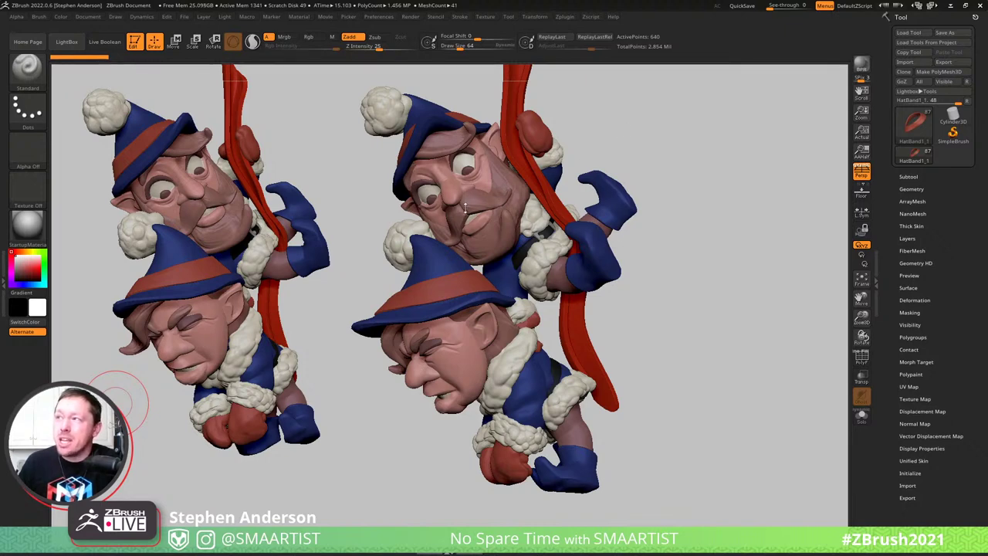
# Inspect both elves from the front and back, then examine the upper elf's face up close
pyautogui.moveTo(634, 137)
pyautogui.mouseDown()
pyautogui.moveTo(662, 132)
pyautogui.moveTo(626, 131)
pyautogui.moveTo(757, 132)
pyautogui.moveTo(729, 132)
pyautogui.mouseUp()
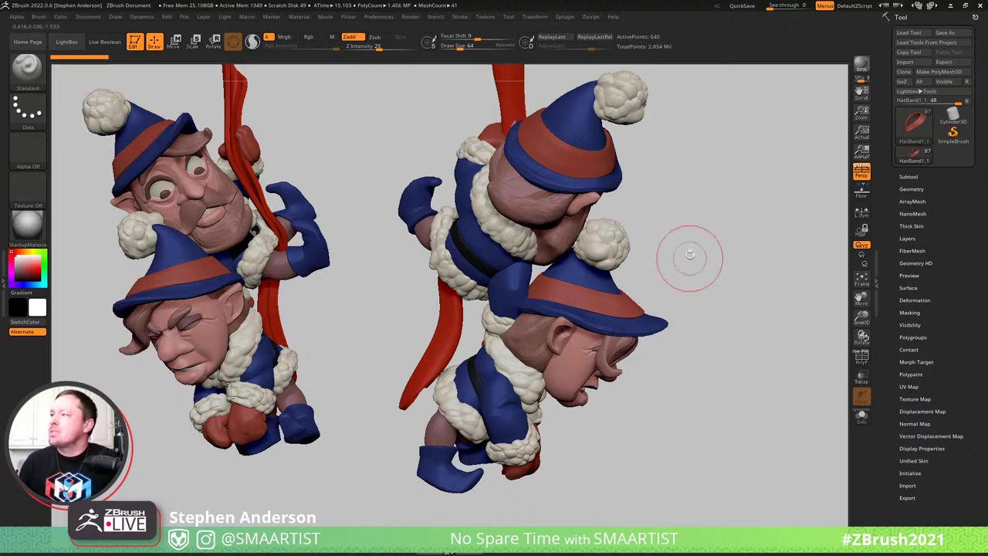
pyautogui.moveTo(679, 254); pyautogui.dragTo(611, 257)
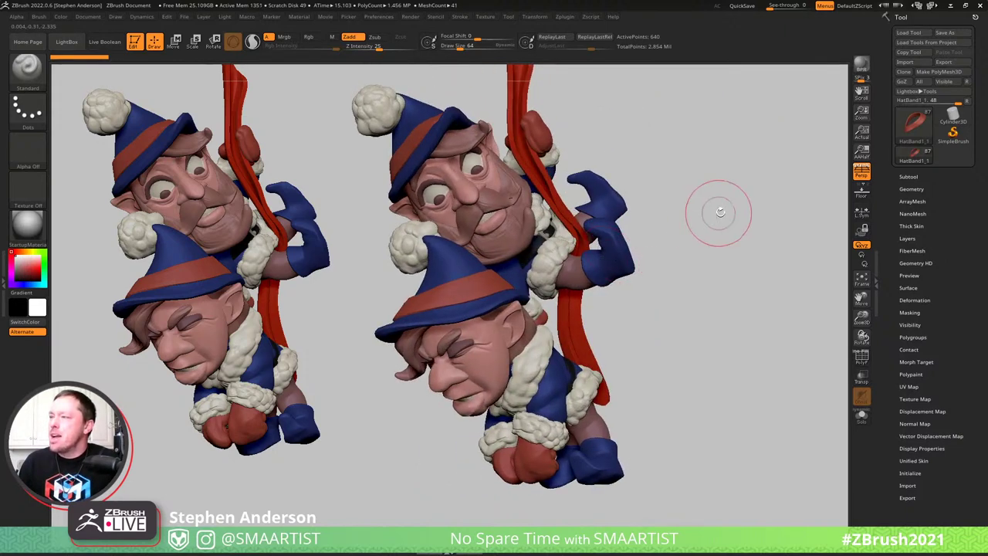
pyautogui.moveTo(718, 214); pyautogui.dragTo(713, 224)
pyautogui.keyDown('ctrl'); pyautogui.moveTo(475, 210); pyautogui.dragTo(530, 267, button='right'); pyautogui.keyUp('ctrl')
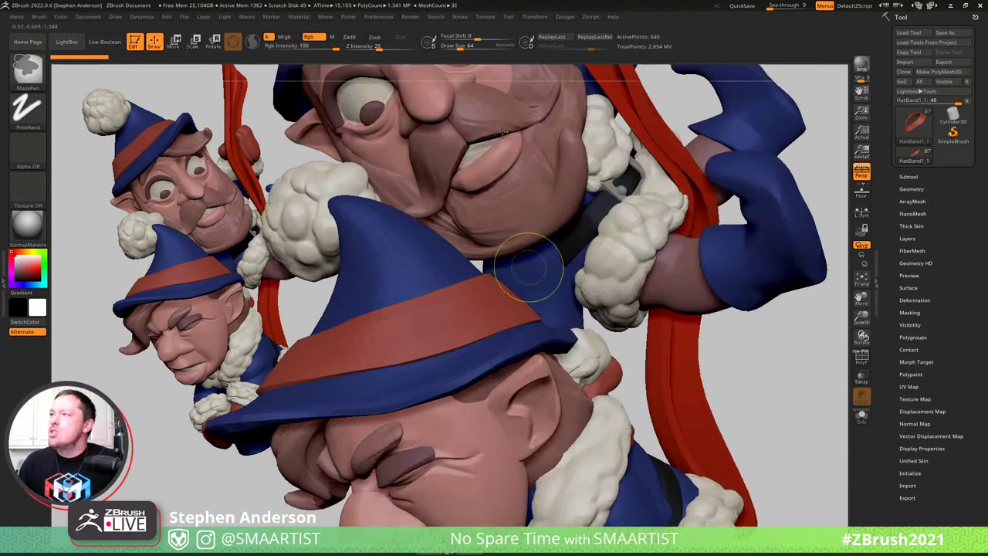
pyautogui.keyDown('alt'); pyautogui.moveTo(503, 110); pyautogui.dragTo(503, 265, button='right'); pyautogui.keyUp('alt')
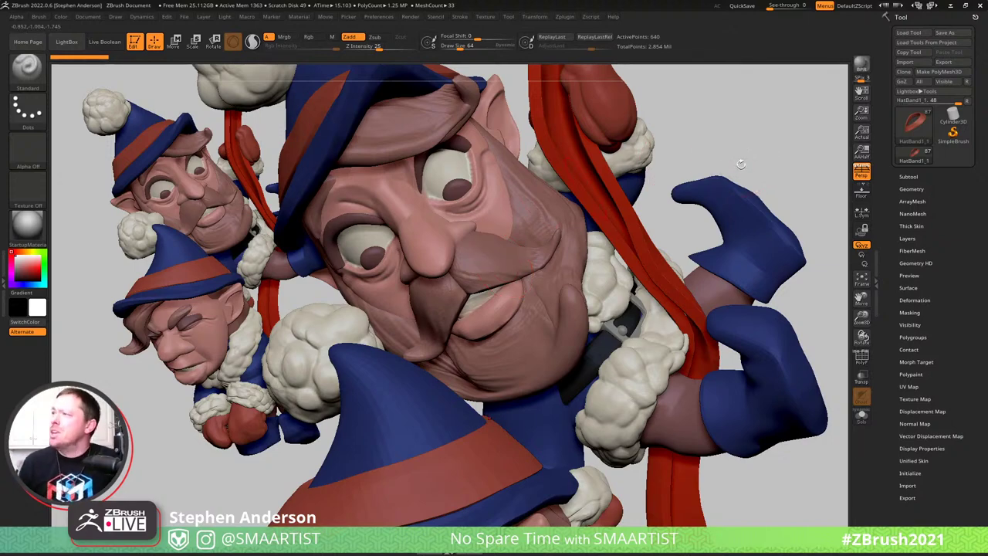
pyautogui.moveTo(697, 151); pyautogui.dragTo(656, 166, button='right')
pyautogui.keyDown('ctrl'); pyautogui.moveTo(452, 232); pyautogui.dragTo(436, 193, button='right'); pyautogui.keyUp('ctrl')
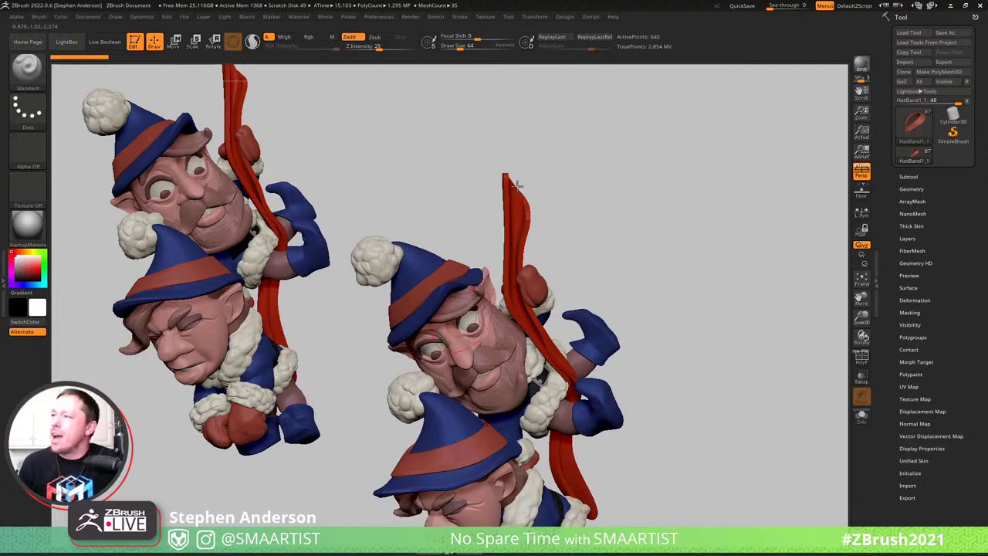
pyautogui.hotkey('ctrl', 'z')
pyautogui.hotkey('ctrl', 'z')
pyautogui.moveTo(521, 259); pyautogui.dragTo(486, 392, button='right')
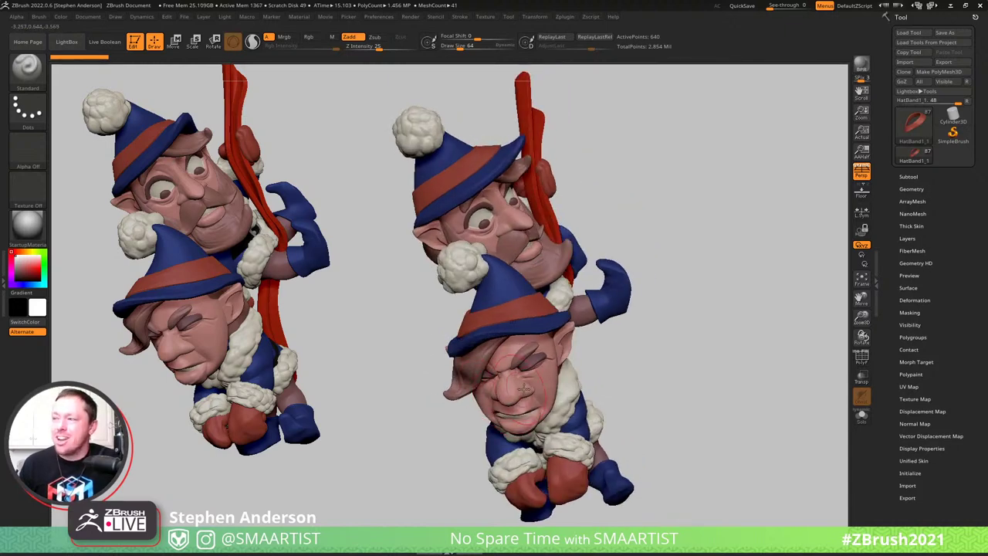
pyautogui.moveTo(511, 207); pyautogui.dragTo(584, 262, button='right')
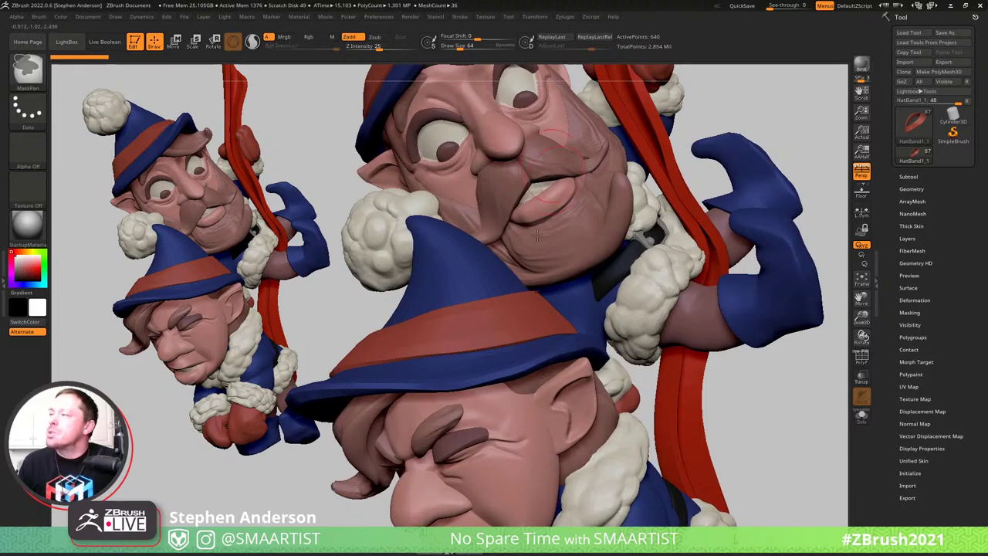
pyautogui.keyDown('alt'); pyautogui.moveTo(581, 189); pyautogui.dragTo(527, 205, button='right'); pyautogui.keyUp('alt')
# Select the upper elf's pupils, display their wireframe, and mask the pupil of his left eye
pyautogui.press('shift')
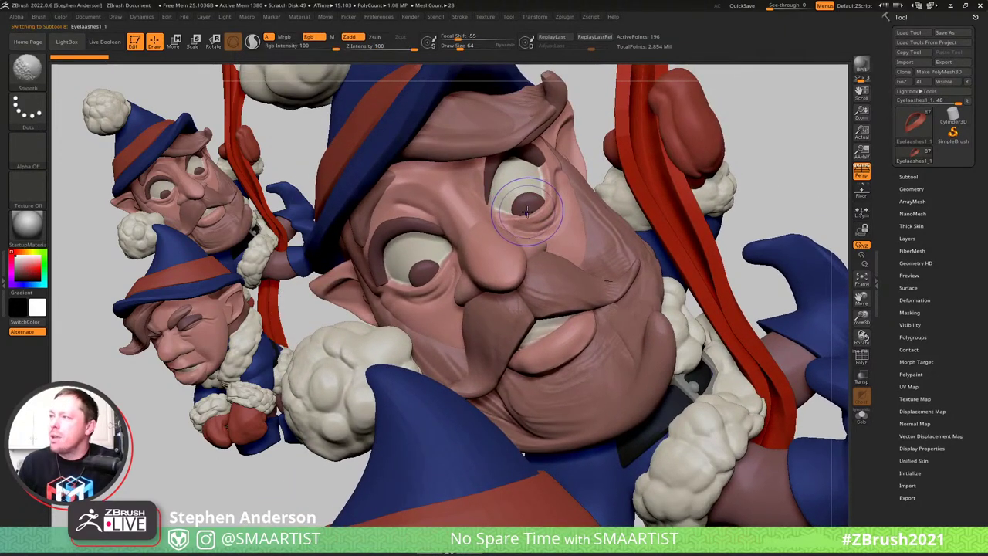
pyautogui.hotkey('shift', 'f')
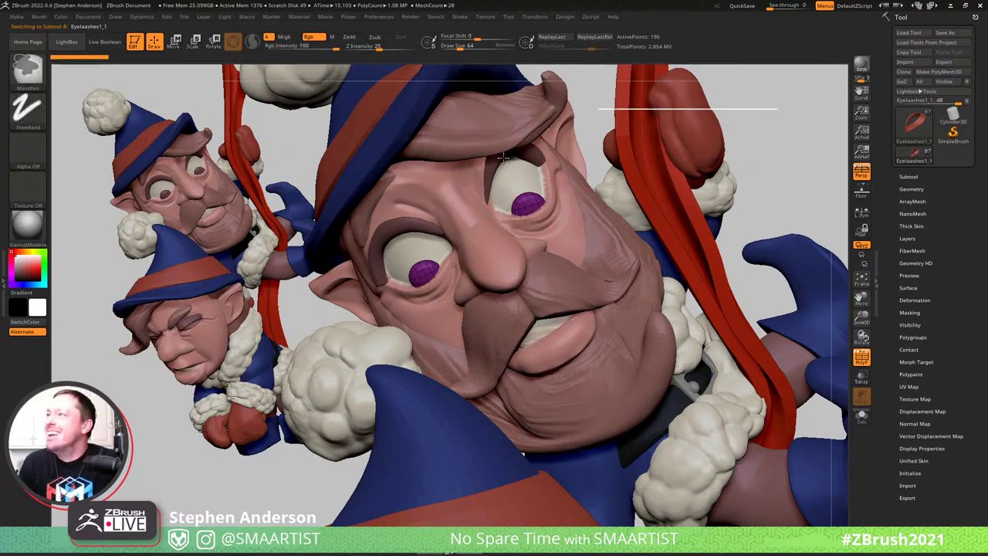
pyautogui.keyDown('ctrl'); pyautogui.keyDown('shift'); pyautogui.moveTo(503, 157); pyautogui.dragTo(491, 270); pyautogui.keyUp('shift'); pyautogui.keyUp('ctrl')
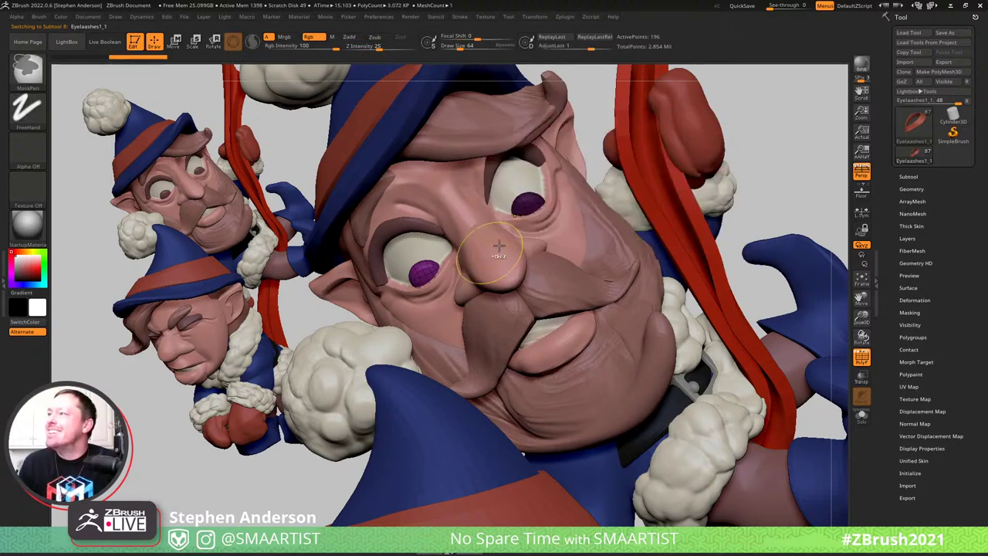
# Move the upper elf's right pupil inward toward the nose and rotate it to follow the eyeball's surface
pyautogui.press('w')
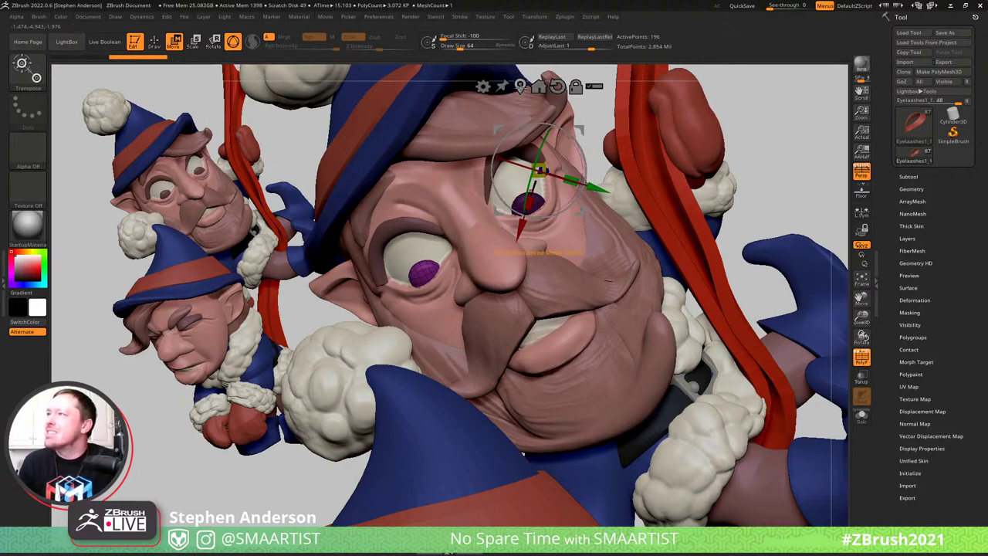
pyautogui.click(521, 86)
pyautogui.moveTo(469, 235); pyautogui.dragTo(482, 215)
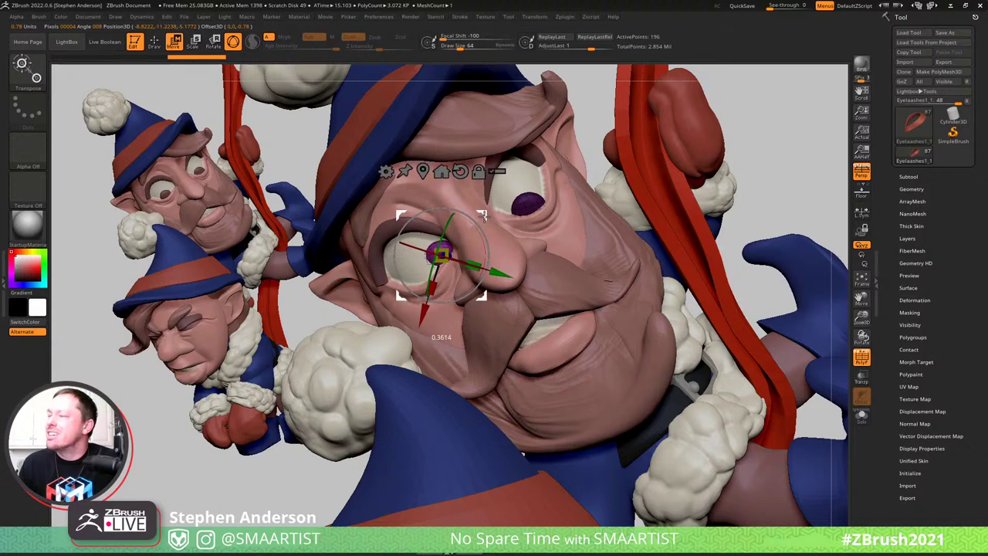
pyautogui.press('f')
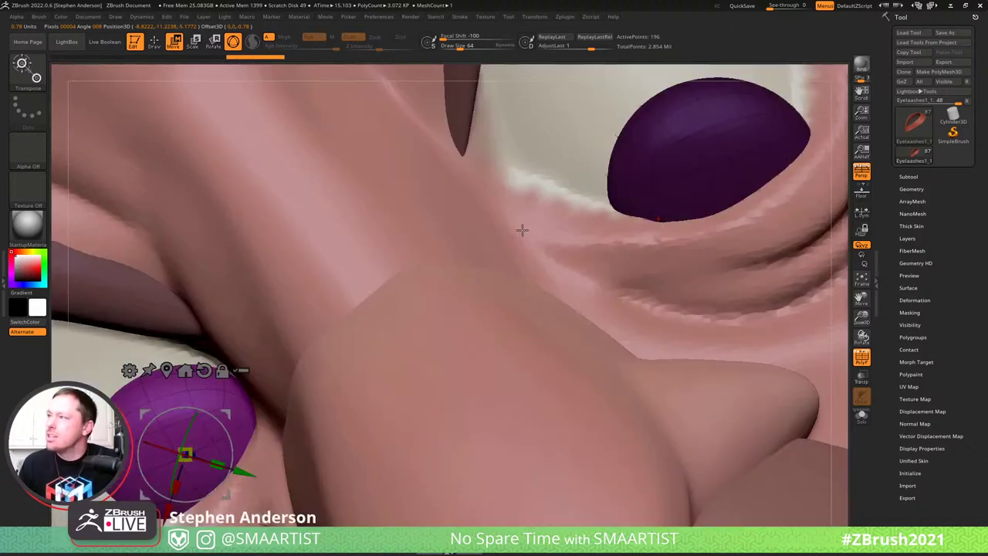
pyautogui.keyDown('ctrl'); pyautogui.moveTo(462, 219); pyautogui.dragTo(491, 296, button='right'); pyautogui.keyUp('ctrl')
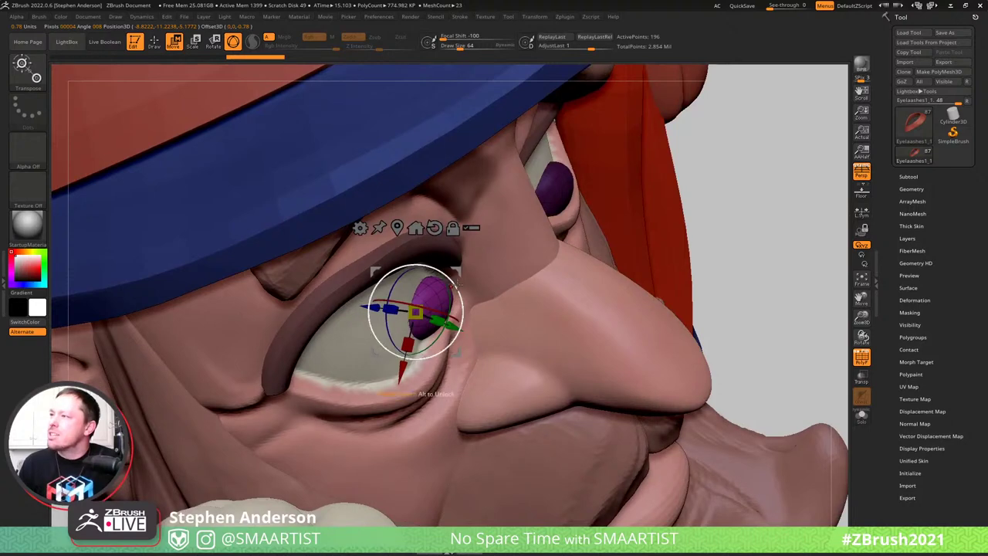
pyautogui.moveTo(454, 284); pyautogui.dragTo(452, 292)
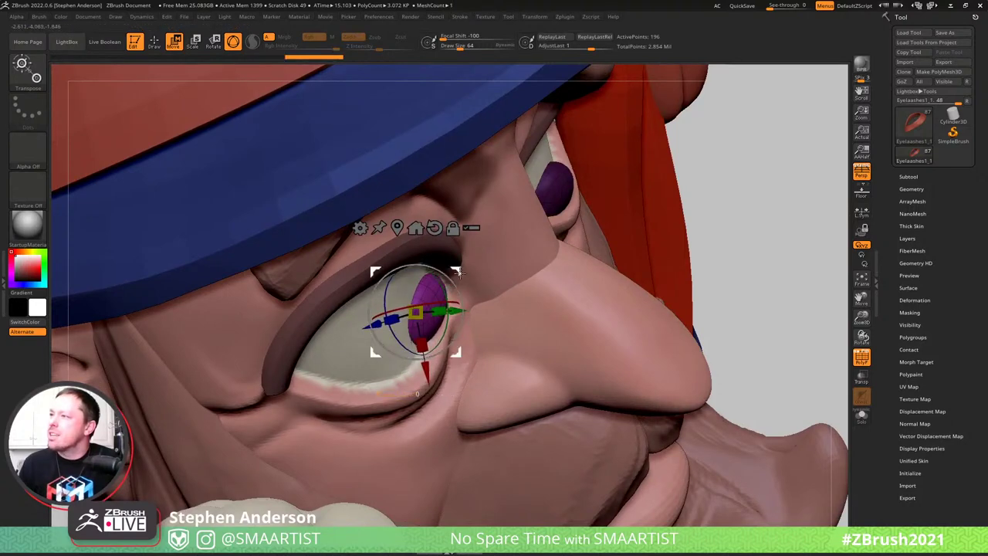
pyautogui.press('q')
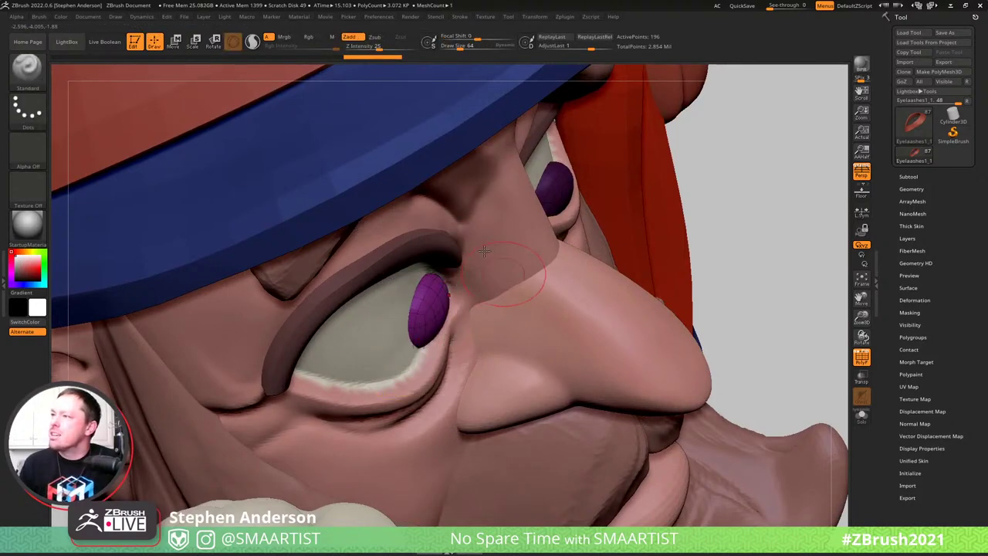
# Hide the wireframe, invert the pupil mask, and centre the transform gizmo on the upper elf's left pupil
pyautogui.moveTo(484, 251); pyautogui.dragTo(417, 240, button='right')
pyautogui.hotkey('shift', 'f')
pyautogui.moveTo(749, 205)
pyautogui.mouseDown(button='right')
pyautogui.moveTo(697, 220)
pyautogui.moveTo(795, 139)
pyautogui.mouseUp(button='right')
pyautogui.hotkey('ctrl', 'z')
pyautogui.press('w')
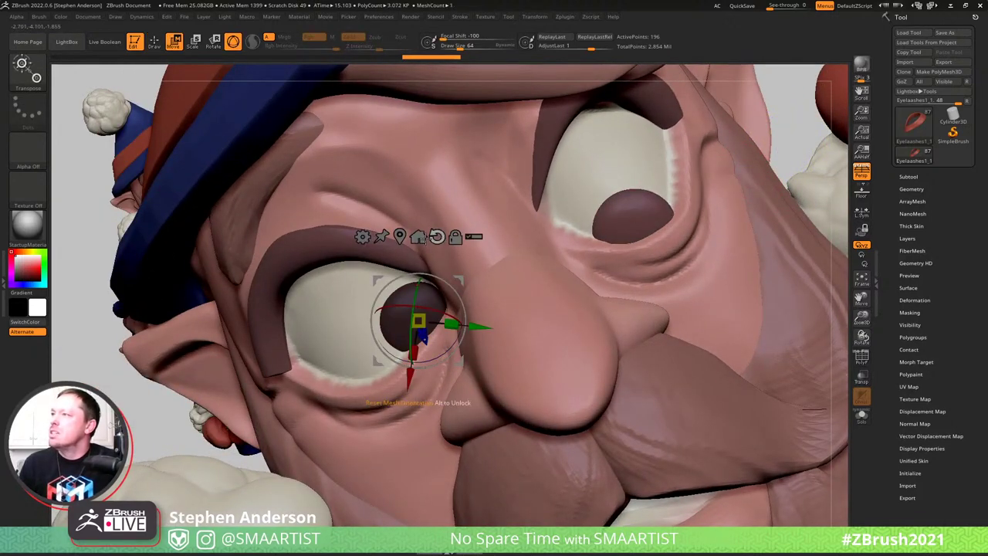
pyautogui.click(400, 237)
pyautogui.moveTo(639, 241); pyautogui.dragTo(645, 248)
# Move the left pupil inward toward the nose, reset the gizmo's orientation, and fit the pupil against the eyeball
pyautogui.moveTo(646, 248); pyautogui.dragTo(645, 193, button='right')
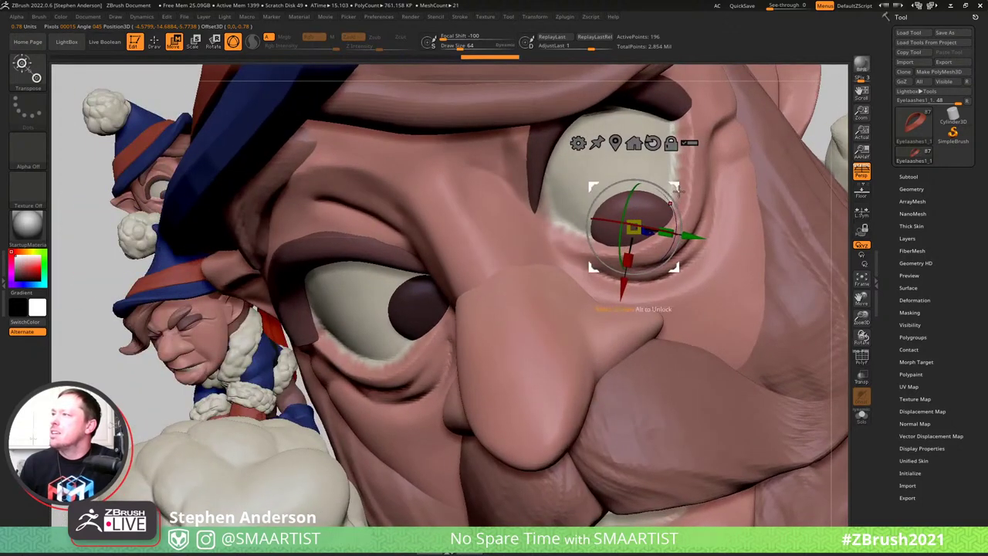
pyautogui.moveTo(640, 190); pyautogui.dragTo(615, 224)
pyautogui.click(636, 141)
pyautogui.click(619, 141)
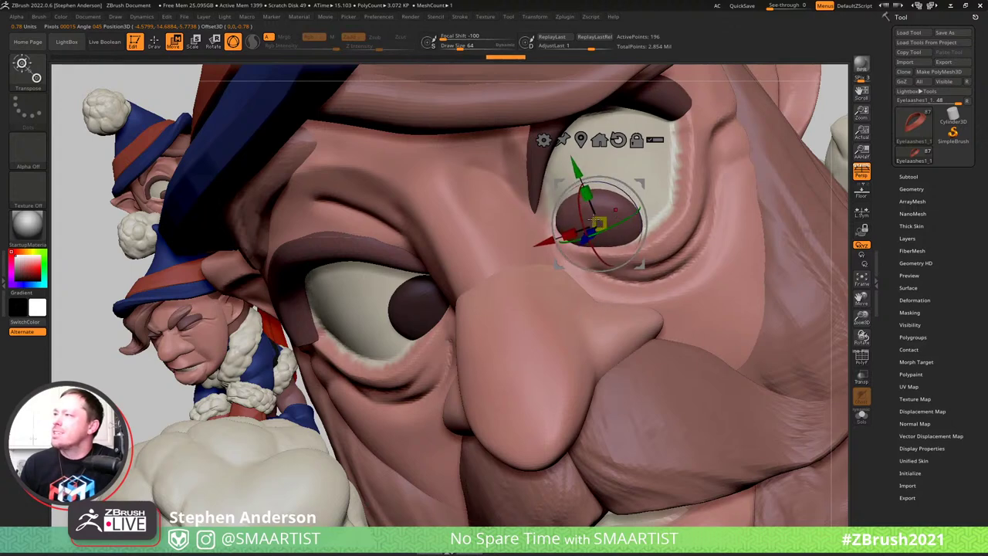
pyautogui.moveTo(618, 224); pyautogui.dragTo(576, 218, button='right')
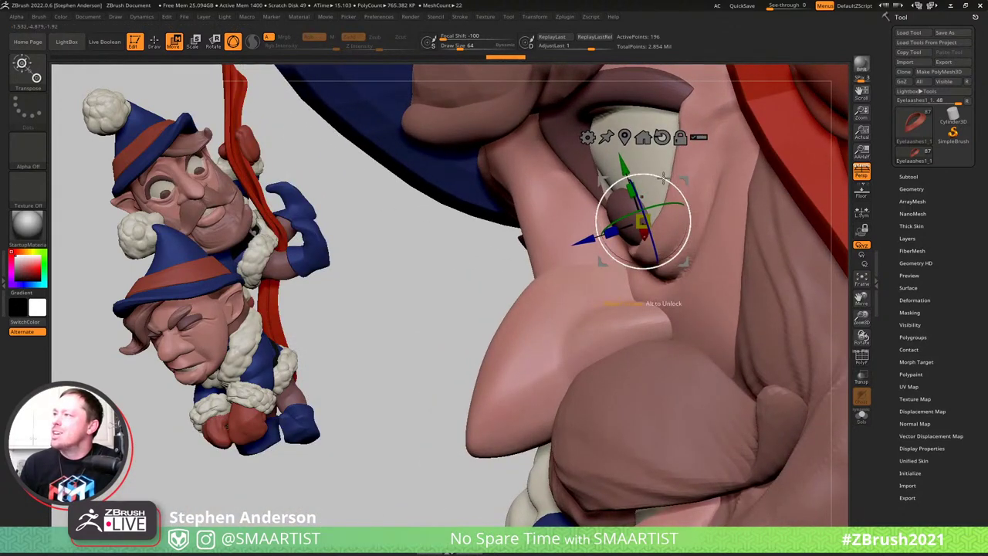
pyautogui.moveTo(659, 176); pyautogui.dragTo(661, 177)
pyautogui.press('q')
# Rotate the upper elf's left pupil by about 4 degrees in side view to match the eyeball's curvature
pyautogui.moveTo(610, 184); pyautogui.dragTo(674, 200, button='right')
pyautogui.keyDown('ctrl'); pyautogui.moveTo(567, 159); pyautogui.dragTo(621, 112, button='right'); pyautogui.keyUp('ctrl')
pyautogui.keyDown('alt'); pyautogui.moveTo(722, 207); pyautogui.dragTo(708, 201, button='right'); pyautogui.keyUp('alt')
pyautogui.moveTo(707, 202); pyautogui.dragTo(717, 196)
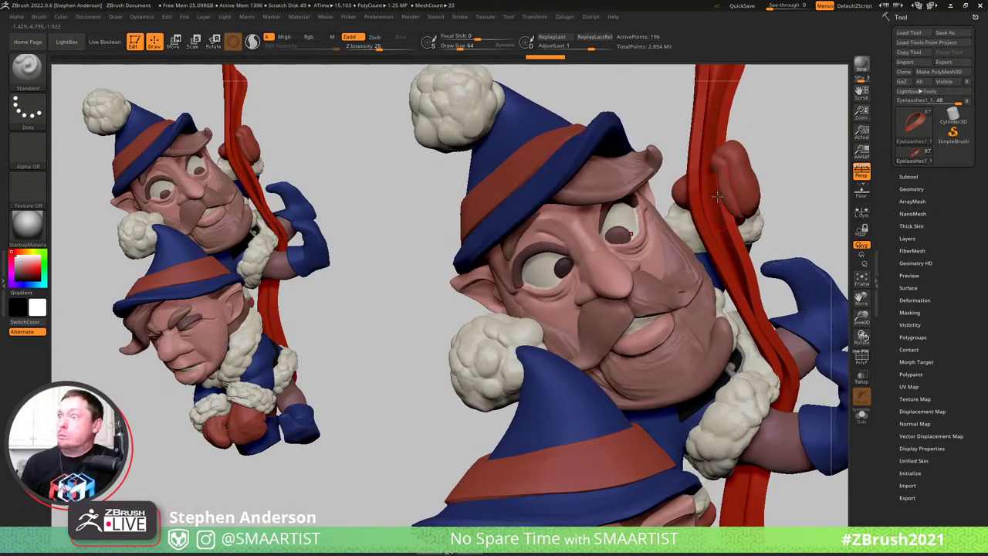
pyautogui.keyDown('ctrl'); pyautogui.moveTo(649, 228); pyautogui.dragTo(673, 295, button='right'); pyautogui.keyUp('ctrl')
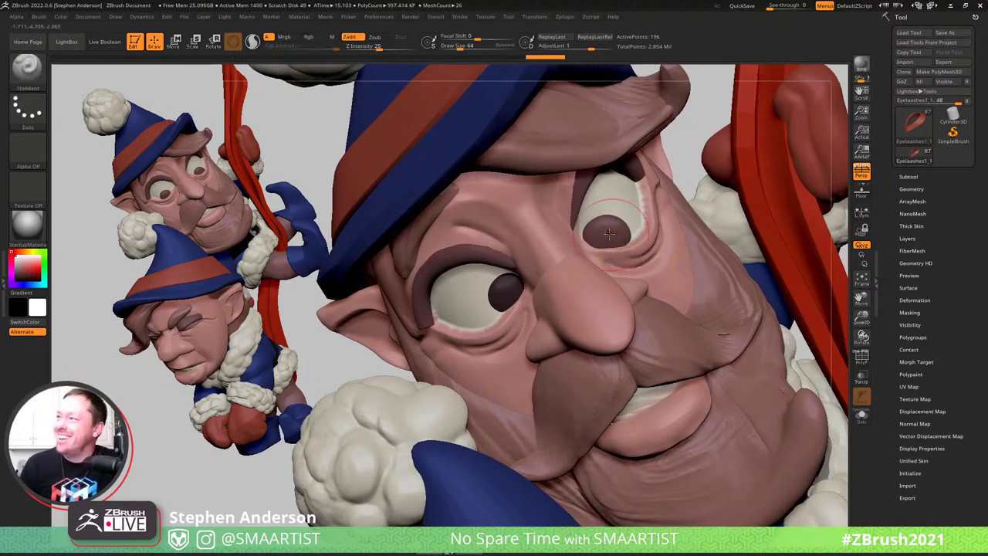
pyautogui.moveTo(590, 212); pyautogui.dragTo(533, 222, button='right')
pyautogui.press('w')
pyautogui.moveTo(649, 239)
pyautogui.mouseDown(button='right')
pyautogui.moveTo(663, 248)
pyautogui.moveTo(607, 253)
pyautogui.mouseUp(button='right')
pyautogui.moveTo(608, 251); pyautogui.dragTo(657, 198)
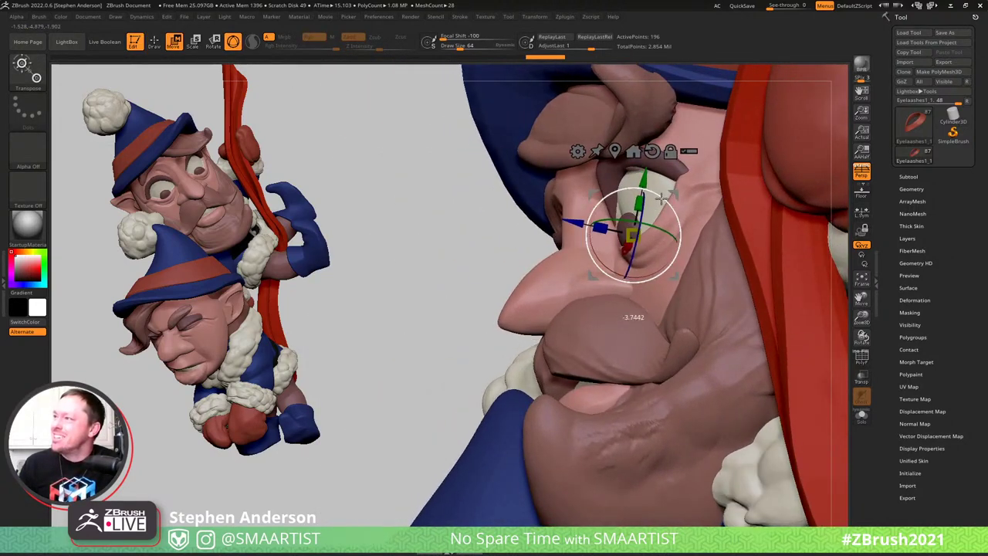
pyautogui.press('q')
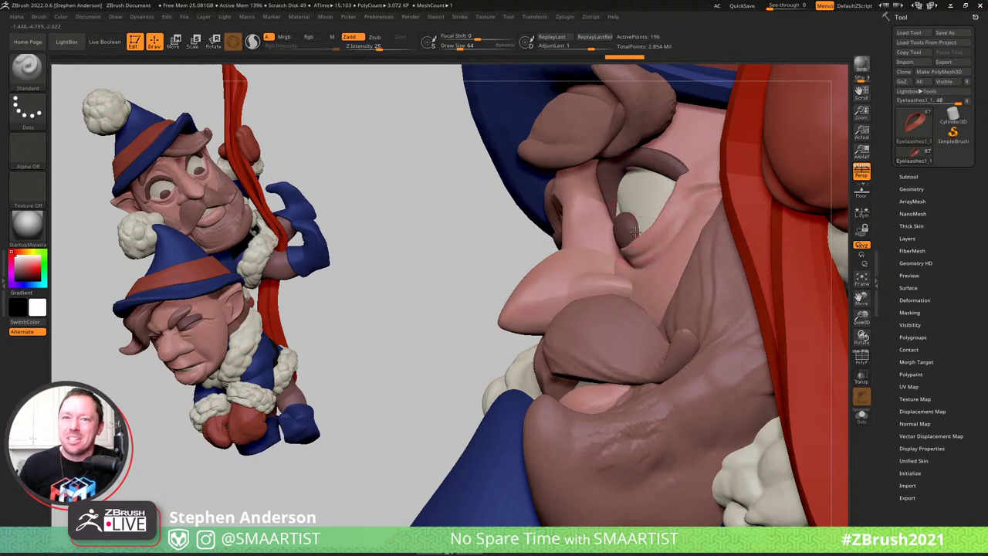
# Nudge the left pupil slightly in side view so it sits properly on the eyeball
pyautogui.moveTo(635, 232)
pyautogui.mouseDown(button='right')
pyautogui.moveTo(687, 246)
pyautogui.moveTo(587, 205)
pyautogui.moveTo(583, 230)
pyautogui.moveTo(555, 233)
pyautogui.moveTo(591, 235)
pyautogui.moveTo(578, 238)
pyautogui.moveTo(621, 296)
pyautogui.moveTo(544, 279)
pyautogui.moveTo(607, 286)
pyautogui.moveTo(598, 283)
pyautogui.mouseUp(button='right')
pyautogui.press('w')
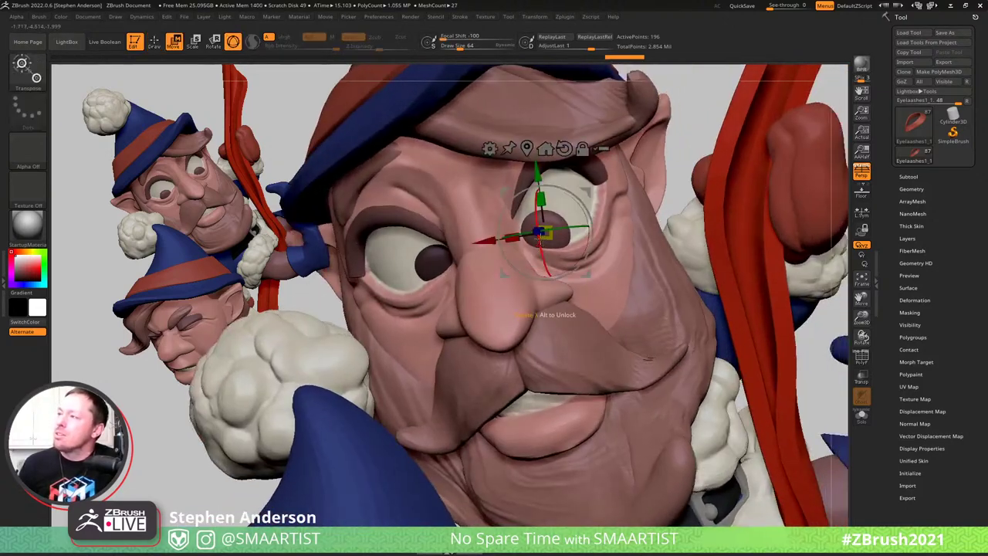
pyautogui.moveTo(539, 239)
pyautogui.mouseDown(button='right')
pyautogui.moveTo(569, 221)
pyautogui.moveTo(536, 245)
pyautogui.mouseUp(button='right')
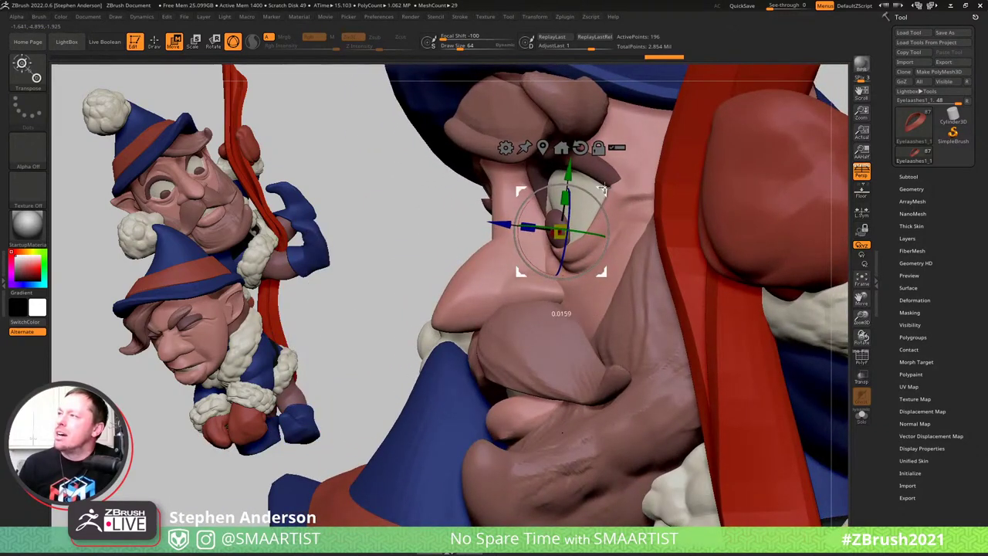
pyautogui.moveTo(606, 188); pyautogui.dragTo(605, 190)
pyautogui.press('q')
pyautogui.moveTo(556, 212)
pyautogui.mouseDown(button='right')
pyautogui.moveTo(635, 226)
pyautogui.moveTo(580, 215)
pyautogui.mouseUp(button='right')
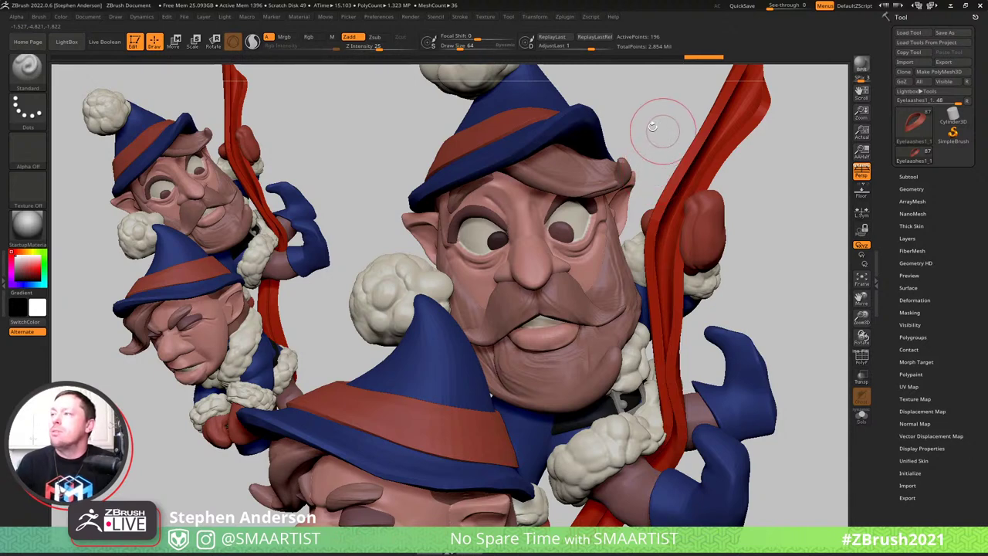
# Select and isolate the upper elf's head with its wireframe shown, and paint a mask over his left cheek
pyautogui.moveTo(654, 129); pyautogui.dragTo(597, 268, button='right')
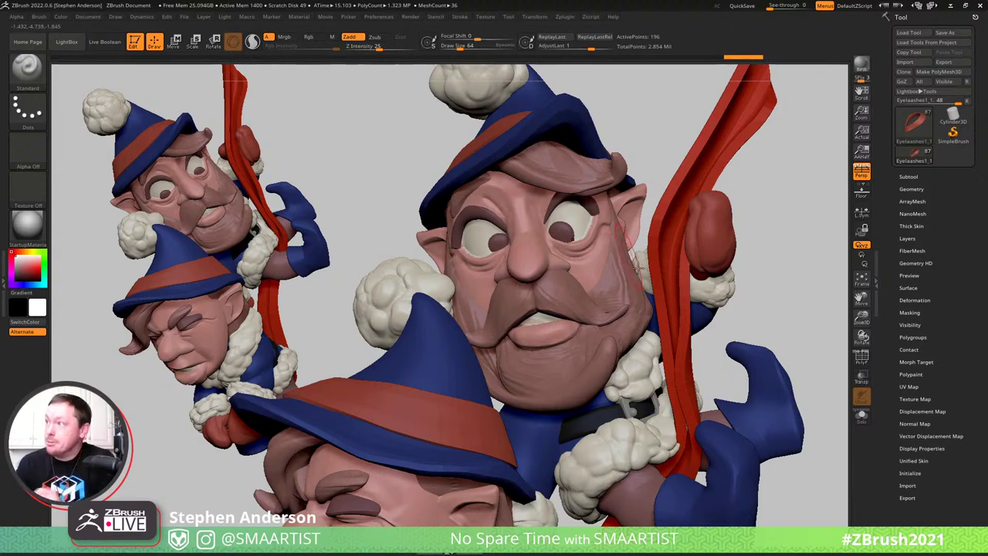
pyautogui.keyDown('alt'); pyautogui.click(599, 269); pyautogui.keyUp('alt')
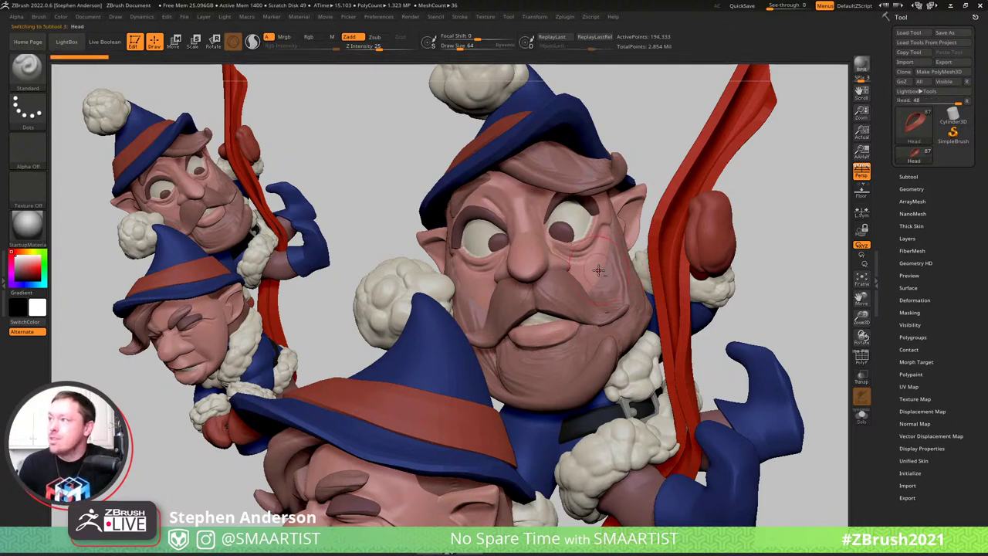
pyautogui.hotkey('shift', 'f')
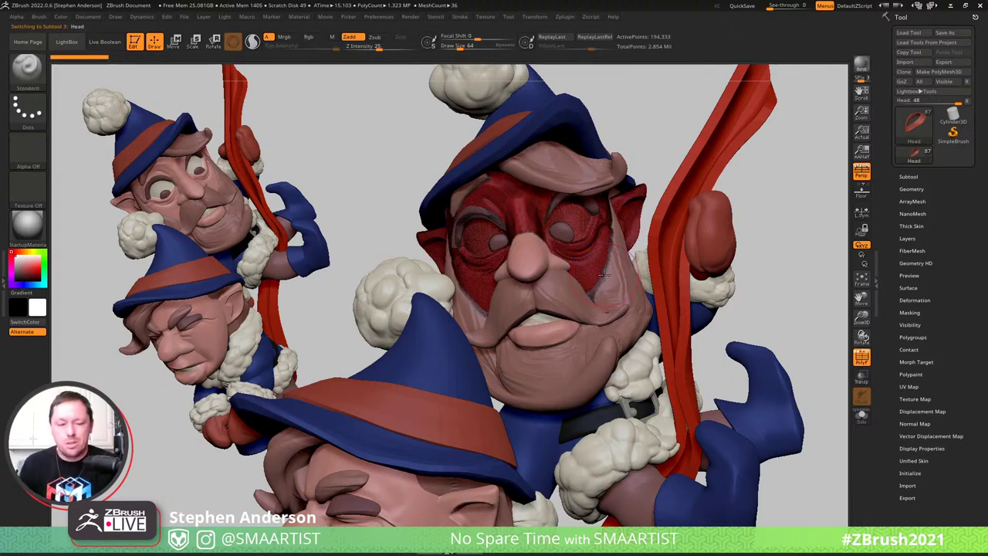
pyautogui.hotkey('ctrl', 's')
pyautogui.moveTo(640, 279); pyautogui.dragTo(604, 275, button='right')
pyautogui.moveTo(624, 278); pyautogui.dragTo(633, 274)
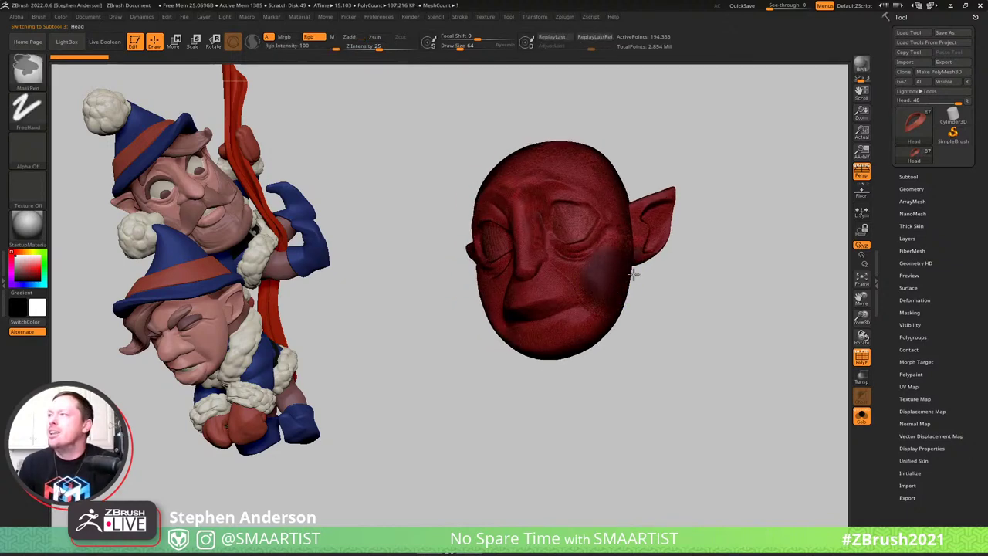
# Refine the left cheek mask from the side, erasing the excess toward the jaw and ear
pyautogui.moveTo(472, 279)
pyautogui.mouseDown(button='right')
pyautogui.moveTo(462, 284)
pyautogui.moveTo(480, 287)
pyautogui.moveTo(474, 292)
pyautogui.mouseUp(button='right')
pyautogui.moveTo(655, 260)
pyautogui.mouseDown(button='right')
pyautogui.moveTo(668, 253)
pyautogui.moveTo(653, 247)
pyautogui.mouseUp(button='right')
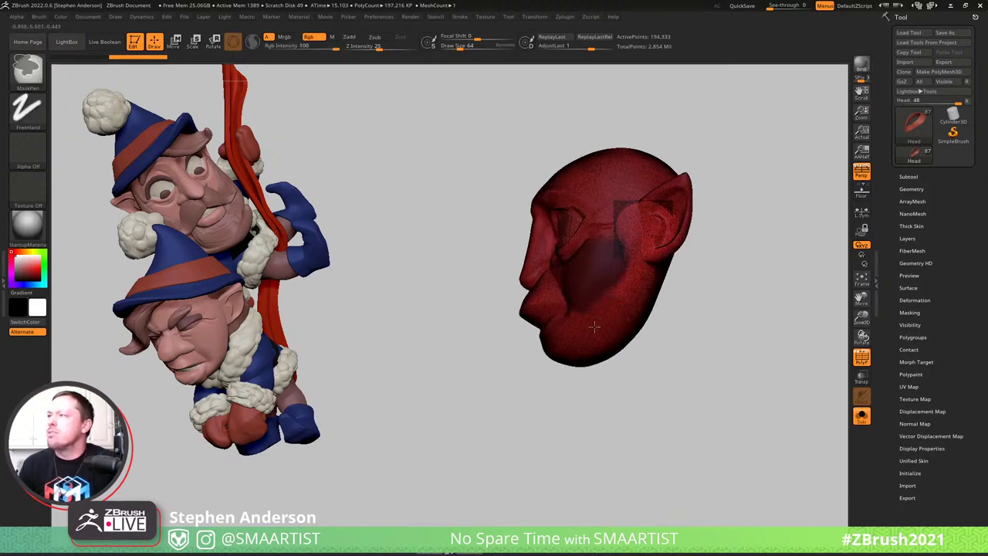
pyautogui.keyDown('ctrl'); pyautogui.keyDown('alt'); pyautogui.moveTo(595, 327); pyautogui.dragTo(580, 325); pyautogui.keyUp('alt'); pyautogui.keyUp('ctrl')
pyautogui.moveTo(626, 232)
pyautogui.keyDown('ctrl'); pyautogui.keyDown('alt'); pyautogui.mouseDown()
pyautogui.moveTo(644, 293)
pyautogui.moveTo(610, 326)
pyautogui.mouseUp(); pyautogui.keyUp('alt'); pyautogui.keyUp('ctrl')
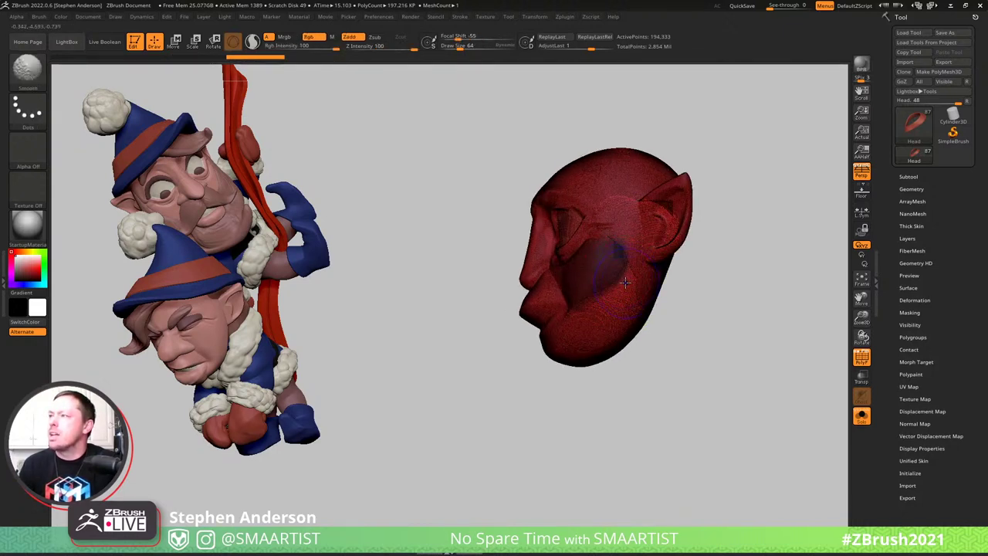
# Paint a matching mask over the elf's right cheek with the wireframe hidden
pyautogui.moveTo(625, 282)
pyautogui.mouseDown(button='right')
pyautogui.moveTo(669, 282)
pyautogui.moveTo(592, 288)
pyautogui.mouseUp(button='right')
pyautogui.keyDown('ctrl'); pyautogui.moveTo(492, 317); pyautogui.dragTo(454, 314); pyautogui.keyUp('ctrl')
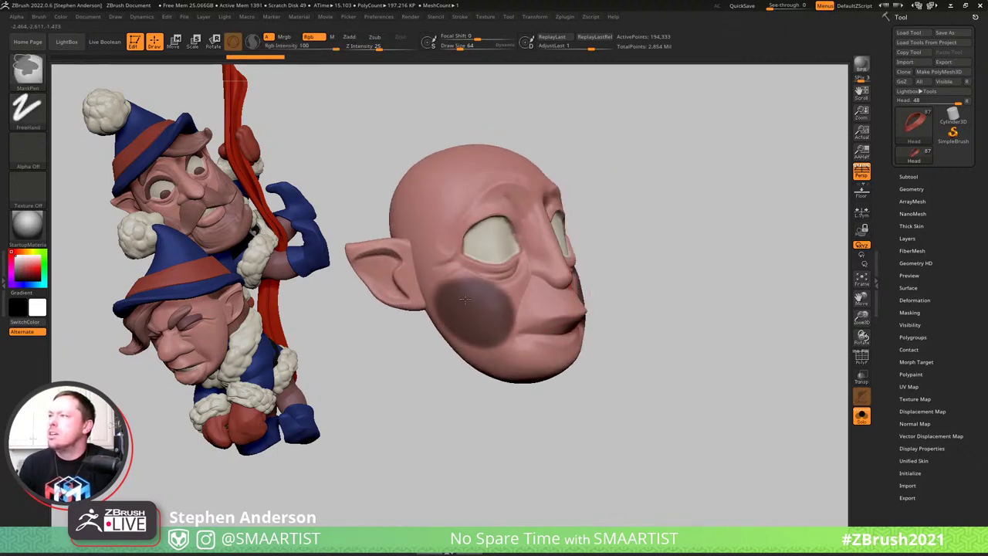
pyautogui.moveTo(419, 286); pyautogui.dragTo(573, 291, button='right')
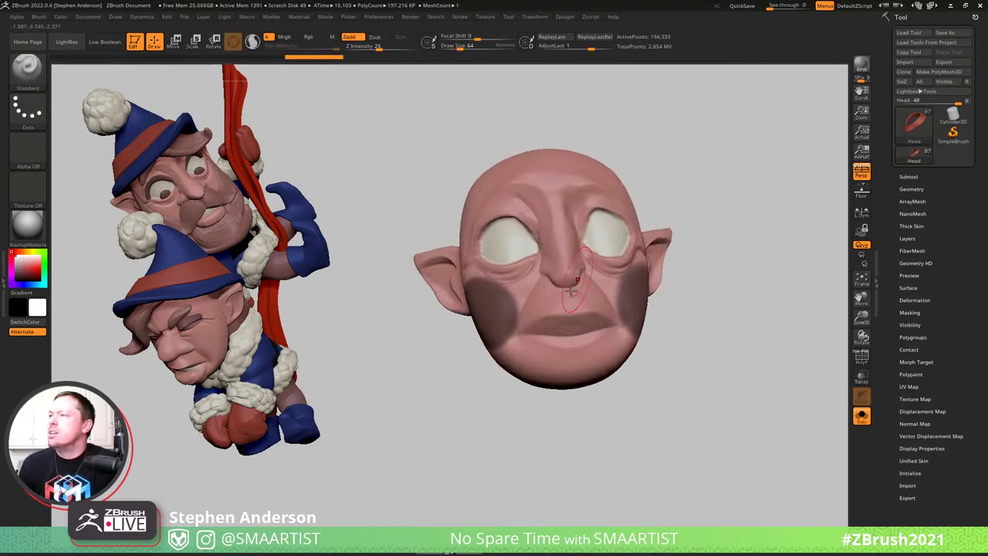
# Soften the edges of the cheek masks and invert the masking so only the two cheeks stay editable
pyautogui.moveTo(444, 303); pyautogui.dragTo(493, 306, button='right')
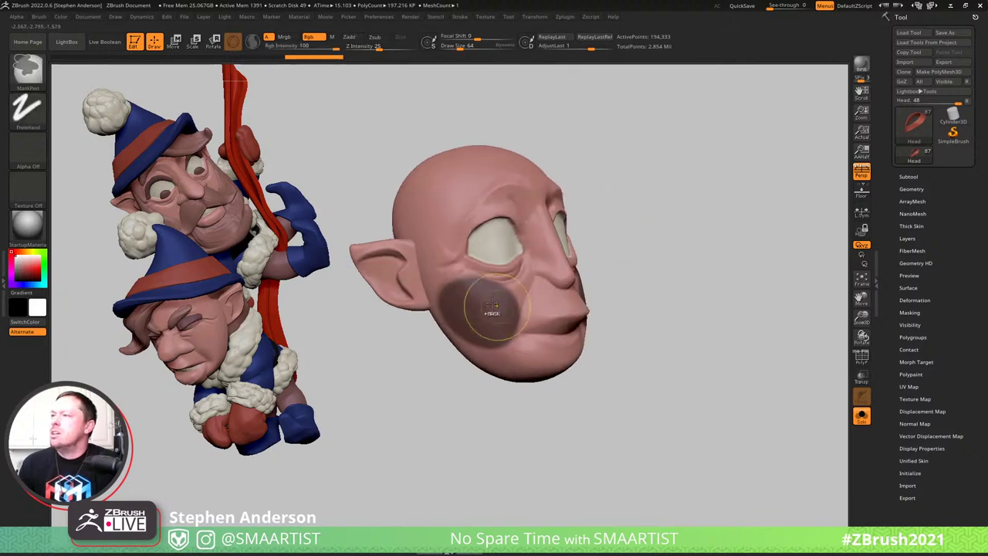
pyautogui.keyDown('ctrl'); pyautogui.click(639, 368); pyautogui.keyUp('ctrl')
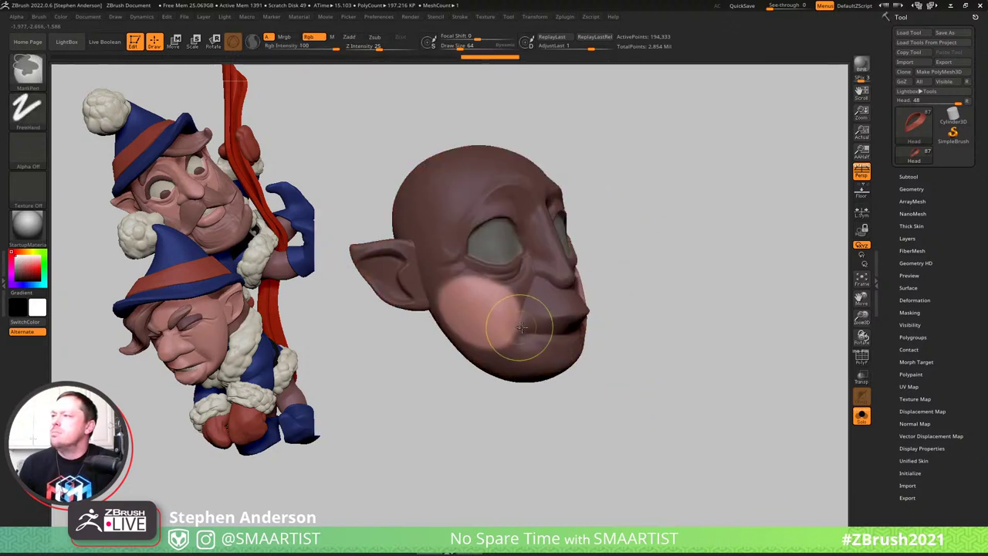
pyautogui.keyDown('ctrl'); pyautogui.click(612, 317); pyautogui.keyUp('ctrl')
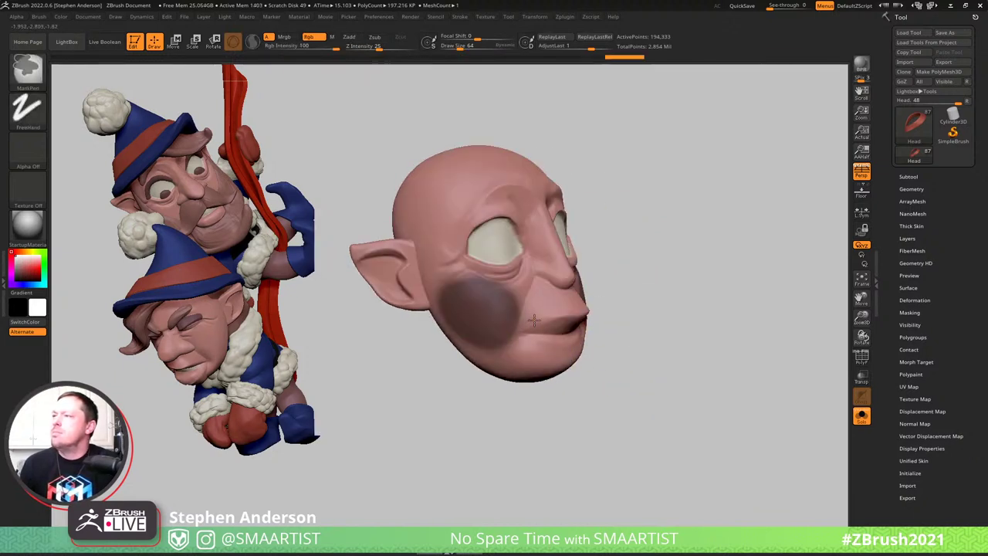
pyautogui.keyDown('ctrl'); pyautogui.click(642, 318); pyautogui.keyUp('ctrl')
pyautogui.moveTo(613, 291); pyautogui.dragTo(604, 294, button='right')
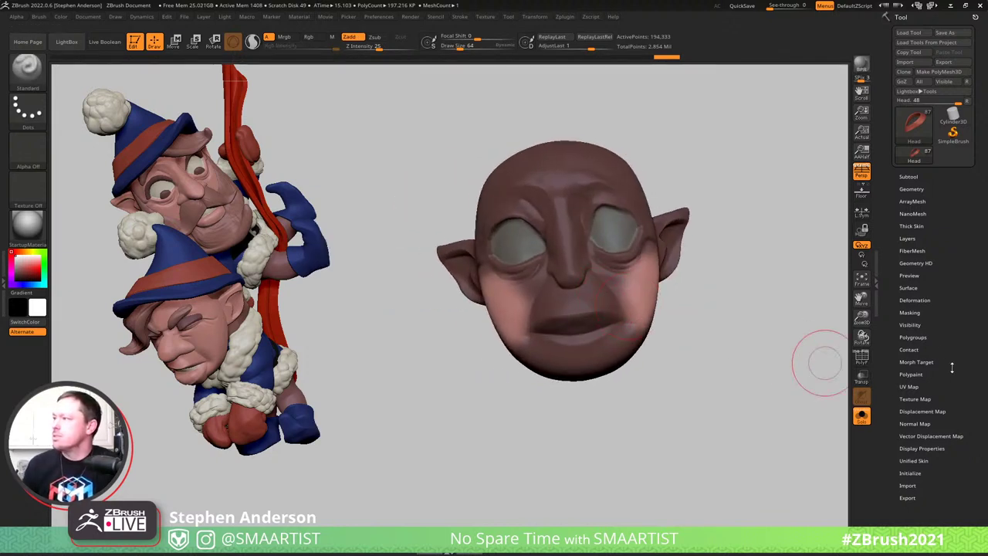
# Puff out both unmasked cheeks with the Inflate deformation and show the rest of the sculpture again
pyautogui.click(924, 300)
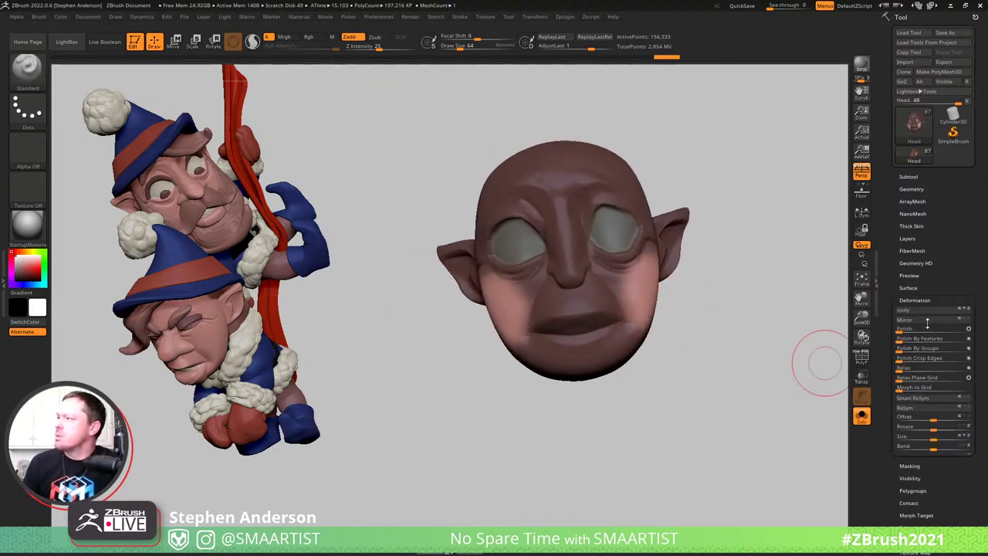
pyautogui.moveTo(933, 468); pyautogui.dragTo(984, 462)
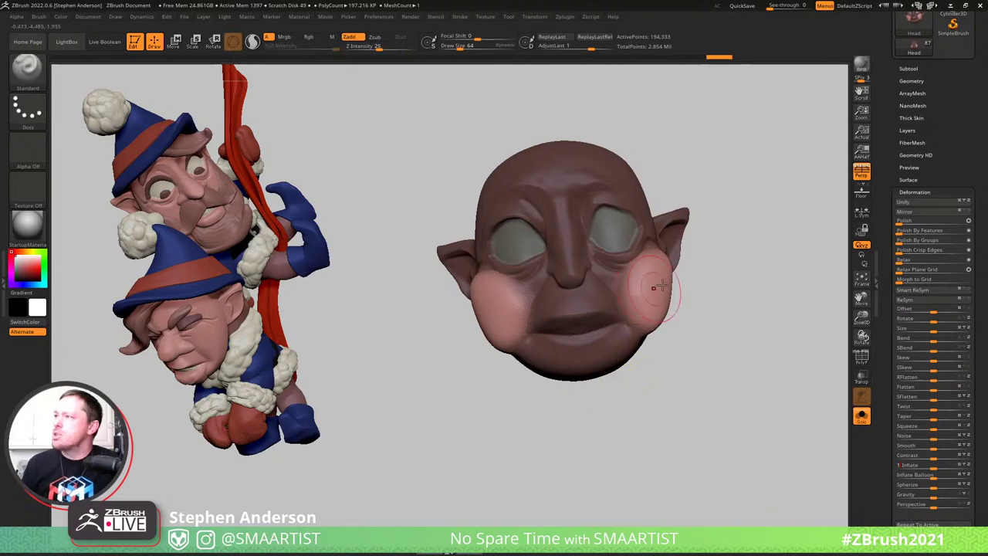
pyautogui.moveTo(719, 275)
pyautogui.mouseDown()
pyautogui.moveTo(726, 289)
pyautogui.moveTo(712, 291)
pyautogui.mouseUp()
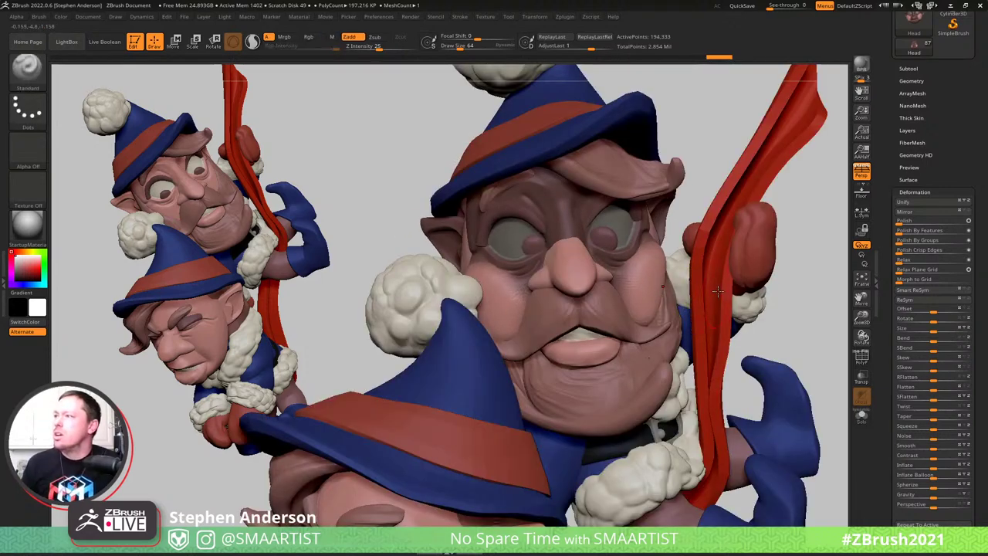
pyautogui.moveTo(692, 300); pyautogui.dragTo(680, 298)
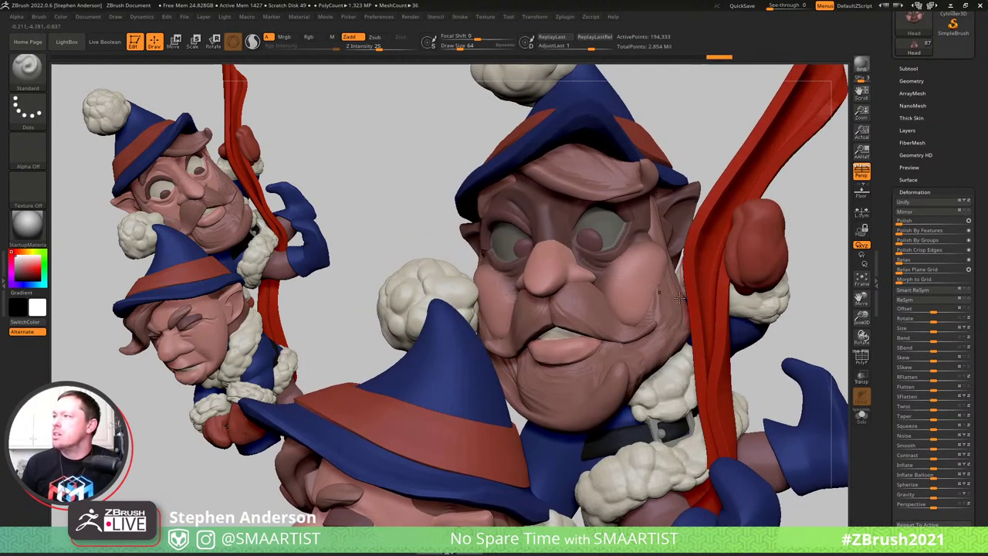
# Smooth the inflated surfaces of both cheeks with a brush size of about 119
pyautogui.press('s')
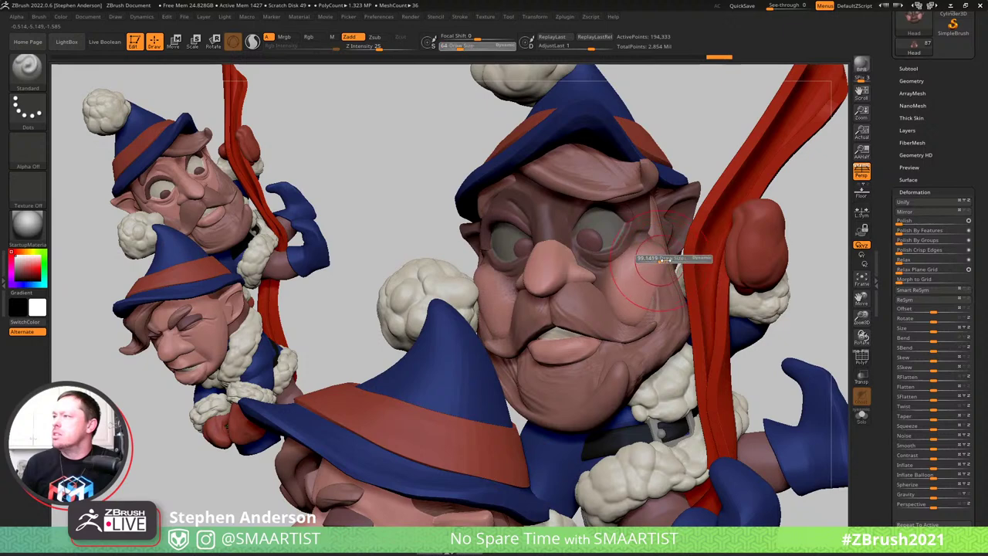
pyautogui.moveTo(665, 260); pyautogui.dragTo(667, 260)
pyautogui.moveTo(667, 260); pyautogui.dragTo(655, 257, button='right')
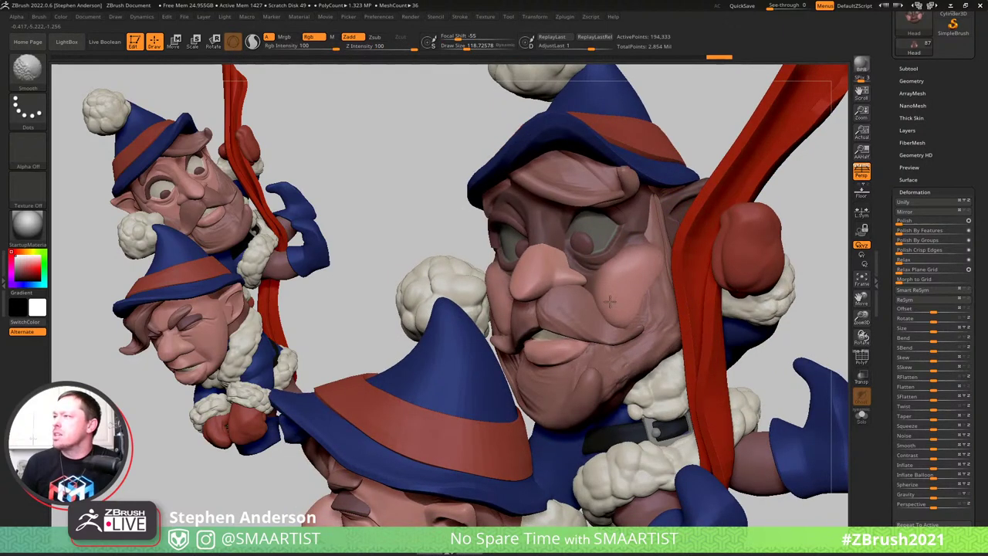
pyautogui.keyDown('shift'); pyautogui.moveTo(602, 305); pyautogui.dragTo(615, 295); pyautogui.keyUp('shift')
pyautogui.moveTo(468, 246); pyautogui.dragTo(550, 261)
pyautogui.keyDown('shift'); pyautogui.moveTo(468, 287); pyautogui.dragTo(458, 285); pyautogui.keyUp('shift')
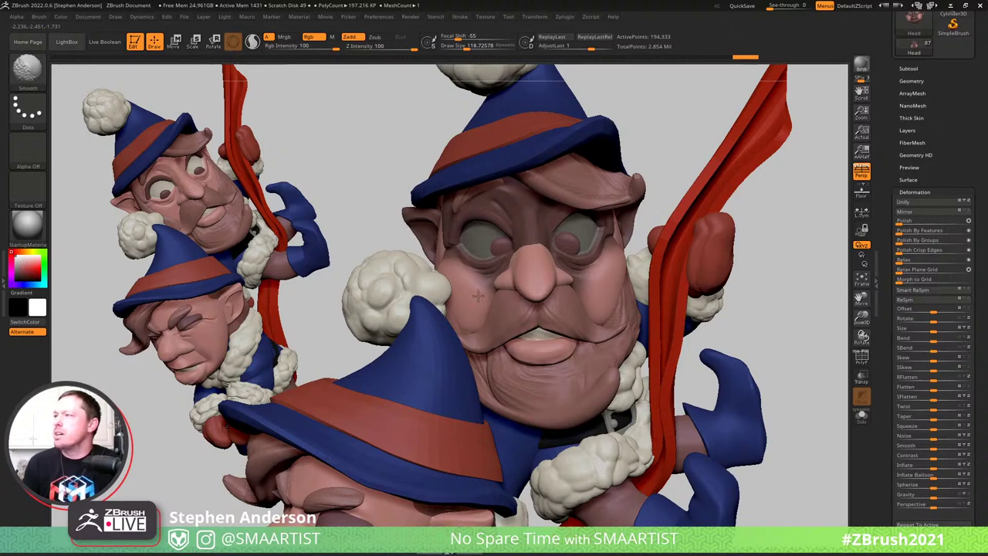
pyautogui.moveTo(745, 276)
pyautogui.mouseDown()
pyautogui.moveTo(633, 267)
pyautogui.moveTo(624, 245)
pyautogui.moveTo(633, 259)
pyautogui.mouseUp()
# Reshape the upper elf's left cheek with the Move brush at a size of about 114, checking it from several angles
pyautogui.press('s')
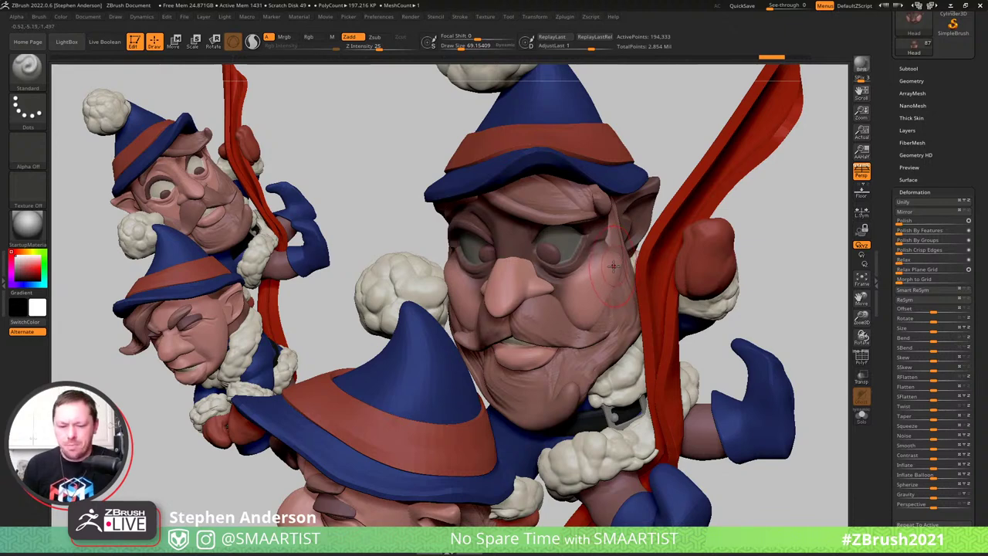
pyautogui.press('b')
pyautogui.press('m')
pyautogui.press('v')
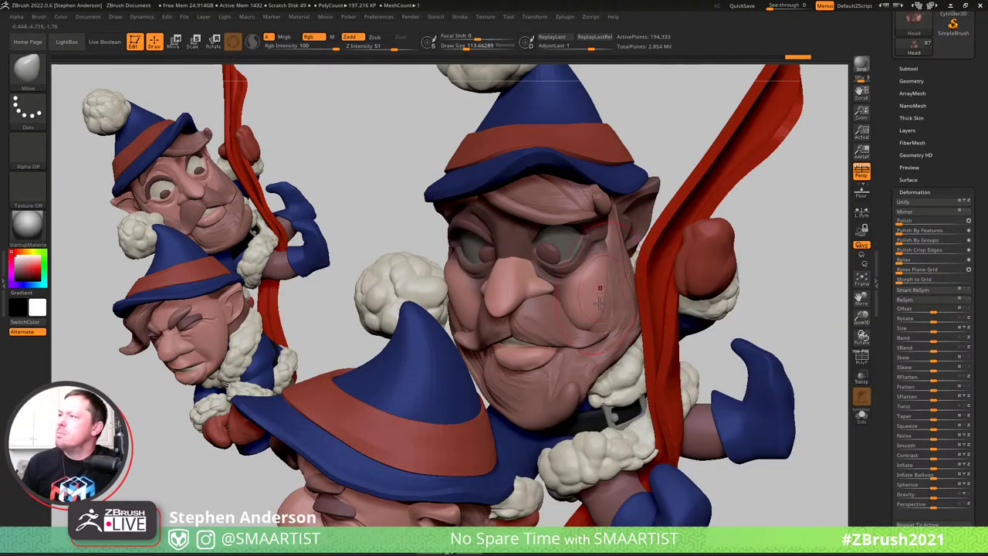
pyautogui.moveTo(600, 303); pyautogui.dragTo(610, 324, button='right')
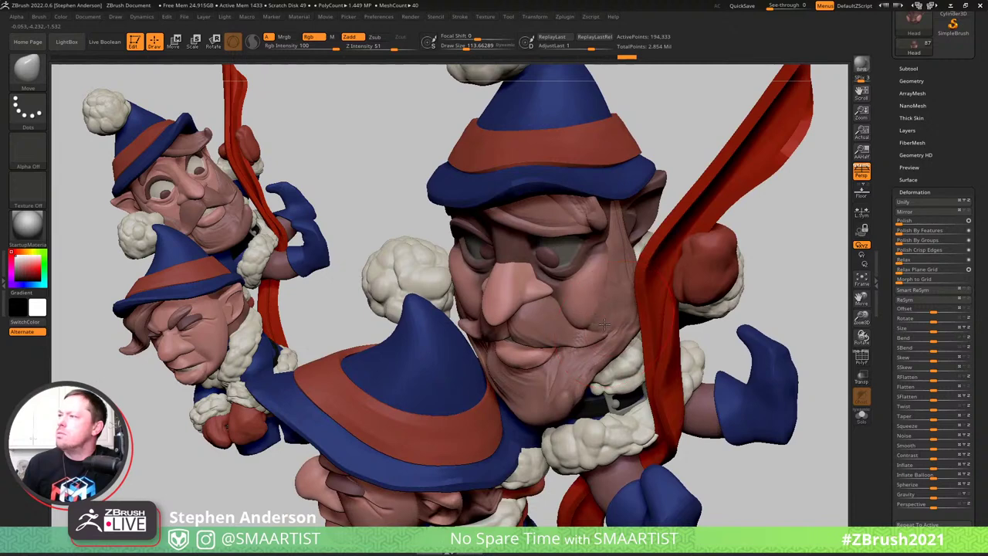
pyautogui.moveTo(620, 259); pyautogui.dragTo(622, 259)
pyautogui.moveTo(586, 278); pyautogui.dragTo(660, 279, button='right')
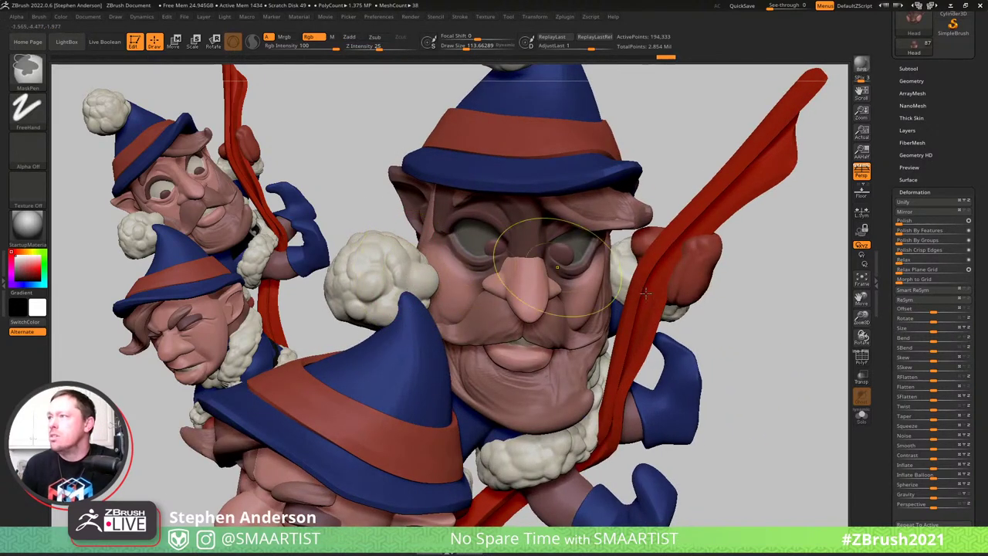
# Hide the lower elf, adjust the upper elf's right cheek with the Move brush, and clear the mask on his head
pyautogui.click(909, 68)
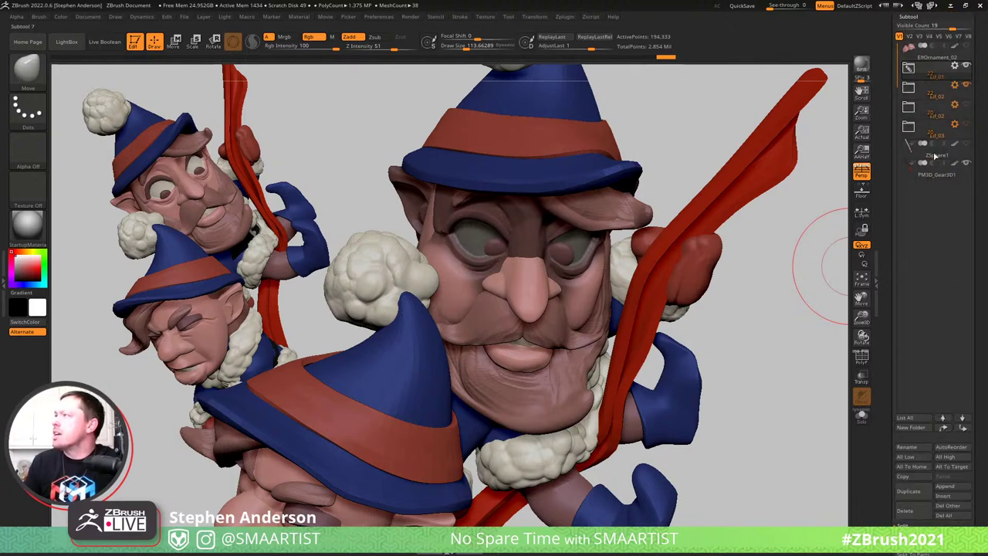
pyautogui.click(966, 85)
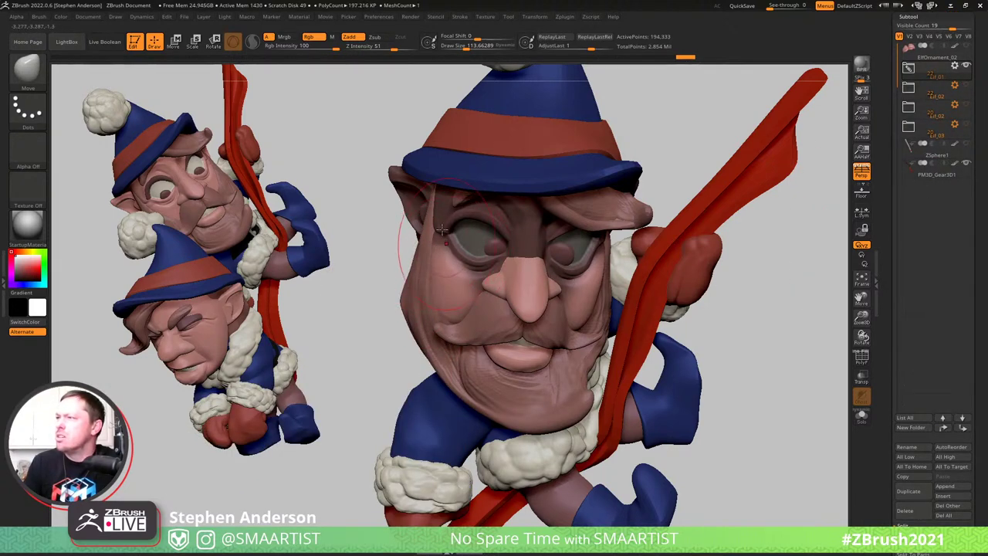
pyautogui.moveTo(442, 230)
pyautogui.mouseDown(button='right')
pyautogui.moveTo(412, 248)
pyautogui.moveTo(407, 267)
pyautogui.mouseUp(button='right')
pyautogui.moveTo(421, 309)
pyautogui.mouseDown(button='right')
pyautogui.moveTo(454, 345)
pyautogui.moveTo(474, 198)
pyautogui.mouseUp(button='right')
pyautogui.hotkey('ctrl', 'shift', 'a')
# Select the upper elf's lower lip, centre the transform gizmo on it, and duplicate it upward as the start of an upper lip
pyautogui.moveTo(640, 282)
pyautogui.mouseDown(button='right')
pyautogui.moveTo(670, 291)
pyautogui.moveTo(635, 318)
pyautogui.moveTo(550, 338)
pyautogui.moveTo(535, 340)
pyautogui.moveTo(536, 310)
pyautogui.moveTo(563, 291)
pyautogui.moveTo(455, 307)
pyautogui.moveTo(471, 298)
pyautogui.moveTo(496, 308)
pyautogui.mouseUp(button='right')
pyautogui.press('shift')
pyautogui.press('s')
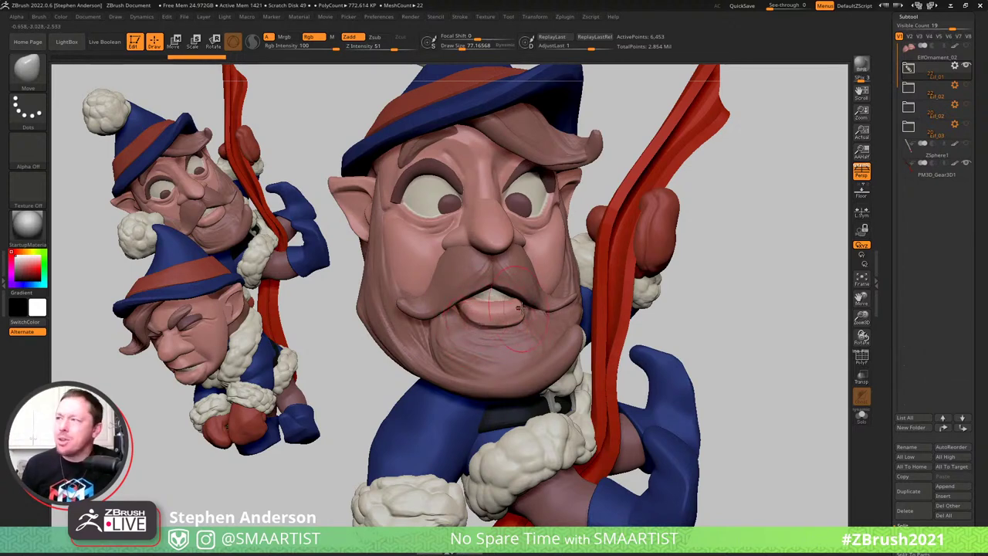
pyautogui.moveTo(522, 301); pyautogui.dragTo(512, 294, button='right')
pyautogui.press('w')
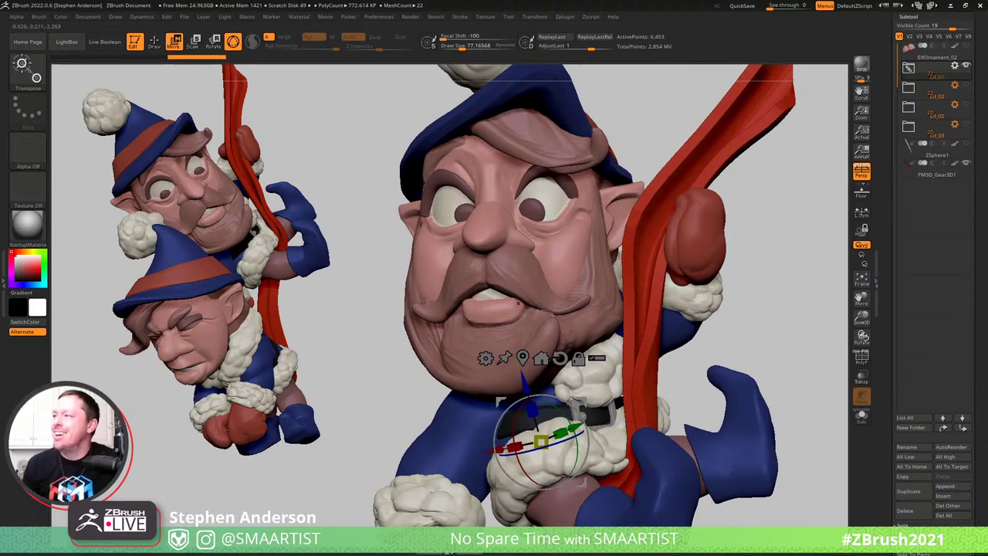
pyautogui.click(493, 328)
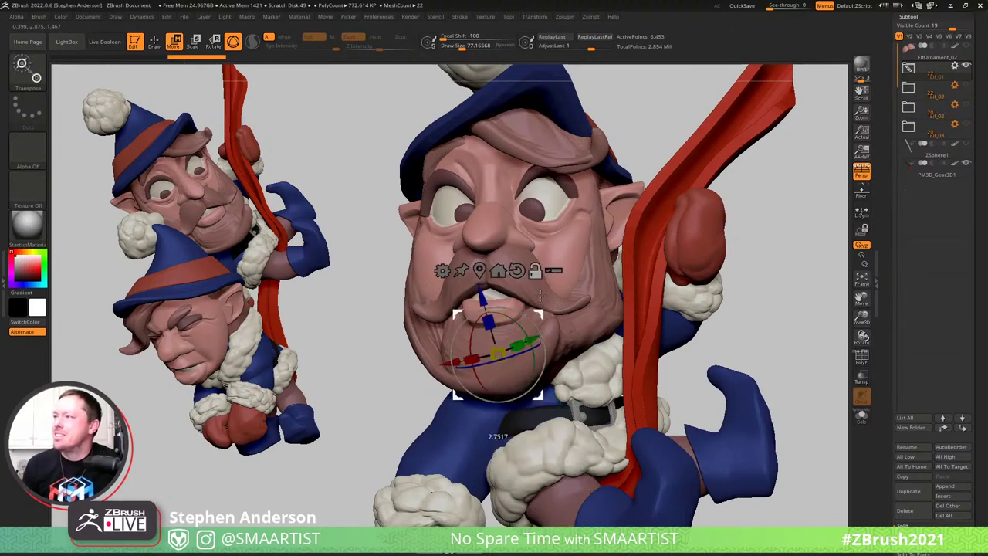
pyautogui.keyDown('ctrl'); pyautogui.moveTo(536, 291); pyautogui.dragTo(532, 277); pyautogui.keyUp('ctrl')
# Rotate the duplicated lip upside down and position it beneath the moustache
pyautogui.click(471, 232)
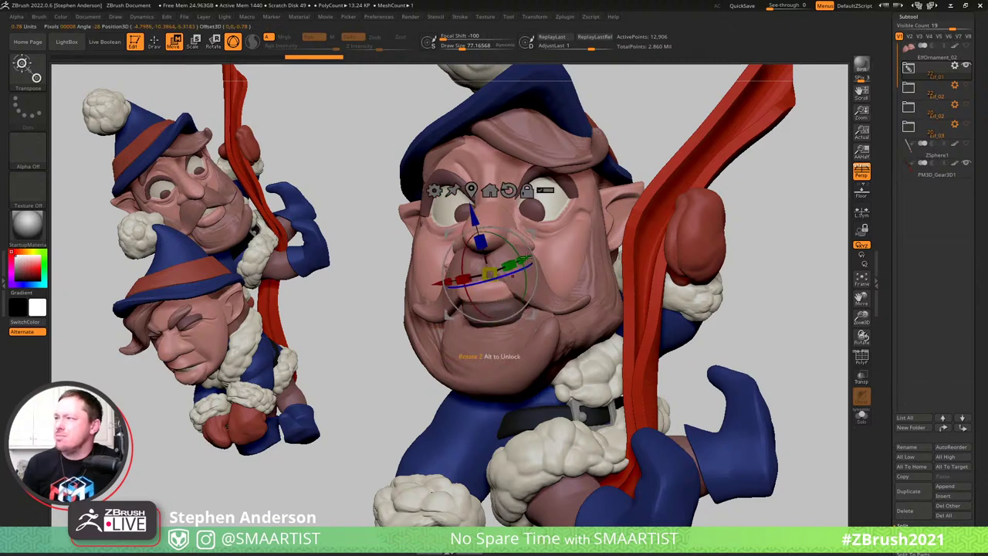
pyautogui.moveTo(522, 245); pyautogui.dragTo(541, 247, button='right')
pyautogui.moveTo(542, 247); pyautogui.dragTo(486, 330)
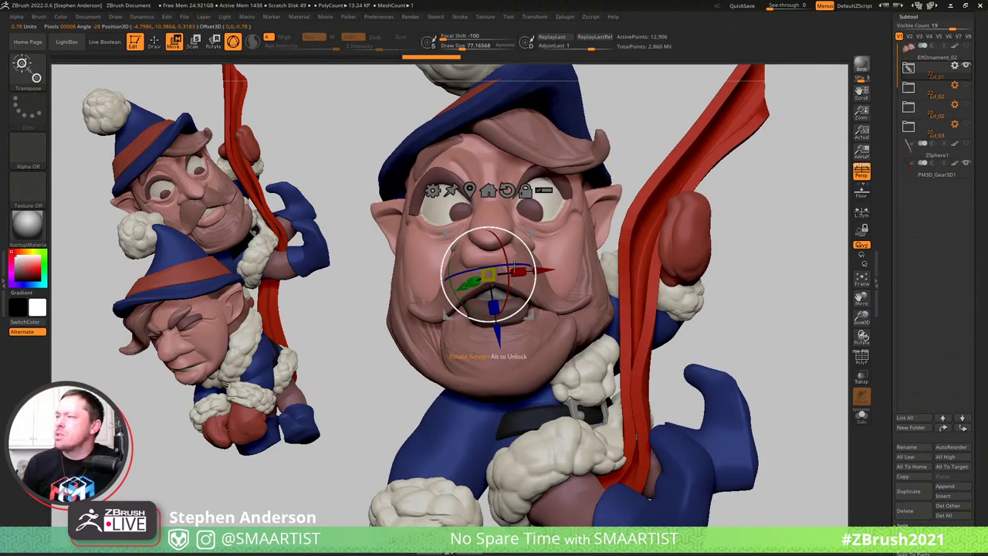
pyautogui.moveTo(532, 231); pyautogui.dragTo(536, 264)
# Push the duplicated lip into a rough upper lip shape with the Move brush
pyautogui.press('b')
pyautogui.press('m')
pyautogui.press('v')
pyautogui.moveTo(460, 307)
pyautogui.mouseDown(button='right')
pyautogui.moveTo(497, 303)
pyautogui.moveTo(440, 269)
pyautogui.mouseUp(button='right')
# Rotate the upper lip with the gizmo while viewed from beneath so it follows the curve of the mouth
pyautogui.press('w')
pyautogui.moveTo(495, 309)
pyautogui.mouseDown(button='right')
pyautogui.moveTo(527, 252)
pyautogui.moveTo(512, 255)
pyautogui.mouseUp(button='right')
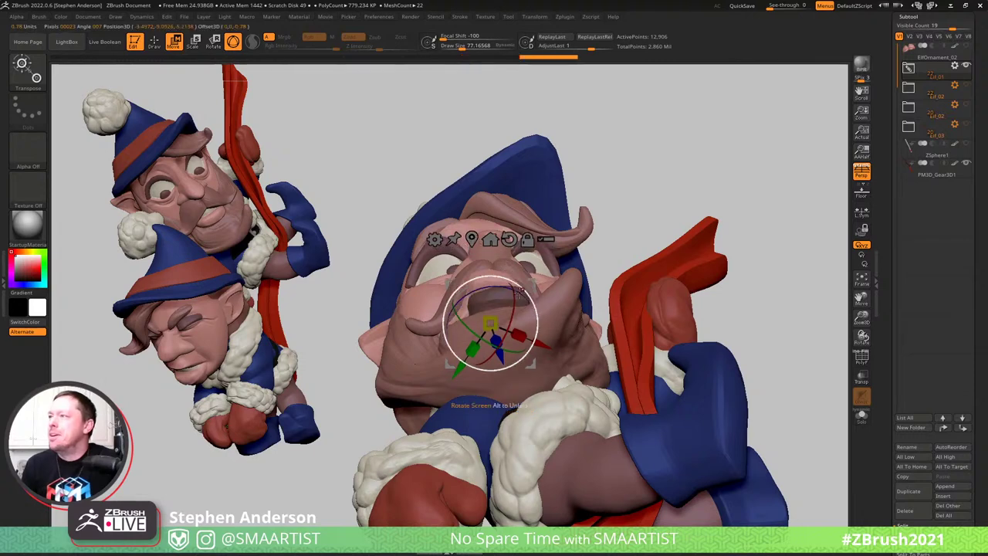
pyautogui.keyDown('alt'); pyautogui.moveTo(515, 291); pyautogui.dragTo(483, 287); pyautogui.keyUp('alt')
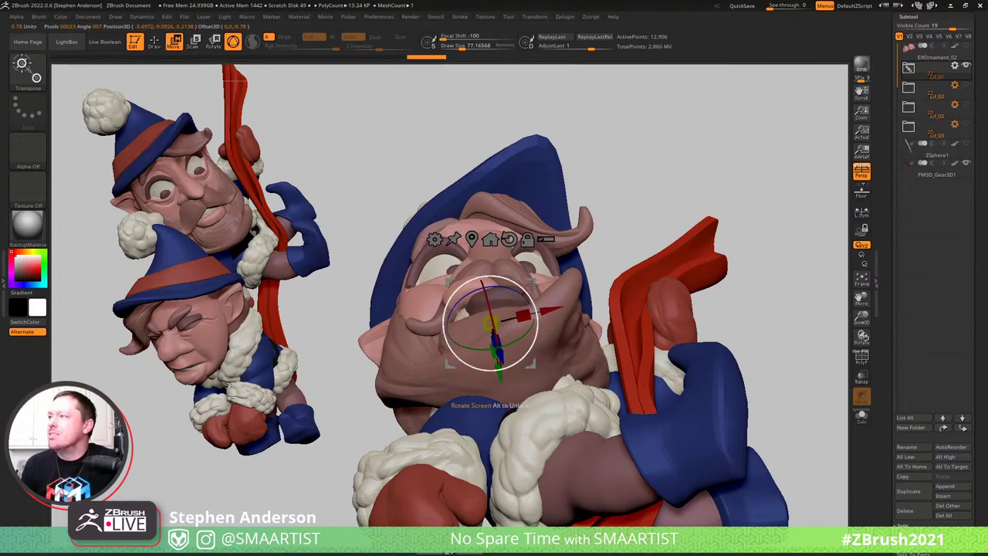
pyautogui.keyDown('alt'); pyautogui.moveTo(541, 276); pyautogui.dragTo(549, 276); pyautogui.keyUp('alt')
pyautogui.press('q')
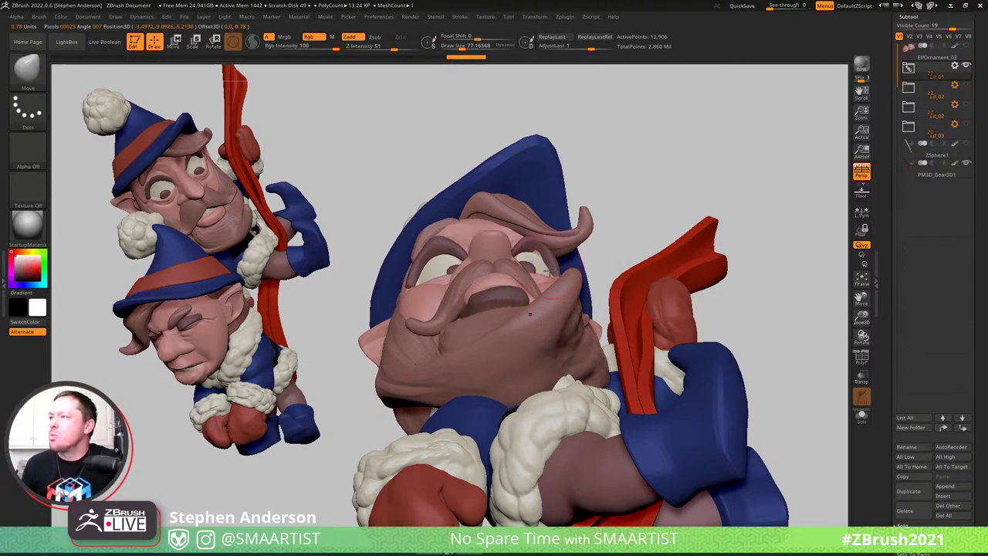
pyautogui.hotkey('ctrl', 'z')
# Tuck the protruding left end of the upper lip under the moustache using the Move brush at a size of about 124
pyautogui.moveTo(541, 347); pyautogui.dragTo(555, 359, button='right')
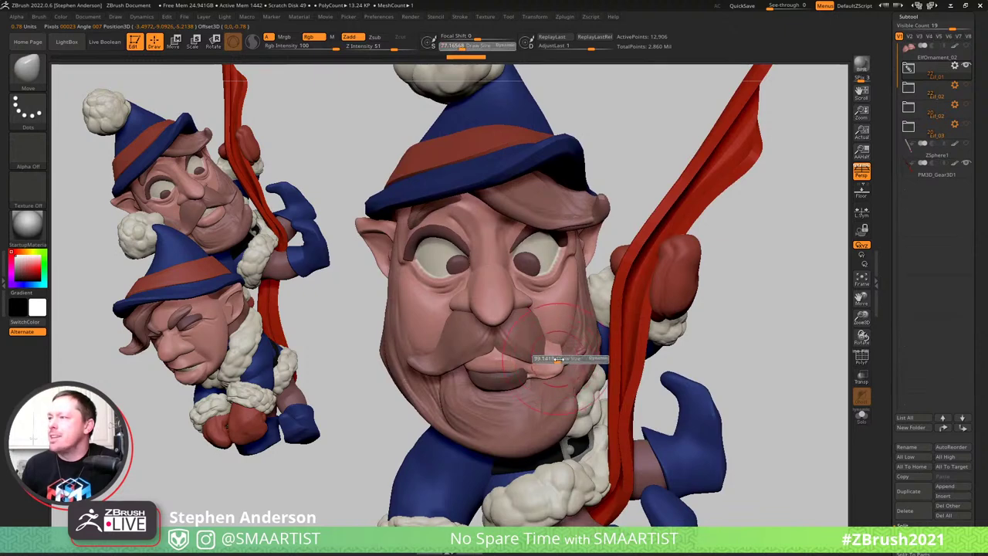
pyautogui.moveTo(559, 359); pyautogui.dragTo(564, 359)
pyautogui.moveTo(560, 352); pyautogui.dragTo(561, 363, button='right')
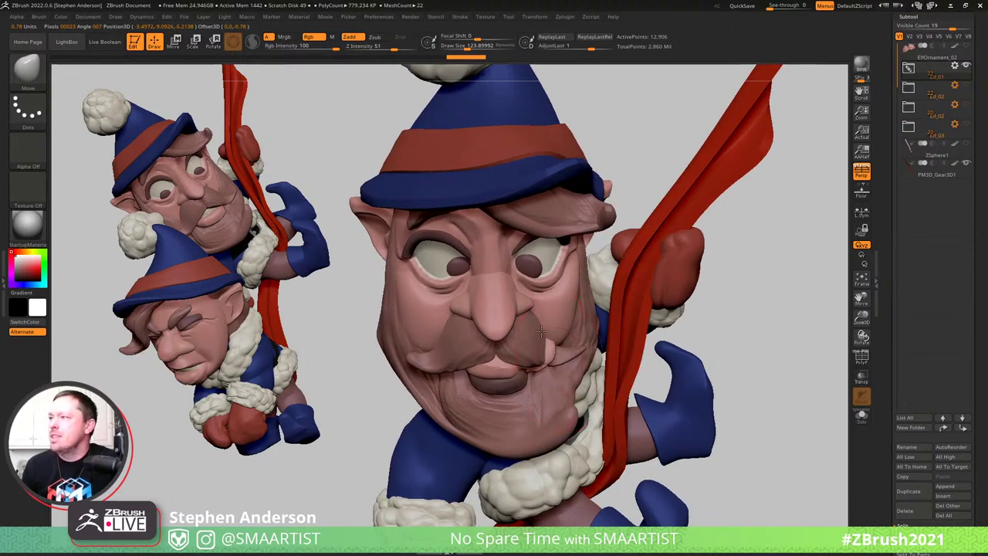
pyautogui.moveTo(507, 319); pyautogui.dragTo(508, 320)
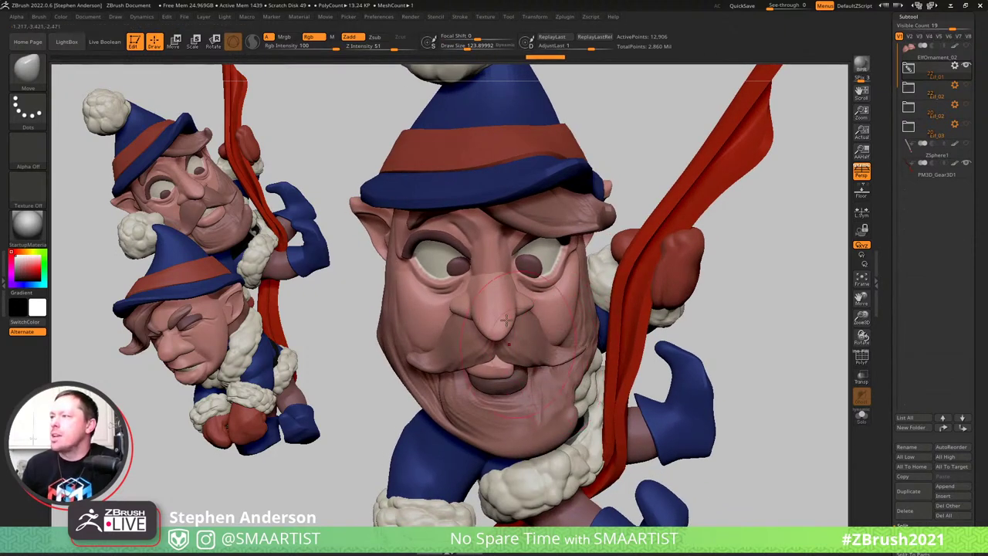
pyautogui.moveTo(539, 375); pyautogui.dragTo(526, 361, button='right')
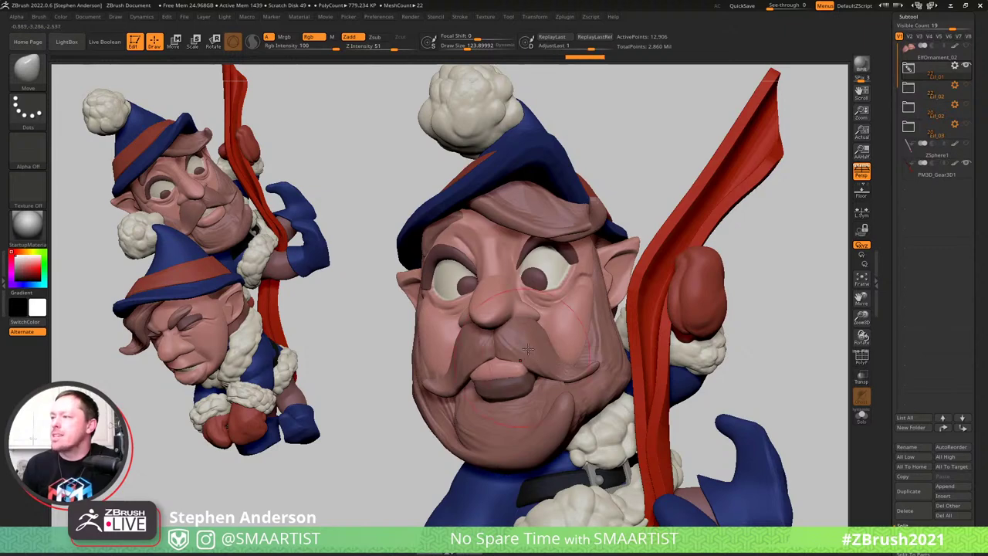
# Shape the upper lip from the elf's right side and front so it sits between the moustache and lower lip
pyautogui.hotkey('ctrl', 'shift', 'z')
pyautogui.hotkey('ctrl', 'shift', 'z')
pyautogui.moveTo(494, 344); pyautogui.dragTo(465, 328, button='right')
pyautogui.moveTo(504, 342); pyautogui.dragTo(503, 348)
pyautogui.moveTo(505, 352); pyautogui.dragTo(534, 360, button='right')
pyautogui.hotkey('ctrl', 'shift', 'z')
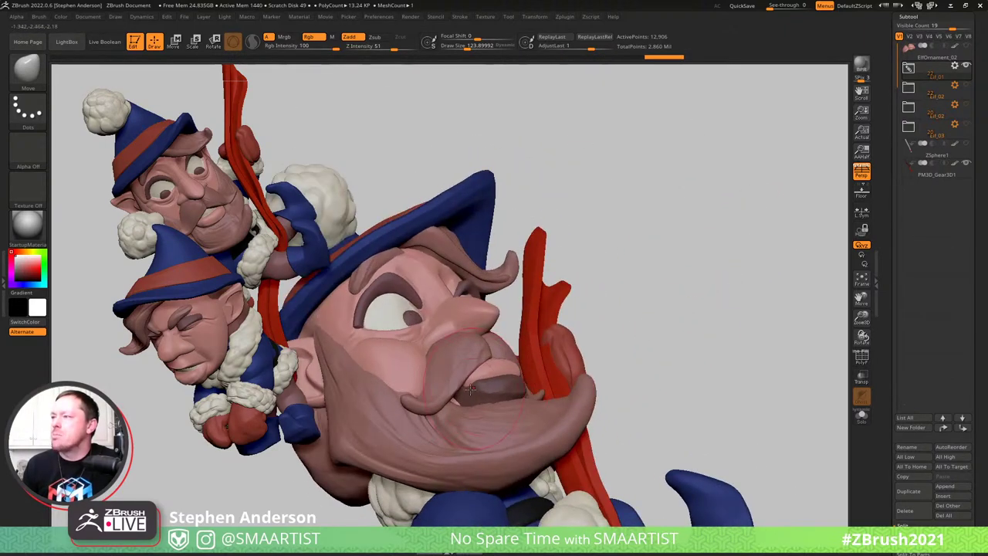
pyautogui.hotkey('ctrl', 'shift', 'z')
pyautogui.hotkey('ctrl', 'shift', 'z')
pyautogui.hotkey('ctrl', 'shift', 'z')
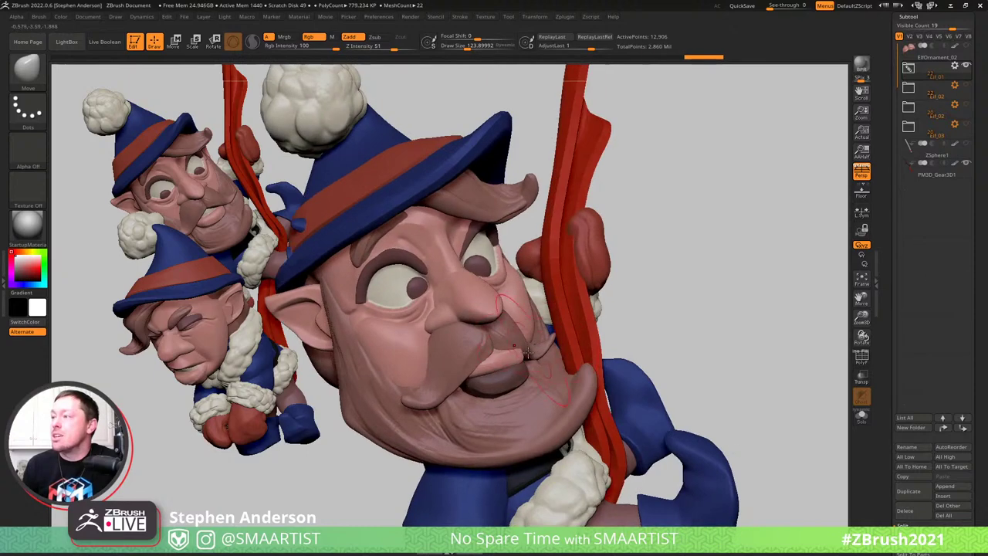
pyautogui.hotkey('ctrl', 'shift', 'z')
pyautogui.hotkey('ctrl', 'shift', 'z')
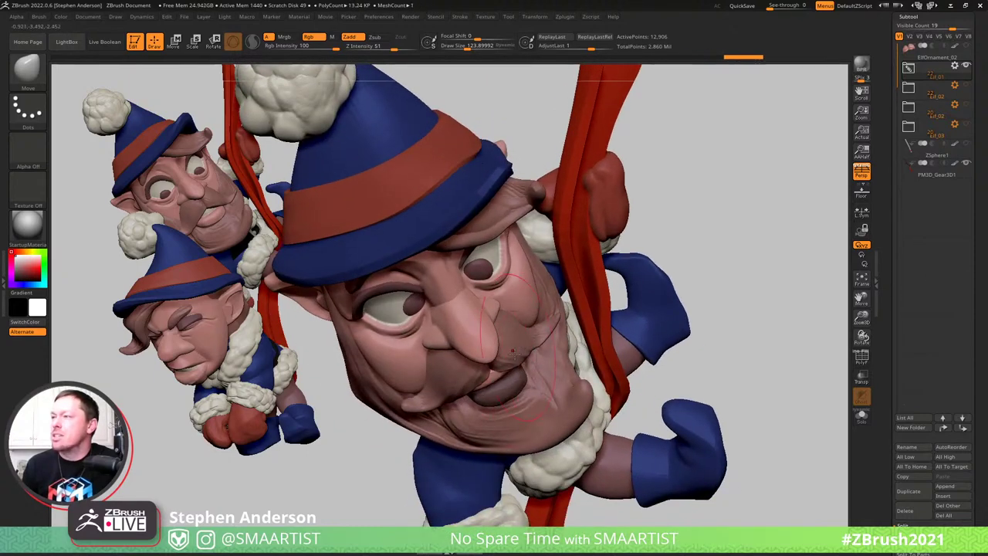
# Refine the upper lip's fit against the lower lip with the Move brush, working from the elf's left and from beneath
pyautogui.hotkey('ctrl', 'shift', 'z')
pyautogui.hotkey('ctrl', 'shift', 'z')
pyautogui.hotkey('ctrl', 'shift', 'z')
pyautogui.hotkey('ctrl', 'shift', 'z')
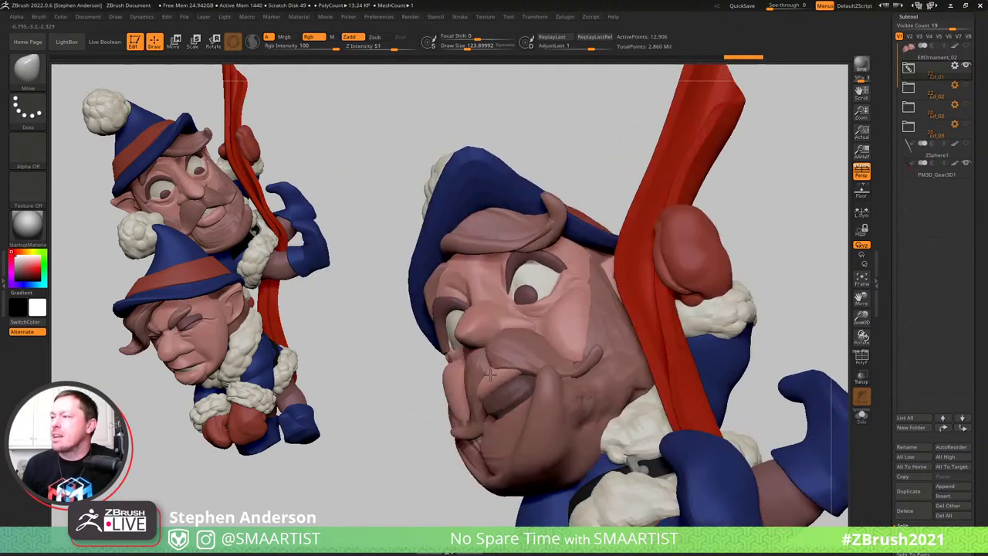
pyautogui.hotkey('ctrl', 'shift', 'z')
pyautogui.hotkey('ctrl', 'shift', 'z')
pyautogui.hotkey('ctrl', 'shift', 'z')
pyautogui.hotkey('ctrl', 'shift', 'z')
pyautogui.hotkey('ctrl', 'shift', 'z')
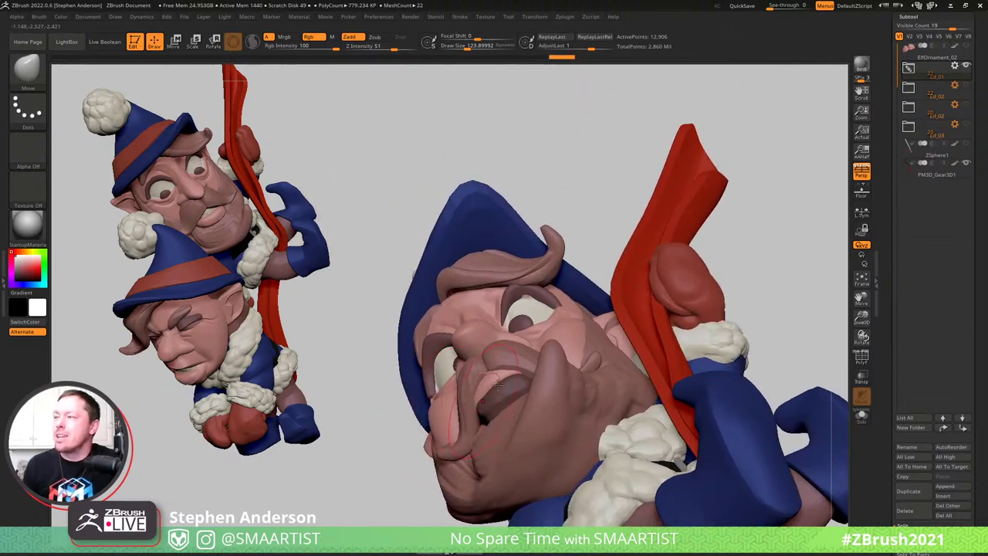
pyautogui.hotkey('ctrl', 'shift', 'z')
pyautogui.hotkey('ctrl', 'shift', 'z')
pyautogui.hotkey('ctrl', 'shift', 'z')
pyautogui.hotkey('ctrl', 'shift', 'z')
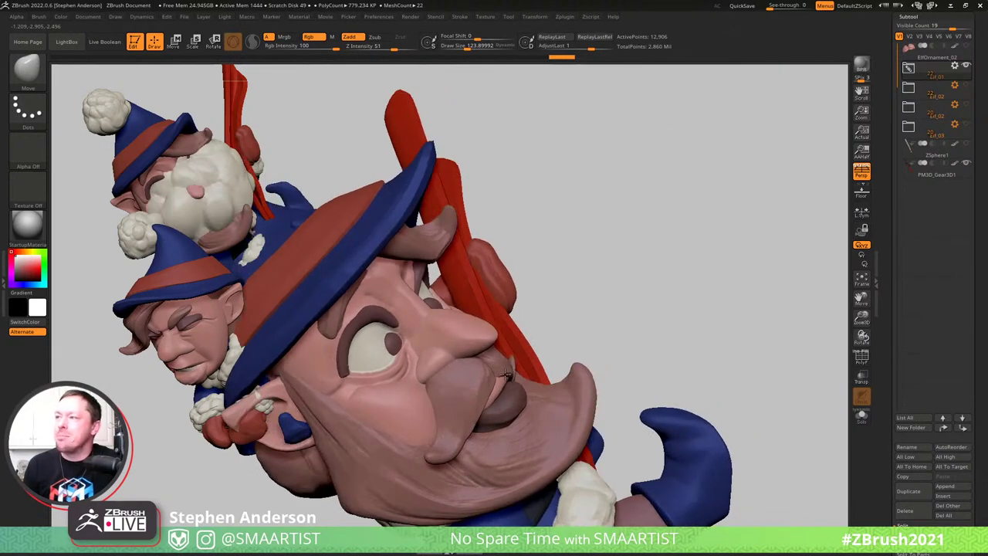
# Reduce the Move brush size to about 58 and adjust the upper lip where it meets the moustache
pyautogui.press('s')
pyautogui.moveTo(488, 376); pyautogui.dragTo(485, 376)
pyautogui.moveTo(473, 376)
pyautogui.mouseDown(button='right')
pyautogui.moveTo(498, 380)
pyautogui.moveTo(474, 421)
pyautogui.mouseUp(button='right')
pyautogui.moveTo(474, 421); pyautogui.dragTo(476, 417)
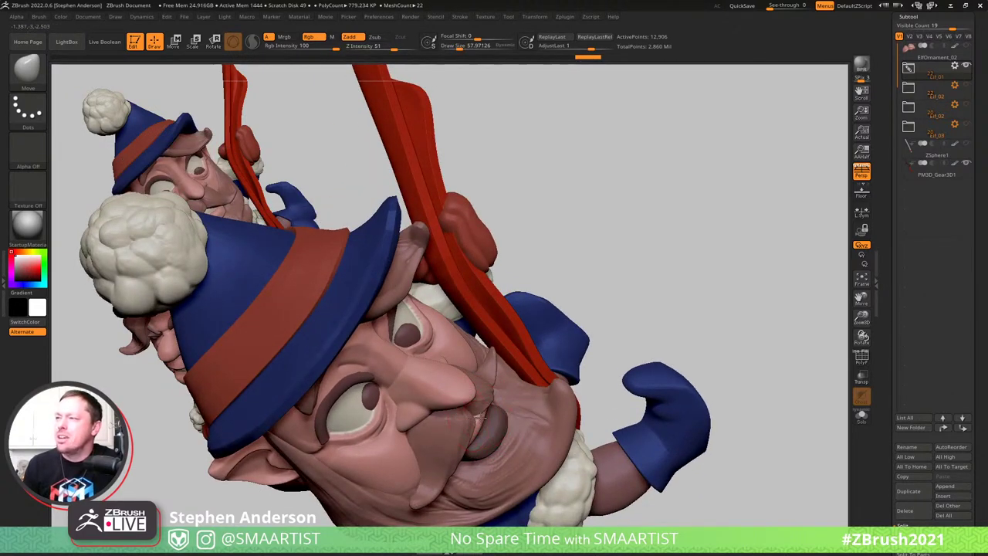
pyautogui.hotkey('ctrl', 'shift', 'z')
pyautogui.hotkey('ctrl', 'shift', 'z')
pyautogui.hotkey('ctrl', 'shift', 'z')
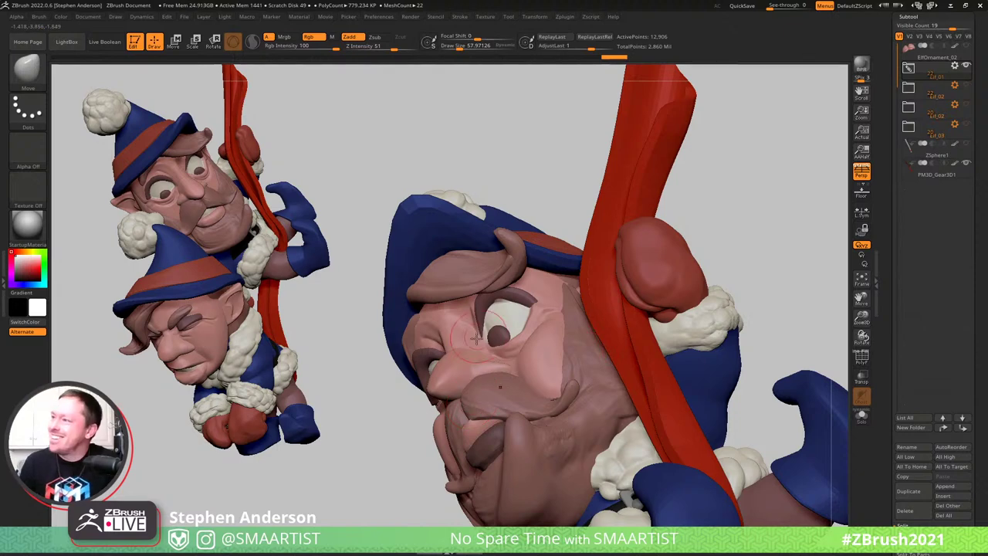
# Refine the upper lip's edge and corner against the lower lip, working from the front of the face
pyautogui.moveTo(476, 339); pyautogui.dragTo(503, 435, button='right')
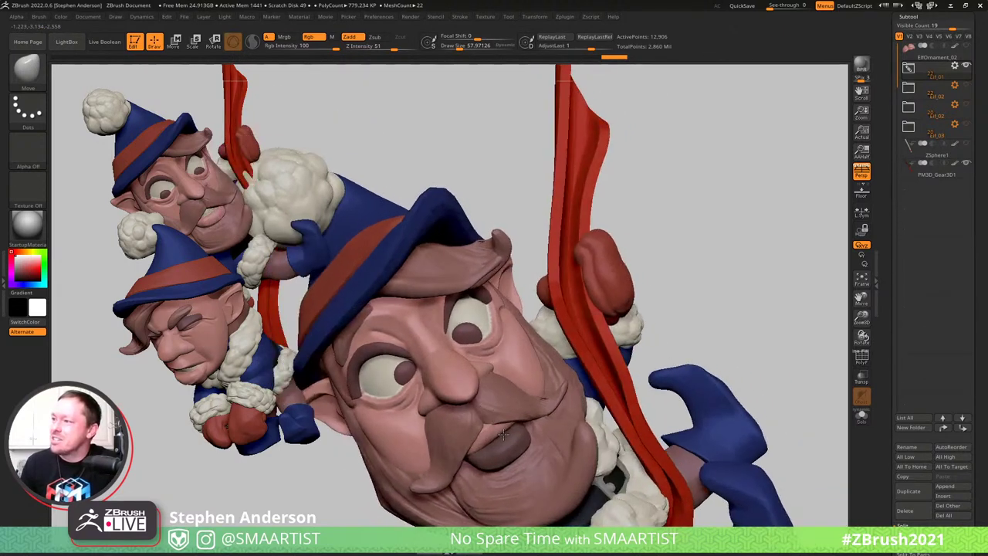
pyautogui.hotkey('ctrl', 'shift', 'z')
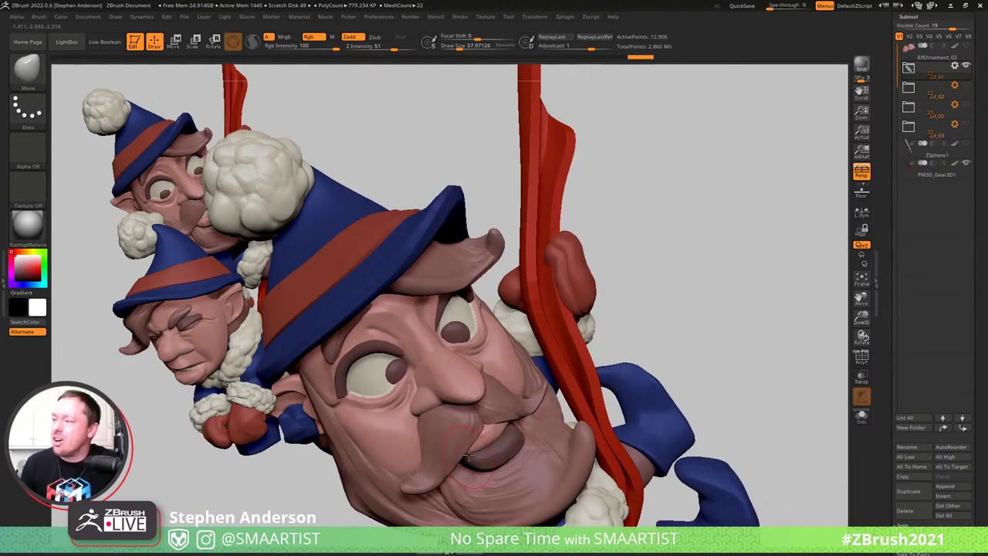
pyautogui.hotkey('ctrl', 'shift', 'z')
pyautogui.hotkey('ctrl', 'shift', 'z')
pyautogui.hotkey('ctrl', 'shift', 'z')
pyautogui.hotkey('ctrl', 'shift', 'z')
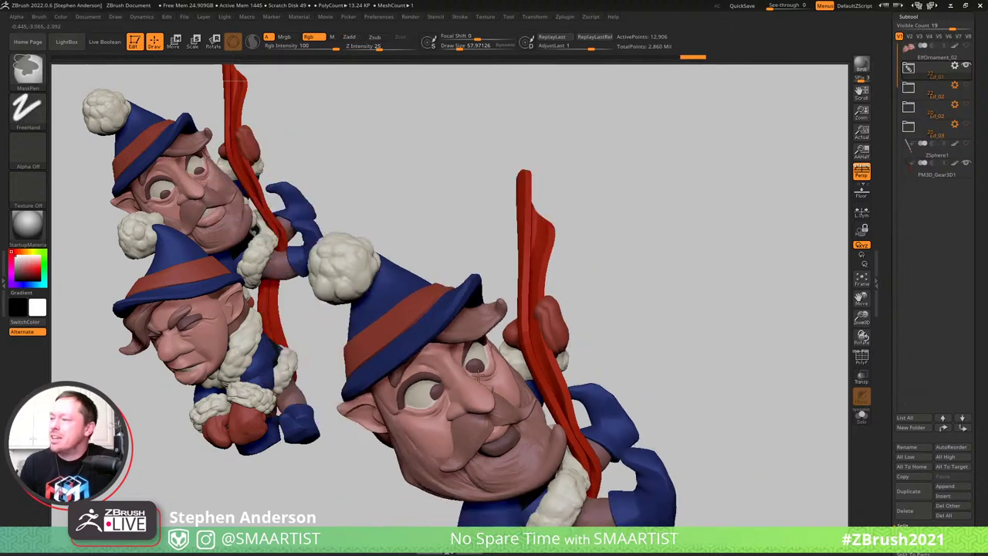
# Clear the mask from the lower lip
pyautogui.hotkey('ctrl', 'shift', 'z')
pyautogui.hotkey('ctrl', 'shift', 'z')
pyautogui.hotkey('ctrl', 'shift', 'z')
pyautogui.hotkey('ctrl', 'shift', 'z')
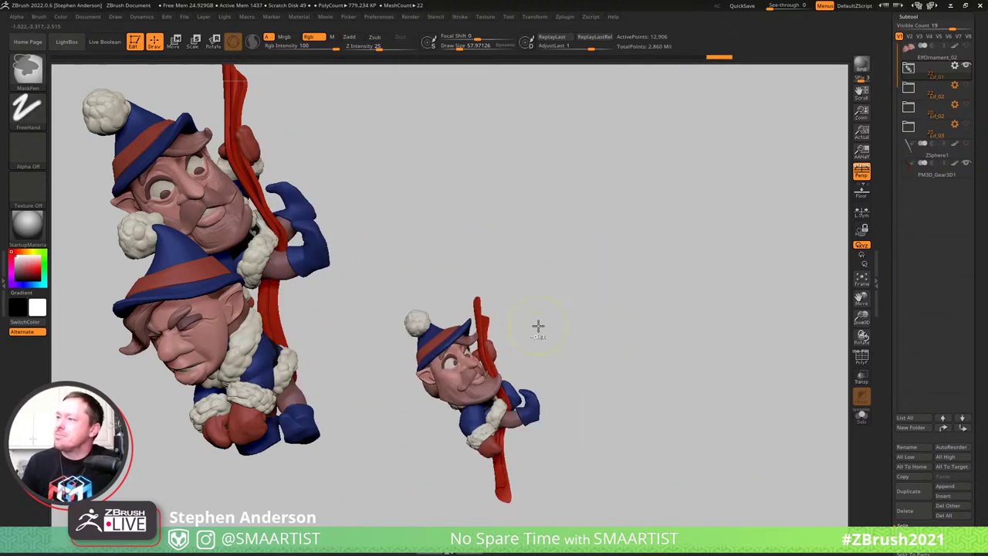
pyautogui.hotkey('ctrl', 'shift', 'z')
pyautogui.hotkey('ctrl', 'shift', 'z')
pyautogui.hotkey('ctrl', 'shift', 'z')
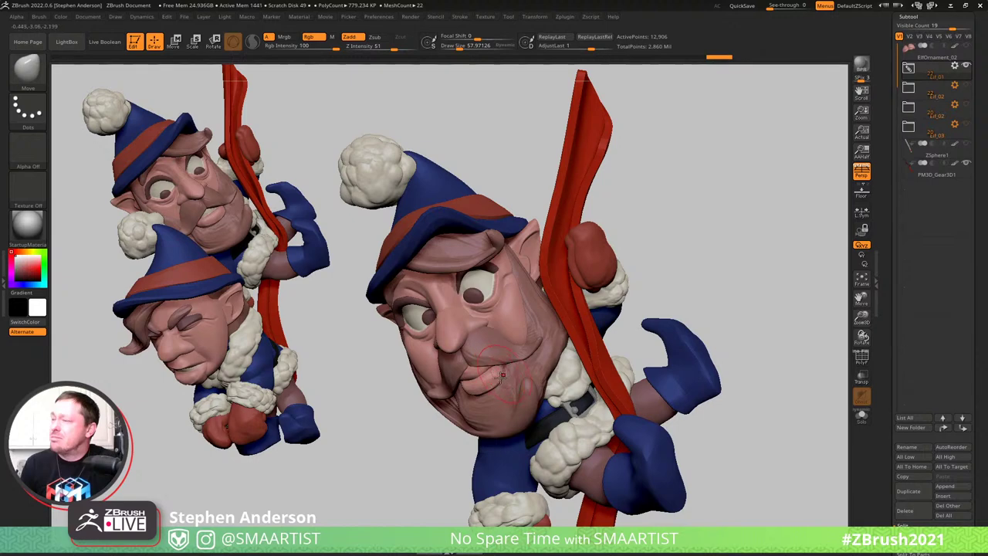
# Select the head and reshape the cheek below the elf's left eye with the Move brush
pyautogui.hotkey('ctrl', 'shift', 'z')
pyautogui.hotkey('ctrl', 'shift', 'z')
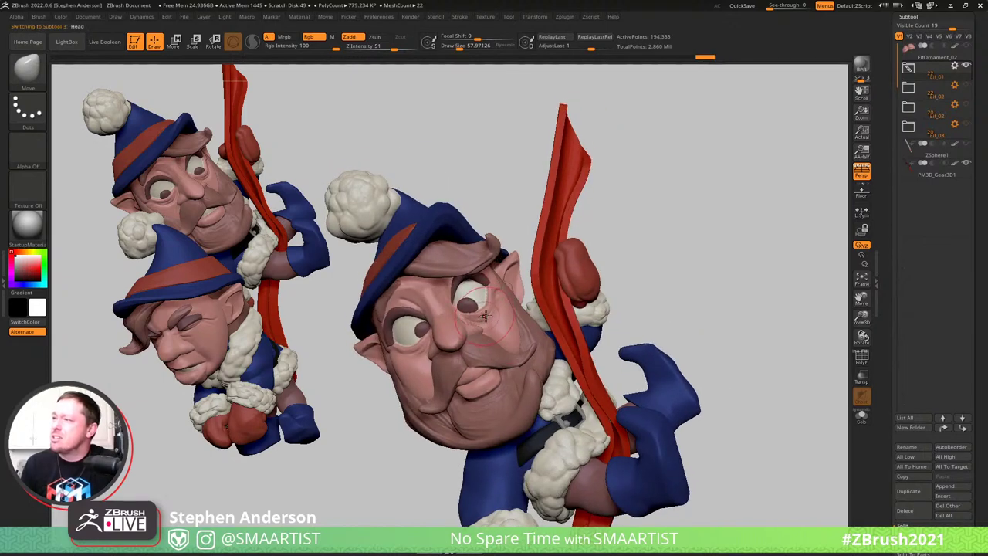
pyautogui.hotkey('ctrl', 'shift', 'z')
pyautogui.hotkey('ctrl', 'shift', 'z')
pyautogui.hotkey('ctrl', 'shift', 'z')
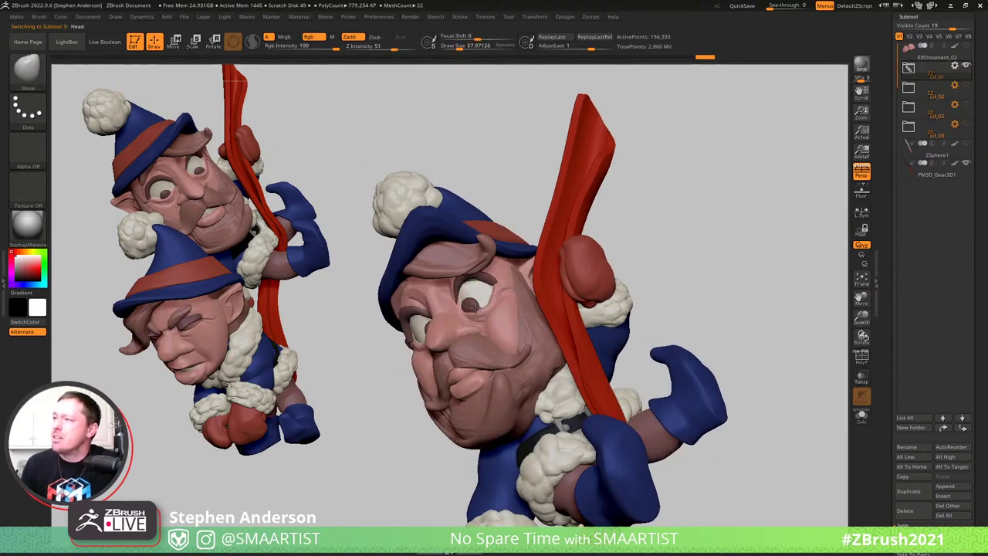
pyautogui.hotkey('ctrl', 'shift', 'z')
pyautogui.hotkey('ctrl', 'shift', 'z')
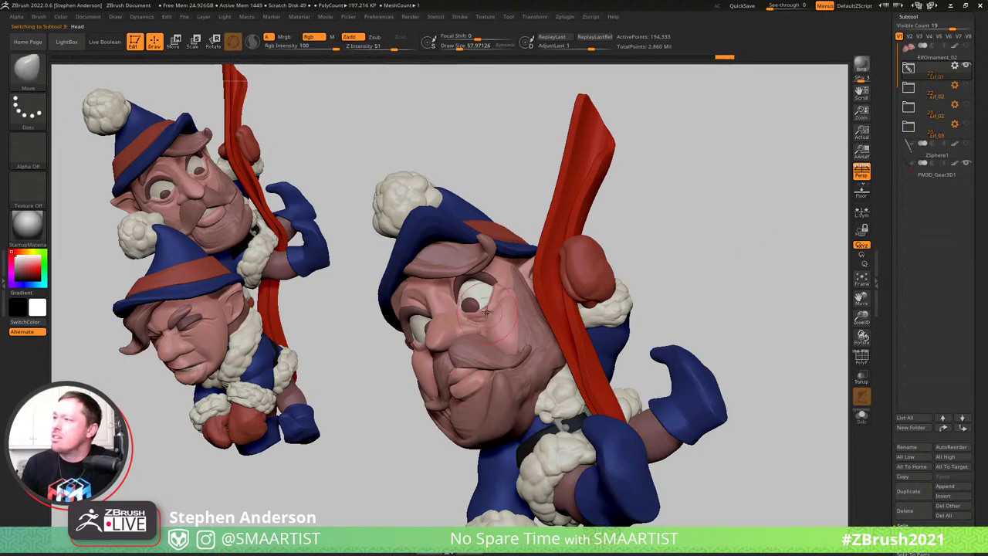
pyautogui.hotkey('ctrl', 'shift', 'z')
pyautogui.hotkey('ctrl', 'shift', 'z')
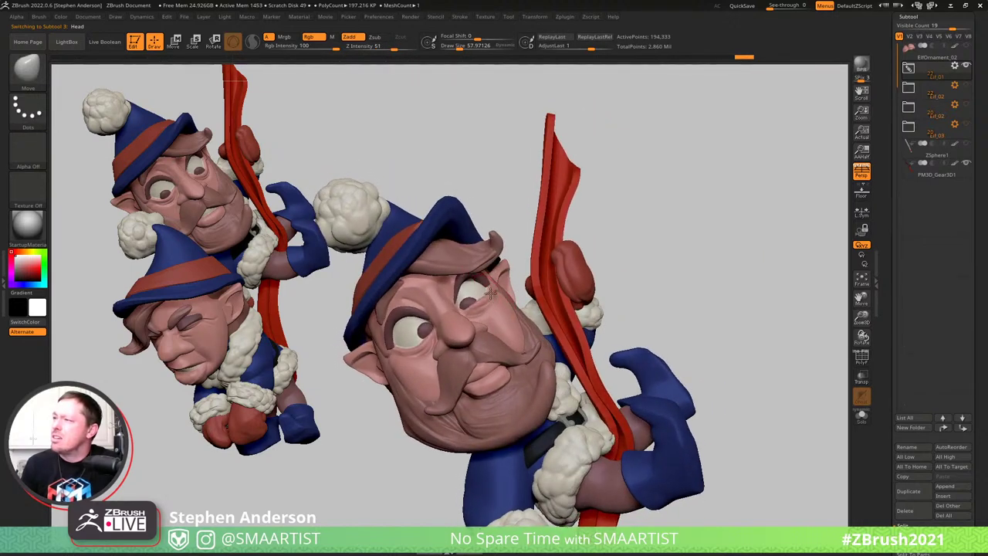
pyautogui.moveTo(416, 356); pyautogui.dragTo(418, 341, button='right')
pyautogui.hotkey('ctrl', 'shift', 'z')
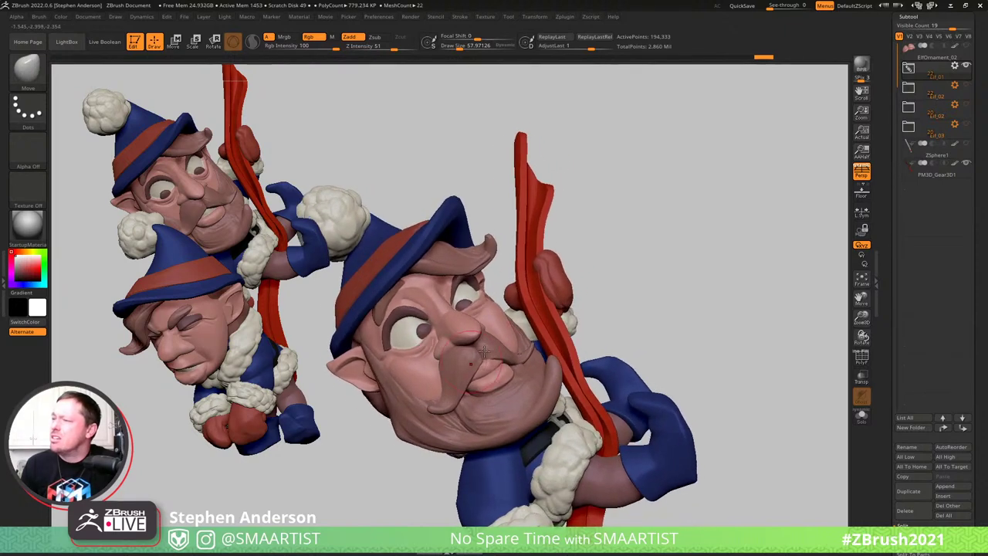
# Select the beard, enlarge the Move brush to about 182, and adjust the moustache above the upper lip from a low side view
pyautogui.hotkey('ctrl', 'shift', 'z')
pyautogui.hotkey('ctrl', 'shift', 'z')
pyautogui.hotkey('ctrl', 'shift', 'z')
pyautogui.hotkey('ctrl', 'shift', 'z')
pyautogui.hotkey('ctrl', 'shift', 'z')
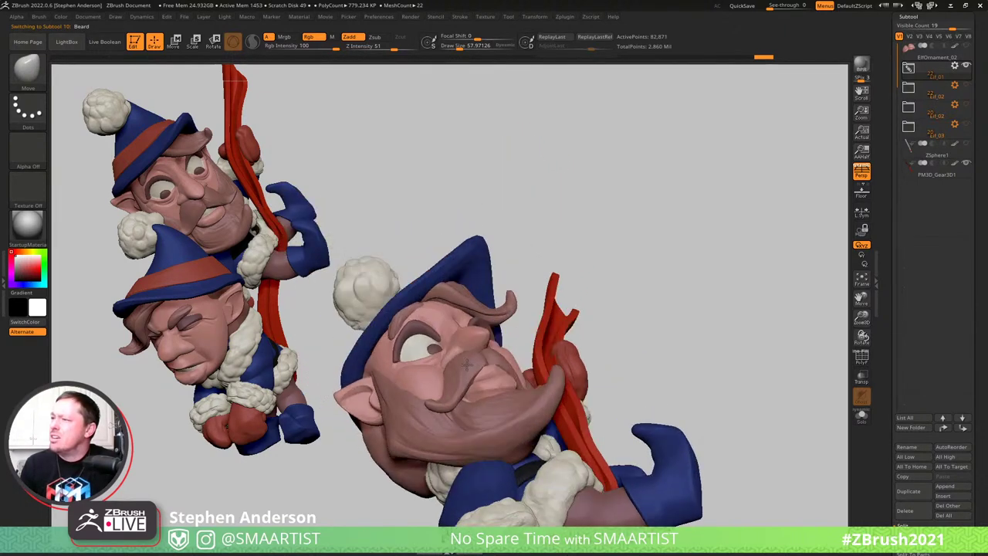
pyautogui.hotkey('ctrl', 'shift', 'z')
pyautogui.hotkey('ctrl', 'shift', 'z')
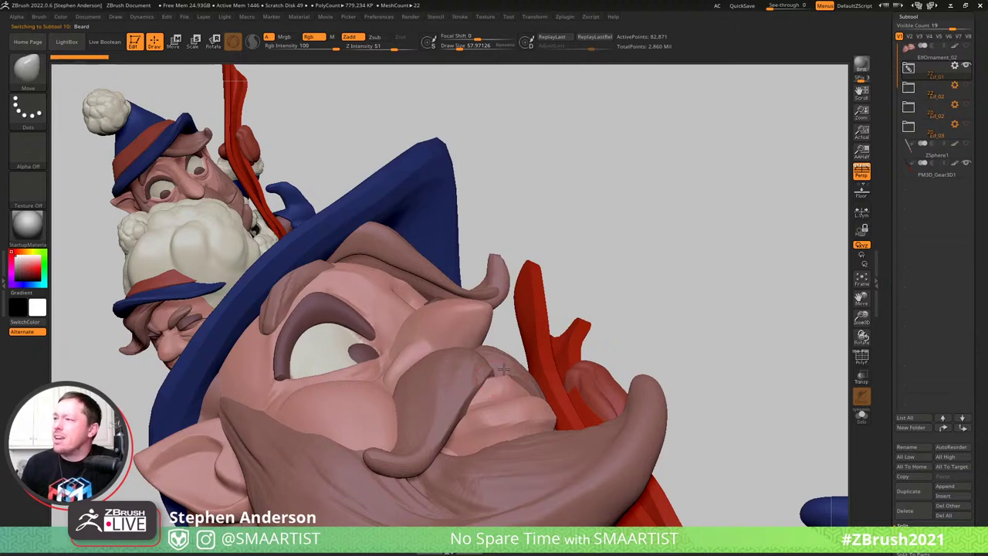
pyautogui.hotkey('ctrl', 'shift', 'z')
pyautogui.hotkey('ctrl', 'shift', 'z')
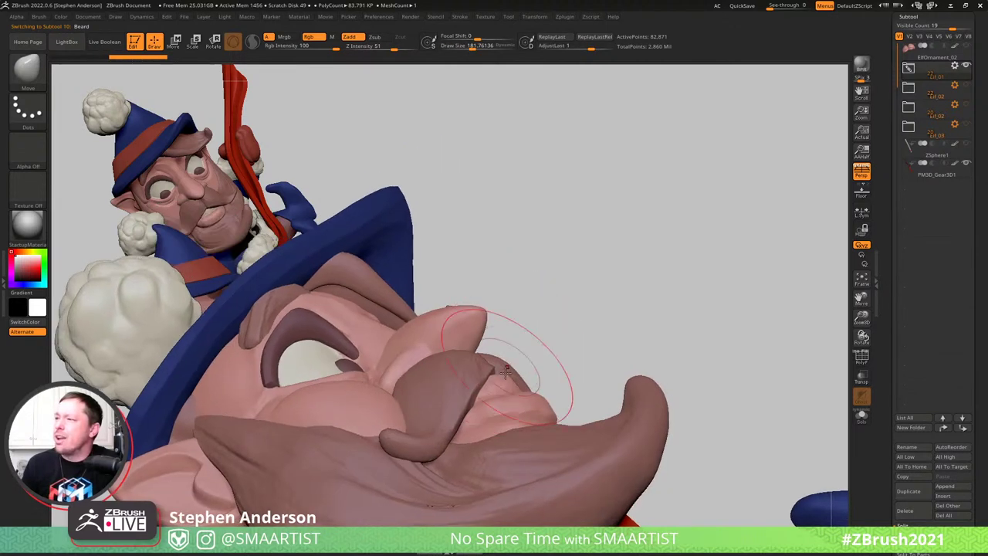
# Shape both halves of the moustache around the upper lip, working from beneath and from the front
pyautogui.hotkey('ctrl', 'shift', 'z')
pyautogui.hotkey('ctrl', 'shift', 'z')
pyautogui.hotkey('ctrl', 'shift', 'z')
pyautogui.hotkey('ctrl', 'shift', 'z')
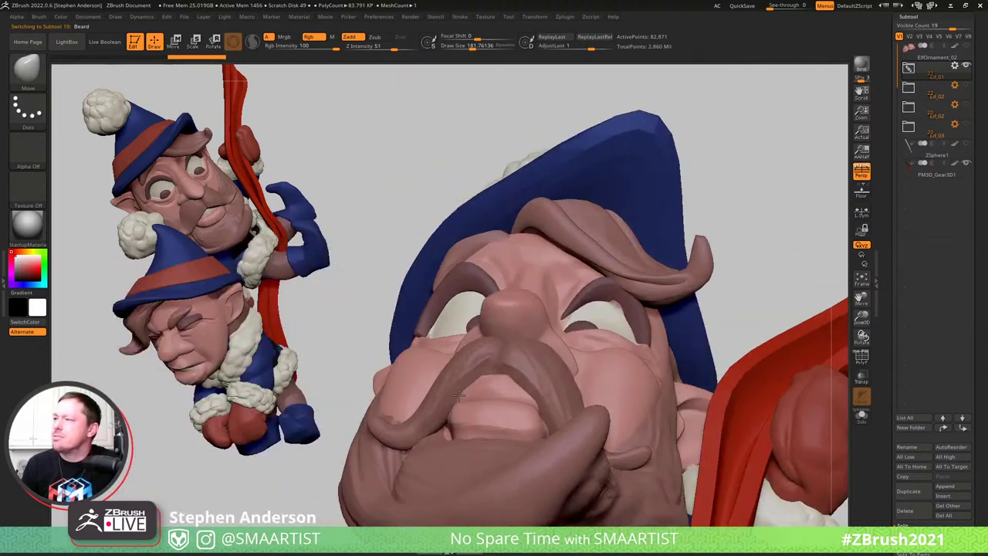
pyautogui.hotkey('ctrl', 'shift', 'z')
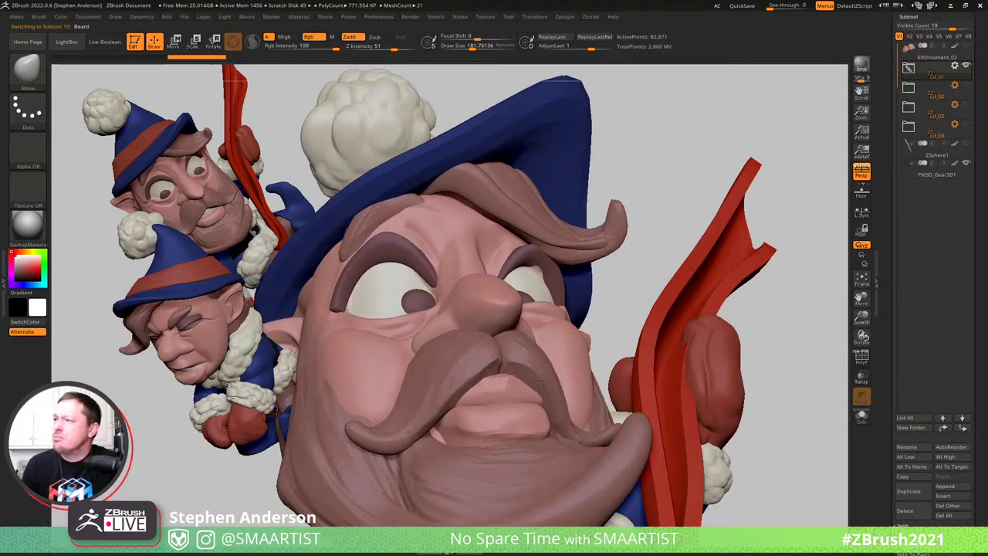
pyautogui.hotkey('ctrl', 'shift', 'z')
pyautogui.hotkey('ctrl', 'shift', 'z')
pyautogui.hotkey('ctrl', 'shift', 'z')
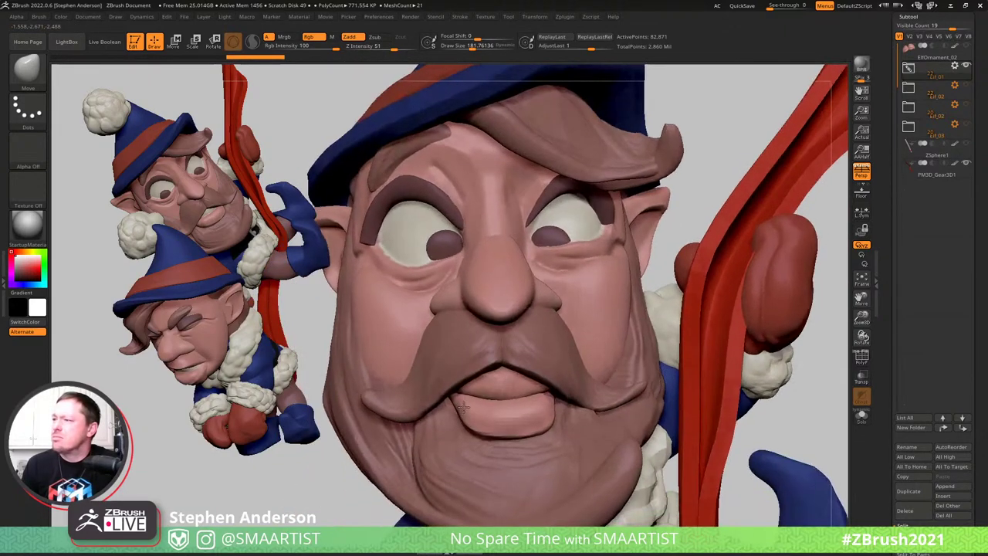
pyautogui.hotkey('ctrl', 'shift', 'z')
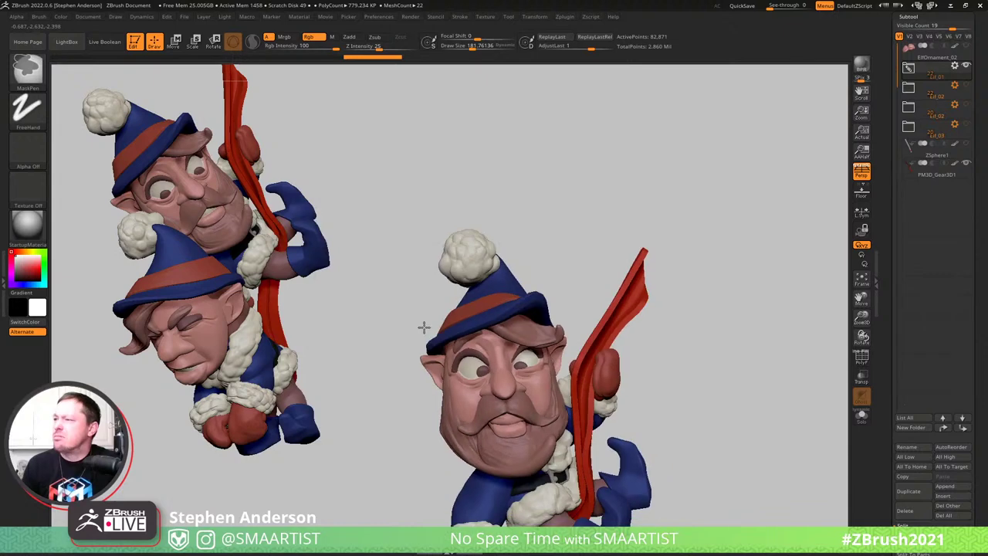
pyautogui.keyDown('ctrl'); pyautogui.moveTo(424, 327); pyautogui.dragTo(515, 456, button='right'); pyautogui.keyUp('ctrl')
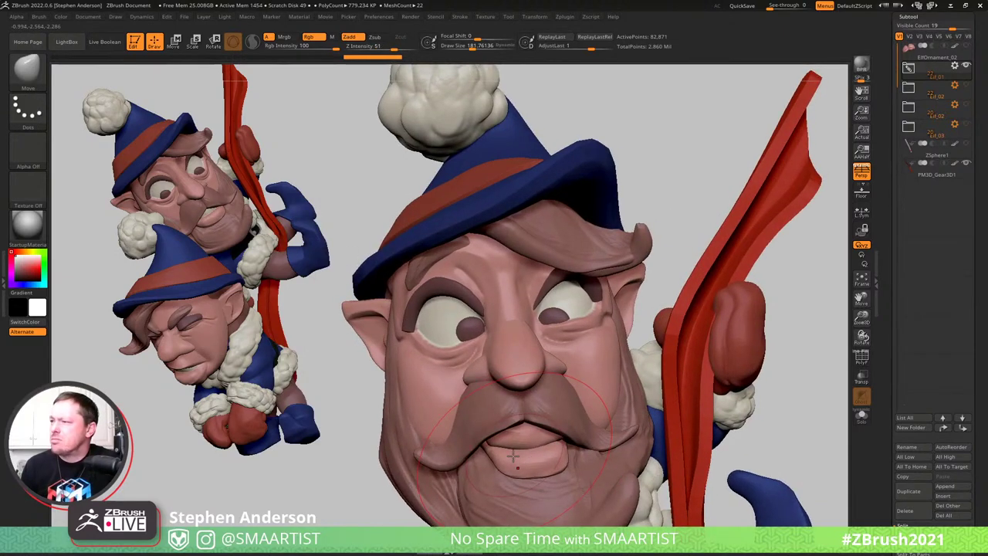
# Select the lips, display their polyframe, and reduce the Move brush size to about 77
pyautogui.hotkey('ctrl', 'shift', 'z')
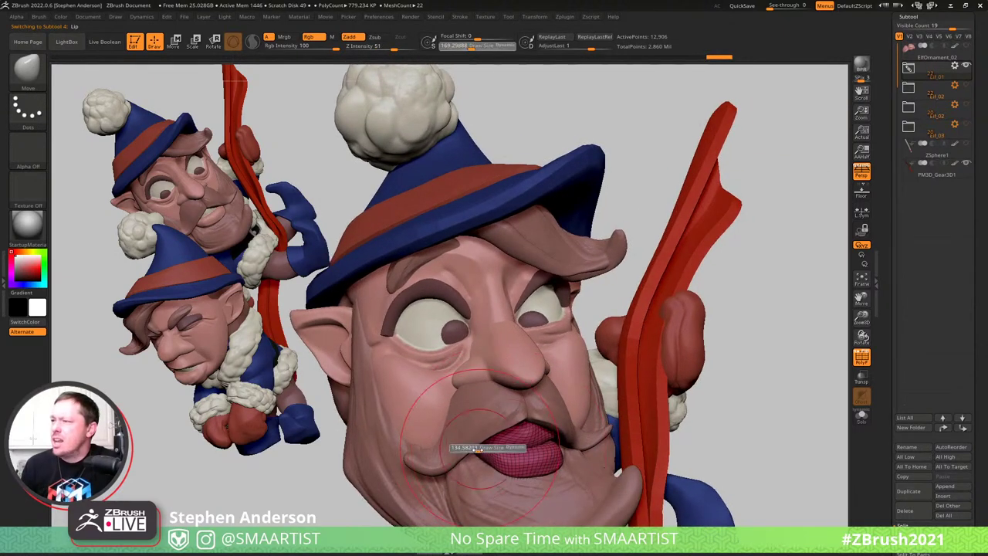
pyautogui.moveTo(477, 449); pyautogui.dragTo(479, 448)
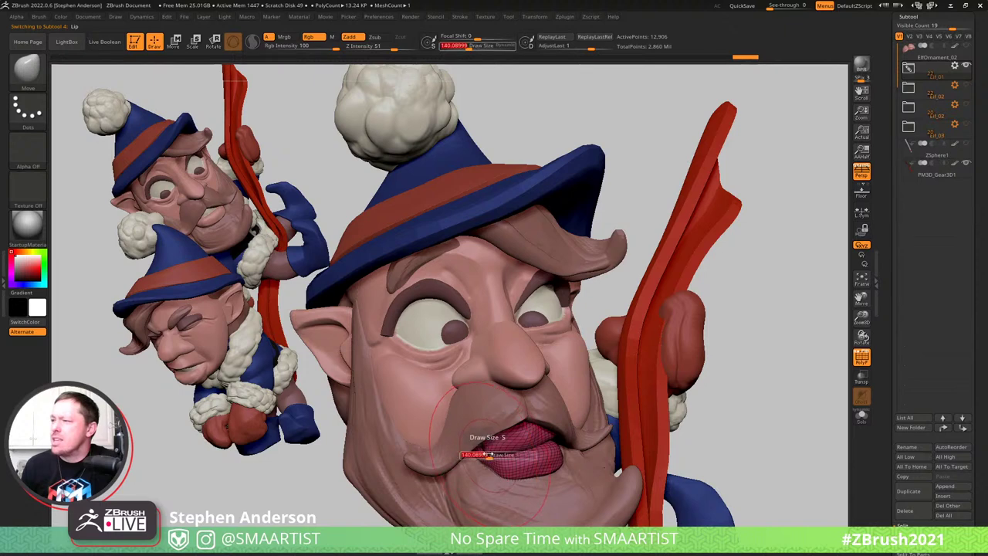
pyautogui.hotkey('ctrl', 'shift', 'z')
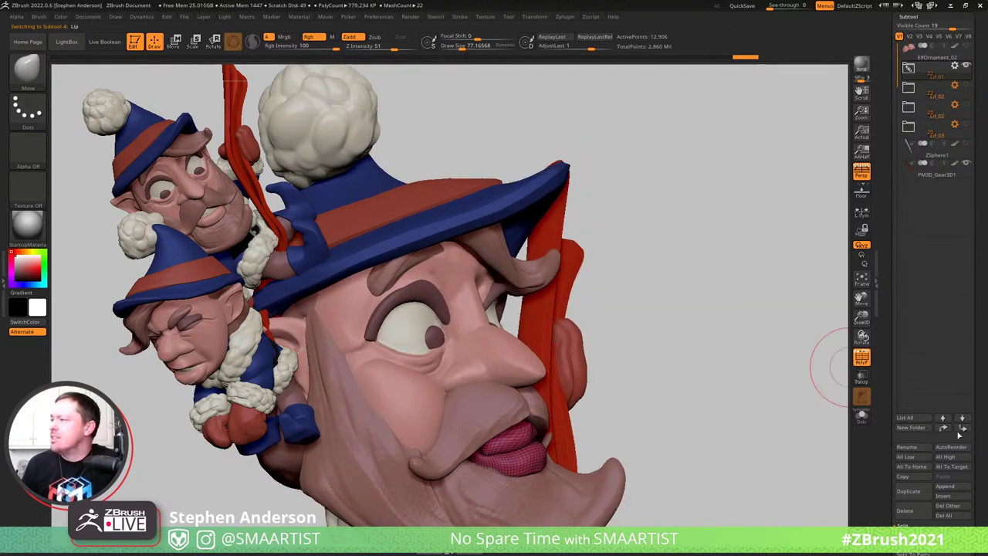
# Assign the upper and lower lips separate polygroups with Auto Groups
pyautogui.scroll(-8, 950, 471)
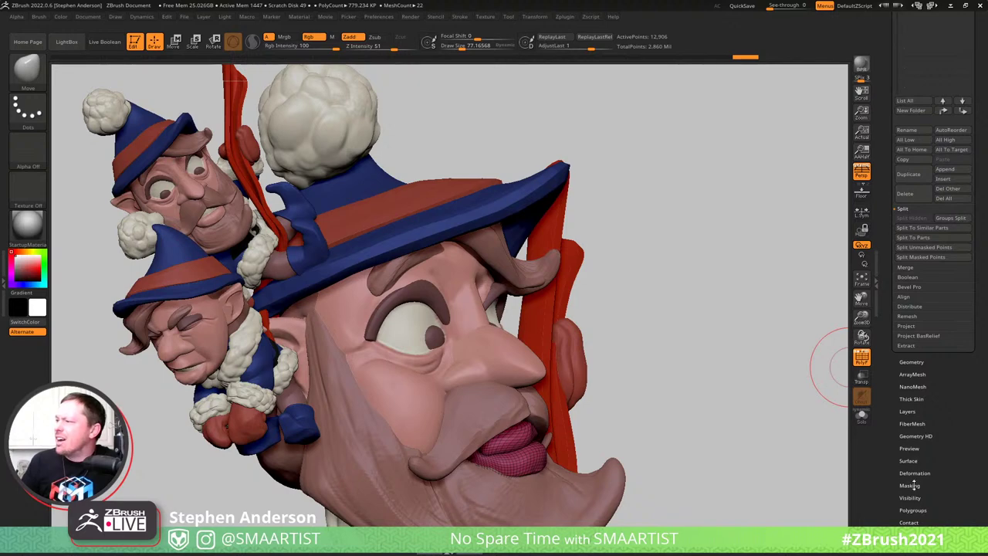
pyautogui.click(915, 509)
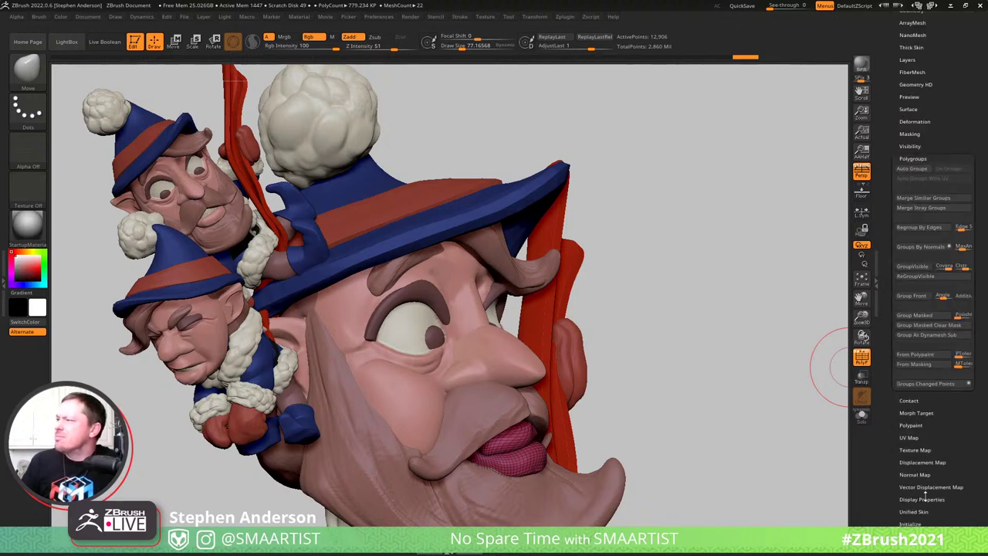
pyautogui.click(918, 173)
# Adjust the lips and their corners under the moustache with the Move brush, working from the side and front
pyautogui.moveTo(635, 316); pyautogui.dragTo(699, 258)
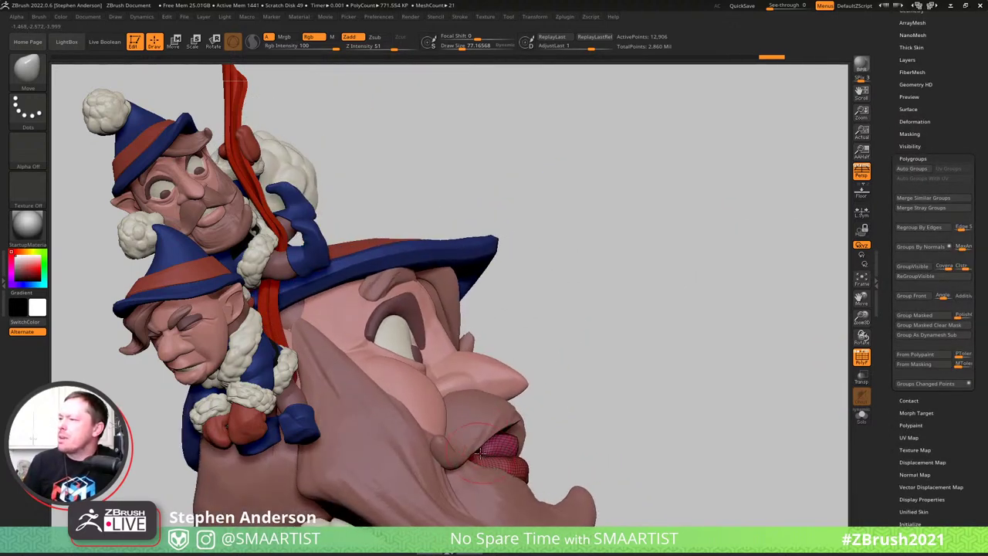
pyautogui.hotkey('ctrl', 'shift', 'z')
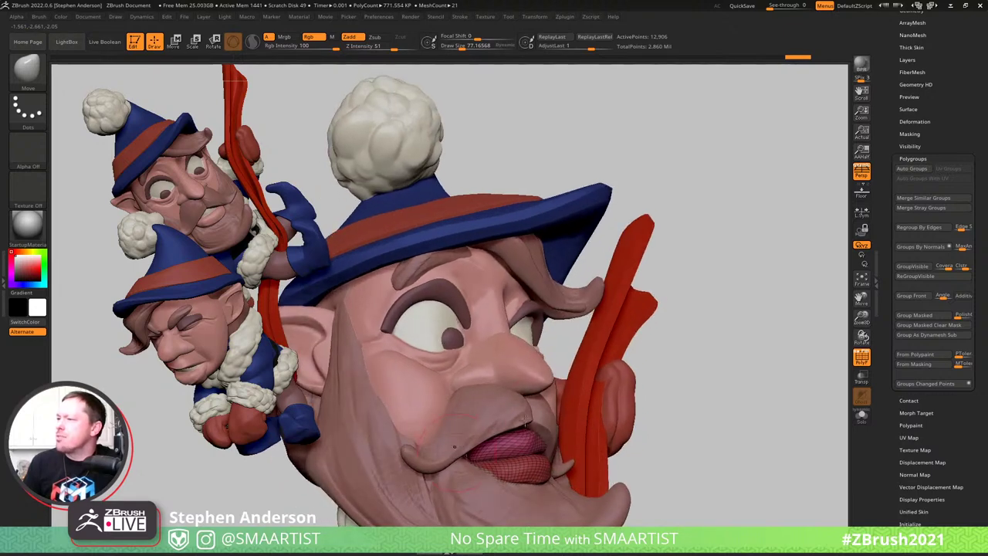
pyautogui.hotkey('ctrl', 'z')
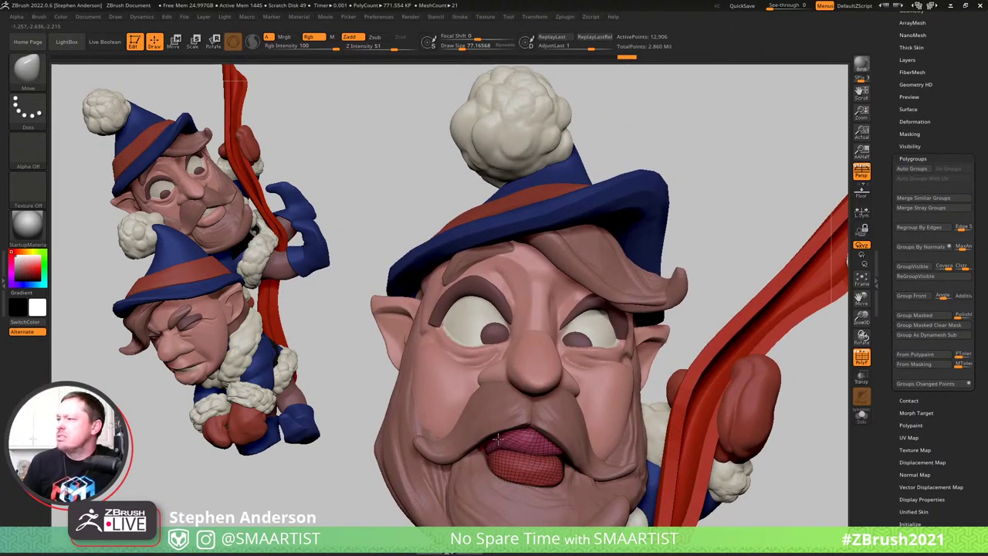
pyautogui.moveTo(452, 478); pyautogui.dragTo(479, 459, button='right')
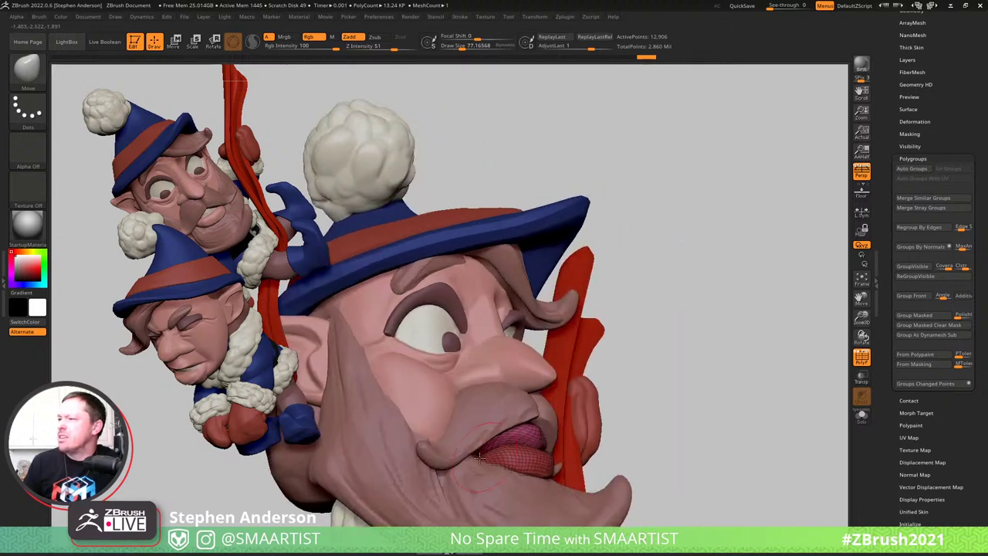
pyautogui.hotkey('ctrl', 'shift', 'z')
pyautogui.hotkey('ctrl', 'shift', 'z')
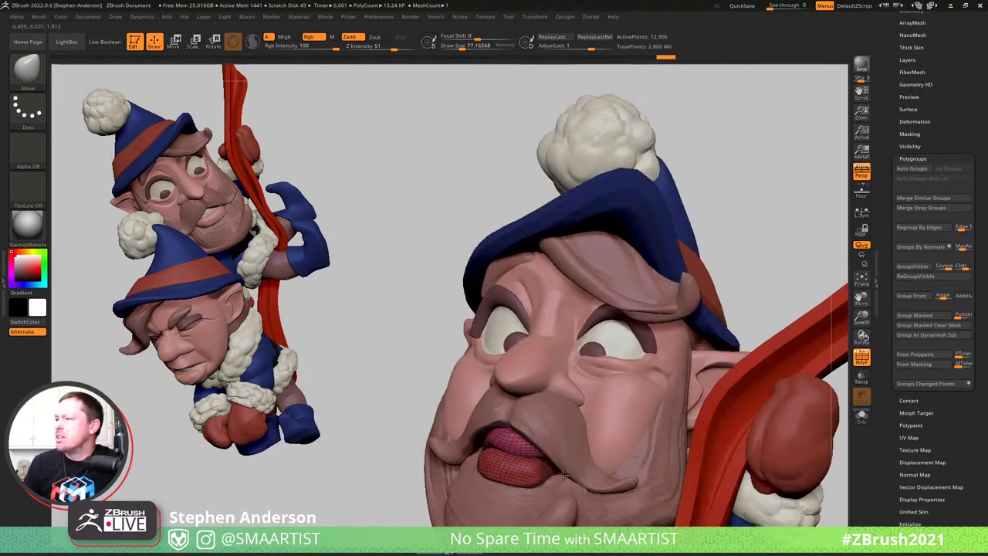
# Use ghost transparency to refine the lips' hidden corners inside the head, and restore the solid display without polyframe
pyautogui.hotkey('ctrl', 't')
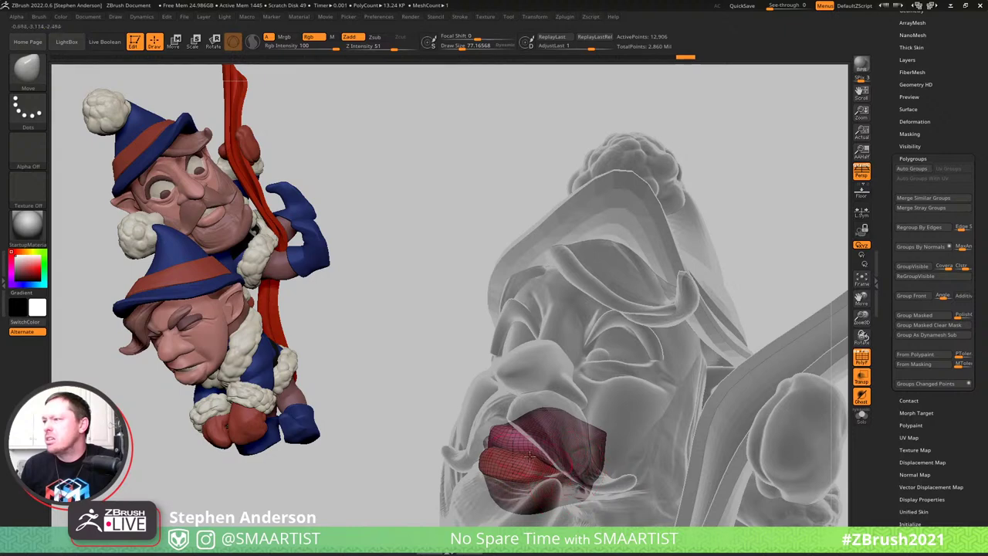
pyautogui.moveTo(551, 454)
pyautogui.mouseDown(button='right')
pyautogui.moveTo(636, 467)
pyautogui.moveTo(634, 387)
pyautogui.moveTo(625, 417)
pyautogui.moveTo(613, 389)
pyautogui.moveTo(624, 394)
pyautogui.moveTo(634, 376)
pyautogui.moveTo(615, 392)
pyautogui.mouseUp(button='right')
pyautogui.hotkey('ctrl', 't')
pyautogui.press('shift')
pyautogui.hotkey('ctrl', 'z')
pyautogui.hotkey('ctrl', 'z')
pyautogui.hotkey('ctrl', 'z')
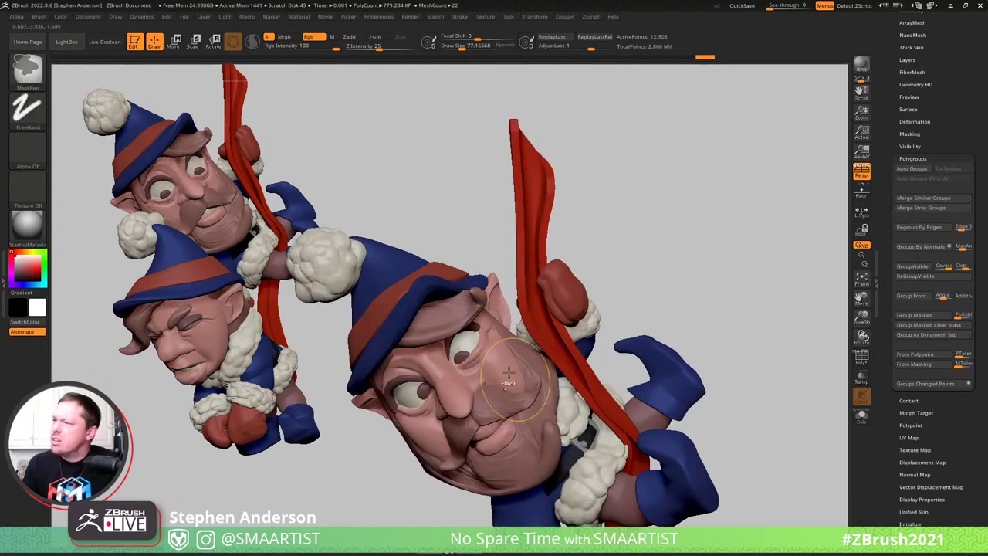
# Select the head and adjust the fullness of the cheeks with the Move brush from several angles
pyautogui.moveTo(413, 455); pyautogui.dragTo(425, 443)
pyautogui.moveTo(441, 439); pyautogui.dragTo(423, 448, button='right')
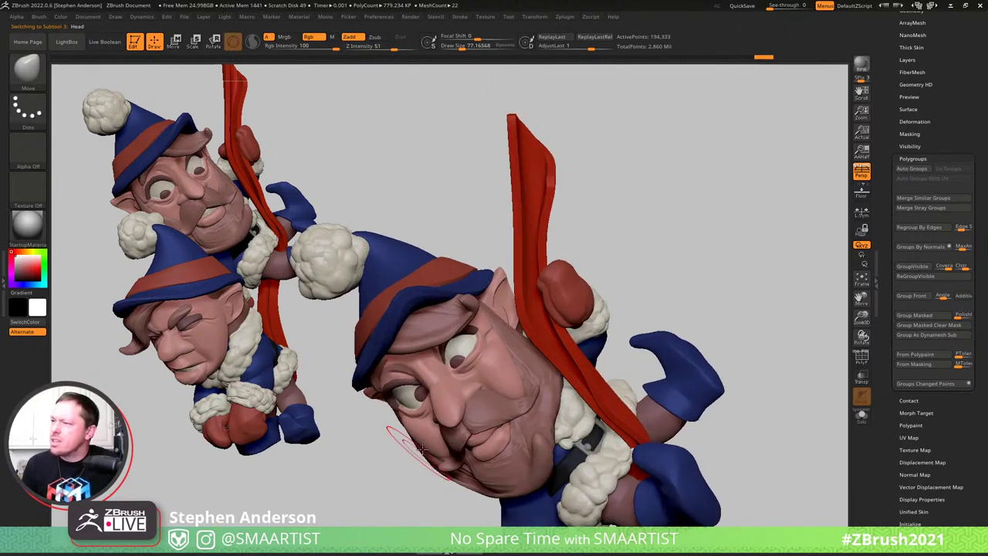
pyautogui.hotkey('ctrl', 'shift', 'z')
pyautogui.hotkey('ctrl', 'shift', 'z')
pyautogui.hotkey('ctrl', 'shift', 'z')
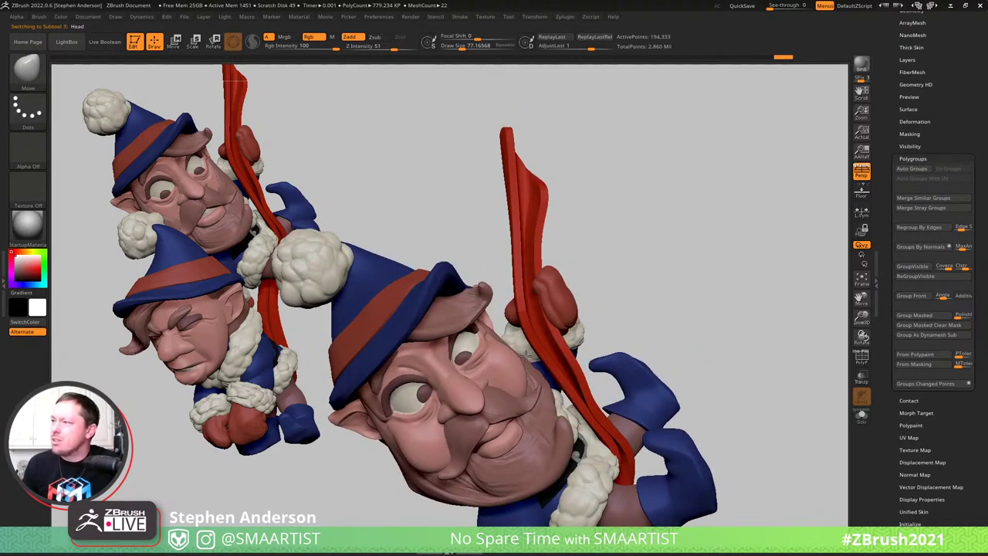
pyautogui.hotkey('ctrl', 'shift', 'z')
pyautogui.hotkey('ctrl', 'shift', 'z')
pyautogui.hotkey('ctrl', 'shift', 'z')
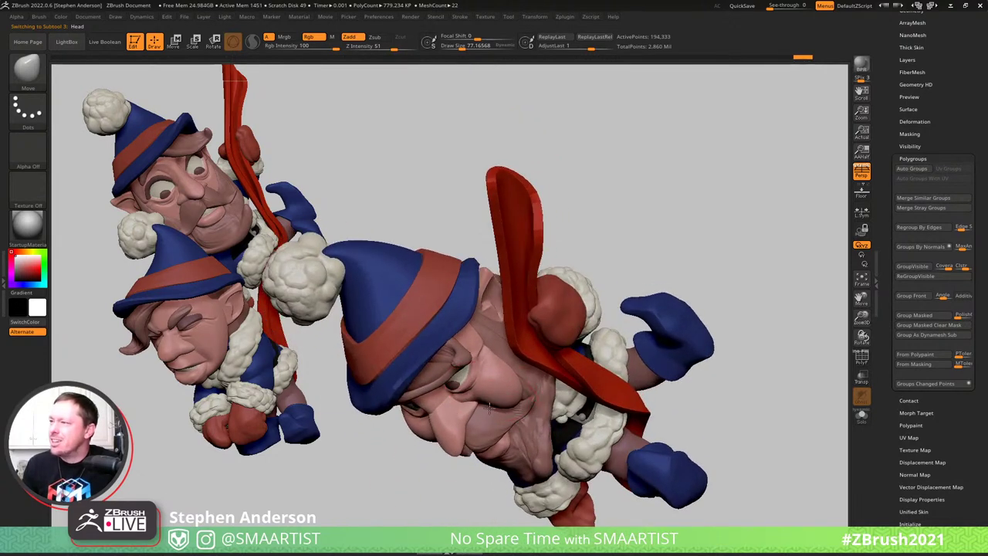
# Adjust the crease between the head's cheek and mouth corner with the Move brush, working from the side and three-quarter views
pyautogui.hotkey('ctrl', 'shift', 'z')
pyautogui.hotkey('ctrl', 'shift', 'z')
pyautogui.hotkey('ctrl', 'shift', 'z')
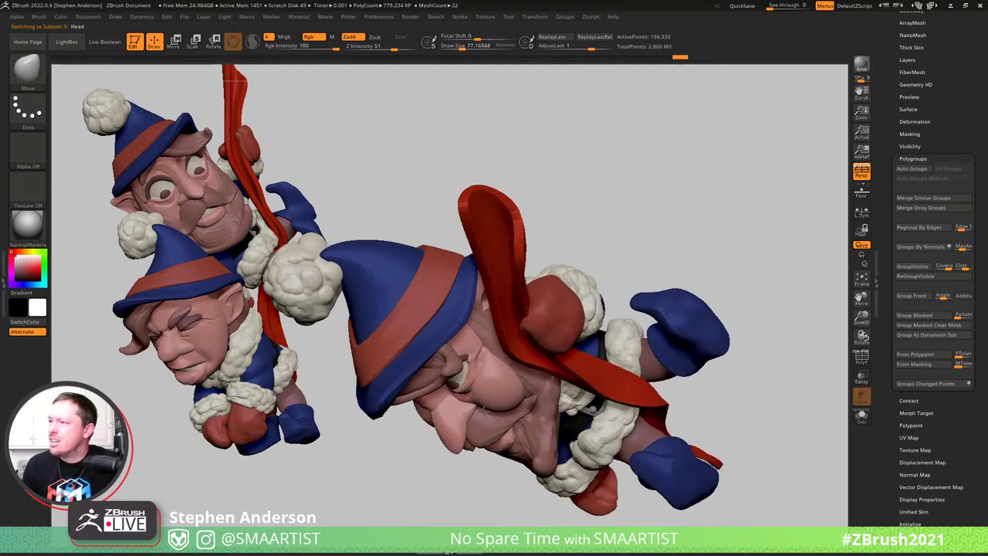
pyautogui.hotkey('ctrl', 'shift', 'z')
pyautogui.hotkey('ctrl', 'shift', 'z')
pyautogui.hotkey('ctrl', 'shift', 'z')
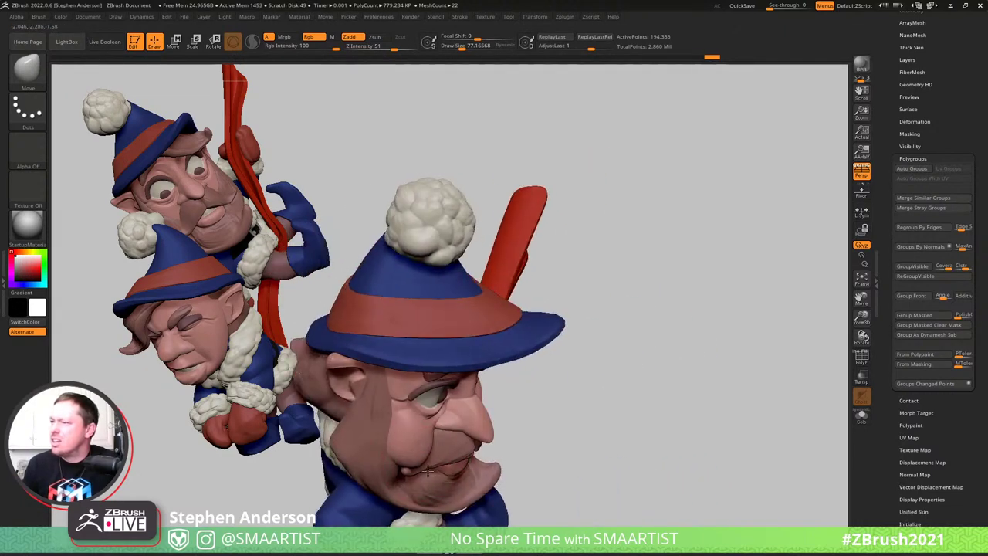
pyautogui.hotkey('ctrl', 'shift', 'z')
pyautogui.hotkey('ctrl', 'shift', 'z')
pyautogui.hotkey('ctrl', 'shift', 'z')
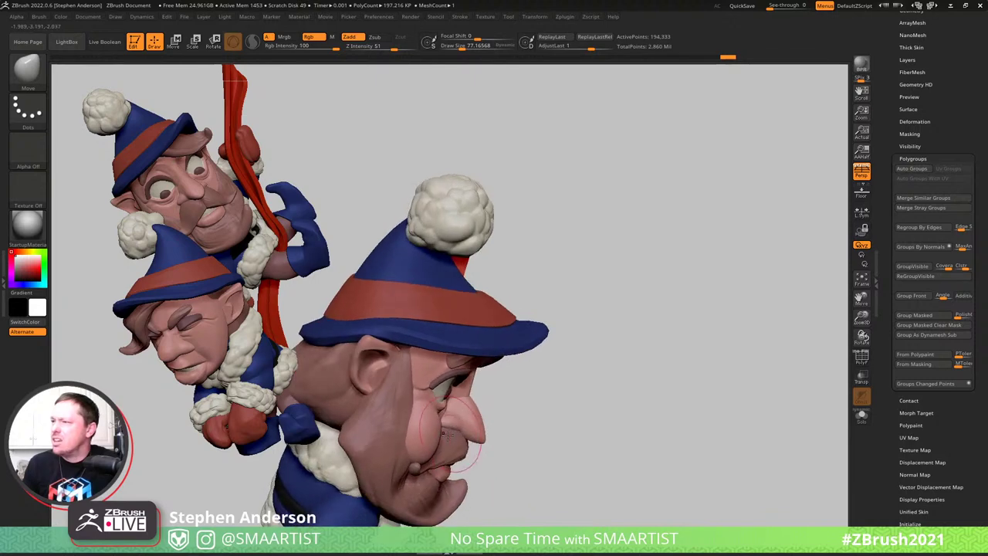
# Refine the outer contour of the upper elf's cheek and jaw with the Move brush at a draw size of about 77
pyautogui.hotkey('ctrl', 'shift', 'z')
pyautogui.hotkey('ctrl', 'shift', 'z')
pyautogui.hotkey('ctrl', 'shift', 'z')
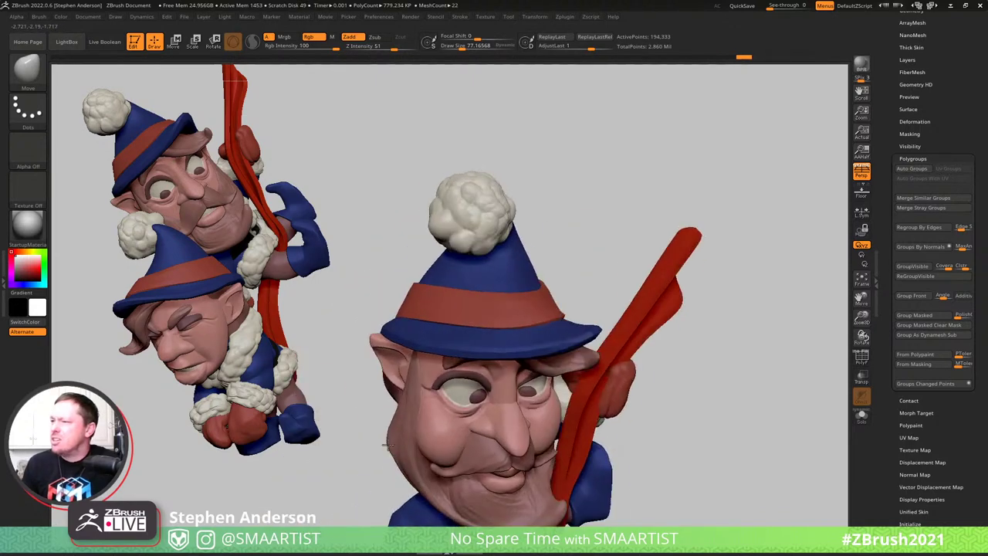
pyautogui.hotkey('ctrl', 'shift', 'z')
pyautogui.hotkey('ctrl', 'shift', 'z')
pyautogui.hotkey('ctrl', 'shift', 'z')
pyautogui.hotkey('ctrl', 'shift', 'z')
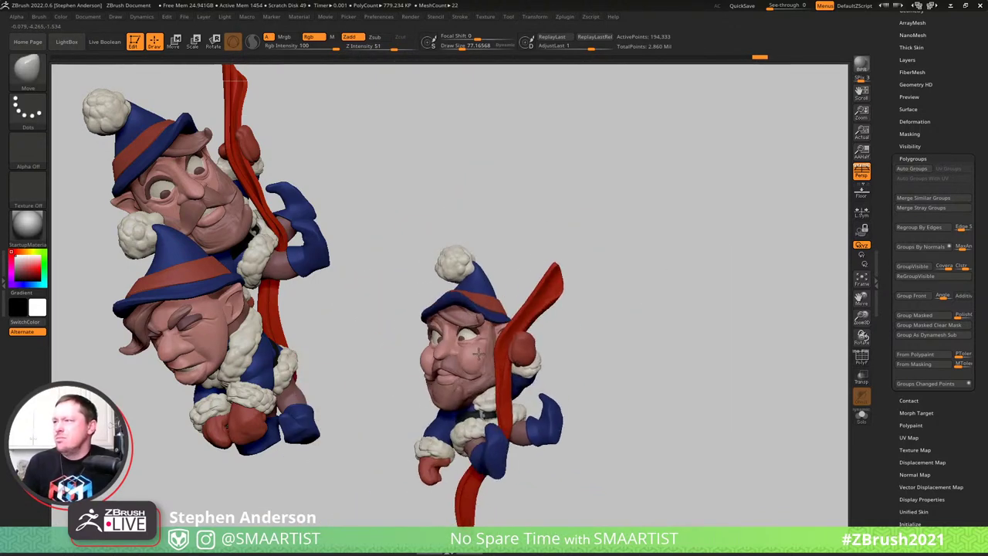
# Push the far cheek outward to make it fuller, using the Move brush at a draw size of about 124
pyautogui.hotkey('ctrl', 'shift', 'z')
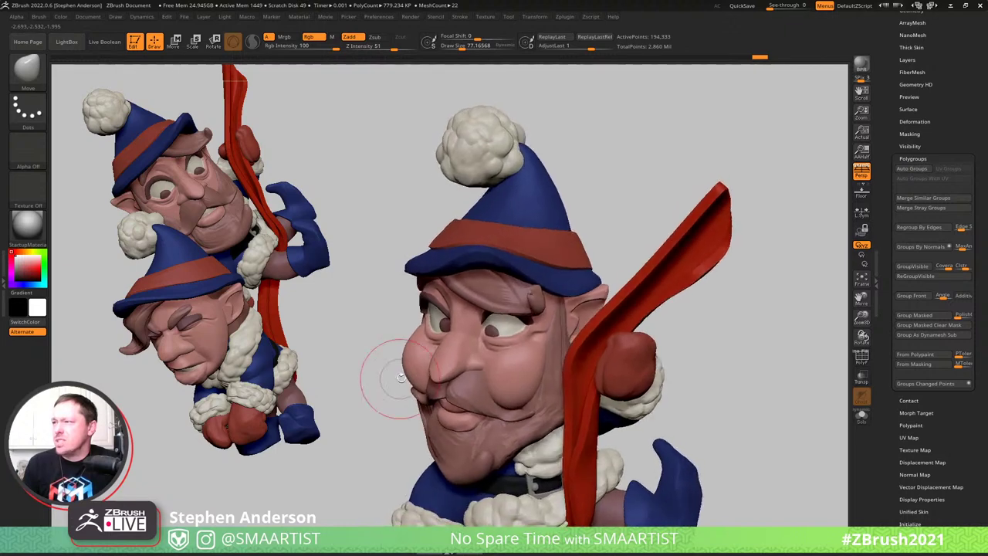
pyautogui.hotkey('ctrl', 'shift', 'z')
pyautogui.hotkey('ctrl', 'shift', 'z')
pyautogui.hotkey('ctrl', 'shift', 'z')
pyautogui.hotkey('ctrl', 'shift', 'z')
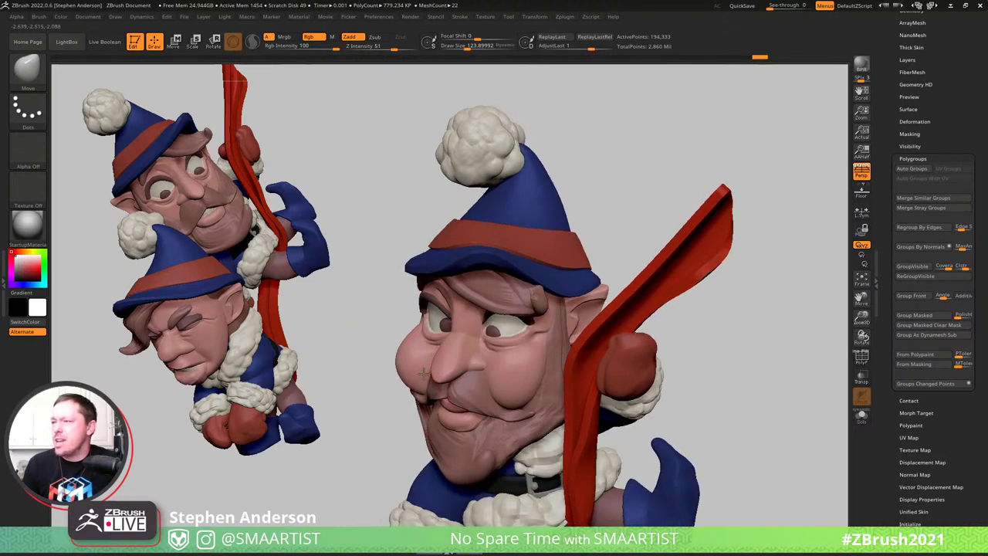
pyautogui.hotkey('ctrl', 'shift', 'z')
# Reduce the draw size to about 77 and refine the cheeks beside the moustache from the side and above
pyautogui.press('s')
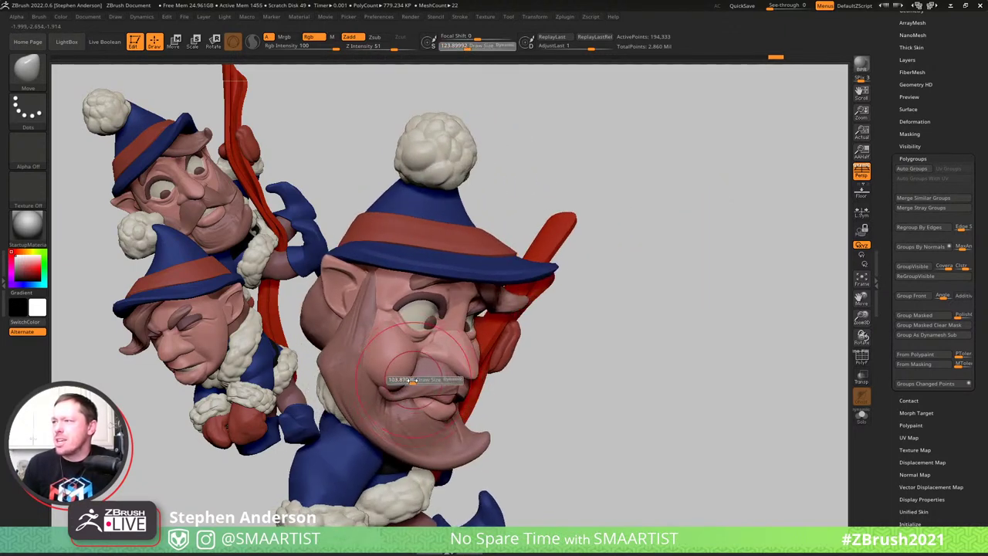
pyautogui.hotkey('ctrl', 'shift', 'z')
pyautogui.hotkey('ctrl', 'shift', 'z')
pyautogui.hotkey('ctrl', 'shift', 'z')
pyautogui.hotkey('ctrl', 'shift', 'z')
pyautogui.hotkey('ctrl', 'shift', 'z')
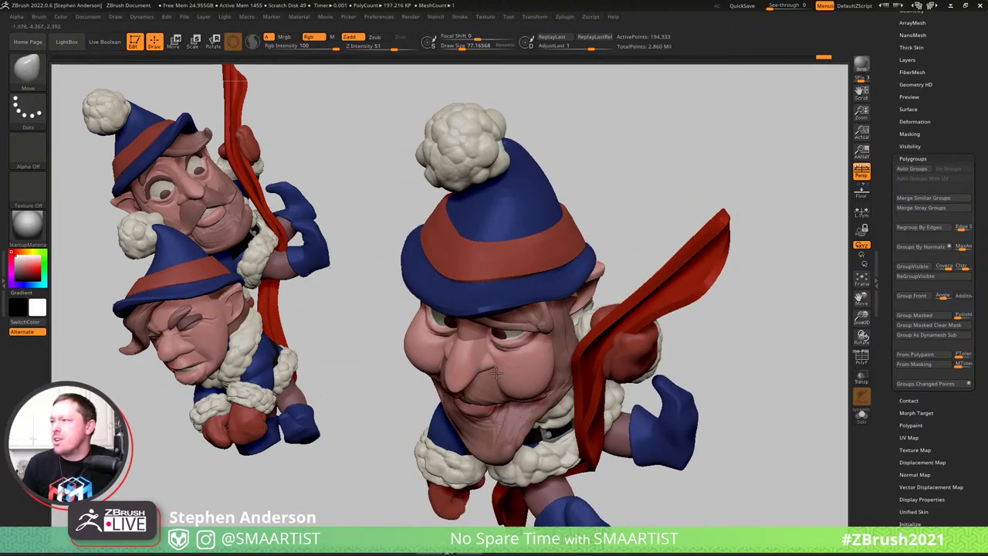
# Shape the cheeks and the area beside the nose with the Move brush, working from below
pyautogui.hotkey('ctrl', 'z')
pyautogui.hotkey('ctrl', 'z')
pyautogui.hotkey('ctrl', 'z')
pyautogui.hotkey('ctrl', 'z')
pyautogui.hotkey('ctrl', 'z')
pyautogui.hotkey('ctrl', 'z')
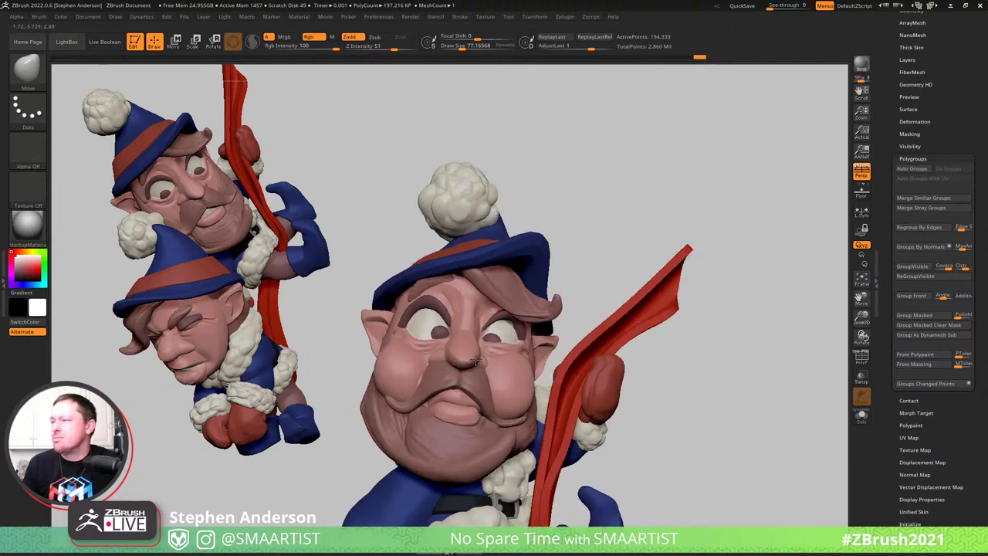
pyautogui.hotkey('ctrl', 'z')
pyautogui.hotkey('ctrl', 'z')
pyautogui.hotkey('ctrl', 'z')
pyautogui.hotkey('ctrl', 'z')
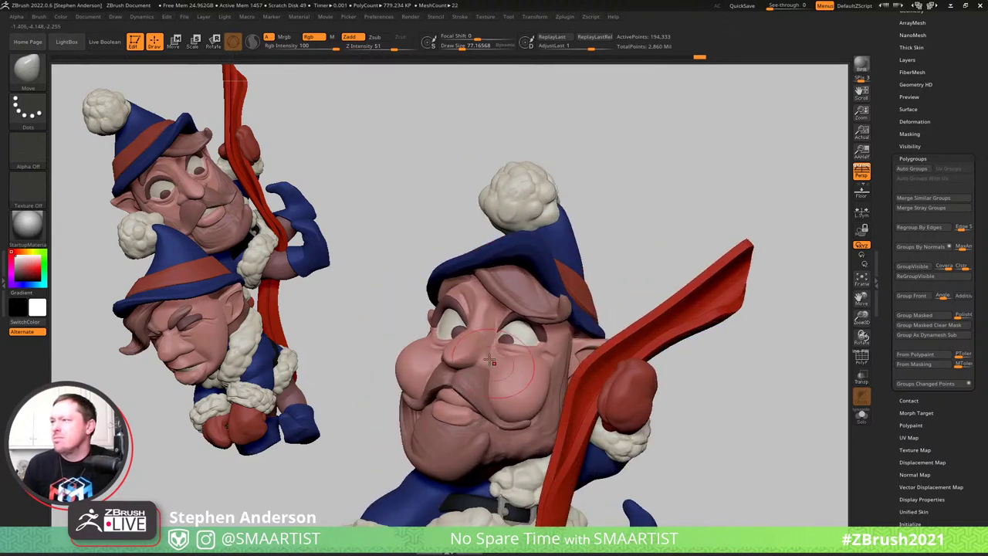
# Refine the cheek's upper edge between the eye and nose with the Move brush from the side view
pyautogui.hotkey('ctrl', 'shift', 'z')
pyautogui.hotkey('ctrl', 'shift', 'z')
pyautogui.hotkey('ctrl', 'shift', 'z')
pyautogui.hotkey('ctrl', 'shift', 'z')
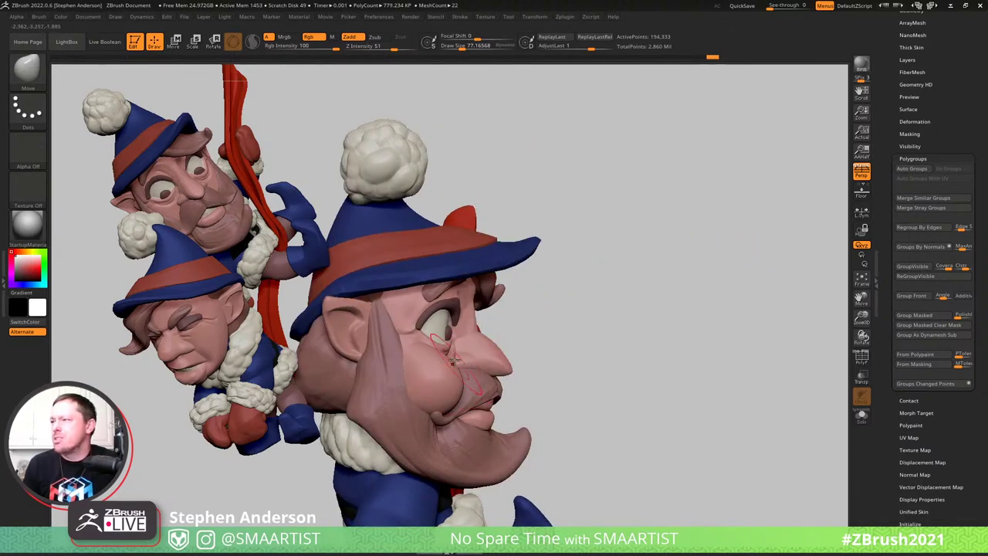
pyautogui.moveTo(456, 353)
pyautogui.mouseDown(button='right')
pyautogui.moveTo(419, 360)
pyautogui.moveTo(423, 372)
pyautogui.moveTo(488, 345)
pyautogui.mouseUp(button='right')
pyautogui.hotkey('ctrl', 'z')
pyautogui.hotkey('ctrl', 'z')
pyautogui.hotkey('ctrl', 'z')
pyautogui.hotkey('ctrl', 'z')
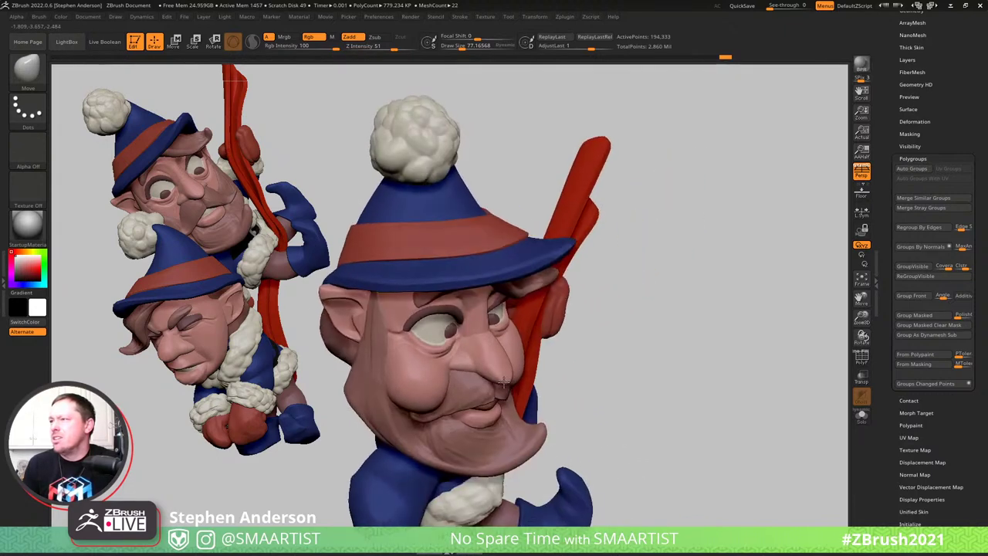
# Adjust the head around the moustache and mouth with the Move brush, checking the overall expression from a distance
pyautogui.hotkey('ctrl', 'z')
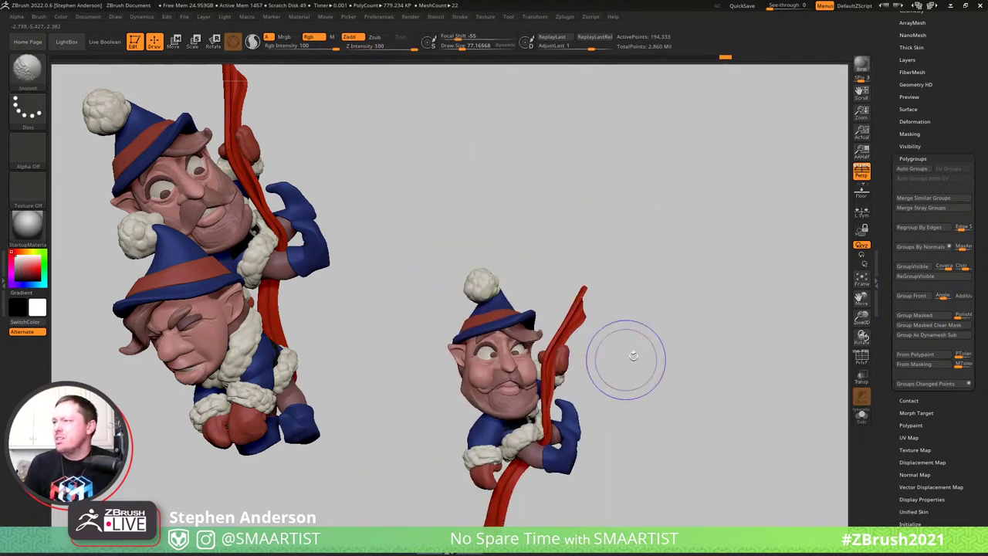
pyautogui.hotkey('ctrl', 'z')
pyautogui.hotkey('ctrl', 'z')
pyautogui.hotkey('ctrl', 'z')
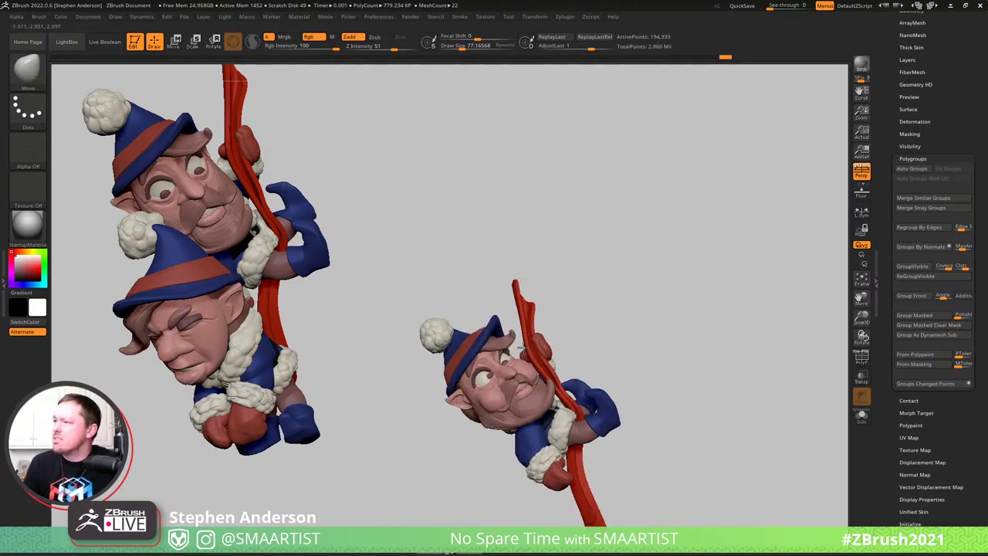
pyautogui.hotkey('ctrl', 'z')
pyautogui.hotkey('ctrl', 'z')
pyautogui.hotkey('ctrl', 'z')
pyautogui.hotkey('ctrl', 'z')
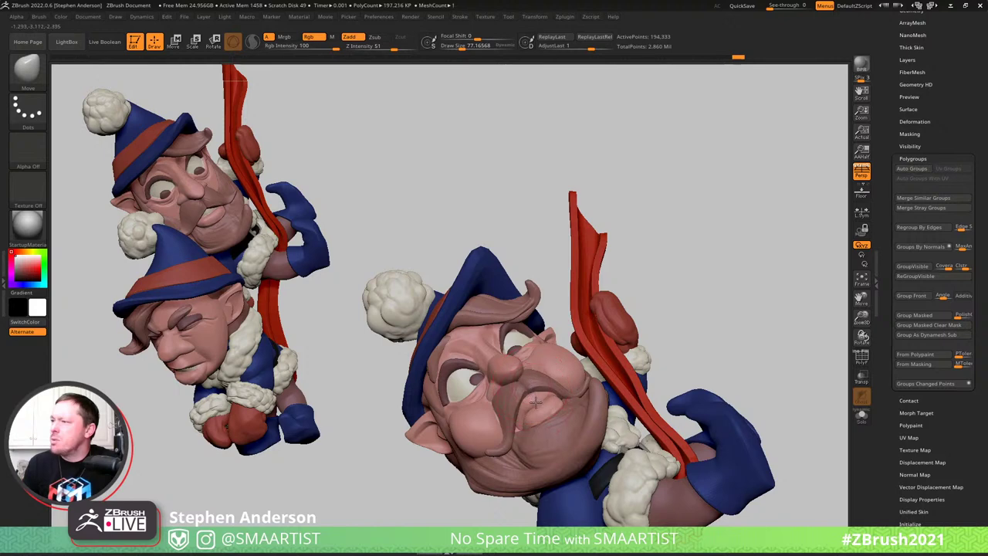
pyautogui.hotkey('ctrl', 'z')
pyautogui.hotkey('ctrl', 'z')
pyautogui.hotkey('ctrl', 'z')
# Select the Lip subtool and adjust the lips with the Move brush at a draw size of about 229
pyautogui.press('s')
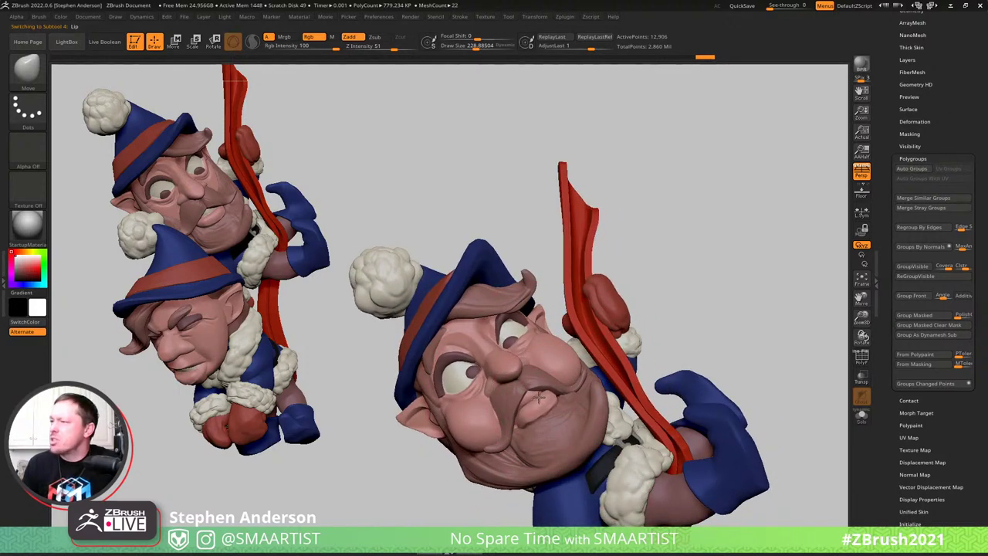
pyautogui.moveTo(533, 386)
pyautogui.mouseDown(button='right')
pyautogui.moveTo(569, 400)
pyautogui.moveTo(634, 369)
pyautogui.moveTo(557, 405)
pyautogui.mouseUp(button='right')
pyautogui.hotkey('ctrl', 'z')
pyautogui.hotkey('ctrl', 'z')
pyautogui.hotkey('ctrl', 'z')
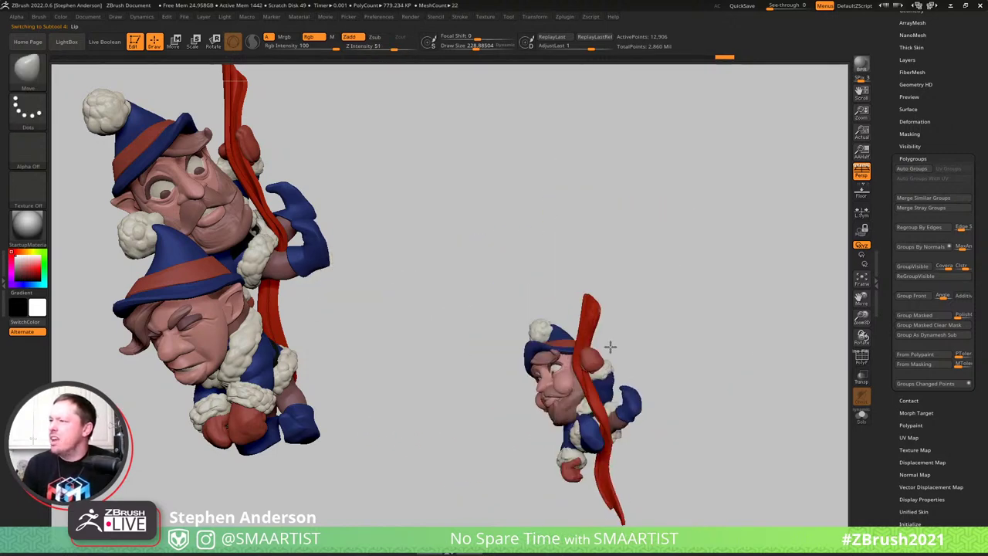
pyautogui.hotkey('ctrl', 'z')
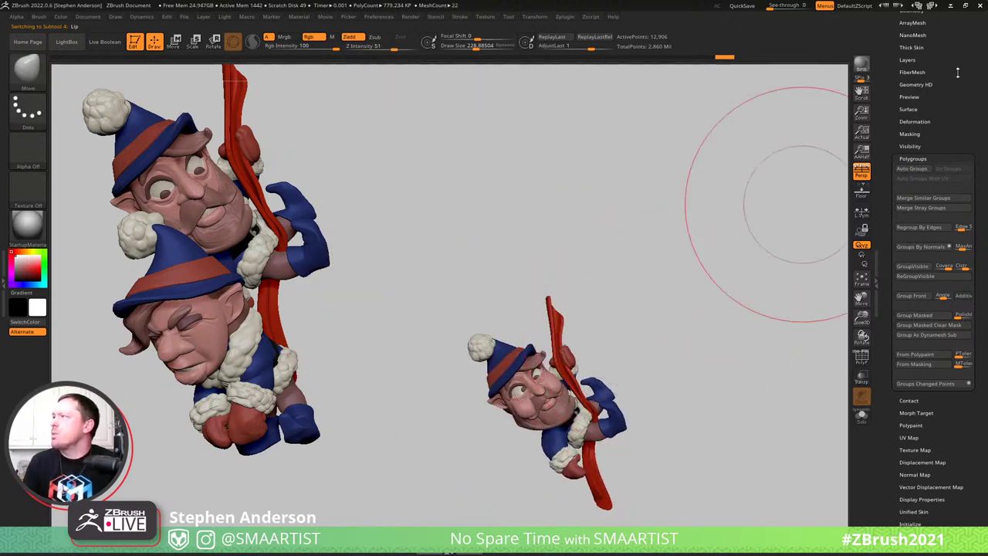
# Show the first Elf_02 folder so the lower elf appears with the upper one, and frame both figures
pyautogui.scroll(3, 946, 99)
pyautogui.moveTo(946, 99); pyautogui.dragTo(946, 92)
pyautogui.click(912, 55)
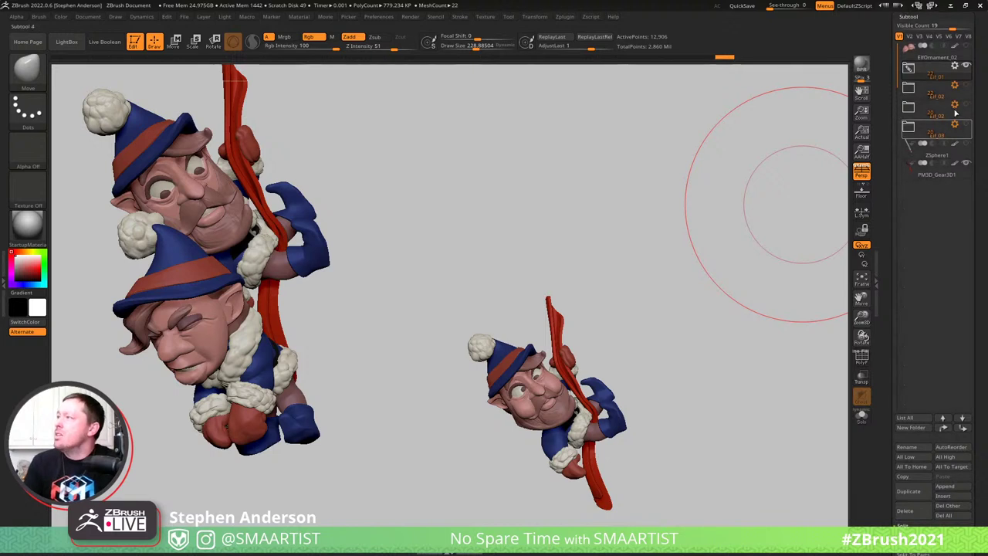
pyautogui.click(966, 87)
pyautogui.moveTo(680, 340)
pyautogui.keyDown('alt'); pyautogui.mouseDown()
pyautogui.moveTo(671, 208)
pyautogui.moveTo(658, 206)
pyautogui.moveTo(657, 222)
pyautogui.mouseUp(); pyautogui.keyUp('alt')
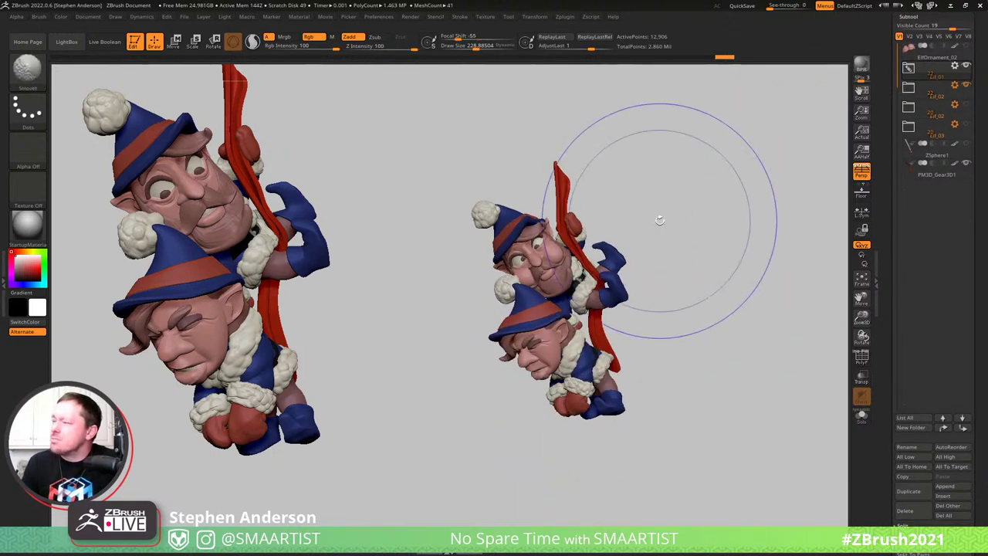
pyautogui.press('shift')
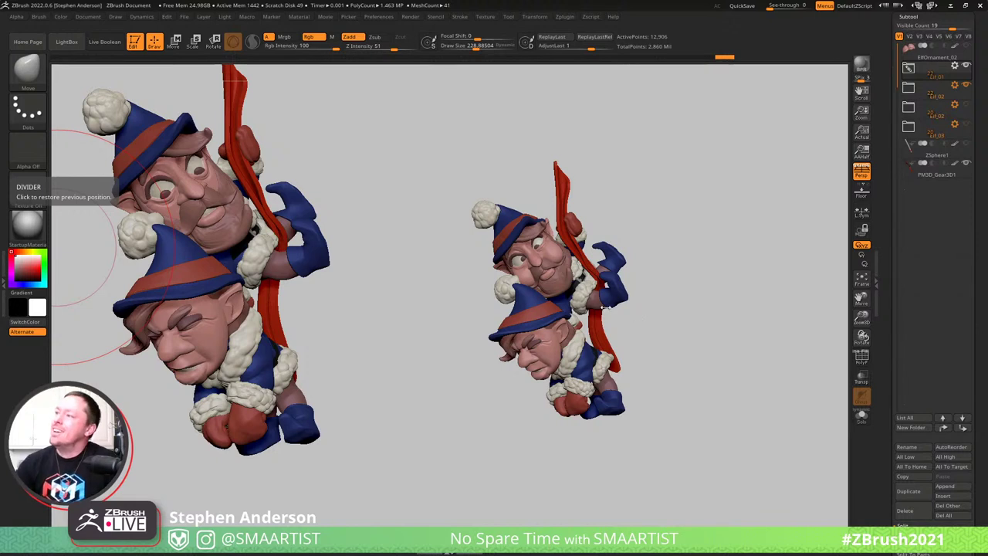
pyautogui.press('shift')
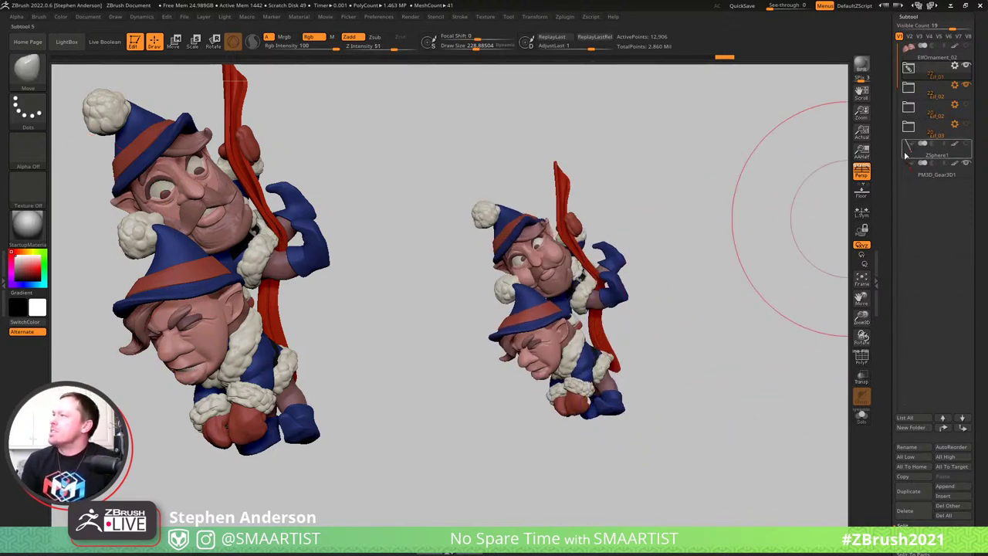
# Show the duplicate Elf_02 folder to inspect its overlapping elf, and delete that folder with all its subtools
pyautogui.moveTo(968, 109)
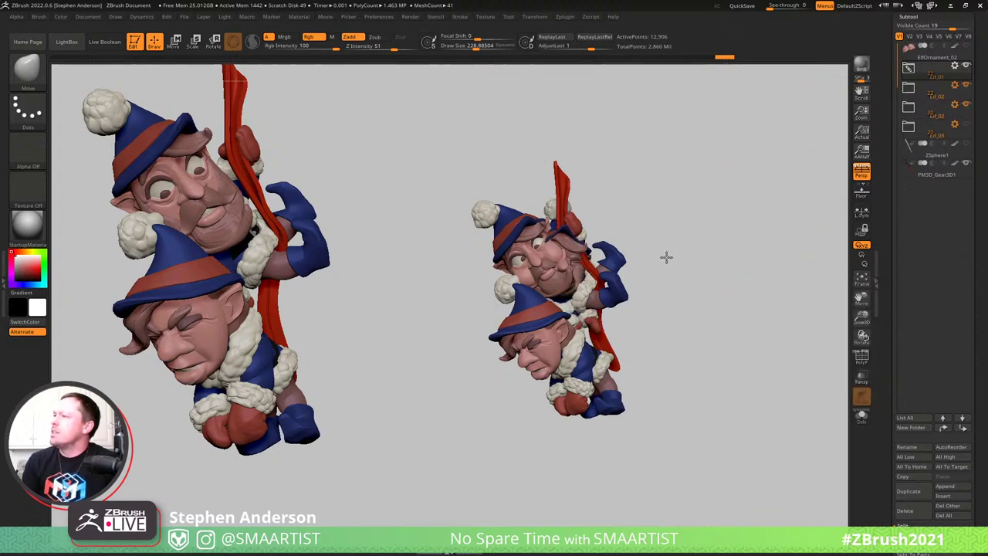
pyautogui.moveTo(667, 258)
pyautogui.mouseDown()
pyautogui.moveTo(653, 259)
pyautogui.moveTo(666, 260)
pyautogui.mouseUp()
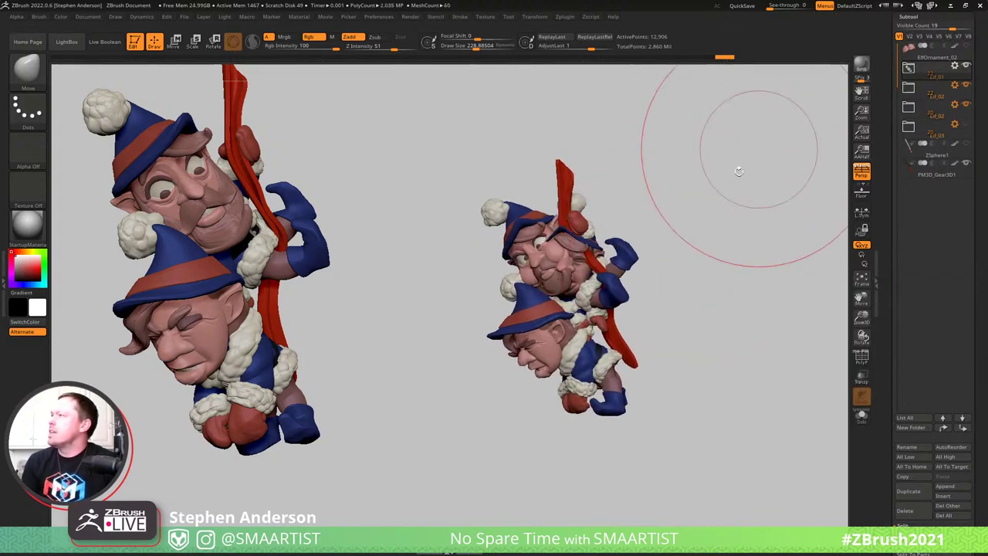
pyautogui.keyDown('ctrl'); pyautogui.moveTo(722, 193); pyautogui.dragTo(717, 290, button='right'); pyautogui.keyUp('ctrl')
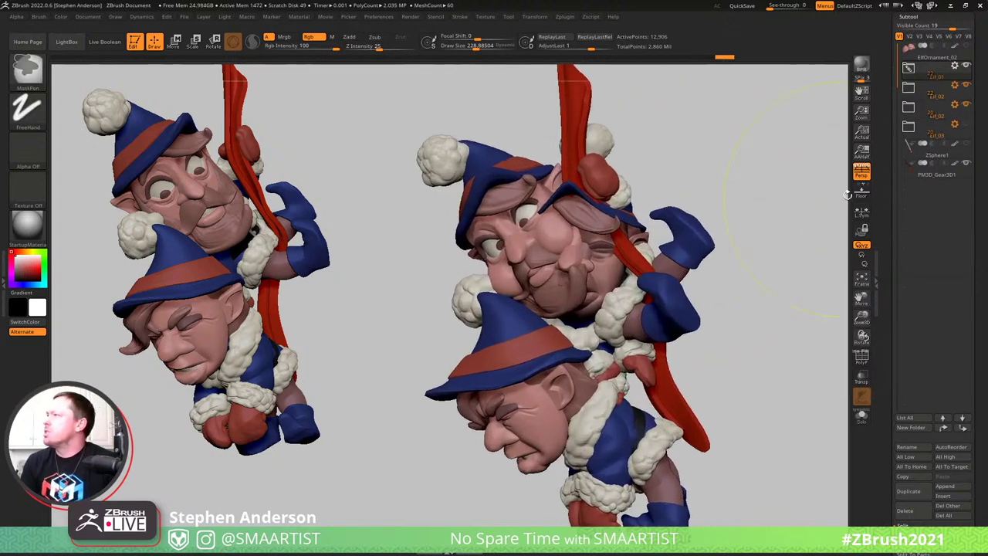
pyautogui.click(956, 104)
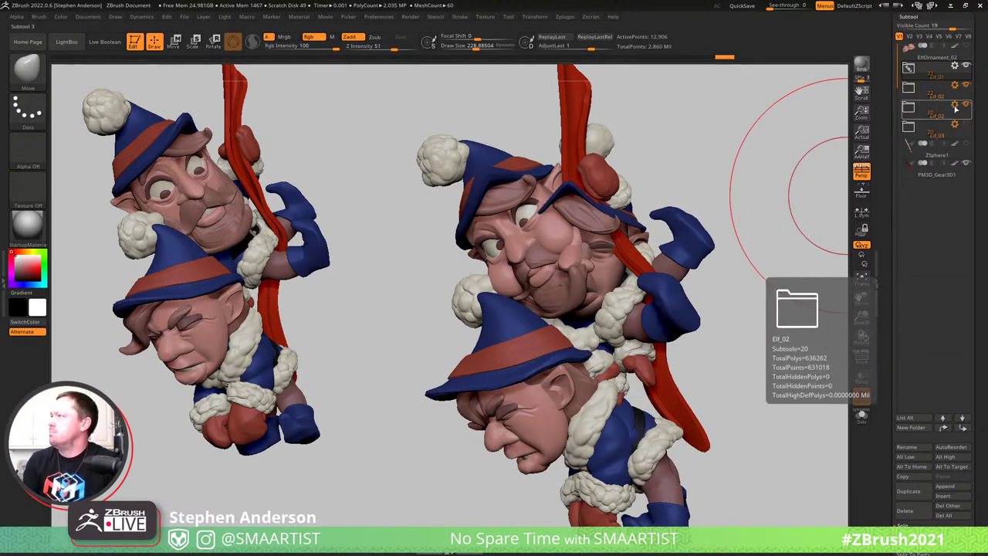
pyautogui.click(957, 111)
pyautogui.click(932, 291)
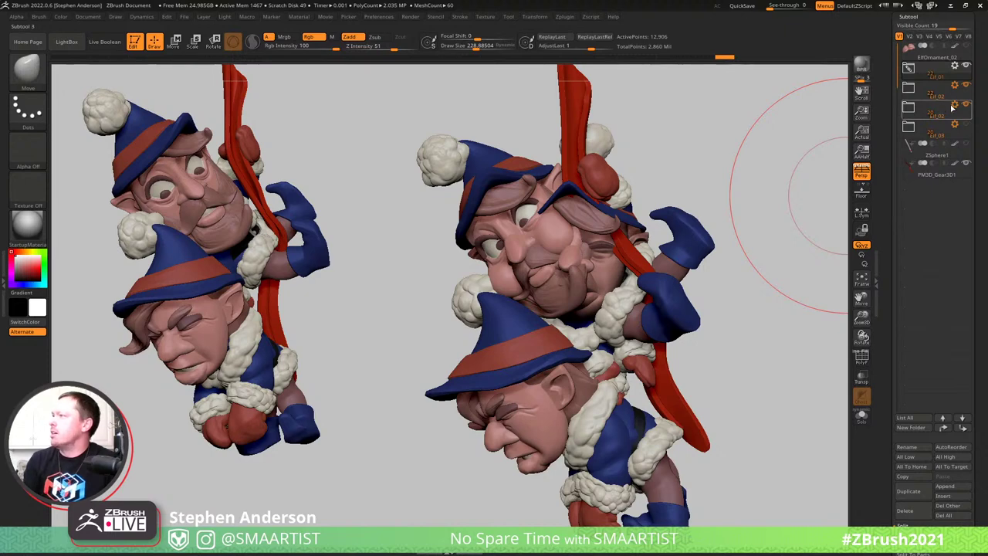
pyautogui.click(955, 105)
pyautogui.click(924, 278)
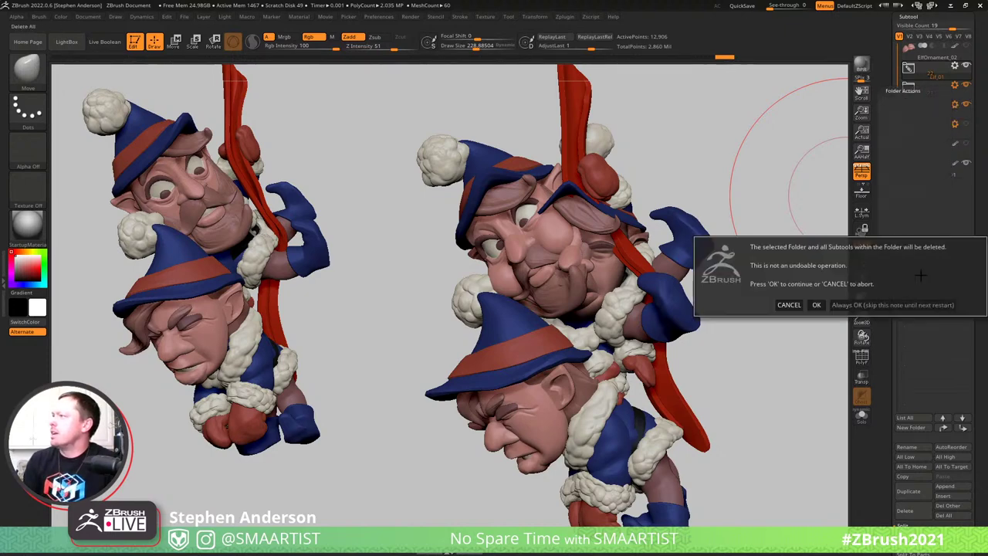
pyautogui.click(817, 304)
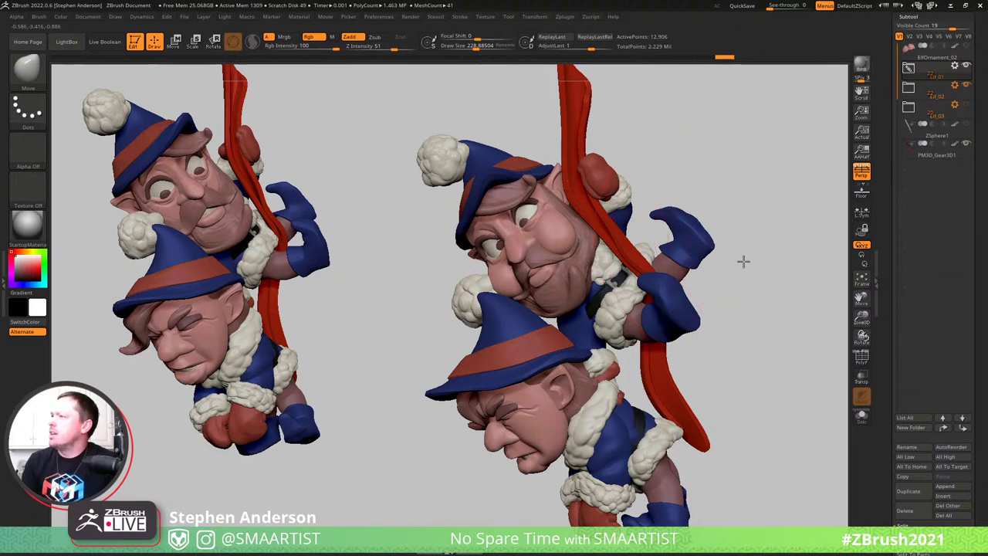
# Inspect the Elf_03 folder by toggling its visibility, and delete it with all its subtools
pyautogui.click(967, 106)
pyautogui.moveTo(788, 251); pyautogui.dragTo(768, 247)
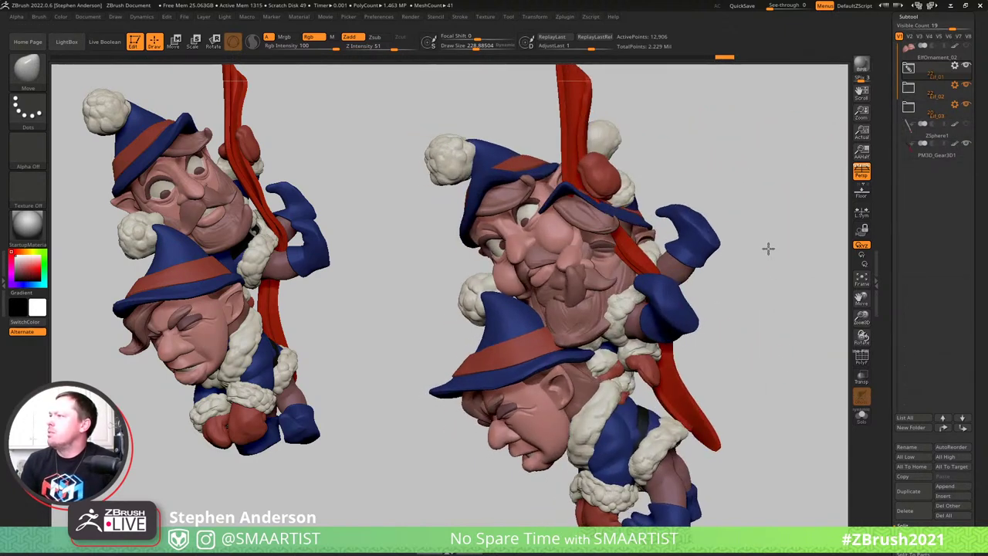
pyautogui.click(955, 104)
pyautogui.click(915, 277)
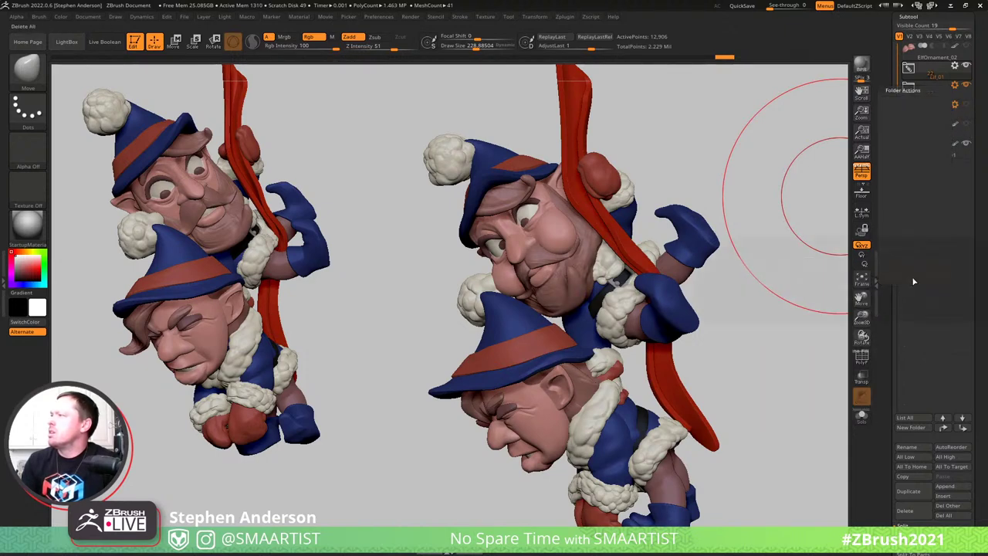
pyautogui.click(816, 305)
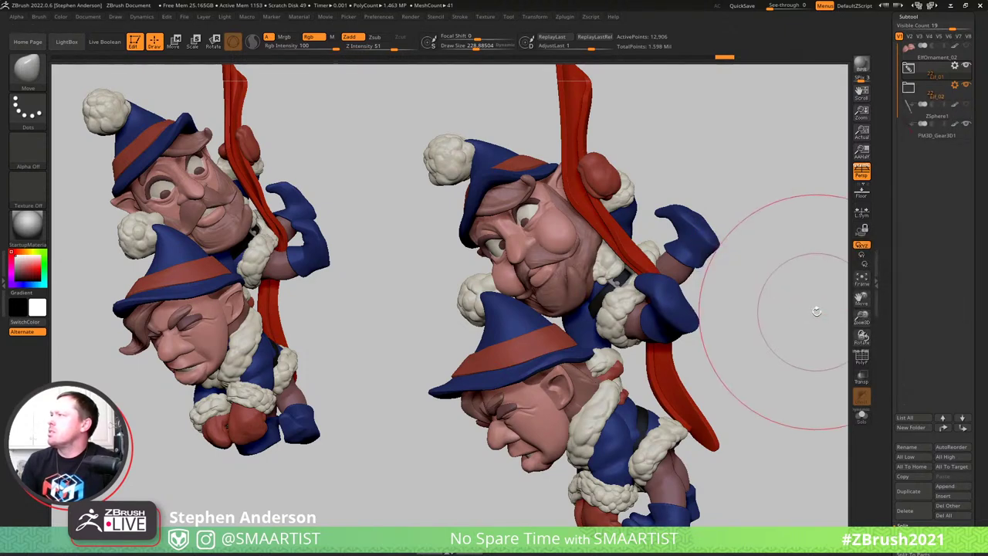
# Save the hanging elves tool as a new version named ElfOrnament_03 in the _Santa folder
pyautogui.moveTo(752, 331); pyautogui.dragTo(726, 326, button='right')
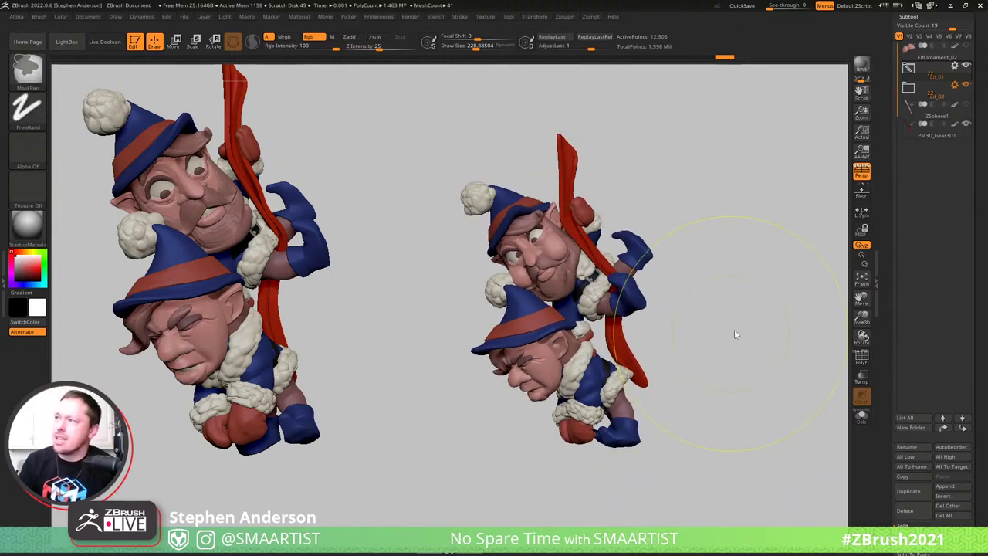
pyautogui.hotkey('ctrl', 's')
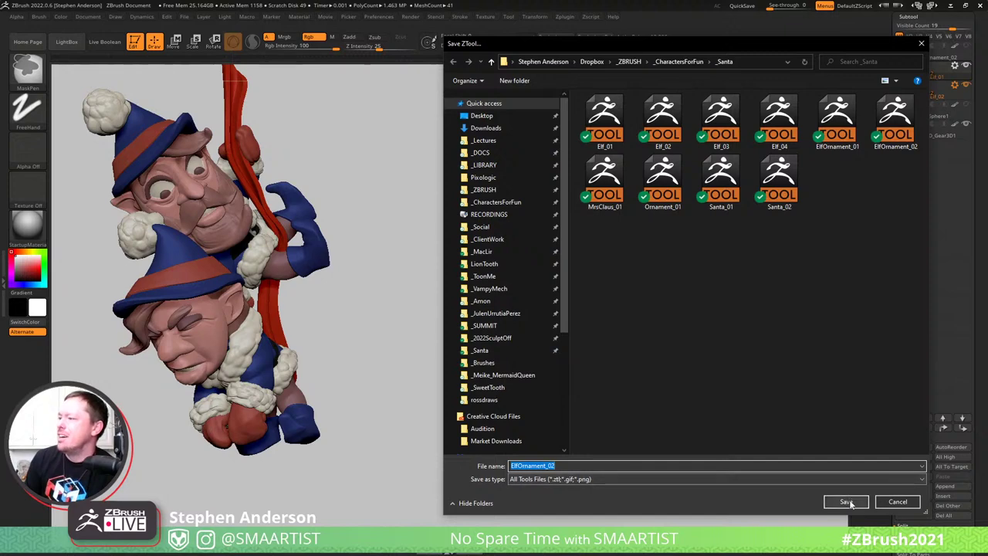
pyautogui.click(735, 466)
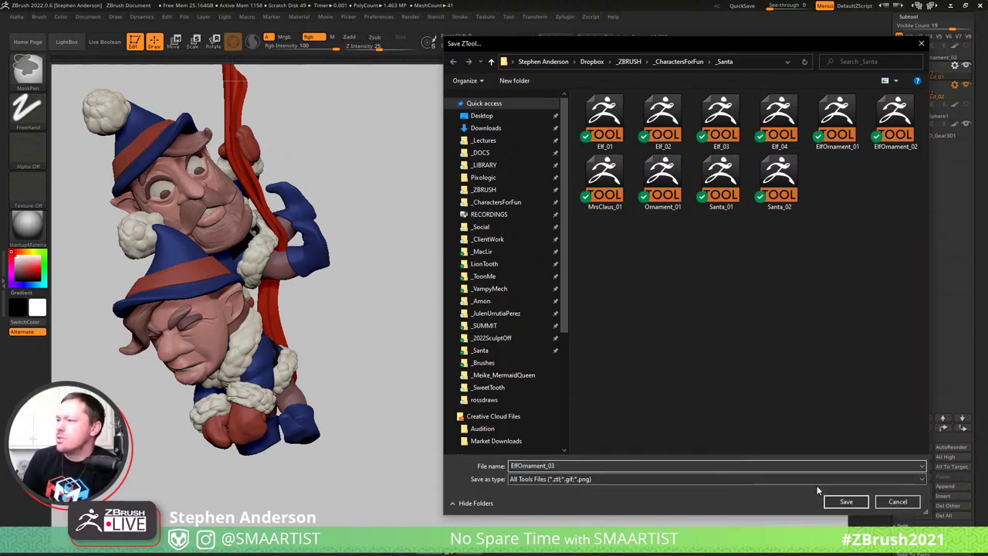
pyautogui.click(847, 503)
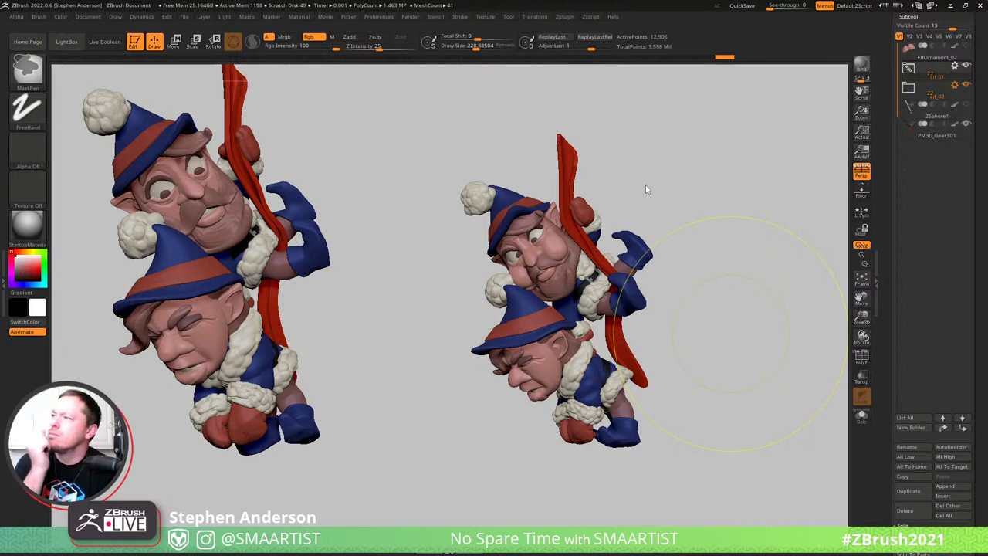
pyautogui.press('ctrl')
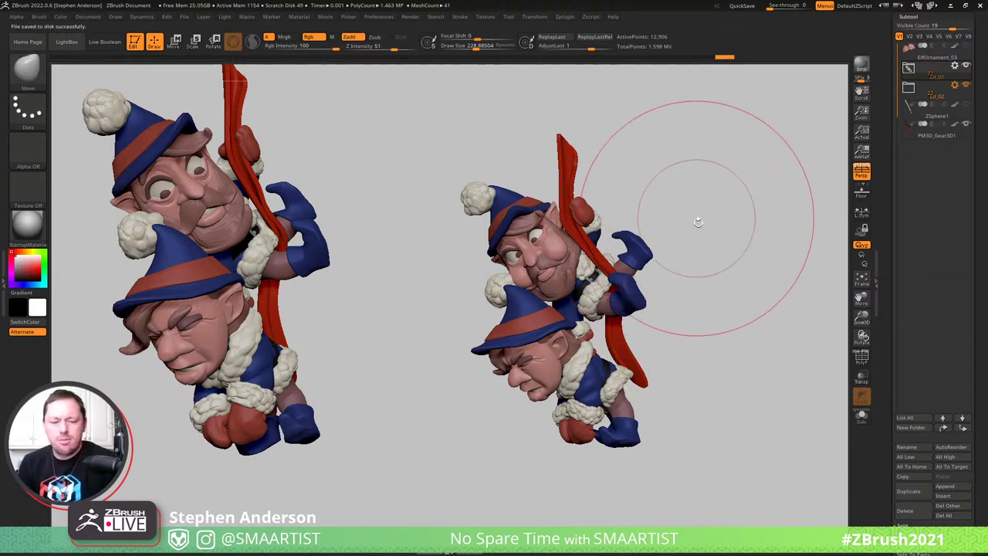
pyautogui.press('ctrl')
pyautogui.hotkey('ctrl', 's')
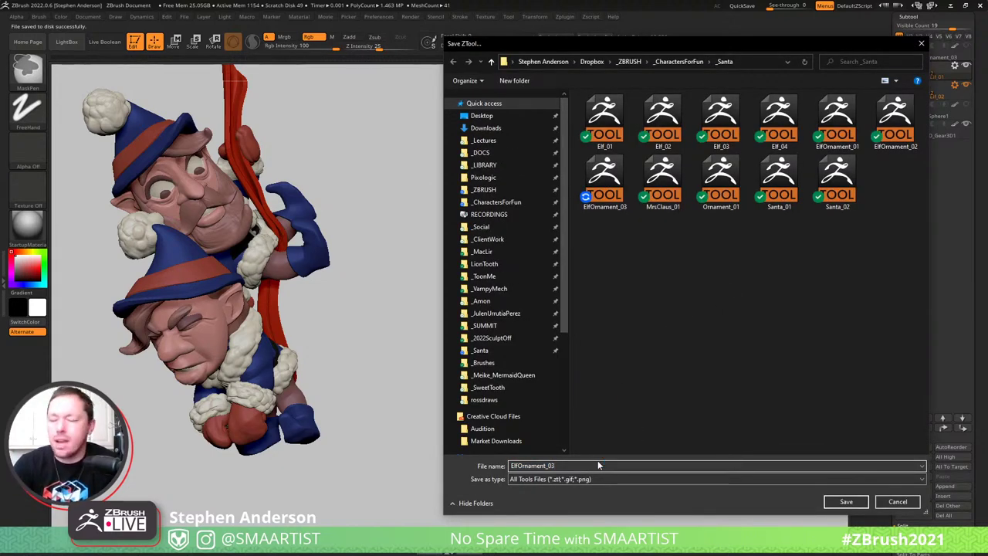
pyautogui.press('BackSpace')
pyautogui.write('4')
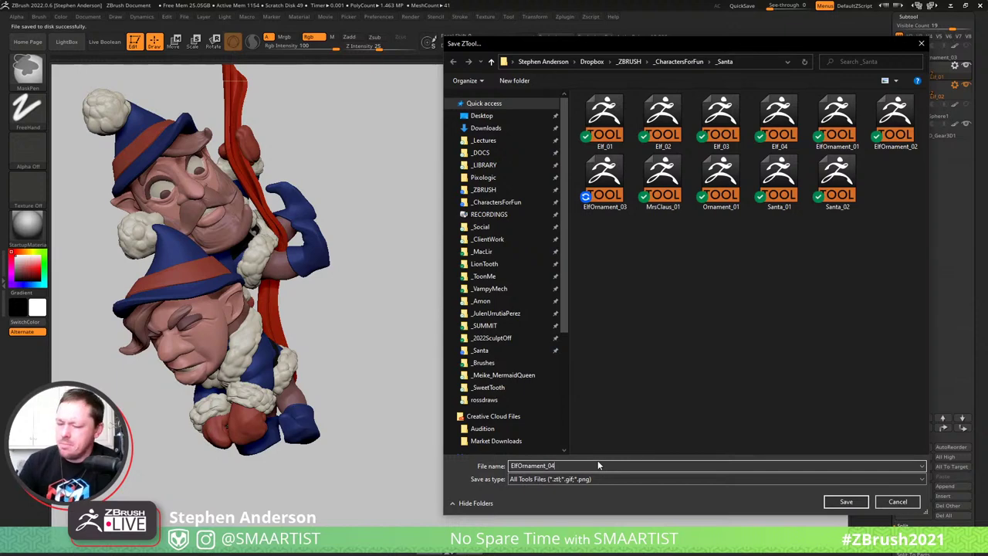
pyautogui.click(896, 504)
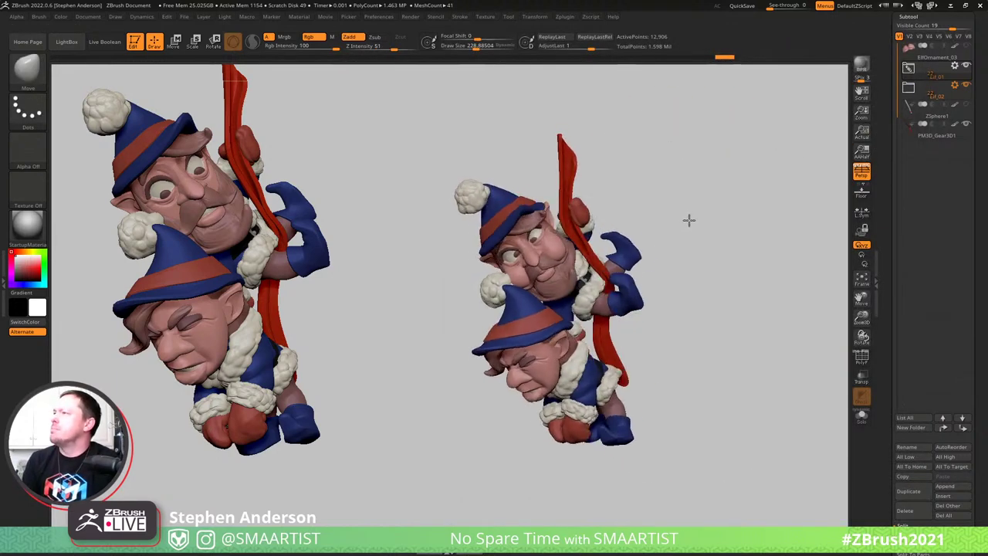
# Duplicate the upper elf's Elf_01 folder with all its subtools
pyautogui.moveTo(690, 220); pyautogui.dragTo(686, 221)
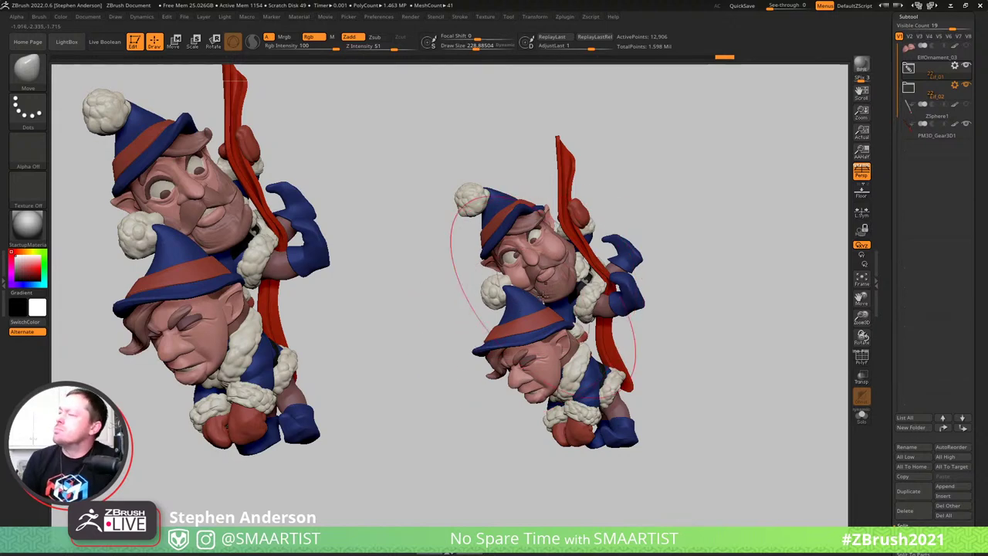
pyautogui.moveTo(546, 304)
pyautogui.mouseDown(button='right')
pyautogui.moveTo(594, 283)
pyautogui.moveTo(641, 279)
pyautogui.moveTo(526, 285)
pyautogui.moveTo(535, 287)
pyautogui.mouseUp(button='right')
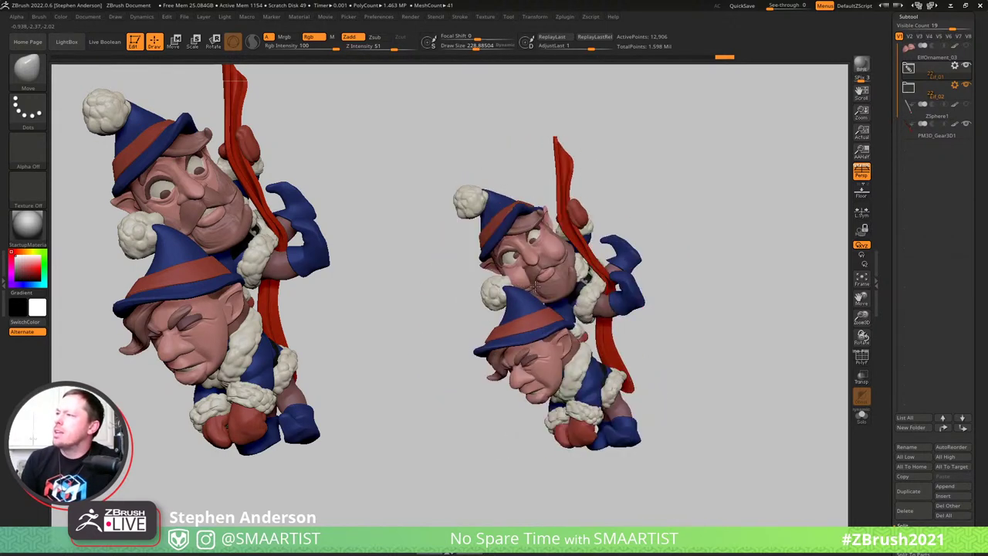
pyautogui.hotkey('ctrl', 'shift', 'z')
pyautogui.hotkey('ctrl', 'z')
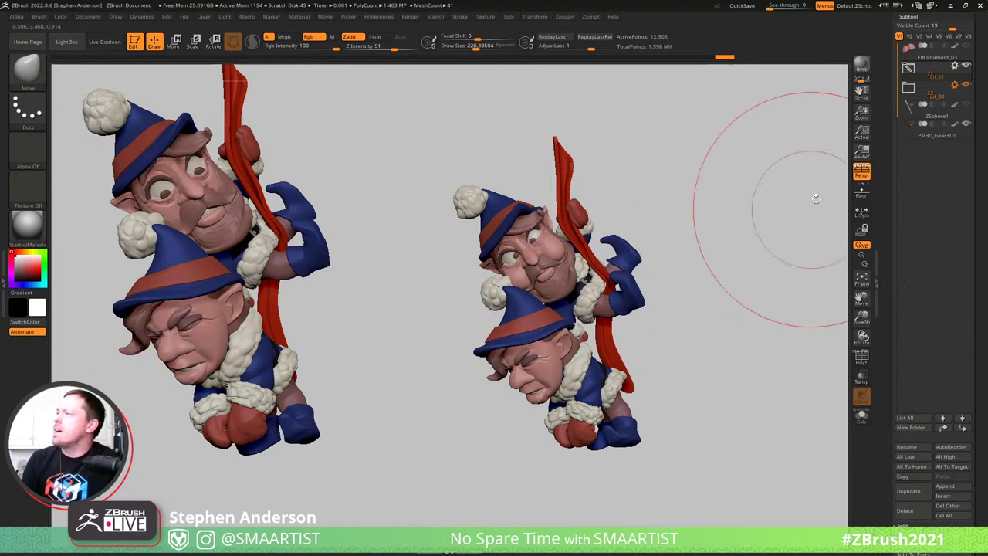
pyautogui.click(956, 67)
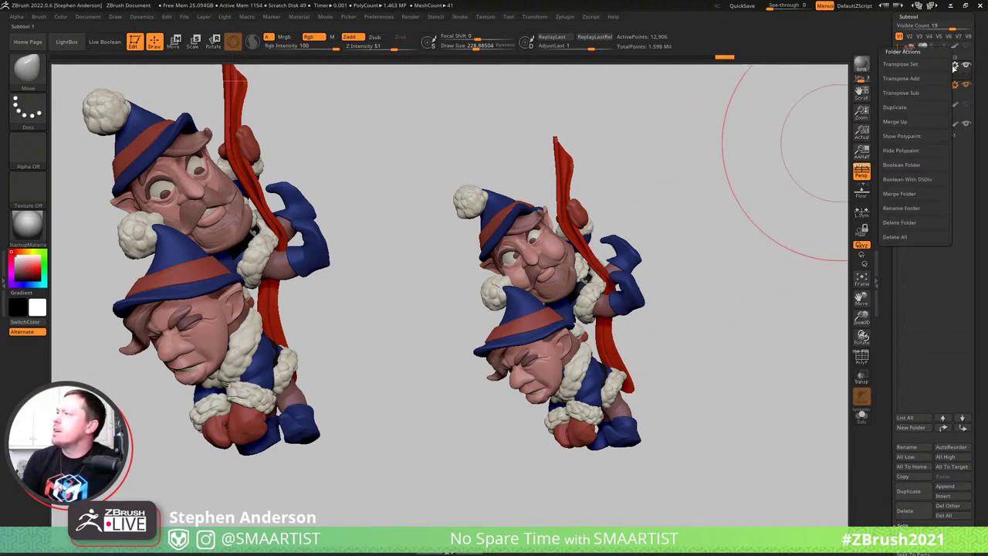
pyautogui.click(917, 109)
pyautogui.click(816, 132)
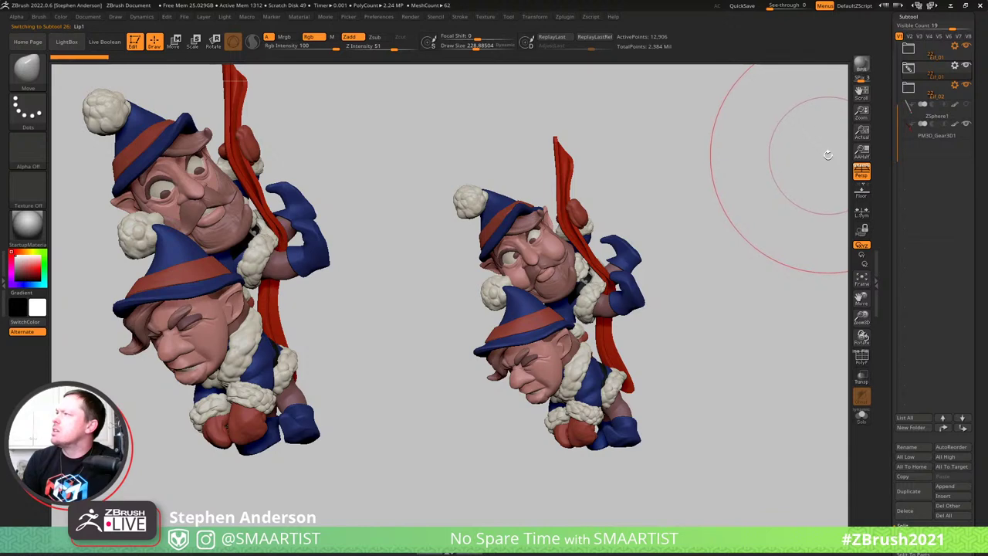
# Apply Transpose Set to the duplicated Elf_01 folder and reset the gizmo's orientation
pyautogui.click(954, 68)
pyautogui.click(920, 68)
pyautogui.moveTo(668, 209); pyautogui.dragTo(688, 202)
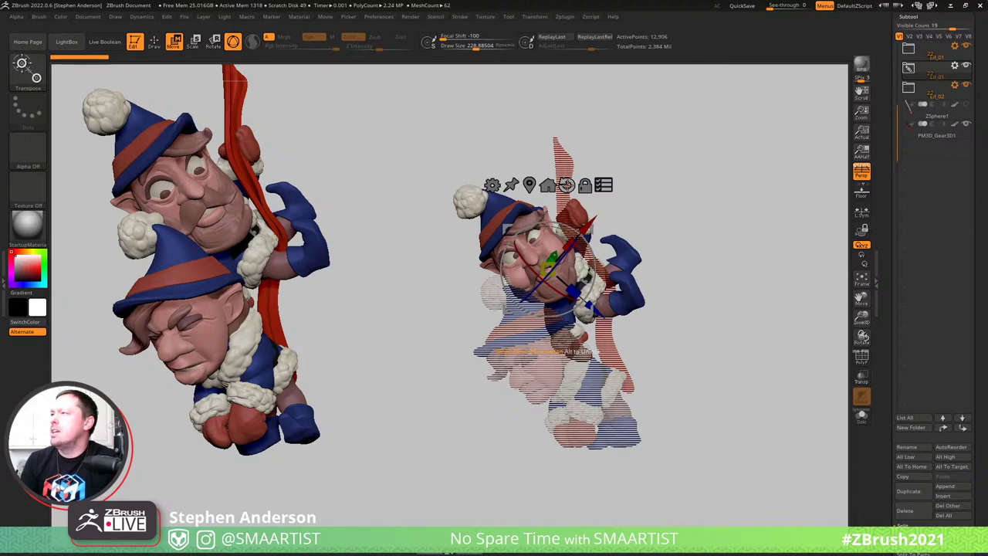
pyautogui.click(567, 185)
pyautogui.moveTo(662, 173)
pyautogui.mouseDown()
pyautogui.moveTo(610, 218)
pyautogui.moveTo(603, 257)
pyautogui.moveTo(592, 230)
pyautogui.moveTo(613, 371)
pyautogui.moveTo(610, 340)
pyautogui.moveTo(587, 309)
pyautogui.moveTo(634, 348)
pyautogui.moveTo(641, 238)
pyautogui.moveTo(617, 253)
pyautogui.moveTo(673, 267)
pyautogui.mouseUp()
pyautogui.hotkey('ctrl', 'z')
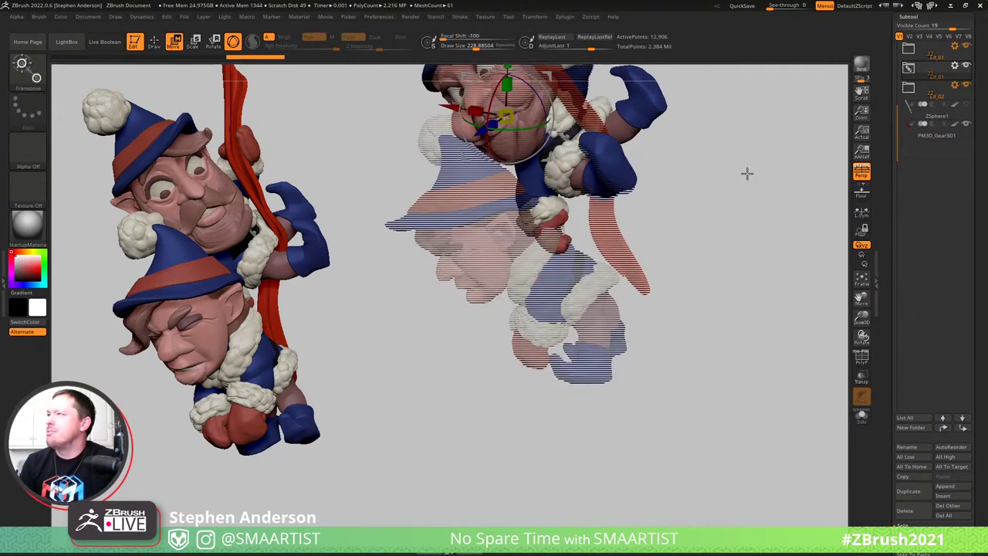
pyautogui.keyDown('alt'); pyautogui.moveTo(739, 186); pyautogui.dragTo(654, 330); pyautogui.keyUp('alt')
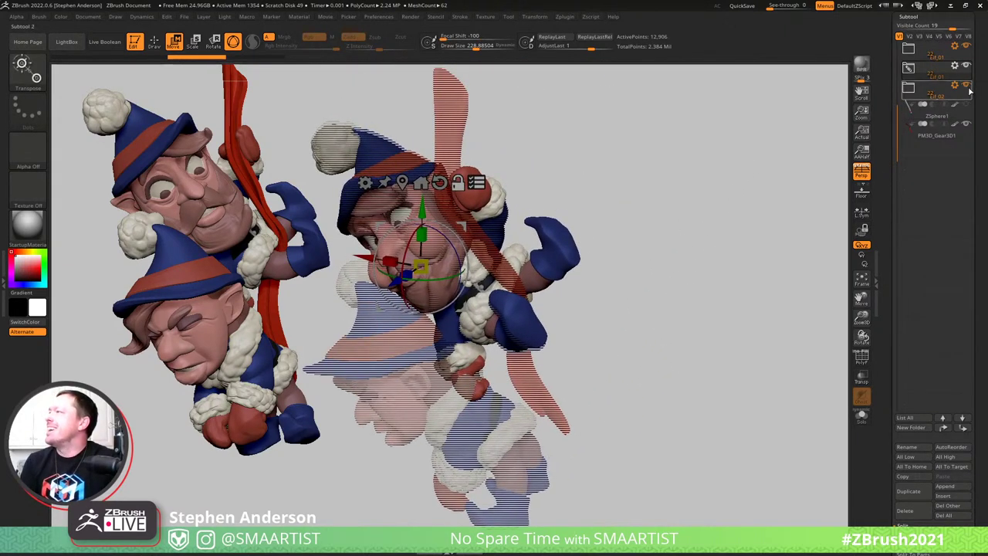
# Hide the original Elf_01 folder and the Elf_02 folder to isolate the duplicate upper elf
pyautogui.click(966, 47)
pyautogui.click(966, 86)
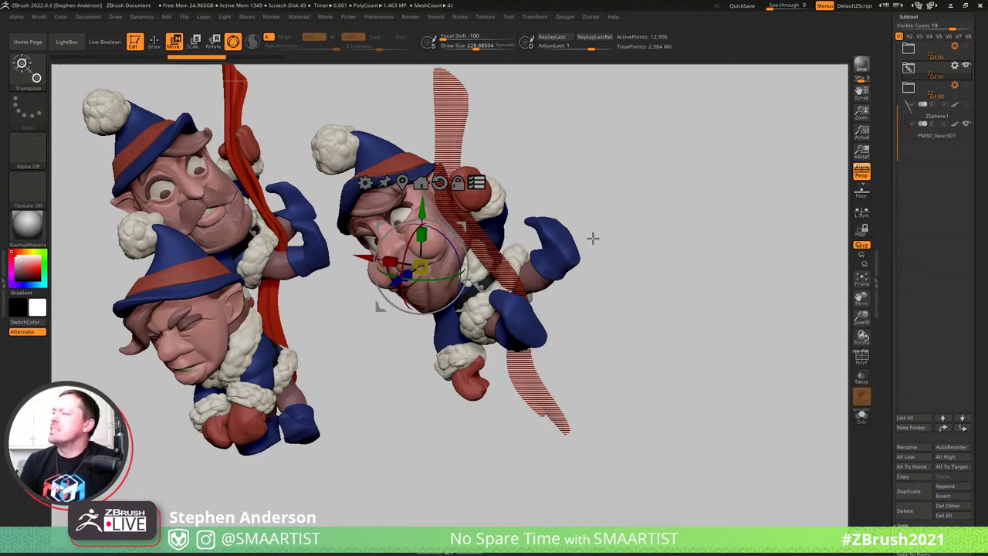
pyautogui.moveTo(592, 238); pyautogui.dragTo(605, 244)
pyautogui.moveTo(604, 244); pyautogui.dragTo(592, 223, button='right')
pyautogui.keyDown('ctrl'); pyautogui.moveTo(592, 224); pyautogui.dragTo(627, 256, button='right'); pyautogui.keyUp('ctrl')
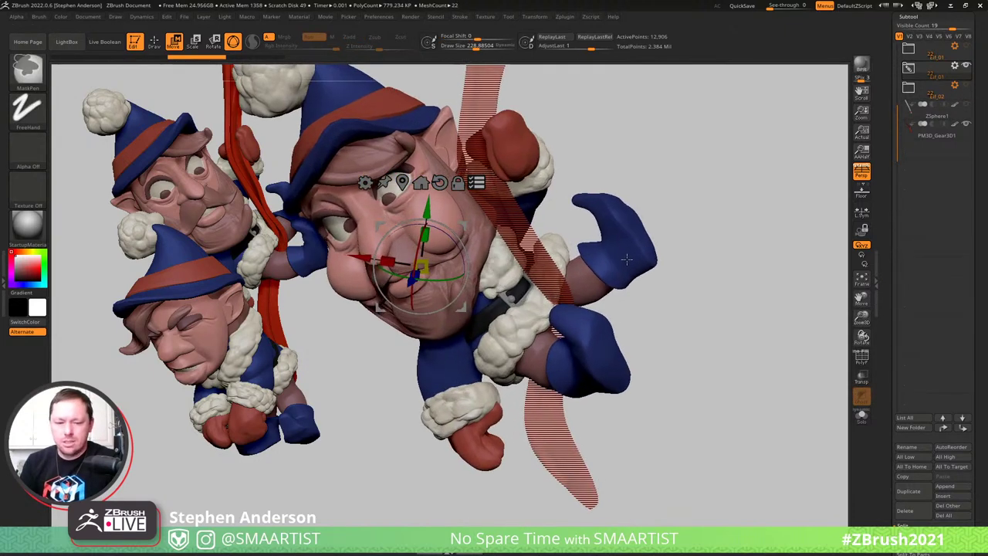
# Clear the masks on the duplicate elf's Shoes1 and Body1 subtools
pyautogui.press('q')
pyautogui.keyDown('alt'); pyautogui.click(611, 243); pyautogui.keyUp('alt')
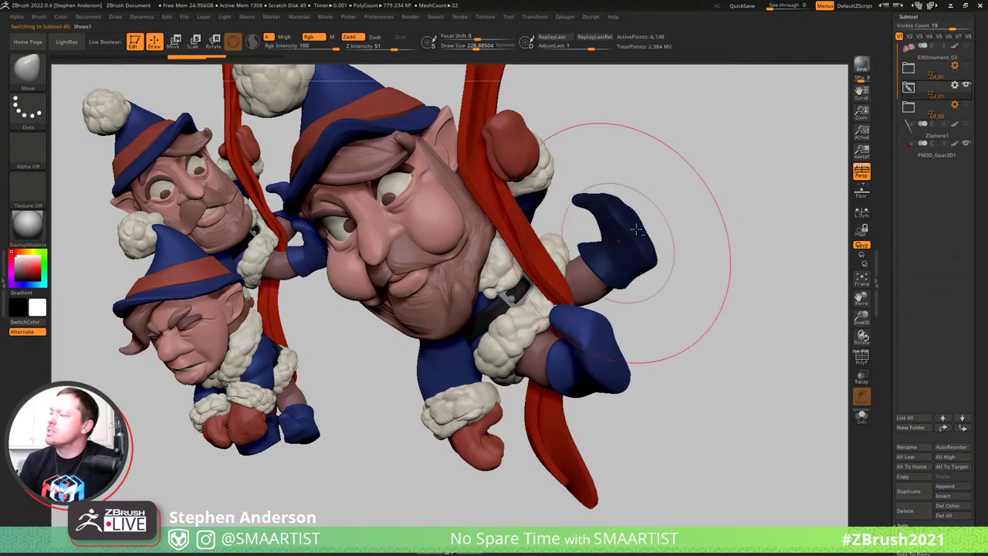
pyautogui.keyDown('ctrl'); pyautogui.moveTo(705, 163); pyautogui.dragTo(719, 184); pyautogui.keyUp('ctrl')
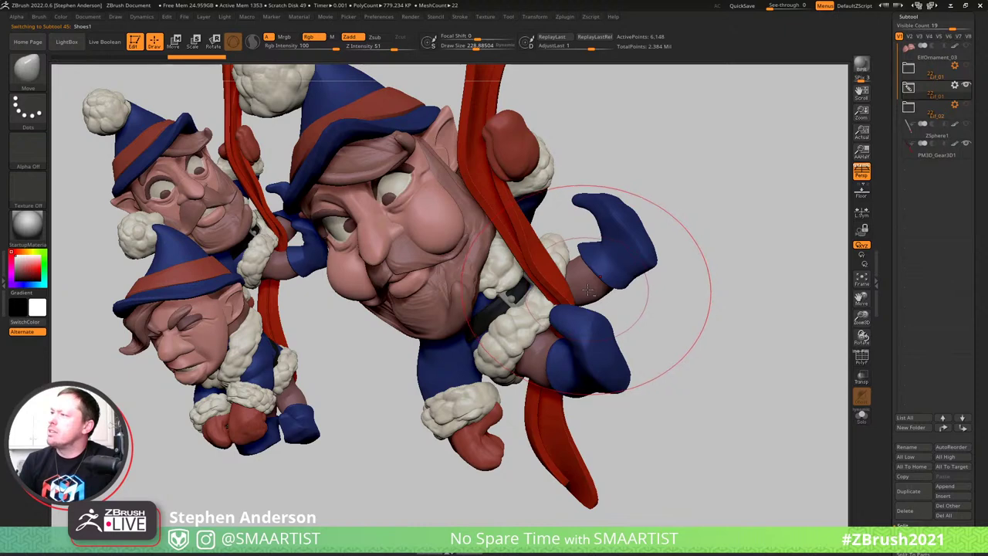
pyautogui.keyDown('alt'); pyautogui.click(591, 290); pyautogui.keyUp('alt')
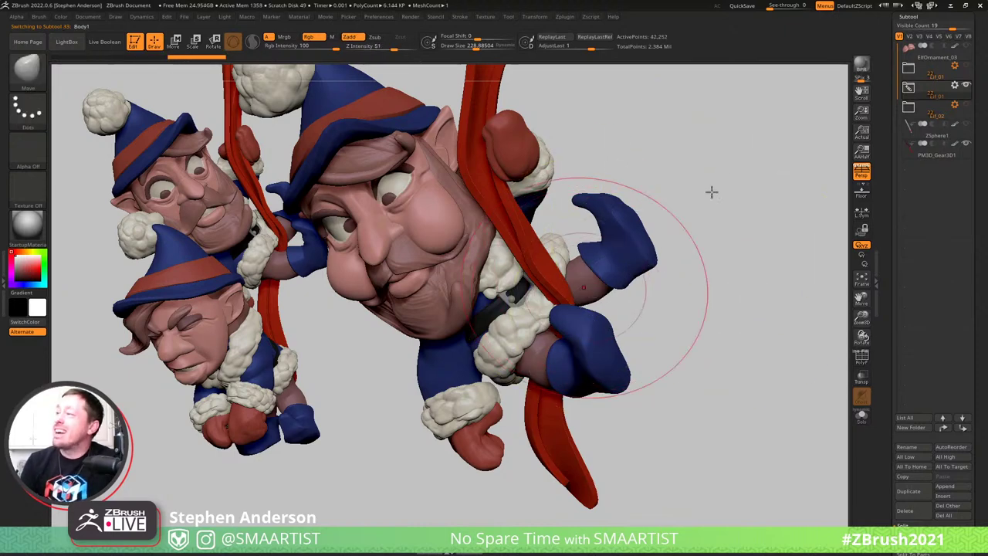
pyautogui.keyDown('ctrl'); pyautogui.moveTo(724, 201); pyautogui.dragTo(627, 110, button='right'); pyautogui.keyUp('ctrl')
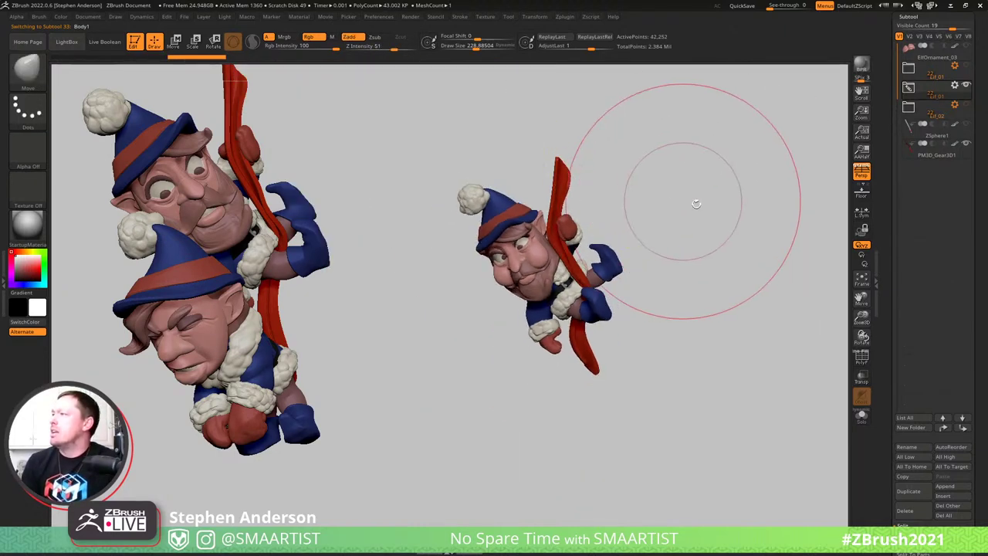
# Show the original Elf_01 and Elf_02 folders again, and move the duplicate Elf_01 folder below Elf_02
pyautogui.click(967, 106)
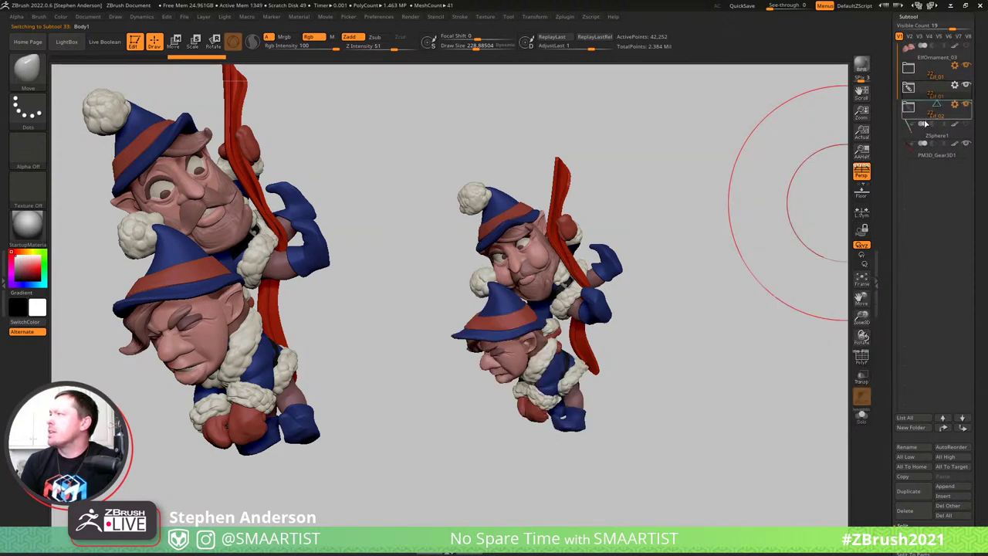
pyautogui.moveTo(924, 126); pyautogui.dragTo(925, 130)
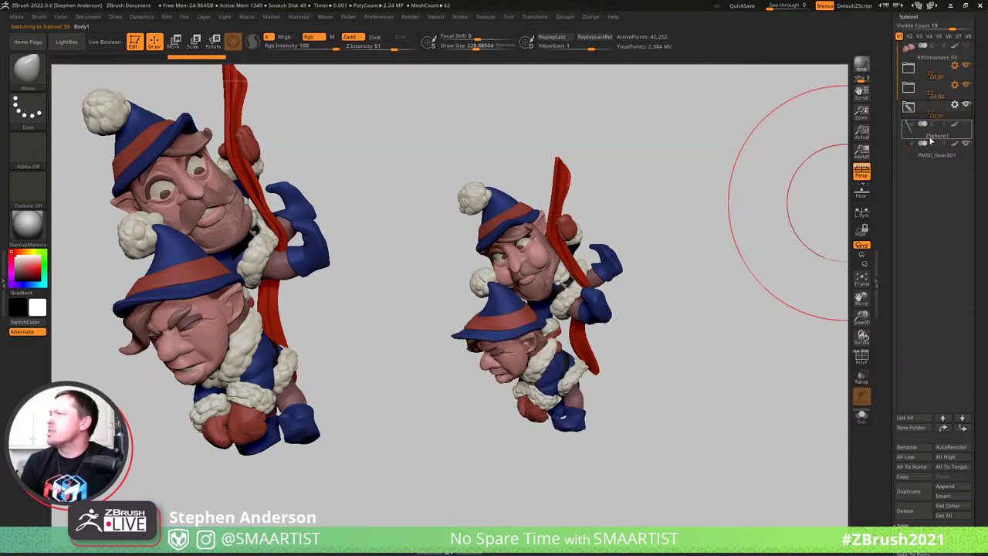
pyautogui.moveTo(700, 220); pyautogui.dragTo(699, 217)
# Try to move the duplicate elf away from the hanging pair with the gizmo
pyautogui.press('w')
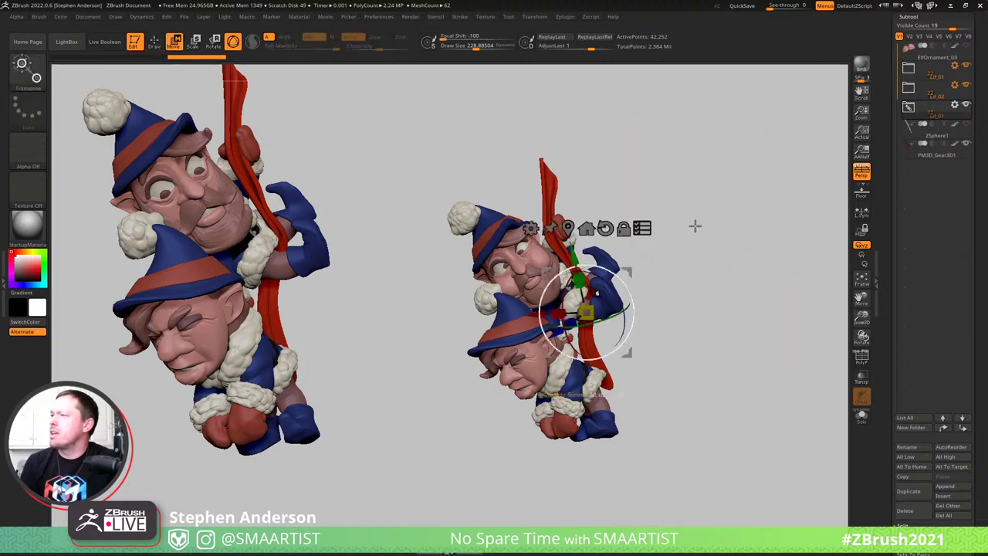
pyautogui.moveTo(655, 248); pyautogui.dragTo(771, 237)
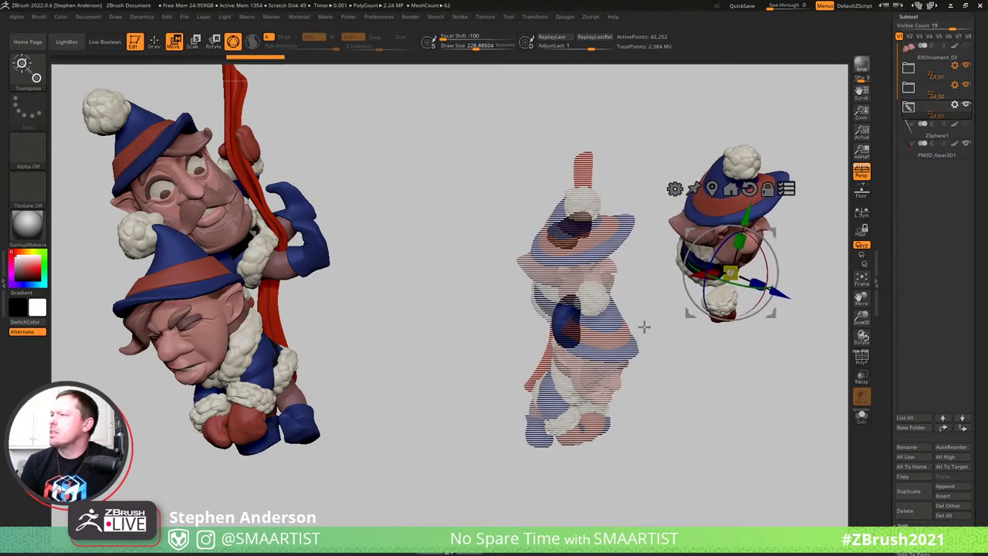
pyautogui.moveTo(644, 326)
pyautogui.mouseDown()
pyautogui.moveTo(604, 325)
pyautogui.moveTo(644, 319)
pyautogui.moveTo(654, 329)
pyautogui.mouseUp()
pyautogui.hotkey('ctrl', 'z')
# Hide the original Elf_01 folder and clear the mask on the duplicate elf's Arms1 subtool
pyautogui.keyDown('ctrl'); pyautogui.moveTo(654, 330); pyautogui.dragTo(701, 397, button='right'); pyautogui.keyUp('ctrl')
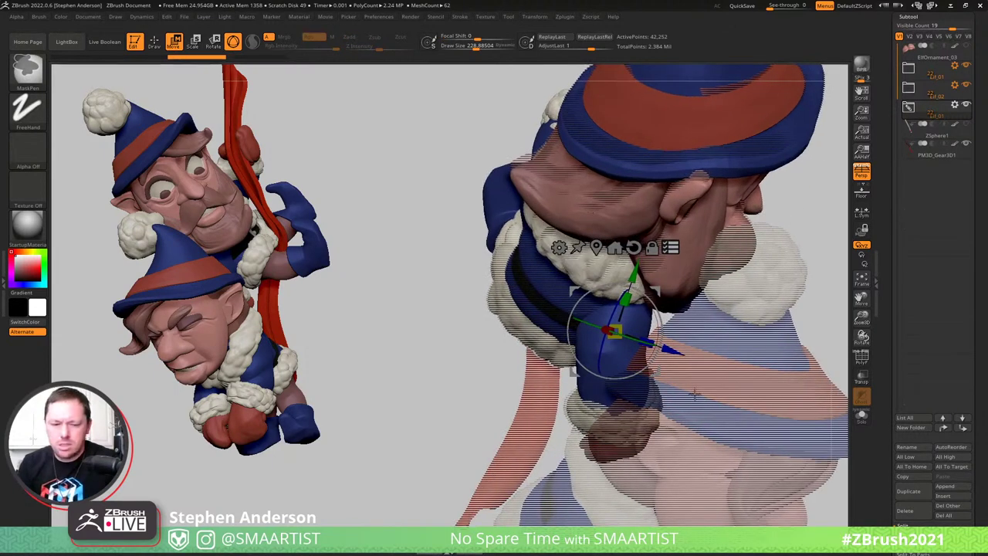
pyautogui.click(966, 68)
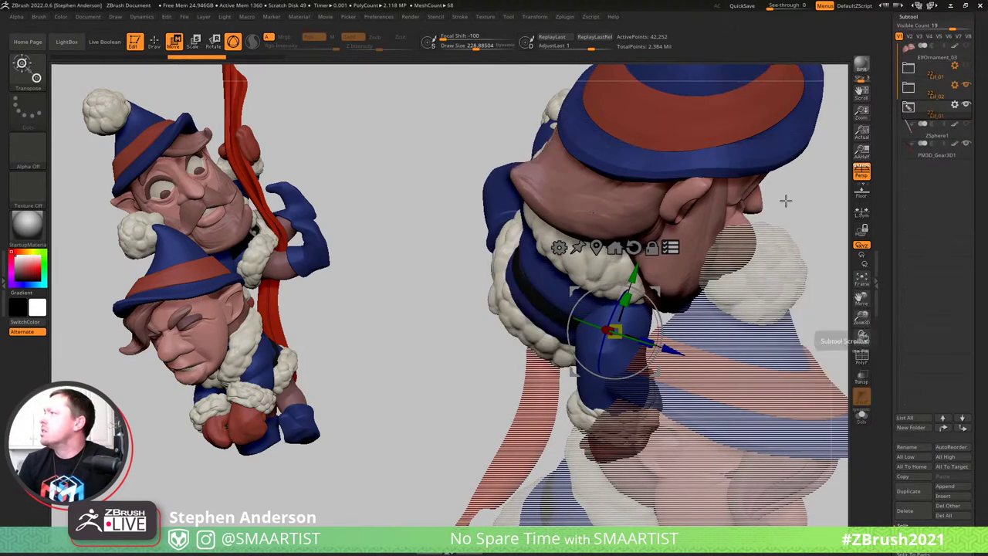
pyautogui.press('q')
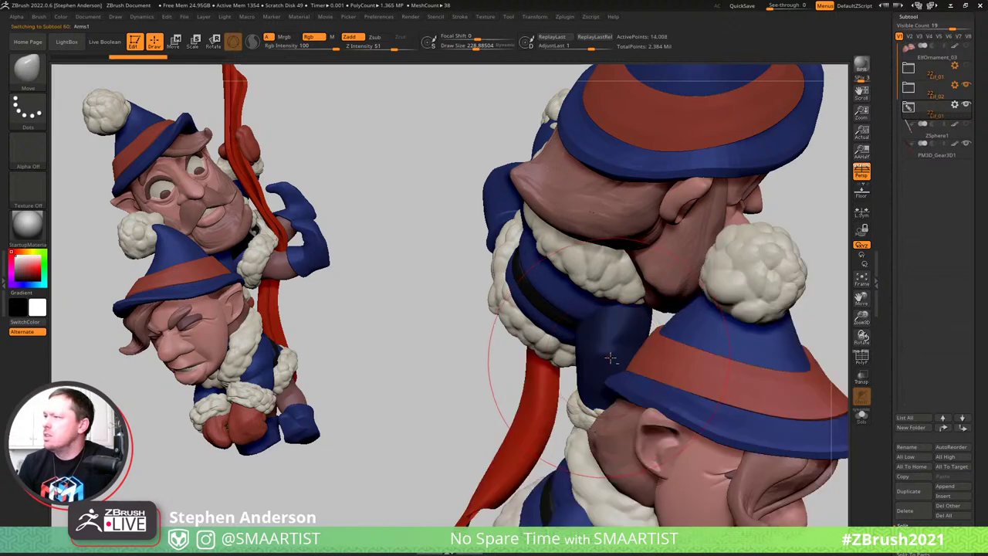
pyautogui.keyDown('alt'); pyautogui.click(630, 337); pyautogui.keyUp('alt')
pyautogui.keyDown('ctrl'); pyautogui.moveTo(370, 289); pyautogui.dragTo(402, 315); pyautogui.keyUp('ctrl')
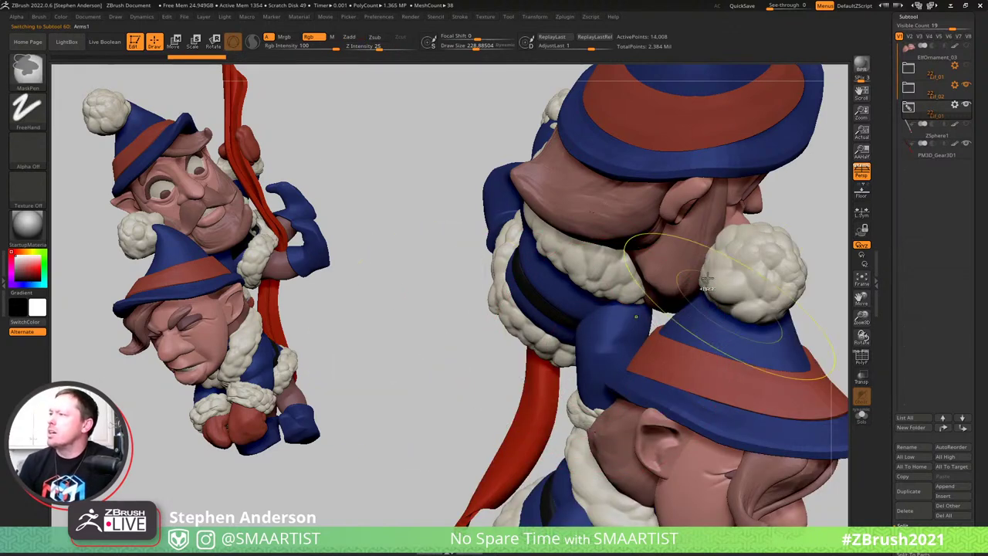
pyautogui.keyDown('ctrl'); pyautogui.moveTo(638, 315); pyautogui.dragTo(796, 194, button='right'); pyautogui.keyUp('ctrl')
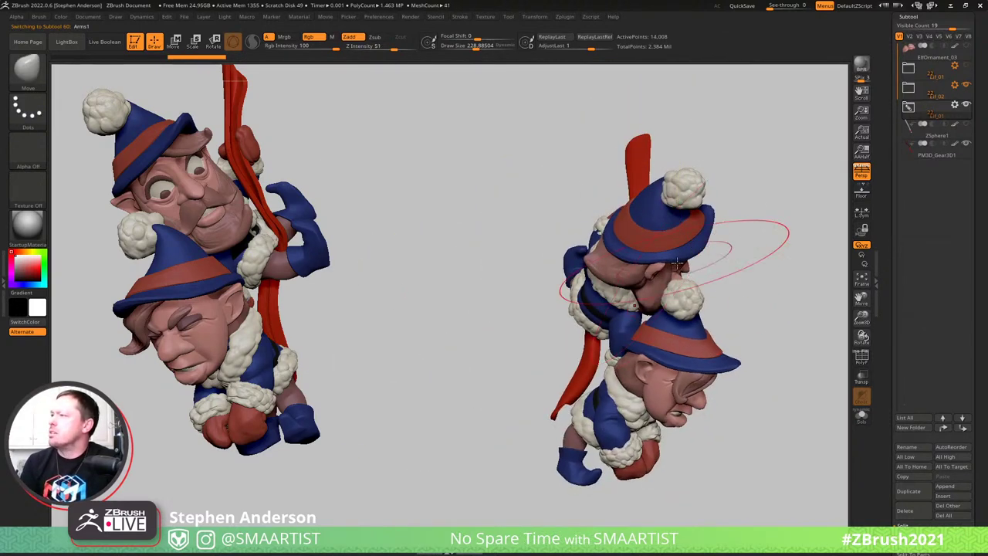
# Test moving the duplicate elf's folder as one piece again, and undo the move
pyautogui.press('w')
pyautogui.moveTo(665, 267); pyautogui.dragTo(840, 194)
pyautogui.hotkey('ctrl', 'z')
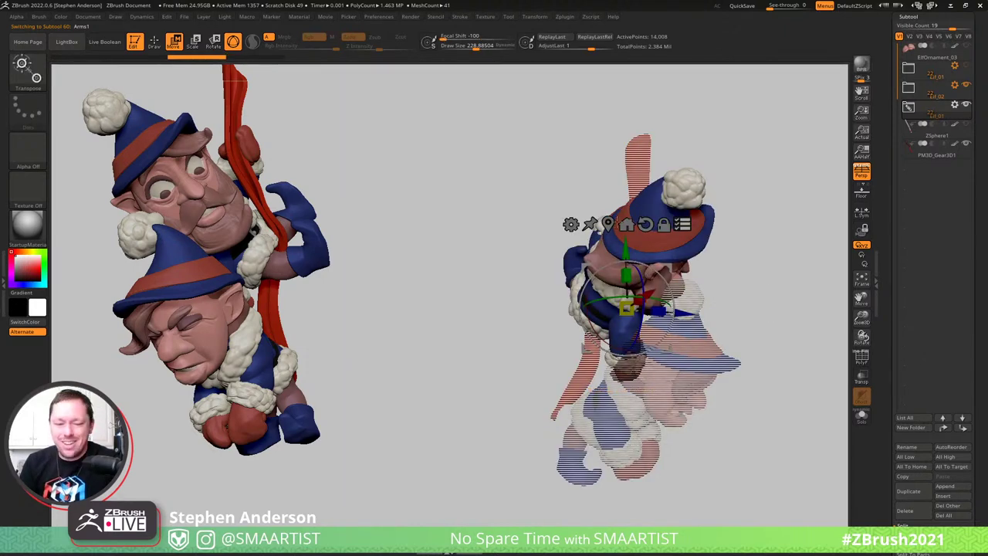
# Select the duplicate elf's FluffWrists1 and Mittens1 subtools in turn to clear their masks
pyautogui.press('q')
pyautogui.moveTo(634, 203); pyautogui.dragTo(656, 248, button='right')
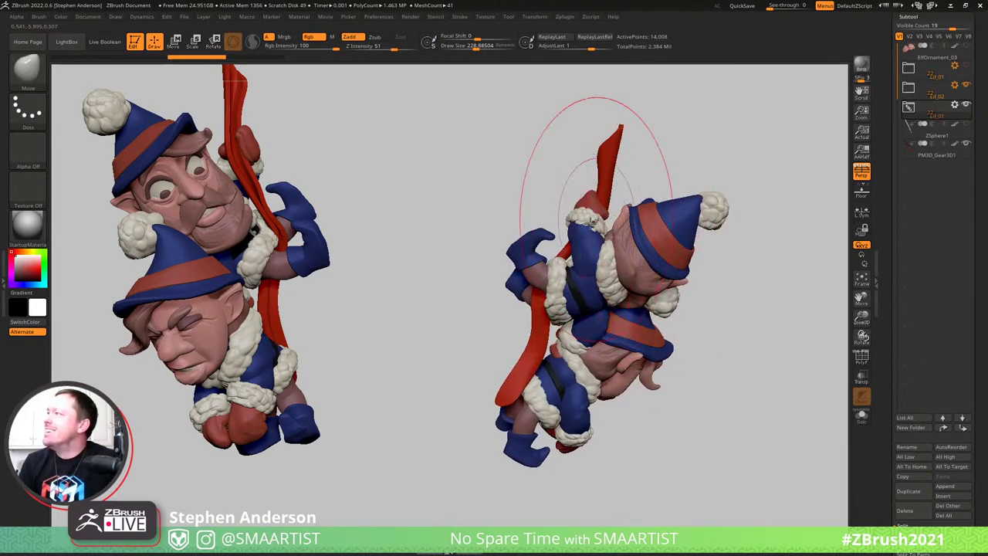
pyautogui.keyDown('alt'); pyautogui.click(591, 220); pyautogui.keyUp('alt')
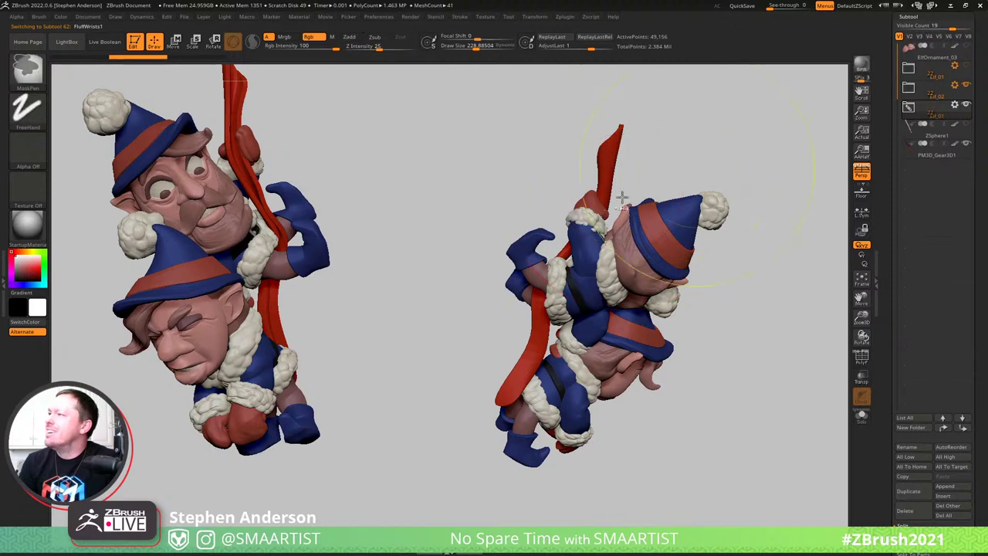
pyautogui.keyDown('alt'); pyautogui.click(590, 201); pyautogui.keyUp('alt')
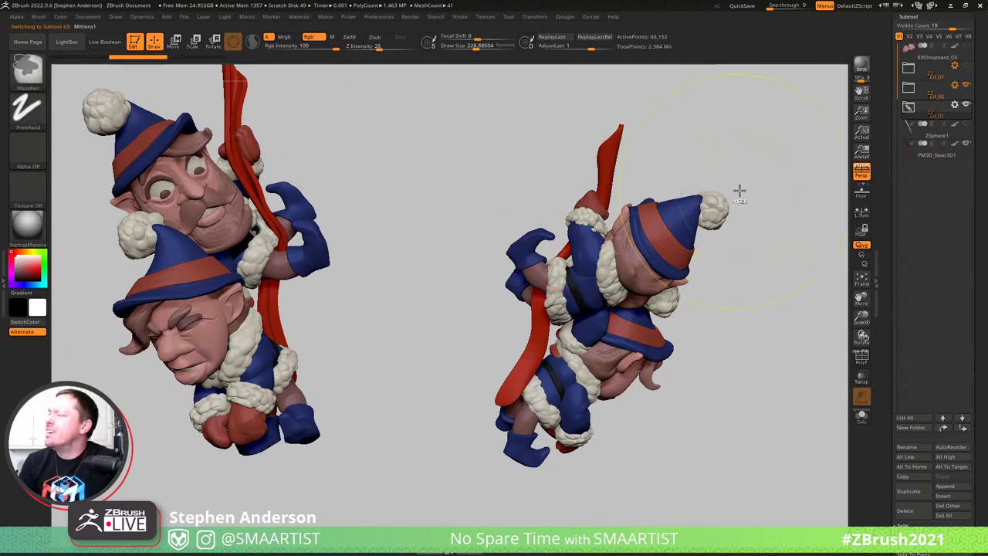
# Move the duplicate elf's folder down below the lower hanging elf with the gizmo
pyautogui.press('w')
pyautogui.moveTo(742, 202); pyautogui.dragTo(615, 216)
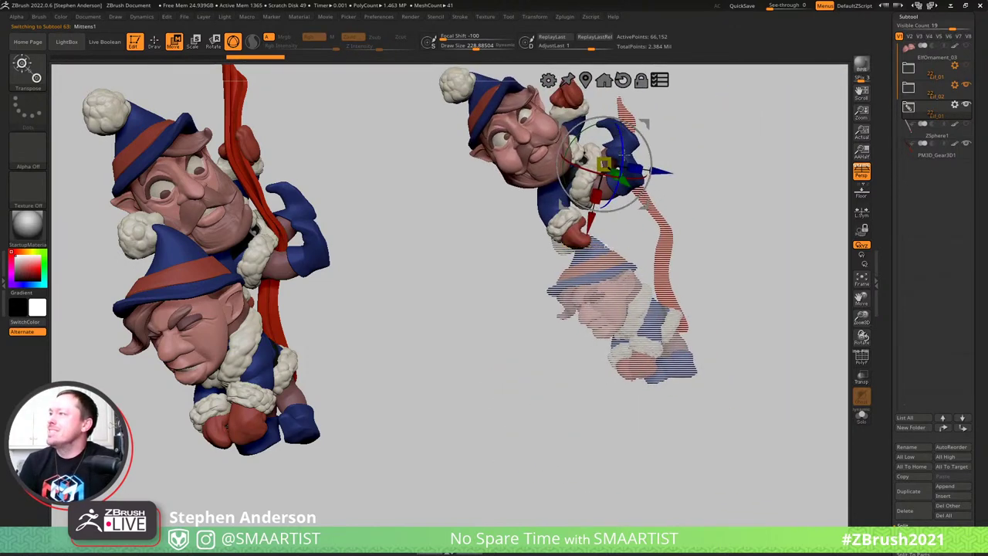
pyautogui.moveTo(624, 156); pyautogui.dragTo(683, 229)
pyautogui.moveTo(645, 181); pyautogui.dragTo(543, 443)
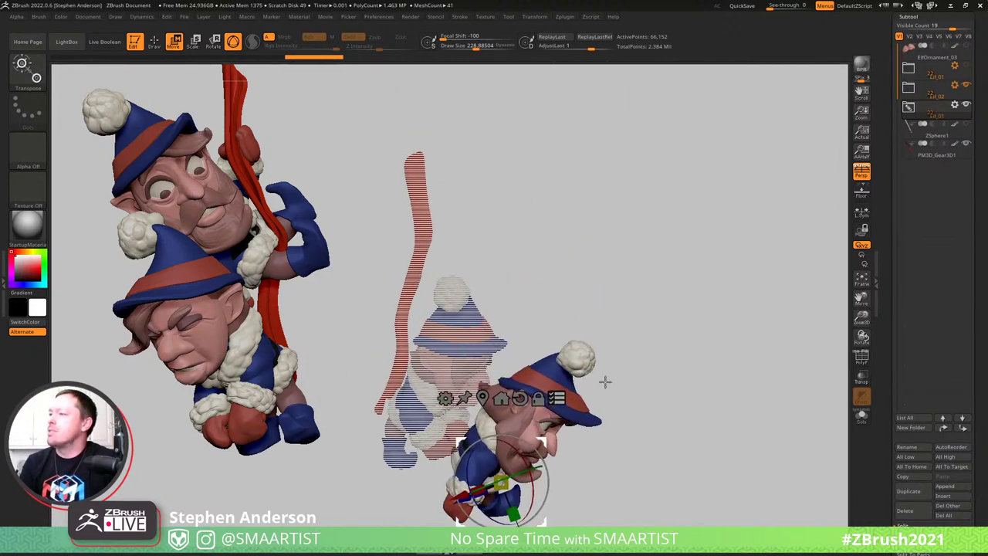
# Rotate and reposition the duplicate elf with the gizmo so it hangs beneath the lower elf's boots
pyautogui.moveTo(605, 382); pyautogui.dragTo(624, 245)
pyautogui.moveTo(601, 248); pyautogui.dragTo(593, 248)
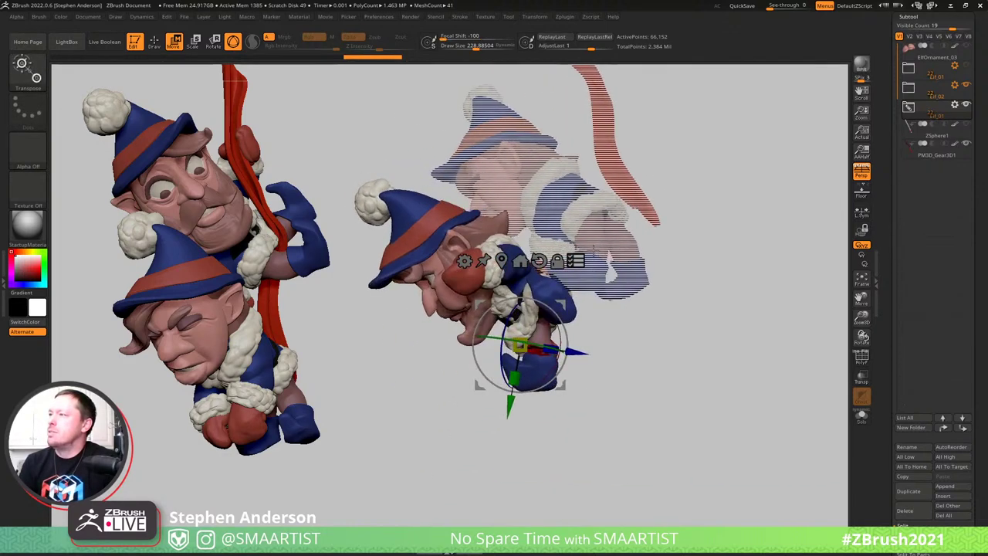
pyautogui.moveTo(510, 312); pyautogui.dragTo(529, 303)
pyautogui.moveTo(539, 354); pyautogui.dragTo(529, 355)
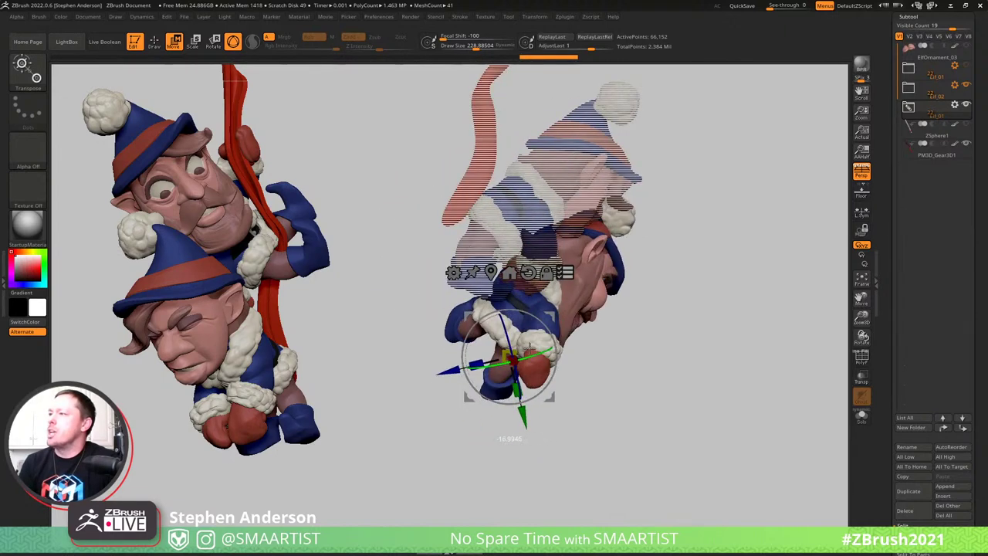
pyautogui.moveTo(533, 340); pyautogui.dragTo(580, 329, button='right')
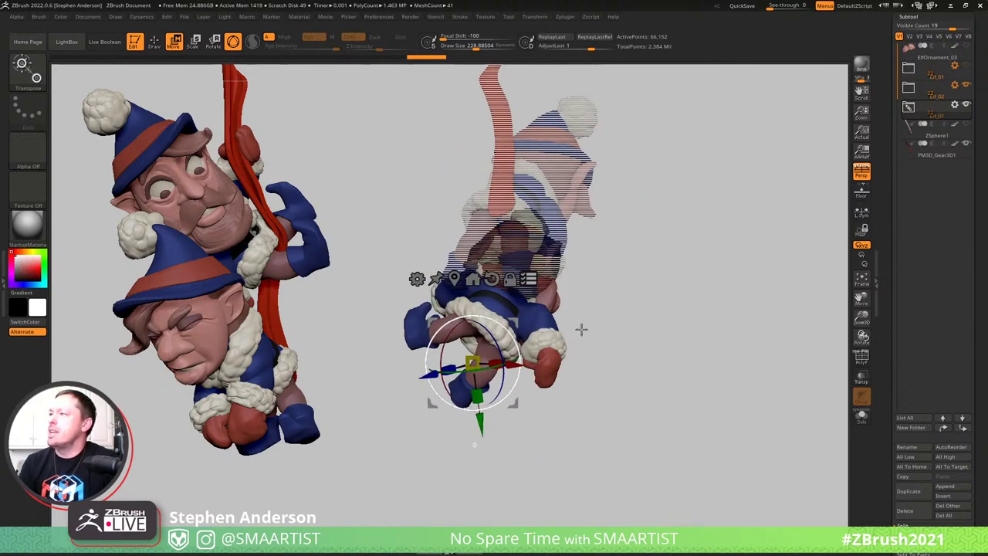
# Show the original Elf_01 folder again and return from the gizmo to drawing mode
pyautogui.click(967, 67)
pyautogui.moveTo(638, 220); pyautogui.dragTo(731, 267)
pyautogui.moveTo(596, 291); pyautogui.dragTo(704, 254)
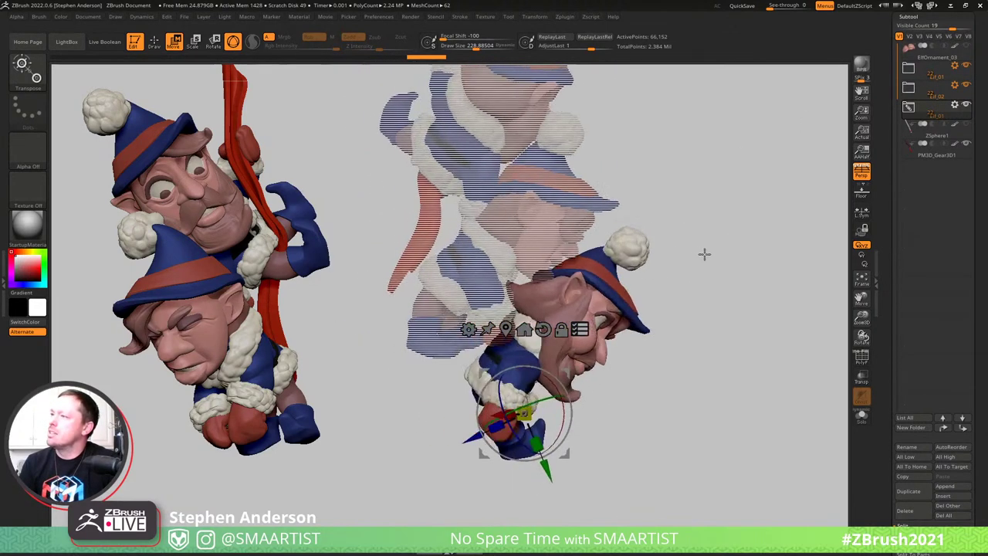
pyautogui.hotkey('ctrl', 'z')
pyautogui.hotkey('ctrl', 'z')
pyautogui.hotkey('ctrl', 'z')
pyautogui.hotkey('ctrl', 'z')
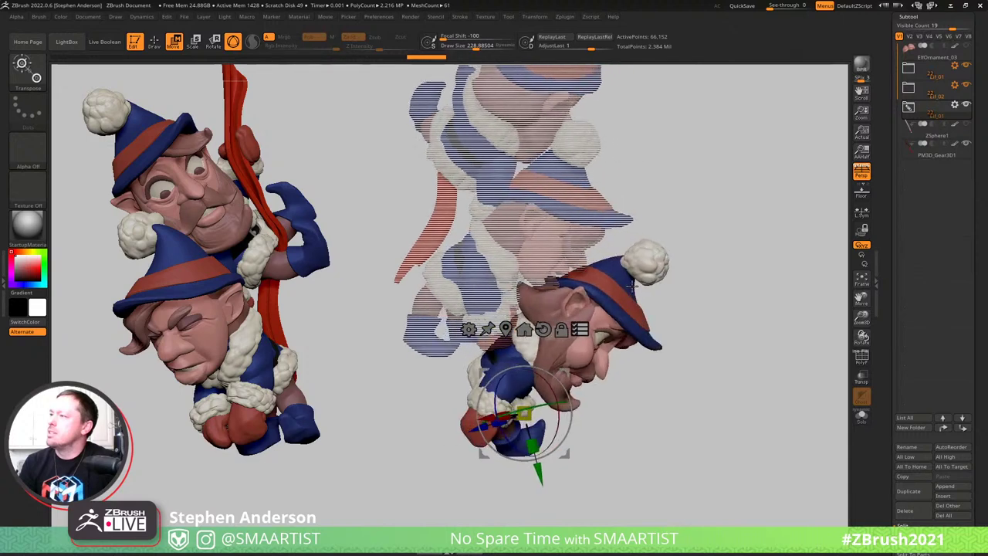
pyautogui.hotkey('ctrl', 'z')
pyautogui.hotkey('ctrl', 'z')
pyautogui.hotkey('ctrl', 'z')
pyautogui.press('q')
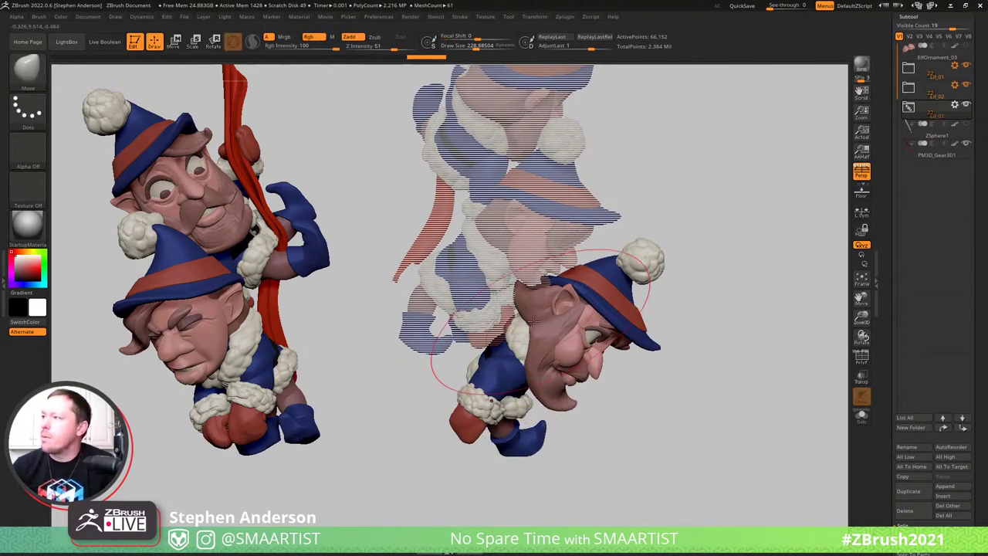
# Examine how the duplicate elf fits beneath the hanging pair from several angles and distances
pyautogui.hotkey('ctrl', 'z')
pyautogui.hotkey('ctrl', 'z')
pyautogui.hotkey('ctrl', 'z')
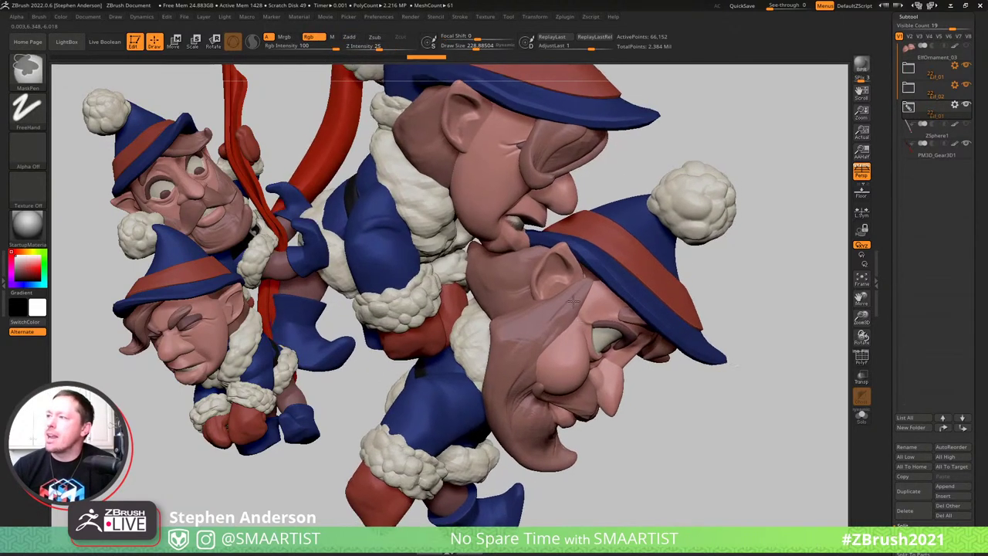
pyautogui.hotkey('ctrl', 'z')
pyautogui.hotkey('ctrl', 'z')
pyautogui.hotkey('ctrl', 'z')
pyautogui.hotkey('ctrl', 'z')
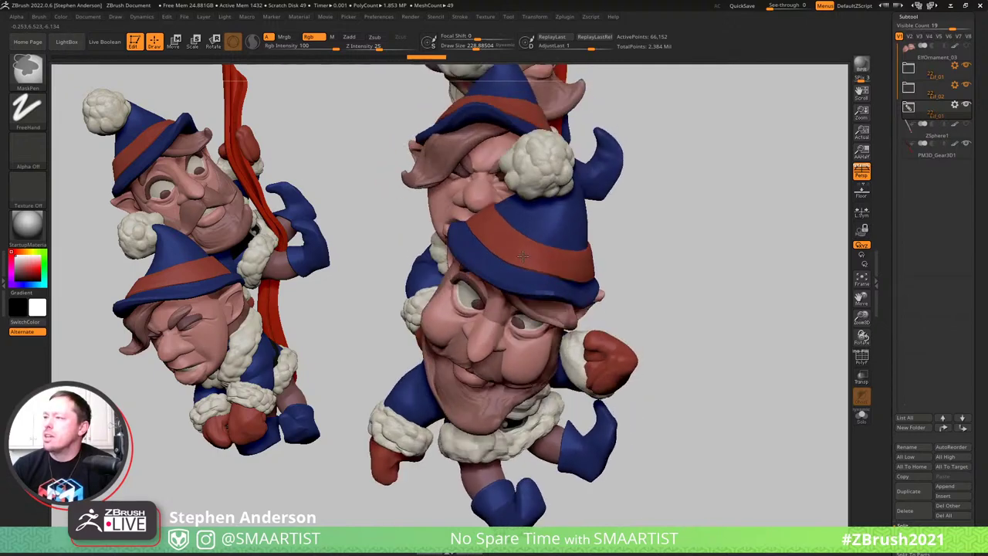
pyautogui.hotkey('ctrl', 'z')
pyautogui.hotkey('ctrl', 'z')
pyautogui.hotkey('ctrl', 'z')
pyautogui.hotkey('ctrl', 'z')
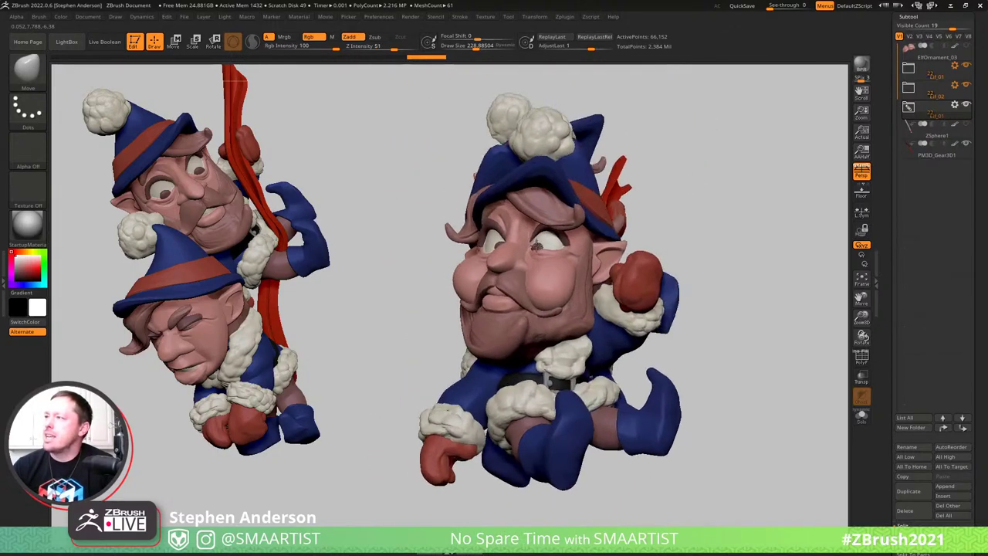
pyautogui.hotkey('ctrl', 'z')
pyautogui.hotkey('ctrl', 'z')
pyautogui.hotkey('ctrl', 'z')
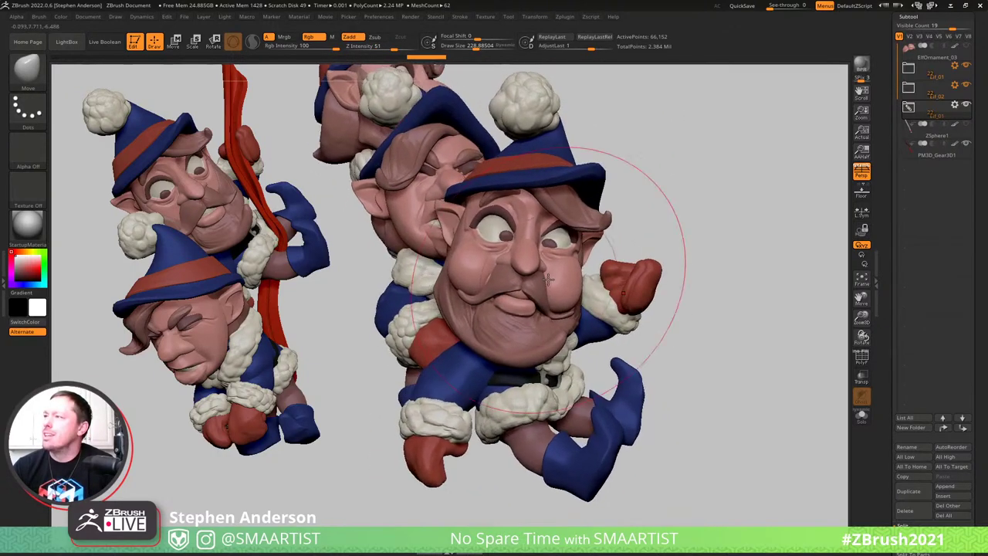
pyautogui.hotkey('ctrl', 'z')
pyautogui.hotkey('ctrl', 'z')
pyautogui.hotkey('ctrl', 'z')
pyautogui.hotkey('ctrl', 'z')
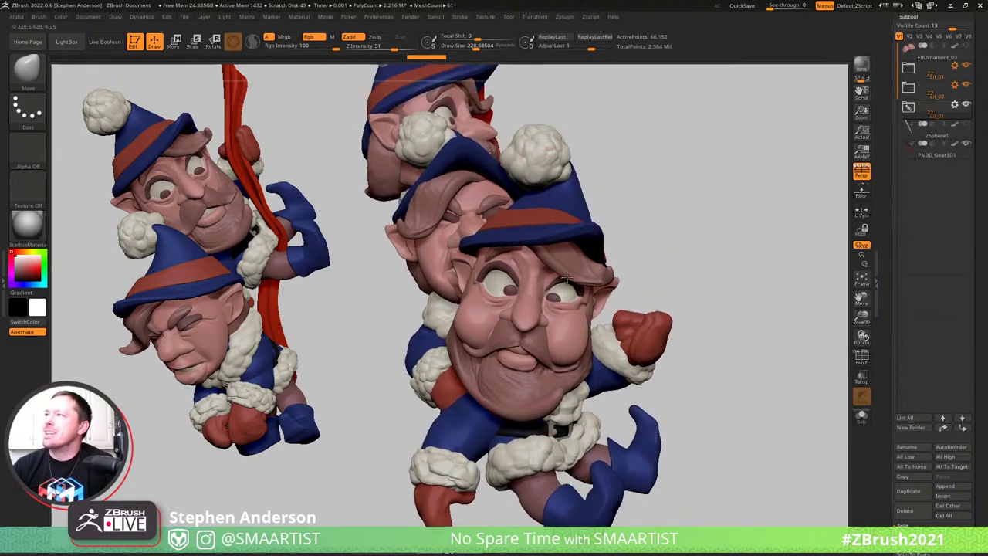
pyautogui.hotkey('ctrl', 'z')
pyautogui.hotkey('ctrl', 'z')
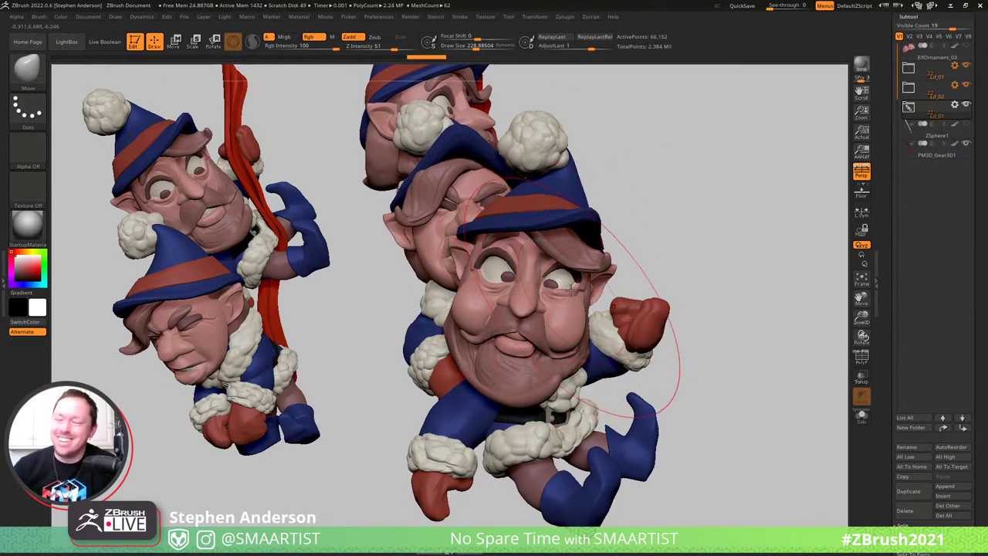
pyautogui.hotkey('ctrl', 'z')
pyautogui.hotkey('ctrl', 'z')
pyautogui.hotkey('ctrl', 'z')
pyautogui.hotkey('ctrl', 'z')
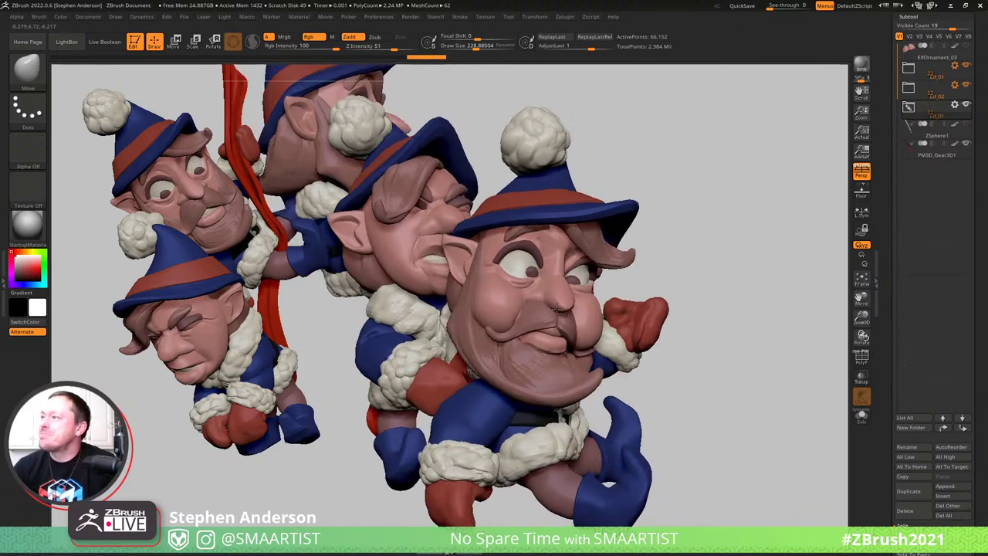
pyautogui.hotkey('ctrl', 'z')
pyautogui.hotkey('ctrl', 'z')
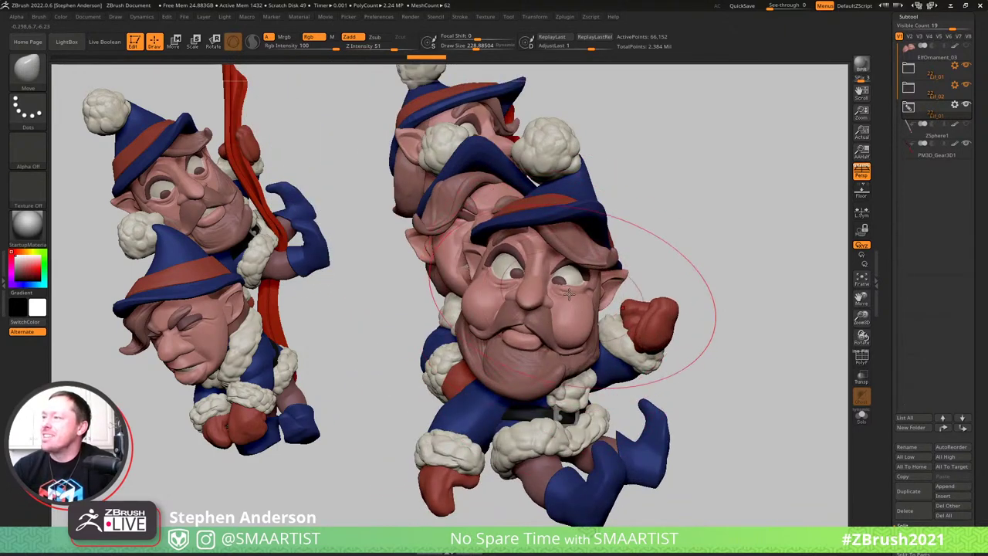
pyautogui.hotkey('ctrl', 'z')
pyautogui.hotkey('ctrl', 'z')
pyautogui.hotkey('ctrl', 'z')
pyautogui.hotkey('ctrl', 'z')
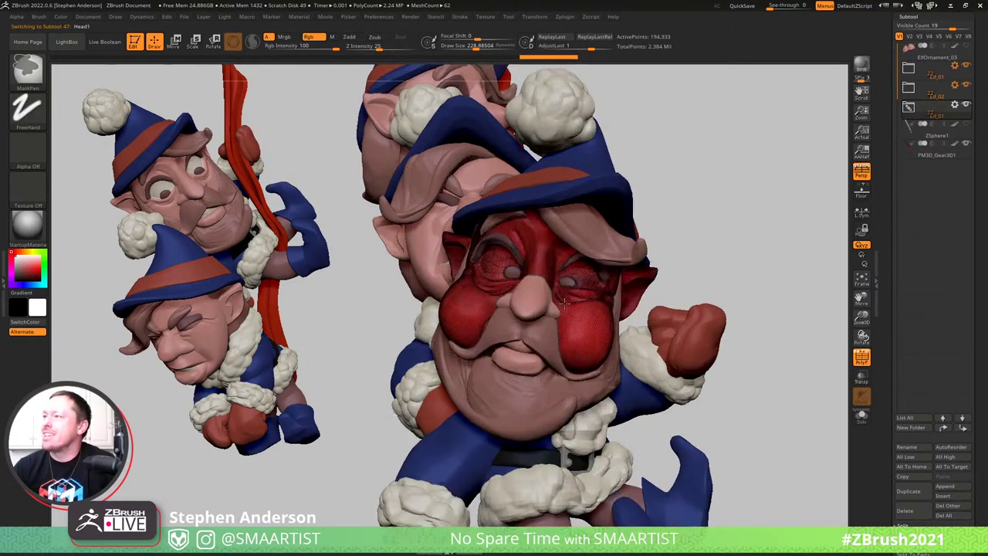
# Delete the duplicate elf's Eyelaashes1_2 subtool, which holds the pupils, from its folder
pyautogui.hotkey('ctrl', 'z')
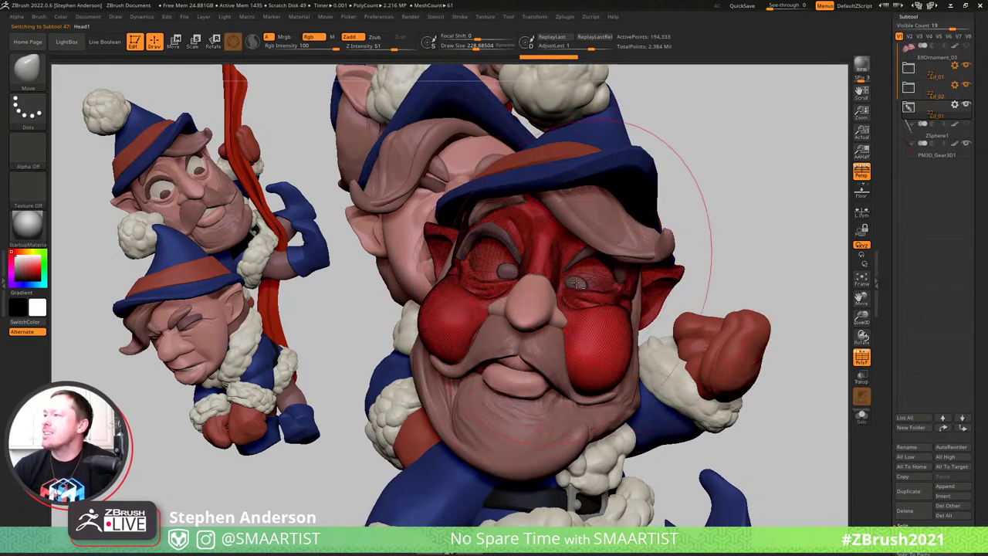
pyautogui.hotkey('ctrl', 'z')
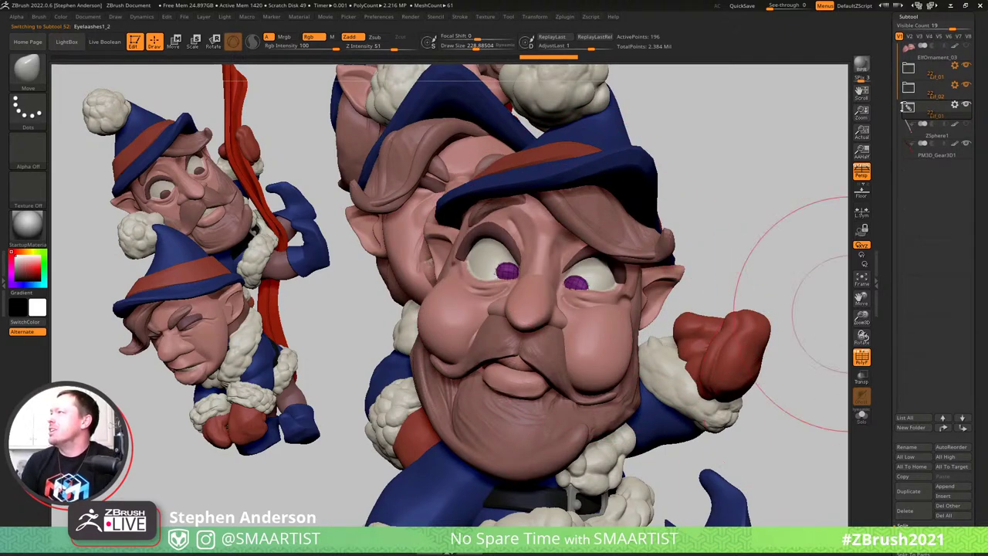
pyautogui.click(909, 106)
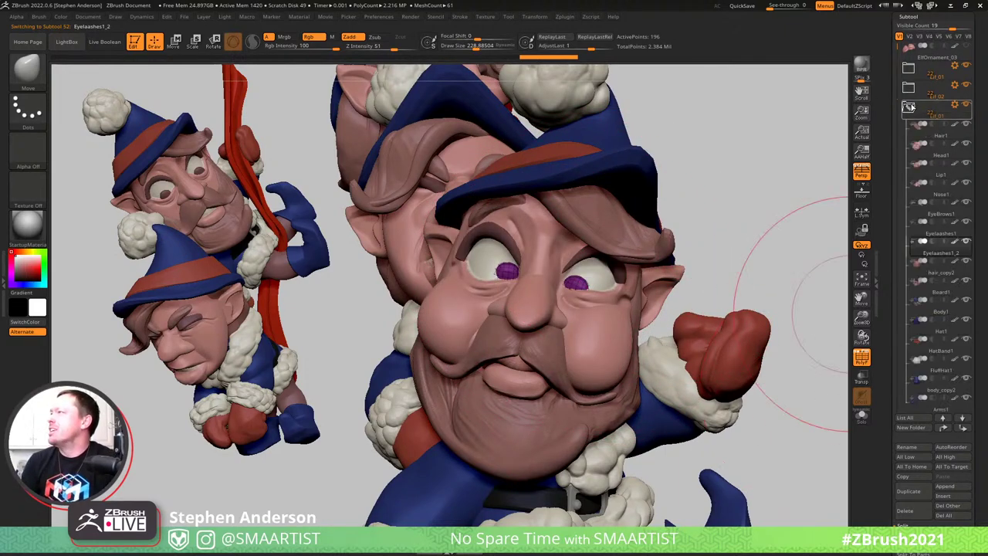
pyautogui.click(905, 511)
pyautogui.press('Return')
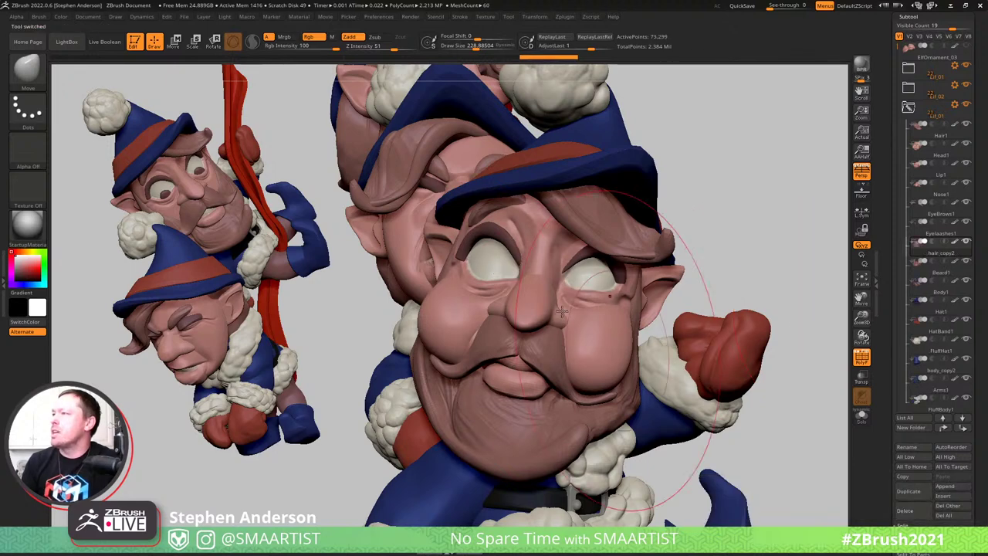
# Reduce the Move brush's draw size to about 73 and select the duplicate elf's Head1 subtool
pyautogui.moveTo(535, 283); pyautogui.dragTo(577, 280, button='right')
pyautogui.press('s')
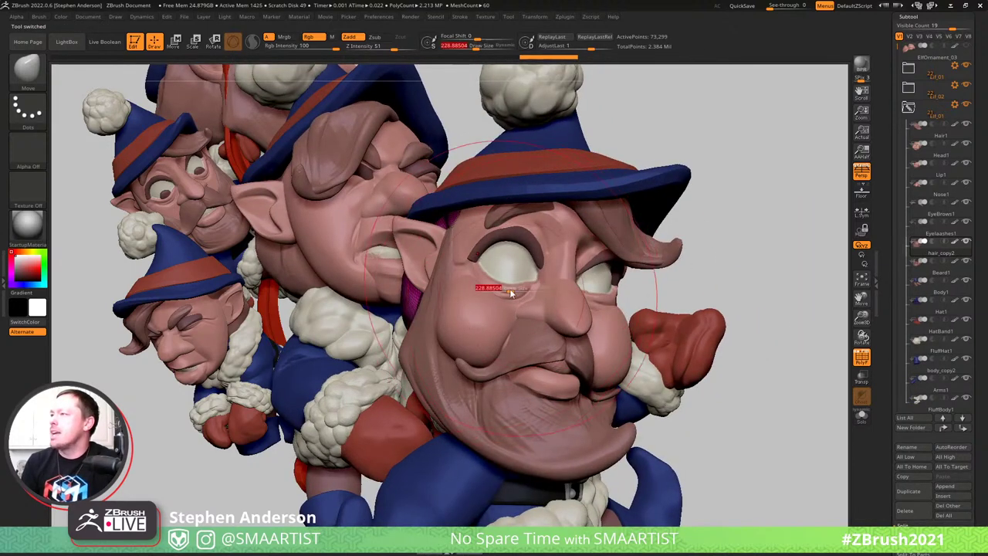
pyautogui.moveTo(511, 291)
pyautogui.mouseDown()
pyautogui.moveTo(486, 289)
pyautogui.moveTo(501, 287)
pyautogui.mouseUp()
pyautogui.press('s')
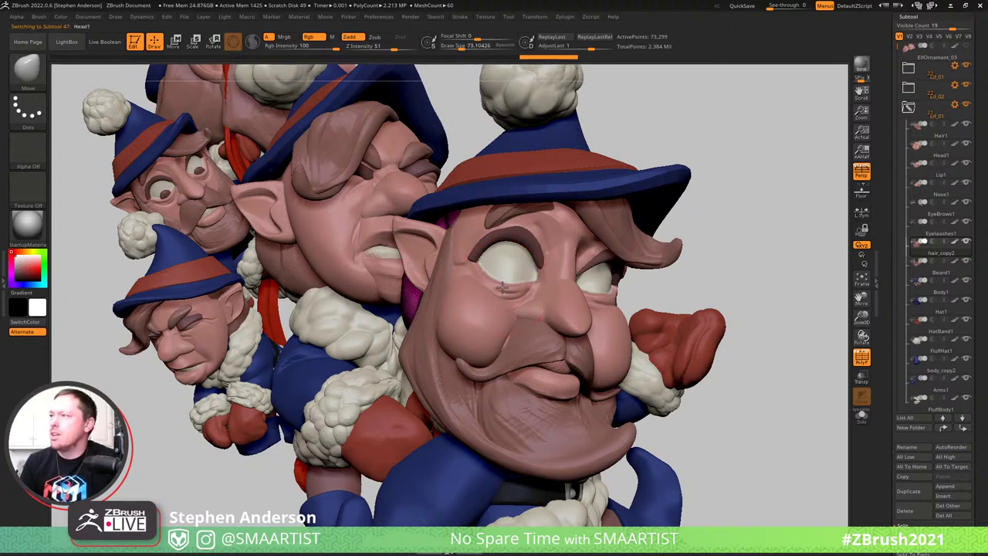
pyautogui.keyDown('alt'); pyautogui.click(503, 287); pyautogui.keyUp('alt')
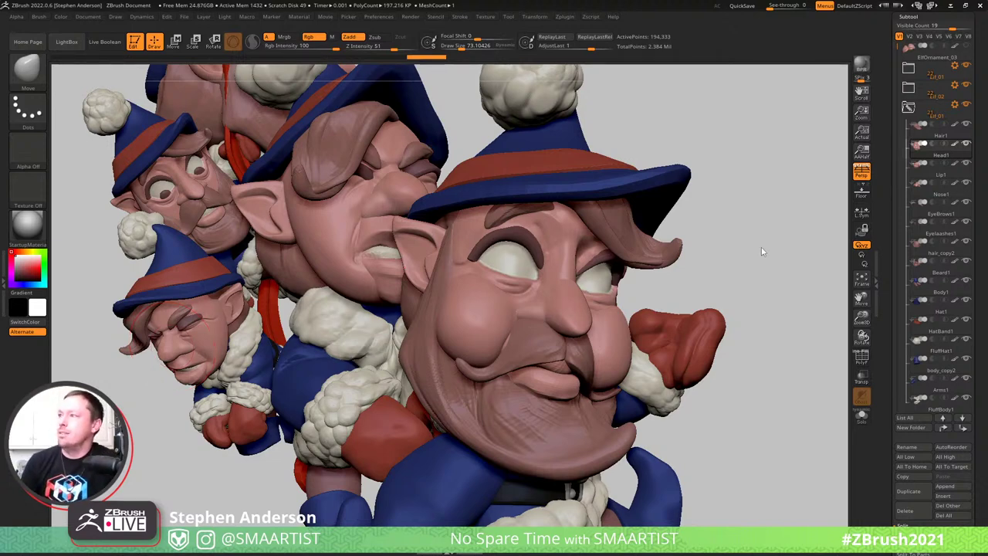
# Set the Move brush's draw size to about 140 for working on the duplicate elf's head
pyautogui.moveTo(754, 254)
pyautogui.mouseDown()
pyautogui.moveTo(739, 255)
pyautogui.moveTo(752, 257)
pyautogui.mouseUp()
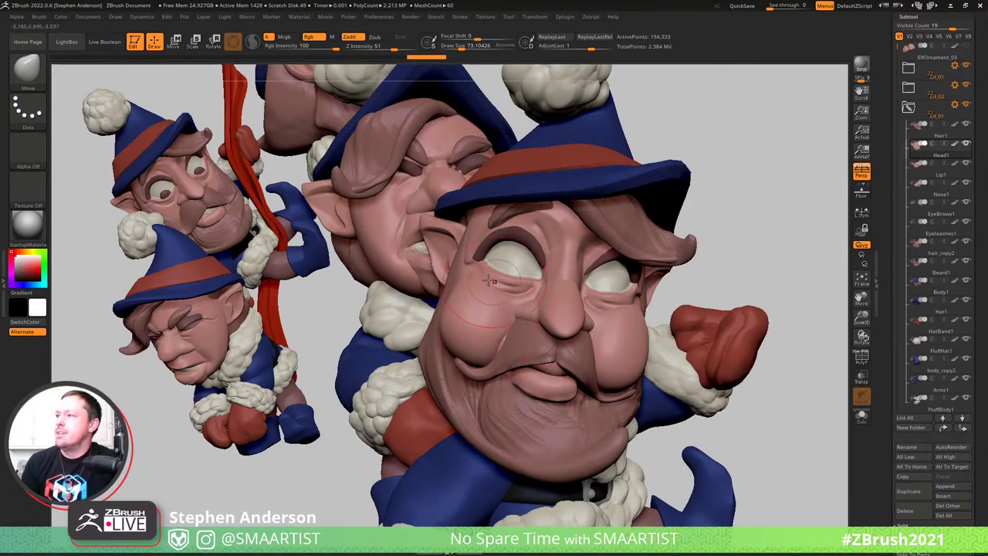
pyautogui.press('s')
pyautogui.moveTo(489, 282); pyautogui.dragTo(495, 284)
pyautogui.moveTo(488, 283)
pyautogui.mouseDown(button='right')
pyautogui.moveTo(461, 281)
pyautogui.moveTo(486, 277)
pyautogui.mouseUp(button='right')
pyautogui.moveTo(699, 289); pyautogui.dragTo(739, 293, button='right')
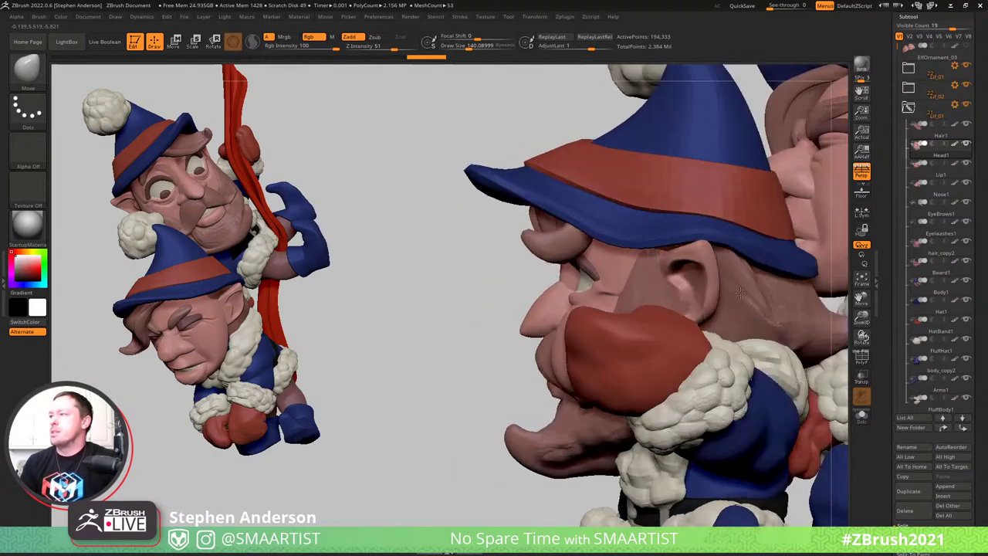
# Push the protruding back tip of the duplicate elf's hair_copy2 subtool inward with the Move brush at a draw size of about 146
pyautogui.keyDown('alt'); pyautogui.click(812, 312); pyautogui.keyUp('alt')
pyautogui.keyDown('alt'); pyautogui.moveTo(825, 312); pyautogui.dragTo(593, 306, button='right'); pyautogui.keyUp('alt')
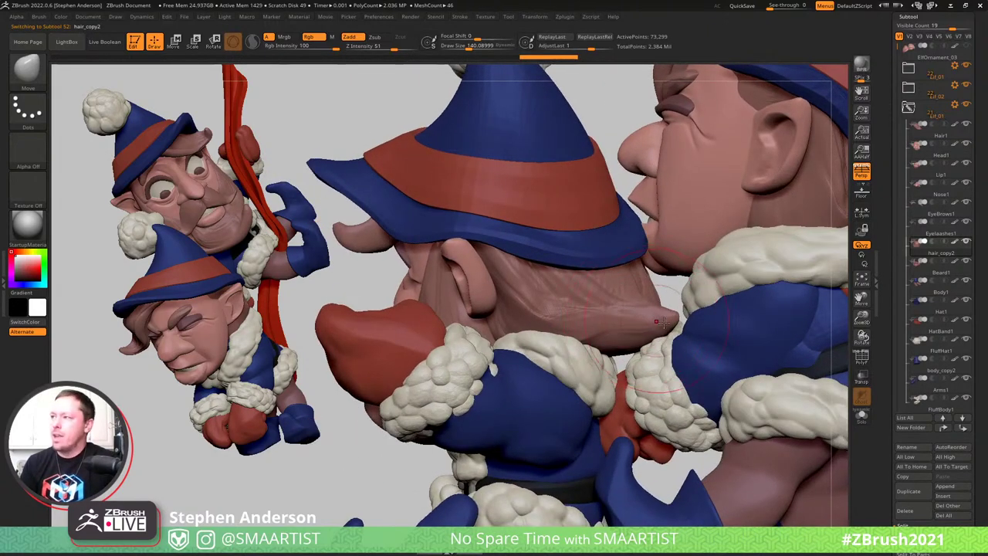
pyautogui.moveTo(661, 321); pyautogui.dragTo(671, 317, button='right')
pyautogui.press('s')
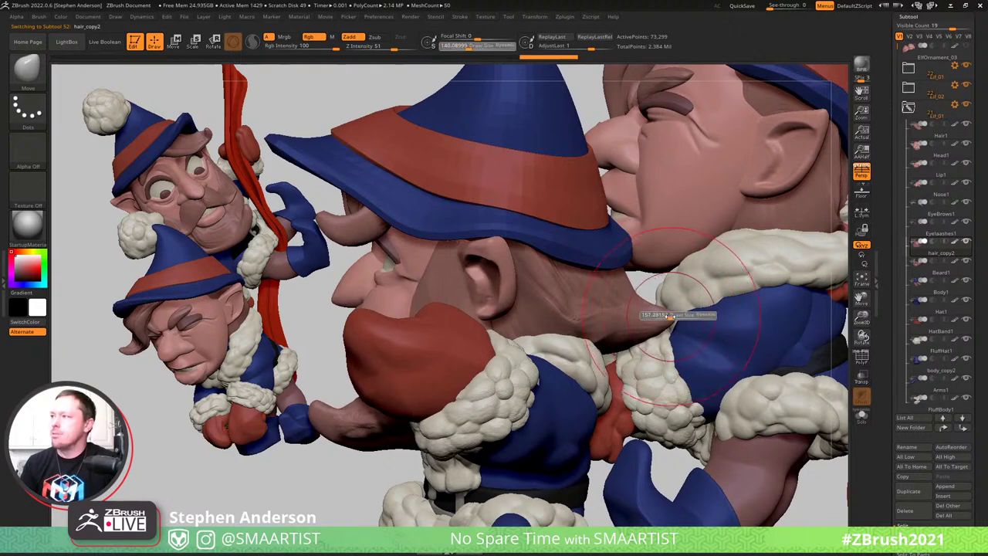
pyautogui.moveTo(670, 317); pyautogui.dragTo(669, 317)
pyautogui.moveTo(669, 318); pyautogui.dragTo(653, 319)
pyautogui.moveTo(663, 318)
pyautogui.mouseDown(button='right')
pyautogui.moveTo(600, 322)
pyautogui.moveTo(664, 319)
pyautogui.moveTo(637, 319)
pyautogui.mouseUp(button='right')
# With the hair_copy2 subtool isolated temporarily, build up strands across the back of the hair with ClayBuildup strokes
pyautogui.hotkey('ctrl', 'shift', 's')
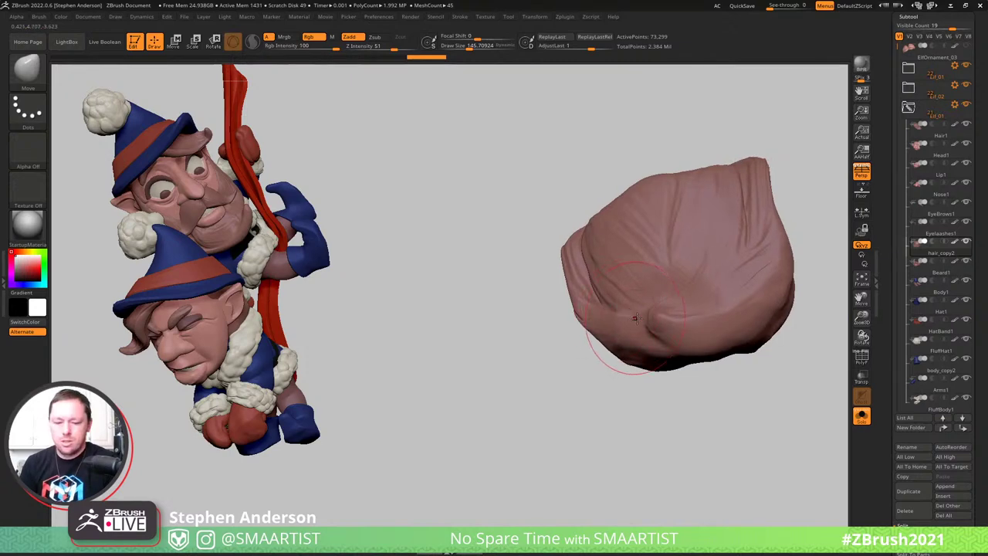
pyautogui.press('b')
pyautogui.press('c')
pyautogui.press('b')
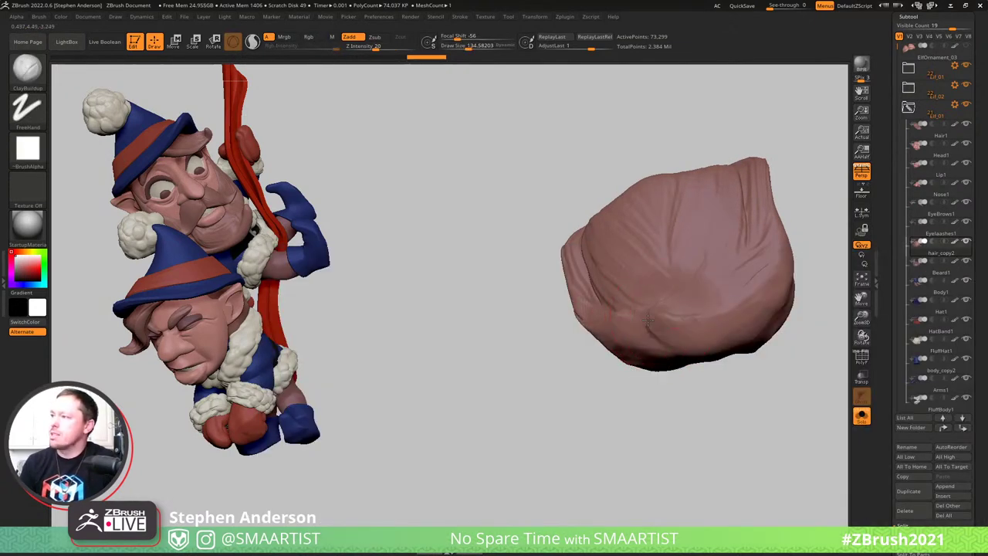
pyautogui.moveTo(706, 320)
pyautogui.mouseDown()
pyautogui.moveTo(765, 249)
pyautogui.moveTo(730, 280)
pyautogui.mouseUp()
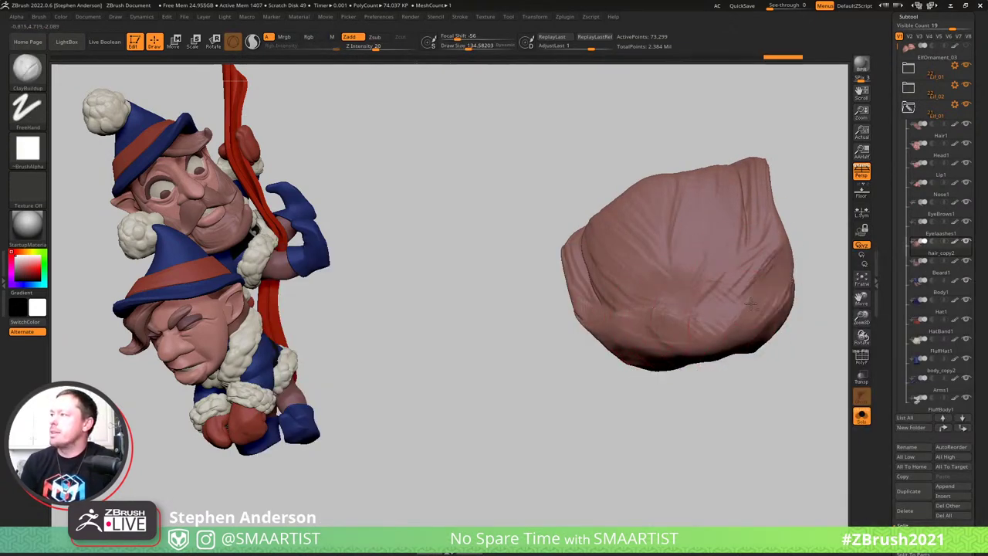
pyautogui.moveTo(773, 278); pyautogui.dragTo(672, 282, button='right')
pyautogui.moveTo(787, 244); pyautogui.dragTo(749, 276)
pyautogui.moveTo(789, 220); pyautogui.dragTo(765, 340)
pyautogui.moveTo(791, 286)
pyautogui.mouseDown()
pyautogui.moveTo(714, 343)
pyautogui.moveTo(702, 342)
pyautogui.mouseUp()
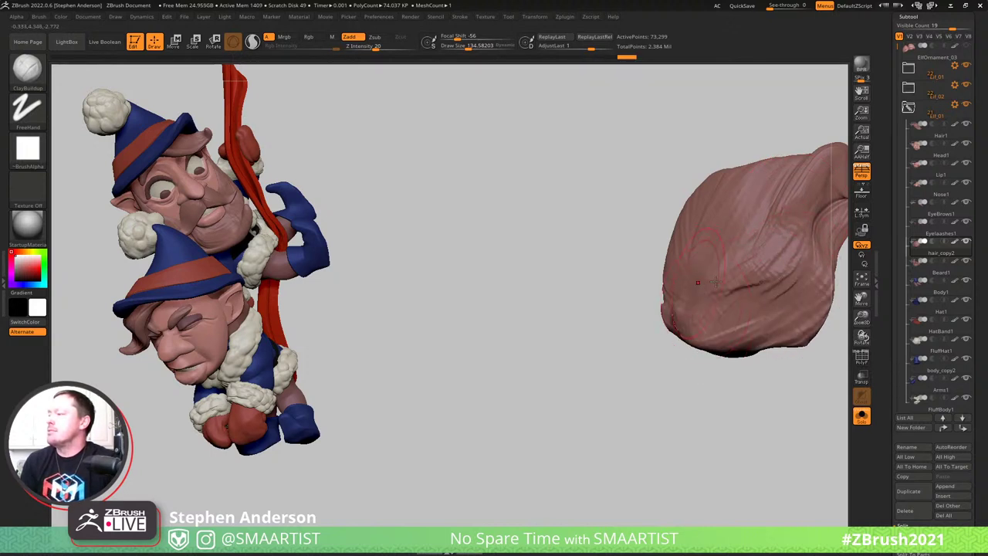
pyautogui.moveTo(679, 297)
pyautogui.mouseDown(button='right')
pyautogui.moveTo(746, 280)
pyautogui.moveTo(707, 285)
pyautogui.mouseUp(button='right')
pyautogui.moveTo(765, 240); pyautogui.dragTo(716, 305)
pyautogui.moveTo(779, 246); pyautogui.dragTo(737, 299)
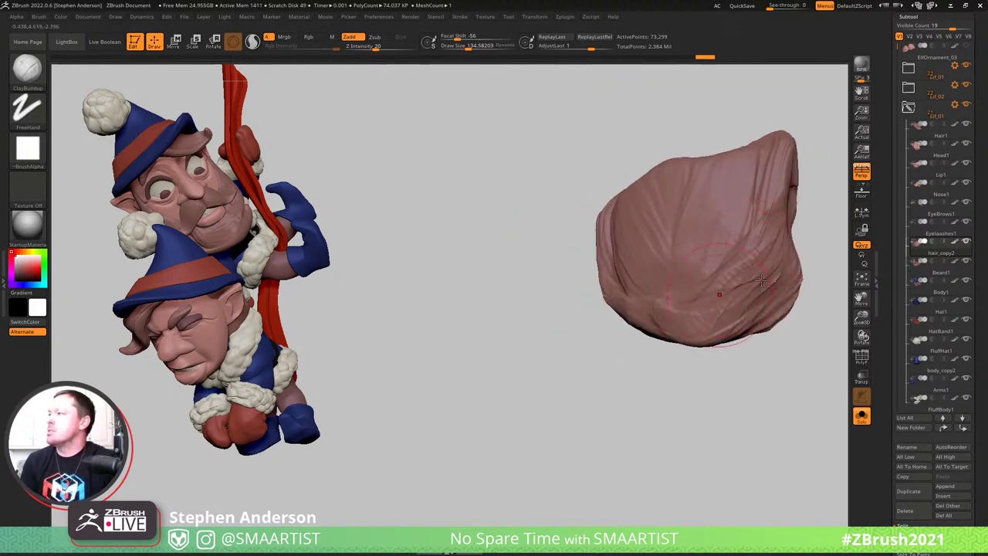
pyautogui.moveTo(787, 266); pyautogui.dragTo(736, 304)
pyautogui.moveTo(645, 305)
pyautogui.mouseDown(button='right')
pyautogui.moveTo(706, 324)
pyautogui.moveTo(661, 320)
pyautogui.mouseUp(button='right')
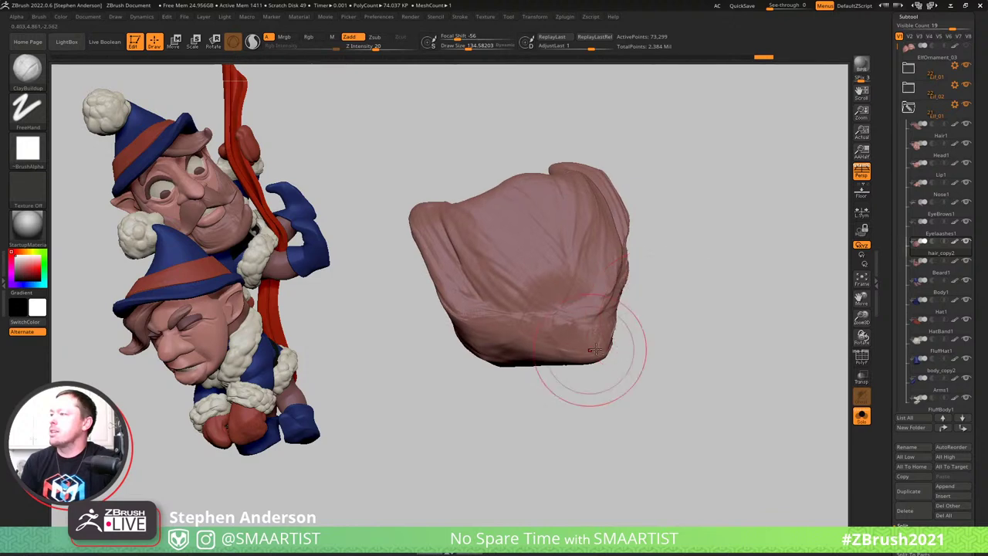
pyautogui.press('ctrl')
pyautogui.hotkey('ctrl', 's')
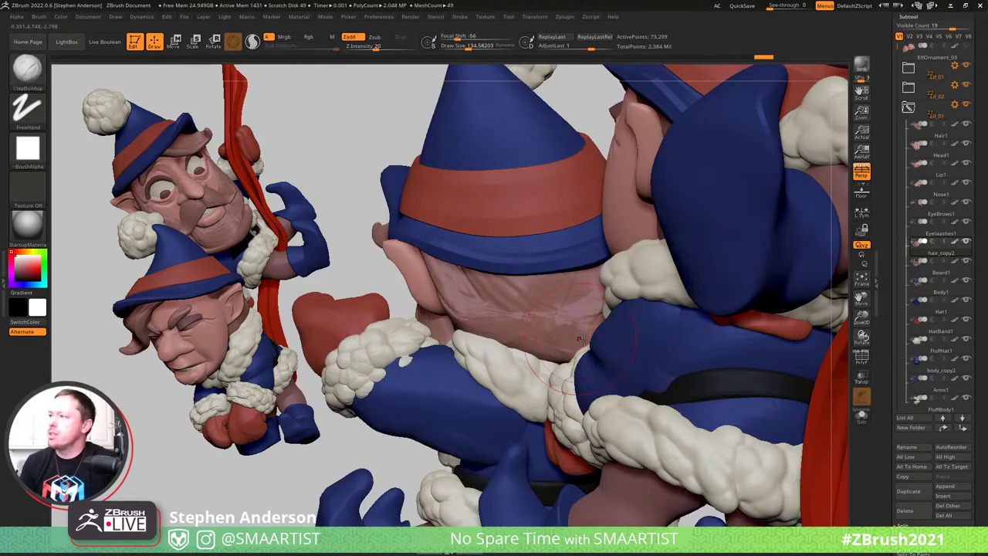
# Isolate the duplicate elf's hair_copy2 subtool and build up more strands along its lower back and side with ClayBuildup
pyautogui.moveTo(557, 357); pyautogui.dragTo(588, 339, button='right')
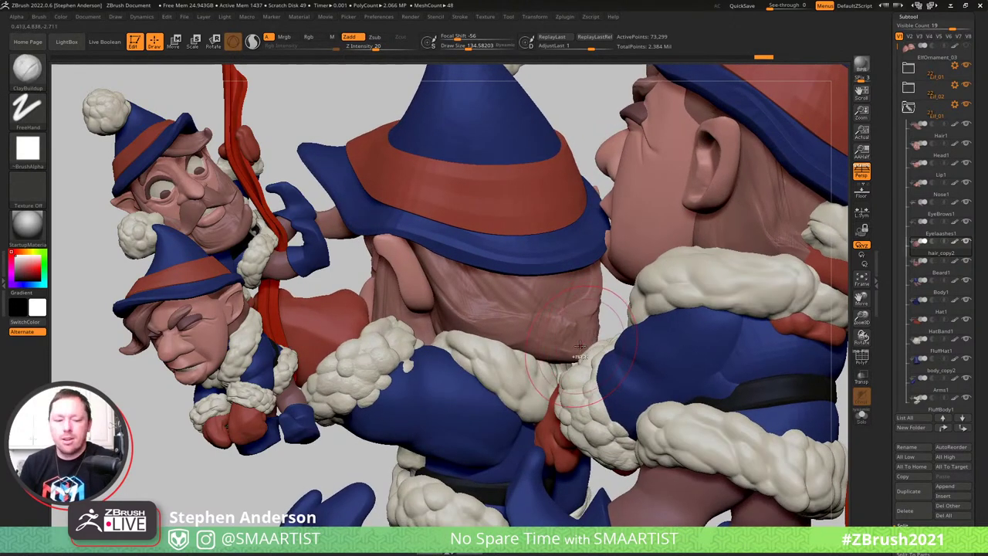
pyautogui.hotkey('ctrl', 'shift', 's')
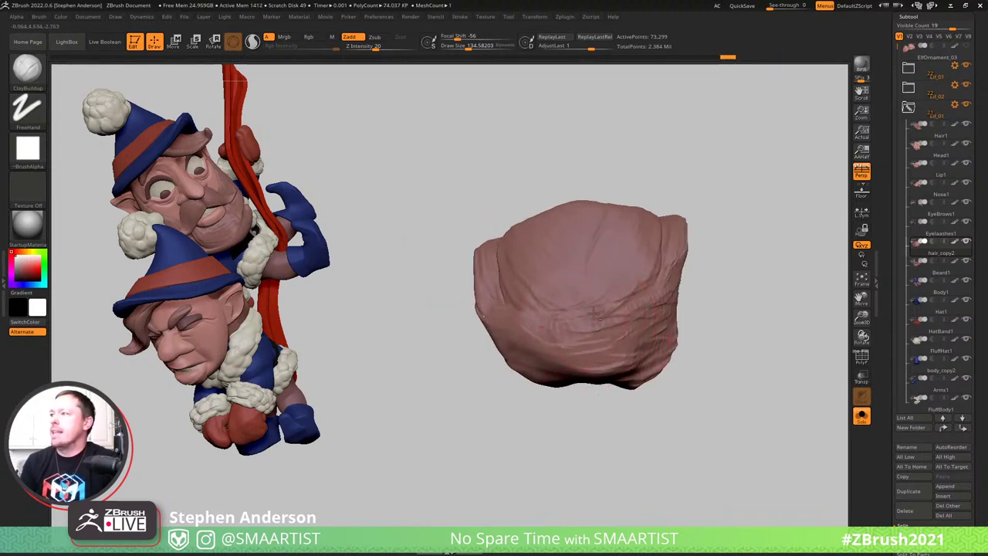
pyautogui.moveTo(550, 337); pyautogui.dragTo(560, 347, button='right')
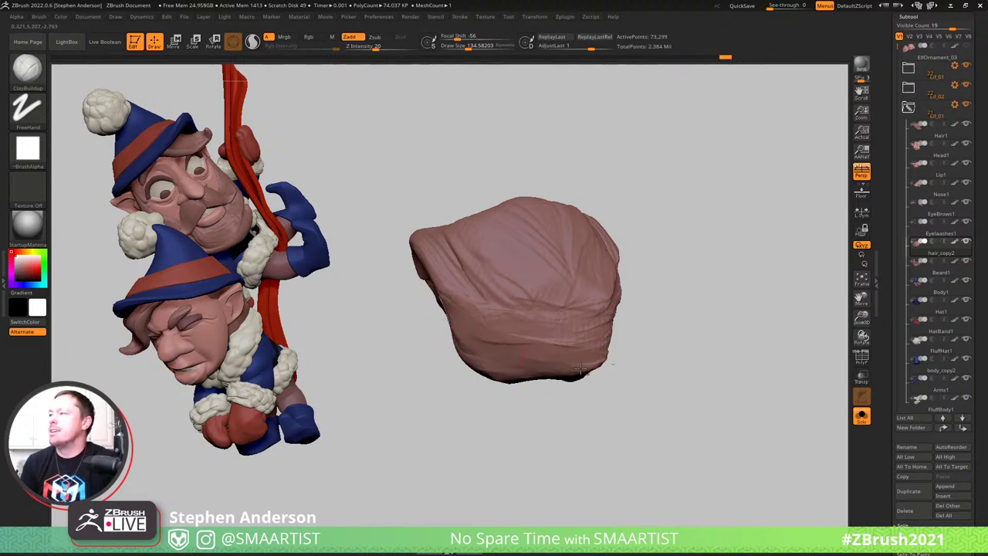
pyautogui.moveTo(651, 331); pyautogui.dragTo(575, 352)
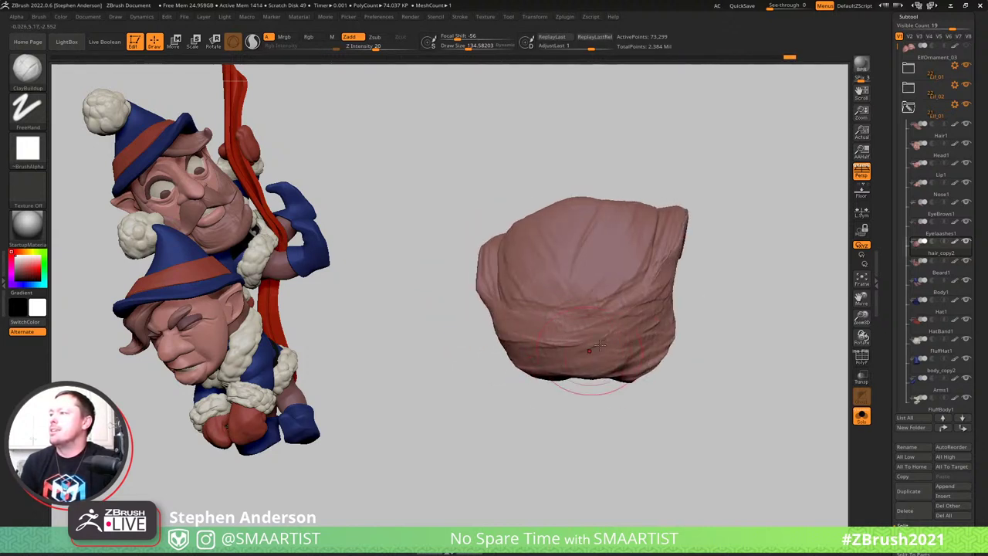
pyautogui.moveTo(551, 328); pyautogui.dragTo(502, 343, button='right')
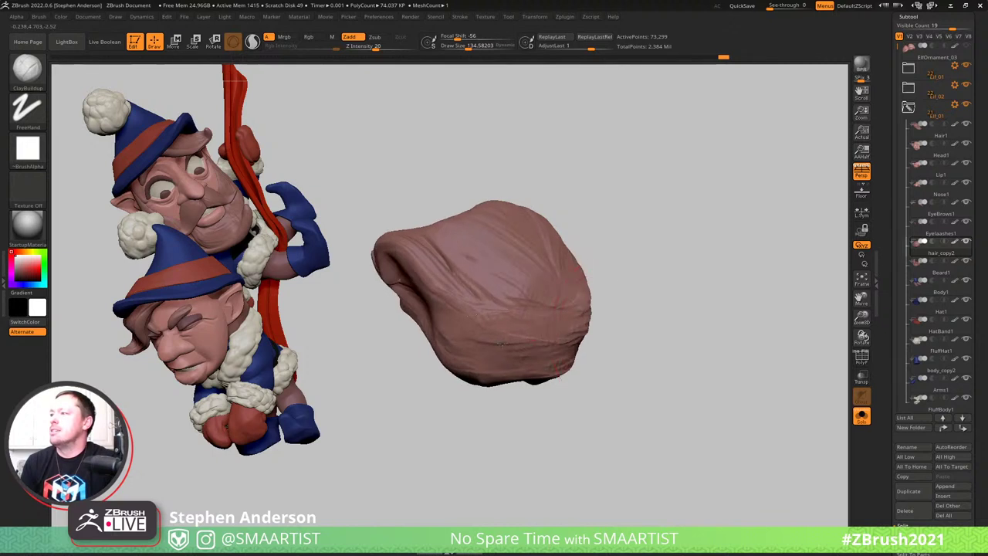
pyautogui.moveTo(569, 313)
pyautogui.mouseDown(button='right')
pyautogui.moveTo(674, 311)
pyautogui.moveTo(677, 322)
pyautogui.moveTo(616, 276)
pyautogui.moveTo(604, 245)
pyautogui.mouseUp(button='right')
pyautogui.hotkey('ctrl', 's')
pyautogui.moveTo(670, 316); pyautogui.dragTo(625, 322, button='right')
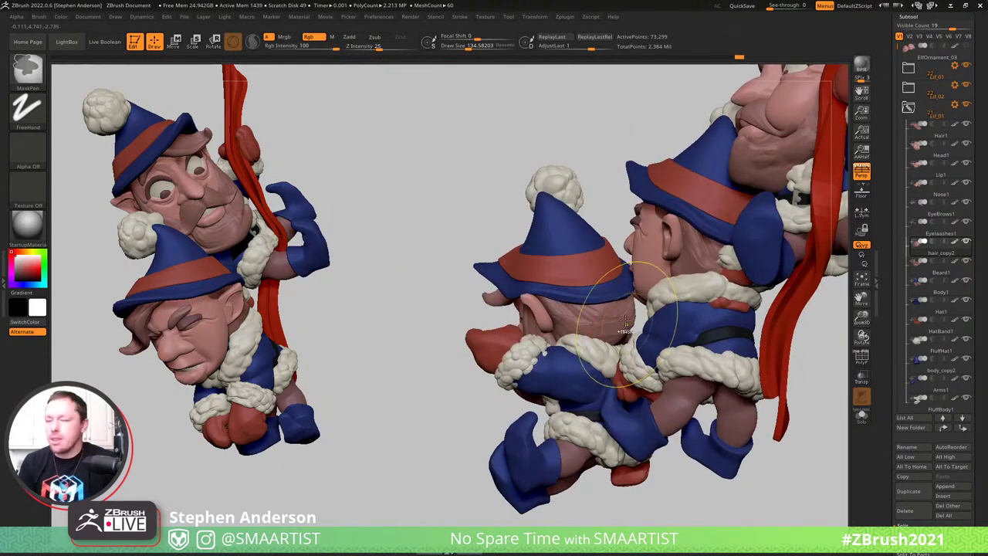
pyautogui.hotkey('ctrl', 'shift', 's')
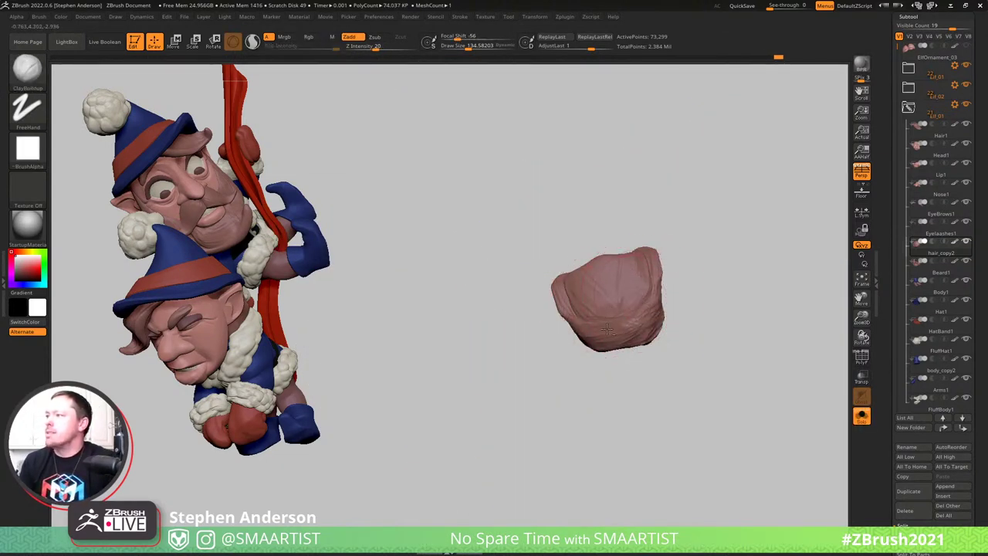
pyautogui.moveTo(633, 323); pyautogui.dragTo(570, 315)
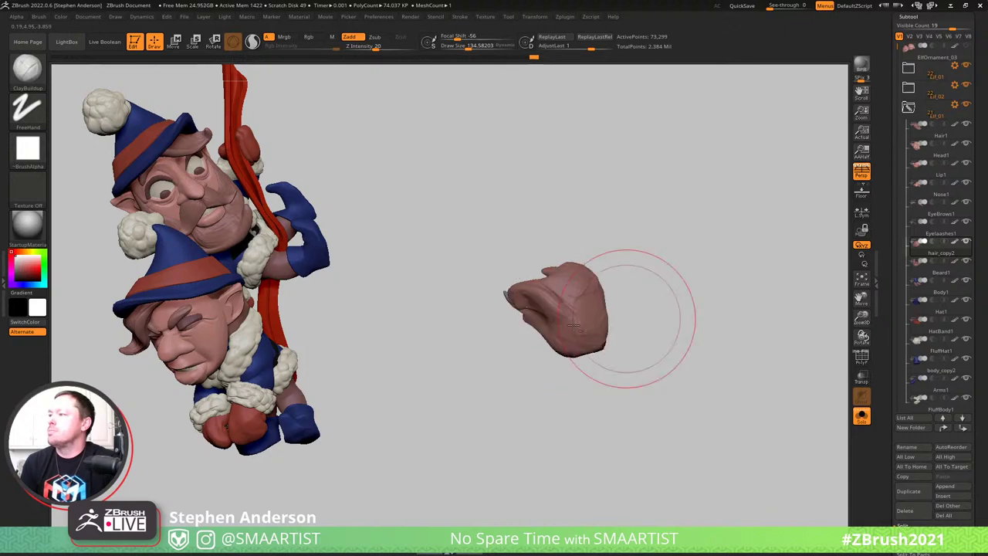
pyautogui.hotkey('ctrl', 'shift', 's')
# Select the duplicate elf's Head1 subtool, show its polyframe and ready the Move brush at a draw size of about 77
pyautogui.moveTo(620, 331)
pyautogui.keyDown('ctrl'); pyautogui.mouseDown(button='right')
pyautogui.moveTo(622, 319)
pyautogui.moveTo(626, 343)
pyautogui.moveTo(653, 330)
pyautogui.moveTo(677, 312)
pyautogui.moveTo(657, 306)
pyautogui.moveTo(673, 303)
pyautogui.moveTo(635, 254)
pyautogui.moveTo(603, 292)
pyautogui.moveTo(622, 274)
pyautogui.moveTo(612, 283)
pyautogui.moveTo(599, 240)
pyautogui.moveTo(572, 252)
pyautogui.mouseUp(button='right'); pyautogui.keyUp('ctrl')
pyautogui.keyDown('alt'); pyautogui.click(570, 248); pyautogui.keyUp('alt')
pyautogui.hotkey('shift', 'f')
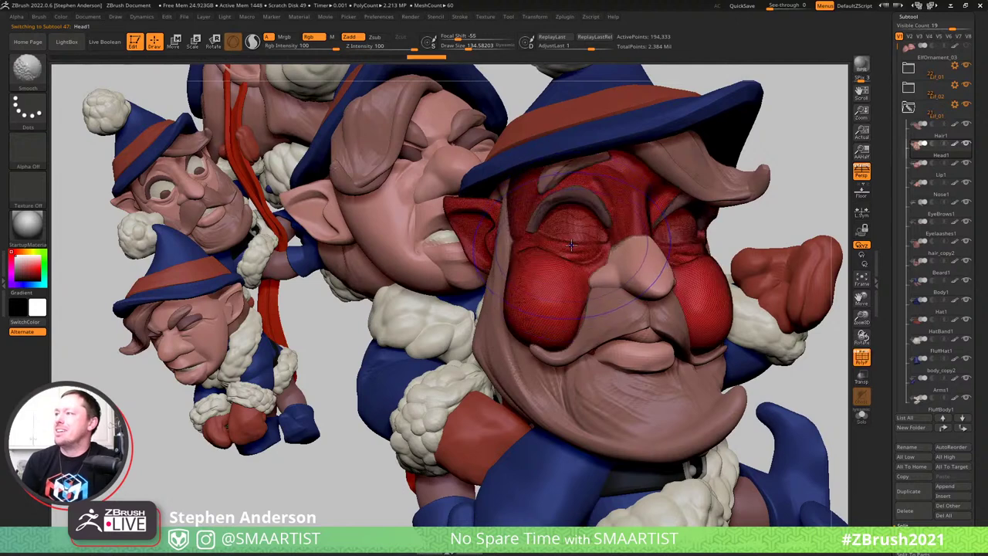
pyautogui.press('b')
pyautogui.press('m')
pyautogui.press('v')
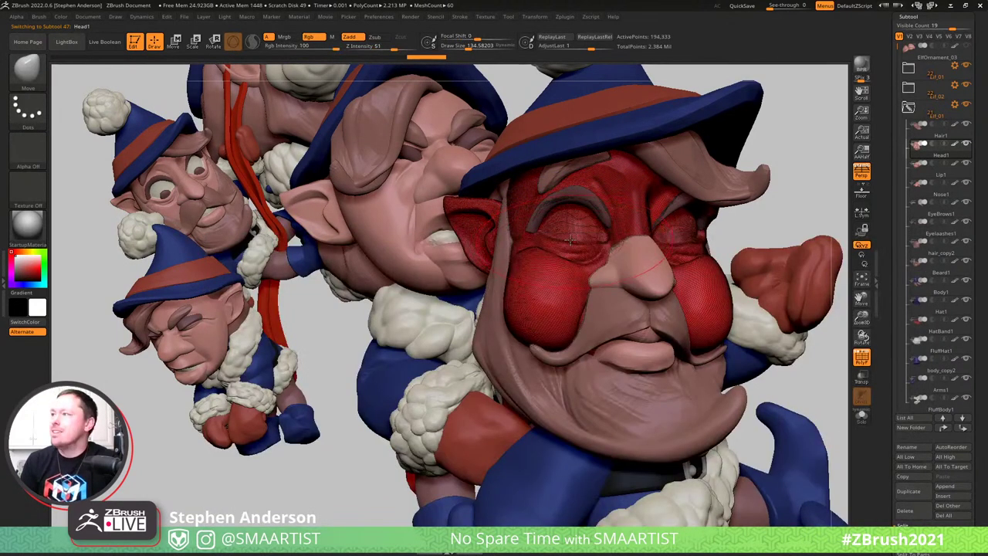
pyautogui.press('s')
pyautogui.moveTo(572, 242)
pyautogui.mouseDown()
pyautogui.moveTo(575, 233)
pyautogui.moveTo(554, 228)
pyautogui.mouseUp()
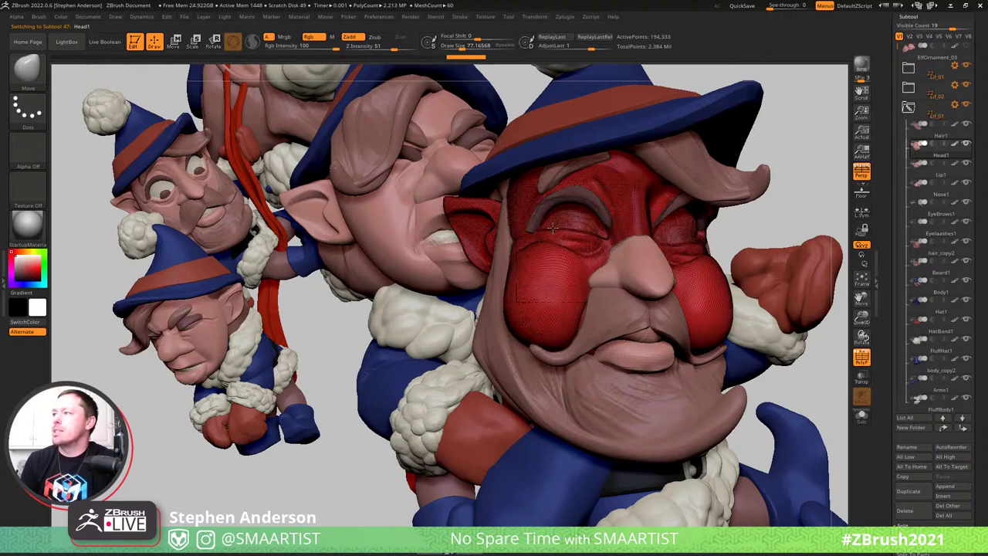
# Open both of Head1's eyes by moving the upper eyelids, refining at a draw size of about 39 with the polyframe hidden
pyautogui.moveTo(589, 234); pyautogui.dragTo(716, 246, button='right')
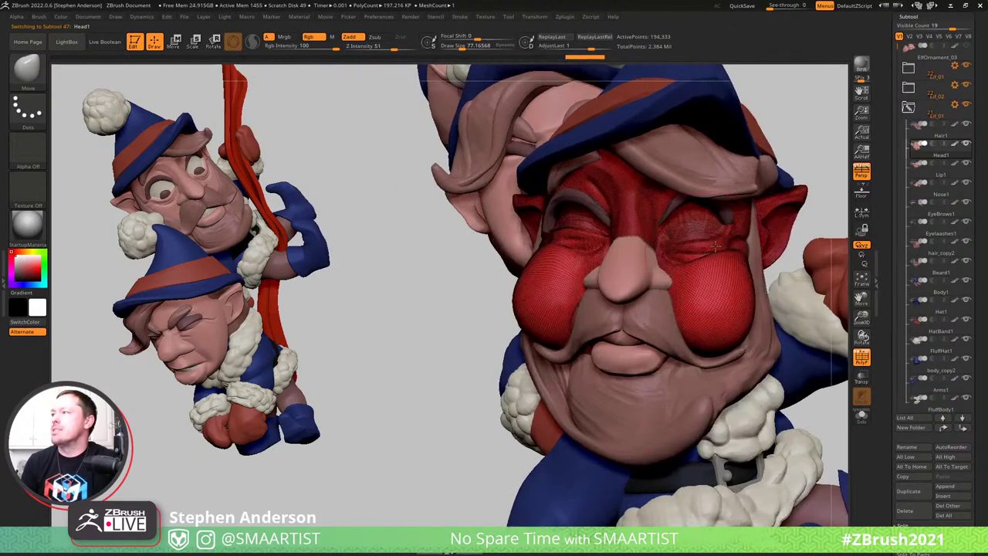
pyautogui.moveTo(687, 243); pyautogui.dragTo(727, 231)
pyautogui.moveTo(689, 239)
pyautogui.mouseDown(button='right')
pyautogui.moveTo(598, 209)
pyautogui.moveTo(530, 205)
pyautogui.mouseUp(button='right')
pyautogui.moveTo(532, 203); pyautogui.dragTo(589, 184)
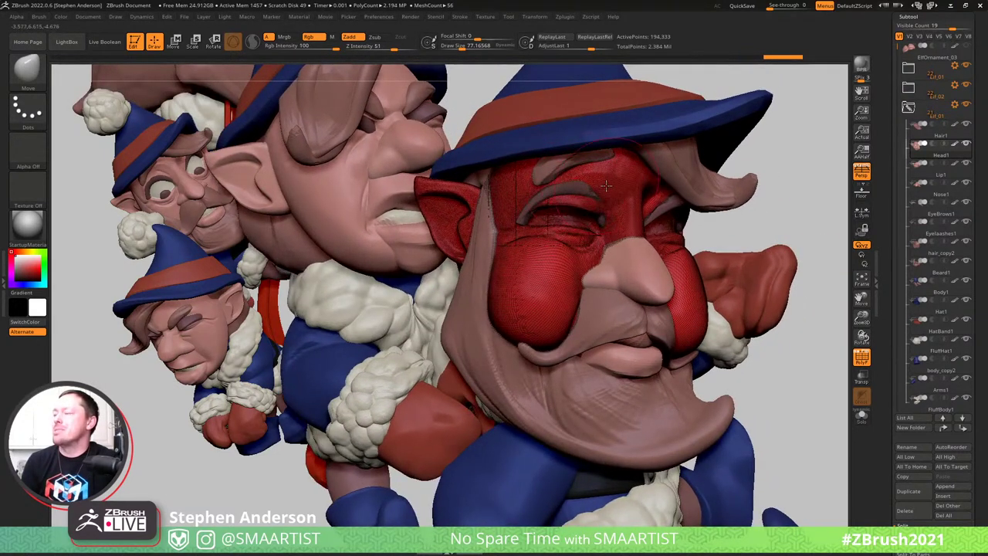
pyautogui.moveTo(554, 214)
pyautogui.mouseDown()
pyautogui.moveTo(541, 207)
pyautogui.moveTo(559, 215)
pyautogui.moveTo(552, 218)
pyautogui.mouseUp()
pyautogui.press('s')
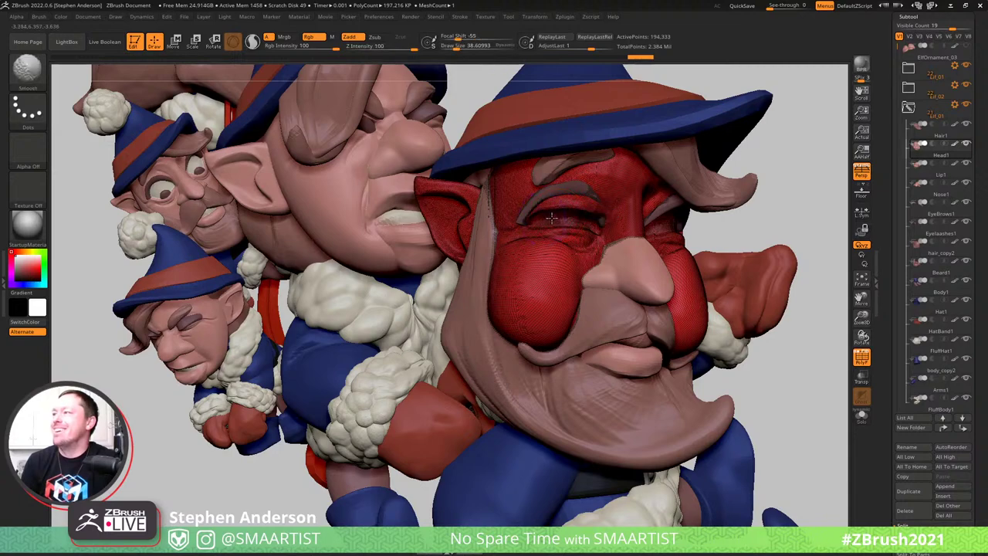
pyautogui.hotkey('shift', 'f')
pyautogui.moveTo(596, 217); pyautogui.dragTo(566, 219, button='right')
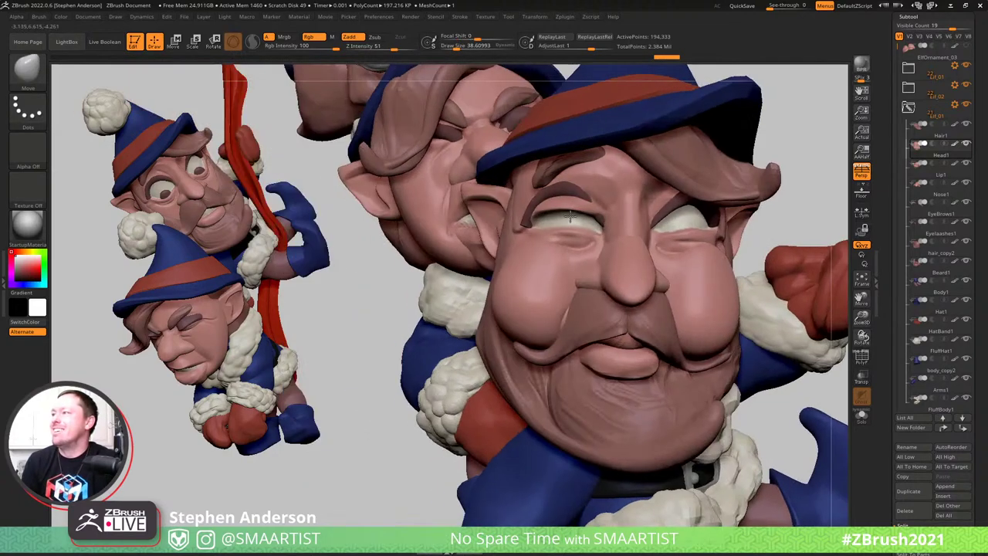
pyautogui.keyDown('shift'); pyautogui.moveTo(561, 217); pyautogui.dragTo(568, 216); pyautogui.keyUp('shift')
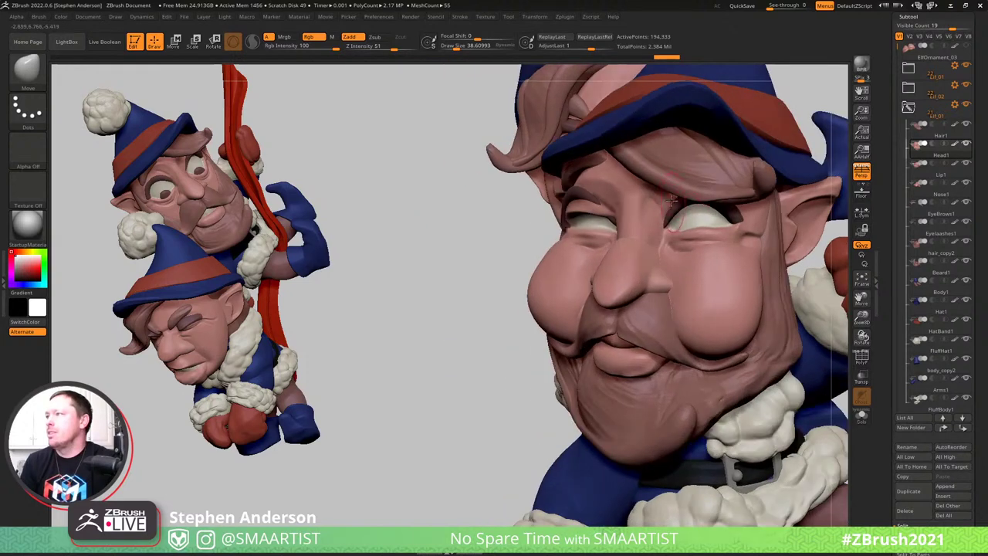
# Isolate Head1 and reshape the upper lid of the elf's left eye with the Move brush, reducing the draw size to about 45
pyautogui.moveTo(686, 198)
pyautogui.mouseDown(button='right')
pyautogui.moveTo(610, 198)
pyautogui.moveTo(714, 199)
pyautogui.mouseUp(button='right')
pyautogui.hotkey('shift', 's')
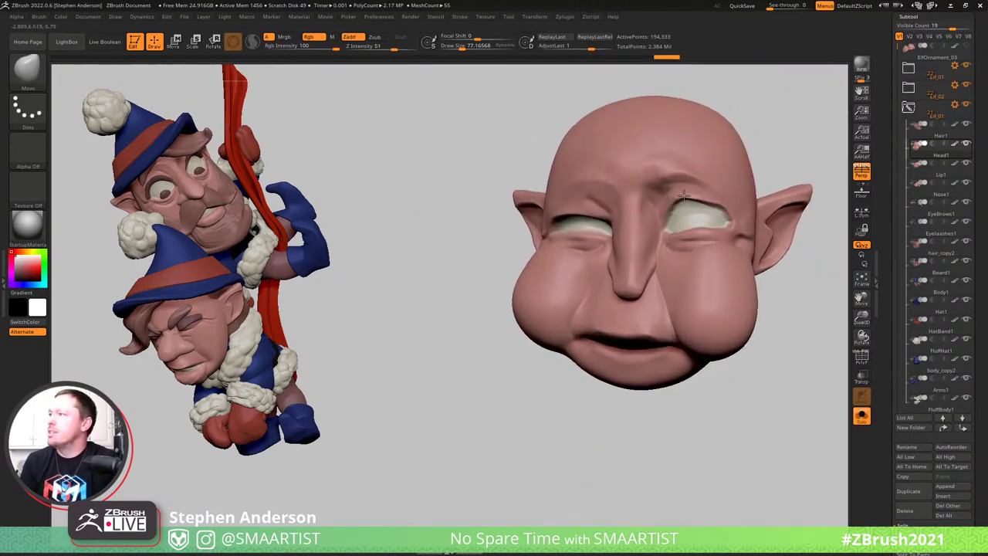
pyautogui.moveTo(688, 205); pyautogui.dragTo(723, 200)
pyautogui.press('s')
pyautogui.moveTo(727, 199); pyautogui.dragTo(711, 200, button='right')
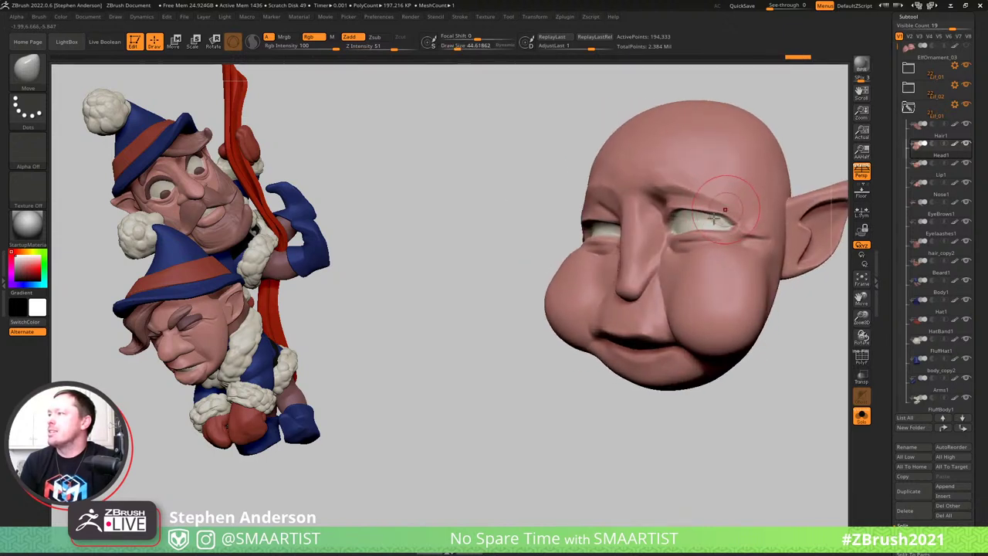
# Set the Move brush's draw size to about 86 for reshaping the mouth
pyautogui.moveTo(683, 305)
pyautogui.mouseDown(button='right')
pyautogui.moveTo(705, 333)
pyautogui.moveTo(719, 334)
pyautogui.mouseUp(button='right')
pyautogui.press('s')
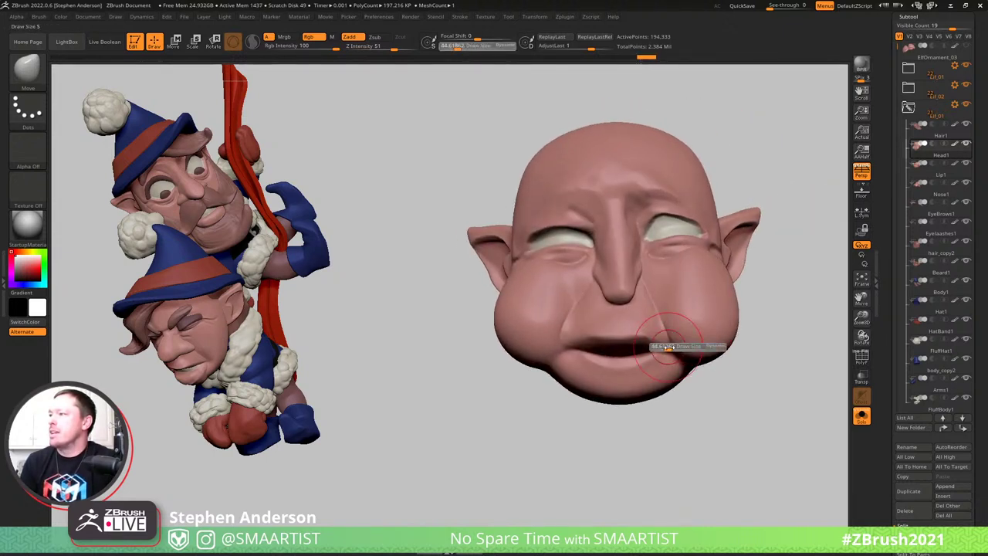
pyautogui.moveTo(668, 346); pyautogui.dragTo(674, 346)
pyautogui.click(24, 80)
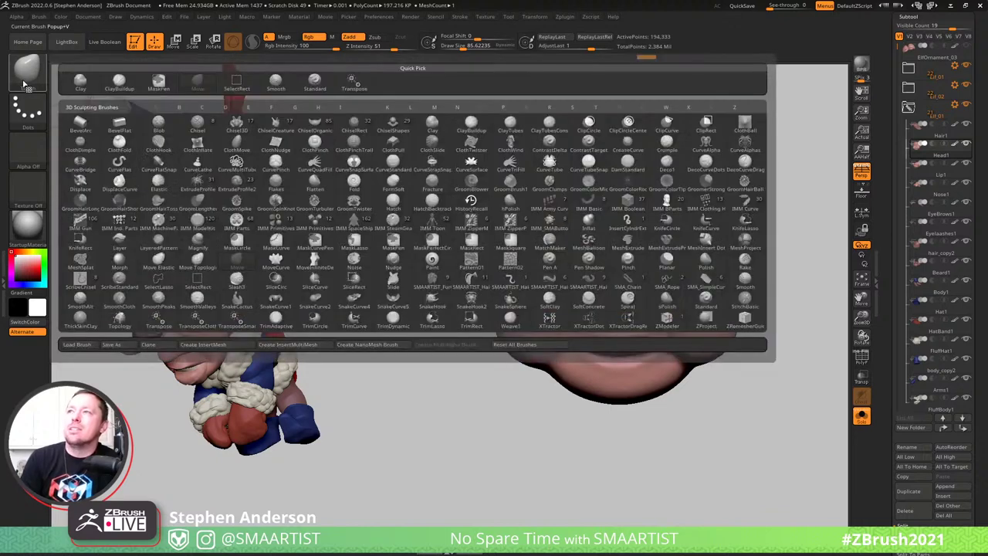
pyautogui.click(76, 86)
pyautogui.click(39, 16)
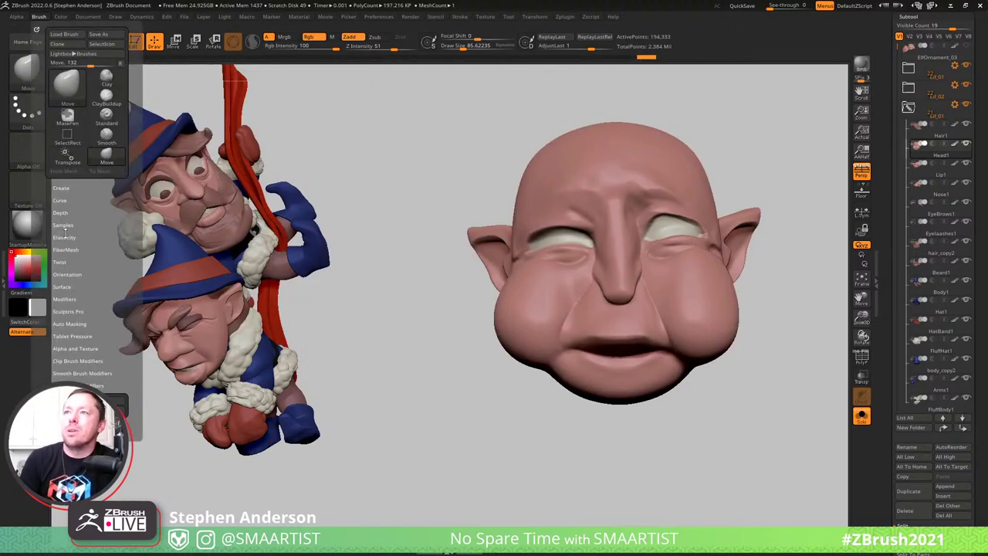
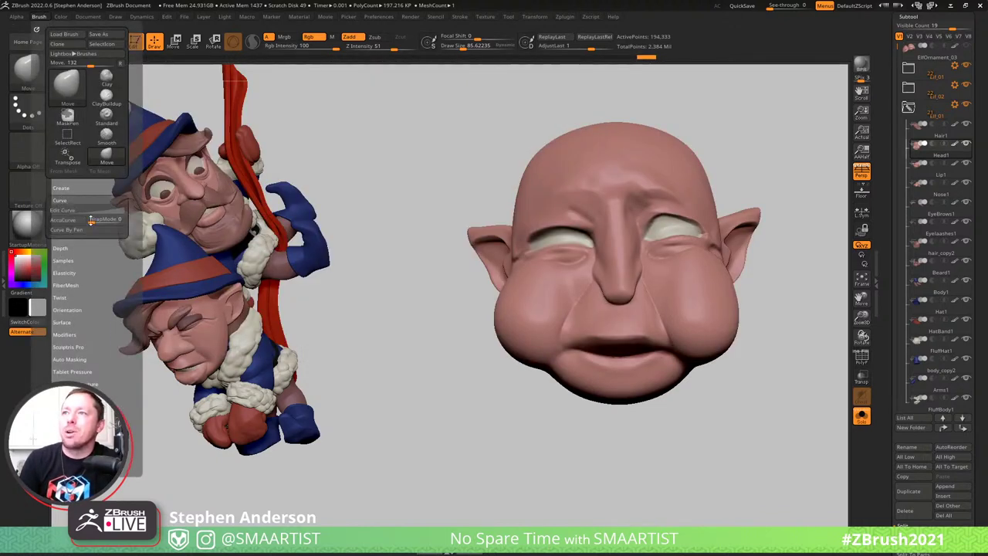
pyautogui.click(39, 17)
pyautogui.click(67, 223)
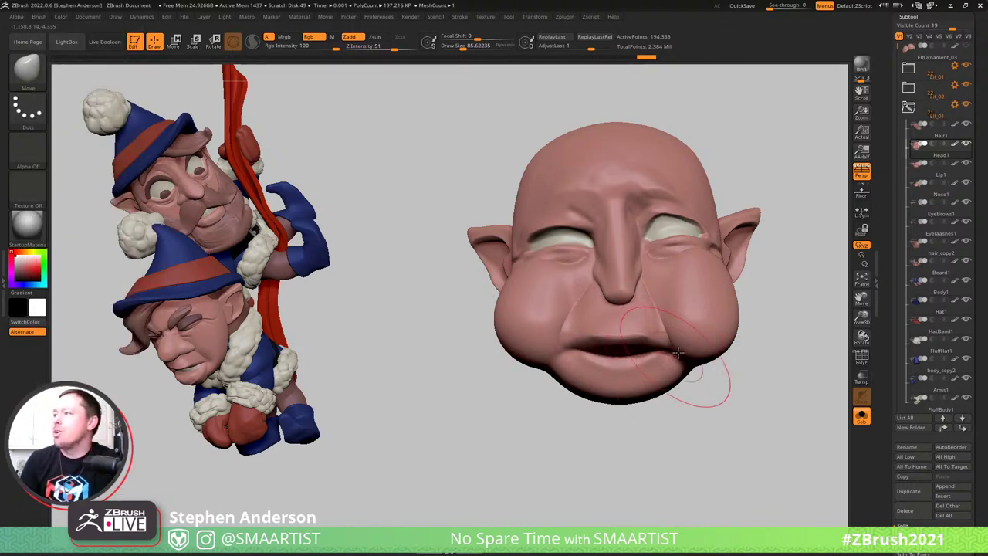
# Pull both mouth corners of Head1 up and outward into a smile with the Move brush
pyautogui.moveTo(674, 339); pyautogui.dragTo(722, 286)
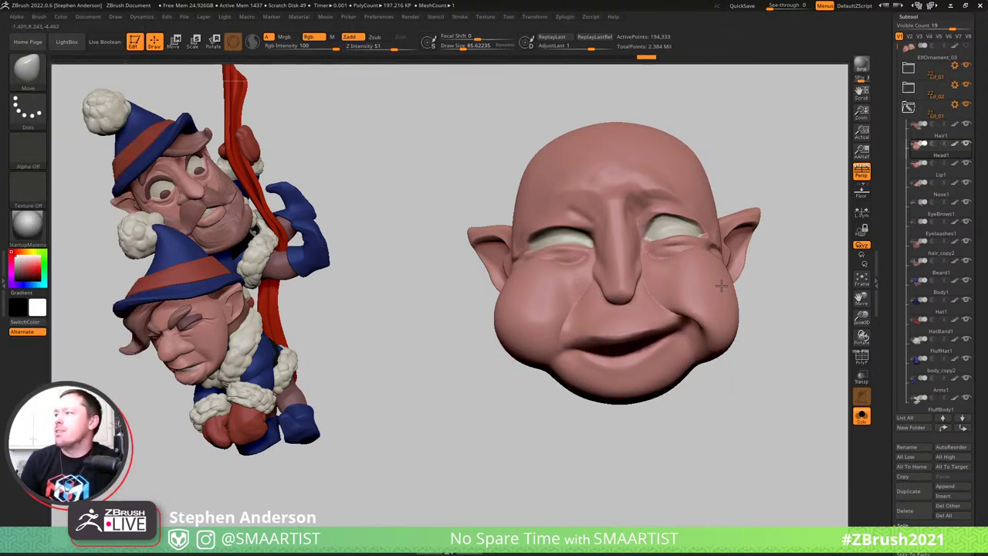
pyautogui.moveTo(548, 345); pyautogui.dragTo(563, 346, button='right')
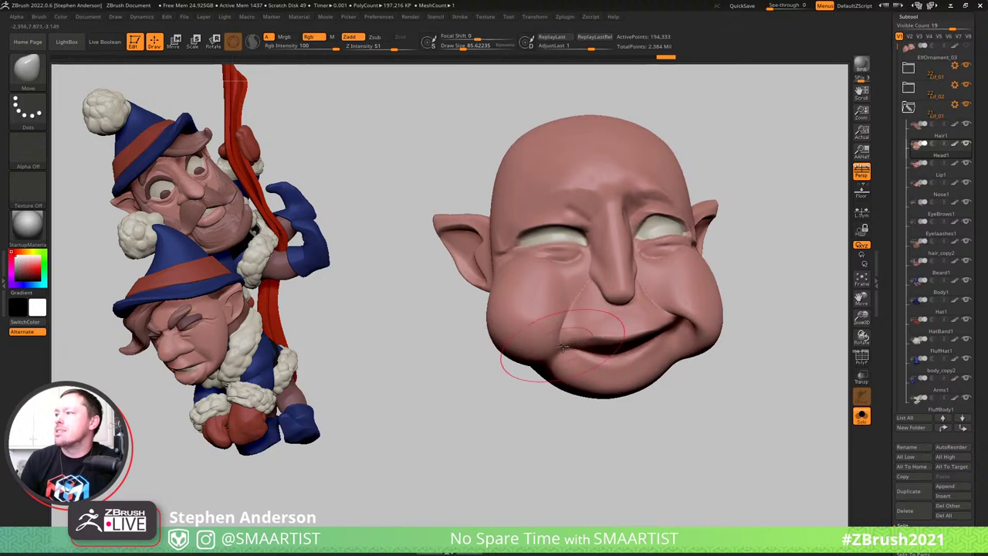
pyautogui.moveTo(541, 347); pyautogui.dragTo(517, 292)
pyautogui.moveTo(582, 270)
pyautogui.mouseDown(button='right')
pyautogui.moveTo(616, 331)
pyautogui.moveTo(610, 320)
pyautogui.mouseUp(button='right')
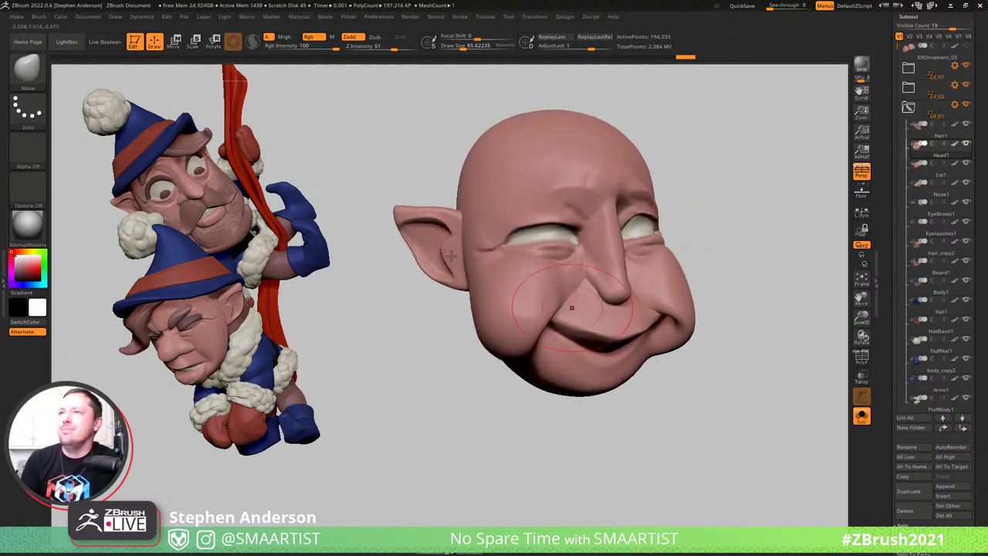
pyautogui.click(37, 17)
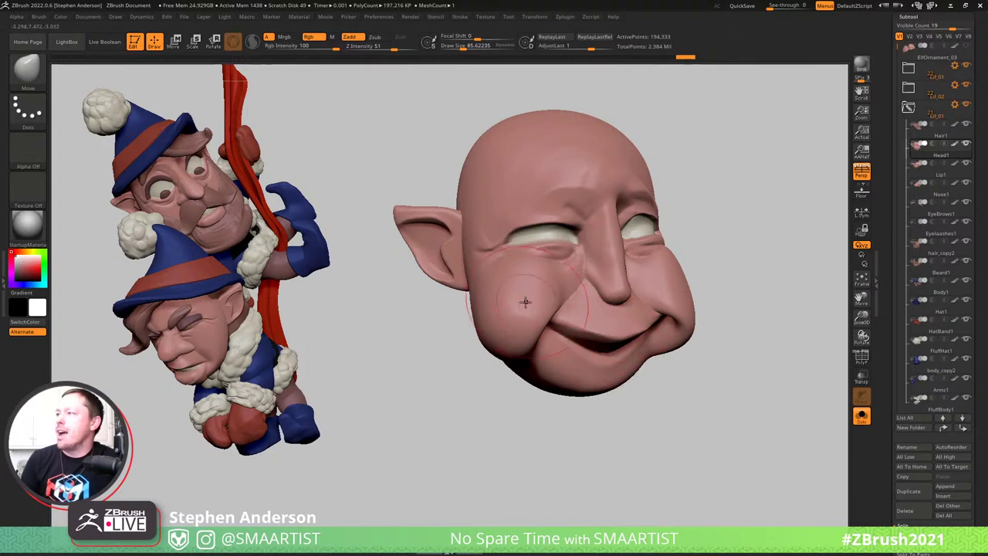
# Lift the cheek and crease beside the smile on Head1 with the Move brush at a draw size of about 129
pyautogui.press('s')
pyautogui.moveTo(525, 302); pyautogui.dragTo(536, 302)
pyautogui.moveTo(533, 302)
pyautogui.mouseDown(button='right')
pyautogui.moveTo(562, 317)
pyautogui.moveTo(540, 367)
pyautogui.mouseUp(button='right')
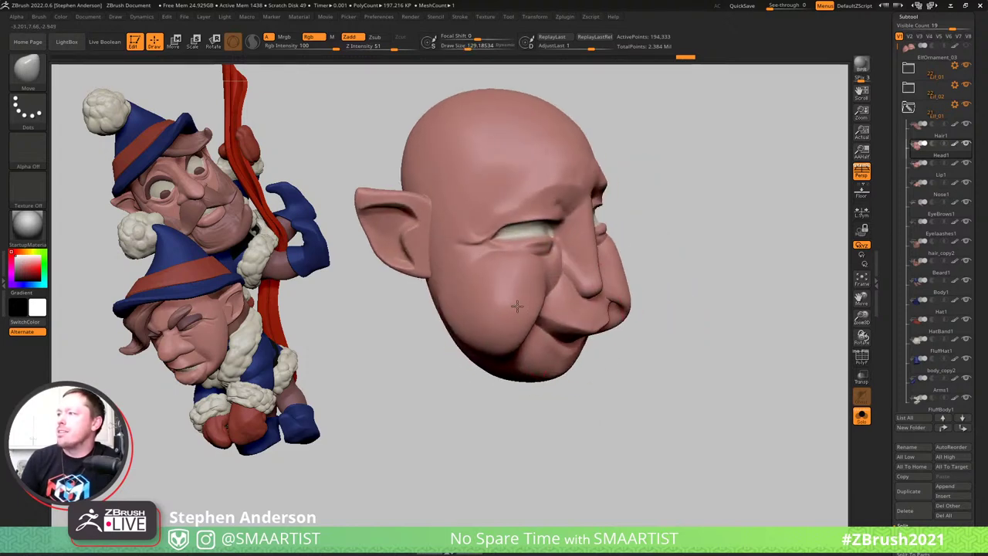
pyautogui.moveTo(519, 306)
pyautogui.mouseDown(button='right')
pyautogui.moveTo(727, 309)
pyautogui.moveTo(668, 304)
pyautogui.mouseUp(button='right')
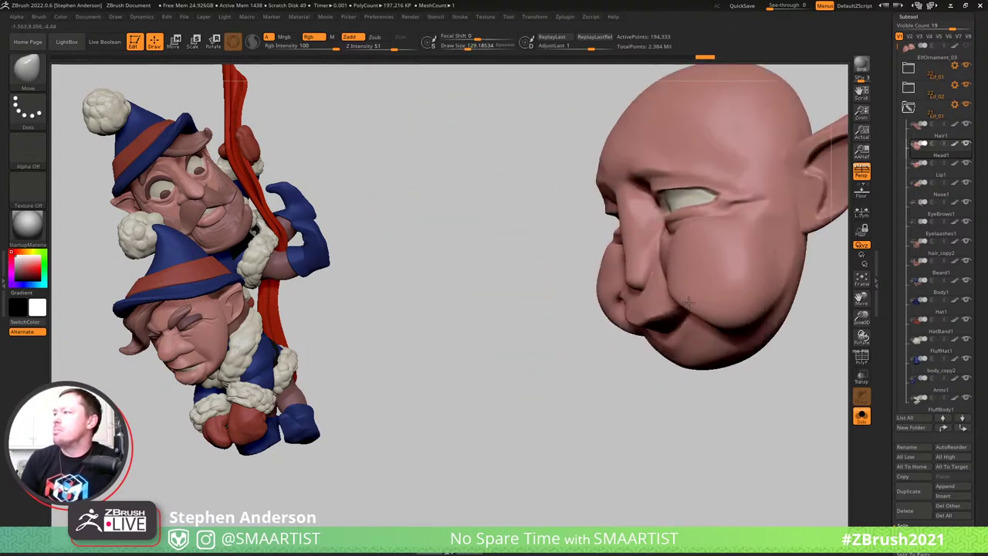
pyautogui.moveTo(693, 301); pyautogui.dragTo(722, 276)
pyautogui.moveTo(739, 312); pyautogui.dragTo(766, 292, button='right')
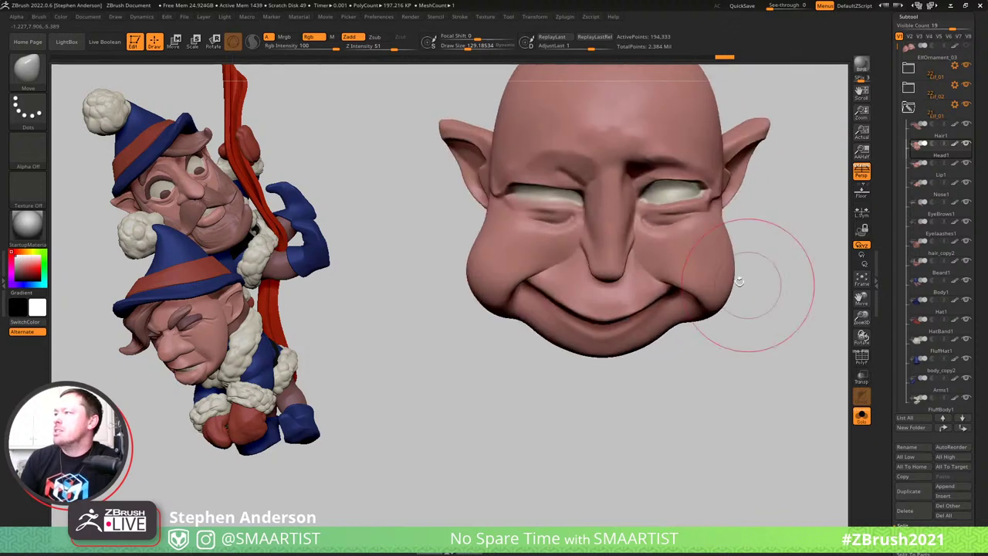
# Push the outer cheeks of Head1 inward with the Move brush at a draw size of about 124
pyautogui.press('s')
pyautogui.moveTo(738, 281); pyautogui.dragTo(728, 280)
pyautogui.press('s')
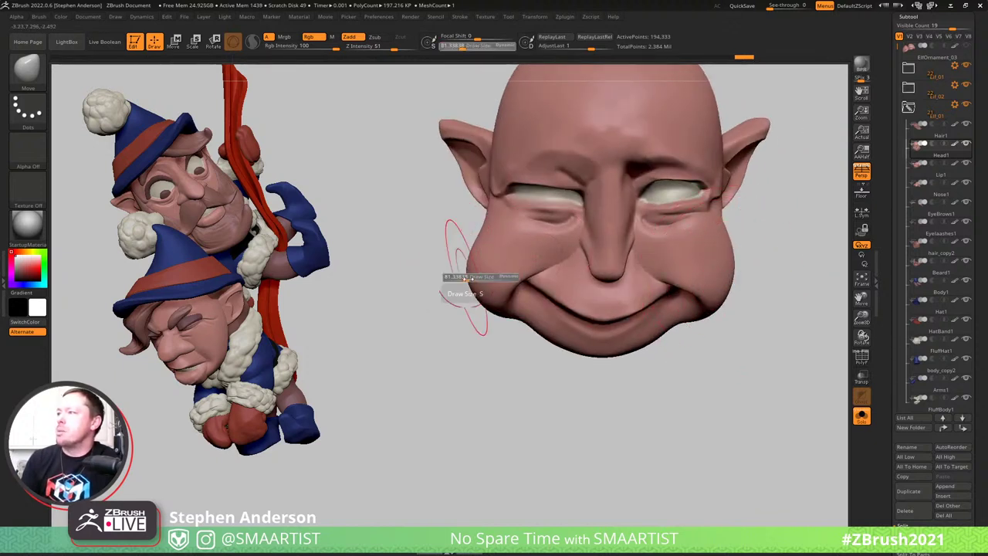
pyautogui.moveTo(463, 279); pyautogui.dragTo(486, 262)
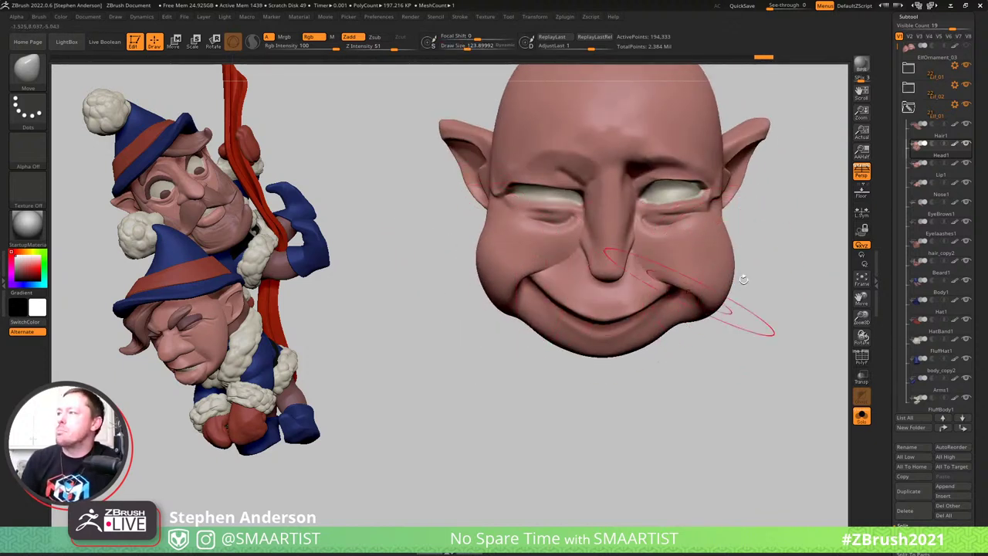
pyautogui.moveTo(750, 312); pyautogui.dragTo(727, 323, button='right')
pyautogui.moveTo(732, 306); pyautogui.dragTo(723, 296)
# Build up the whites of both eyes beneath the upper lids with ClayBuildup at a draw size of about 51
pyautogui.moveTo(743, 259)
pyautogui.mouseDown(button='right')
pyautogui.moveTo(752, 251)
pyautogui.moveTo(671, 251)
pyautogui.mouseUp(button='right')
pyautogui.press('s')
pyautogui.moveTo(668, 252); pyautogui.dragTo(652, 246)
pyautogui.moveTo(668, 243)
pyautogui.mouseDown(button='right')
pyautogui.moveTo(712, 205)
pyautogui.moveTo(567, 275)
pyautogui.moveTo(568, 262)
pyautogui.moveTo(583, 259)
pyautogui.moveTo(586, 302)
pyautogui.moveTo(657, 174)
pyautogui.moveTo(648, 145)
pyautogui.moveTo(459, 188)
pyautogui.moveTo(485, 193)
pyautogui.mouseUp(button='right')
pyautogui.press('b')
pyautogui.press('c')
pyautogui.press('b')
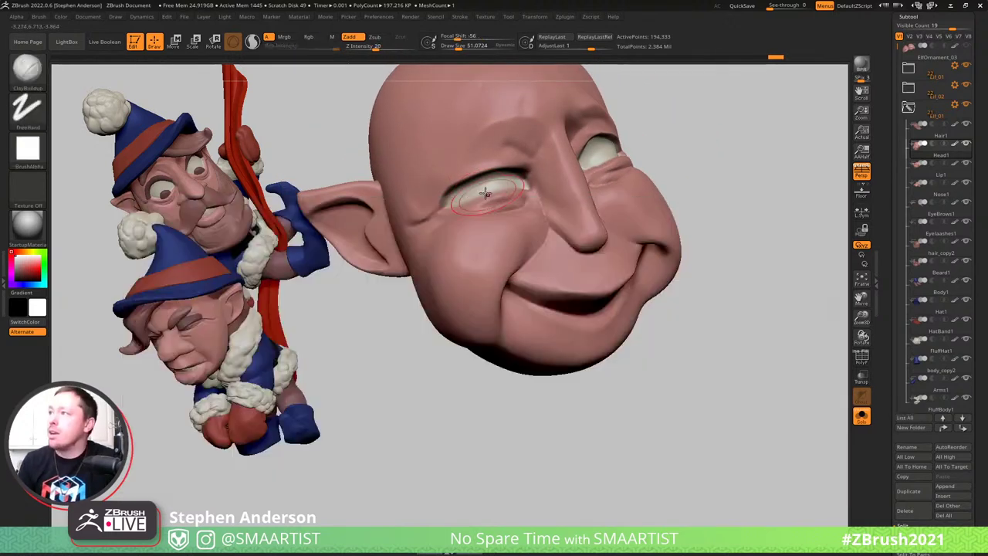
pyautogui.moveTo(498, 182)
pyautogui.mouseDown()
pyautogui.moveTo(456, 193)
pyautogui.moveTo(494, 186)
pyautogui.moveTo(467, 187)
pyautogui.mouseUp()
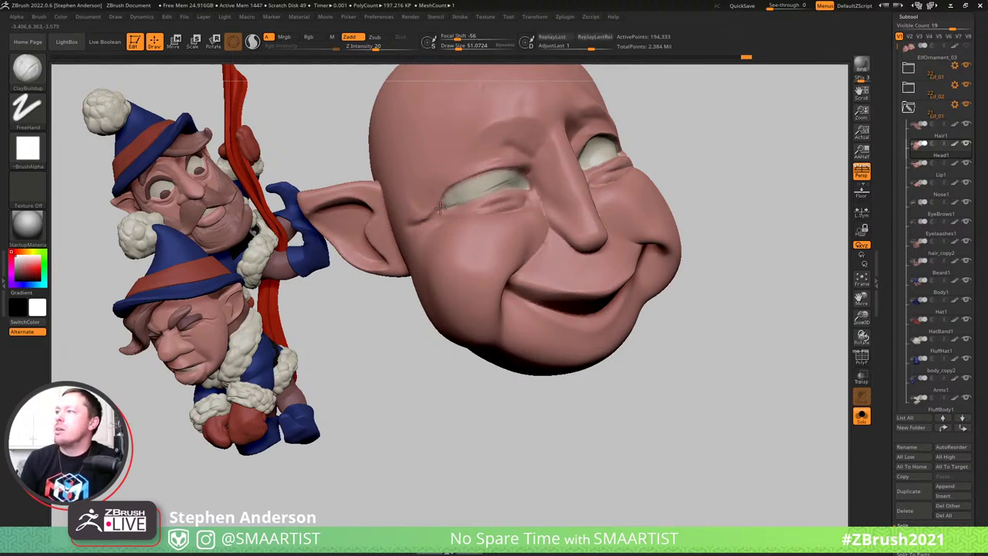
pyautogui.moveTo(583, 166); pyautogui.dragTo(526, 167, button='right')
pyautogui.moveTo(616, 147)
pyautogui.mouseDown()
pyautogui.moveTo(668, 132)
pyautogui.moveTo(611, 141)
pyautogui.mouseUp()
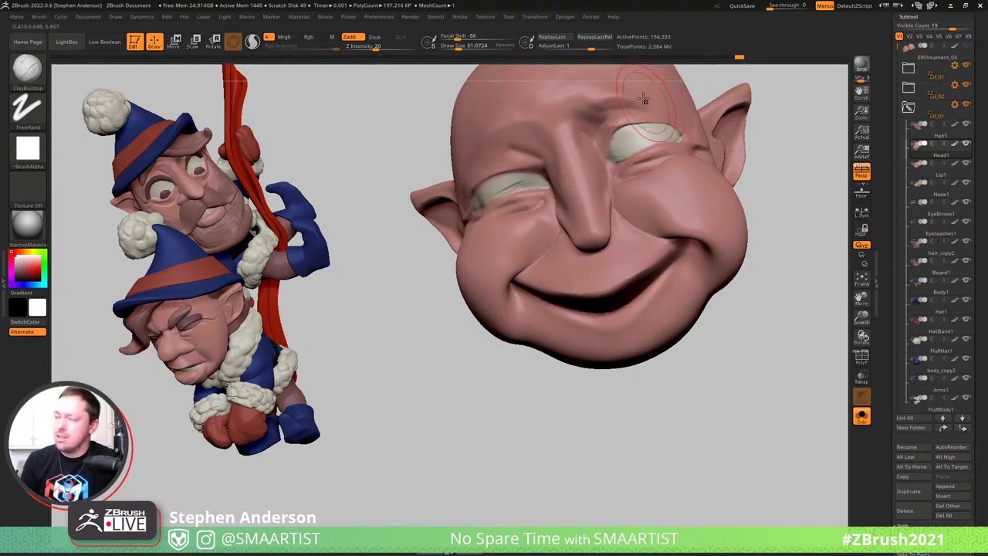
# Fill Head1 with the sampled skin colour and the SkinShade4 material, covering the pale eye areas
pyautogui.press('c')
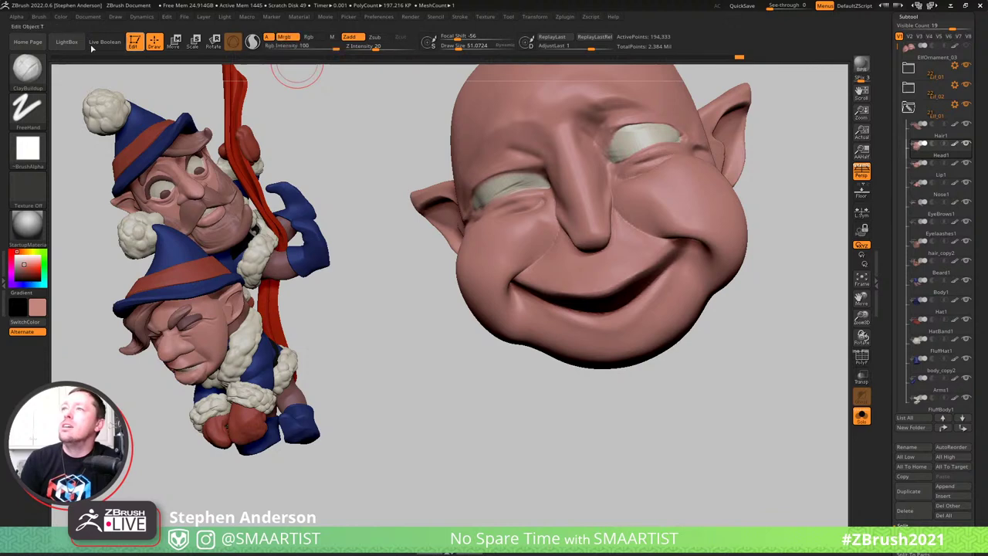
pyautogui.click(61, 17)
pyautogui.click(97, 202)
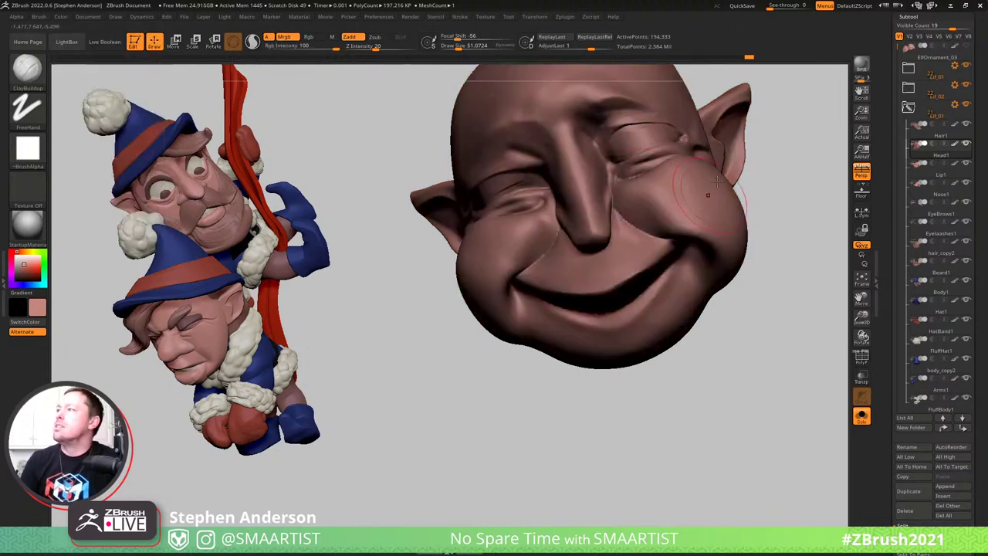
pyautogui.keyDown('alt'); pyautogui.moveTo(756, 199); pyautogui.dragTo(668, 268); pyautogui.keyUp('alt')
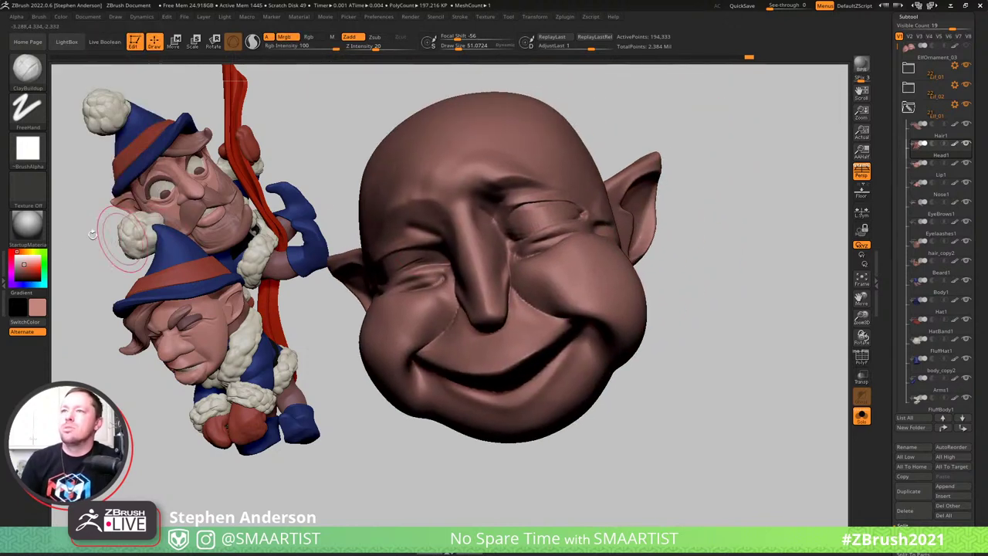
pyautogui.click(34, 230)
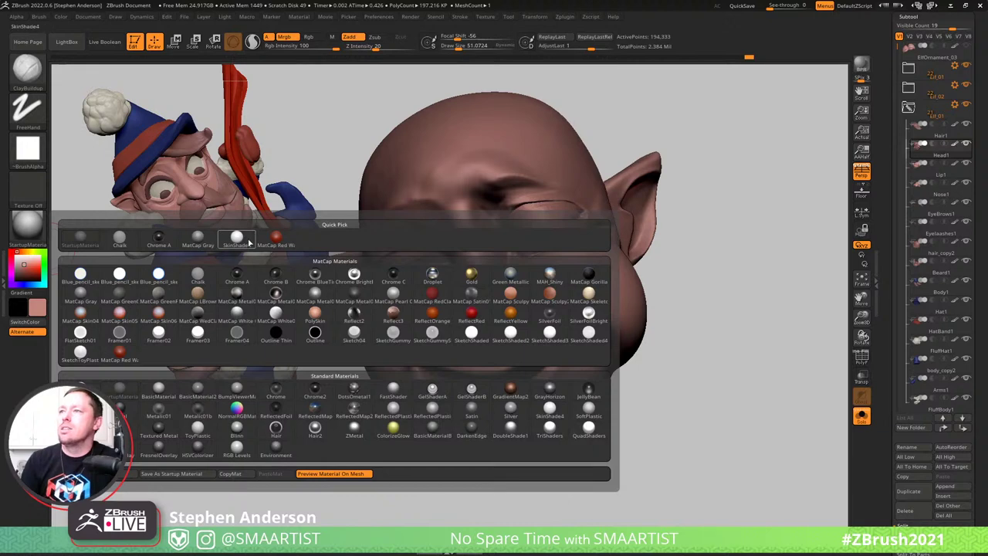
pyautogui.click(234, 233)
pyautogui.click(61, 19)
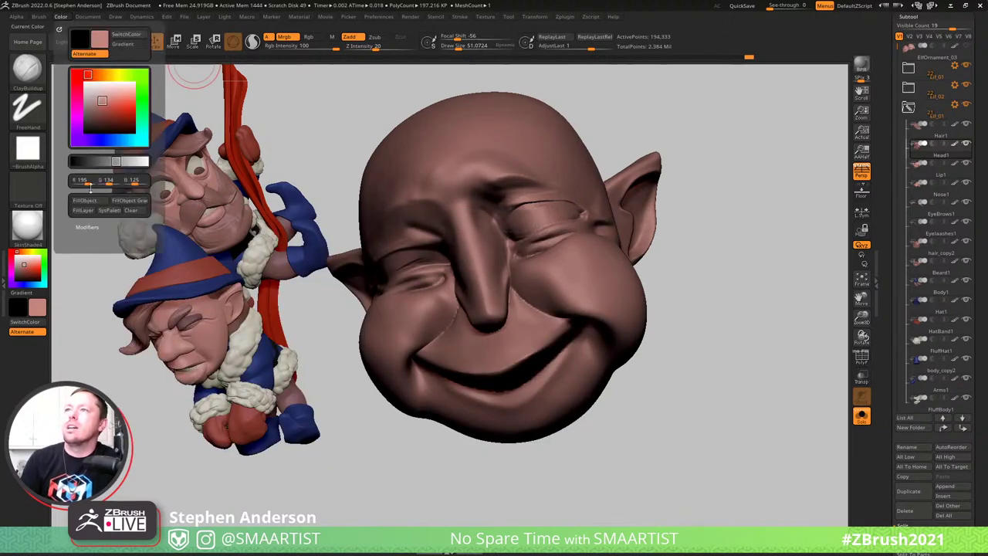
pyautogui.click(90, 203)
# Smooth the closed lid of Head1's left eye and refine its folds with ClayBuildup at a draw size of about 21
pyautogui.moveTo(684, 198); pyautogui.dragTo(765, 202)
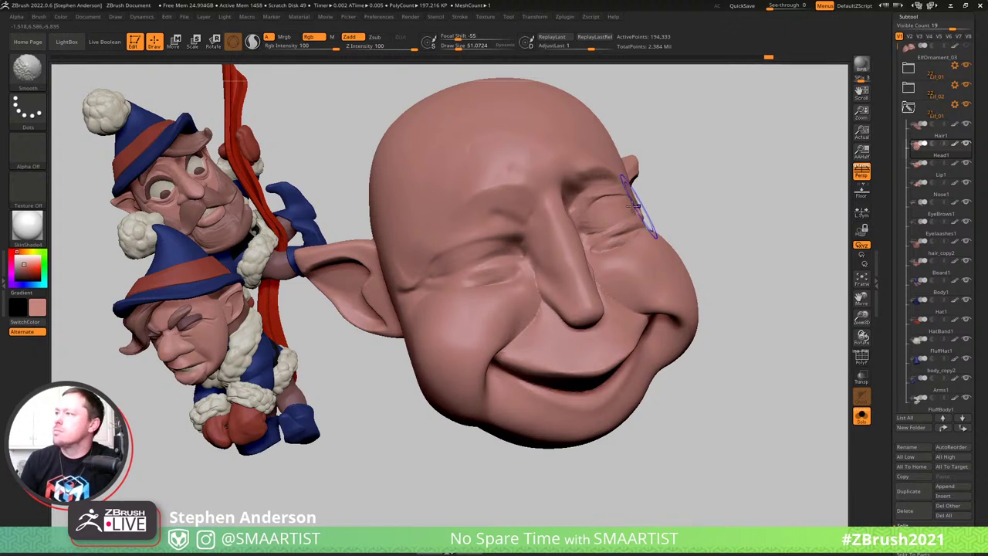
pyautogui.moveTo(683, 205)
pyautogui.mouseDown()
pyautogui.moveTo(609, 215)
pyautogui.moveTo(642, 214)
pyautogui.moveTo(631, 221)
pyautogui.moveTo(651, 210)
pyautogui.mouseUp()
pyautogui.press('s')
pyautogui.press('s')
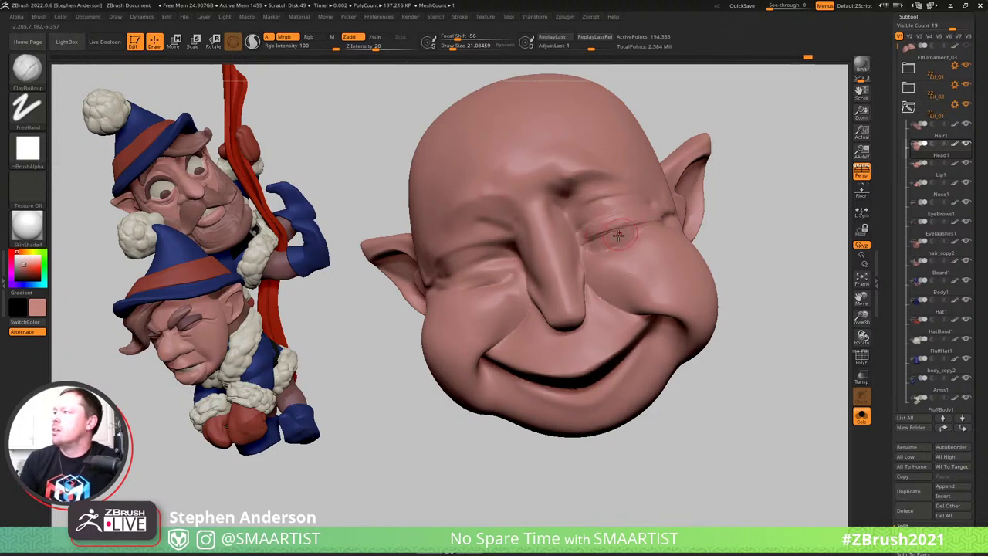
pyautogui.press('shift')
pyautogui.keyDown('shift'); pyautogui.moveTo(654, 214); pyautogui.dragTo(662, 206); pyautogui.keyUp('shift')
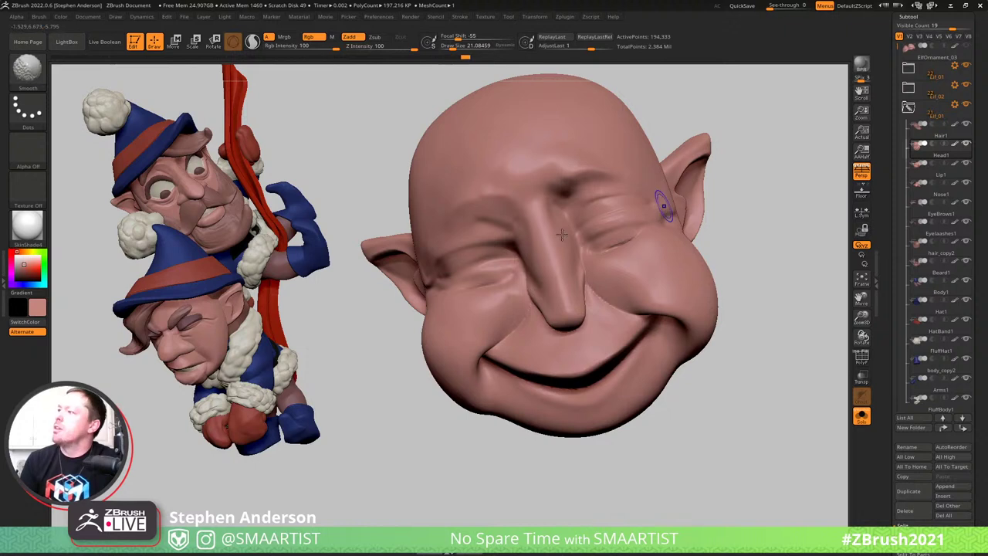
# Build up and smooth the closed lid folds of Head1's right eye with ClayBuildup at a draw size of about 21
pyautogui.moveTo(470, 267); pyautogui.dragTo(506, 265, button='right')
pyautogui.moveTo(483, 266); pyautogui.dragTo(499, 264)
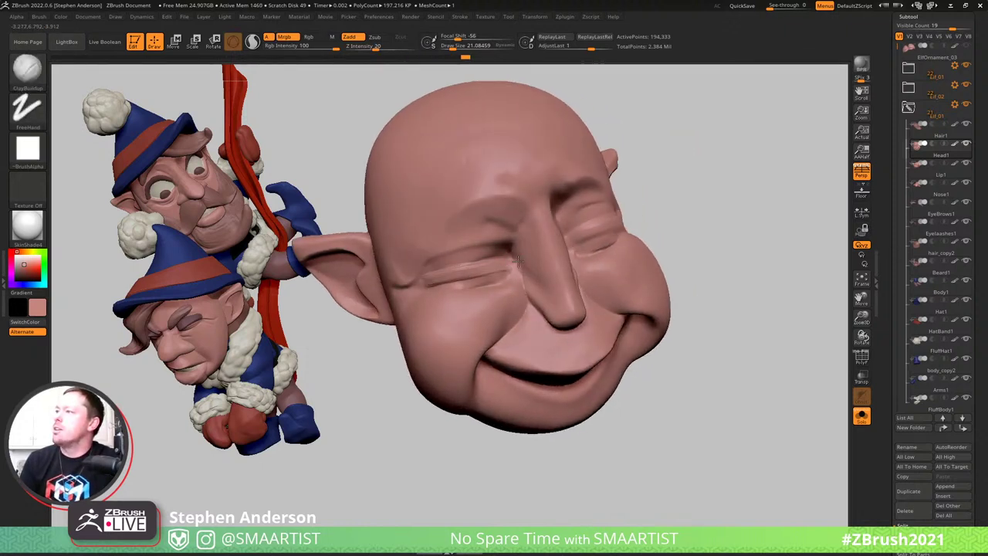
pyautogui.moveTo(457, 283)
pyautogui.mouseDown()
pyautogui.moveTo(465, 286)
pyautogui.moveTo(429, 285)
pyautogui.mouseUp()
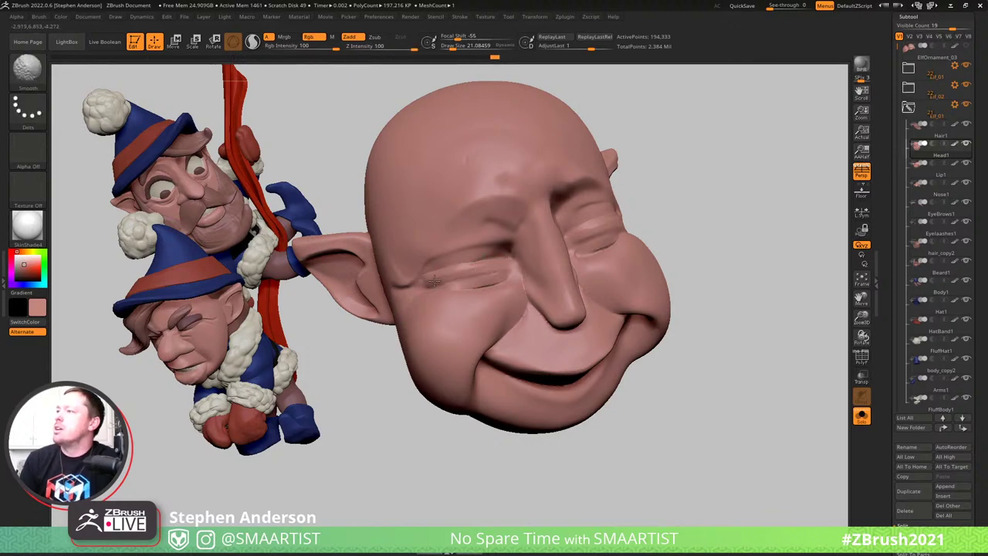
pyautogui.keyDown('shift'); pyautogui.moveTo(479, 262); pyautogui.dragTo(451, 272); pyautogui.keyUp('shift')
# Fill out the upper lid of Head1's right eye with ClayBuildup at a draw size of about 28 and smooth it toward the nose
pyautogui.moveTo(456, 270)
pyautogui.mouseDown(button='right')
pyautogui.moveTo(522, 264)
pyautogui.moveTo(459, 255)
pyautogui.mouseUp(button='right')
pyautogui.press('s')
pyautogui.moveTo(458, 254)
pyautogui.mouseDown()
pyautogui.moveTo(426, 271)
pyautogui.moveTo(437, 261)
pyautogui.mouseUp()
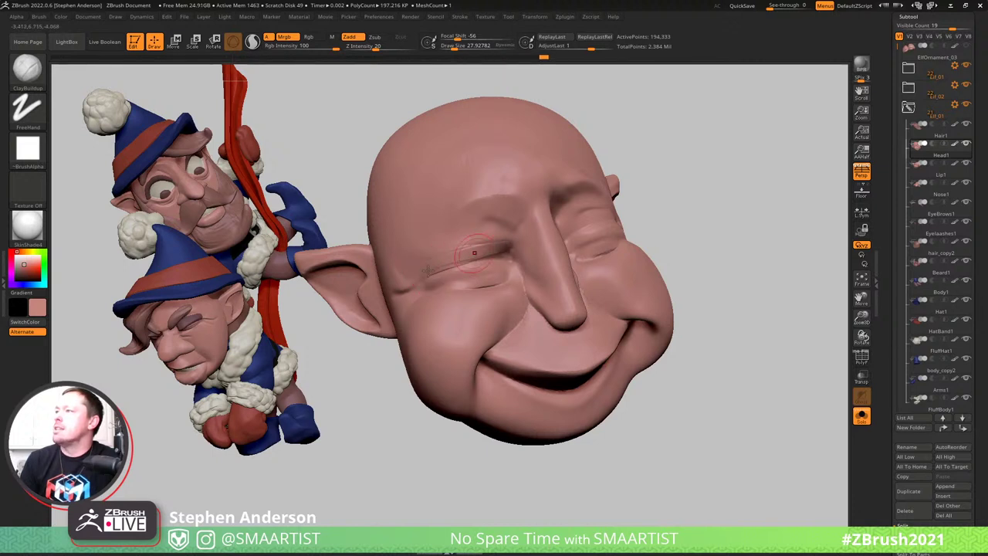
pyautogui.press('shift')
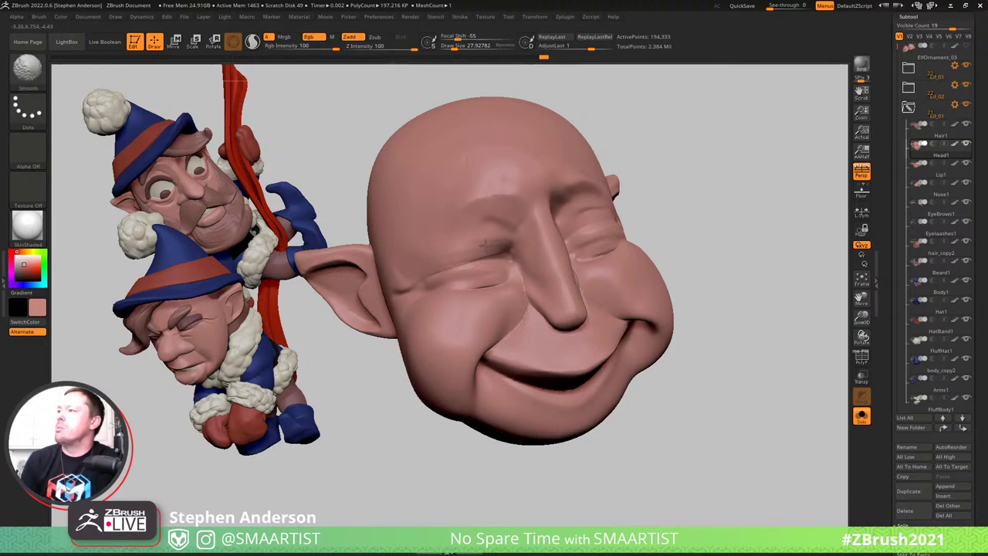
pyautogui.keyDown('shift'); pyautogui.moveTo(486, 245); pyautogui.dragTo(513, 236); pyautogui.keyUp('shift')
# Refine and smooth the lid creases around both closed eyes of Head1 with ClayBuildup at a draw size of about 28
pyautogui.moveTo(719, 263)
pyautogui.mouseDown()
pyautogui.moveTo(564, 236)
pyautogui.moveTo(601, 225)
pyautogui.mouseUp()
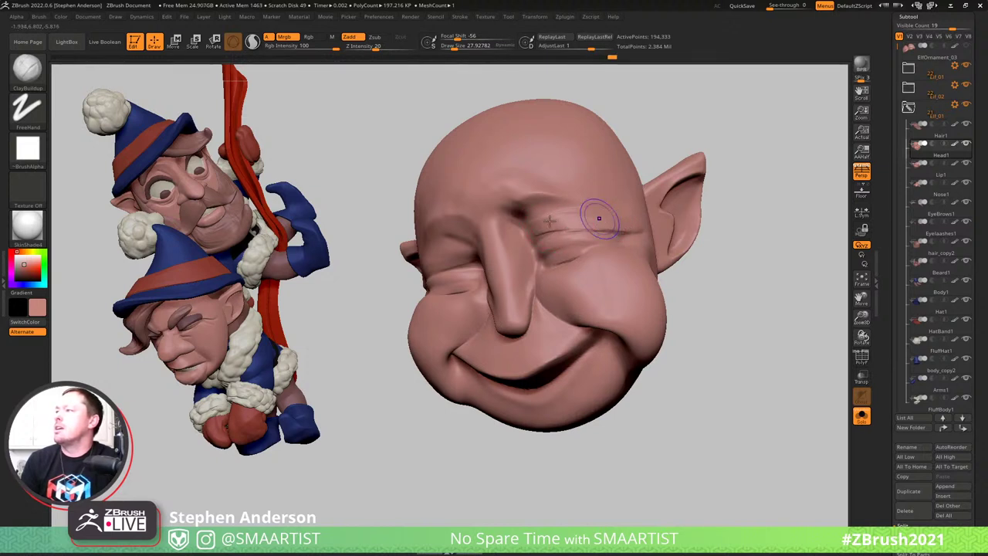
pyautogui.press('shift')
pyautogui.moveTo(649, 232)
pyautogui.keyDown('ctrl'); pyautogui.mouseDown(button='right')
pyautogui.moveTo(576, 205)
pyautogui.moveTo(613, 259)
pyautogui.moveTo(494, 286)
pyautogui.mouseUp(button='right'); pyautogui.keyUp('ctrl')
pyautogui.moveTo(473, 275); pyautogui.dragTo(509, 271)
pyautogui.press('shift')
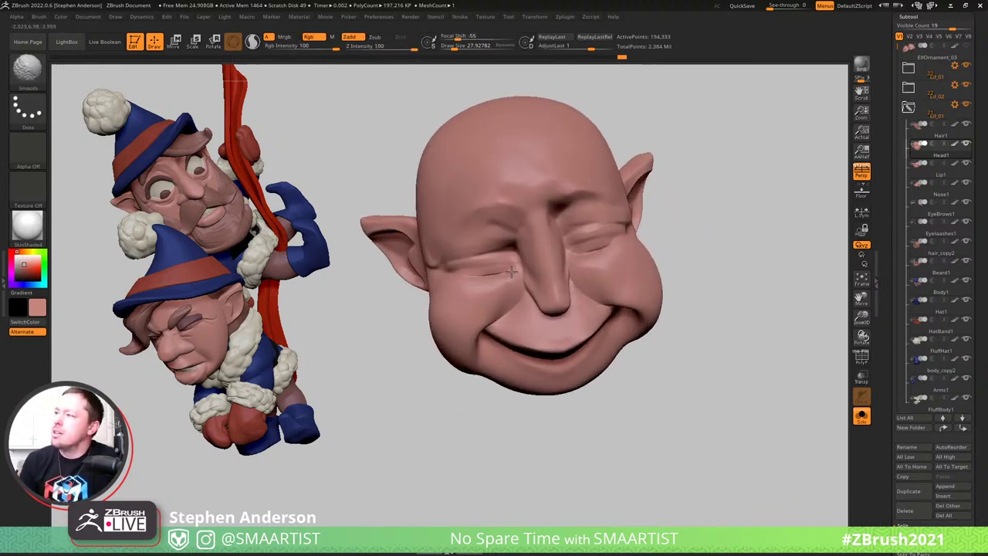
# Leave Solo to show all the elves and select the Eyelashes1 subtool
pyautogui.moveTo(662, 248)
pyautogui.keyDown('ctrl'); pyautogui.mouseDown(button='right')
pyautogui.moveTo(593, 227)
pyautogui.moveTo(662, 233)
pyautogui.mouseUp(button='right'); pyautogui.keyUp('ctrl')
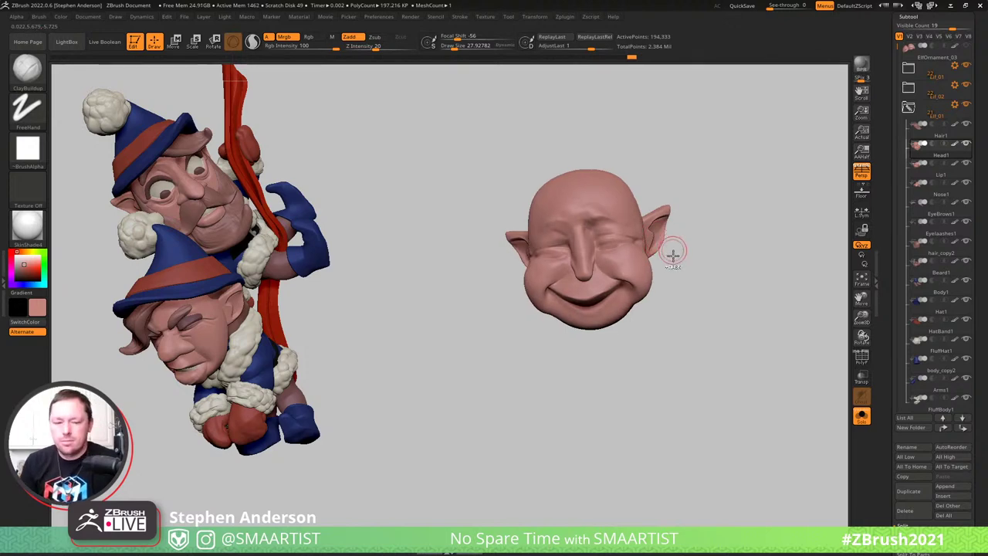
pyautogui.hotkey('shift', 's')
pyautogui.moveTo(644, 267)
pyautogui.mouseDown(button='right')
pyautogui.moveTo(613, 245)
pyautogui.moveTo(658, 243)
pyautogui.mouseUp(button='right')
pyautogui.moveTo(563, 185)
pyautogui.keyDown('ctrl'); pyautogui.mouseDown(button='right')
pyautogui.moveTo(551, 231)
pyautogui.moveTo(539, 219)
pyautogui.mouseUp(button='right'); pyautogui.keyUp('ctrl')
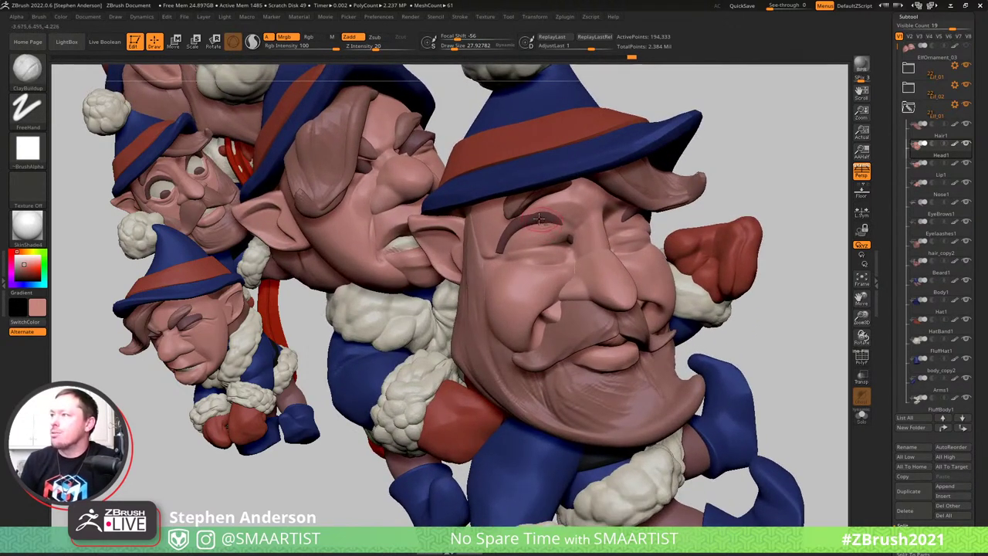
pyautogui.keyDown('alt'); pyautogui.click(538, 220); pyautogui.keyUp('alt')
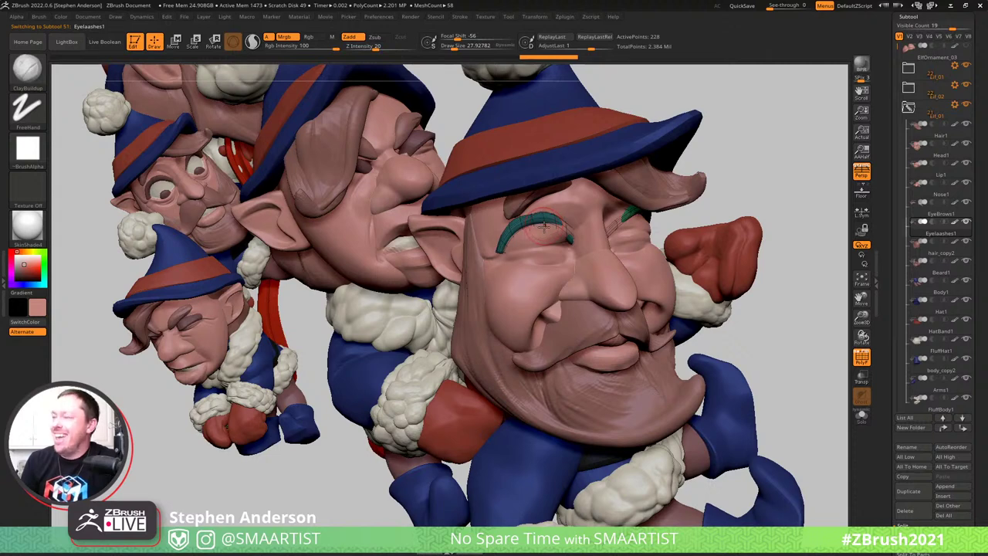
# Lay a Transpose line across the right-eye lash of Eyelashes1 and pull the middle of its arch down toward the closed lid
pyautogui.press('b')
pyautogui.press('m')
pyautogui.press('v')
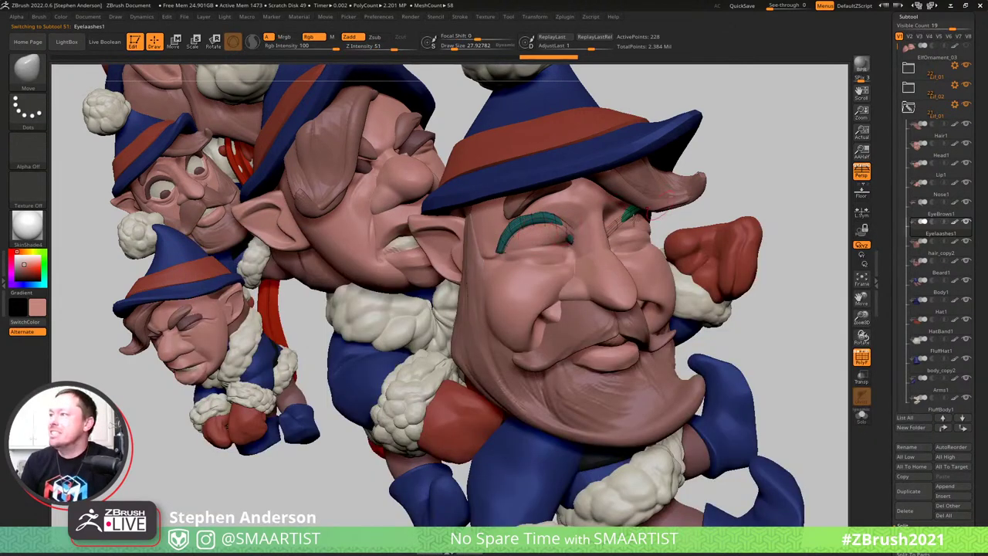
pyautogui.press('w')
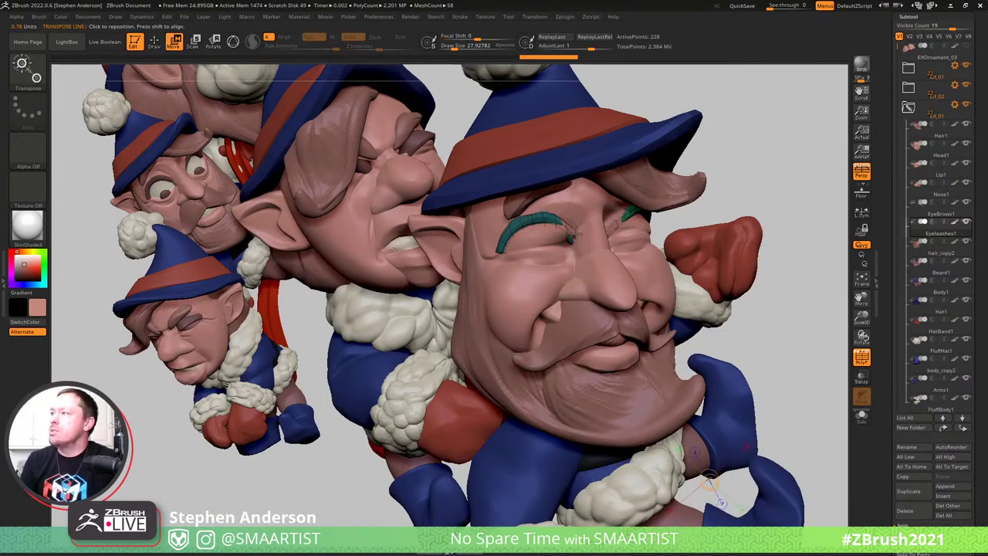
pyautogui.moveTo(571, 238); pyautogui.dragTo(492, 235)
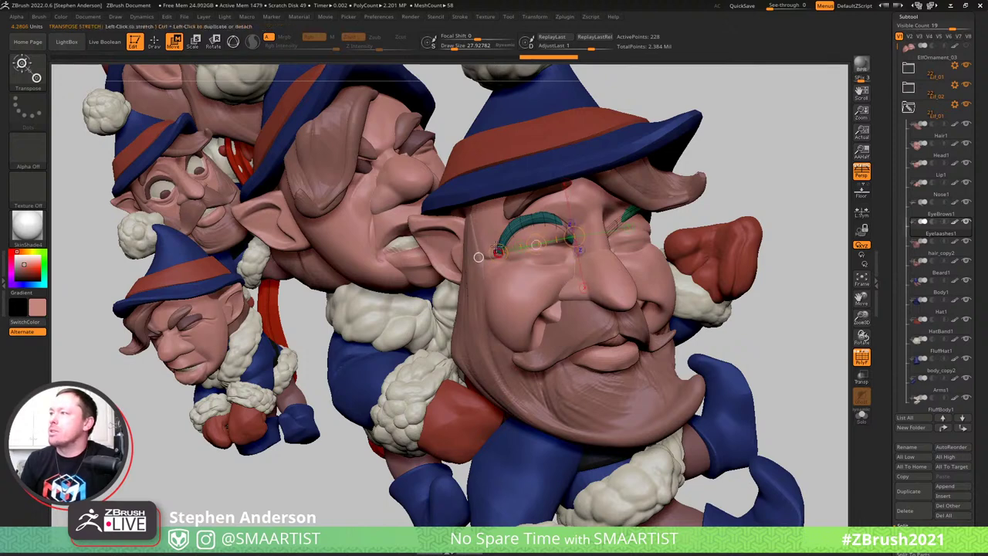
pyautogui.press('q')
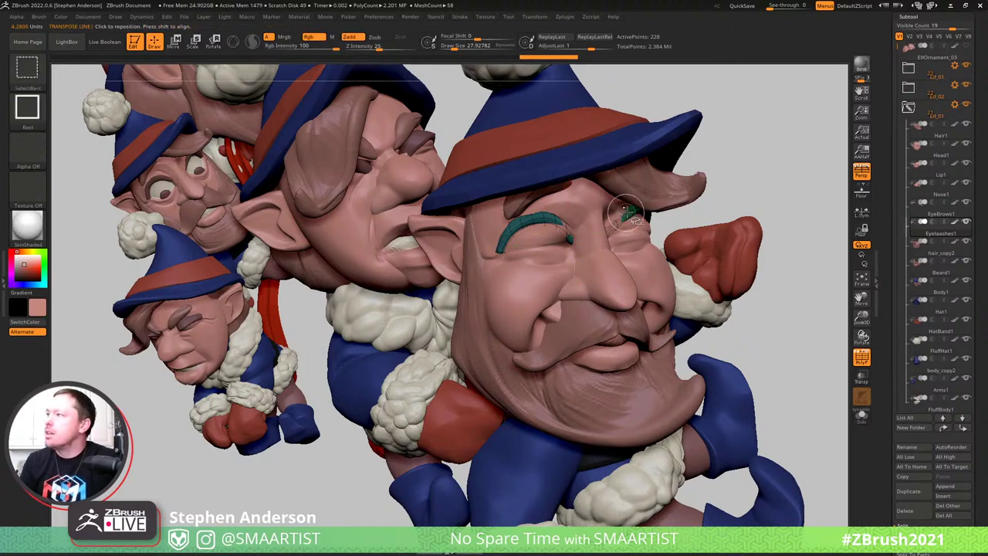
pyautogui.keyDown('ctrl'); pyautogui.keyDown('shift'); pyautogui.click(631, 208); pyautogui.keyUp('shift'); pyautogui.keyUp('ctrl')
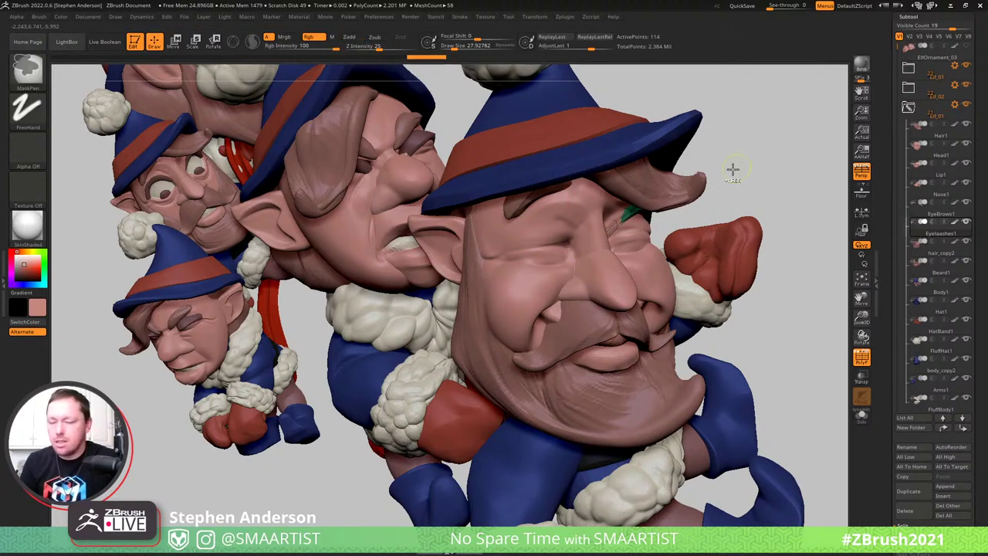
pyautogui.keyDown('ctrl'); pyautogui.keyDown('shift'); pyautogui.click(749, 164); pyautogui.keyUp('shift'); pyautogui.keyUp('ctrl')
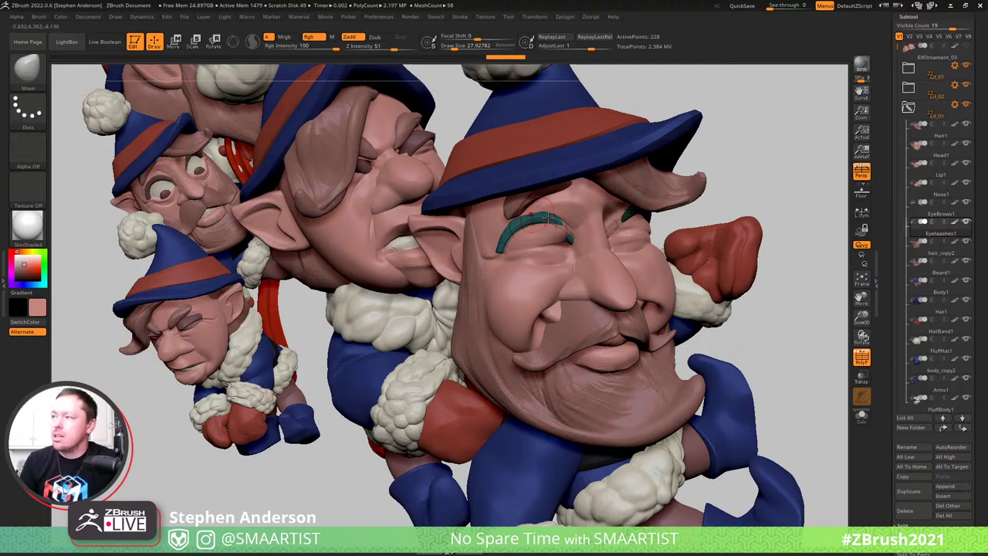
pyautogui.press('w')
pyautogui.moveTo(536, 245)
pyautogui.mouseDown()
pyautogui.moveTo(539, 272)
pyautogui.moveTo(539, 263)
pyautogui.mouseUp()
pyautogui.press('q')
# Straighten the right-eye lash along the closed lid with the Move brush at a draw size of about 36
pyautogui.press('b')
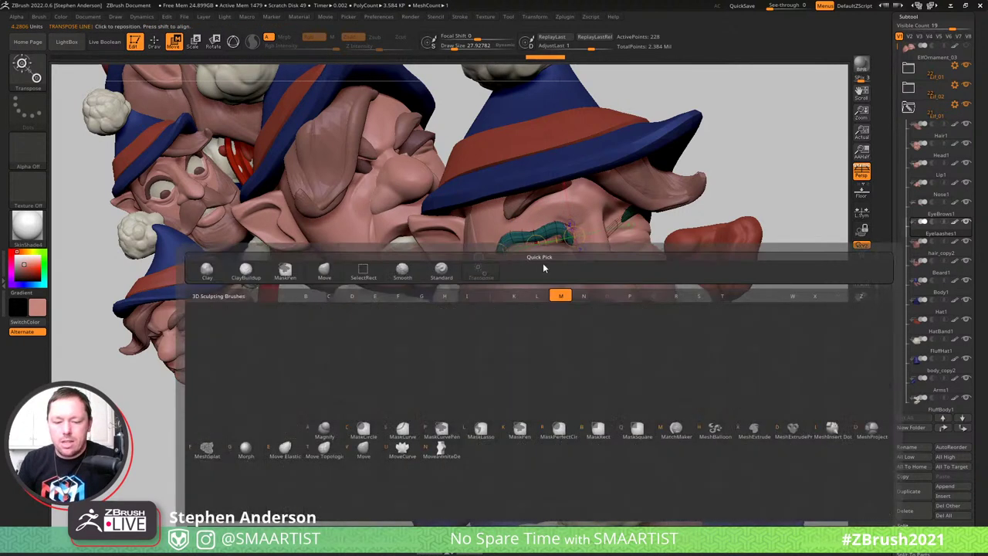
pyautogui.press('m')
pyautogui.press('v')
pyautogui.moveTo(557, 231)
pyautogui.mouseDown()
pyautogui.moveTo(550, 247)
pyautogui.moveTo(518, 256)
pyautogui.mouseUp()
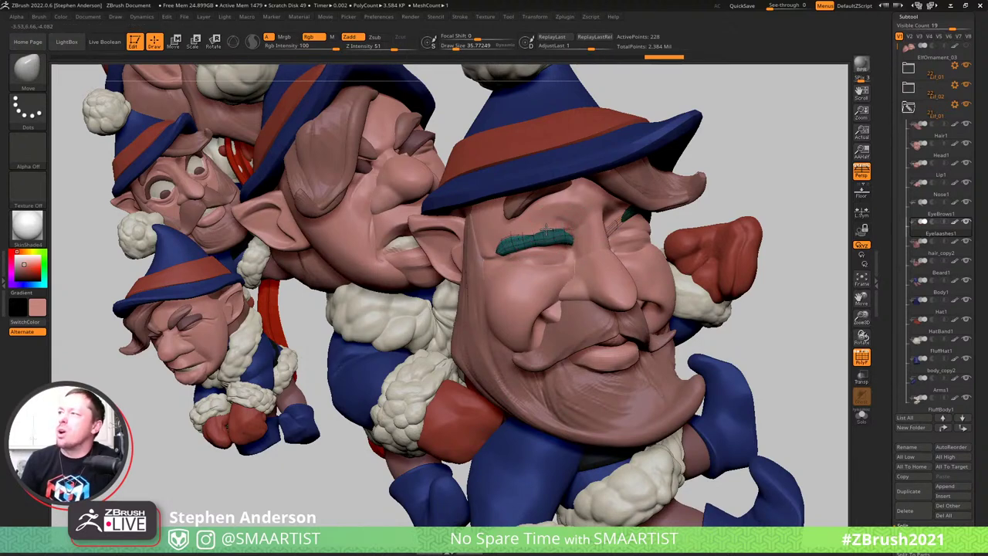
pyautogui.moveTo(576, 232); pyautogui.dragTo(592, 224, button='right')
# Shape the right-eye lash into a gentle curve that follows the lid with the Move brush at a draw size of about 90
pyautogui.moveTo(521, 238); pyautogui.dragTo(531, 230)
pyautogui.press('s')
pyautogui.moveTo(519, 227)
pyautogui.mouseDown(button='right')
pyautogui.moveTo(477, 223)
pyautogui.moveTo(550, 239)
pyautogui.moveTo(572, 229)
pyautogui.mouseUp(button='right')
pyautogui.moveTo(565, 235); pyautogui.dragTo(518, 247)
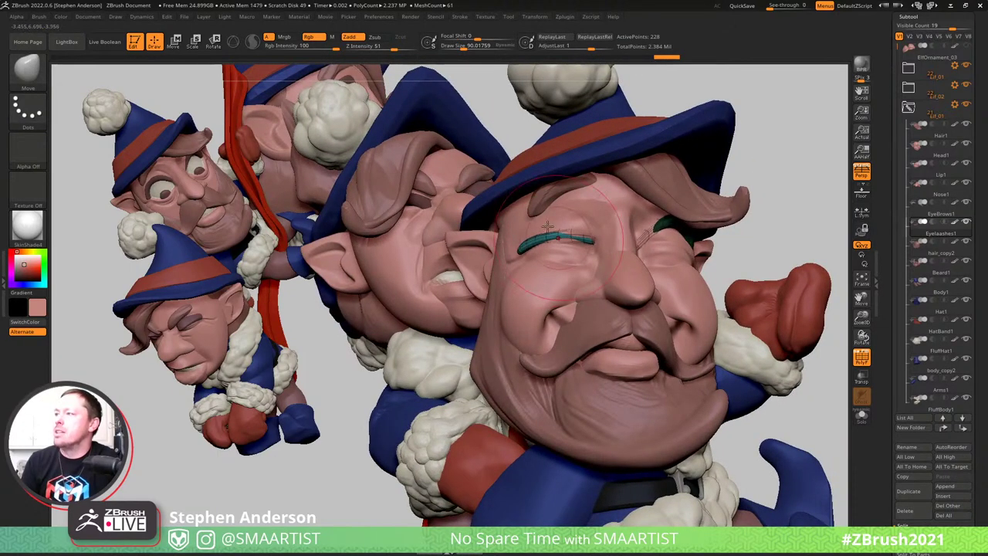
pyautogui.moveTo(547, 227)
pyautogui.mouseDown(button='right')
pyautogui.moveTo(599, 249)
pyautogui.moveTo(506, 186)
pyautogui.moveTo(551, 242)
pyautogui.mouseUp(button='right')
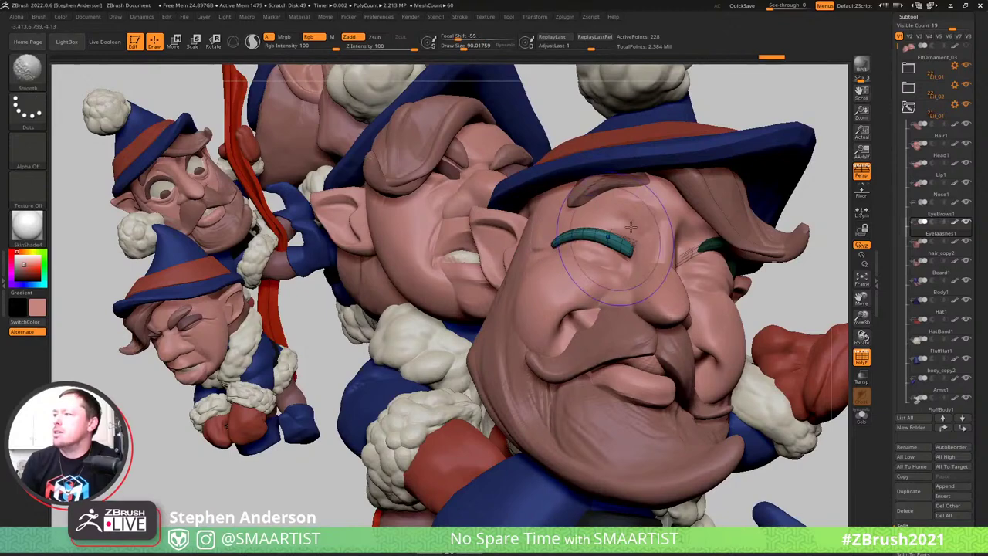
pyautogui.moveTo(631, 226)
pyautogui.mouseDown(button='right')
pyautogui.moveTo(634, 252)
pyautogui.moveTo(637, 240)
pyautogui.moveTo(609, 240)
pyautogui.mouseUp(button='right')
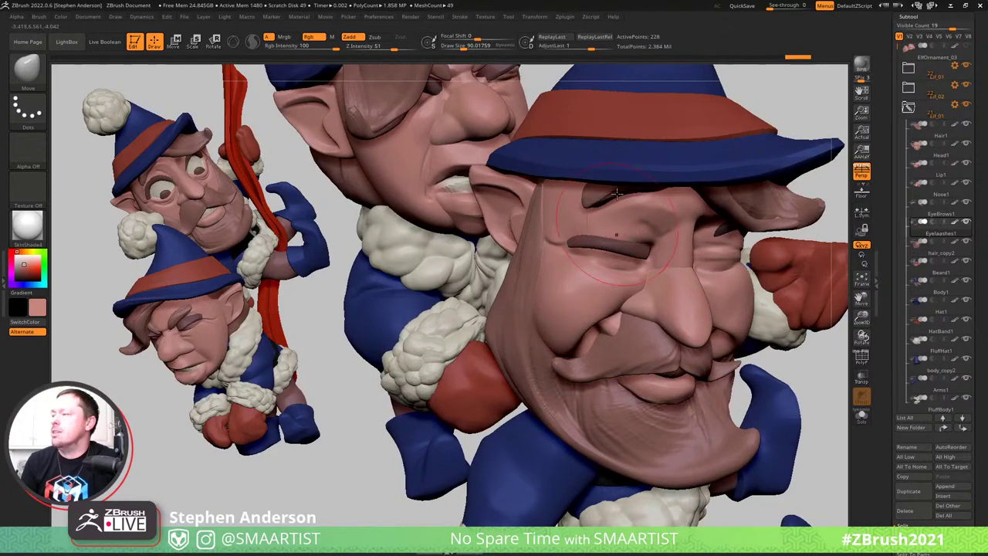
# Select Beard1, briefly isolate its moustache and restore the visibility of the whole beard
pyautogui.moveTo(617, 193)
pyautogui.mouseDown(button='right')
pyautogui.moveTo(602, 245)
pyautogui.moveTo(661, 221)
pyautogui.moveTo(507, 321)
pyautogui.moveTo(495, 313)
pyautogui.moveTo(509, 317)
pyautogui.mouseUp(button='right')
pyautogui.keyDown('alt'); pyautogui.click(515, 318); pyautogui.keyUp('alt')
pyautogui.hotkey('ctrl', 'shift')
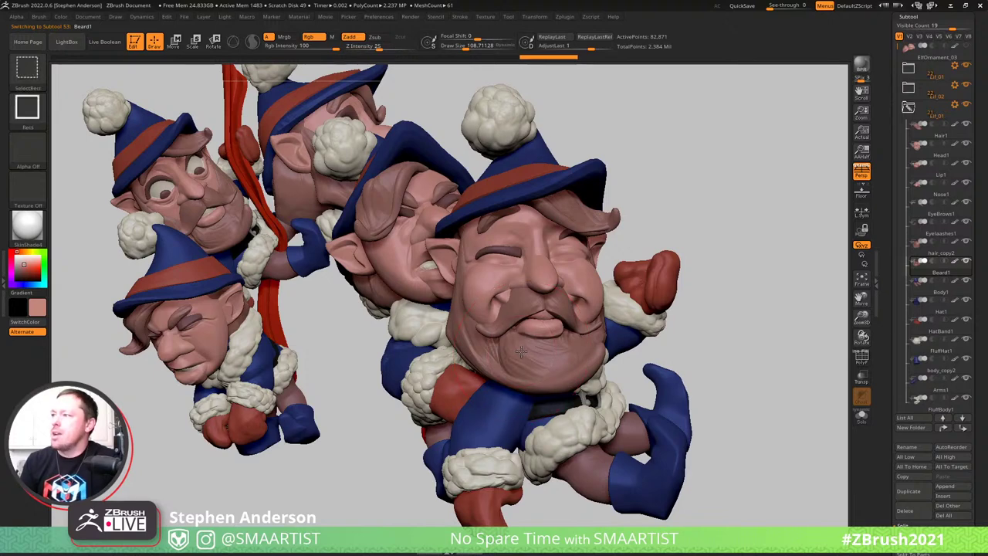
pyautogui.keyDown('ctrl'); pyautogui.keyDown('shift'); pyautogui.moveTo(718, 212); pyautogui.dragTo(736, 244); pyautogui.keyUp('shift'); pyautogui.keyUp('ctrl')
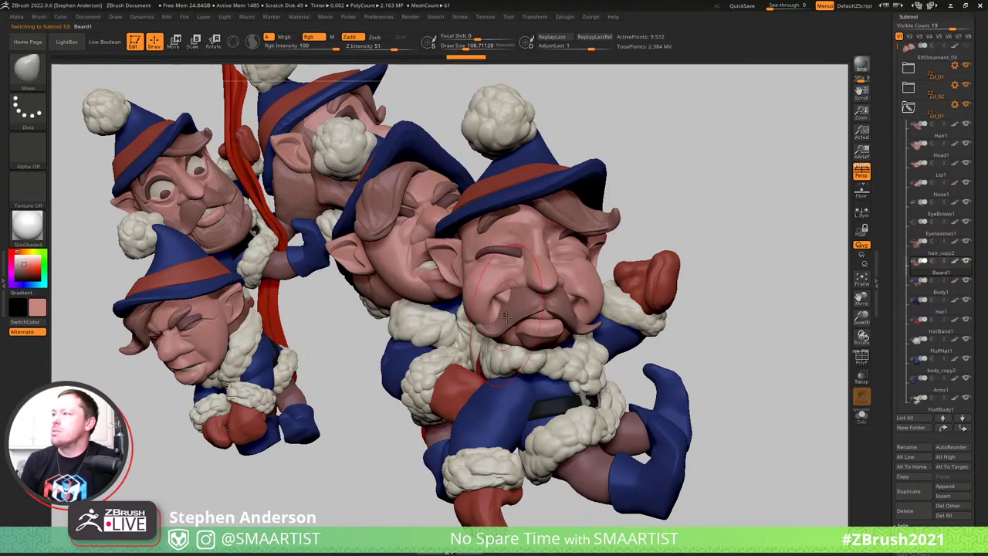
pyautogui.moveTo(665, 262)
pyautogui.mouseDown(button='right')
pyautogui.moveTo(497, 315)
pyautogui.moveTo(511, 314)
pyautogui.mouseUp(button='right')
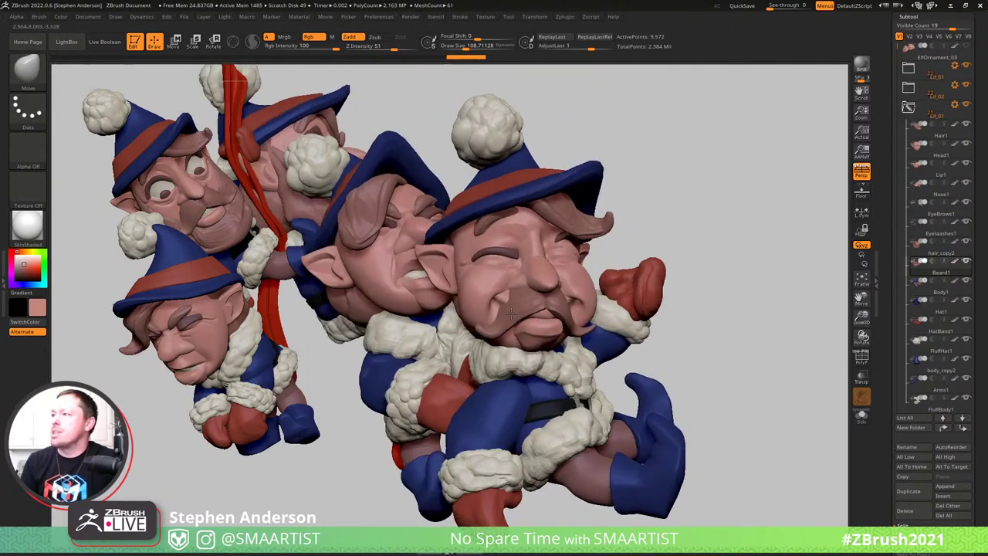
pyautogui.press('ctrl')
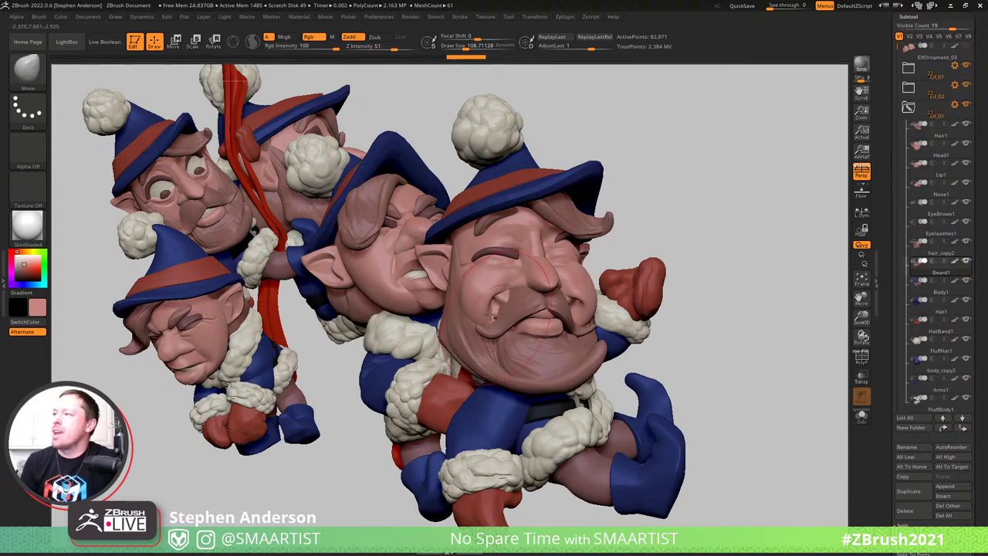
# Reshape the right half of Beard1's moustache along the cheek with the Move brush at a draw size of about 109
pyautogui.moveTo(567, 309); pyautogui.dragTo(496, 324, button='right')
pyautogui.moveTo(497, 325); pyautogui.dragTo(481, 309)
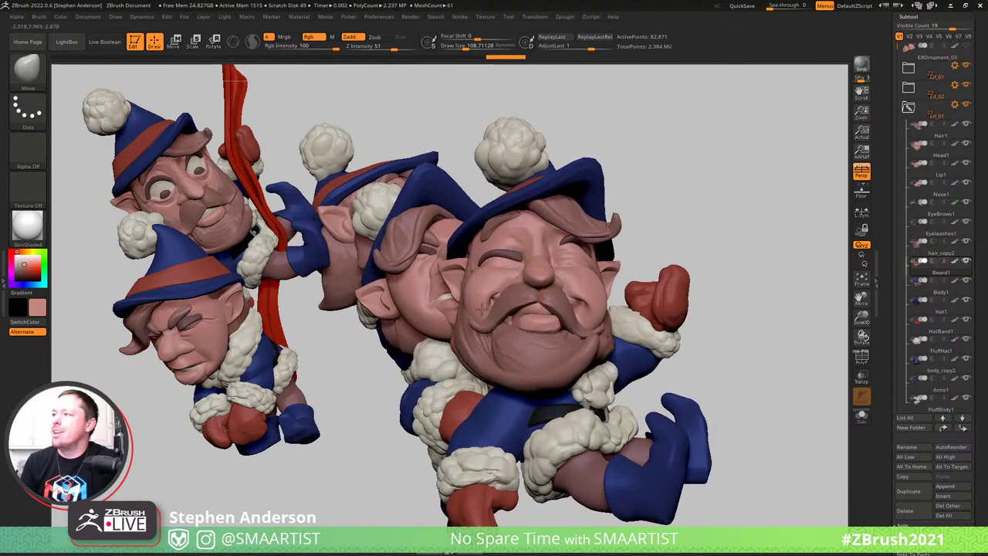
pyautogui.moveTo(584, 343); pyautogui.dragTo(603, 332, button='right')
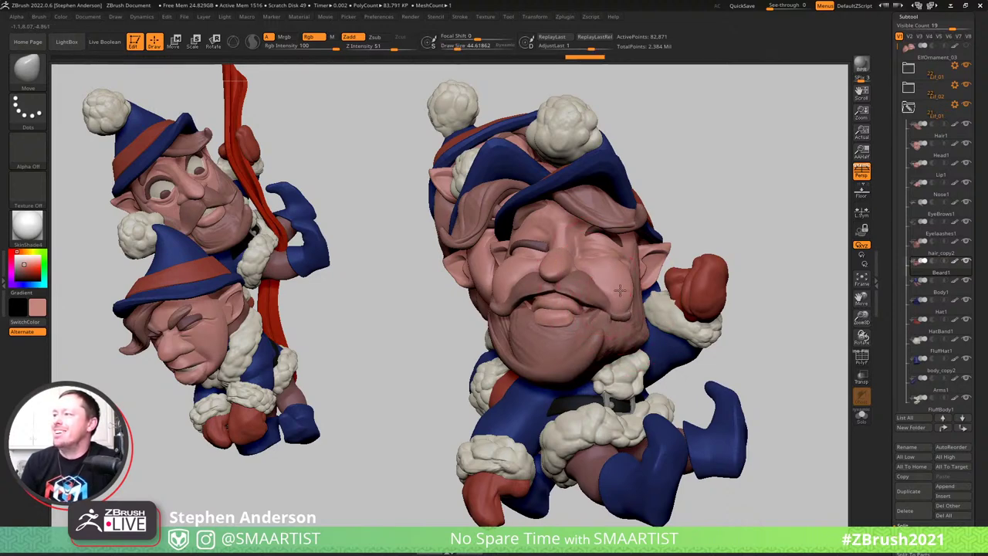
pyautogui.moveTo(616, 295)
pyautogui.mouseDown(button='right')
pyautogui.moveTo(654, 291)
pyautogui.moveTo(620, 292)
pyautogui.mouseUp(button='right')
# Shape Beard1's moustache around the smile toward the left cheek with the Move brush at a draw size of about 62
pyautogui.press('s')
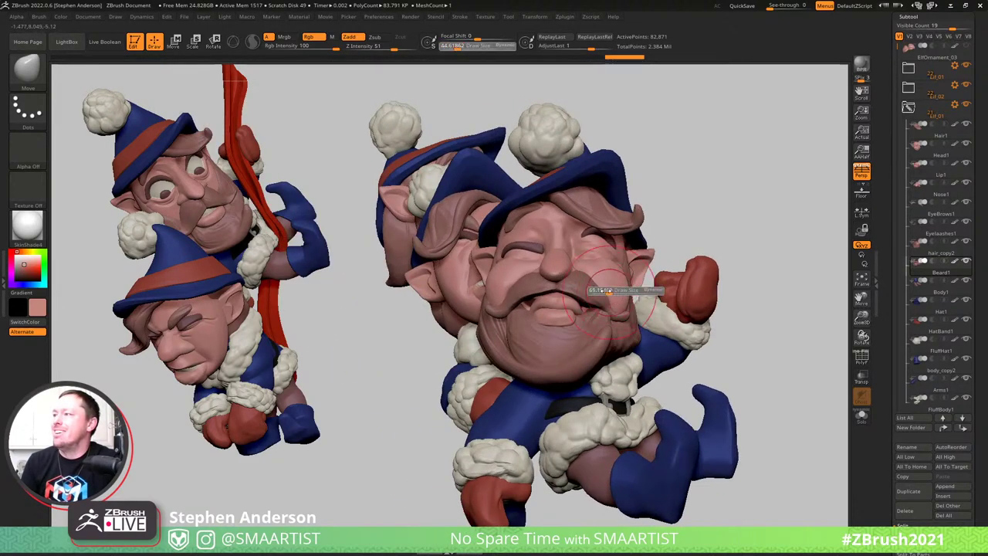
pyautogui.moveTo(610, 291); pyautogui.dragTo(611, 279)
pyautogui.moveTo(595, 290)
pyautogui.mouseDown(button='right')
pyautogui.moveTo(624, 287)
pyautogui.moveTo(606, 282)
pyautogui.mouseUp(button='right')
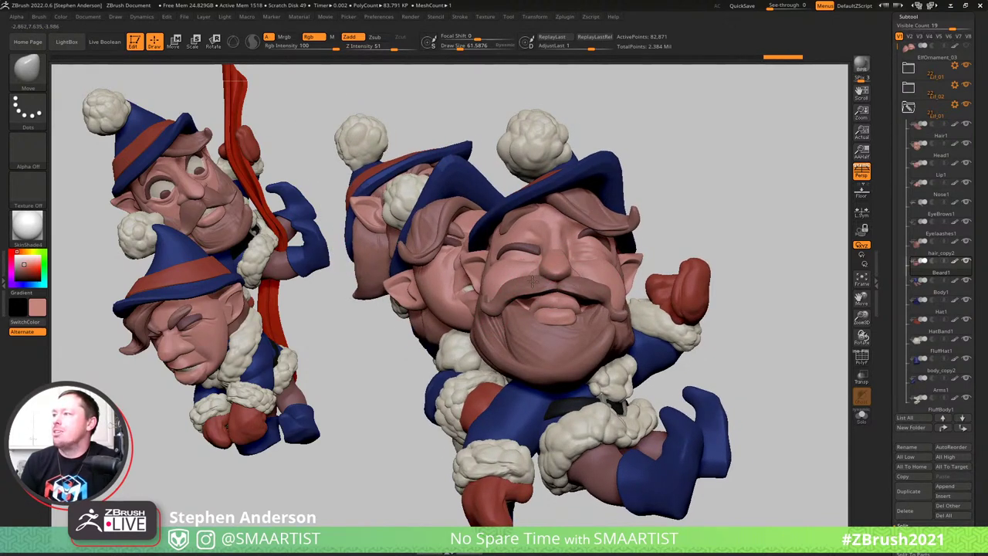
pyautogui.moveTo(562, 299)
pyautogui.mouseDown(button='right')
pyautogui.moveTo(559, 337)
pyautogui.moveTo(557, 313)
pyautogui.moveTo(548, 322)
pyautogui.mouseUp(button='right')
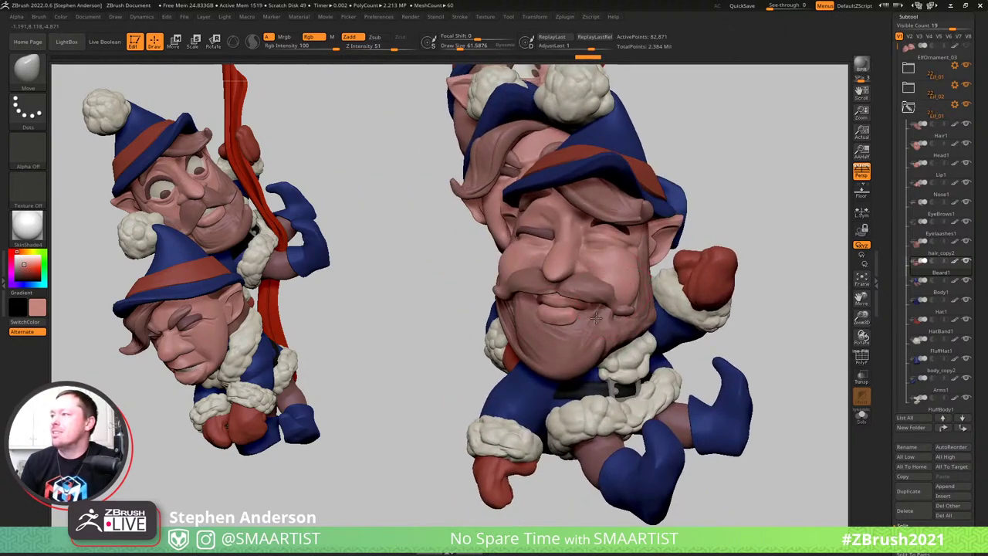
pyautogui.moveTo(565, 307); pyautogui.dragTo(593, 302)
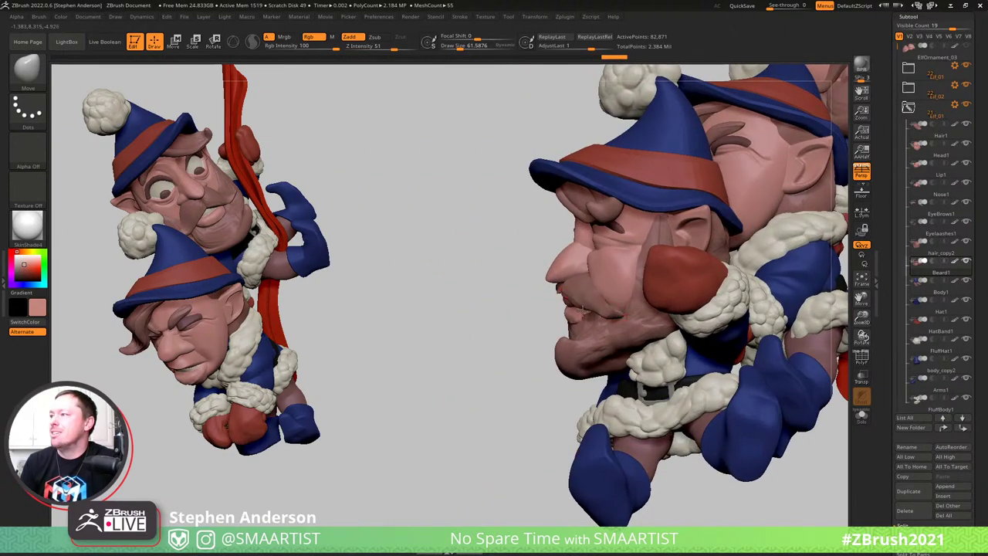
pyautogui.moveTo(615, 273); pyautogui.dragTo(664, 277, button='right')
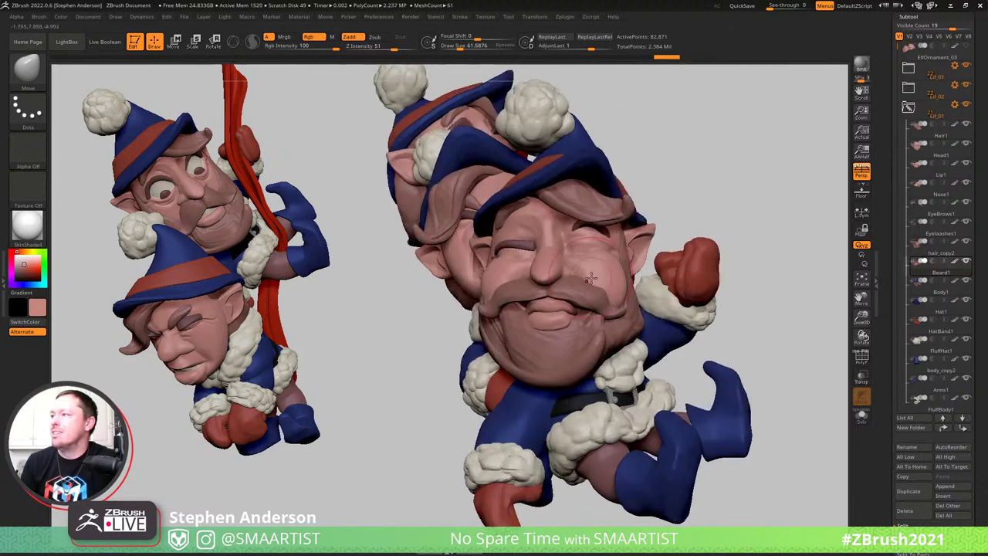
# Refine the moustache's lower edge above the left corner of the mouth with the Move brush at a draw size of about 45
pyautogui.press('s')
pyautogui.moveTo(591, 279); pyautogui.dragTo(584, 279)
pyautogui.moveTo(571, 294)
pyautogui.mouseDown(button='right')
pyautogui.moveTo(583, 304)
pyautogui.moveTo(575, 306)
pyautogui.mouseUp(button='right')
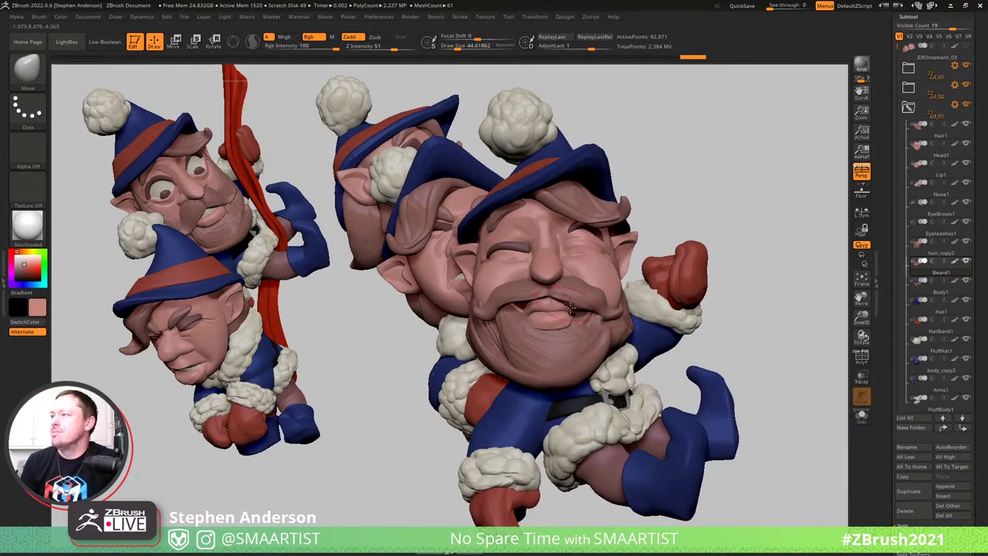
pyautogui.moveTo(573, 302); pyautogui.dragTo(574, 298)
pyautogui.moveTo(577, 292); pyautogui.dragTo(577, 321, button='right')
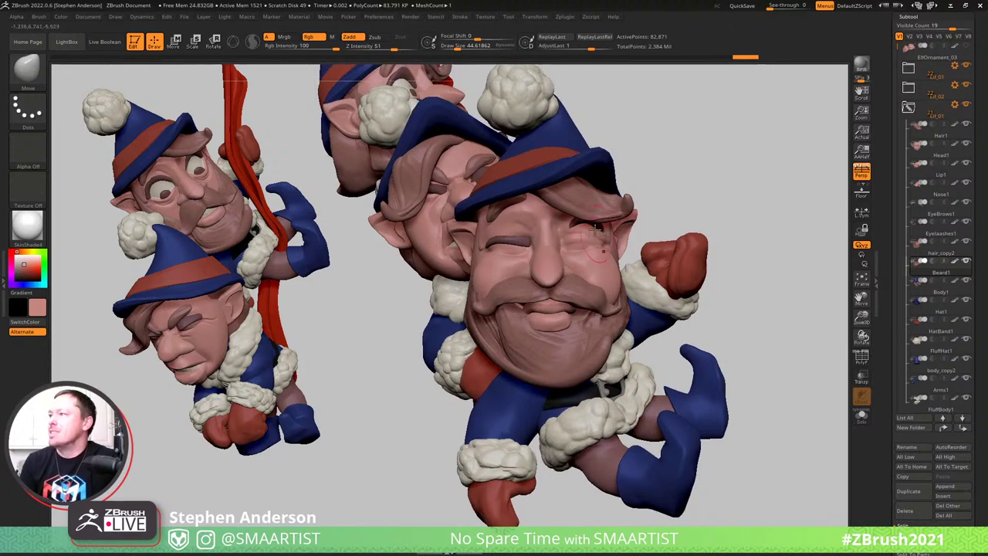
# Select Eyelashes1 and shift its left-eye lash down toward the closed lid with the Move brush at a draw size of about 62
pyautogui.keyDown('alt'); pyautogui.click(600, 226); pyautogui.keyUp('alt')
pyautogui.hotkey('ctrl', 'z')
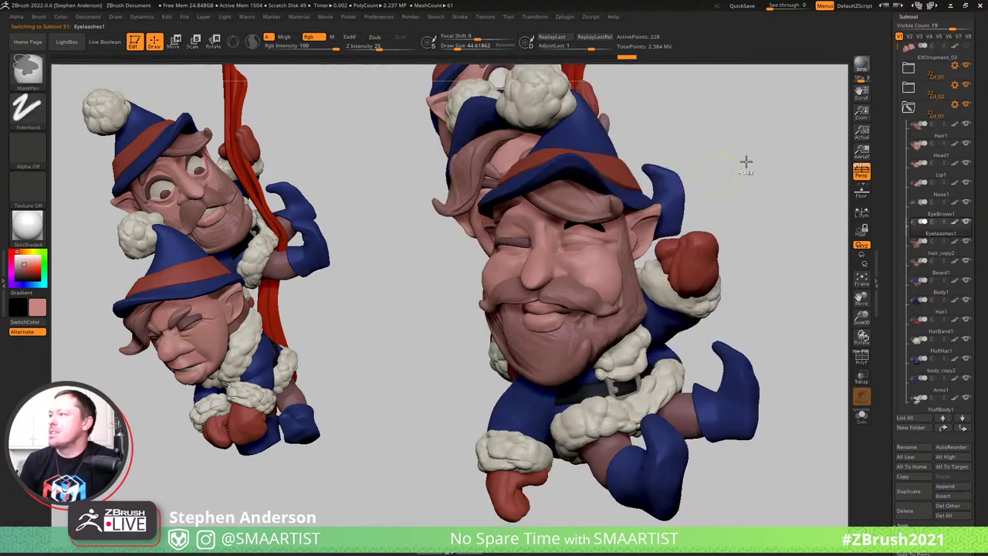
pyautogui.press('s')
pyautogui.moveTo(567, 234); pyautogui.dragTo(546, 249)
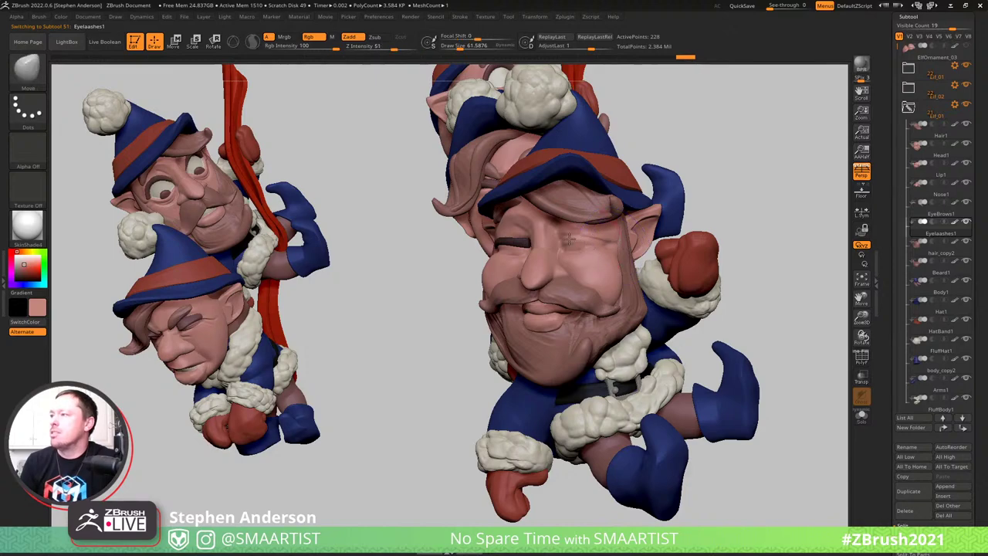
pyautogui.hotkey('ctrl', 'z')
# Fit the left-eye lash to the lid's depth with the Move brush at a draw size of about 95, using temporary ghost transparency
pyautogui.hotkey('ctrl', 't')
pyautogui.moveTo(593, 249); pyautogui.dragTo(590, 235, button='right')
pyautogui.press('s')
pyautogui.moveTo(590, 237); pyautogui.dragTo(594, 238)
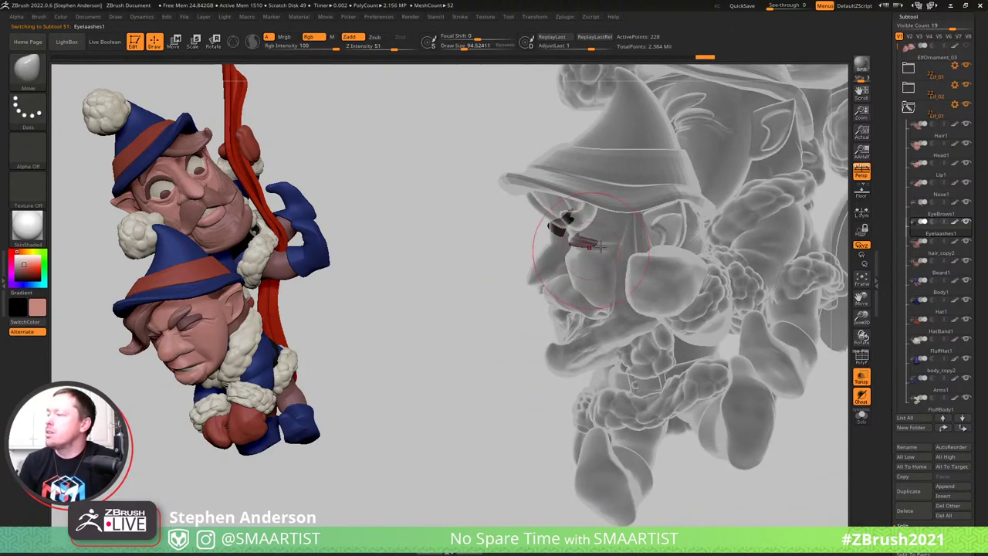
pyautogui.moveTo(600, 246)
pyautogui.mouseDown(button='right')
pyautogui.moveTo(634, 244)
pyautogui.moveTo(610, 230)
pyautogui.moveTo(601, 232)
pyautogui.moveTo(610, 245)
pyautogui.moveTo(595, 252)
pyautogui.moveTo(559, 246)
pyautogui.mouseUp(button='right')
pyautogui.hotkey('ctrl', 't')
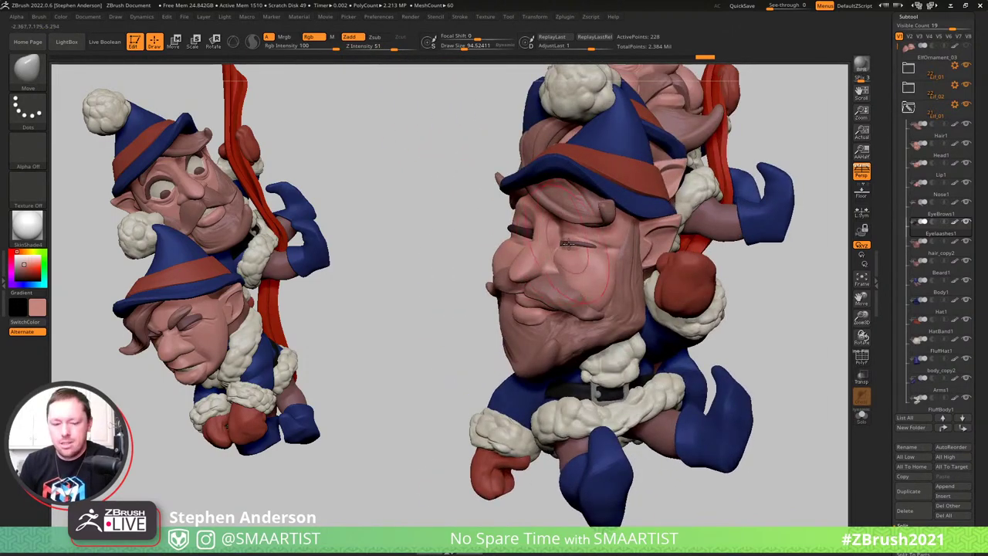
# Thicken the left-eye lash with the Inflat brush at Z Intensity 10 and return to the Move brush
pyautogui.press('b')
pyautogui.press('i')
pyautogui.press('n')
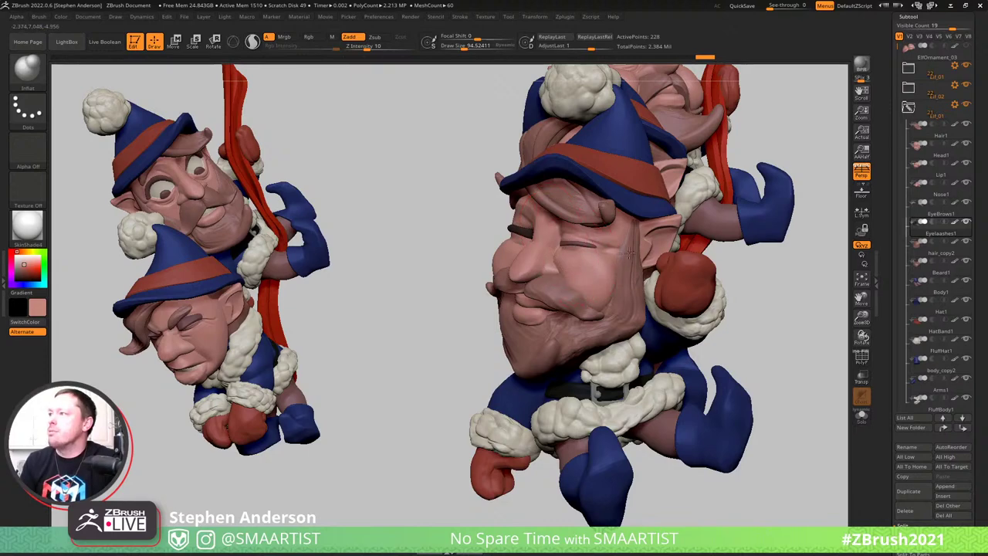
pyautogui.moveTo(563, 255)
pyautogui.mouseDown(button='right')
pyautogui.moveTo(597, 257)
pyautogui.moveTo(564, 245)
pyautogui.moveTo(587, 244)
pyautogui.moveTo(560, 240)
pyautogui.moveTo(570, 235)
pyautogui.moveTo(598, 244)
pyautogui.moveTo(724, 209)
pyautogui.mouseUp(button='right')
pyautogui.press('b')
pyautogui.press('m')
pyautogui.press('v')
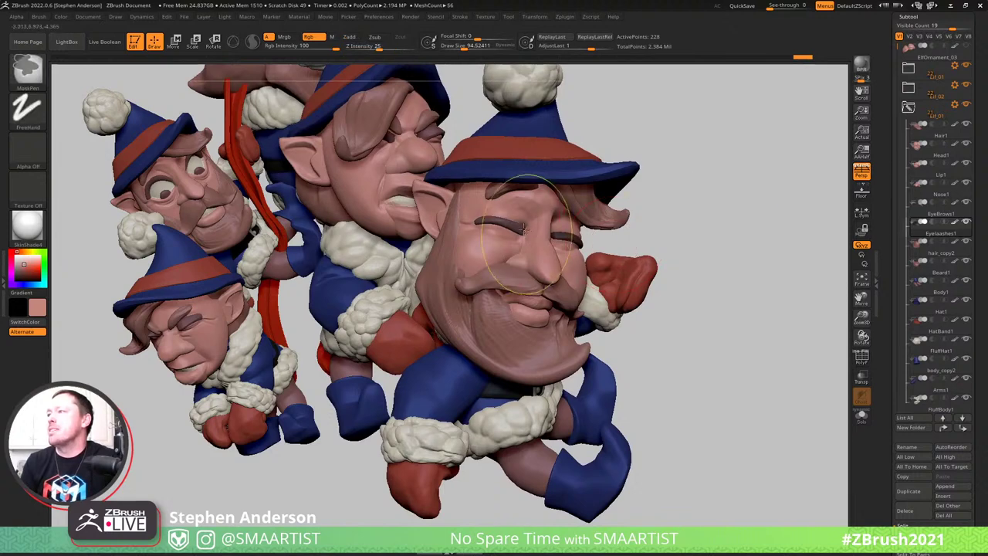
# Isolate Eyelashes1, smooth the inner end of the right-eye lash, and show the whole ornament again
pyautogui.press('s')
pyautogui.click(527, 226)
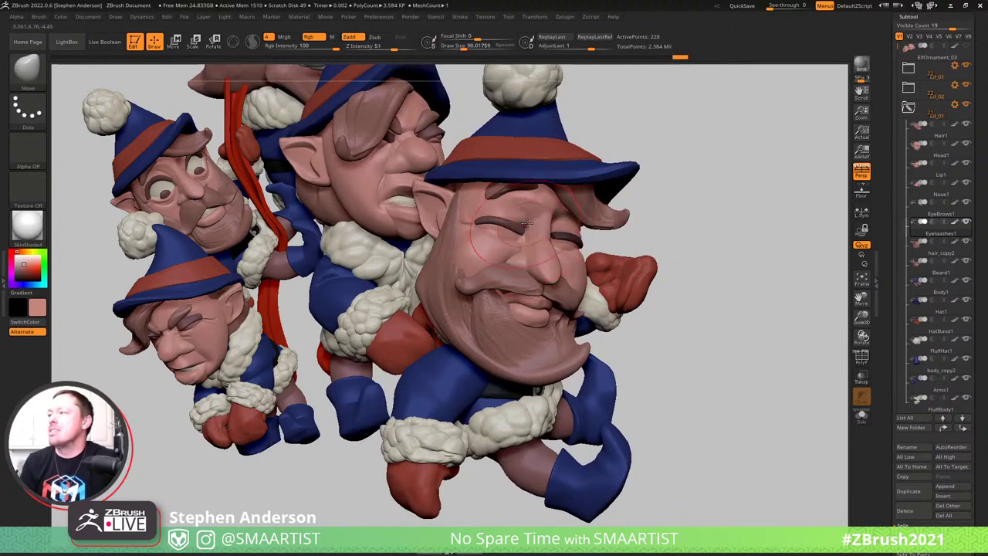
pyautogui.press('ctrl')
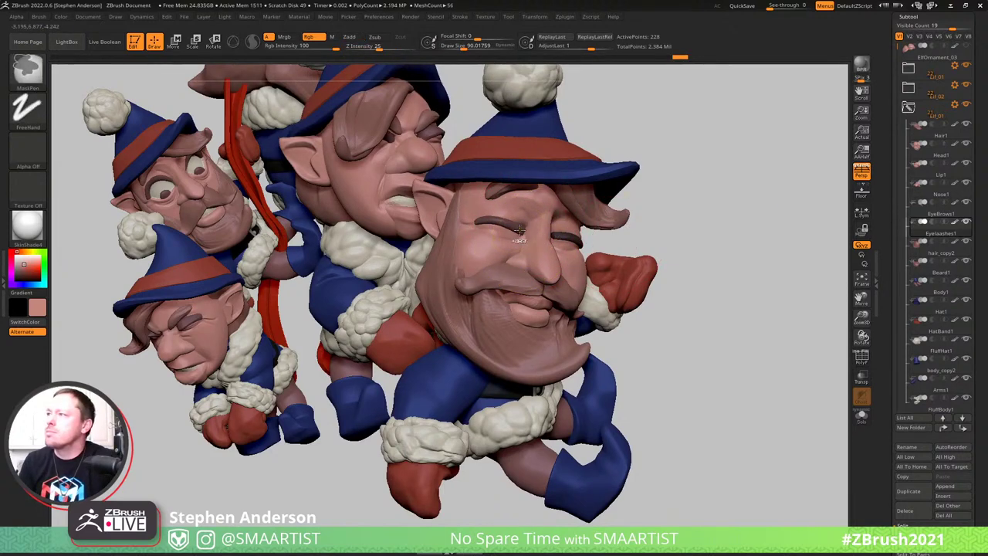
pyautogui.hotkey('ctrl', 's')
pyautogui.moveTo(540, 226); pyautogui.dragTo(523, 237, button='right')
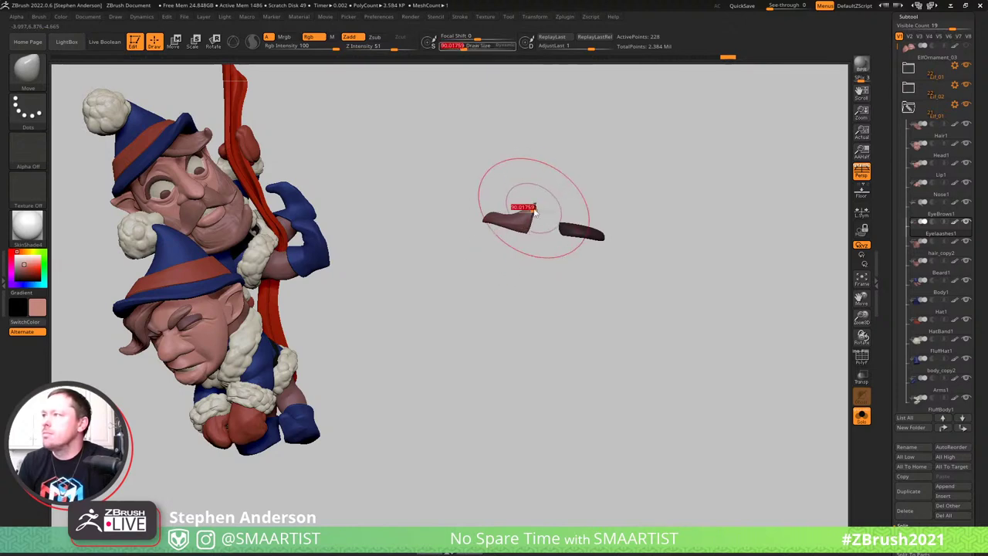
pyautogui.press('shift')
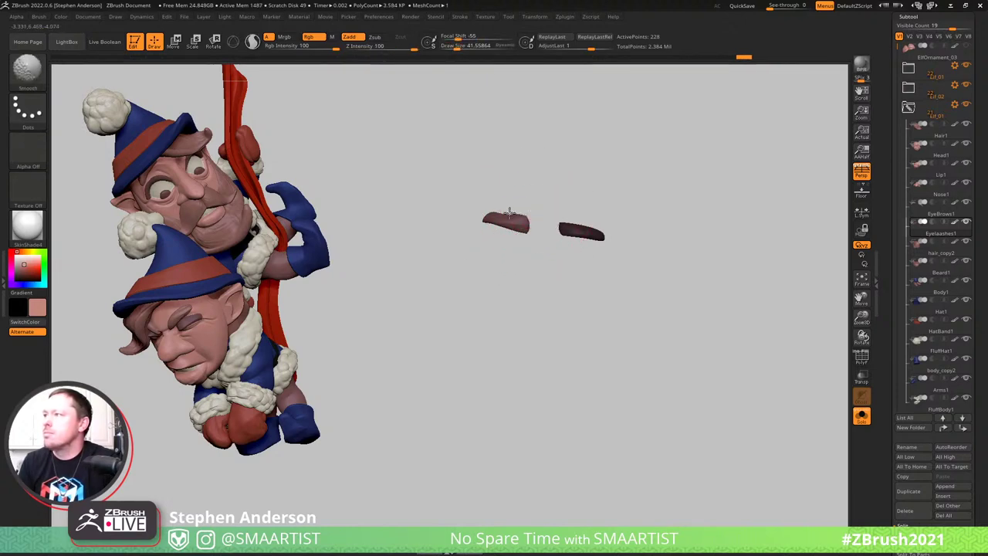
pyautogui.hotkey('alt', 's')
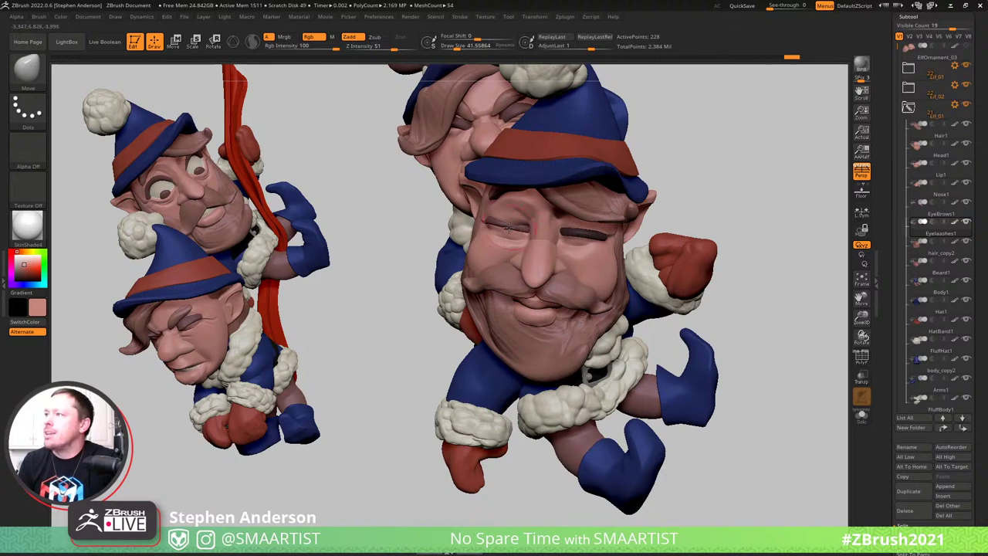
# Bend both lashes into slim arches following the closed lids with the Move brush at a draw size of about 69
pyautogui.moveTo(512, 226); pyautogui.dragTo(483, 231, button='right')
pyautogui.moveTo(570, 247)
pyautogui.mouseDown(button='right')
pyautogui.moveTo(545, 235)
pyautogui.moveTo(568, 224)
pyautogui.moveTo(570, 246)
pyautogui.moveTo(638, 242)
pyautogui.moveTo(706, 221)
pyautogui.moveTo(703, 287)
pyautogui.moveTo(717, 258)
pyautogui.moveTo(718, 293)
pyautogui.moveTo(761, 236)
pyautogui.moveTo(739, 208)
pyautogui.moveTo(718, 213)
pyautogui.mouseUp(button='right')
pyautogui.moveTo(656, 220)
pyautogui.keyDown('ctrl'); pyautogui.mouseDown(button='right')
pyautogui.moveTo(620, 262)
pyautogui.moveTo(544, 270)
pyautogui.moveTo(588, 255)
pyautogui.moveTo(574, 261)
pyautogui.moveTo(666, 255)
pyautogui.moveTo(605, 203)
pyautogui.moveTo(672, 227)
pyautogui.moveTo(661, 231)
pyautogui.moveTo(666, 255)
pyautogui.moveTo(602, 322)
pyautogui.moveTo(610, 301)
pyautogui.moveTo(575, 263)
pyautogui.moveTo(445, 223)
pyautogui.moveTo(471, 247)
pyautogui.moveTo(430, 232)
pyautogui.mouseUp(button='right'); pyautogui.keyUp('ctrl')
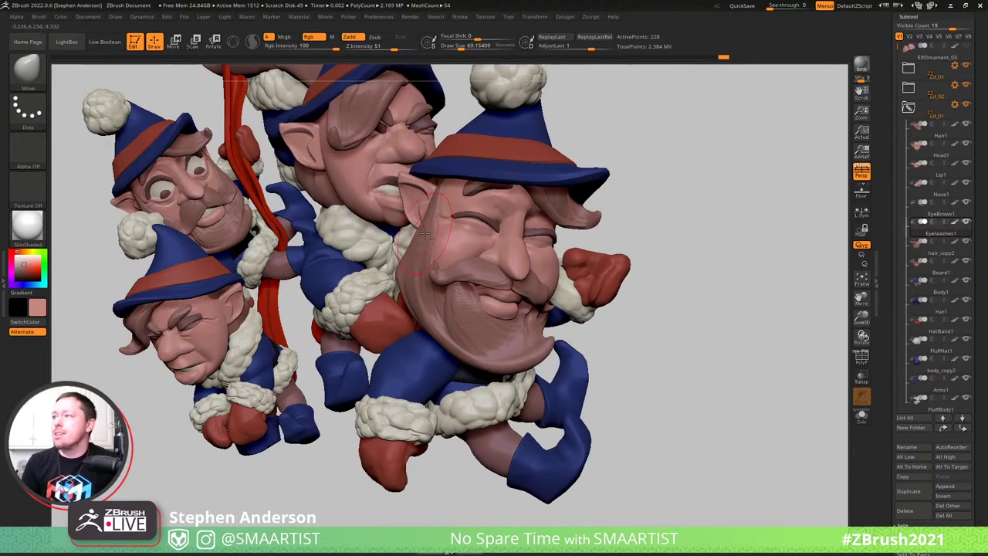
# Select Beard1 and pull the beard outward on both sides of the face with the Move brush at a draw size of about 140
pyautogui.press('s')
pyautogui.moveTo(420, 234); pyautogui.dragTo(427, 234)
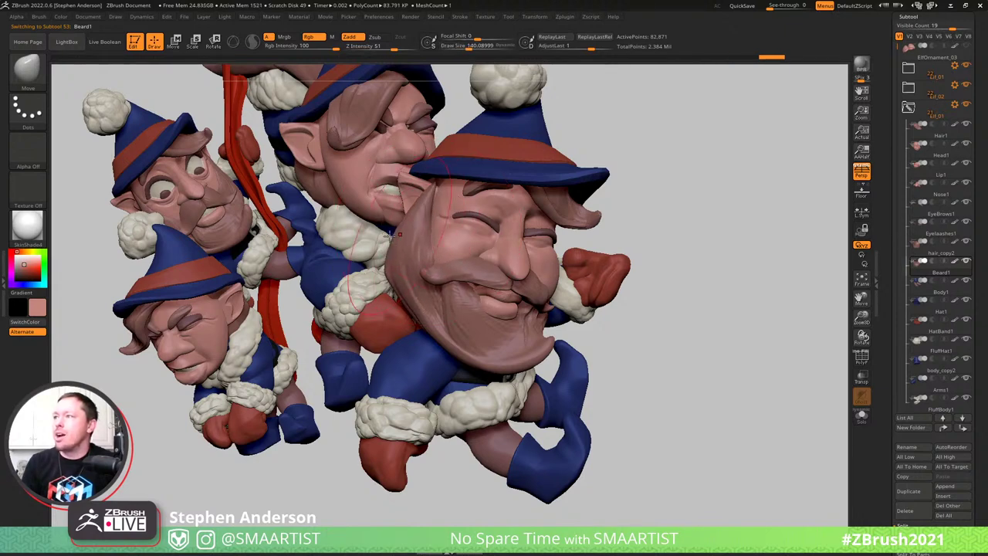
pyautogui.moveTo(381, 231)
pyautogui.mouseDown(button='right')
pyautogui.moveTo(578, 240)
pyautogui.moveTo(609, 230)
pyautogui.mouseUp(button='right')
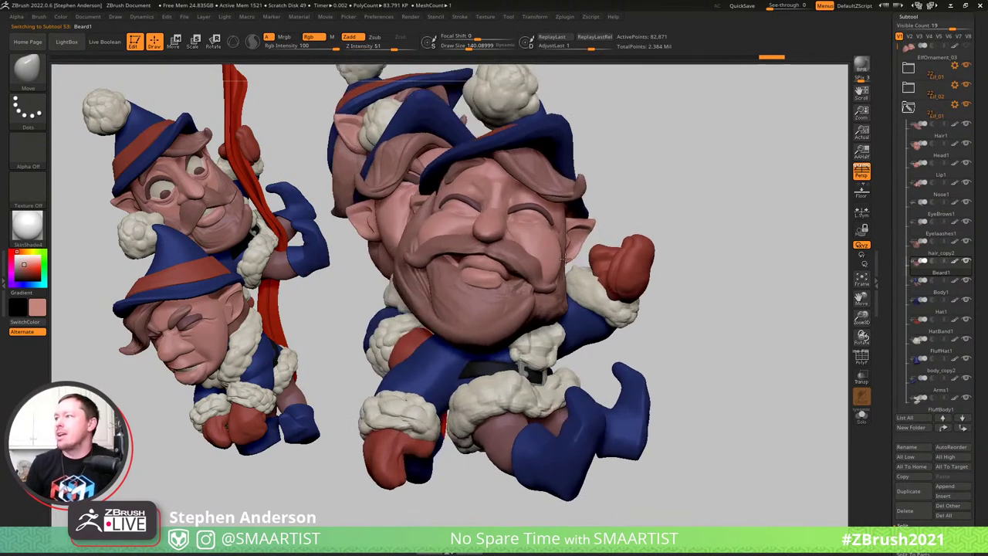
pyautogui.moveTo(565, 260); pyautogui.dragTo(607, 270)
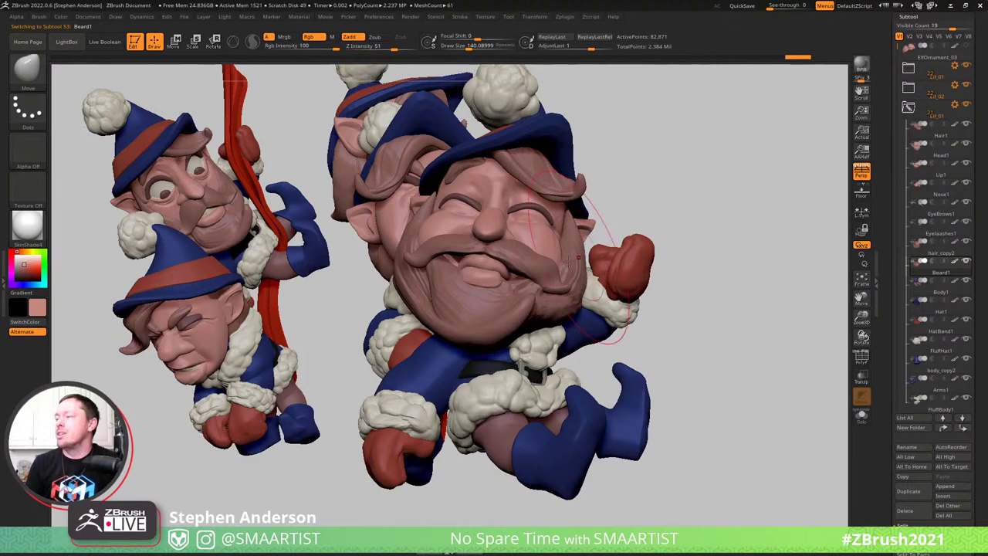
pyautogui.moveTo(578, 258); pyautogui.dragTo(370, 265, button='right')
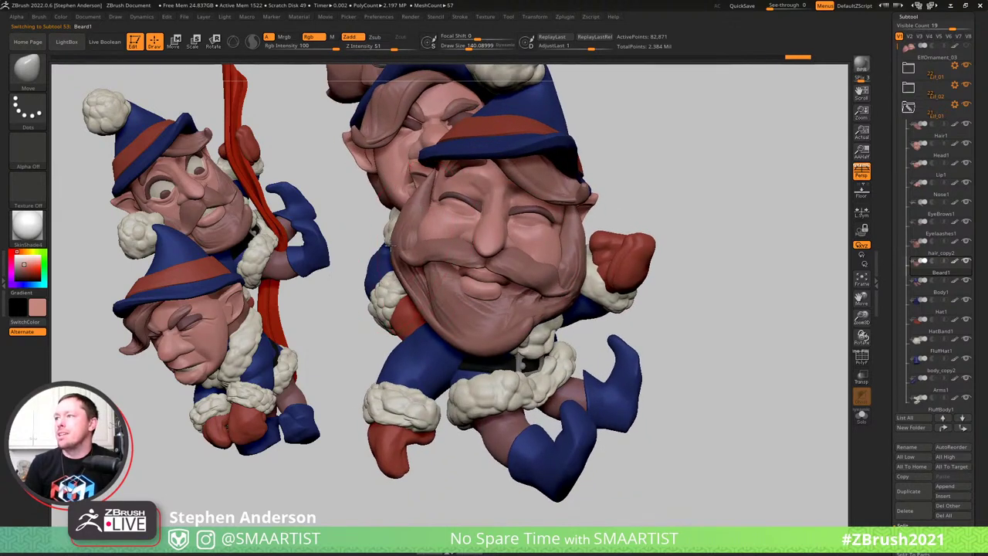
# Select Head1 and mask the skin around both closed eyes with the MaskPen brush at a draw size of about 81
pyautogui.keyDown('alt'); pyautogui.click(550, 260); pyautogui.keyUp('alt')
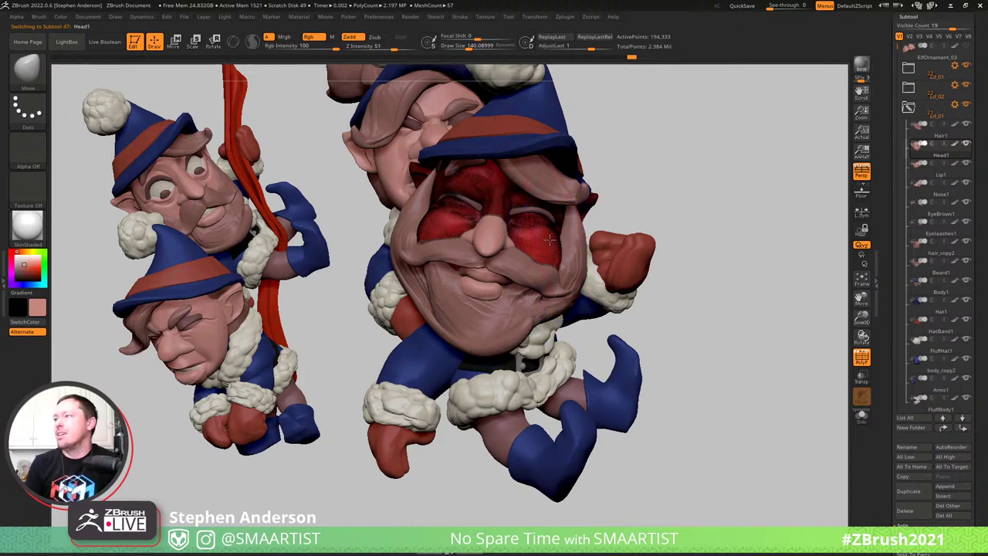
pyautogui.moveTo(560, 248); pyautogui.dragTo(574, 250, button='right')
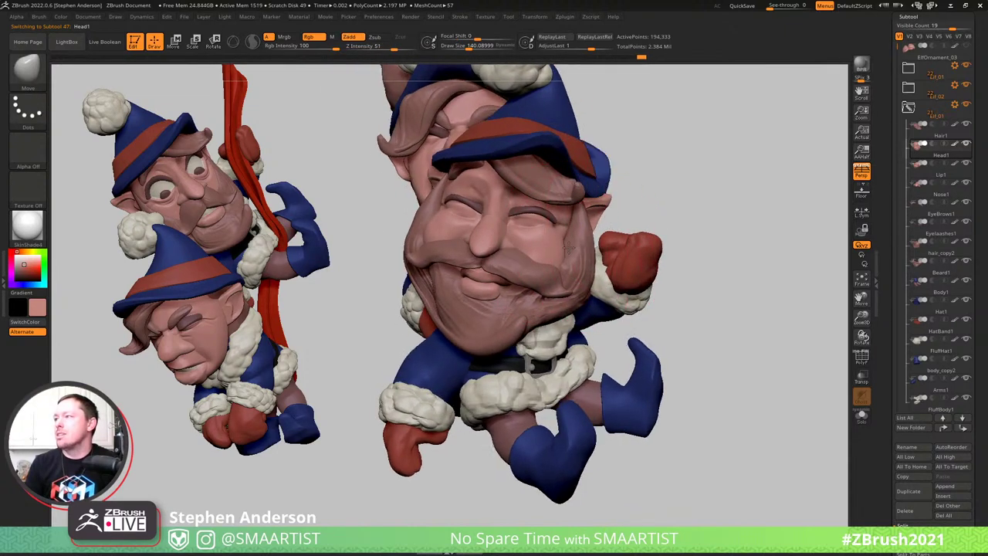
pyautogui.moveTo(592, 249); pyautogui.dragTo(564, 245, button='right')
pyautogui.press('s')
pyautogui.moveTo(530, 223); pyautogui.dragTo(525, 222)
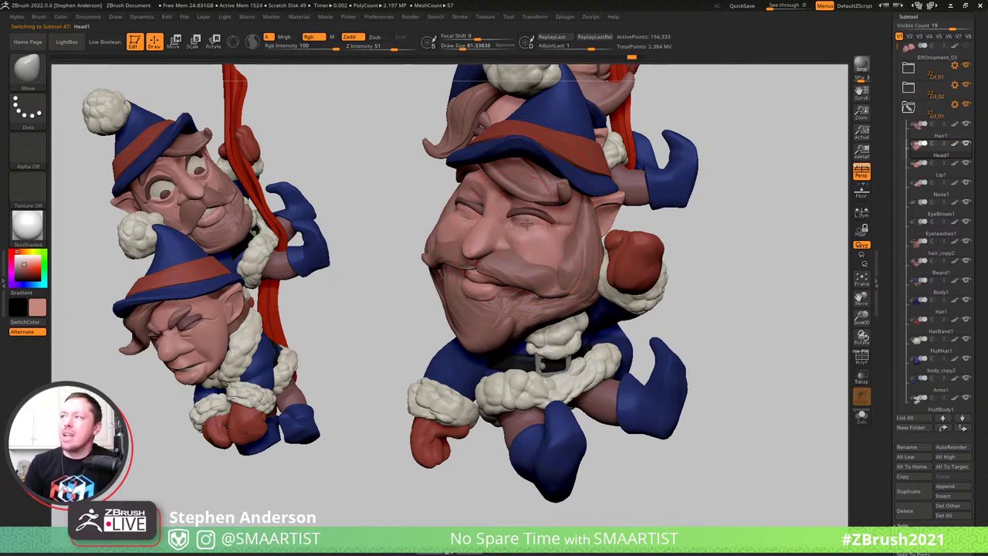
pyautogui.moveTo(502, 222); pyautogui.dragTo(526, 217, button='right')
pyautogui.keyDown('ctrl'); pyautogui.moveTo(526, 217); pyautogui.dragTo(469, 209); pyautogui.keyUp('ctrl')
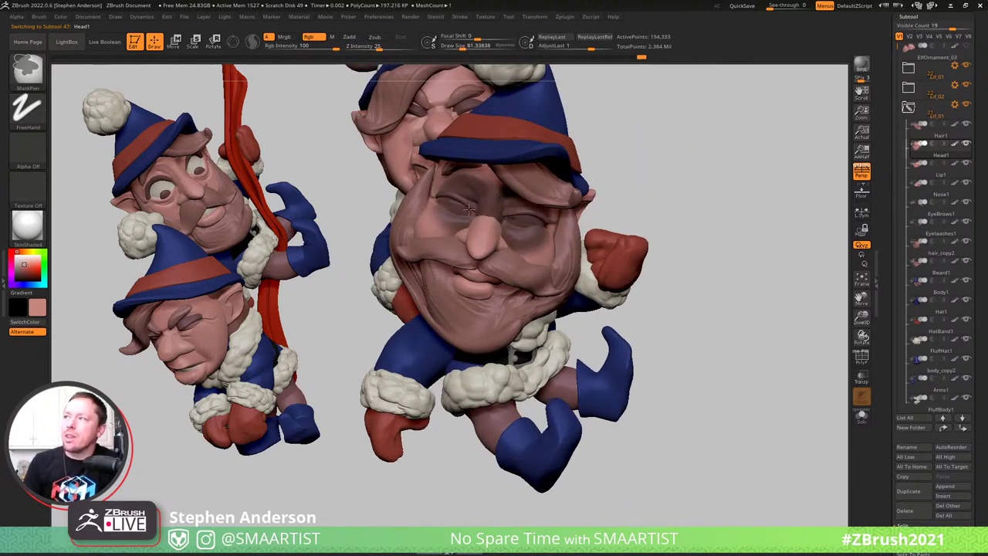
# Try a different mask on Head1 covering the left eye area and cheek, undoing the strokes between attempts
pyautogui.keyDown('ctrl'); pyautogui.click(682, 201); pyautogui.keyUp('ctrl')
pyautogui.keyDown('ctrl'); pyautogui.moveTo(519, 224); pyautogui.dragTo(565, 227); pyautogui.keyUp('ctrl')
pyautogui.hotkey('ctrl', 'z')
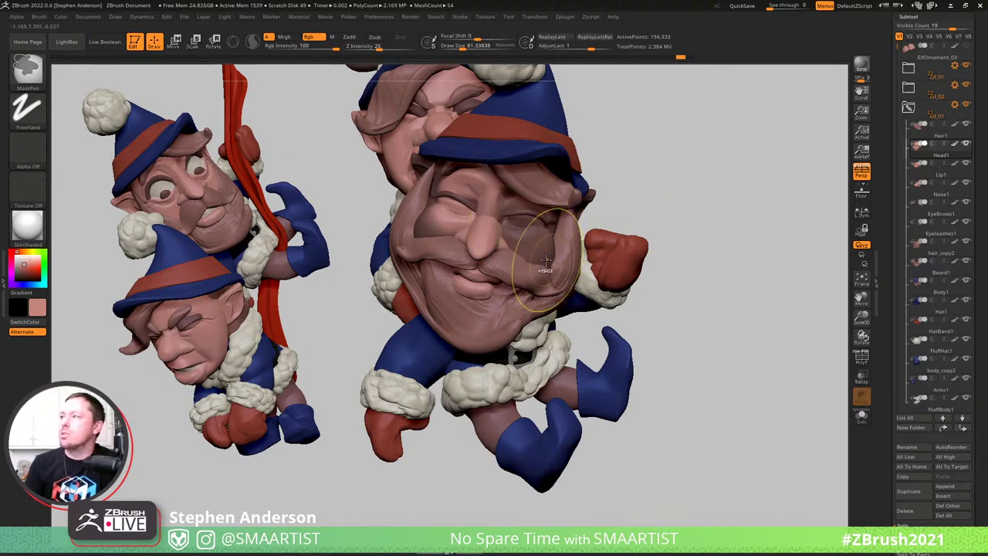
pyautogui.hotkey('ctrl', 'z')
pyautogui.keyDown('ctrl'); pyautogui.moveTo(546, 259); pyautogui.dragTo(547, 261); pyautogui.keyUp('ctrl')
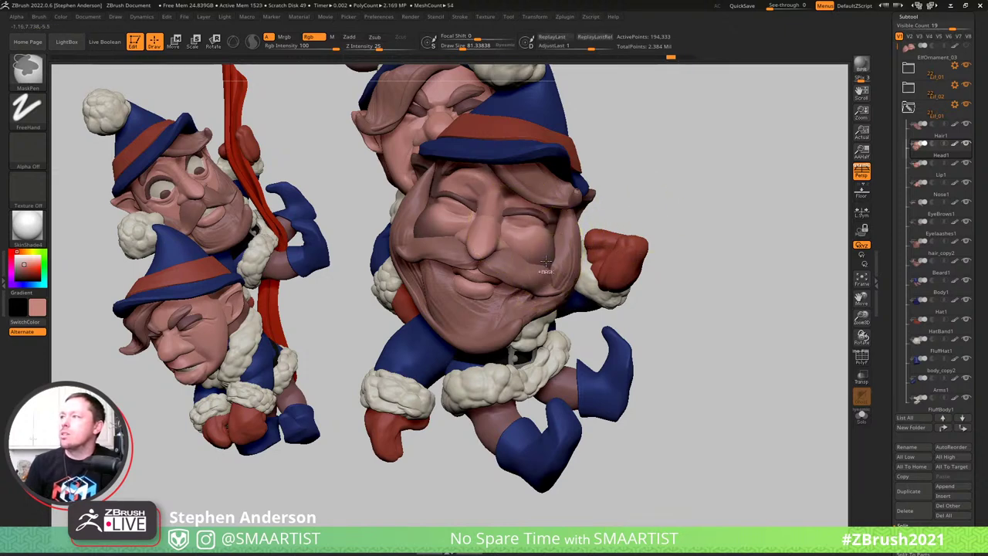
# Restore the mask over both closed eyes and the brow area of Head1, leaving the nose and outer cheeks free
pyautogui.keyDown('ctrl'); pyautogui.click(703, 177); pyautogui.keyUp('ctrl')
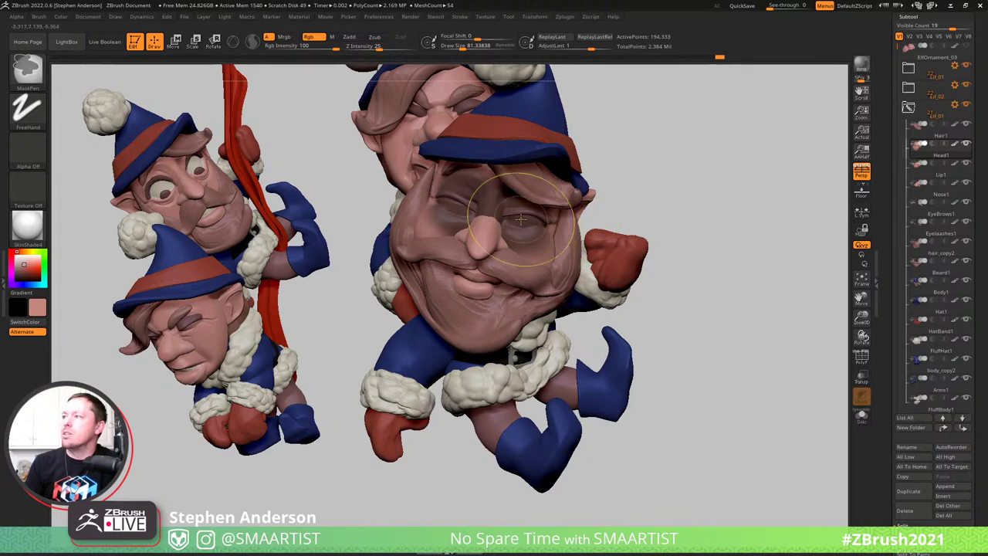
pyautogui.keyDown('ctrl'); pyautogui.click(669, 192); pyautogui.keyUp('ctrl')
pyautogui.moveTo(669, 192)
pyautogui.mouseDown()
pyautogui.moveTo(596, 216)
pyautogui.moveTo(565, 241)
pyautogui.mouseUp()
pyautogui.keyDown('ctrl'); pyautogui.click(595, 219); pyautogui.keyUp('ctrl')
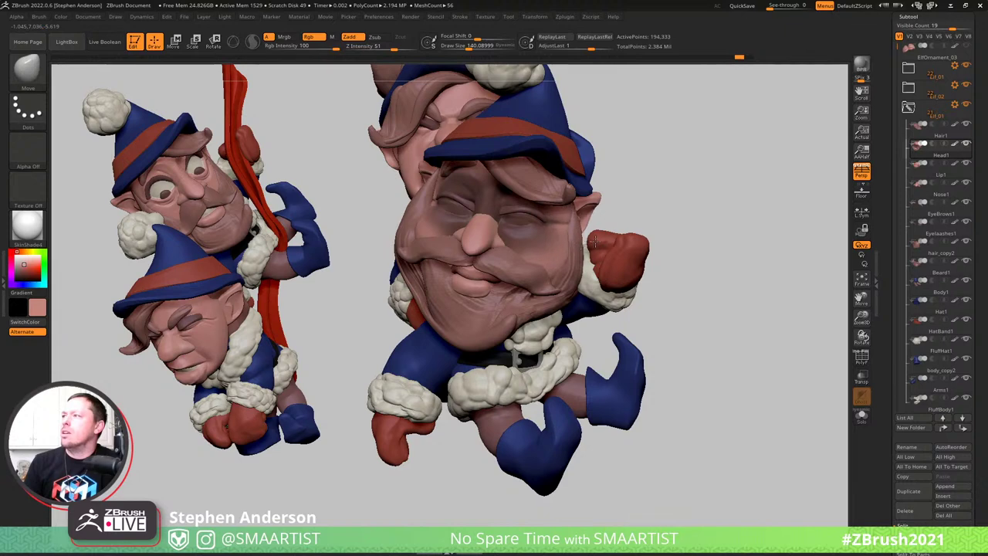
# Try to pull the side of Head1 outward with the Move brush at a draw size of about 140, and undo the changes
pyautogui.moveTo(602, 224)
pyautogui.mouseDown()
pyautogui.moveTo(529, 230)
pyautogui.moveTo(618, 224)
pyautogui.mouseUp()
pyautogui.hotkey('ctrl', 'z')
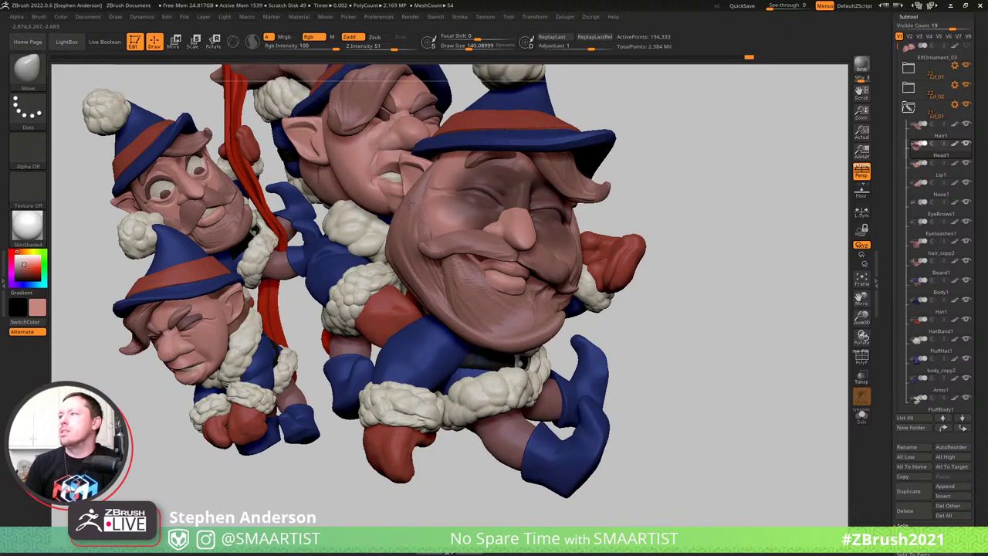
pyautogui.hotkey('ctrl', 'z')
pyautogui.hotkey('ctrl', 'z')
pyautogui.hotkey('ctrl', 'z')
pyautogui.hotkey('ctrl', 'z')
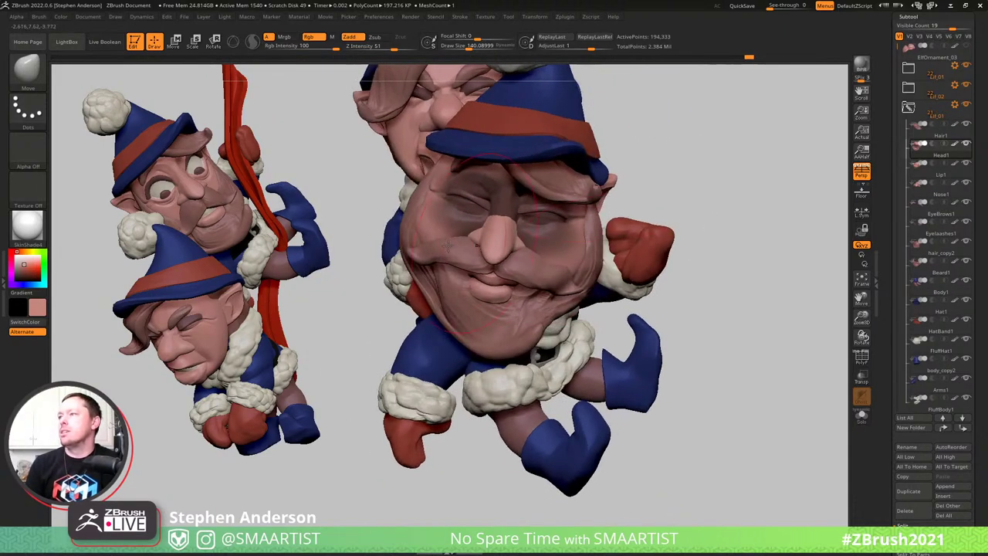
# Compare the last Move strokes on Head1 by undoing and redoing them, and clear the mask around the closed eyes
pyautogui.hotkey('ctrl', 'z')
pyautogui.hotkey('ctrl', 'z')
pyautogui.hotkey('ctrl', 'z')
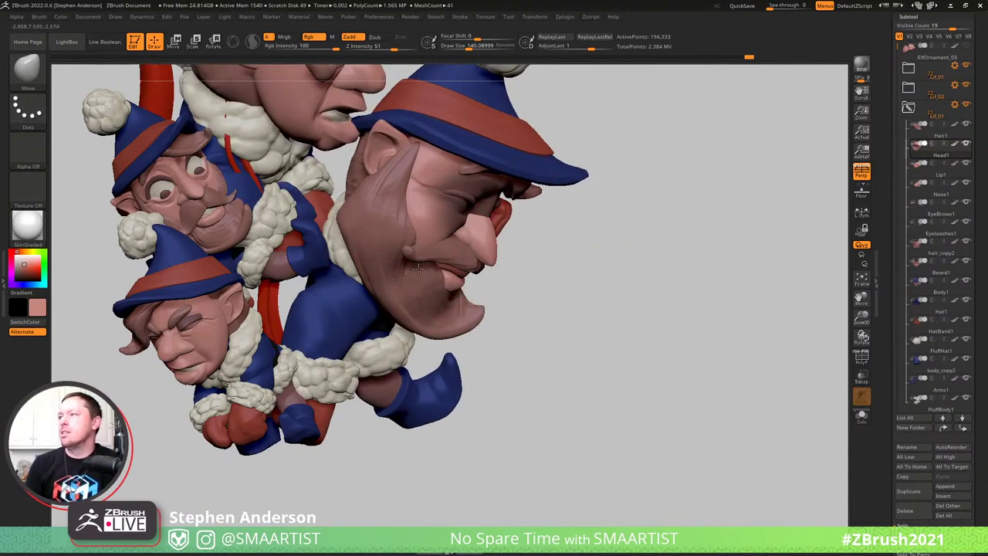
pyautogui.hotkey('ctrl', 'shift', 'z')
pyautogui.hotkey('ctrl', 'shift', 'z')
pyautogui.hotkey('ctrl', 'shift', 'z')
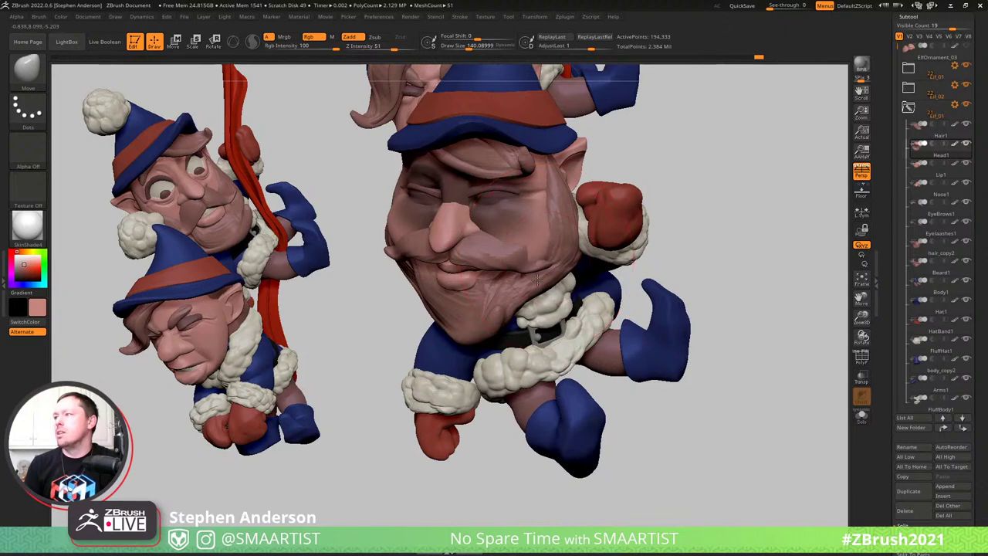
pyautogui.moveTo(535, 275); pyautogui.dragTo(468, 276, button='right')
pyautogui.hotkey('ctrl', 'z')
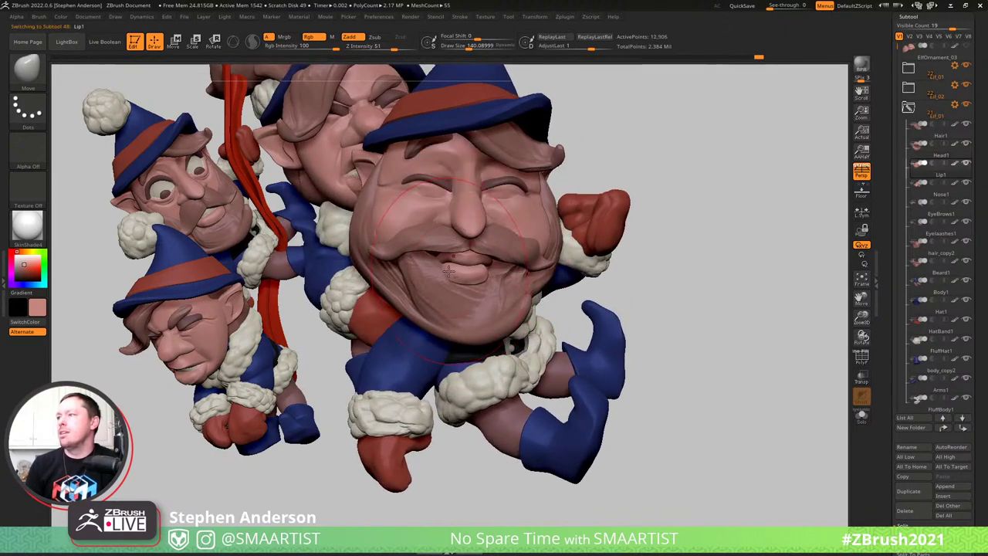
# Turn on ghosted transparency for Lip1 and refit the lips to the widened mouth with the Move brush at a draw size of about 65
pyautogui.press('s')
pyautogui.moveTo(440, 267); pyautogui.dragTo(432, 269)
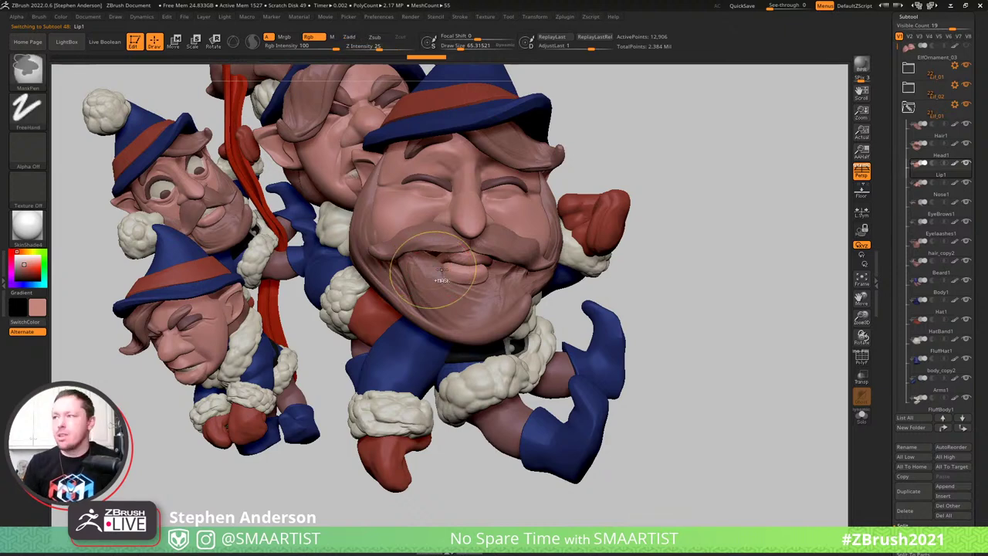
pyautogui.hotkey('shift', 't')
pyautogui.moveTo(431, 271)
pyautogui.mouseDown(button='right')
pyautogui.moveTo(417, 268)
pyautogui.moveTo(429, 266)
pyautogui.mouseUp(button='right')
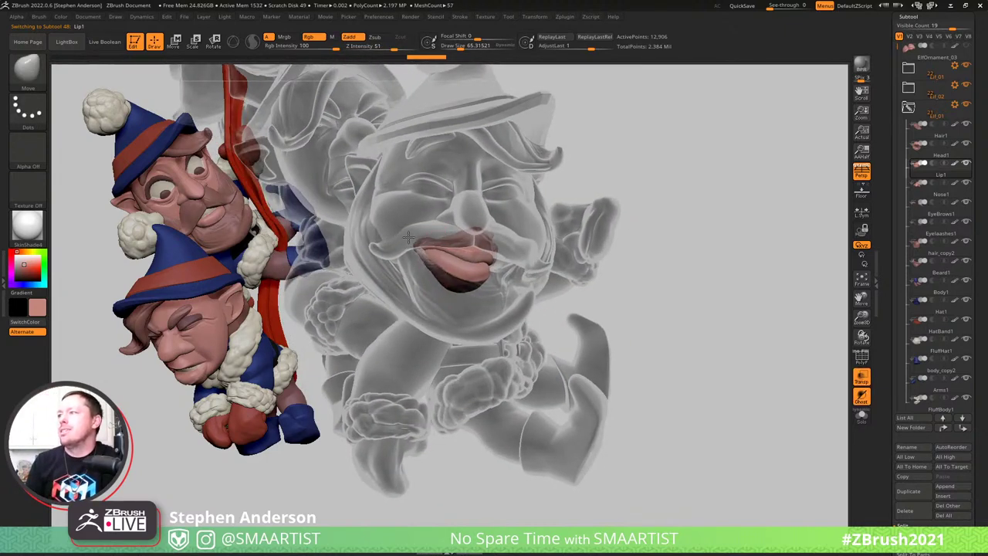
pyautogui.hotkey('ctrl', 'z')
pyautogui.hotkey('ctrl', 'z')
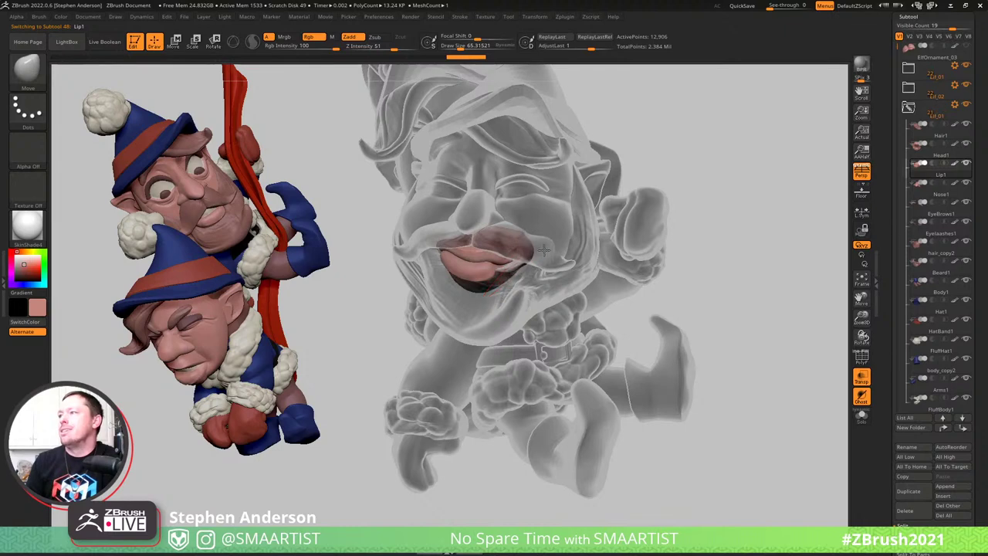
# Reshape the front elf's lips into a wider, fuller smile with the Move brush in ghosted transparency, finishing with transparency off
pyautogui.hotkey('ctrl', 'shift', 'z')
pyautogui.hotkey('ctrl', 'shift', 'z')
pyautogui.hotkey('ctrl', 'shift', 'z')
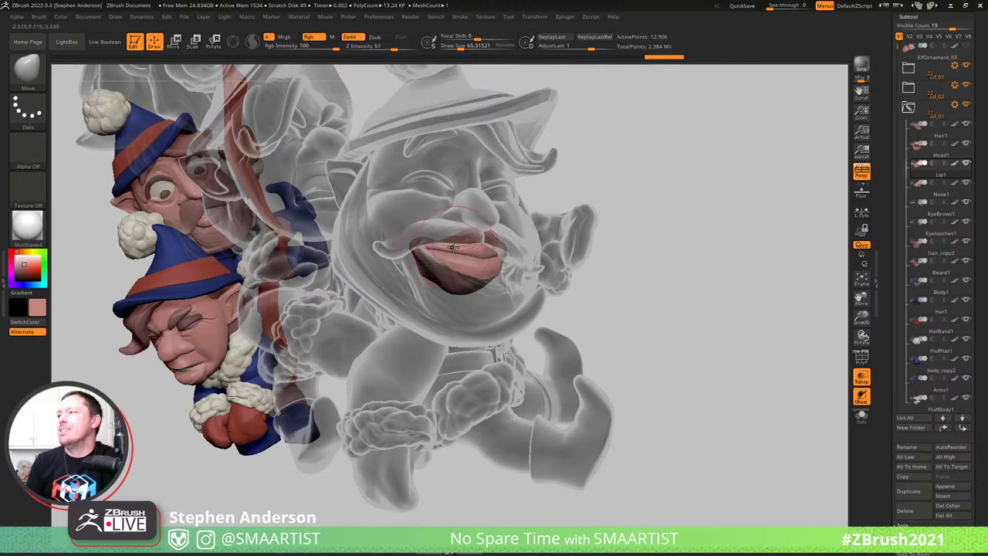
pyautogui.hotkey('ctrl', 'shift', 'z')
pyautogui.hotkey('ctrl', 'shift', 'z')
pyautogui.hotkey('ctrl', 'shift', 'z')
pyautogui.hotkey('ctrl', 'shift', 'z')
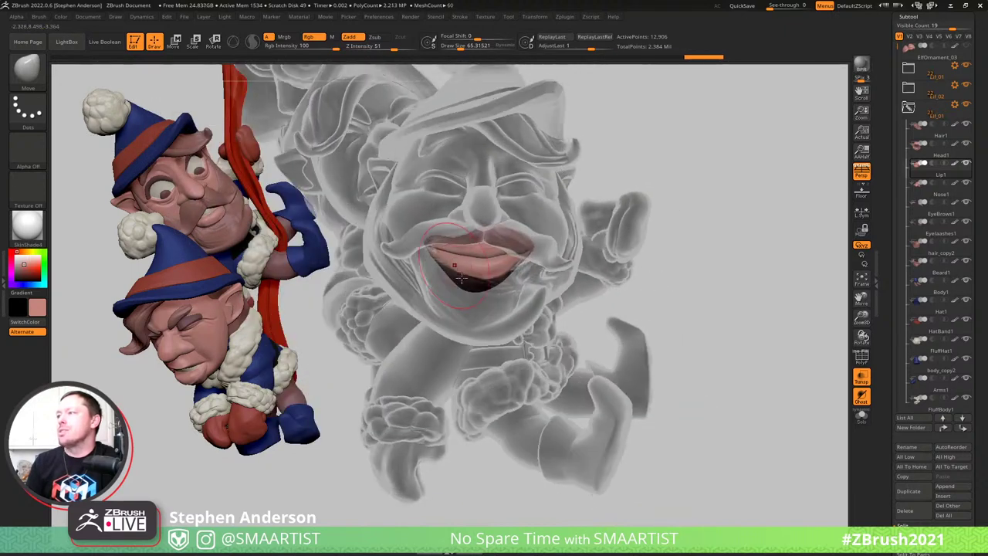
pyautogui.hotkey('ctrl', 'shift', 'z')
pyautogui.hotkey('ctrl', 'shift', 'z')
pyautogui.hotkey('ctrl', 'shift', 'z')
pyautogui.hotkey('ctrl', 'shift', 'z')
pyautogui.hotkey('ctrl', 'shift', 'z')
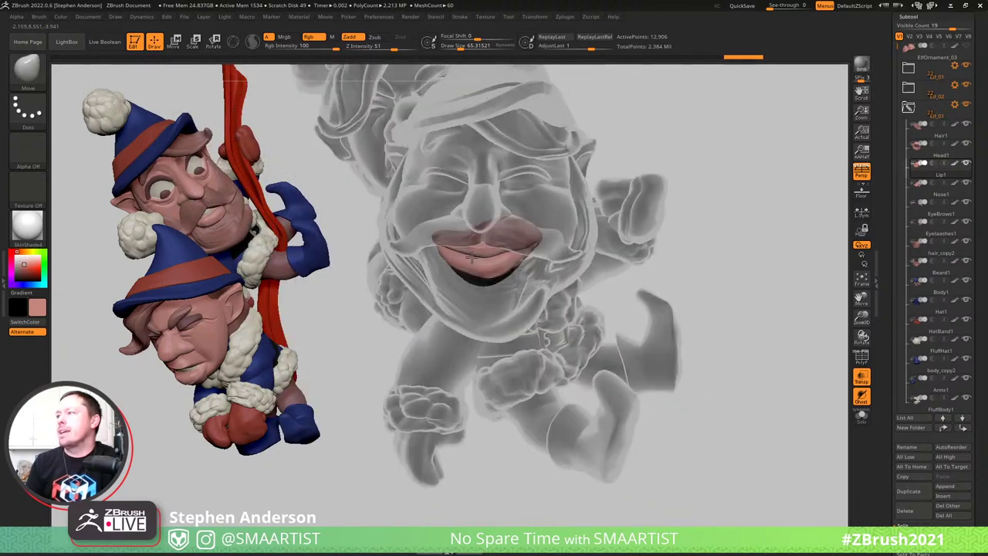
pyautogui.hotkey('shift', 't')
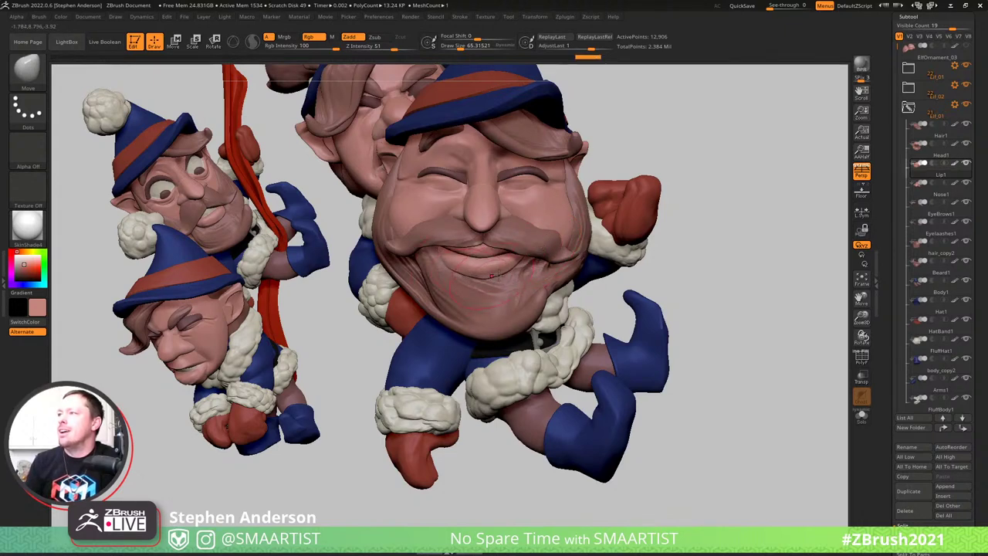
# Refine the lips and mouth corners beneath the moustache with the Move brush at a draw size of about 42
pyautogui.hotkey('ctrl', 'shift', 'z')
pyautogui.hotkey('ctrl', 'shift', 'z')
pyautogui.hotkey('ctrl', 'shift', 'z')
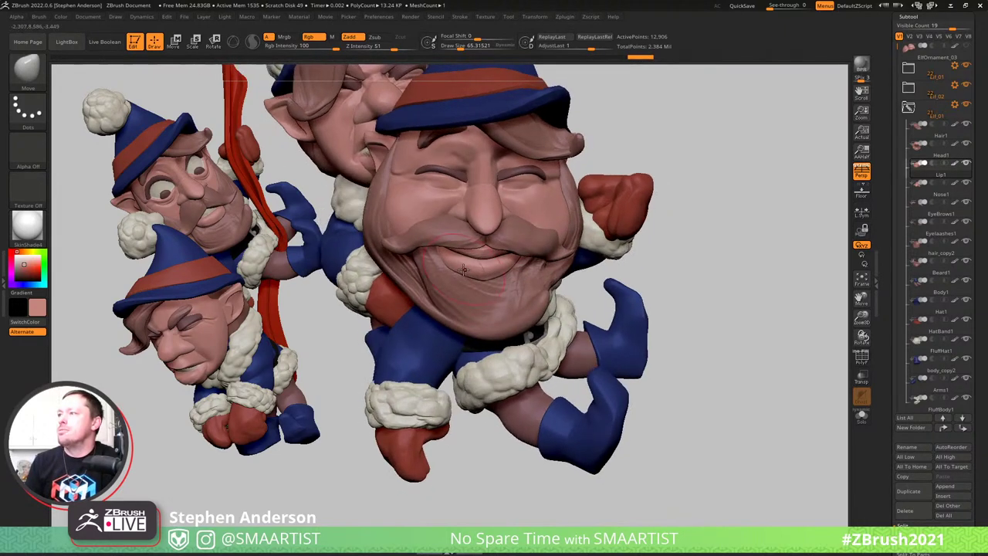
pyautogui.moveTo(452, 269); pyautogui.dragTo(446, 264)
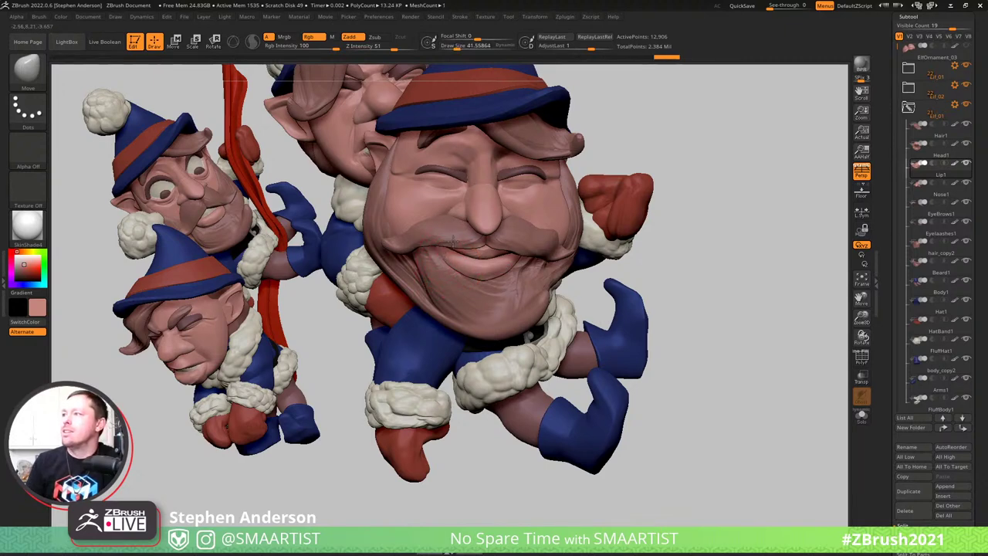
pyautogui.hotkey('ctrl', 'shift', 'z')
pyautogui.hotkey('ctrl', 'shift', 'z')
pyautogui.hotkey('ctrl', 'shift', 'z')
pyautogui.hotkey('ctrl', 'shift', 'z')
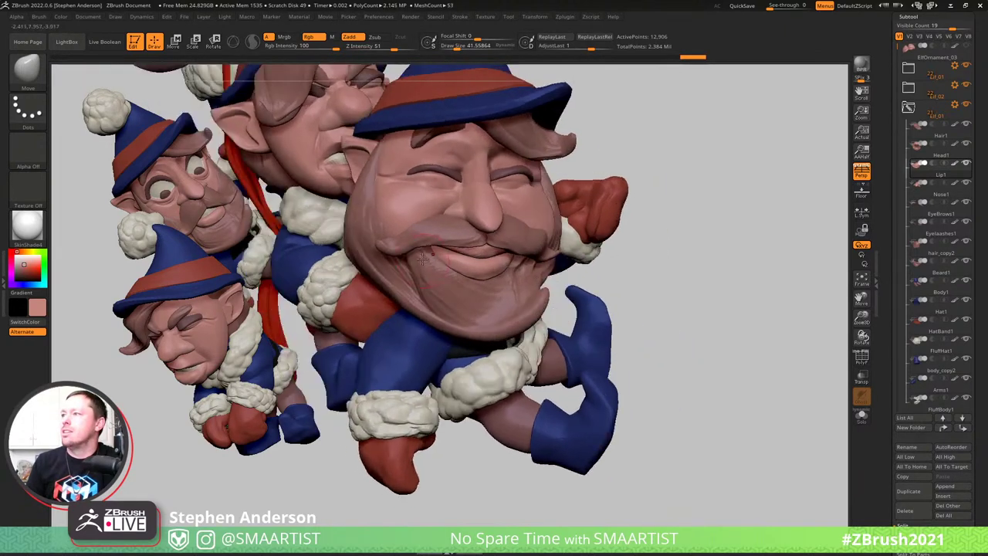
pyautogui.hotkey('ctrl', 'shift', 'z')
pyautogui.hotkey('ctrl', 'shift', 'z')
pyautogui.hotkey('ctrl', 'shift', 'z')
pyautogui.hotkey('ctrl', 'shift', 'z')
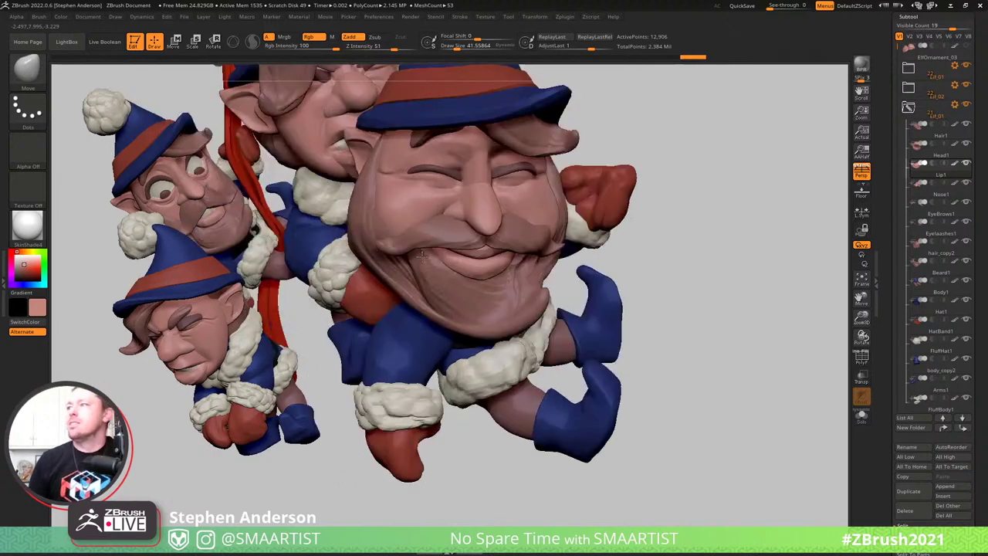
pyautogui.hotkey('ctrl', 'shift', 'z')
pyautogui.moveTo(501, 251); pyautogui.dragTo(501, 257, button='right')
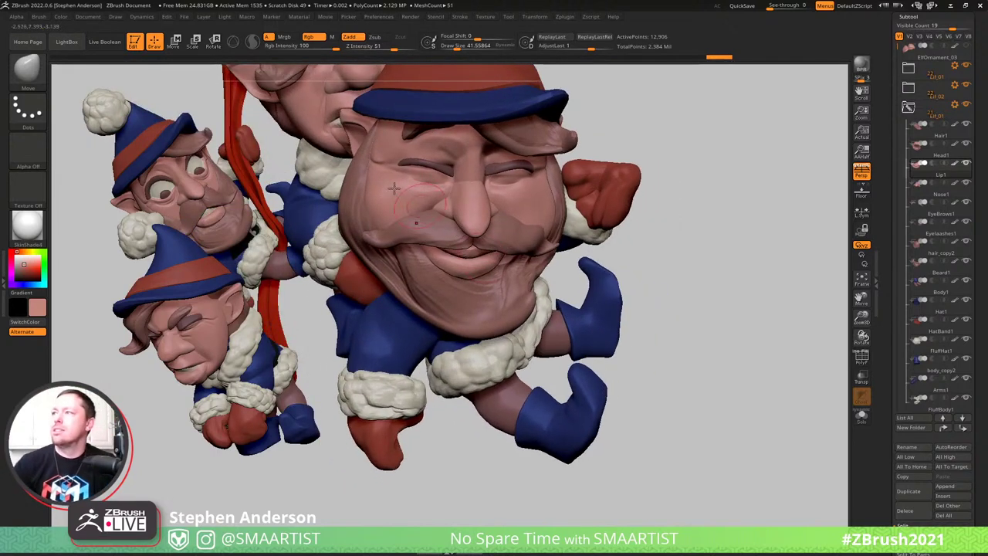
# Select the front elf's head and build up the brow above the closed eye with ClayBuildup at a draw size of about 30
pyautogui.keyDown('alt'); pyautogui.click(387, 154); pyautogui.keyUp('alt')
pyautogui.moveTo(388, 155)
pyautogui.mouseDown(button='right')
pyautogui.moveTo(409, 155)
pyautogui.moveTo(371, 156)
pyautogui.mouseUp(button='right')
pyautogui.press('s')
pyautogui.moveTo(371, 156); pyautogui.dragTo(375, 153)
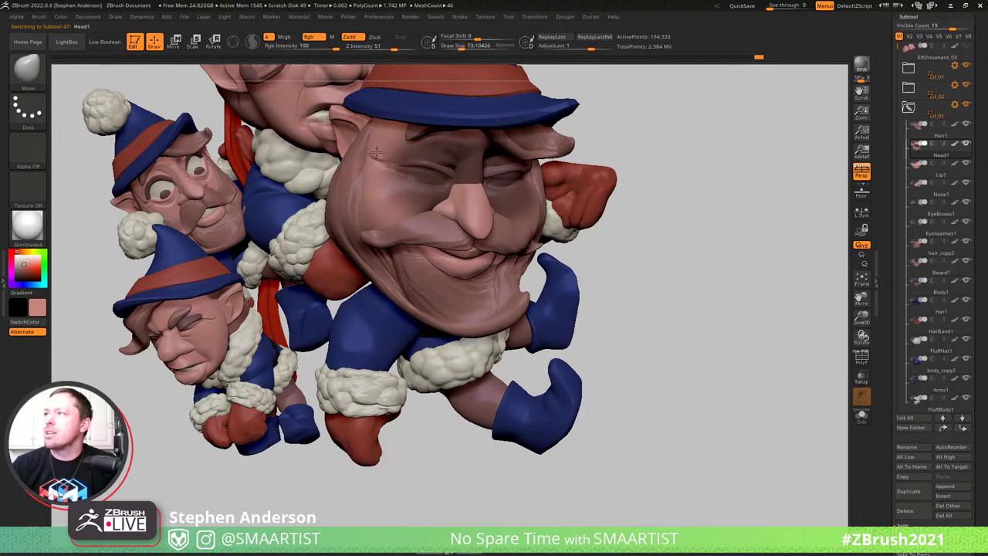
pyautogui.press('b')
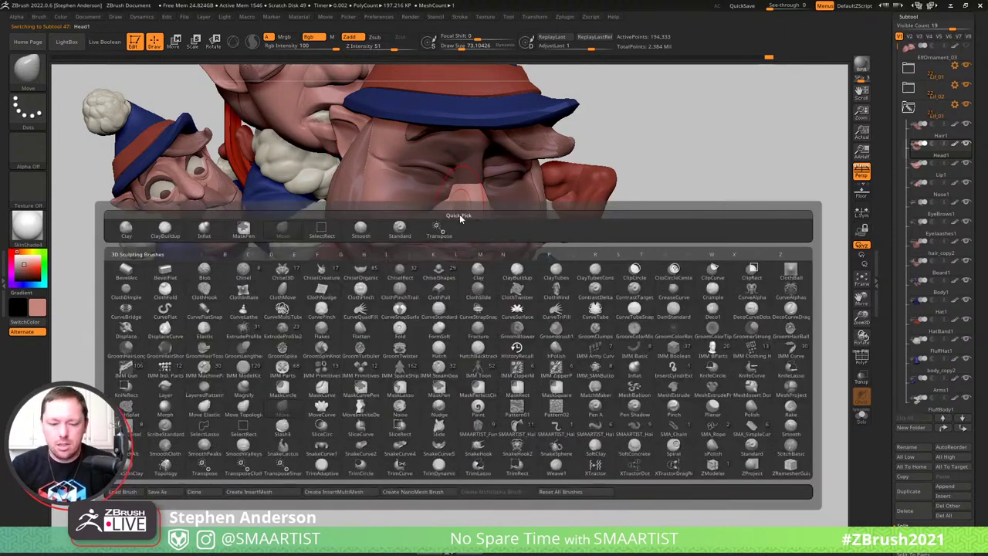
pyautogui.press('c')
pyautogui.press('b')
pyautogui.keyDown('ctrl'); pyautogui.moveTo(646, 202); pyautogui.dragTo(644, 239); pyautogui.keyUp('ctrl')
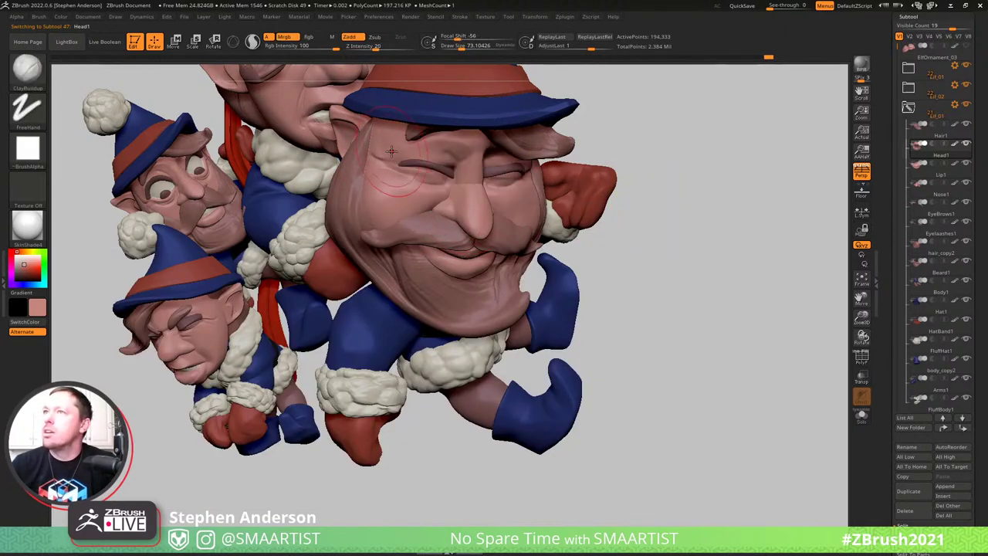
pyautogui.press('s')
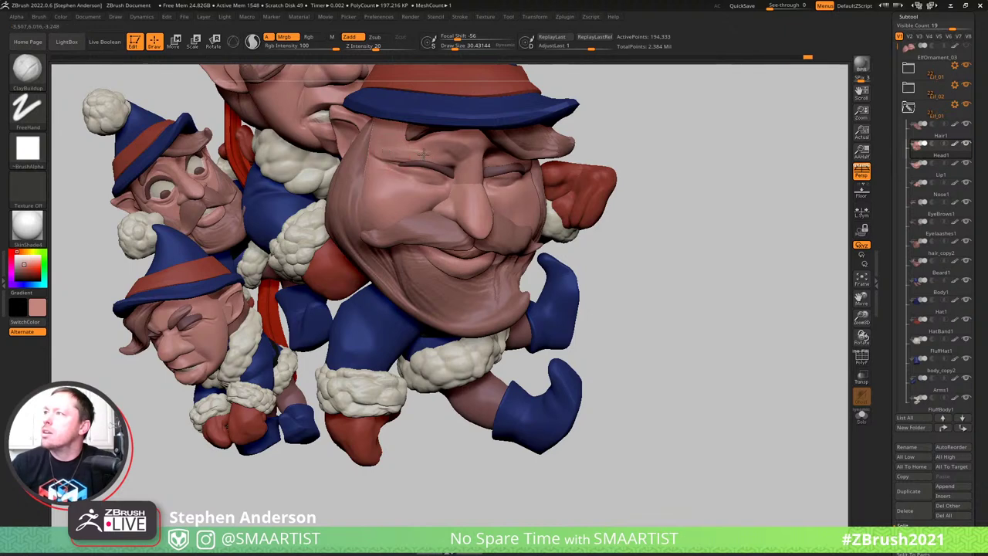
pyautogui.press('shift')
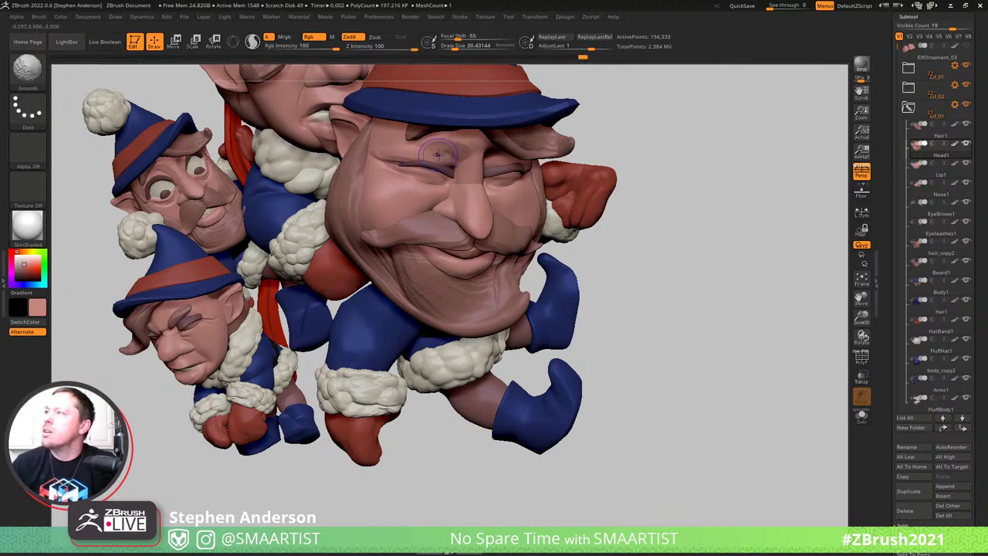
# Add and smooth clay along the brow ridge and around the outer corner of the elf's other eye
pyautogui.moveTo(431, 194); pyautogui.dragTo(413, 149, button='right')
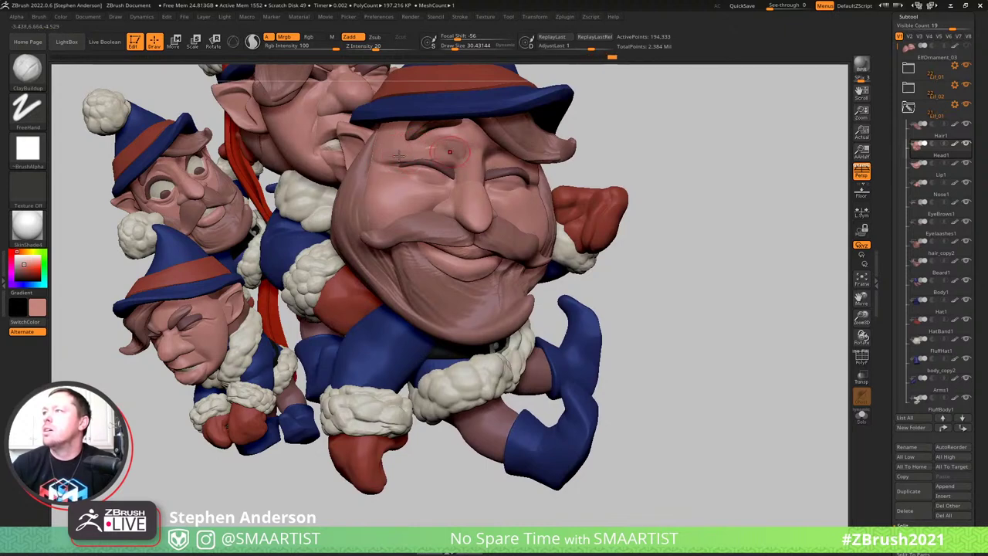
pyautogui.press('shift')
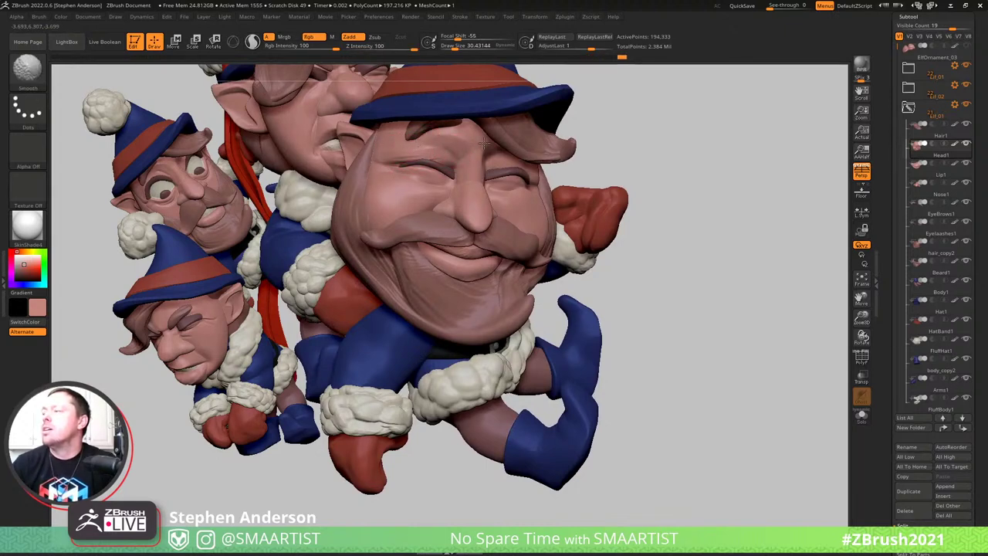
pyautogui.moveTo(484, 143); pyautogui.dragTo(543, 166, button='right')
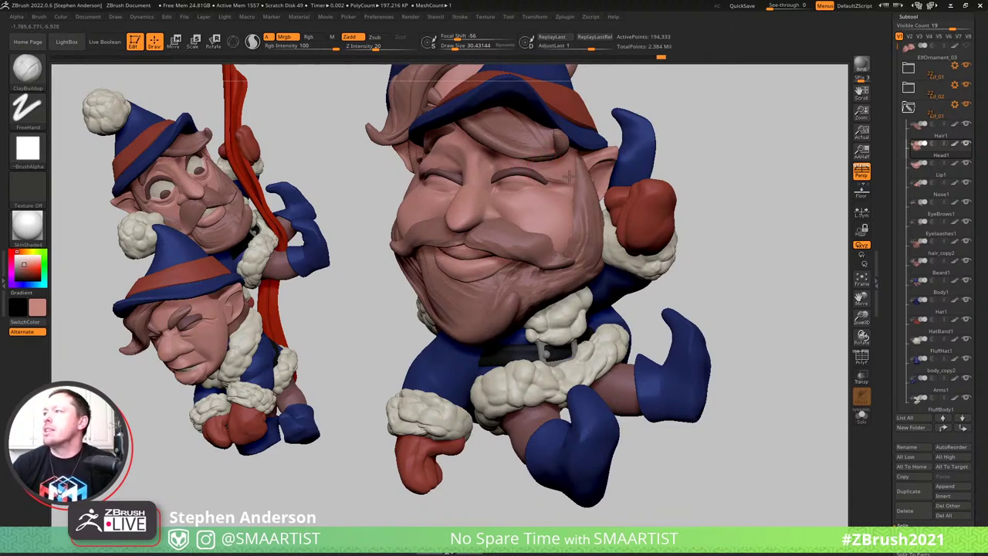
pyautogui.press('shift')
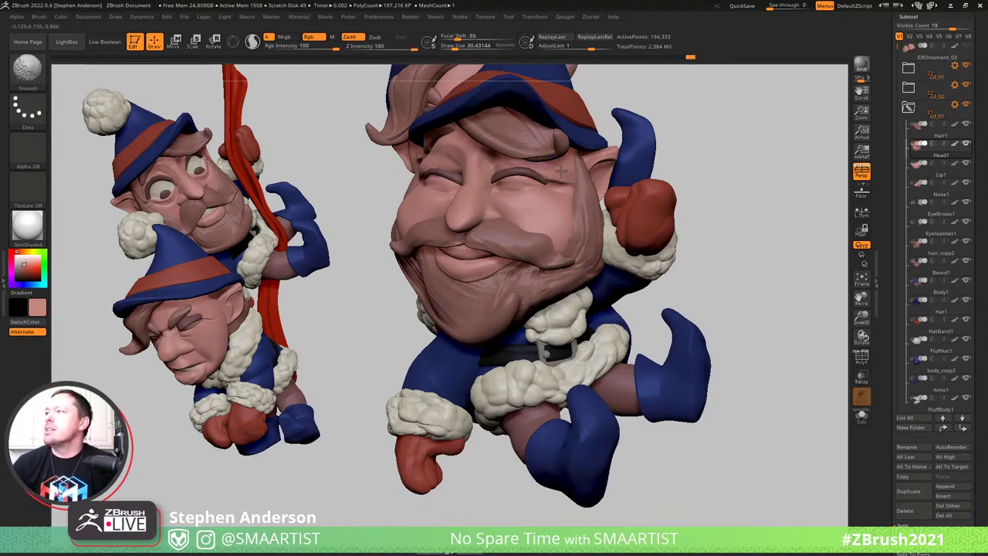
pyautogui.keyDown('shift'); pyautogui.moveTo(548, 181); pyautogui.dragTo(556, 184); pyautogui.keyUp('shift')
# Isolate the head and carve wrinkle creases around the outer corners of both eyes with the DamStandard brush
pyautogui.press('b')
pyautogui.press('d')
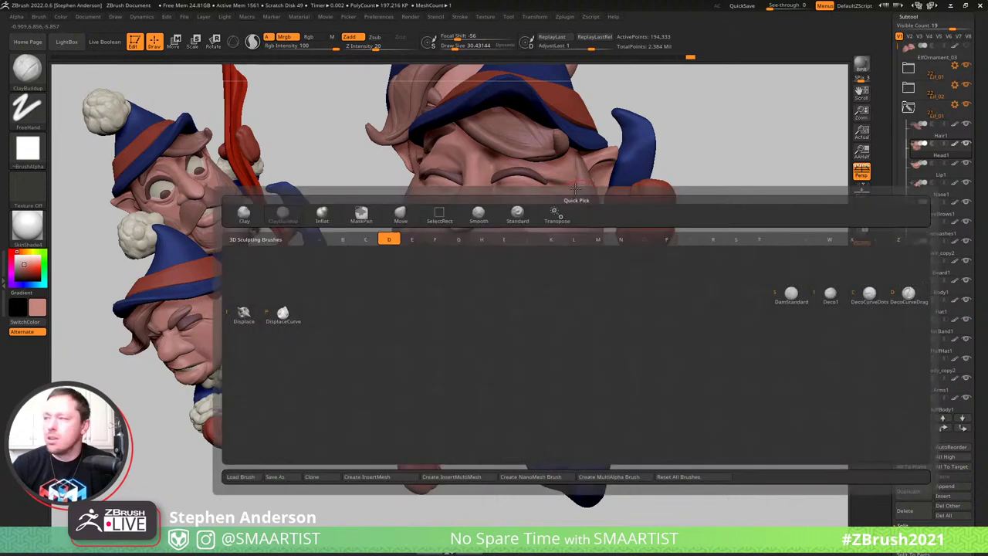
pyautogui.press('s')
pyautogui.moveTo(649, 197); pyautogui.dragTo(545, 199, button='right')
pyautogui.press('ctrl')
pyautogui.hotkey('ctrl', 'shift', 's')
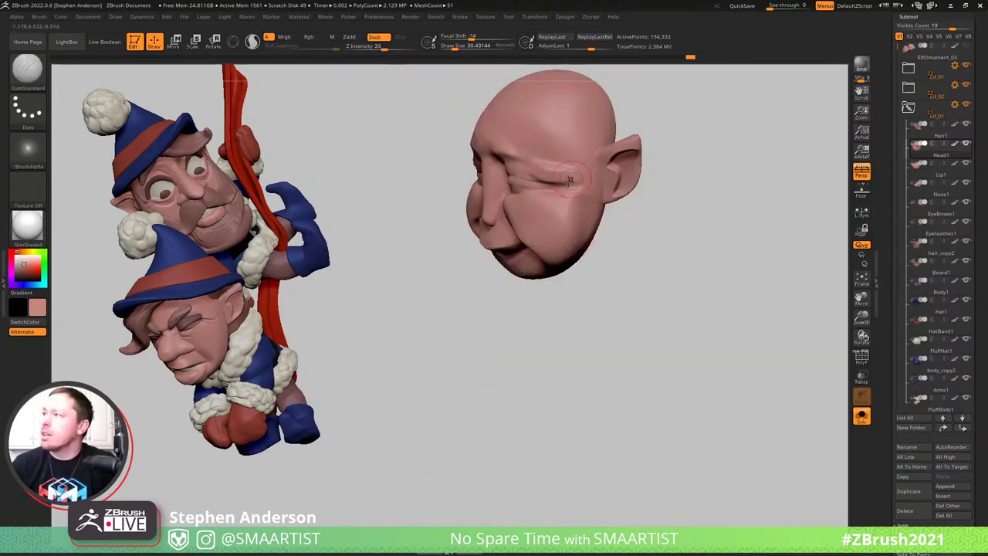
pyautogui.moveTo(606, 191)
pyautogui.mouseDown(button='right')
pyautogui.moveTo(562, 183)
pyautogui.moveTo(607, 178)
pyautogui.mouseUp(button='right')
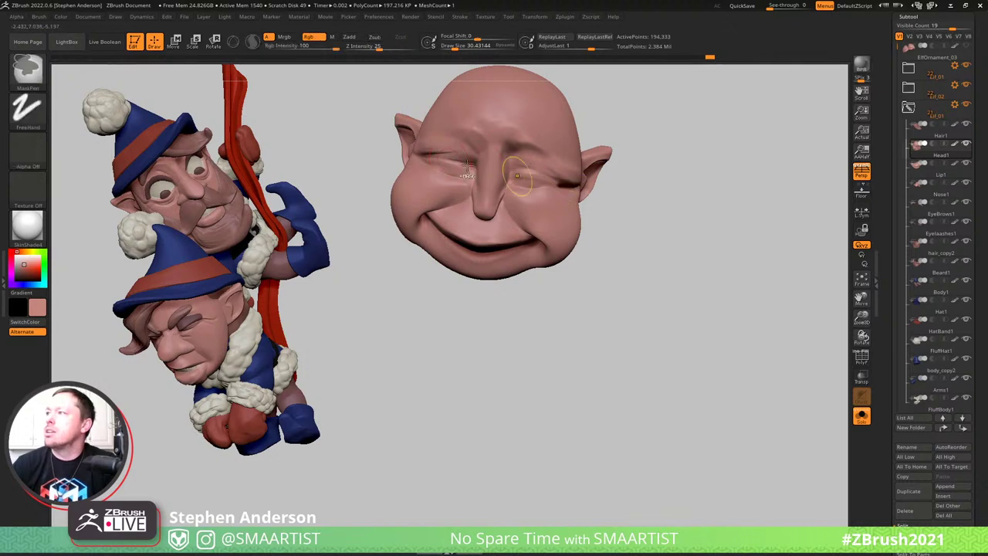
pyautogui.moveTo(393, 150)
pyautogui.mouseDown(button='right')
pyautogui.moveTo(463, 185)
pyautogui.moveTo(460, 201)
pyautogui.moveTo(459, 185)
pyautogui.mouseUp(button='right')
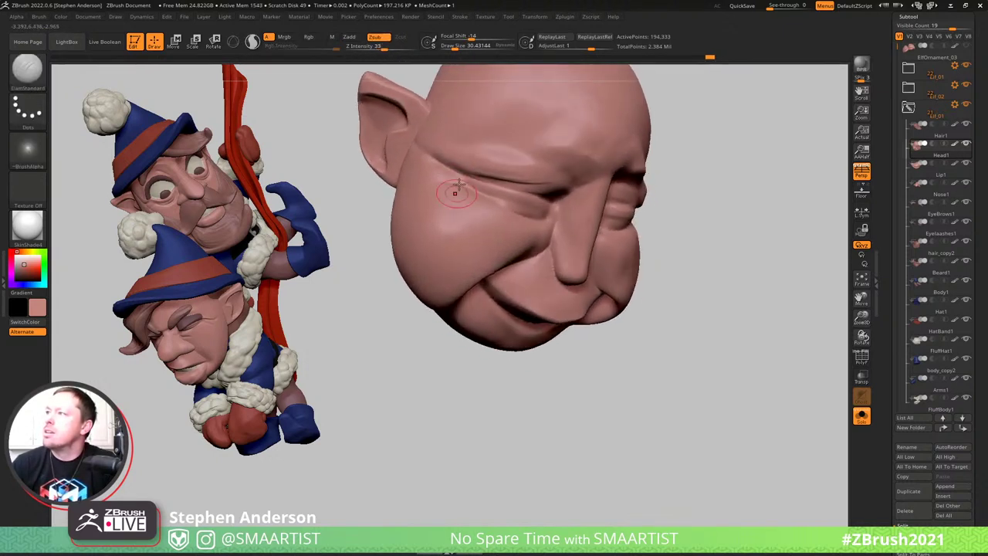
pyautogui.moveTo(544, 197); pyautogui.dragTo(691, 209, button='right')
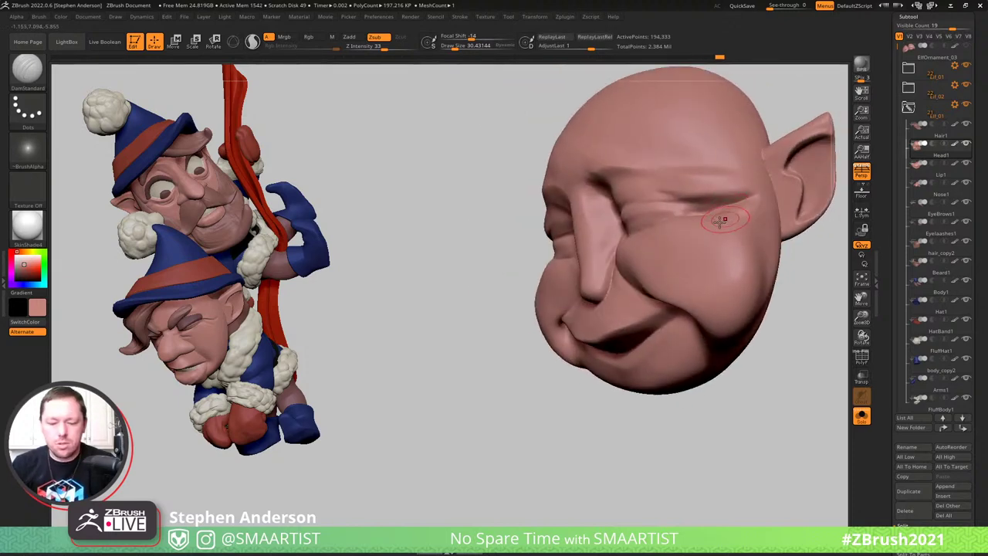
# Build up the skin fold below the outer eye corner with ClayBuildup and smooth it into the cheek
pyautogui.press('b')
pyautogui.press('c')
pyautogui.press('b')
pyautogui.moveTo(701, 210); pyautogui.dragTo(717, 206)
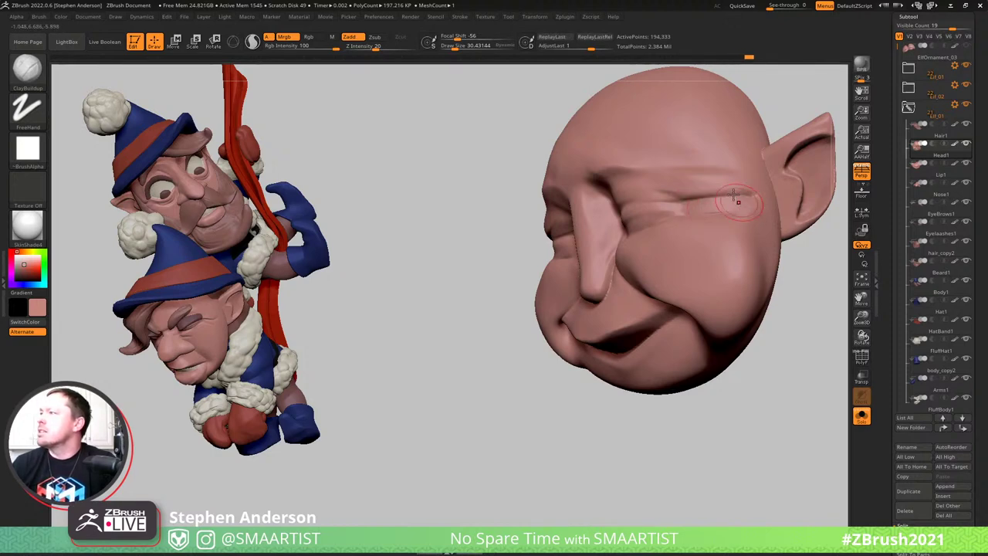
pyautogui.moveTo(739, 203)
pyautogui.mouseDown(button='right')
pyautogui.moveTo(711, 216)
pyautogui.moveTo(738, 201)
pyautogui.mouseUp(button='right')
pyautogui.press('shift')
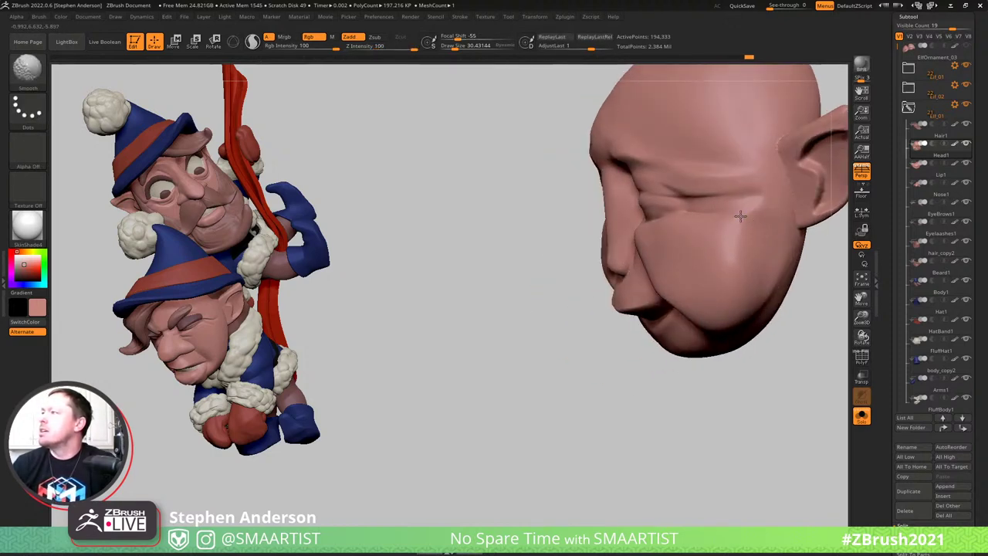
# Sharpen the wrinkle crease beside the eye with DamStandard and bring the hidden parts of the elves back into view
pyautogui.press('b')
pyautogui.press('d')
pyautogui.press('s')
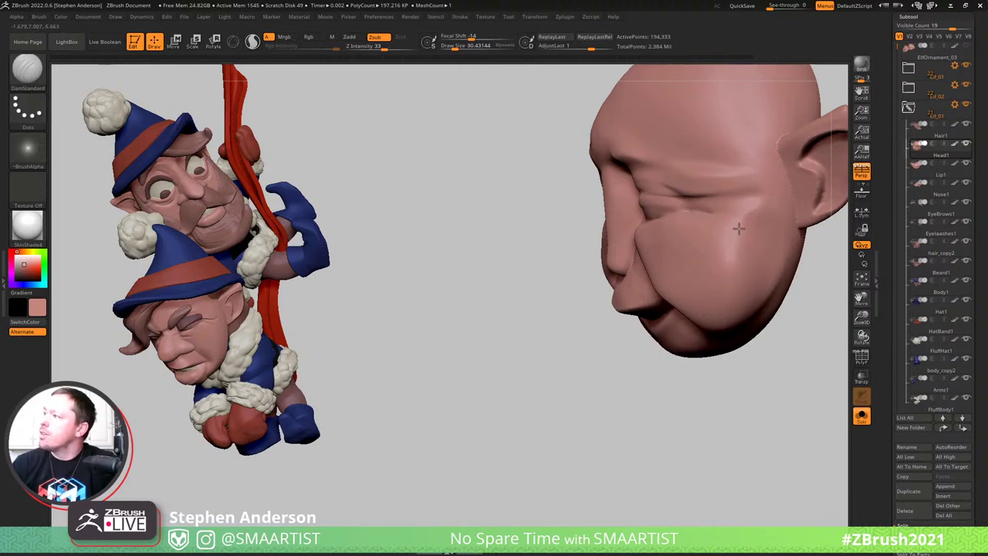
pyautogui.keyDown('ctrl'); pyautogui.moveTo(751, 197); pyautogui.dragTo(722, 186, button='right'); pyautogui.keyUp('ctrl')
pyautogui.moveTo(722, 185)
pyautogui.mouseDown(button='right')
pyautogui.moveTo(752, 203)
pyautogui.moveTo(763, 190)
pyautogui.mouseUp(button='right')
pyautogui.moveTo(550, 213); pyautogui.dragTo(577, 221, button='right')
pyautogui.moveTo(618, 197); pyautogui.dragTo(575, 189, button='right')
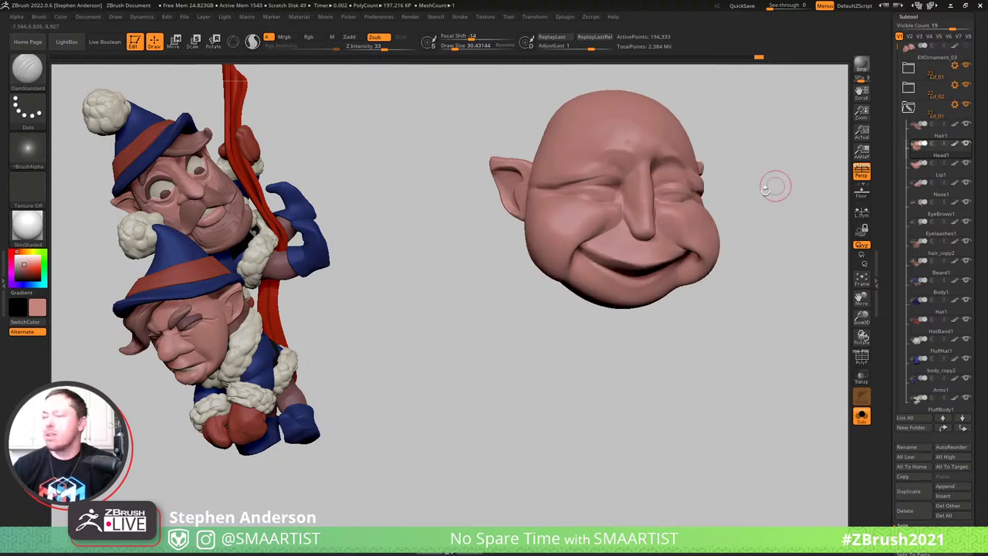
pyautogui.hotkey('ctrl', 's')
pyautogui.keyDown('ctrl'); pyautogui.moveTo(761, 182); pyautogui.dragTo(680, 188, button='right'); pyautogui.keyUp('ctrl')
pyautogui.keyDown('ctrl'); pyautogui.moveTo(568, 184); pyautogui.dragTo(617, 171, button='right'); pyautogui.keyUp('ctrl')
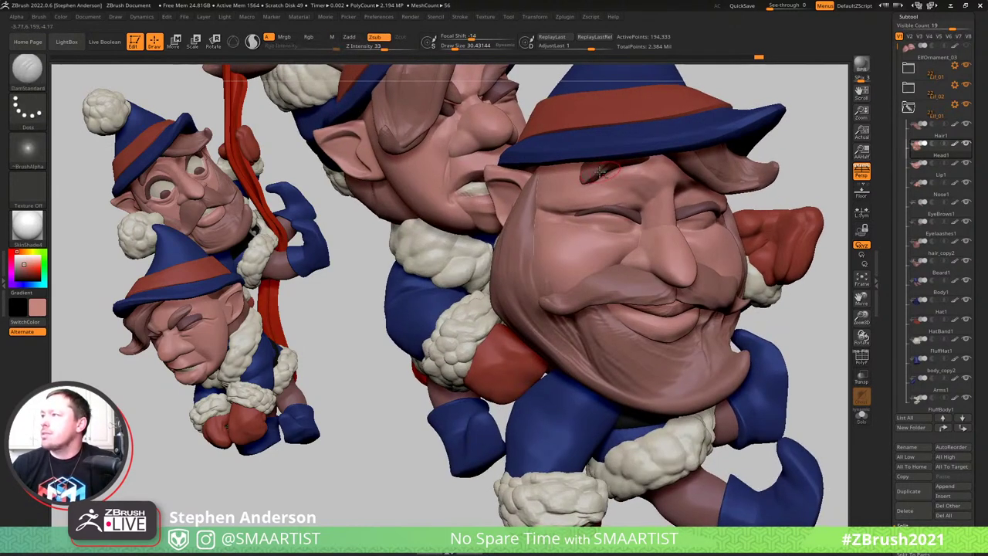
# Select the eyebrows and reposition them below the hat brim with the transpose line, returning to the Move brush
pyautogui.keyDown('alt'); pyautogui.click(616, 179); pyautogui.keyUp('alt')
pyautogui.press('w')
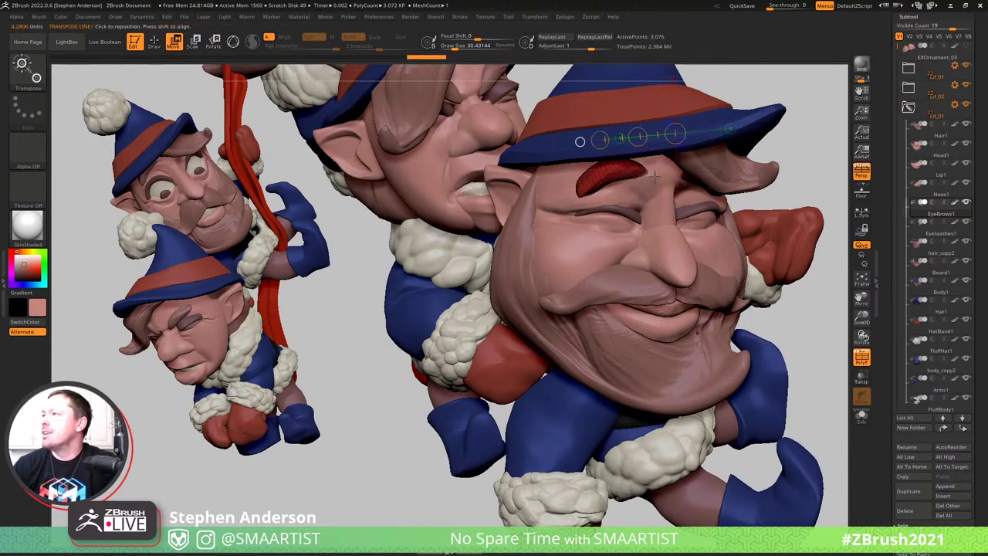
pyautogui.moveTo(655, 178); pyautogui.dragTo(634, 136, button='right')
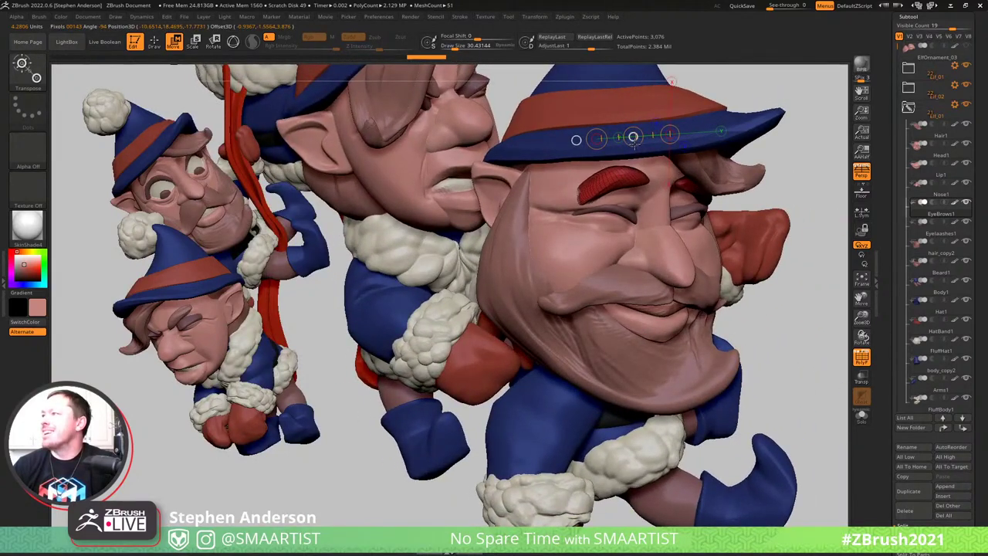
pyautogui.press('q')
pyautogui.moveTo(687, 213)
pyautogui.mouseDown(button='right')
pyautogui.moveTo(618, 177)
pyautogui.moveTo(635, 218)
pyautogui.moveTo(679, 231)
pyautogui.moveTo(649, 220)
pyautogui.moveTo(649, 176)
pyautogui.moveTo(697, 221)
pyautogui.moveTo(702, 237)
pyautogui.moveTo(664, 252)
pyautogui.moveTo(702, 258)
pyautogui.mouseUp(button='right')
pyautogui.press('b')
pyautogui.press('s')
pyautogui.press('m')
pyautogui.hotkey('shift', 'f')
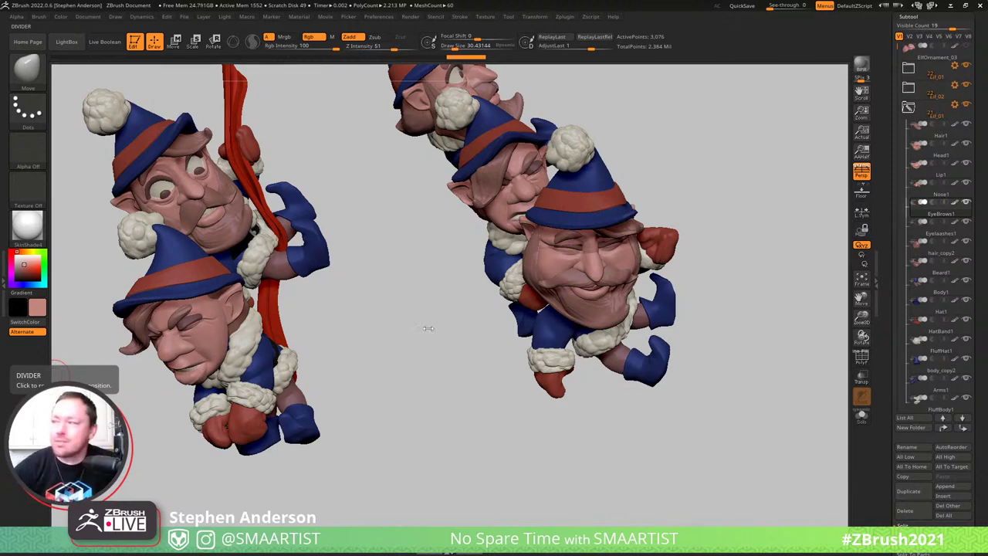
pyautogui.moveTo(733, 340); pyautogui.dragTo(708, 328)
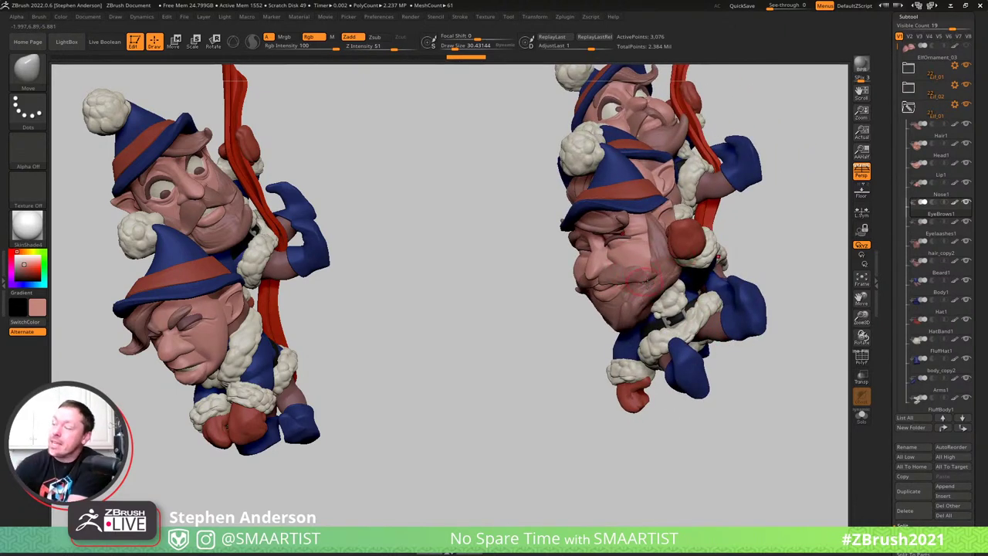
pyautogui.moveTo(631, 264); pyautogui.dragTo(623, 316)
pyautogui.moveTo(622, 317)
pyautogui.mouseDown(button='right')
pyautogui.moveTo(656, 333)
pyautogui.moveTo(669, 312)
pyautogui.moveTo(670, 347)
pyautogui.moveTo(653, 303)
pyautogui.moveTo(641, 333)
pyautogui.mouseUp(button='right')
# Select the front elf's beard and moustache piece and reshape the moustache end over the cheek with the Move Topological brush
pyautogui.keyDown('alt'); pyautogui.click(644, 342); pyautogui.keyUp('alt')
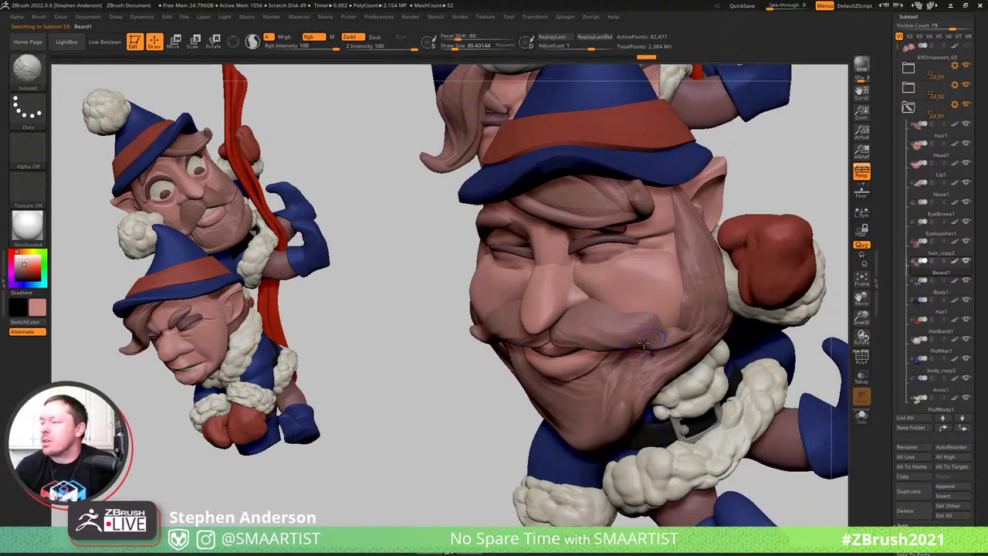
pyautogui.hotkey('shift', 'f')
pyautogui.hotkey('shift', 'f')
pyautogui.press('b')
pyautogui.press('m')
pyautogui.press('v')
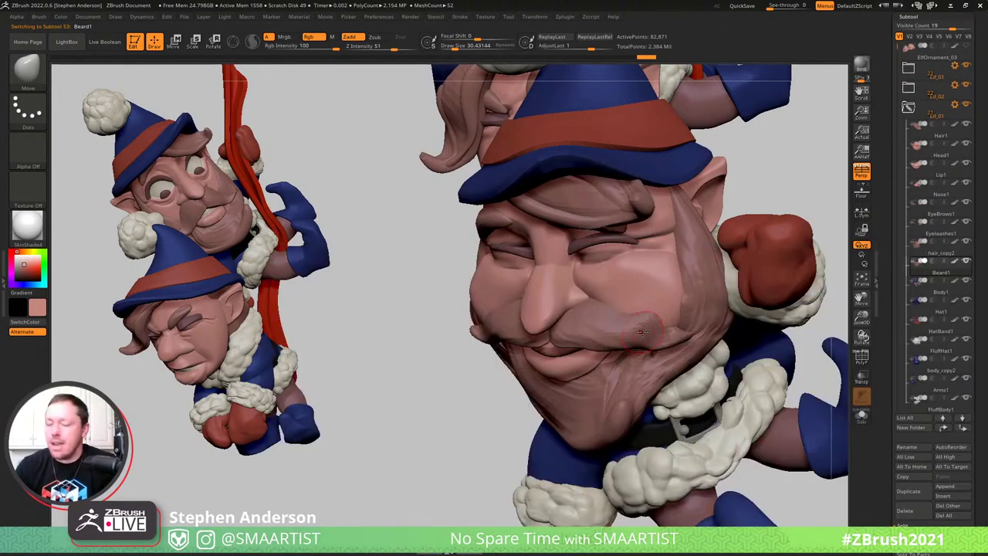
pyautogui.press('b')
pyautogui.press('m')
pyautogui.press('t')
pyautogui.moveTo(645, 322); pyautogui.dragTo(638, 345, button='right')
pyautogui.press('s')
pyautogui.moveTo(650, 347); pyautogui.dragTo(650, 346)
pyautogui.moveTo(629, 354); pyautogui.dragTo(648, 346, button='right')
pyautogui.moveTo(648, 346); pyautogui.dragTo(641, 367)
# Adjust the upward sweep of both moustache halves around the smile, using a larger Move Topological brush for the broad strokes
pyautogui.moveTo(641, 369)
pyautogui.mouseDown(button='right')
pyautogui.moveTo(628, 293)
pyautogui.moveTo(633, 314)
pyautogui.mouseUp(button='right')
pyautogui.press('s')
pyautogui.moveTo(629, 315); pyautogui.dragTo(622, 308)
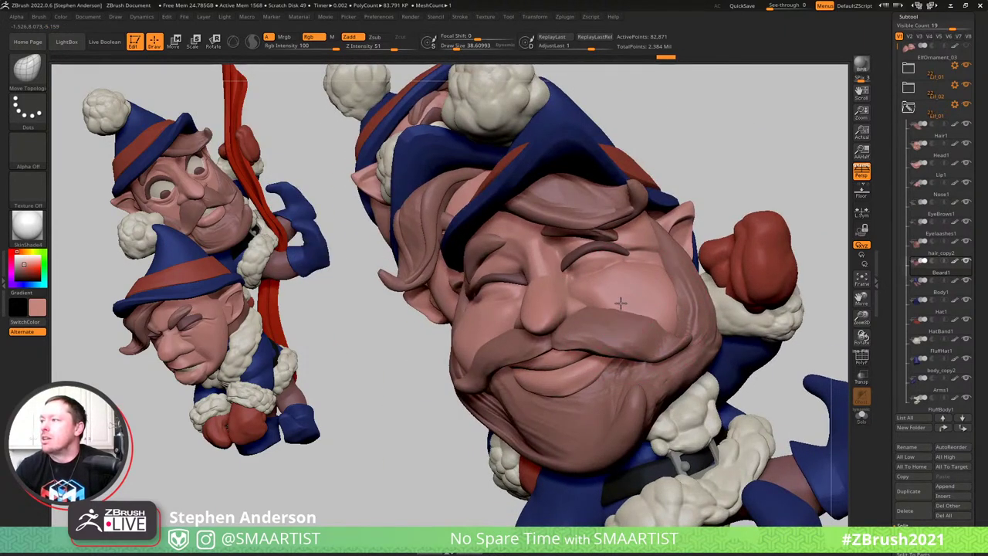
pyautogui.moveTo(640, 311)
pyautogui.mouseDown(button='right')
pyautogui.moveTo(671, 335)
pyautogui.moveTo(587, 328)
pyautogui.moveTo(484, 346)
pyautogui.mouseUp(button='right')
pyautogui.press('s')
pyautogui.moveTo(486, 346)
pyautogui.mouseDown()
pyautogui.moveTo(494, 346)
pyautogui.moveTo(480, 335)
pyautogui.mouseUp()
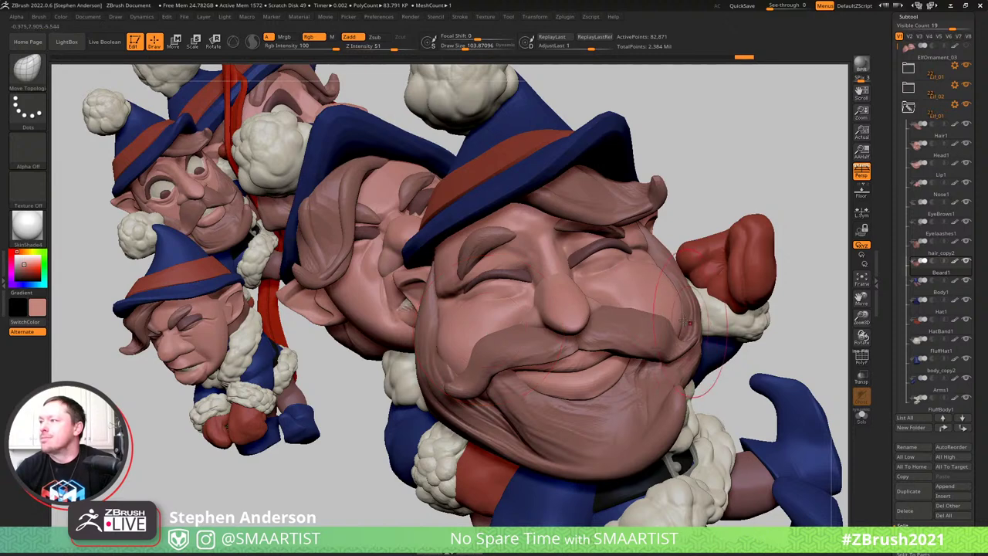
pyautogui.moveTo(609, 342); pyautogui.dragTo(494, 381, button='right')
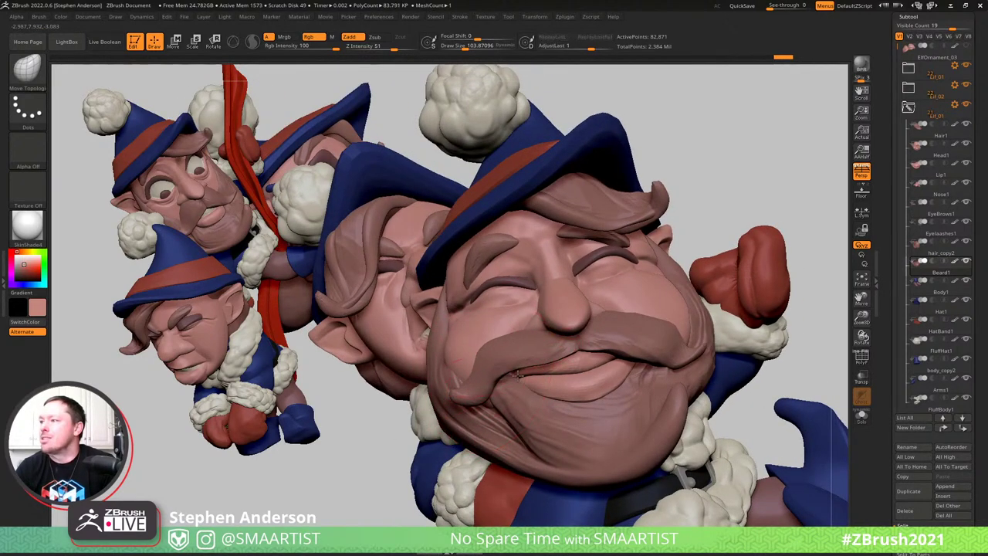
pyautogui.moveTo(518, 373); pyautogui.dragTo(516, 375)
# Select the front elf's nose and reshape its bridge and tip from the front with the Move Topological brush
pyautogui.moveTo(643, 336)
pyautogui.mouseDown(button='right')
pyautogui.moveTo(551, 307)
pyautogui.moveTo(584, 315)
pyautogui.mouseUp(button='right')
pyautogui.press('s')
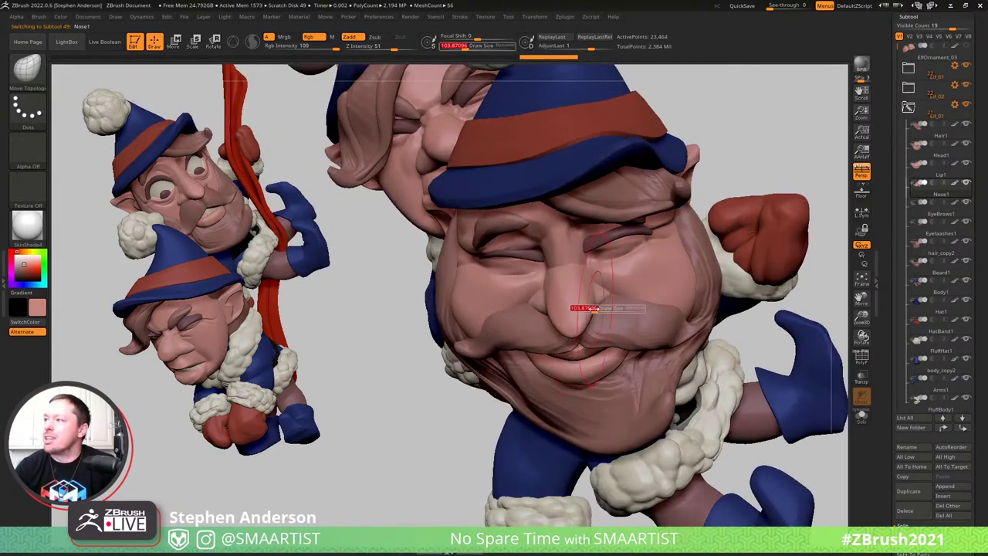
pyautogui.moveTo(589, 309); pyautogui.dragTo(564, 317)
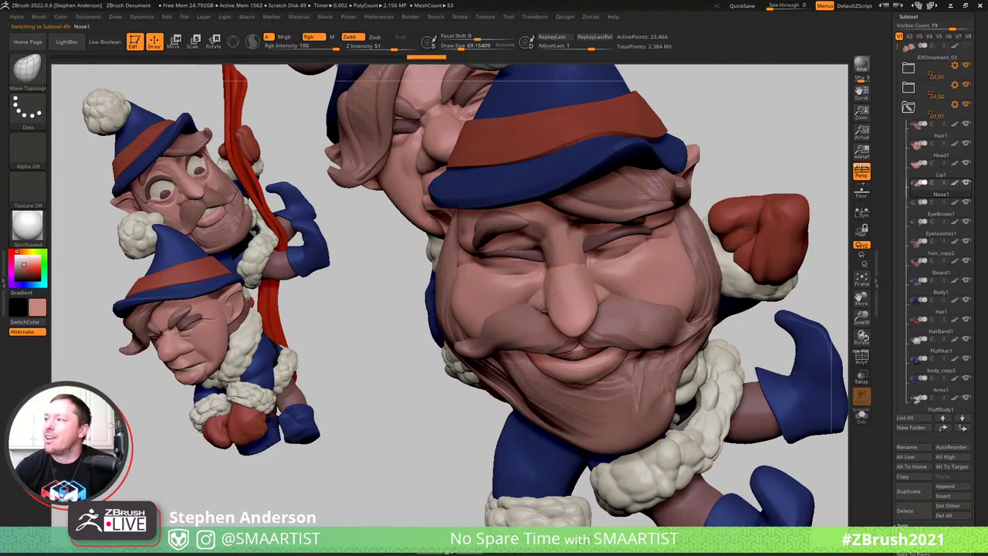
pyautogui.moveTo(539, 312)
pyautogui.mouseDown(button='right')
pyautogui.moveTo(596, 298)
pyautogui.moveTo(517, 312)
pyautogui.moveTo(570, 302)
pyautogui.mouseUp(button='right')
pyautogui.press('s')
pyautogui.moveTo(573, 301); pyautogui.dragTo(575, 301)
pyautogui.moveTo(577, 313); pyautogui.dragTo(580, 300)
# Refine the nose's side profile with a large Move Topological brush
pyautogui.moveTo(580, 300)
pyautogui.mouseDown(button='right')
pyautogui.moveTo(642, 313)
pyautogui.moveTo(623, 317)
pyautogui.mouseUp(button='right')
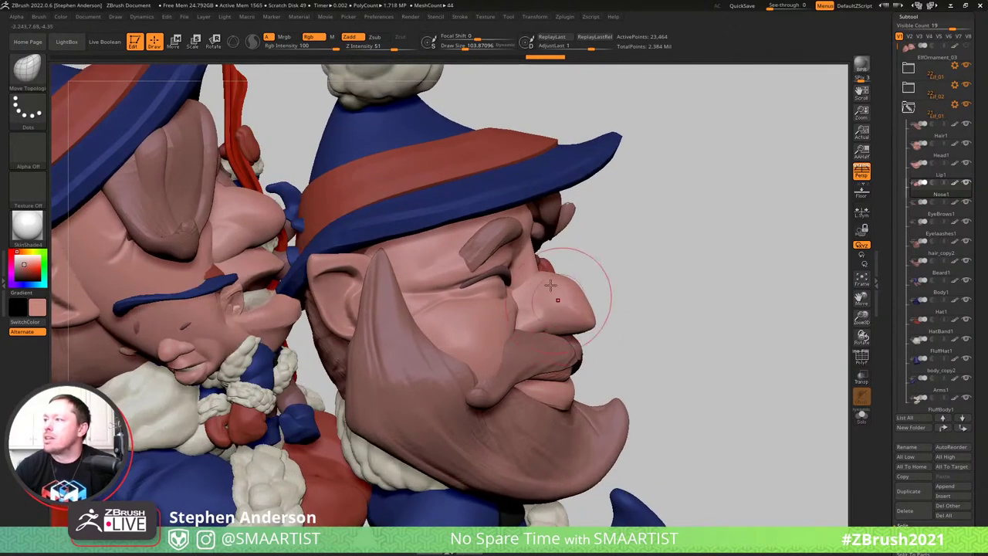
pyautogui.moveTo(569, 282)
pyautogui.mouseDown(button='right')
pyautogui.moveTo(537, 278)
pyautogui.moveTo(581, 265)
pyautogui.moveTo(593, 300)
pyautogui.moveTo(587, 327)
pyautogui.moveTo(575, 304)
pyautogui.mouseUp(button='right')
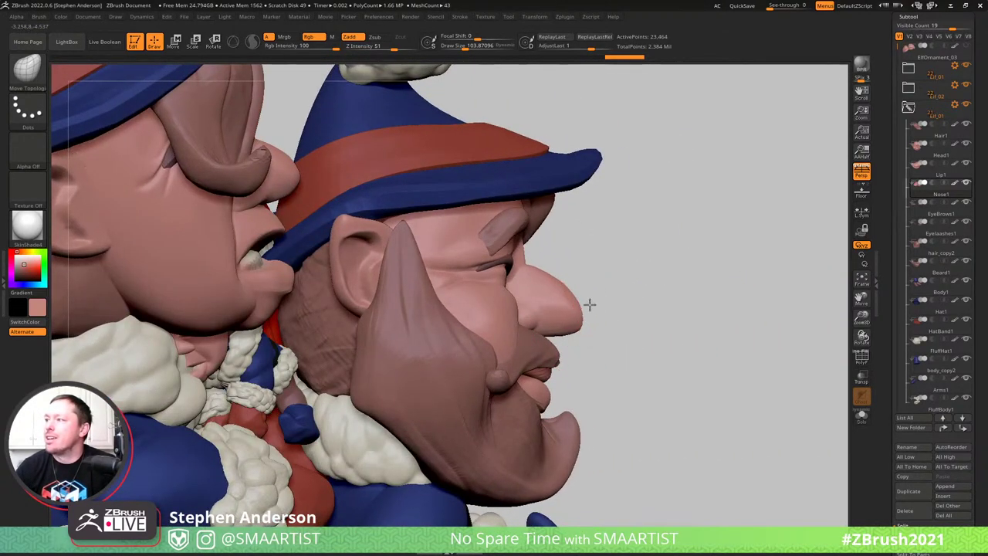
pyautogui.press('s')
pyautogui.moveTo(564, 331); pyautogui.dragTo(583, 354)
pyautogui.moveTo(635, 394)
pyautogui.mouseDown()
pyautogui.moveTo(567, 394)
pyautogui.moveTo(495, 370)
pyautogui.moveTo(560, 336)
pyautogui.mouseUp()
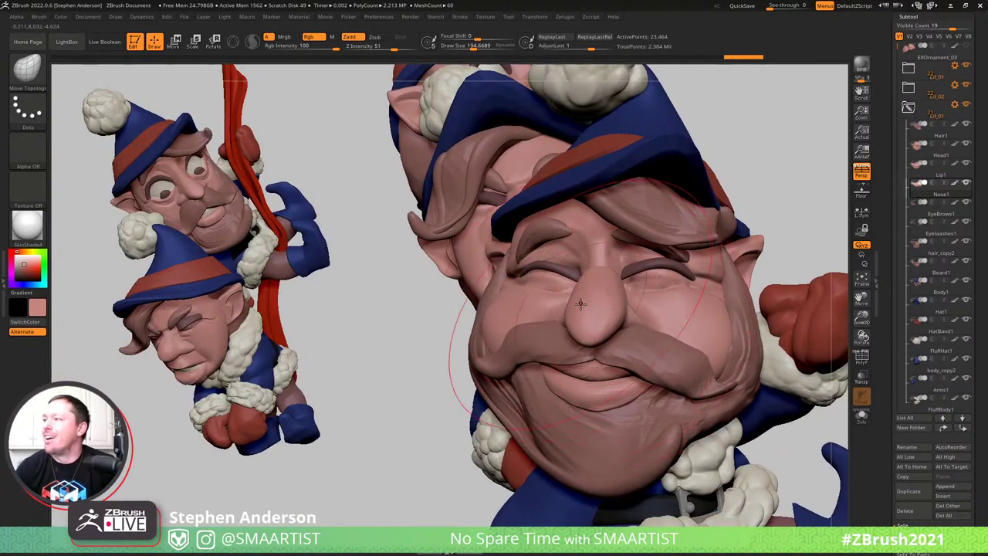
# Broaden the nose into a rounder, more bulbous shape with a smaller Move Topological brush
pyautogui.press('s')
pyautogui.moveTo(598, 300); pyautogui.dragTo(568, 302)
pyautogui.moveTo(563, 306); pyautogui.dragTo(581, 331, button='right')
pyautogui.press('s')
pyautogui.moveTo(538, 306); pyautogui.dragTo(545, 306)
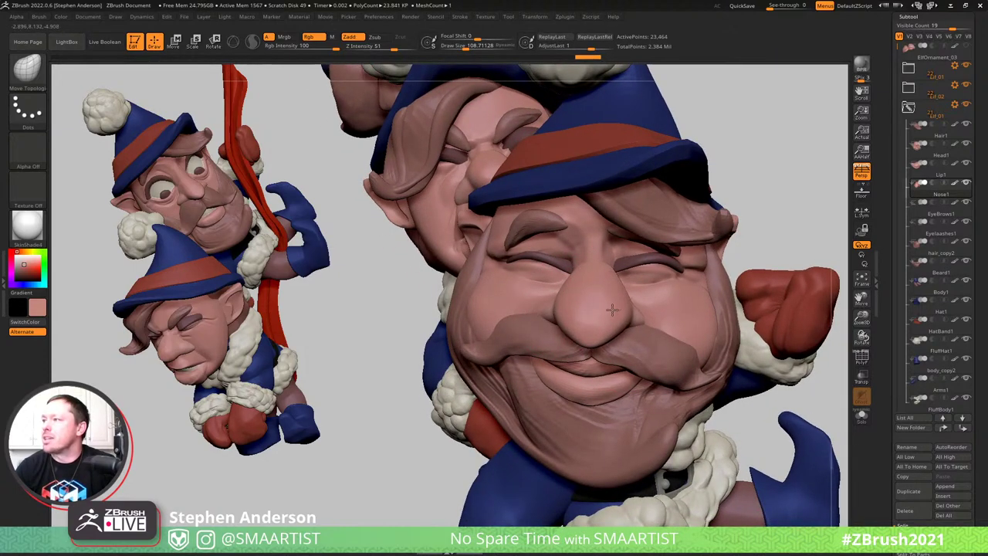
# Select the hair under the front elf's hat brim and reshape its curled tip with the Move brush
pyautogui.moveTo(611, 310)
pyautogui.mouseDown(button='right')
pyautogui.moveTo(644, 316)
pyautogui.moveTo(606, 302)
pyautogui.moveTo(684, 239)
pyautogui.moveTo(749, 259)
pyautogui.moveTo(715, 248)
pyautogui.moveTo(748, 243)
pyautogui.moveTo(717, 234)
pyautogui.moveTo(688, 282)
pyautogui.moveTo(706, 278)
pyautogui.moveTo(690, 276)
pyautogui.moveTo(703, 274)
pyautogui.moveTo(694, 227)
pyautogui.moveTo(708, 331)
pyautogui.mouseUp(button='right')
pyautogui.moveTo(695, 203)
pyautogui.mouseDown(button='right')
pyautogui.moveTo(681, 190)
pyautogui.moveTo(698, 203)
pyautogui.moveTo(678, 239)
pyautogui.mouseUp(button='right')
pyautogui.keyDown('alt'); pyautogui.click(677, 249); pyautogui.keyUp('alt')
pyautogui.press('s')
pyautogui.moveTo(678, 240); pyautogui.dragTo(658, 255)
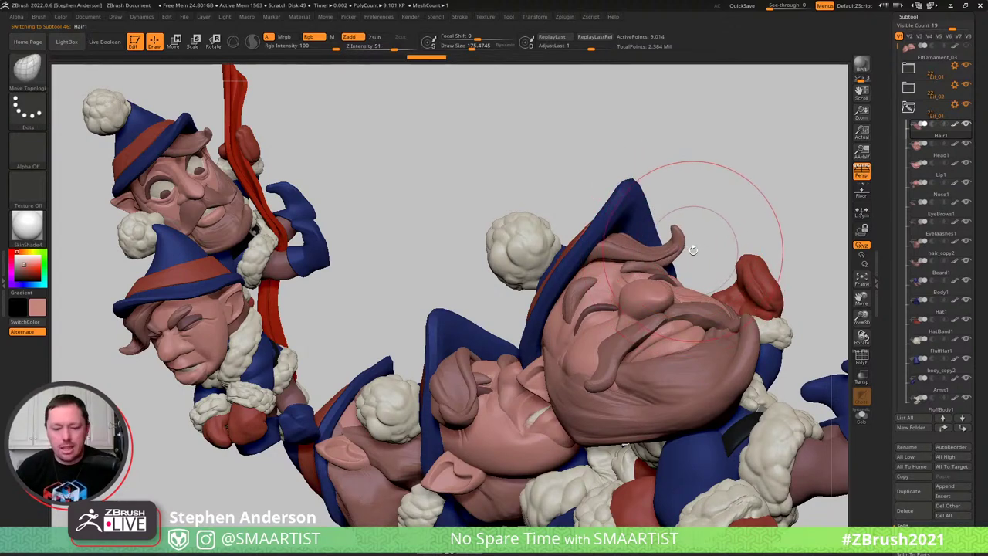
pyautogui.press('b')
pyautogui.press('m')
pyautogui.press('v')
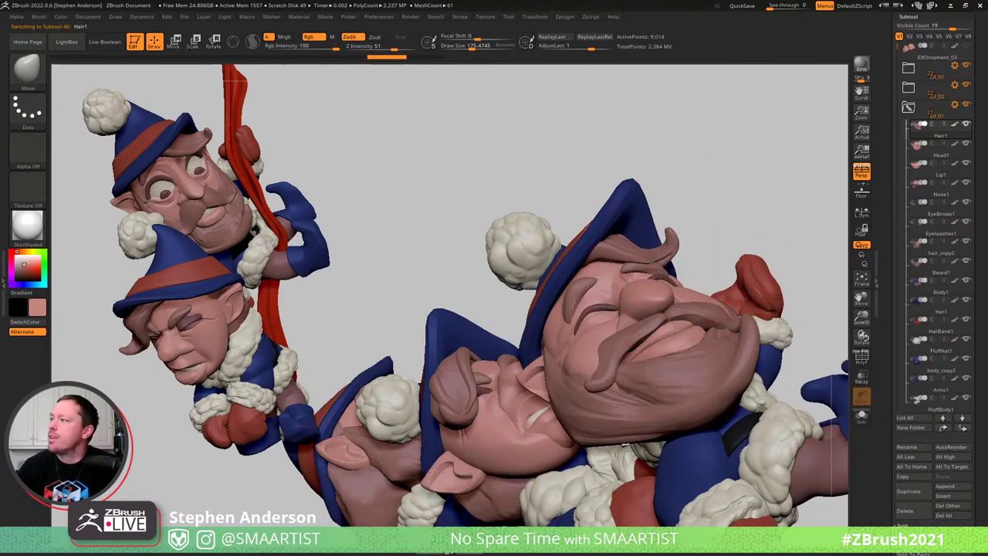
pyautogui.press('s')
pyautogui.moveTo(662, 230)
pyautogui.mouseDown()
pyautogui.moveTo(651, 230)
pyautogui.moveTo(675, 241)
pyautogui.mouseUp()
pyautogui.moveTo(658, 251); pyautogui.dragTo(627, 248, button='right')
pyautogui.moveTo(622, 239)
pyautogui.mouseDown()
pyautogui.moveTo(624, 257)
pyautogui.moveTo(630, 231)
pyautogui.moveTo(687, 272)
pyautogui.moveTo(721, 231)
pyautogui.moveTo(679, 221)
pyautogui.moveTo(665, 232)
pyautogui.moveTo(687, 238)
pyautogui.moveTo(656, 272)
pyautogui.moveTo(689, 250)
pyautogui.mouseUp()
pyautogui.press('s')
pyautogui.moveTo(713, 246); pyautogui.dragTo(712, 190, button='right')
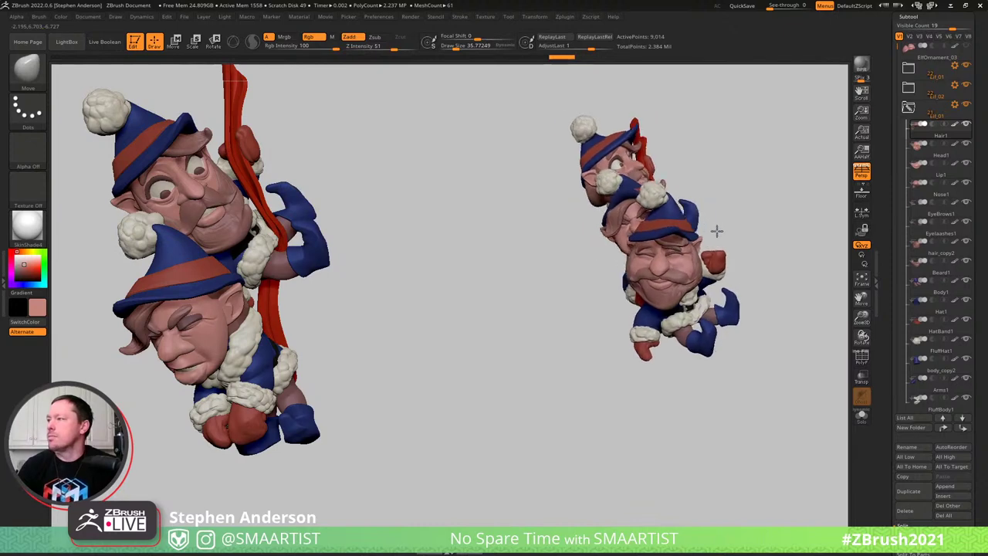
# Center the transform gizmo on the front elf and move the whole figure down, away from the middle elf
pyautogui.press('s')
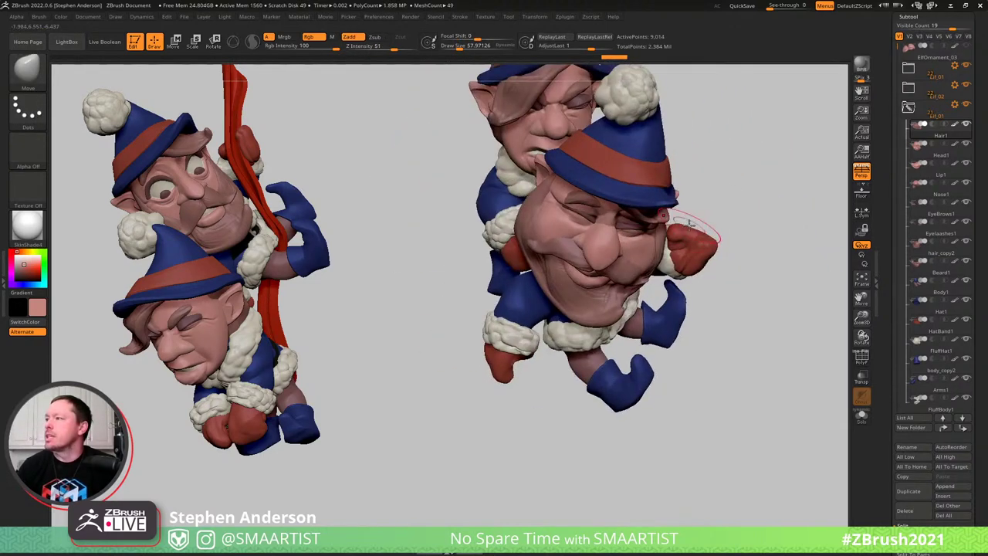
pyautogui.press('w')
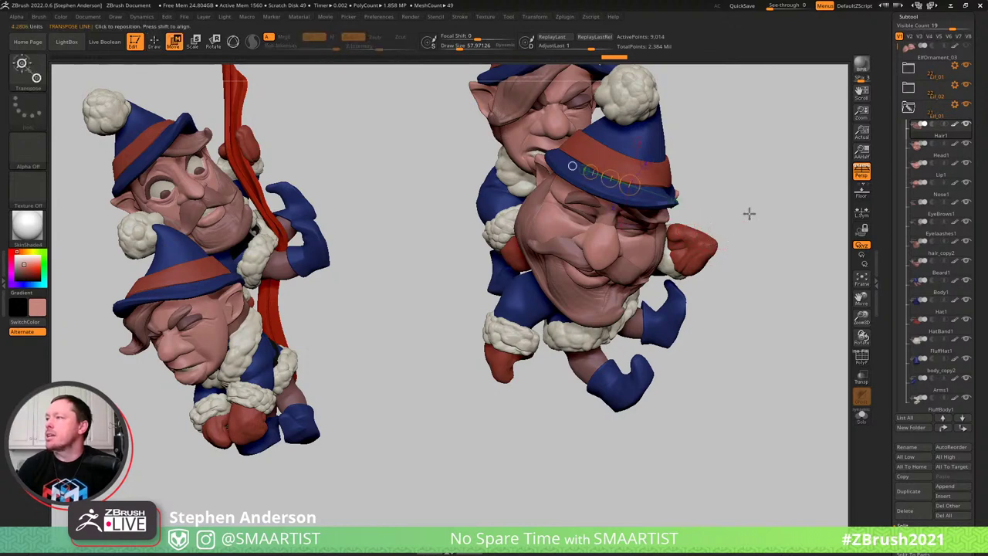
pyautogui.press('y')
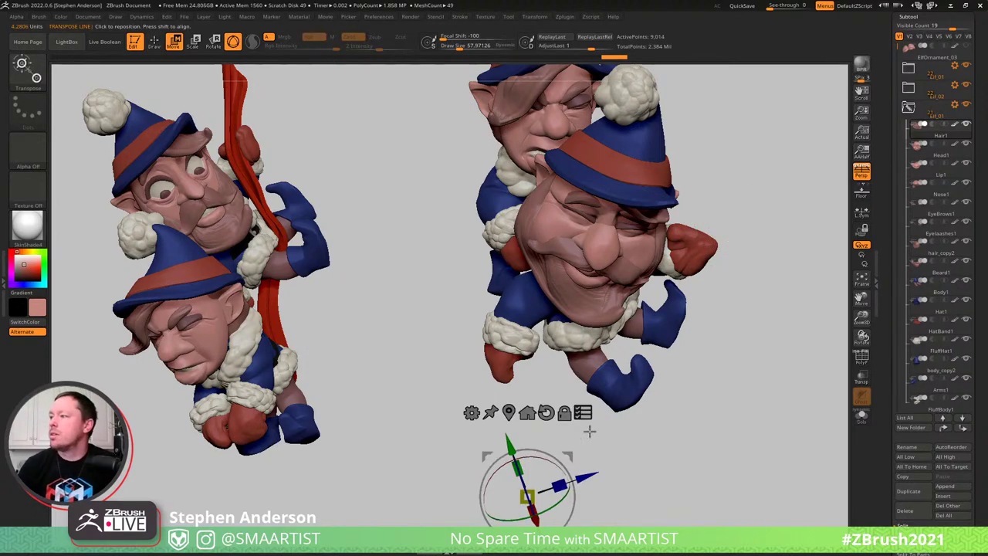
pyautogui.click(509, 414)
pyautogui.moveTo(563, 382); pyautogui.dragTo(672, 411, button='right')
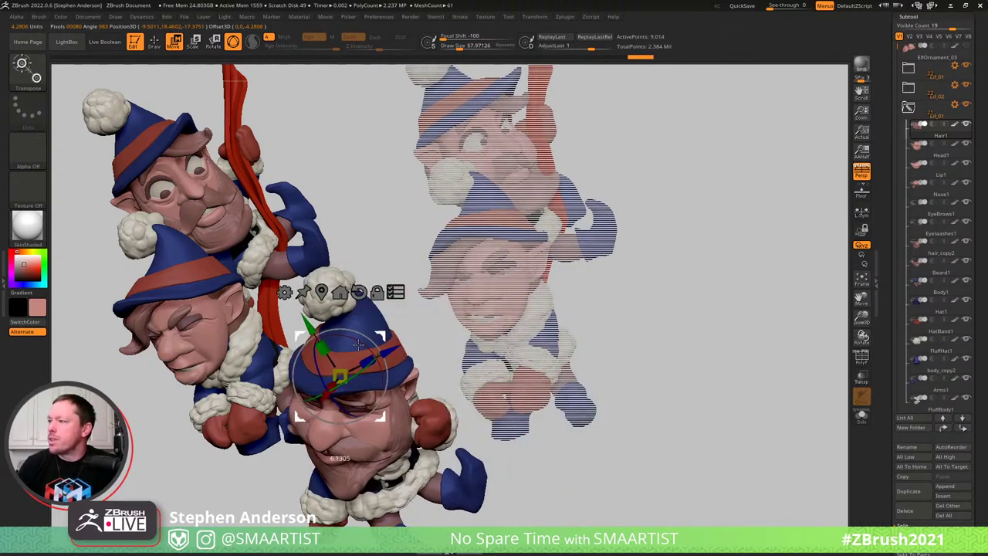
pyautogui.moveTo(632, 251); pyautogui.dragTo(658, 241, button='right')
pyautogui.hotkey('ctrl', 'z')
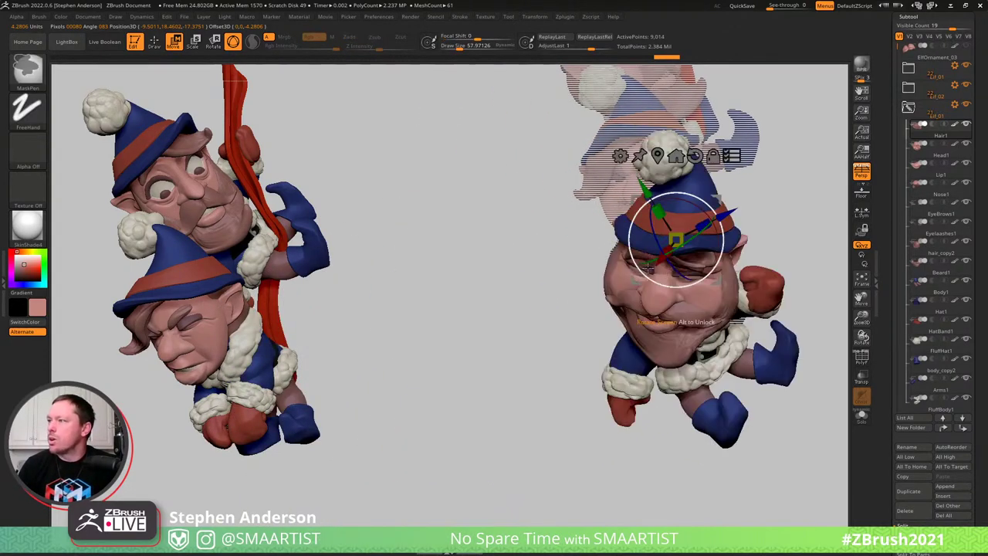
# Rotate the front elf around its vertical axis and shift it into place beneath the middle elf
pyautogui.moveTo(774, 242); pyautogui.dragTo(836, 235, button='right')
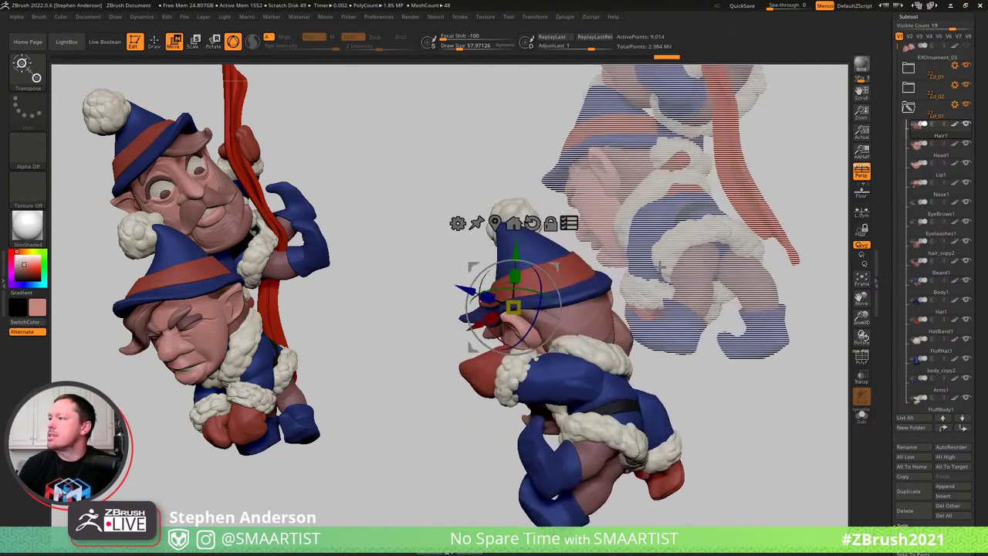
pyautogui.moveTo(556, 305); pyautogui.dragTo(538, 299)
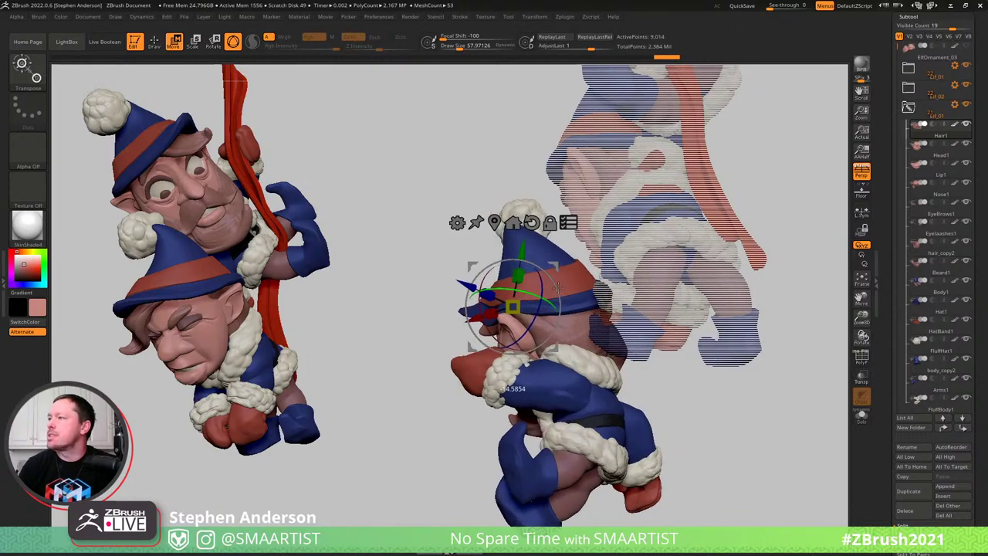
pyautogui.moveTo(566, 262); pyautogui.dragTo(680, 237)
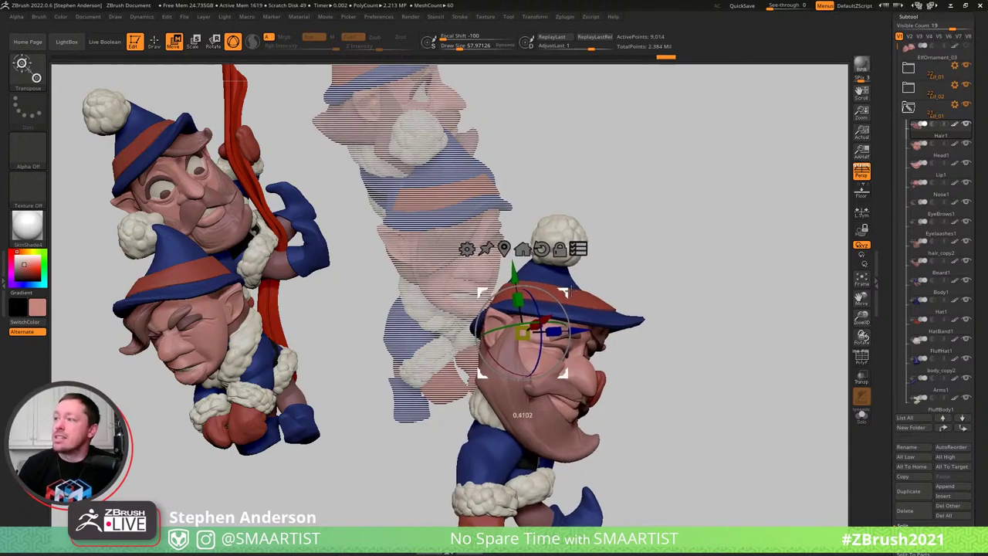
pyautogui.press('q')
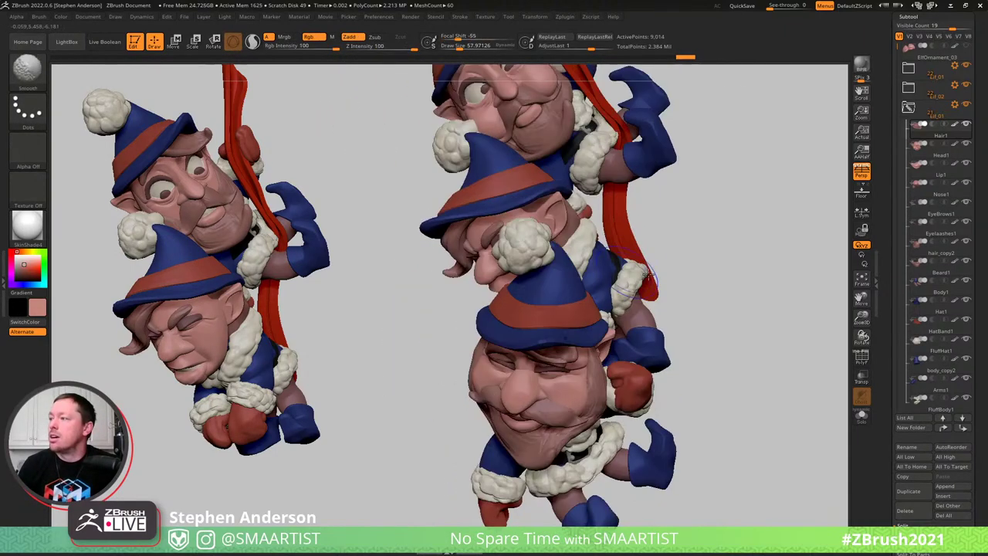
# Scale the whole front elf down uniformly to about 0.9 with the gizmo
pyautogui.moveTo(601, 280); pyautogui.dragTo(654, 266, button='right')
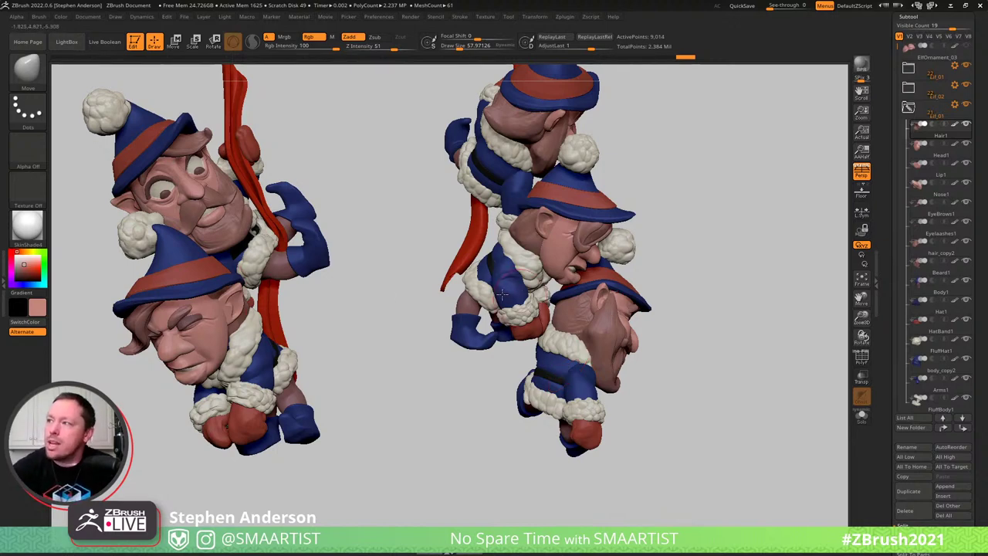
pyautogui.moveTo(502, 294); pyautogui.dragTo(707, 355, button='right')
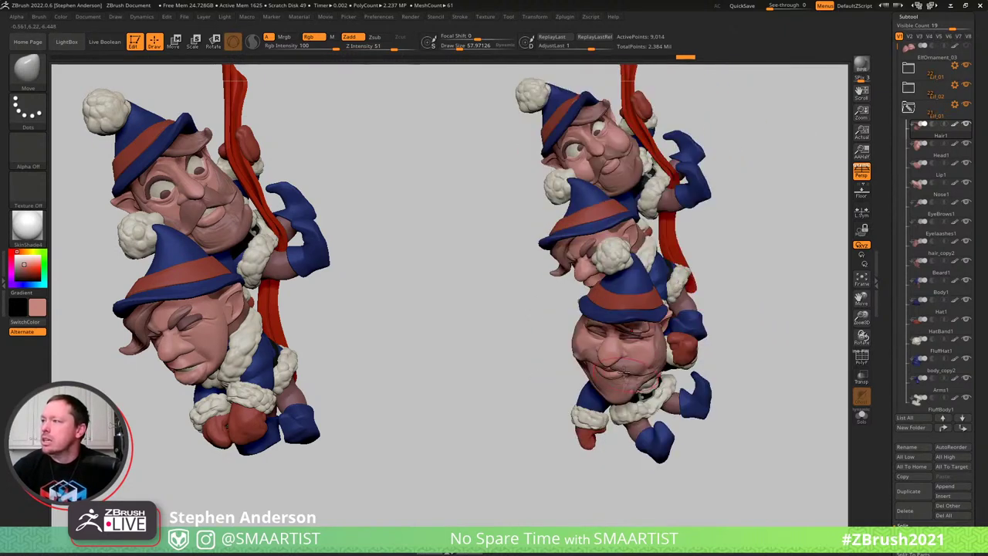
pyautogui.moveTo(624, 373); pyautogui.dragTo(683, 320, button='right')
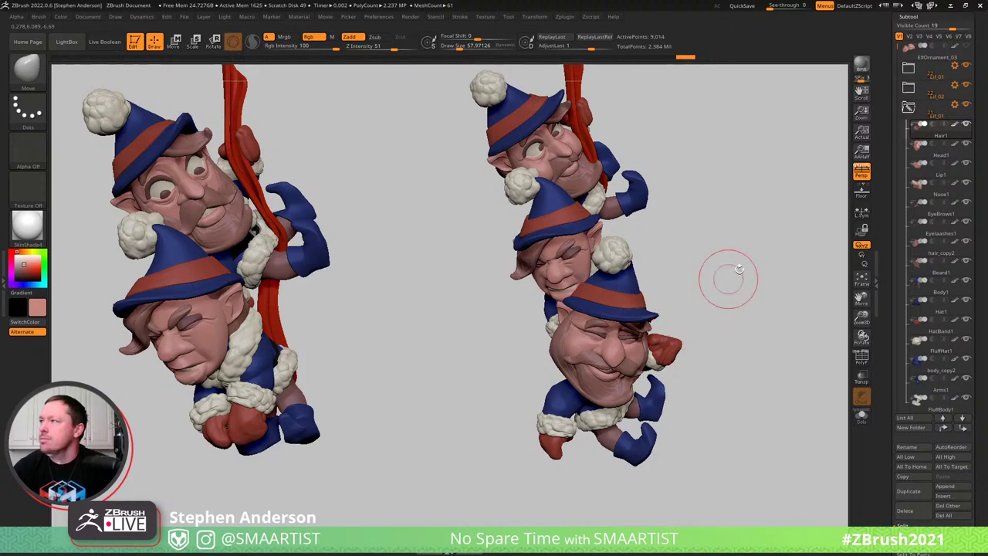
pyautogui.keyDown('ctrl'); pyautogui.moveTo(730, 278); pyautogui.dragTo(710, 307, button='right'); pyautogui.keyUp('ctrl')
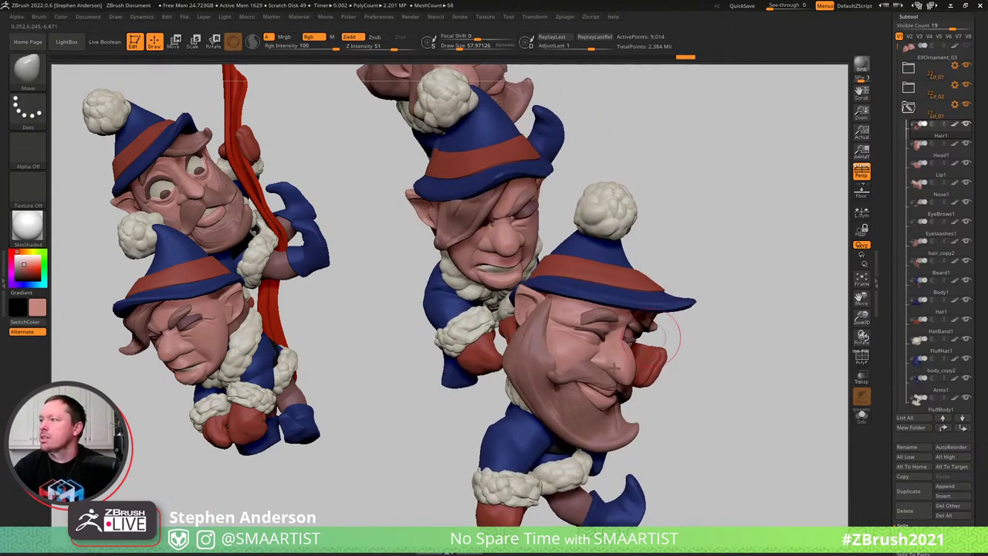
pyautogui.press('w')
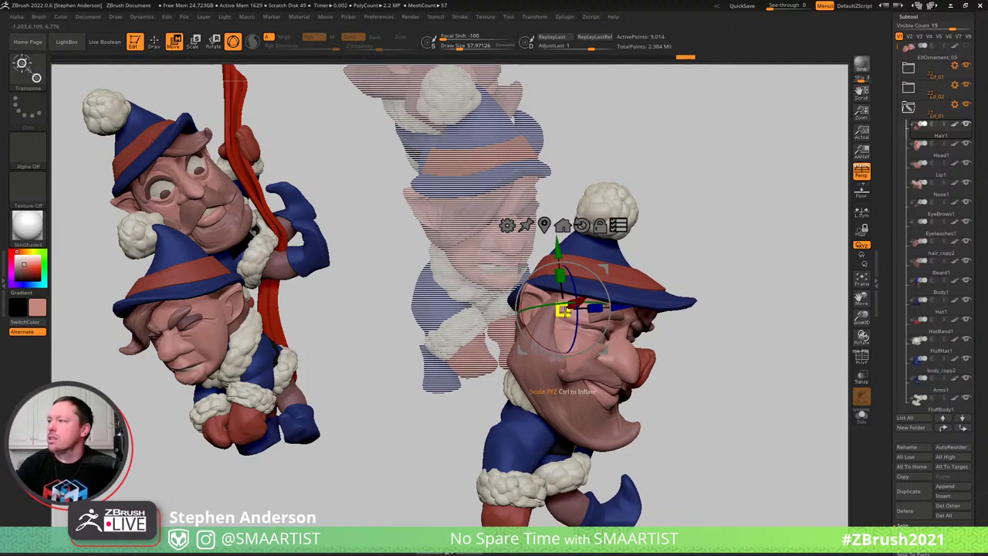
pyautogui.moveTo(565, 311); pyautogui.dragTo(566, 310)
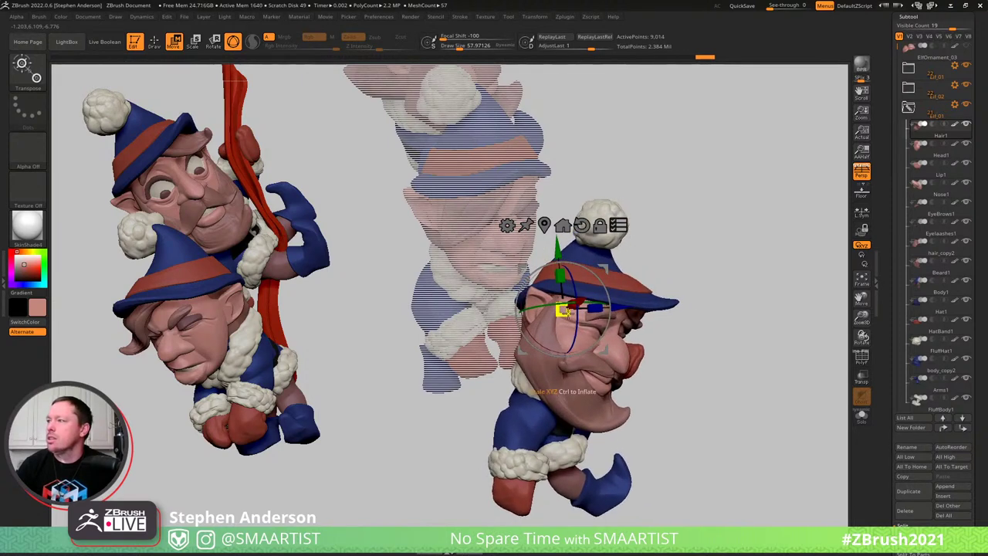
pyautogui.moveTo(688, 274); pyautogui.dragTo(691, 273, button='right')
pyautogui.moveTo(564, 311)
pyautogui.mouseDown()
pyautogui.moveTo(599, 296)
pyautogui.moveTo(564, 309)
pyautogui.mouseUp()
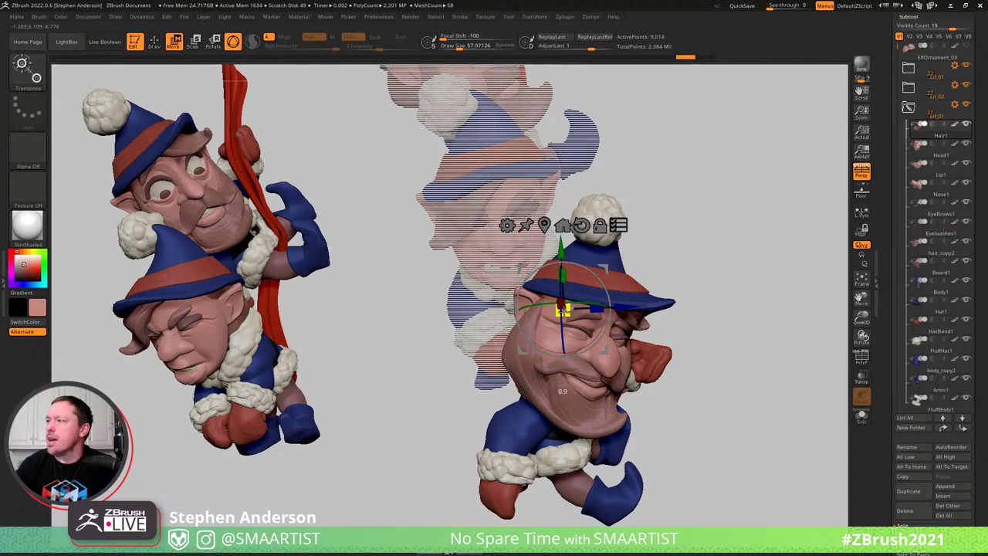
pyautogui.hotkey('ctrl', 'z')
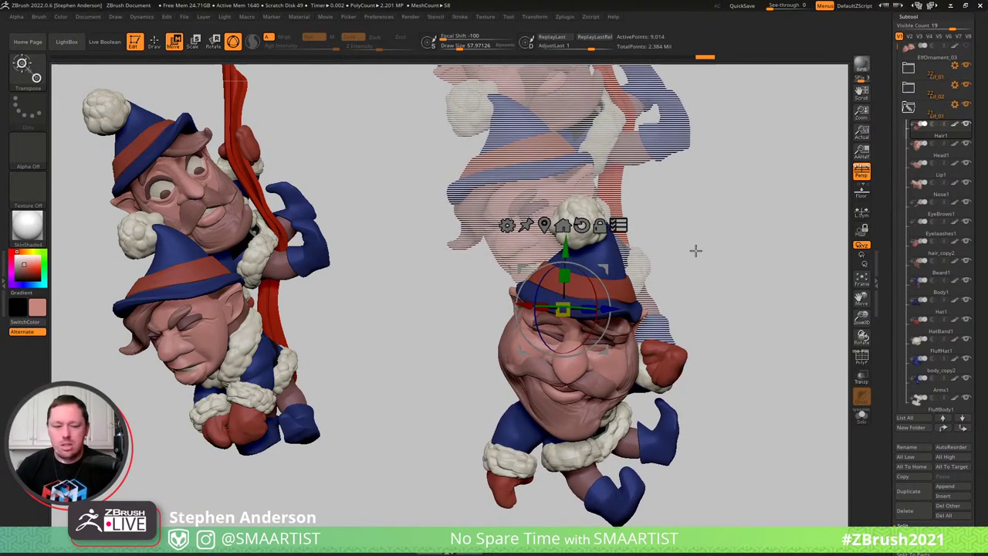
# Adjust the scaled front elf's placement and angle below the middle elf with the gizmo
pyautogui.press('q')
pyautogui.moveTo(678, 239)
pyautogui.keyDown('ctrl'); pyautogui.mouseDown(button='right')
pyautogui.moveTo(734, 239)
pyautogui.moveTo(695, 309)
pyautogui.mouseUp(button='right'); pyautogui.keyUp('ctrl')
pyautogui.keyDown('alt'); pyautogui.moveTo(537, 435); pyautogui.dragTo(626, 272, button='right'); pyautogui.keyUp('alt')
pyautogui.press('w')
pyautogui.moveTo(655, 196); pyautogui.dragTo(672, 219)
pyautogui.moveTo(680, 236)
pyautogui.mouseDown(button='right')
pyautogui.moveTo(656, 276)
pyautogui.moveTo(649, 179)
pyautogui.moveTo(658, 192)
pyautogui.moveTo(662, 125)
pyautogui.moveTo(695, 137)
pyautogui.moveTo(731, 237)
pyautogui.moveTo(741, 224)
pyautogui.mouseUp(button='right')
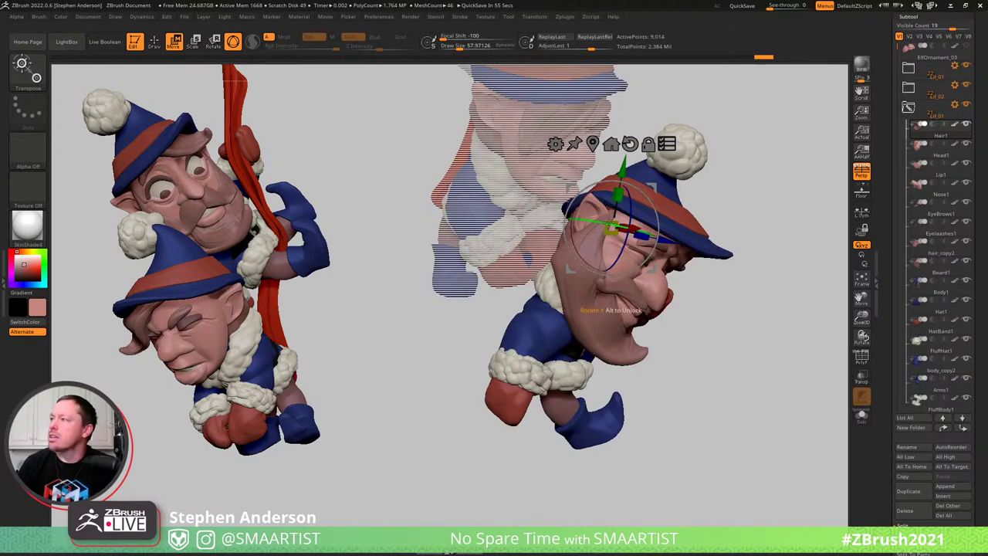
# Turn the front elf around its Y axis and tilt it slightly in the screen plane
pyautogui.moveTo(666, 237); pyautogui.dragTo(632, 231)
pyautogui.moveTo(680, 221); pyautogui.dragTo(639, 205, button='right')
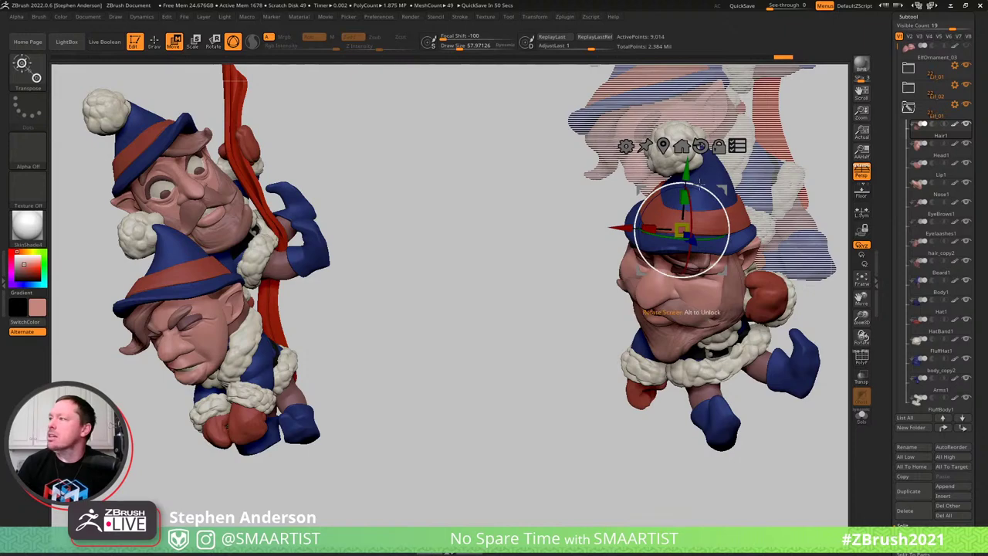
pyautogui.moveTo(700, 184)
pyautogui.mouseDown()
pyautogui.moveTo(709, 189)
pyautogui.moveTo(696, 183)
pyautogui.mouseUp()
pyautogui.keyDown('alt'); pyautogui.moveTo(753, 165); pyautogui.dragTo(642, 241, button='right'); pyautogui.keyUp('alt')
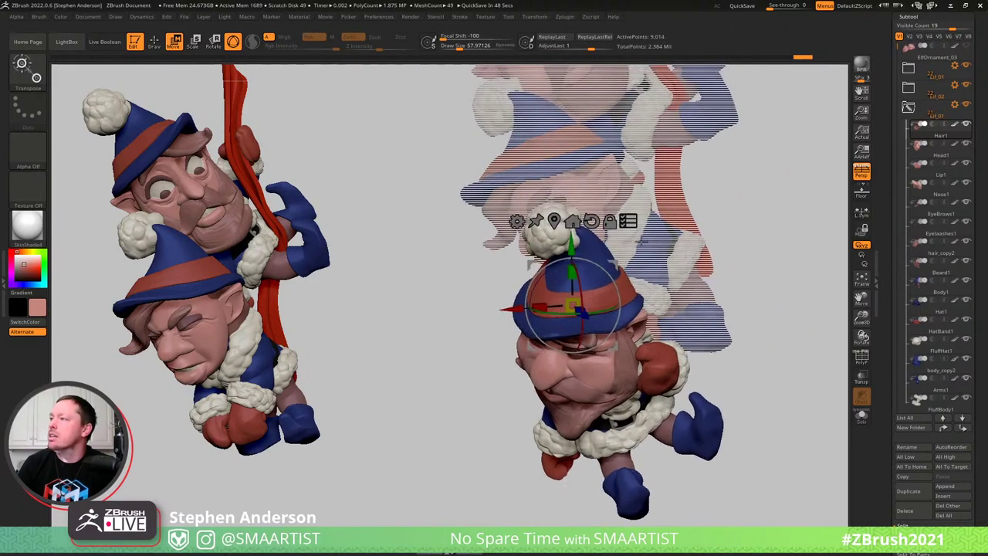
pyautogui.moveTo(641, 240); pyautogui.dragTo(652, 296)
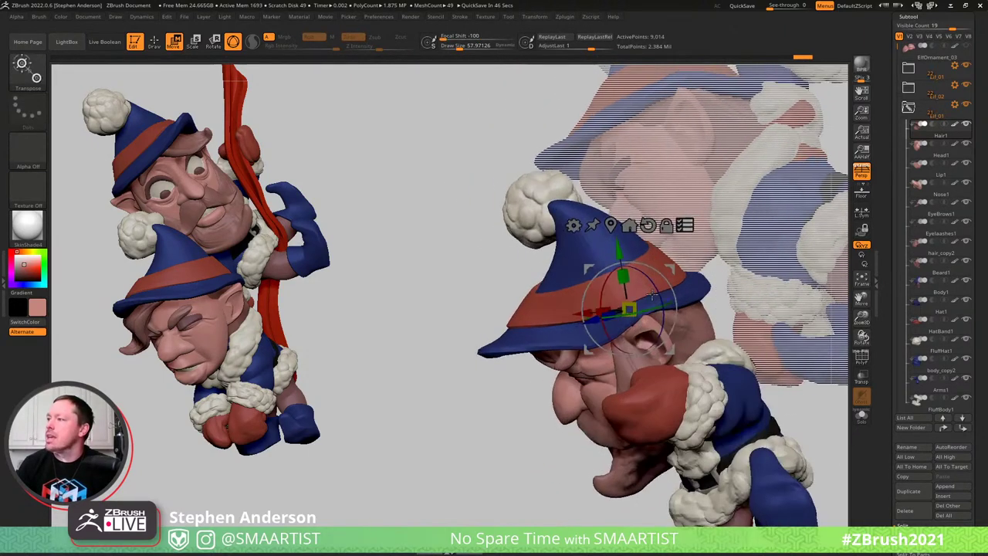
# Narrow the gizmo's multi-subtool selection to the front elf's hat pieces, choosing SelectLasso as the selection brush
pyautogui.moveTo(651, 296); pyautogui.dragTo(618, 318, button='right')
pyautogui.keyDown('ctrl'); pyautogui.keyDown('shift'); pyautogui.moveTo(508, 385); pyautogui.dragTo(597, 366); pyautogui.keyUp('shift'); pyautogui.keyUp('ctrl')
pyautogui.click(27, 71)
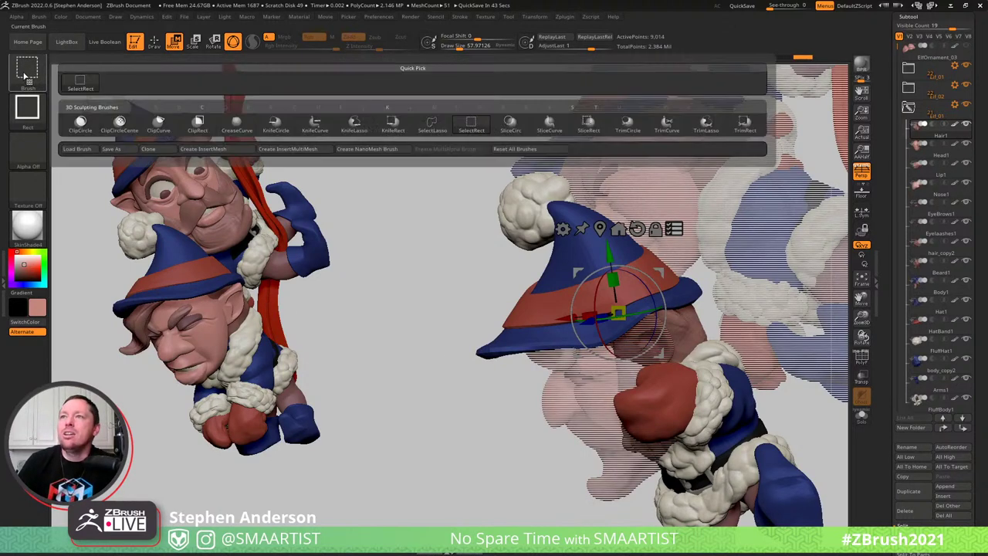
pyautogui.click(432, 125)
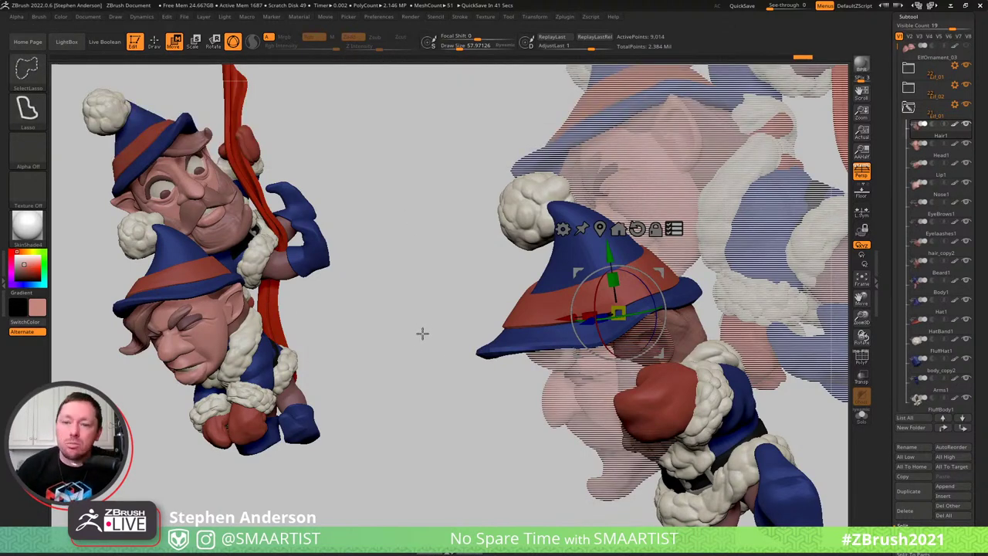
pyautogui.hotkey('ctrl', 'shift')
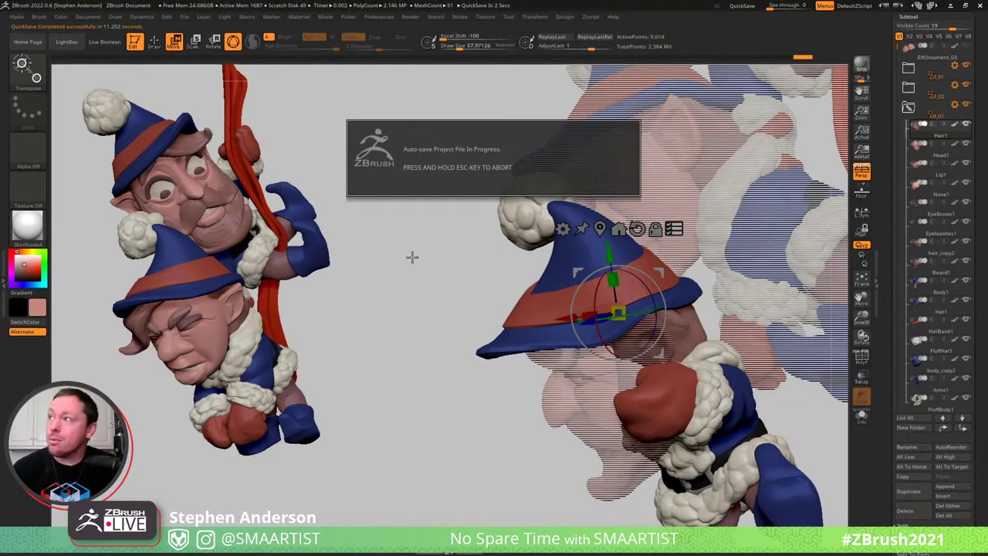
pyautogui.moveTo(422, 265); pyautogui.dragTo(419, 265)
pyautogui.moveTo(420, 265)
pyautogui.mouseDown(button='right')
pyautogui.moveTo(556, 257)
pyautogui.moveTo(568, 212)
pyautogui.moveTo(671, 205)
pyautogui.moveTo(599, 224)
pyautogui.mouseUp(button='right')
pyautogui.moveTo(705, 428)
pyautogui.keyDown('ctrl'); pyautogui.keyDown('alt'); pyautogui.keyDown('shift'); pyautogui.mouseDown()
pyautogui.moveTo(614, 315)
pyautogui.moveTo(627, 255)
pyautogui.moveTo(795, 332)
pyautogui.moveTo(647, 330)
pyautogui.moveTo(695, 298)
pyautogui.moveTo(654, 287)
pyautogui.moveTo(567, 297)
pyautogui.moveTo(578, 288)
pyautogui.mouseUp(); pyautogui.keyUp('shift'); pyautogui.keyUp('alt'); pyautogui.keyUp('ctrl')
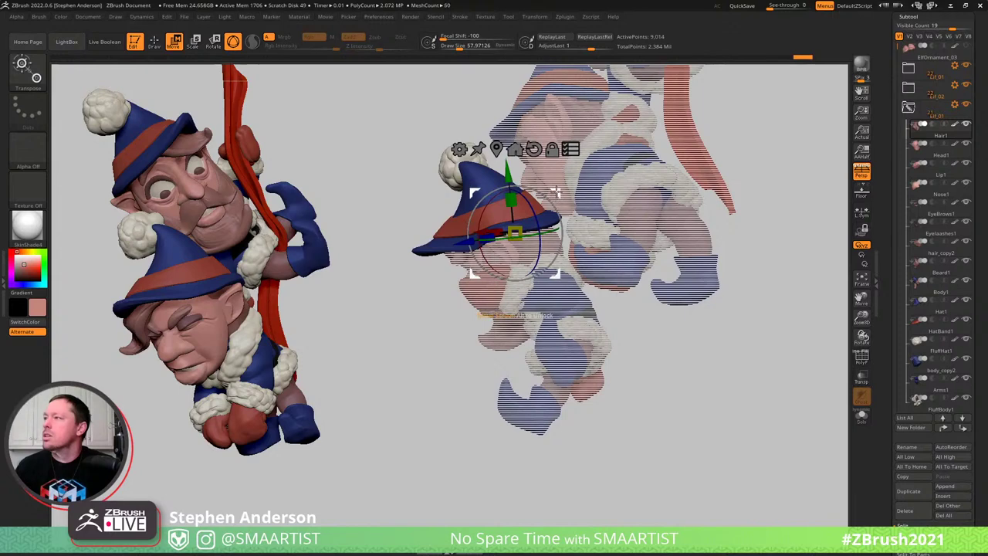
# Rotate the front elf's hat together with its band and pompom to re-seat it on the head
pyautogui.moveTo(556, 191)
pyautogui.mouseDown()
pyautogui.moveTo(562, 176)
pyautogui.moveTo(562, 221)
pyautogui.moveTo(513, 227)
pyautogui.mouseUp()
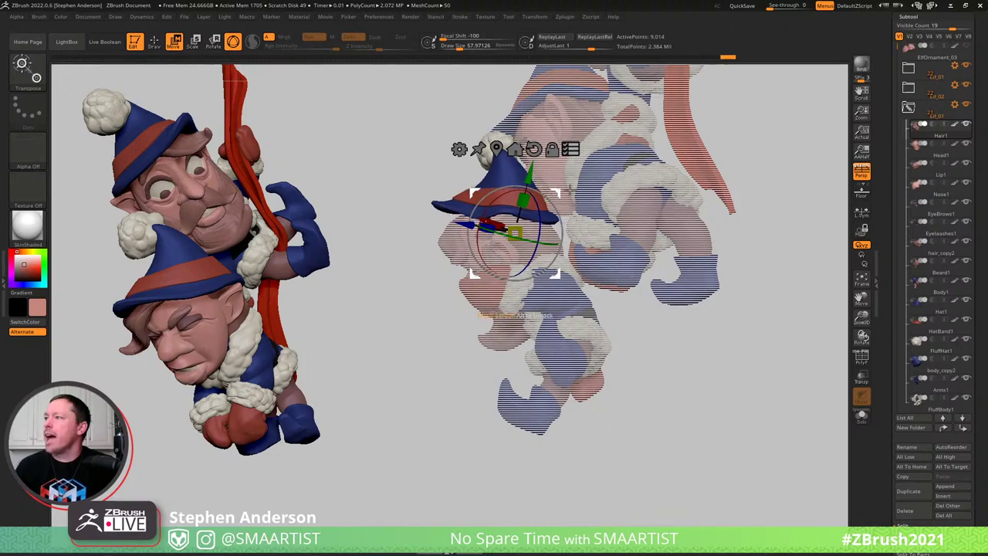
pyautogui.moveTo(596, 197)
pyautogui.mouseDown(button='right')
pyautogui.moveTo(618, 194)
pyautogui.moveTo(622, 207)
pyautogui.moveTo(602, 198)
pyautogui.mouseUp(button='right')
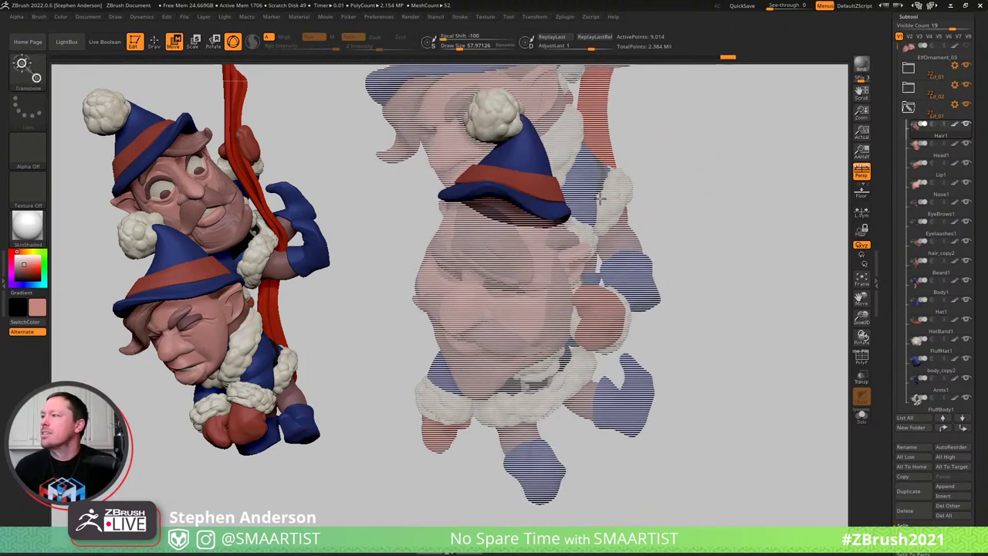
pyautogui.moveTo(600, 199); pyautogui.dragTo(542, 262)
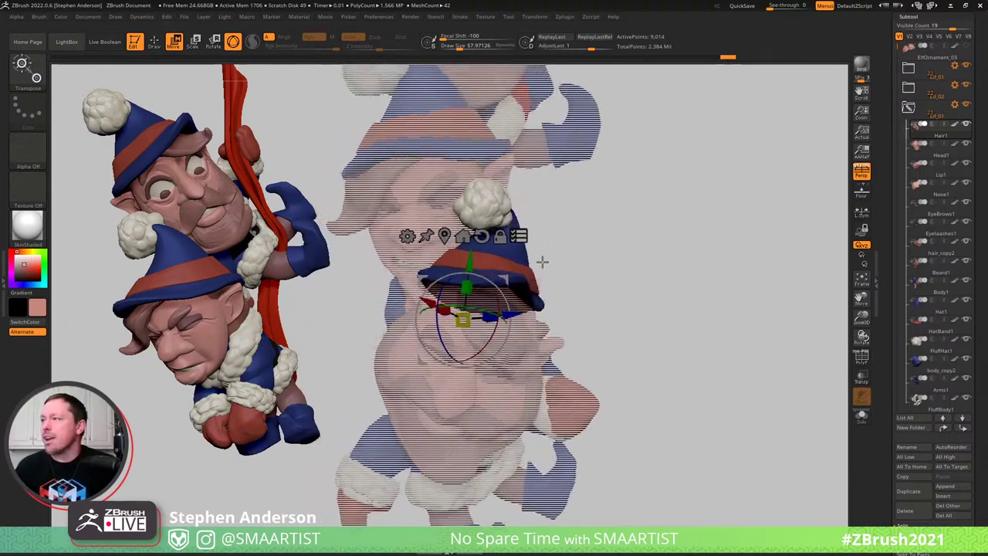
# Adjust the edge of the front elf's hat brim using the Move brush at a draw size of about 109
pyautogui.press('b')
pyautogui.press('m')
pyautogui.press('v')
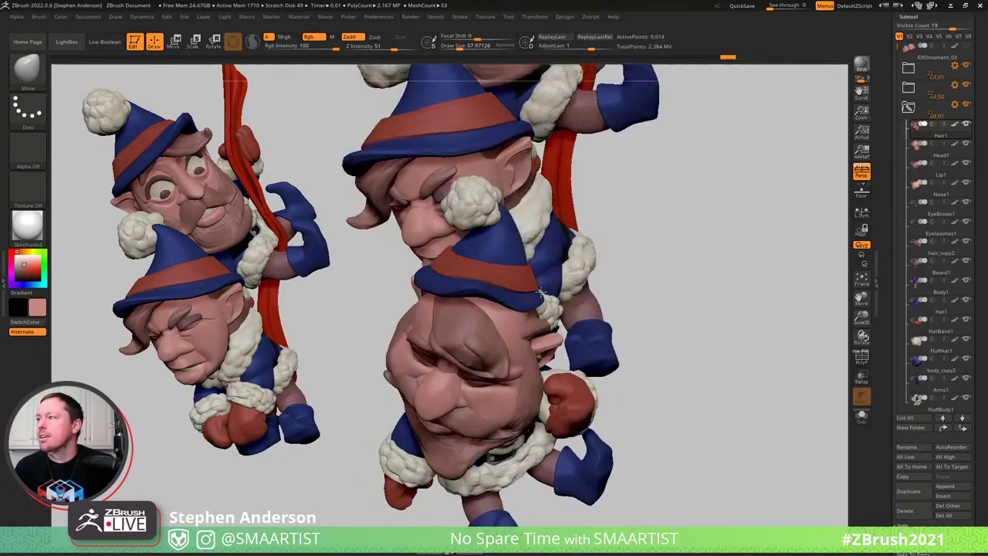
pyautogui.keyDown('alt'); pyautogui.click(537, 295); pyautogui.keyUp('alt')
pyautogui.press('s')
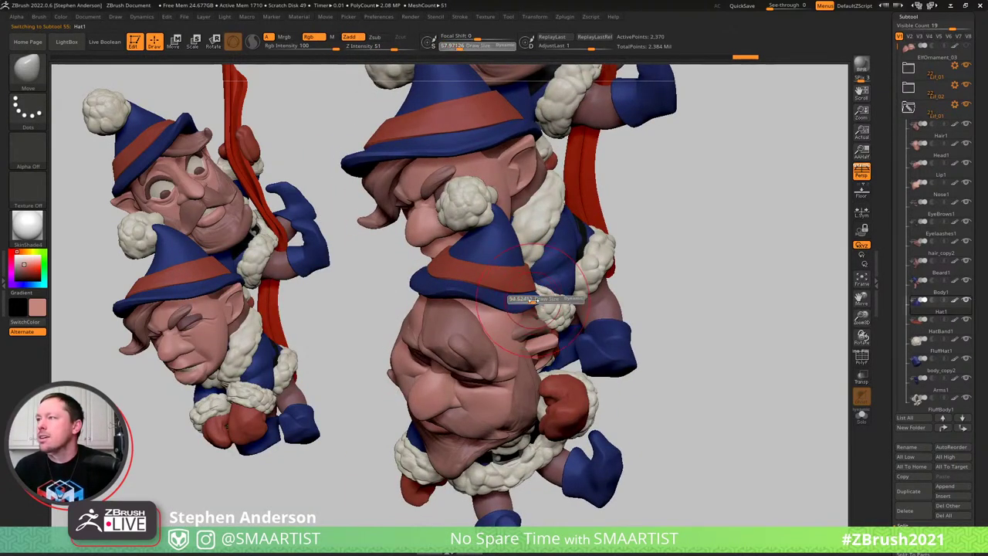
pyautogui.moveTo(532, 300); pyautogui.dragTo(538, 302)
pyautogui.moveTo(448, 306); pyautogui.dragTo(520, 311, button='right')
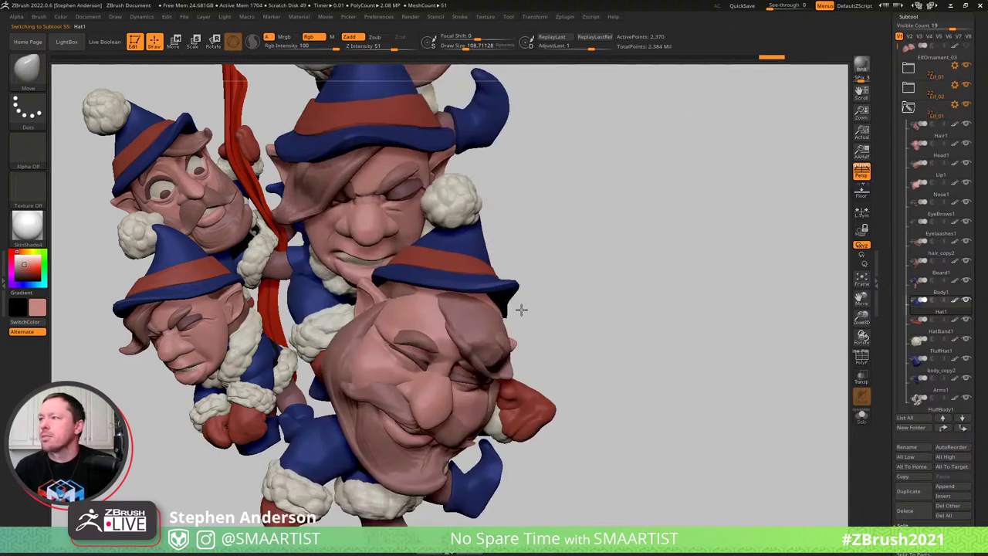
pyautogui.moveTo(370, 278); pyautogui.dragTo(364, 280, button='right')
pyautogui.moveTo(373, 278); pyautogui.dragTo(365, 283)
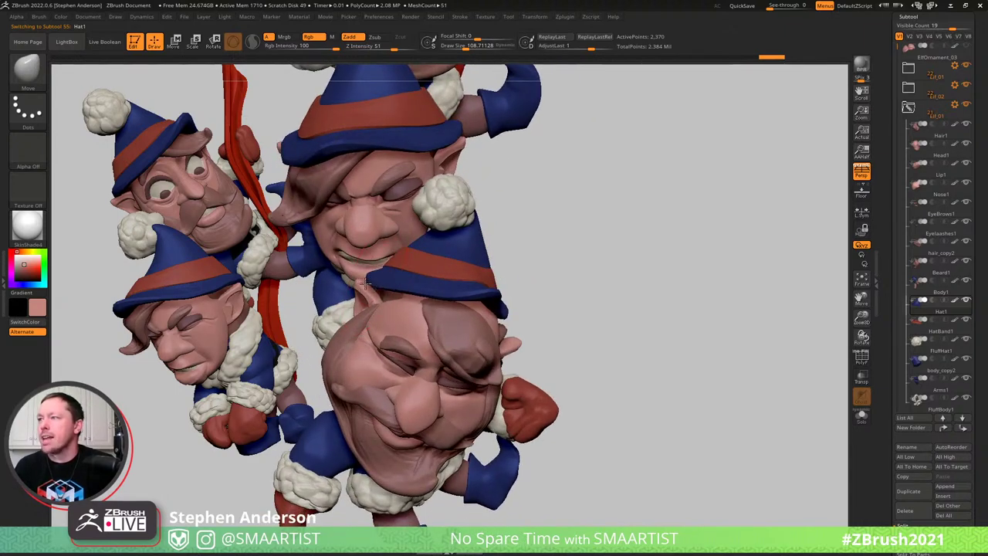
pyautogui.moveTo(404, 290); pyautogui.dragTo(462, 292, button='right')
# Clear the leftover elf image from the canvas and adjust the hat brim from another angle
pyautogui.moveTo(332, 280); pyautogui.dragTo(593, 278, button='right')
pyautogui.hotkey('ctrl', 'n')
pyautogui.moveTo(511, 281)
pyautogui.mouseDown(button='right')
pyautogui.moveTo(533, 280)
pyautogui.moveTo(504, 279)
pyautogui.mouseUp(button='right')
pyautogui.moveTo(503, 280)
pyautogui.mouseDown()
pyautogui.moveTo(532, 272)
pyautogui.moveTo(523, 306)
pyautogui.moveTo(560, 313)
pyautogui.mouseUp()
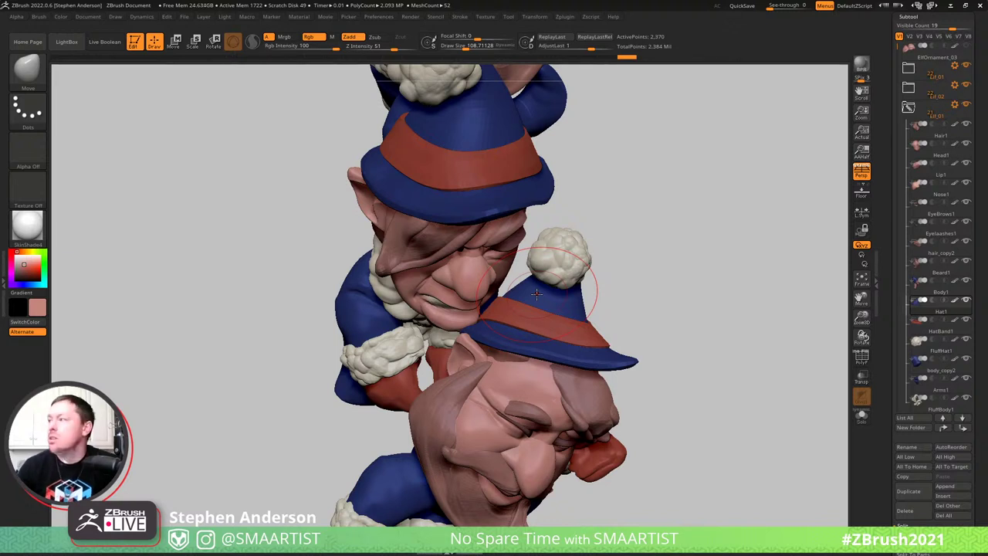
# Bring up the Geometry settings for the front elf's hat and turn on its polyframe display
pyautogui.scroll(-3, 959, 379)
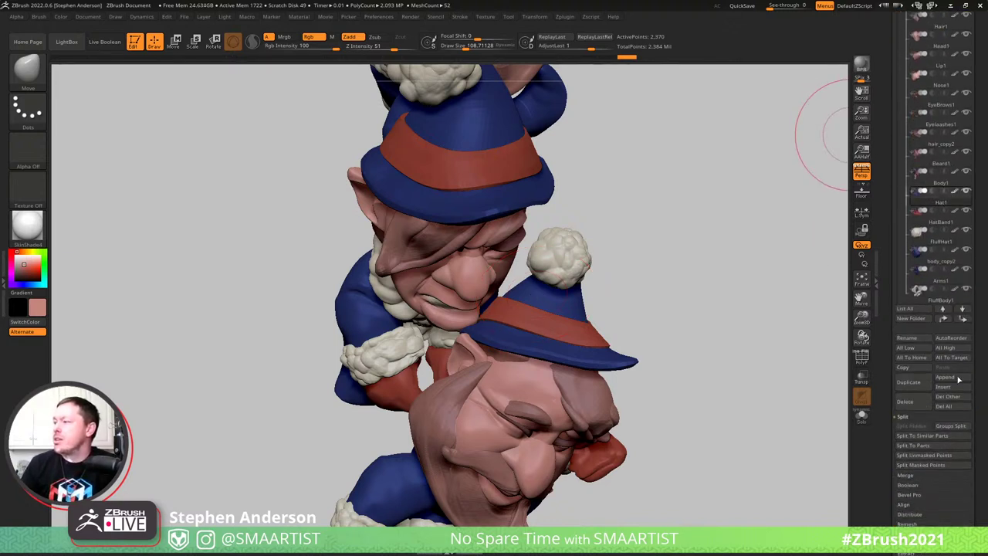
pyautogui.scroll(-10, 982, 443)
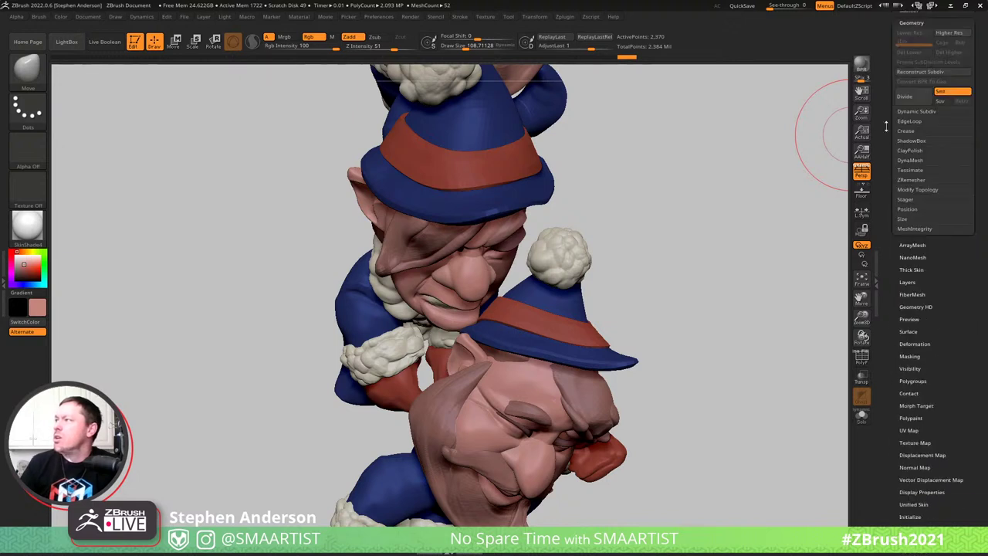
pyautogui.scroll(3, 946, 263)
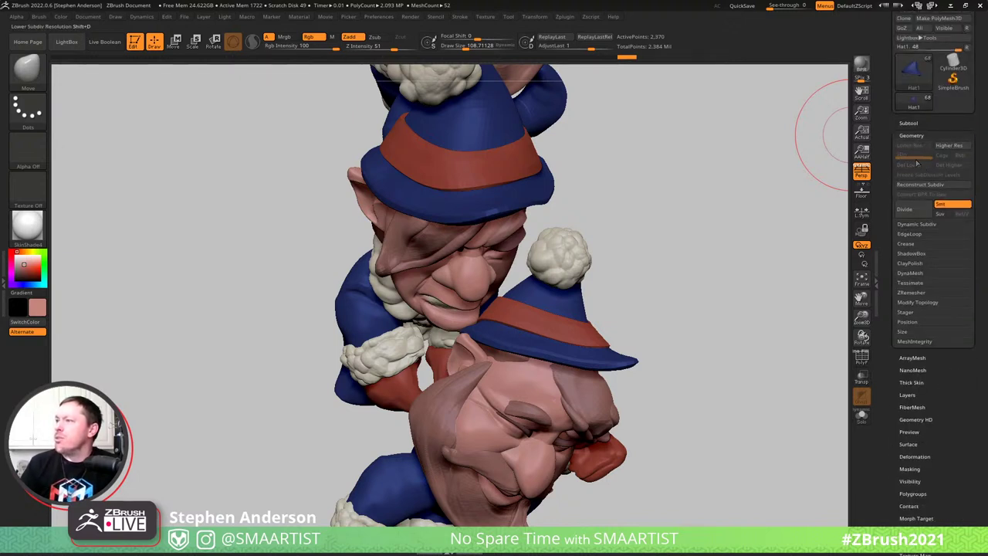
pyautogui.hotkey('shift', 'f')
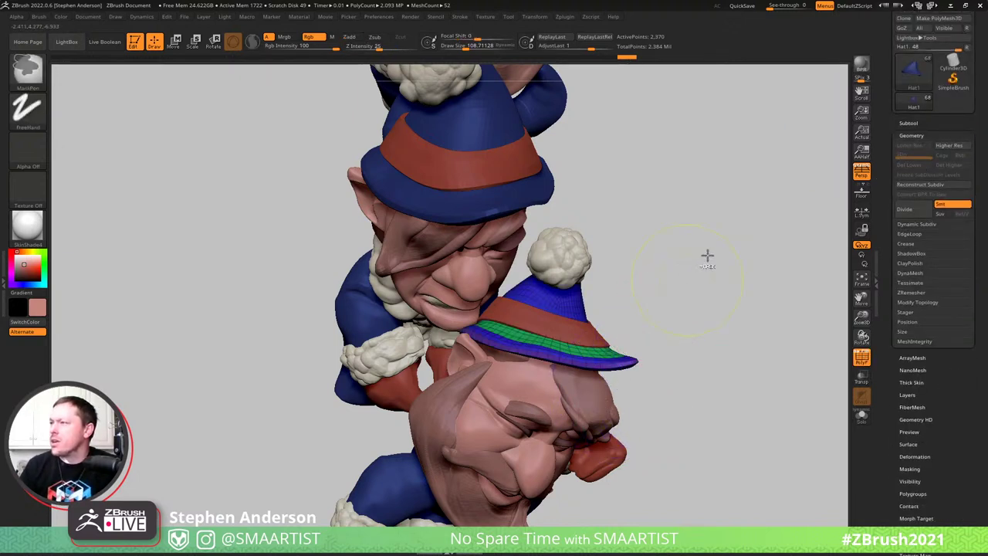
# Try subdividing the entire front elf's hat mesh once, then undo the division
pyautogui.keyDown('ctrl'); pyautogui.moveTo(708, 256); pyautogui.dragTo(587, 419); pyautogui.keyUp('ctrl')
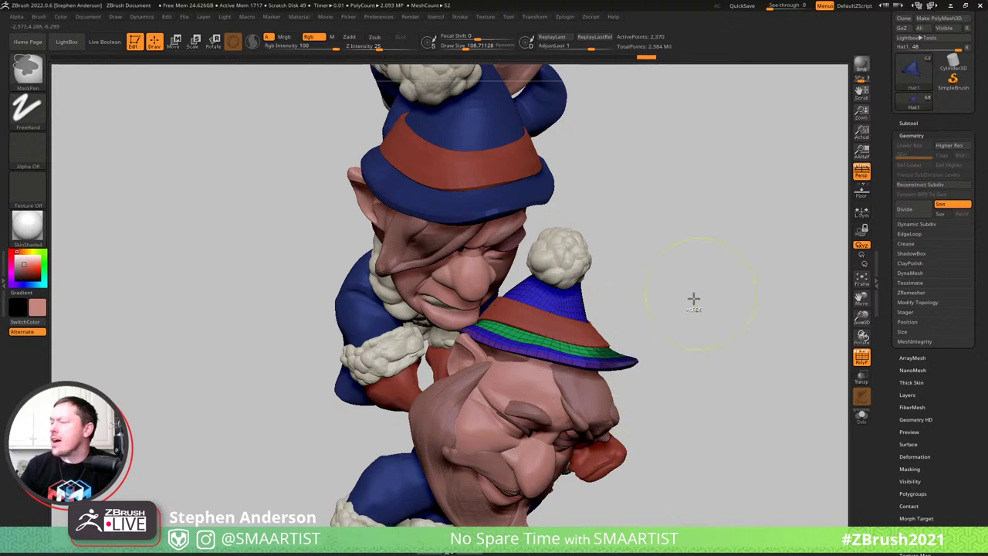
pyautogui.keyDown('ctrl'); pyautogui.moveTo(693, 299); pyautogui.dragTo(699, 313); pyautogui.keyUp('ctrl')
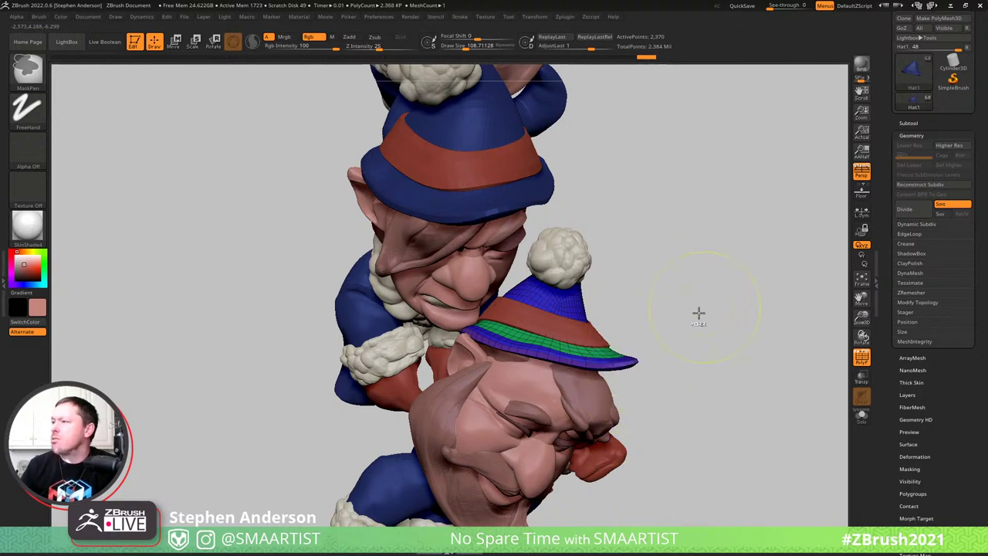
pyautogui.click(916, 210)
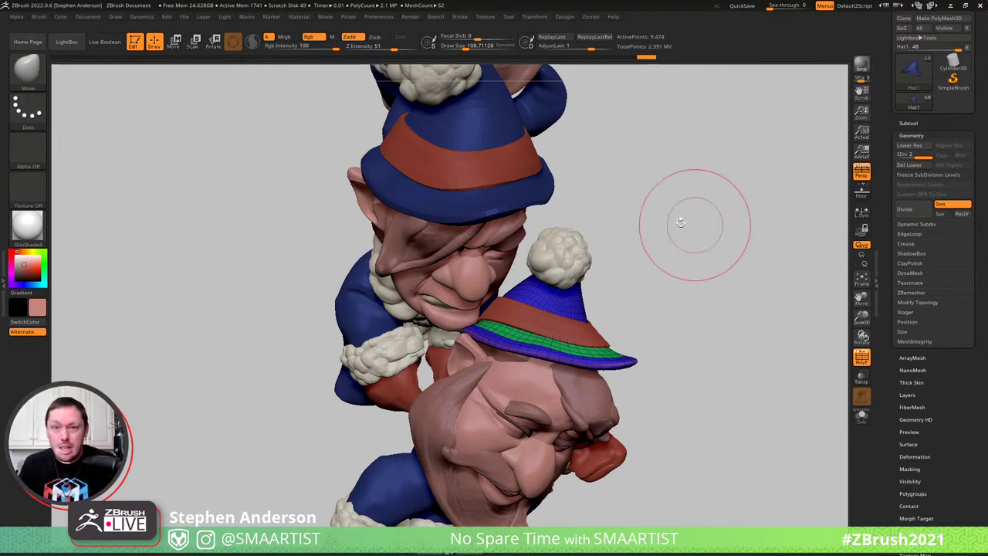
pyautogui.press('ctrl')
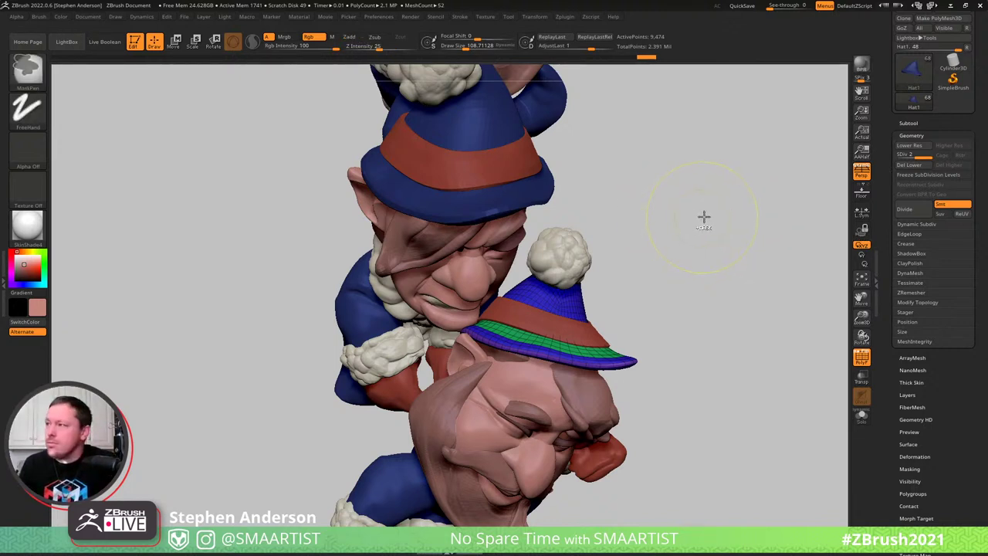
pyautogui.hotkey('shift', 'd')
# Try dividing the hat mesh locally with part of the brim masked, then undo it
pyautogui.moveTo(747, 255)
pyautogui.keyDown('ctrl'); pyautogui.mouseDown()
pyautogui.moveTo(628, 412)
pyautogui.moveTo(580, 442)
pyautogui.mouseUp(); pyautogui.keyUp('ctrl')
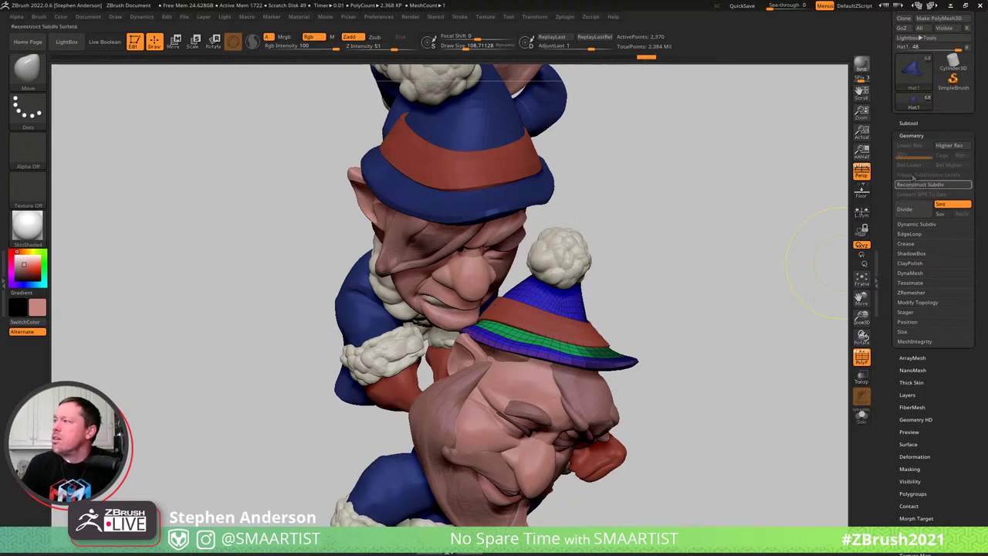
pyautogui.click(914, 210)
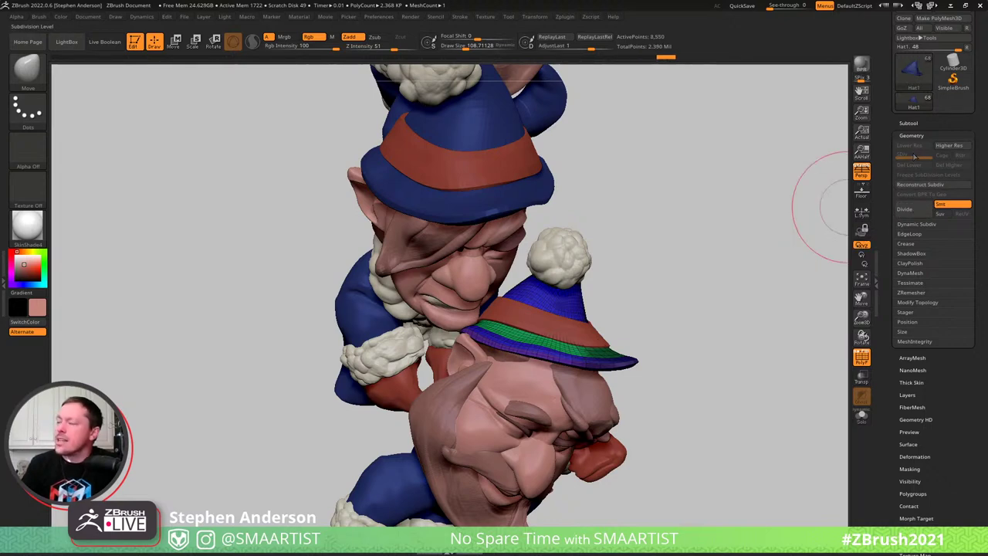
pyautogui.moveTo(654, 277)
pyautogui.keyDown('ctrl'); pyautogui.mouseDown(button='right')
pyautogui.moveTo(685, 311)
pyautogui.moveTo(642, 353)
pyautogui.moveTo(711, 287)
pyautogui.mouseUp(button='right'); pyautogui.keyUp('ctrl')
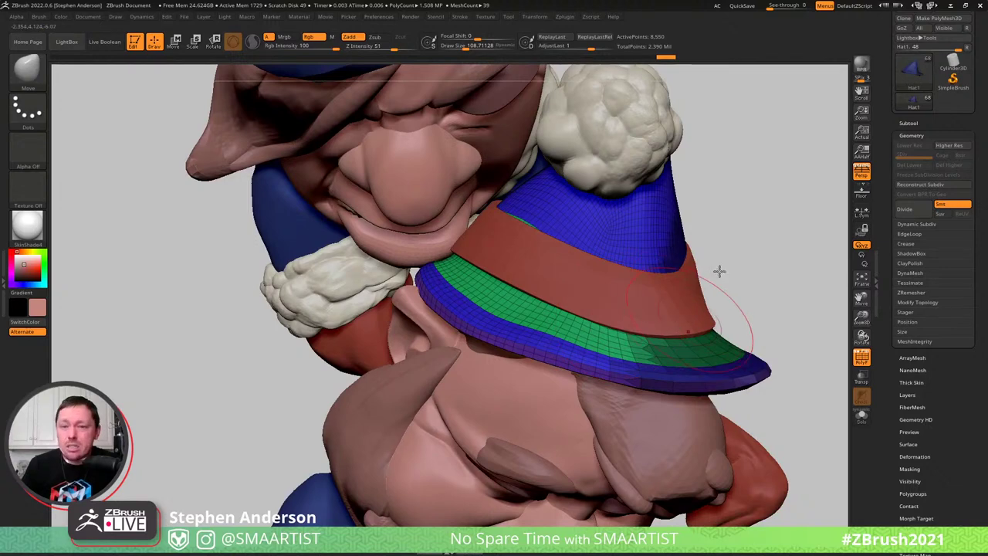
pyautogui.hotkey('shift', 'd')
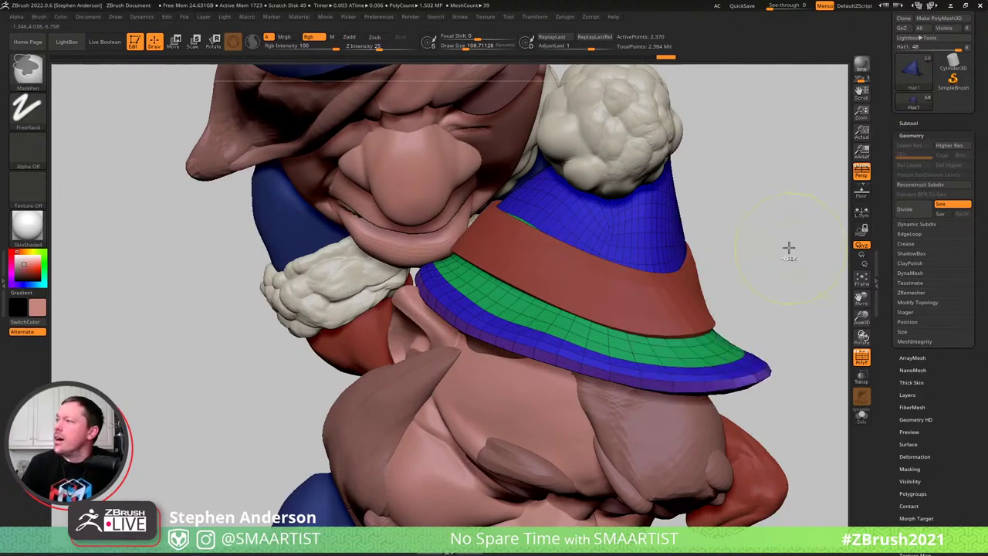
# Try dividing the hat mesh with the brim's pointed tip hidden, then undo the division and unhide the whole hat
pyautogui.moveTo(782, 247)
pyautogui.keyDown('ctrl'); pyautogui.keyDown('shift'); pyautogui.mouseDown()
pyautogui.moveTo(699, 419)
pyautogui.moveTo(825, 301)
pyautogui.moveTo(808, 272)
pyautogui.mouseUp(); pyautogui.keyUp('shift'); pyautogui.keyUp('ctrl')
pyautogui.moveTo(765, 212)
pyautogui.keyDown('ctrl'); pyautogui.keyDown('shift'); pyautogui.mouseDown()
pyautogui.moveTo(821, 278)
pyautogui.moveTo(788, 286)
pyautogui.mouseUp(); pyautogui.keyUp('shift'); pyautogui.keyUp('ctrl')
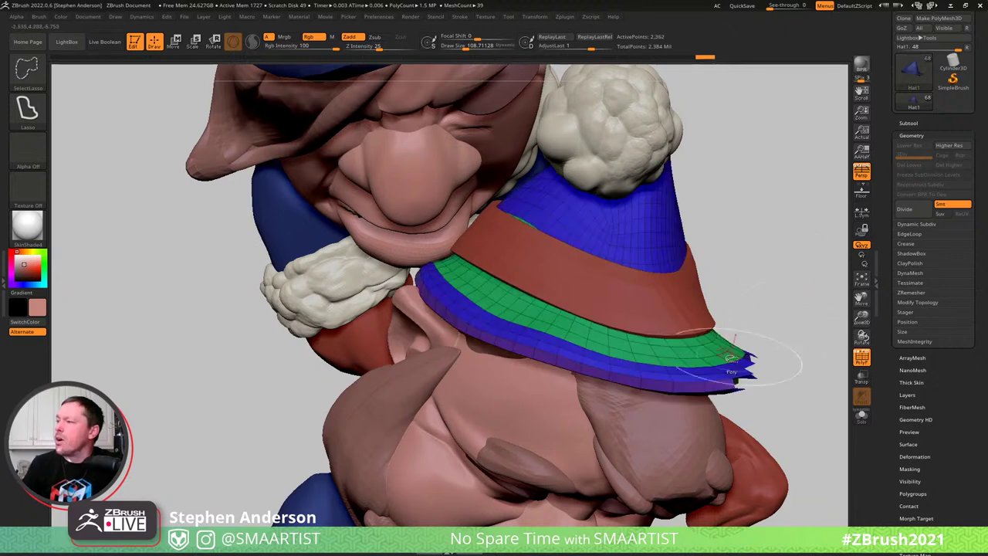
pyautogui.click(905, 209)
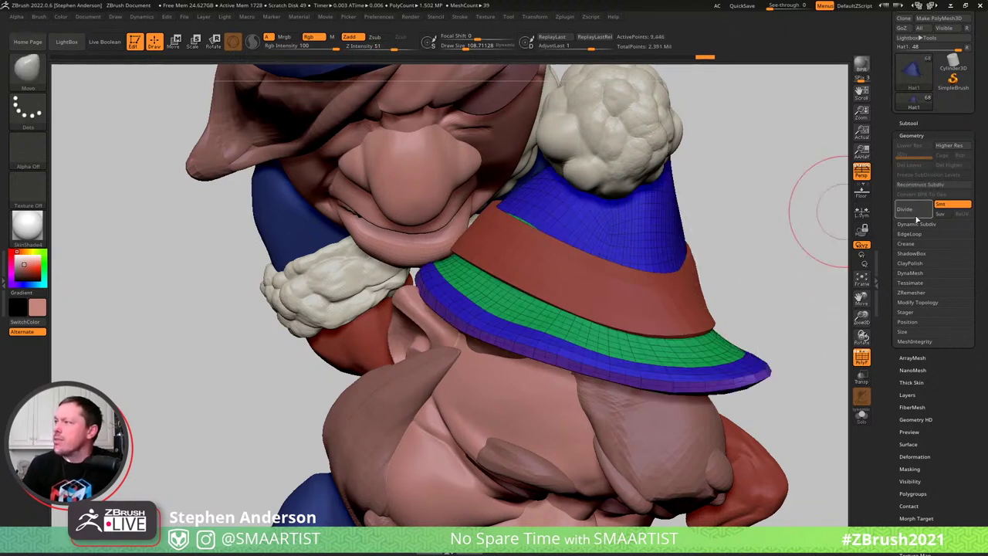
pyautogui.moveTo(760, 361); pyautogui.dragTo(727, 385, button='right')
pyautogui.moveTo(727, 386); pyautogui.dragTo(730, 382)
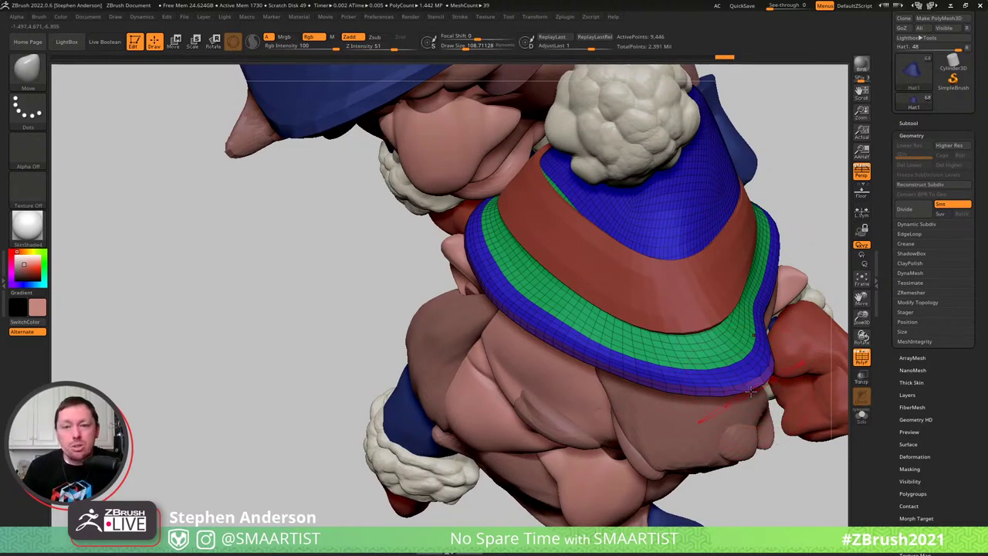
pyautogui.hotkey('ctrl', 'z')
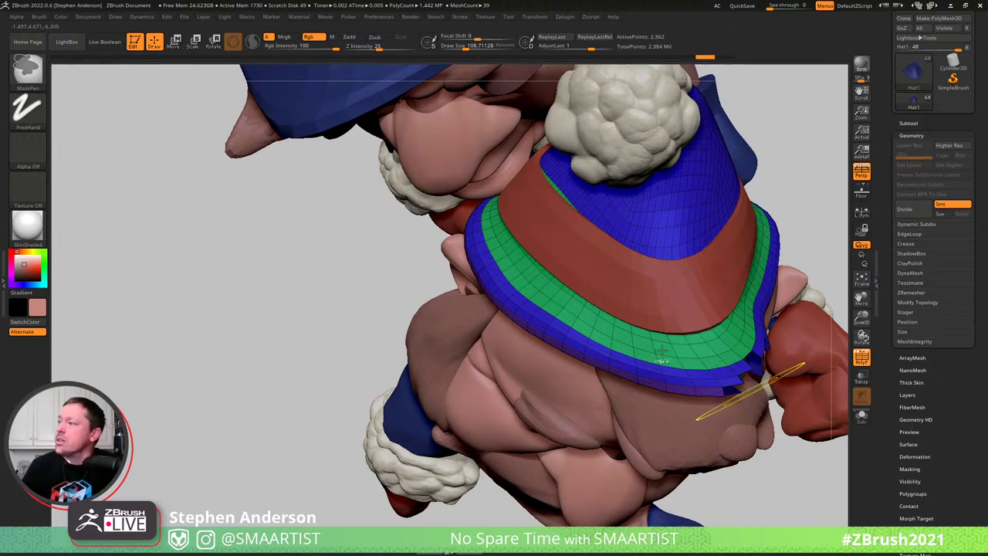
pyautogui.keyDown('ctrl'); pyautogui.keyDown('shift'); pyautogui.click(798, 209); pyautogui.keyUp('shift'); pyautogui.keyUp('ctrl')
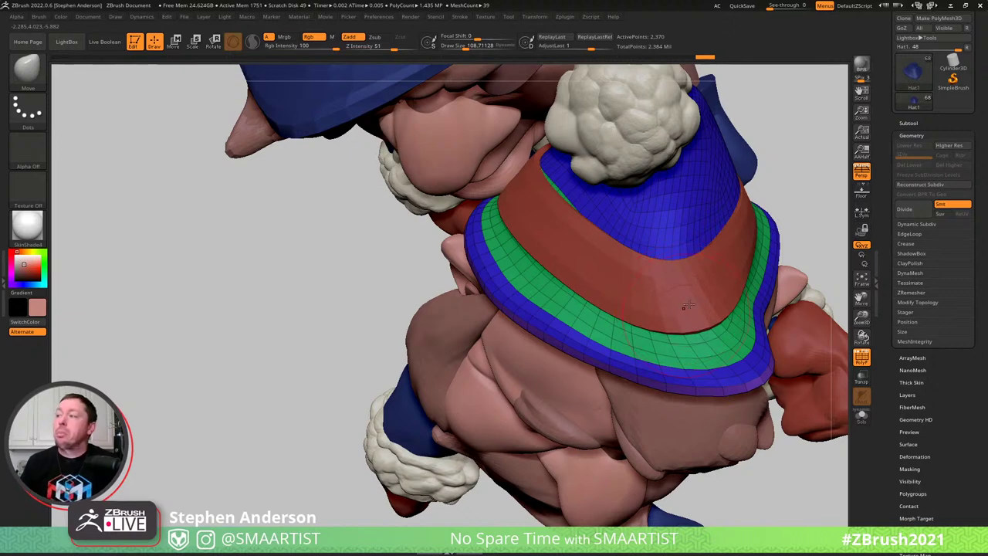
# Pull the peak of the front elf's hat into shape beside the pompom with the Move brush
pyautogui.moveTo(689, 305)
pyautogui.mouseDown(button='right')
pyautogui.moveTo(701, 274)
pyautogui.moveTo(685, 241)
pyautogui.moveTo(683, 198)
pyautogui.moveTo(683, 226)
pyautogui.mouseUp(button='right')
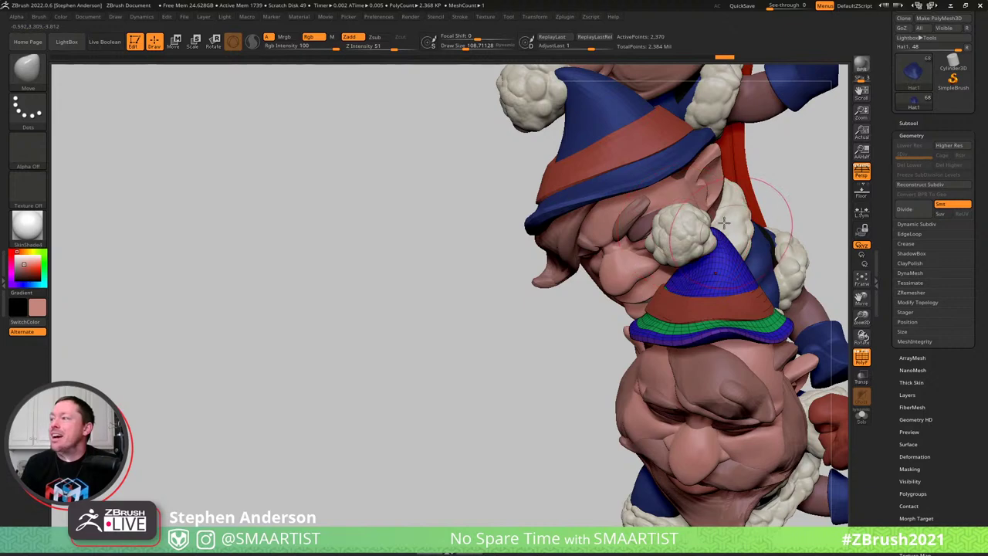
pyautogui.moveTo(684, 229)
pyautogui.mouseDown(button='right')
pyautogui.moveTo(721, 205)
pyautogui.moveTo(717, 218)
pyautogui.mouseUp(button='right')
pyautogui.press('b')
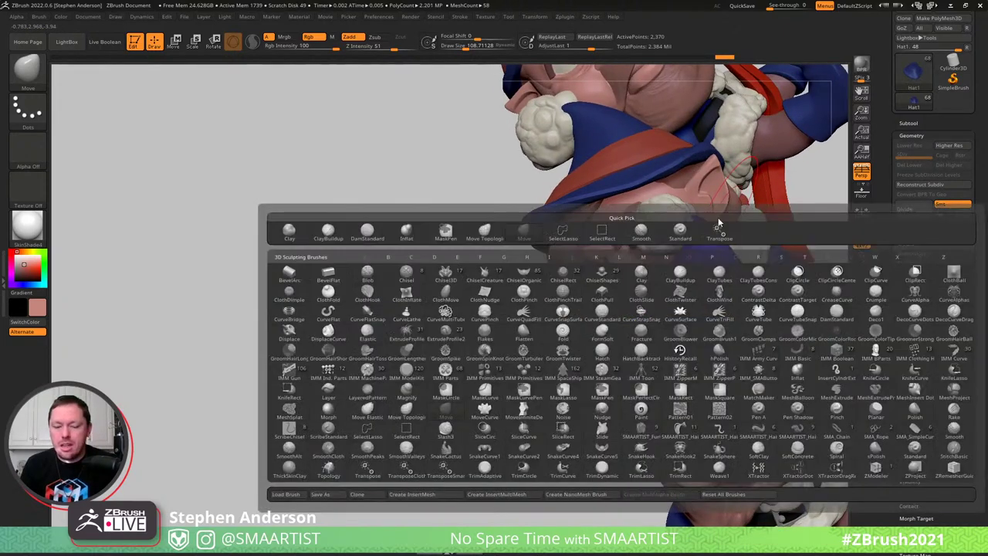
pyautogui.press('m')
pyautogui.press('v')
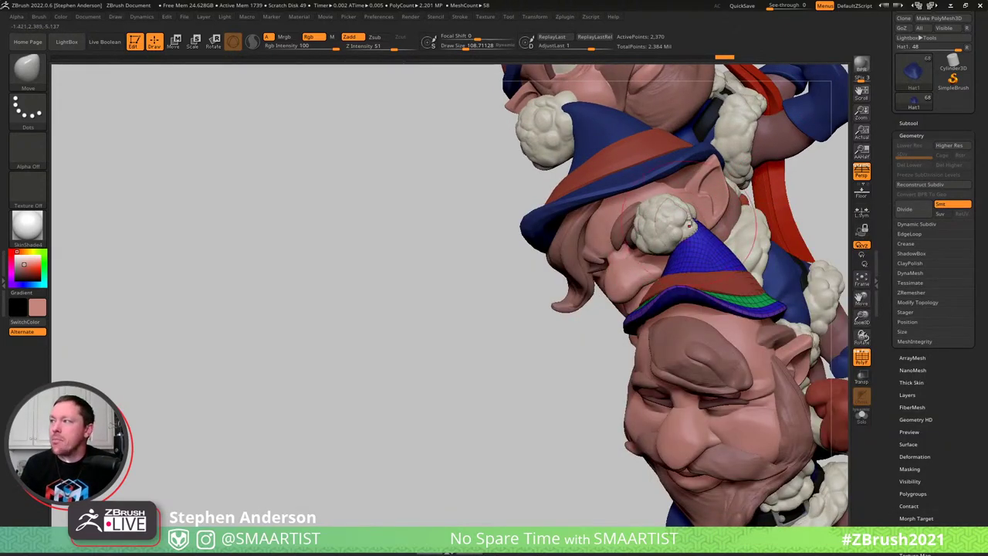
pyautogui.moveTo(695, 236); pyautogui.dragTo(711, 224)
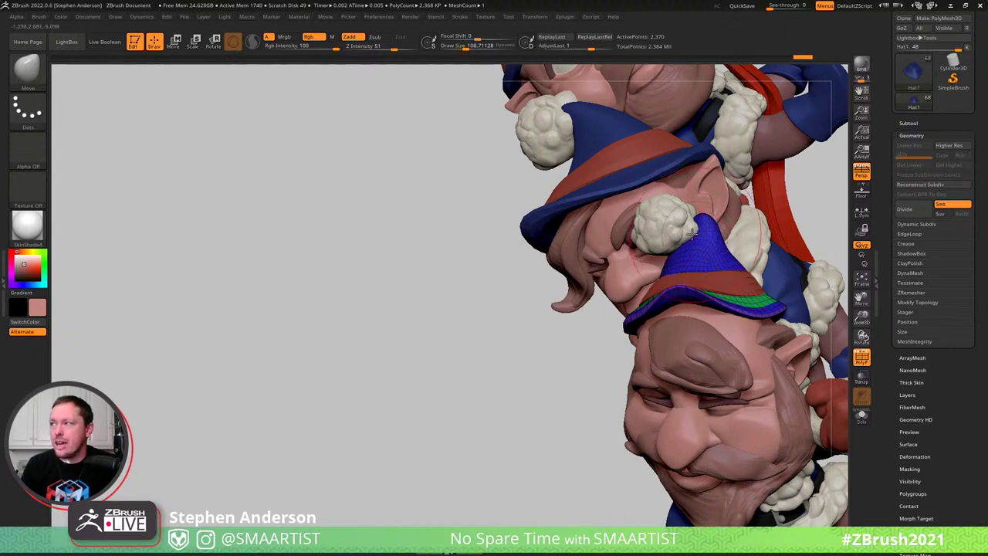
# Isolate the front elf's hat, set the Move brush's draw size to about 65, and show the other subtools again
pyautogui.hotkey('shift', 's')
pyautogui.press('s')
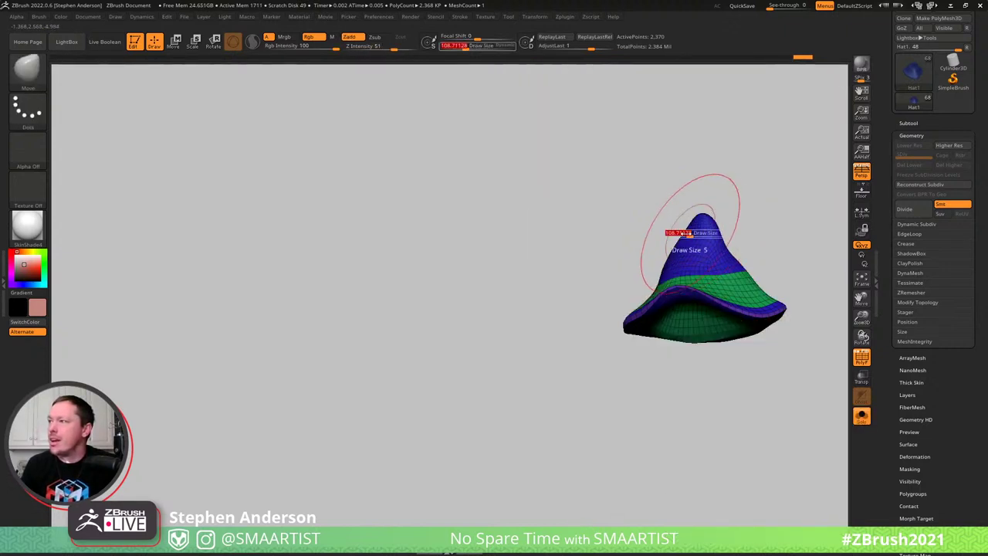
pyautogui.moveTo(693, 234); pyautogui.dragTo(683, 232)
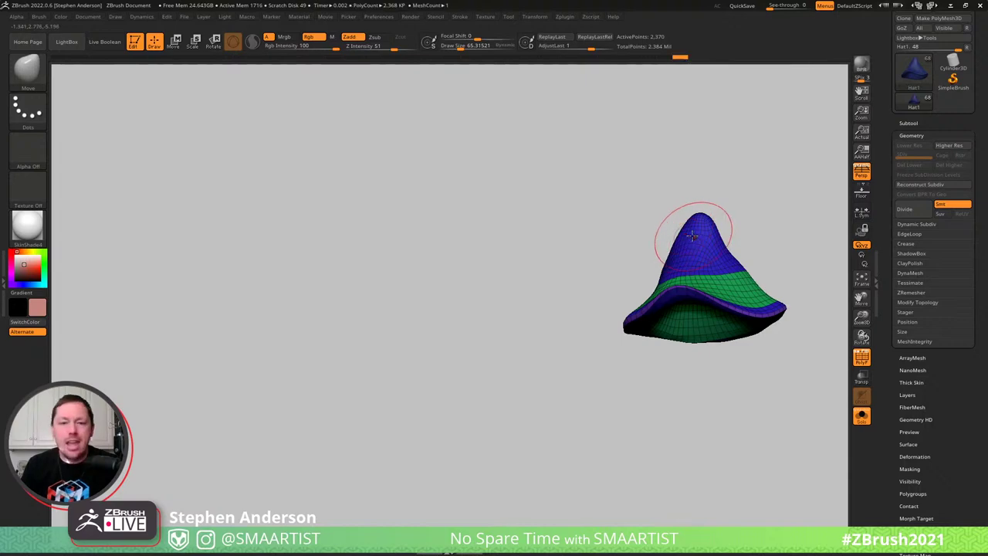
pyautogui.hotkey('ctrl', 'shift', 's')
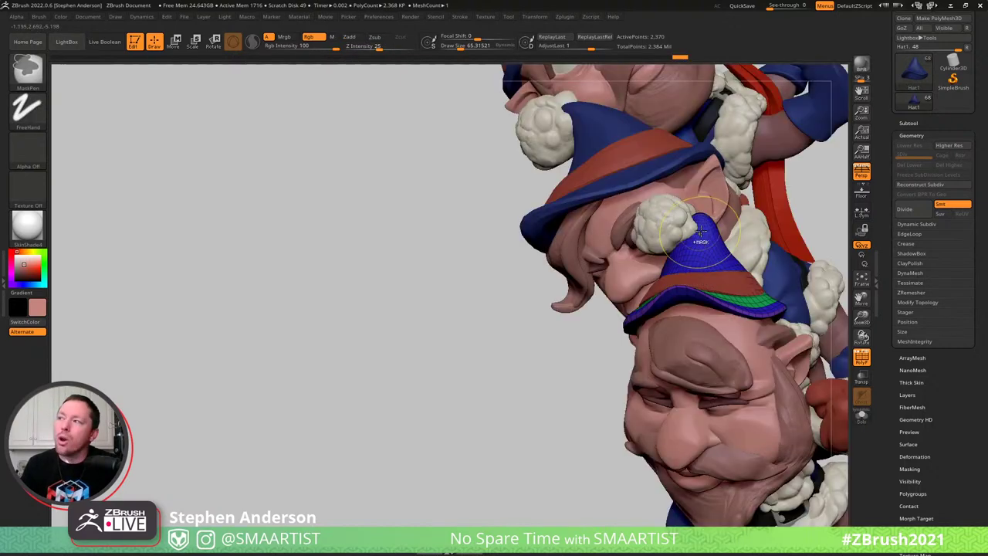
# Select the pompom on the front elf's hat, lower it to subdivision level 1 and centre the gizmo on it
pyautogui.keyDown('alt'); pyautogui.click(663, 222); pyautogui.keyUp('alt')
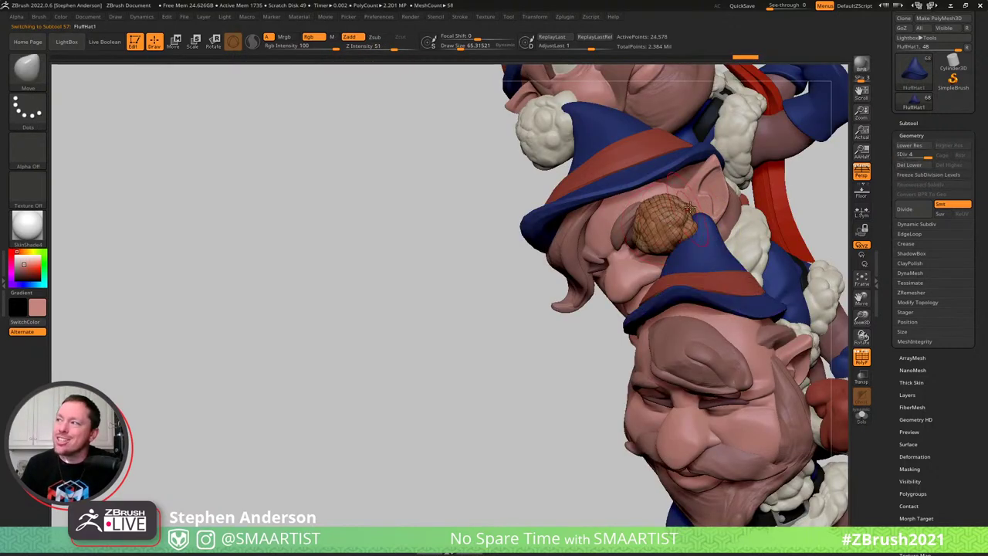
pyautogui.moveTo(700, 214); pyautogui.dragTo(720, 213, button='right')
pyautogui.hotkey('shift', 'd')
pyautogui.hotkey('shift', 'd')
pyautogui.hotkey('shift', 'd')
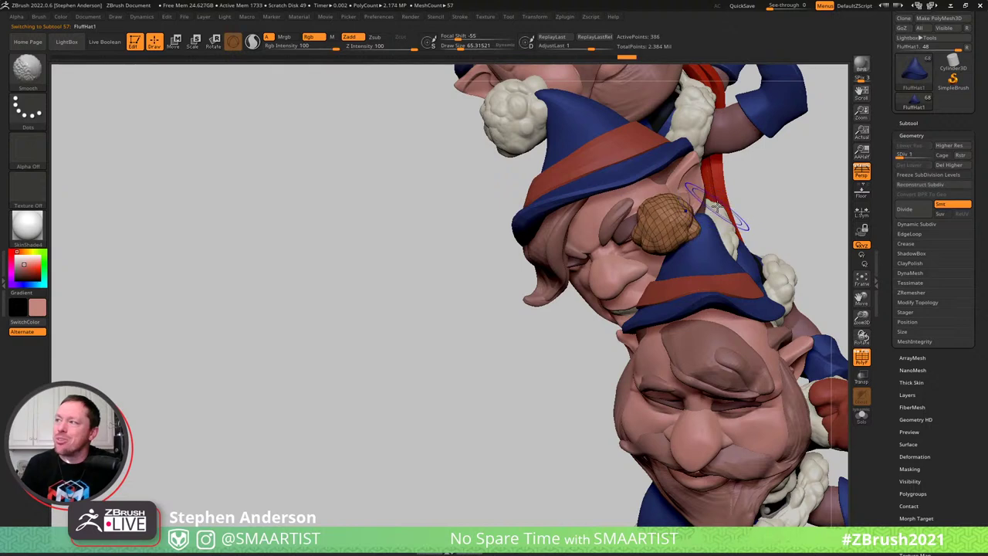
pyautogui.press('w')
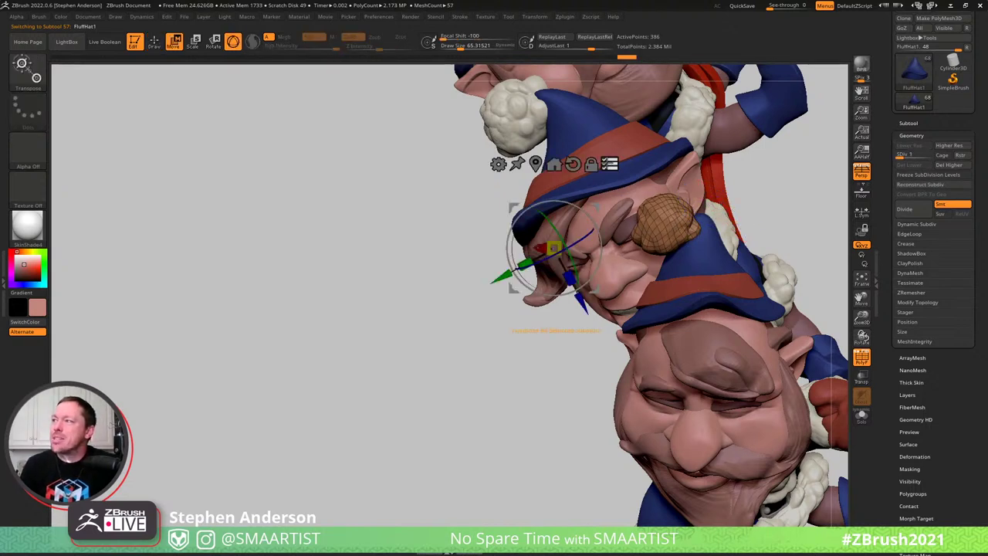
pyautogui.click(536, 164)
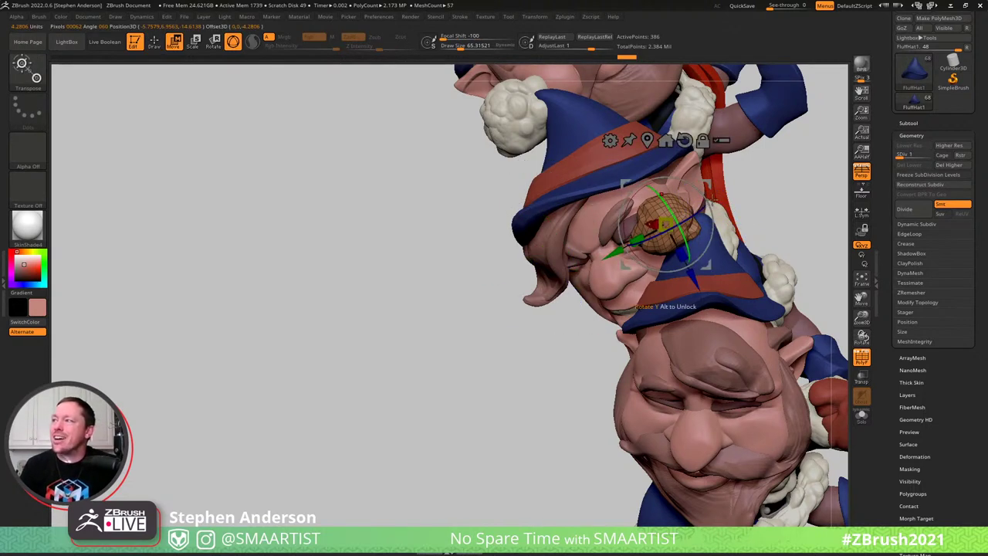
# Move and tilt the pompom so it sits on the peak of the front elf's hat
pyautogui.moveTo(686, 182); pyautogui.dragTo(743, 202)
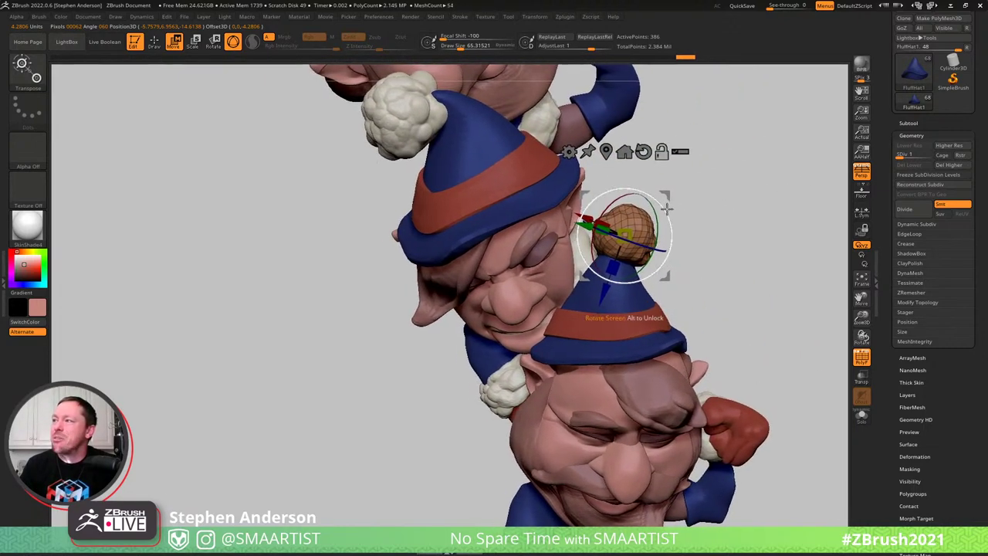
pyautogui.moveTo(669, 206)
pyautogui.mouseDown()
pyautogui.moveTo(673, 217)
pyautogui.moveTo(688, 197)
pyautogui.moveTo(734, 226)
pyautogui.mouseUp()
pyautogui.press('q')
pyautogui.moveTo(718, 217); pyautogui.dragTo(705, 206)
pyautogui.press('w')
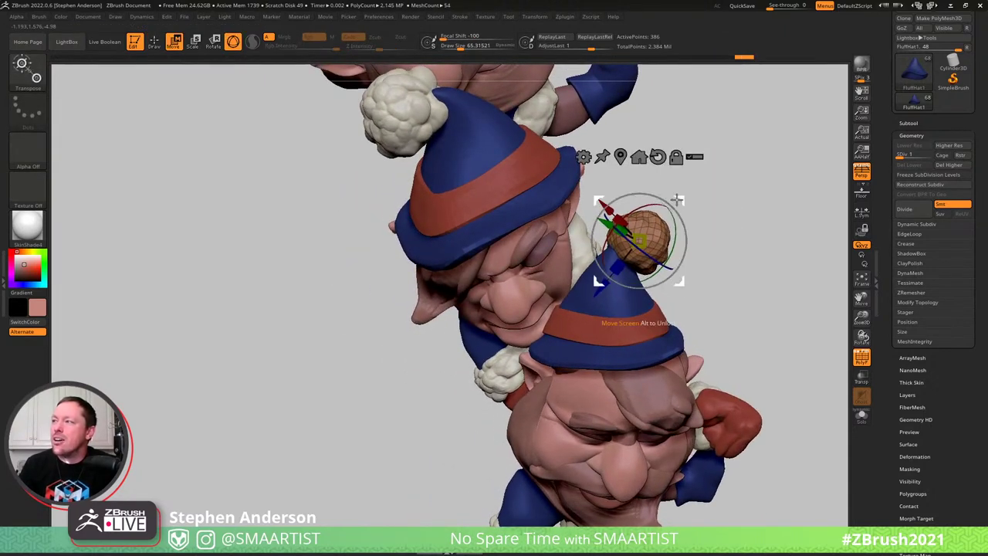
pyautogui.press('q')
pyautogui.moveTo(706, 205)
pyautogui.mouseDown()
pyautogui.moveTo(735, 205)
pyautogui.moveTo(718, 206)
pyautogui.mouseUp()
# Turn off the polyframe display and raise the pompom back to subdivision level 4
pyautogui.hotkey('shift', 'f')
pyautogui.moveTo(724, 242)
pyautogui.mouseDown()
pyautogui.moveTo(715, 225)
pyautogui.moveTo(724, 242)
pyautogui.mouseUp()
pyautogui.press('d')
pyautogui.press('d')
pyautogui.press('d')
pyautogui.keyDown('ctrl'); pyautogui.moveTo(731, 256); pyautogui.dragTo(700, 224, button='right'); pyautogui.keyUp('ctrl')
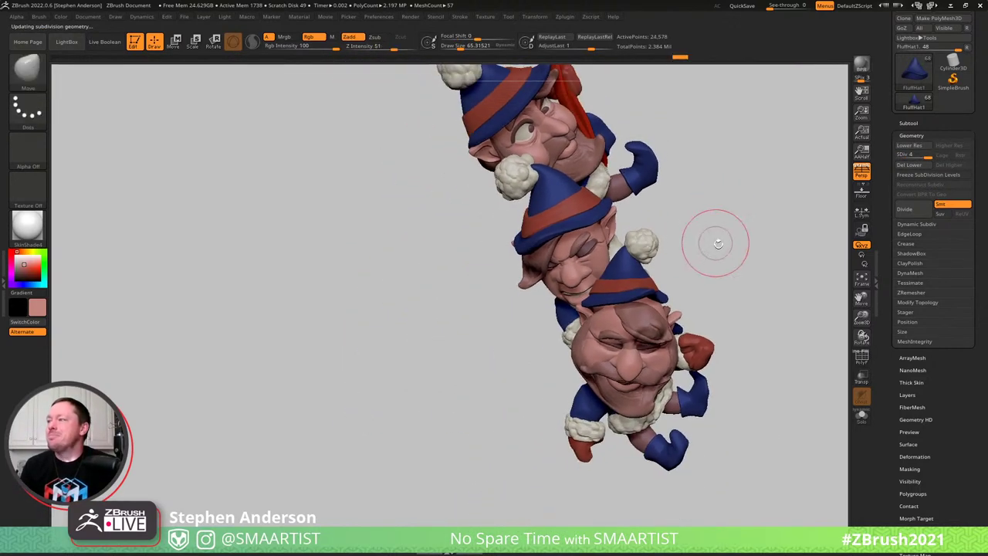
pyautogui.moveTo(711, 255); pyautogui.dragTo(681, 224)
pyautogui.moveTo(682, 226); pyautogui.dragTo(680, 341, button='right')
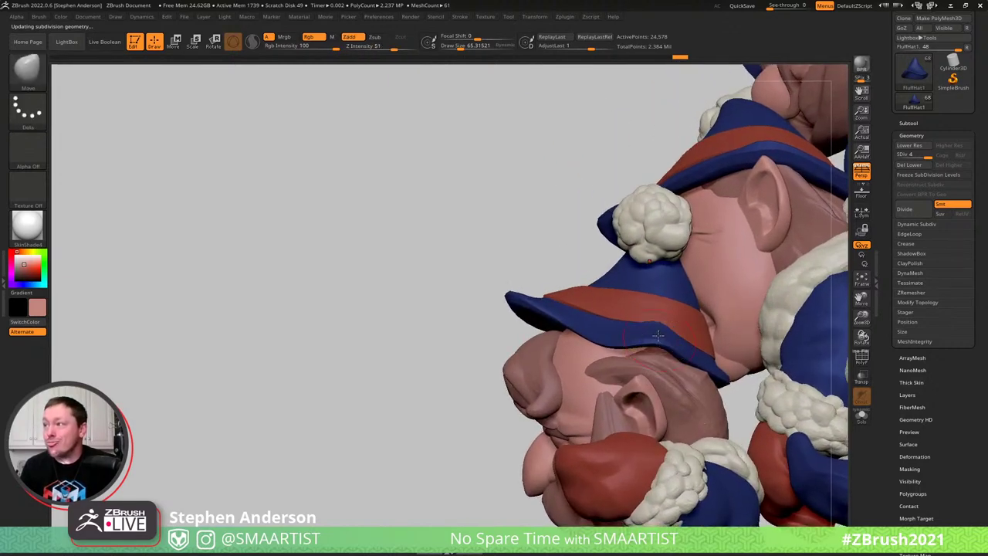
# Reshape the brim of the front elf's hat above the ear with the Move brush at a draw size of about 69
pyautogui.keyDown('alt'); pyautogui.click(610, 332); pyautogui.keyUp('alt')
pyautogui.moveTo(611, 332); pyautogui.dragTo(598, 334, button='right')
pyautogui.press('s')
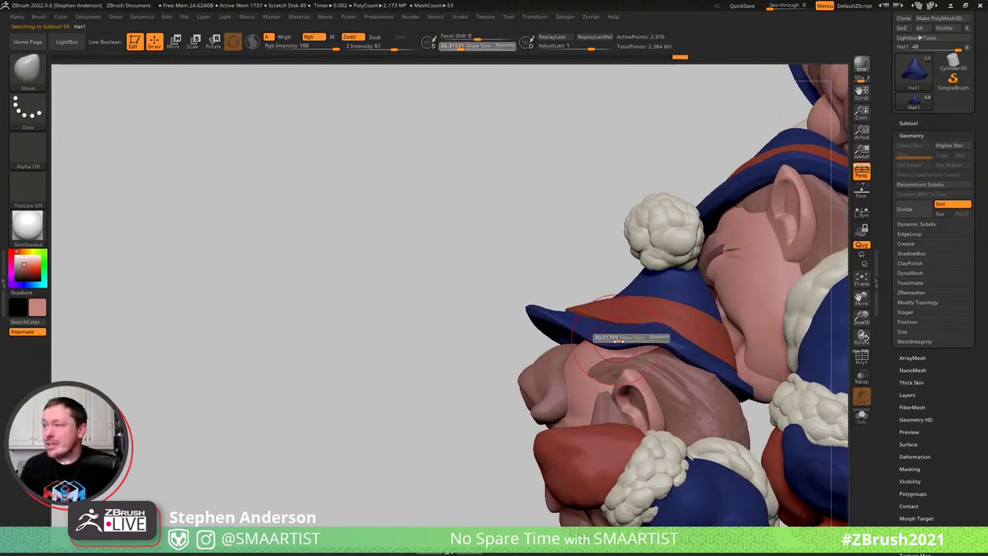
pyautogui.moveTo(599, 334)
pyautogui.mouseDown()
pyautogui.moveTo(661, 333)
pyautogui.moveTo(658, 342)
pyautogui.mouseUp()
pyautogui.press('s')
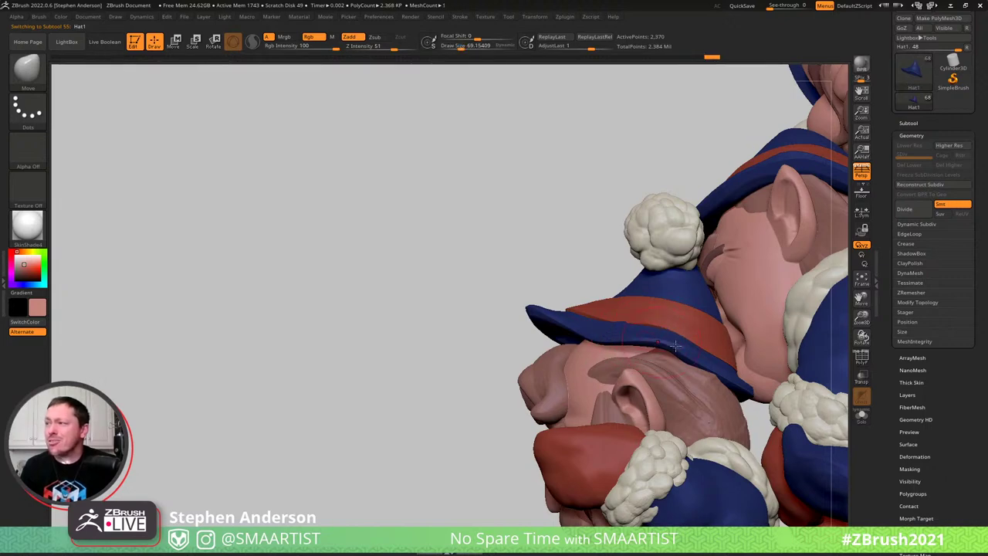
pyautogui.moveTo(657, 357); pyautogui.dragTo(701, 369, button='right')
pyautogui.moveTo(661, 341)
pyautogui.mouseDown(button='right')
pyautogui.moveTo(635, 366)
pyautogui.moveTo(664, 359)
pyautogui.mouseUp(button='right')
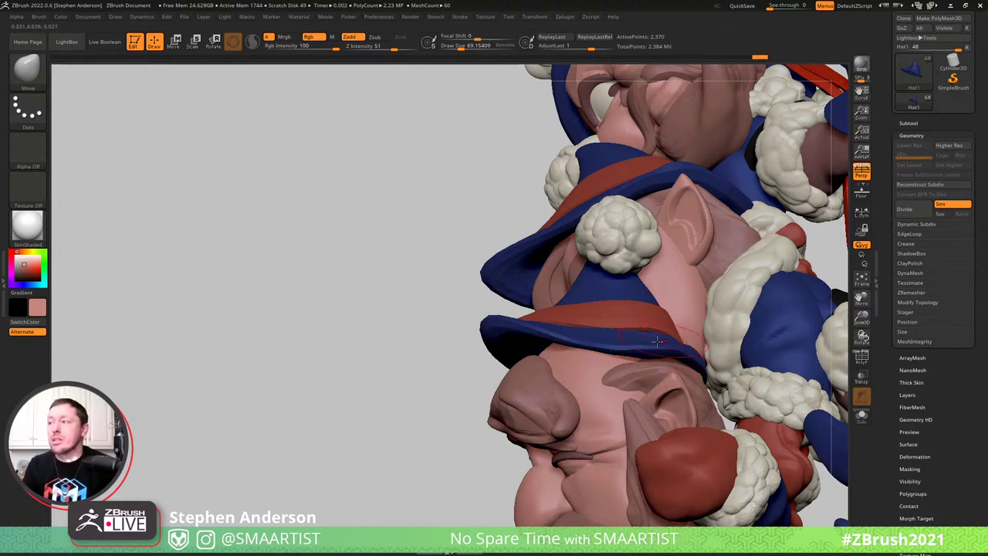
pyautogui.keyDown('alt'); pyautogui.moveTo(640, 345); pyautogui.dragTo(572, 311, button='right'); pyautogui.keyUp('alt')
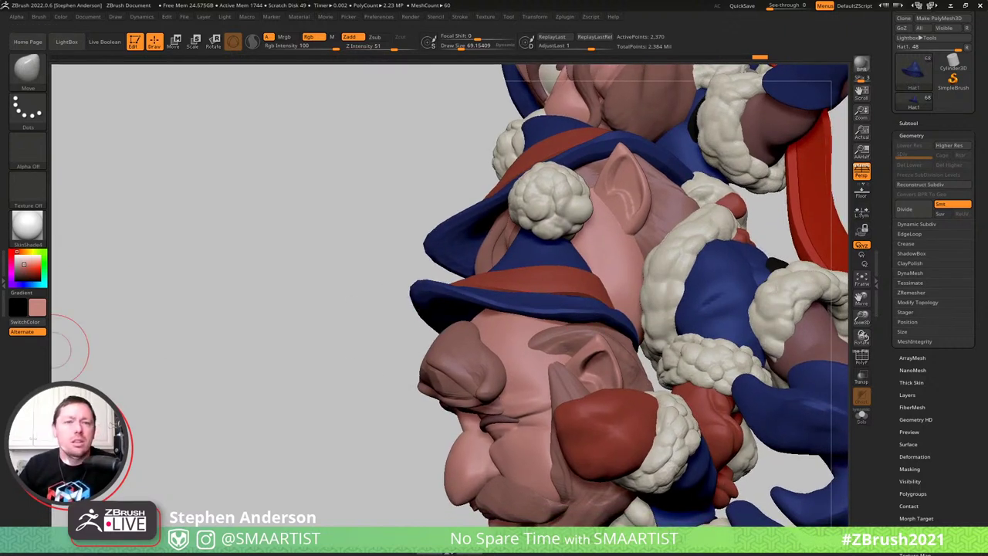
# Switch to the Chrome browser, go to pixologic.com and open its Support Center
pyautogui.moveTo(193, 552); pyautogui.dragTo(393, 1)
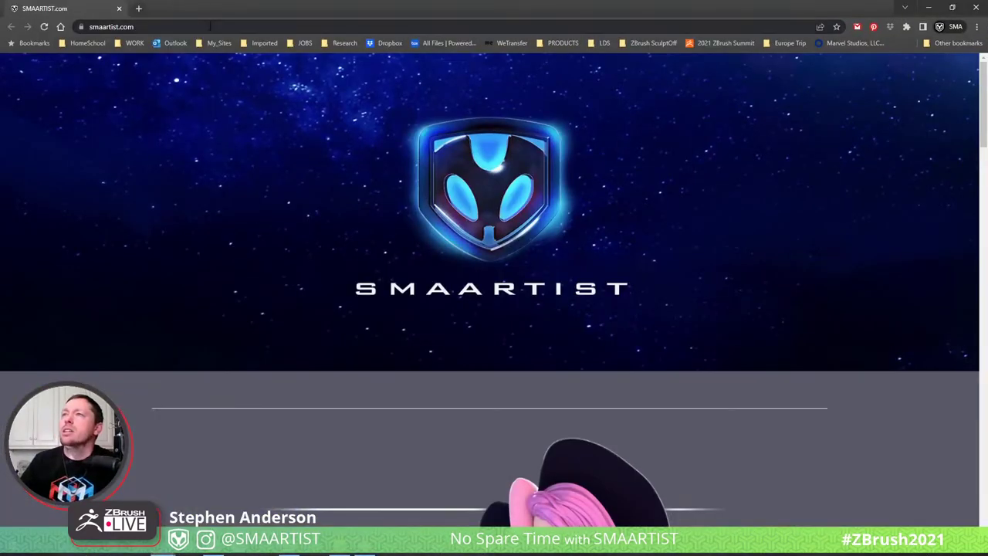
pyautogui.click(211, 27)
pyautogui.write('pixologic')
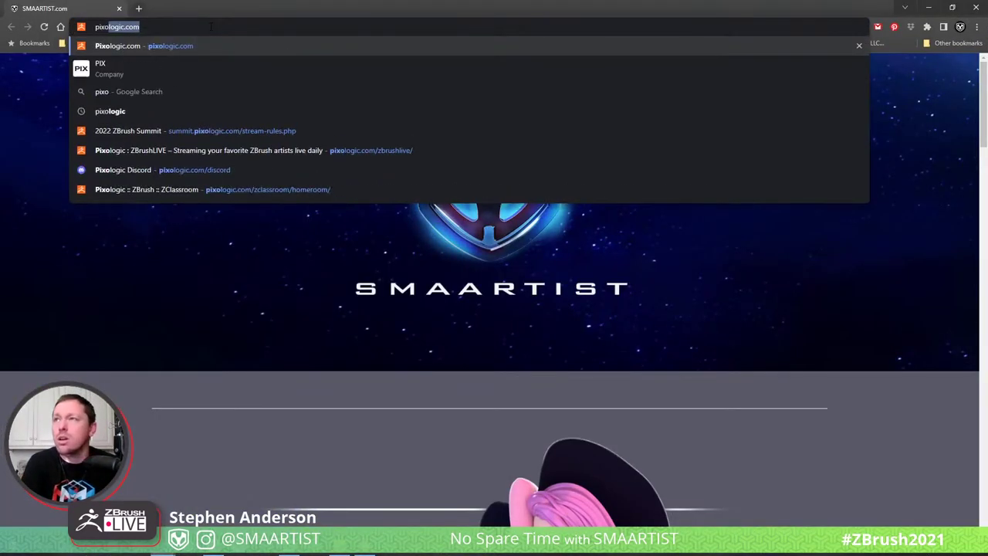
pyautogui.press('Return')
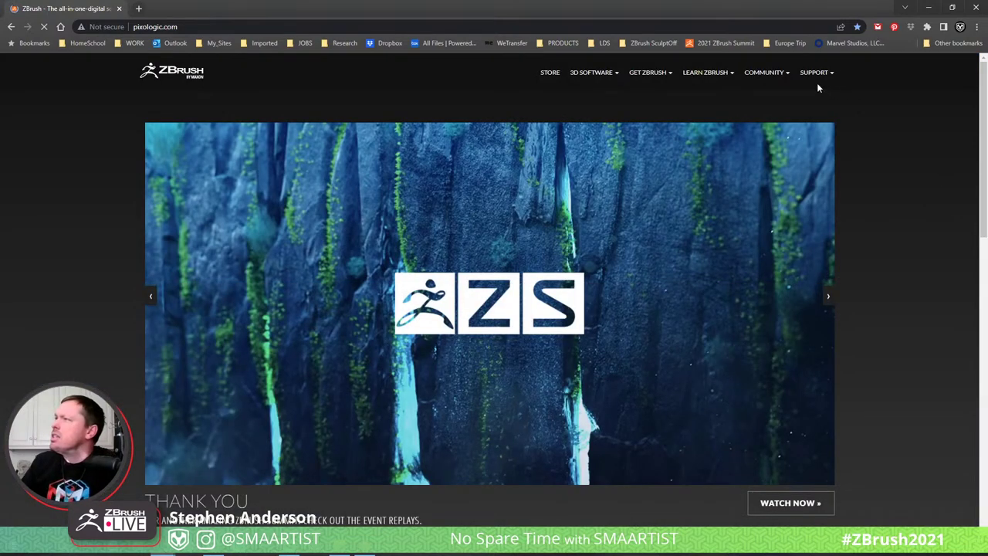
pyautogui.moveTo(815, 78)
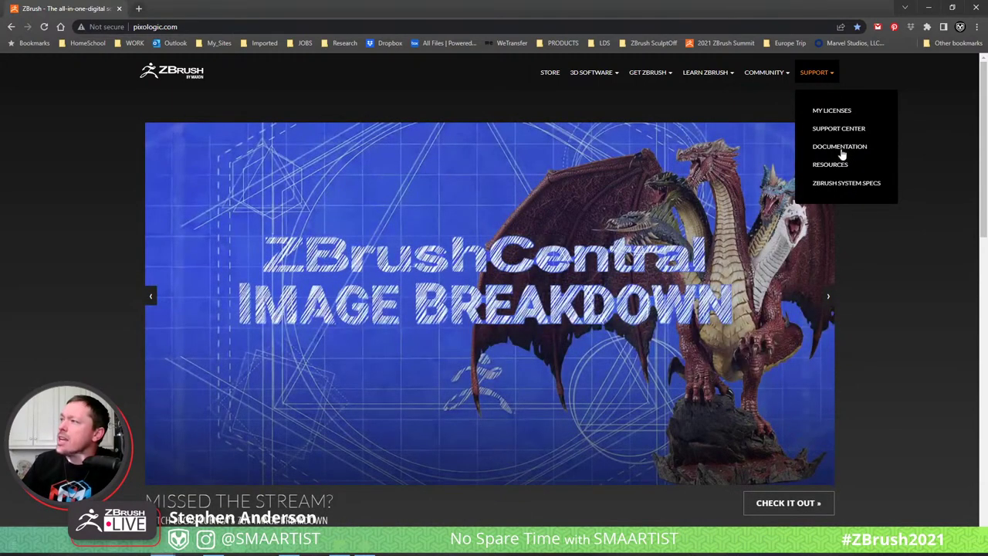
pyautogui.click(840, 129)
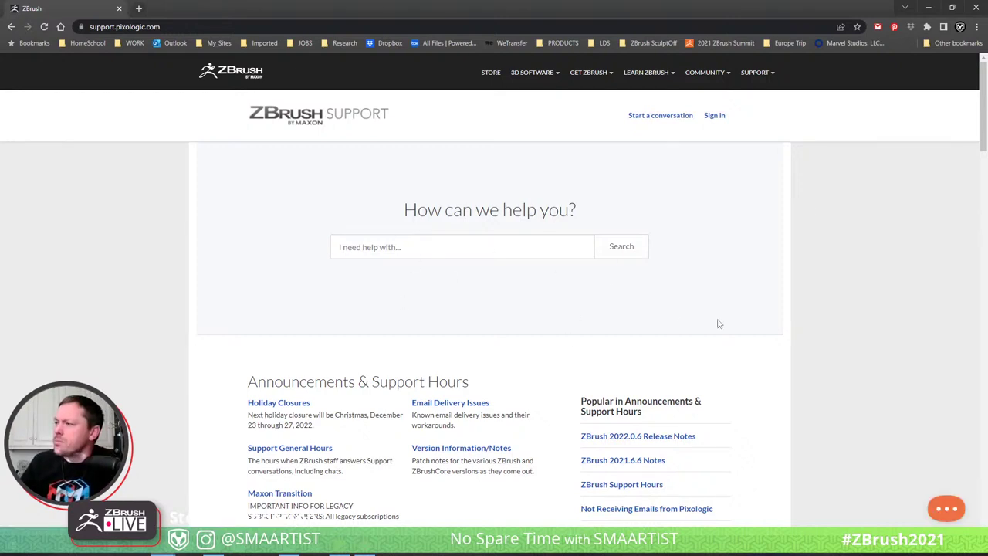
# Look through the ZBrush Support topics for help resources, then close the page and return to ZBrush
pyautogui.scroll(-2, 718, 323)
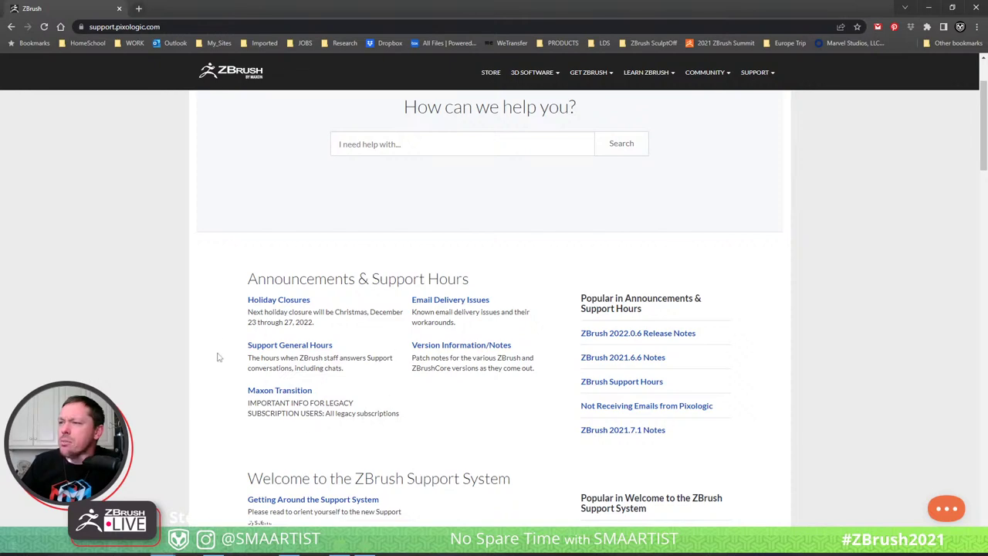
pyautogui.scroll(-6, 215, 336)
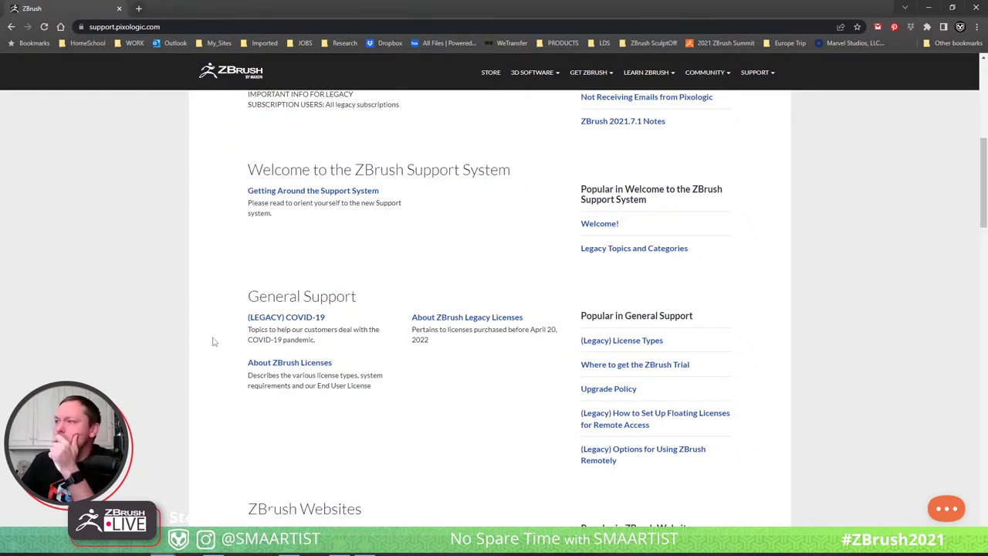
pyautogui.scroll(-3, 215, 342)
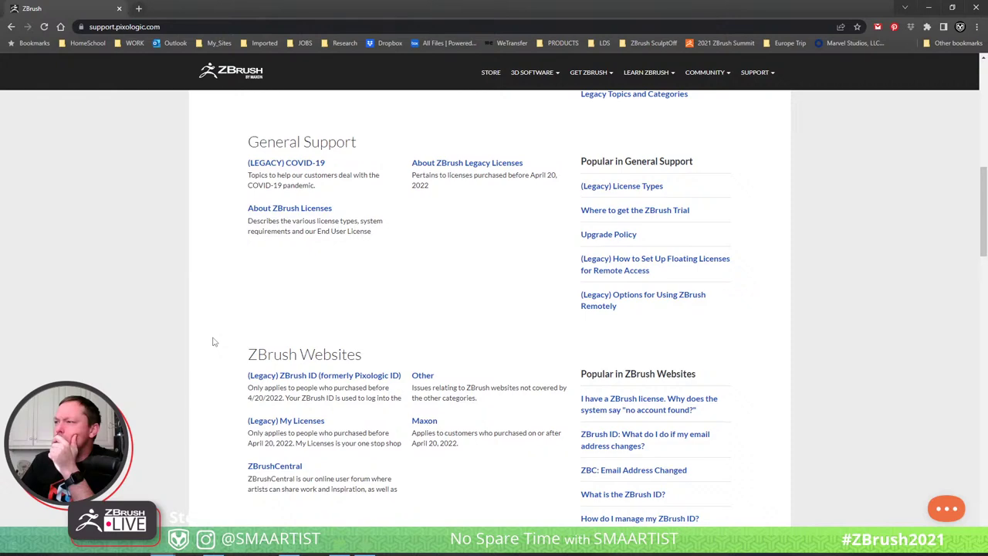
pyautogui.scroll(10, 215, 342)
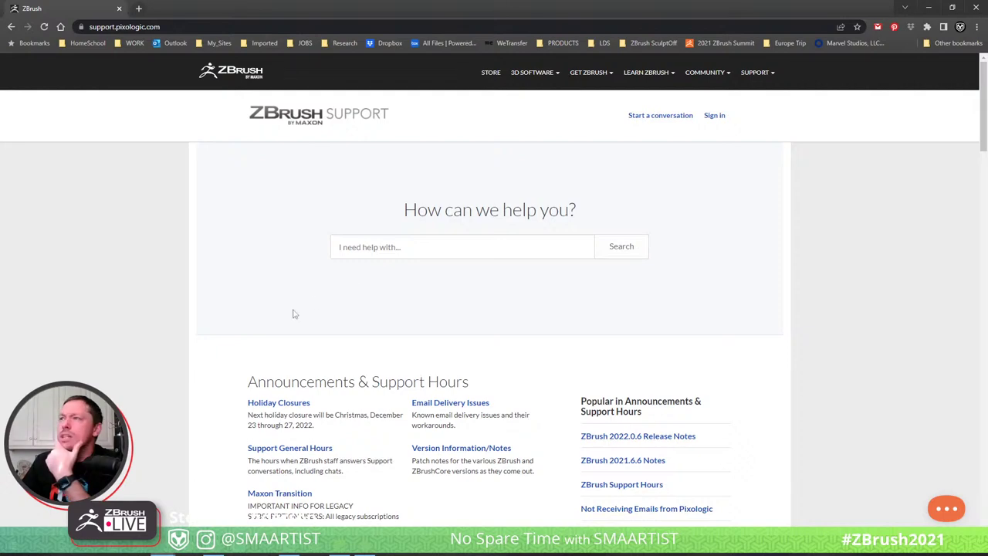
pyautogui.click(119, 10)
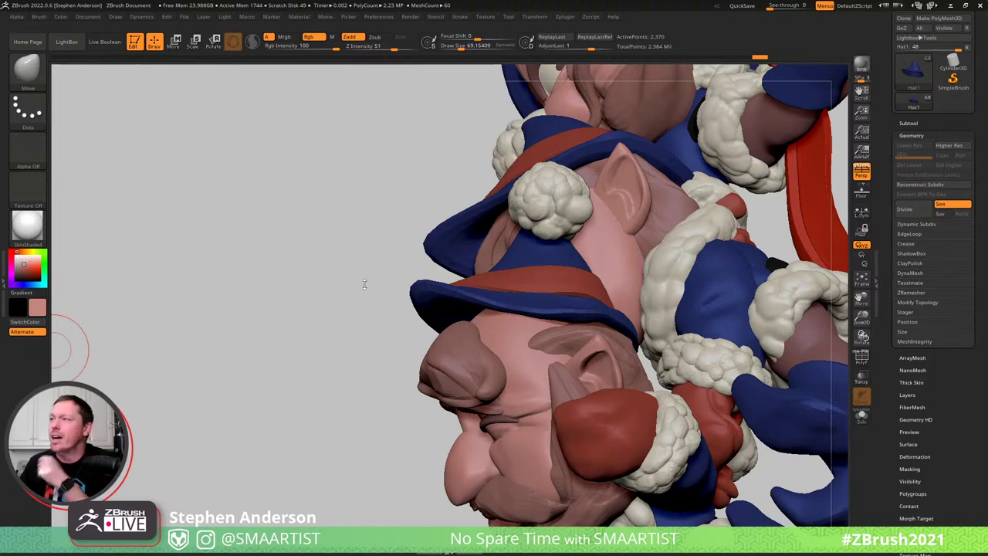
# Select the front elf's head and adjust the cheek beside the nose with the Move brush at draw size about 86
pyautogui.moveTo(327, 296)
pyautogui.mouseDown()
pyautogui.moveTo(536, 444)
pyautogui.moveTo(566, 396)
pyautogui.mouseUp()
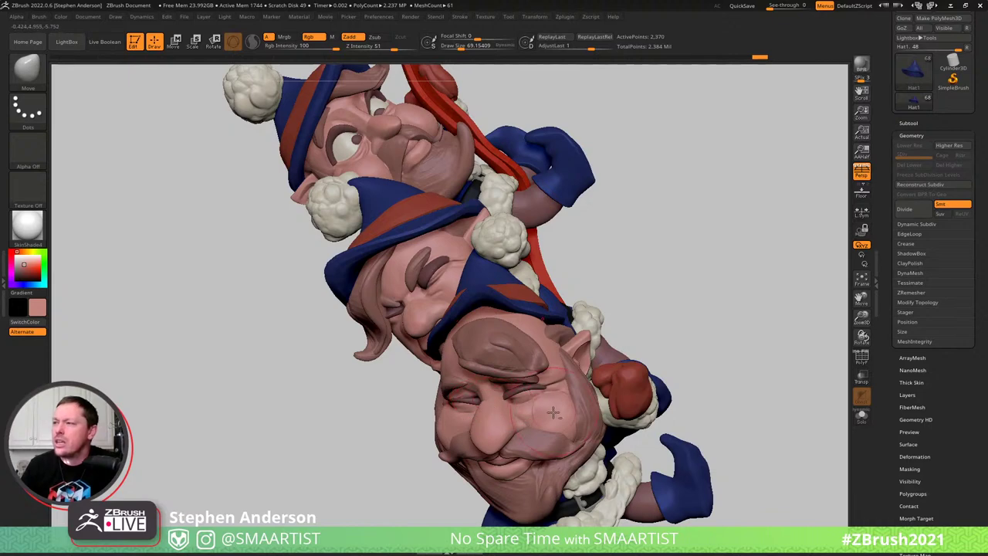
pyautogui.moveTo(538, 422); pyautogui.dragTo(566, 418, button='right')
pyautogui.press('shift')
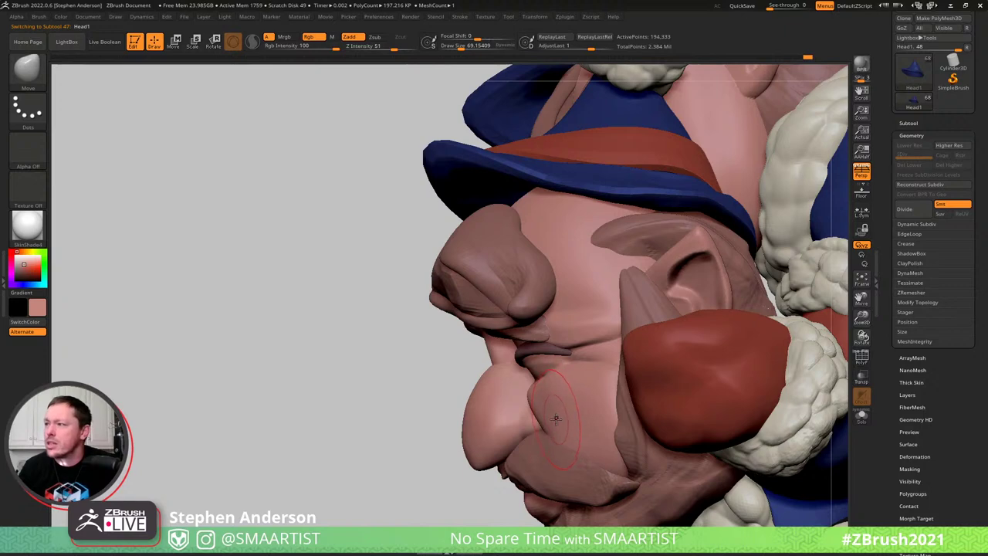
pyautogui.press('s')
pyautogui.moveTo(557, 419); pyautogui.dragTo(570, 420)
pyautogui.moveTo(567, 423); pyautogui.dragTo(563, 442, button='right')
pyautogui.press('s')
pyautogui.moveTo(549, 414); pyautogui.dragTo(543, 416)
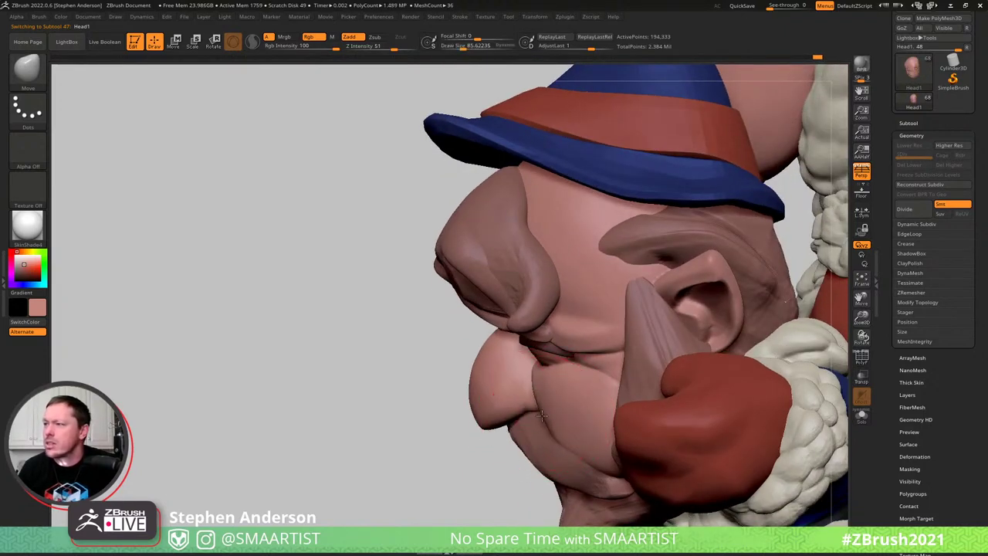
pyautogui.moveTo(554, 417); pyautogui.dragTo(589, 427, button='right')
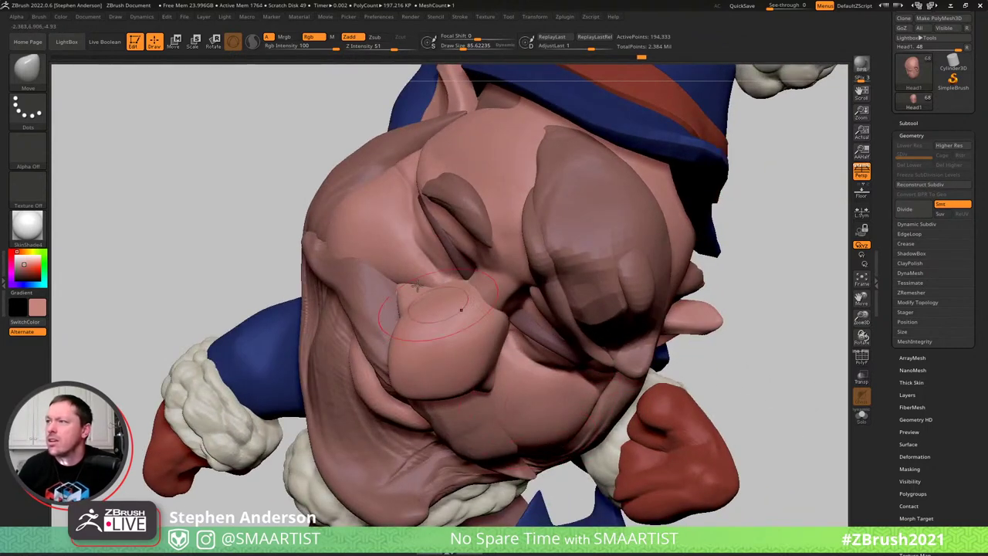
# Refine the front elf's face around the nose and cheeks with the Move brush at draw sizes of about 104 and 86
pyautogui.moveTo(453, 250)
pyautogui.mouseDown(button='right')
pyautogui.moveTo(399, 219)
pyautogui.moveTo(376, 221)
pyautogui.moveTo(401, 251)
pyautogui.moveTo(418, 314)
pyautogui.moveTo(396, 261)
pyautogui.moveTo(398, 289)
pyautogui.moveTo(384, 300)
pyautogui.moveTo(403, 285)
pyautogui.mouseUp(button='right')
pyautogui.press('s')
pyautogui.moveTo(404, 284); pyautogui.dragTo(403, 253)
pyautogui.moveTo(392, 286)
pyautogui.mouseDown(button='right')
pyautogui.moveTo(371, 304)
pyautogui.moveTo(385, 296)
pyautogui.moveTo(411, 332)
pyautogui.mouseUp(button='right')
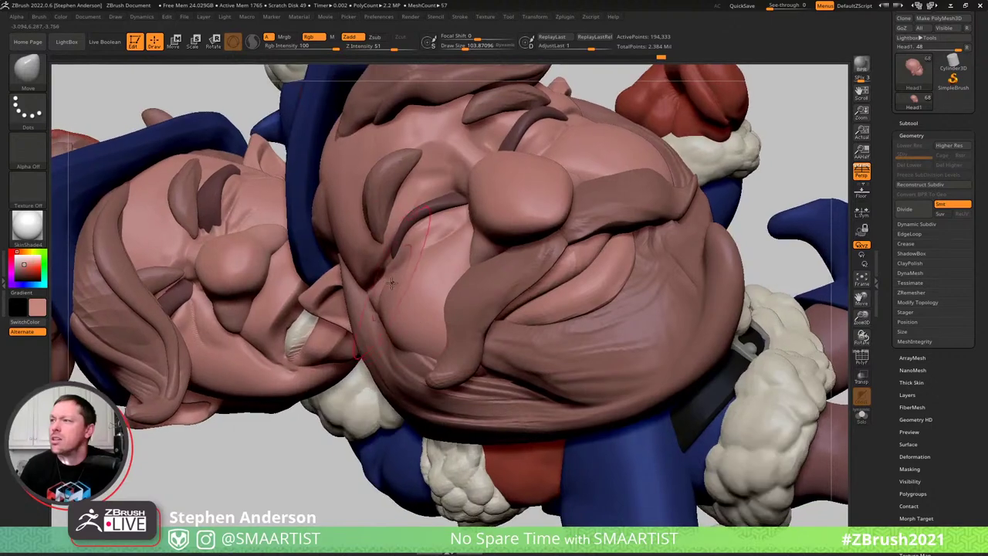
pyautogui.press('s')
pyautogui.moveTo(405, 283); pyautogui.dragTo(402, 283)
pyautogui.moveTo(403, 287)
pyautogui.mouseDown(button='right')
pyautogui.moveTo(405, 322)
pyautogui.moveTo(421, 323)
pyautogui.moveTo(556, 258)
pyautogui.moveTo(546, 281)
pyautogui.moveTo(421, 210)
pyautogui.moveTo(441, 176)
pyautogui.moveTo(422, 179)
pyautogui.moveTo(463, 196)
pyautogui.mouseUp(button='right')
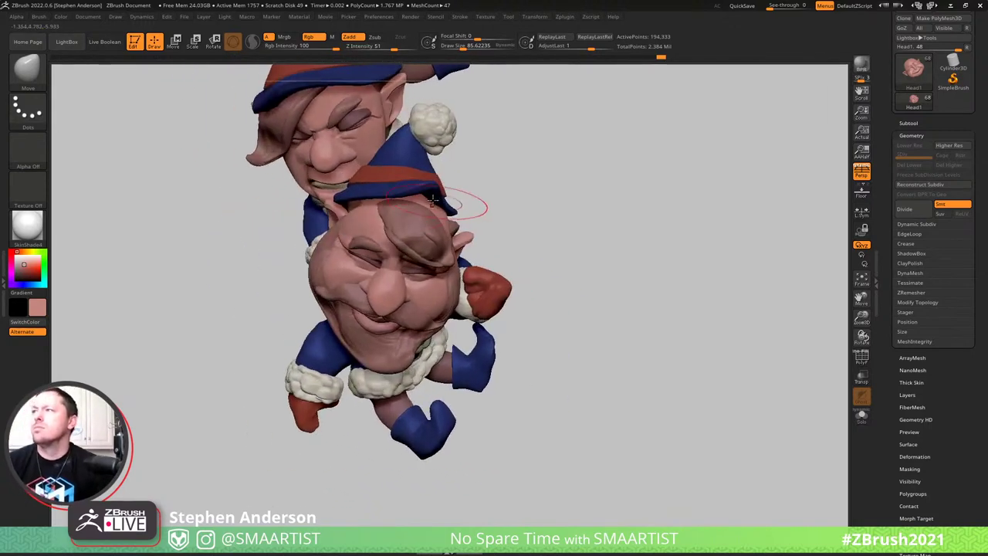
# Adjust the front elf's hat and pompom together on the head with the gizmo acting on all selected subtools
pyautogui.press('w')
pyautogui.click(397, 203)
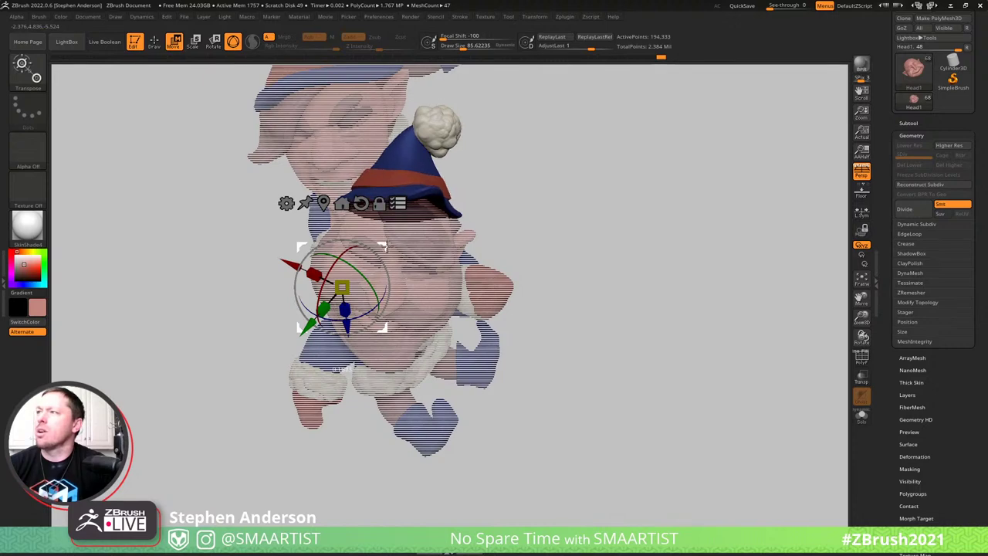
pyautogui.press('q')
# Select the front elf's forelock, place the gizmo on it and rotate the hair to fit beneath the hat brim
pyautogui.moveTo(403, 226)
pyautogui.mouseDown(button='right')
pyautogui.moveTo(417, 209)
pyautogui.moveTo(410, 203)
pyautogui.moveTo(360, 193)
pyautogui.moveTo(443, 194)
pyautogui.moveTo(455, 224)
pyautogui.moveTo(450, 218)
pyautogui.mouseUp(button='right')
pyautogui.keyDown('alt'); pyautogui.click(456, 224); pyautogui.keyUp('alt')
pyautogui.hotkey('shift', 'f')
pyautogui.press('w')
pyautogui.moveTo(503, 183); pyautogui.dragTo(543, 199, button='right')
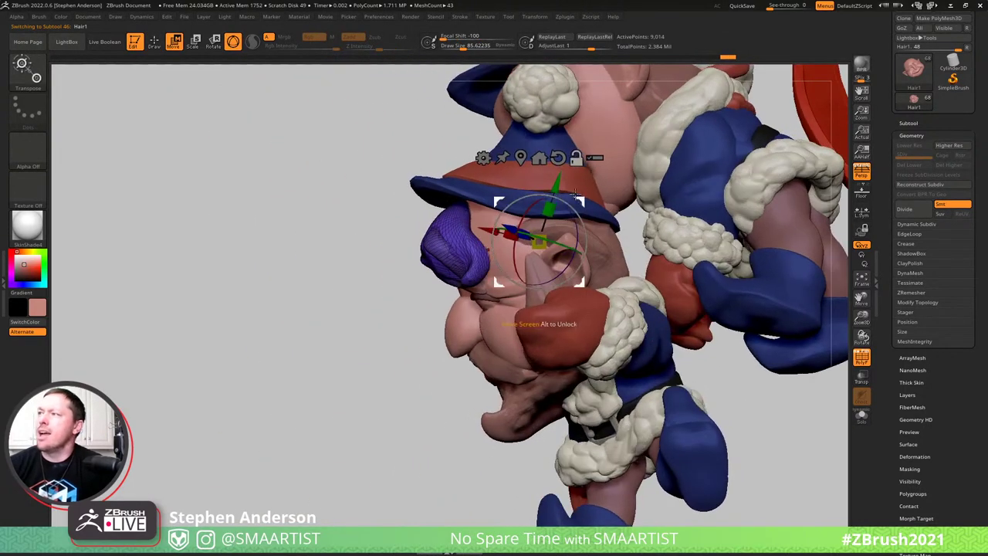
pyautogui.keyDown('alt'); pyautogui.moveTo(583, 200); pyautogui.dragTo(501, 183); pyautogui.keyUp('alt')
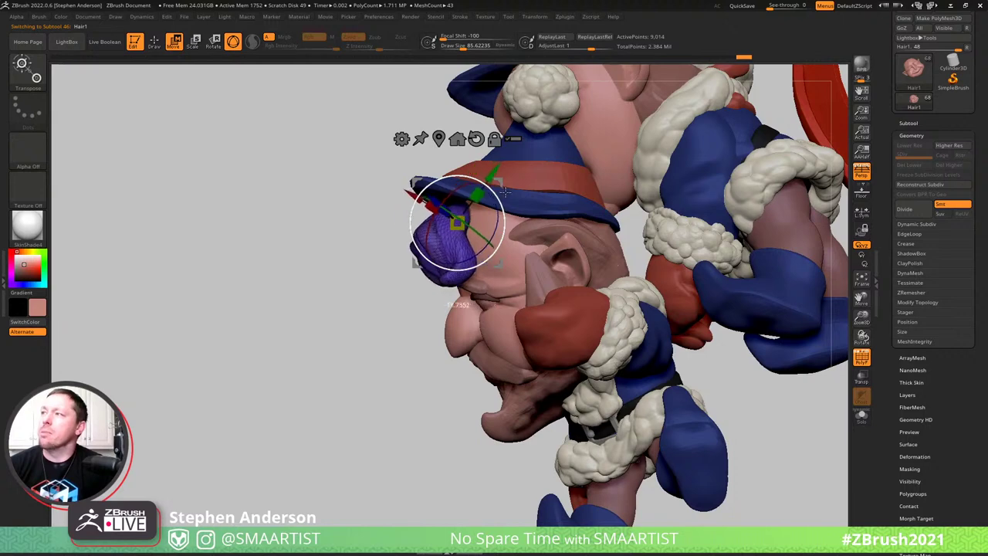
pyautogui.press('q')
pyautogui.moveTo(513, 166)
pyautogui.mouseDown(button='right')
pyautogui.moveTo(525, 187)
pyautogui.moveTo(519, 161)
pyautogui.mouseUp(button='right')
pyautogui.hotkey('shift', 'f')
pyautogui.moveTo(600, 250)
pyautogui.keyDown('ctrl'); pyautogui.mouseDown(button='right')
pyautogui.moveTo(521, 207)
pyautogui.moveTo(551, 232)
pyautogui.moveTo(463, 224)
pyautogui.moveTo(494, 286)
pyautogui.moveTo(454, 191)
pyautogui.moveTo(443, 217)
pyautogui.mouseUp(button='right'); pyautogui.keyUp('ctrl')
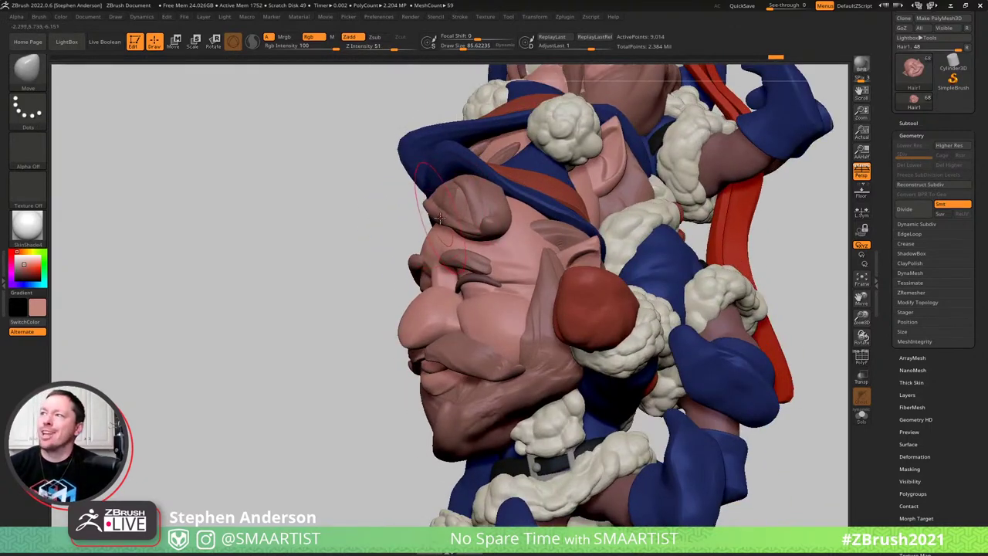
# Select the front elf's side hair above the ear and check its fit beneath the hat brim from both sides
pyautogui.moveTo(501, 186)
pyautogui.mouseDown(button='right')
pyautogui.moveTo(510, 181)
pyautogui.moveTo(460, 188)
pyautogui.moveTo(473, 207)
pyautogui.moveTo(514, 216)
pyautogui.moveTo(388, 161)
pyautogui.moveTo(311, 177)
pyautogui.moveTo(437, 166)
pyautogui.moveTo(425, 193)
pyautogui.moveTo(376, 224)
pyautogui.moveTo(390, 256)
pyautogui.moveTo(363, 270)
pyautogui.moveTo(425, 247)
pyautogui.moveTo(449, 256)
pyautogui.moveTo(459, 234)
pyautogui.moveTo(541, 243)
pyautogui.moveTo(488, 259)
pyautogui.moveTo(526, 297)
pyautogui.moveTo(515, 282)
pyautogui.moveTo(559, 267)
pyautogui.mouseUp(button='right')
pyautogui.keyDown('alt'); pyautogui.click(562, 265); pyautogui.keyUp('alt')
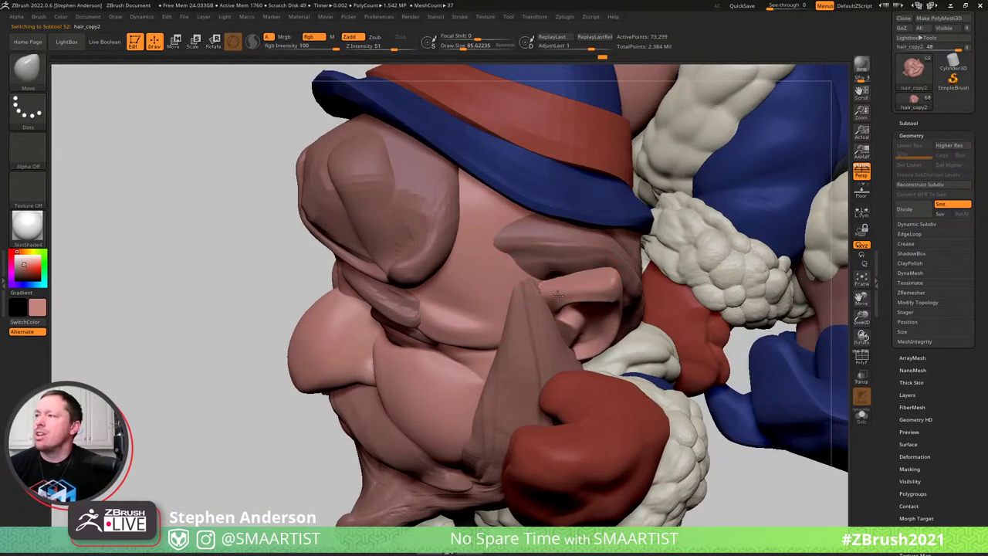
pyautogui.moveTo(532, 273)
pyautogui.mouseDown(button='right')
pyautogui.moveTo(550, 283)
pyautogui.moveTo(372, 290)
pyautogui.moveTo(397, 284)
pyautogui.moveTo(377, 245)
pyautogui.mouseUp(button='right')
pyautogui.moveTo(353, 233); pyautogui.dragTo(334, 230, button='right')
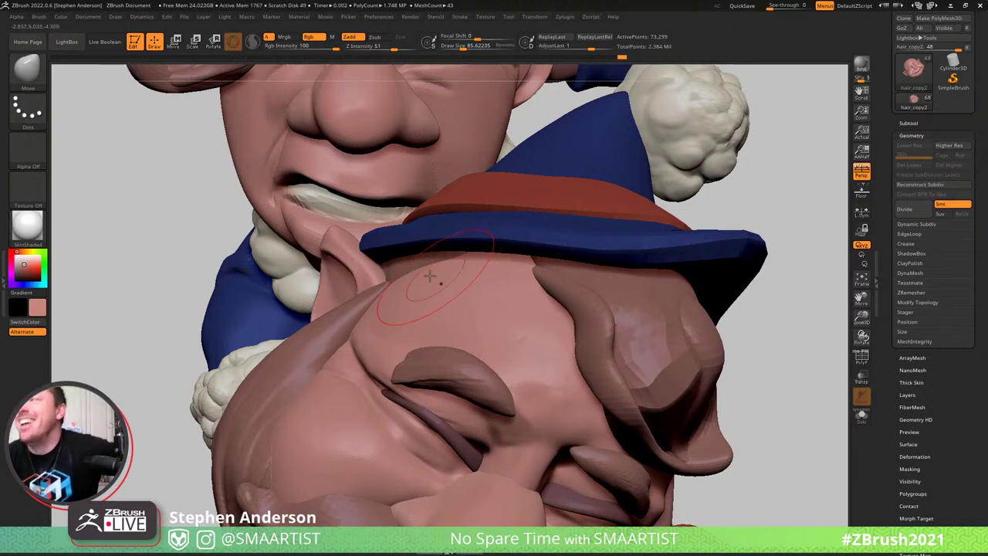
pyautogui.moveTo(430, 276)
pyautogui.mouseDown(button='right')
pyautogui.moveTo(399, 260)
pyautogui.moveTo(401, 223)
pyautogui.moveTo(521, 367)
pyautogui.moveTo(433, 294)
pyautogui.mouseUp(button='right')
pyautogui.moveTo(487, 336); pyautogui.dragTo(427, 317, button='right')
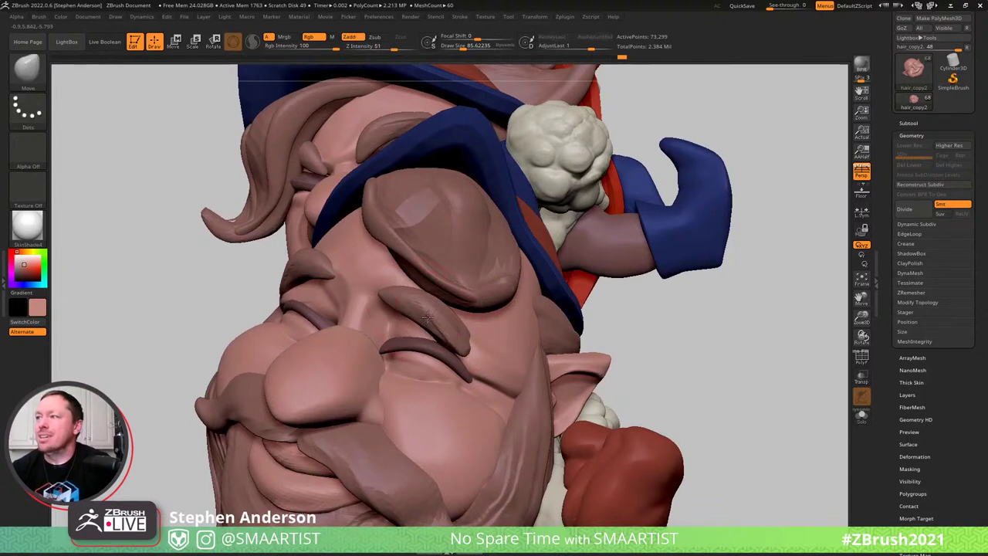
# Select the front elf's eyebrows, set MaskLasso as the masking brush and mask everything except the eyebrow beneath the forelock
pyautogui.keyDown('alt'); pyautogui.click(427, 317); pyautogui.keyUp('alt')
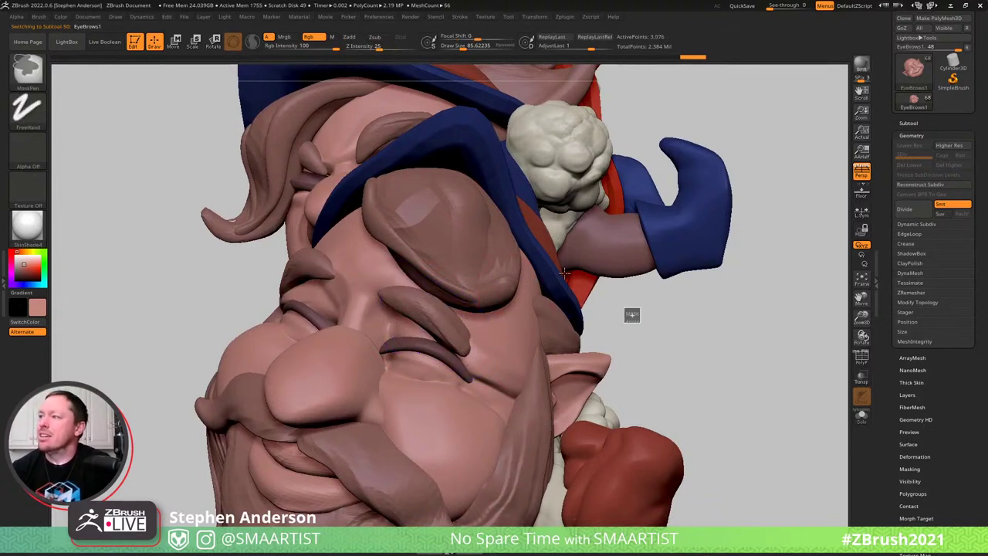
pyautogui.keyDown('ctrl'); pyautogui.moveTo(565, 272); pyautogui.dragTo(364, 225); pyautogui.keyUp('ctrl')
pyautogui.keyDown('ctrl'); pyautogui.click(26, 73); pyautogui.keyUp('ctrl')
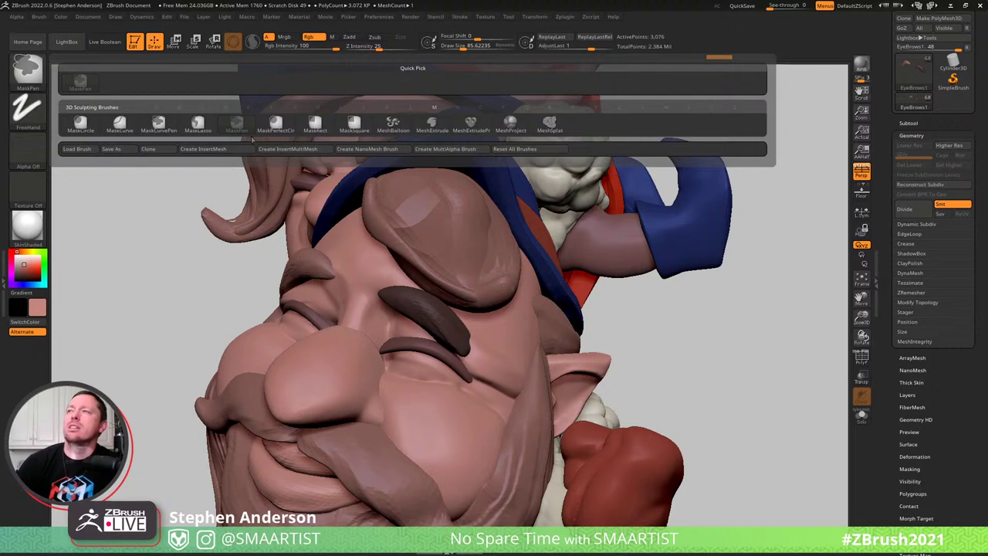
pyautogui.keyDown('ctrl'); pyautogui.click(203, 127); pyautogui.keyUp('ctrl')
pyautogui.keyDown('ctrl'); pyautogui.click(169, 323); pyautogui.keyUp('ctrl')
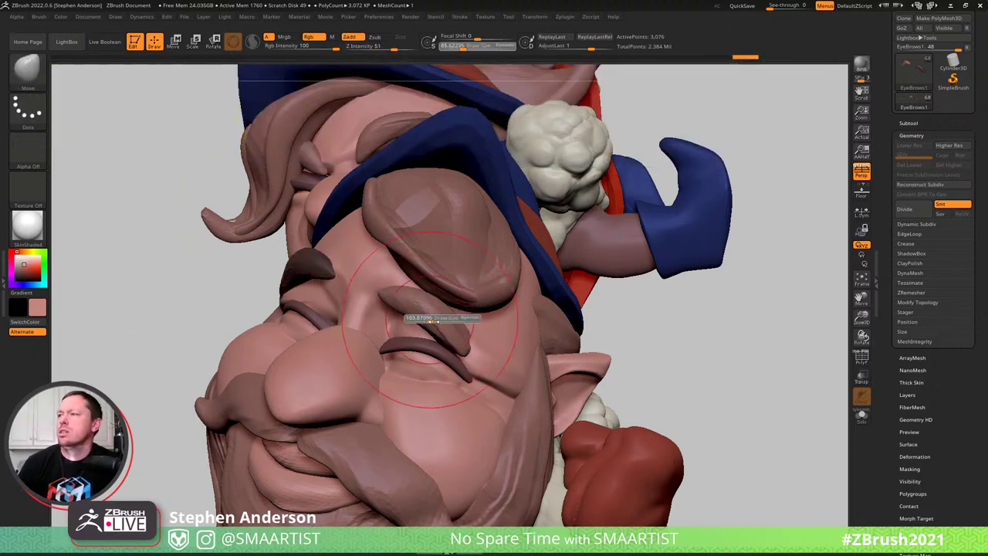
# Reshape the unmasked eyebrow with the Move brush at a draw size of about 188 and clear the mask
pyautogui.moveTo(434, 321); pyautogui.dragTo(441, 320)
pyautogui.moveTo(440, 319)
pyautogui.mouseDown(button='right')
pyautogui.moveTo(473, 320)
pyautogui.moveTo(463, 319)
pyautogui.mouseUp(button='right')
pyautogui.moveTo(433, 319); pyautogui.dragTo(453, 322)
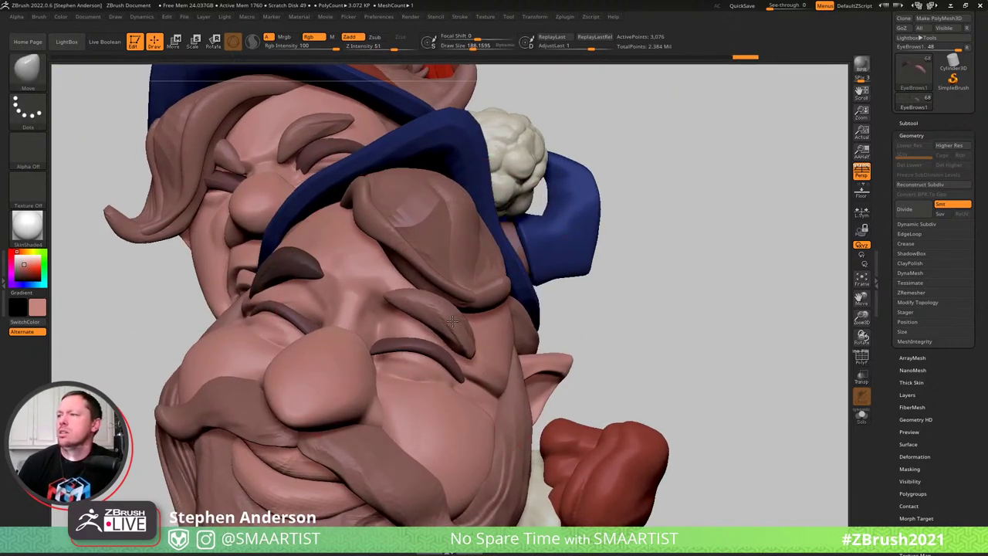
pyautogui.moveTo(453, 323)
pyautogui.mouseDown(button='right')
pyautogui.moveTo(440, 331)
pyautogui.moveTo(388, 324)
pyautogui.moveTo(437, 323)
pyautogui.moveTo(432, 250)
pyautogui.moveTo(460, 387)
pyautogui.moveTo(432, 320)
pyautogui.moveTo(445, 315)
pyautogui.moveTo(473, 254)
pyautogui.mouseUp(button='right')
pyautogui.keyDown('ctrl'); pyautogui.moveTo(584, 266); pyautogui.dragTo(573, 355); pyautogui.keyUp('ctrl')
# Select the front elf's hat and adjust the back of its brim with the Move brush at a draw size of about 77
pyautogui.moveTo(417, 313)
pyautogui.mouseDown(button='right')
pyautogui.moveTo(461, 342)
pyautogui.moveTo(507, 313)
pyautogui.moveTo(473, 349)
pyautogui.moveTo(531, 274)
pyautogui.moveTo(532, 306)
pyautogui.mouseUp(button='right')
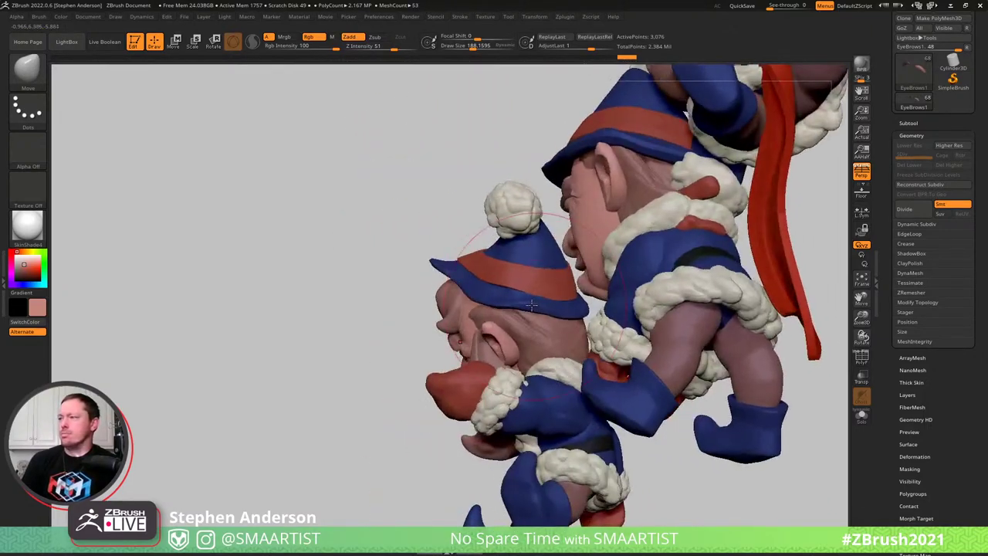
pyautogui.keyDown('alt'); pyautogui.click(531, 302); pyautogui.keyUp('alt')
pyautogui.press('s')
pyautogui.moveTo(538, 306); pyautogui.dragTo(543, 306)
pyautogui.moveTo(533, 309)
pyautogui.mouseDown(button='right')
pyautogui.moveTo(543, 323)
pyautogui.moveTo(556, 286)
pyautogui.mouseUp(button='right')
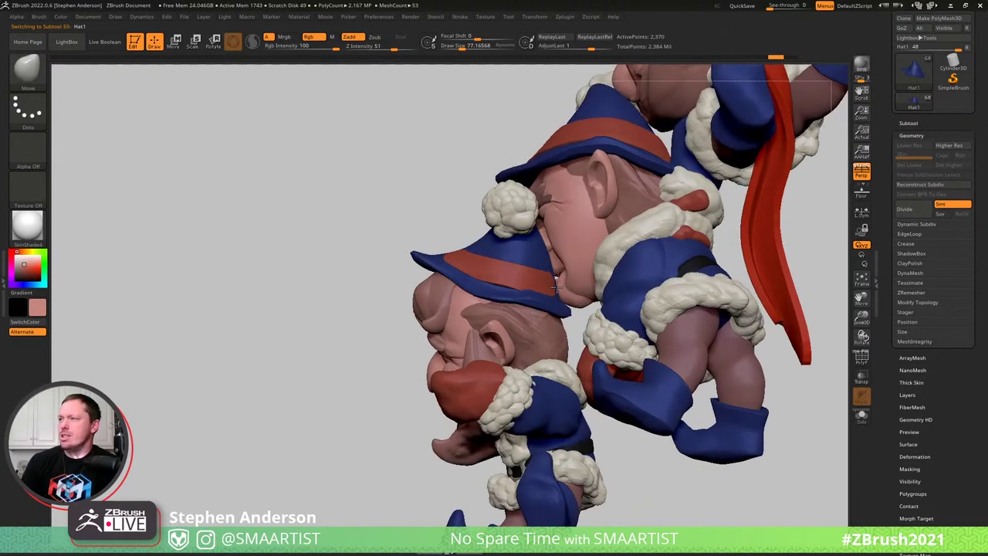
pyautogui.keyDown('ctrl'); pyautogui.keyDown('shift'); pyautogui.moveTo(545, 264); pyautogui.dragTo(566, 309); pyautogui.keyUp('shift'); pyautogui.keyUp('ctrl')
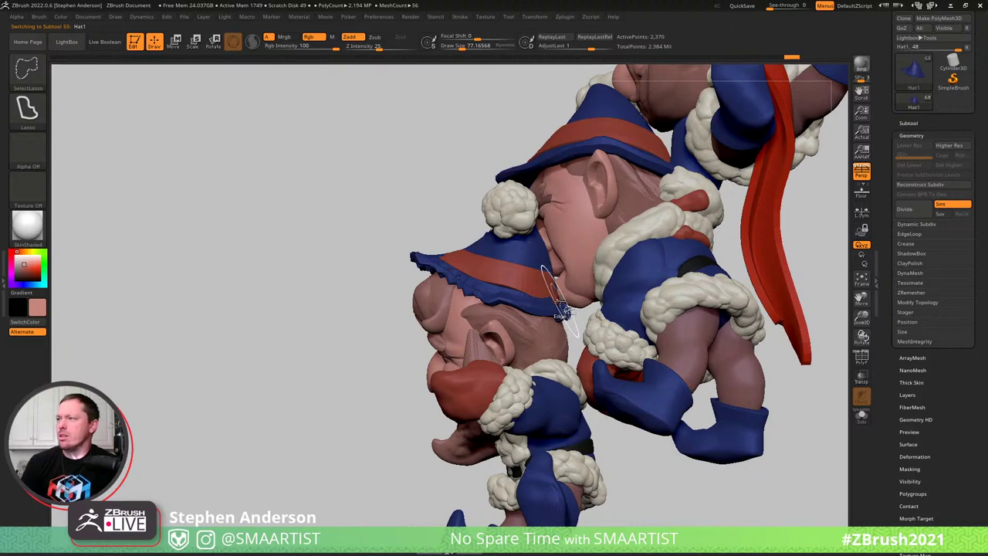
pyautogui.moveTo(560, 302)
pyautogui.mouseDown(button='right')
pyautogui.moveTo(541, 307)
pyautogui.moveTo(531, 293)
pyautogui.moveTo(527, 309)
pyautogui.moveTo(522, 289)
pyautogui.moveTo(456, 251)
pyautogui.mouseUp(button='right')
pyautogui.keyDown('ctrl'); pyautogui.keyDown('shift'); pyautogui.click(535, 313); pyautogui.keyUp('shift'); pyautogui.keyUp('ctrl')
# Reshape the front elf's hat around the head with the Move brush at draw sizes of about 229 and 129
pyautogui.press('s')
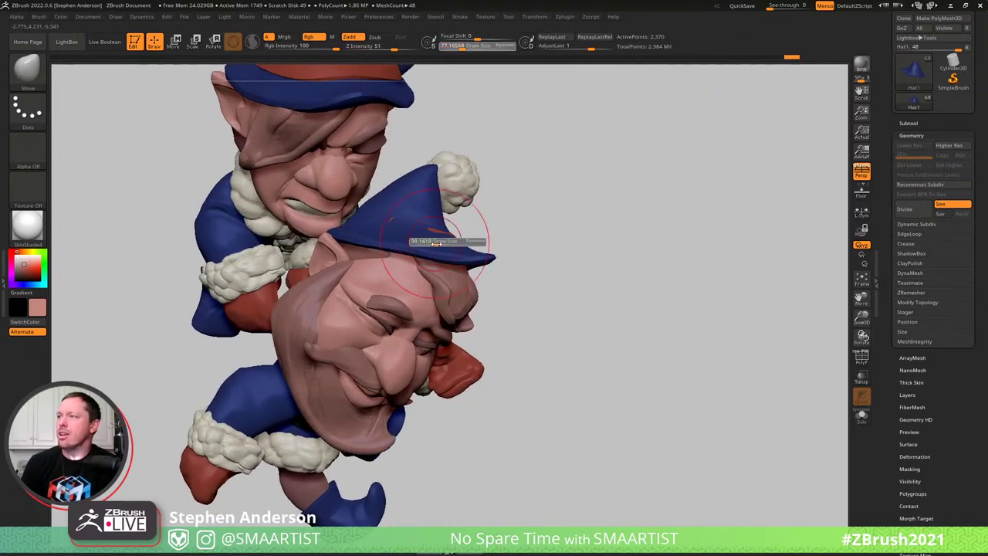
pyautogui.moveTo(444, 245); pyautogui.dragTo(446, 244)
pyautogui.moveTo(383, 230); pyautogui.dragTo(390, 245)
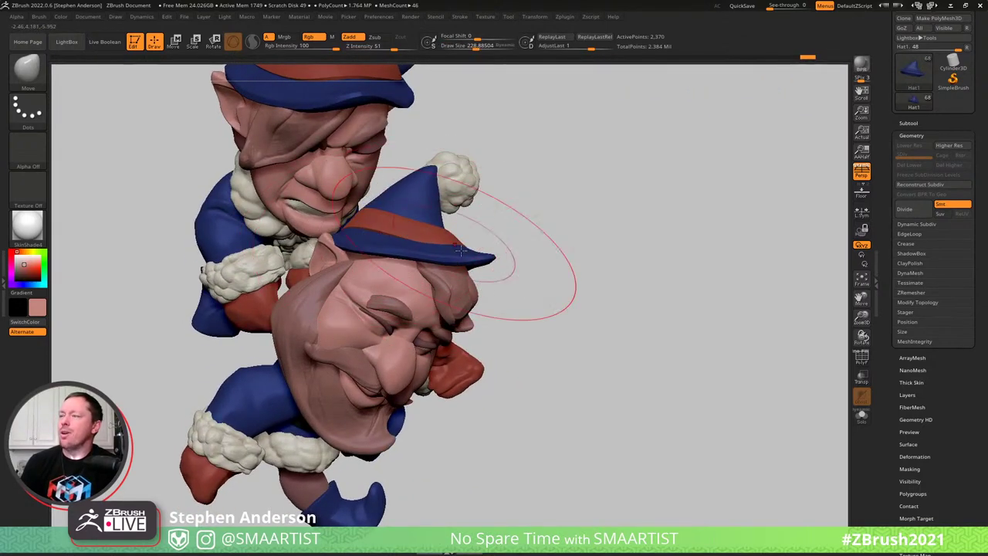
pyautogui.moveTo(507, 243)
pyautogui.mouseDown(button='right')
pyautogui.moveTo(397, 238)
pyautogui.moveTo(545, 244)
pyautogui.moveTo(463, 224)
pyautogui.moveTo(545, 243)
pyautogui.mouseUp(button='right')
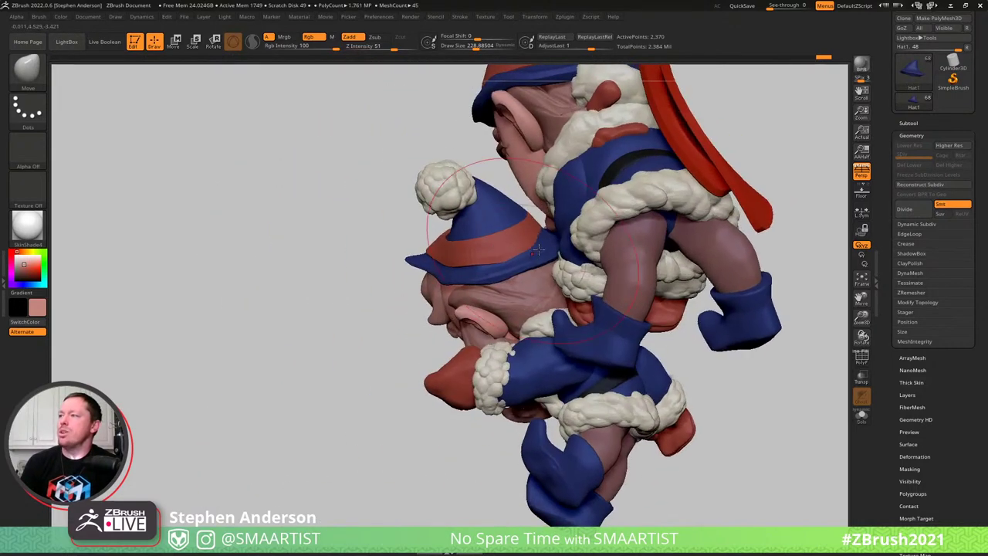
pyautogui.press('s')
pyautogui.moveTo(547, 243); pyautogui.dragTo(542, 243)
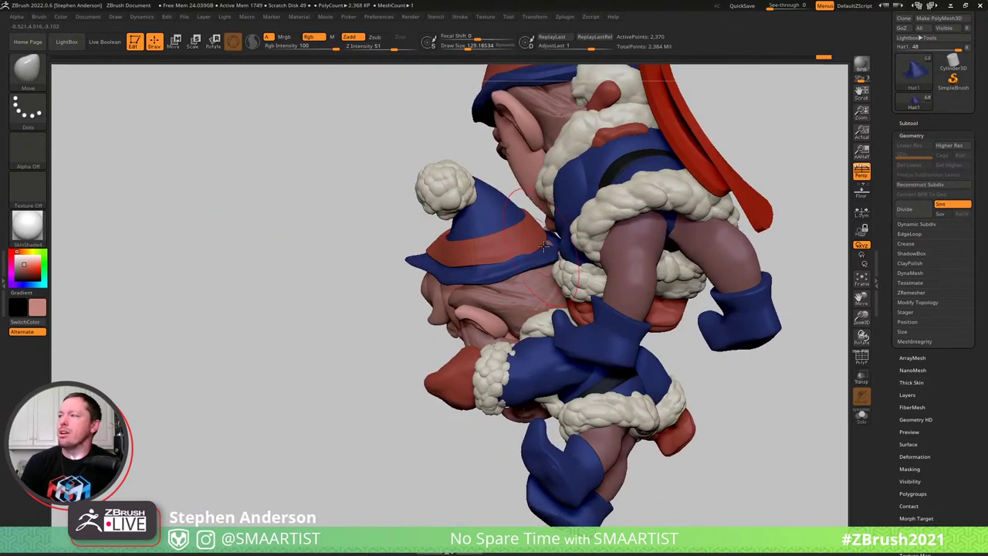
# Refine the hat brim above the front elf's ear with the Move brush at a draw size of about 73
pyautogui.moveTo(517, 255)
pyautogui.mouseDown(button='right')
pyautogui.moveTo(494, 247)
pyautogui.moveTo(543, 250)
pyautogui.moveTo(369, 201)
pyautogui.moveTo(424, 202)
pyautogui.moveTo(377, 185)
pyautogui.moveTo(518, 189)
pyautogui.mouseUp(button='right')
pyautogui.press('shift')
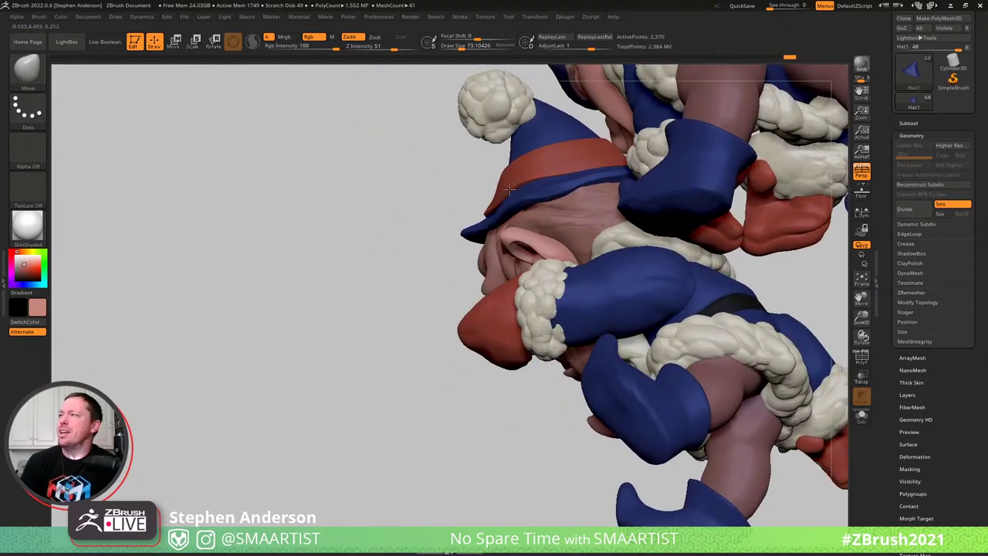
pyautogui.moveTo(509, 190); pyautogui.dragTo(515, 187)
pyautogui.moveTo(528, 194); pyautogui.dragTo(533, 202, button='right')
pyautogui.rightClick(533, 204)
pyautogui.moveTo(533, 208); pyautogui.dragTo(513, 209)
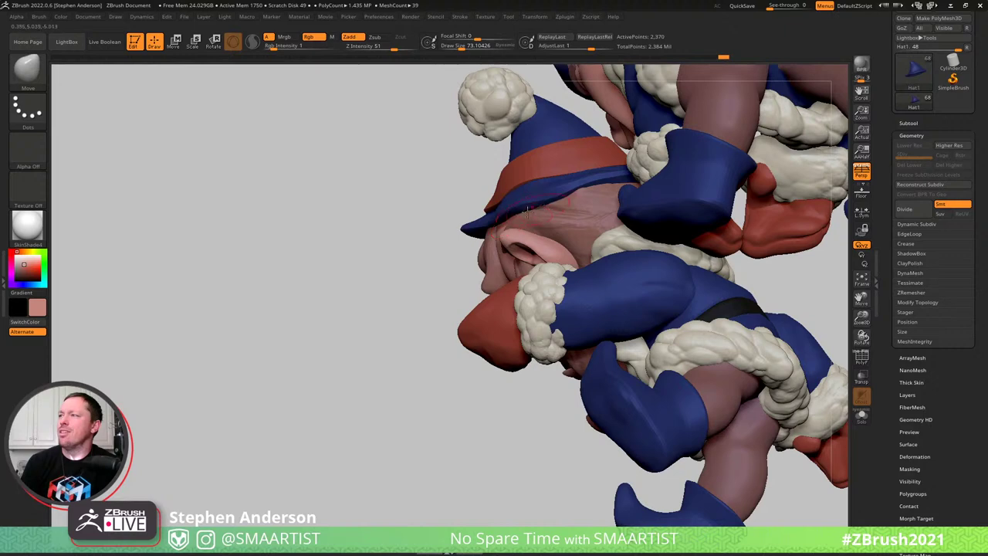
# Shape the hat brim over the side hair and forelock with the Move brush at a draw size of about 90
pyautogui.moveTo(617, 181); pyautogui.dragTo(612, 221, button='right')
pyautogui.press('s')
pyautogui.moveTo(607, 181); pyautogui.dragTo(610, 180)
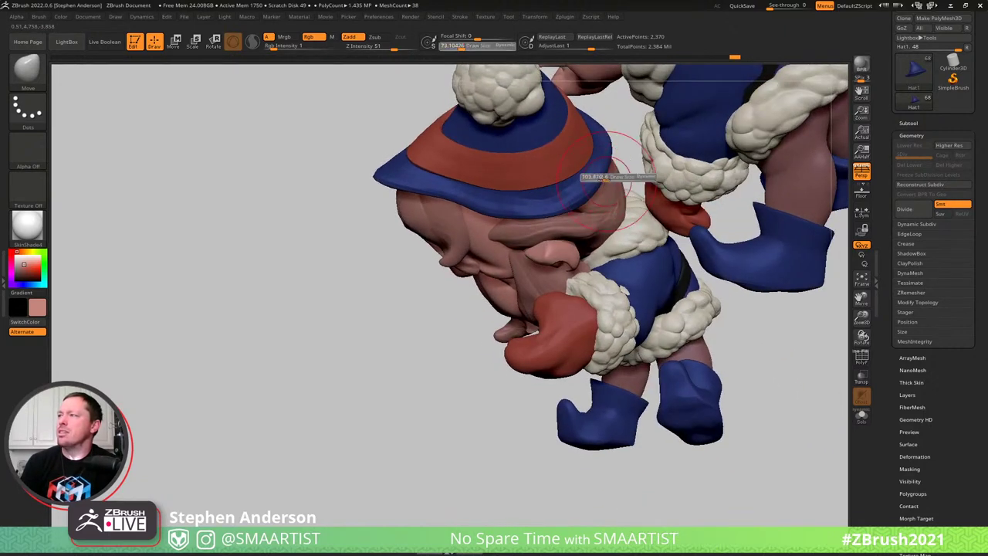
pyautogui.moveTo(589, 199); pyautogui.dragTo(528, 204, button='right')
pyautogui.moveTo(528, 203); pyautogui.dragTo(524, 220)
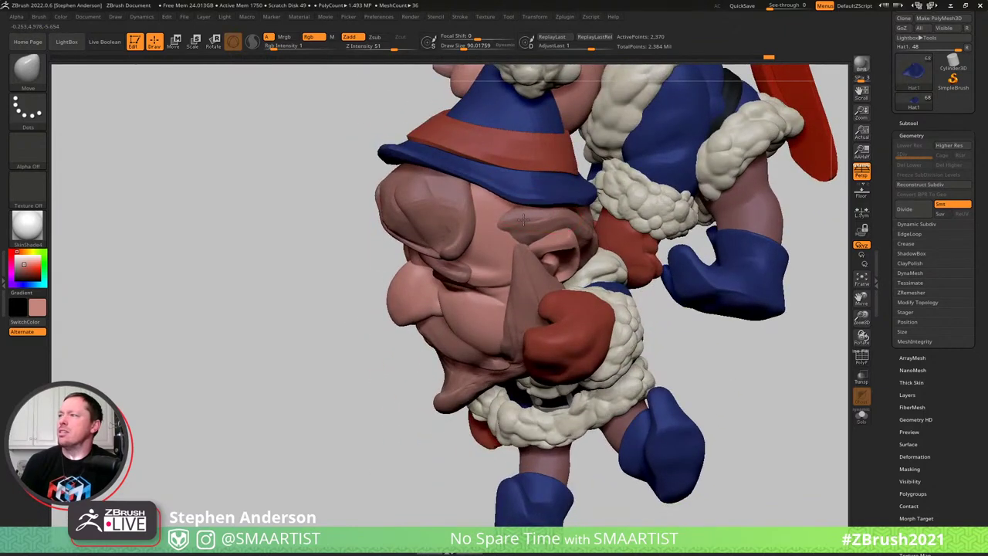
pyautogui.moveTo(498, 196); pyautogui.dragTo(441, 154, button='right')
pyautogui.moveTo(442, 154); pyautogui.dragTo(443, 164)
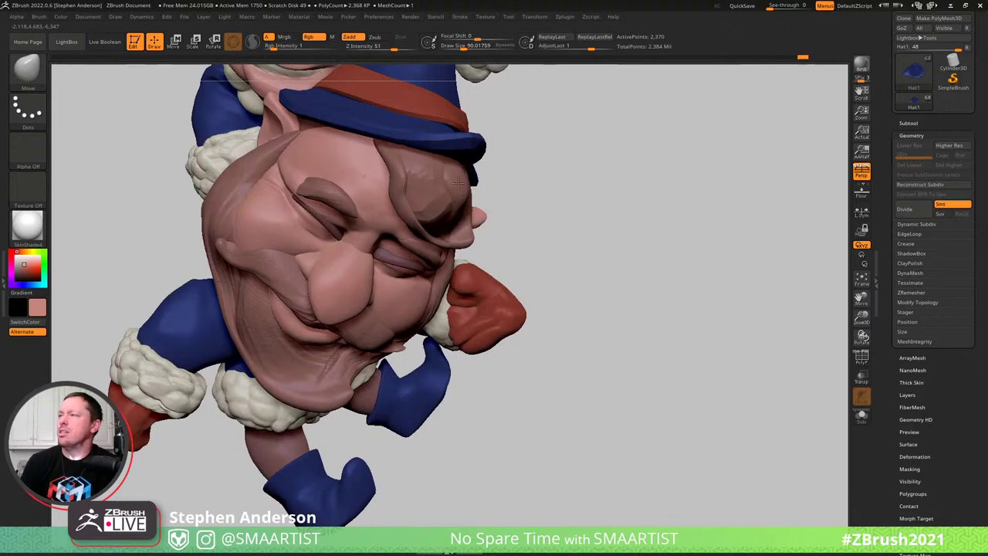
pyautogui.moveTo(481, 182)
pyautogui.mouseDown(button='right')
pyautogui.moveTo(433, 162)
pyautogui.moveTo(463, 166)
pyautogui.mouseUp(button='right')
# Thicken the front of the hat brim above the forelock with the Inflat brush at Z intensity 10
pyautogui.press('b')
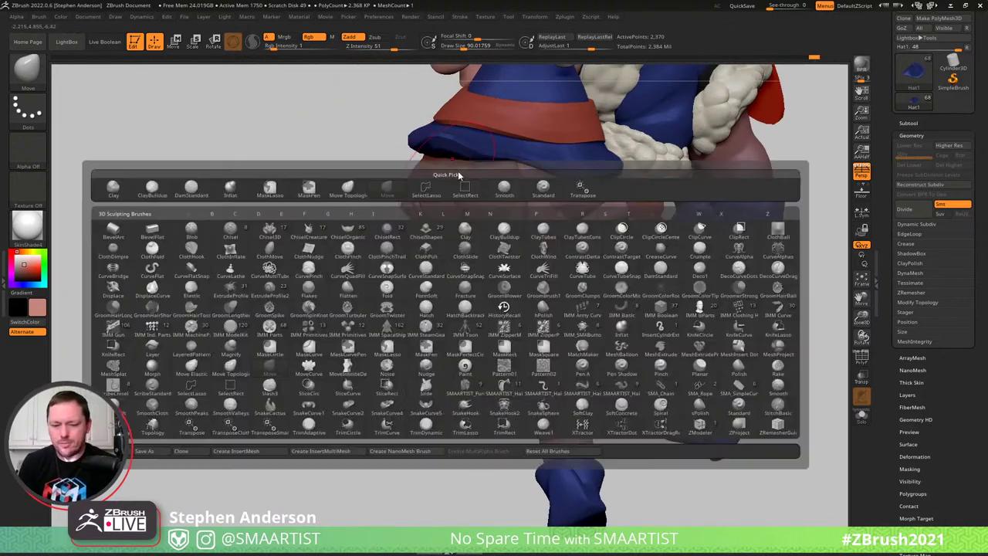
pyautogui.press('i')
pyautogui.press('n')
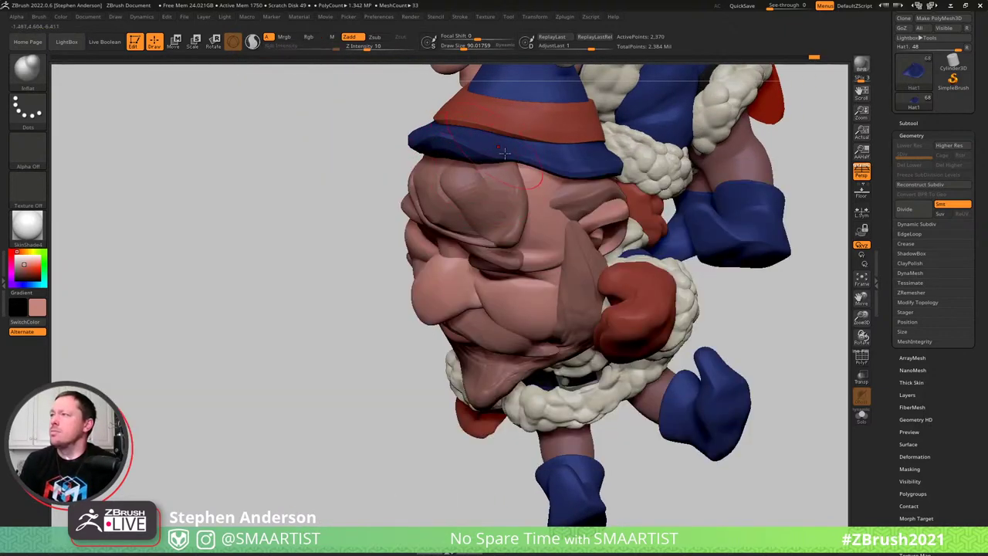
pyautogui.moveTo(505, 153); pyautogui.dragTo(482, 159)
pyautogui.moveTo(429, 149); pyautogui.dragTo(451, 158, button='right')
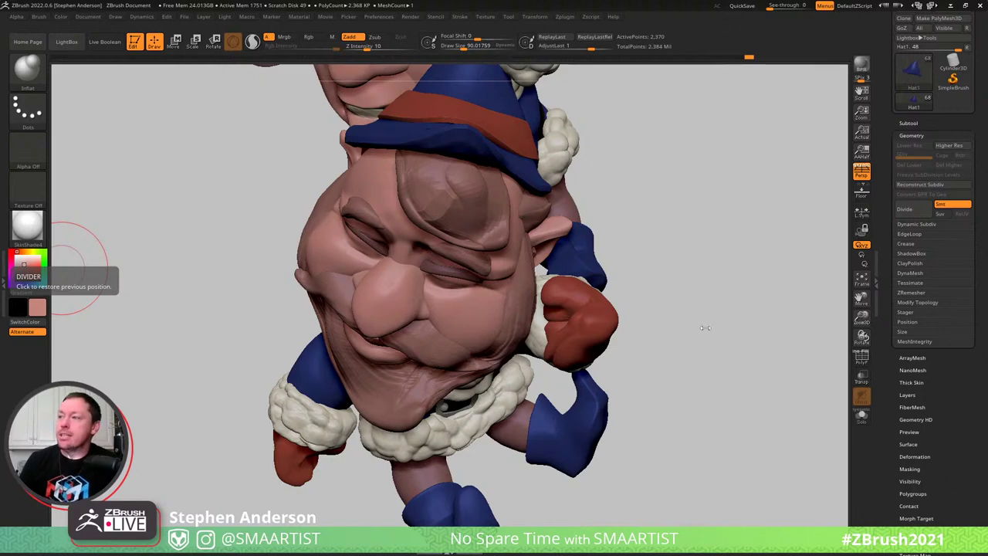
# Select the front elf's beard and mask all of it except the lower tip with a lasso mask
pyautogui.moveTo(705, 327)
pyautogui.mouseDown()
pyautogui.moveTo(460, 354)
pyautogui.moveTo(456, 371)
pyautogui.moveTo(463, 376)
pyautogui.moveTo(570, 284)
pyautogui.moveTo(610, 174)
pyautogui.moveTo(507, 256)
pyautogui.moveTo(511, 268)
pyautogui.mouseUp()
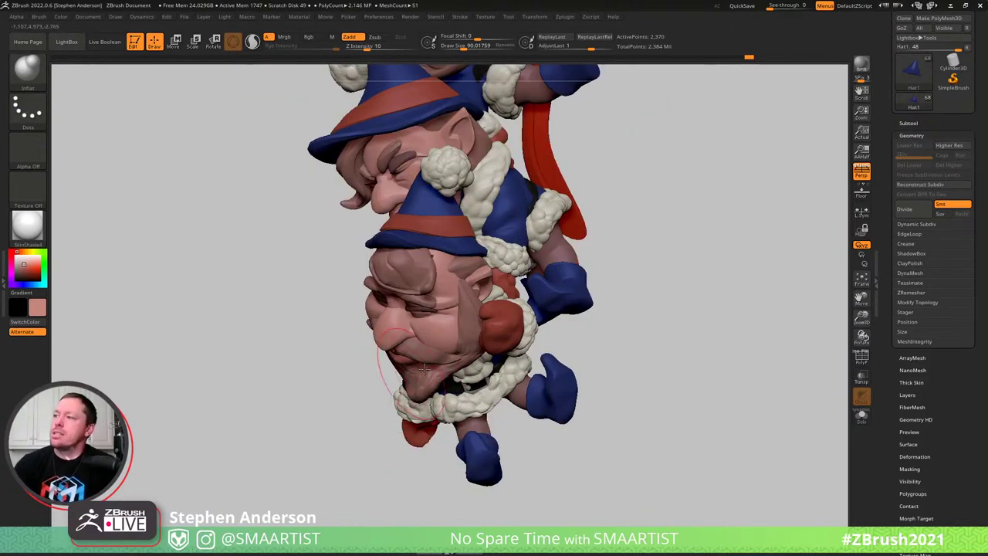
pyautogui.moveTo(448, 379); pyautogui.dragTo(384, 425)
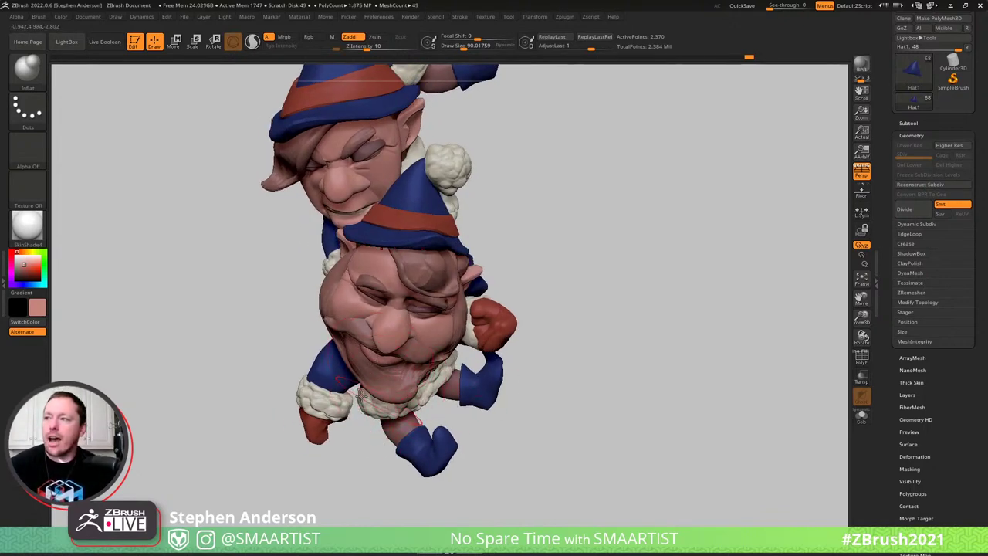
pyautogui.moveTo(396, 392); pyautogui.dragTo(399, 401)
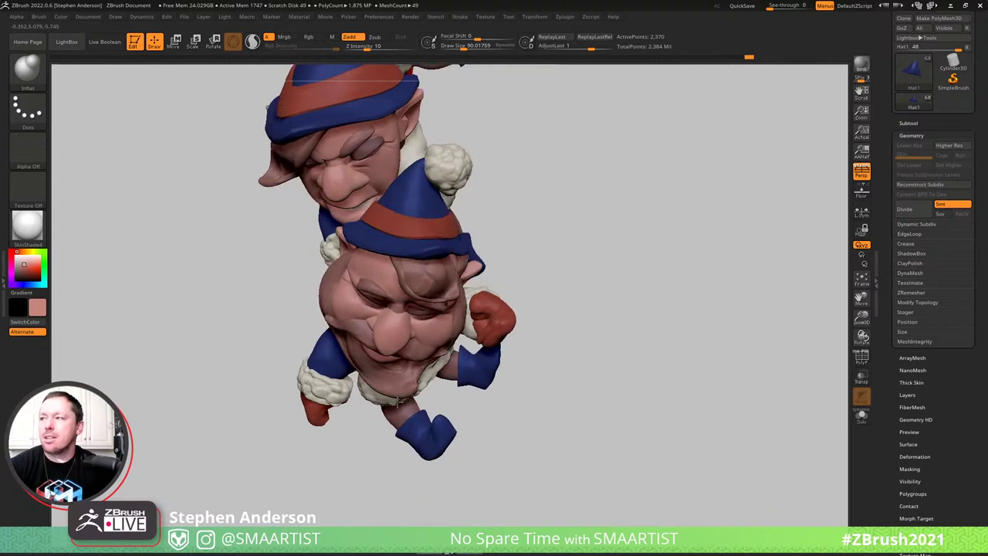
pyautogui.press('ctrl')
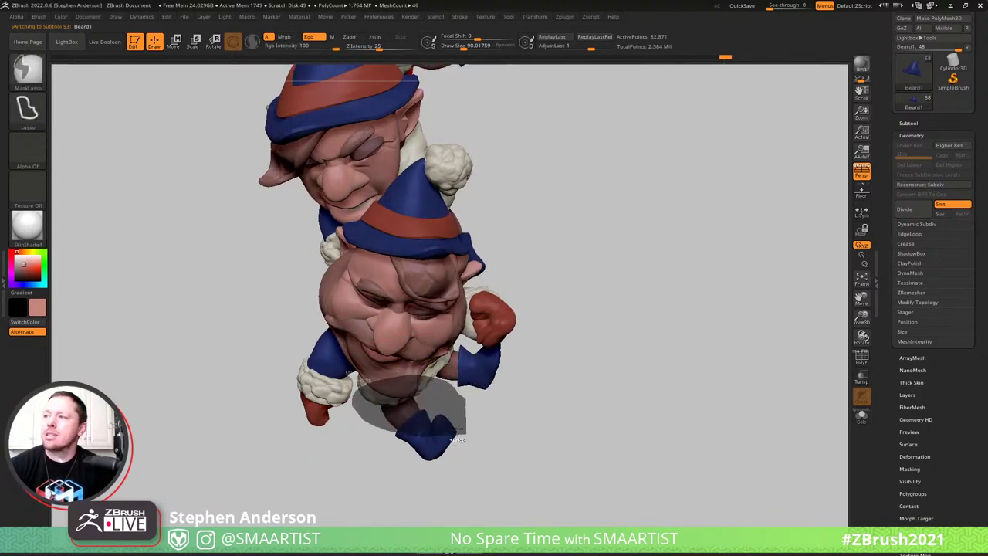
pyautogui.keyDown('ctrl'); pyautogui.click(438, 398); pyautogui.keyUp('ctrl')
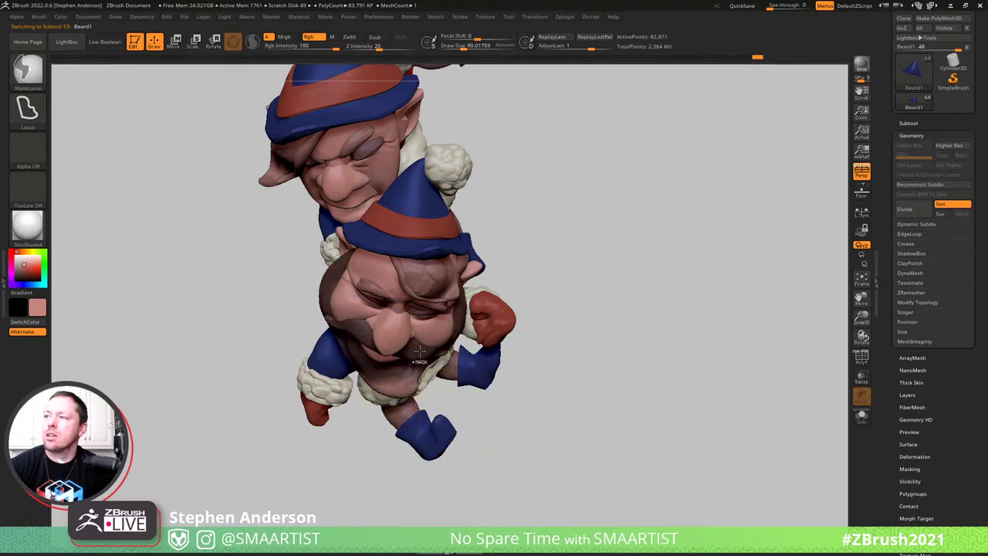
# Lay a transpose line across the beard's unmasked tip and move the tip downward
pyautogui.press('w')
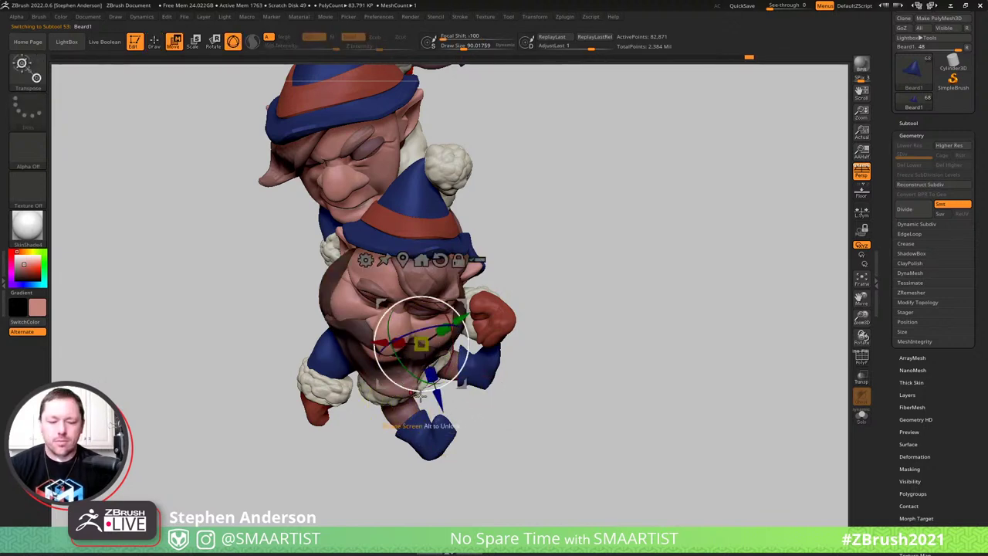
pyautogui.press('y')
pyautogui.moveTo(415, 386)
pyautogui.mouseDown()
pyautogui.moveTo(459, 449)
pyautogui.moveTo(465, 438)
pyautogui.mouseUp()
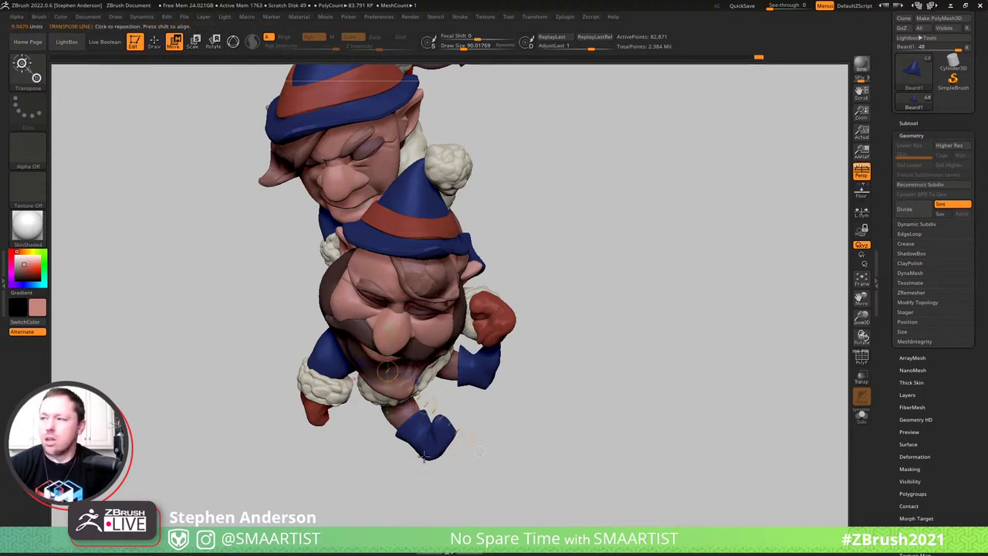
pyautogui.press('r')
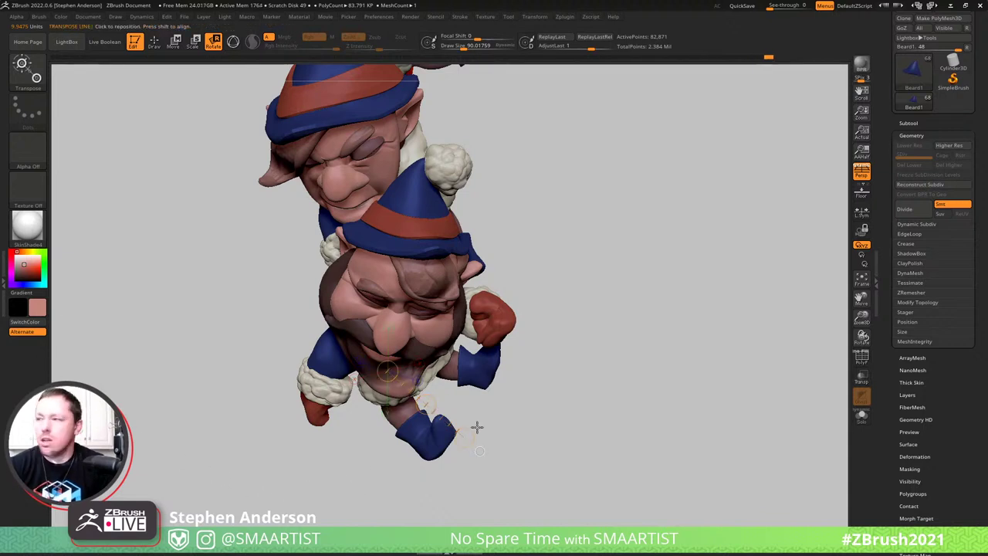
pyautogui.press('w')
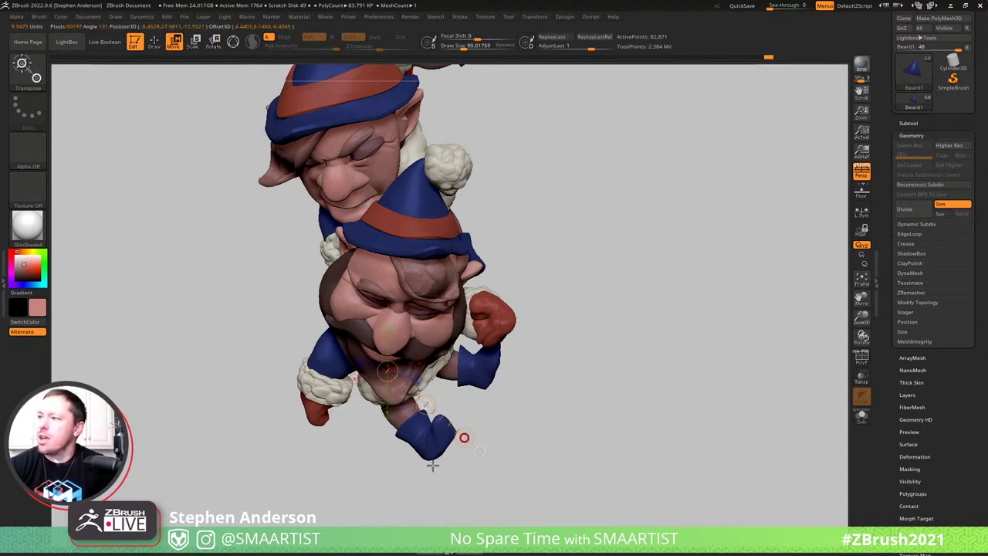
pyautogui.moveTo(425, 467)
pyautogui.mouseDown()
pyautogui.moveTo(430, 399)
pyautogui.moveTo(435, 417)
pyautogui.mouseUp()
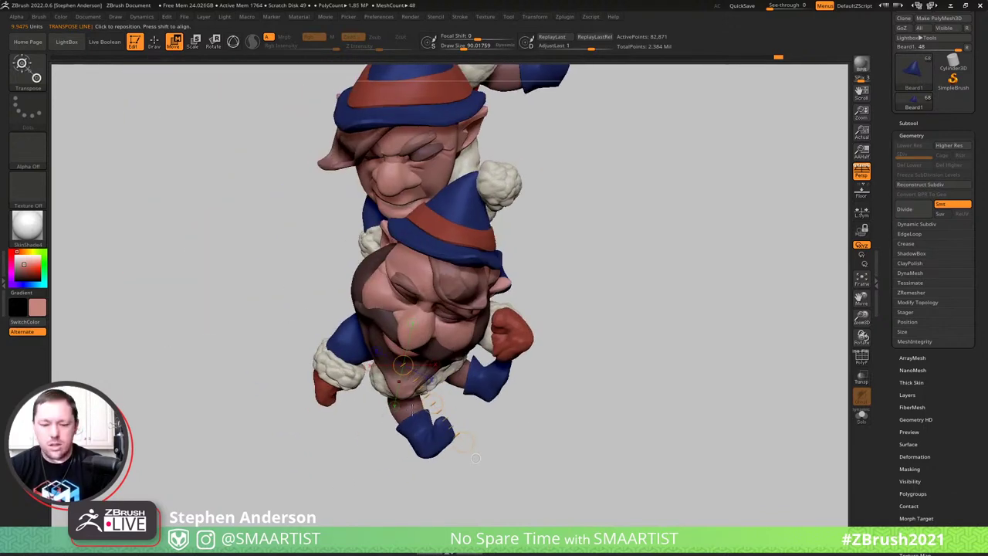
# Switch back to the Move brush and clear the mask from the front elf's beard
pyautogui.press('b')
pyautogui.press('m')
pyautogui.press('v')
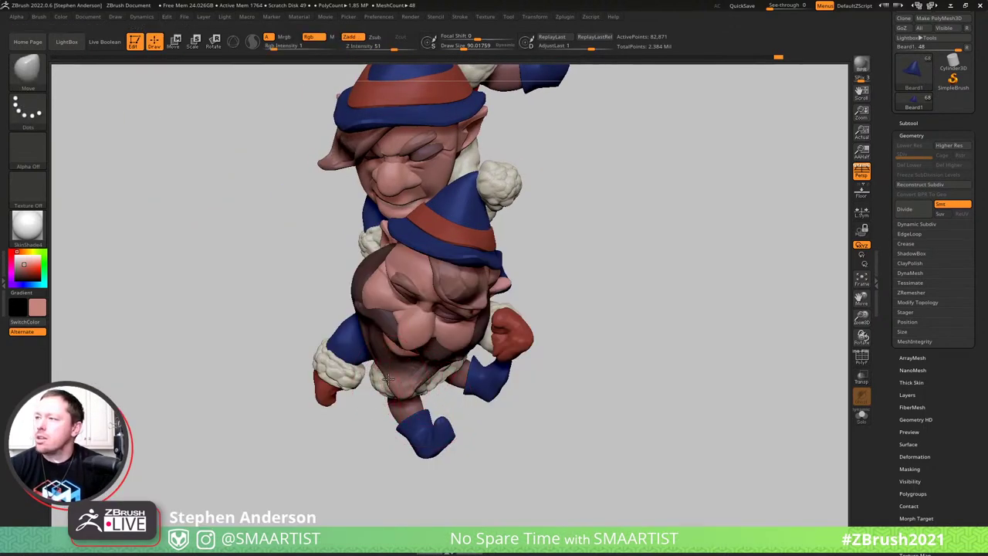
pyautogui.press('ctrl')
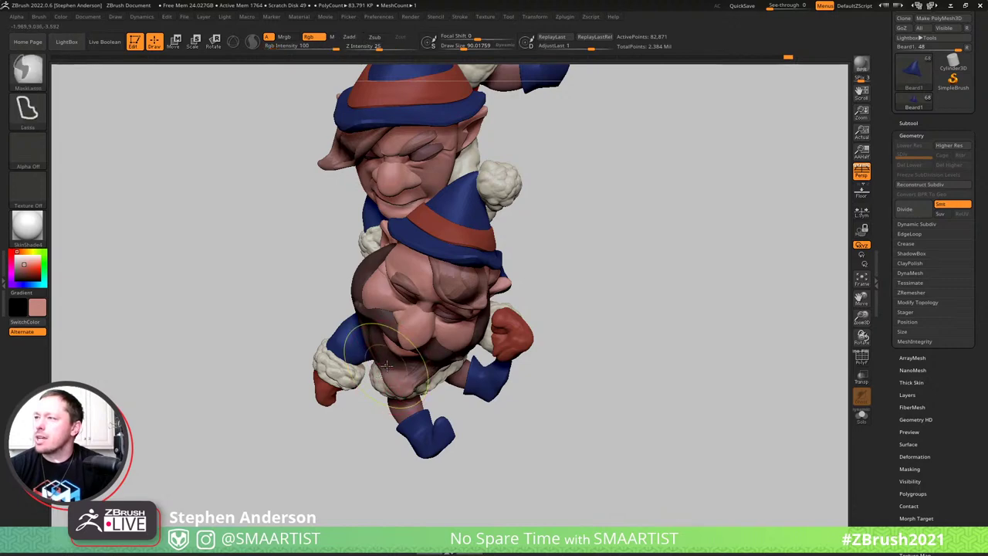
pyautogui.keyDown('ctrl'); pyautogui.moveTo(342, 408); pyautogui.dragTo(346, 441); pyautogui.keyUp('ctrl')
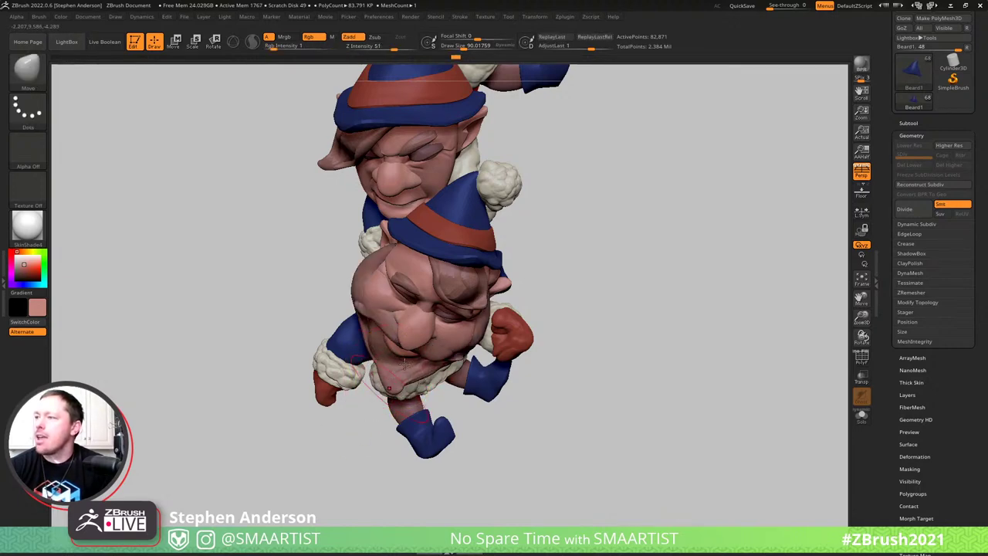
# Adjust the side of the front elf's beard with the Move brush
pyautogui.moveTo(404, 364)
pyautogui.mouseDown(button='right')
pyautogui.moveTo(427, 324)
pyautogui.moveTo(430, 340)
pyautogui.moveTo(399, 402)
pyautogui.moveTo(383, 379)
pyautogui.mouseUp(button='right')
pyautogui.moveTo(378, 377); pyautogui.dragTo(361, 366)
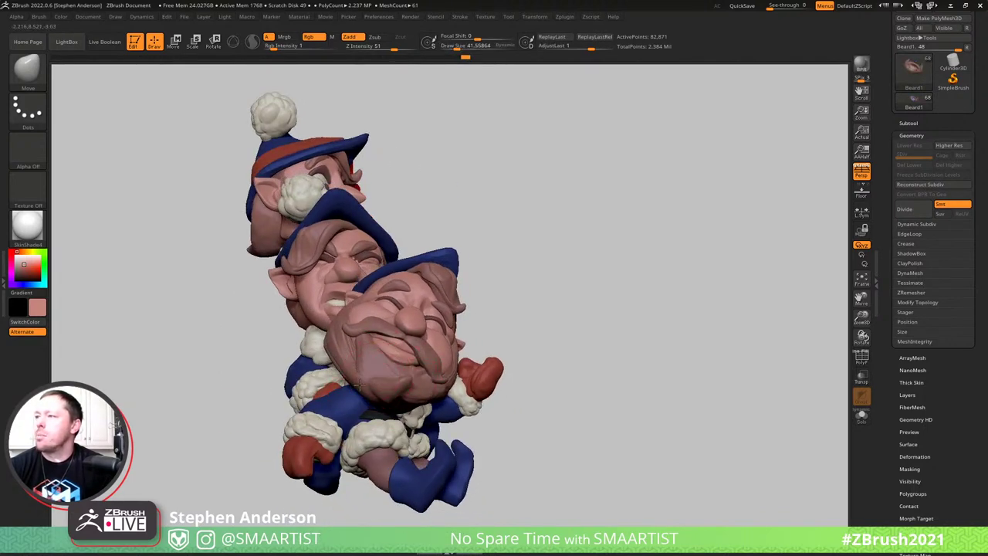
# Set up the ClayBuildup brush for the beard with Mrgb colour turned off and a draw size of about 69
pyautogui.moveTo(359, 386)
pyautogui.mouseDown(button='right')
pyautogui.moveTo(371, 373)
pyautogui.moveTo(380, 397)
pyautogui.moveTo(378, 366)
pyautogui.moveTo(425, 391)
pyautogui.moveTo(322, 432)
pyautogui.moveTo(339, 397)
pyautogui.moveTo(353, 399)
pyautogui.moveTo(319, 388)
pyautogui.mouseUp(button='right')
pyautogui.press('b')
pyautogui.press('c')
pyautogui.press('b')
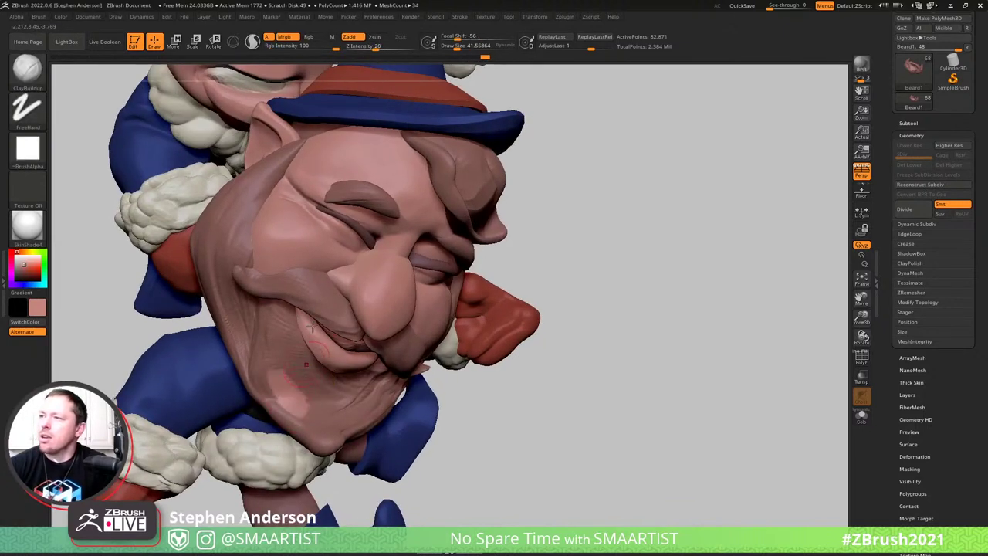
pyautogui.hotkey('ctrl', 'z')
pyautogui.click(285, 40)
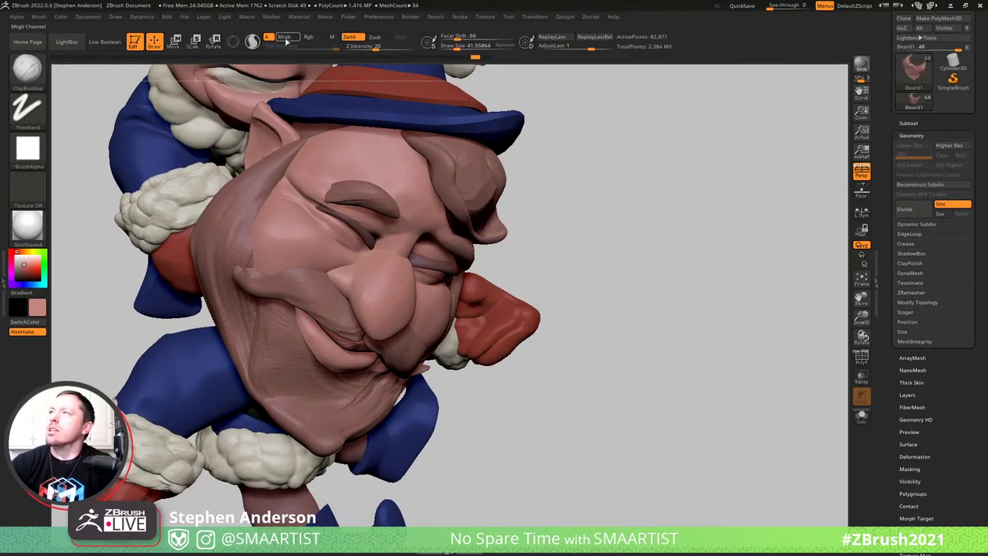
pyautogui.press('s')
pyautogui.moveTo(282, 392); pyautogui.dragTo(286, 391)
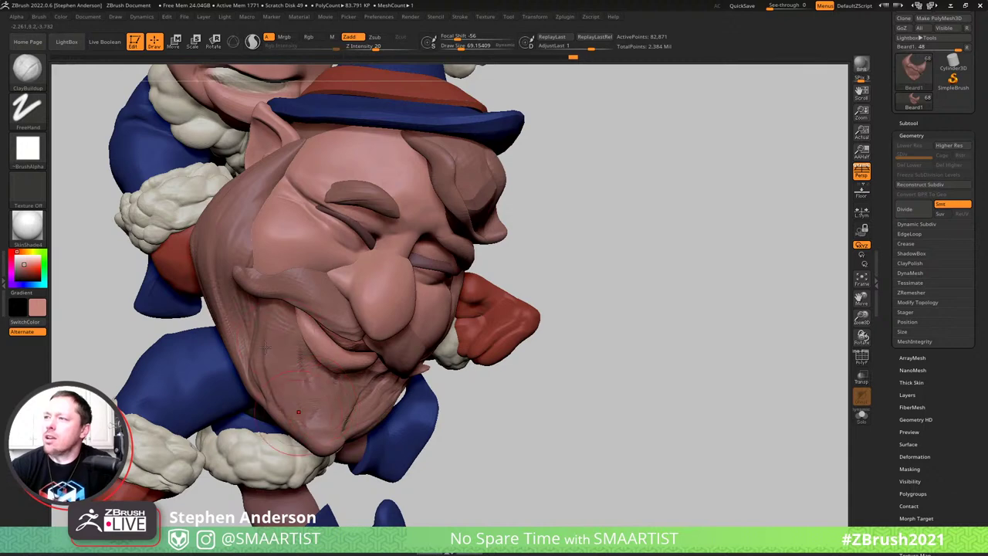
# Build up clay strands across the front, underside and tip of the front elf's beard with ClayBuildup
pyautogui.moveTo(297, 368)
pyautogui.mouseDown(button='right')
pyautogui.moveTo(353, 409)
pyautogui.moveTo(317, 436)
pyautogui.moveTo(284, 435)
pyautogui.moveTo(298, 488)
pyautogui.moveTo(280, 379)
pyautogui.mouseUp(button='right')
pyautogui.moveTo(325, 381)
pyautogui.mouseDown()
pyautogui.moveTo(332, 423)
pyautogui.moveTo(383, 487)
pyautogui.mouseUp()
pyautogui.moveTo(332, 423); pyautogui.dragTo(370, 481)
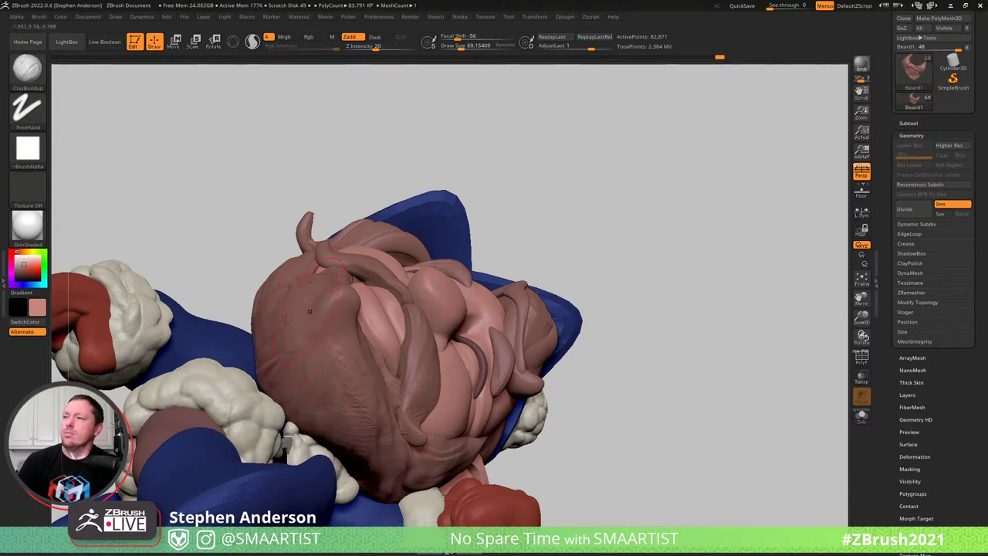
pyautogui.moveTo(325, 317); pyautogui.dragTo(266, 354, button='right')
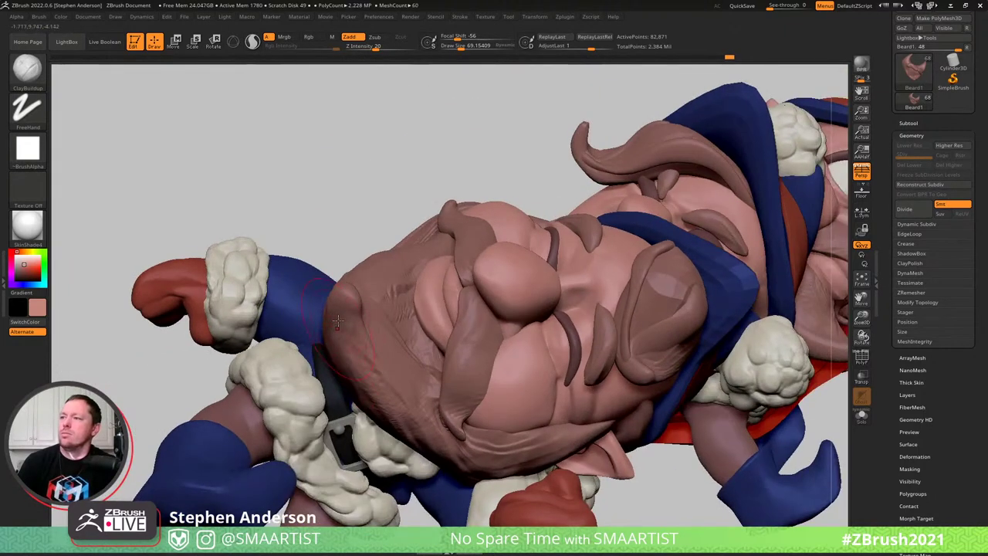
pyautogui.moveTo(341, 366); pyautogui.dragTo(346, 308)
pyautogui.moveTo(345, 309)
pyautogui.mouseDown(button='right')
pyautogui.moveTo(315, 319)
pyautogui.moveTo(317, 409)
pyautogui.moveTo(366, 269)
pyautogui.mouseUp(button='right')
pyautogui.moveTo(363, 268); pyautogui.dragTo(349, 268)
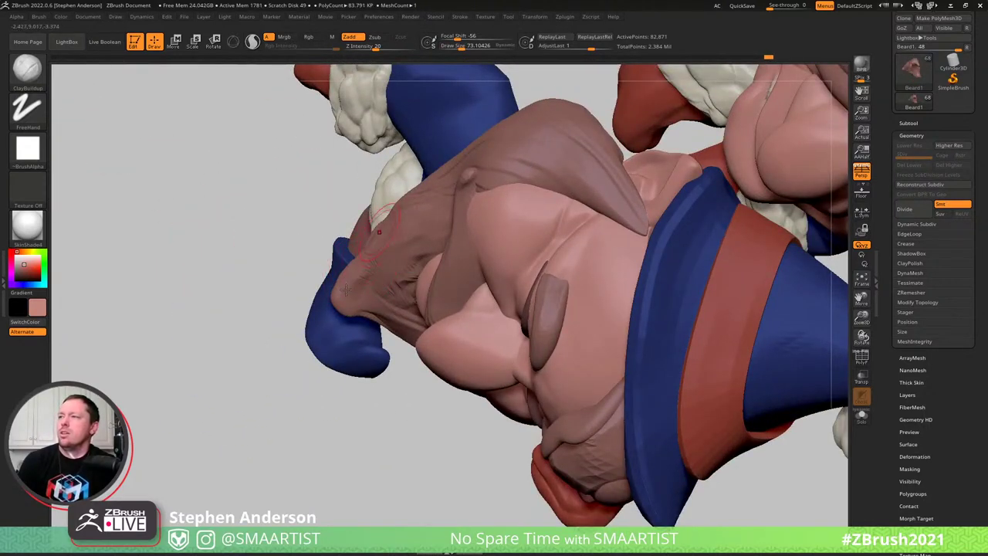
# Extend the ClayBuildup strands along the beard's side below the moustache end and up toward the ear
pyautogui.moveTo(380, 253)
pyautogui.mouseDown(button='right')
pyautogui.moveTo(372, 309)
pyautogui.moveTo(331, 370)
pyautogui.mouseUp(button='right')
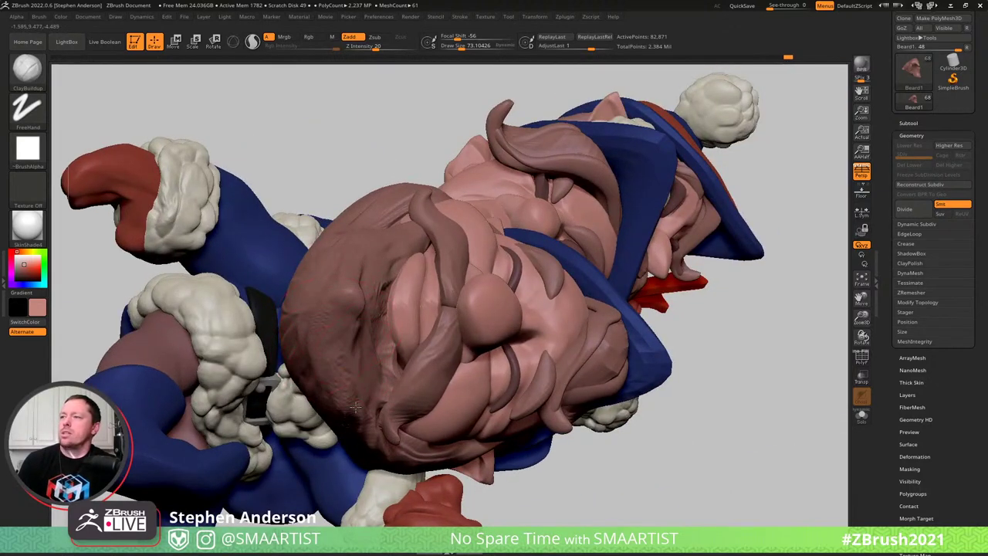
pyautogui.moveTo(354, 407)
pyautogui.mouseDown(button='right')
pyautogui.moveTo(364, 470)
pyautogui.moveTo(404, 310)
pyautogui.moveTo(306, 203)
pyautogui.mouseUp(button='right')
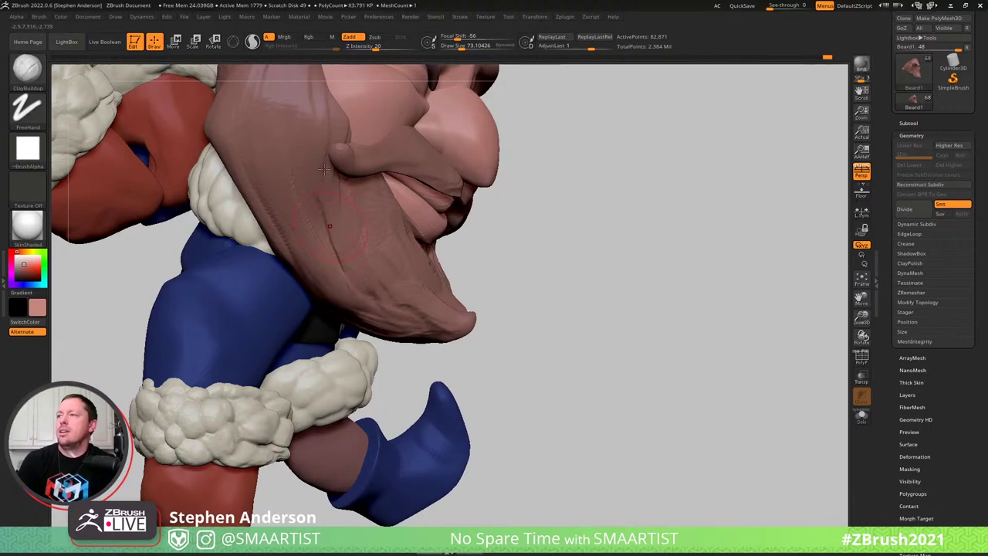
pyautogui.moveTo(307, 189); pyautogui.dragTo(325, 252)
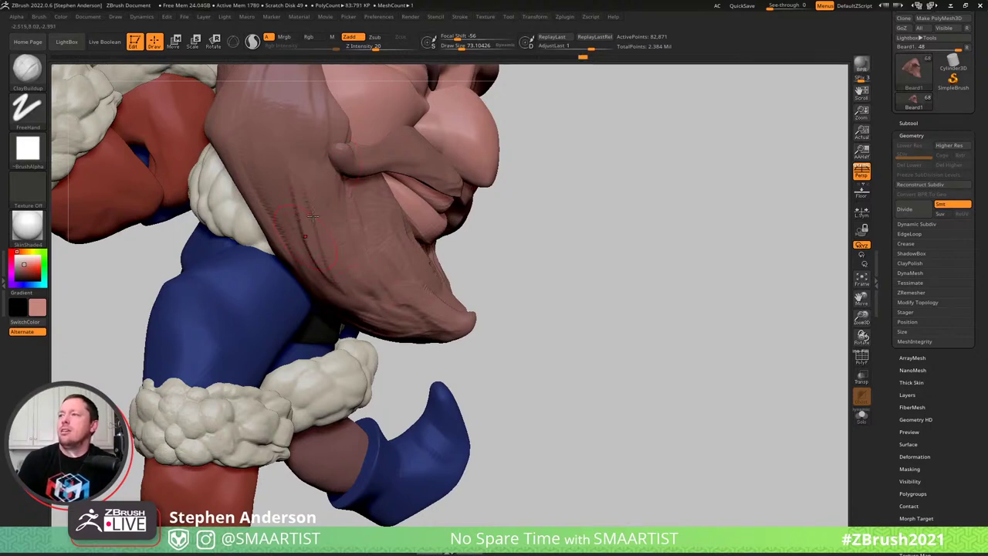
pyautogui.moveTo(174, 190)
pyautogui.mouseDown(button='right')
pyautogui.moveTo(261, 191)
pyautogui.moveTo(232, 146)
pyautogui.mouseUp(button='right')
pyautogui.moveTo(233, 145)
pyautogui.mouseDown()
pyautogui.moveTo(242, 202)
pyautogui.moveTo(258, 215)
pyautogui.mouseUp()
pyautogui.moveTo(278, 235)
pyautogui.mouseDown(button='right')
pyautogui.moveTo(245, 151)
pyautogui.moveTo(377, 287)
pyautogui.moveTo(502, 311)
pyautogui.moveTo(510, 286)
pyautogui.moveTo(498, 247)
pyautogui.moveTo(487, 277)
pyautogui.mouseUp(button='right')
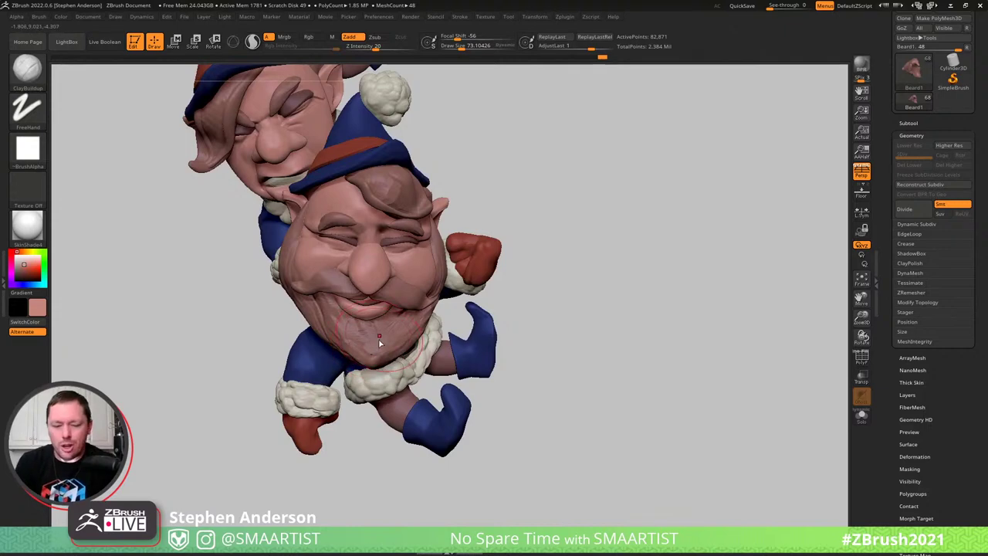
# Widen the beard's sides and round off its pointed tip with the Move brush at a draw size of about 95
pyautogui.press('b')
pyautogui.press('m')
pyautogui.press('v')
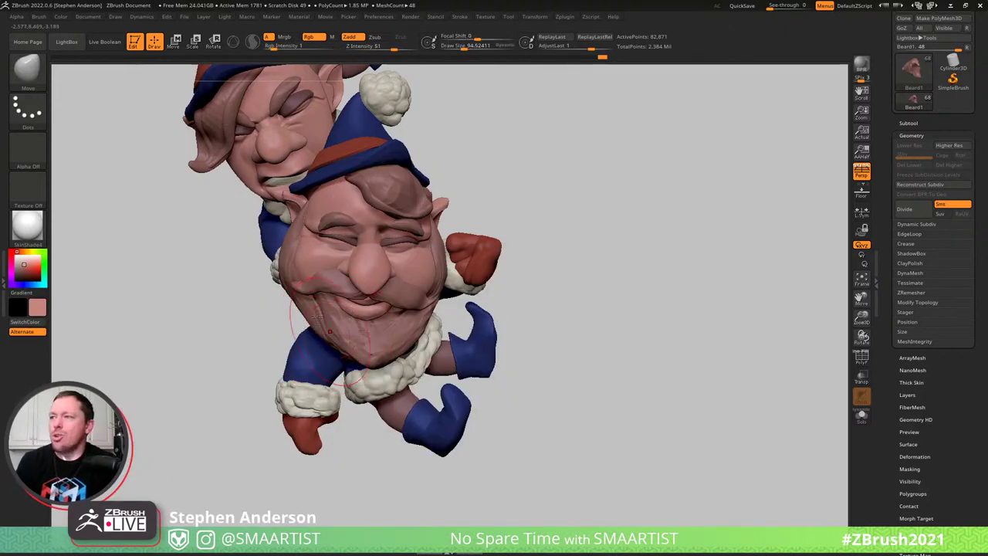
pyautogui.moveTo(298, 310); pyautogui.dragTo(288, 319)
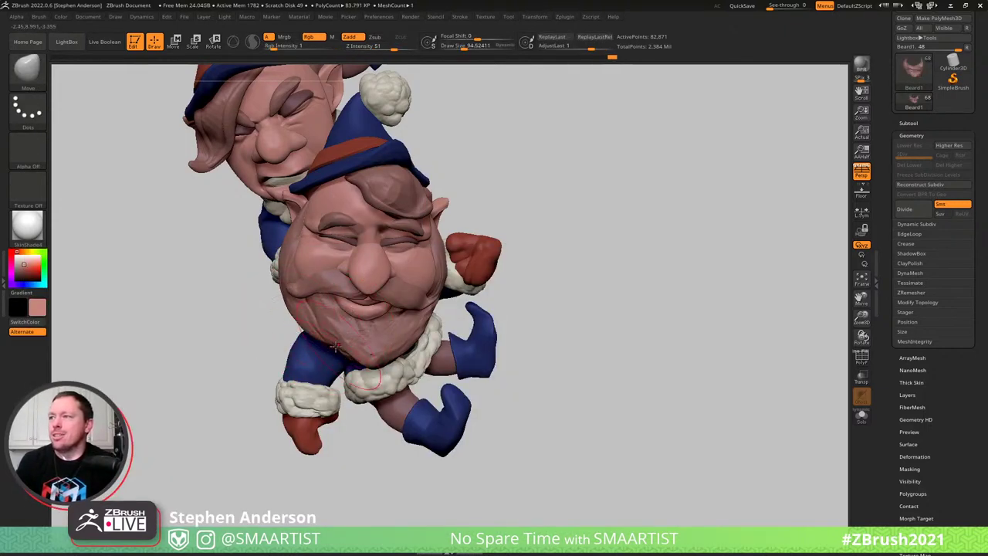
pyautogui.moveTo(325, 352)
pyautogui.mouseDown(button='right')
pyautogui.moveTo(302, 326)
pyautogui.moveTo(308, 342)
pyautogui.moveTo(359, 360)
pyautogui.mouseUp(button='right')
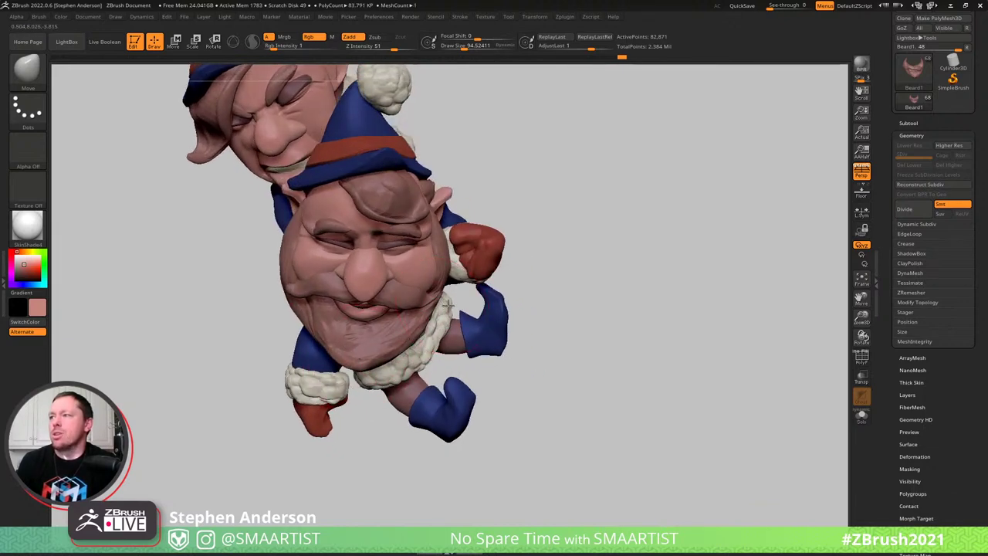
pyautogui.moveTo(448, 305)
pyautogui.mouseDown(button='right')
pyautogui.moveTo(456, 312)
pyautogui.moveTo(432, 291)
pyautogui.moveTo(349, 297)
pyautogui.mouseUp(button='right')
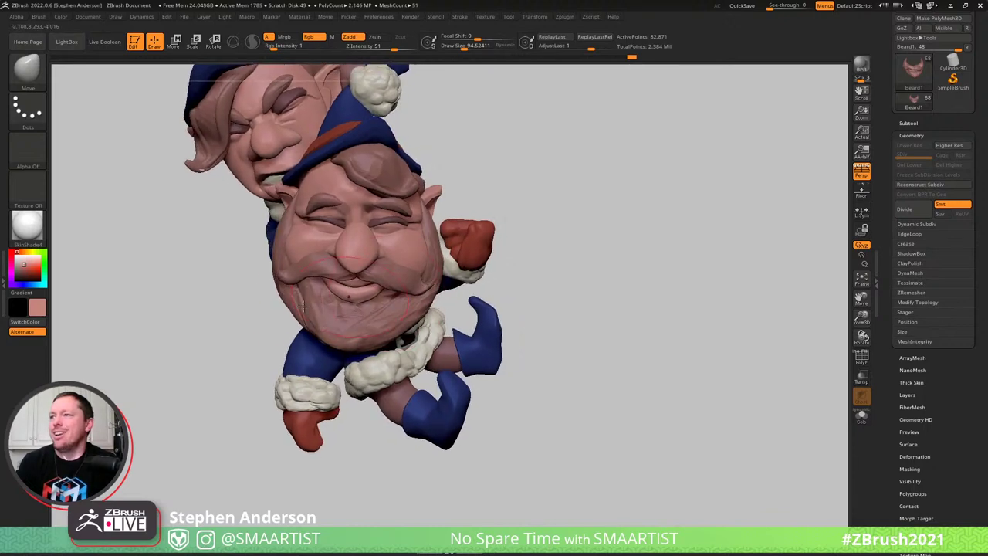
pyautogui.moveTo(282, 292)
pyautogui.mouseDown(button='right')
pyautogui.moveTo(381, 301)
pyautogui.moveTo(351, 315)
pyautogui.moveTo(338, 309)
pyautogui.moveTo(360, 335)
pyautogui.moveTo(339, 201)
pyautogui.moveTo(352, 203)
pyautogui.mouseUp(button='right')
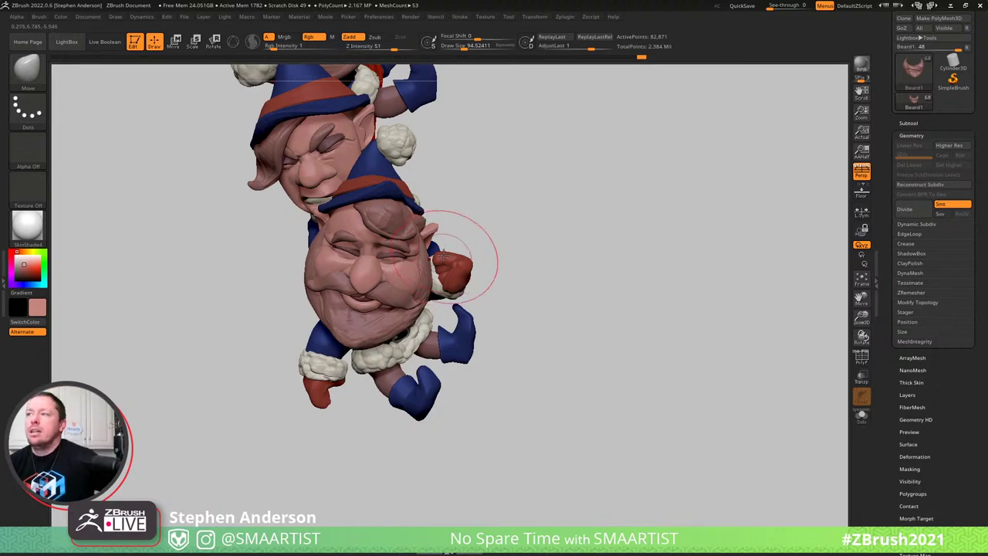
pyautogui.moveTo(424, 274)
pyautogui.mouseDown(button='right')
pyautogui.moveTo(399, 253)
pyautogui.moveTo(407, 287)
pyautogui.mouseUp(button='right')
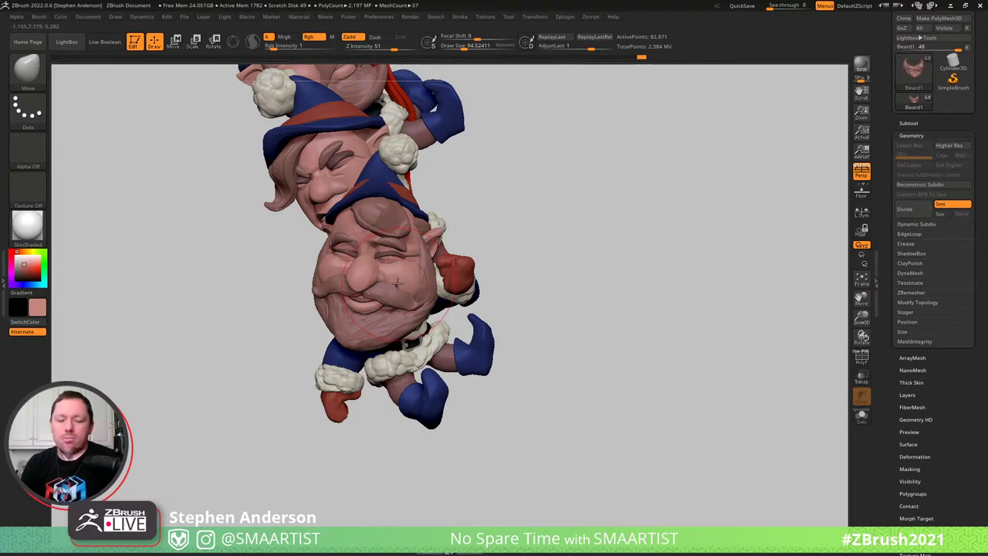
# Reduce the Move brush's draw size to about 48 and refine the beard's edge around the moustache
pyautogui.press('s')
pyautogui.moveTo(391, 284); pyautogui.dragTo(385, 284)
pyautogui.moveTo(386, 283)
pyautogui.mouseDown(button='right')
pyautogui.moveTo(397, 282)
pyautogui.moveTo(333, 273)
pyautogui.mouseUp(button='right')
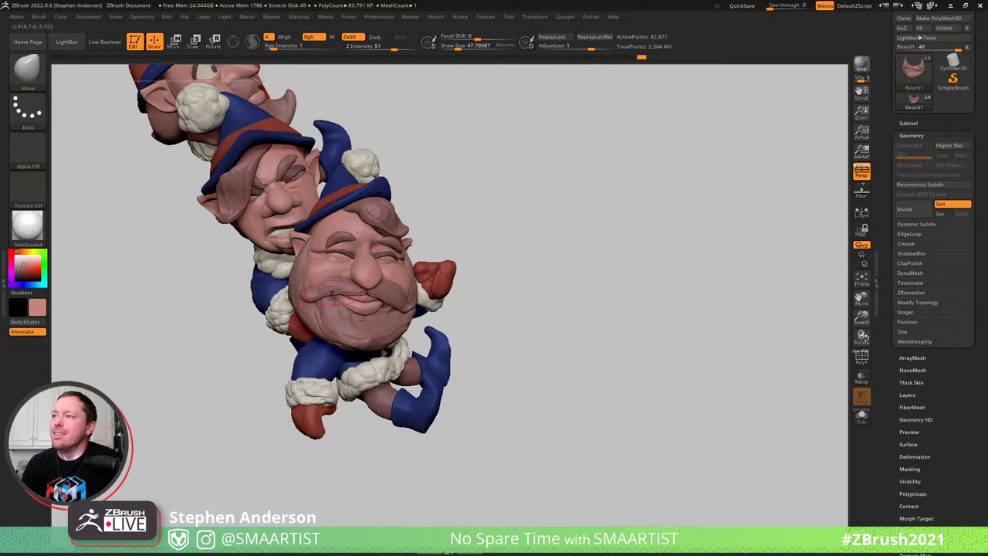
pyautogui.press('ctrl')
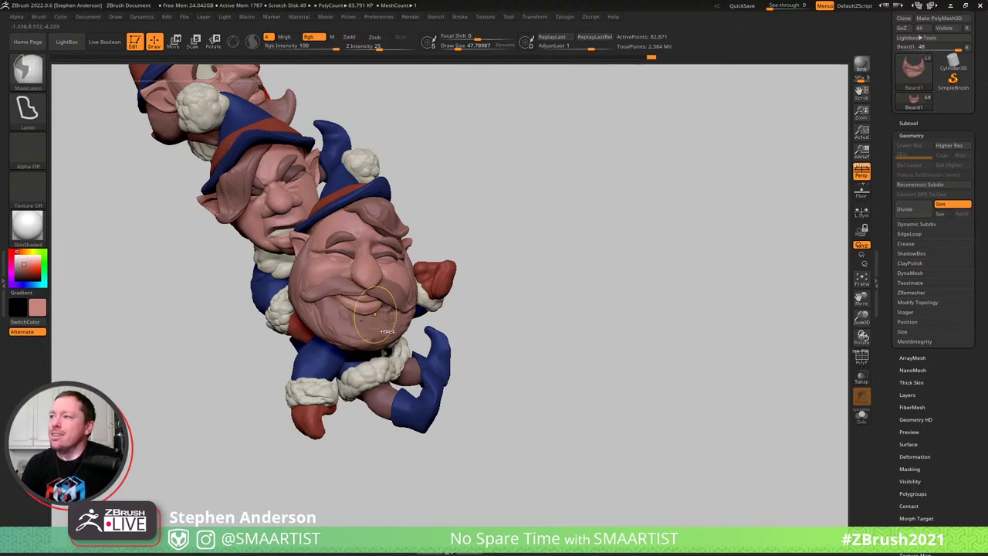
# Switch to the Move Topological brush and adjust the side of the front elf's beard
pyautogui.press('b')
pyautogui.press('m')
pyautogui.press('t')
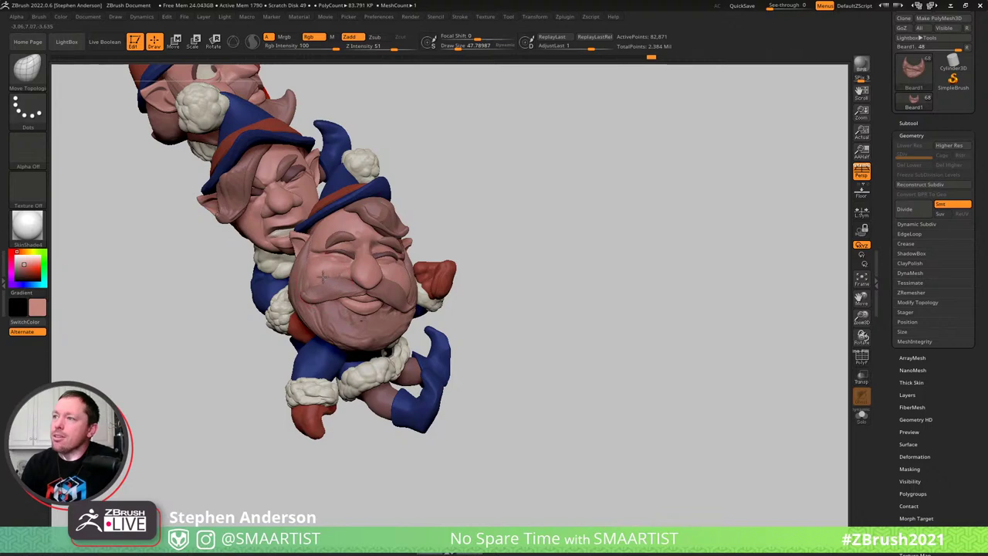
pyautogui.moveTo(325, 270)
pyautogui.mouseDown(button='right')
pyautogui.moveTo(397, 307)
pyautogui.moveTo(326, 310)
pyautogui.moveTo(344, 287)
pyautogui.moveTo(376, 294)
pyautogui.moveTo(348, 306)
pyautogui.moveTo(296, 291)
pyautogui.mouseUp(button='right')
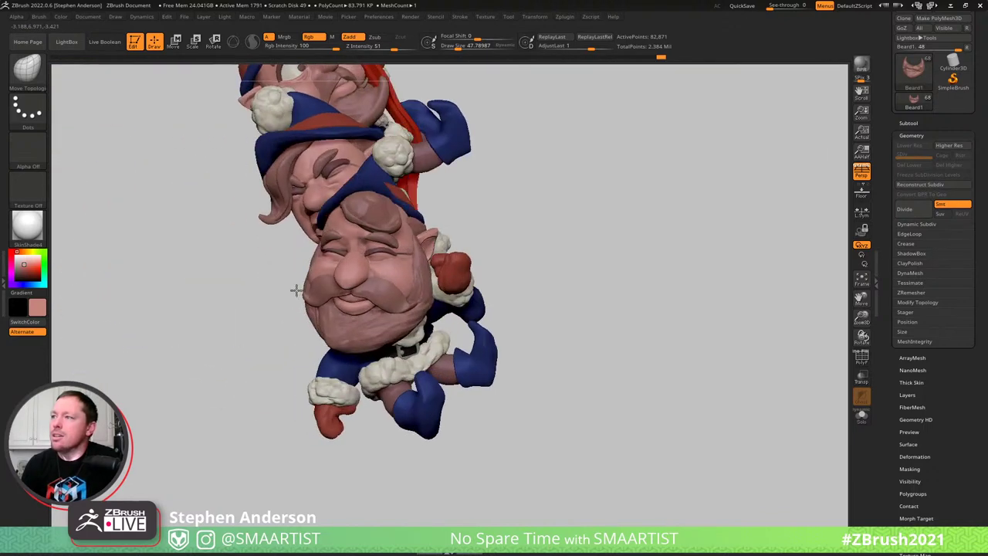
# Examine the whole stack of elves from the front, side and back to judge the front elf's pose and silhouette
pyautogui.moveTo(480, 266)
pyautogui.keyDown('ctrl'); pyautogui.mouseDown(button='right')
pyautogui.moveTo(508, 233)
pyautogui.moveTo(486, 267)
pyautogui.moveTo(527, 269)
pyautogui.moveTo(512, 230)
pyautogui.moveTo(526, 311)
pyautogui.moveTo(463, 332)
pyautogui.moveTo(495, 326)
pyautogui.mouseUp(button='right'); pyautogui.keyUp('ctrl')
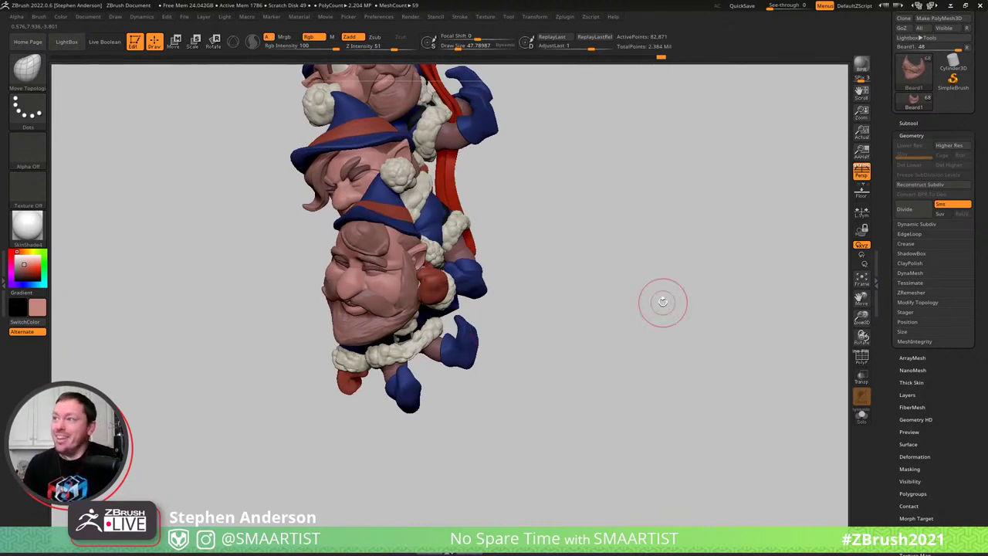
pyautogui.moveTo(417, 313); pyautogui.dragTo(282, 326, button='right')
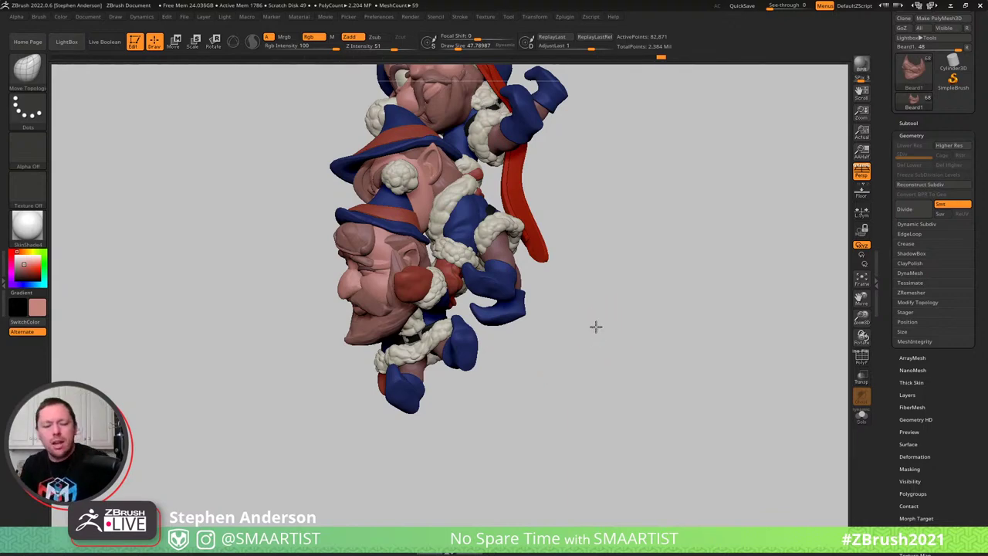
pyautogui.moveTo(596, 327); pyautogui.dragTo(598, 306)
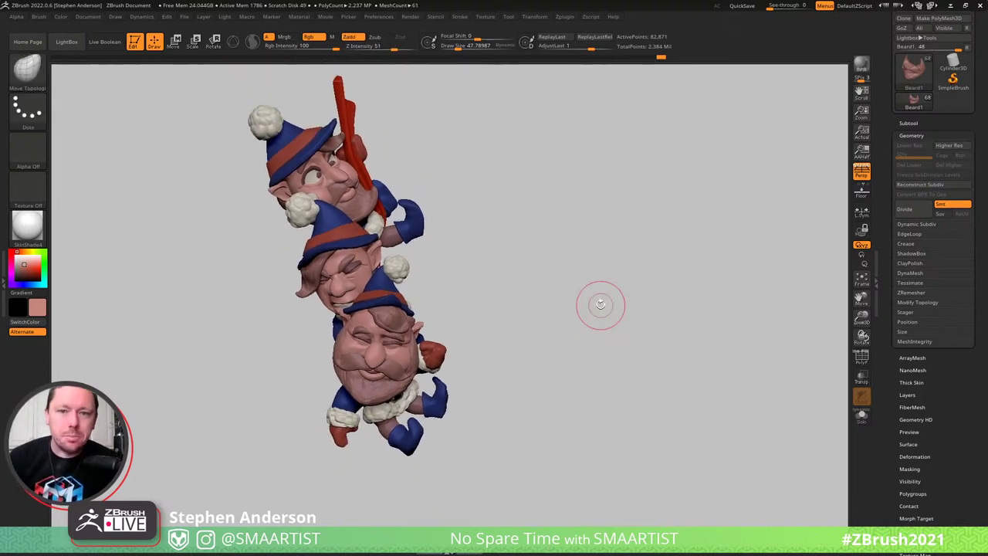
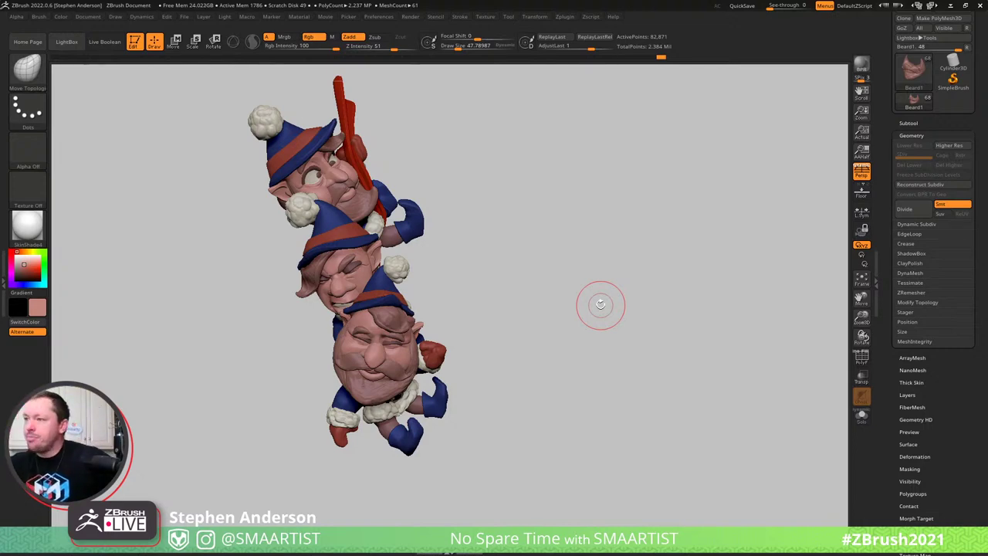
pyautogui.moveTo(535, 249); pyautogui.dragTo(540, 302)
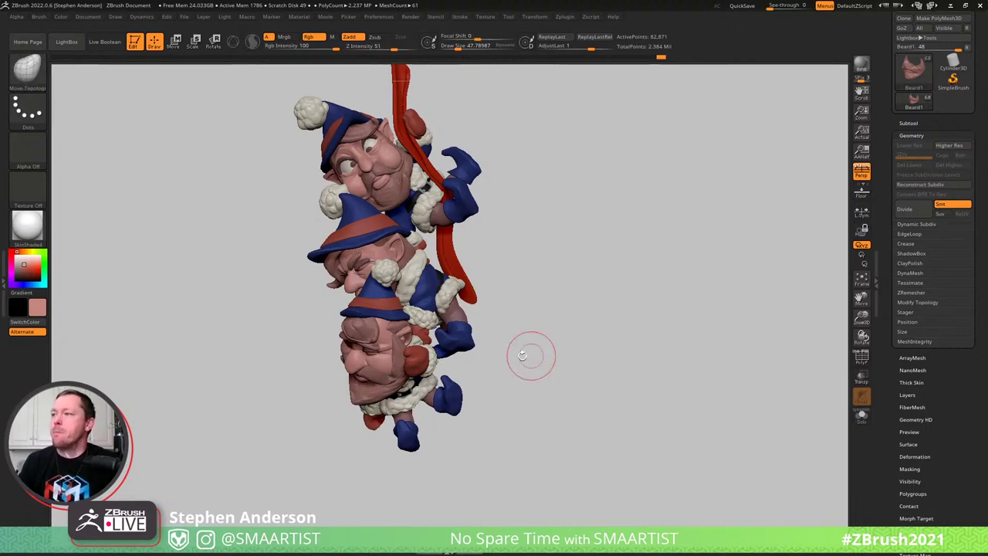
pyautogui.moveTo(530, 355); pyautogui.dragTo(588, 329)
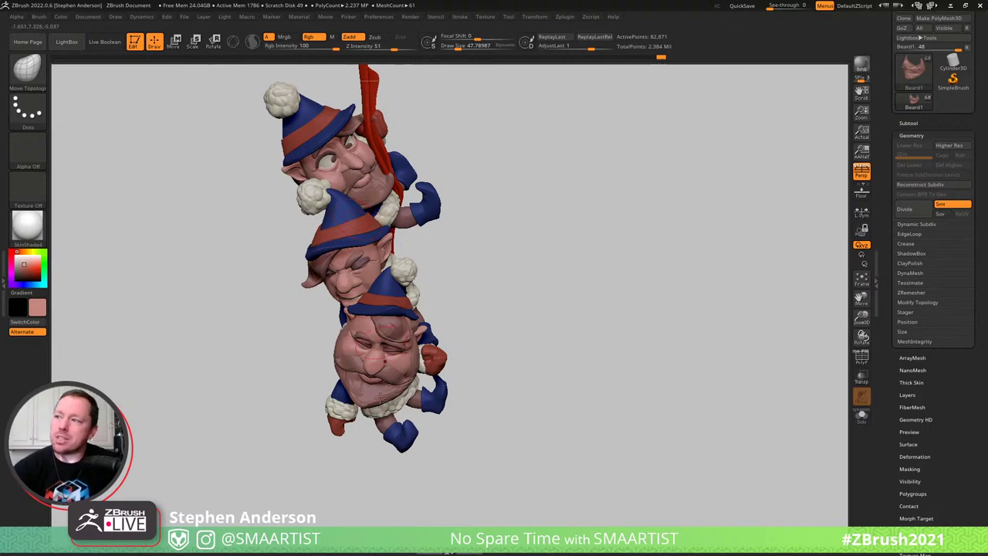
pyautogui.moveTo(385, 303); pyautogui.dragTo(587, 224)
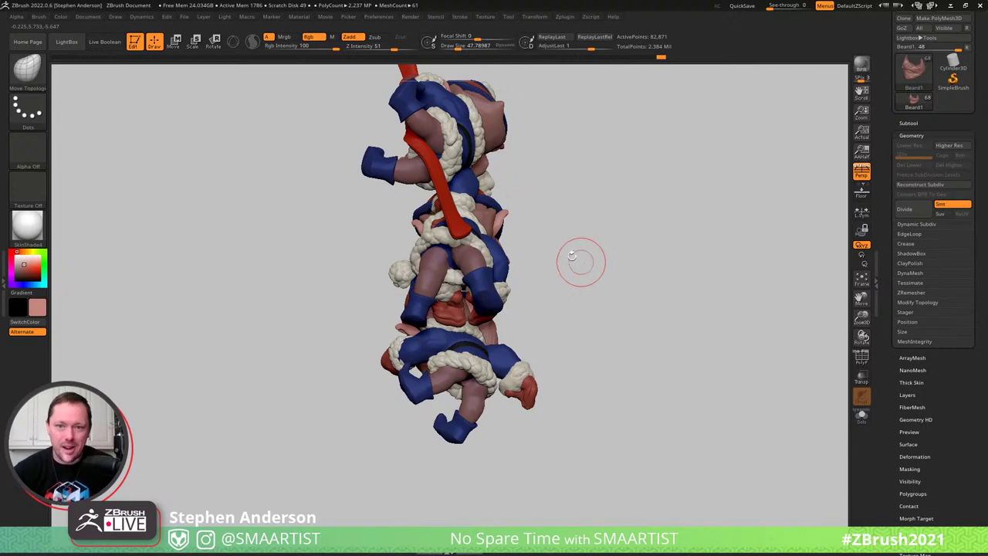
pyautogui.moveTo(580, 260); pyautogui.dragTo(492, 299)
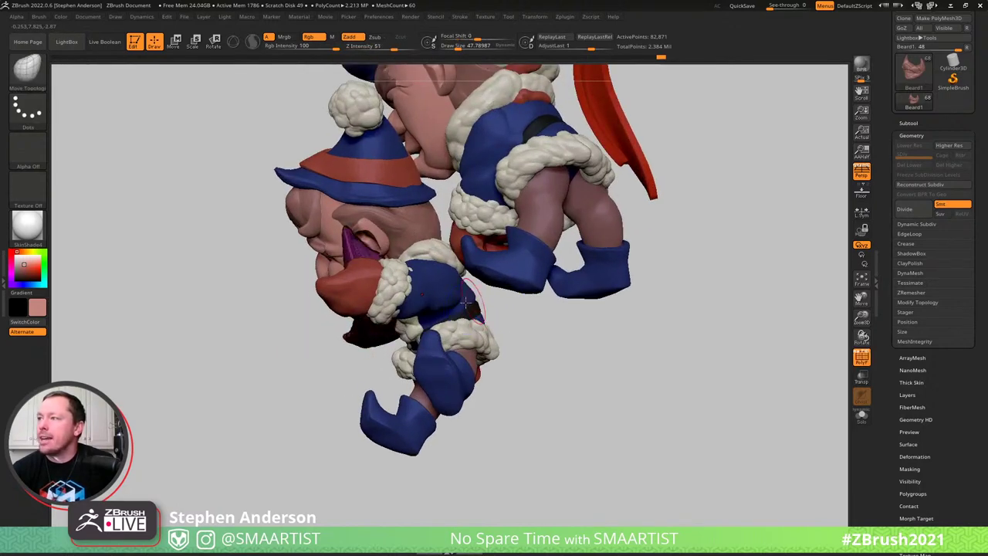
# Select the front elf's torso subtool from behind and switch to the Move transpose mode
pyautogui.moveTo(465, 302); pyautogui.dragTo(464, 304, button='right')
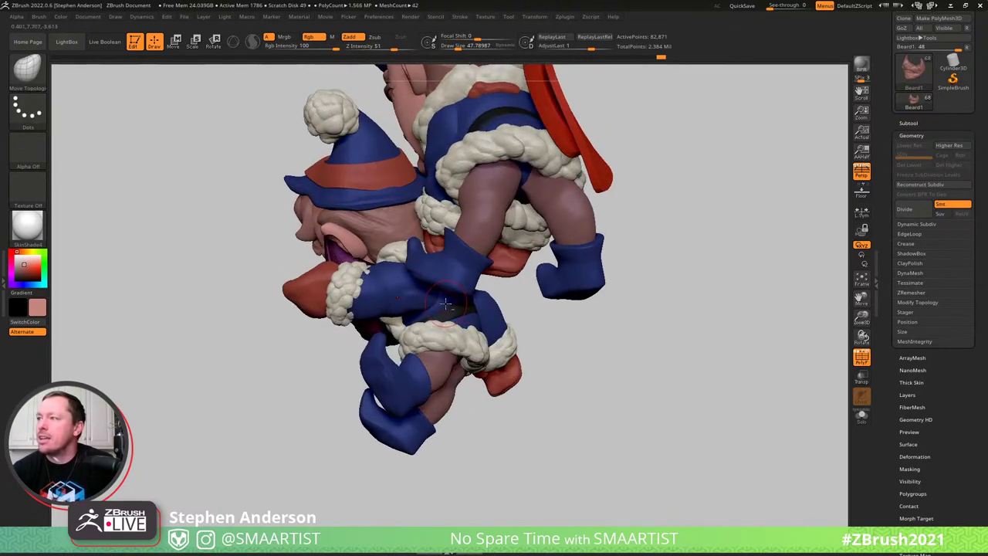
pyautogui.keyDown('alt'); pyautogui.click(447, 307); pyautogui.keyUp('alt')
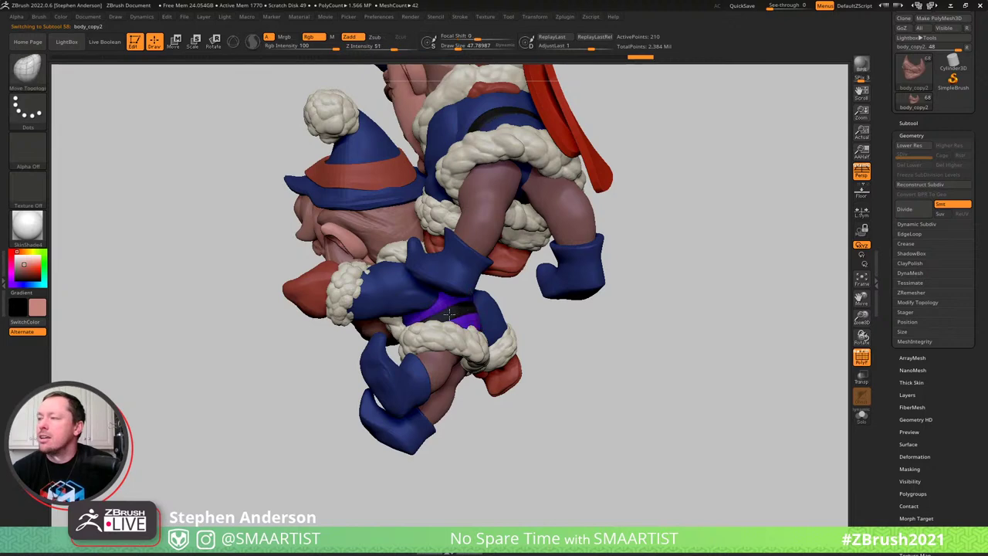
pyautogui.moveTo(449, 314); pyautogui.dragTo(391, 312, button='right')
pyautogui.press('w')
pyautogui.moveTo(462, 320); pyautogui.dragTo(495, 326, button='right')
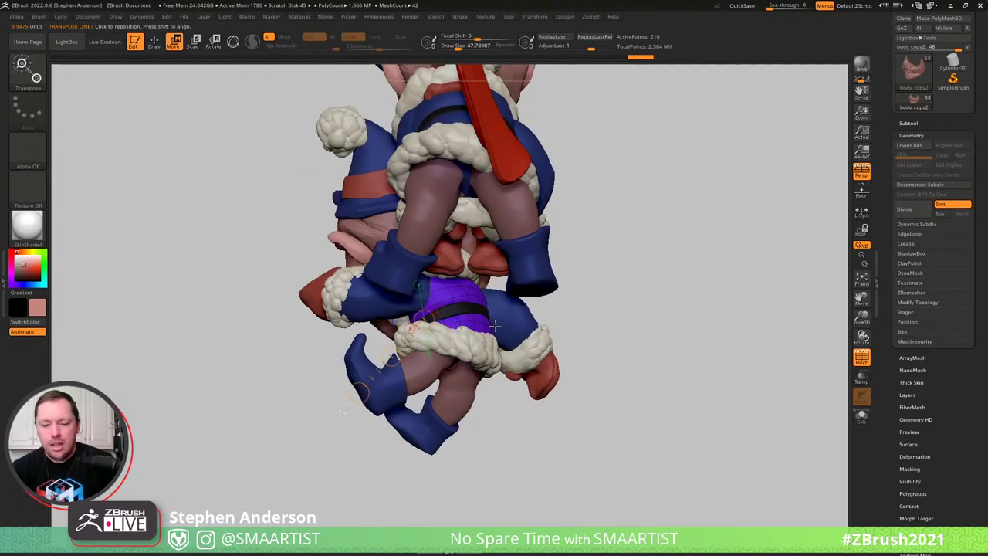
# Enable transposing of all selected subtools and restrict the selection to the front elf's torso, belt, fur trim, arms, mittens and legs
pyautogui.click(512, 295)
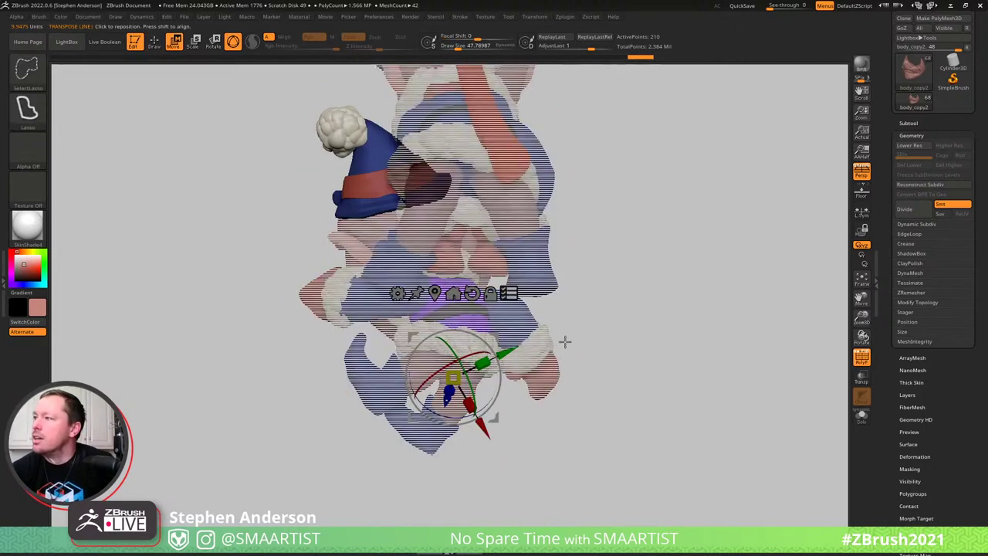
pyautogui.keyDown('ctrl'); pyautogui.keyDown('shift'); pyautogui.click(653, 398); pyautogui.keyUp('shift'); pyautogui.keyUp('ctrl')
pyautogui.moveTo(517, 399); pyautogui.dragTo(492, 459, button='right')
pyautogui.hotkey('ctrl', 'shift')
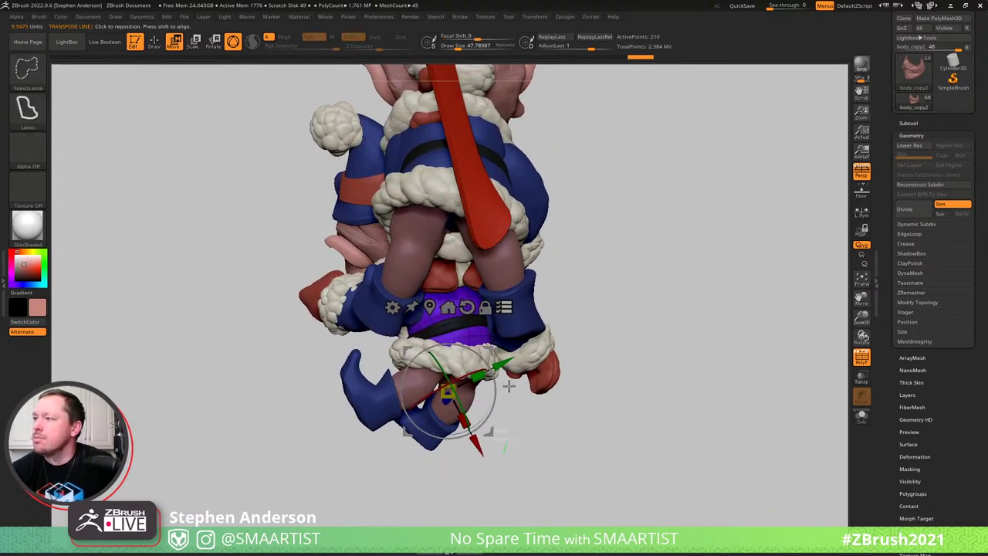
pyautogui.keyDown('ctrl'); pyautogui.keyDown('shift'); pyautogui.moveTo(429, 481); pyautogui.dragTo(433, 448); pyautogui.keyUp('shift'); pyautogui.keyUp('ctrl')
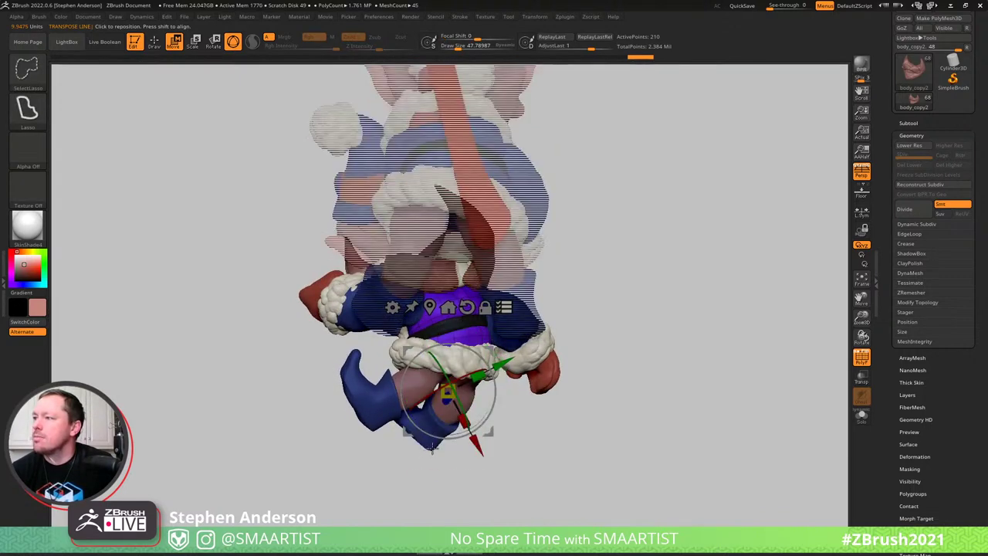
pyautogui.moveTo(584, 373); pyautogui.dragTo(655, 372, button='right')
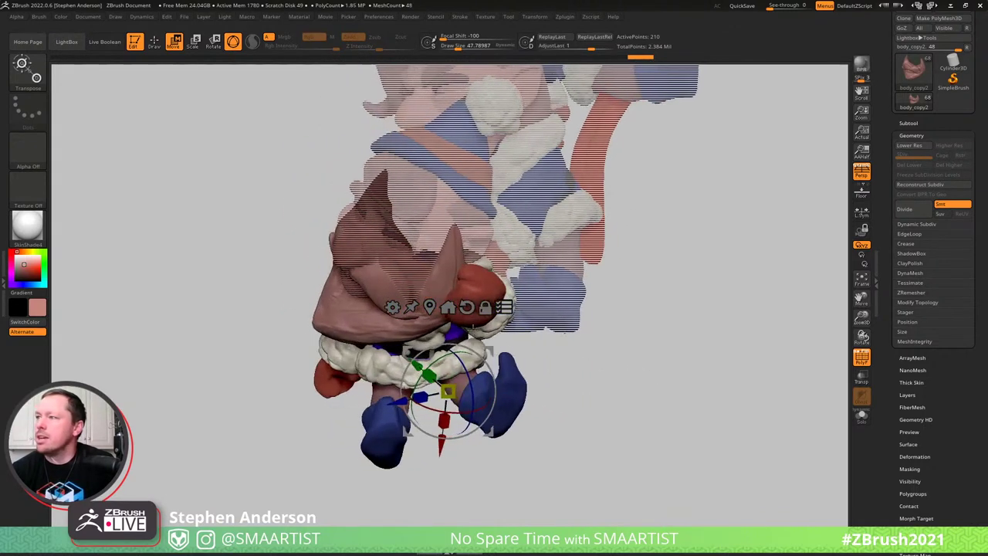
# Rotate and shift the selected body parts of the front elf together to repose them below the head
pyautogui.keyDown('ctrl'); pyautogui.keyDown('shift'); pyautogui.click(361, 320); pyautogui.keyUp('shift'); pyautogui.keyUp('ctrl')
pyautogui.moveTo(360, 321); pyautogui.dragTo(420, 317, button='right')
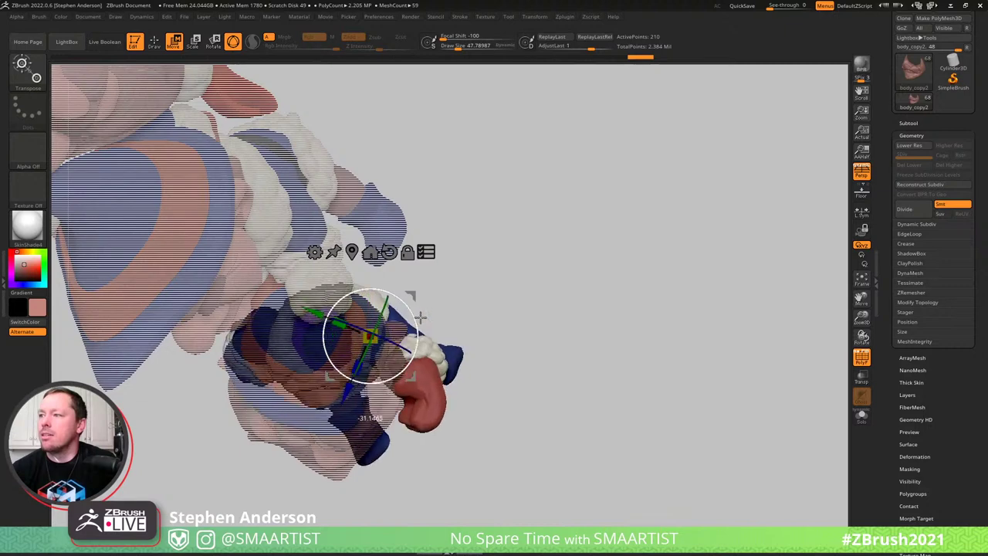
pyautogui.moveTo(407, 300); pyautogui.dragTo(395, 316)
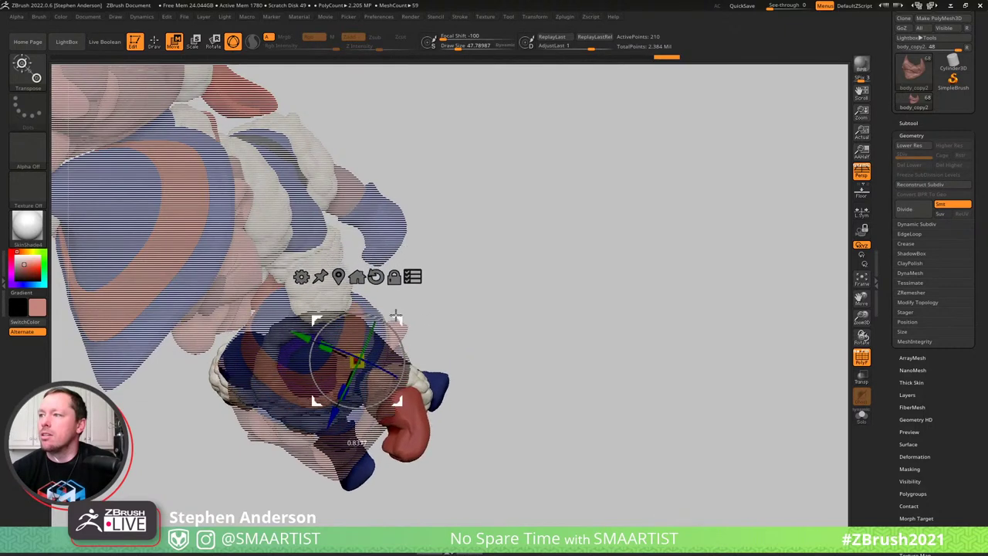
pyautogui.moveTo(442, 313); pyautogui.dragTo(468, 247, button='right')
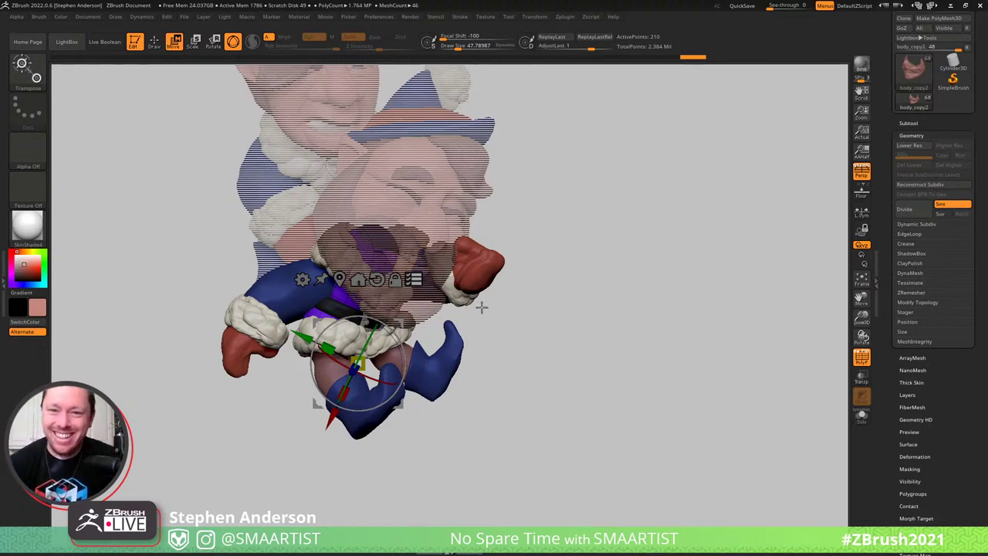
# Remove the front elf's mittens, cuffs, arms and boots from the transpose selection, keeping the torso and its fur trim
pyautogui.moveTo(551, 347); pyautogui.dragTo(478, 319, button='right')
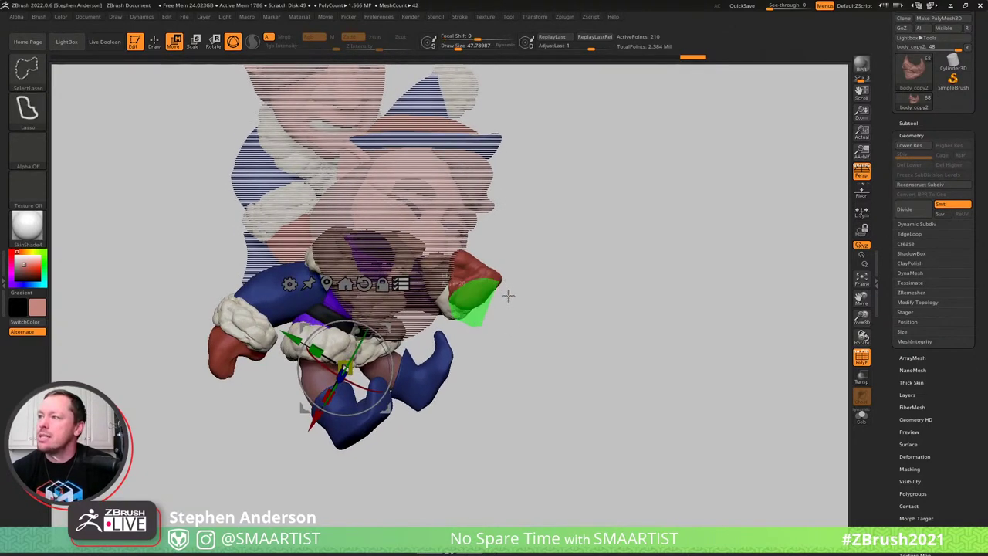
pyautogui.keyDown('ctrl'); pyautogui.keyDown('shift'); pyautogui.moveTo(508, 296); pyautogui.dragTo(504, 284); pyautogui.keyUp('shift'); pyautogui.keyUp('ctrl')
pyautogui.hotkey('ctrl', 'shift')
pyautogui.moveTo(461, 362)
pyautogui.mouseDown(button='right')
pyautogui.moveTo(476, 325)
pyautogui.moveTo(464, 340)
pyautogui.moveTo(473, 340)
pyautogui.mouseUp(button='right')
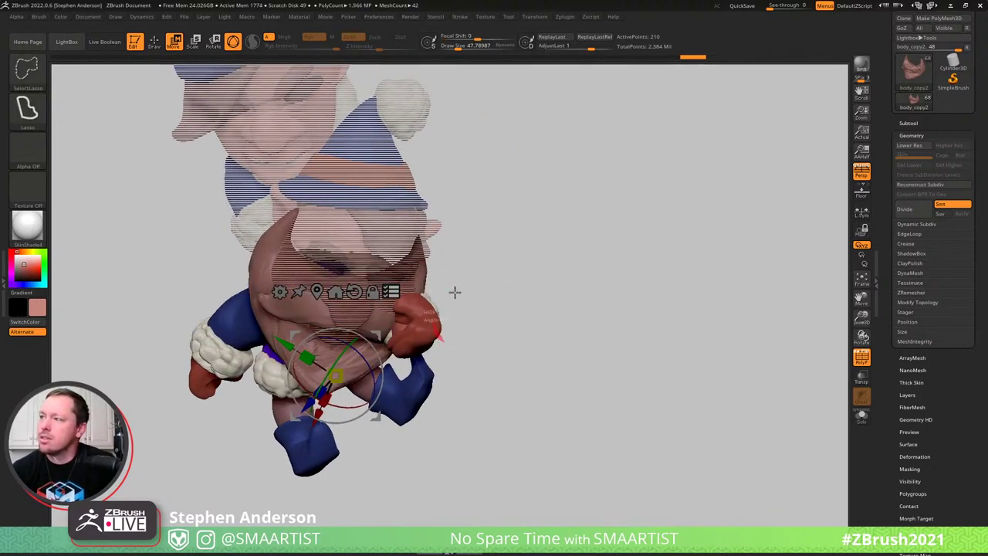
pyautogui.keyDown('ctrl'); pyautogui.keyDown('alt'); pyautogui.keyDown('shift'); pyautogui.moveTo(454, 292); pyautogui.dragTo(468, 309); pyautogui.keyUp('shift'); pyautogui.keyUp('alt'); pyautogui.keyUp('ctrl')
pyautogui.moveTo(411, 436)
pyautogui.keyDown('ctrl'); pyautogui.keyDown('alt'); pyautogui.keyDown('shift'); pyautogui.mouseDown()
pyautogui.moveTo(448, 373)
pyautogui.moveTo(453, 380)
pyautogui.mouseUp(); pyautogui.keyUp('shift'); pyautogui.keyUp('alt'); pyautogui.keyUp('ctrl')
pyautogui.moveTo(459, 378)
pyautogui.mouseDown(button='right')
pyautogui.moveTo(479, 329)
pyautogui.moveTo(455, 307)
pyautogui.moveTo(448, 353)
pyautogui.moveTo(461, 370)
pyautogui.moveTo(457, 331)
pyautogui.moveTo(456, 353)
pyautogui.moveTo(448, 338)
pyautogui.mouseUp(button='right')
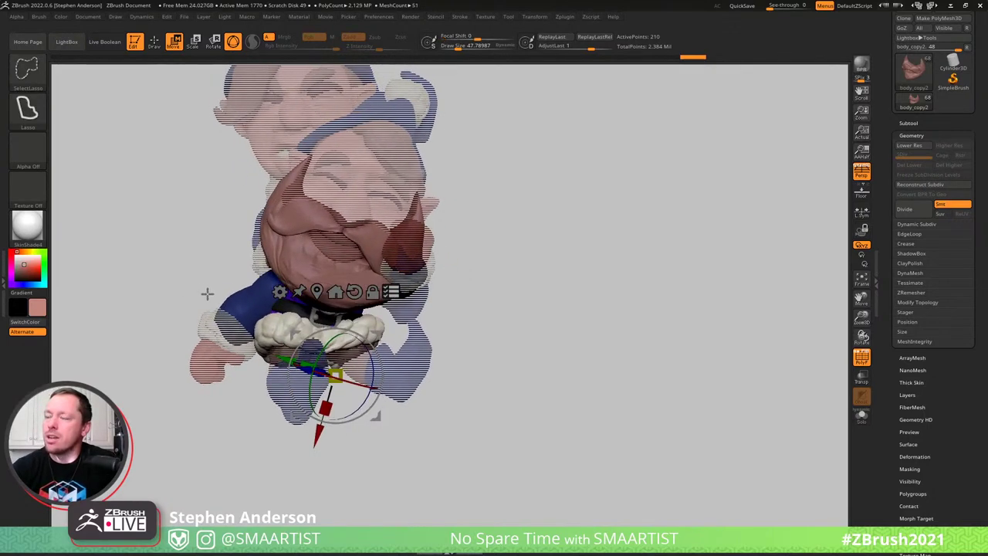
pyautogui.keyDown('ctrl'); pyautogui.keyDown('alt'); pyautogui.keyDown('shift'); pyautogui.moveTo(190, 347); pyautogui.dragTo(189, 343); pyautogui.keyUp('shift'); pyautogui.keyUp('alt'); pyautogui.keyUp('ctrl')
pyautogui.moveTo(470, 305)
pyautogui.mouseDown(button='right')
pyautogui.moveTo(459, 294)
pyautogui.moveTo(494, 320)
pyautogui.mouseUp(button='right')
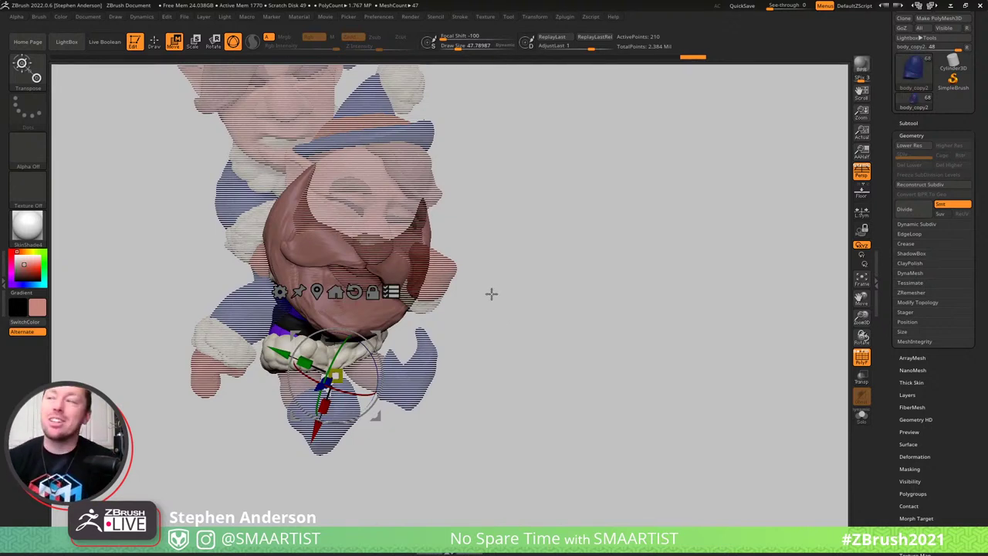
# Rotate and reposition the front elf's torso and fur trim together so the upper body sits behind and beneath the beard
pyautogui.moveTo(591, 221); pyautogui.dragTo(331, 222, button='right')
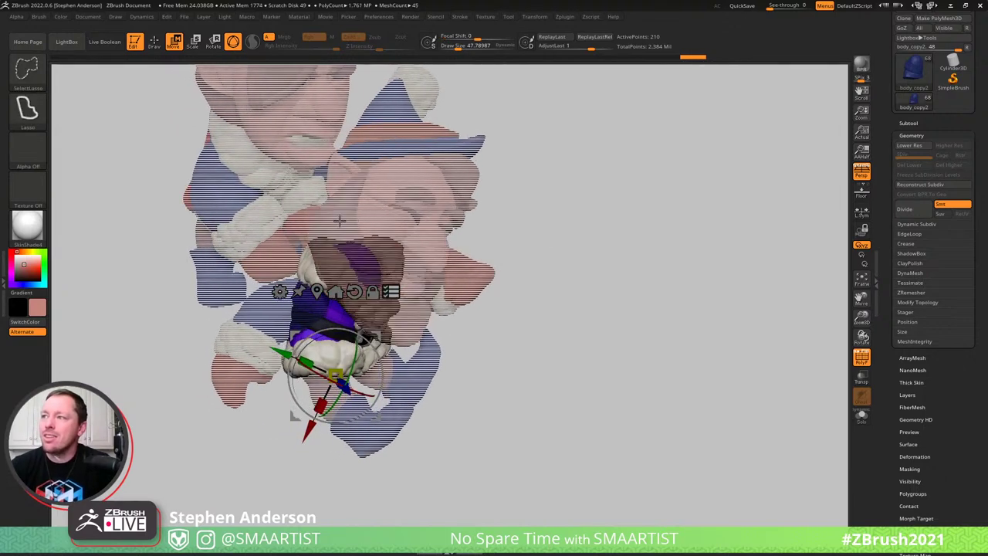
pyautogui.moveTo(563, 247); pyautogui.dragTo(599, 263, button='right')
pyautogui.click(373, 331)
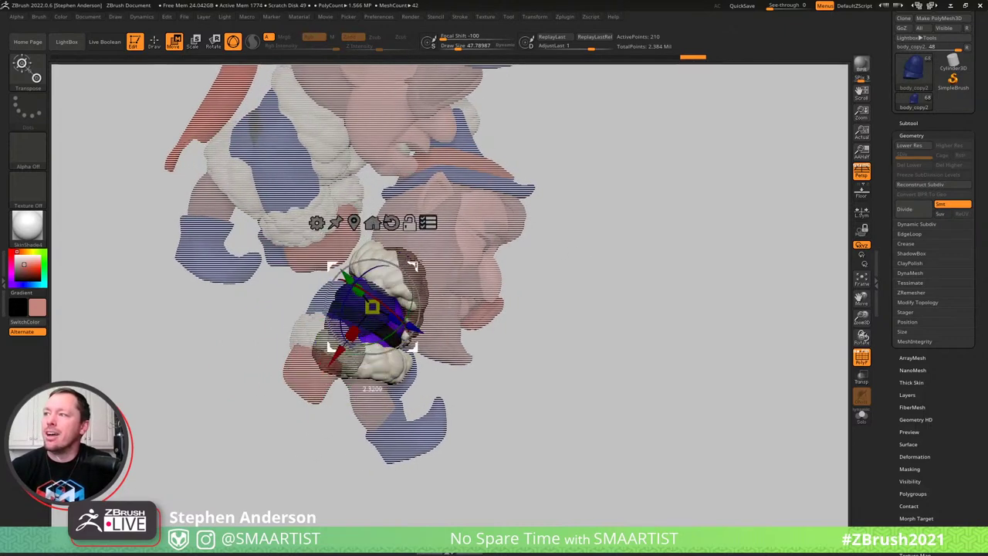
pyautogui.moveTo(471, 254); pyautogui.dragTo(410, 300, button='right')
pyautogui.moveTo(471, 246); pyautogui.dragTo(556, 269, button='right')
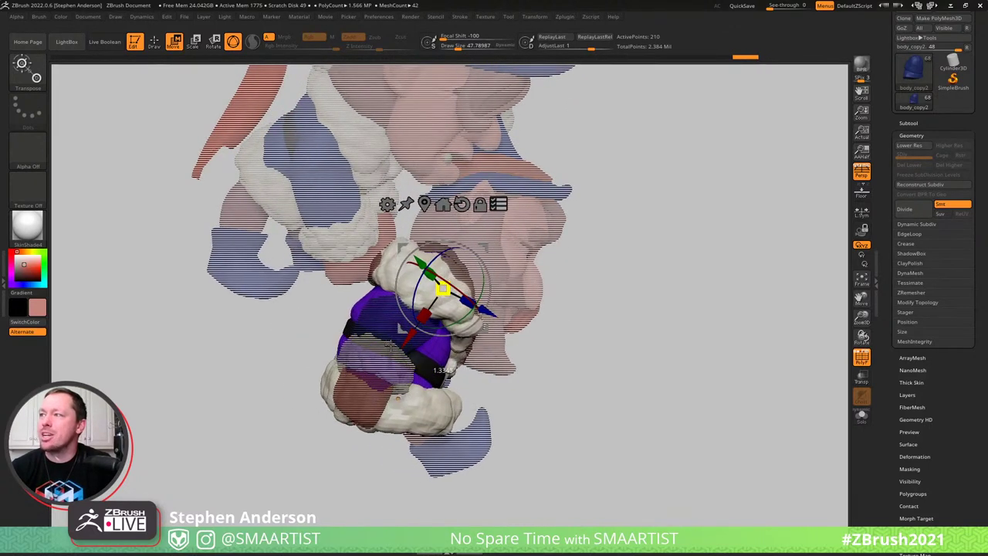
pyautogui.moveTo(390, 345); pyautogui.dragTo(386, 351)
pyautogui.moveTo(524, 317); pyautogui.dragTo(562, 302, button='right')
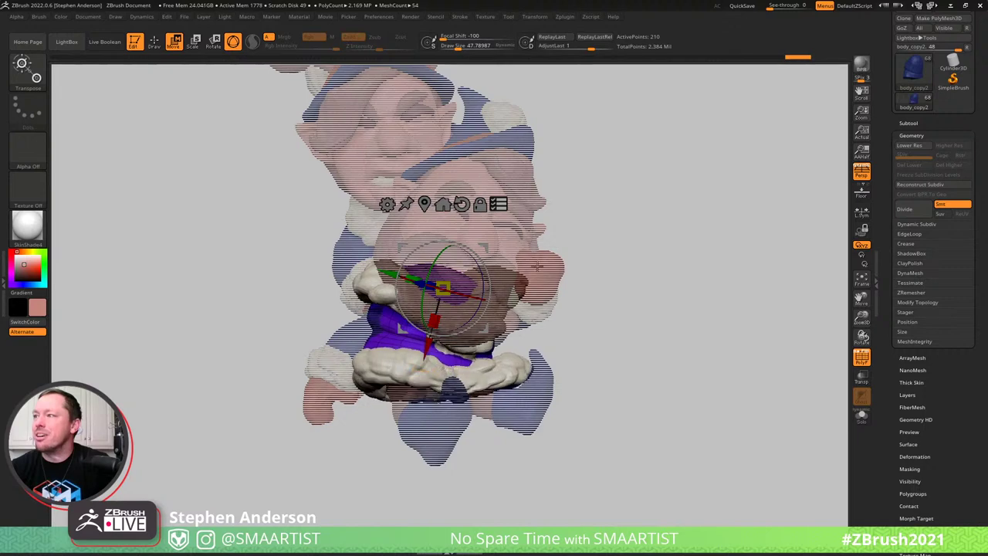
pyautogui.moveTo(553, 274); pyautogui.dragTo(590, 291, button='right')
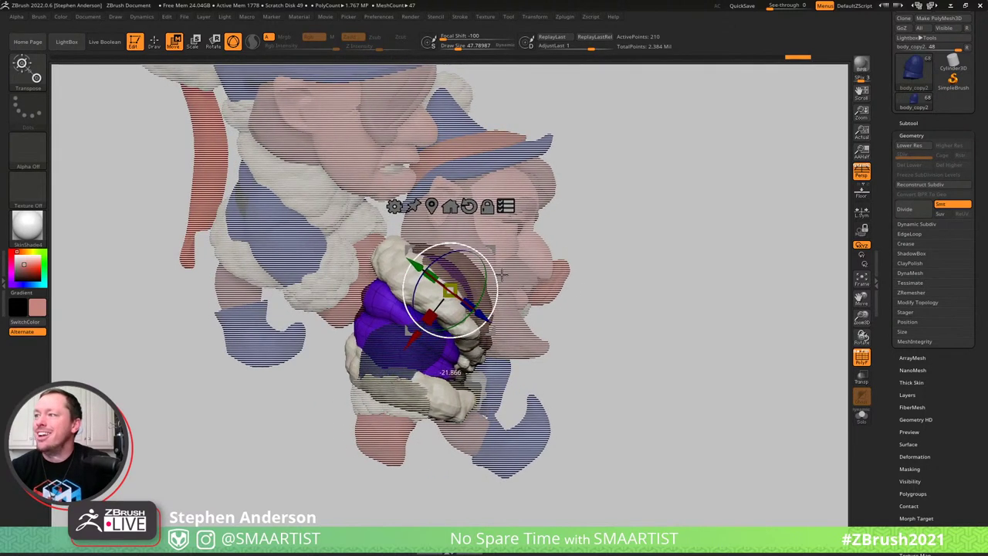
pyautogui.moveTo(531, 275); pyautogui.dragTo(531, 233, button='right')
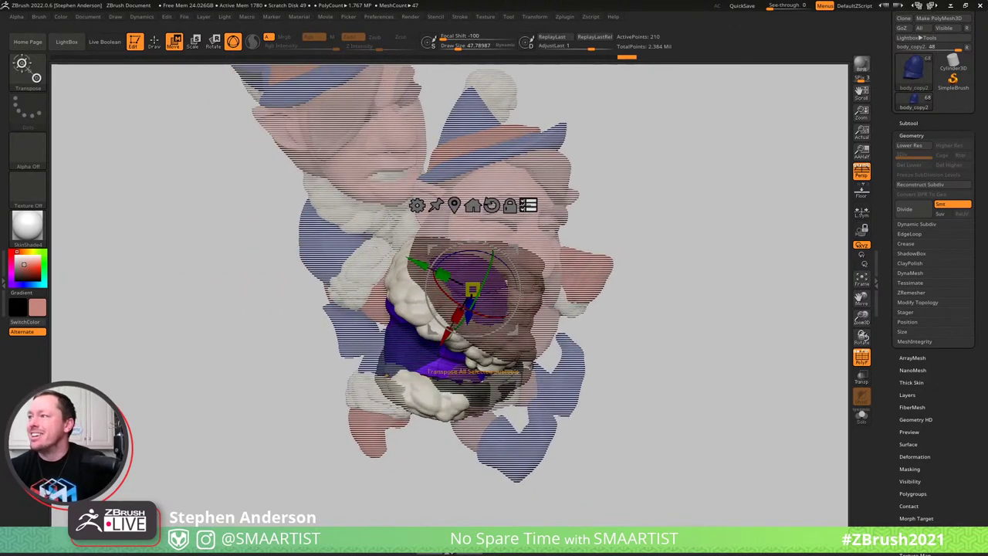
# Turn off multi-subtool transposing and reshape the front elf's torso with Move Topological at a draw size of about 339
pyautogui.click(528, 206)
pyautogui.moveTo(657, 214); pyautogui.dragTo(651, 214, button='right')
pyautogui.press('q')
pyautogui.moveTo(654, 252)
pyautogui.keyDown('ctrl'); pyautogui.mouseDown(button='right')
pyautogui.moveTo(605, 254)
pyautogui.moveTo(573, 222)
pyautogui.moveTo(627, 259)
pyautogui.moveTo(464, 301)
pyautogui.moveTo(539, 272)
pyautogui.moveTo(504, 255)
pyautogui.moveTo(521, 226)
pyautogui.moveTo(513, 305)
pyautogui.mouseUp(button='right'); pyautogui.keyUp('ctrl')
pyautogui.press('s')
pyautogui.press('s')
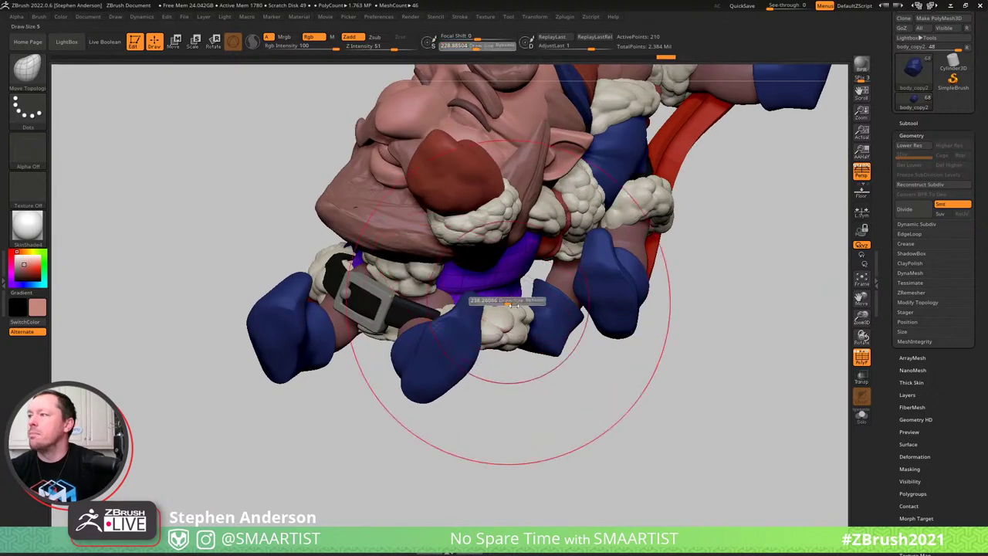
pyautogui.moveTo(513, 304); pyautogui.dragTo(524, 308)
pyautogui.moveTo(502, 307); pyautogui.dragTo(347, 214, button='right')
pyautogui.moveTo(281, 175); pyautogui.dragTo(377, 267, button='right')
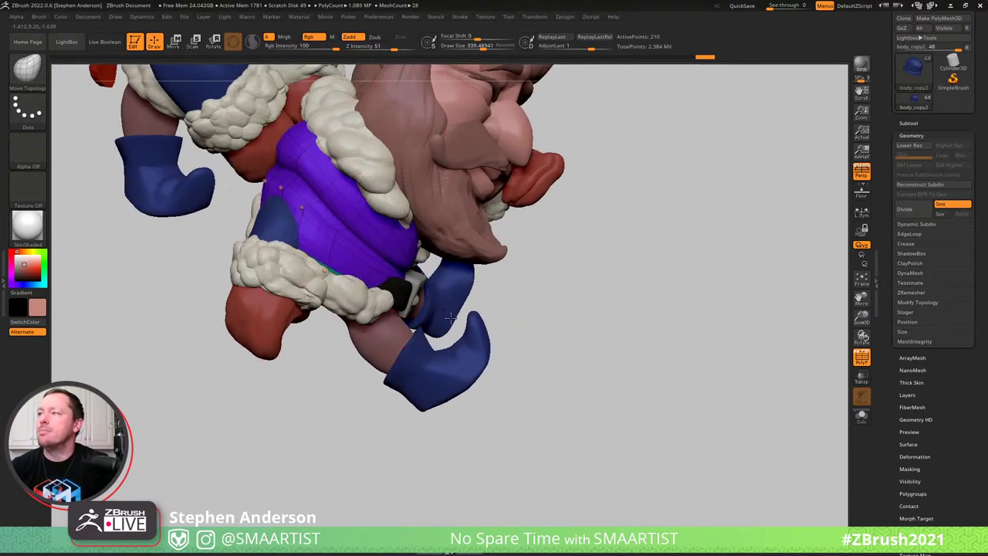
pyautogui.moveTo(341, 209)
pyautogui.mouseDown(button='right')
pyautogui.moveTo(368, 296)
pyautogui.moveTo(350, 273)
pyautogui.moveTo(287, 327)
pyautogui.mouseUp(button='right')
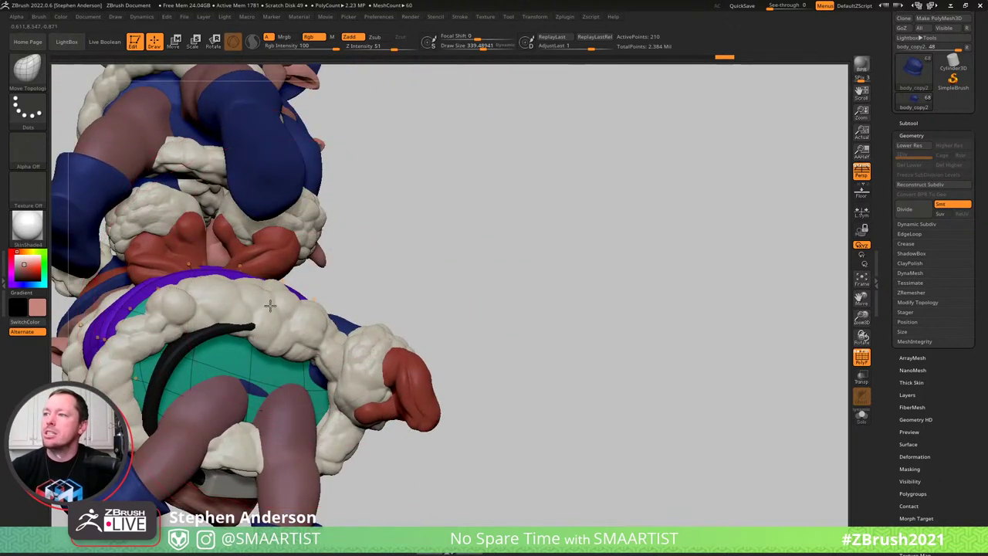
pyautogui.moveTo(270, 305); pyautogui.dragTo(272, 223)
# Reduce the draw size to about 243 and refine the side of the front elf's torso around the arm
pyautogui.moveTo(268, 255)
pyautogui.mouseDown(button='right')
pyautogui.moveTo(286, 293)
pyautogui.moveTo(242, 320)
pyautogui.moveTo(328, 272)
pyautogui.moveTo(361, 292)
pyautogui.moveTo(323, 318)
pyautogui.mouseUp(button='right')
pyautogui.press('s')
pyautogui.moveTo(323, 319); pyautogui.dragTo(313, 325)
pyautogui.moveTo(316, 327); pyautogui.dragTo(349, 372, button='right')
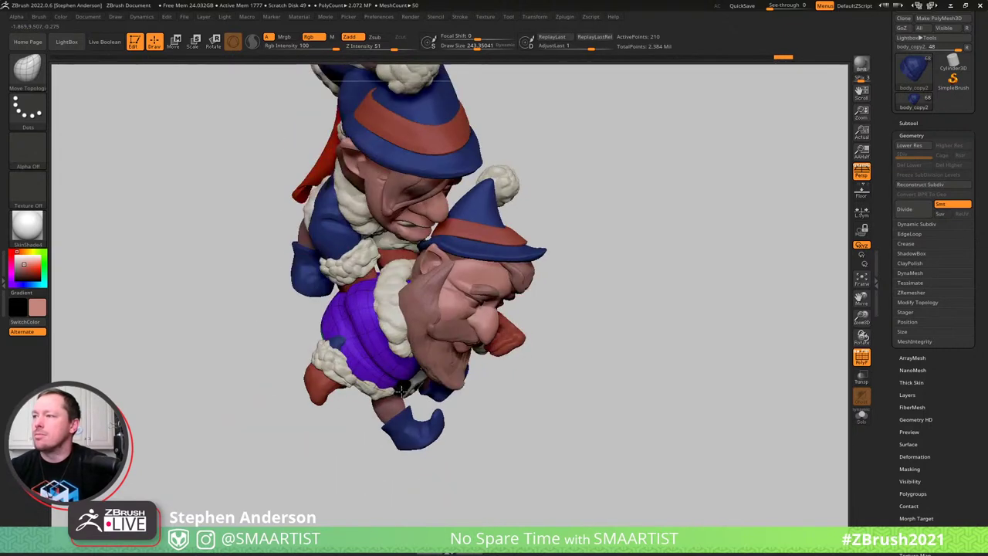
pyautogui.moveTo(401, 392)
pyautogui.mouseDown(button='right')
pyautogui.moveTo(337, 383)
pyautogui.moveTo(406, 395)
pyautogui.mouseUp(button='right')
# Select the front elf's mittens and add its fur cuffs and arms to the selection for transposing them together
pyautogui.keyDown('alt'); pyautogui.click(321, 384); pyautogui.keyUp('alt')
pyautogui.moveTo(547, 355); pyautogui.dragTo(525, 401, button='right')
pyautogui.press('w')
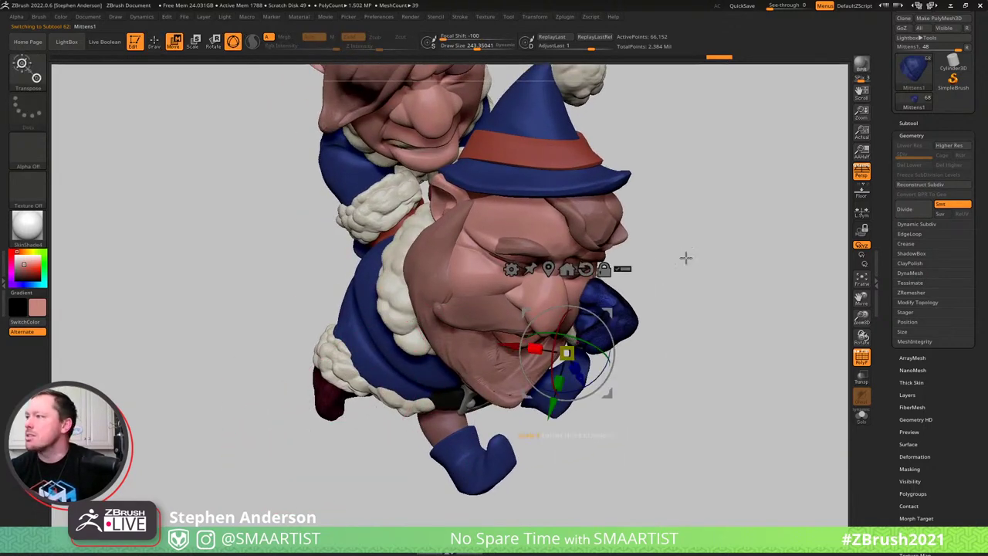
pyautogui.click(624, 269)
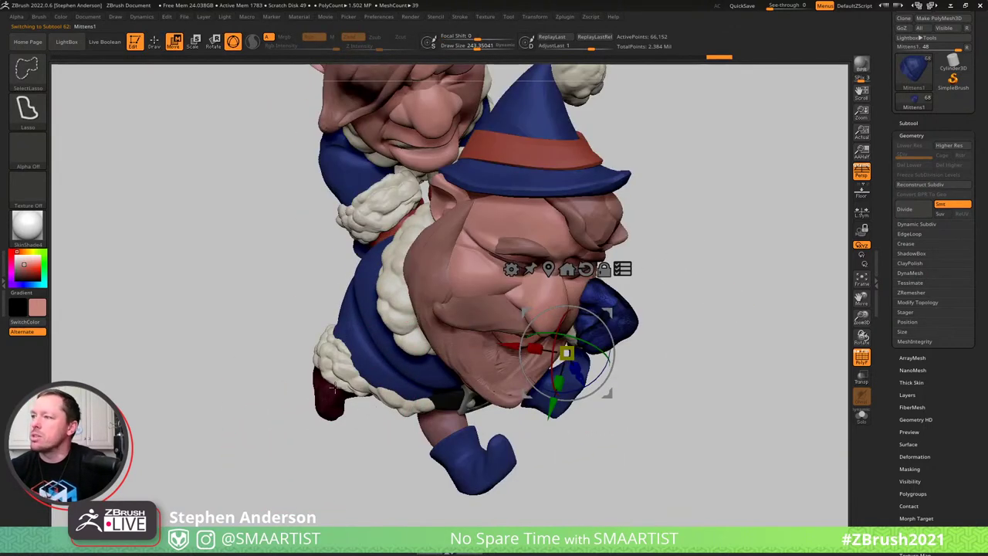
pyautogui.keyDown('ctrl'); pyautogui.keyDown('shift'); pyautogui.click(331, 374); pyautogui.keyUp('shift'); pyautogui.keyUp('ctrl')
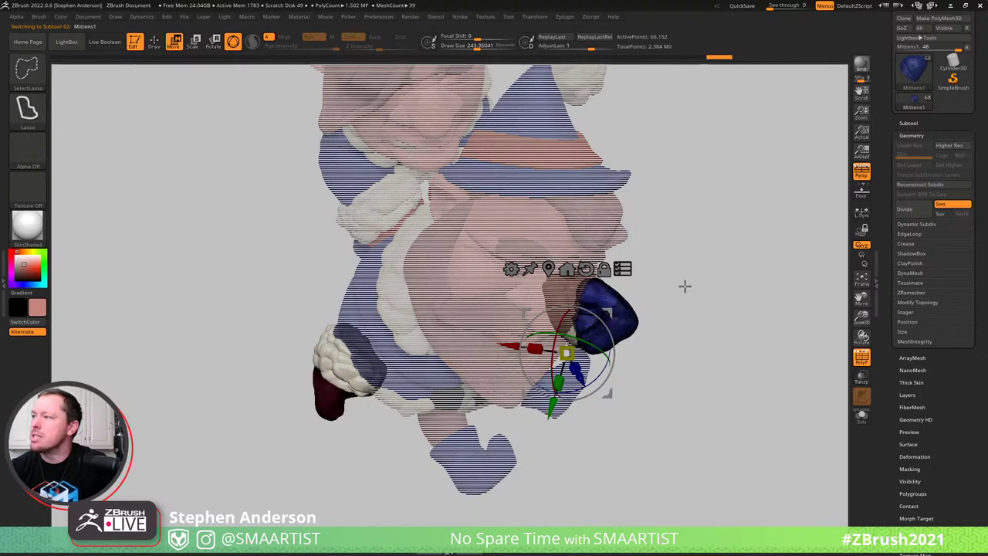
pyautogui.moveTo(684, 285); pyautogui.dragTo(514, 296)
pyautogui.moveTo(487, 245)
pyautogui.mouseDown()
pyautogui.moveTo(470, 232)
pyautogui.moveTo(561, 327)
pyautogui.mouseUp()
pyautogui.keyDown('ctrl'); pyautogui.keyDown('shift'); pyautogui.click(563, 330); pyautogui.keyUp('shift'); pyautogui.keyUp('ctrl')
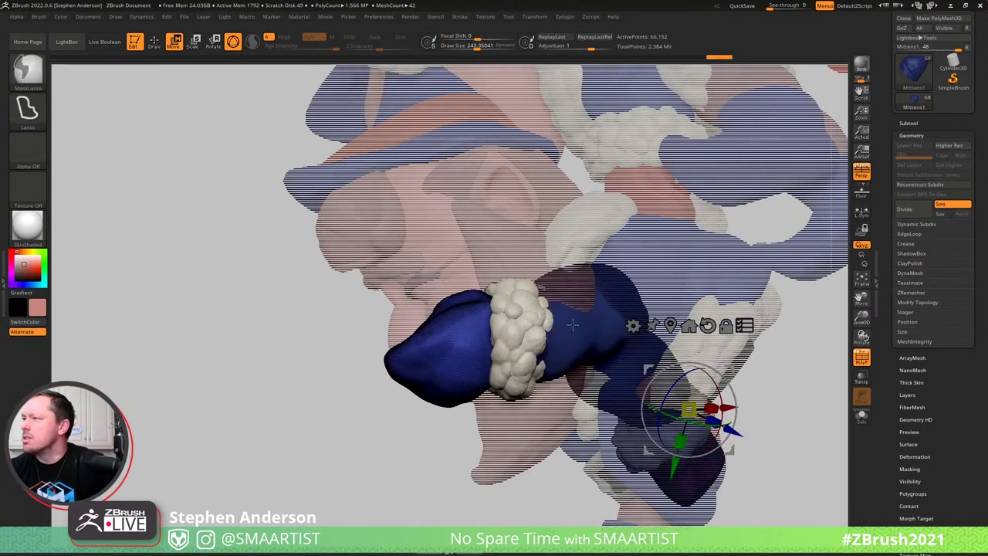
# Move the front elf's arms, cuffs and mittens together out in front of the body into open space
pyautogui.moveTo(574, 327)
pyautogui.keyDown('alt'); pyautogui.mouseDown(button='right')
pyautogui.moveTo(409, 278)
pyautogui.moveTo(479, 258)
pyautogui.moveTo(462, 292)
pyautogui.moveTo(469, 285)
pyautogui.mouseUp(button='right'); pyautogui.keyUp('alt')
pyautogui.moveTo(395, 318); pyautogui.dragTo(431, 321, button='right')
pyautogui.moveTo(408, 327); pyautogui.dragTo(238, 395)
pyautogui.moveTo(241, 391); pyautogui.dragTo(411, 329, button='right')
pyautogui.moveTo(410, 327); pyautogui.dragTo(437, 312)
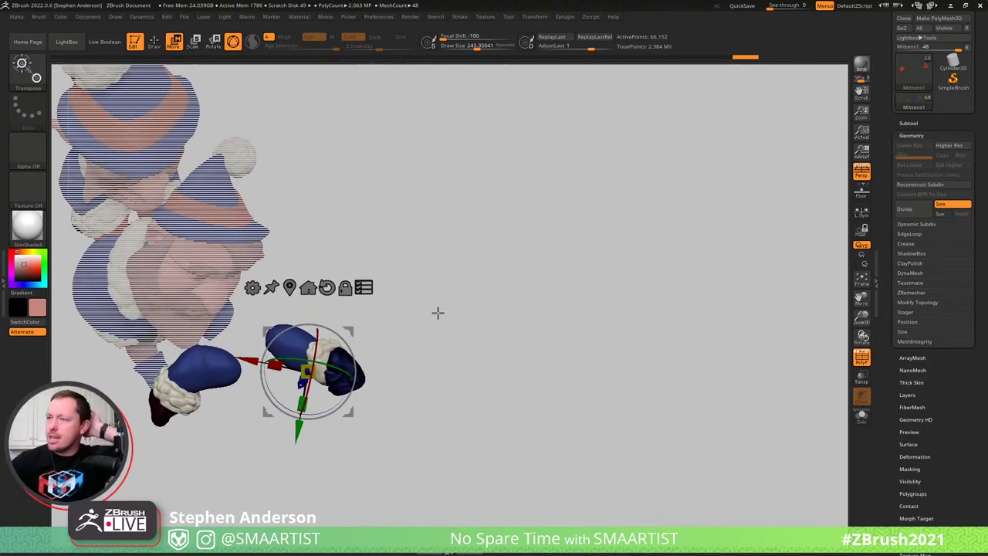
# Make the front elf's arms the active subtool and thicken them with the Inflate deformation, undoing the excess
pyautogui.press('q')
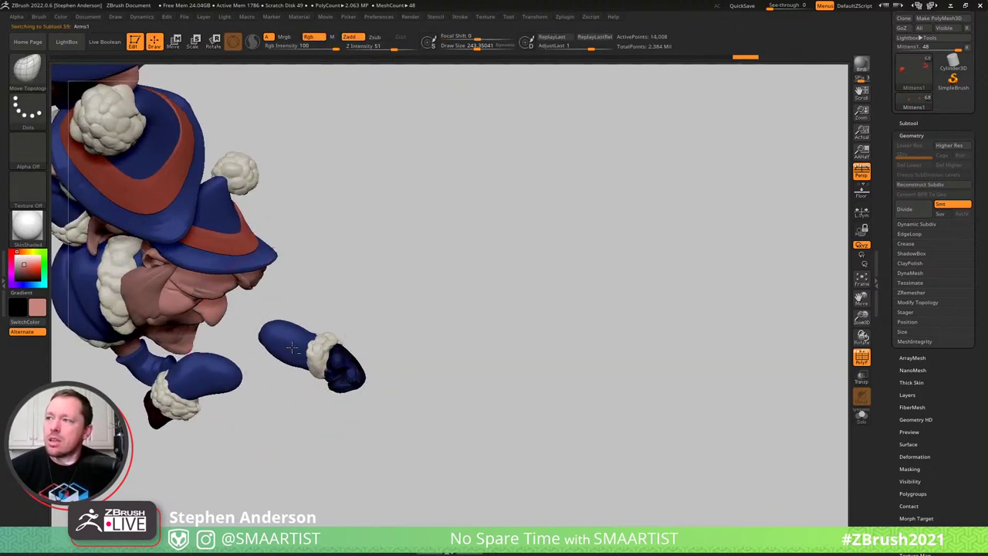
pyautogui.keyDown('ctrl'); pyautogui.moveTo(305, 358); pyautogui.dragTo(333, 365, button='right'); pyautogui.keyUp('ctrl')
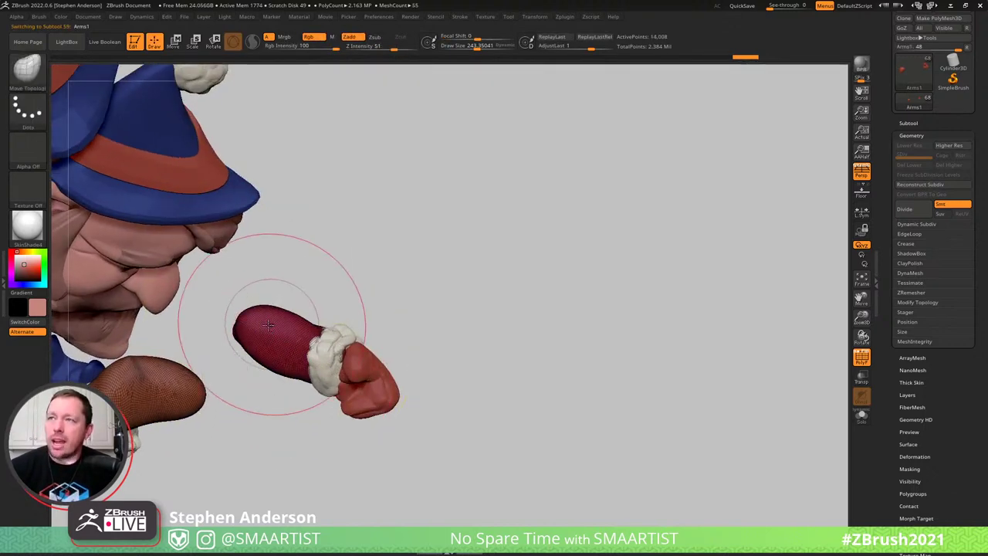
pyautogui.click(918, 455)
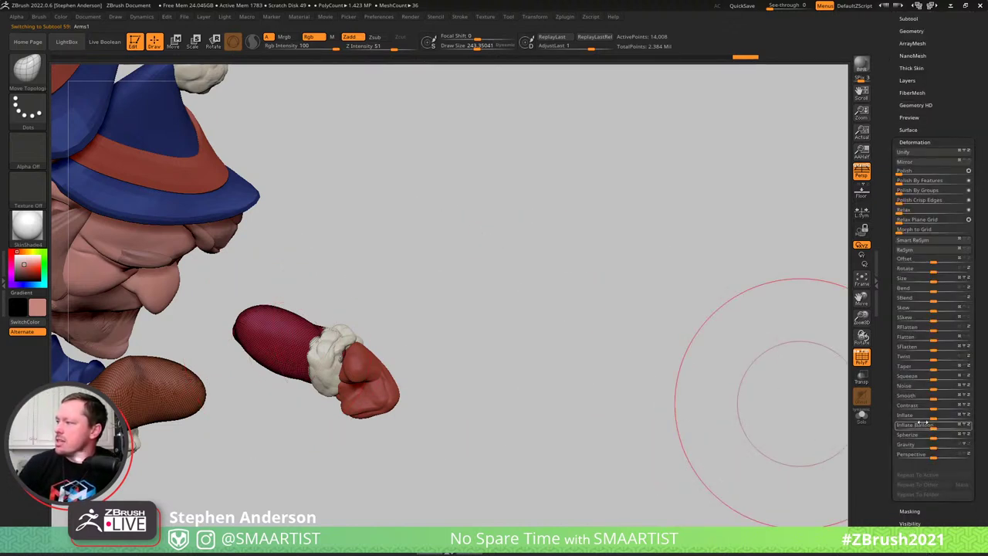
pyautogui.moveTo(955, 416); pyautogui.dragTo(987, 409)
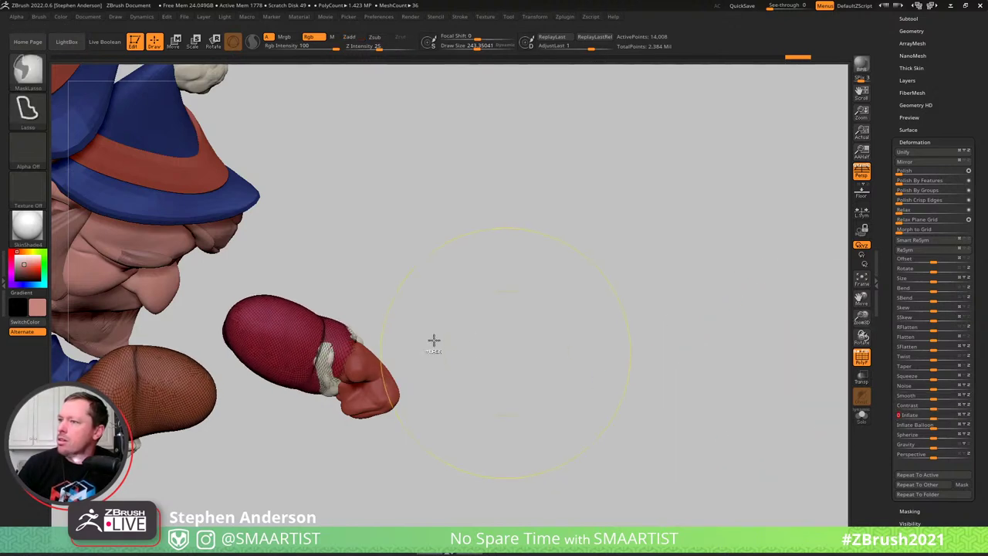
pyautogui.hotkey('ctrl', 'z')
pyautogui.moveTo(262, 334); pyautogui.dragTo(309, 355, button='right')
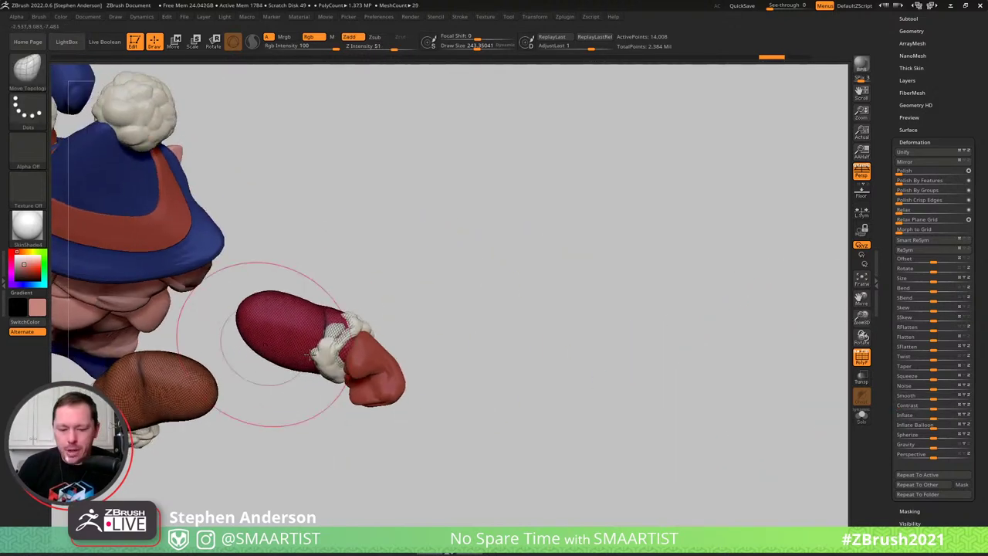
# Switch to the Move brush at a draw size of about 135 and reshape the front elf's sleeves near the fur cuffs
pyautogui.press('b')
pyautogui.press('m')
pyautogui.press('v')
pyautogui.moveTo(375, 351)
pyautogui.mouseDown(button='right')
pyautogui.moveTo(342, 393)
pyautogui.moveTo(352, 347)
pyautogui.mouseUp(button='right')
pyautogui.press('s')
pyautogui.moveTo(351, 348); pyautogui.dragTo(346, 347)
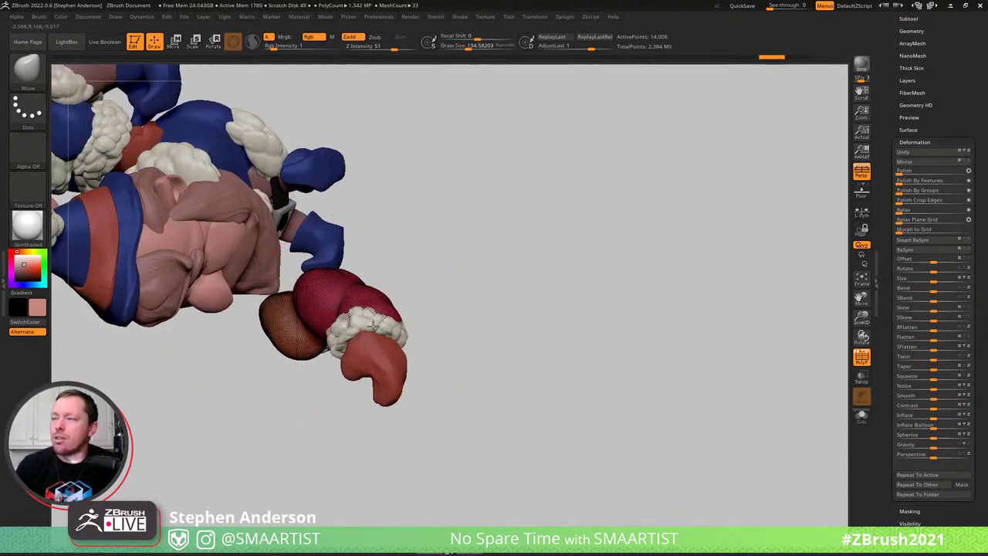
pyautogui.moveTo(373, 325); pyautogui.dragTo(399, 324, button='right')
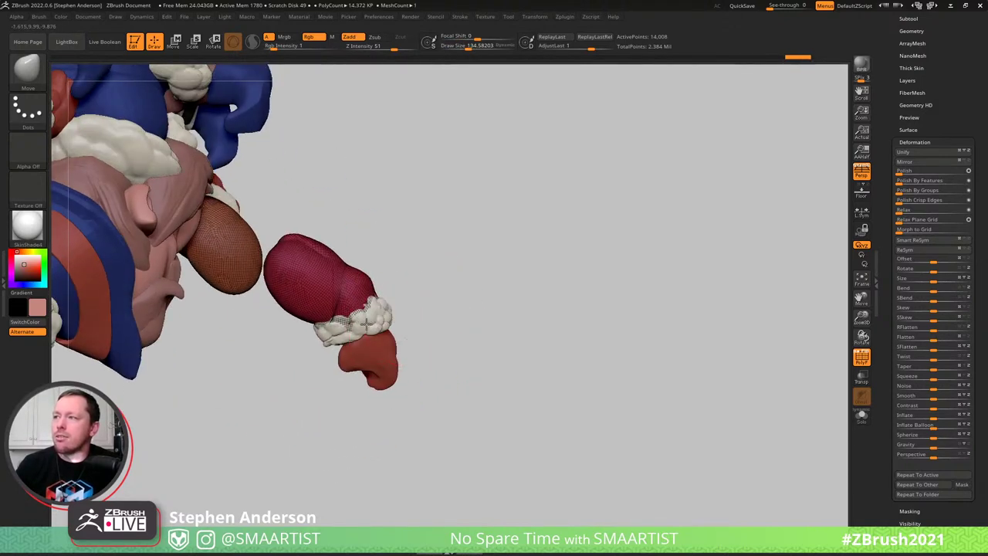
pyautogui.moveTo(442, 332); pyautogui.dragTo(158, 306)
# Switch to the Inflat brush at a draw size of about 297 and puff up the front elf's upper sleeves
pyautogui.moveTo(566, 209)
pyautogui.mouseDown(button='right')
pyautogui.moveTo(464, 255)
pyautogui.moveTo(401, 340)
pyautogui.moveTo(347, 270)
pyautogui.moveTo(463, 263)
pyautogui.moveTo(439, 281)
pyautogui.moveTo(450, 237)
pyautogui.moveTo(424, 294)
pyautogui.moveTo(461, 257)
pyautogui.moveTo(417, 437)
pyautogui.moveTo(463, 209)
pyautogui.mouseUp(button='right')
pyautogui.press('b')
pyautogui.press('n')
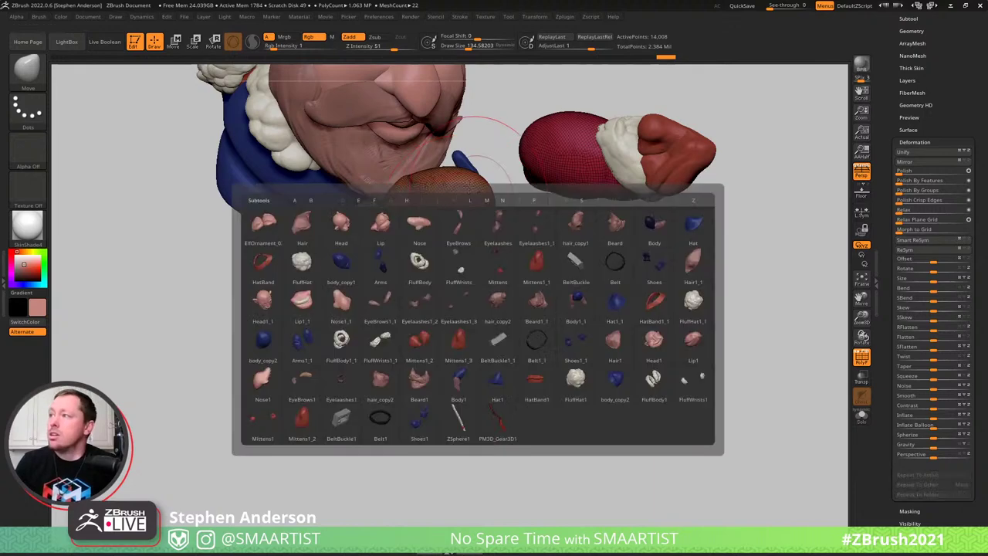
pyautogui.press('Escape')
pyautogui.press('b')
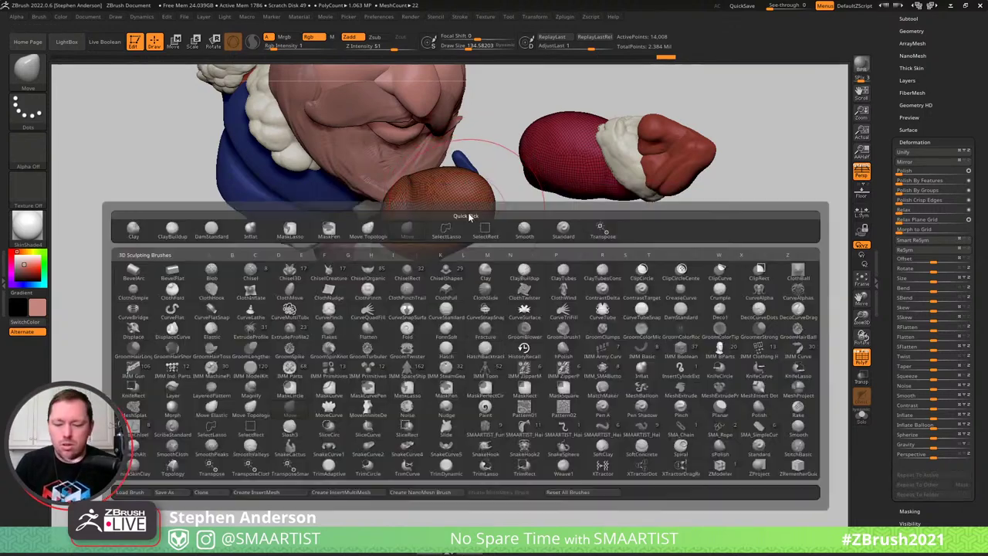
pyautogui.press('i')
pyautogui.press('n')
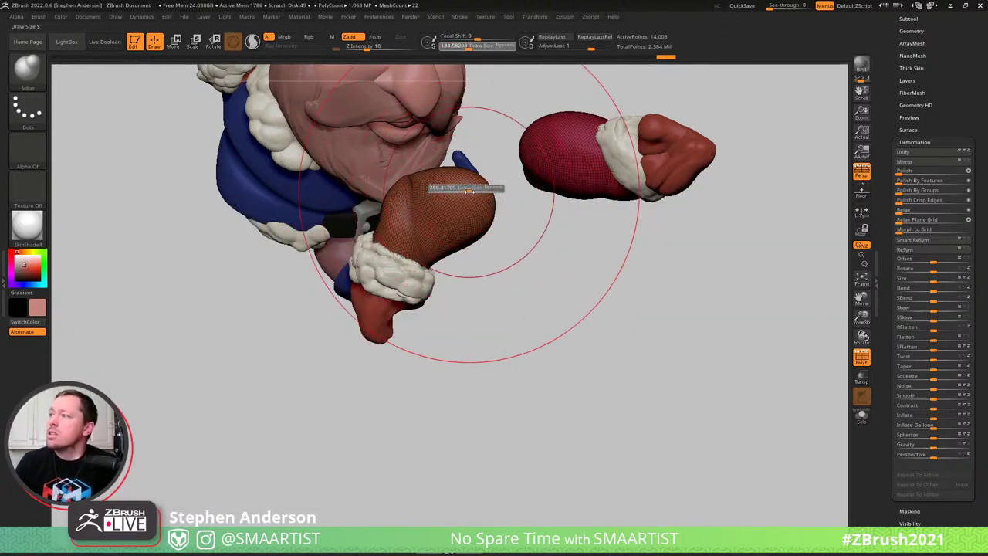
pyautogui.moveTo(468, 189); pyautogui.dragTo(469, 189)
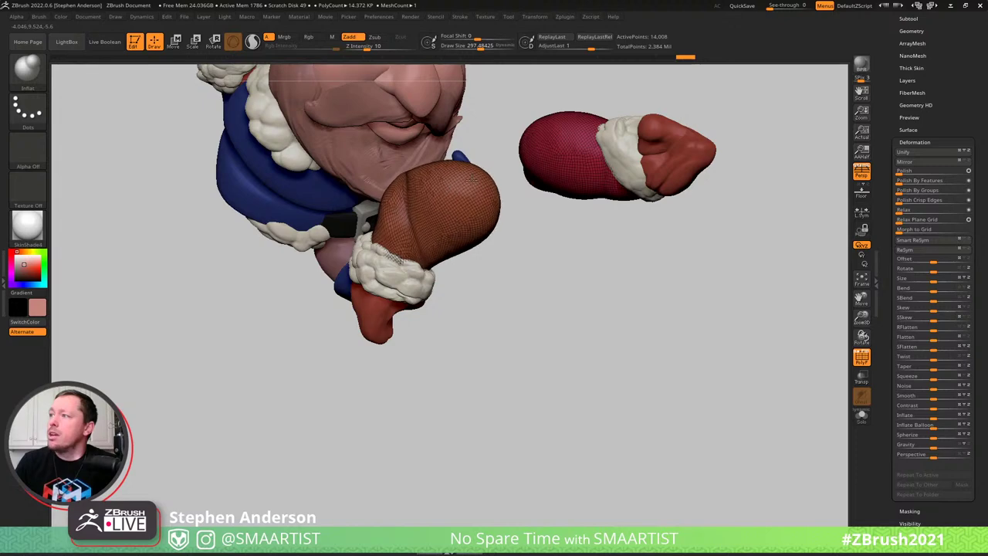
pyautogui.moveTo(550, 131); pyautogui.dragTo(332, 154, button='right')
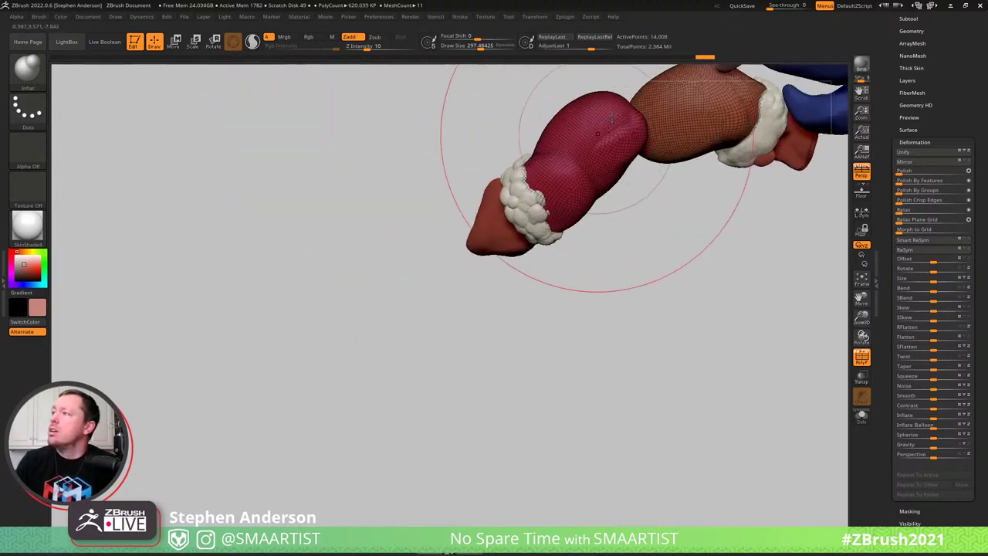
pyautogui.moveTo(597, 137)
pyautogui.mouseDown()
pyautogui.moveTo(615, 111)
pyautogui.moveTo(590, 122)
pyautogui.mouseUp()
pyautogui.moveTo(587, 205); pyautogui.dragTo(691, 224, button='right')
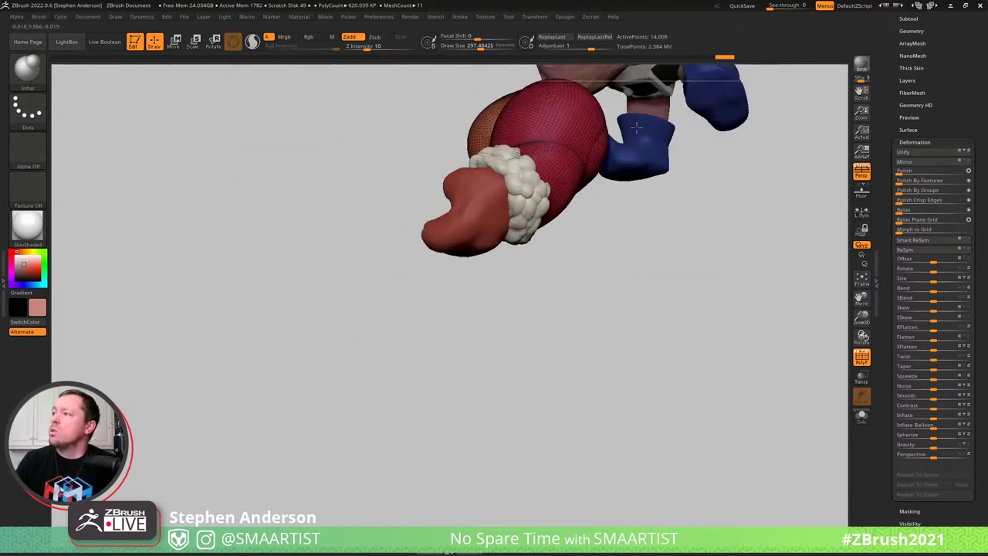
# Mask the front elf's left arm, fur cuff and mitten with lasso masks on each of the three subtools
pyautogui.hotkey('shift', 'f')
pyautogui.moveTo(629, 174)
pyautogui.keyDown('ctrl'); pyautogui.mouseDown(button='right')
pyautogui.moveTo(560, 232)
pyautogui.moveTo(618, 103)
pyautogui.moveTo(591, 211)
pyautogui.moveTo(603, 220)
pyautogui.mouseUp(button='right'); pyautogui.keyUp('ctrl')
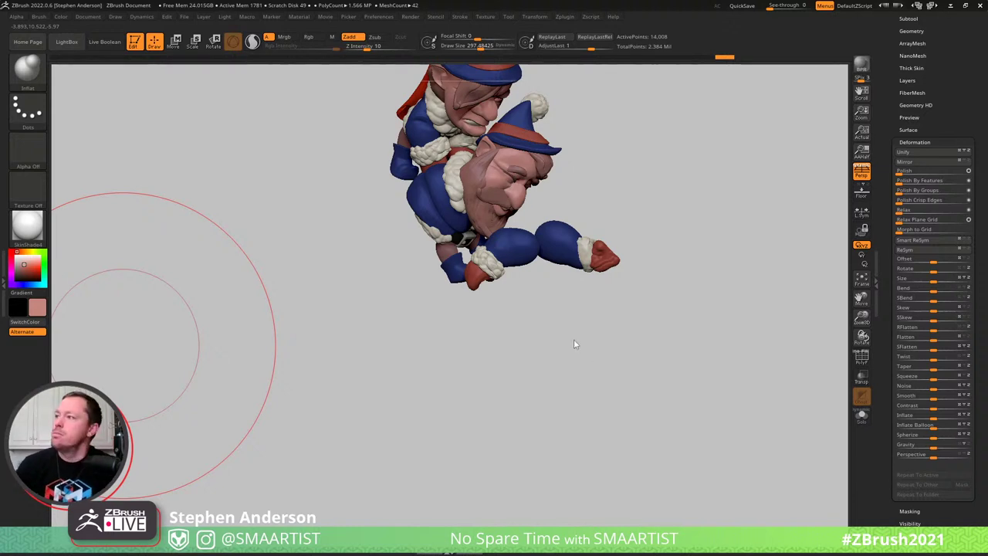
pyautogui.moveTo(544, 292); pyautogui.dragTo(515, 322, button='right')
pyautogui.moveTo(525, 252)
pyautogui.keyDown('ctrl'); pyautogui.mouseDown(button='right')
pyautogui.moveTo(536, 280)
pyautogui.moveTo(508, 281)
pyautogui.moveTo(527, 253)
pyautogui.moveTo(453, 309)
pyautogui.moveTo(514, 223)
pyautogui.moveTo(505, 209)
pyautogui.moveTo(443, 232)
pyautogui.mouseUp(button='right'); pyautogui.keyUp('ctrl')
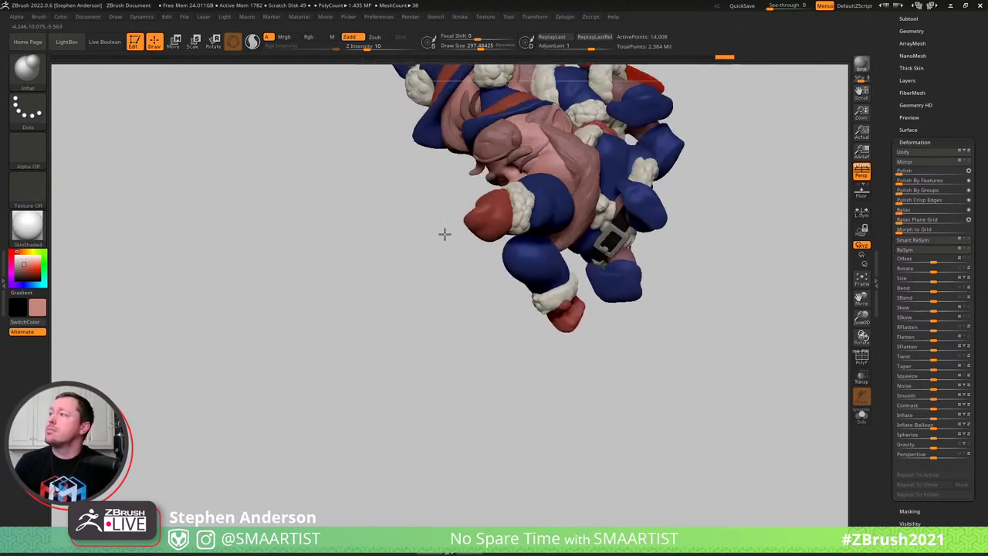
pyautogui.moveTo(563, 221)
pyautogui.mouseDown(button='right')
pyautogui.moveTo(572, 208)
pyautogui.moveTo(395, 242)
pyautogui.moveTo(372, 276)
pyautogui.moveTo(440, 246)
pyautogui.moveTo(380, 241)
pyautogui.moveTo(430, 242)
pyautogui.mouseUp(button='right')
pyautogui.hotkey('shift', 'f')
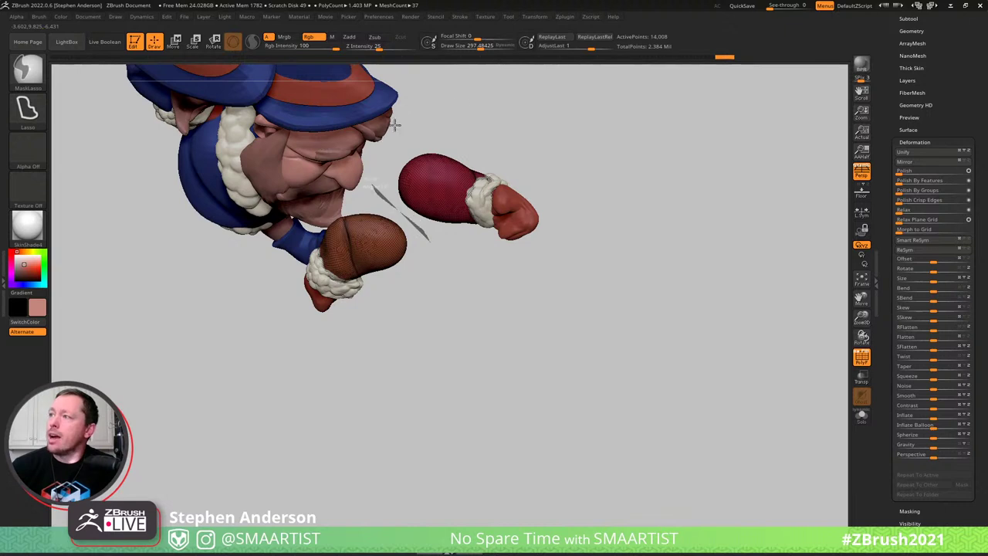
pyautogui.moveTo(618, 203)
pyautogui.keyDown('ctrl'); pyautogui.mouseDown()
pyautogui.moveTo(518, 386)
pyautogui.moveTo(480, 240)
pyautogui.mouseUp(); pyautogui.keyUp('ctrl')
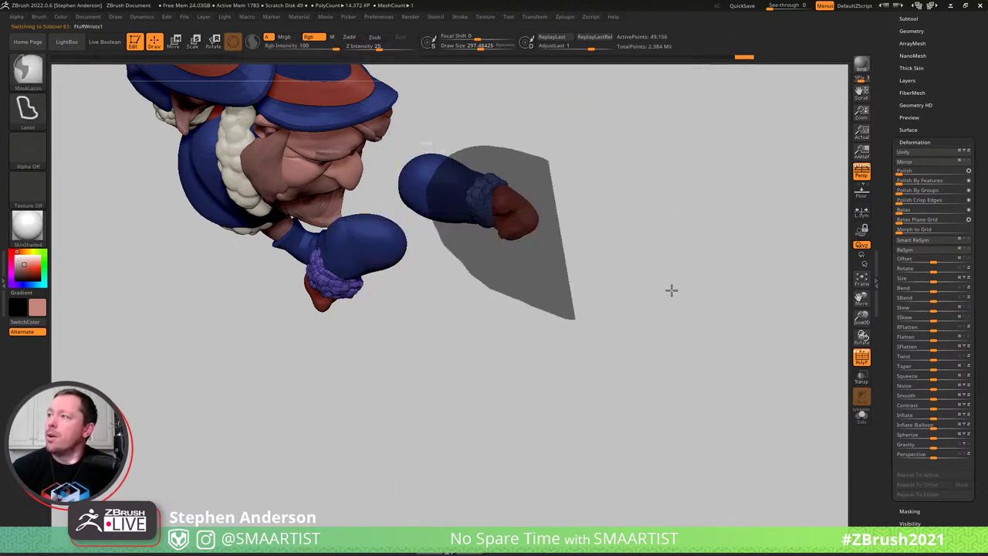
pyautogui.keyDown('ctrl'); pyautogui.moveTo(672, 290); pyautogui.dragTo(697, 246); pyautogui.keyUp('ctrl')
pyautogui.moveTo(581, 156)
pyautogui.keyDown('ctrl'); pyautogui.mouseDown()
pyautogui.moveTo(448, 227)
pyautogui.moveTo(667, 283)
pyautogui.moveTo(502, 226)
pyautogui.mouseUp(); pyautogui.keyUp('ctrl')
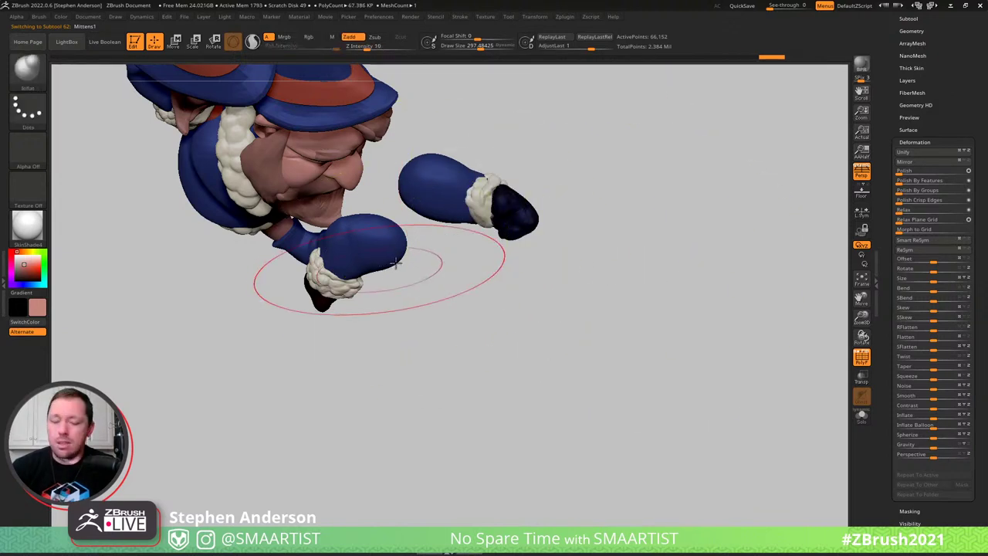
# Set the transform pivot at the upper end of the front elf's right arm and move that arm, cuff and mitten to the shoulder
pyautogui.press('w')
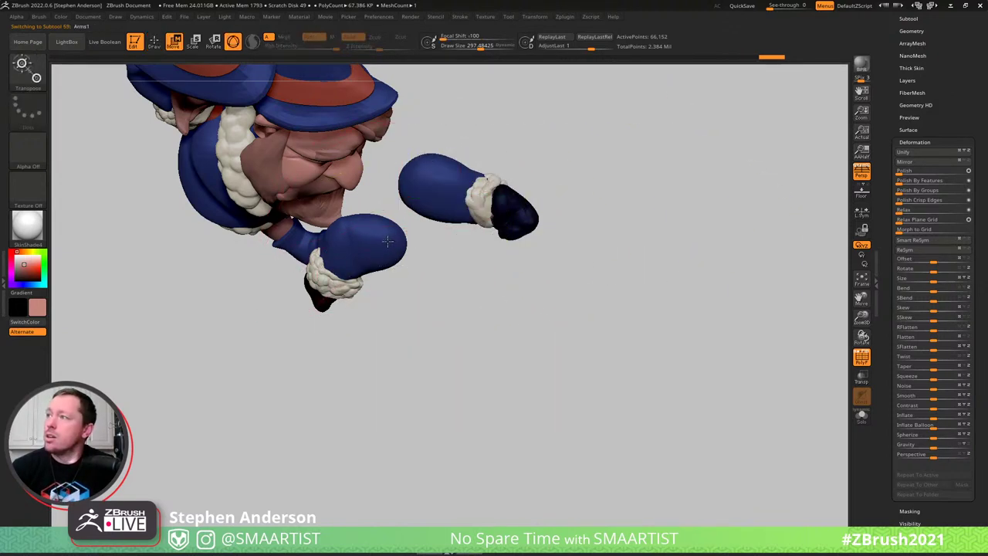
pyautogui.keyDown('alt'); pyautogui.click(388, 241); pyautogui.keyUp('alt')
pyautogui.moveTo(489, 204); pyautogui.dragTo(339, 213)
pyautogui.click(381, 238)
pyautogui.moveTo(461, 147); pyautogui.dragTo(417, 194)
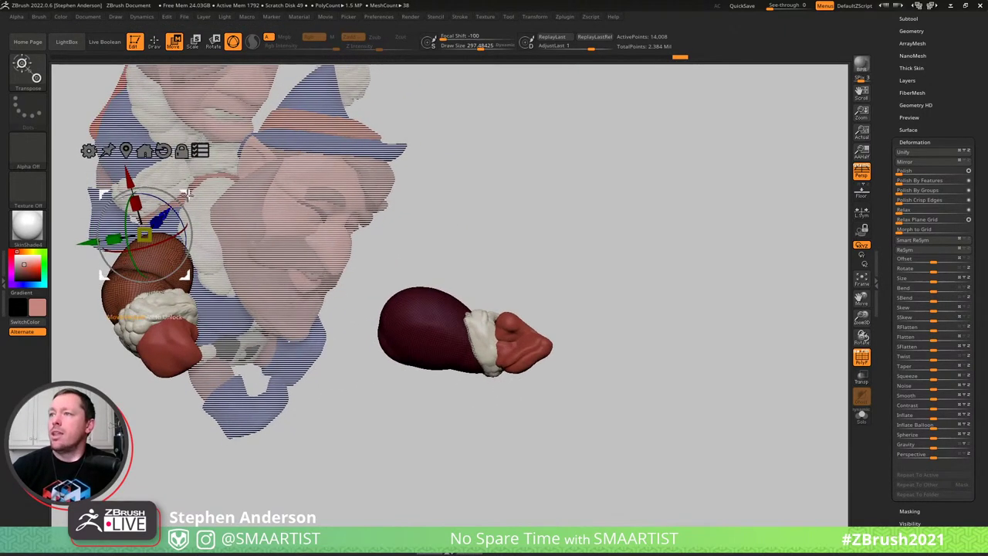
# Rotate and nudge the front elf's right arm, cuff and mitten about the shoulder so the arm hangs beside the face
pyautogui.moveTo(188, 193); pyautogui.dragTo(206, 180)
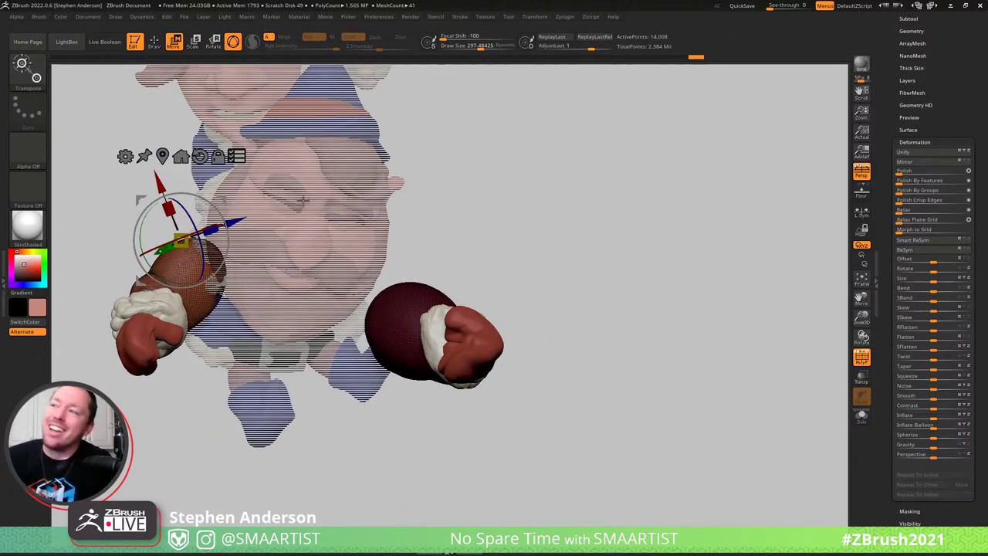
pyautogui.moveTo(322, 226); pyautogui.dragTo(385, 217)
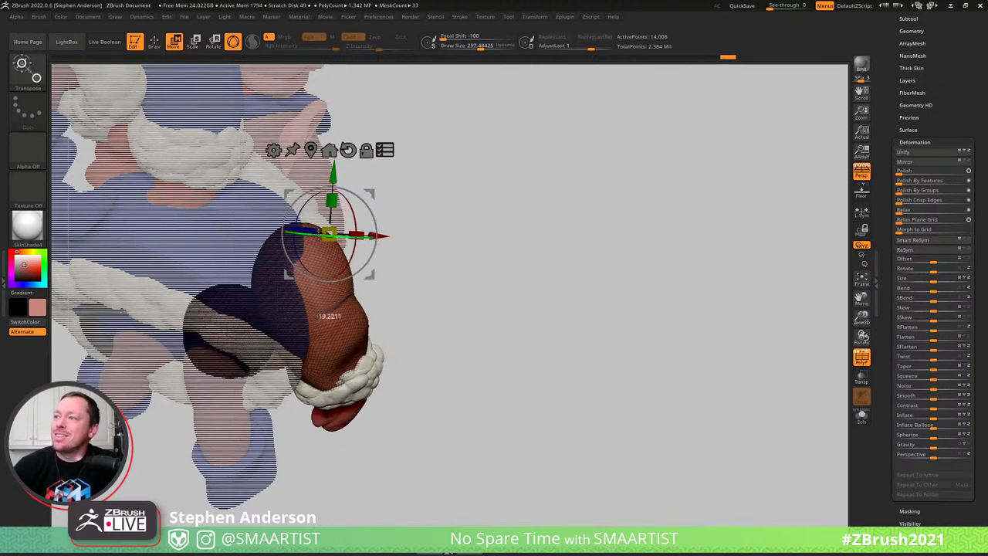
pyautogui.moveTo(385, 218); pyautogui.dragTo(246, 219)
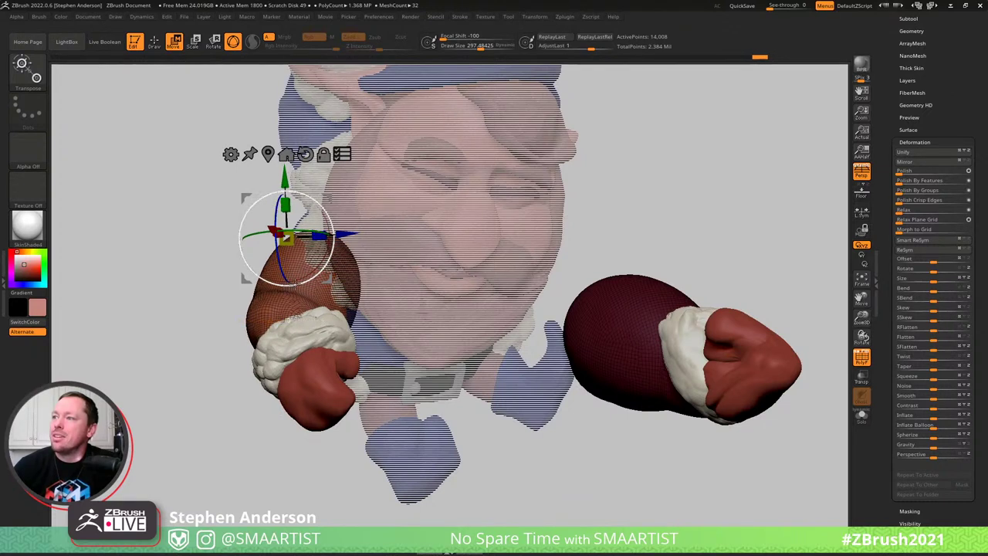
pyautogui.moveTo(293, 285); pyautogui.dragTo(323, 278)
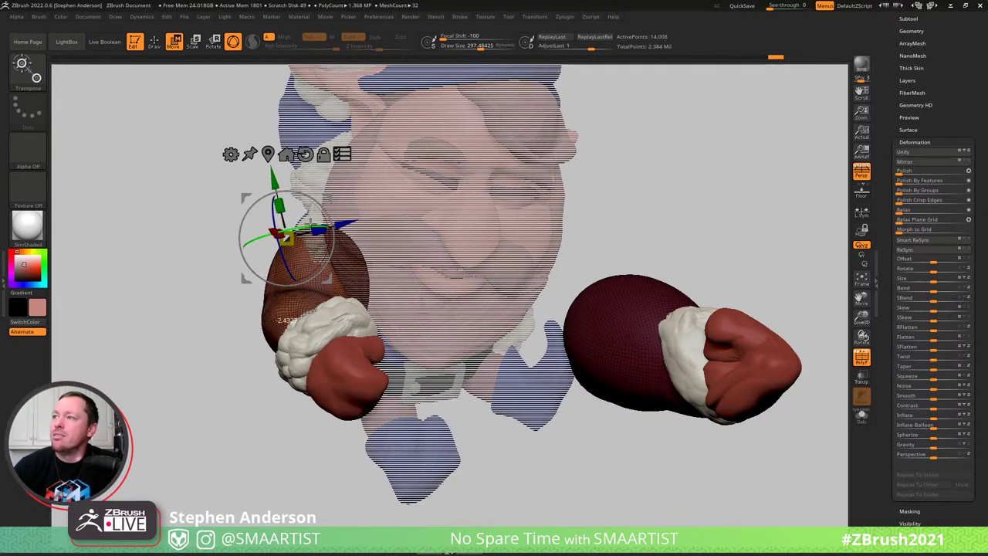
pyautogui.moveTo(288, 317)
pyautogui.mouseDown()
pyautogui.moveTo(266, 320)
pyautogui.moveTo(283, 318)
pyautogui.mouseUp()
pyautogui.moveTo(344, 221); pyautogui.dragTo(372, 219)
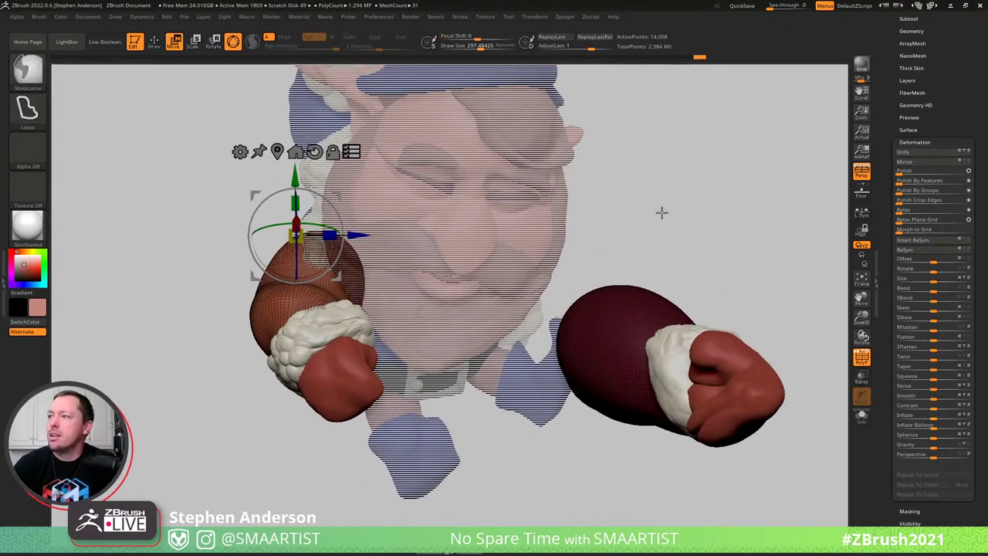
# Invert the masks on the front elf's arms, fur cuffs and mittens to free the left side
pyautogui.keyDown('ctrl'); pyautogui.click(662, 207); pyautogui.keyUp('ctrl')
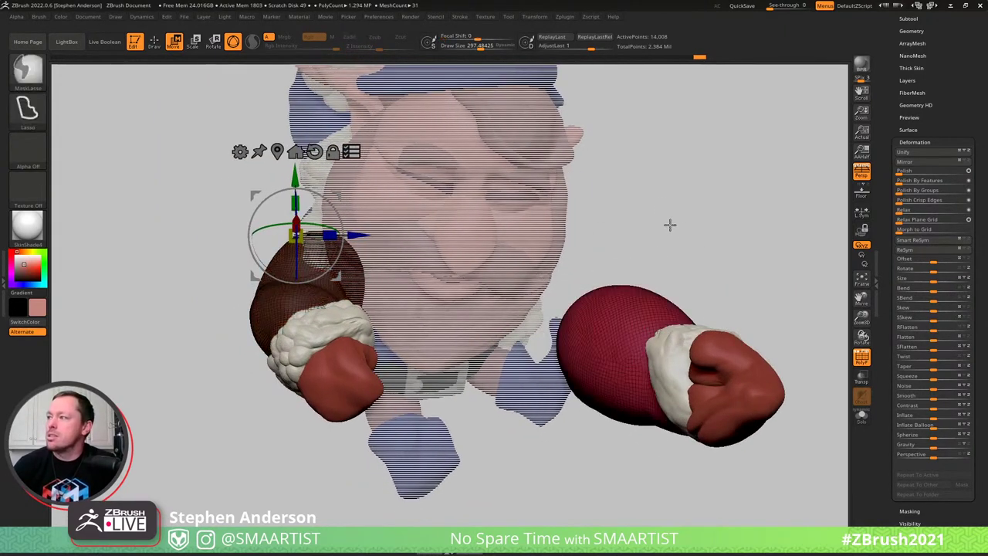
pyautogui.press('q')
pyautogui.keyDown('alt'); pyautogui.click(675, 352); pyautogui.keyUp('alt')
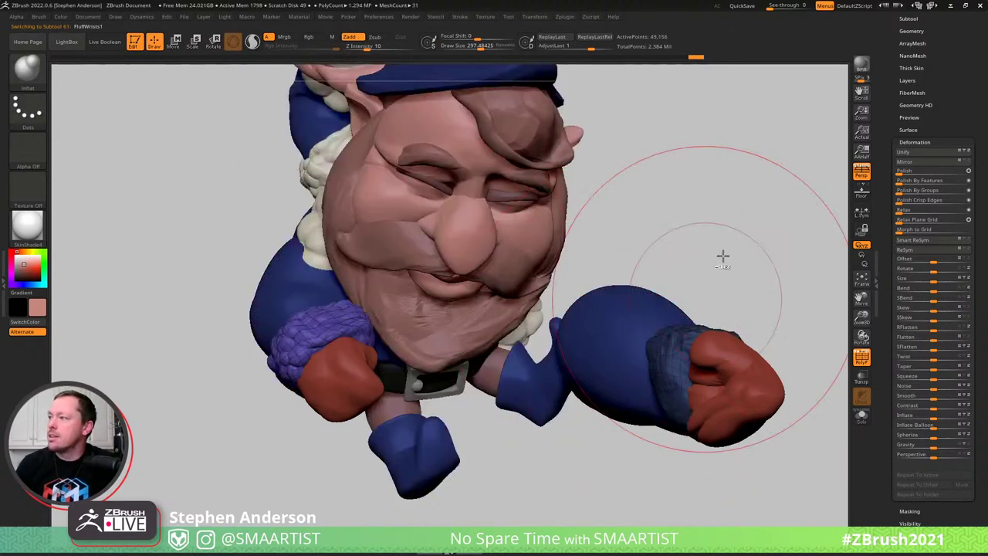
pyautogui.keyDown('ctrl'); pyautogui.click(722, 261); pyautogui.keyUp('ctrl')
pyautogui.keyDown('alt'); pyautogui.click(740, 367); pyautogui.keyUp('alt')
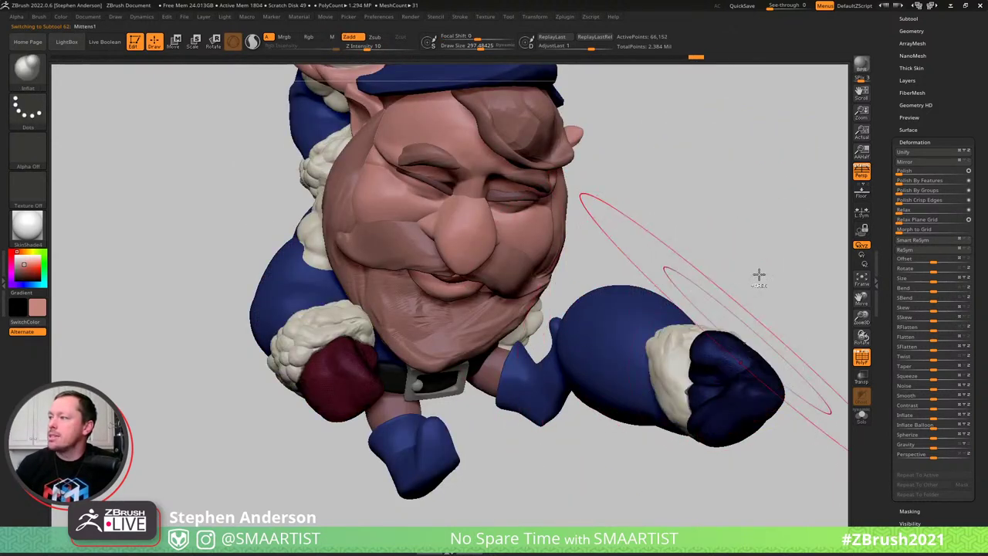
pyautogui.keyDown('ctrl'); pyautogui.click(760, 280); pyautogui.keyUp('ctrl')
# Set the transform pivot on the front elf's left upper arm and move that arm, cuff and mitten to the left shoulder
pyautogui.press('w')
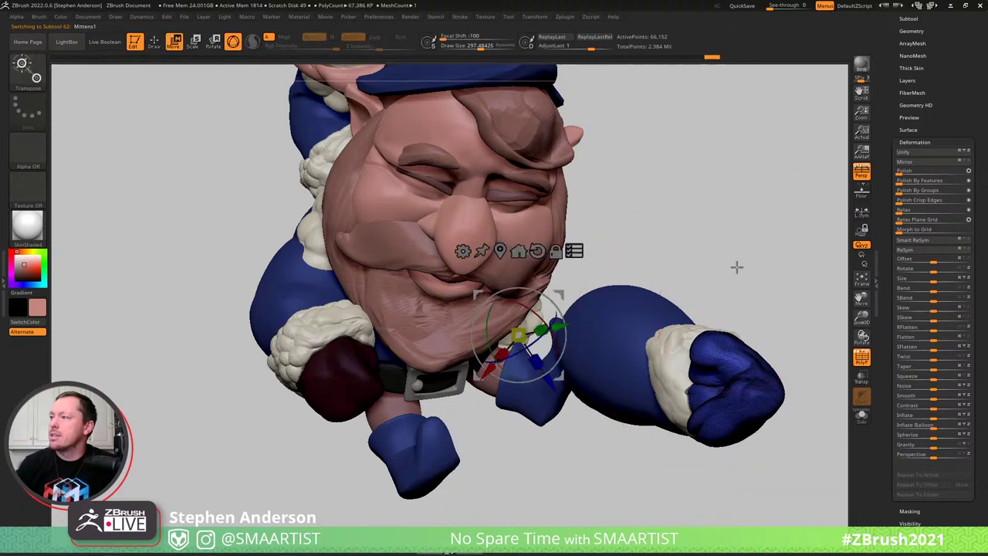
pyautogui.moveTo(734, 268); pyautogui.dragTo(678, 288)
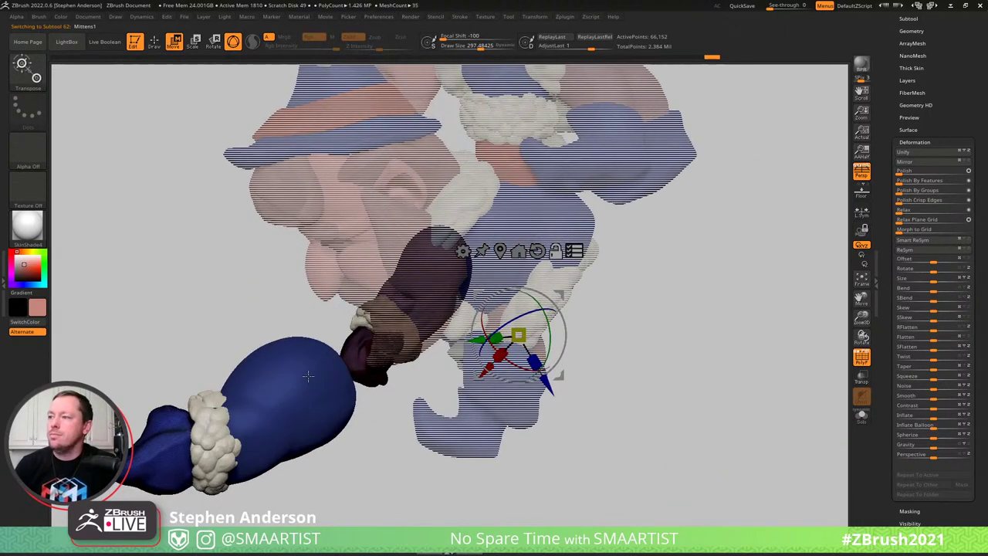
pyautogui.keyDown('alt'); pyautogui.click(312, 375); pyautogui.keyUp('alt')
pyautogui.moveTo(336, 373); pyautogui.dragTo(319, 363, button='right')
pyautogui.keyDown('alt'); pyautogui.click(327, 361); pyautogui.keyUp('alt')
pyautogui.moveTo(369, 351); pyautogui.dragTo(369, 397)
pyautogui.moveTo(463, 229); pyautogui.dragTo(562, 154)
pyautogui.moveTo(562, 154); pyautogui.dragTo(593, 151, button='right')
pyautogui.moveTo(593, 152); pyautogui.dragTo(579, 267)
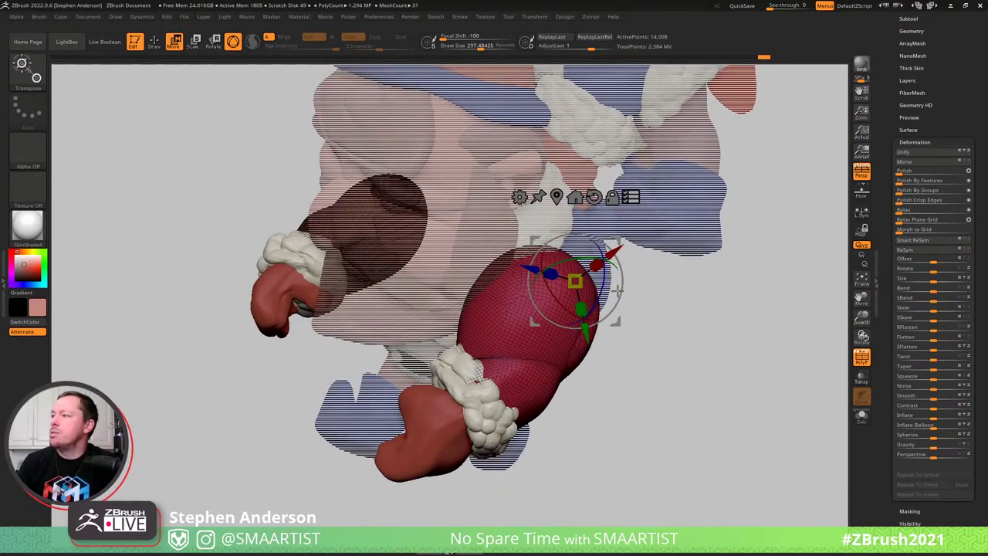
# Rotate the front elf's left arm, cuff and mitten about the shoulder so the mitten hangs in front of the belt
pyautogui.moveTo(598, 310); pyautogui.dragTo(592, 266, button='right')
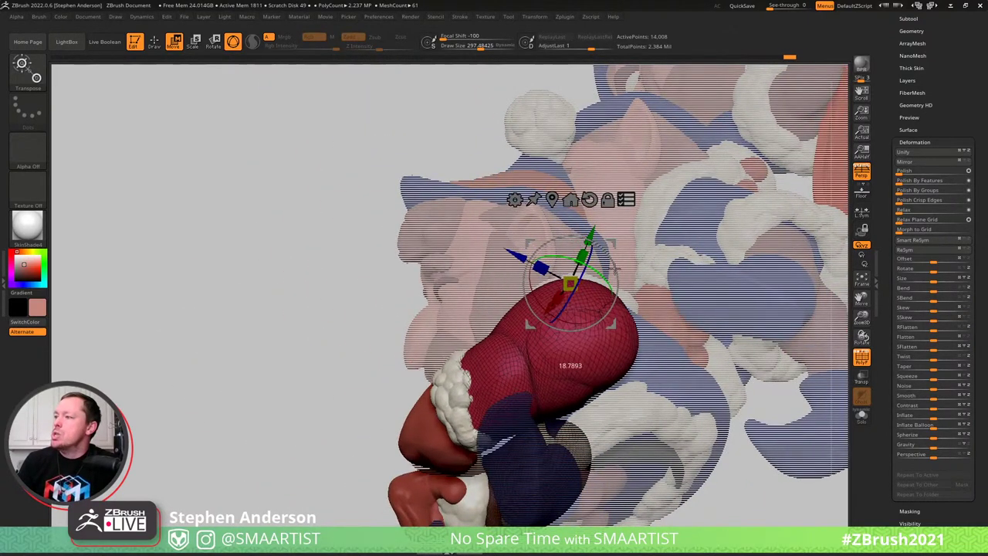
pyautogui.moveTo(569, 366); pyautogui.dragTo(581, 311)
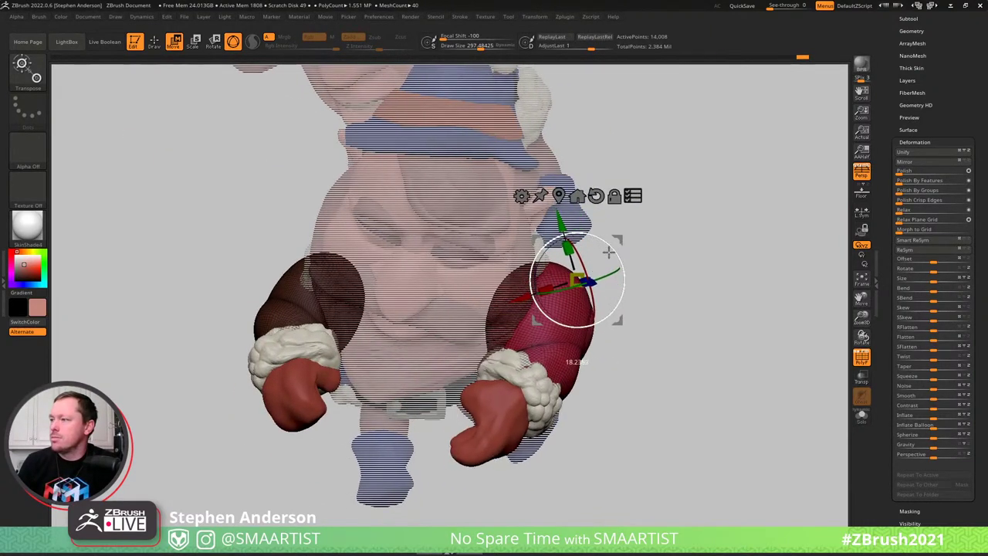
pyautogui.moveTo(609, 253); pyautogui.dragTo(617, 234)
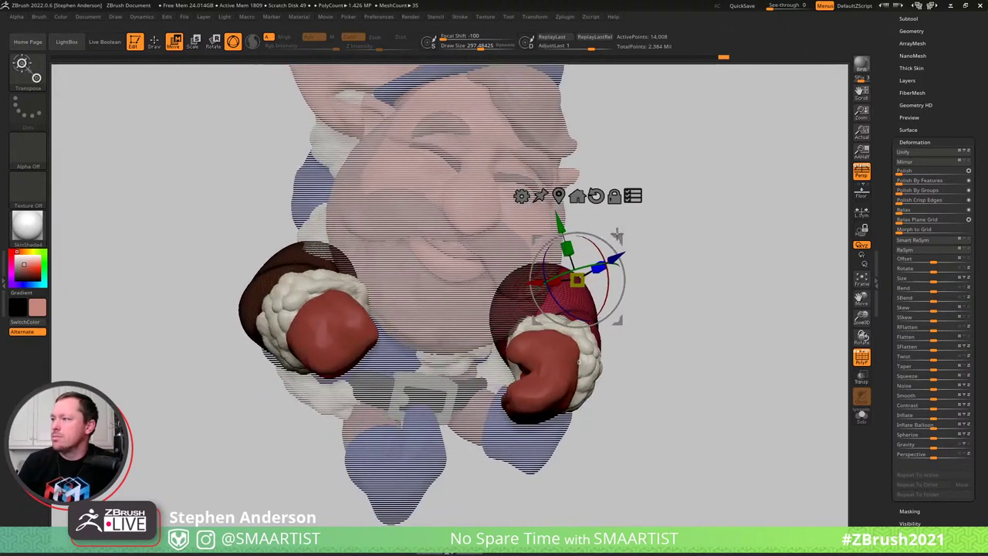
pyautogui.moveTo(657, 309); pyautogui.dragTo(483, 348)
pyautogui.moveTo(581, 367); pyautogui.dragTo(597, 363)
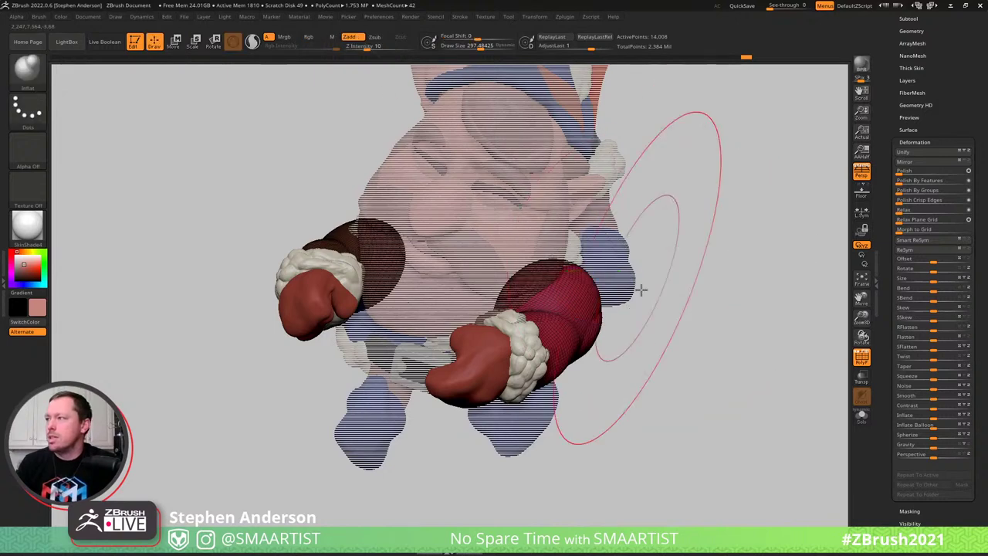
# Make the front elf's body fur trim the active subtool with polyframe shown and lower its subdivision level
pyautogui.moveTo(641, 290); pyautogui.dragTo(675, 306, button='right')
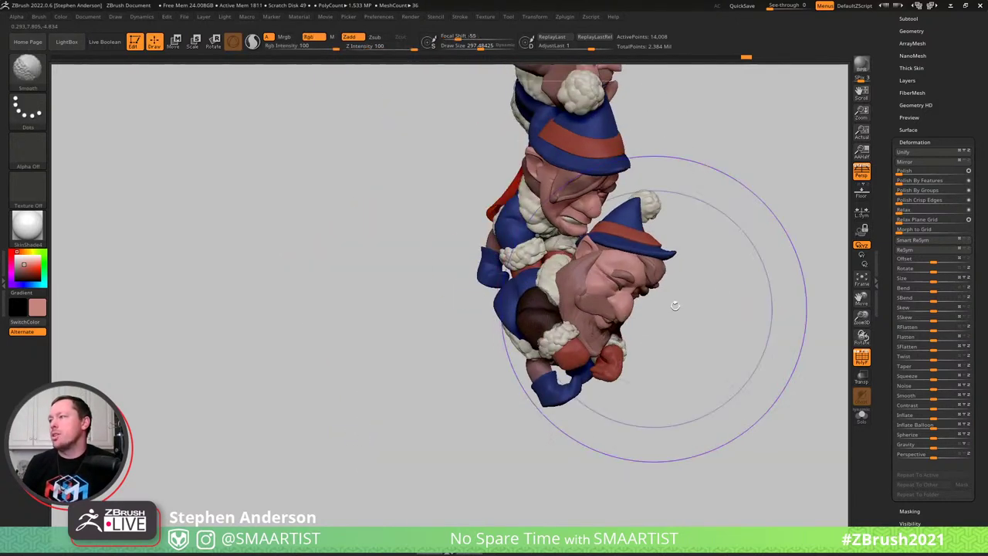
pyautogui.moveTo(673, 308)
pyautogui.mouseDown()
pyautogui.moveTo(706, 293)
pyautogui.moveTo(680, 309)
pyautogui.moveTo(670, 275)
pyautogui.moveTo(680, 268)
pyautogui.moveTo(627, 318)
pyautogui.moveTo(699, 275)
pyautogui.moveTo(689, 296)
pyautogui.mouseUp()
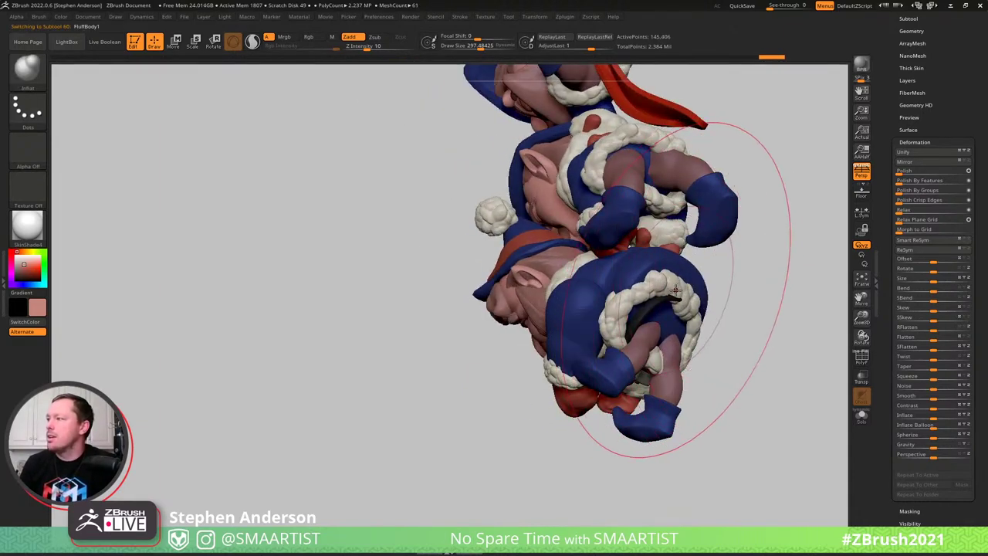
pyautogui.hotkey('shift', 'f')
pyautogui.moveTo(678, 297); pyautogui.dragTo(660, 284, button='right')
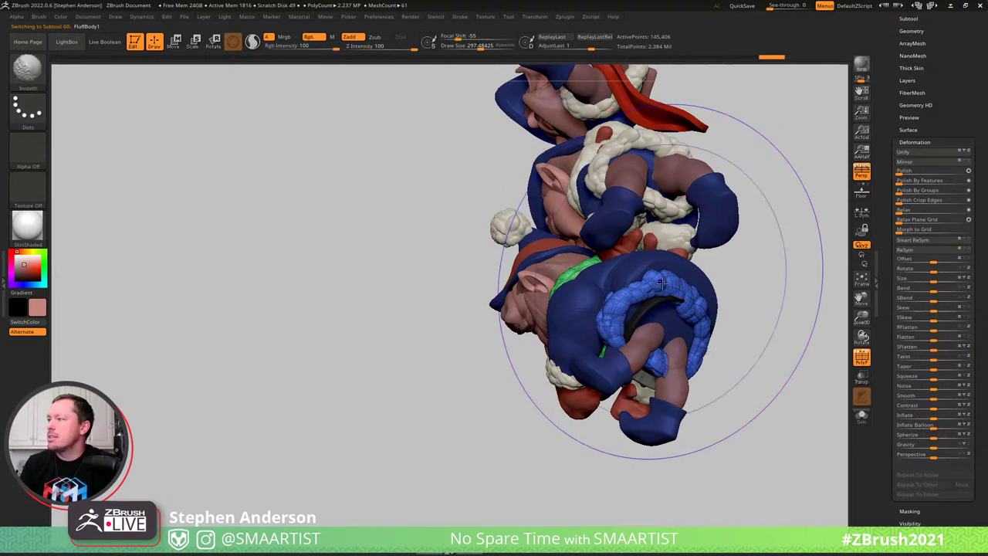
pyautogui.press('w')
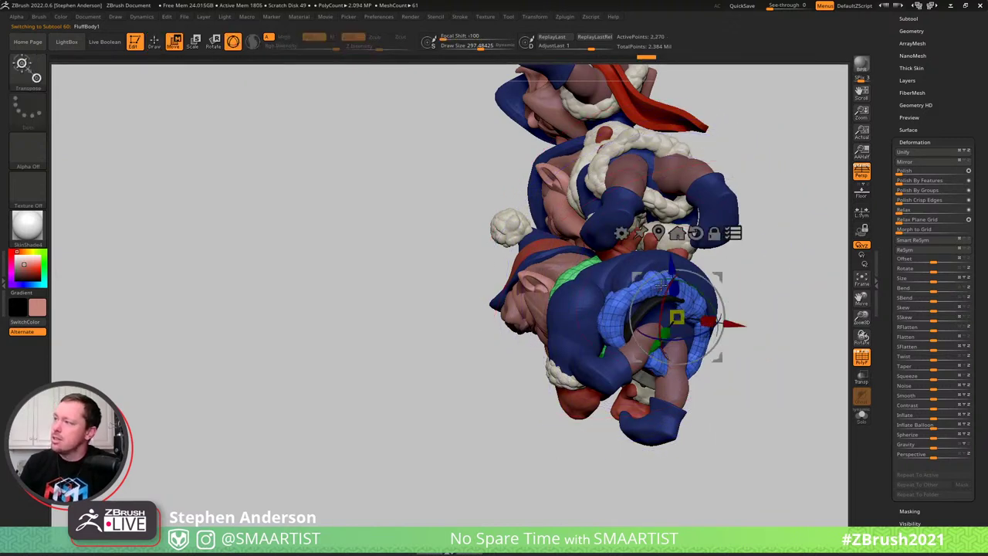
pyautogui.click(612, 302)
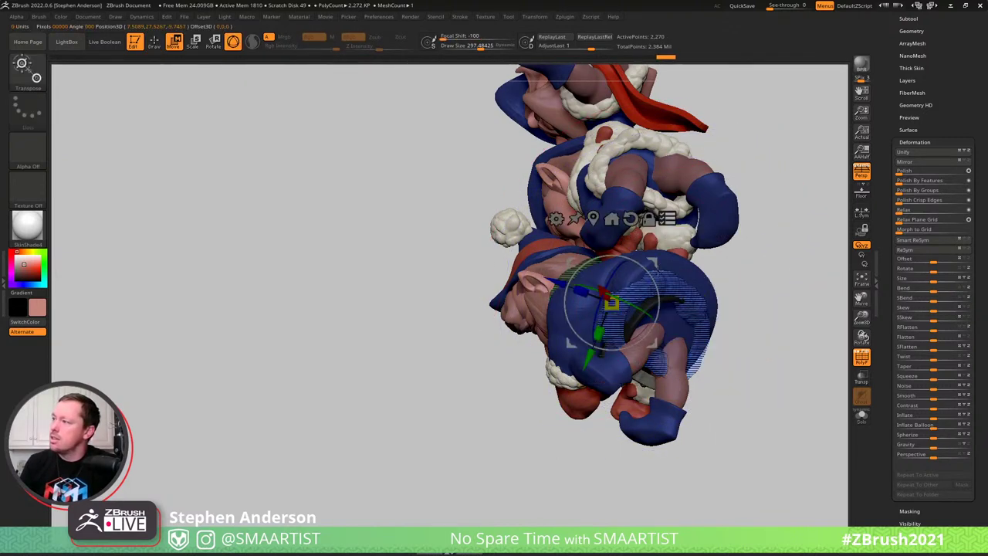
pyautogui.press('q')
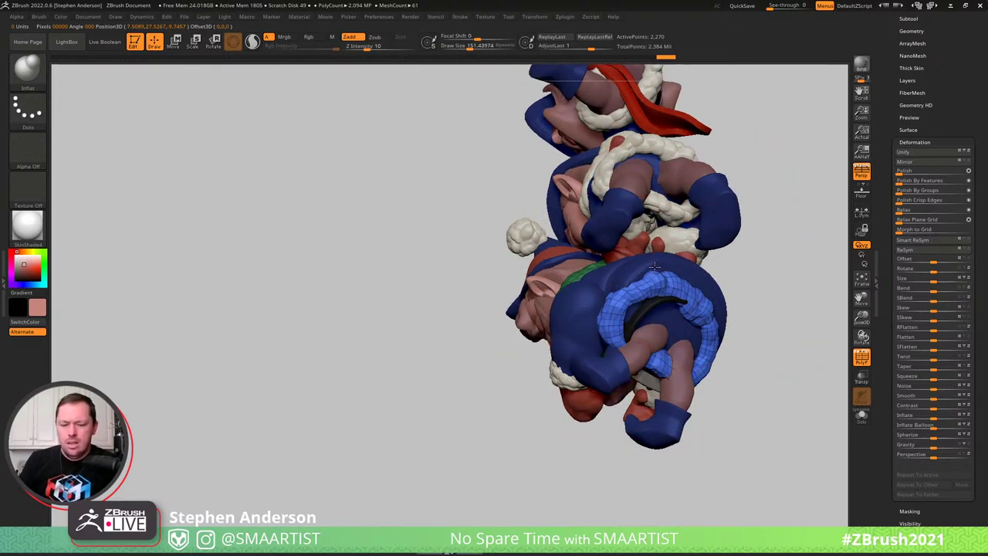
# Reshape the front elf's jacket fur trim around the rear of the body with the Move brush
pyautogui.press('b')
pyautogui.press('m')
pyautogui.press('v')
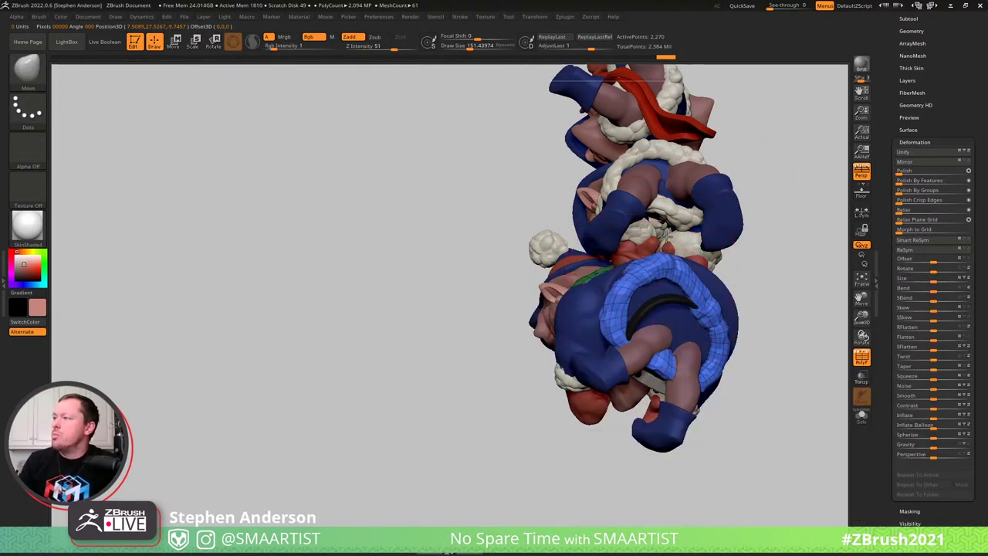
pyautogui.moveTo(699, 316); pyautogui.dragTo(747, 271, button='right')
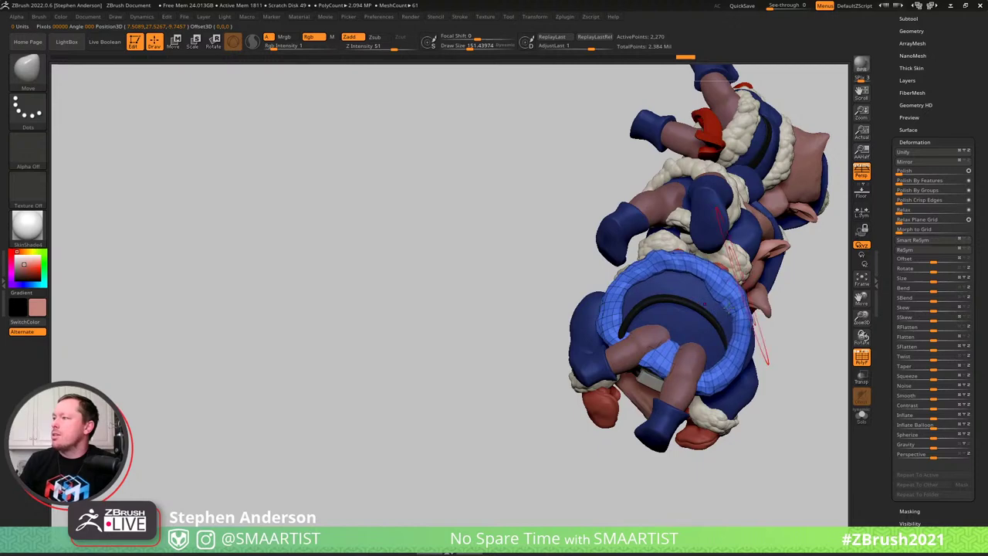
pyautogui.moveTo(753, 345)
pyautogui.mouseDown(button='right')
pyautogui.moveTo(754, 268)
pyautogui.moveTo(781, 311)
pyautogui.moveTo(686, 317)
pyautogui.moveTo(673, 327)
pyautogui.moveTo(716, 359)
pyautogui.moveTo(699, 329)
pyautogui.moveTo(689, 337)
pyautogui.moveTo(699, 344)
pyautogui.mouseUp(button='right')
# Select the front elf's belt and buckle for transforming together and place the transform pivot on the buckle
pyautogui.press('w')
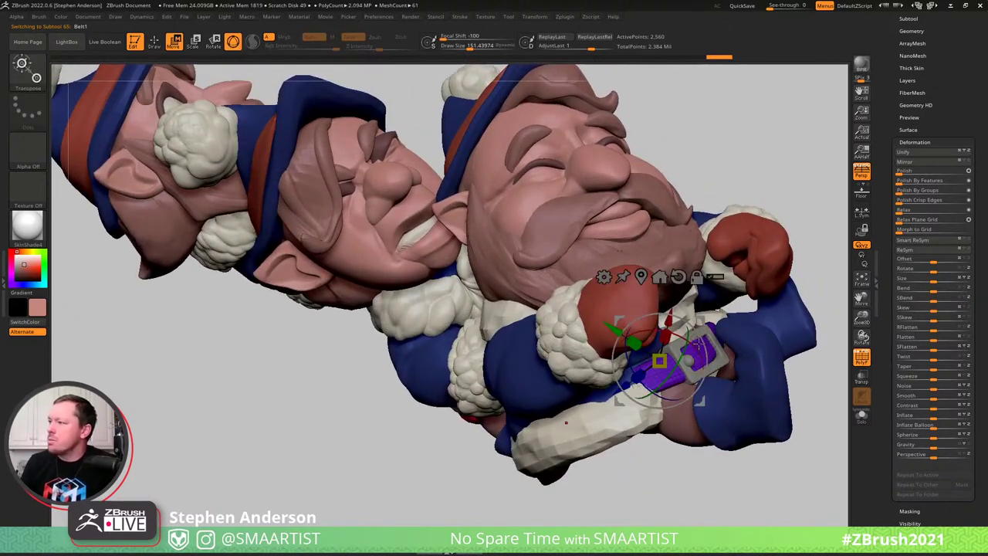
pyautogui.click(719, 278)
pyautogui.keyDown('ctrl'); pyautogui.keyDown('shift'); pyautogui.click(803, 234); pyautogui.keyUp('shift'); pyautogui.keyUp('ctrl')
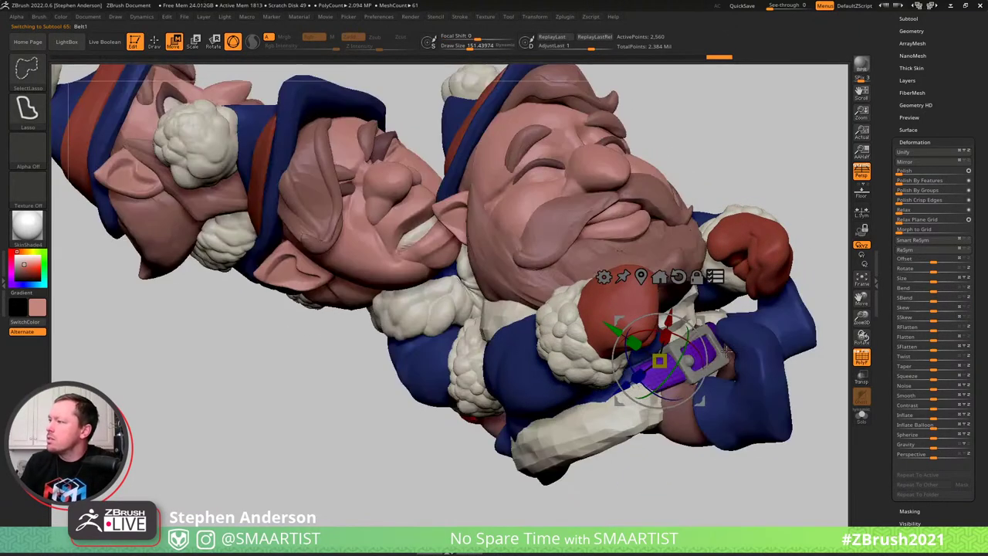
pyautogui.keyDown('ctrl'); pyautogui.keyDown('shift'); pyautogui.click(720, 357); pyautogui.keyUp('shift'); pyautogui.keyUp('ctrl')
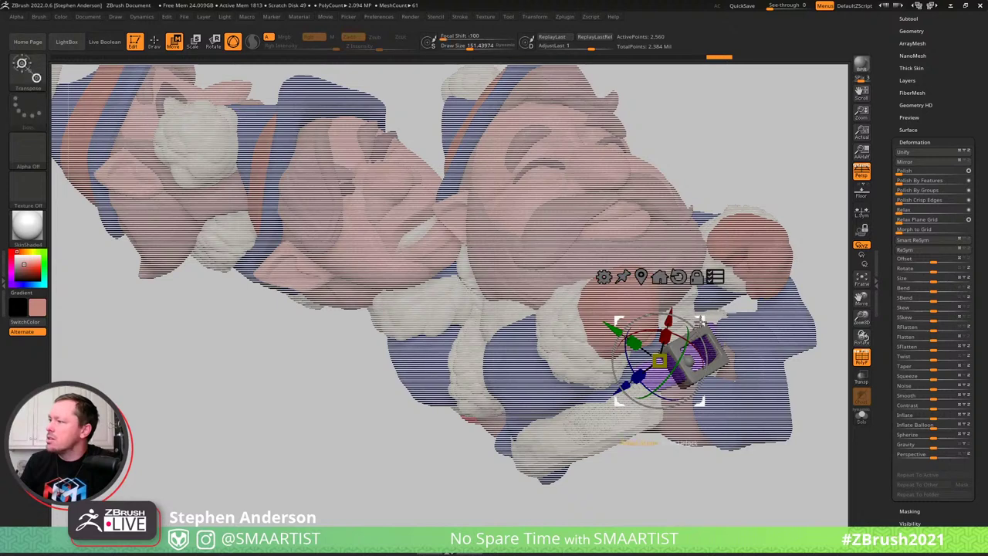
pyautogui.keyDown('alt'); pyautogui.moveTo(702, 320); pyautogui.dragTo(835, 237); pyautogui.keyUp('alt')
pyautogui.keyDown('ctrl'); pyautogui.keyDown('shift'); pyautogui.click(702, 356); pyautogui.keyUp('shift'); pyautogui.keyUp('ctrl')
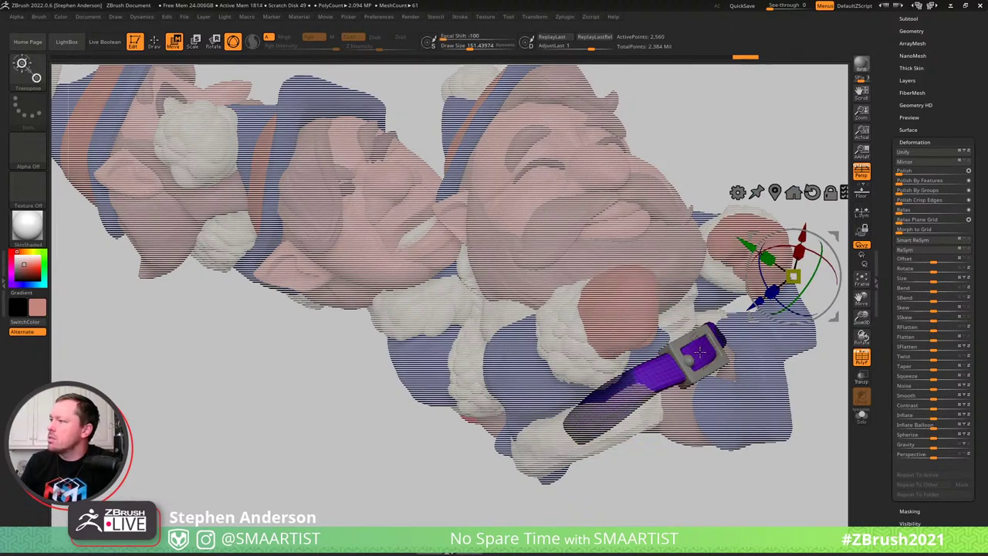
pyautogui.keyDown('alt'); pyautogui.click(701, 355); pyautogui.keyUp('alt')
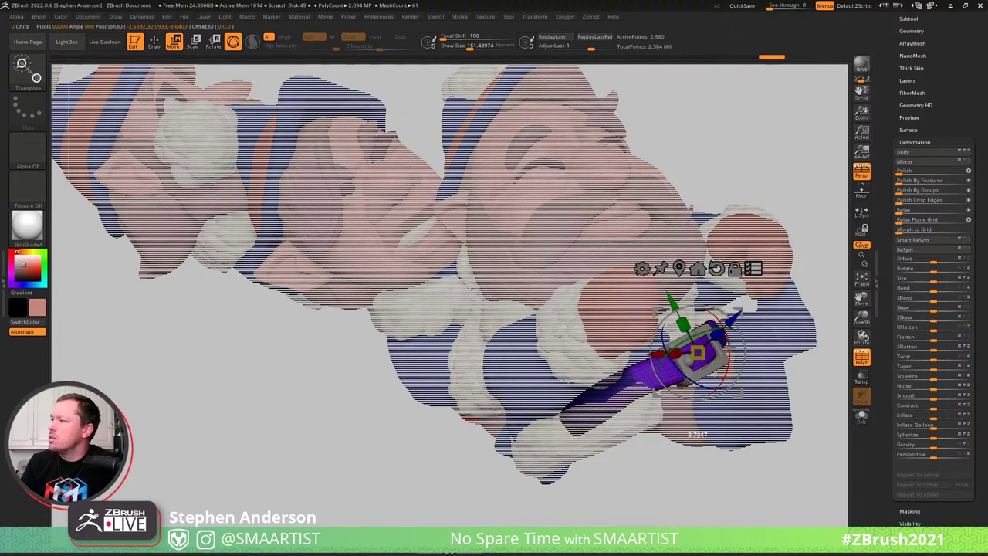
# Move and rotate the belt and buckle together so they sit against the front elf's waist below the beard
pyautogui.moveTo(729, 357); pyautogui.dragTo(728, 347)
pyautogui.moveTo(728, 347); pyautogui.dragTo(502, 363, button='right')
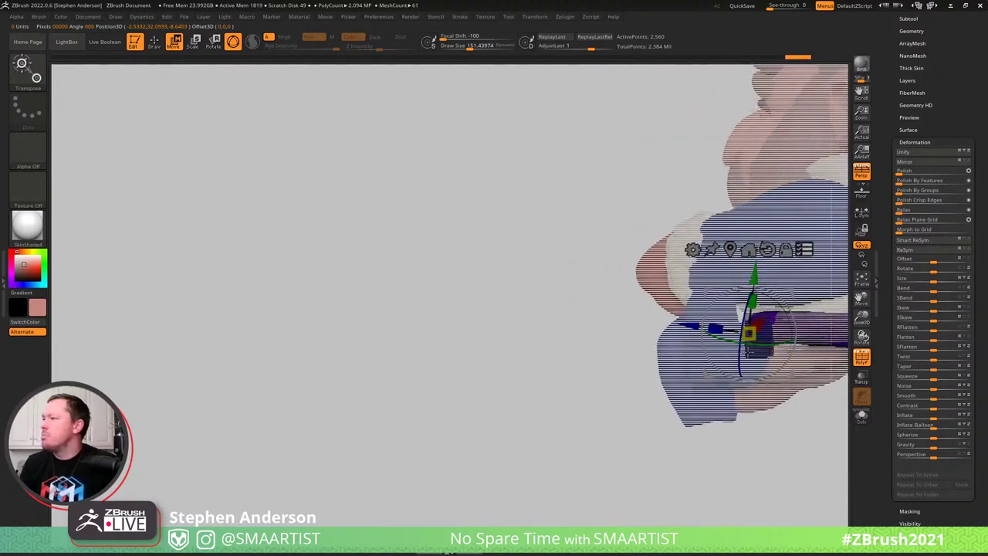
pyautogui.keyDown('alt'); pyautogui.moveTo(784, 306); pyautogui.dragTo(619, 315, button='right'); pyautogui.keyUp('alt')
pyautogui.moveTo(725, 270); pyautogui.dragTo(508, 320, button='right')
pyautogui.moveTo(469, 332); pyautogui.dragTo(464, 329)
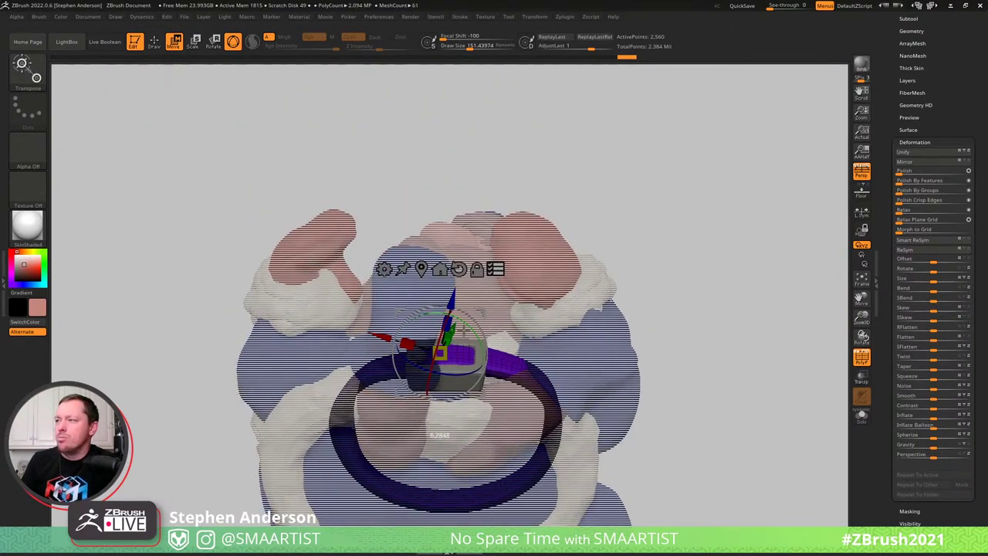
pyautogui.moveTo(464, 342); pyautogui.dragTo(466, 401, button='right')
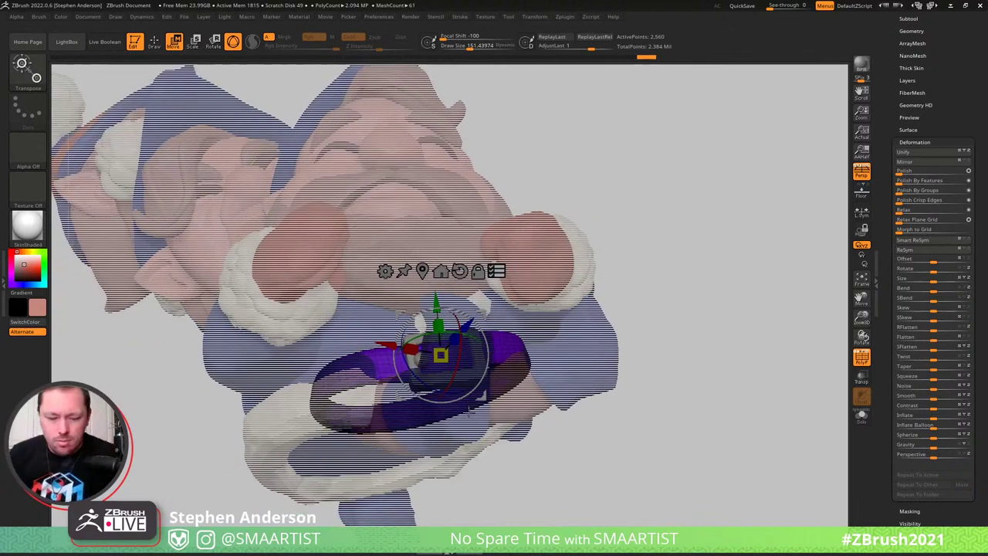
# Check the belt from the front and fine-tune the placement of the belt and buckle between the mittens
pyautogui.press('b')
pyautogui.press('m')
pyautogui.press('v')
pyautogui.moveTo(576, 351)
pyautogui.mouseDown(button='right')
pyautogui.moveTo(463, 363)
pyautogui.moveTo(521, 373)
pyautogui.moveTo(508, 410)
pyautogui.mouseUp(button='right')
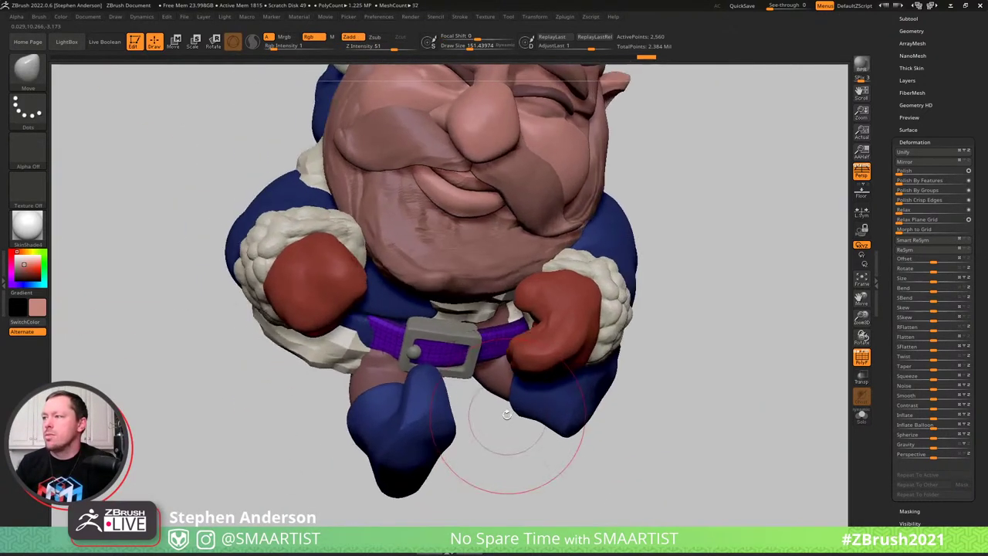
pyautogui.press('w')
pyautogui.moveTo(493, 356); pyautogui.dragTo(485, 390, button='right')
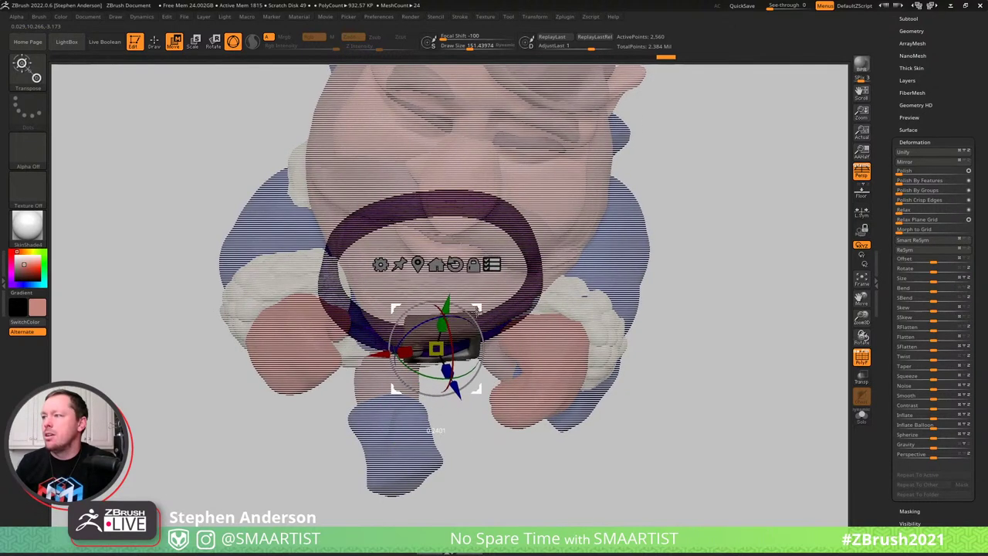
# Set the Move brush draw size to about 229 and ghost the surrounding subtools around the belt
pyautogui.press('q')
pyautogui.moveTo(474, 368)
pyautogui.mouseDown(button='right')
pyautogui.moveTo(461, 313)
pyautogui.moveTo(482, 322)
pyautogui.moveTo(474, 331)
pyautogui.mouseUp(button='right')
pyautogui.press('s')
pyautogui.moveTo(474, 332); pyautogui.dragTo(464, 343)
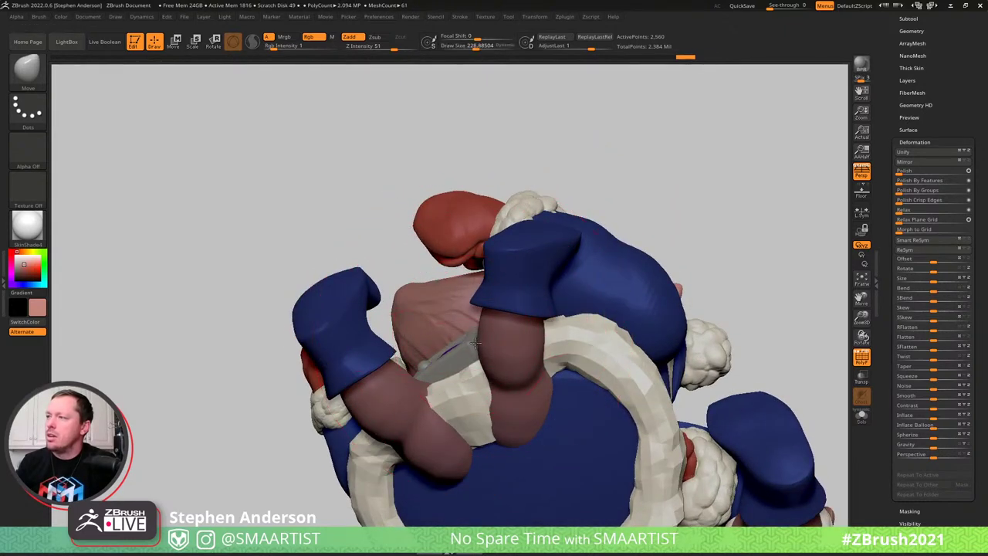
pyautogui.moveTo(484, 352)
pyautogui.mouseDown(button='right')
pyautogui.moveTo(477, 355)
pyautogui.moveTo(556, 362)
pyautogui.moveTo(562, 374)
pyautogui.moveTo(511, 320)
pyautogui.moveTo(542, 327)
pyautogui.moveTo(595, 407)
pyautogui.moveTo(361, 229)
pyautogui.mouseUp(button='right')
pyautogui.hotkey('ctrl', 'shift', 't')
pyautogui.press('f')
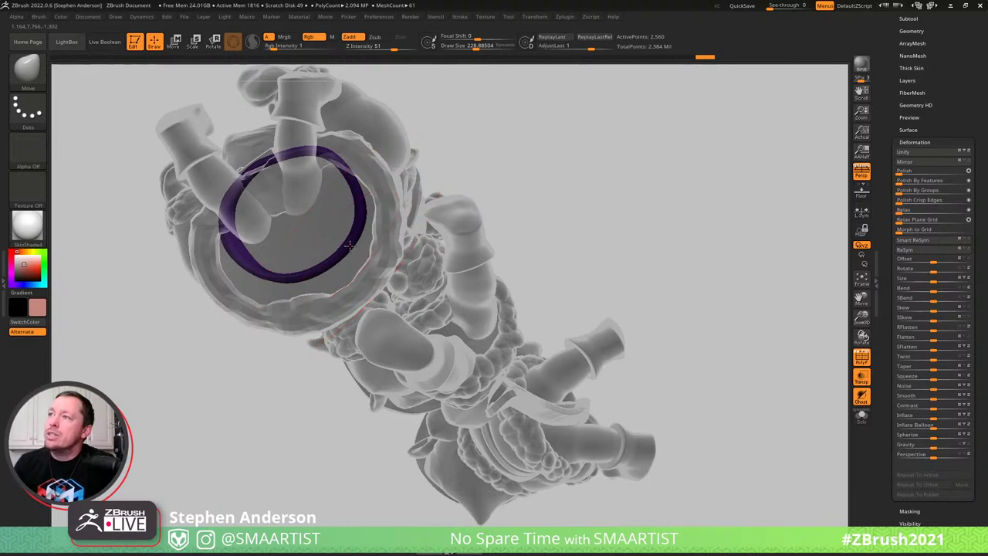
# Stretch the belt loop out toward the jacket's circumference with the infinite-depth Move brush, reducing the draw size to about 157
pyautogui.press('b')
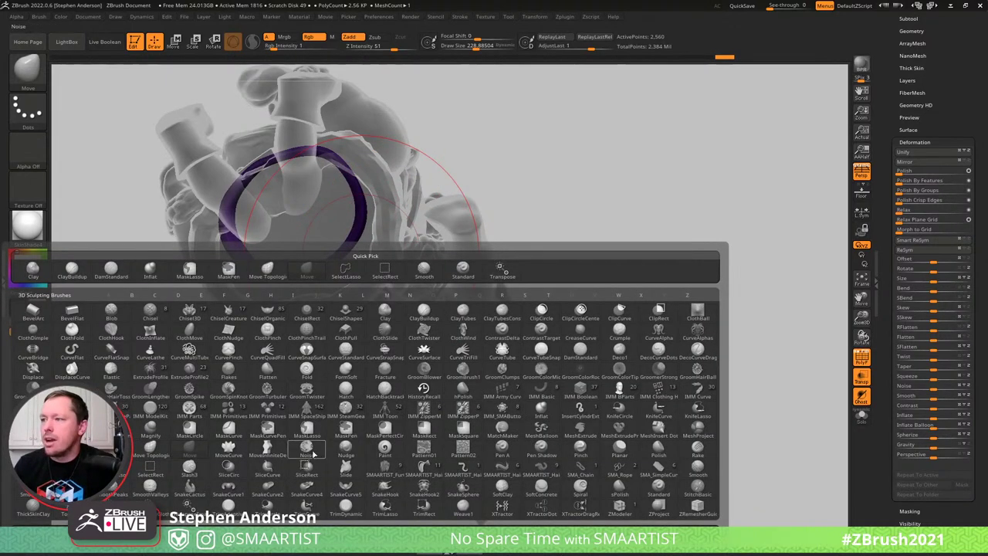
pyautogui.click(273, 449)
pyautogui.moveTo(350, 260)
pyautogui.mouseDown(button='right')
pyautogui.moveTo(333, 258)
pyautogui.moveTo(342, 282)
pyautogui.mouseUp(button='right')
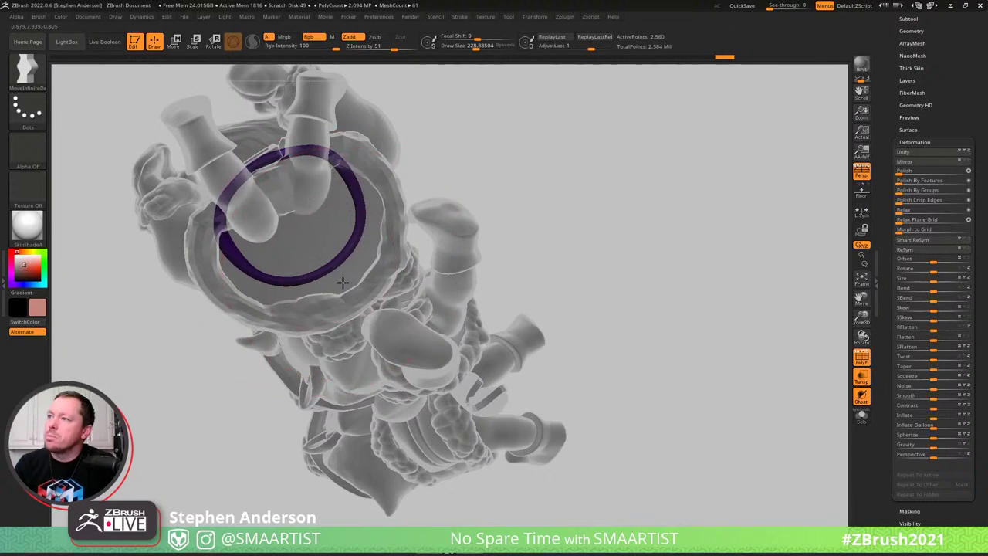
pyautogui.moveTo(343, 282); pyautogui.dragTo(367, 324)
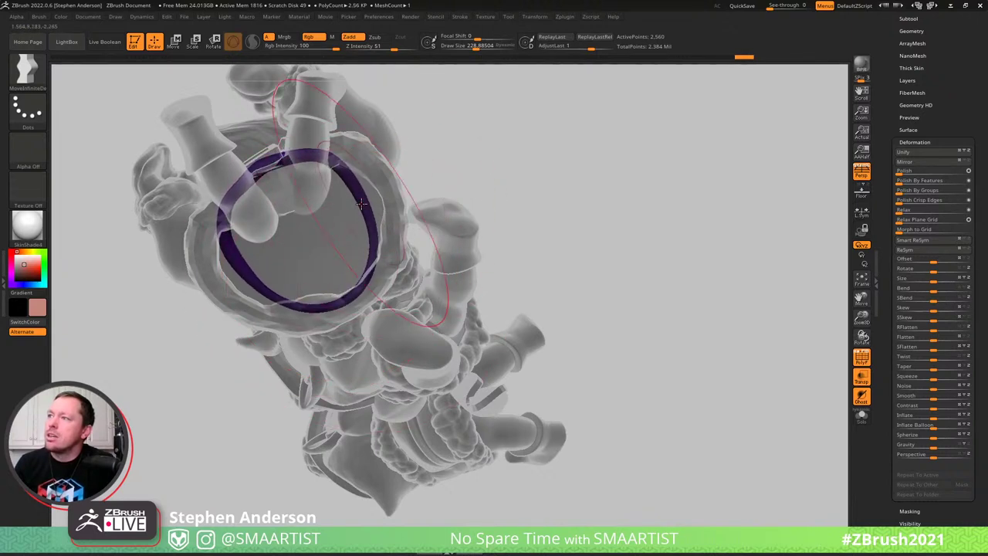
pyautogui.press('s')
pyautogui.moveTo(361, 204); pyautogui.dragTo(397, 193)
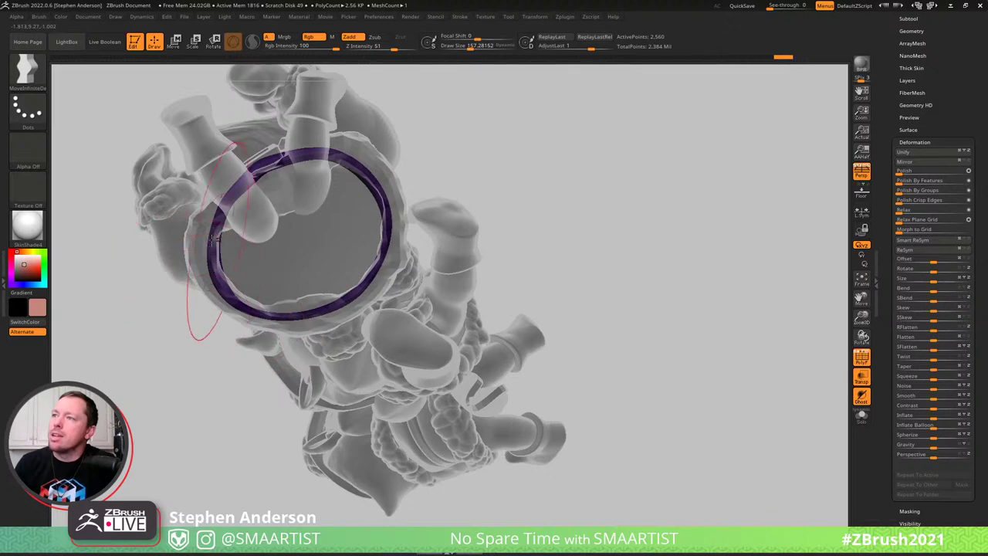
# Bend the side of the belt loop to follow the body with the regular Move brush at a draw size of about 215
pyautogui.moveTo(229, 233)
pyautogui.mouseDown(button='right')
pyautogui.moveTo(218, 220)
pyautogui.moveTo(224, 238)
pyautogui.mouseUp(button='right')
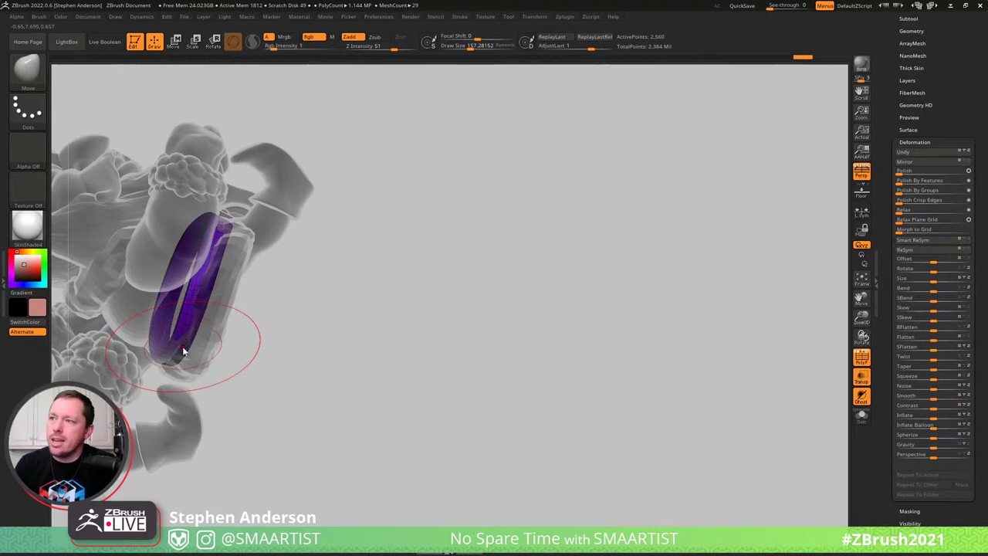
pyautogui.press('s')
pyautogui.moveTo(184, 352); pyautogui.dragTo(189, 351)
pyautogui.moveTo(171, 352); pyautogui.dragTo(168, 353)
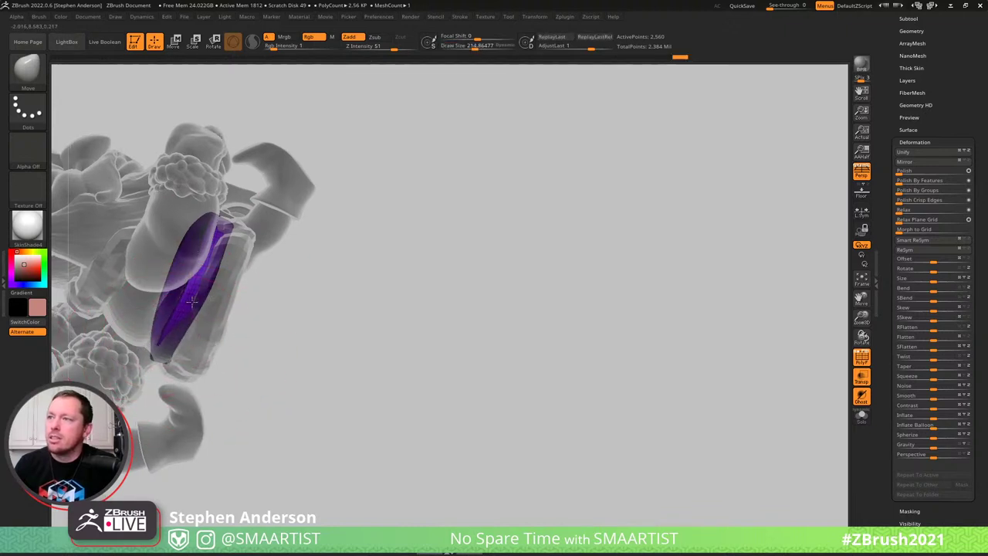
pyautogui.moveTo(199, 300)
pyautogui.mouseDown(button='right')
pyautogui.moveTo(173, 303)
pyautogui.moveTo(145, 343)
pyautogui.mouseUp(button='right')
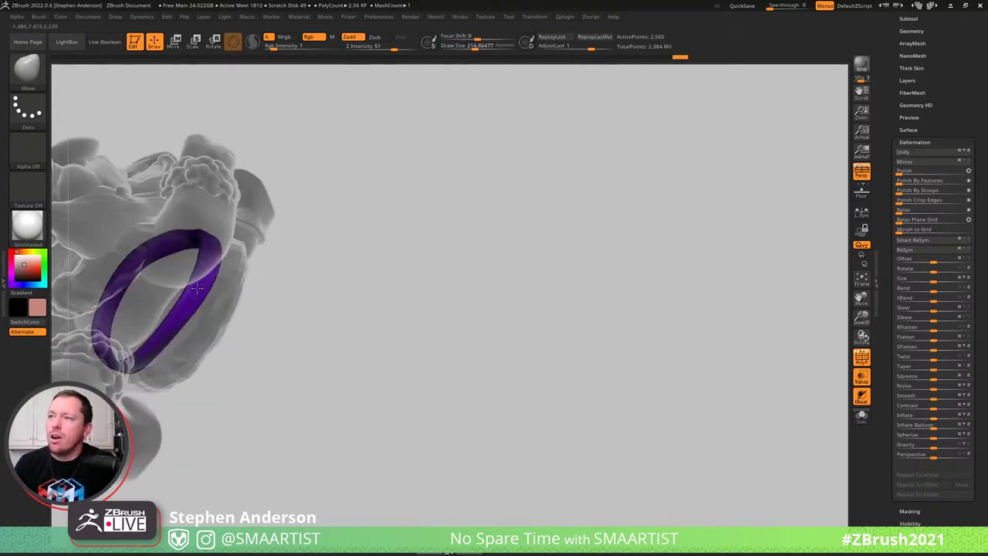
pyautogui.moveTo(142, 355); pyautogui.dragTo(157, 366)
pyautogui.moveTo(159, 368)
pyautogui.mouseDown(button='right')
pyautogui.moveTo(178, 347)
pyautogui.moveTo(169, 292)
pyautogui.moveTo(132, 345)
pyautogui.mouseUp(button='right')
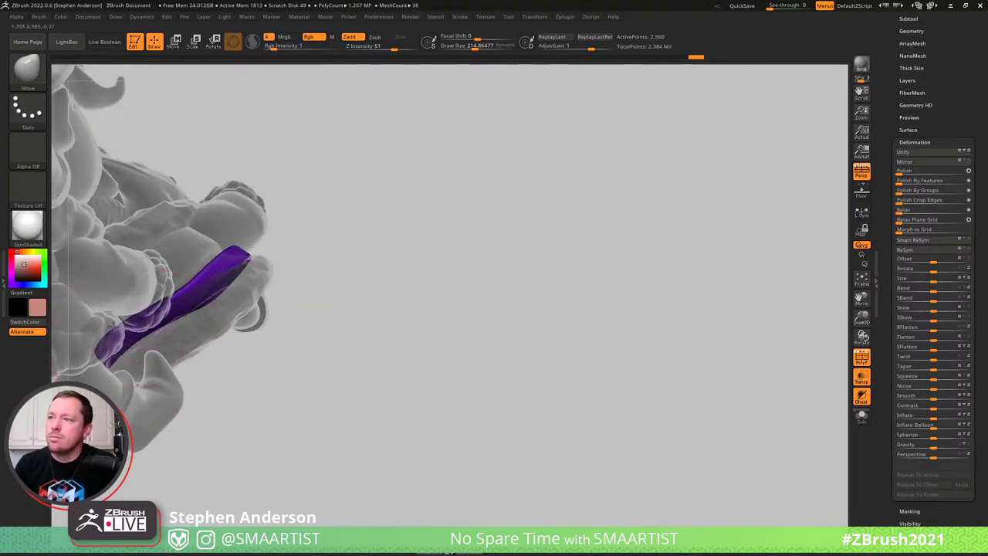
# Pull the outer edge of the belt loop further outward and turn off the ghosted transparency
pyautogui.moveTo(178, 296)
pyautogui.mouseDown(button='right')
pyautogui.moveTo(202, 300)
pyautogui.moveTo(166, 332)
pyautogui.mouseUp(button='right')
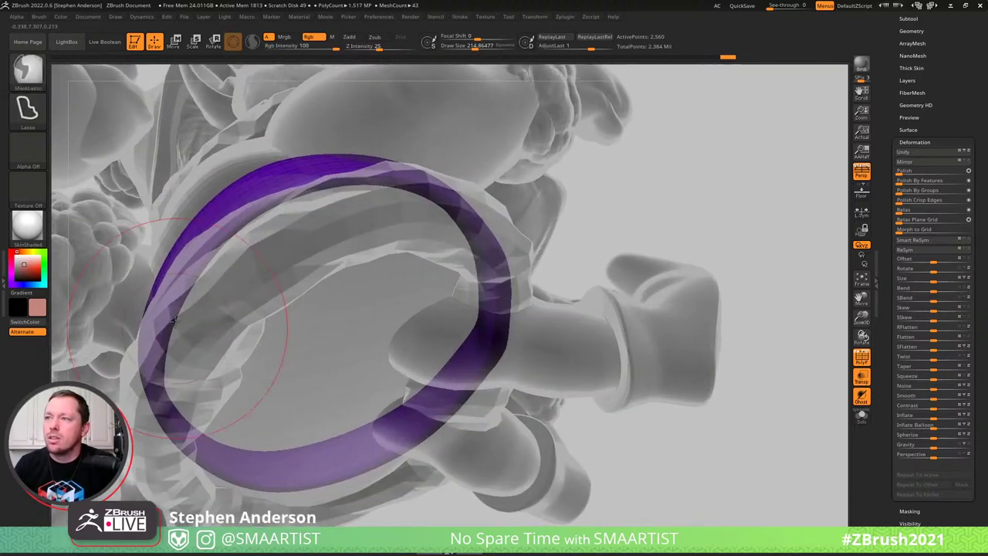
pyautogui.press('s')
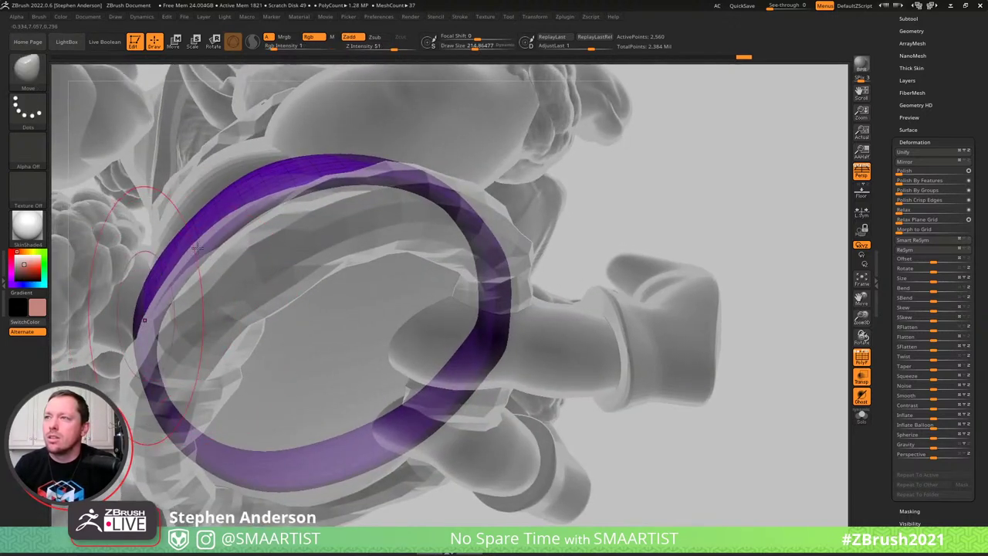
pyautogui.moveTo(180, 310)
pyautogui.mouseDown(button='right')
pyautogui.moveTo(202, 242)
pyautogui.moveTo(258, 168)
pyautogui.moveTo(244, 255)
pyautogui.moveTo(450, 260)
pyautogui.mouseUp(button='right')
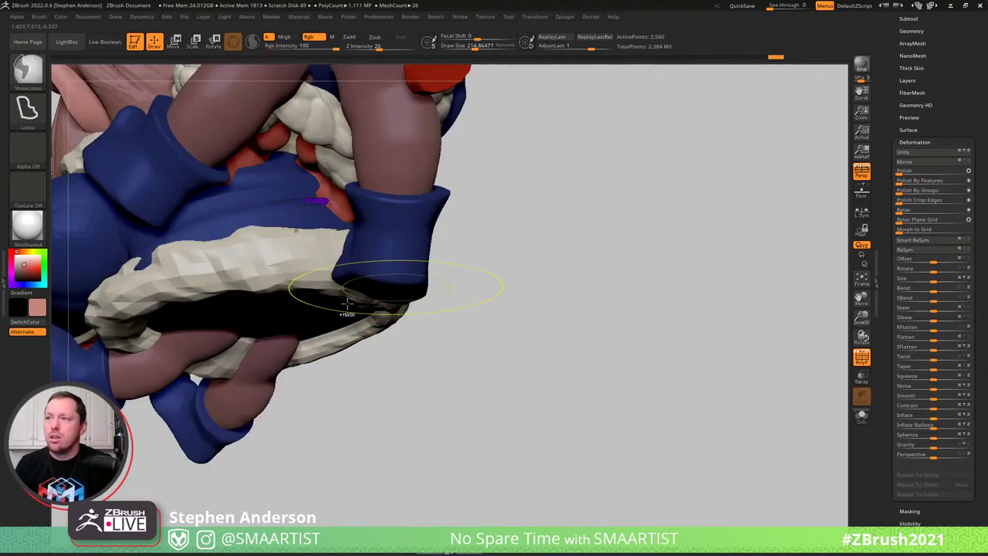
pyautogui.moveTo(419, 287)
pyautogui.mouseDown(button='right')
pyautogui.moveTo(375, 375)
pyautogui.moveTo(297, 228)
pyautogui.moveTo(306, 233)
pyautogui.mouseUp(button='right')
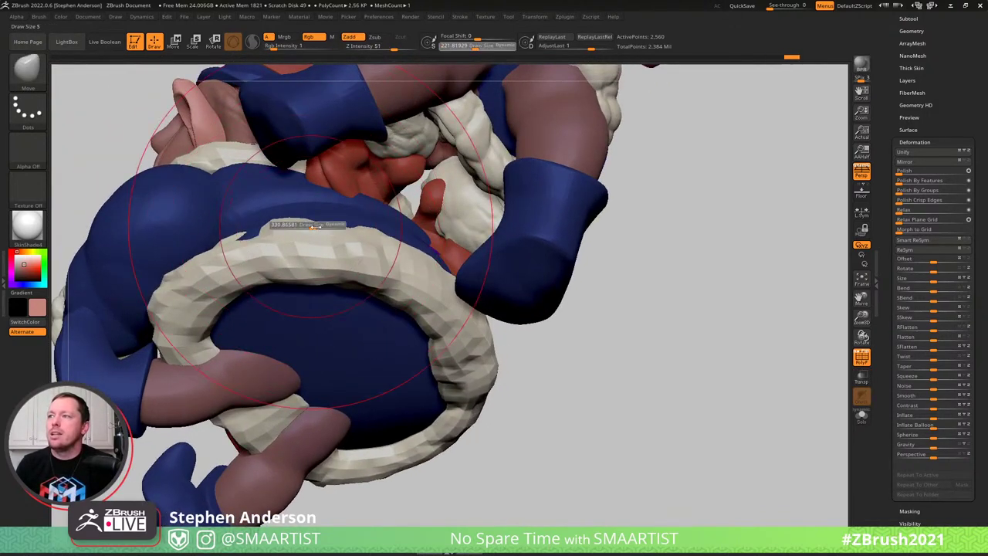
# Pull the back of the belt out over the jacket surface with a larger Move brush, ending at a draw size of about 281
pyautogui.moveTo(315, 226); pyautogui.dragTo(320, 227)
pyautogui.moveTo(313, 193)
pyautogui.mouseDown(button='right')
pyautogui.moveTo(304, 250)
pyautogui.moveTo(263, 232)
pyautogui.mouseUp(button='right')
pyautogui.press('s')
pyautogui.moveTo(268, 222); pyautogui.dragTo(259, 223)
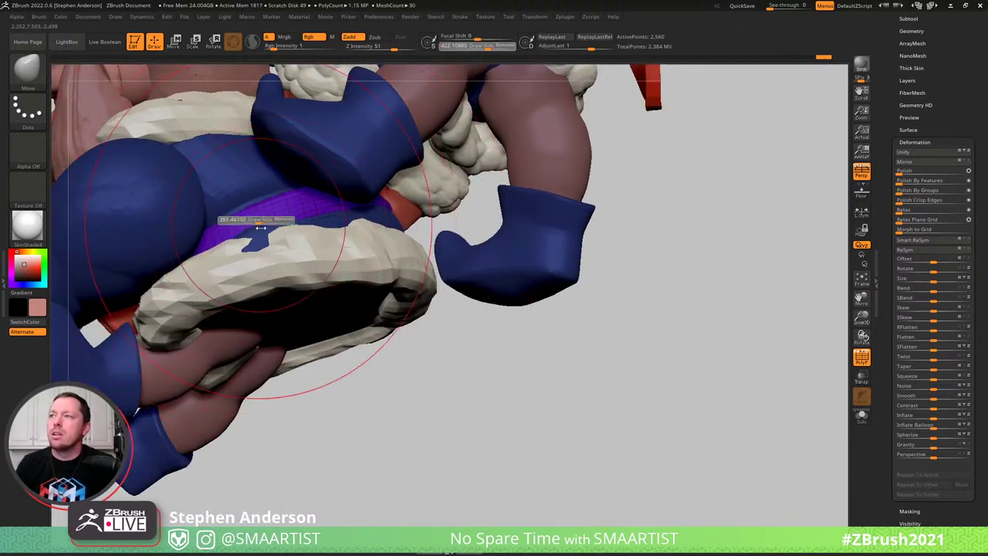
pyautogui.moveTo(258, 227); pyautogui.dragTo(427, 229, button='right')
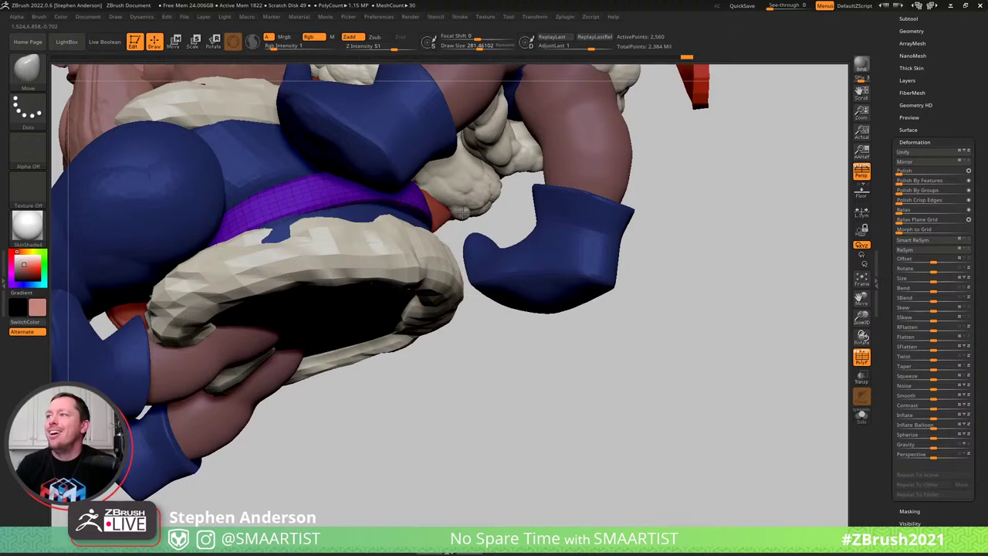
pyautogui.moveTo(448, 227)
pyautogui.mouseDown(button='right')
pyautogui.moveTo(413, 249)
pyautogui.moveTo(416, 265)
pyautogui.moveTo(456, 273)
pyautogui.moveTo(463, 263)
pyautogui.moveTo(456, 277)
pyautogui.moveTo(430, 255)
pyautogui.mouseUp(button='right')
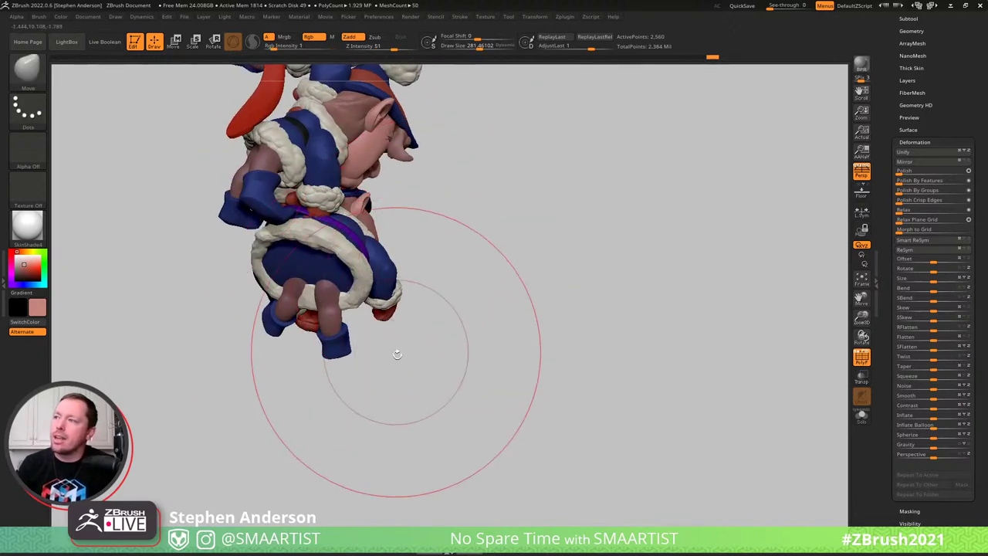
# Make the front elf's body with the legs the active subtool and isolate it
pyautogui.keyDown('alt'); pyautogui.click(336, 326); pyautogui.keyUp('alt')
pyautogui.press('ctrl')
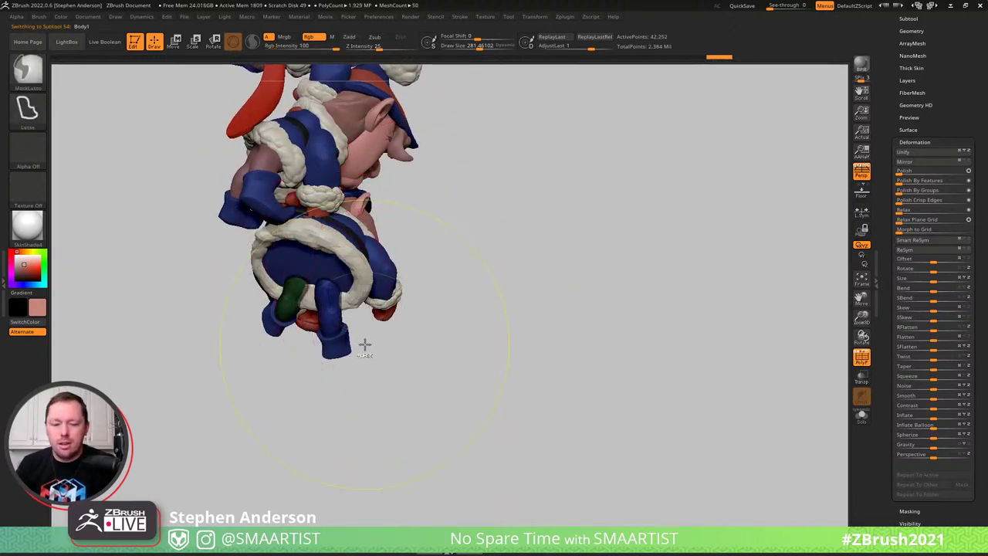
pyautogui.moveTo(347, 290); pyautogui.dragTo(330, 296, button='right')
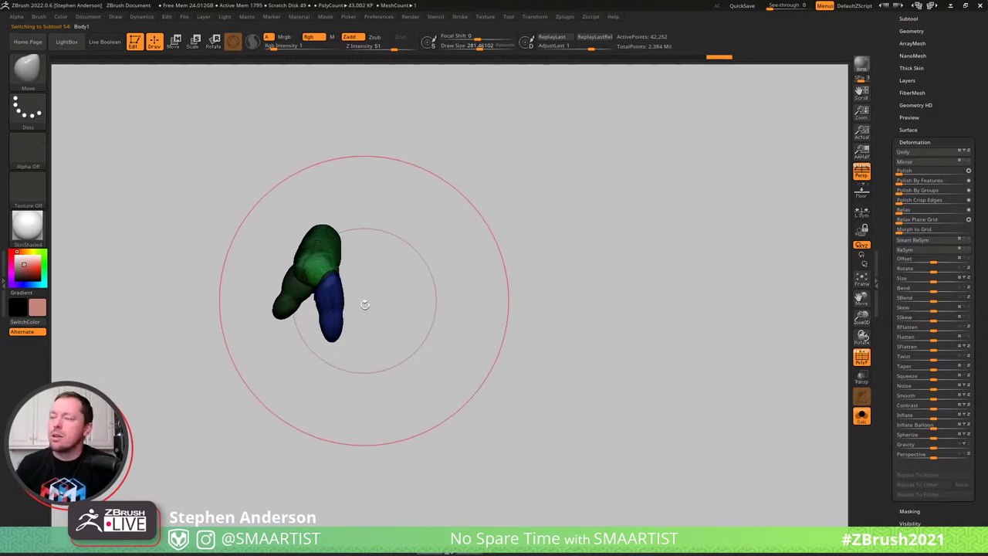
# Set the transform pivot on the front elf's hips, shift the legs out of the jacket's underside and end the isolation
pyautogui.press('w')
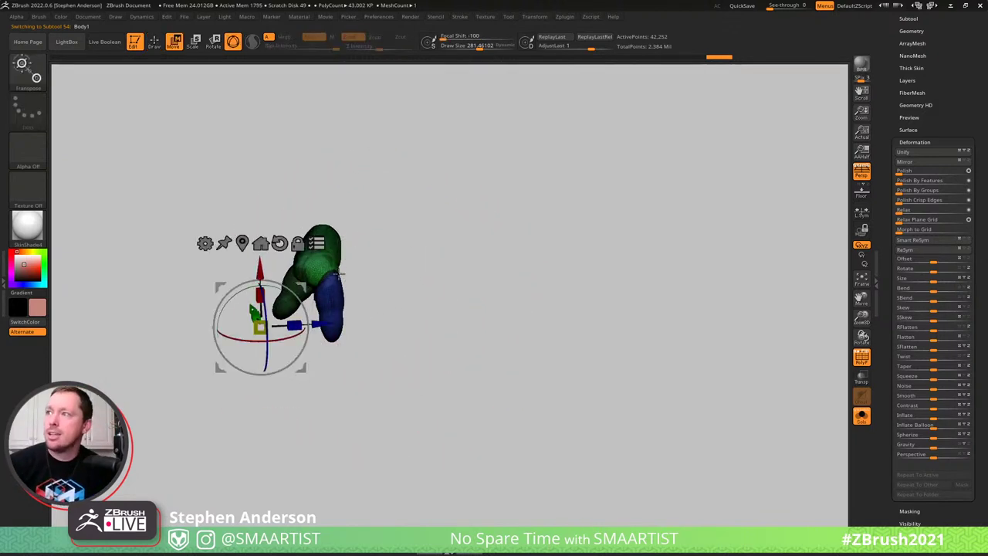
pyautogui.keyDown('ctrl'); pyautogui.moveTo(359, 316); pyautogui.dragTo(360, 307, button='right'); pyautogui.keyUp('ctrl')
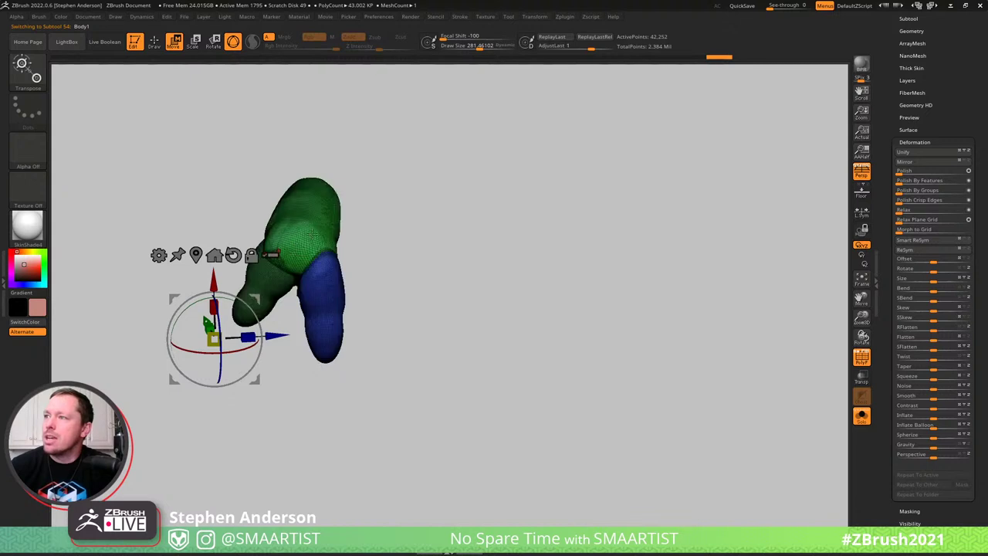
pyautogui.click(293, 226)
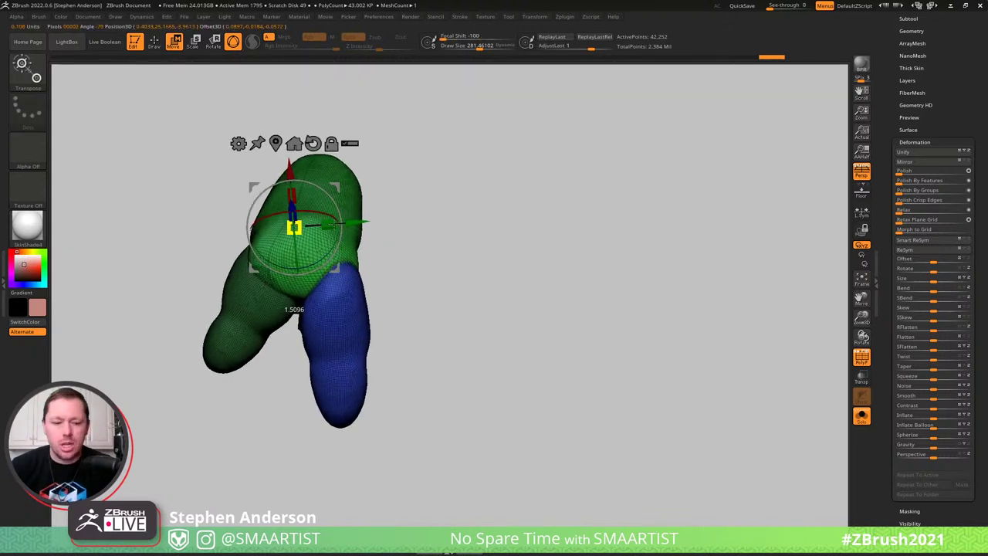
pyautogui.hotkey('alt', 's')
pyautogui.moveTo(414, 205); pyautogui.dragTo(419, 198, button='right')
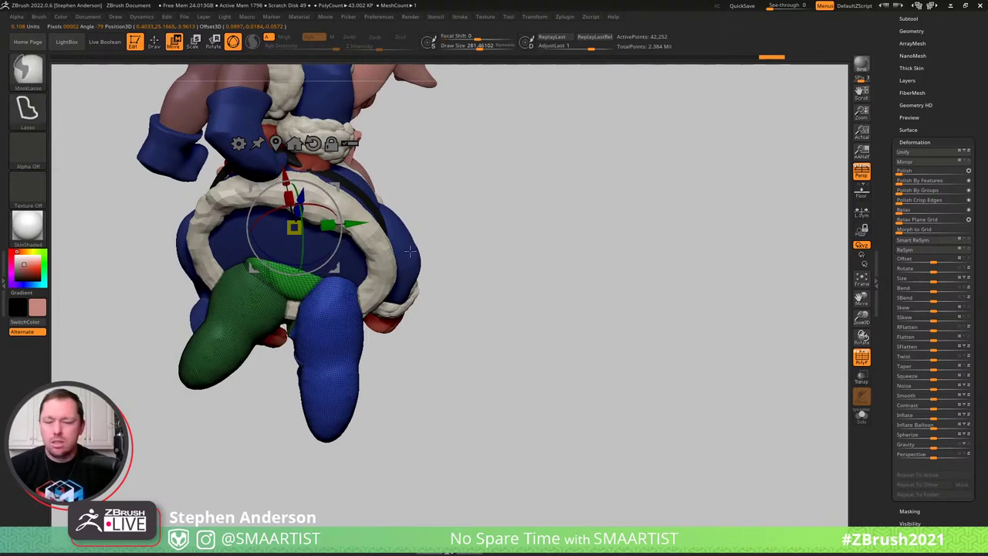
# Turn on ghosted transparency and shift the front elf's hips across inside the jacket opening with the Move brush
pyautogui.hotkey('ctrl', 'shift', 't')
pyautogui.moveTo(359, 277)
pyautogui.mouseDown(button='right')
pyautogui.moveTo(325, 374)
pyautogui.moveTo(332, 308)
pyautogui.moveTo(312, 302)
pyautogui.moveTo(313, 280)
pyautogui.moveTo(278, 248)
pyautogui.mouseUp(button='right')
pyautogui.press('b')
pyautogui.press('m')
pyautogui.press('v')
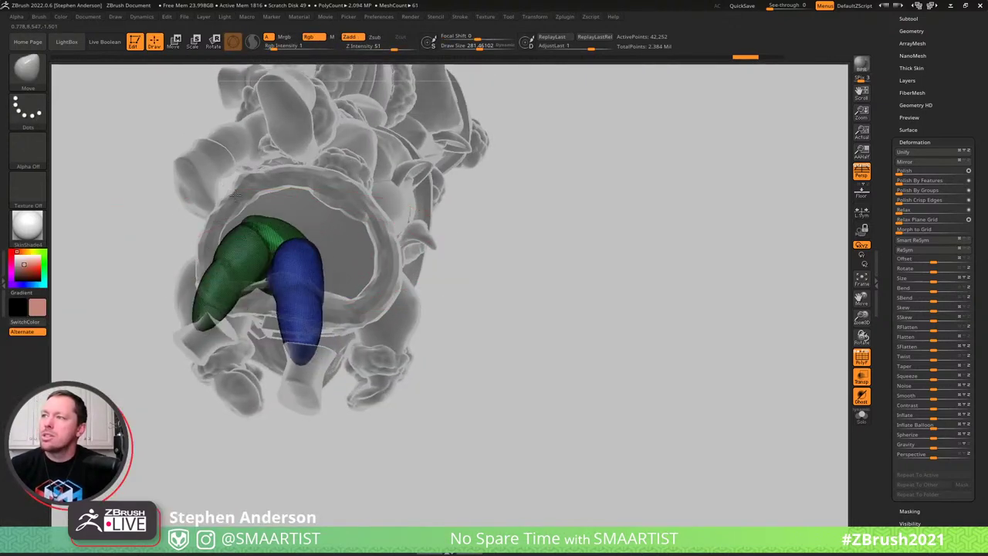
pyautogui.moveTo(304, 261); pyautogui.dragTo(364, 241)
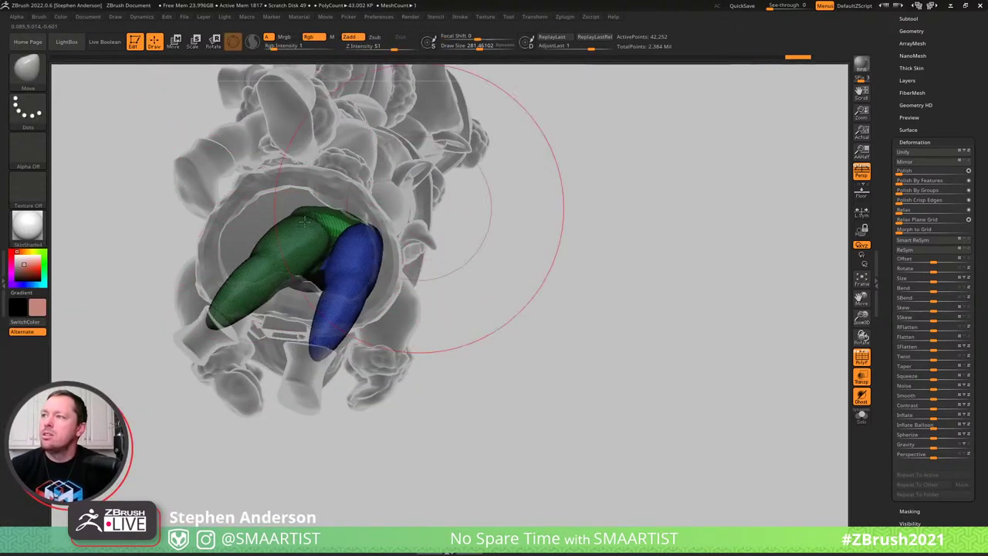
# Spread the upper thighs and pull the hips out past the jacket hem, ending at a draw size of about 243
pyautogui.press('s')
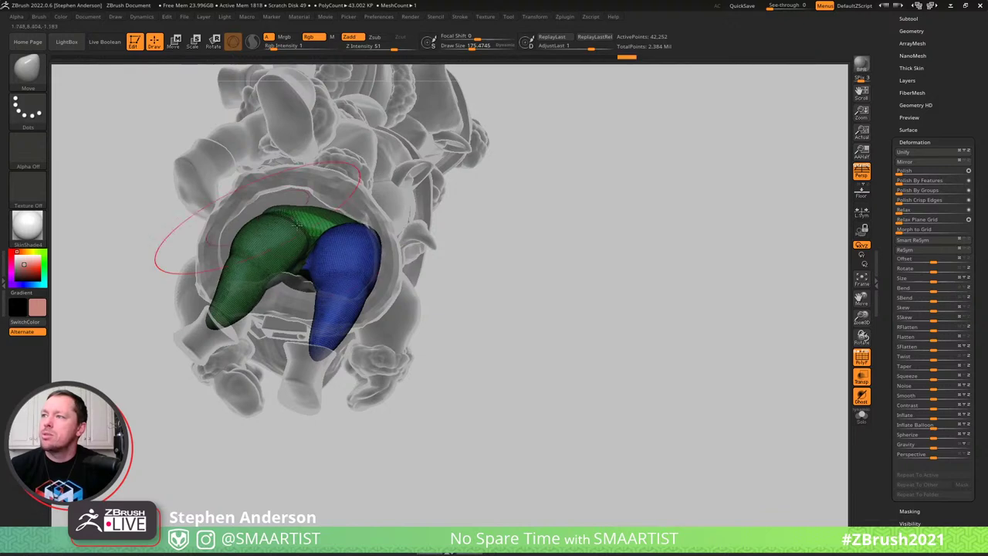
pyautogui.moveTo(298, 226); pyautogui.dragTo(220, 270, button='right')
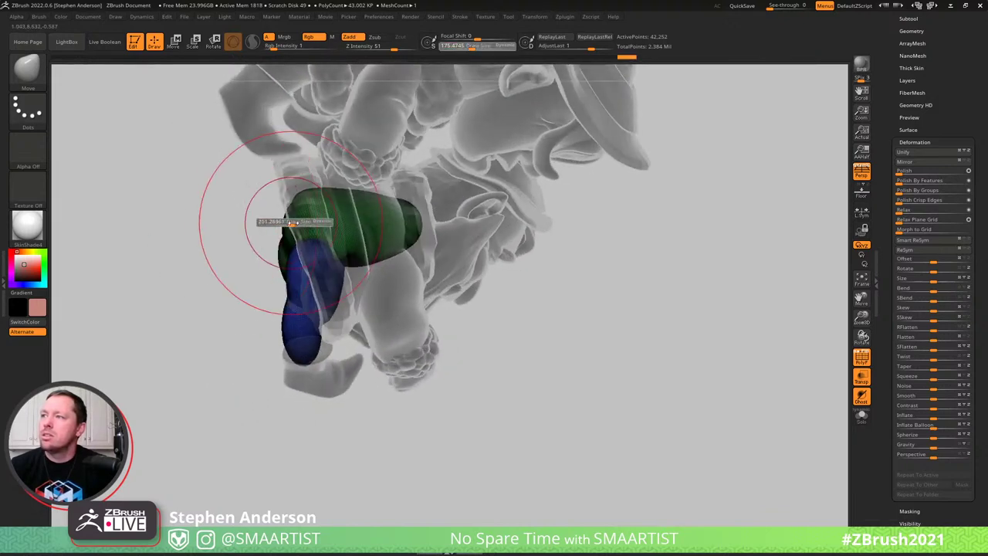
pyautogui.moveTo(296, 222); pyautogui.dragTo(294, 222)
pyautogui.moveTo(290, 223); pyautogui.dragTo(228, 208)
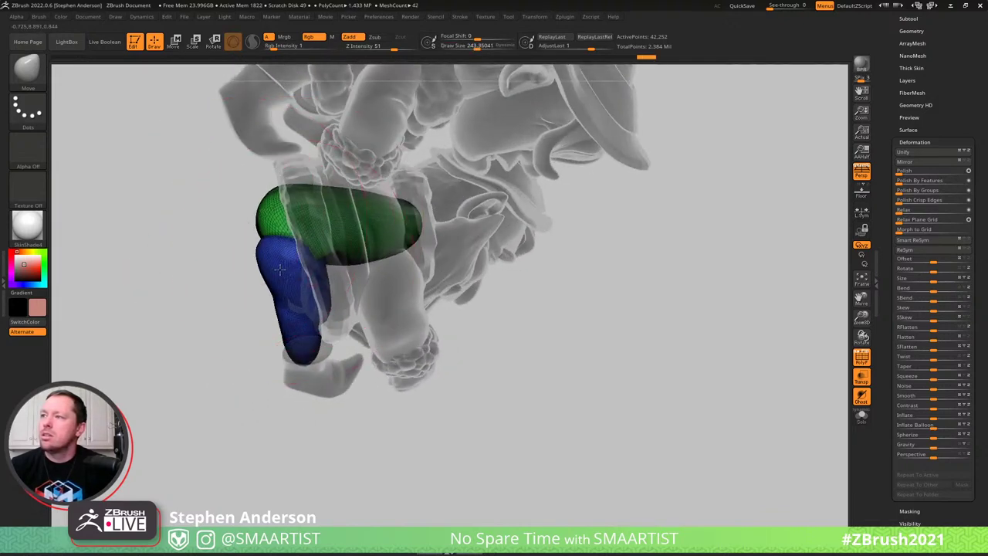
# Reshape the crotch and inner thighs at a draw size of about 140, with polyframe and ghosted transparency turned off
pyautogui.moveTo(304, 261)
pyautogui.mouseDown(button='right')
pyautogui.moveTo(357, 265)
pyautogui.moveTo(360, 221)
pyautogui.mouseUp(button='right')
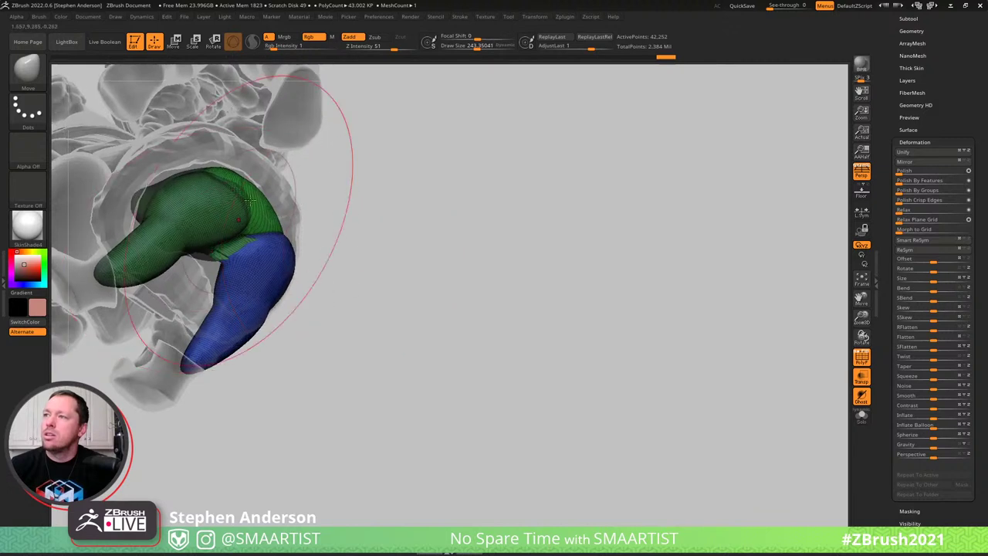
pyautogui.moveTo(217, 220)
pyautogui.mouseDown(button='right')
pyautogui.moveTo(232, 193)
pyautogui.moveTo(221, 241)
pyautogui.mouseUp(button='right')
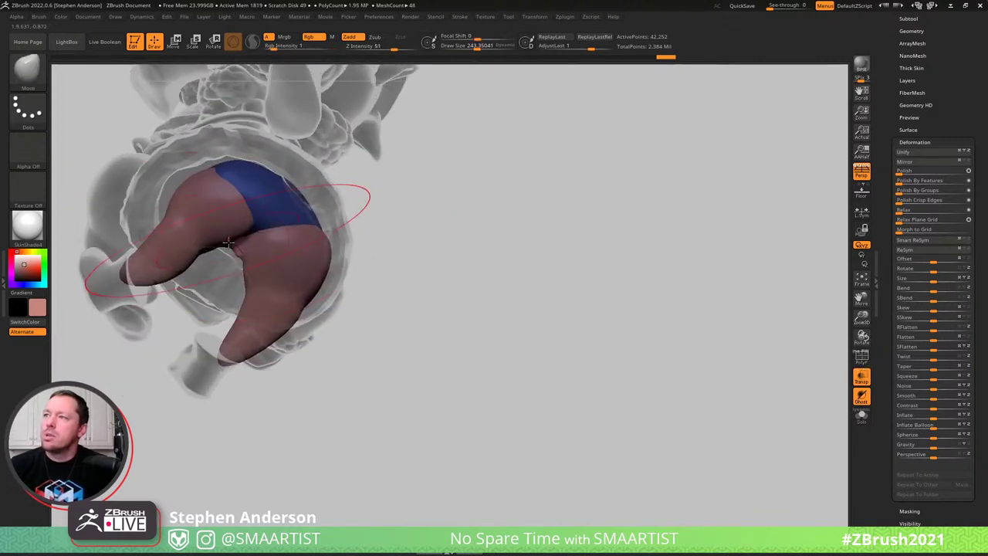
pyautogui.press('s')
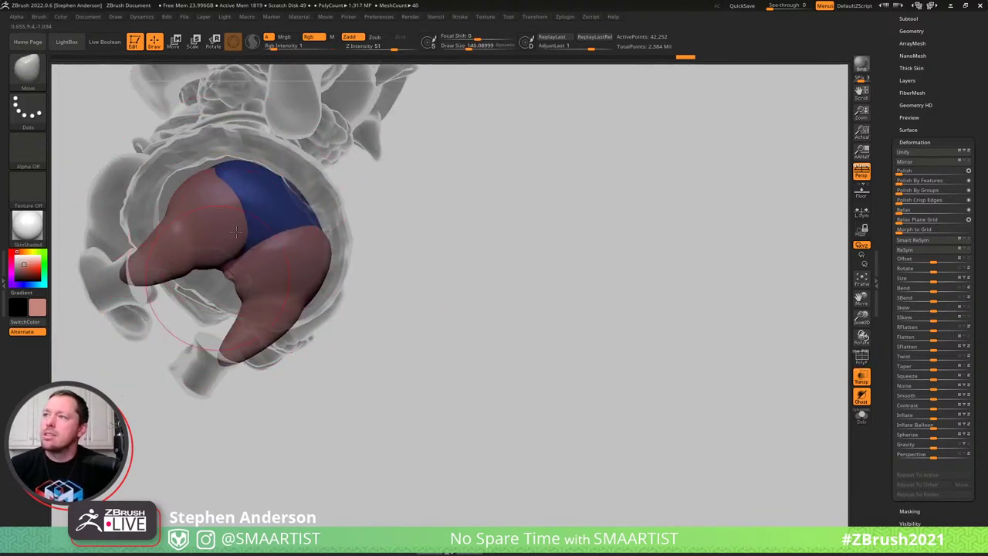
pyautogui.moveTo(206, 244)
pyautogui.mouseDown(button='right')
pyautogui.moveTo(236, 283)
pyautogui.moveTo(220, 202)
pyautogui.moveTo(163, 237)
pyautogui.moveTo(375, 165)
pyautogui.moveTo(348, 182)
pyautogui.moveTo(330, 164)
pyautogui.moveTo(236, 166)
pyautogui.moveTo(310, 163)
pyautogui.mouseUp(button='right')
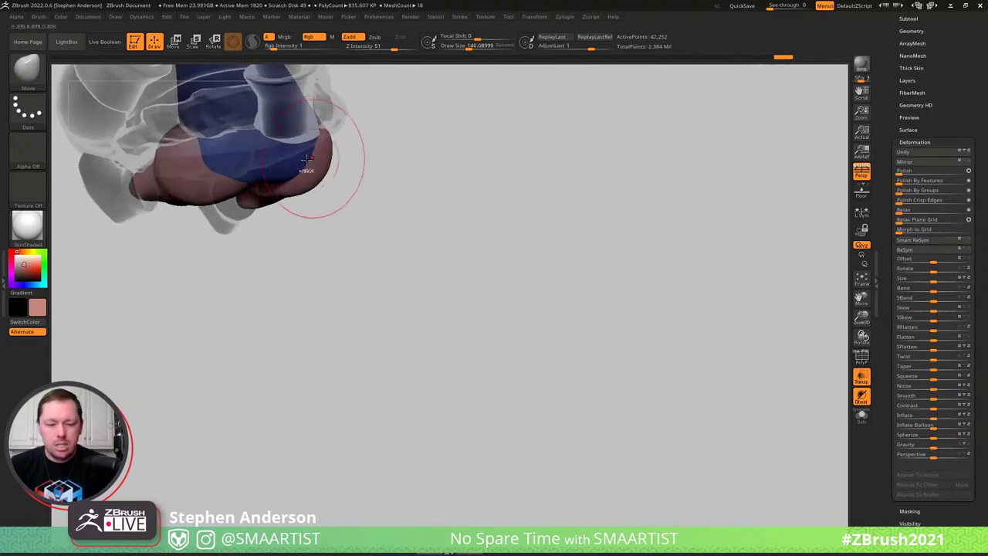
pyautogui.hotkey('ctrl', 'shift', 't')
pyautogui.moveTo(407, 281)
pyautogui.mouseDown(button='right')
pyautogui.moveTo(452, 342)
pyautogui.moveTo(439, 347)
pyautogui.mouseUp(button='right')
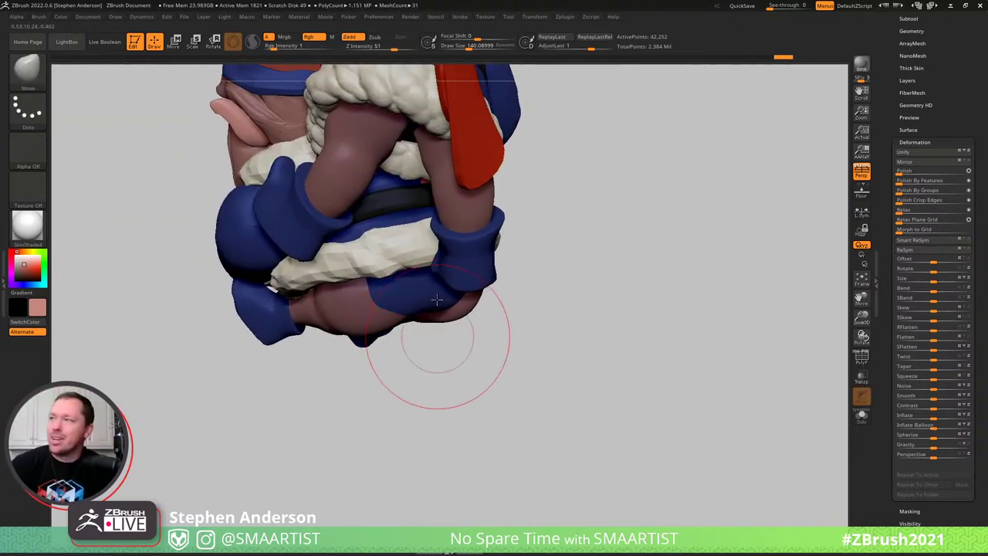
pyautogui.moveTo(430, 321); pyautogui.dragTo(369, 246, button='right')
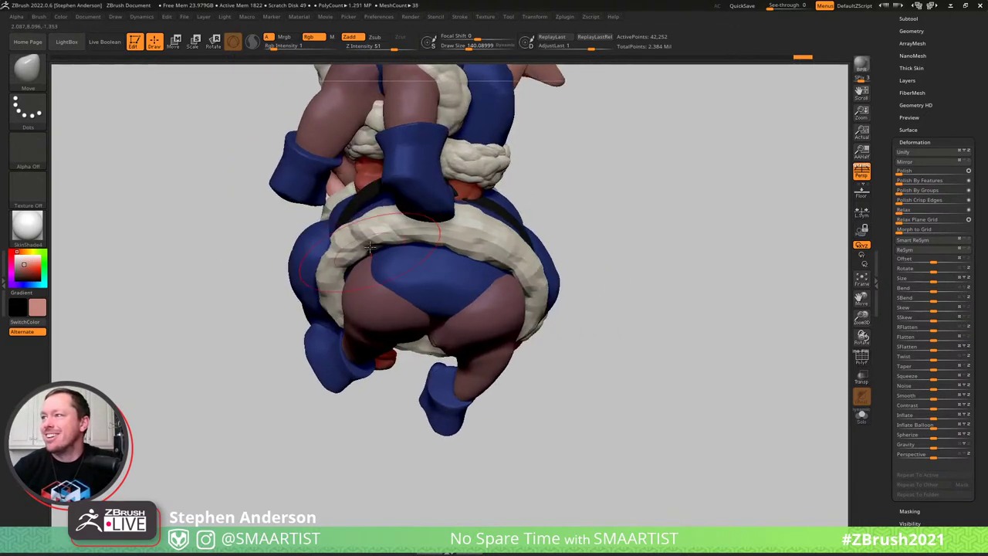
# Switch to the web browser, open artstation.com and sign in with the saved account credentials
pyautogui.moveTo(488, 224)
pyautogui.mouseDown(button='right')
pyautogui.moveTo(503, 291)
pyautogui.moveTo(483, 312)
pyautogui.moveTo(472, 363)
pyautogui.mouseUp(button='right')
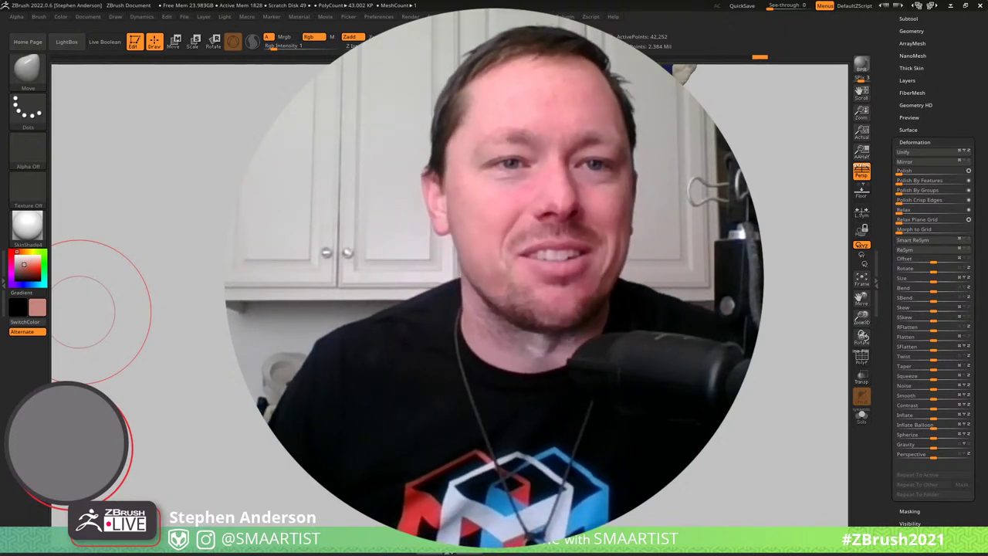
pyautogui.moveTo(421, 552); pyautogui.dragTo(364, 2)
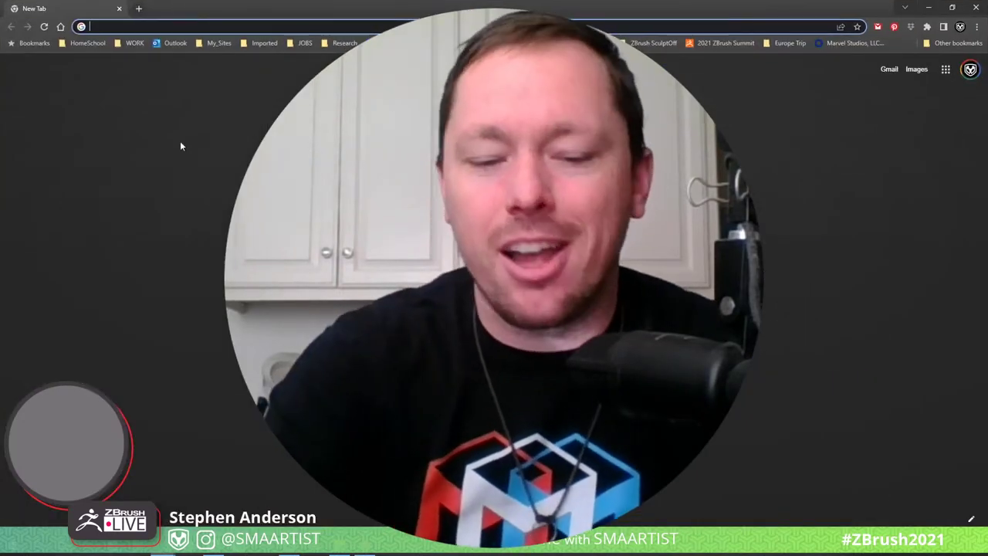
pyautogui.write('artstation.com')
pyautogui.press('Return')
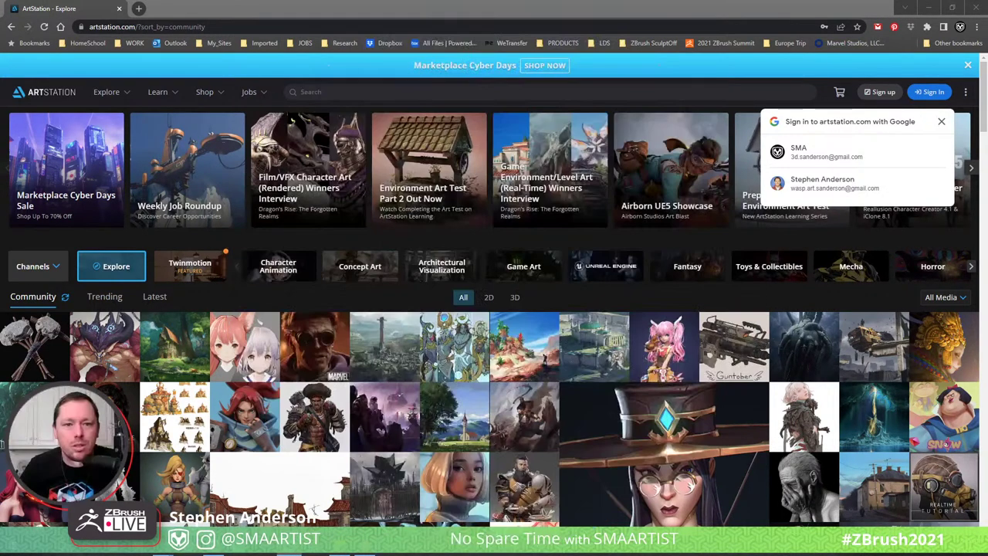
pyautogui.click(935, 92)
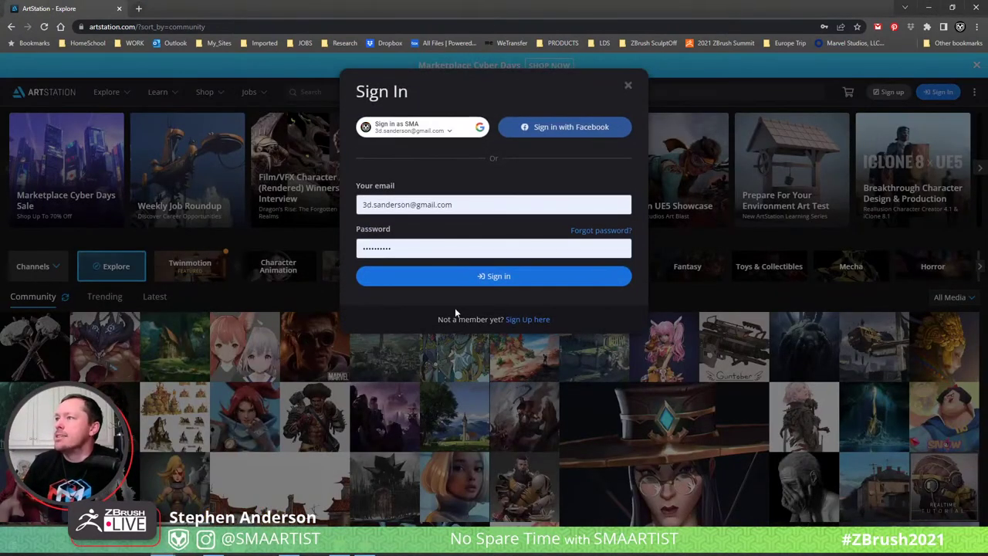
pyautogui.click(495, 279)
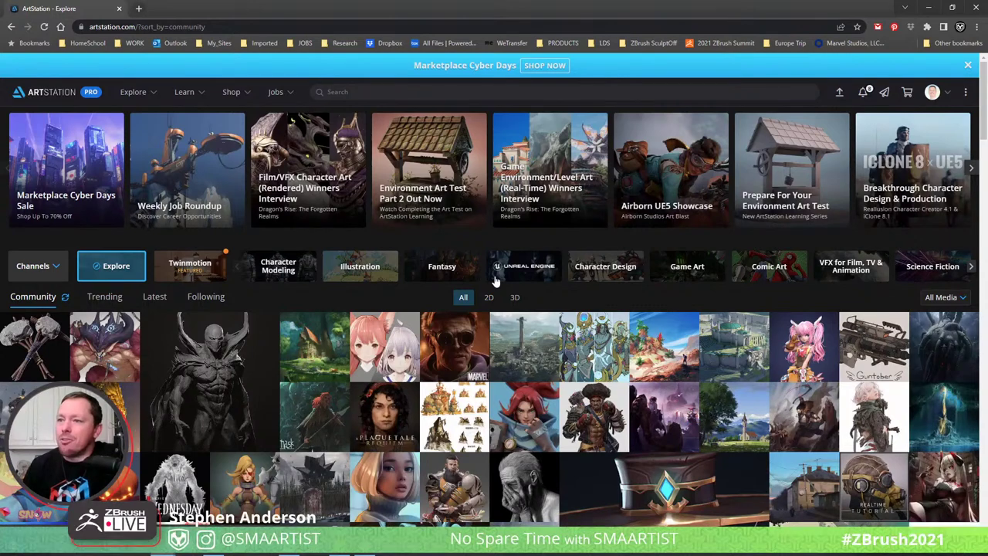
# Open the community feed's large artwork of the character in a wide-brimmed hat with a blue gem in a separate tab
pyautogui.moveTo(504, 349)
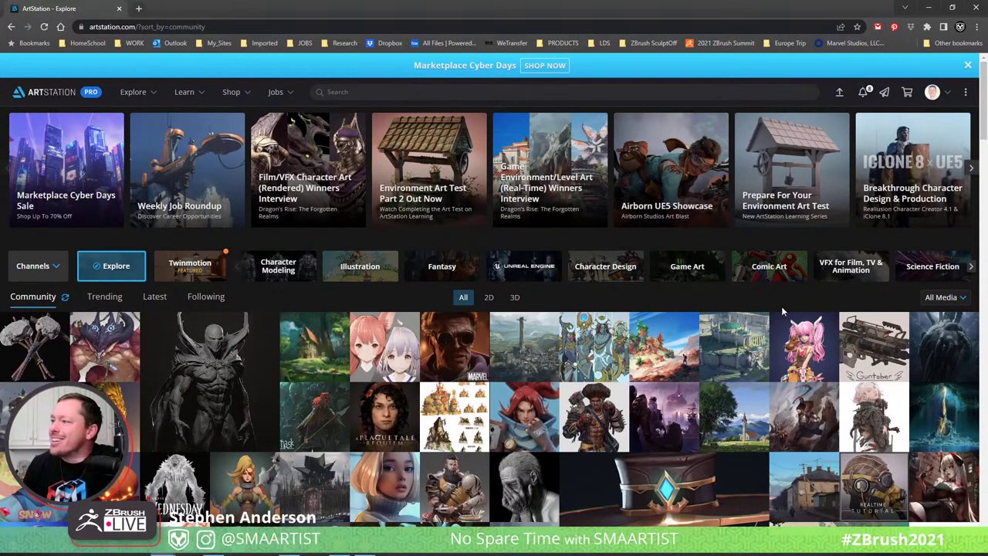
pyautogui.scroll(-1, 782, 306)
pyautogui.scroll(-1, 781, 306)
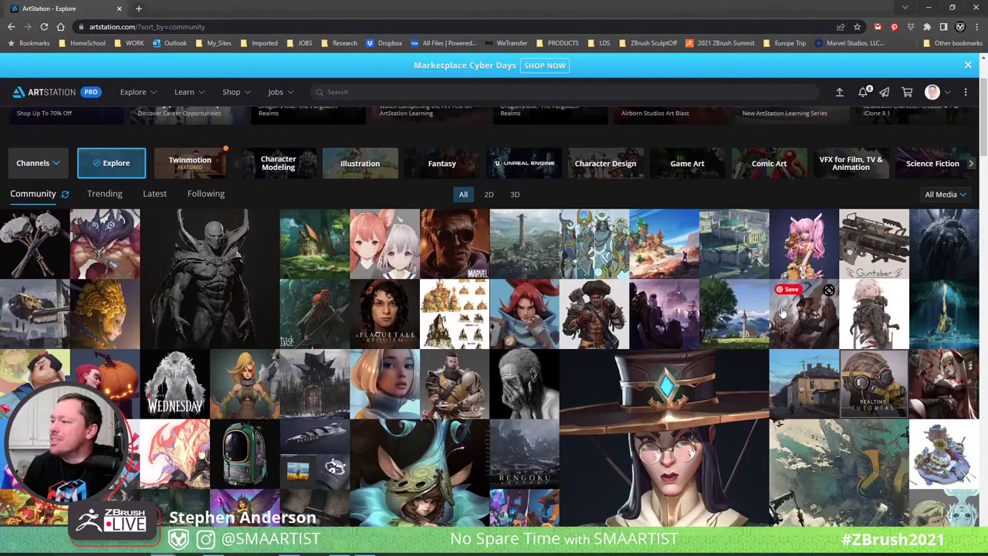
pyautogui.middleClick(672, 455)
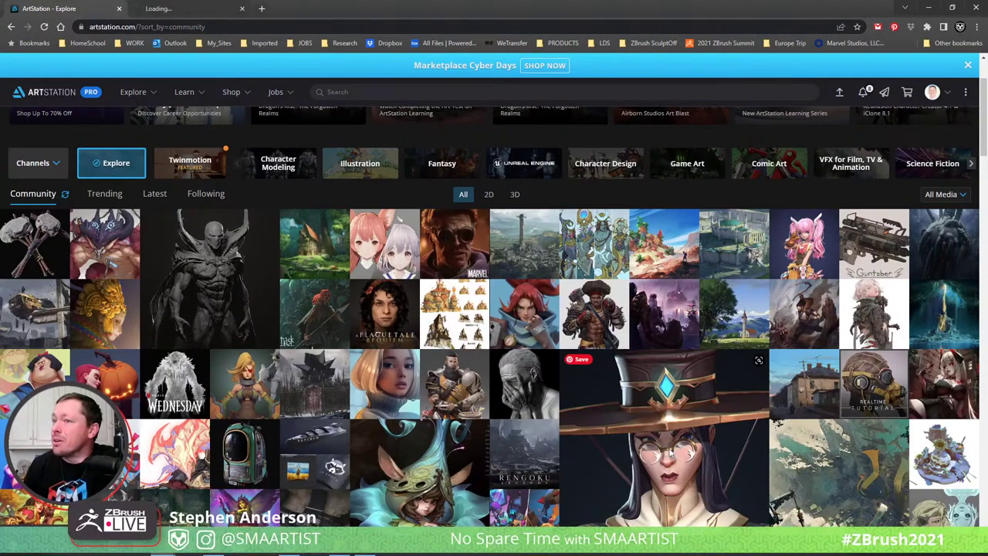
# Open the signed-in account's own ArtStation profile and look through the Creature album of its portfolio
pyautogui.click(939, 93)
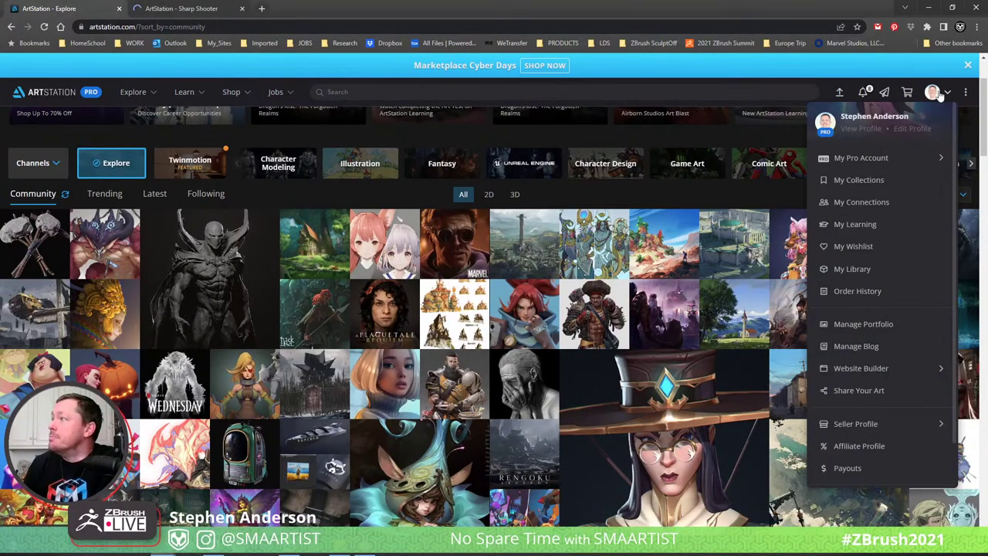
pyautogui.click(864, 129)
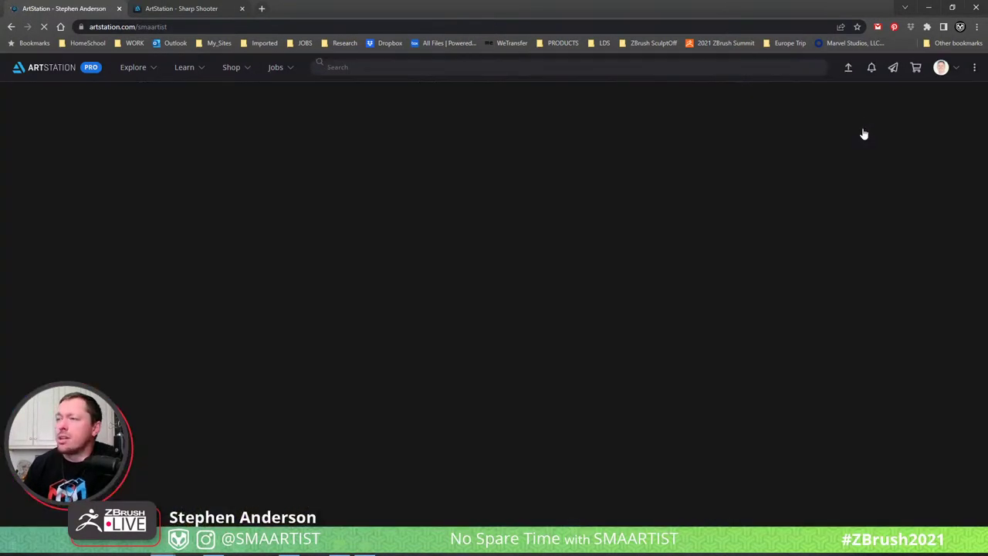
pyautogui.scroll(-3, 341, 355)
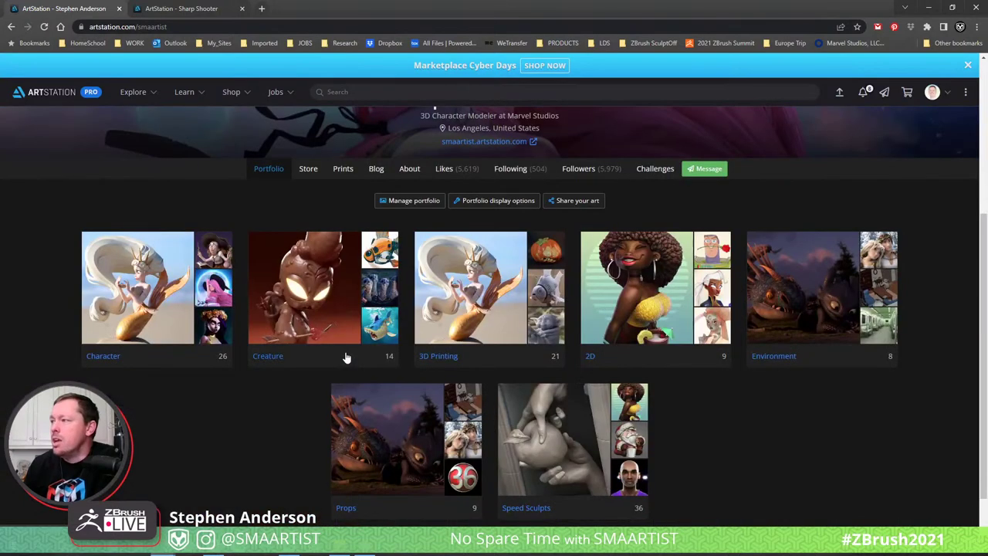
pyautogui.click(305, 311)
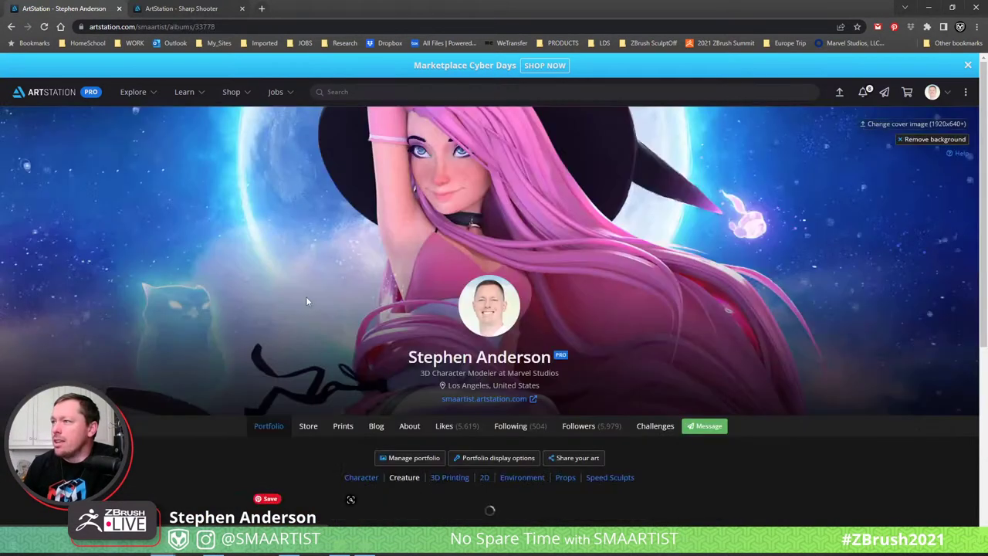
pyautogui.scroll(-3, 305, 296)
pyautogui.scroll(-1, 306, 296)
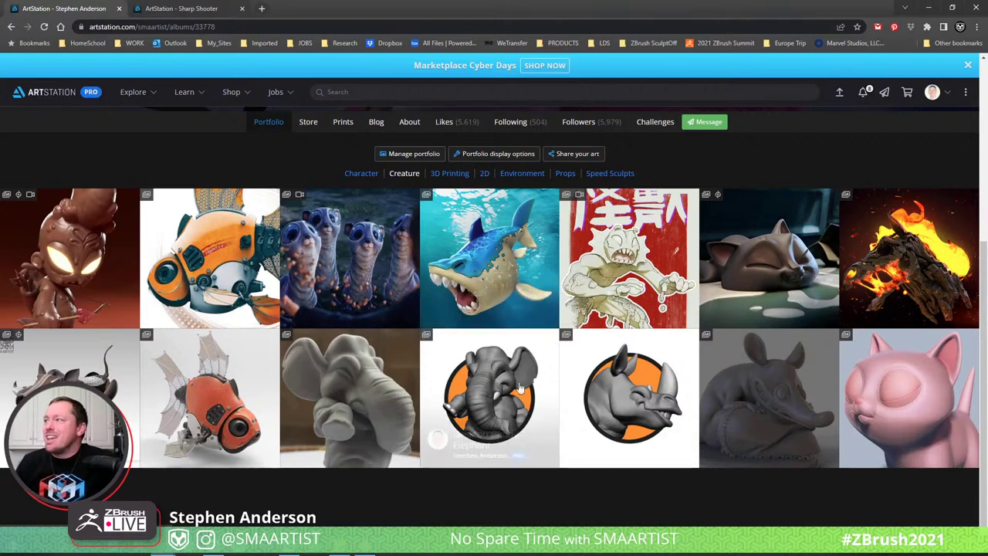
# Open instagram.com, go to the account's own profile page and dismiss the Messenger automations banner
pyautogui.click(266, 25)
pyautogui.write('instagram.com')
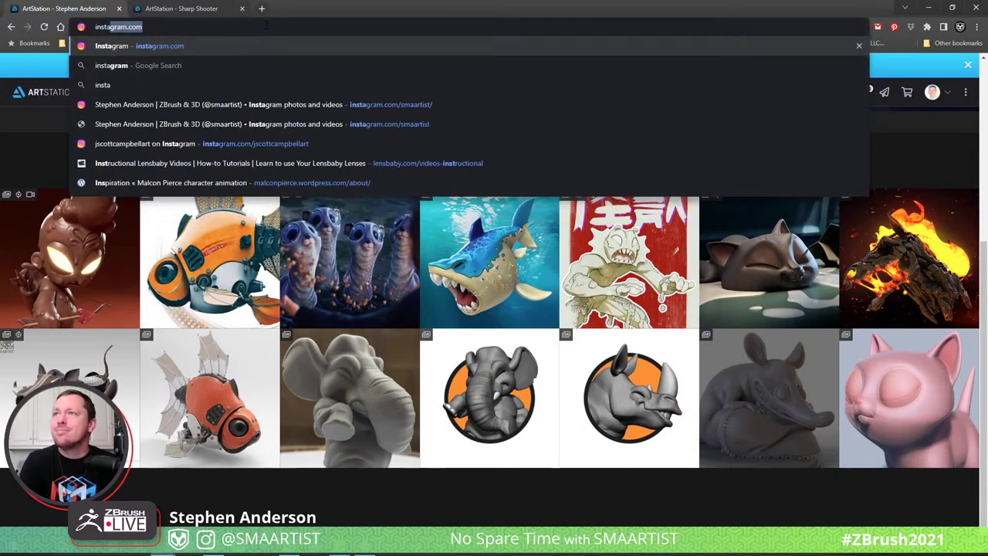
pyautogui.press('Return')
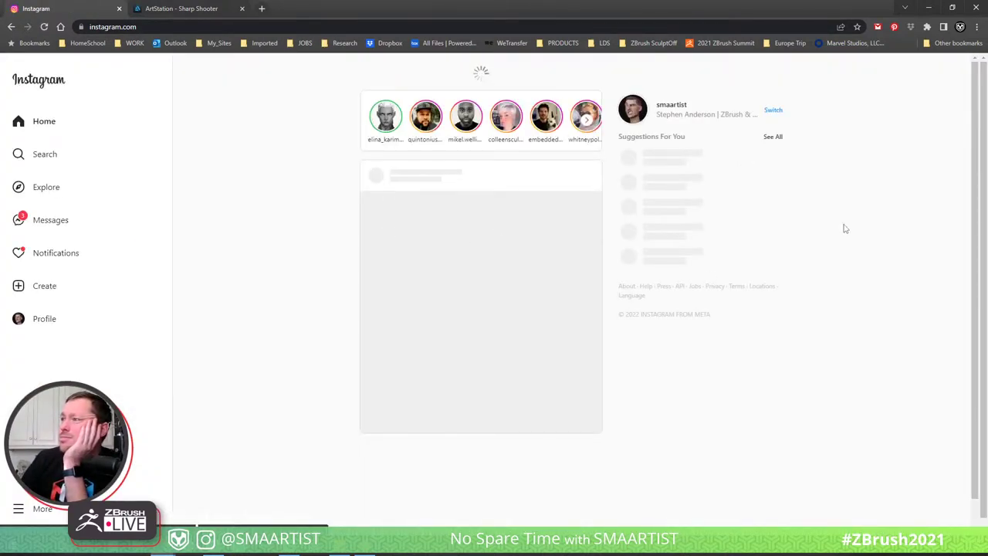
pyautogui.click(683, 109)
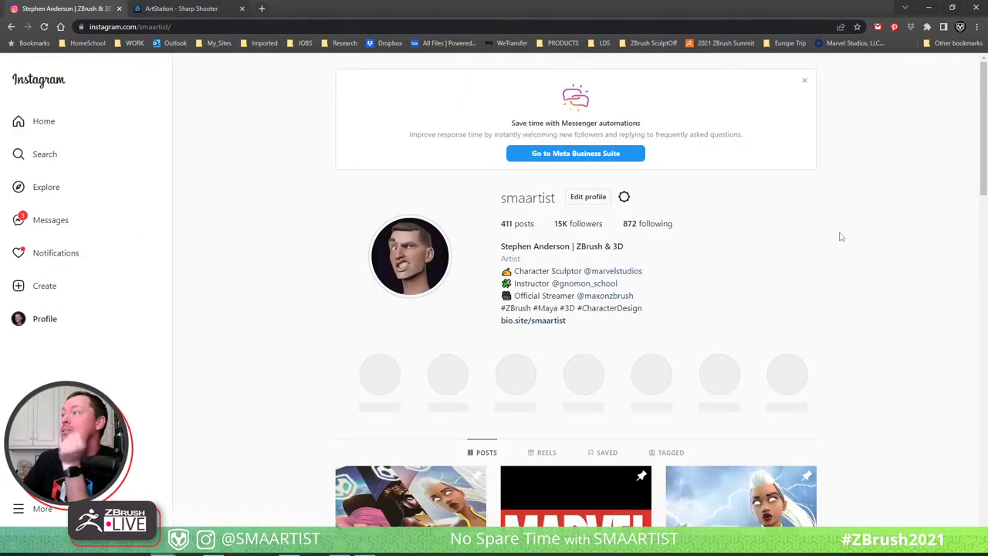
pyautogui.click(804, 84)
# Look through the profile's posts, view the living-room scene post with the blue sofa, and return to the post grid
pyautogui.scroll(-7, 858, 274)
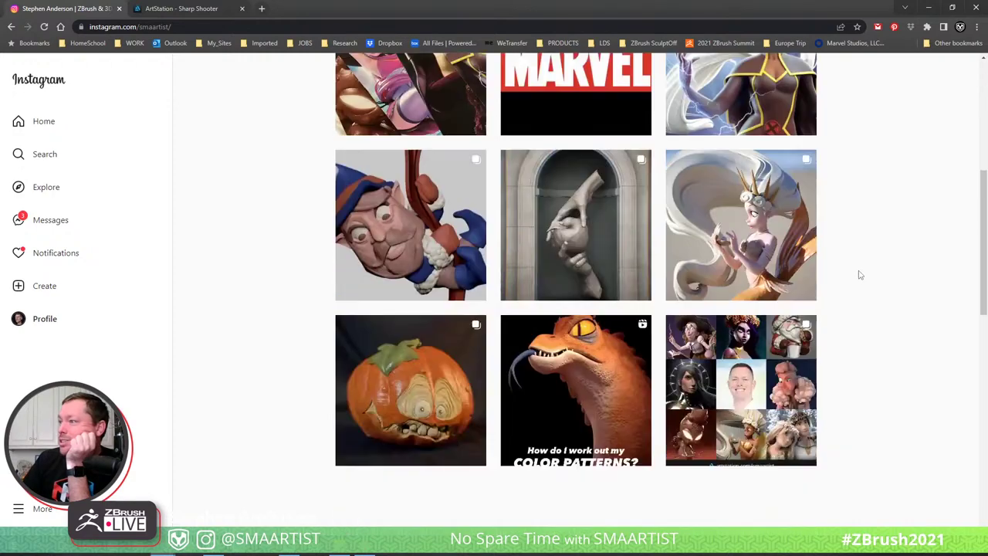
pyautogui.scroll(-15, 861, 278)
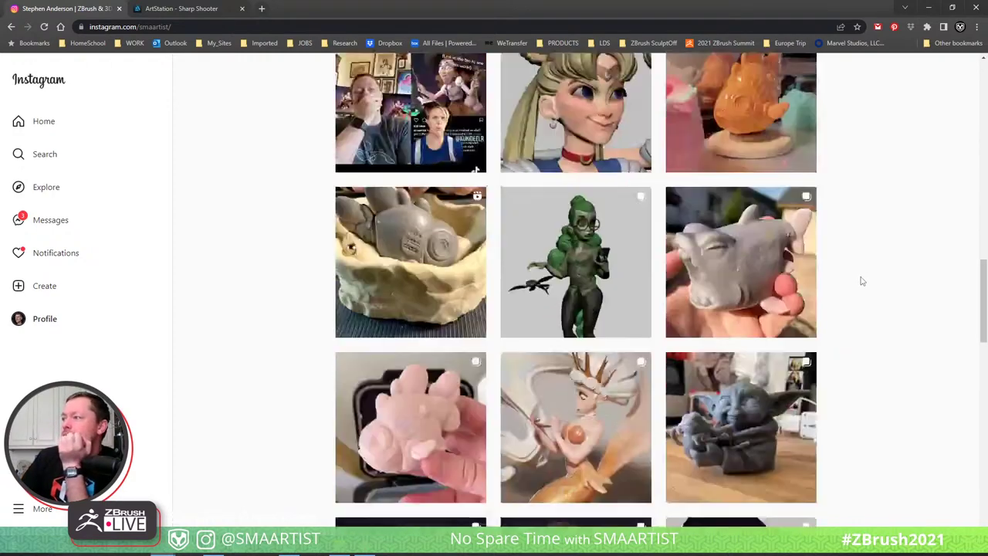
pyautogui.scroll(-4, 863, 281)
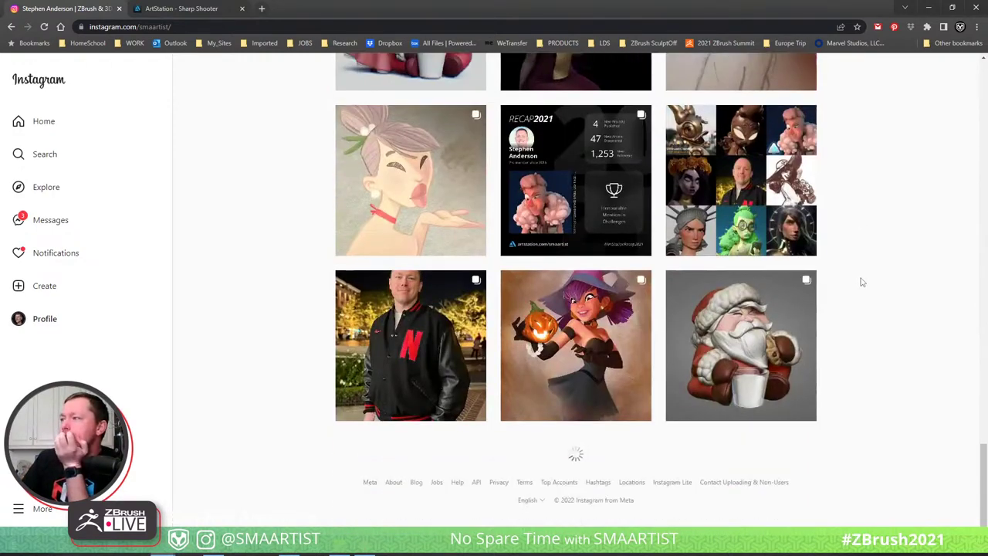
pyautogui.scroll(-8, 862, 282)
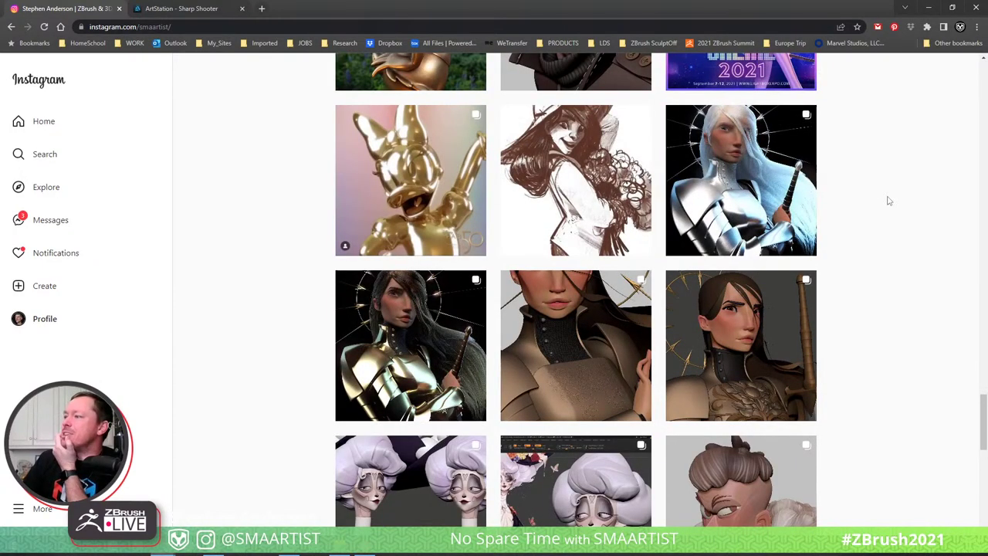
pyautogui.scroll(-9, 888, 201)
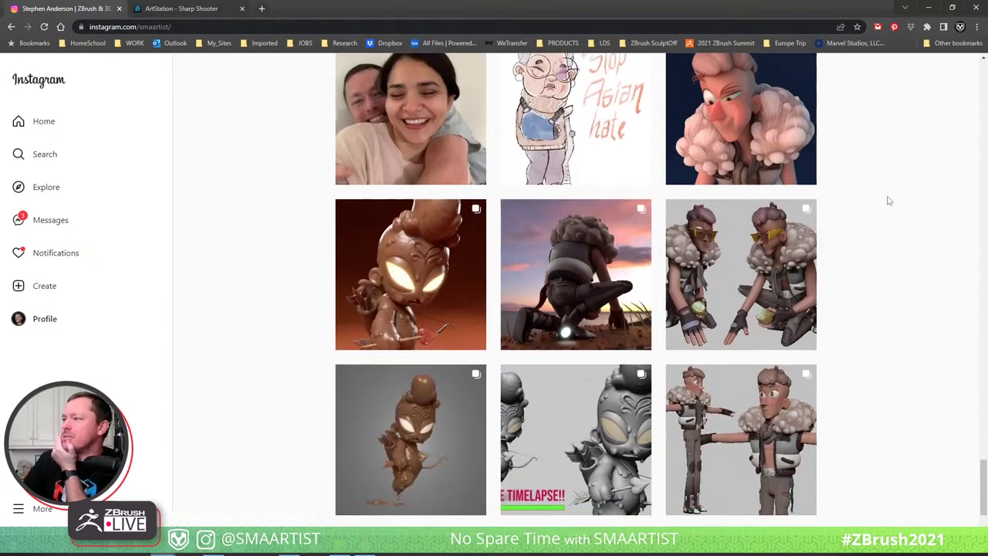
pyautogui.scroll(-8, 888, 201)
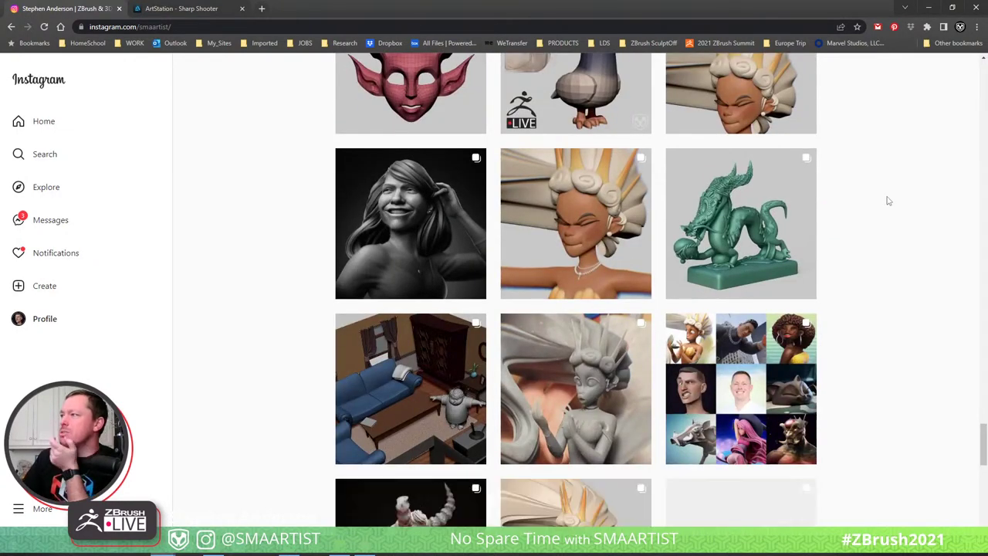
pyautogui.click(430, 436)
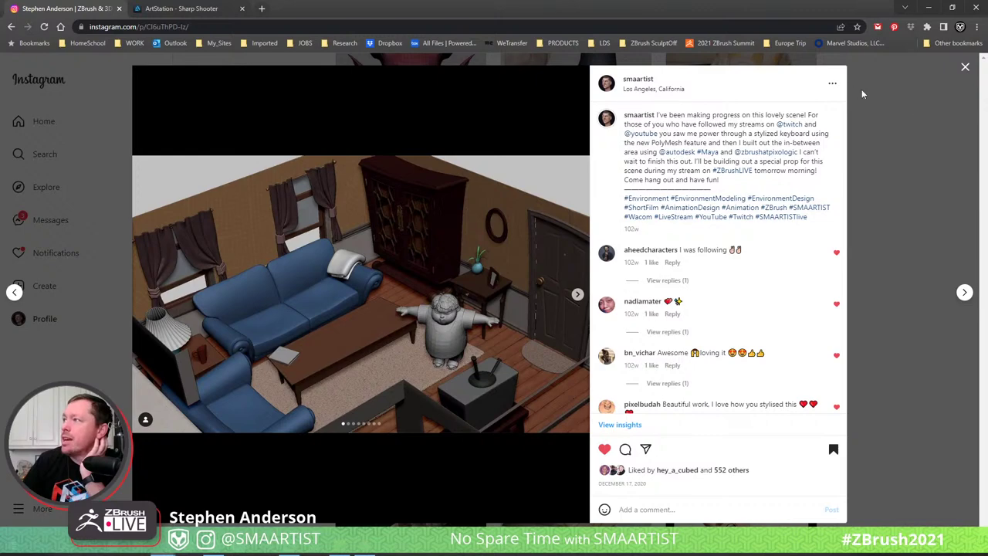
pyautogui.click(897, 105)
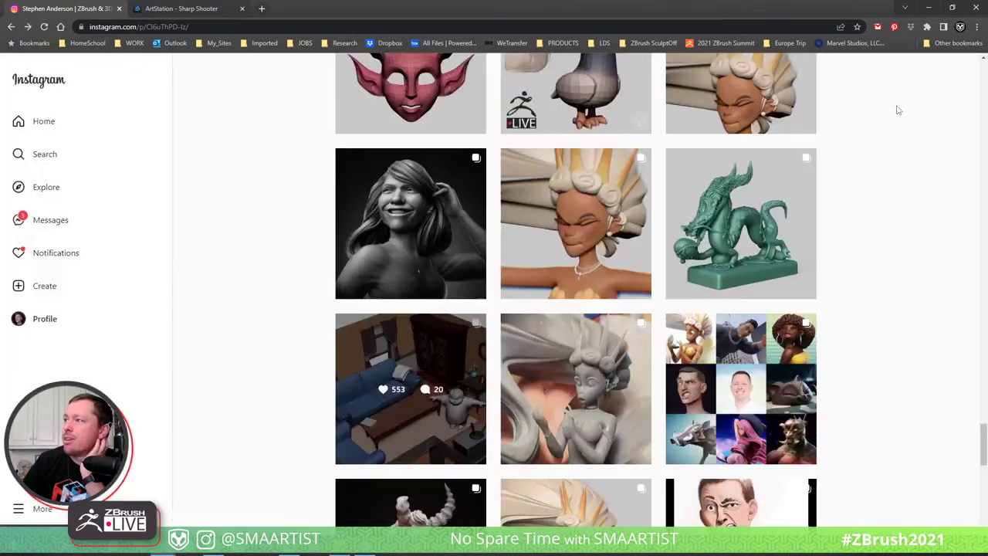
# Look through the older posts in the profile grid, past the mermaid, robot fish and boar sculpts, for the llama ornament
pyautogui.scroll(-3, 863, 304)
pyautogui.scroll(-5, 864, 304)
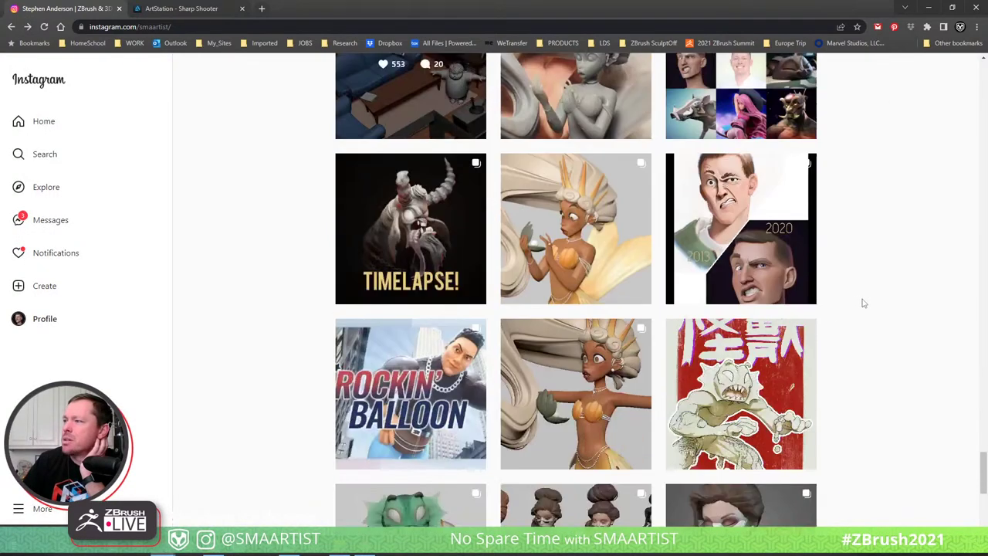
pyautogui.scroll(-6, 863, 302)
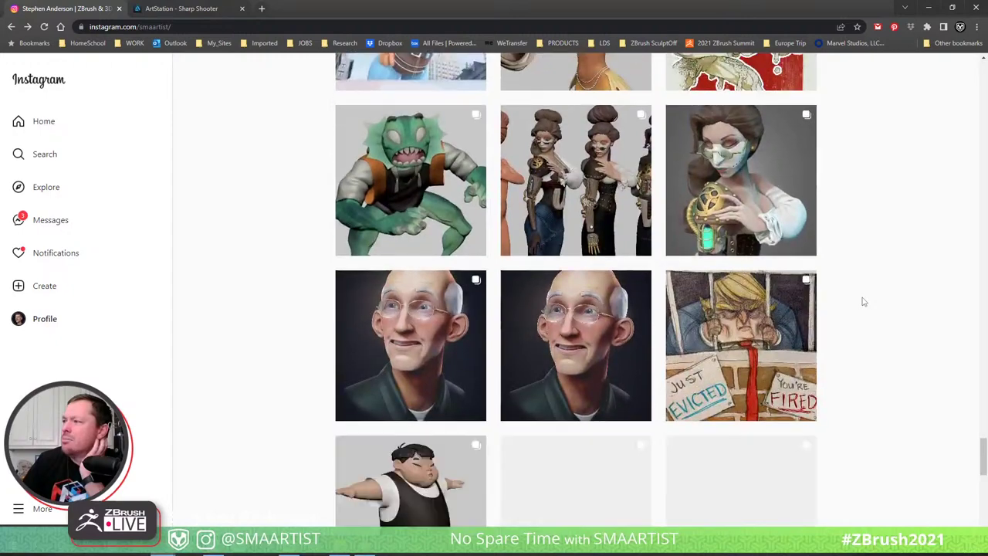
pyautogui.scroll(-2, 863, 301)
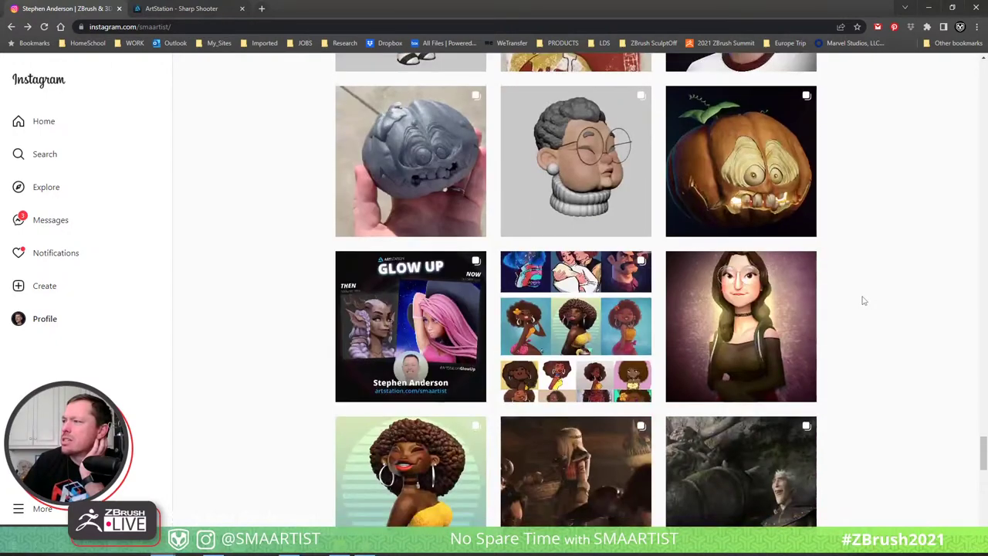
pyautogui.scroll(-5, 864, 300)
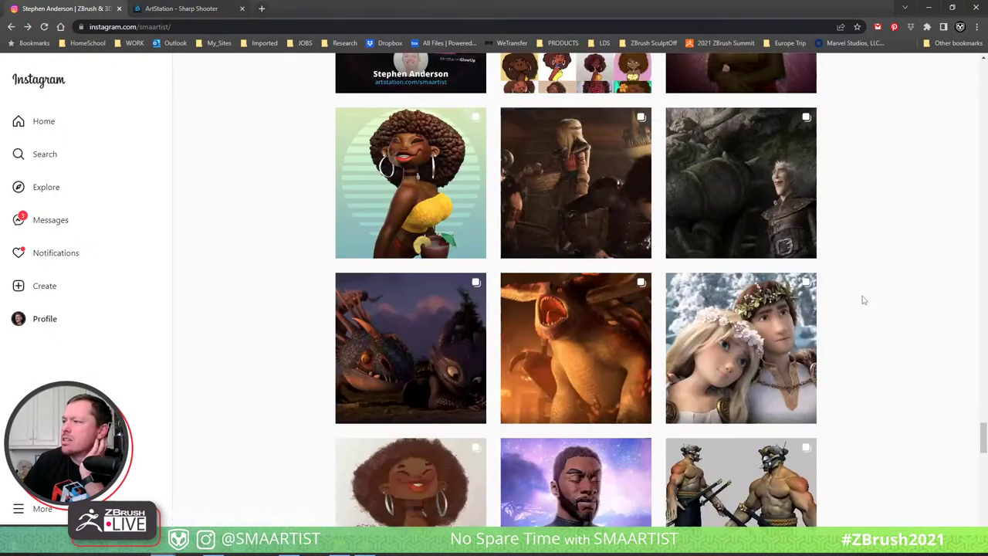
pyautogui.scroll(-13, 865, 300)
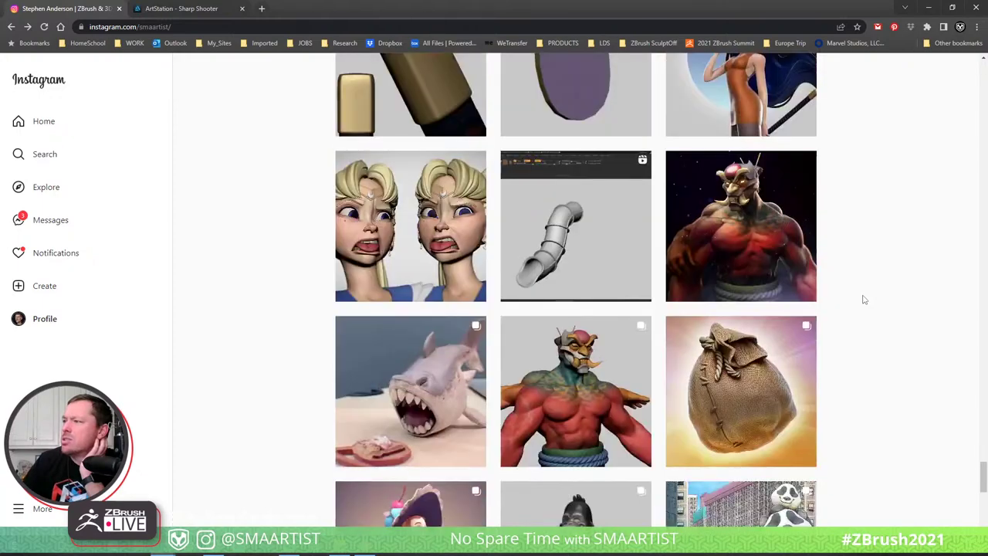
pyautogui.scroll(-4, 865, 300)
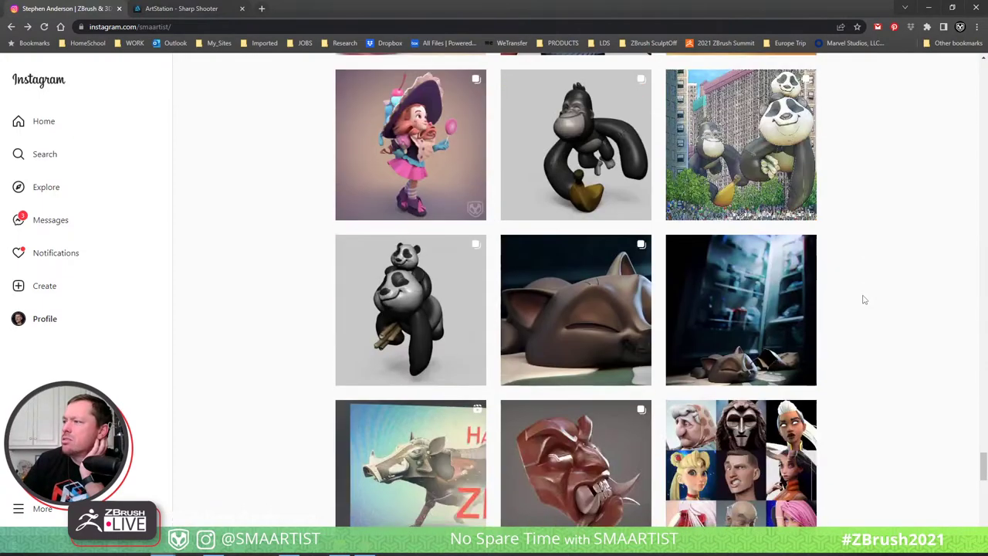
pyautogui.scroll(-10, 865, 299)
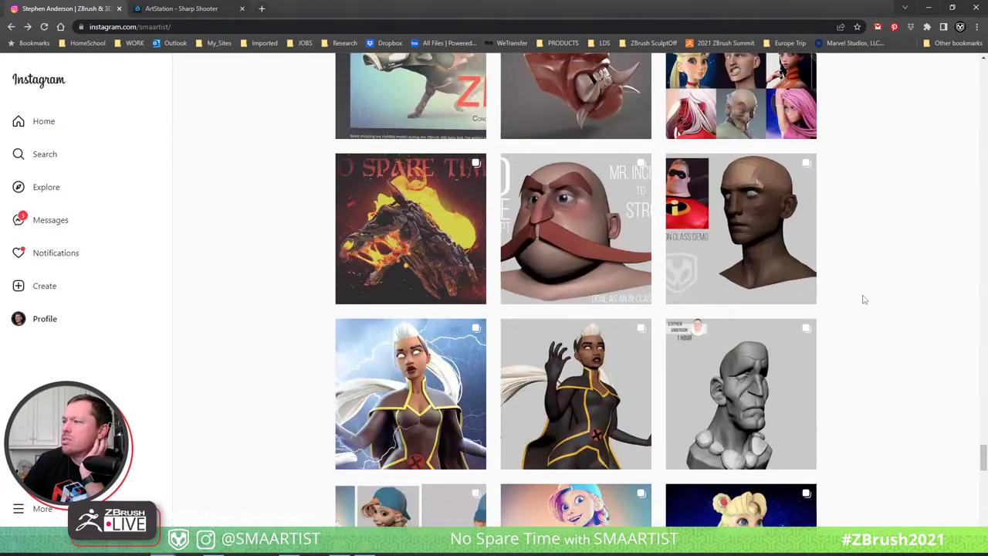
pyautogui.scroll(-9, 865, 300)
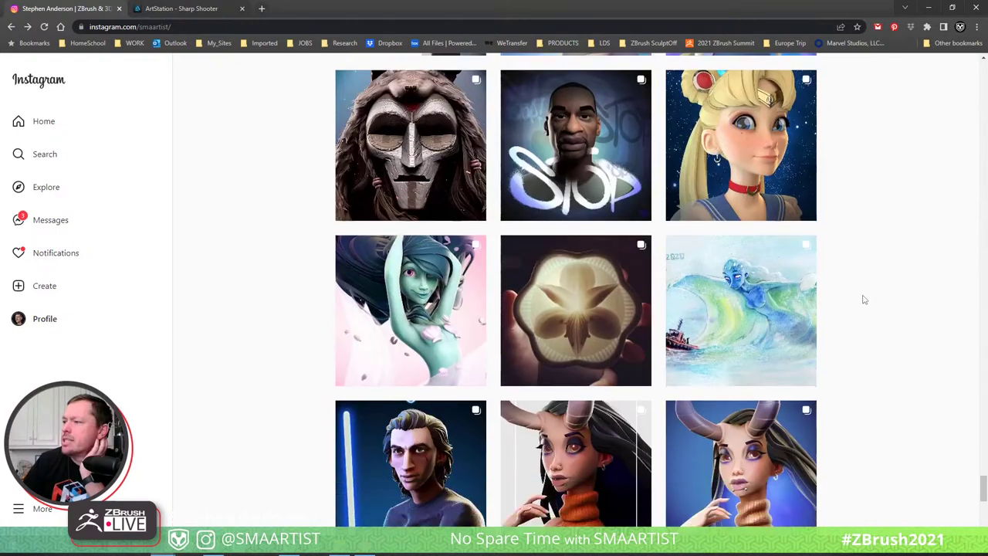
pyautogui.scroll(-4, 865, 299)
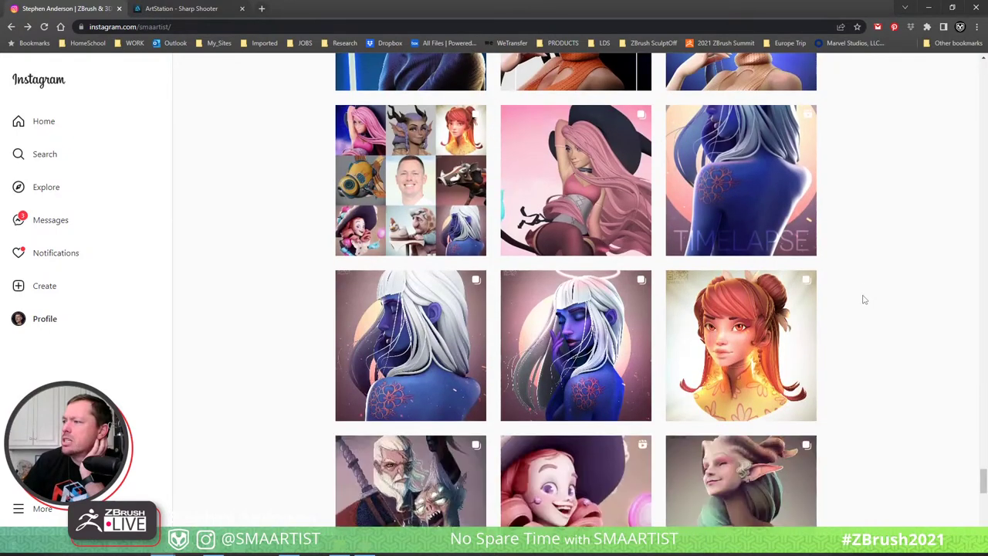
pyautogui.scroll(-4, 865, 300)
pyautogui.scroll(-3, 865, 300)
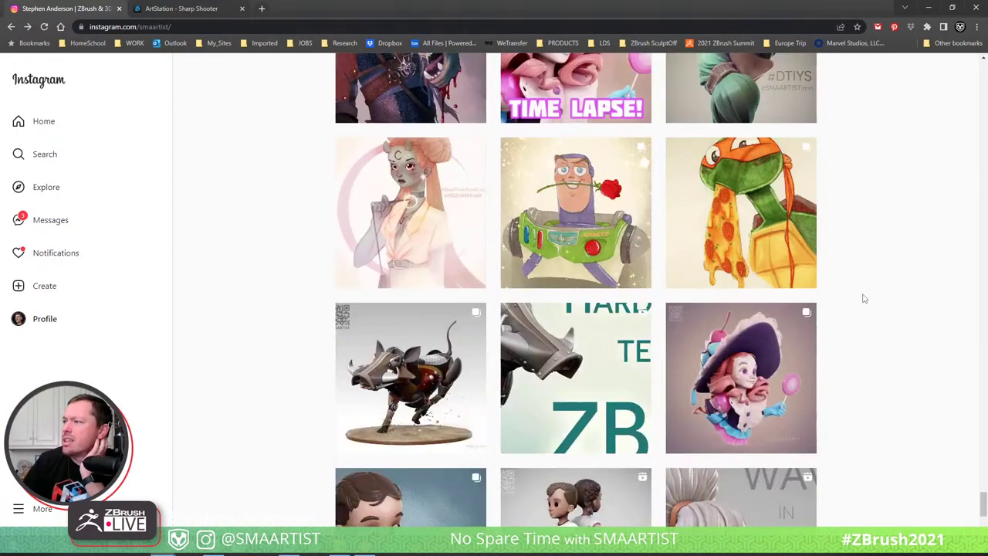
pyautogui.scroll(-8, 865, 299)
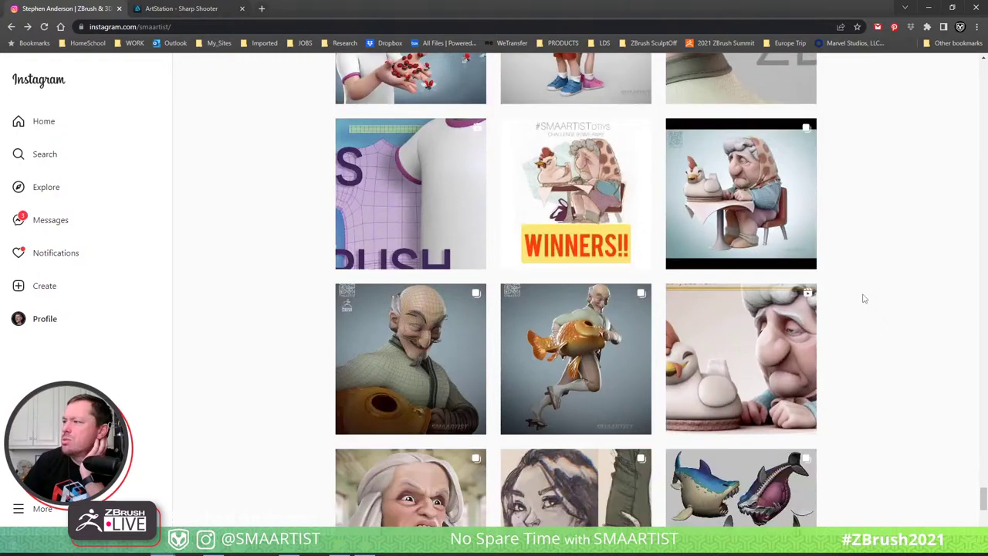
pyautogui.scroll(-5, 864, 299)
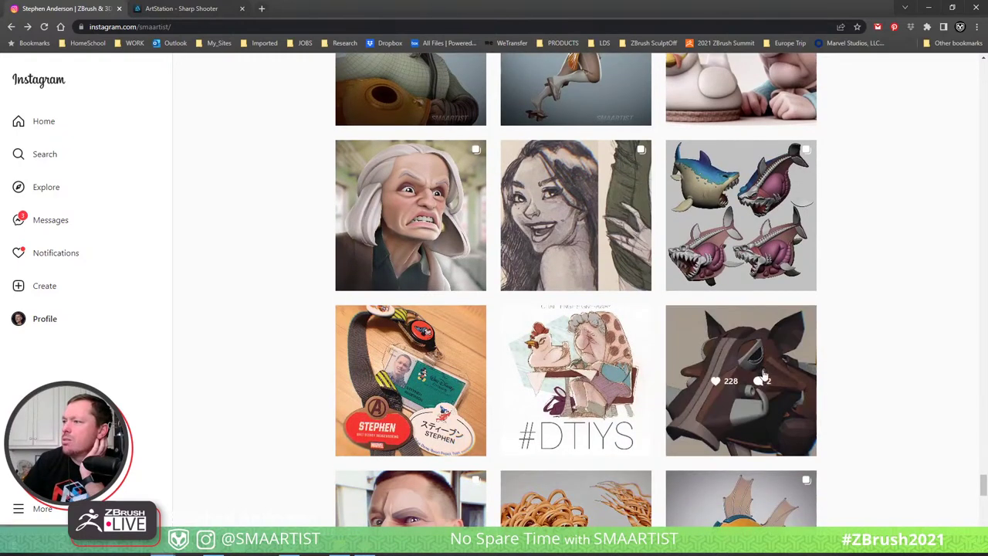
pyautogui.scroll(-3, 767, 349)
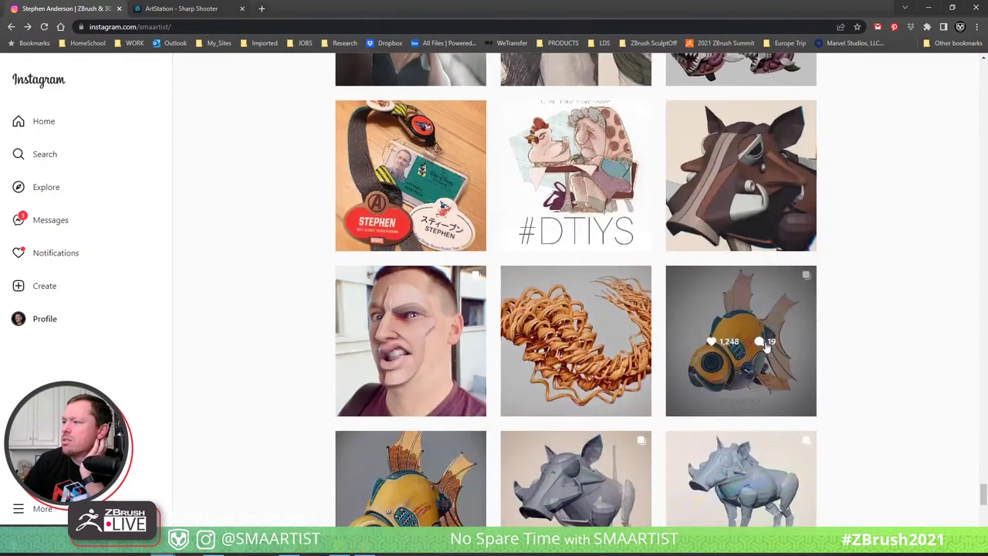
pyautogui.scroll(-3, 767, 349)
pyautogui.scroll(3, 766, 349)
pyautogui.scroll(-8, 767, 349)
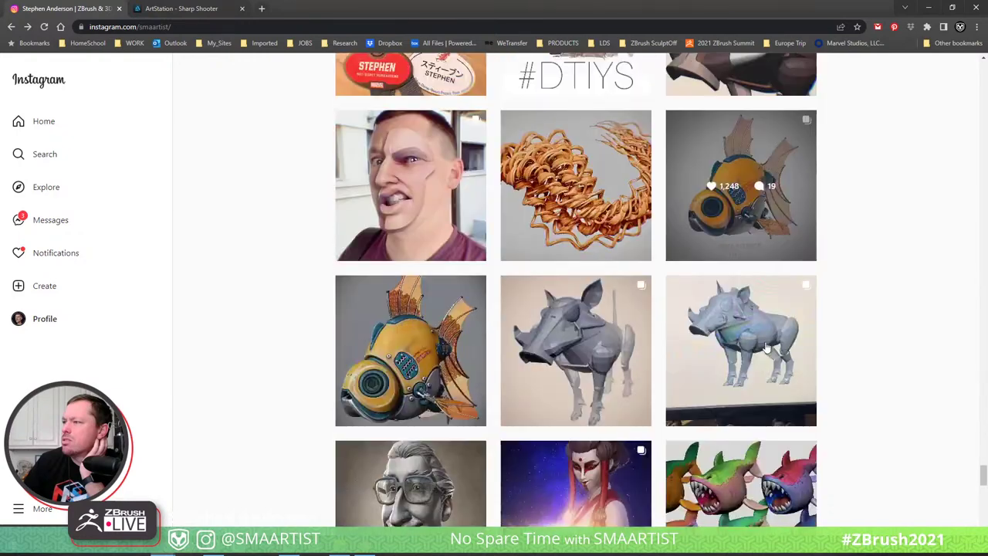
pyautogui.scroll(-2, 765, 344)
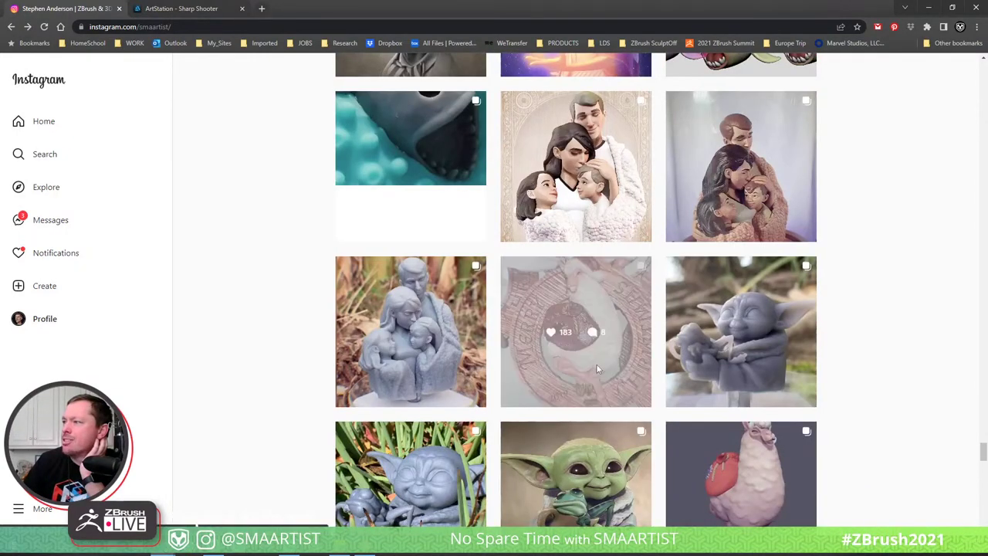
# View the Merry Christmas llama ornament post, advance to its second photo, and return to the post grid
pyautogui.click(596, 370)
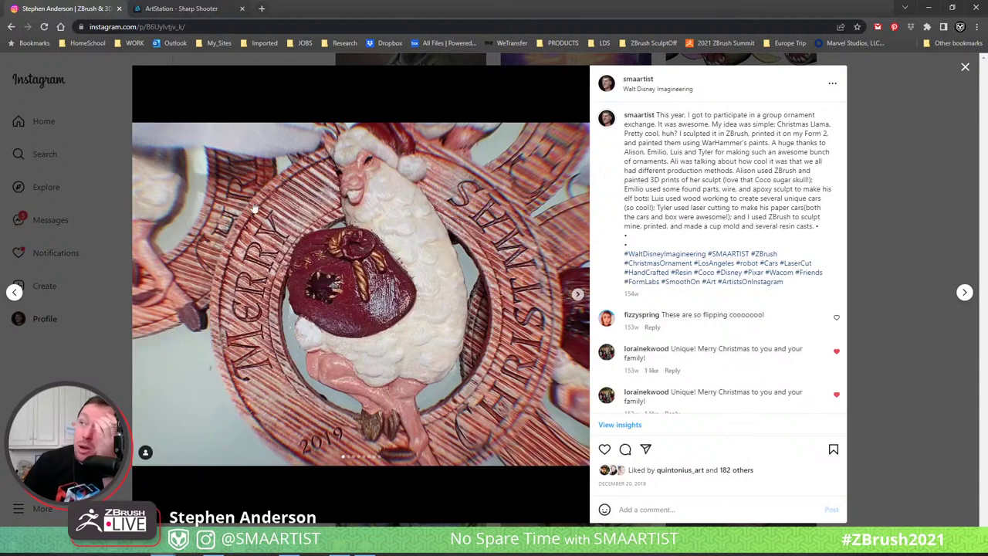
pyautogui.click(578, 296)
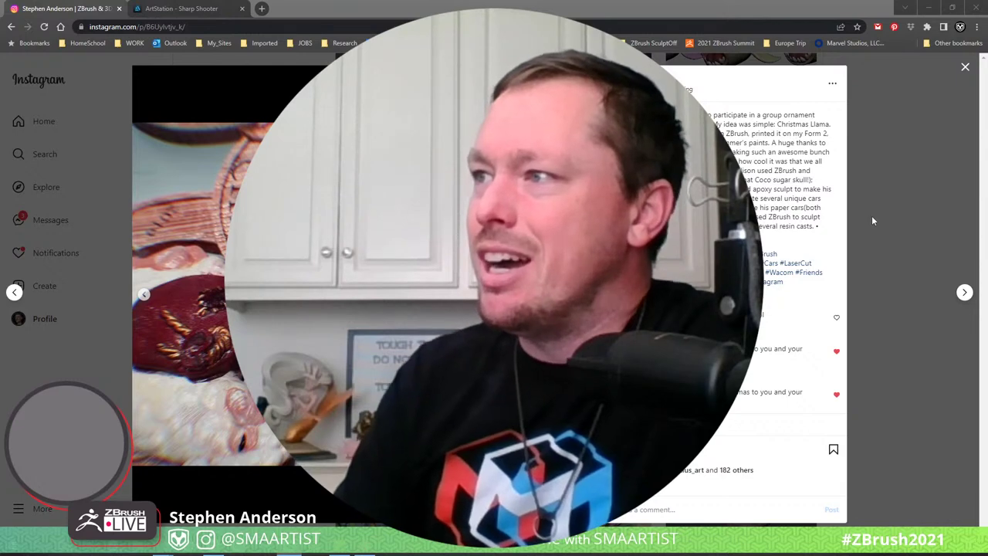
pyautogui.click(873, 221)
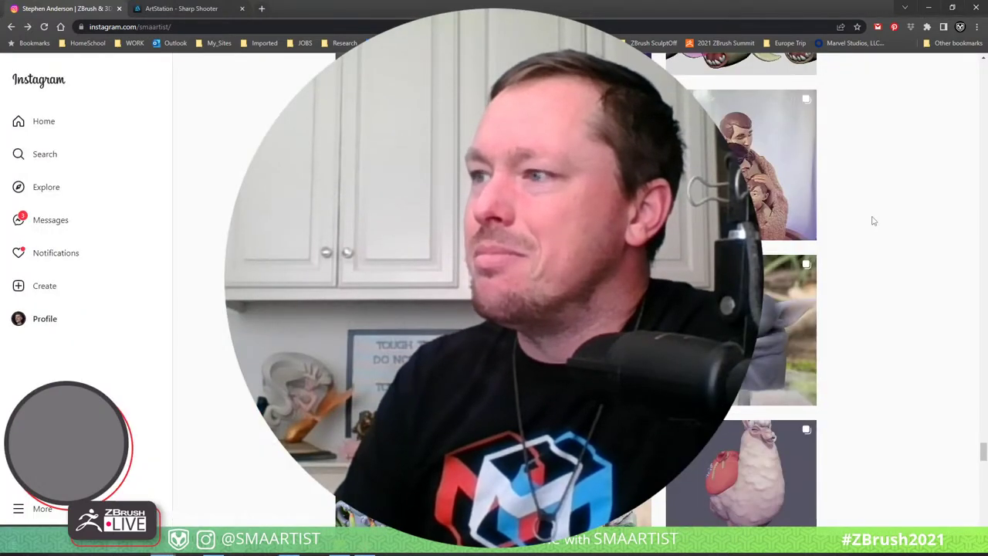
# View the Christmas Llama sculpt post showing the llama with a red sack, and return to the post grid
pyautogui.scroll(-2, 873, 220)
pyautogui.scroll(-1, 873, 220)
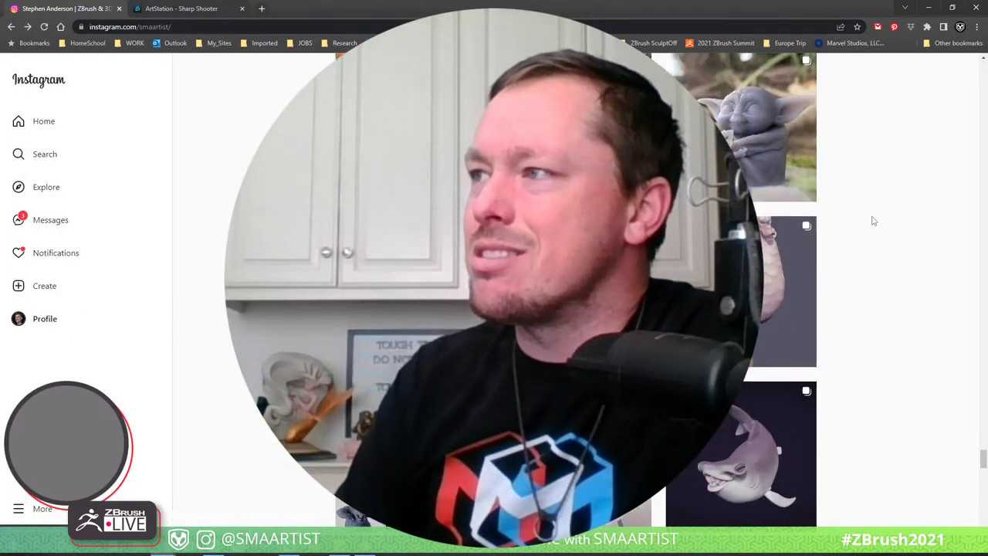
pyautogui.click(794, 298)
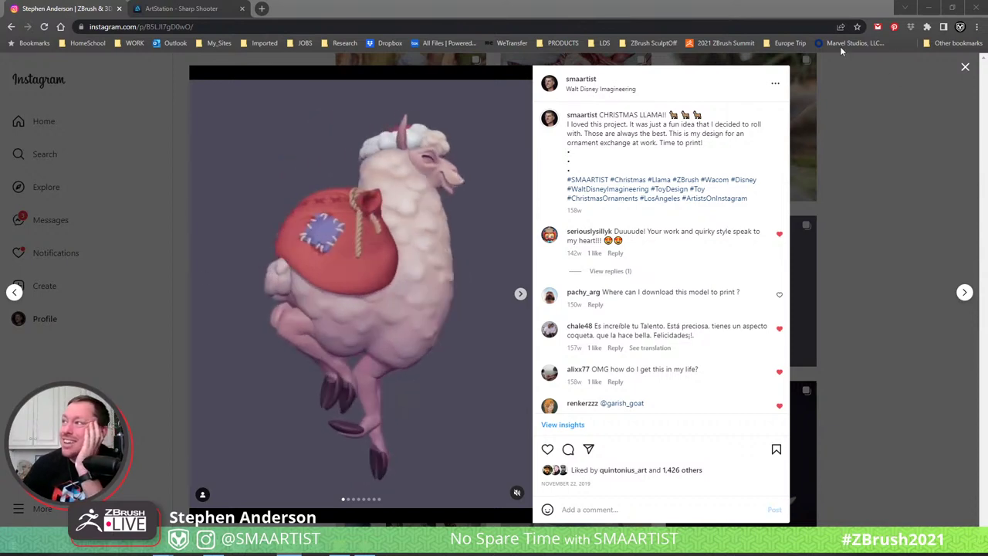
pyautogui.click(875, 134)
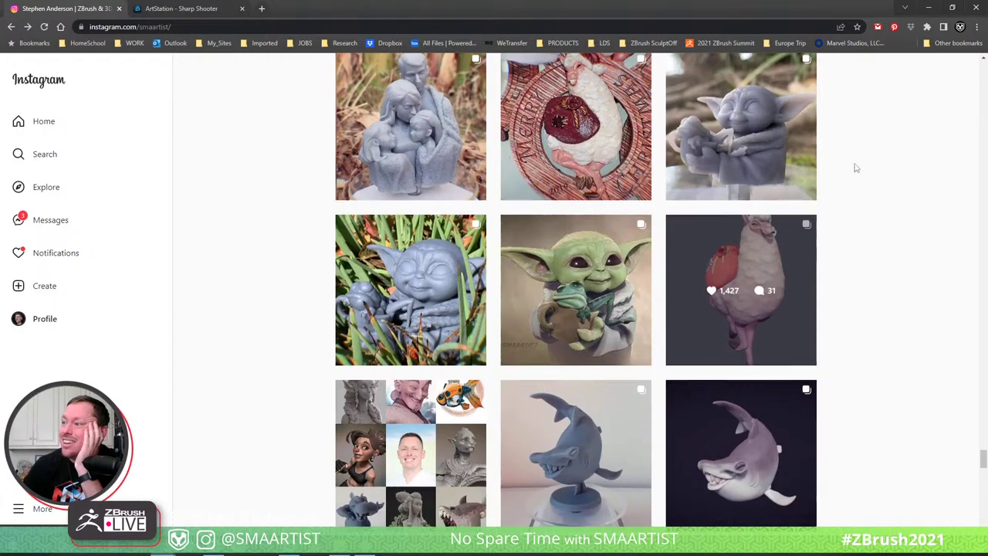
# Look over the shark posts below the llama, and go back up through the grid to the newer posts for the painted mermaid figurine
pyautogui.scroll(-6, 855, 168)
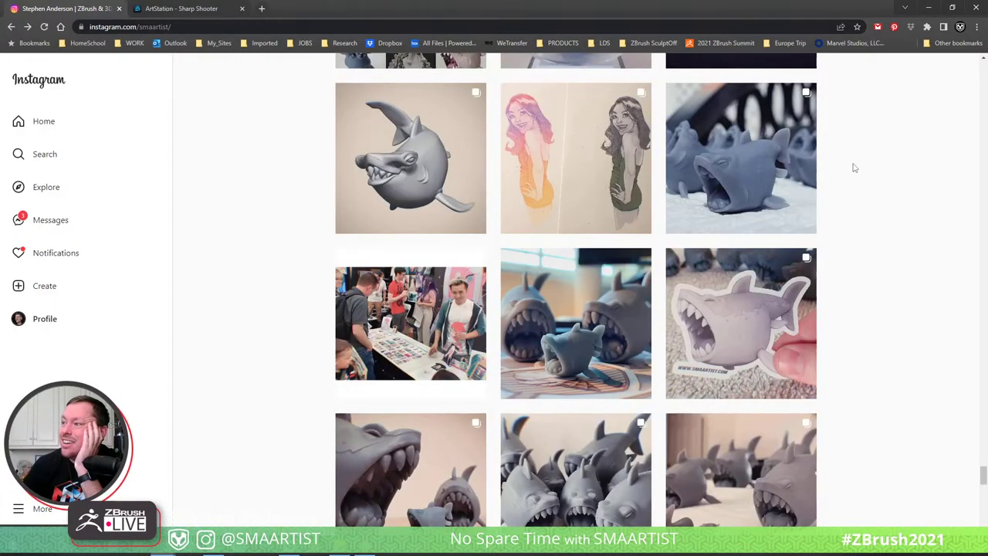
pyautogui.scroll(3, 855, 168)
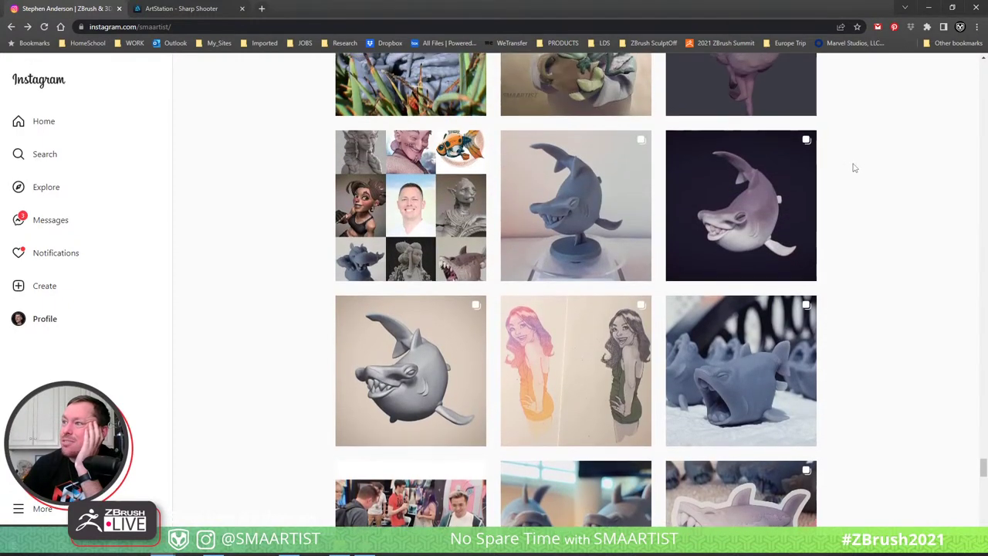
pyautogui.scroll(9, 855, 167)
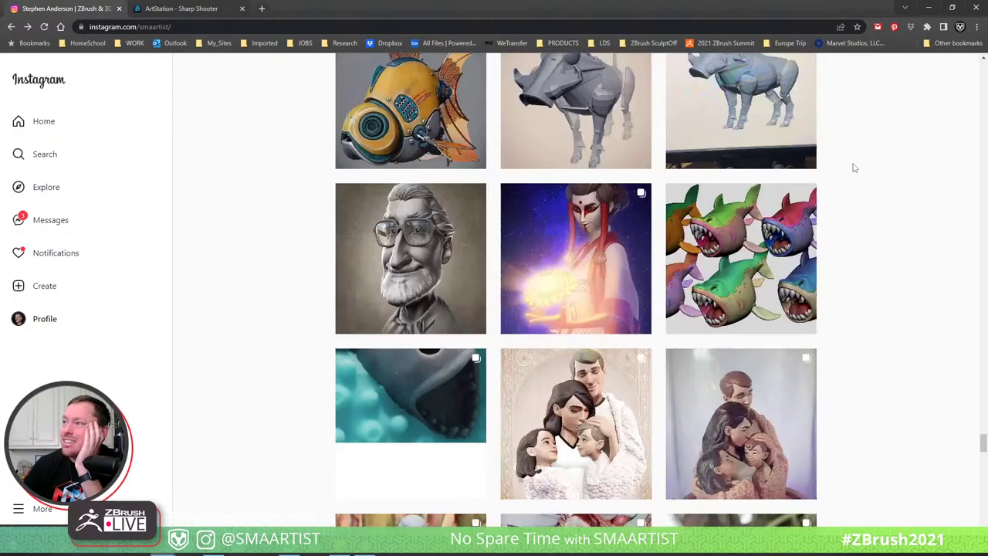
pyautogui.scroll(9, 855, 167)
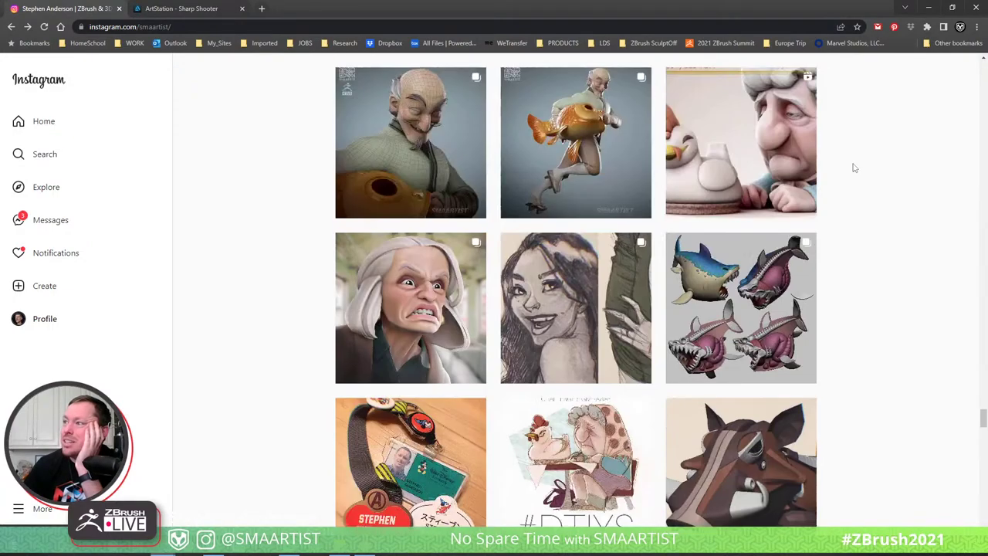
pyautogui.scroll(15, 856, 168)
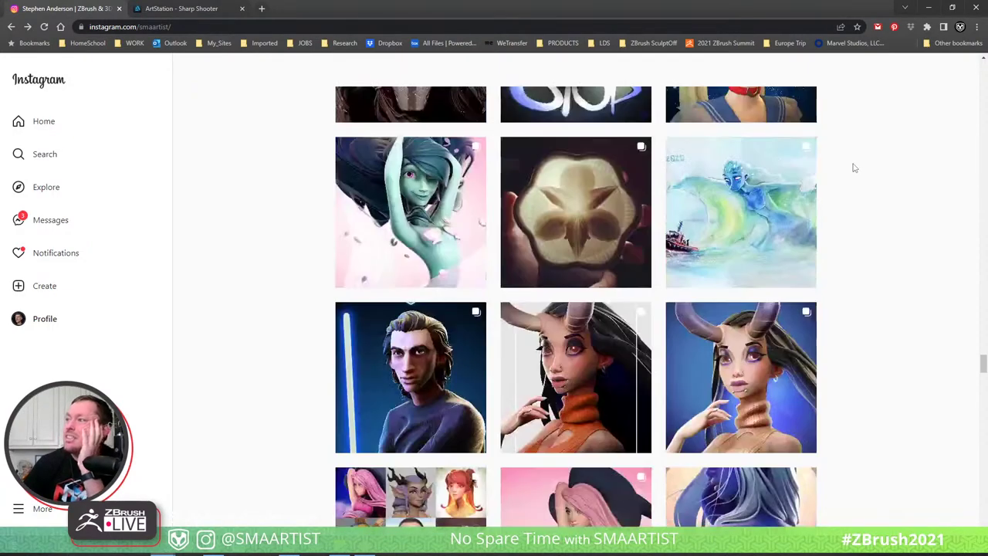
pyautogui.scroll(15, 856, 168)
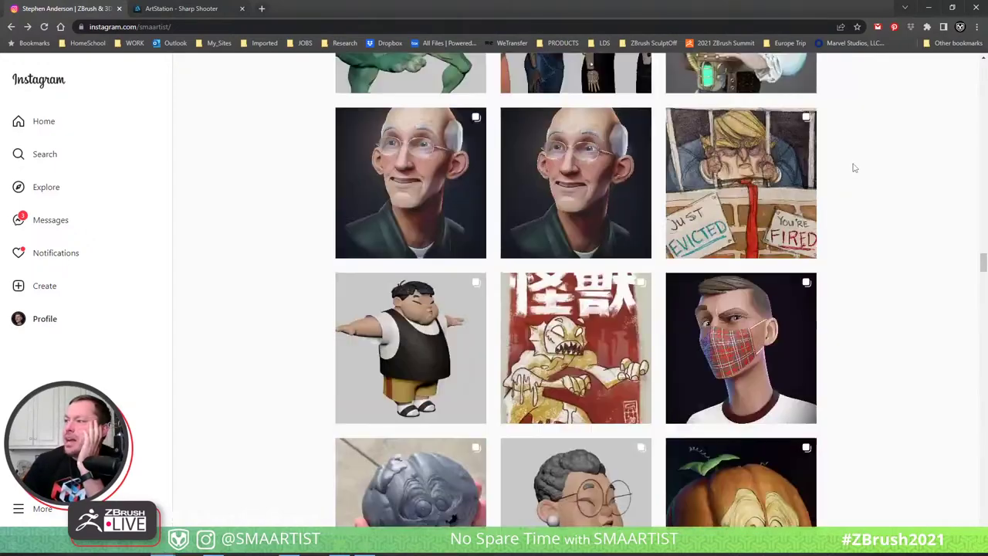
pyautogui.scroll(15, 855, 167)
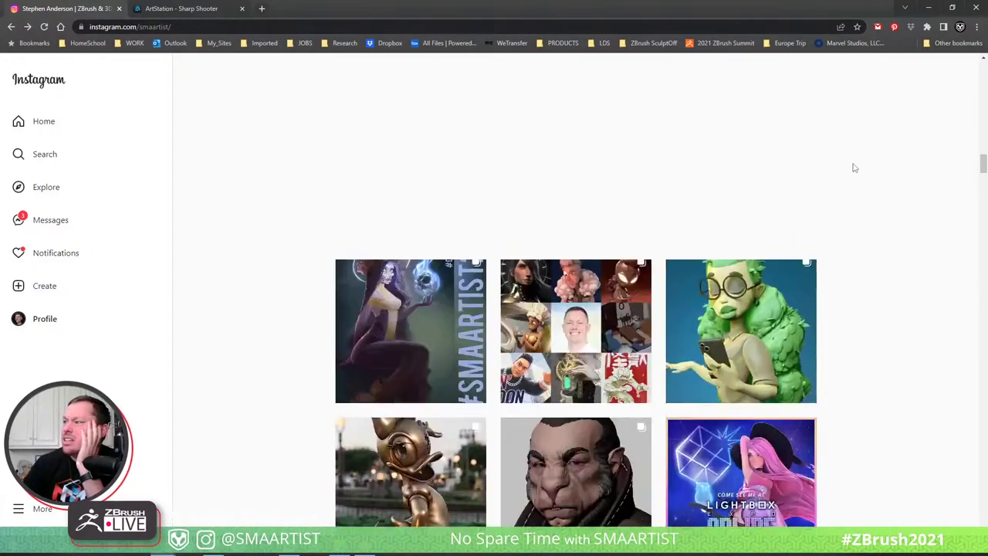
pyautogui.scroll(15, 855, 168)
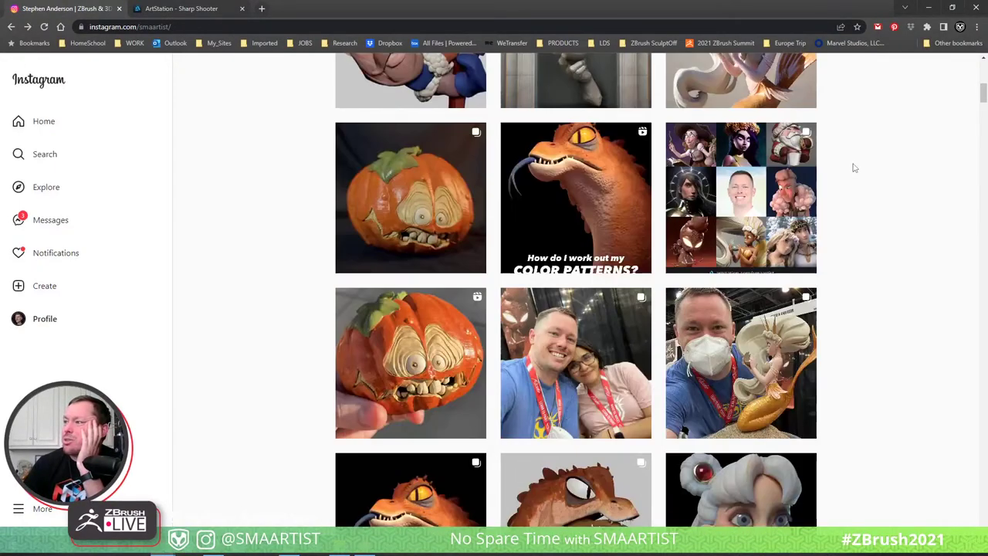
pyautogui.scroll(-9, 856, 167)
pyautogui.scroll(2, 861, 169)
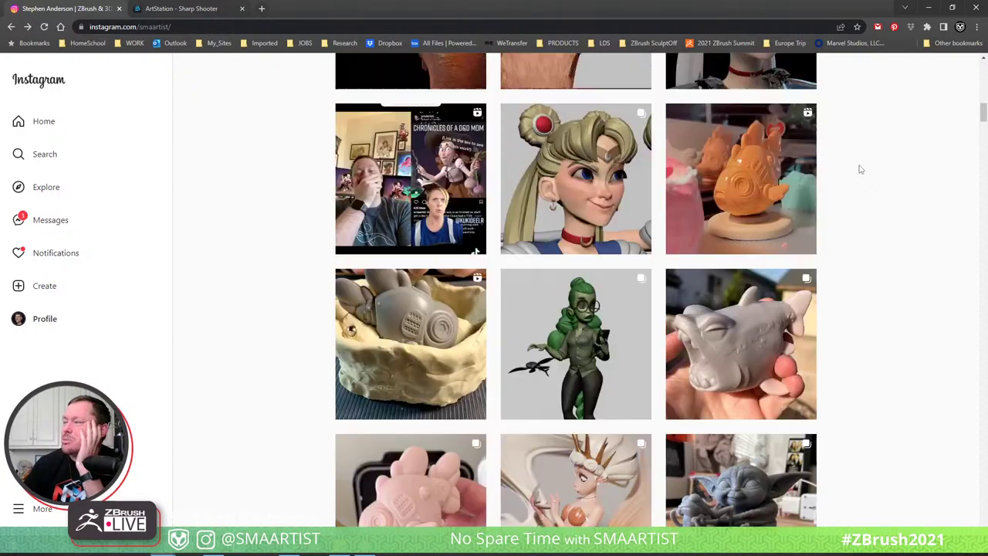
pyautogui.scroll(-3, 861, 169)
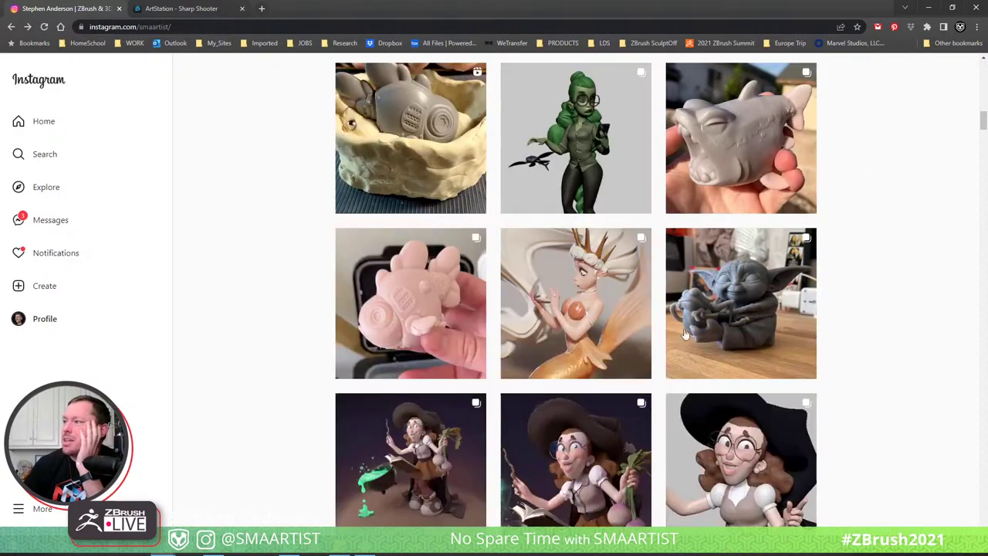
# Open the painted mermaid figurine post and browse its photos through to the fourth one
pyautogui.click(592, 288)
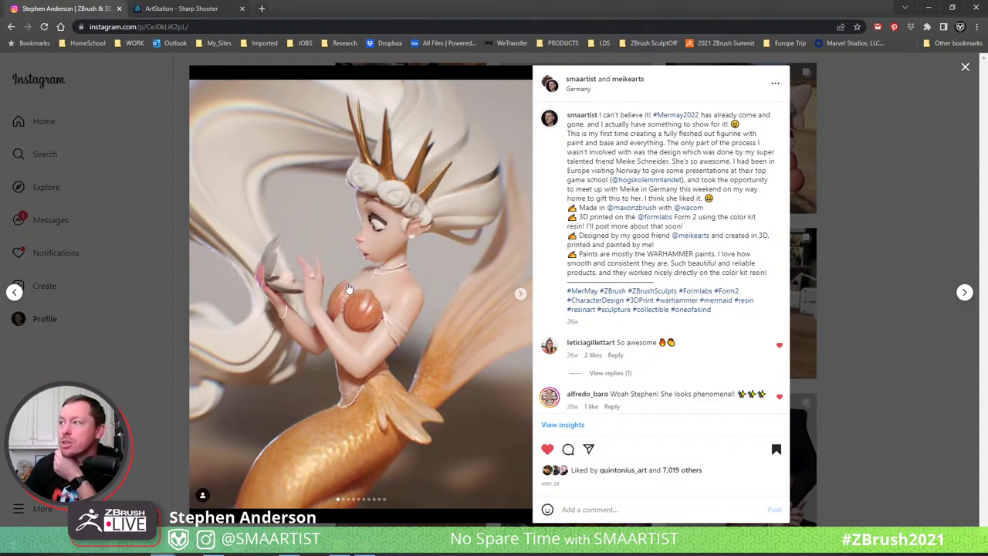
pyautogui.click(520, 294)
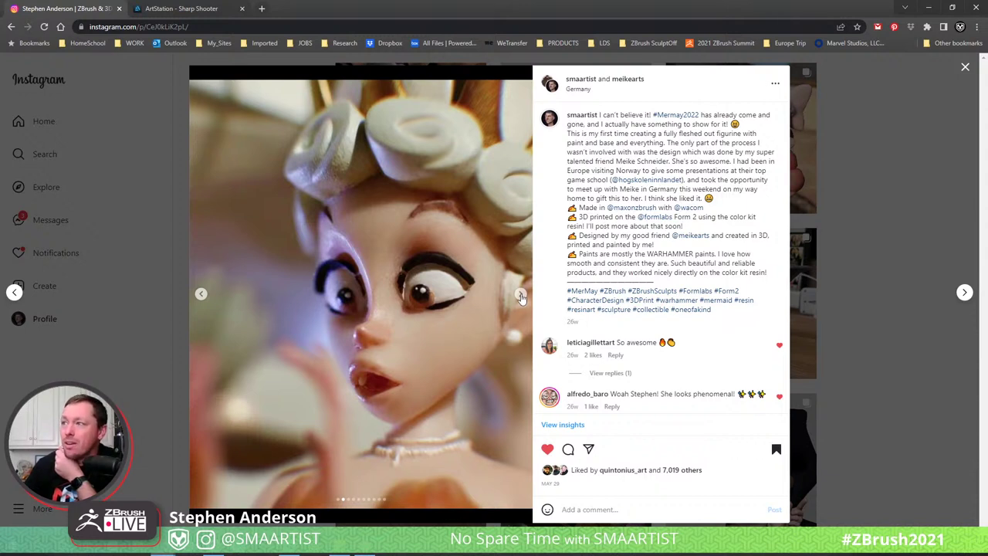
pyautogui.click(520, 295)
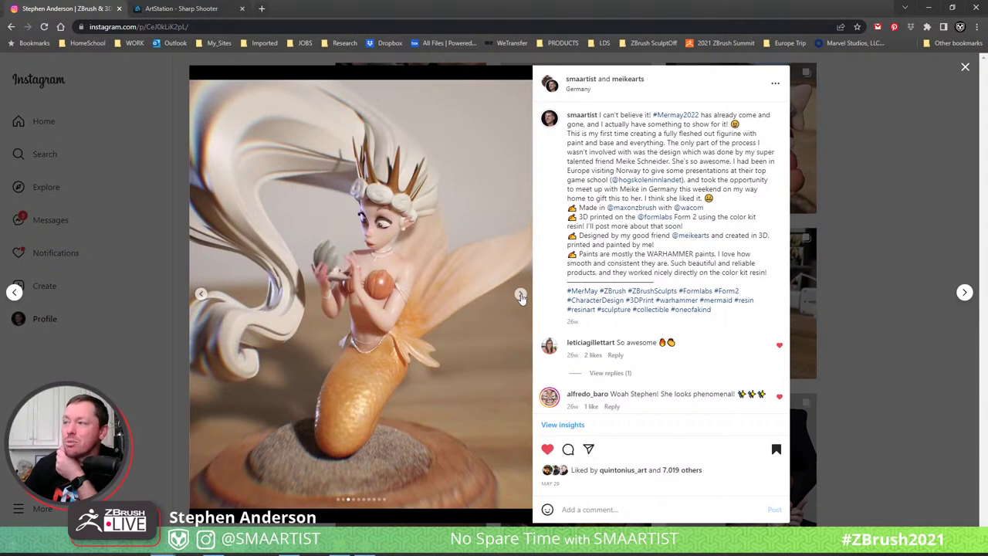
pyautogui.click(520, 295)
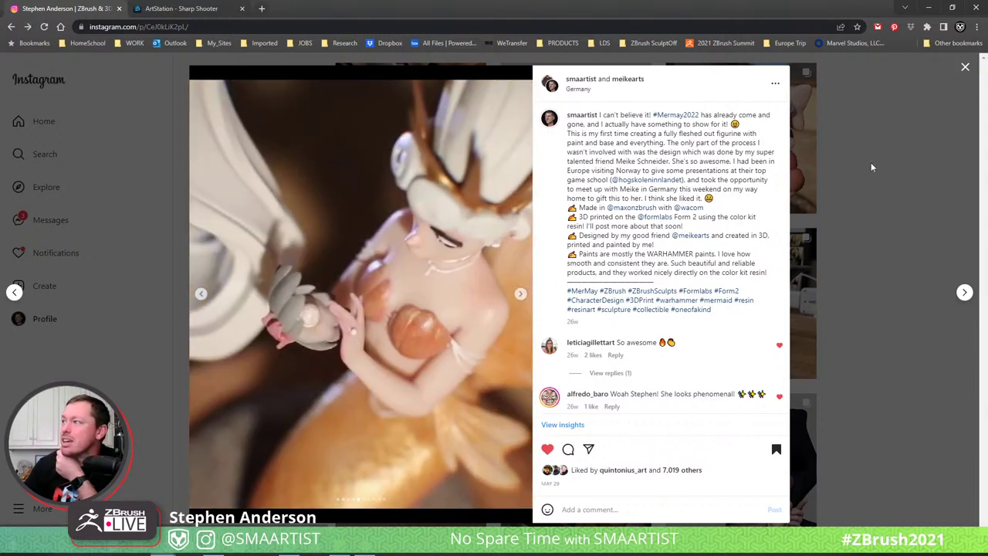
# Leave the mermaid figurine post, view the LightBox Expo booth post showing the mermaid statue, and return to the post grid
pyautogui.click(871, 162)
pyautogui.scroll(8, 832, 186)
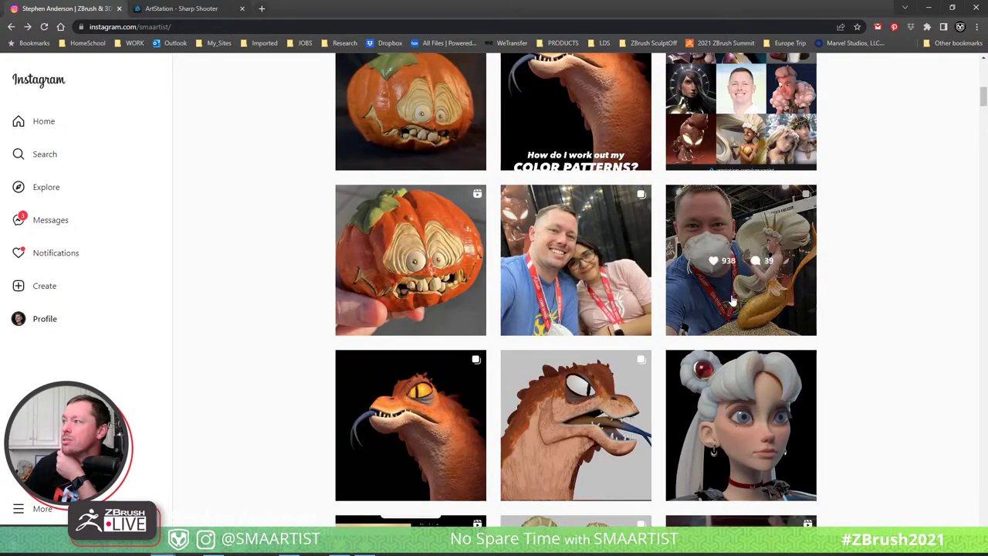
pyautogui.click(807, 250)
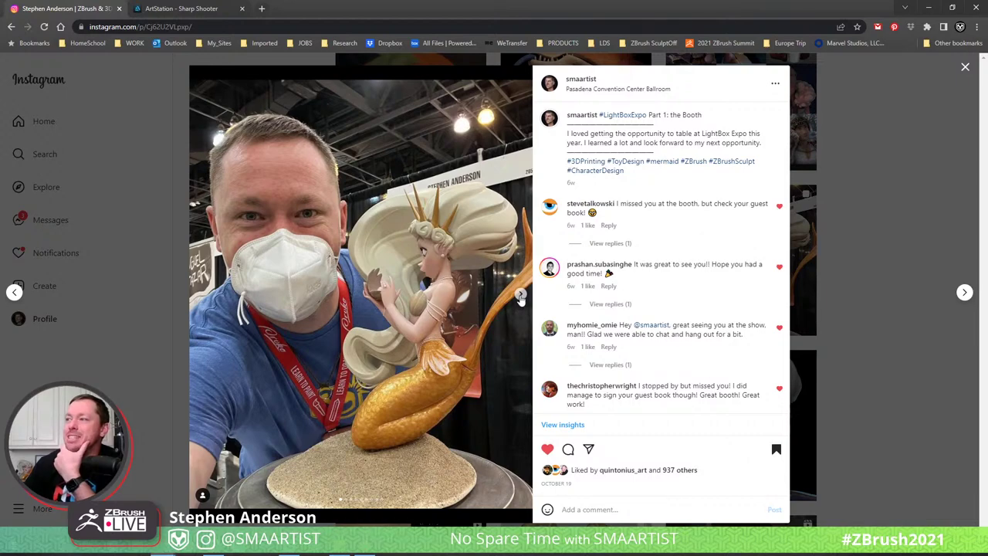
pyautogui.click(872, 145)
# Open the newer mermaid post photographed at Hermosa Beach, browse its photos through to the fifth one, and return to the post grid
pyautogui.scroll(5, 869, 145)
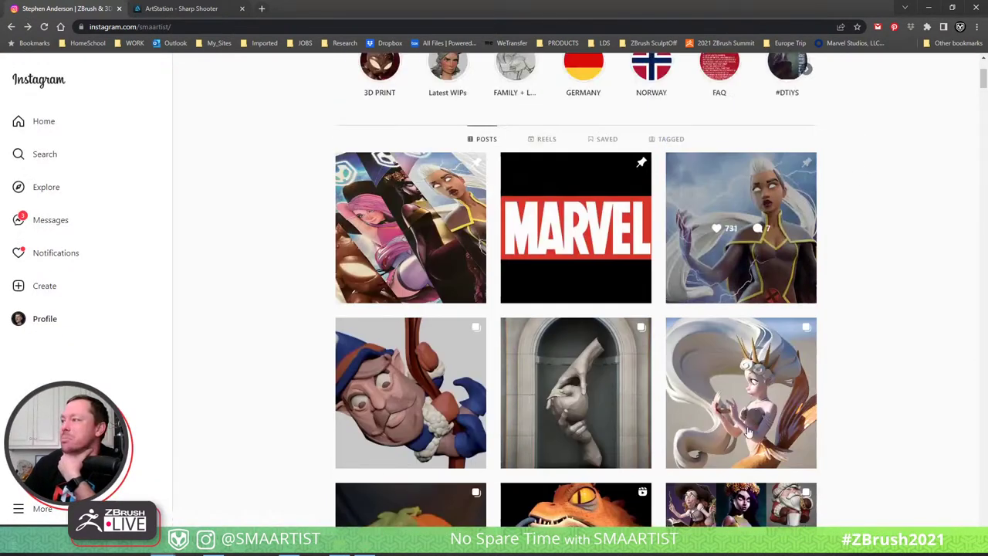
pyautogui.click(740, 395)
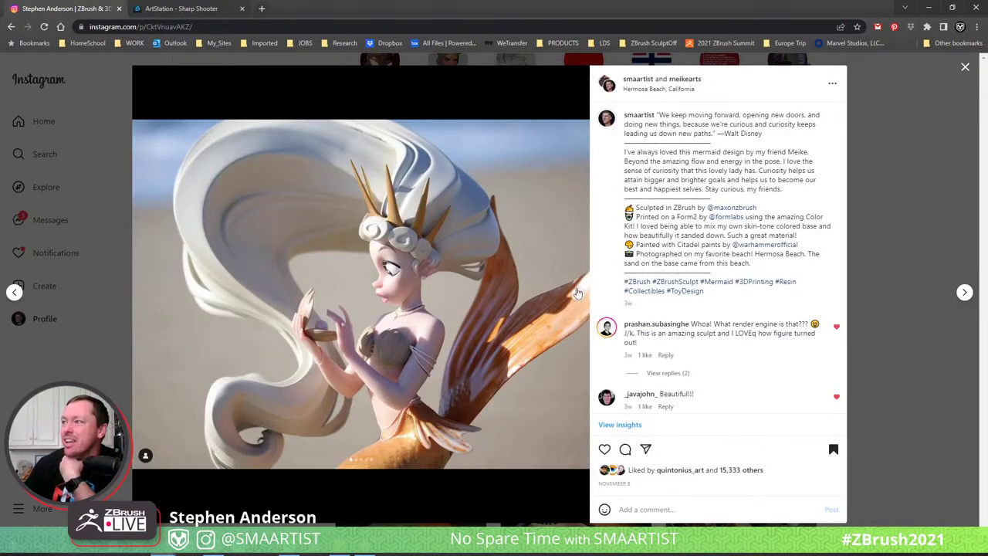
pyautogui.click(579, 294)
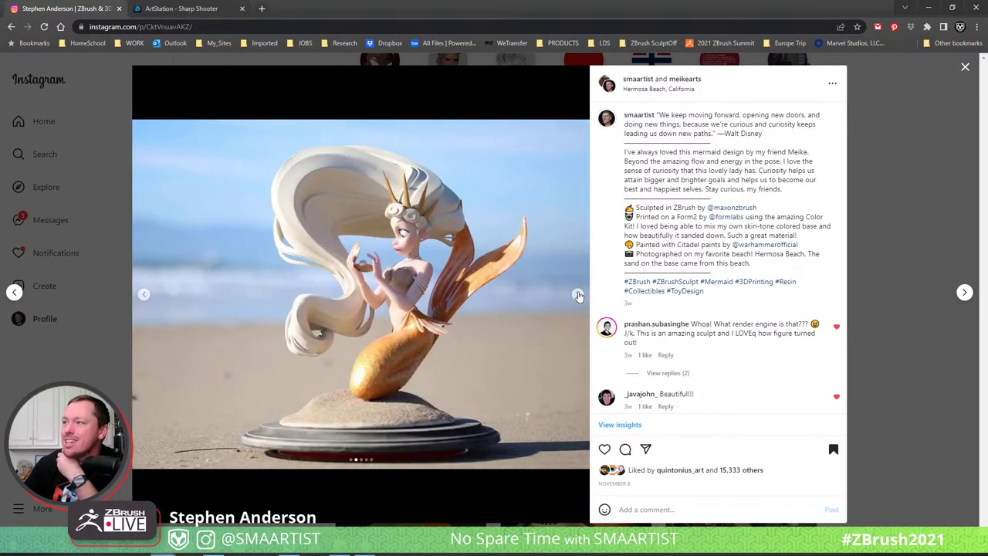
pyautogui.click(578, 295)
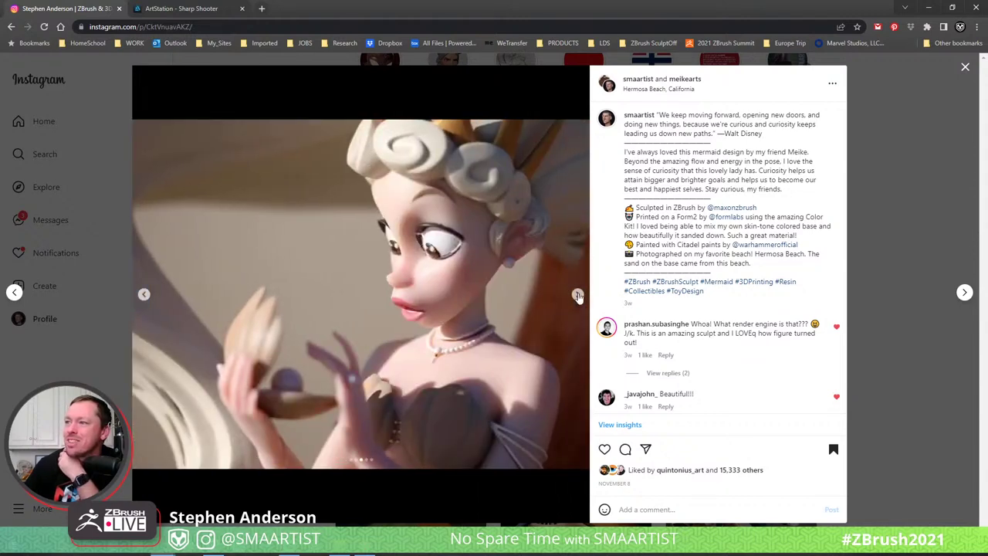
pyautogui.click(578, 294)
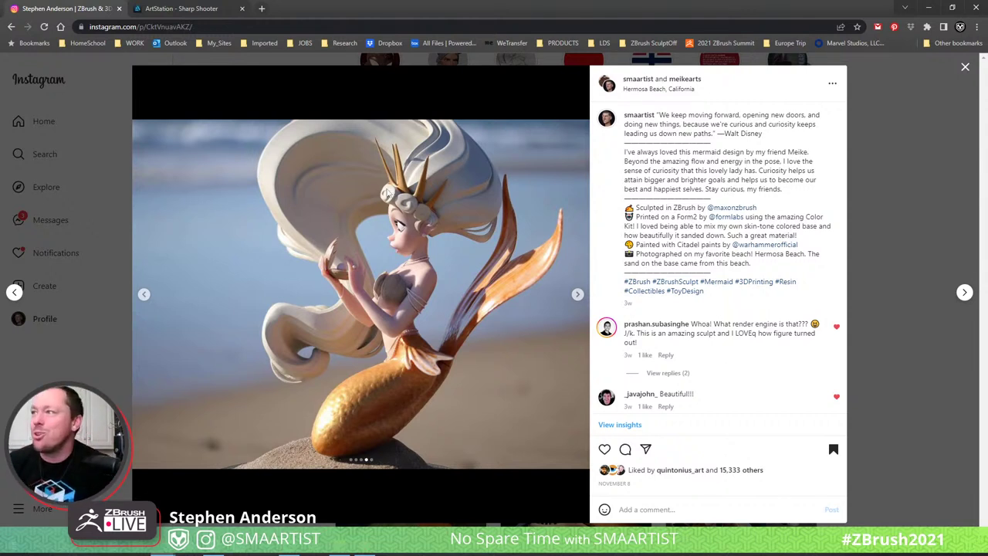
pyautogui.click(578, 295)
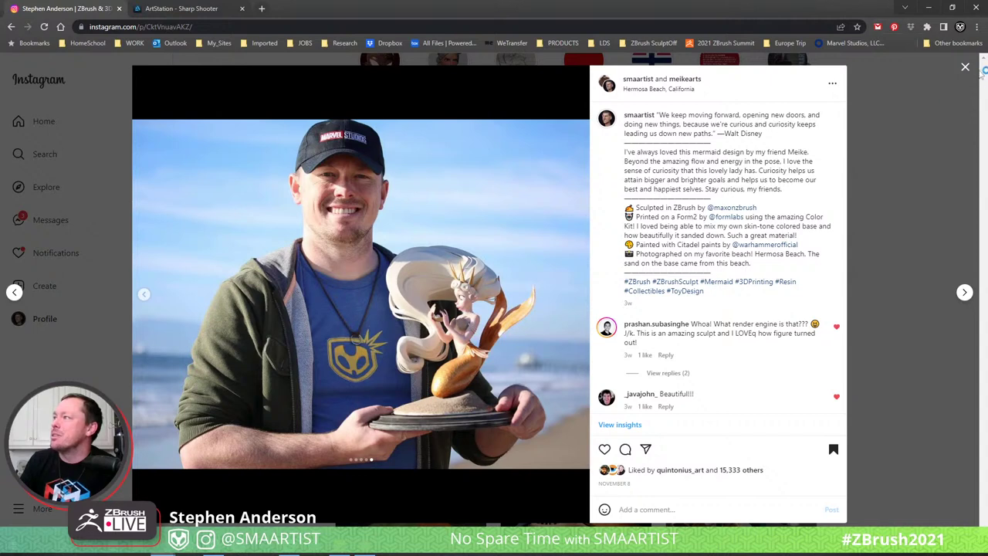
pyautogui.click(965, 68)
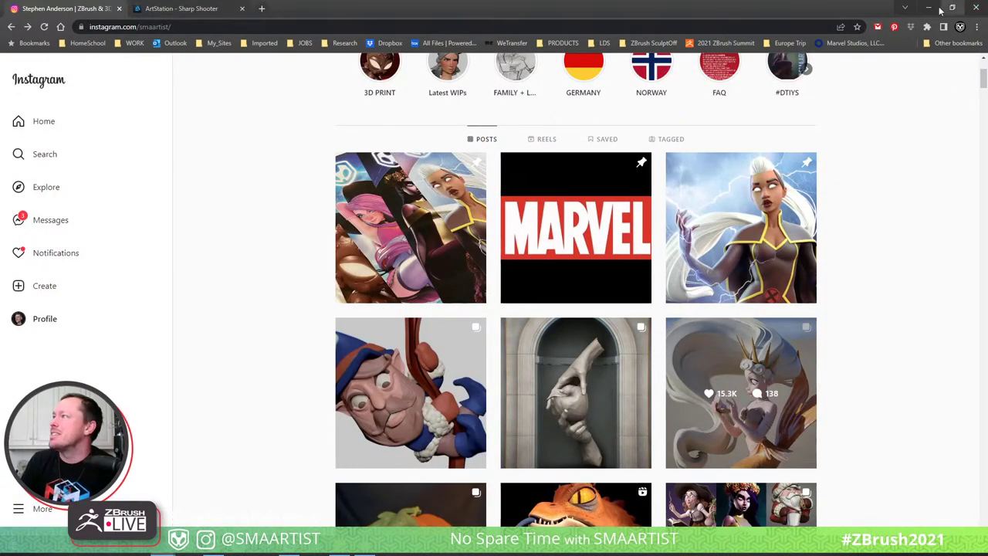
# Switch to the Sharp Shooter artwork on ArtStation, like it and add it to the Character Design collection
pyautogui.click(164, 8)
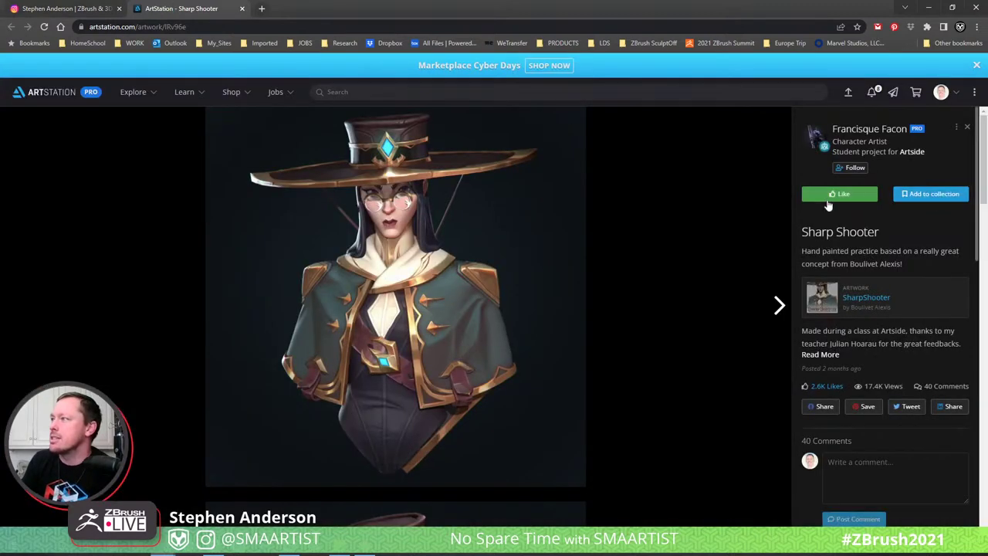
pyautogui.click(835, 196)
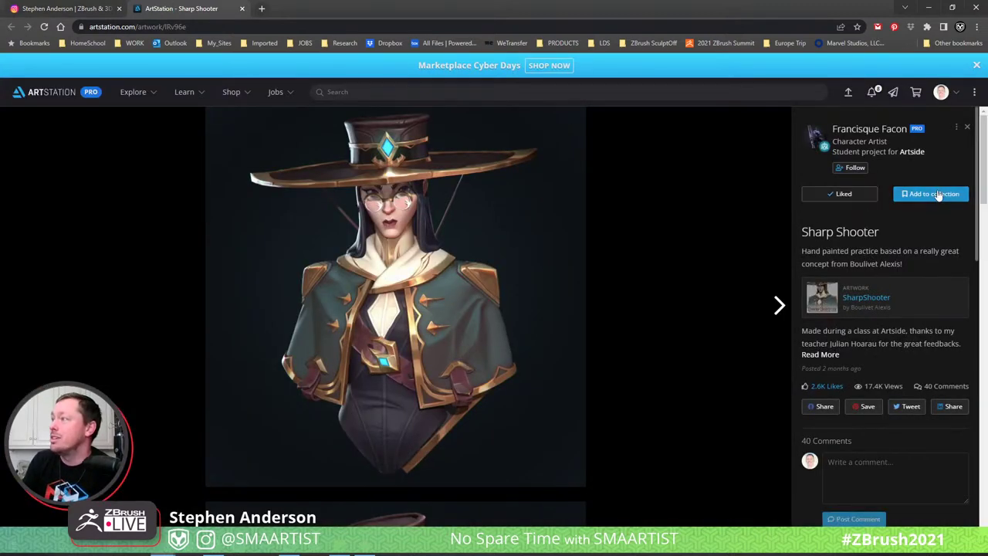
pyautogui.click(937, 194)
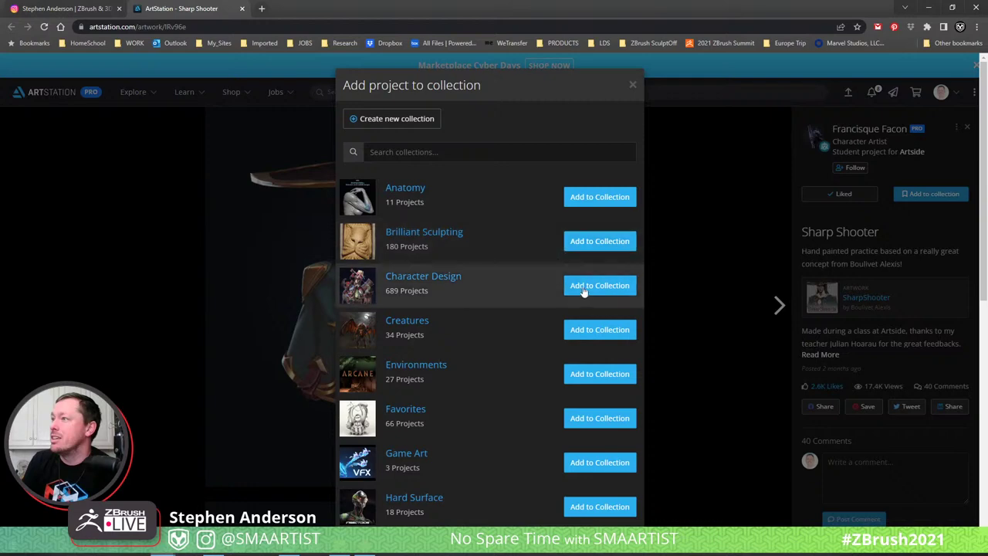
pyautogui.click(596, 288)
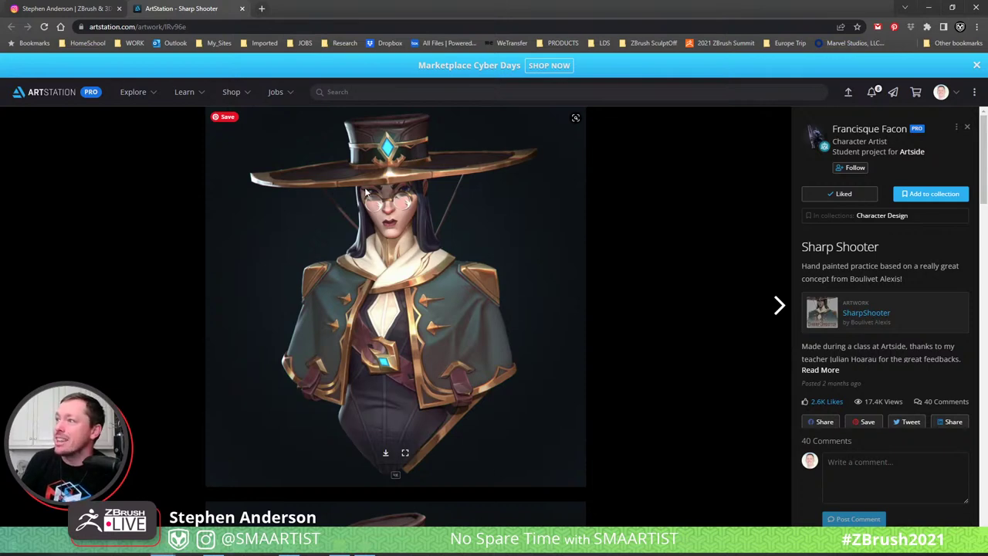
# Look over the first Sharp Shooter bust renders and continue down to the four-angle turnaround image
pyautogui.scroll(-4, 466, 336)
pyautogui.scroll(3, 423, 321)
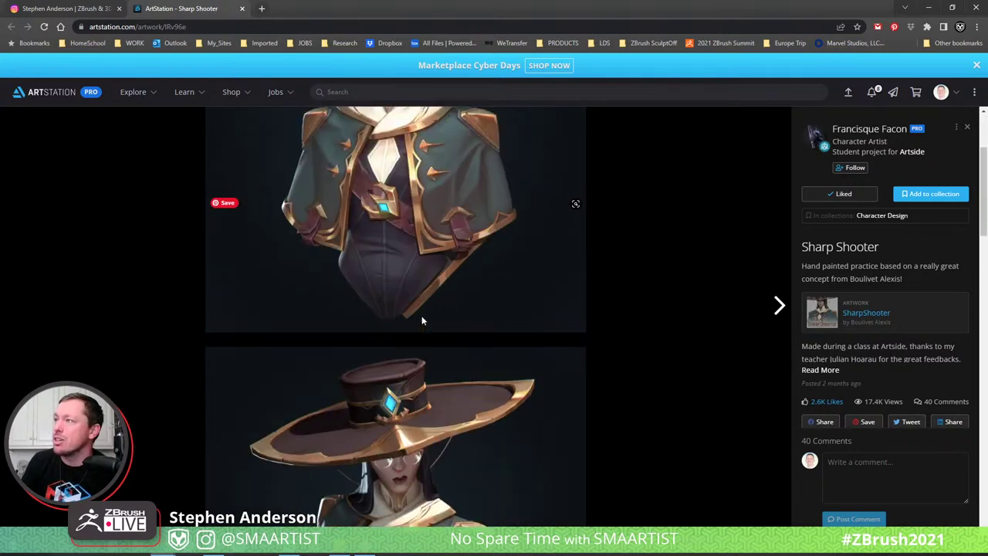
pyautogui.scroll(-3, 419, 319)
pyautogui.scroll(-2, 419, 320)
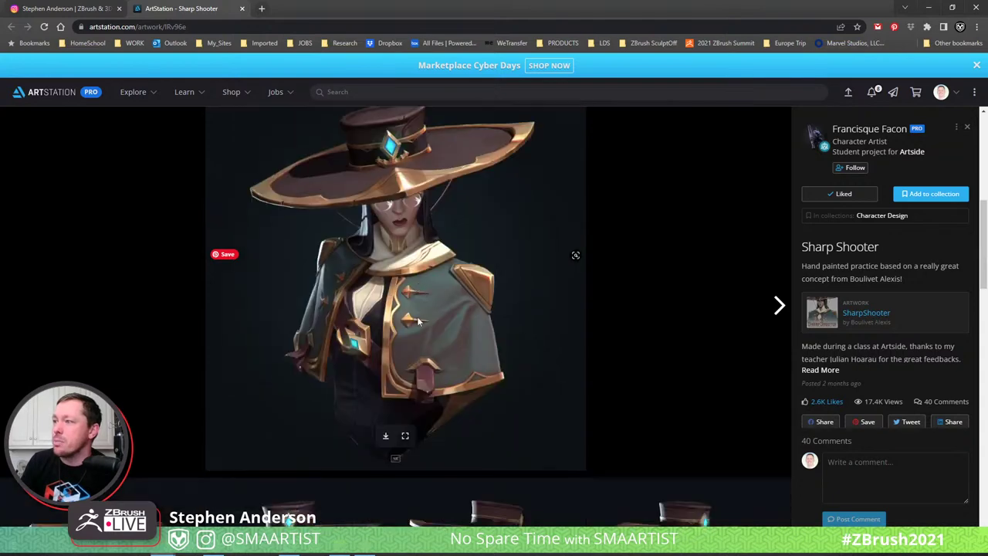
pyautogui.scroll(-5, 420, 199)
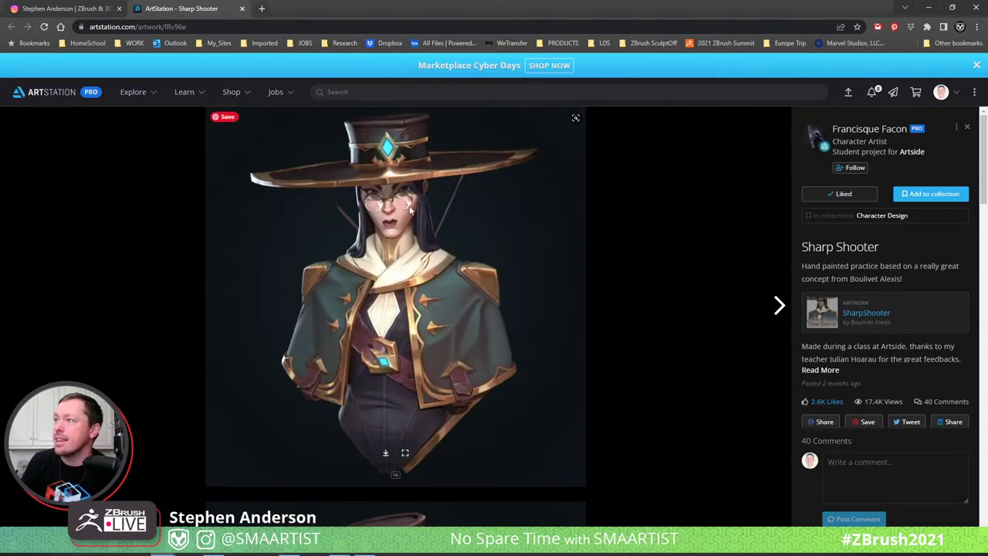
pyautogui.scroll(-3, 410, 208)
pyautogui.scroll(-5, 422, 358)
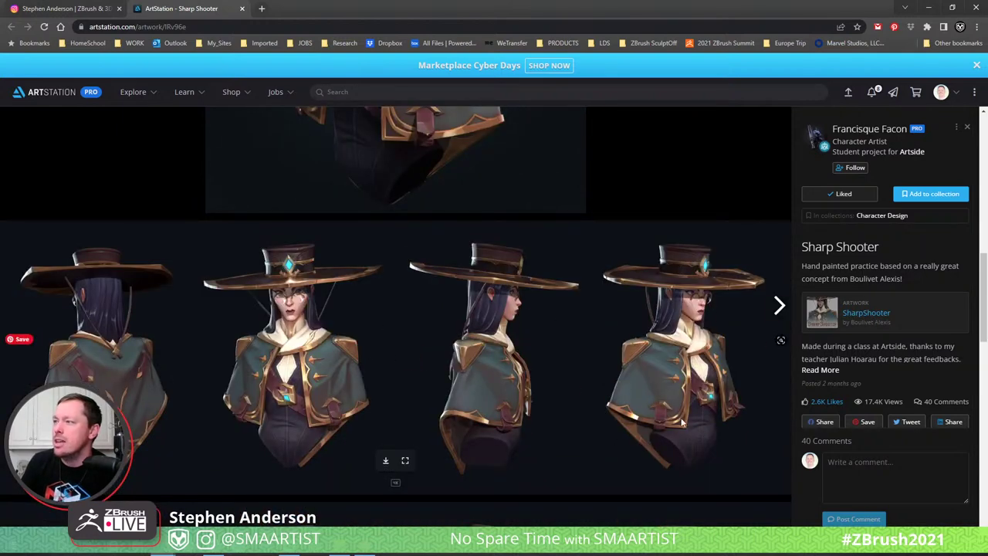
# Examine the Sharp Shooter lit and unlit turnarounds, grey sculpt views, and wireframe with its texture sheet
pyautogui.scroll(-5, 369, 331)
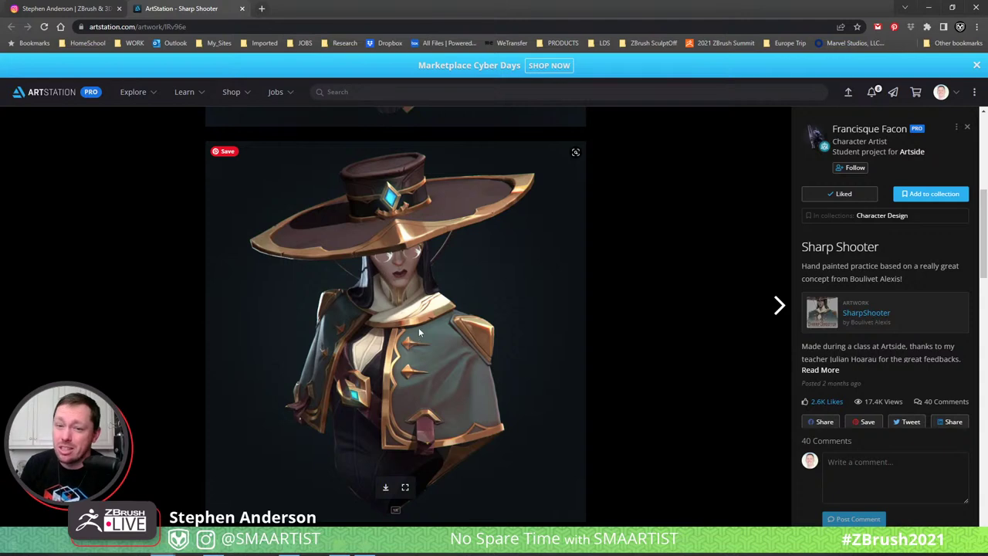
pyautogui.scroll(-4, 419, 327)
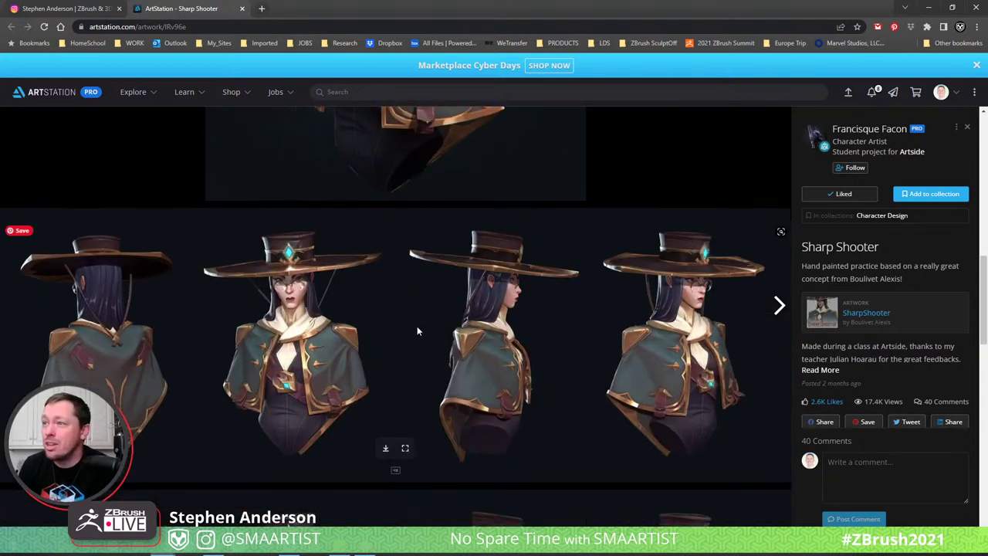
pyautogui.scroll(-3, 415, 326)
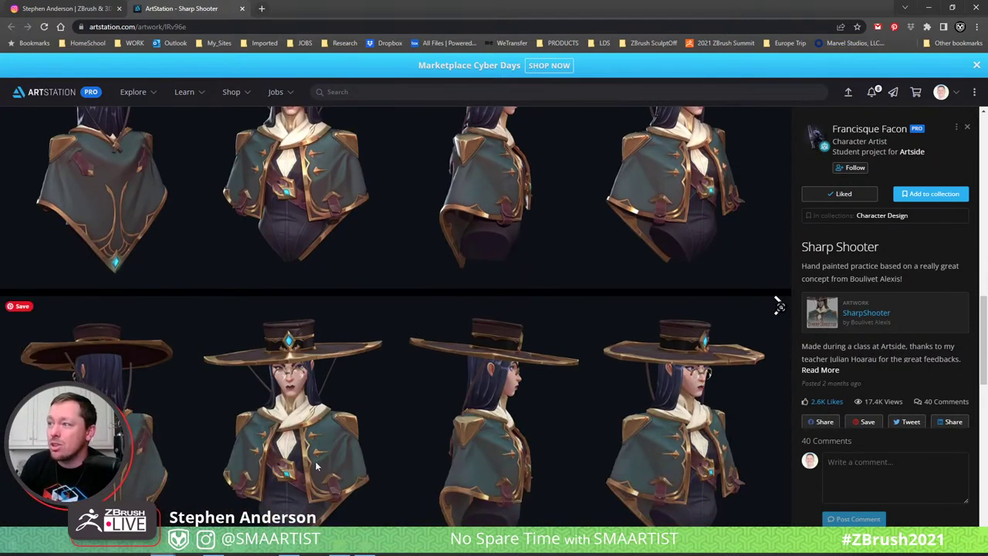
pyautogui.scroll(-3, 359, 405)
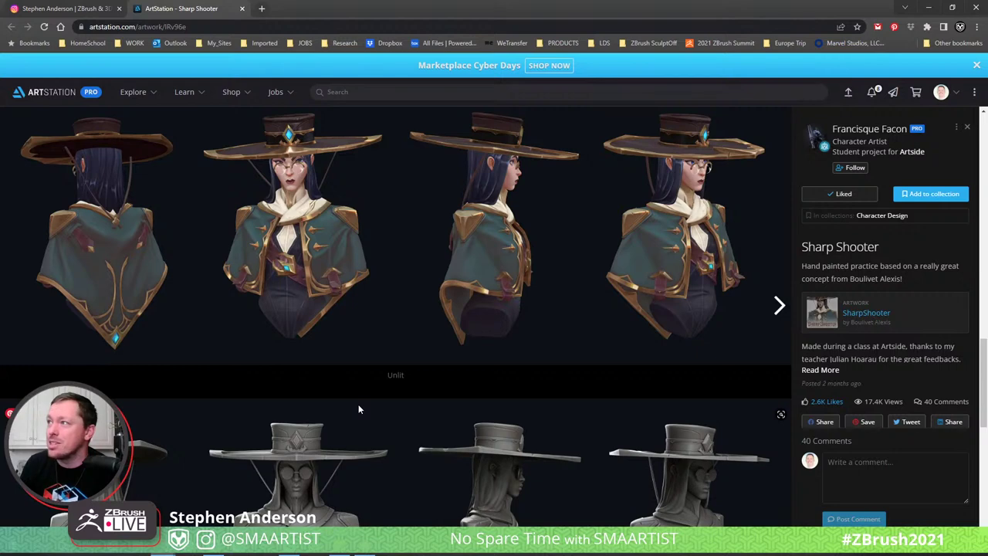
pyautogui.scroll(-6, 358, 409)
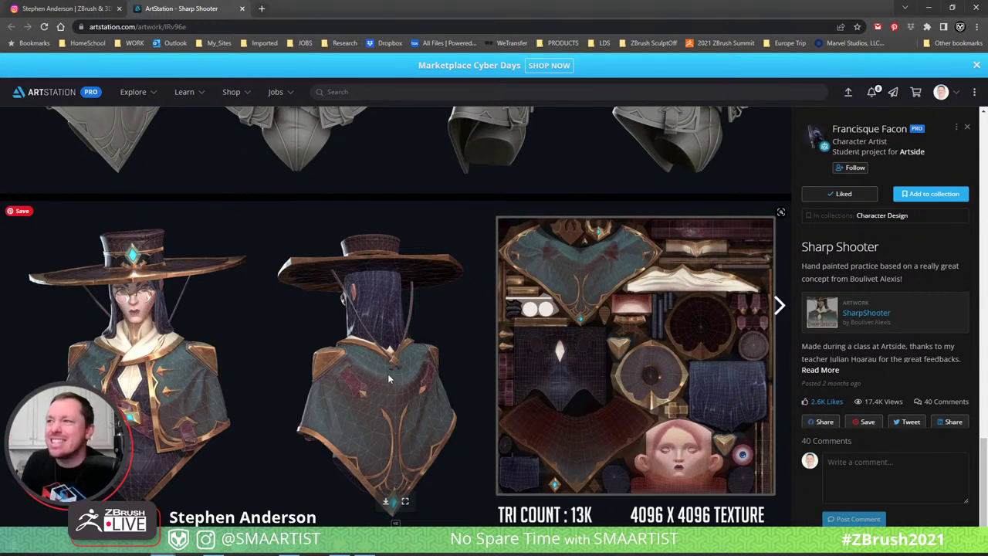
pyautogui.scroll(-10, 427, 324)
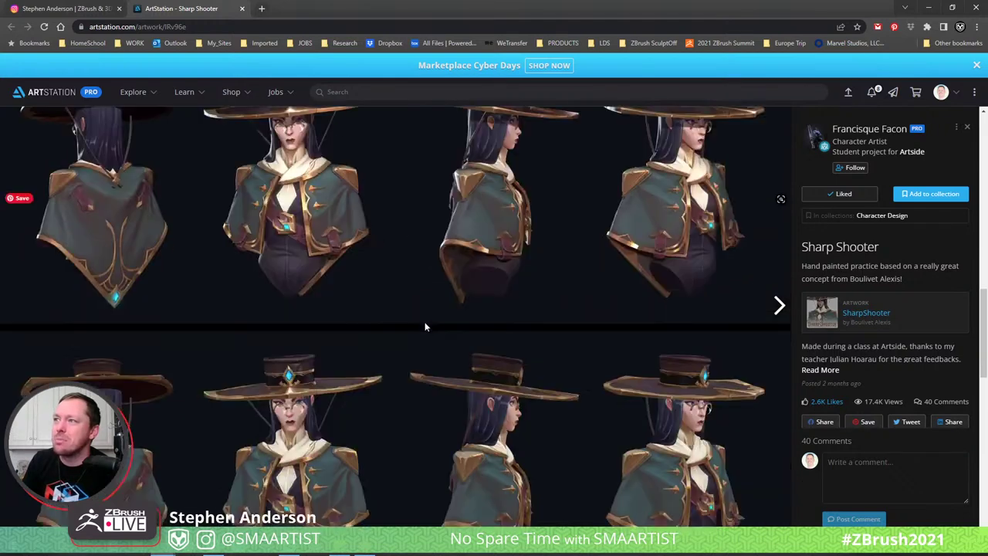
pyautogui.scroll(-4, 425, 327)
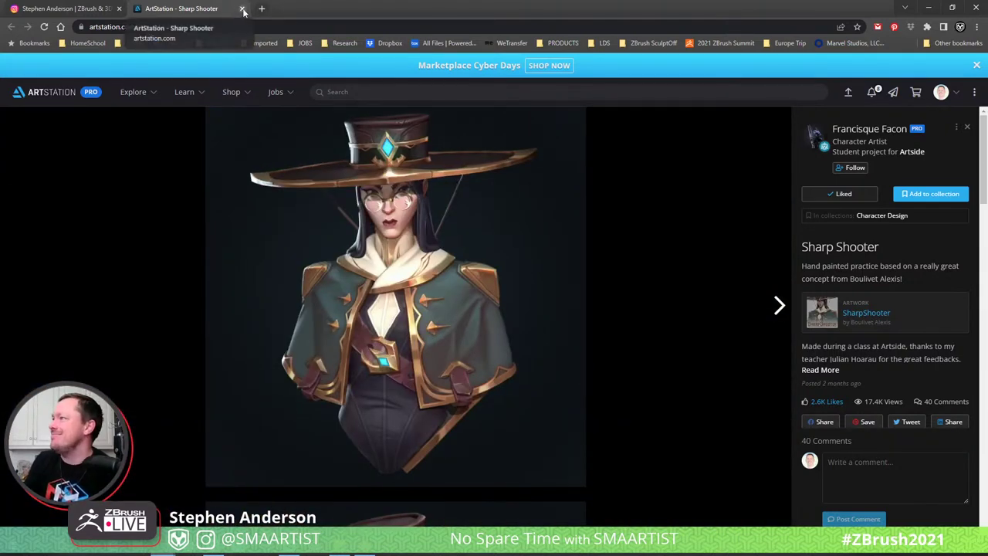
# Switch to ZBrush, inspect the bottom elf's hips and legs from several angles, and display the body's polygroups and wireframe
pyautogui.click(929, 8)
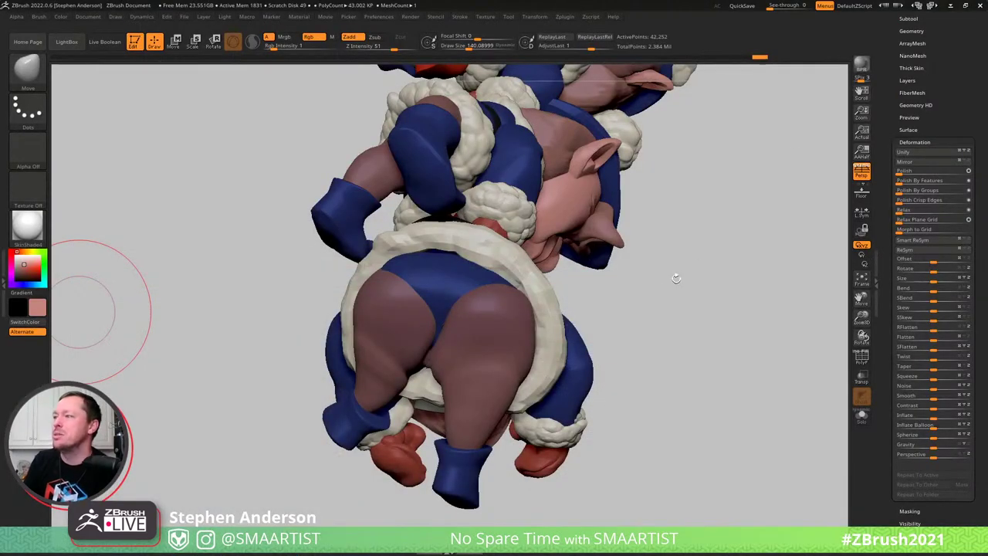
pyautogui.moveTo(676, 278)
pyautogui.mouseDown()
pyautogui.moveTo(677, 293)
pyautogui.moveTo(684, 282)
pyautogui.mouseUp()
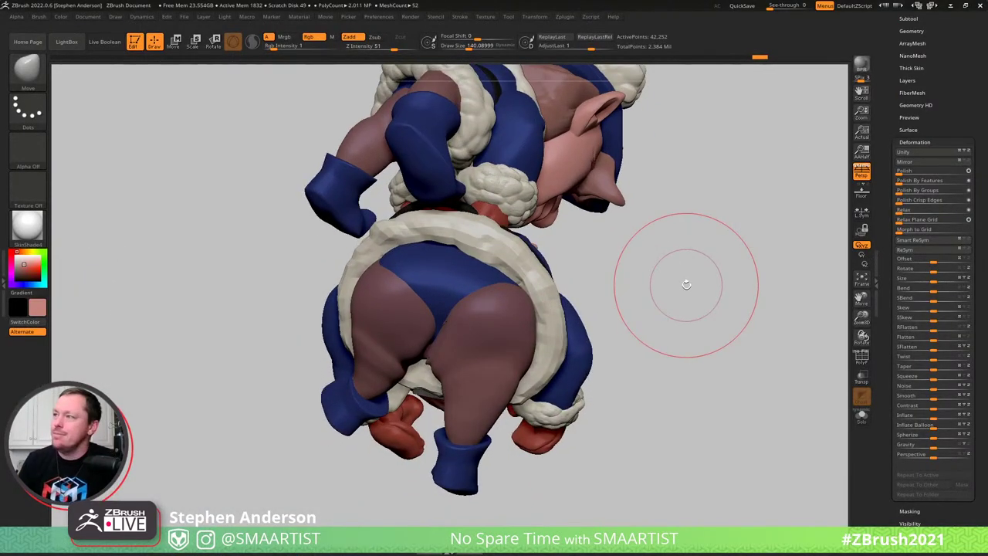
pyautogui.moveTo(571, 286); pyautogui.dragTo(490, 286)
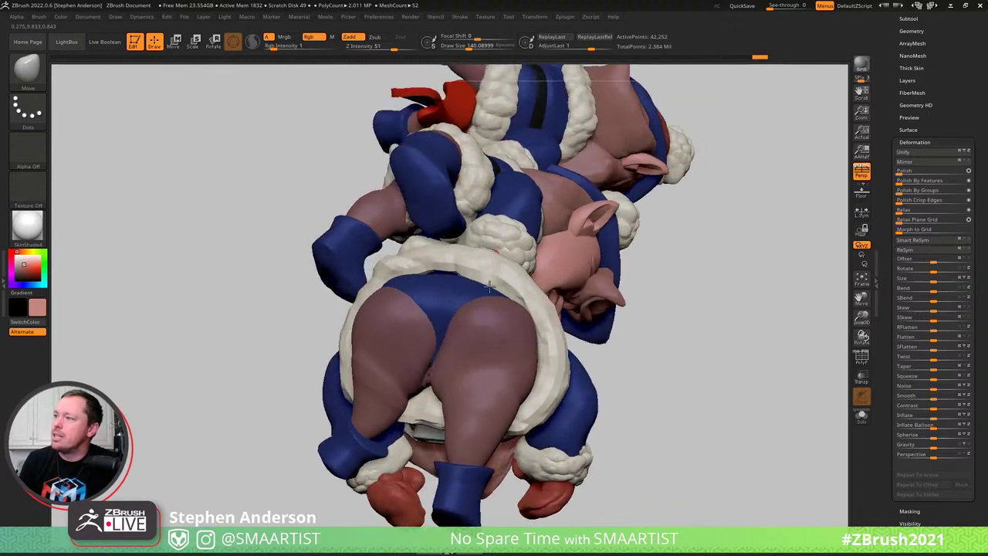
pyautogui.moveTo(490, 286); pyautogui.dragTo(522, 328, button='right')
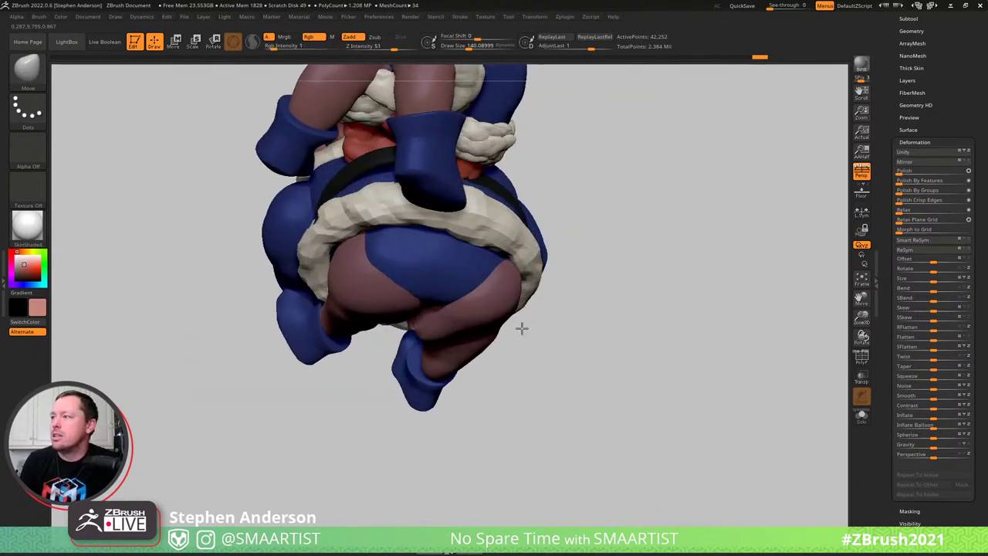
pyautogui.moveTo(522, 328)
pyautogui.mouseDown()
pyautogui.moveTo(558, 342)
pyautogui.moveTo(527, 316)
pyautogui.moveTo(512, 355)
pyautogui.mouseUp()
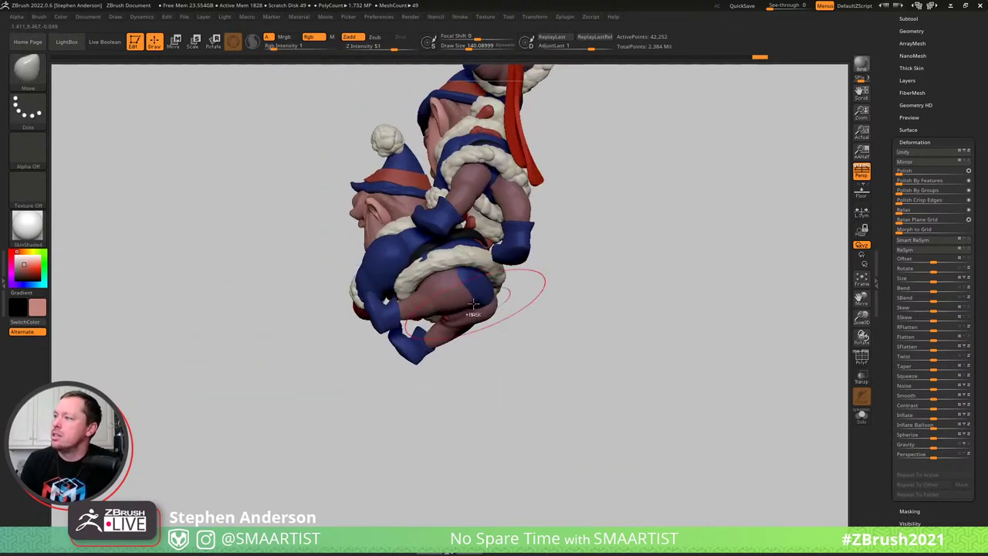
pyautogui.keyDown('ctrl'); pyautogui.moveTo(474, 304); pyautogui.dragTo(456, 324, button='right'); pyautogui.keyUp('ctrl')
pyautogui.hotkey('shift', 'f')
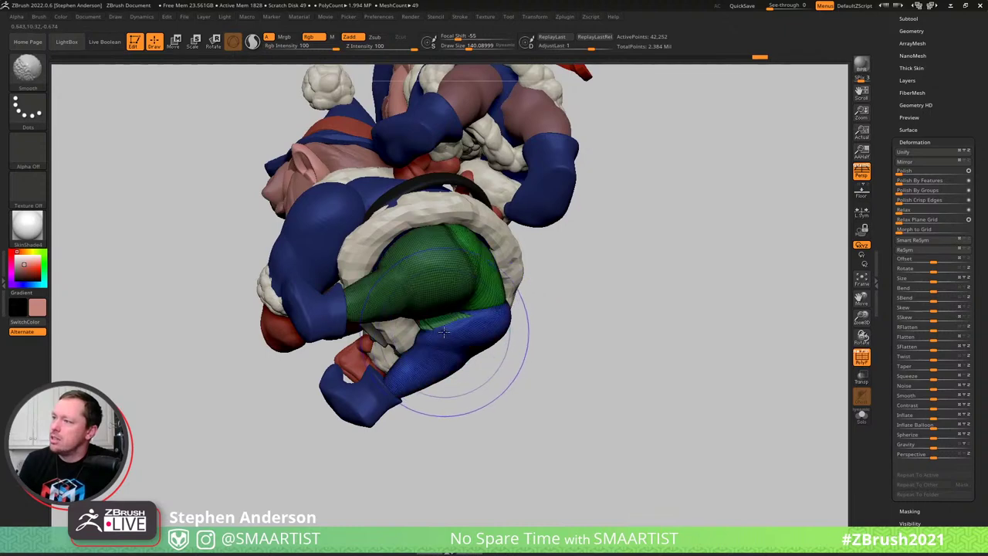
# Mask the bottom elf's body except for the blue leg polygroup, and return to Draw mode with that leg in close view
pyautogui.press('w')
pyautogui.keyDown('ctrl'); pyautogui.click(450, 336); pyautogui.keyUp('ctrl')
pyautogui.press('q')
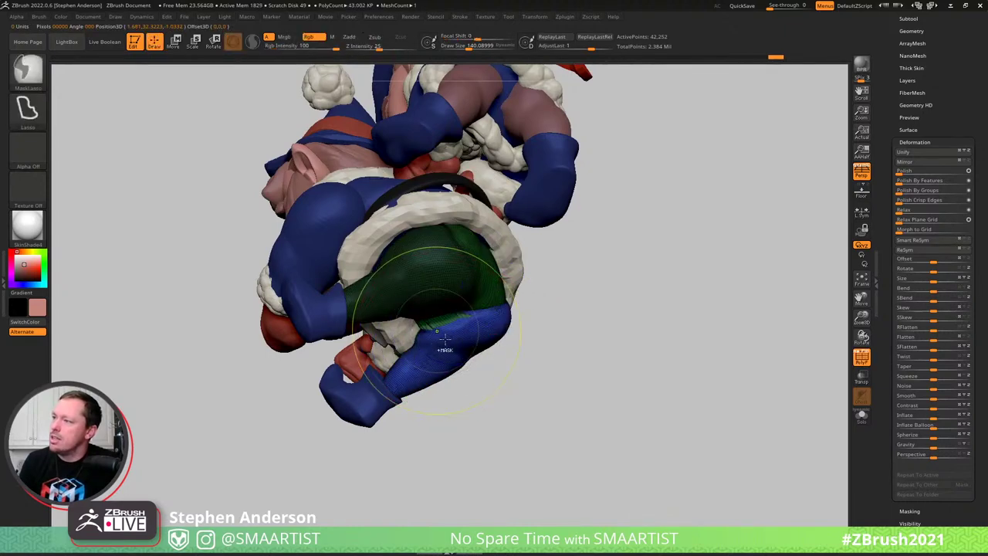
pyautogui.keyDown('ctrl'); pyautogui.moveTo(445, 339); pyautogui.dragTo(427, 321, button='right'); pyautogui.keyUp('ctrl')
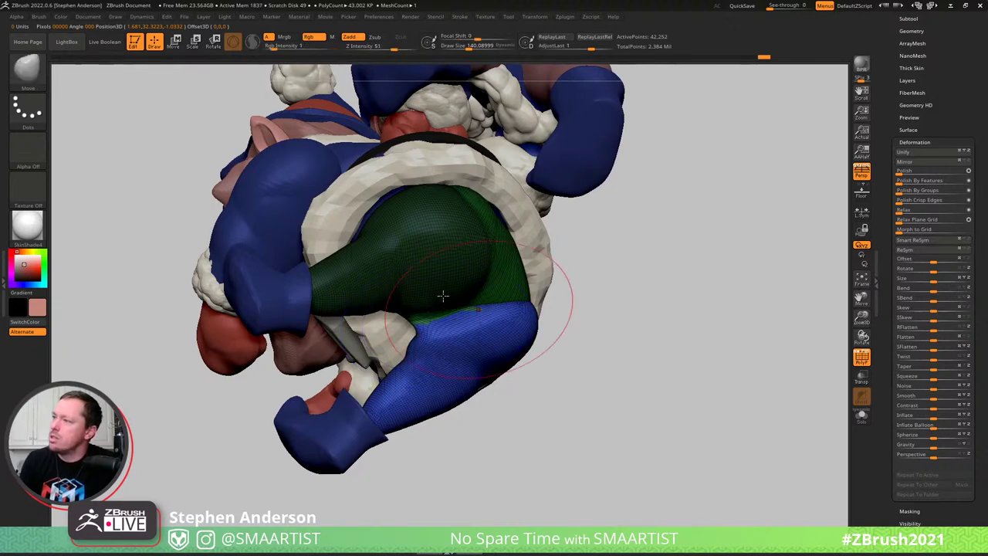
pyautogui.moveTo(442, 296); pyautogui.dragTo(477, 285, button='right')
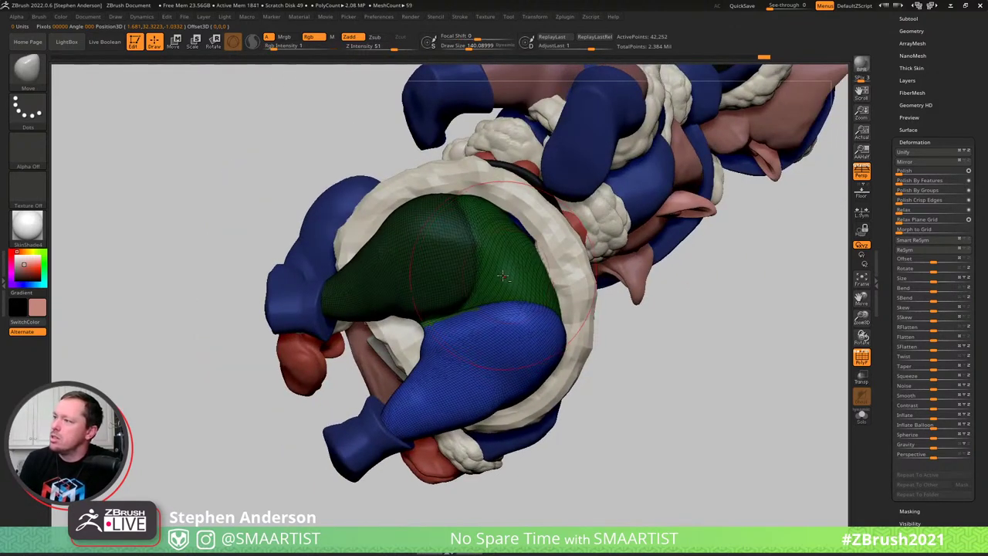
# Mask all but the bright green seat polygroup on the bottom elf and reshape it using the Move brush at draw size about 236
pyautogui.press('w')
pyautogui.keyDown('ctrl'); pyautogui.click(515, 285); pyautogui.keyUp('ctrl')
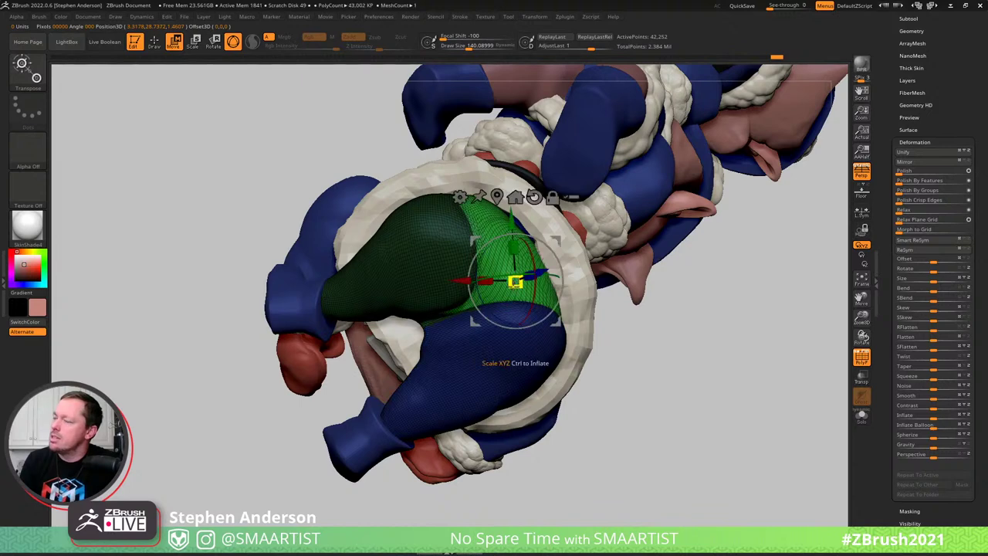
pyautogui.press('b')
pyautogui.press('m')
pyautogui.press('v')
pyautogui.moveTo(496, 309); pyautogui.dragTo(495, 334, button='right')
pyautogui.press('s')
pyautogui.moveTo(495, 335); pyautogui.dragTo(455, 351)
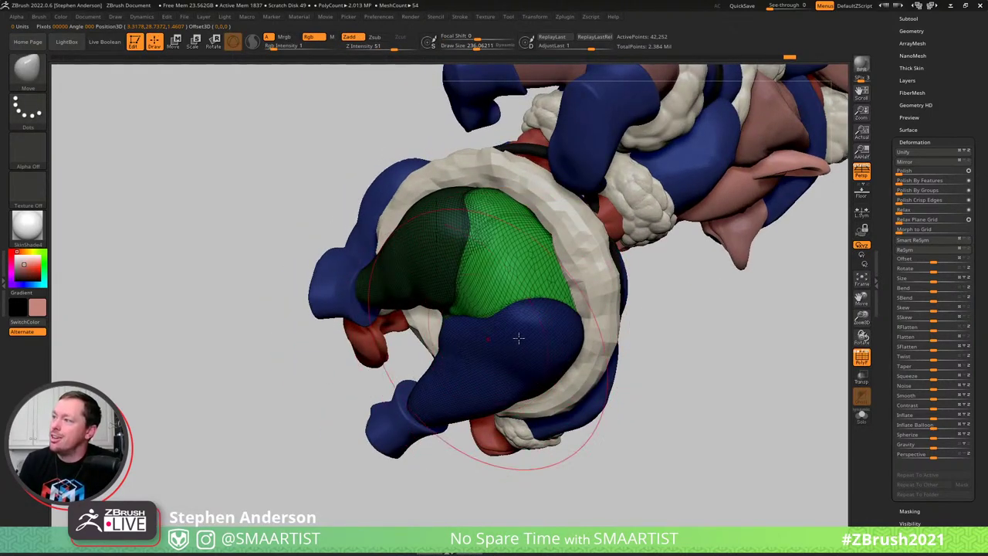
# Enlarge the bottom elf's bright green seat polygroup outward toward the fur trim using the Move brush at draw size about 236
pyautogui.moveTo(556, 347); pyautogui.dragTo(540, 326, button='right')
pyautogui.moveTo(541, 327); pyautogui.dragTo(580, 337)
pyautogui.moveTo(458, 318); pyautogui.dragTo(443, 328)
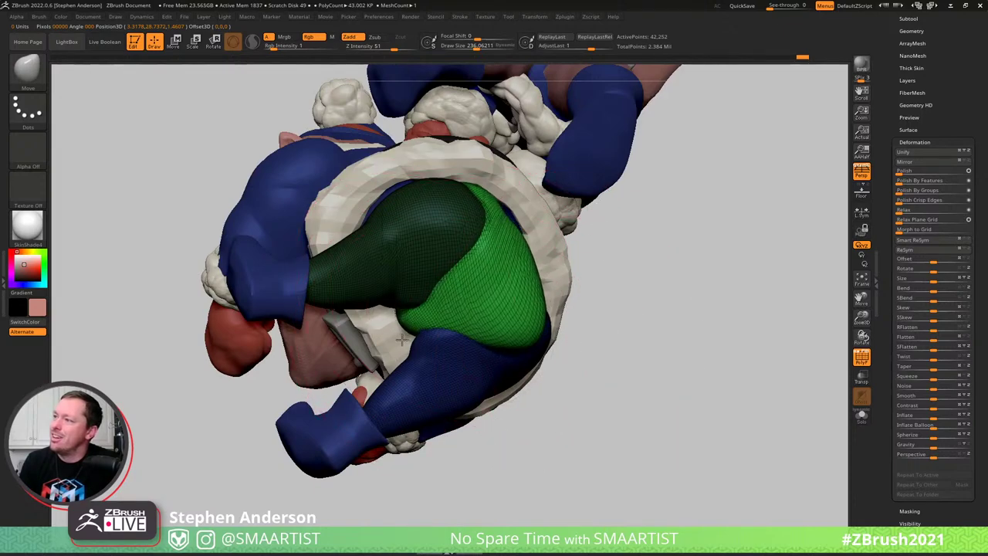
pyautogui.moveTo(508, 331)
pyautogui.mouseDown(button='right')
pyautogui.moveTo(470, 342)
pyautogui.moveTo(468, 227)
pyautogui.moveTo(439, 220)
pyautogui.mouseUp(button='right')
pyautogui.moveTo(441, 220); pyautogui.dragTo(444, 215)
pyautogui.moveTo(505, 179); pyautogui.dragTo(490, 158)
pyautogui.moveTo(573, 309); pyautogui.dragTo(621, 328)
pyautogui.moveTo(550, 326)
pyautogui.mouseDown(button='right')
pyautogui.moveTo(604, 271)
pyautogui.moveTo(593, 269)
pyautogui.mouseUp(button='right')
pyautogui.moveTo(592, 270); pyautogui.dragTo(602, 265)
pyautogui.moveTo(567, 188)
pyautogui.mouseDown()
pyautogui.moveTo(578, 181)
pyautogui.moveTo(554, 186)
pyautogui.mouseUp()
# Refine the seat's upper contour beside the fur trim using the Move brush at draw size about 129
pyautogui.press('s')
pyautogui.moveTo(550, 185); pyautogui.dragTo(557, 181)
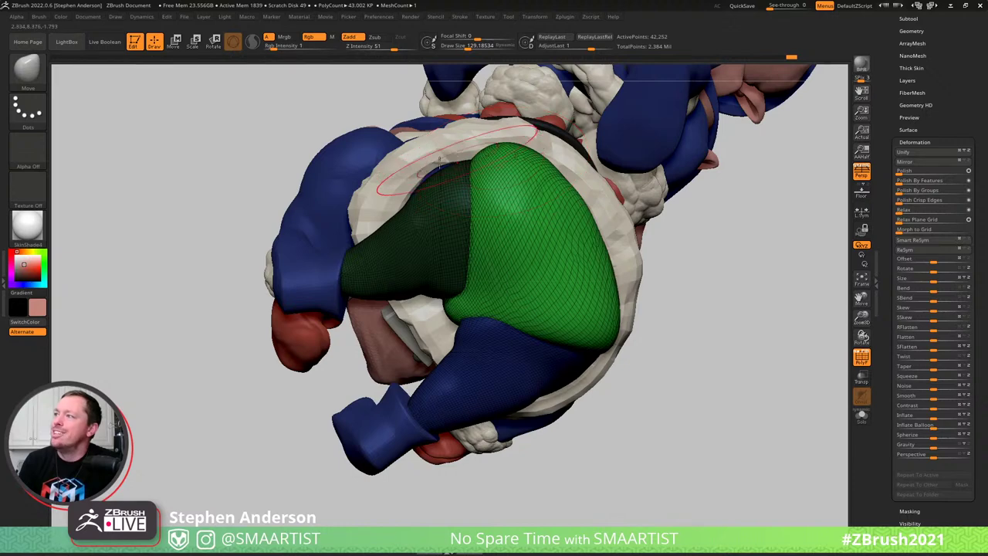
pyautogui.moveTo(455, 171)
pyautogui.mouseDown()
pyautogui.moveTo(402, 172)
pyautogui.moveTo(439, 182)
pyautogui.moveTo(441, 173)
pyautogui.mouseUp()
pyautogui.moveTo(469, 152)
pyautogui.mouseDown(button='right')
pyautogui.moveTo(503, 210)
pyautogui.moveTo(474, 218)
pyautogui.mouseUp(button='right')
pyautogui.moveTo(482, 223); pyautogui.dragTo(437, 207)
# Adjust the green seat's edges where it meets both legs using the Move brush at draw size about 69
pyautogui.press('s')
pyautogui.press('s')
pyautogui.moveTo(460, 289); pyautogui.dragTo(437, 291)
pyautogui.moveTo(454, 251); pyautogui.dragTo(445, 234)
pyautogui.moveTo(492, 339); pyautogui.dragTo(493, 332, button='right')
pyautogui.moveTo(472, 315)
pyautogui.mouseDown()
pyautogui.moveTo(471, 326)
pyautogui.moveTo(518, 339)
pyautogui.mouseUp()
pyautogui.moveTo(553, 335); pyautogui.dragTo(560, 346)
pyautogui.moveTo(560, 346); pyautogui.dragTo(64, 359, button='right')
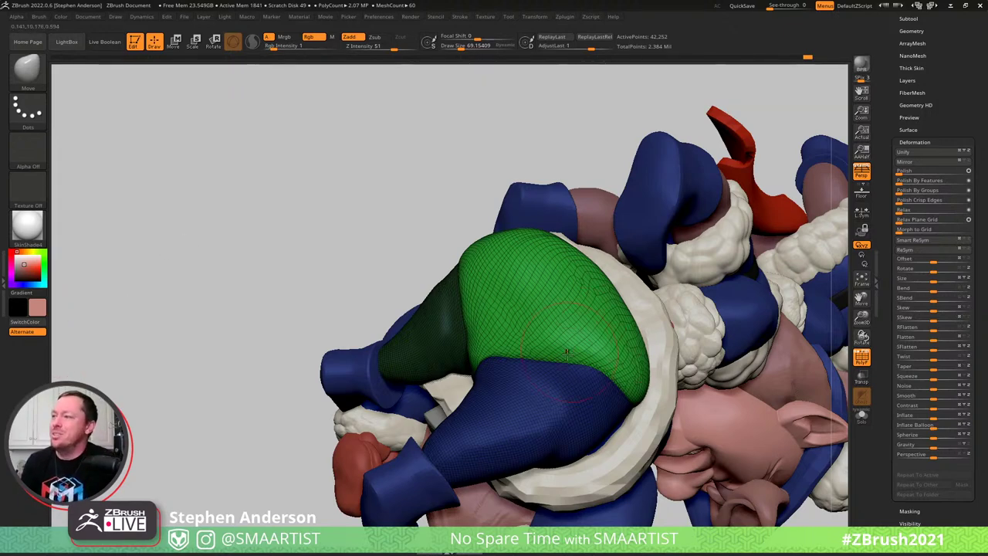
pyautogui.moveTo(570, 354); pyautogui.dragTo(480, 357, button='right')
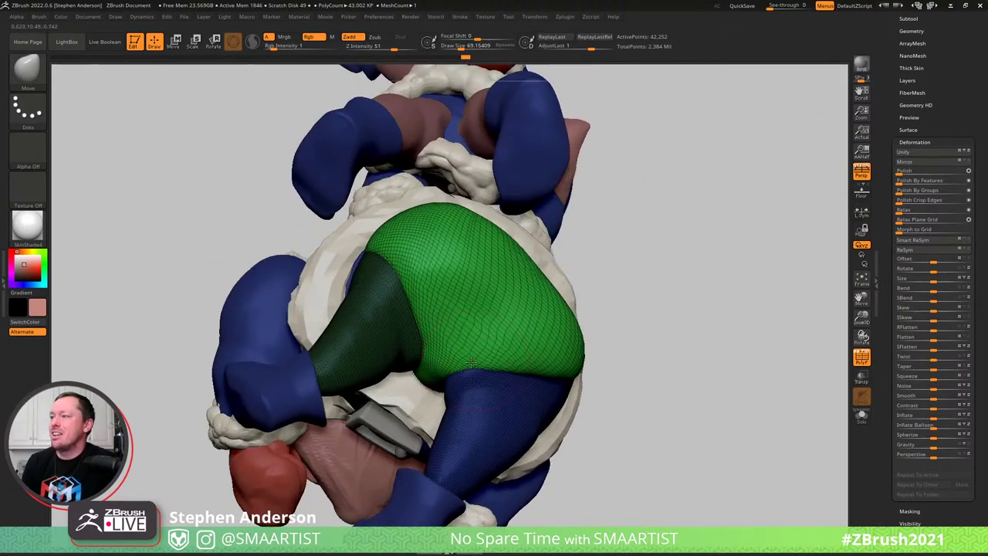
# Hide the polygroup wireframe, invert the mask so the seat is protected, and reposition the bottom elf's legs with the transform gizmo
pyautogui.hotkey('shift', 'f')
pyautogui.moveTo(600, 378)
pyautogui.keyDown('ctrl'); pyautogui.mouseDown(button='right')
pyautogui.moveTo(548, 306)
pyautogui.moveTo(549, 352)
pyautogui.moveTo(441, 337)
pyautogui.moveTo(494, 344)
pyautogui.moveTo(524, 327)
pyautogui.moveTo(531, 346)
pyautogui.moveTo(506, 360)
pyautogui.moveTo(525, 394)
pyautogui.moveTo(473, 369)
pyautogui.moveTo(461, 400)
pyautogui.moveTo(558, 353)
pyautogui.moveTo(546, 330)
pyautogui.mouseUp(button='right'); pyautogui.keyUp('ctrl')
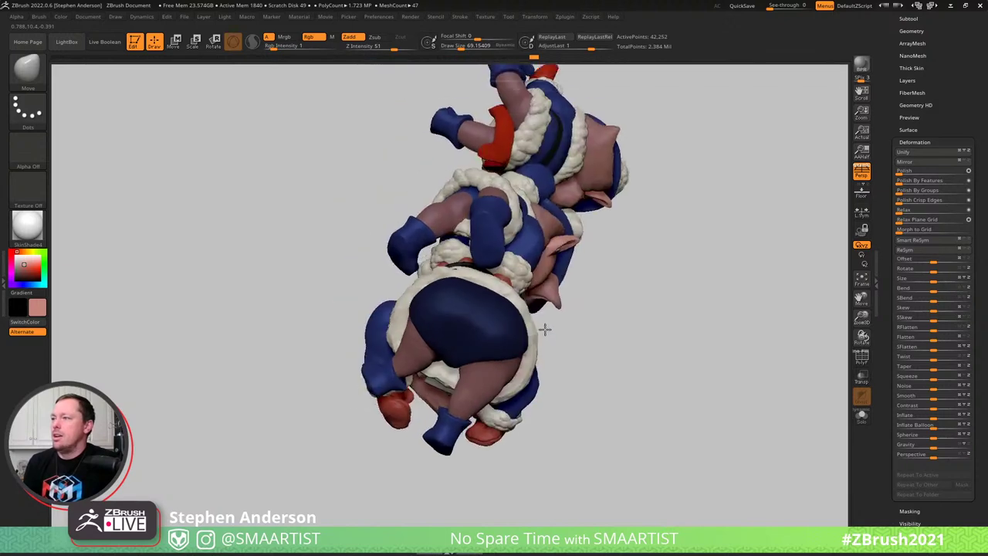
pyautogui.press('w')
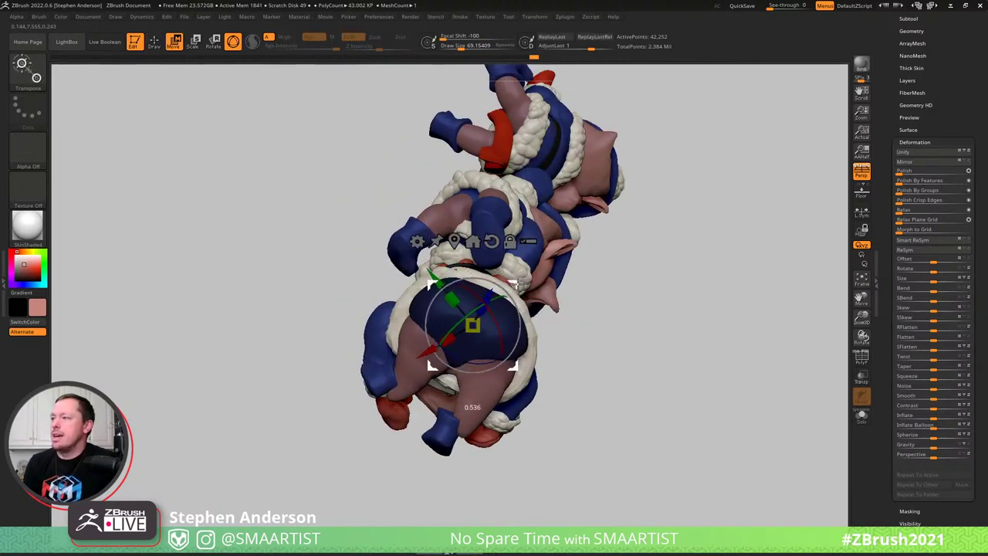
pyautogui.moveTo(519, 279); pyautogui.dragTo(635, 330, button='right')
pyautogui.moveTo(634, 330); pyautogui.dragTo(624, 319)
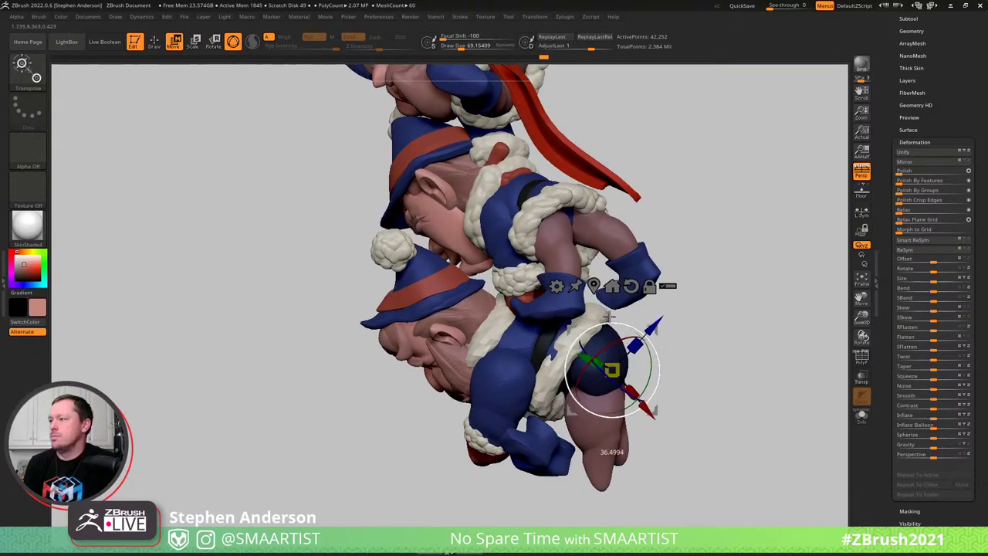
pyautogui.moveTo(663, 338)
pyautogui.mouseDown()
pyautogui.moveTo(643, 326)
pyautogui.moveTo(595, 361)
pyautogui.moveTo(651, 380)
pyautogui.moveTo(632, 369)
pyautogui.mouseUp()
pyautogui.press('q')
pyautogui.press('w')
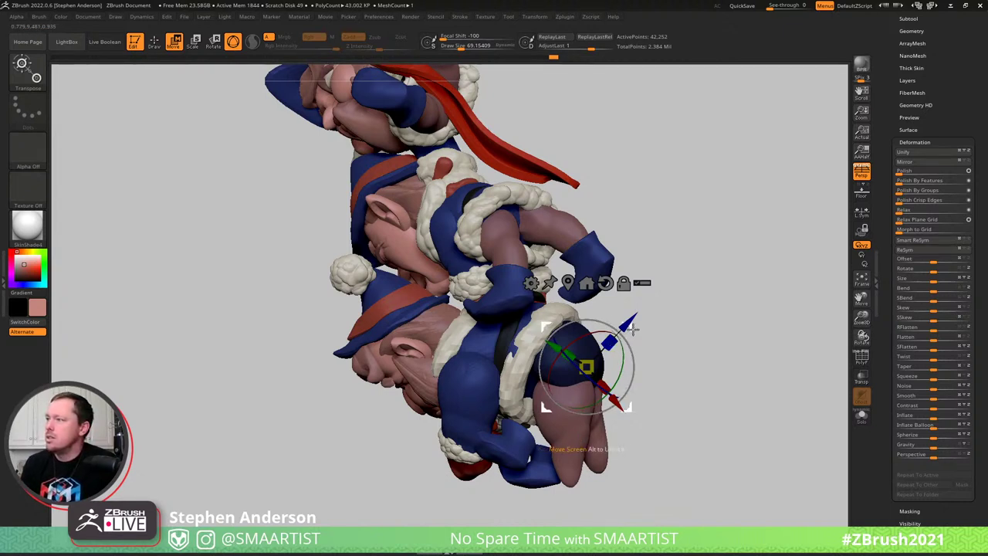
# Place the transform gizmo at the bottom elf's hip and scale the unmasked legs into a fuller shape
pyautogui.keyDown('alt'); pyautogui.moveTo(633, 330); pyautogui.dragTo(654, 261); pyautogui.keyUp('alt')
pyautogui.keyDown('alt'); pyautogui.click(569, 356); pyautogui.keyUp('alt')
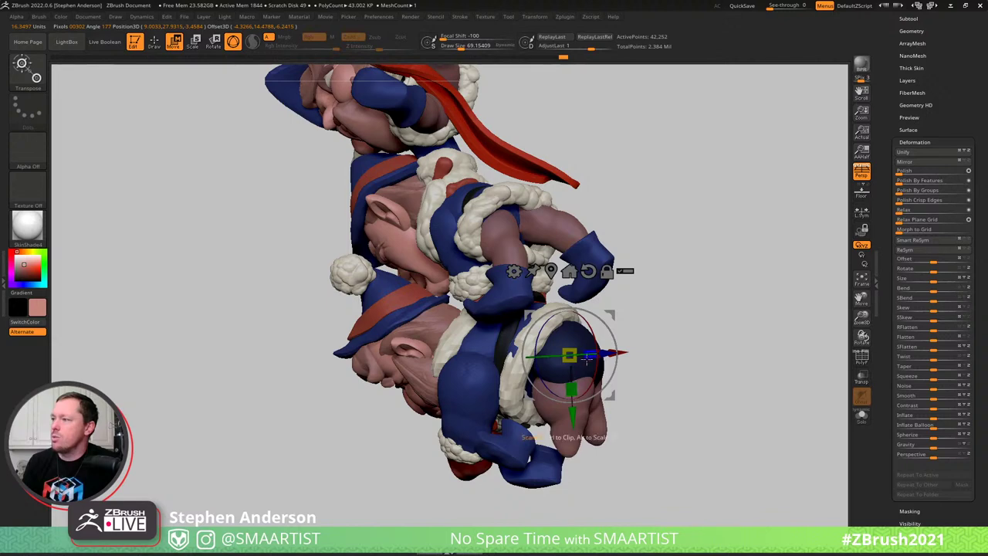
pyautogui.press('q')
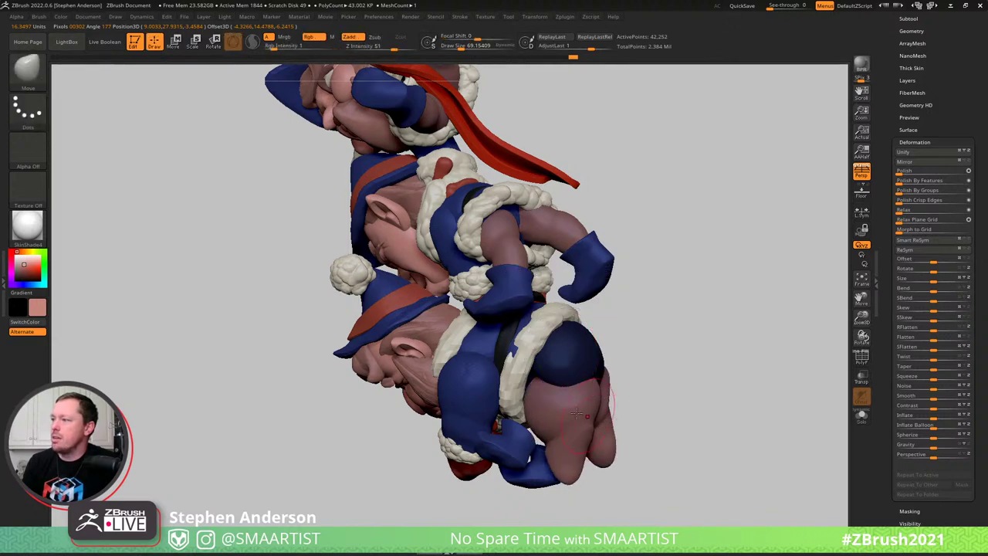
pyautogui.moveTo(726, 403); pyautogui.dragTo(576, 415)
pyautogui.press('w')
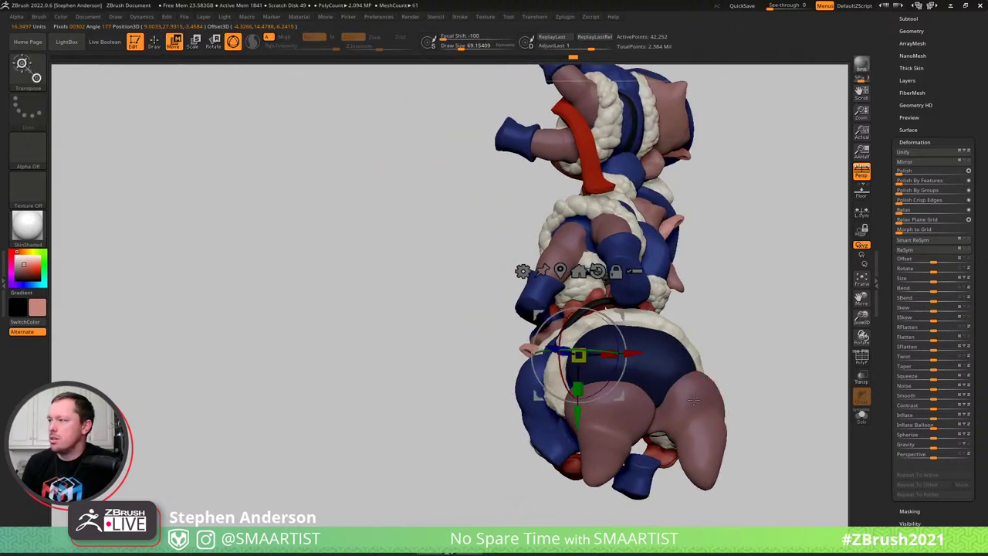
pyautogui.moveTo(516, 363)
pyautogui.mouseDown()
pyautogui.moveTo(557, 349)
pyautogui.moveTo(675, 353)
pyautogui.moveTo(668, 343)
pyautogui.moveTo(623, 355)
pyautogui.moveTo(630, 392)
pyautogui.mouseUp()
# Display the polygroups, mask all but the bottom elf's blue leg polygroup, and rotate that leg with the transform gizmo
pyautogui.press('q')
pyautogui.press('b')
pyautogui.press('Escape')
pyautogui.press('s')
pyautogui.moveTo(618, 395)
pyautogui.mouseDown(button='right')
pyautogui.moveTo(689, 390)
pyautogui.moveTo(660, 339)
pyautogui.mouseUp(button='right')
pyautogui.moveTo(660, 417)
pyautogui.mouseDown(button='right')
pyautogui.moveTo(661, 441)
pyautogui.moveTo(706, 431)
pyautogui.mouseUp(button='right')
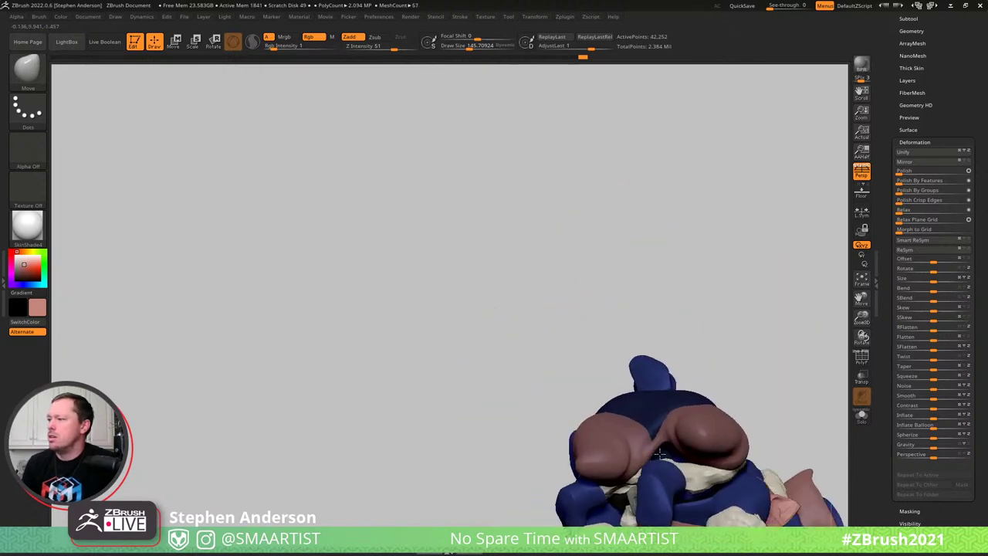
pyautogui.hotkey('shift', 'f')
pyautogui.press('w')
pyautogui.click(715, 430)
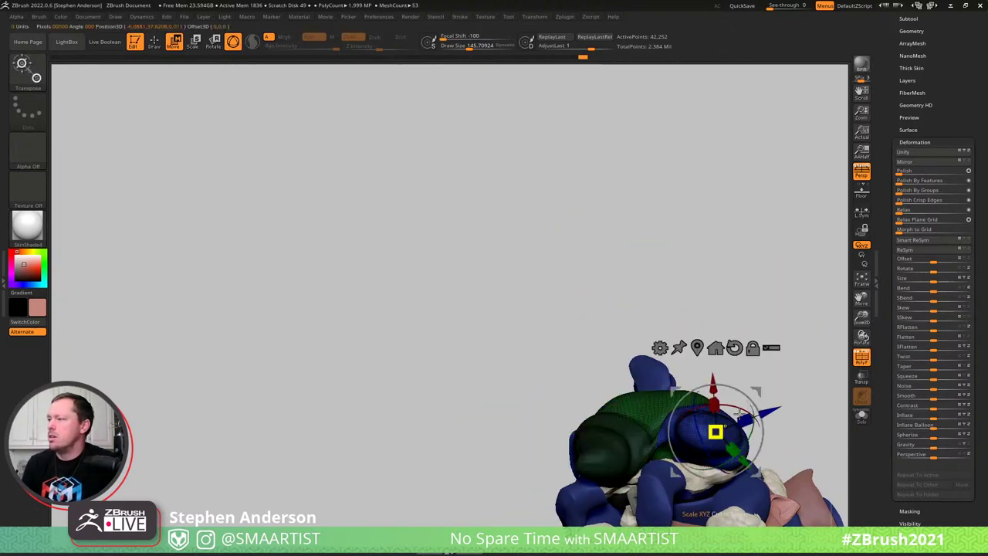
pyautogui.press('q')
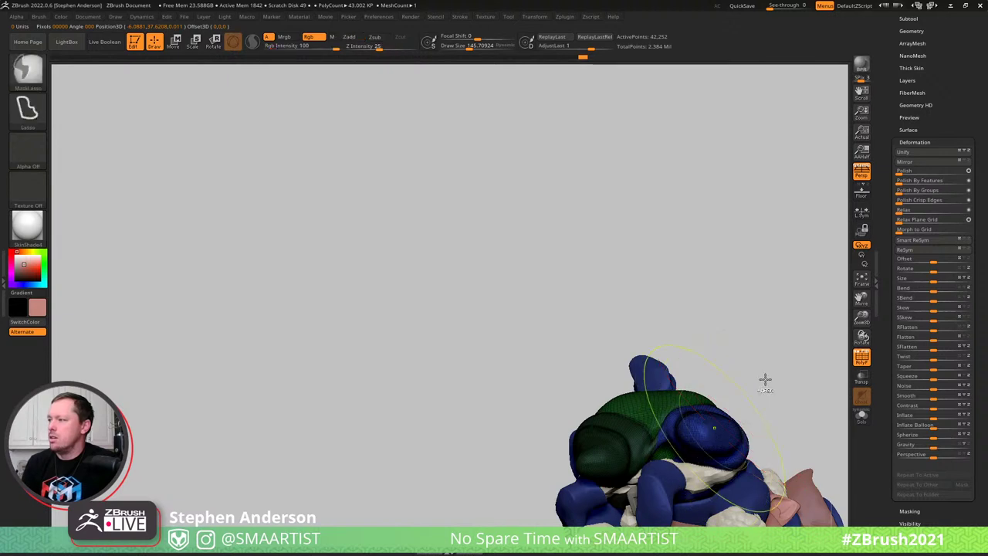
pyautogui.keyDown('ctrl'); pyautogui.moveTo(763, 375); pyautogui.dragTo(752, 409); pyautogui.keyUp('ctrl')
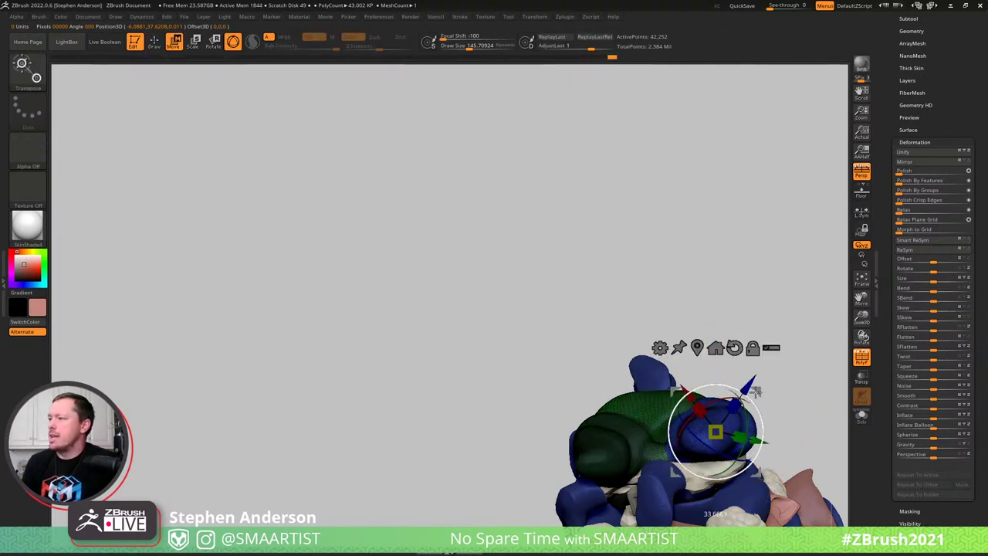
pyautogui.press('q')
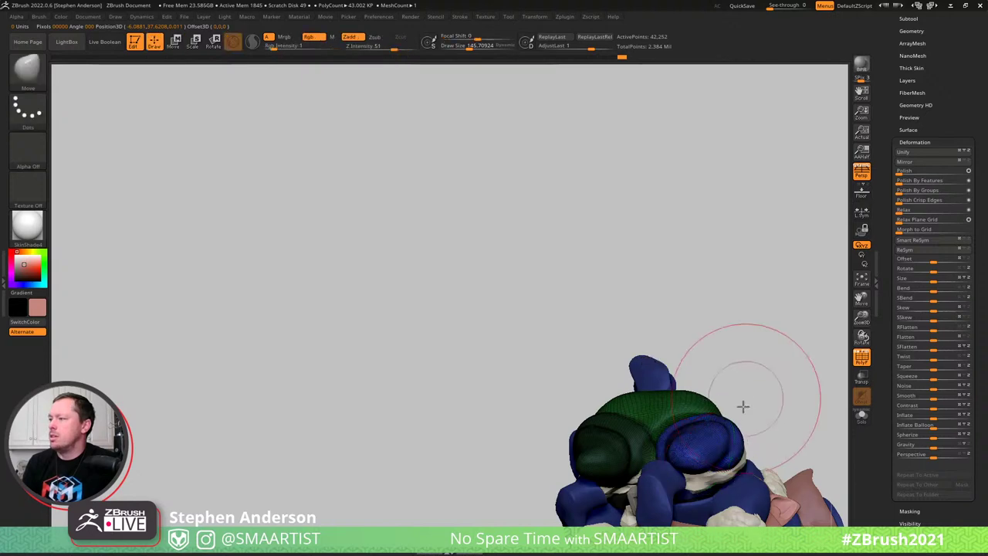
# Reshape the bottom elf's blue leg using the Move brush, reducing the draw size to about 86
pyautogui.moveTo(743, 406)
pyautogui.mouseDown()
pyautogui.moveTo(750, 486)
pyautogui.moveTo(712, 353)
pyautogui.mouseUp()
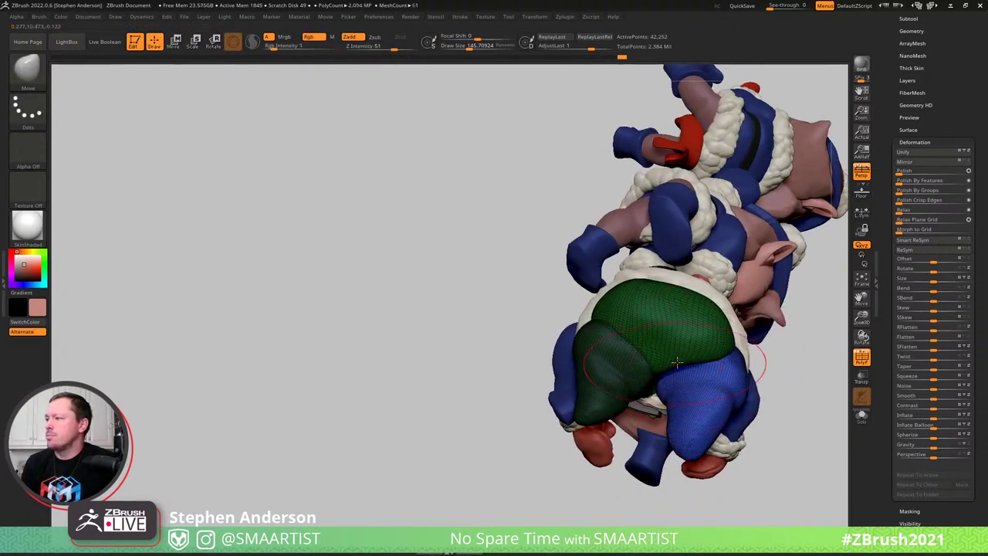
pyautogui.moveTo(676, 359); pyautogui.dragTo(743, 349, button='right')
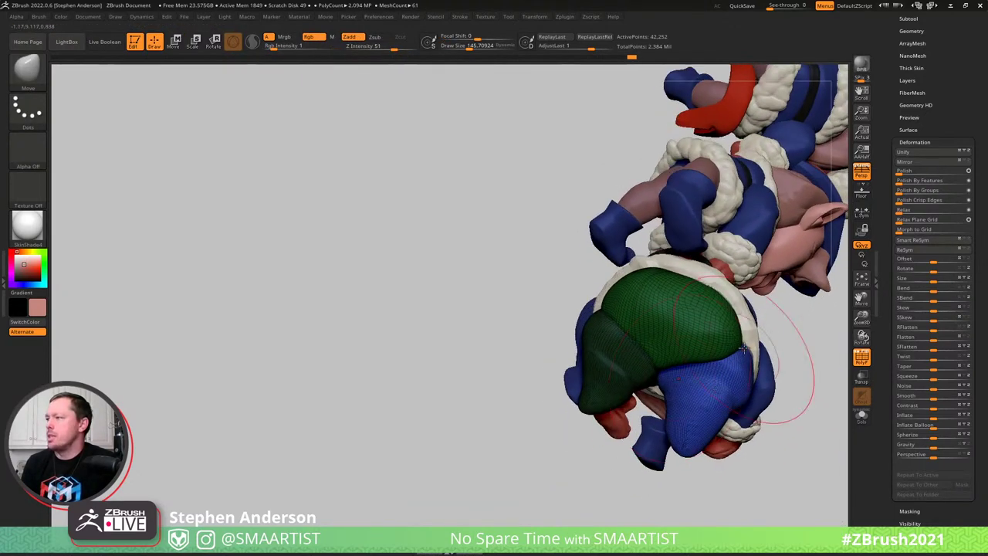
pyautogui.moveTo(729, 307); pyautogui.dragTo(700, 439, button='right')
pyautogui.moveTo(703, 434); pyautogui.dragTo(719, 437)
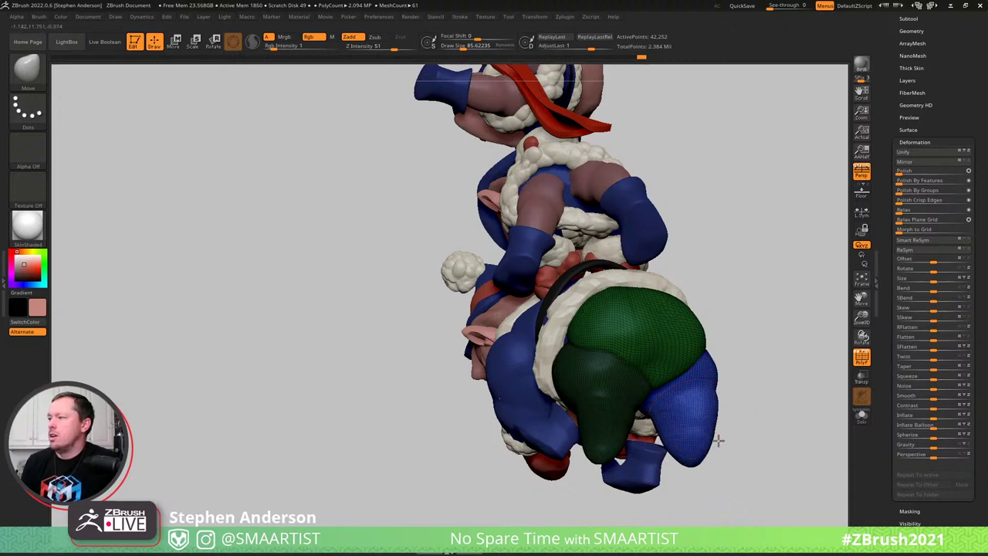
pyautogui.moveTo(732, 422); pyautogui.dragTo(699, 426, button='right')
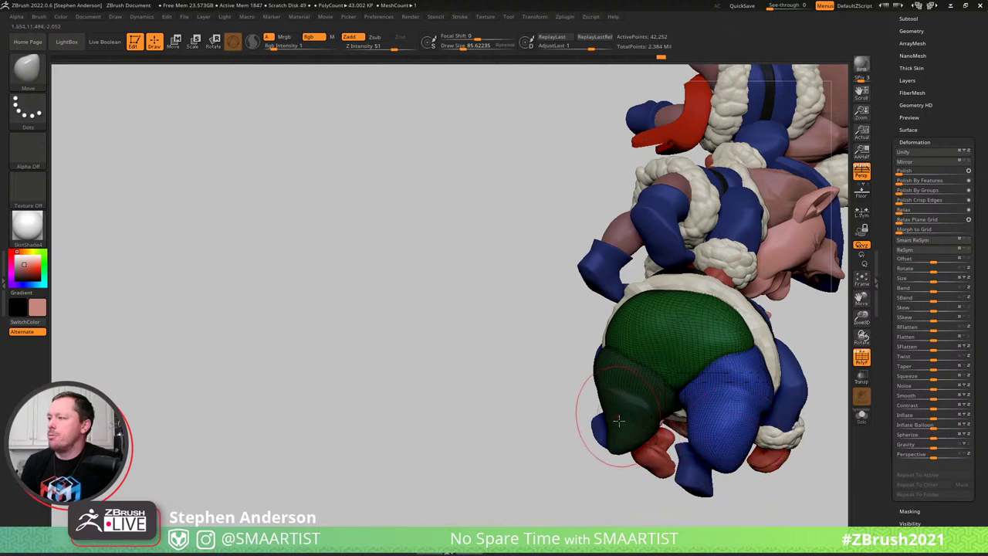
# Mask all but the dark green leg polygroup and reshape that leg using the Move brush at draw sizes about 104 and 65
pyautogui.press('w')
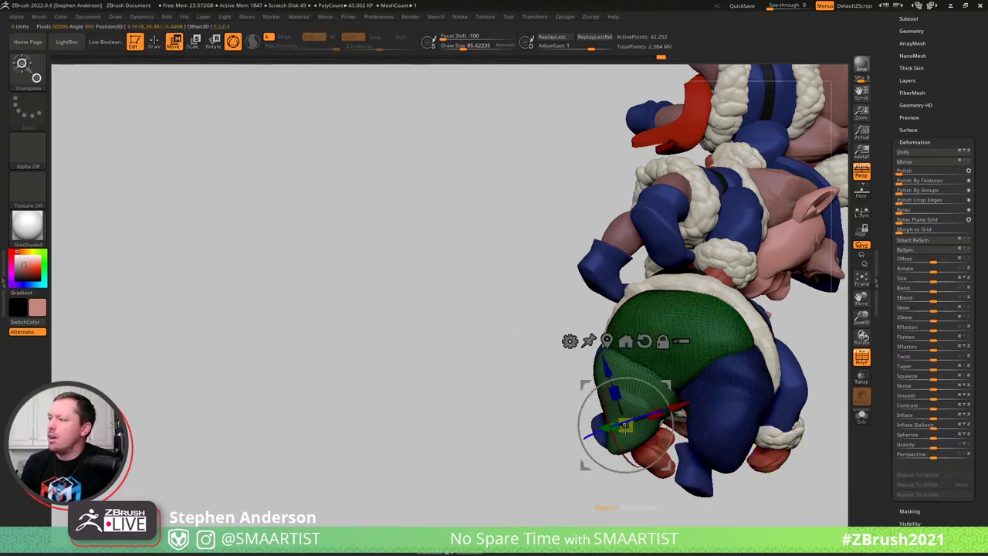
pyautogui.press('q')
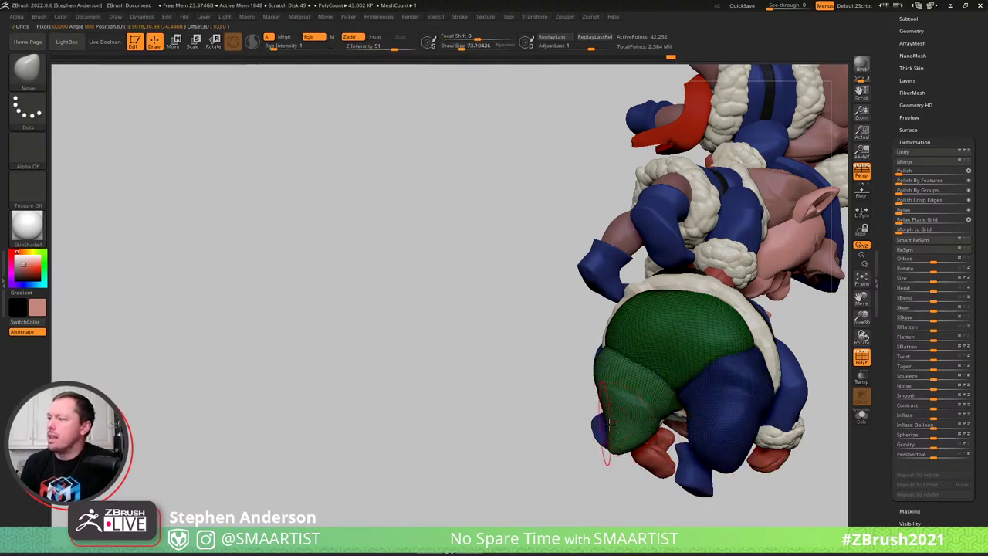
pyautogui.moveTo(643, 421); pyautogui.dragTo(614, 419, button='right')
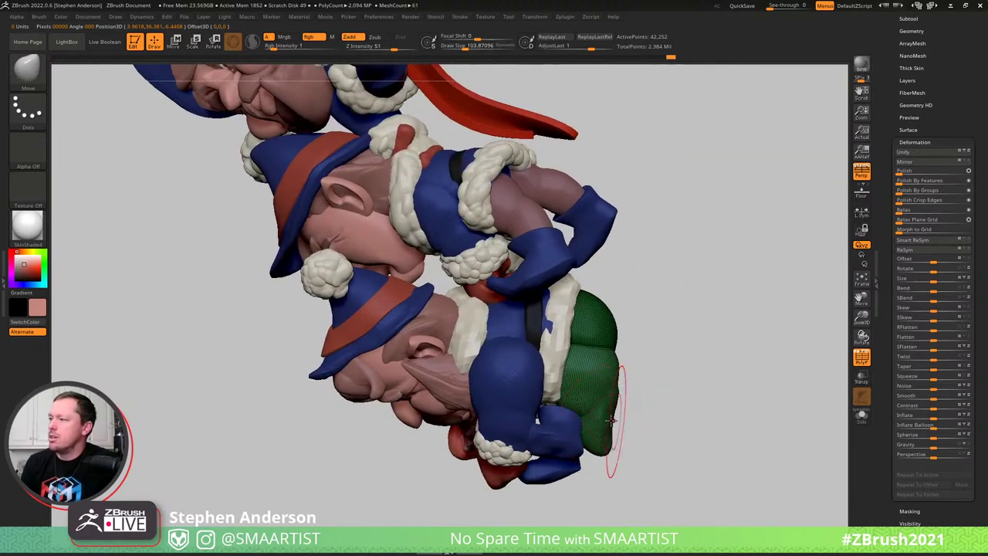
pyautogui.moveTo(610, 419); pyautogui.dragTo(646, 425)
pyautogui.moveTo(599, 417); pyautogui.dragTo(630, 422, button='right')
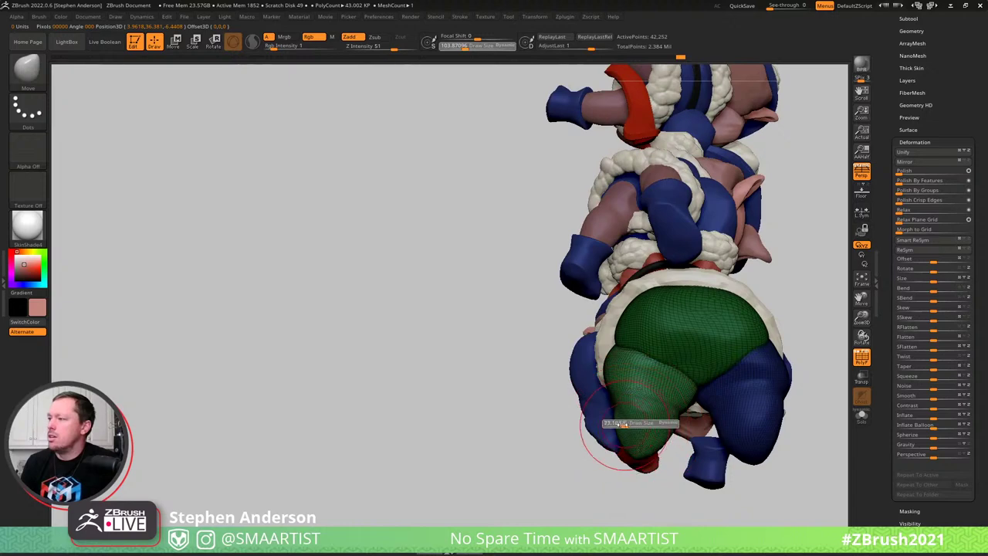
pyautogui.moveTo(623, 423); pyautogui.dragTo(642, 433)
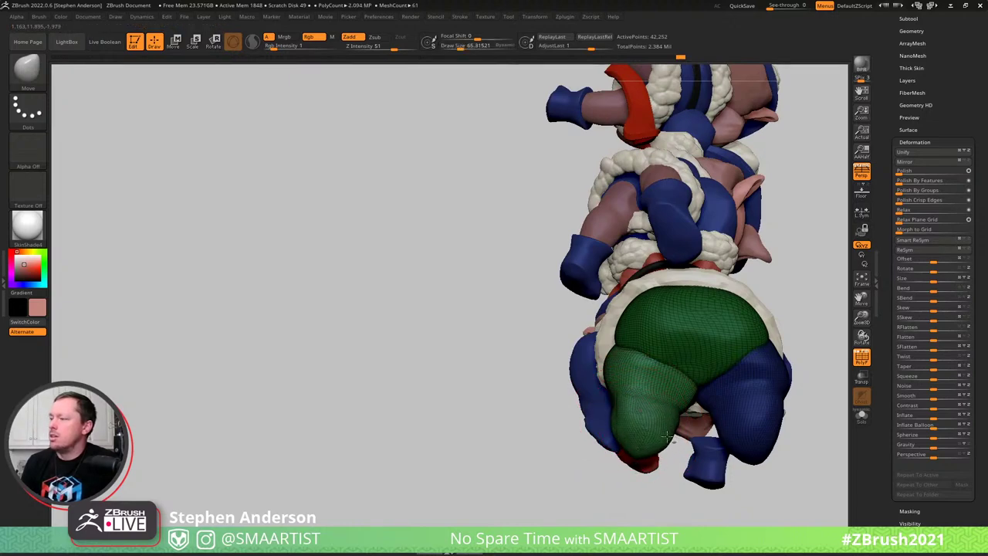
# Place the transform gizmo on the dark green leg's upper thigh and scale the leg there
pyautogui.moveTo(677, 413); pyautogui.dragTo(626, 354, button='right')
pyautogui.press('w')
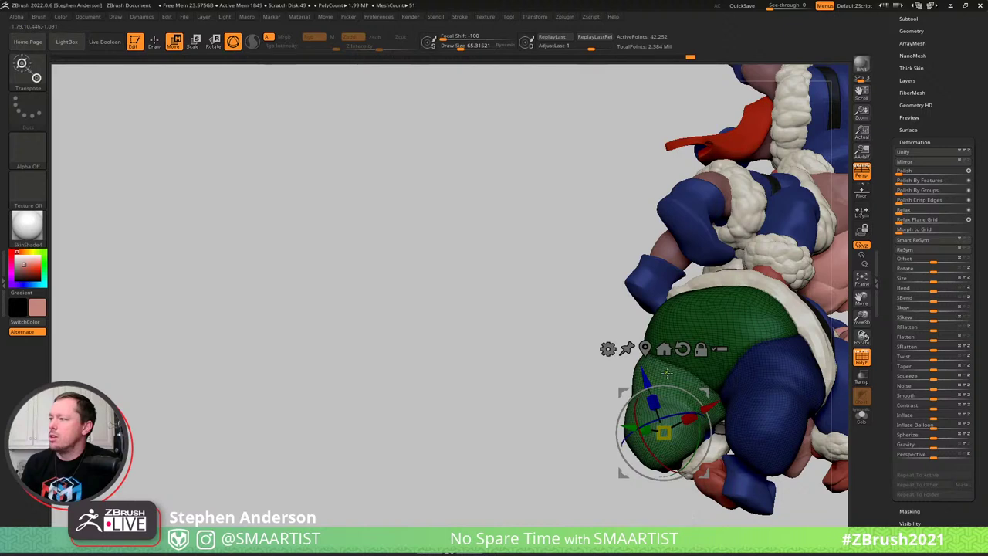
pyautogui.click(663, 373)
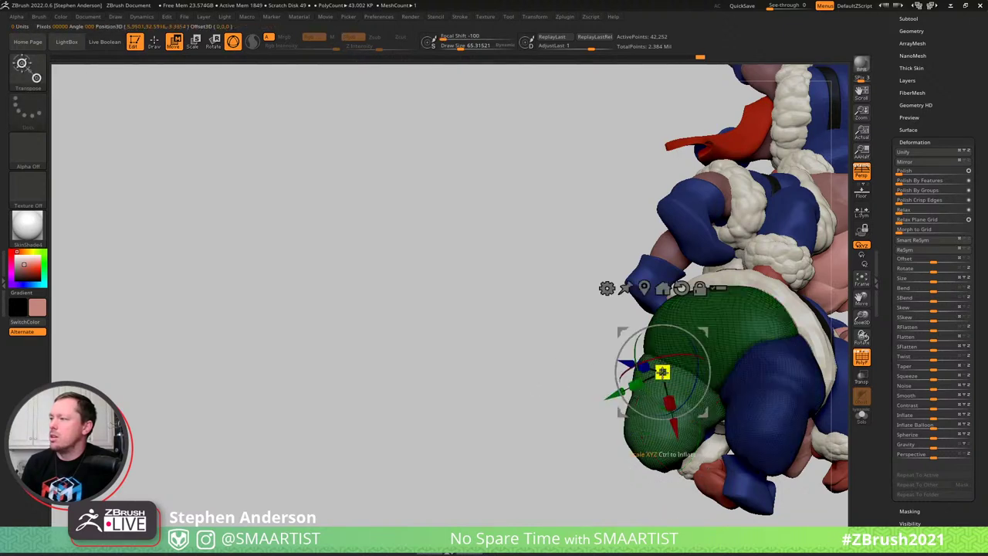
pyautogui.press('q')
pyautogui.moveTo(640, 391)
pyautogui.mouseDown(button='right')
pyautogui.moveTo(626, 377)
pyautogui.moveTo(679, 349)
pyautogui.moveTo(670, 364)
pyautogui.moveTo(624, 381)
pyautogui.moveTo(674, 377)
pyautogui.mouseUp(button='right')
# Isolate the dark green leg polygroup, restore the full body's visibility, hide the wireframe, and clear the mask
pyautogui.keyDown('ctrl'); pyautogui.keyDown('shift'); pyautogui.click(674, 377); pyautogui.keyUp('shift'); pyautogui.keyUp('ctrl')
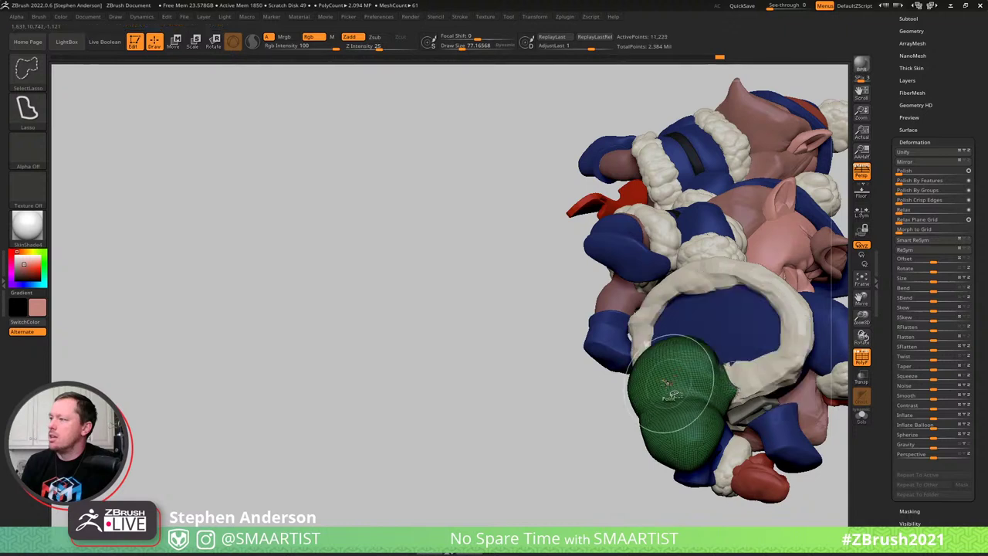
pyautogui.hotkey('ctrl', 'z')
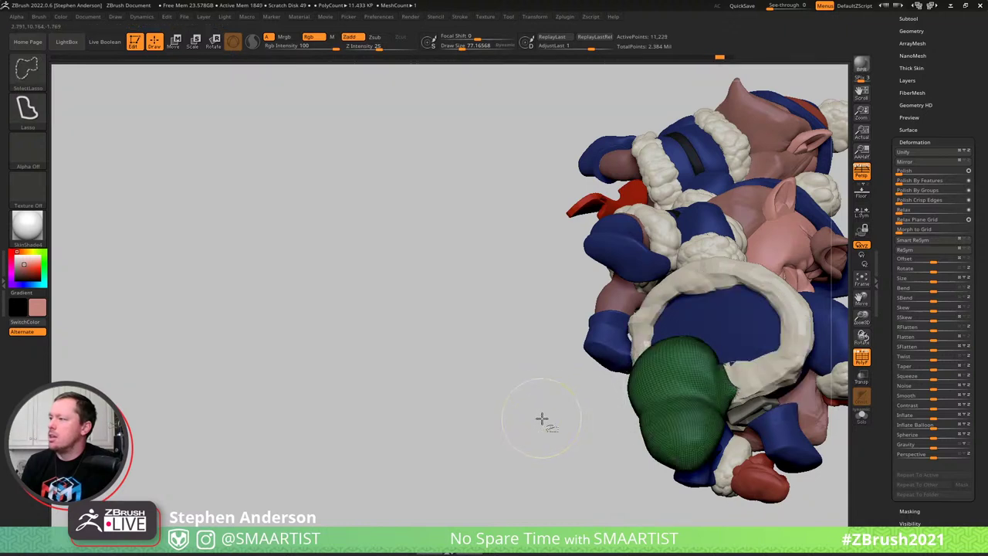
pyautogui.keyDown('ctrl'); pyautogui.keyDown('shift'); pyautogui.click(542, 420); pyautogui.keyUp('shift'); pyautogui.keyUp('ctrl')
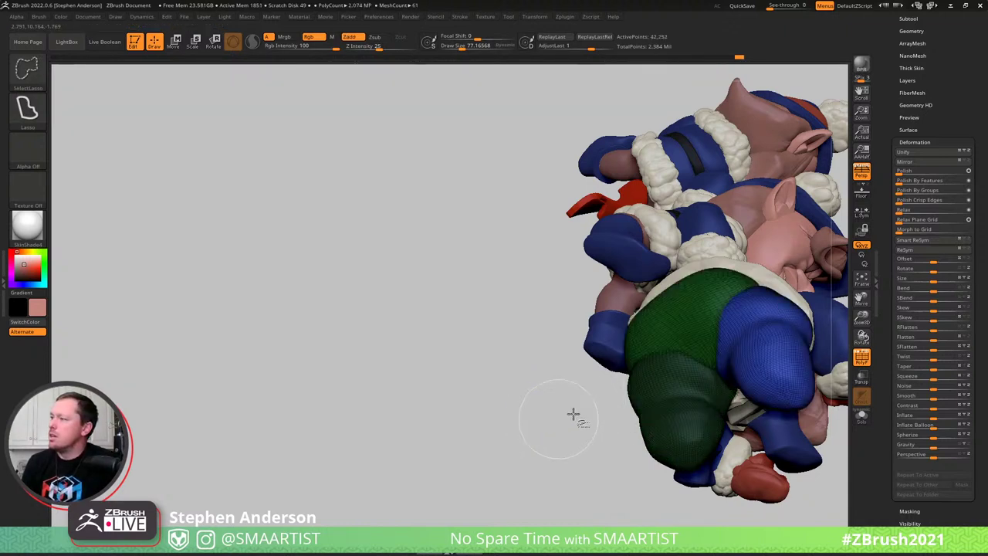
pyautogui.moveTo(739, 320); pyautogui.dragTo(789, 312, button='right')
pyautogui.hotkey('shift', 'f')
pyautogui.keyDown('ctrl'); pyautogui.moveTo(789, 313); pyautogui.dragTo(803, 328); pyautogui.keyUp('ctrl')
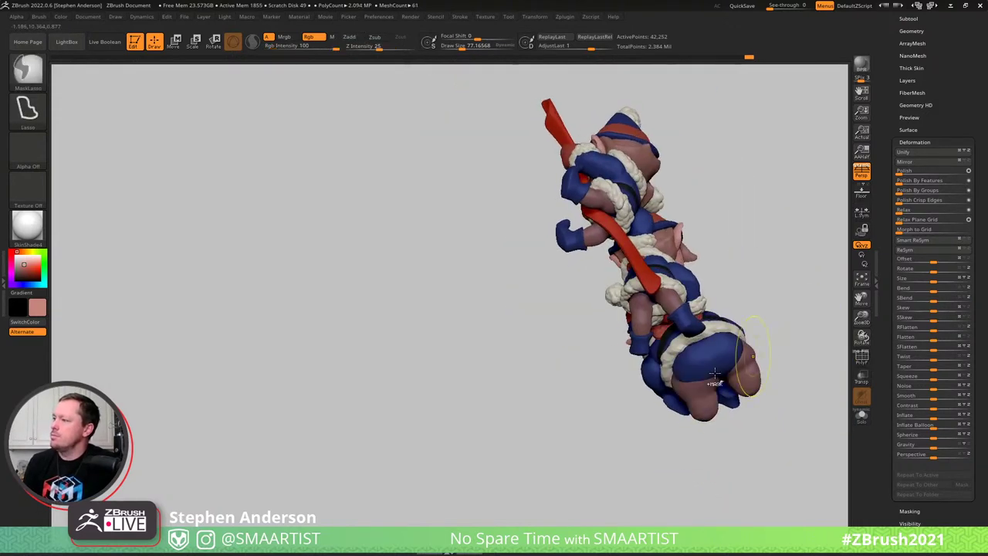
# Select the Shoes1 subtool with its polygroups displayed, center the transform gizmo on the unmasked shoes, and enlarge them
pyautogui.moveTo(753, 359)
pyautogui.mouseDown(button='right')
pyautogui.moveTo(734, 377)
pyautogui.moveTo(708, 370)
pyautogui.moveTo(734, 336)
pyautogui.moveTo(677, 344)
pyautogui.moveTo(672, 359)
pyautogui.mouseUp(button='right')
pyautogui.hotkey('shift', 'f')
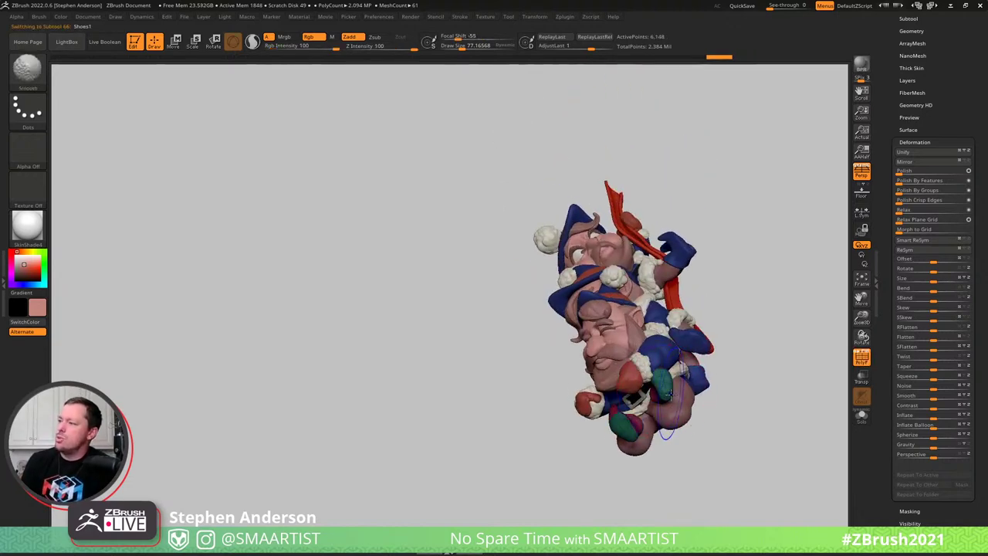
pyautogui.keyDown('ctrl'); pyautogui.moveTo(767, 370); pyautogui.dragTo(789, 424); pyautogui.keyUp('ctrl')
pyautogui.press('w')
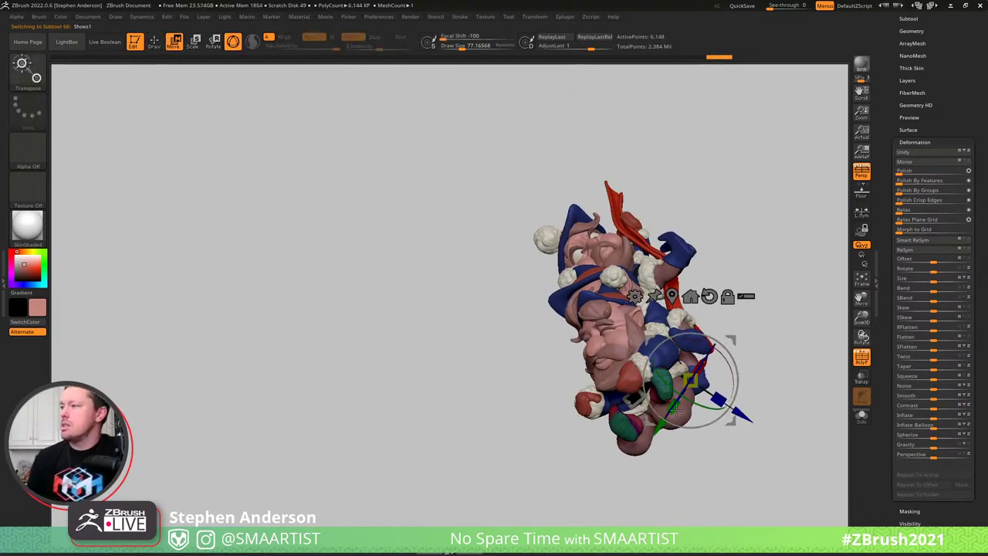
pyautogui.click(672, 297)
pyautogui.keyDown('ctrl'); pyautogui.moveTo(671, 309); pyautogui.dragTo(688, 349, button='right'); pyautogui.keyUp('ctrl')
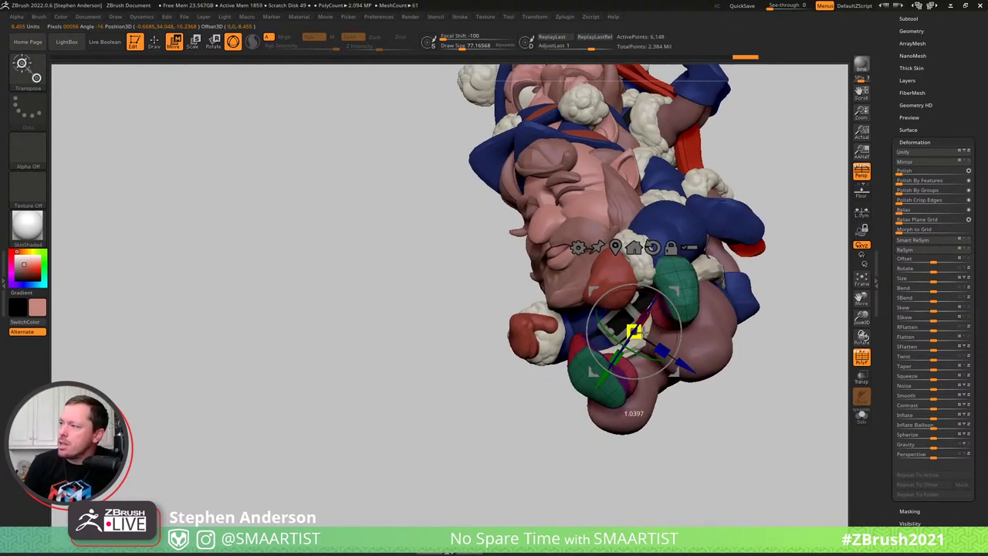
pyautogui.moveTo(708, 307); pyautogui.dragTo(724, 326, button='right')
pyautogui.moveTo(724, 328); pyautogui.dragTo(695, 307)
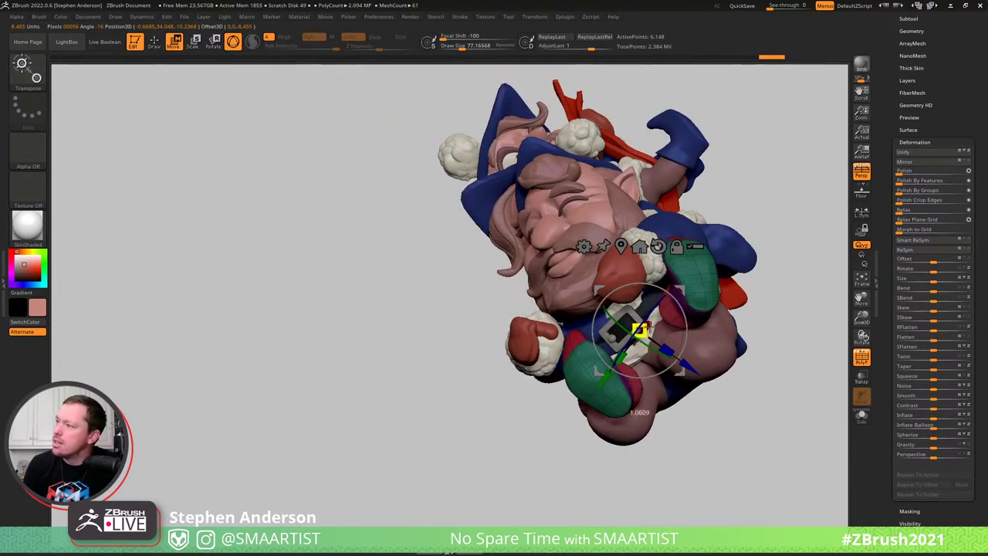
# Scale both shoes up uniformly to about 1.06 with the transform gizmo
pyautogui.moveTo(662, 316); pyautogui.dragTo(665, 314)
pyautogui.moveTo(668, 310); pyautogui.dragTo(697, 235, button='right')
pyautogui.moveTo(641, 344); pyautogui.dragTo(754, 125)
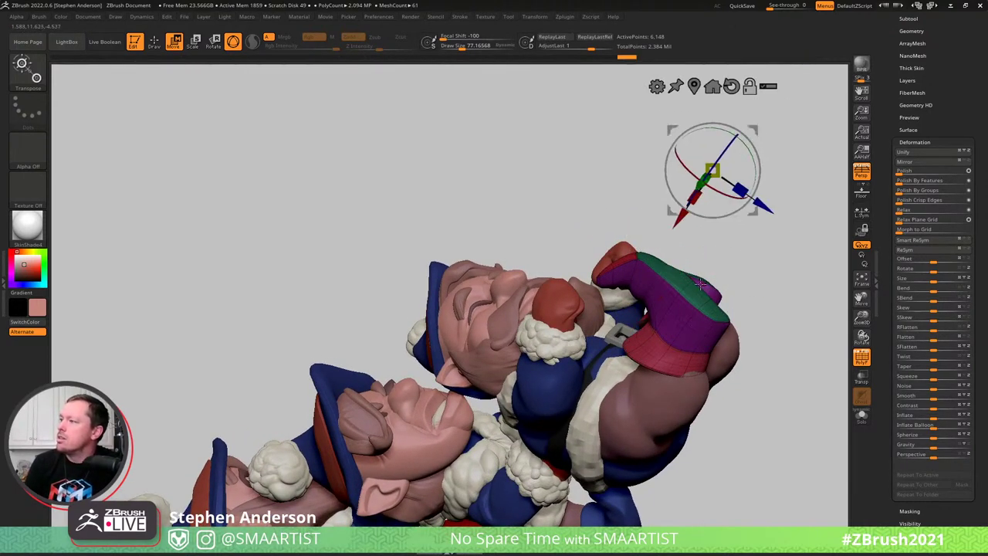
pyautogui.keyDown('alt'); pyautogui.click(696, 275); pyautogui.keyUp('alt')
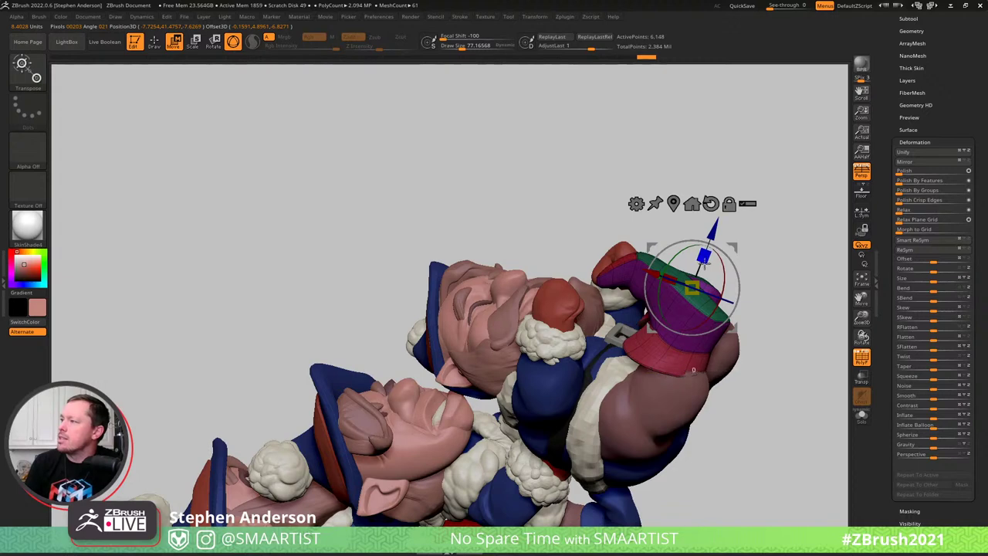
pyautogui.moveTo(704, 259); pyautogui.dragTo(704, 261)
pyautogui.hotkey('ctrl', 'z')
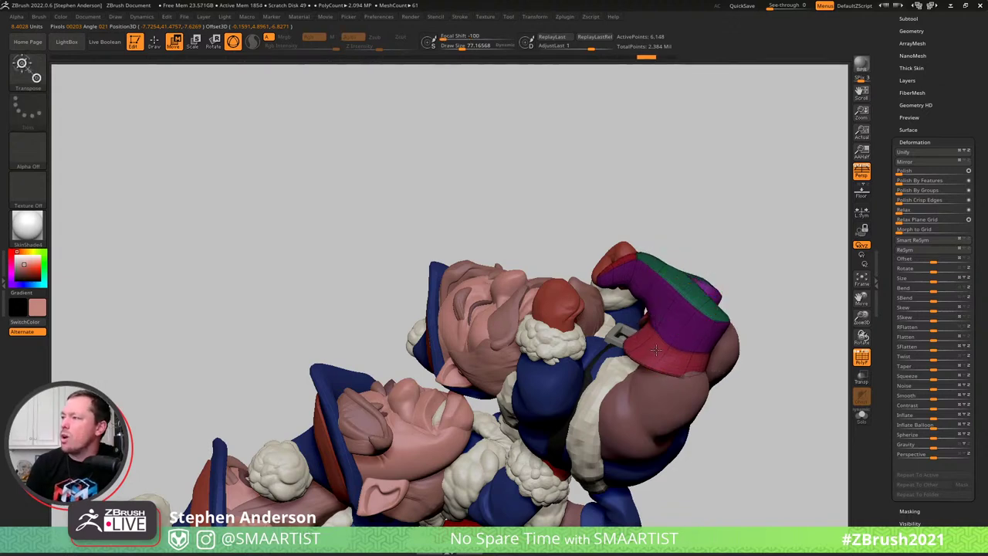
# Mask the shoes except for the pink cuff polygroup
pyautogui.moveTo(705, 271); pyautogui.dragTo(650, 351, button='right')
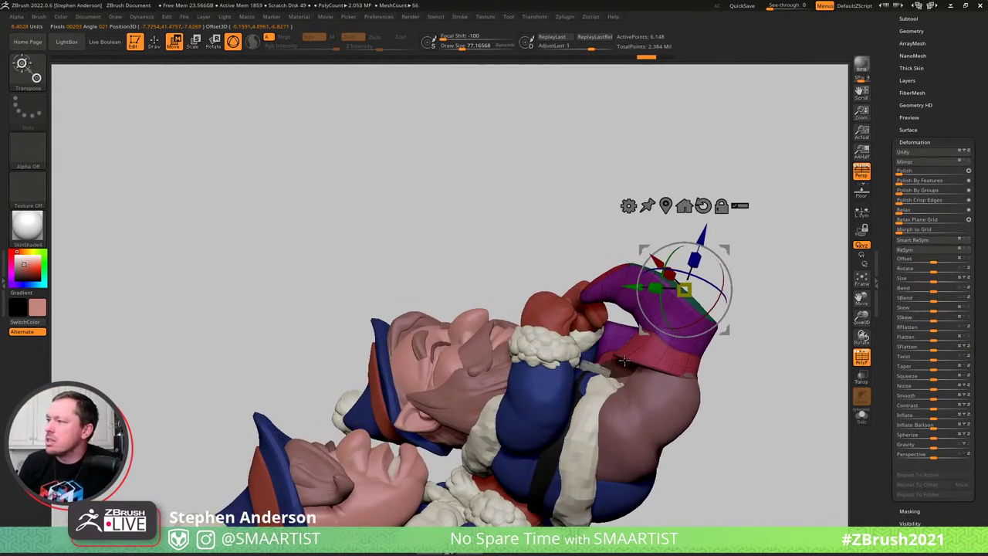
pyautogui.keyDown('ctrl'); pyautogui.click(625, 360); pyautogui.keyUp('ctrl')
pyautogui.press('q')
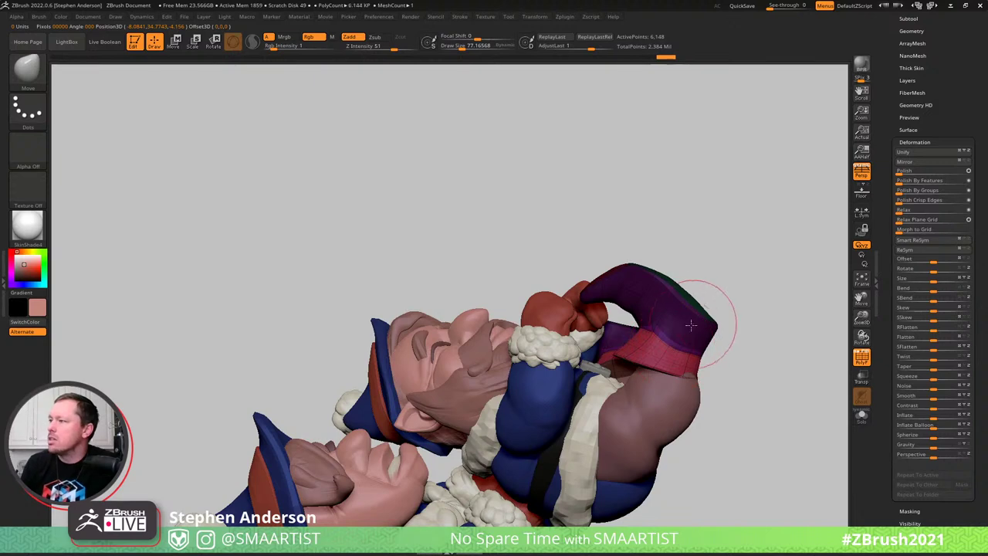
pyautogui.moveTo(673, 345)
pyautogui.mouseDown(button='right')
pyautogui.moveTo(662, 349)
pyautogui.moveTo(673, 346)
pyautogui.mouseUp(button='right')
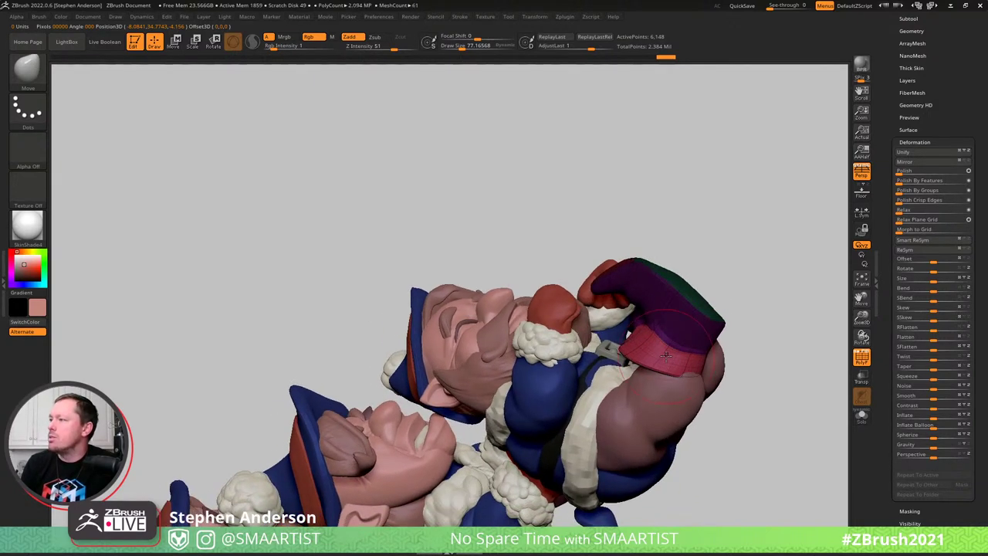
# Place the transform gizmo on the unmasked shoe cuffs and scale them along Y to about 0.94
pyautogui.press('w')
pyautogui.keyDown('alt'); pyautogui.moveTo(666, 395); pyautogui.dragTo(763, 312); pyautogui.keyUp('alt')
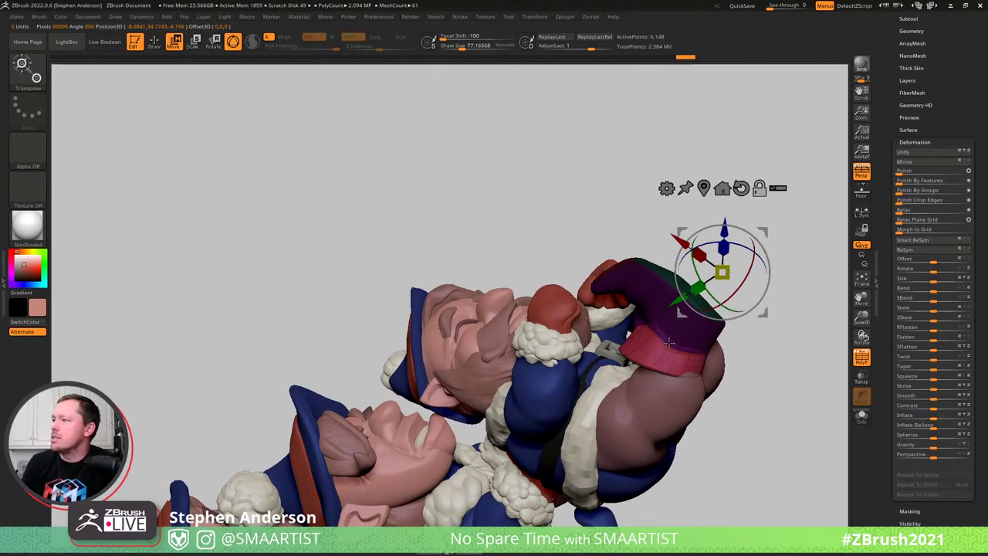
pyautogui.click(669, 343)
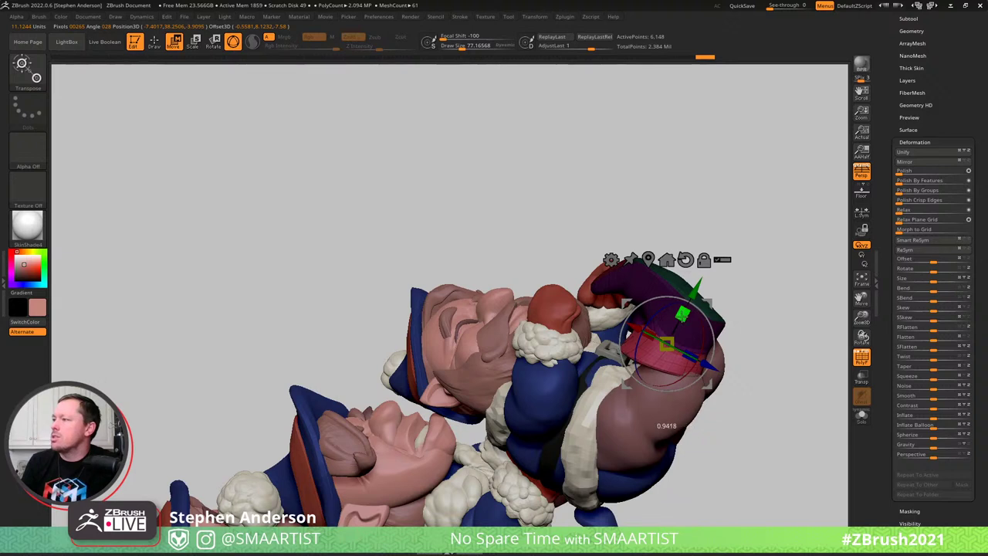
pyautogui.press('q')
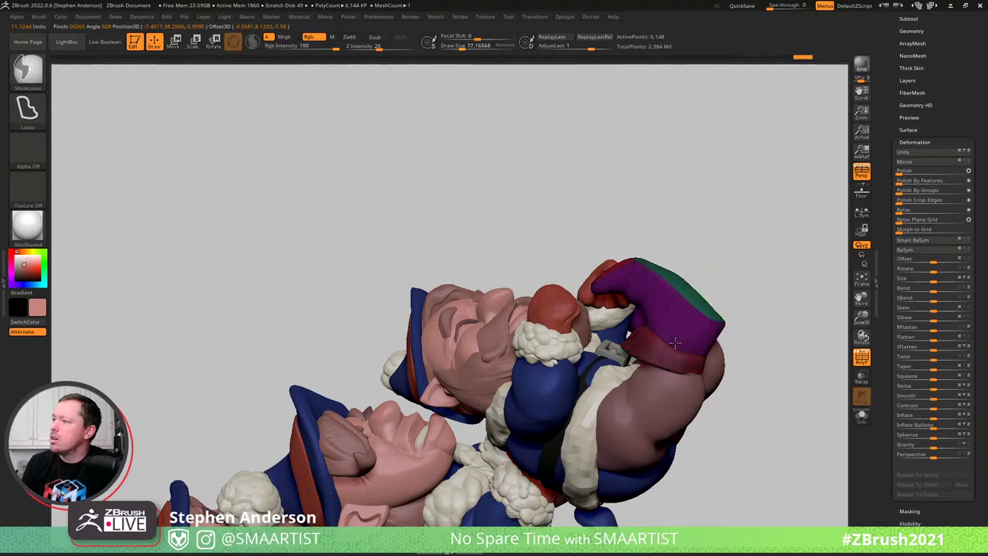
pyautogui.press('w')
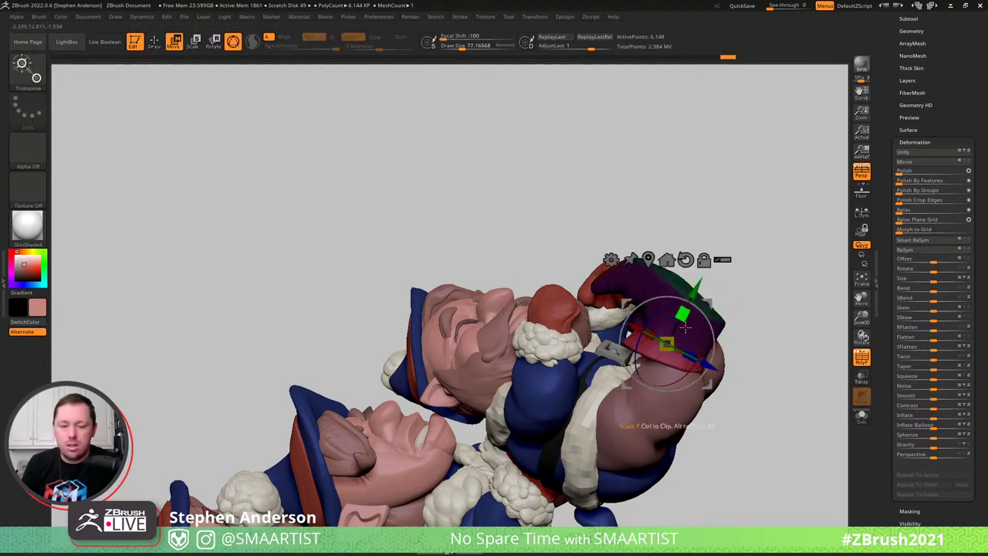
pyautogui.press('q')
# Clear the mask and move both shoes in the view plane to fit the bottom elf's legs, checking from several angles
pyautogui.moveTo(664, 327)
pyautogui.mouseDown(button='right')
pyautogui.moveTo(703, 313)
pyautogui.moveTo(697, 296)
pyautogui.mouseUp(button='right')
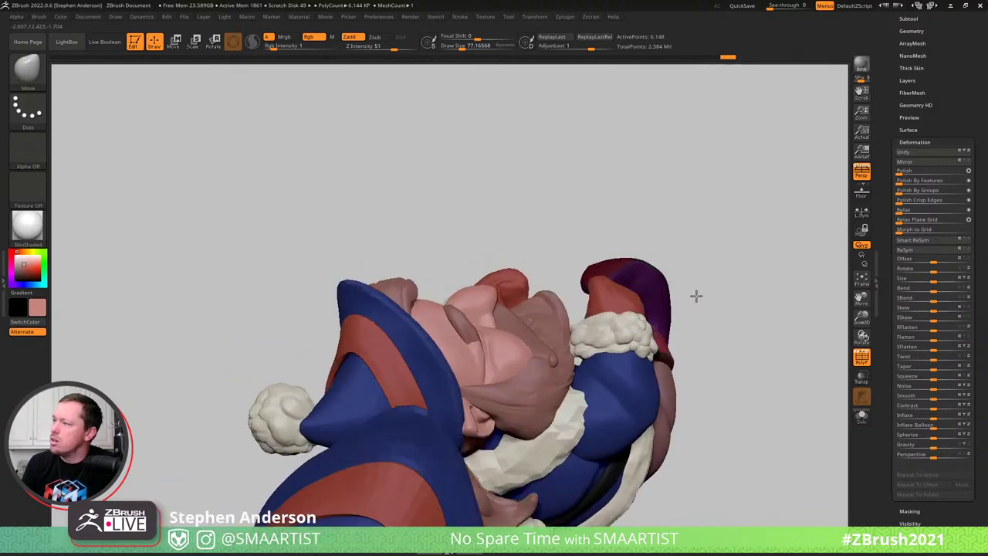
pyautogui.moveTo(696, 296)
pyautogui.mouseDown()
pyautogui.moveTo(774, 282)
pyautogui.moveTo(812, 291)
pyautogui.moveTo(727, 314)
pyautogui.moveTo(742, 307)
pyautogui.mouseUp()
pyautogui.press('w')
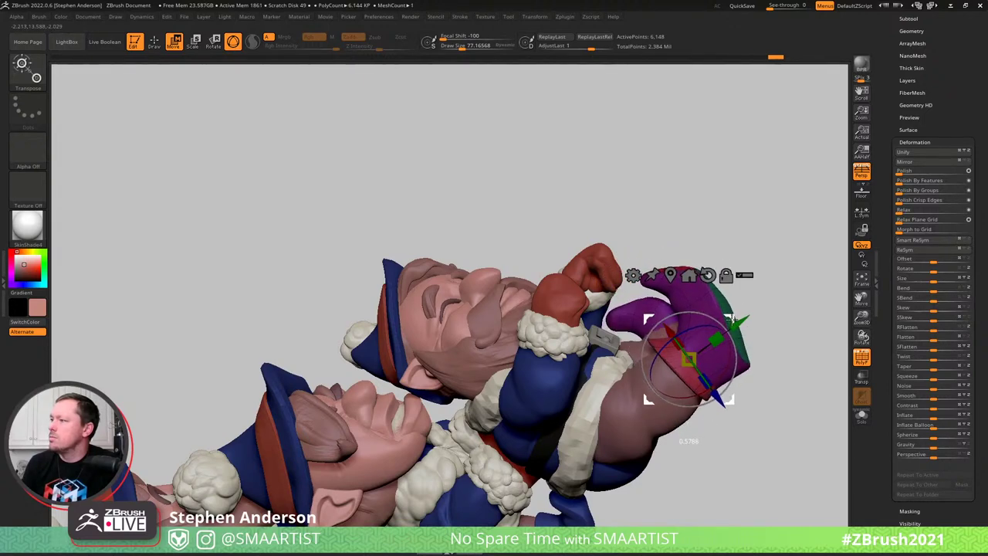
pyautogui.moveTo(738, 305)
pyautogui.mouseDown()
pyautogui.moveTo(745, 298)
pyautogui.moveTo(757, 309)
pyautogui.moveTo(765, 324)
pyautogui.moveTo(753, 337)
pyautogui.moveTo(786, 380)
pyautogui.moveTo(790, 403)
pyautogui.moveTo(776, 328)
pyautogui.moveTo(705, 312)
pyautogui.moveTo(761, 284)
pyautogui.moveTo(741, 316)
pyautogui.mouseUp()
pyautogui.press('q')
pyautogui.press('w')
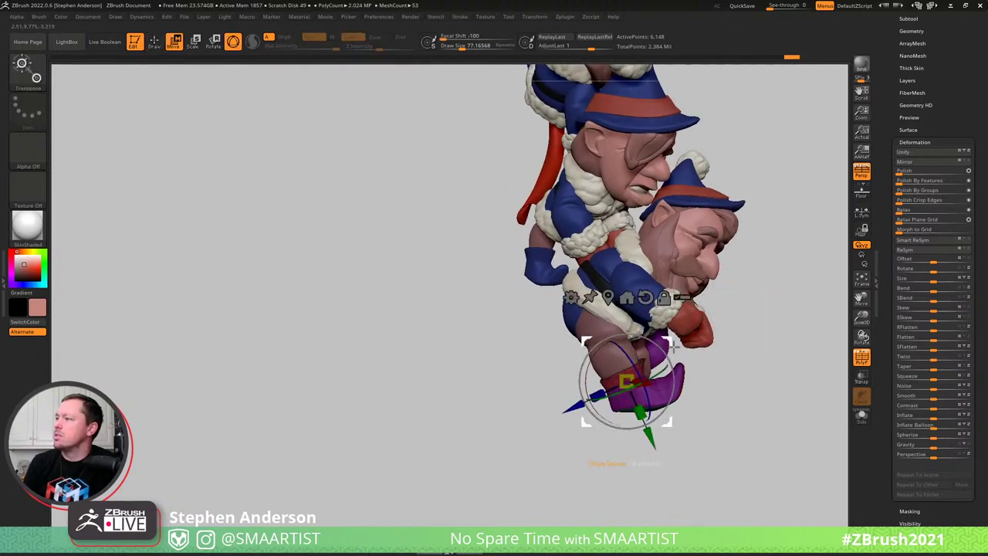
pyautogui.moveTo(669, 334); pyautogui.dragTo(672, 326)
pyautogui.moveTo(703, 357); pyautogui.dragTo(631, 349)
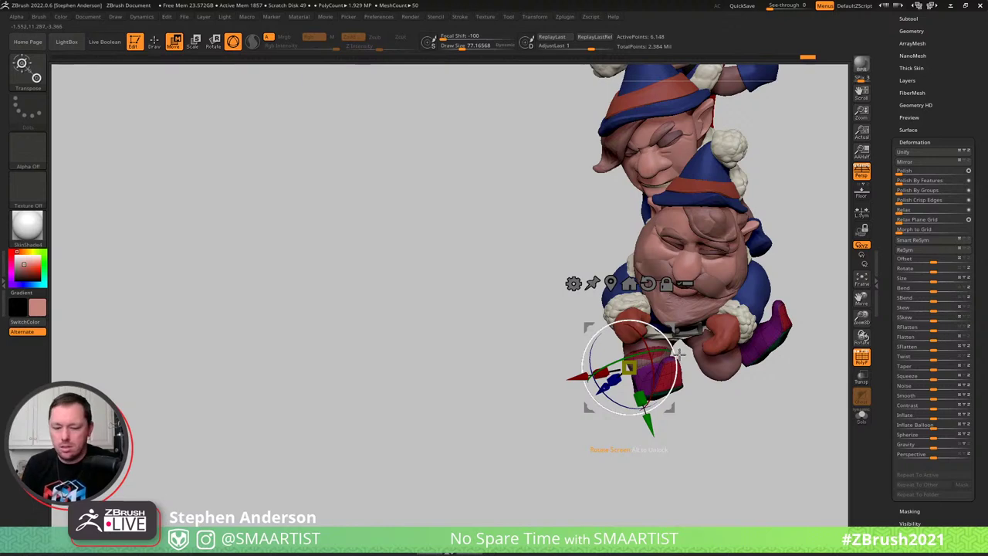
# Switch to the Move brush and lasso-mask the shoe on the bottom elf's raised leg
pyautogui.press('q')
pyautogui.press('b')
pyautogui.press('m')
pyautogui.press('v')
pyautogui.moveTo(676, 378)
pyautogui.mouseDown()
pyautogui.moveTo(703, 337)
pyautogui.moveTo(642, 331)
pyautogui.moveTo(601, 292)
pyautogui.mouseUp()
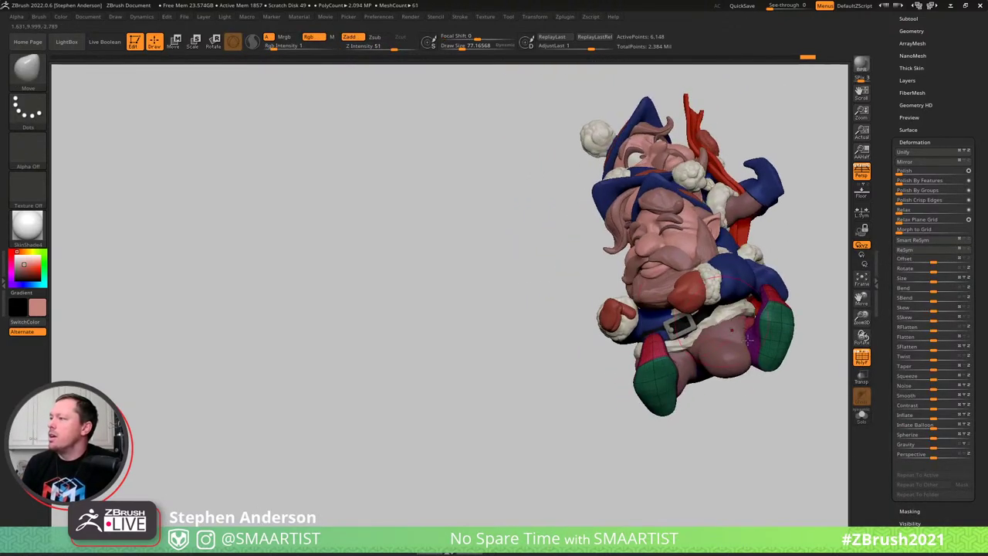
pyautogui.press('ctrl')
pyautogui.keyDown('ctrl'); pyautogui.moveTo(865, 185); pyautogui.dragTo(857, 187); pyautogui.keyUp('ctrl')
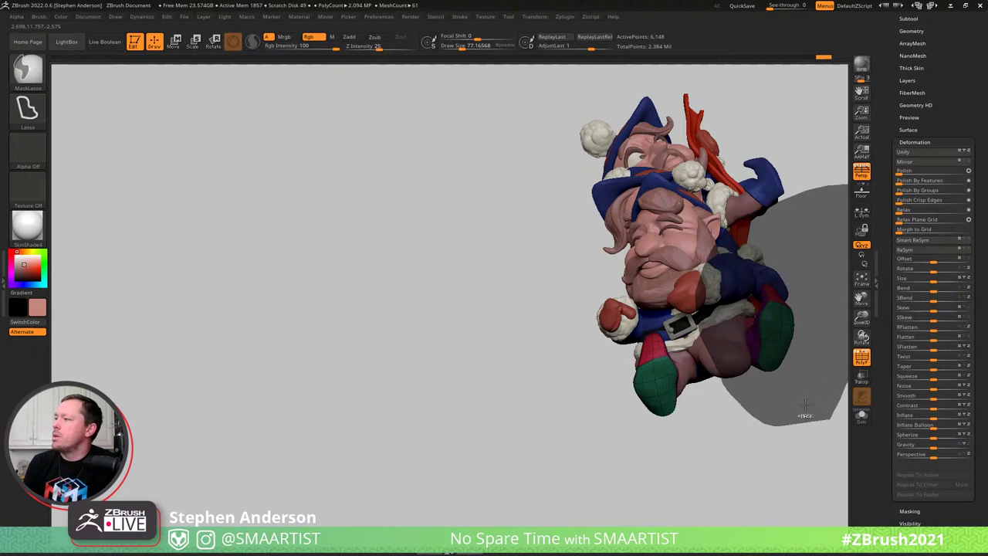
# Place the transform gizmo on the unmasked standing shoe's sole and rotate the shoe into line with the standing leg
pyautogui.press('w')
pyautogui.moveTo(686, 407); pyautogui.dragTo(638, 365)
pyautogui.keyDown('alt'); pyautogui.click(663, 397); pyautogui.keyUp('alt')
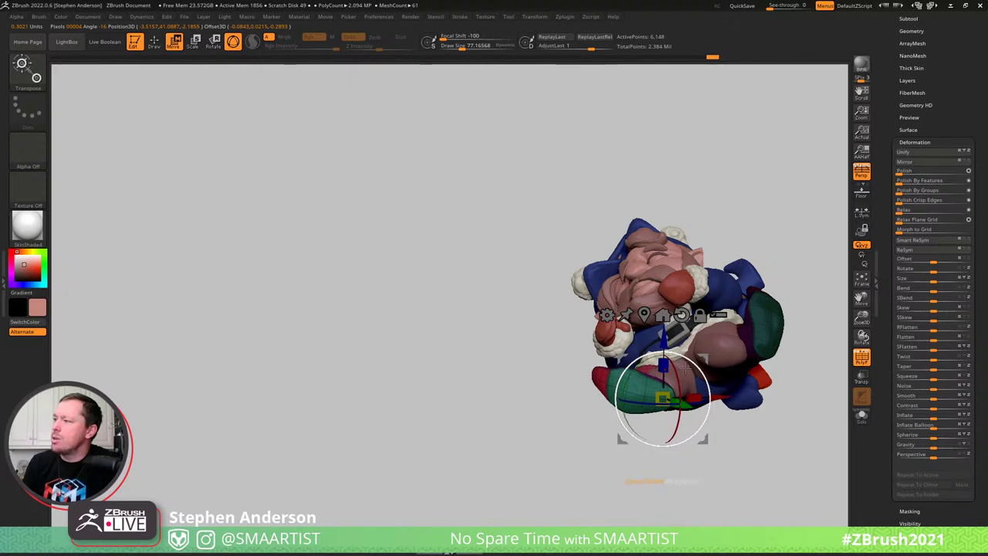
pyautogui.moveTo(639, 365); pyautogui.dragTo(710, 410, button='right')
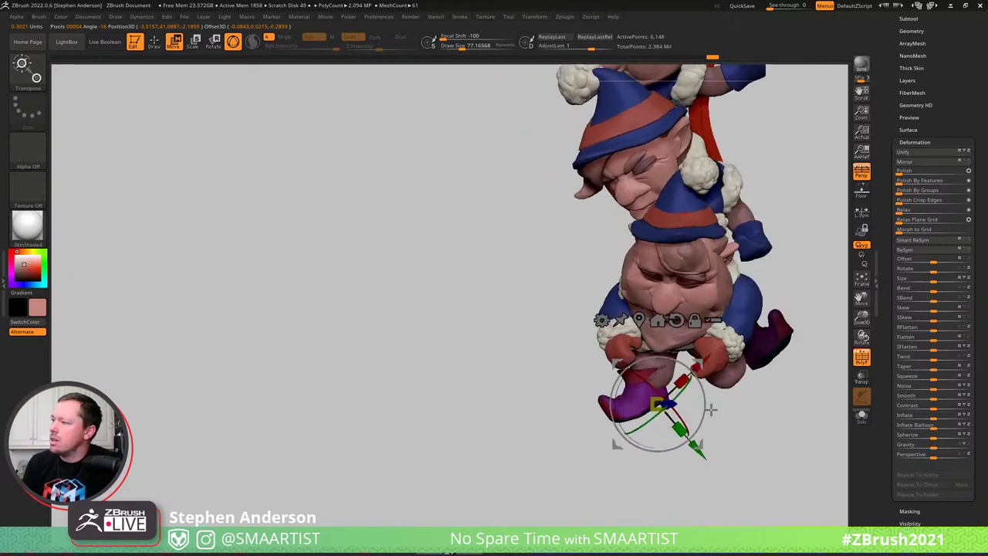
pyautogui.moveTo(679, 362); pyautogui.dragTo(686, 367)
pyautogui.moveTo(695, 360); pyautogui.dragTo(754, 312, button='right')
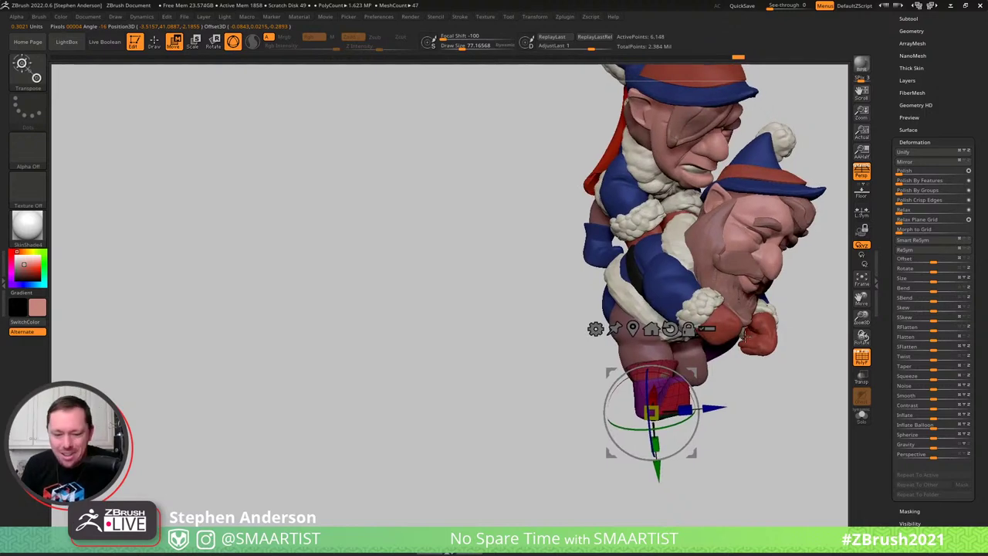
# Fit the standing leg's shoe cuff around the ankle using the Move brush at a draw size of about 222
pyautogui.press('b')
pyautogui.press('m')
pyautogui.press('v')
pyautogui.keyDown('ctrl'); pyautogui.moveTo(693, 424); pyautogui.dragTo(686, 458, button='right'); pyautogui.keyUp('ctrl')
pyautogui.moveTo(607, 365); pyautogui.dragTo(645, 371, button='right')
pyautogui.press('s')
pyautogui.moveTo(598, 375)
pyautogui.mouseDown()
pyautogui.moveTo(611, 375)
pyautogui.moveTo(580, 378)
pyautogui.mouseUp()
pyautogui.moveTo(683, 367)
pyautogui.mouseDown(button='right')
pyautogui.moveTo(693, 358)
pyautogui.moveTo(576, 378)
pyautogui.mouseUp(button='right')
pyautogui.press('s')
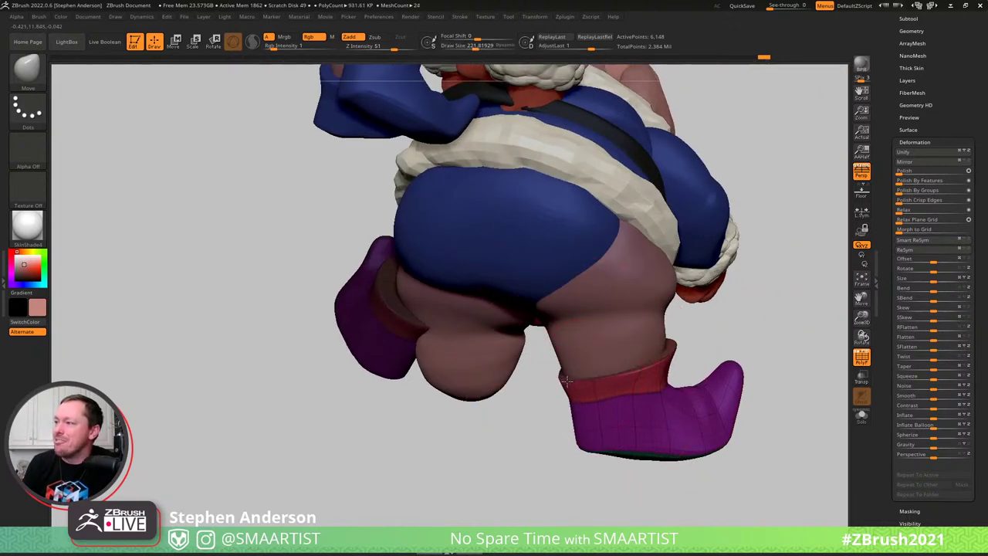
# Refine the standing shoe's cuff from the back and side with the Move brush, reducing the draw size to about 188
pyautogui.moveTo(567, 380); pyautogui.dragTo(638, 384, button='right')
pyautogui.moveTo(510, 389)
pyautogui.mouseDown(button='right')
pyautogui.moveTo(562, 366)
pyautogui.moveTo(595, 426)
pyautogui.mouseUp(button='right')
pyautogui.press('s')
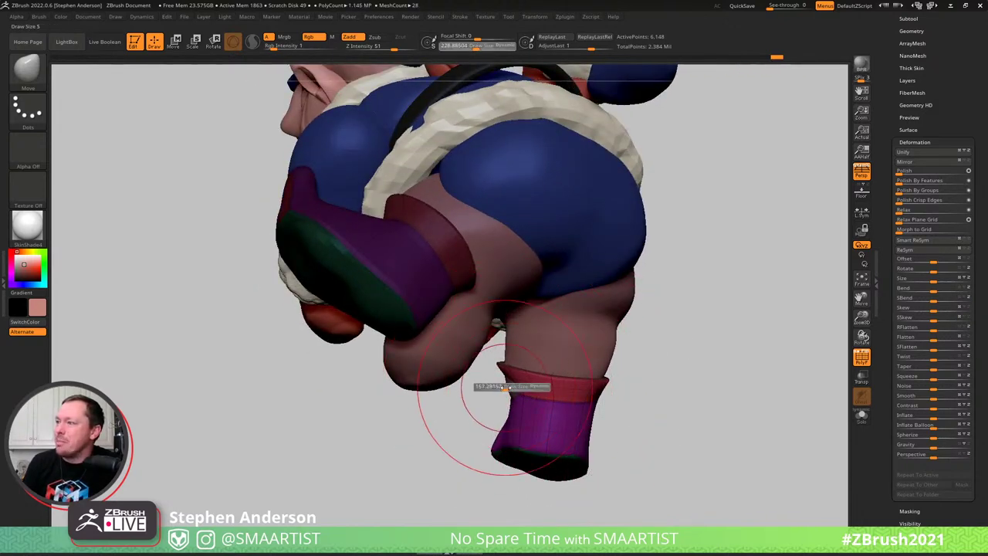
pyautogui.moveTo(574, 407)
pyautogui.mouseDown(button='right')
pyautogui.moveTo(641, 388)
pyautogui.moveTo(657, 399)
pyautogui.moveTo(636, 433)
pyautogui.moveTo(651, 443)
pyautogui.moveTo(585, 437)
pyautogui.moveTo(609, 481)
pyautogui.moveTo(540, 430)
pyautogui.moveTo(579, 458)
pyautogui.moveTo(569, 426)
pyautogui.moveTo(590, 456)
pyautogui.moveTo(637, 450)
pyautogui.moveTo(638, 329)
pyautogui.moveTo(687, 356)
pyautogui.moveTo(671, 326)
pyautogui.moveTo(697, 335)
pyautogui.mouseUp(button='right')
pyautogui.press('s')
# Place the transform gizmo on the raised leg's unmasked shoe, then move and rotate the shoe onto the end of the leg
pyautogui.press('w')
pyautogui.click(641, 358)
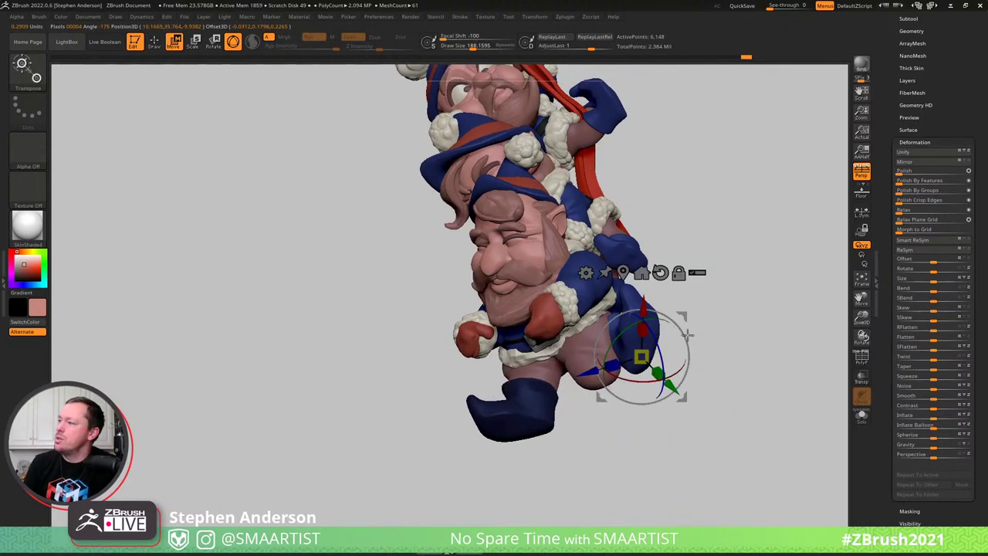
pyautogui.moveTo(699, 335); pyautogui.dragTo(740, 354, button='right')
pyautogui.moveTo(649, 339); pyautogui.dragTo(600, 248, button='right')
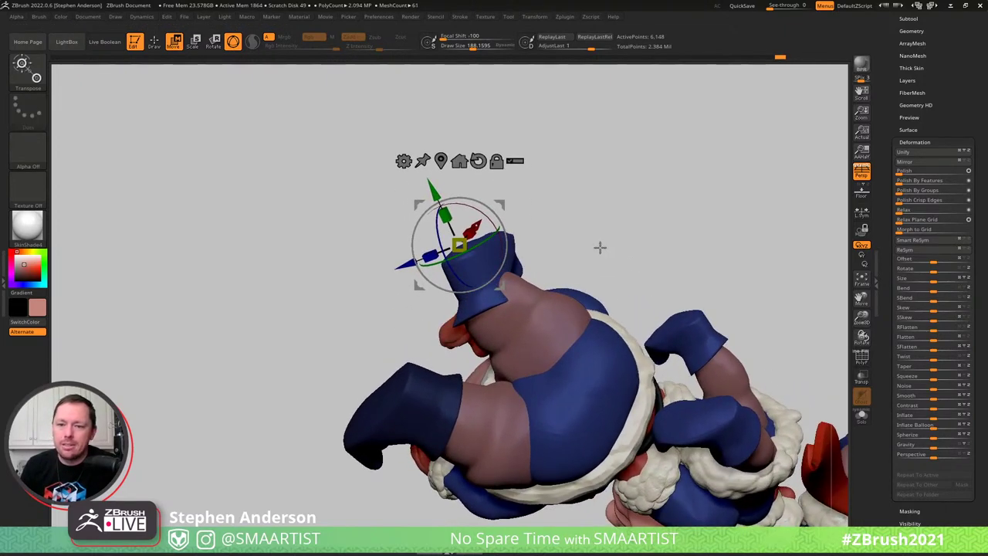
pyautogui.moveTo(515, 224); pyautogui.dragTo(488, 217)
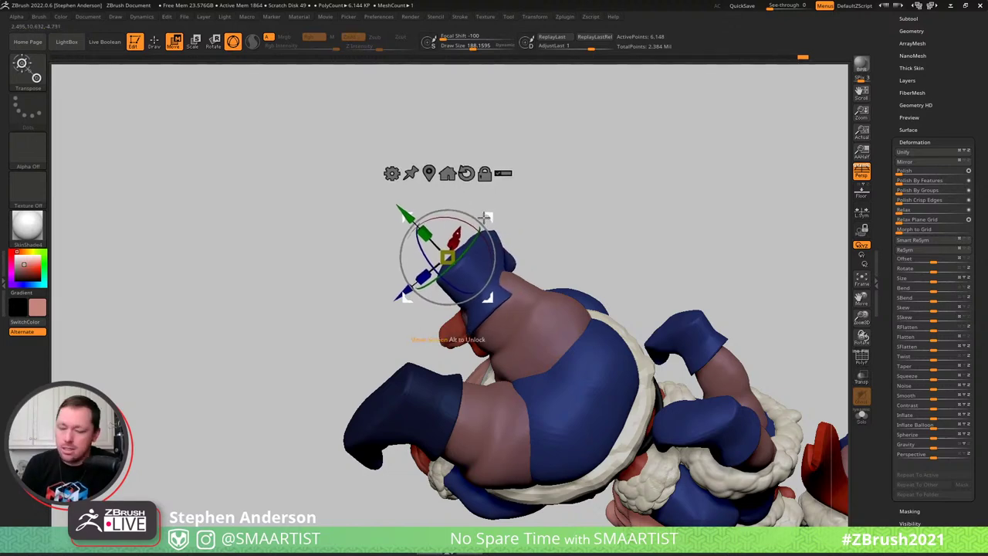
# Reshape the raised leg's shoe around the ankle using the Move brush at a draw size of about 188
pyautogui.press('b')
pyautogui.press('m')
pyautogui.press('v')
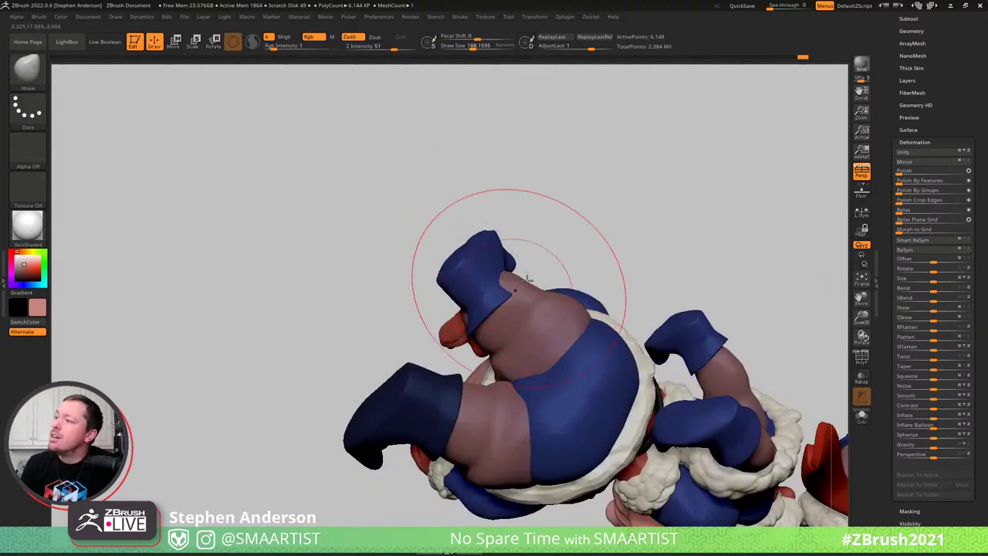
pyautogui.moveTo(481, 258); pyautogui.dragTo(531, 269)
pyautogui.moveTo(447, 287); pyautogui.dragTo(471, 305, button='right')
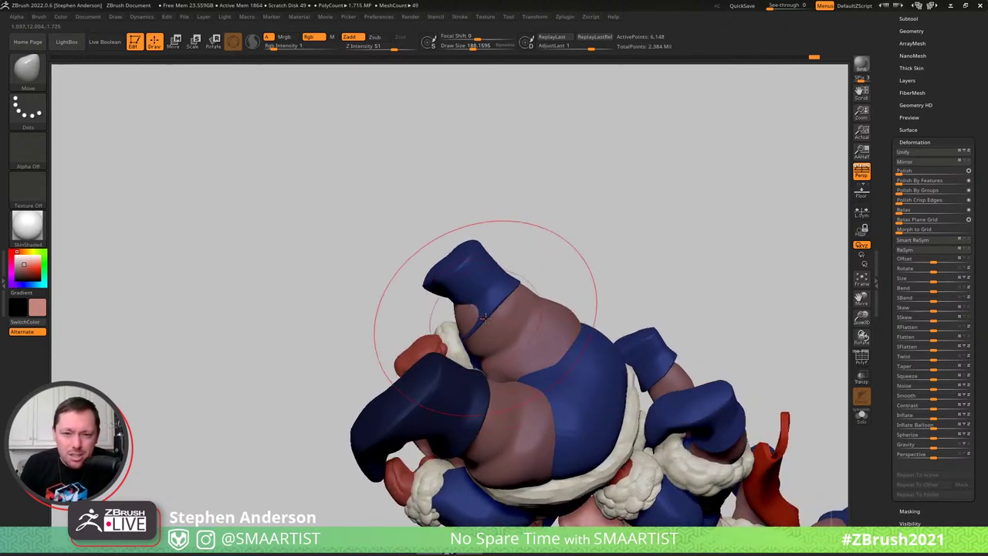
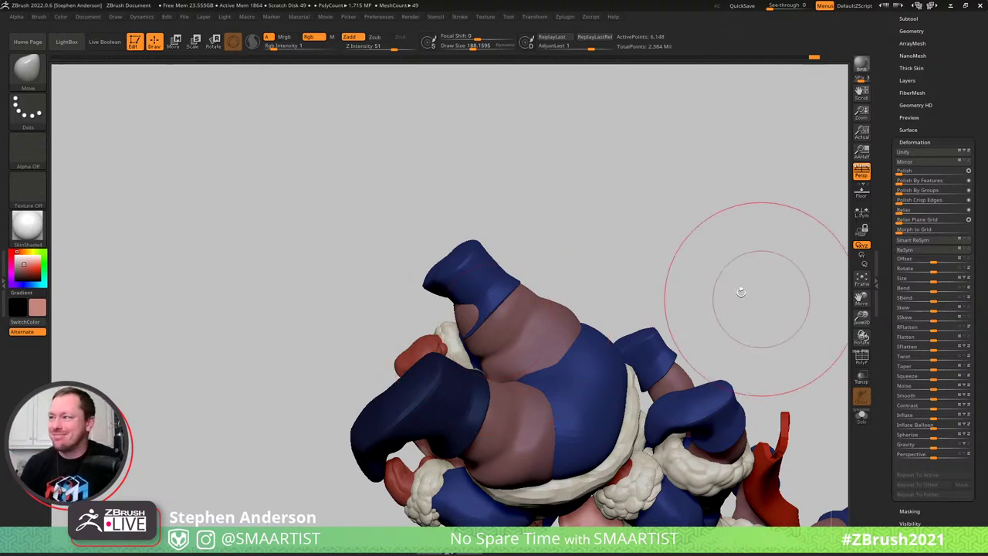
pyautogui.moveTo(442, 309); pyautogui.dragTo(428, 315)
pyautogui.moveTo(590, 231)
pyautogui.mouseDown()
pyautogui.moveTo(535, 238)
pyautogui.moveTo(552, 283)
pyautogui.moveTo(459, 292)
pyautogui.moveTo(490, 276)
pyautogui.moveTo(490, 309)
pyautogui.moveTo(455, 286)
pyautogui.mouseUp()
# Refine the raised shoe's cuff and ankle contour from several sides with the Move brush at a draw size of about 90
pyautogui.press('s')
pyautogui.moveTo(439, 329)
pyautogui.mouseDown()
pyautogui.moveTo(430, 329)
pyautogui.moveTo(448, 342)
pyautogui.moveTo(438, 336)
pyautogui.mouseUp()
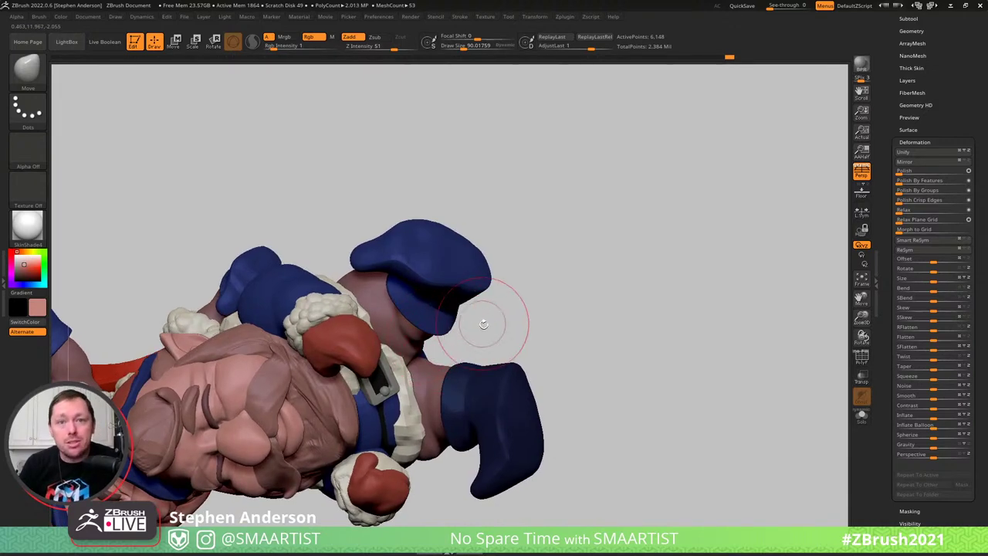
pyautogui.moveTo(496, 315)
pyautogui.mouseDown()
pyautogui.moveTo(451, 293)
pyautogui.moveTo(481, 272)
pyautogui.moveTo(494, 275)
pyautogui.moveTo(430, 334)
pyautogui.mouseUp()
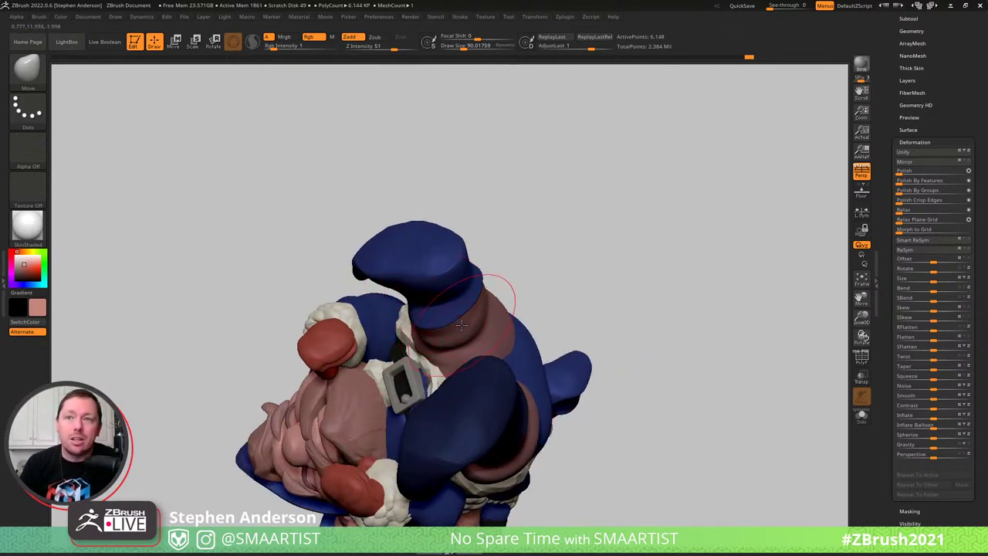
pyautogui.moveTo(502, 296)
pyautogui.mouseDown()
pyautogui.moveTo(482, 284)
pyautogui.moveTo(452, 314)
pyautogui.moveTo(469, 257)
pyautogui.moveTo(459, 218)
pyautogui.moveTo(395, 289)
pyautogui.mouseUp()
pyautogui.moveTo(396, 289); pyautogui.dragTo(452, 314, button='right')
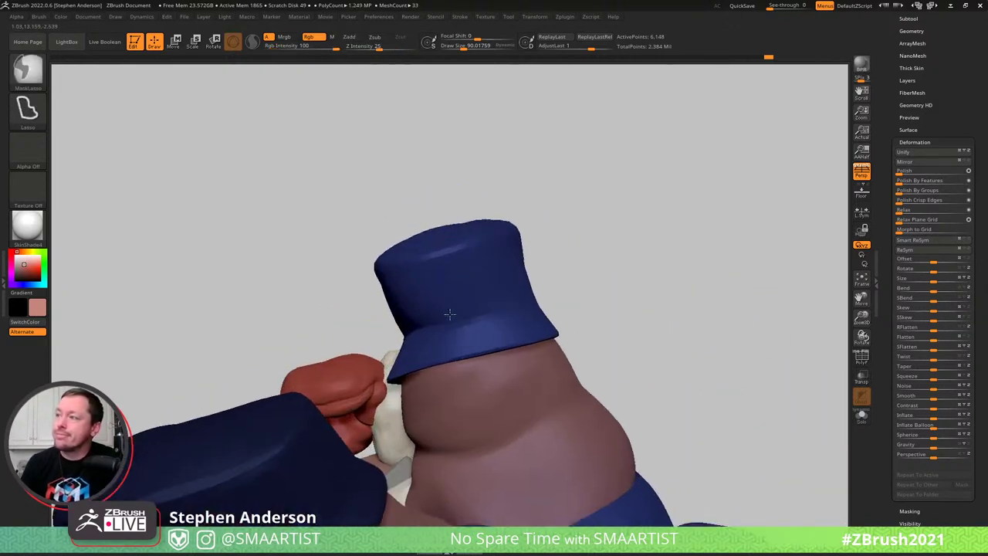
pyautogui.moveTo(428, 321); pyautogui.dragTo(423, 329)
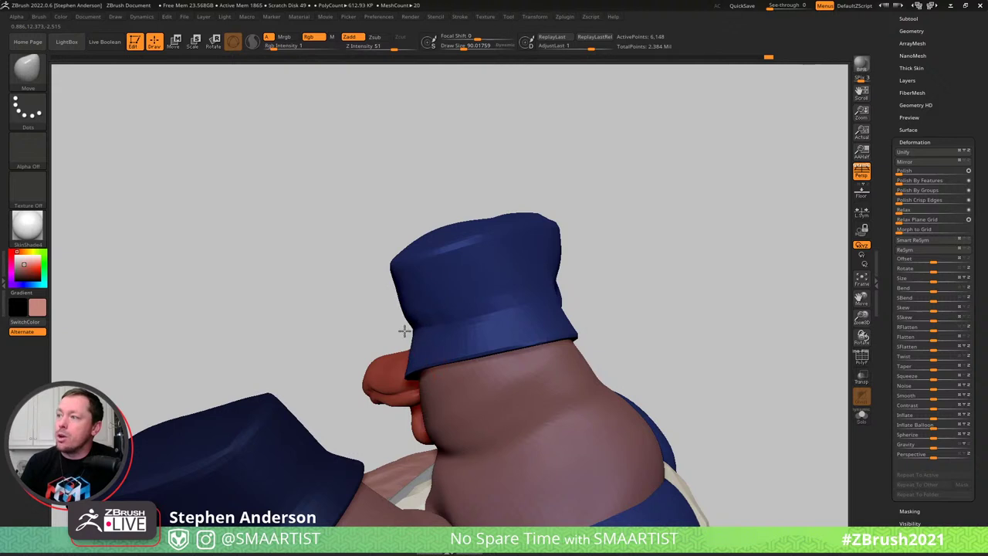
pyautogui.moveTo(392, 292)
pyautogui.mouseDown()
pyautogui.moveTo(489, 285)
pyautogui.moveTo(269, 324)
pyautogui.moveTo(374, 319)
pyautogui.moveTo(324, 299)
pyautogui.moveTo(369, 304)
pyautogui.moveTo(347, 316)
pyautogui.mouseUp()
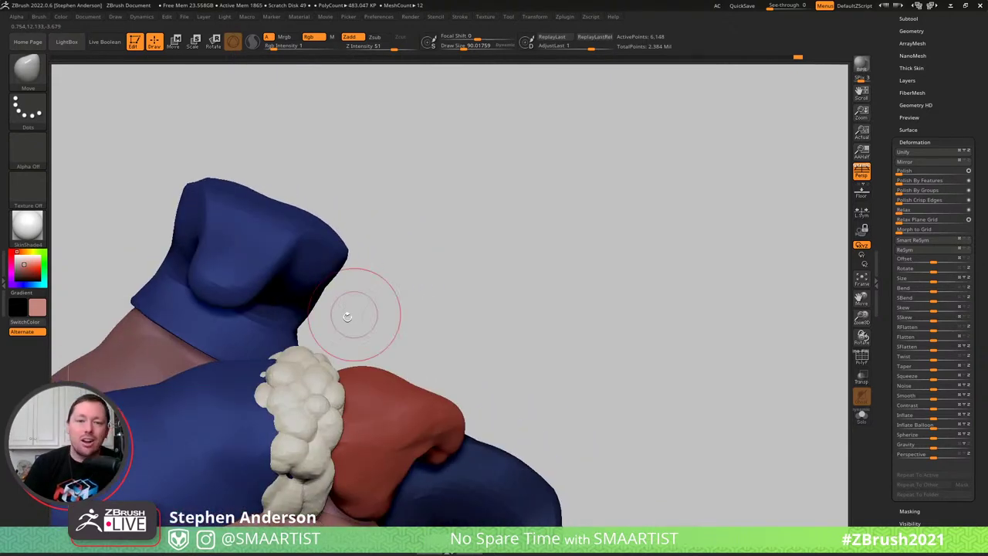
pyautogui.moveTo(253, 271)
pyautogui.mouseDown()
pyautogui.moveTo(302, 291)
pyautogui.moveTo(466, 298)
pyautogui.moveTo(276, 308)
pyautogui.moveTo(281, 271)
pyautogui.moveTo(264, 328)
pyautogui.moveTo(253, 315)
pyautogui.mouseUp()
# Set the Move brush draw size to about 169 and adjust the raised shoe's placement on the leg with the transform gizmo
pyautogui.moveTo(225, 328)
pyautogui.mouseDown(button='right')
pyautogui.moveTo(305, 340)
pyautogui.moveTo(323, 328)
pyautogui.moveTo(336, 362)
pyautogui.moveTo(347, 258)
pyautogui.moveTo(368, 247)
pyautogui.moveTo(371, 273)
pyautogui.moveTo(261, 182)
pyautogui.mouseUp(button='right')
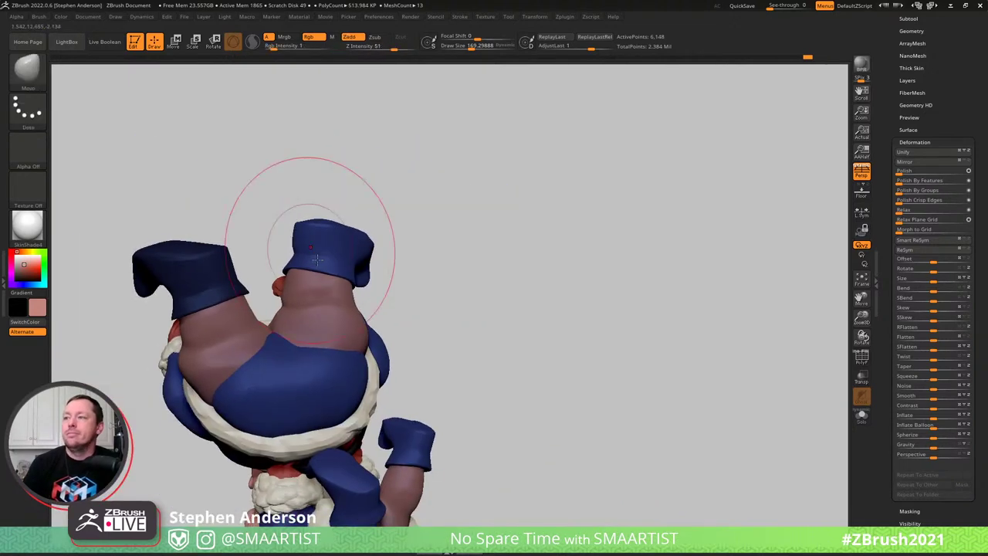
pyautogui.moveTo(308, 242)
pyautogui.mouseDown(button='right')
pyautogui.moveTo(346, 255)
pyautogui.moveTo(328, 248)
pyautogui.moveTo(311, 259)
pyautogui.moveTo(367, 221)
pyautogui.mouseUp(button='right')
pyautogui.press('w')
pyautogui.moveTo(364, 181); pyautogui.dragTo(361, 203)
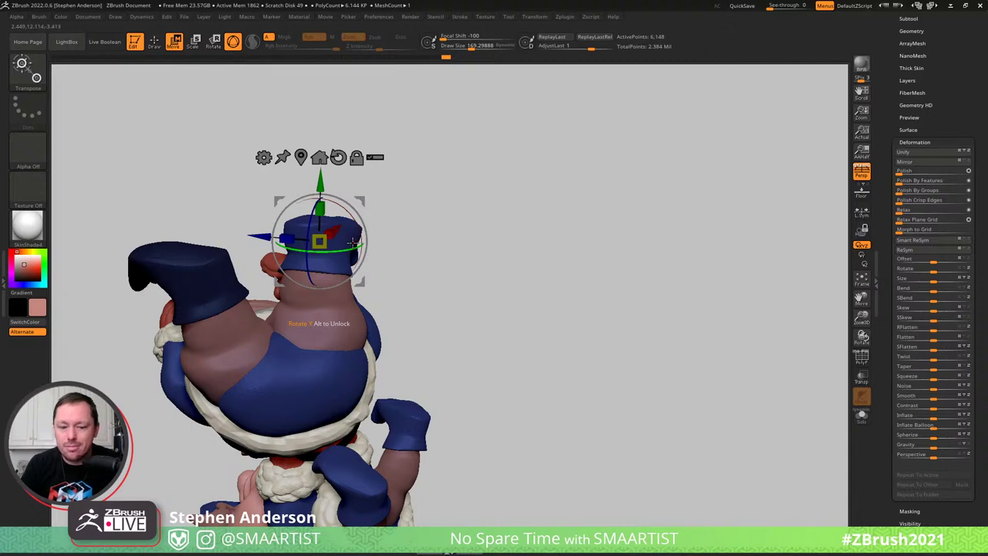
pyautogui.press('q')
pyautogui.moveTo(375, 221)
pyautogui.mouseDown(button='right')
pyautogui.moveTo(352, 203)
pyautogui.moveTo(352, 244)
pyautogui.mouseUp(button='right')
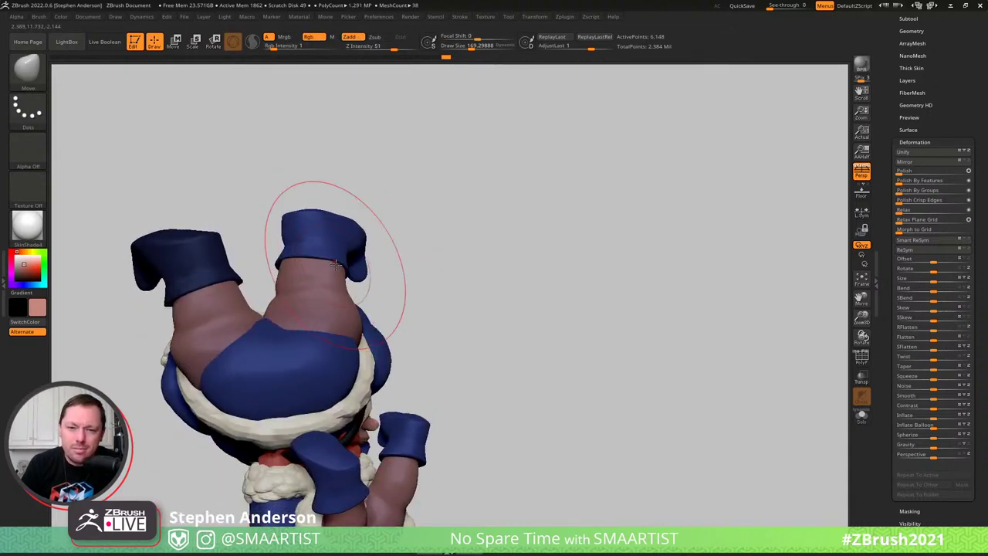
# Select the bottom elf's body and refine the raised leg below the shoe with the Move brush at a draw size of about 77
pyautogui.moveTo(336, 232)
pyautogui.mouseDown(button='right')
pyautogui.moveTo(391, 237)
pyautogui.moveTo(416, 250)
pyautogui.moveTo(339, 224)
pyautogui.moveTo(406, 223)
pyautogui.moveTo(332, 297)
pyautogui.moveTo(328, 291)
pyautogui.mouseUp(button='right')
pyautogui.keyDown('alt'); pyautogui.click(328, 303); pyautogui.keyUp('alt')
pyautogui.press('s')
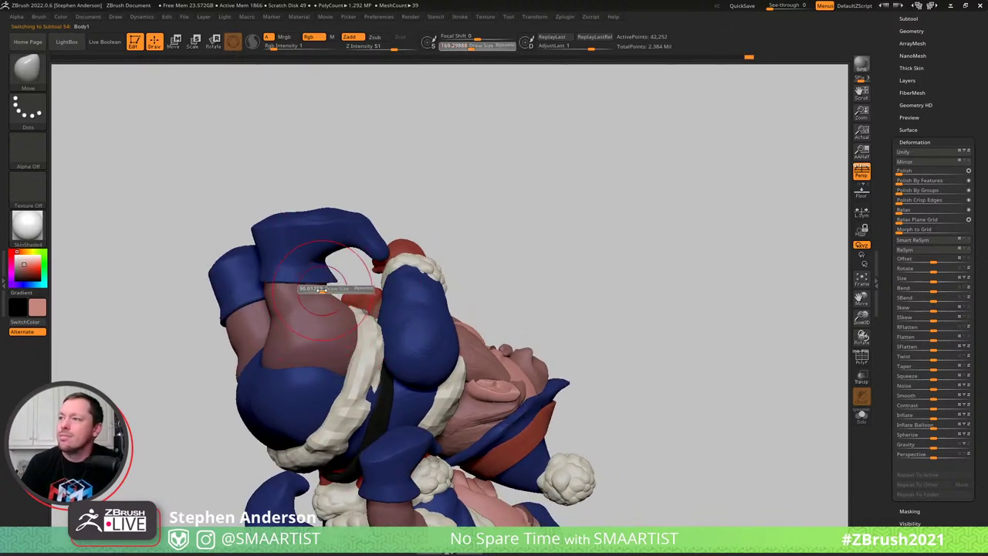
pyautogui.click(321, 289)
pyautogui.moveTo(331, 280)
pyautogui.mouseDown(button='right')
pyautogui.moveTo(355, 263)
pyautogui.moveTo(342, 266)
pyautogui.mouseUp(button='right')
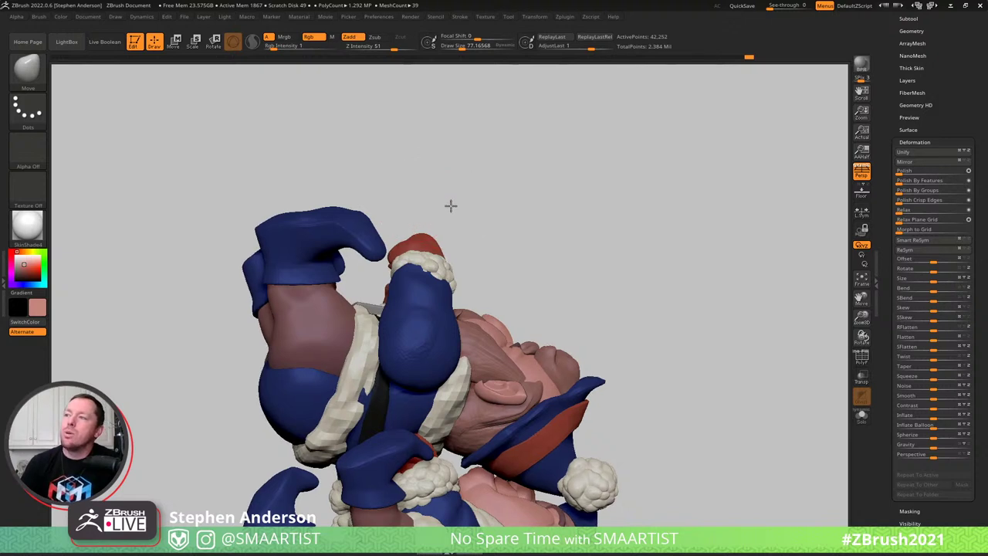
pyautogui.moveTo(450, 205); pyautogui.dragTo(422, 211)
# Make the bottom elf's shoes the active subtool and bring up the transform gizmo on the raised shoe
pyautogui.press('w')
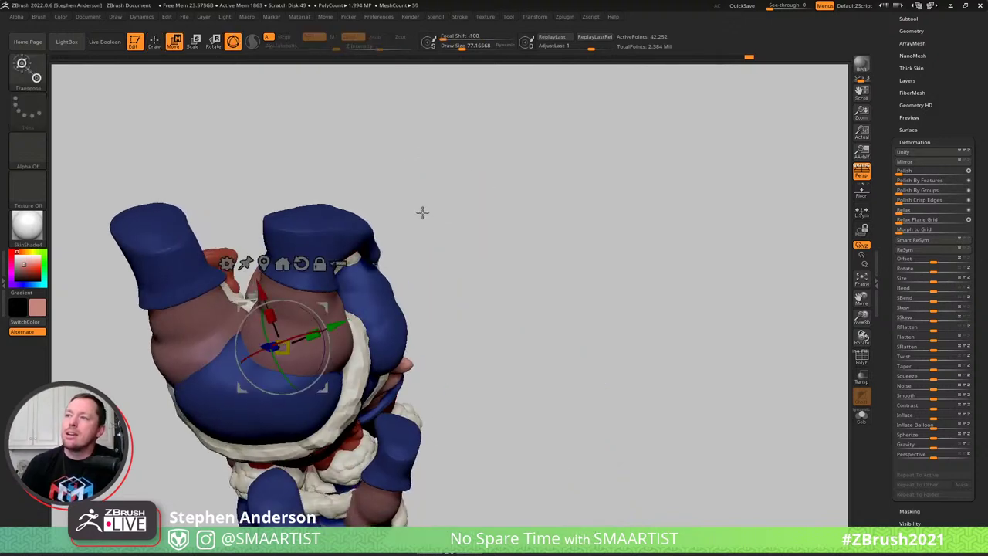
pyautogui.click(301, 217)
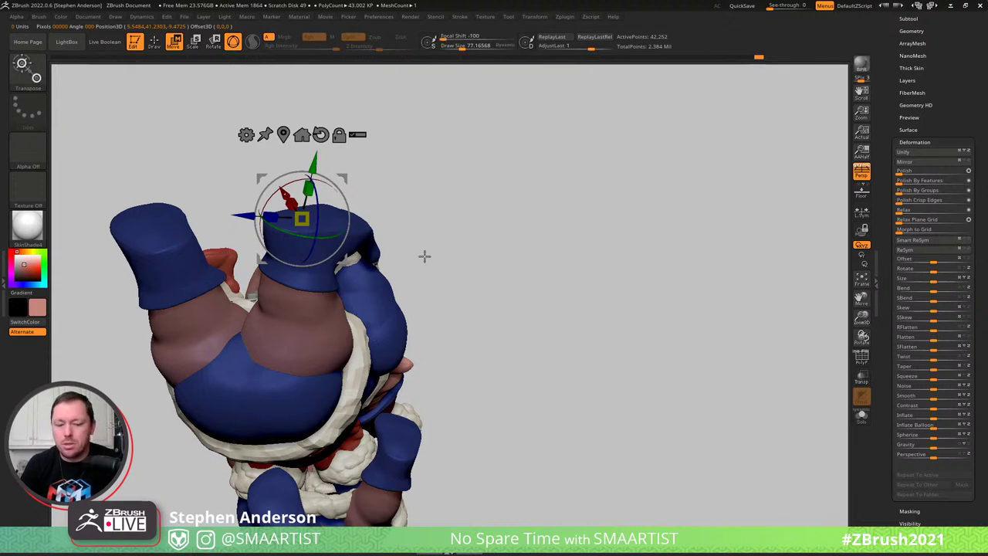
pyautogui.press('q')
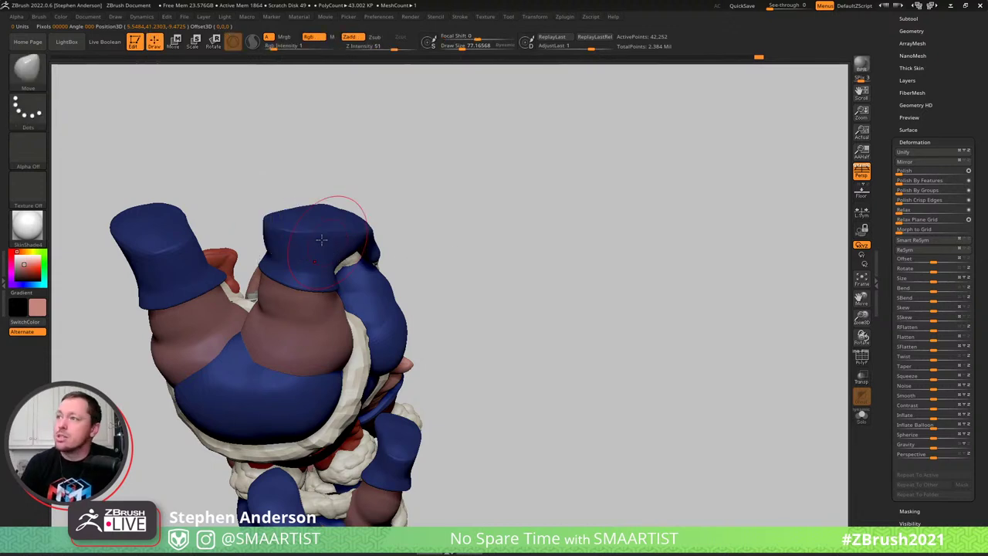
pyautogui.keyDown('alt'); pyautogui.click(332, 233); pyautogui.keyUp('alt')
pyautogui.keyDown('alt'); pyautogui.moveTo(465, 227); pyautogui.dragTo(591, 235); pyautogui.keyUp('alt')
pyautogui.press('w')
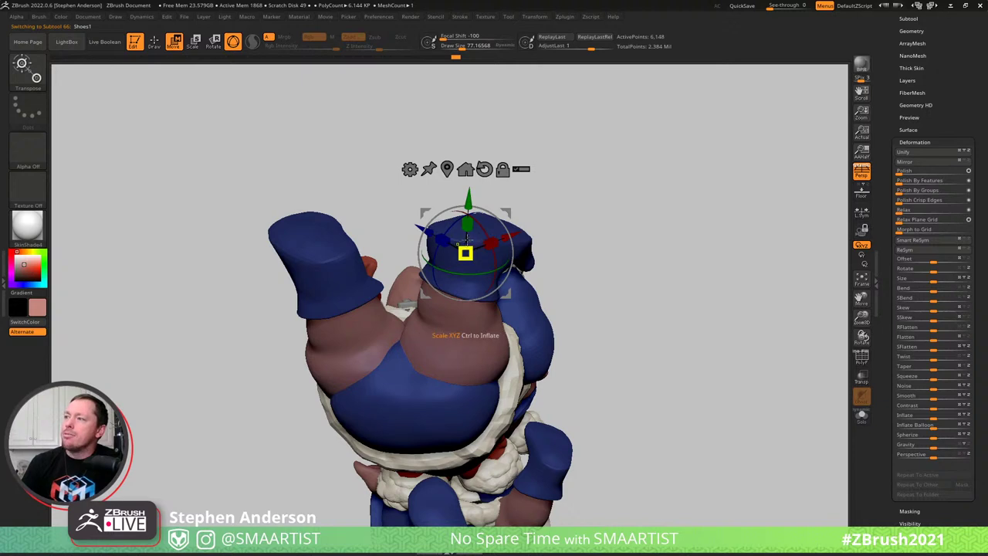
# Clear the mask on the shoes and switch the masking brush from MaskLasso to MaskPen
pyautogui.moveTo(626, 186)
pyautogui.keyDown('ctrl'); pyautogui.mouseDown()
pyautogui.moveTo(417, 179)
pyautogui.moveTo(383, 241)
pyautogui.moveTo(390, 278)
pyautogui.moveTo(283, 370)
pyautogui.moveTo(456, 88)
pyautogui.moveTo(919, 130)
pyautogui.mouseUp(); pyautogui.keyUp('ctrl')
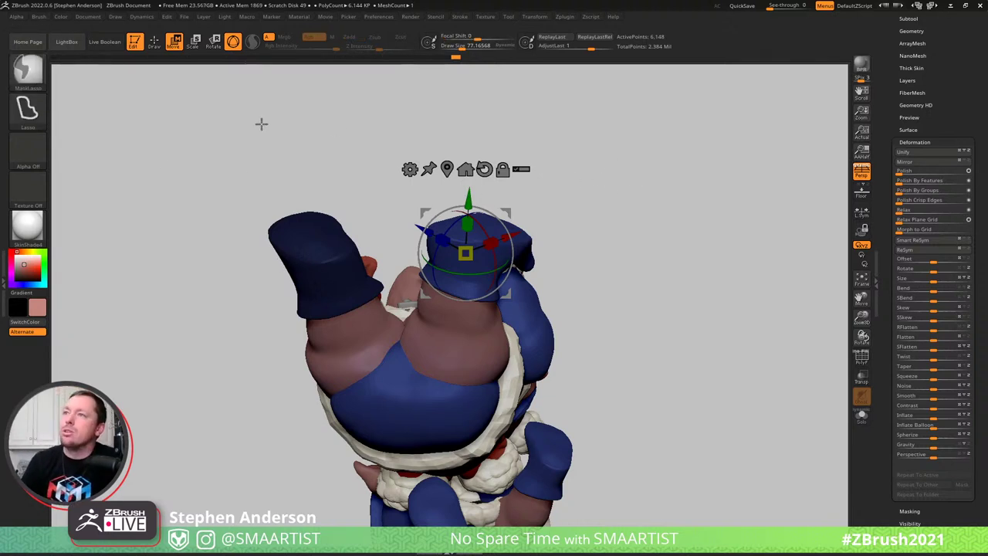
pyautogui.click(27, 74)
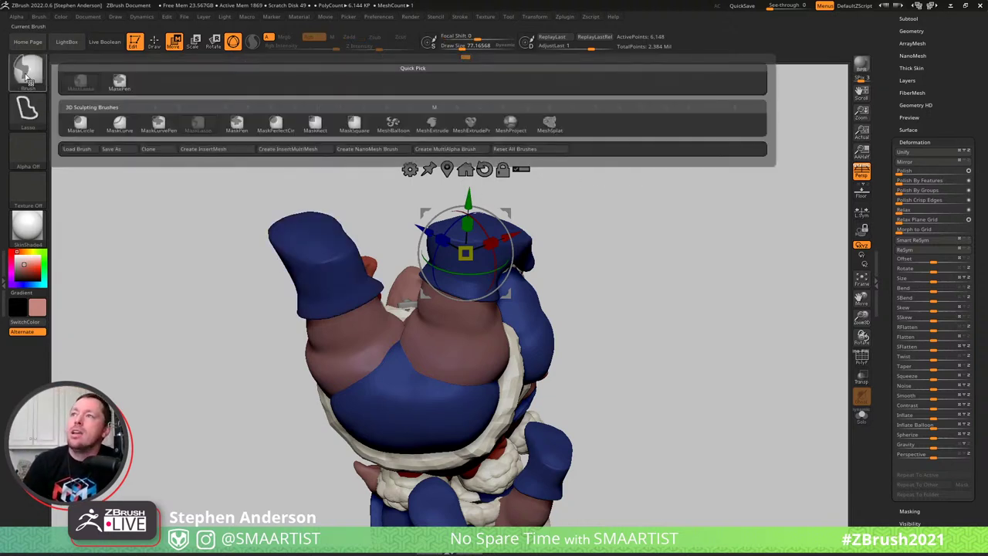
pyautogui.click(120, 83)
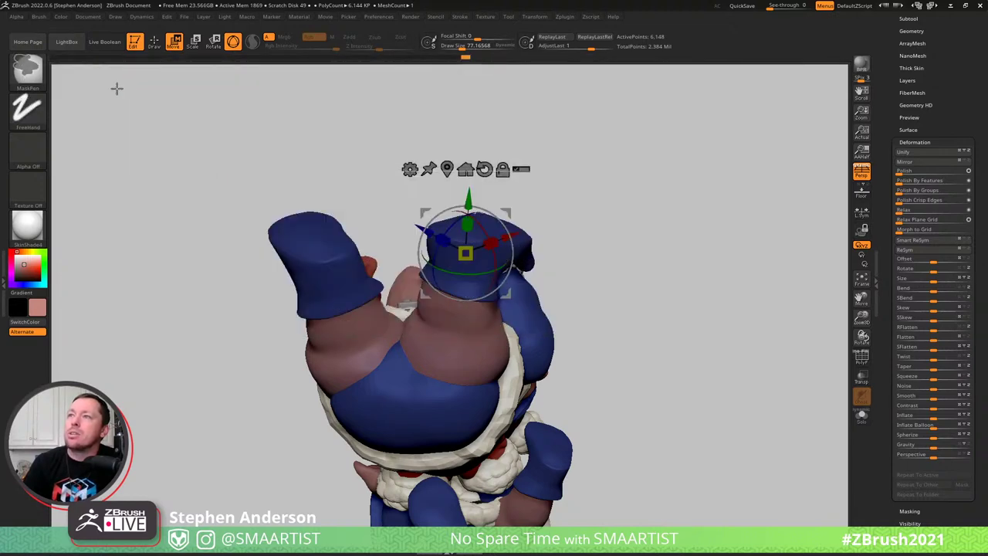
pyautogui.keyDown('ctrl'); pyautogui.moveTo(208, 149); pyautogui.dragTo(411, 383); pyautogui.keyUp('ctrl')
pyautogui.keyDown('ctrl'); pyautogui.click(682, 209); pyautogui.keyUp('ctrl')
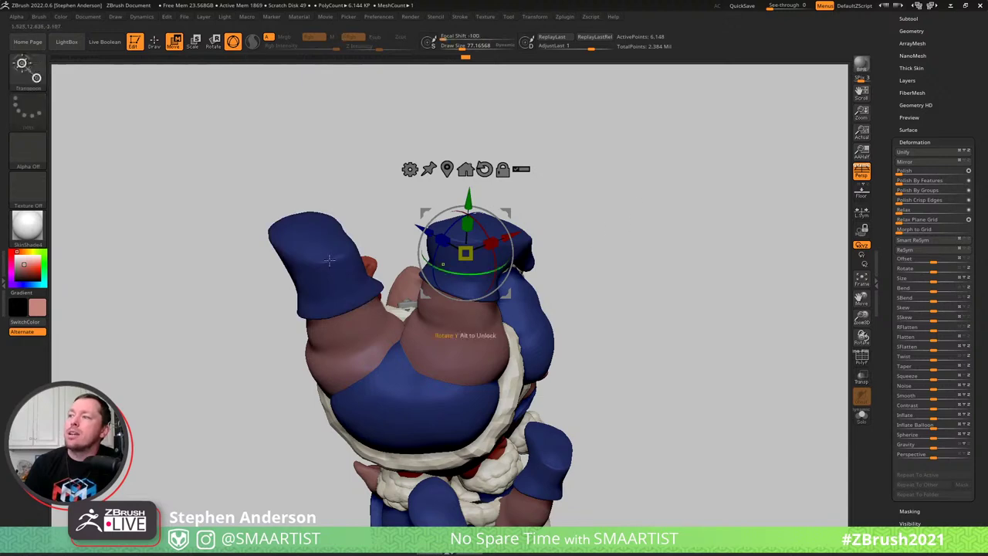
# Try isolating the near shoe's toe with a gradient mask over the ankle, check it from several sides, and clear the mask
pyautogui.keyDown('ctrl'); pyautogui.moveTo(347, 240); pyautogui.dragTo(312, 256, button='right'); pyautogui.keyUp('ctrl')
pyautogui.moveTo(369, 216); pyautogui.dragTo(345, 207, button='right')
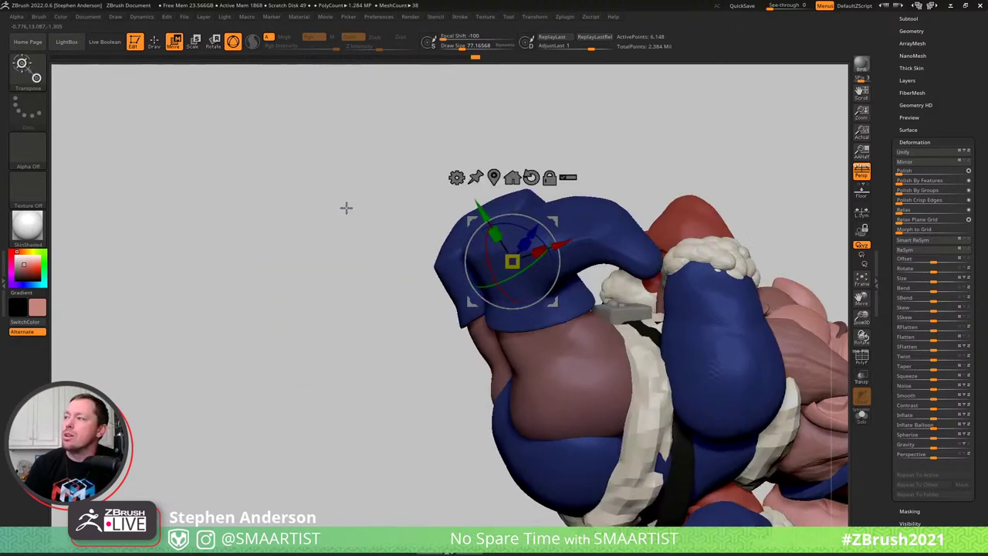
pyautogui.moveTo(560, 245); pyautogui.dragTo(531, 238, button='right')
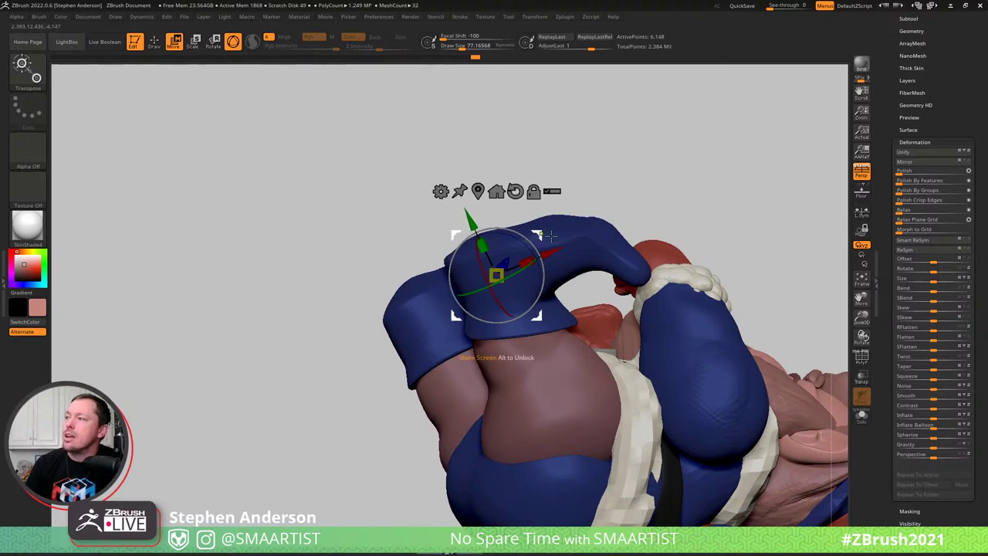
pyautogui.keyDown('ctrl'); pyautogui.moveTo(550, 239); pyautogui.dragTo(601, 240); pyautogui.keyUp('ctrl')
pyautogui.moveTo(615, 237); pyautogui.dragTo(557, 241, button='right')
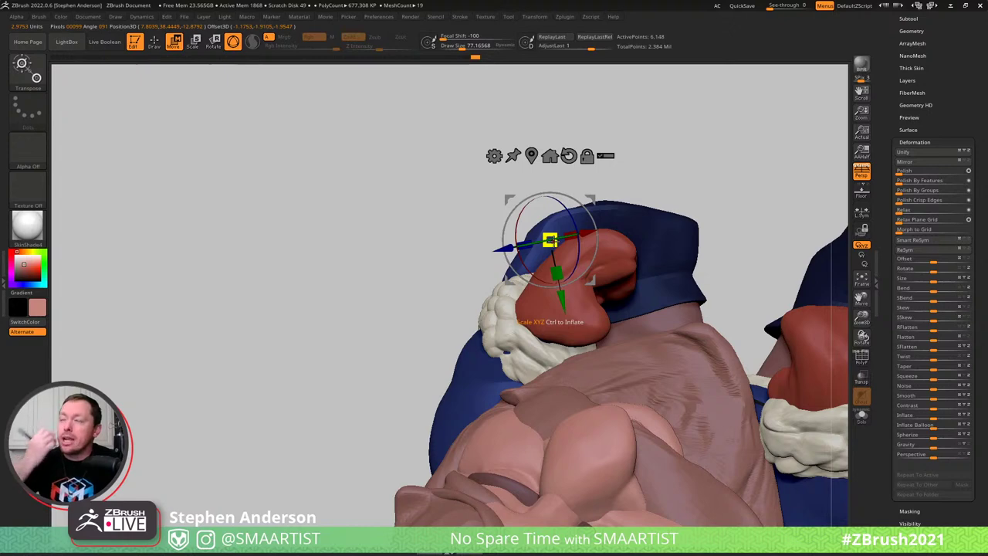
pyautogui.moveTo(644, 229)
pyautogui.mouseDown(button='right')
pyautogui.moveTo(675, 238)
pyautogui.moveTo(742, 194)
pyautogui.mouseUp(button='right')
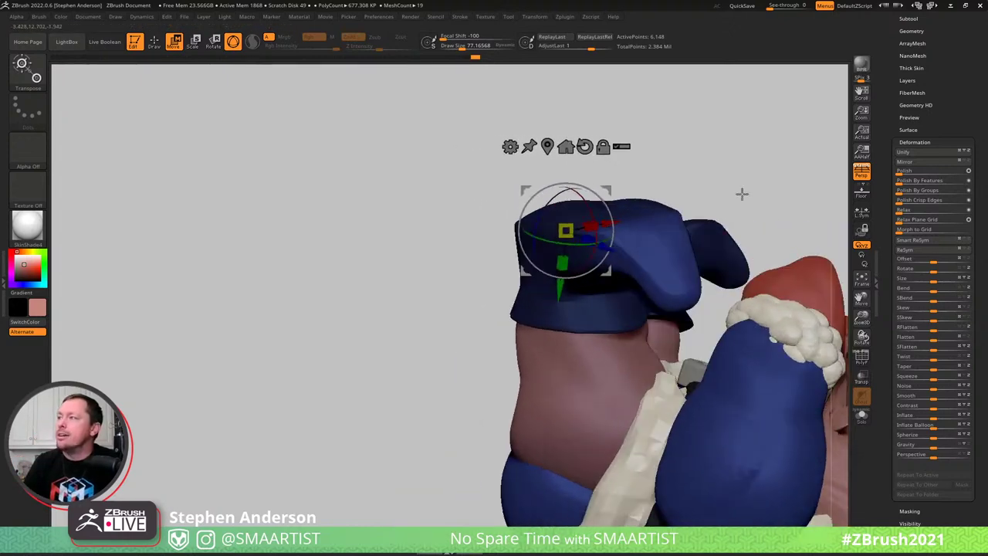
pyautogui.keyDown('ctrl'); pyautogui.moveTo(741, 194); pyautogui.dragTo(739, 203); pyautogui.keyUp('ctrl')
pyautogui.press('q')
# Rename the bottom elf's subtool folder as Elf_03
pyautogui.moveTo(678, 240)
pyautogui.keyDown('ctrl'); pyautogui.mouseDown(button='right')
pyautogui.moveTo(610, 198)
pyautogui.moveTo(625, 166)
pyautogui.moveTo(674, 210)
pyautogui.mouseUp(button='right'); pyautogui.keyUp('ctrl')
pyautogui.moveTo(673, 210); pyautogui.dragTo(606, 267)
pyautogui.moveTo(605, 267)
pyautogui.mouseDown(button='right')
pyautogui.moveTo(585, 258)
pyautogui.moveTo(466, 312)
pyautogui.moveTo(640, 263)
pyautogui.moveTo(629, 254)
pyautogui.moveTo(651, 256)
pyautogui.moveTo(648, 270)
pyautogui.moveTo(648, 261)
pyautogui.mouseUp(button='right')
pyautogui.moveTo(945, 60)
pyautogui.mouseDown()
pyautogui.moveTo(953, 119)
pyautogui.moveTo(939, 167)
pyautogui.mouseUp()
pyautogui.click(909, 176)
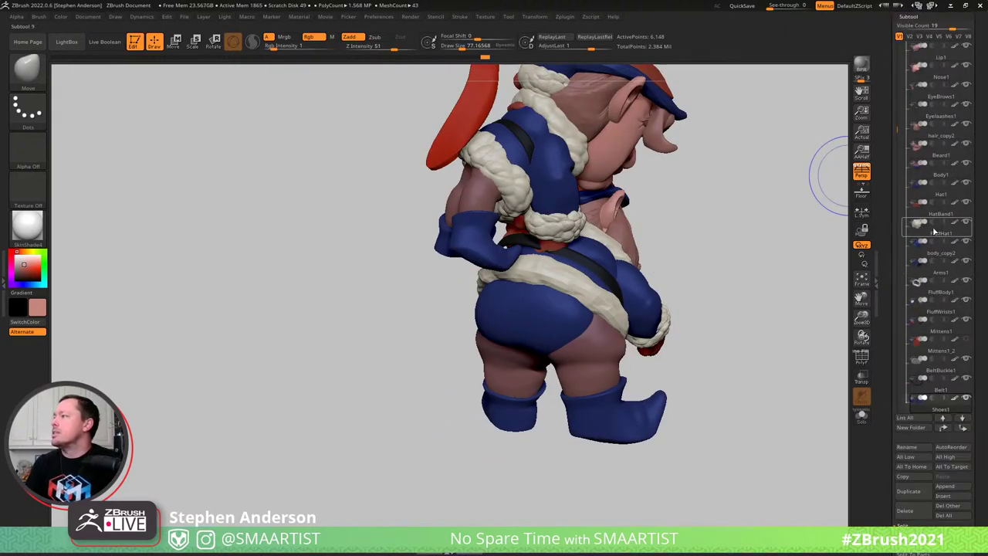
pyautogui.moveTo(896, 117); pyautogui.dragTo(890, 59)
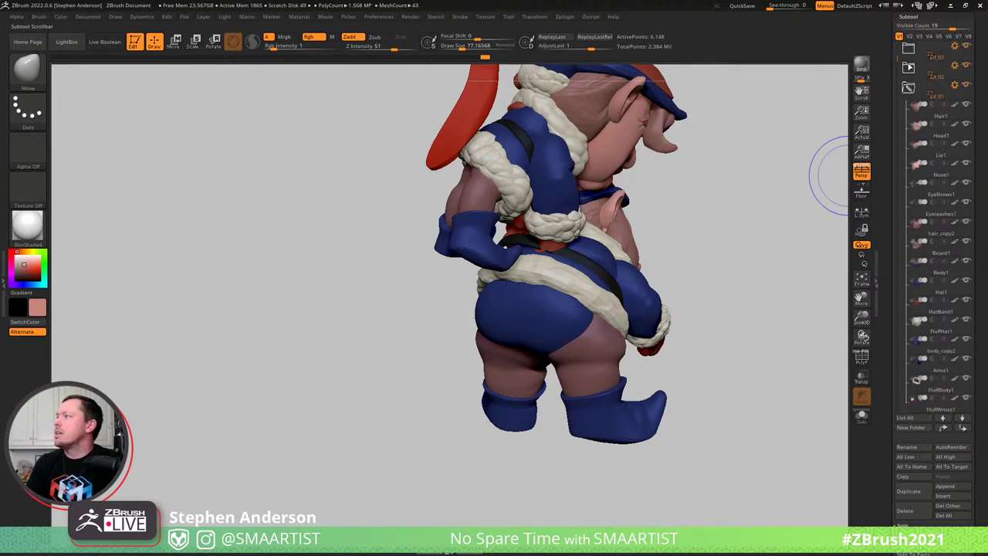
pyautogui.click(954, 86)
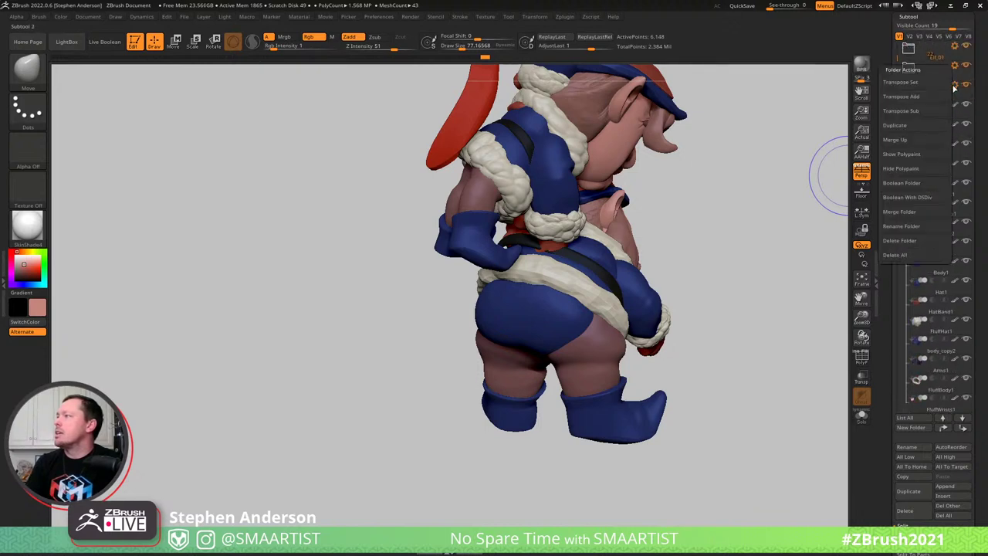
pyautogui.click(916, 228)
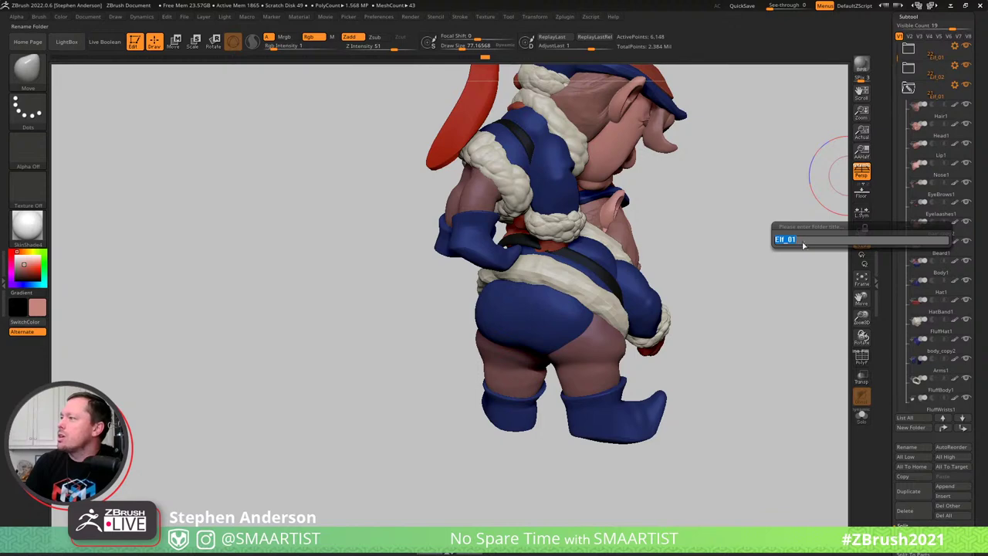
pyautogui.write('3')
pyautogui.press('Return')
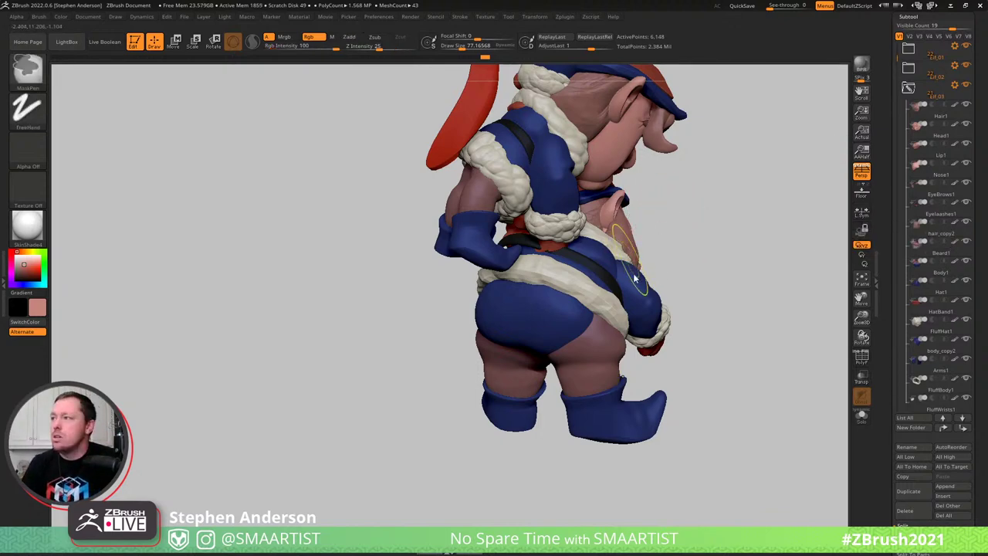
# Save the tool over the existing ElfOrnament_03 file
pyautogui.hotkey('ctrl', 's')
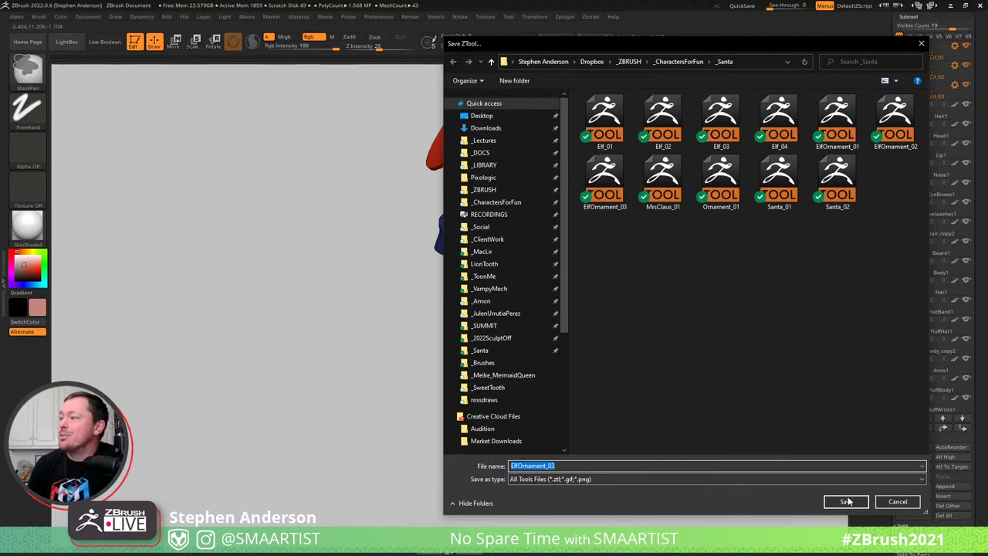
pyautogui.click(847, 502)
pyautogui.click(516, 274)
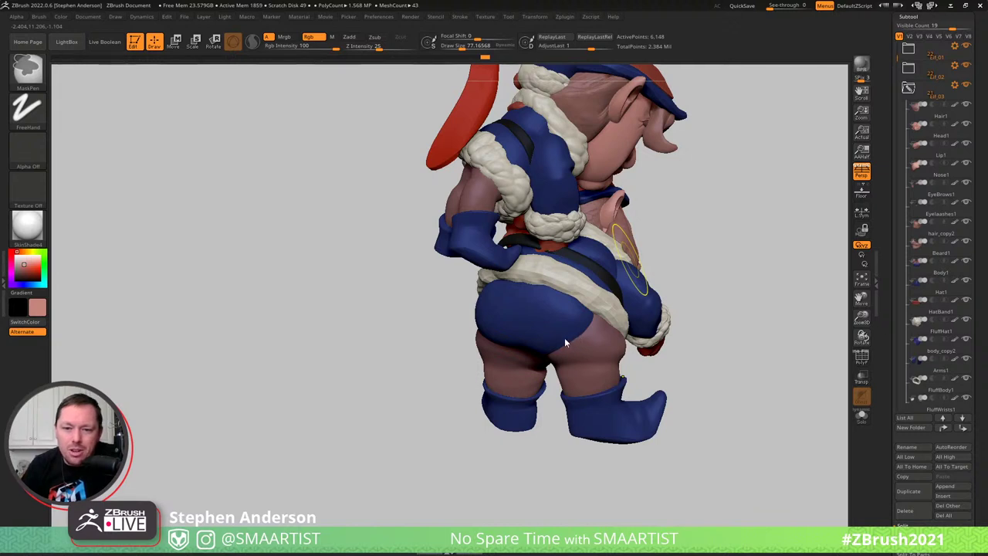
pyautogui.hotkey('ctrl', 's')
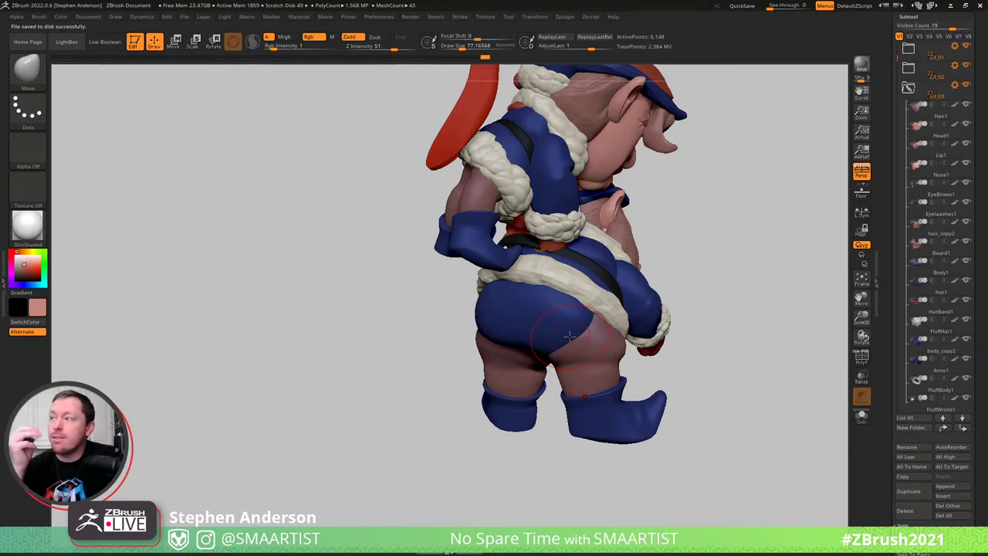
# Select the bottom elf's body, mask the near lower leg with a soft gradient, and adjust the unmasked thigh with the transform gizmo
pyautogui.moveTo(582, 374)
pyautogui.mouseDown(button='right')
pyautogui.moveTo(568, 362)
pyautogui.moveTo(616, 407)
pyautogui.mouseUp(button='right')
pyautogui.keyDown('alt'); pyautogui.click(593, 372); pyautogui.keyUp('alt')
pyautogui.press('w')
pyautogui.keyDown('ctrl'); pyautogui.moveTo(577, 372); pyautogui.dragTo(576, 408); pyautogui.keyUp('ctrl')
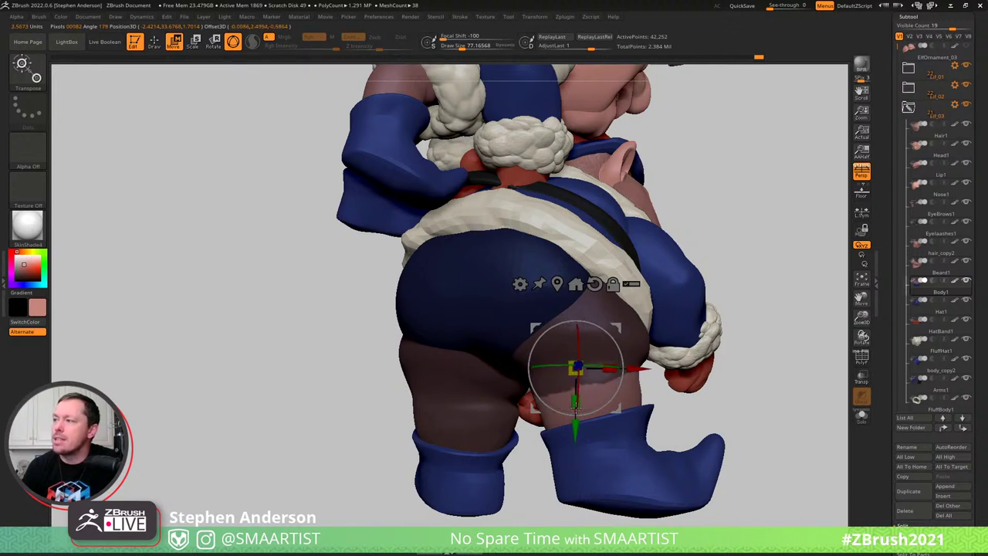
pyautogui.press('q')
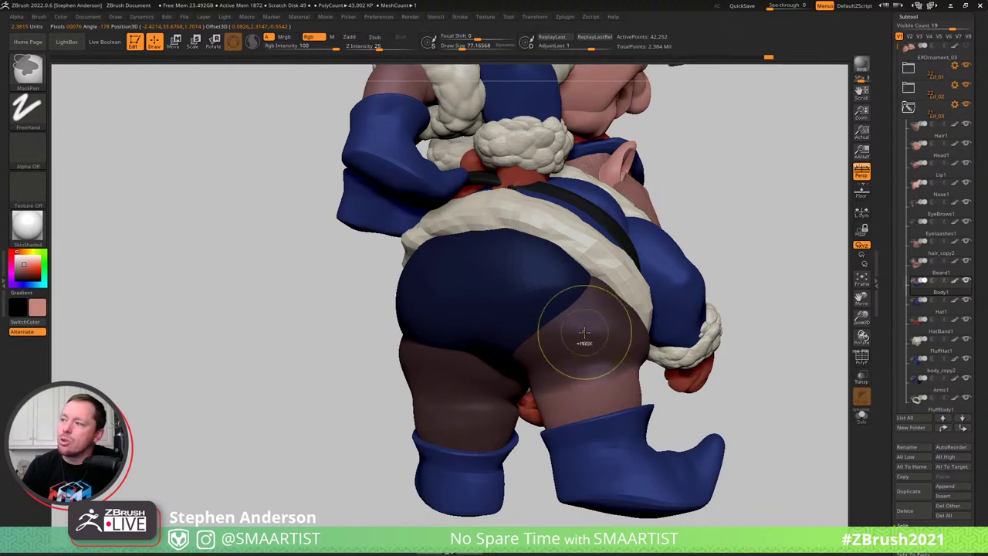
pyautogui.keyDown('ctrl'); pyautogui.moveTo(676, 412); pyautogui.dragTo(664, 413); pyautogui.keyUp('ctrl')
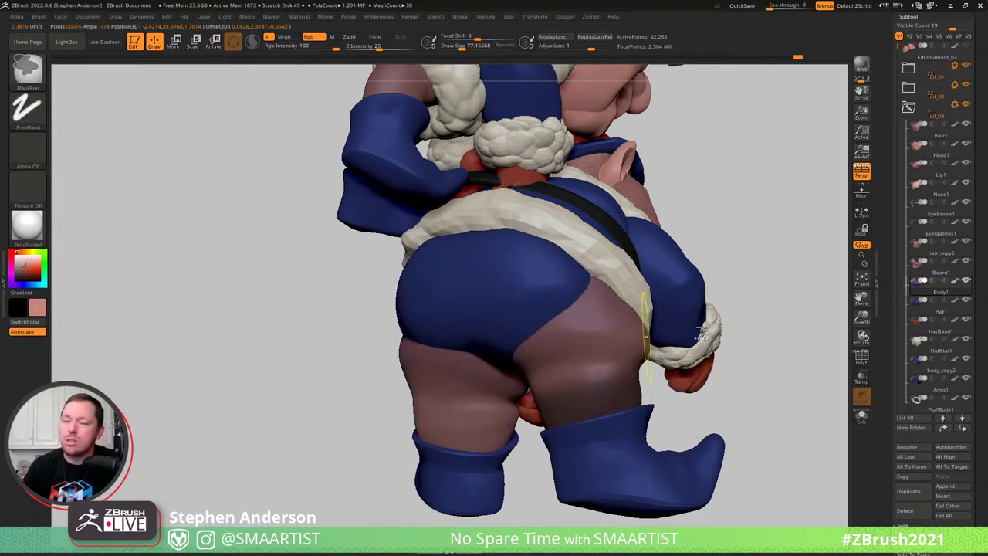
pyautogui.press('ctrl')
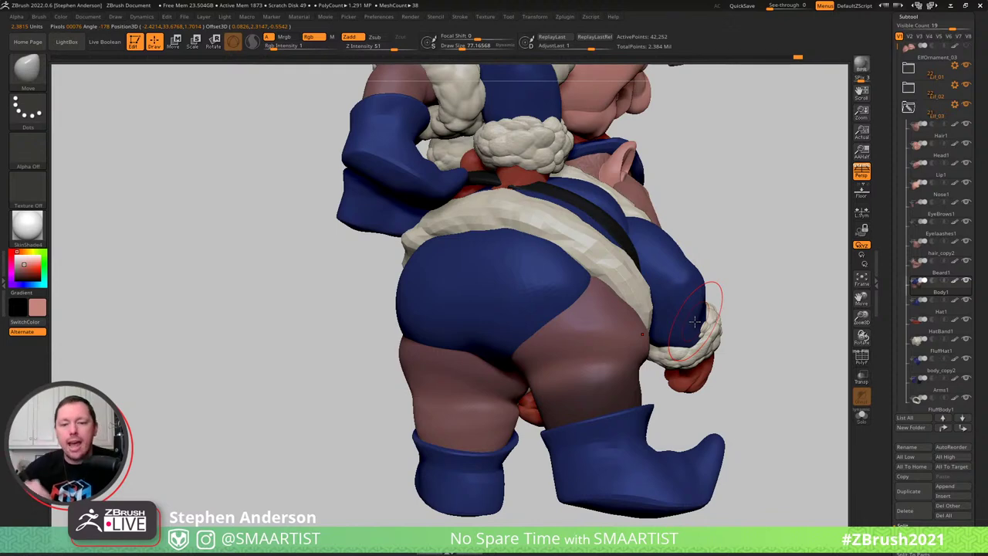
pyautogui.press('w')
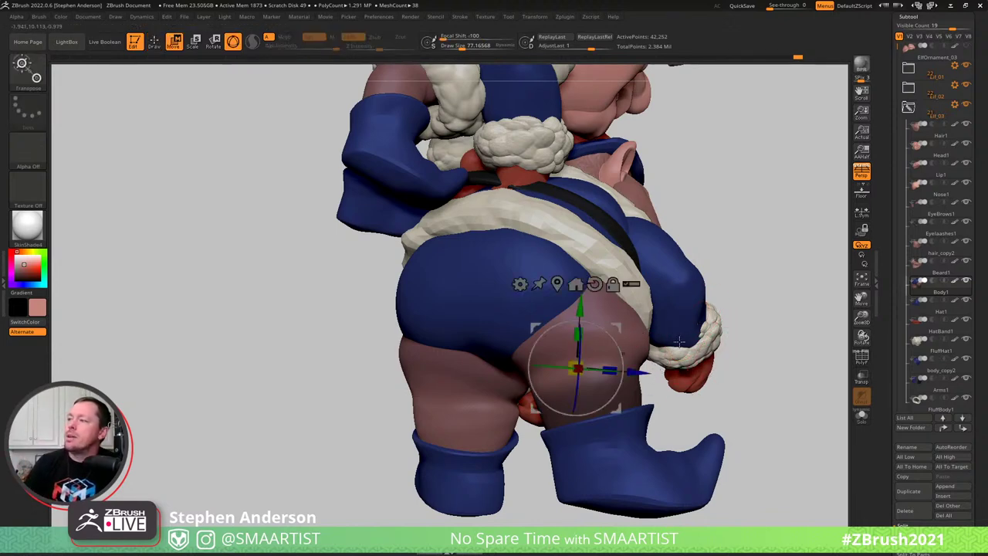
pyautogui.moveTo(603, 331); pyautogui.dragTo(567, 314)
pyautogui.moveTo(717, 275)
pyautogui.mouseDown()
pyautogui.moveTo(700, 291)
pyautogui.moveTo(724, 283)
pyautogui.moveTo(726, 293)
pyautogui.moveTo(690, 292)
pyautogui.moveTo(661, 314)
pyautogui.mouseUp()
pyautogui.press('q')
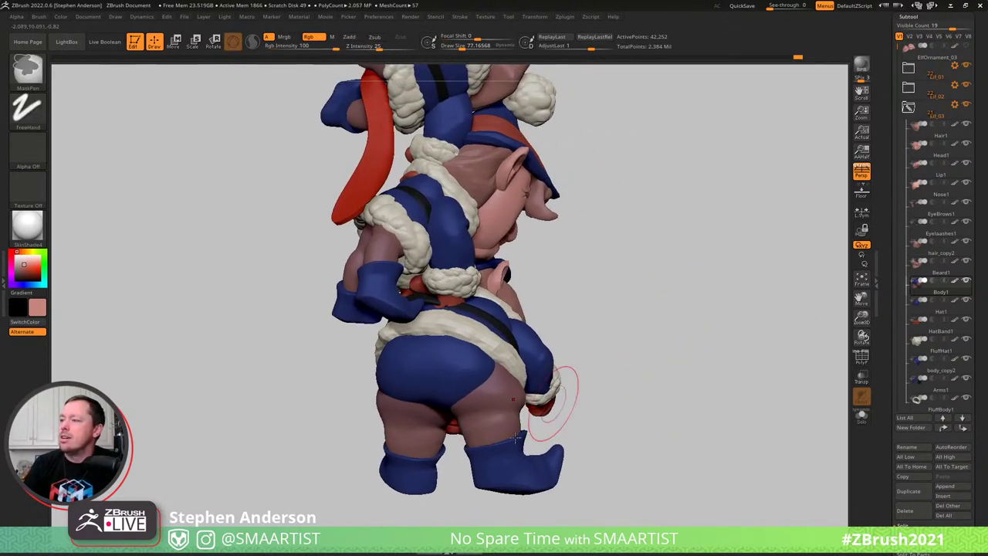
# Reshape the curled toe tips of the bottom elf's shoes with the Move brush, reducing the draw size to about 54
pyautogui.moveTo(570, 403)
pyautogui.mouseDown()
pyautogui.moveTo(521, 421)
pyautogui.moveTo(540, 403)
pyautogui.moveTo(553, 427)
pyautogui.moveTo(550, 399)
pyautogui.mouseUp()
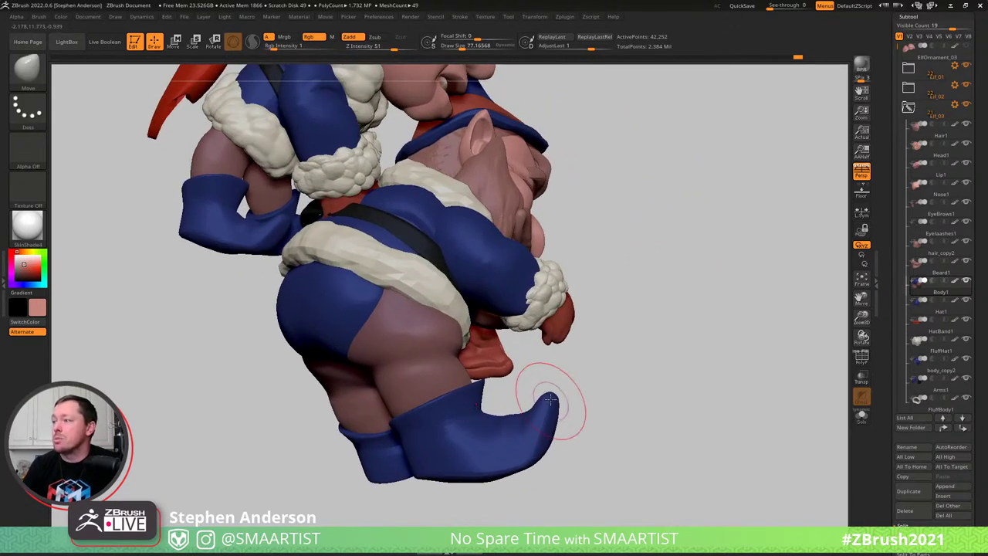
pyautogui.keyDown('alt'); pyautogui.click(551, 400); pyautogui.keyUp('alt')
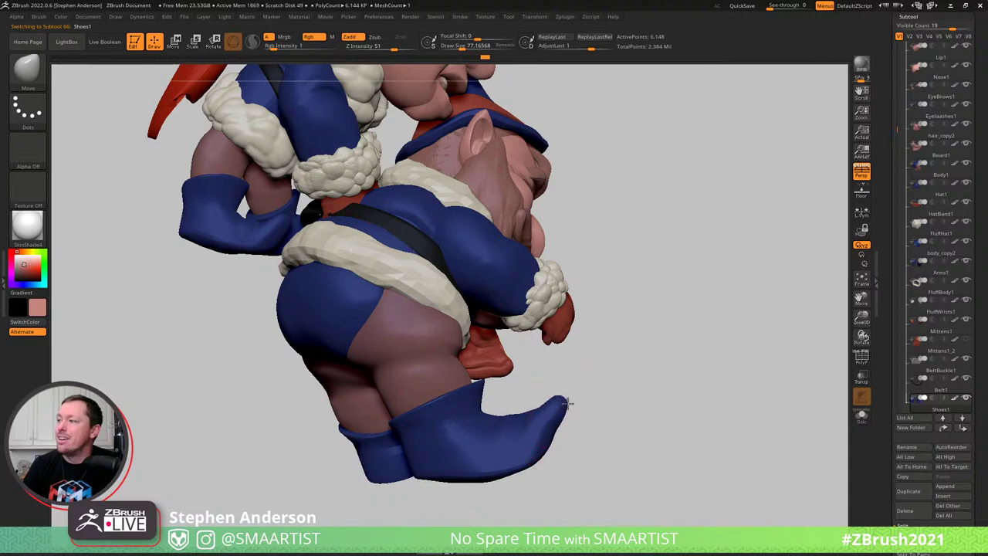
pyautogui.moveTo(543, 407); pyautogui.dragTo(589, 400)
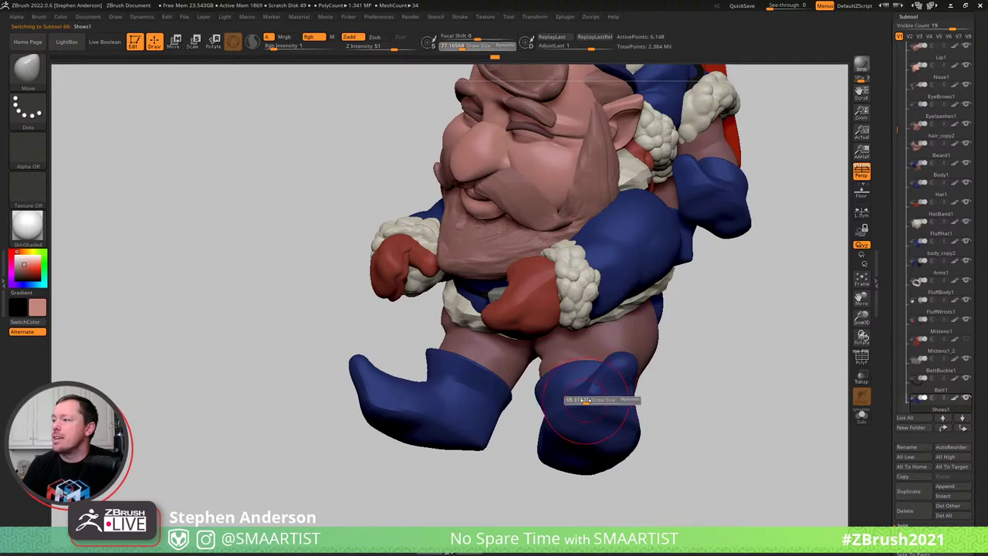
pyautogui.press('shift')
pyautogui.moveTo(638, 416)
pyautogui.mouseDown(button='right')
pyautogui.moveTo(597, 383)
pyautogui.moveTo(643, 405)
pyautogui.moveTo(687, 382)
pyautogui.moveTo(629, 387)
pyautogui.mouseUp(button='right')
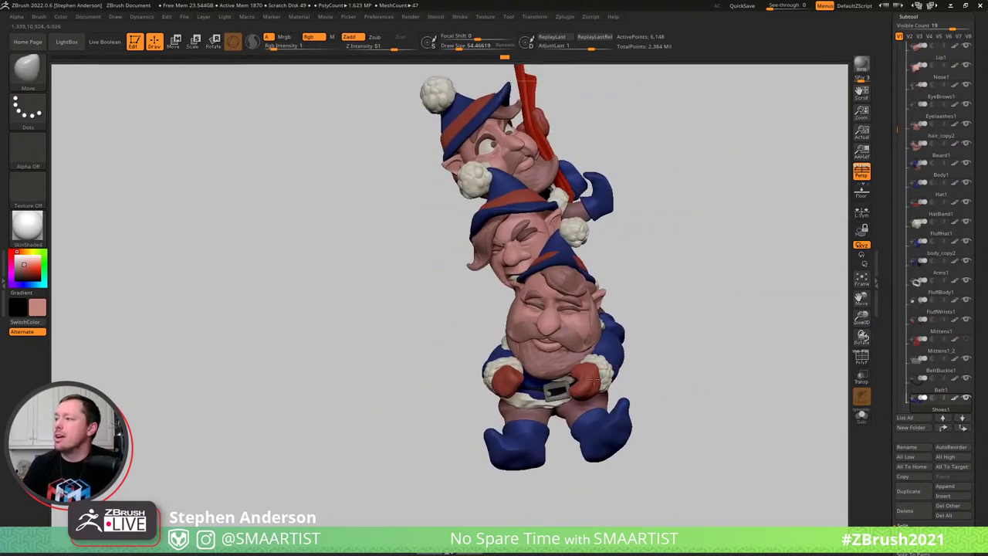
# Select the bottom elf's arms and enable transforming of multiple subtools, limited to the arms, wrist fluff and mittens
pyautogui.moveTo(575, 373)
pyautogui.mouseDown(button='right')
pyautogui.moveTo(618, 377)
pyautogui.moveTo(588, 380)
pyautogui.moveTo(585, 343)
pyautogui.moveTo(653, 350)
pyautogui.moveTo(711, 327)
pyautogui.moveTo(665, 328)
pyautogui.mouseUp(button='right')
pyautogui.keyDown('alt'); pyautogui.click(624, 351); pyautogui.keyUp('alt')
pyautogui.hotkey('shift', 'f')
pyautogui.press('w')
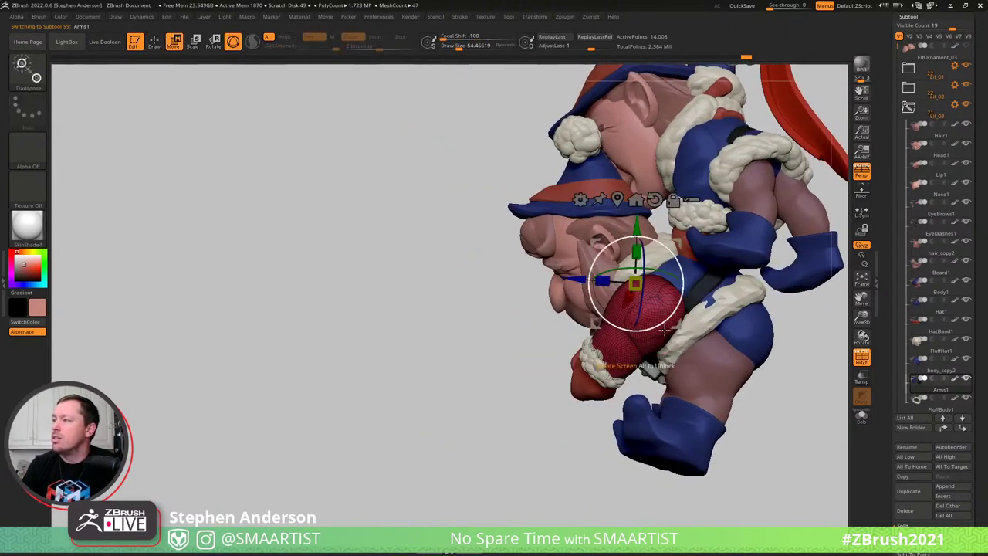
pyautogui.click(693, 200)
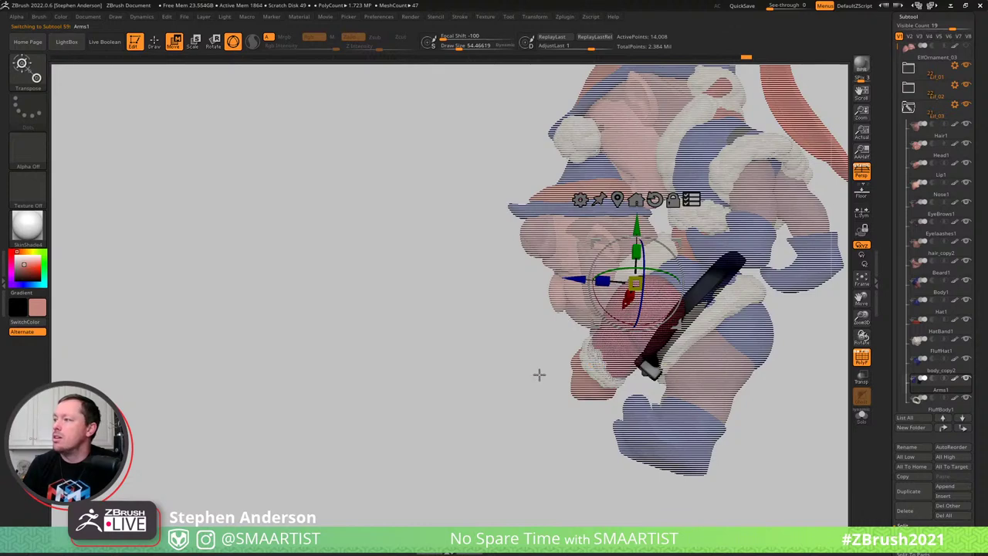
pyautogui.moveTo(530, 399)
pyautogui.keyDown('ctrl'); pyautogui.keyDown('shift'); pyautogui.mouseDown()
pyautogui.moveTo(572, 353)
pyautogui.moveTo(571, 406)
pyautogui.mouseUp(); pyautogui.keyUp('shift'); pyautogui.keyUp('ctrl')
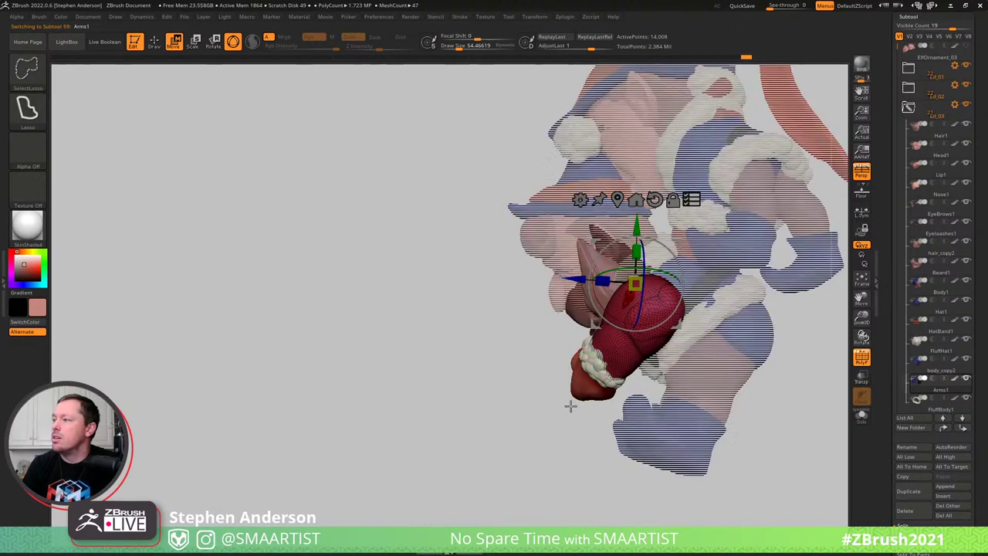
pyautogui.moveTo(632, 336); pyautogui.dragTo(534, 337)
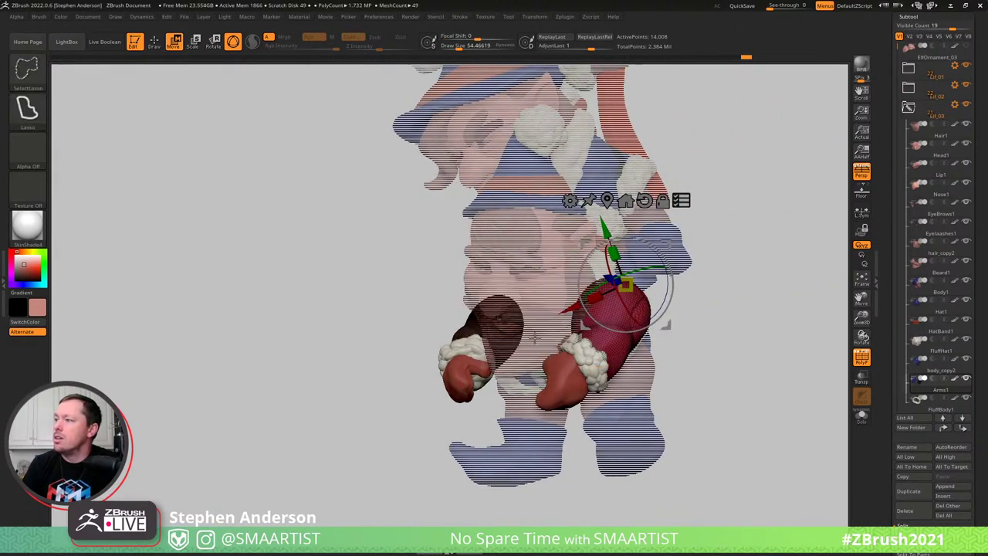
# Repose the bottom elf's left arm, together with its wrist fluff and mitten, by rotating it with the transform gizmo
pyautogui.moveTo(587, 359)
pyautogui.mouseDown()
pyautogui.moveTo(538, 342)
pyautogui.moveTo(654, 294)
pyautogui.moveTo(764, 291)
pyautogui.moveTo(746, 227)
pyautogui.moveTo(712, 261)
pyautogui.mouseUp()
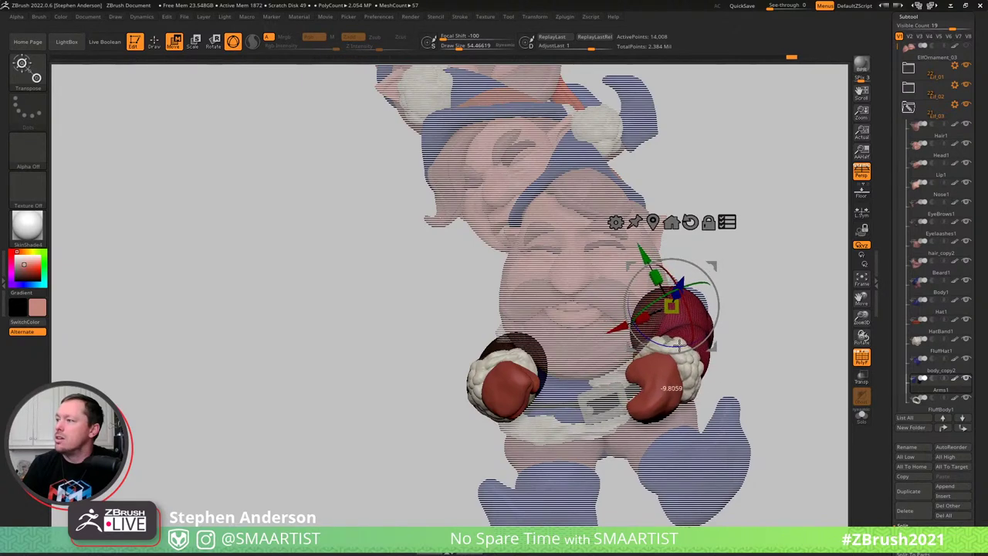
pyautogui.moveTo(718, 332); pyautogui.dragTo(694, 341)
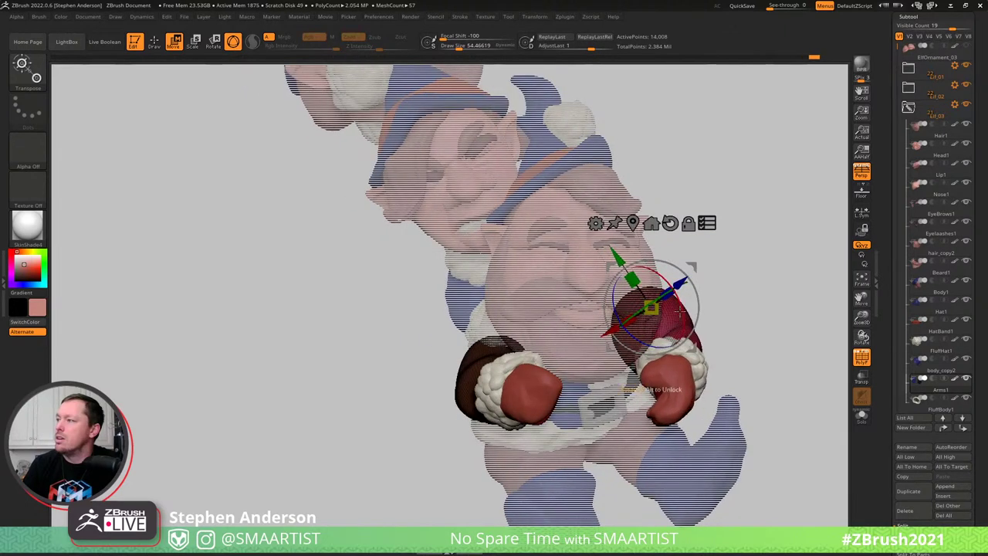
pyautogui.moveTo(686, 305); pyautogui.dragTo(683, 331)
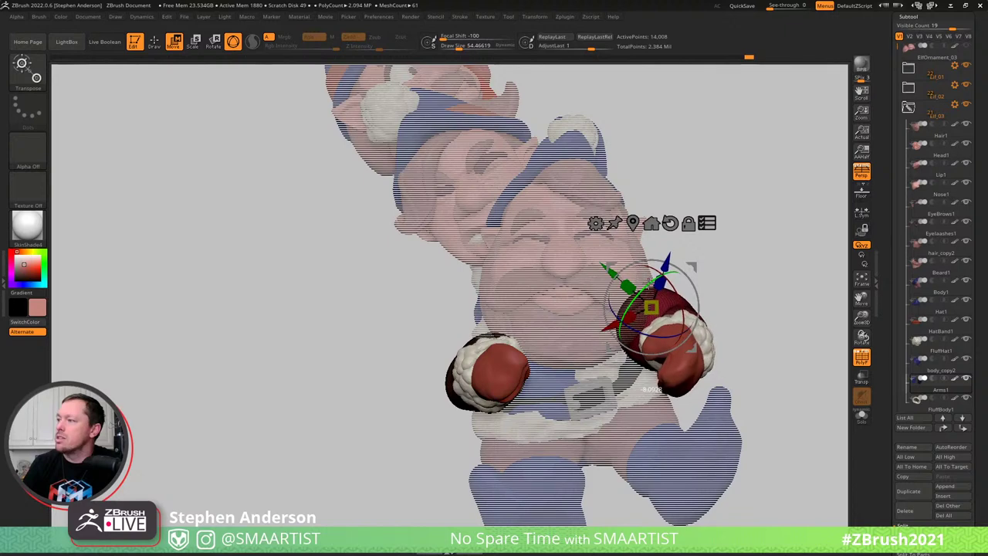
pyautogui.moveTo(649, 283); pyautogui.dragTo(665, 317, button='right')
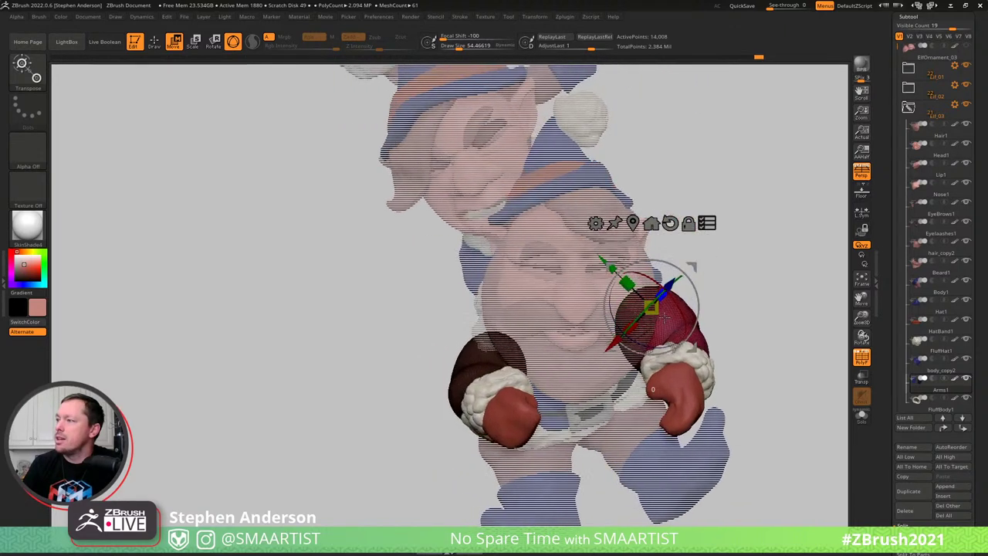
pyautogui.moveTo(665, 317); pyautogui.dragTo(713, 307)
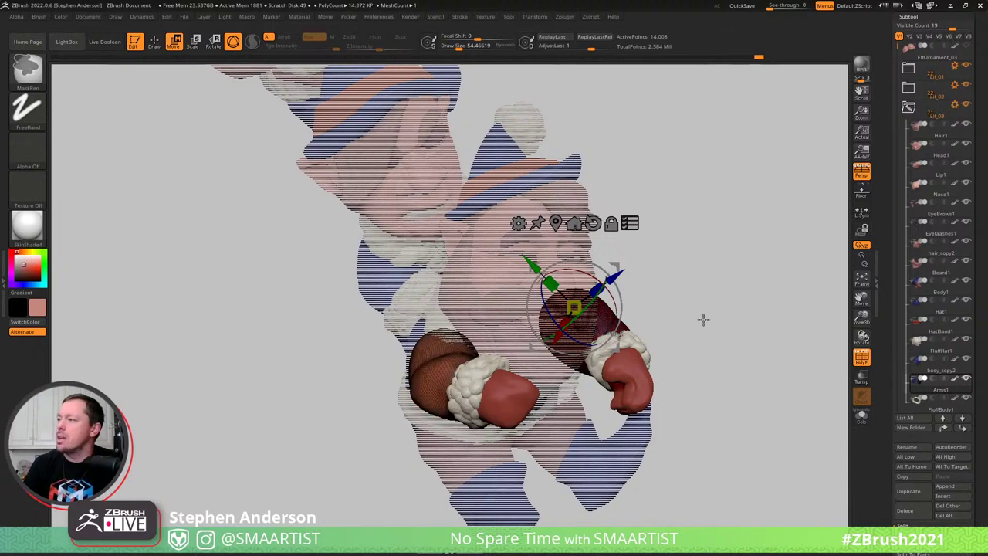
# Switch the masking on the arms, wrist fluff and mittens to free the elf's right arm, then reselect the arms for transforming
pyautogui.press('q')
pyautogui.keyDown('alt'); pyautogui.click(631, 340); pyautogui.keyUp('alt')
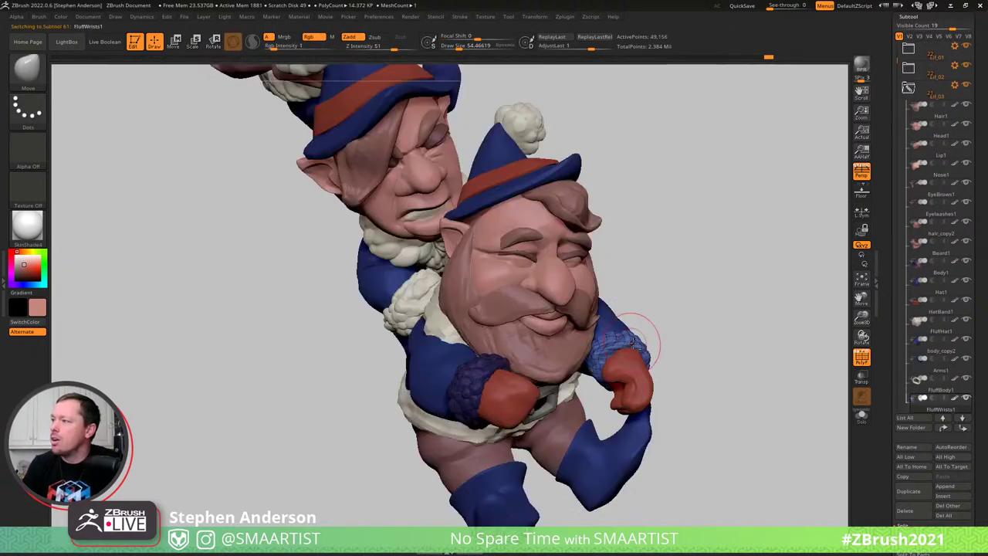
pyautogui.keyDown('alt'); pyautogui.click(653, 359); pyautogui.keyUp('alt')
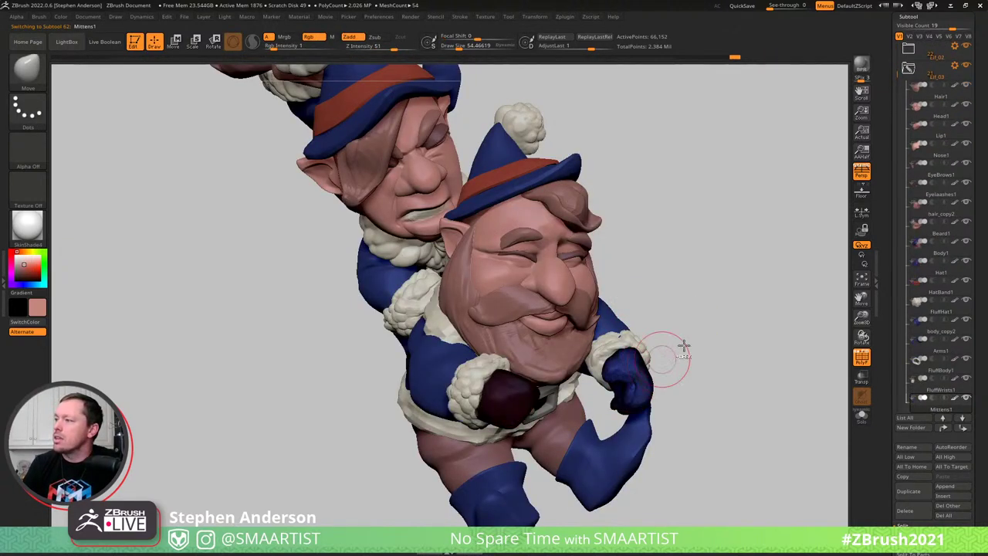
pyautogui.press('w')
pyautogui.moveTo(680, 348); pyautogui.dragTo(586, 357)
pyautogui.keyDown('alt'); pyautogui.click(567, 353); pyautogui.keyUp('alt')
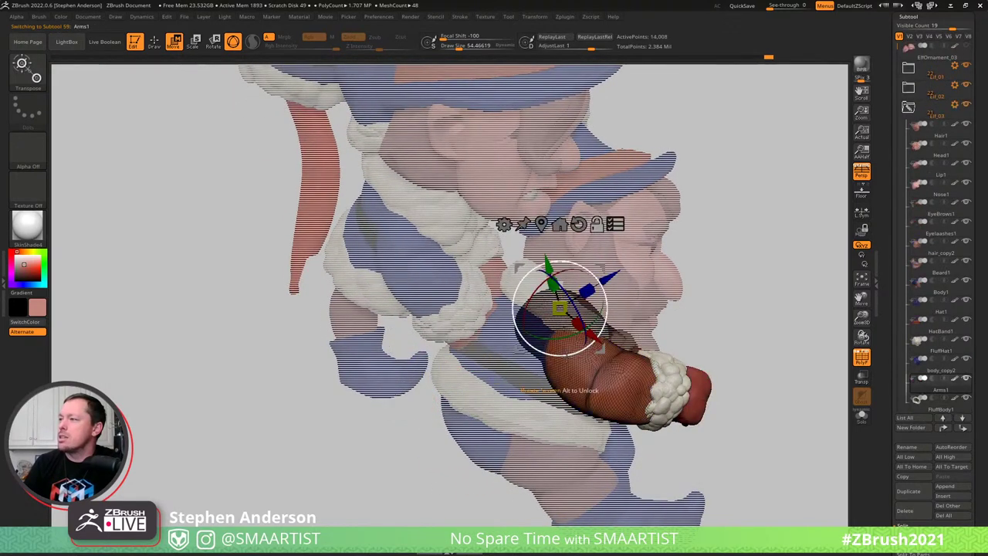
# Place the gizmo pivot on the right upper arm and rotate the arm, wrist fluff and mitten downward
pyautogui.keyDown('alt'); pyautogui.moveTo(604, 266); pyautogui.dragTo(708, 243); pyautogui.keyUp('alt')
pyautogui.click(569, 354)
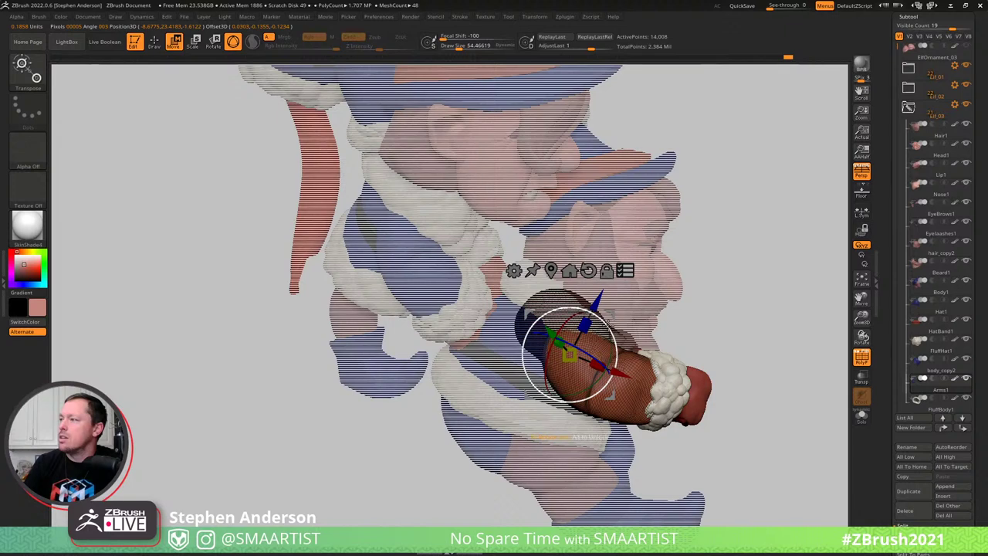
pyautogui.moveTo(609, 321); pyautogui.dragTo(615, 333)
pyautogui.press('q')
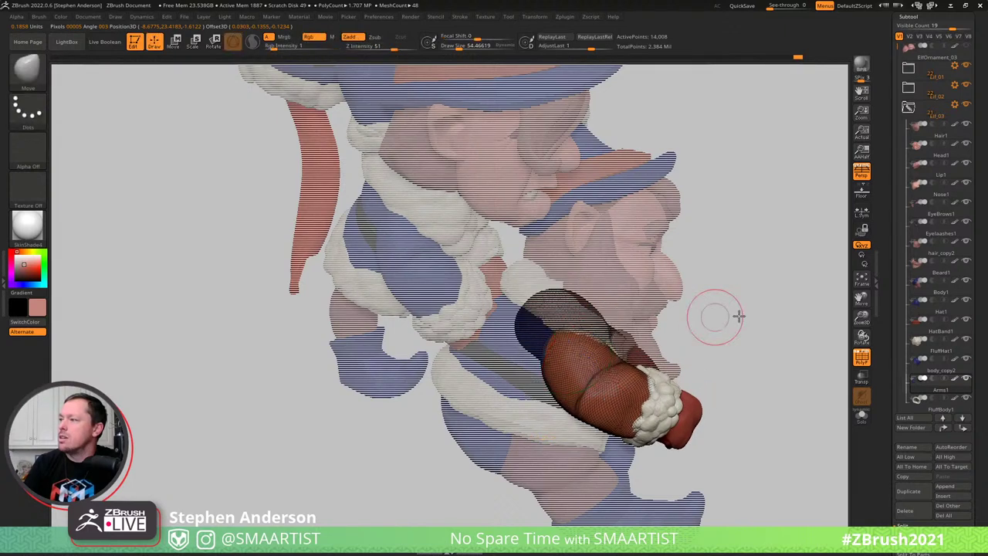
pyautogui.moveTo(739, 315); pyautogui.dragTo(619, 291)
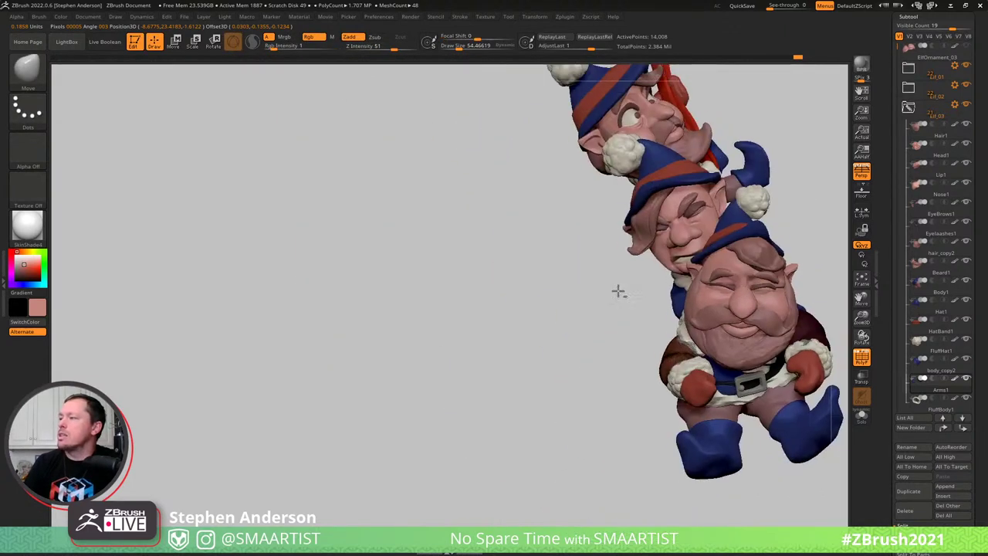
pyautogui.press('f')
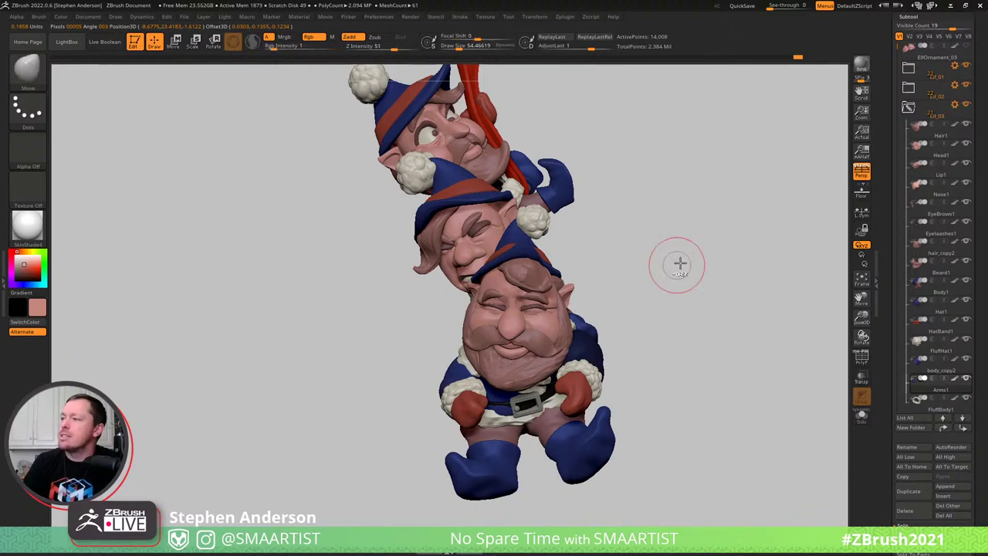
# Choose the Move brush for the bottom elf's arms and enlarge its draw size to about 135
pyautogui.moveTo(688, 229)
pyautogui.mouseDown()
pyautogui.moveTo(675, 247)
pyautogui.moveTo(703, 255)
pyautogui.moveTo(695, 286)
pyautogui.moveTo(564, 274)
pyautogui.moveTo(552, 309)
pyautogui.mouseUp()
pyautogui.press('w')
pyautogui.moveTo(489, 302)
pyautogui.keyDown('alt'); pyautogui.mouseDown()
pyautogui.moveTo(510, 304)
pyautogui.moveTo(498, 310)
pyautogui.mouseUp(); pyautogui.keyUp('alt')
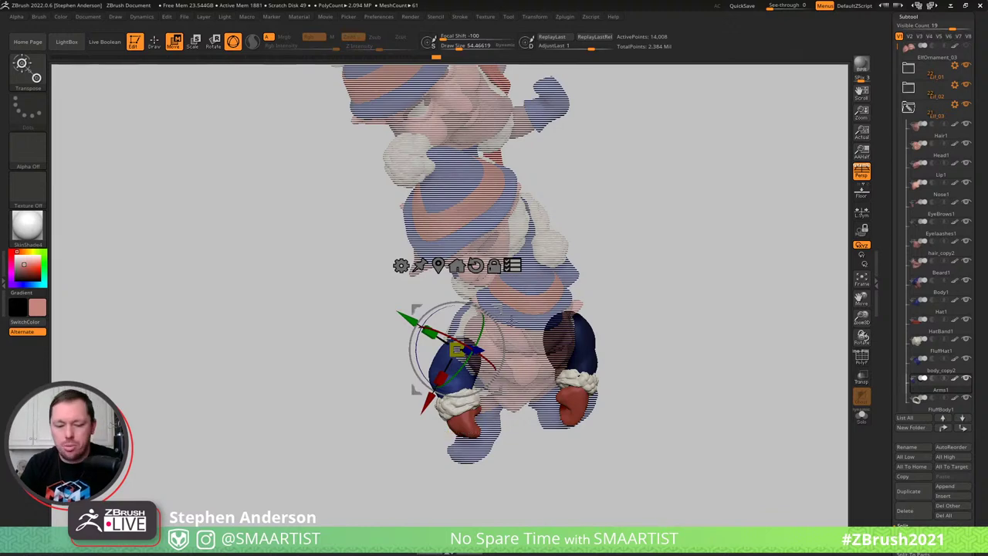
pyautogui.press('b')
pyautogui.press('m')
pyautogui.press('v')
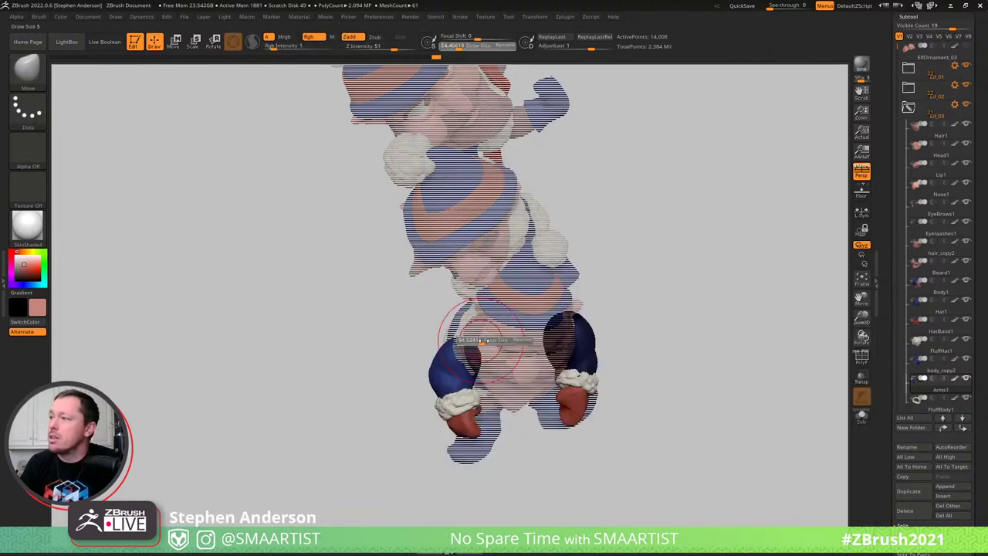
pyautogui.moveTo(483, 340); pyautogui.dragTo(487, 341)
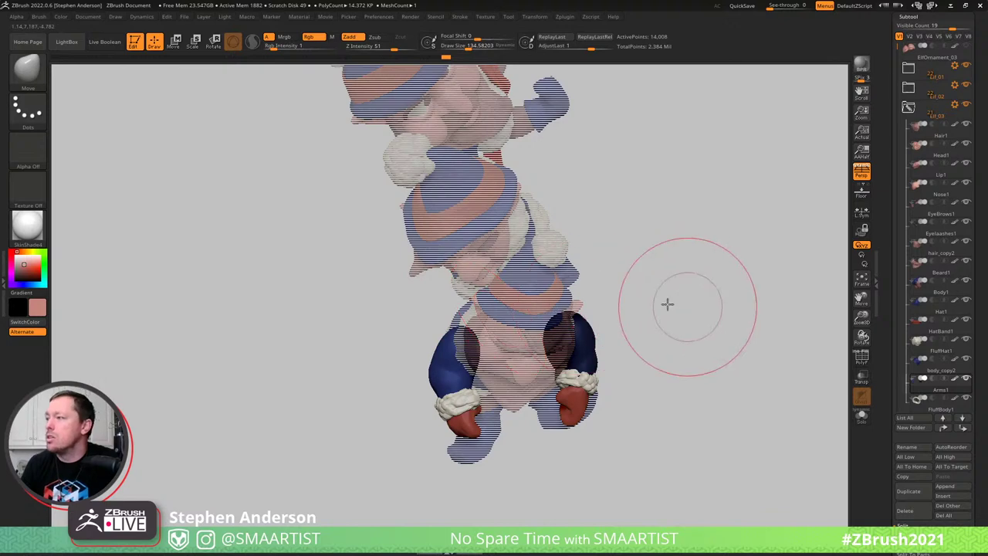
# Examine the bottom elf's arm pose and the balance of the stack from the front and the side
pyautogui.moveTo(664, 300)
pyautogui.mouseDown()
pyautogui.moveTo(651, 302)
pyautogui.moveTo(669, 296)
pyautogui.moveTo(646, 319)
pyautogui.moveTo(569, 333)
pyautogui.moveTo(655, 283)
pyautogui.moveTo(659, 311)
pyautogui.mouseUp()
pyautogui.press('ctrl')
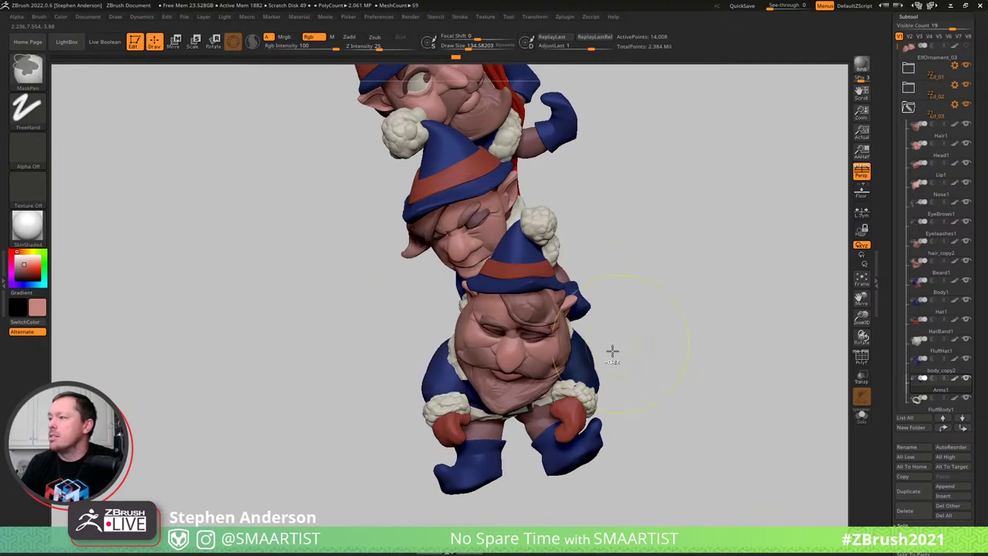
pyautogui.moveTo(613, 351)
pyautogui.mouseDown()
pyautogui.moveTo(592, 332)
pyautogui.moveTo(523, 369)
pyautogui.mouseUp()
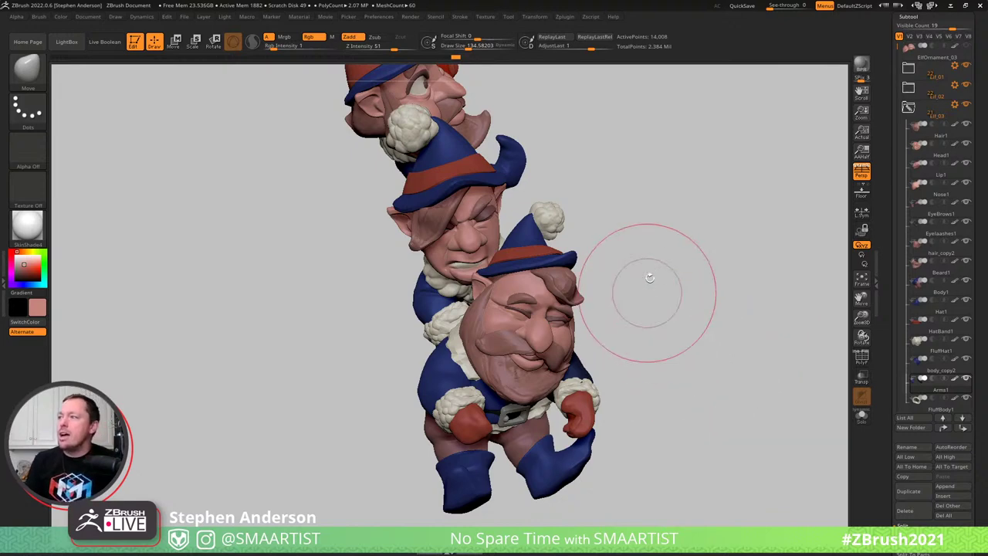
pyautogui.moveTo(651, 283)
pyautogui.mouseDown()
pyautogui.moveTo(636, 316)
pyautogui.moveTo(644, 310)
pyautogui.mouseUp()
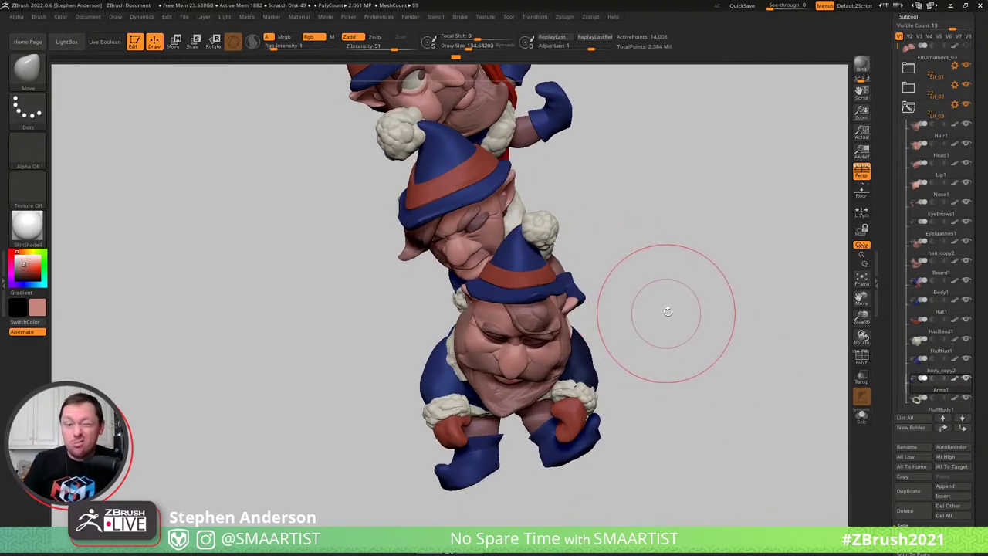
pyautogui.moveTo(688, 276)
pyautogui.mouseDown()
pyautogui.moveTo(677, 275)
pyautogui.moveTo(693, 269)
pyautogui.moveTo(657, 311)
pyautogui.moveTo(663, 219)
pyautogui.moveTo(664, 294)
pyautogui.moveTo(653, 322)
pyautogui.moveTo(677, 332)
pyautogui.moveTo(739, 302)
pyautogui.mouseUp()
pyautogui.press('shift')
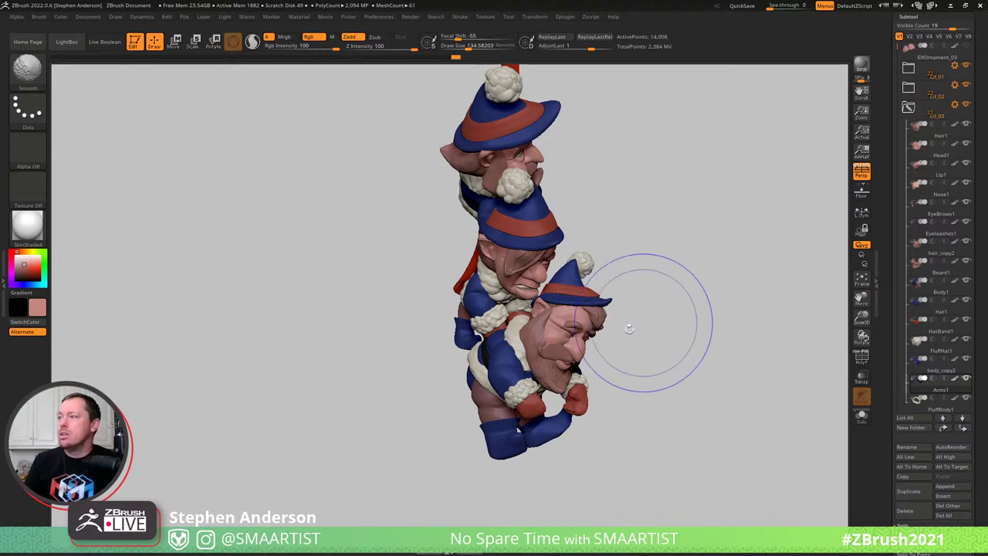
pyautogui.moveTo(629, 327); pyautogui.dragTo(669, 316)
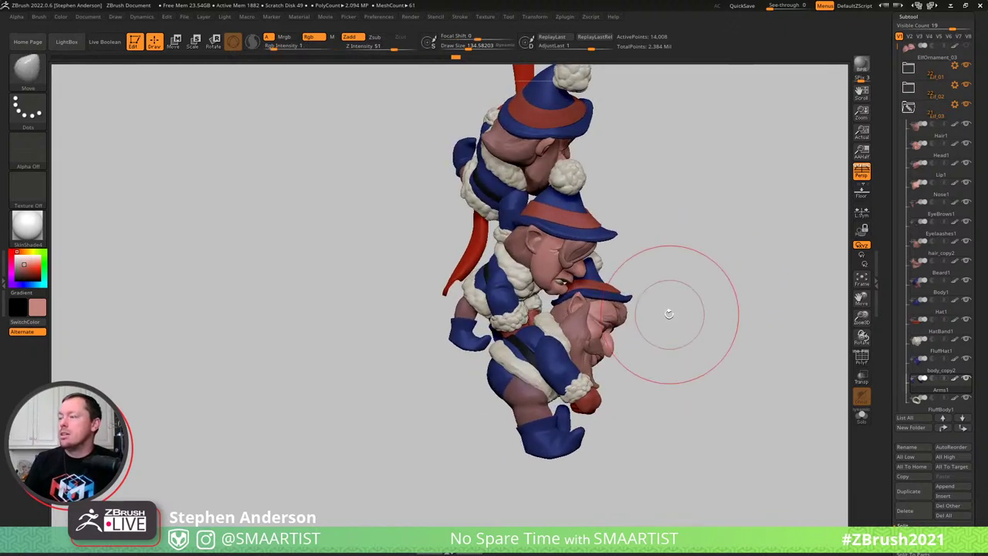
# Select the bottom elf's body for transforming, undo the trial rotation, and limit the transform to the body and shoes
pyautogui.keyDown('alt'); pyautogui.click(515, 398); pyautogui.keyUp('alt')
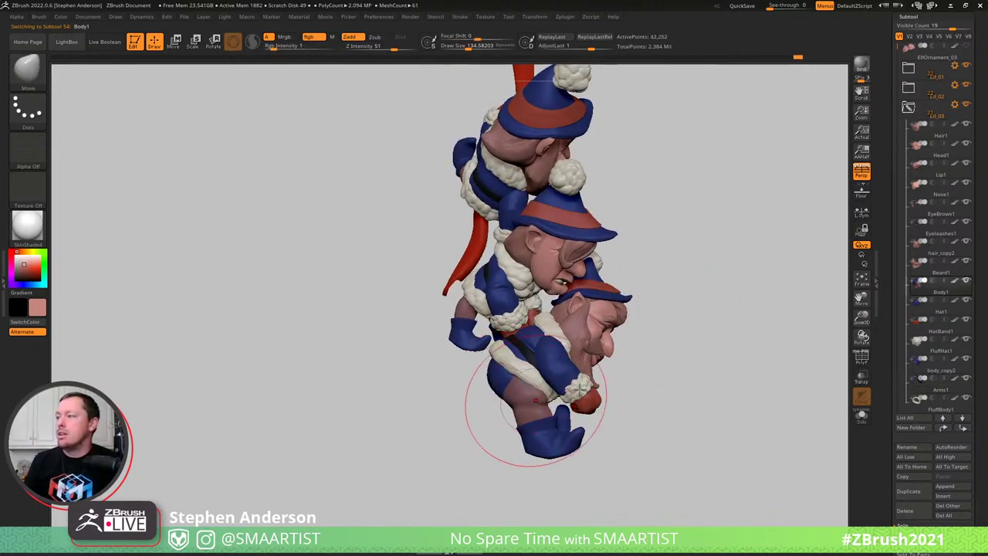
pyautogui.press('w')
pyautogui.moveTo(533, 485)
pyautogui.mouseDown()
pyautogui.moveTo(618, 371)
pyautogui.moveTo(600, 379)
pyautogui.moveTo(549, 481)
pyautogui.moveTo(474, 487)
pyautogui.moveTo(440, 431)
pyautogui.mouseUp()
pyautogui.hotkey('shift', 'f')
pyautogui.moveTo(461, 463); pyautogui.dragTo(455, 427)
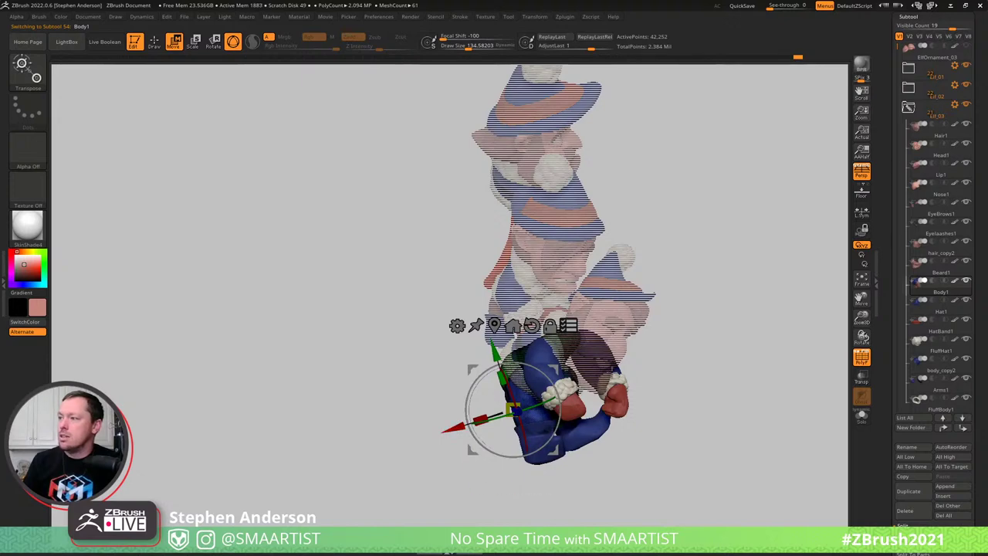
pyautogui.moveTo(672, 387); pyautogui.dragTo(566, 330)
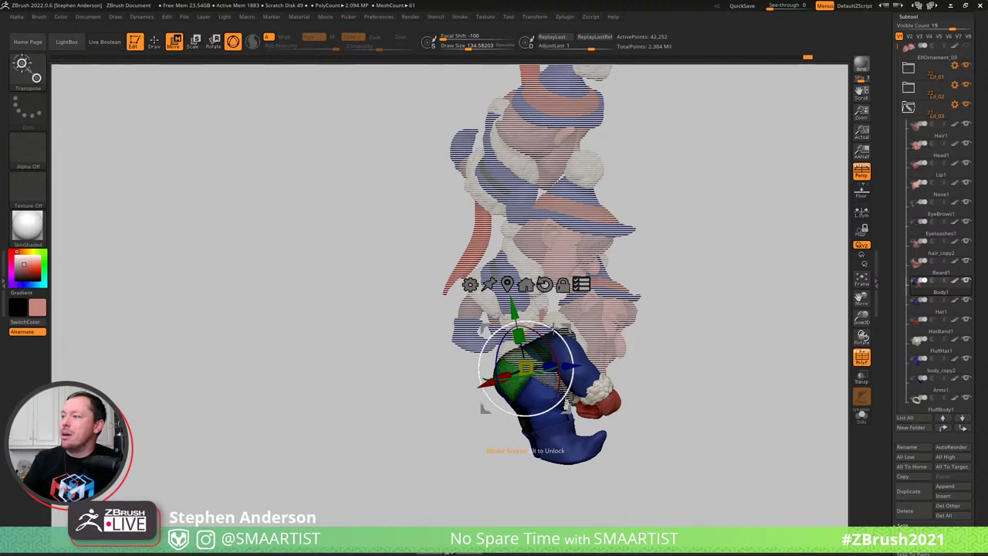
pyautogui.moveTo(573, 376)
pyautogui.mouseDown()
pyautogui.moveTo(633, 408)
pyautogui.moveTo(592, 397)
pyautogui.mouseUp()
pyautogui.hotkey('ctrl', 'z')
pyautogui.keyDown('ctrl'); pyautogui.keyDown('shift'); pyautogui.moveTo(654, 337); pyautogui.dragTo(652, 371); pyautogui.keyUp('shift'); pyautogui.keyUp('ctrl')
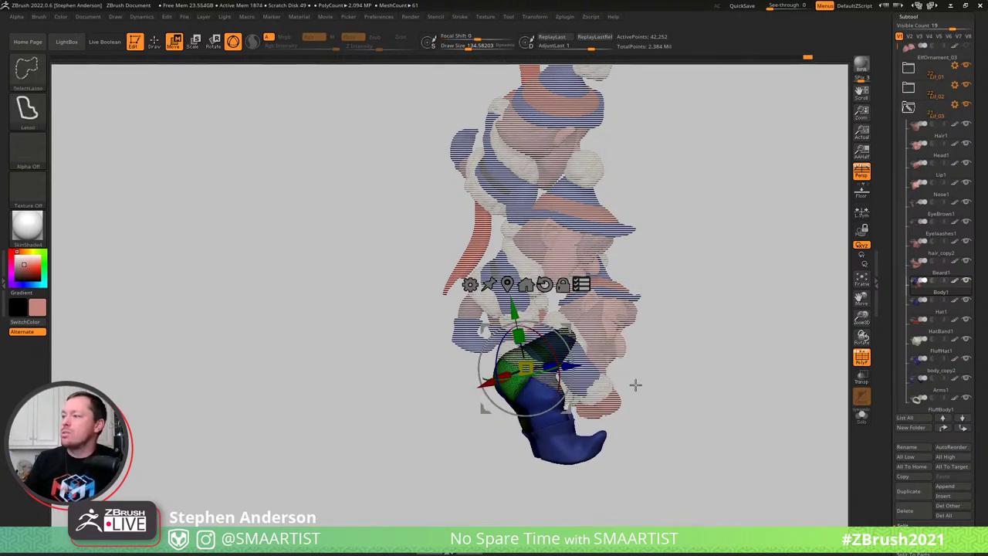
# Rotate the bottom elf's legs and shoes with the gizmo to adjust the stance beneath the torso
pyautogui.moveTo(573, 364); pyautogui.dragTo(596, 385)
pyautogui.moveTo(569, 330); pyautogui.dragTo(562, 327)
pyautogui.moveTo(649, 328); pyautogui.dragTo(567, 333)
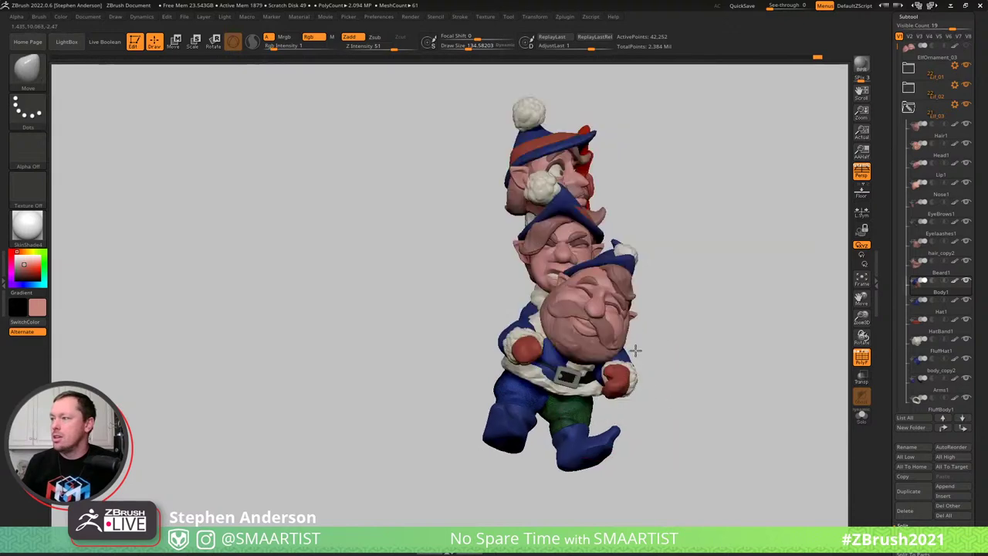
pyautogui.moveTo(651, 366)
pyautogui.mouseDown()
pyautogui.moveTo(657, 389)
pyautogui.moveTo(648, 413)
pyautogui.mouseUp()
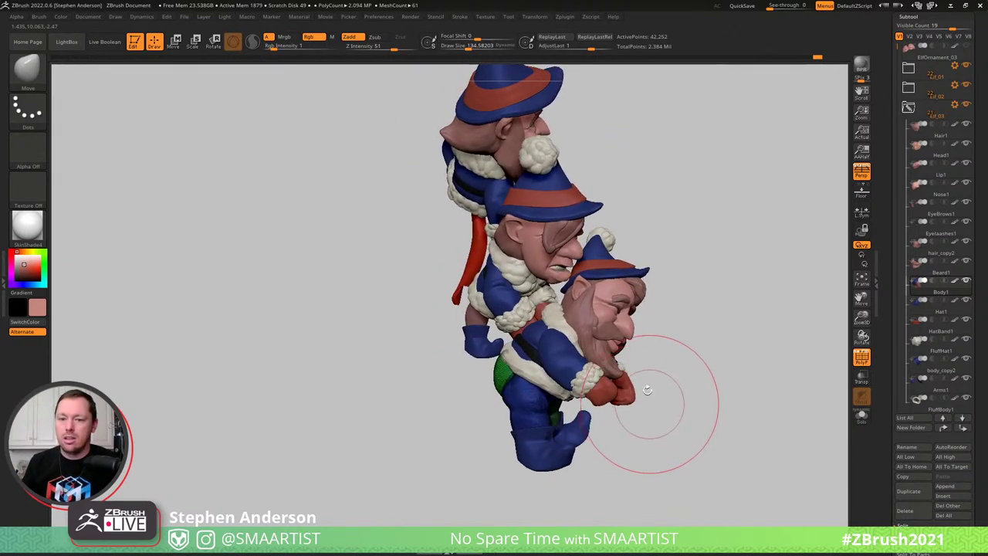
pyautogui.moveTo(627, 355); pyautogui.dragTo(633, 352)
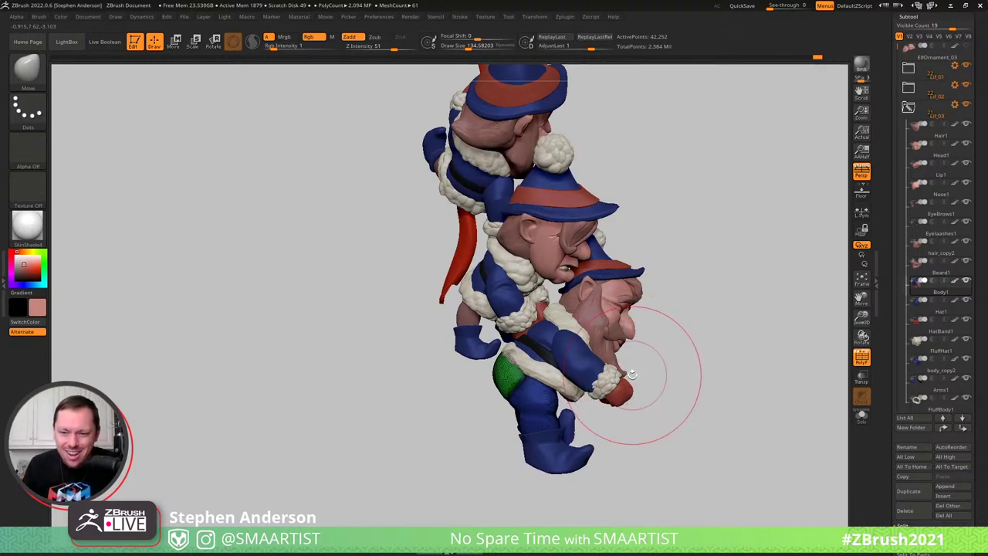
pyautogui.moveTo(651, 365); pyautogui.dragTo(654, 355)
# Shift and further rotate the bottom elf's legs and shoes forward under the torso, then turn off the polygroup wireframe display
pyautogui.press('w')
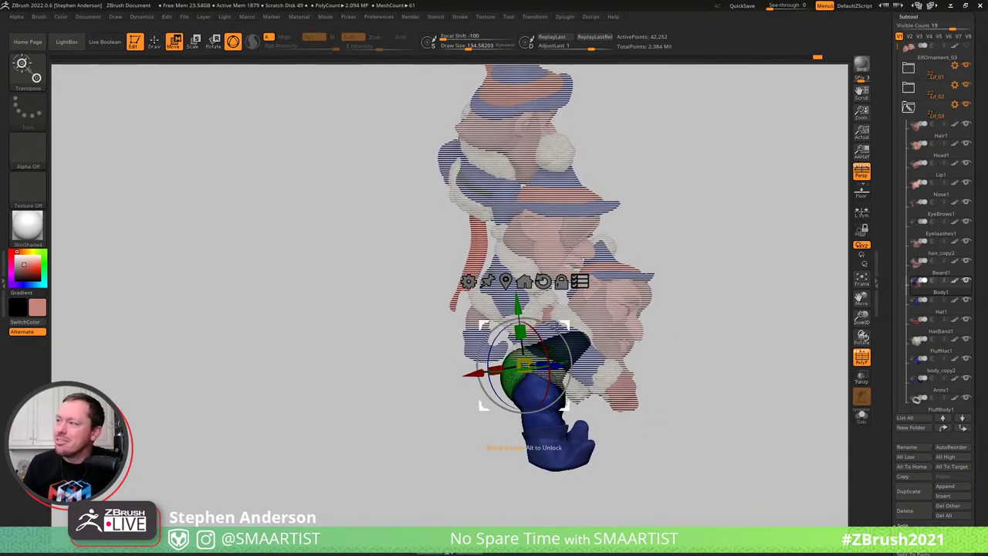
pyautogui.moveTo(569, 333); pyautogui.dragTo(588, 329)
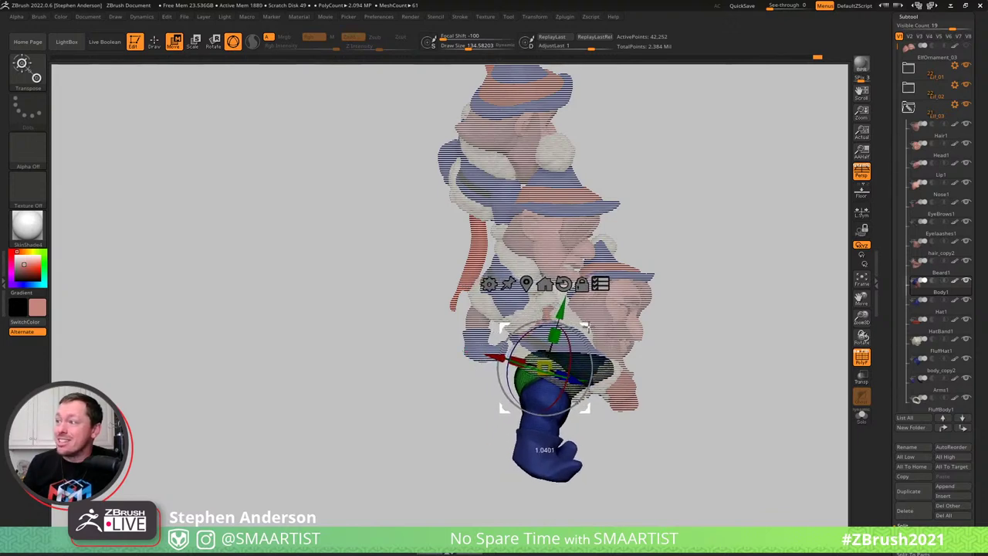
pyautogui.press('q')
pyautogui.moveTo(640, 417)
pyautogui.mouseDown(button='right')
pyautogui.moveTo(616, 329)
pyautogui.moveTo(695, 351)
pyautogui.moveTo(667, 337)
pyautogui.moveTo(732, 334)
pyautogui.moveTo(737, 309)
pyautogui.mouseUp(button='right')
pyautogui.hotkey('shift', 'f')
pyautogui.moveTo(706, 341); pyautogui.dragTo(682, 328, button='right')
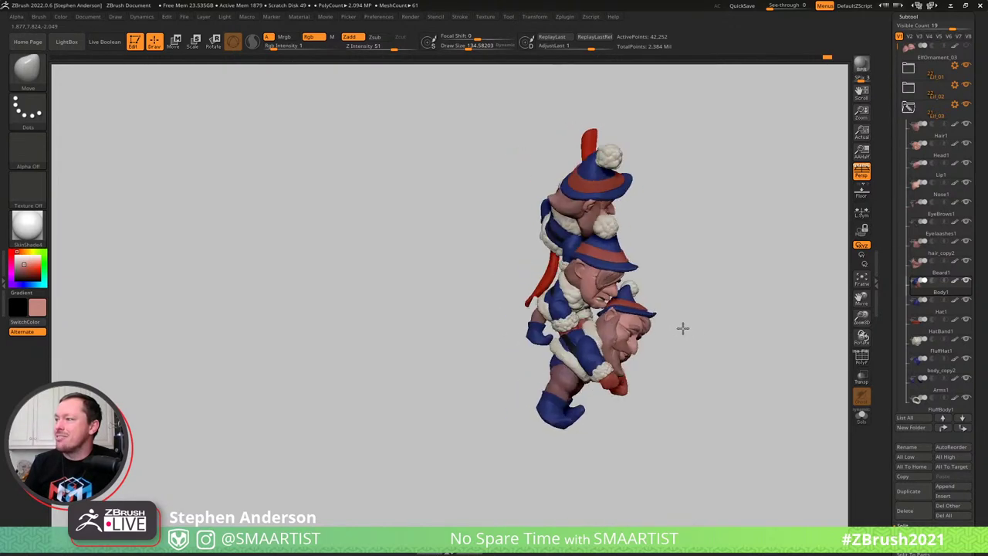
pyautogui.moveTo(671, 331); pyautogui.dragTo(599, 379, button='right')
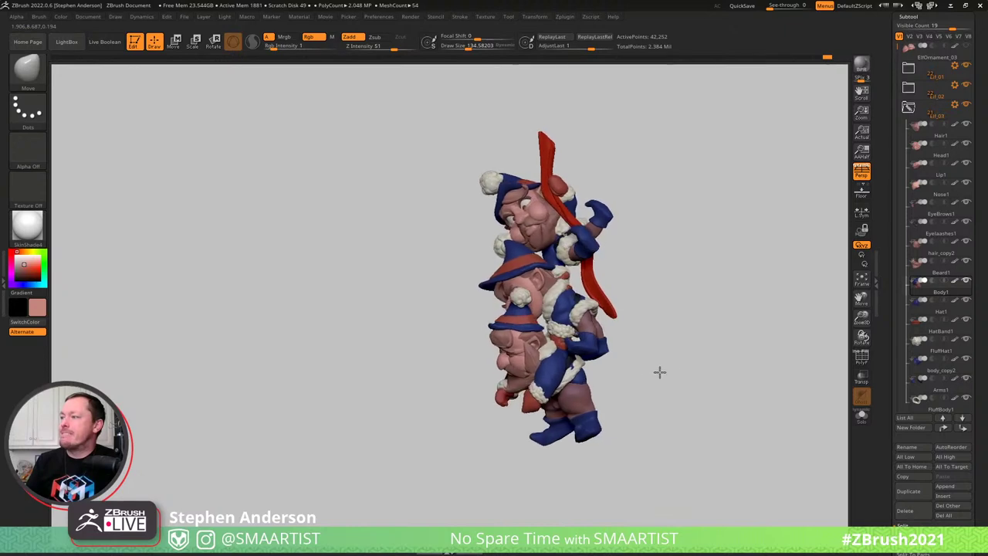
# Select the bottom elf's arms, wrist fluff and mittens in turn and clear any mask on each of them
pyautogui.moveTo(649, 399)
pyautogui.keyDown('ctrl'); pyautogui.mouseDown(button='right')
pyautogui.moveTo(671, 387)
pyautogui.moveTo(612, 347)
pyautogui.mouseUp(button='right'); pyautogui.keyUp('ctrl')
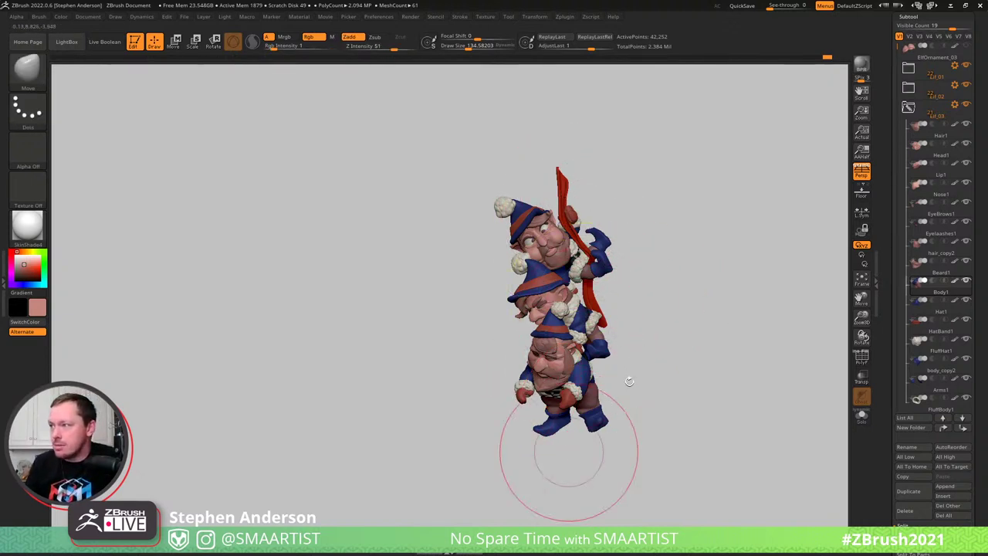
pyautogui.moveTo(654, 358); pyautogui.dragTo(670, 358, button='right')
pyautogui.moveTo(670, 358); pyautogui.dragTo(694, 356)
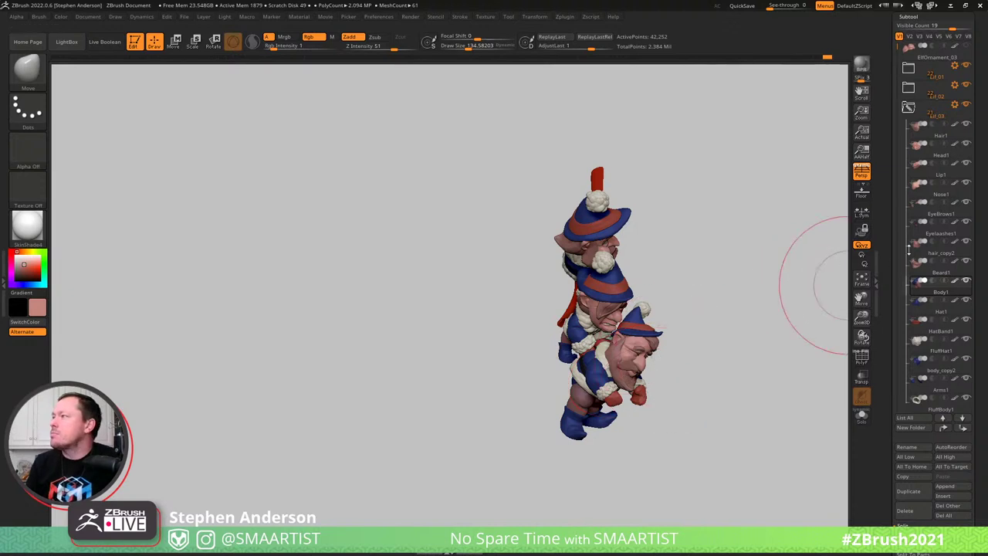
pyautogui.keyDown('ctrl'); pyautogui.moveTo(629, 435); pyautogui.dragTo(605, 372, button='right'); pyautogui.keyUp('ctrl')
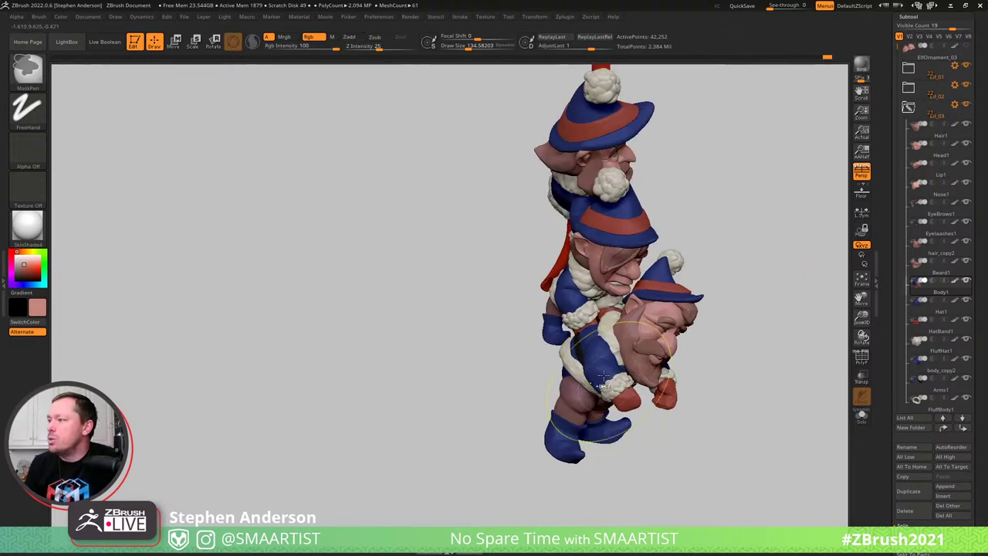
pyautogui.keyDown('alt'); pyautogui.click(601, 369); pyautogui.keyUp('alt')
pyautogui.moveTo(757, 337); pyautogui.dragTo(775, 397)
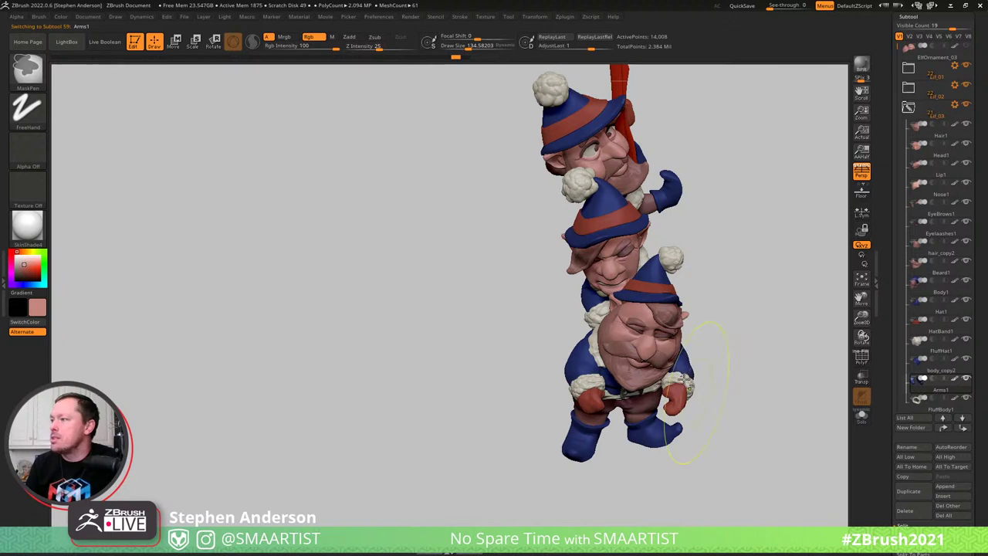
pyautogui.keyDown('alt'); pyautogui.click(686, 382); pyautogui.keyUp('alt')
pyautogui.keyDown('ctrl'); pyautogui.moveTo(734, 348); pyautogui.dragTo(700, 424); pyautogui.keyUp('ctrl')
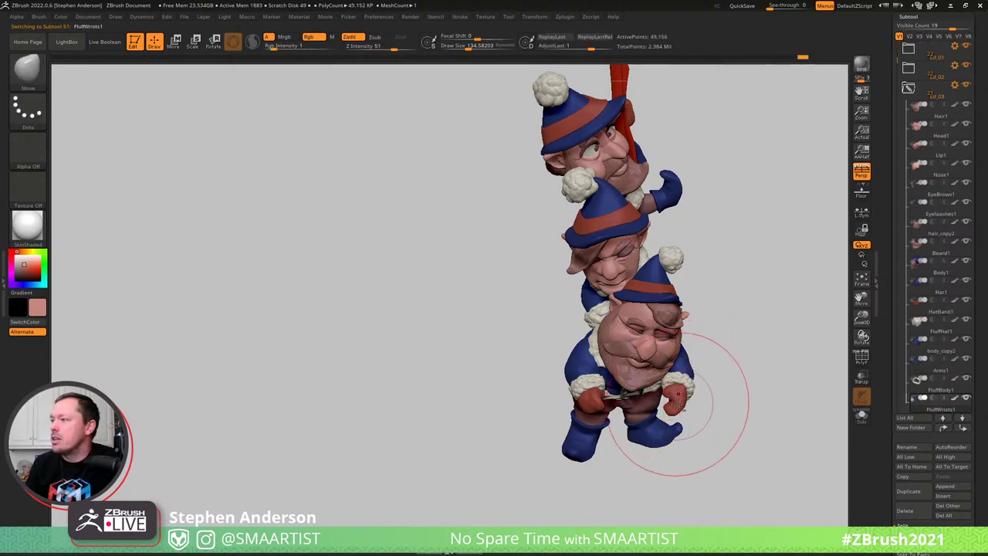
pyautogui.keyDown('alt'); pyautogui.click(677, 404); pyautogui.keyUp('alt')
pyautogui.keyDown('ctrl'); pyautogui.moveTo(735, 355); pyautogui.dragTo(760, 423); pyautogui.keyUp('ctrl')
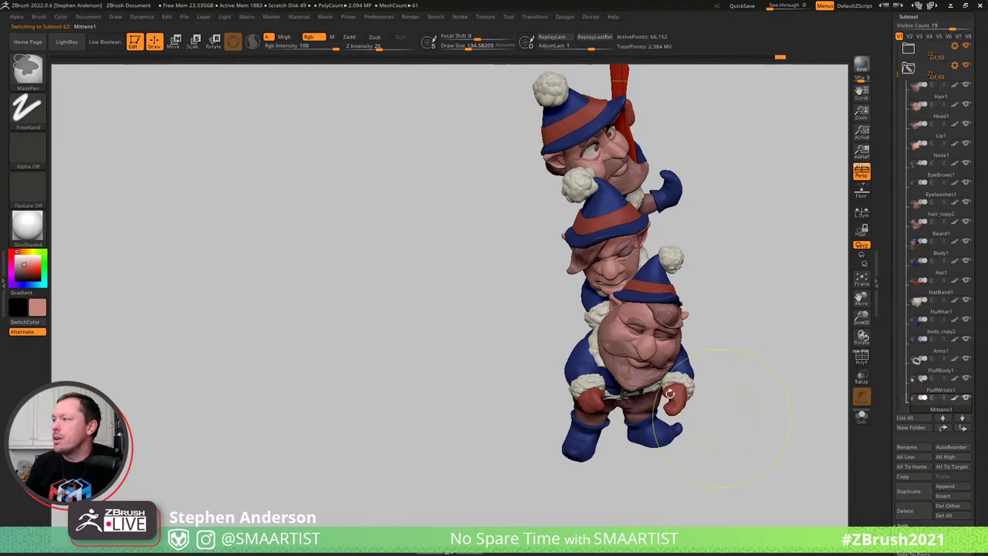
pyautogui.keyDown('alt'); pyautogui.moveTo(741, 269); pyautogui.dragTo(681, 278); pyautogui.keyUp('alt')
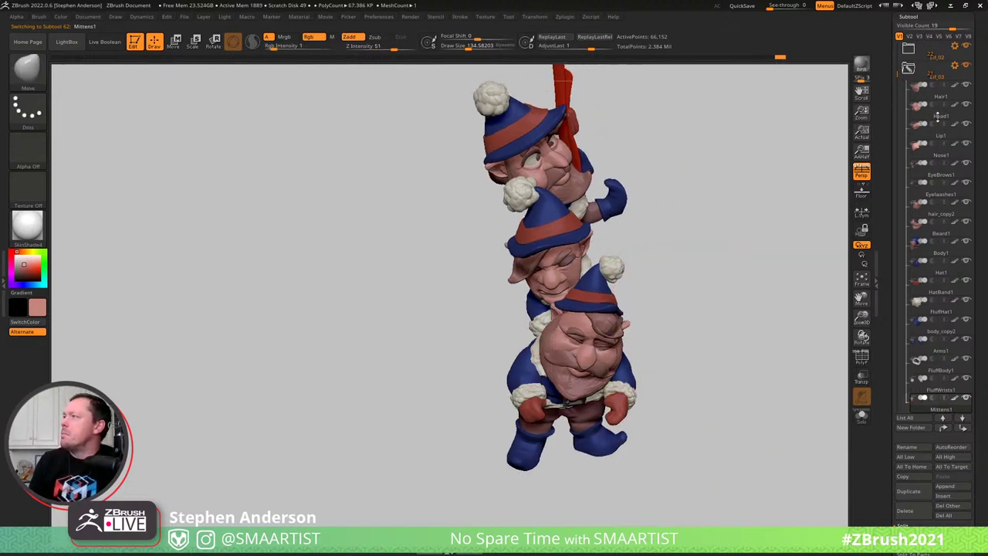
# Set the bottom elf's whole folder for transforming together and undo the trial change
pyautogui.click(955, 66)
pyautogui.click(945, 79)
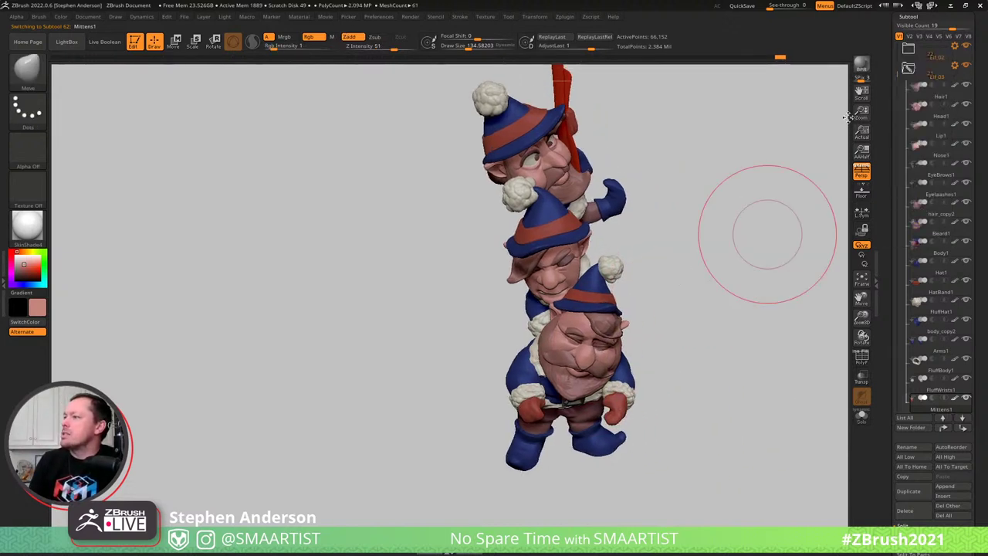
pyautogui.moveTo(635, 318); pyautogui.dragTo(402, 390)
pyautogui.hotkey('ctrl', 'z')
pyautogui.moveTo(679, 307)
pyautogui.mouseDown(button='right')
pyautogui.moveTo(703, 302)
pyautogui.moveTo(680, 312)
pyautogui.moveTo(672, 398)
pyautogui.mouseUp(button='right')
pyautogui.press('q')
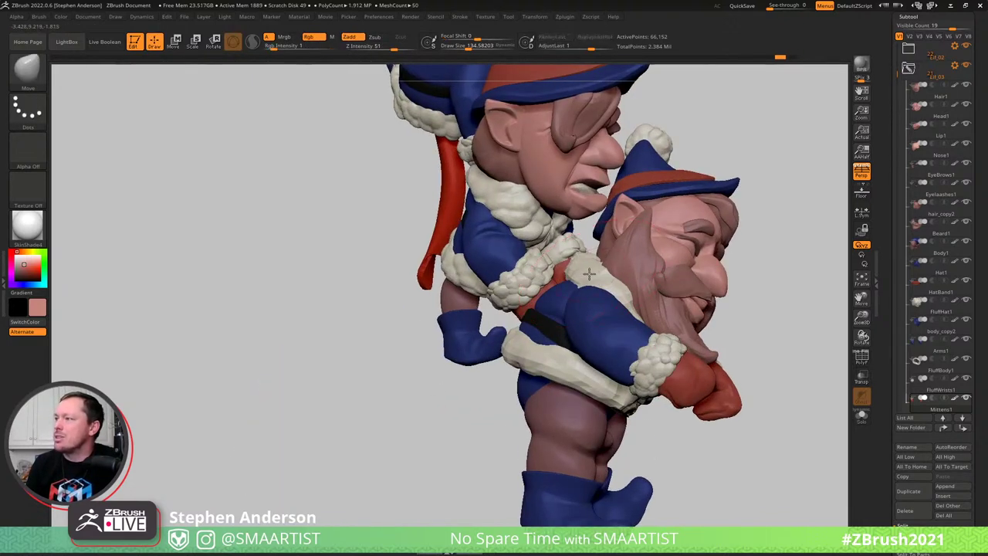
# Select the bottom elf's body fluff and save the tool as ElfOrnament_03, overwriting the existing file
pyautogui.keyDown('alt'); pyautogui.click(588, 274); pyautogui.keyUp('alt')
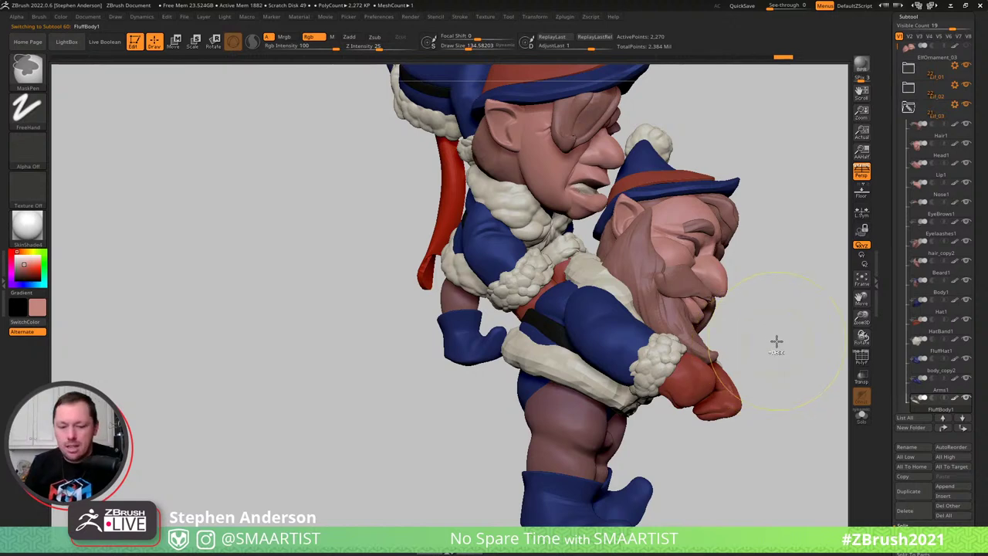
pyautogui.hotkey('ctrl', 's')
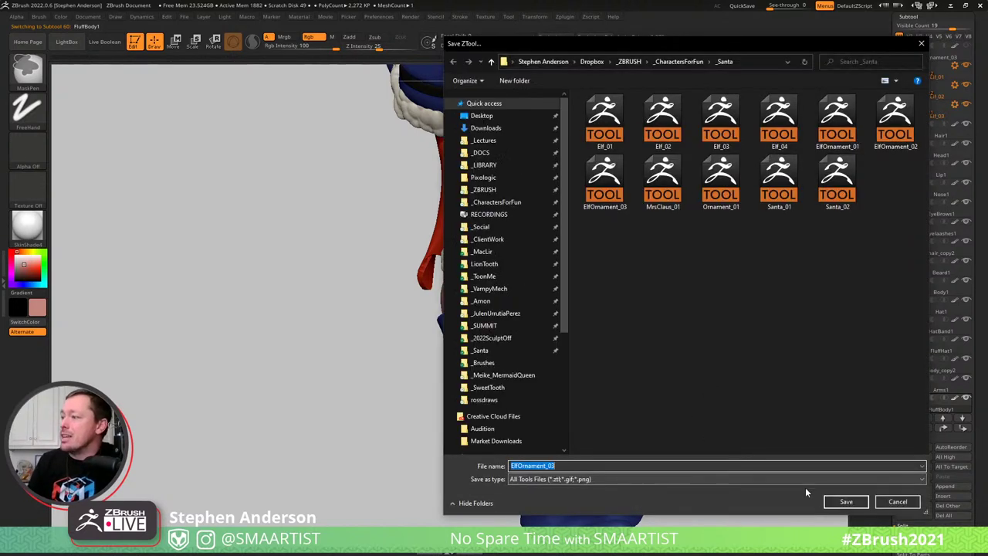
pyautogui.click(845, 502)
pyautogui.click(519, 272)
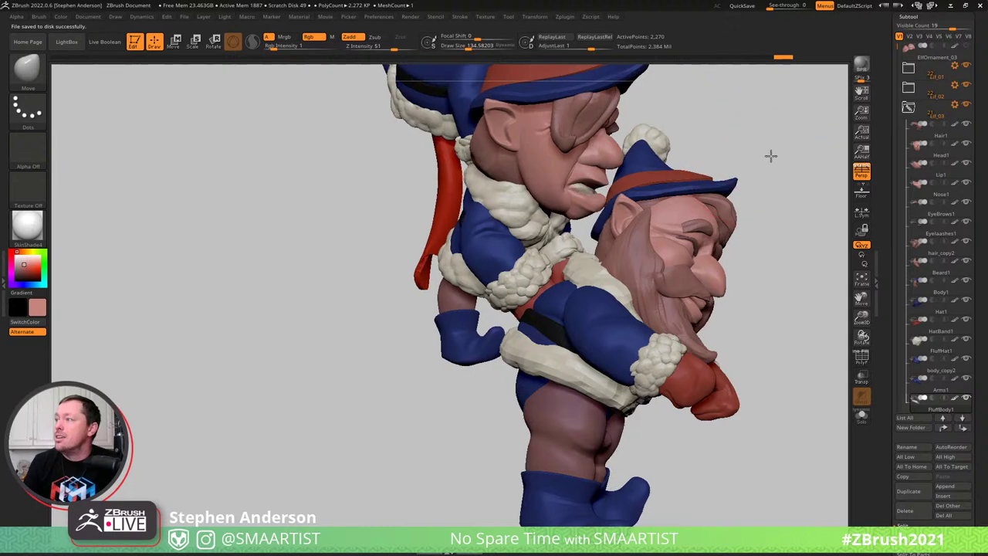
# Tilt the whole bottom elf forward and shift it with the gizmo to sit beneath the elf above
pyautogui.moveTo(770, 155)
pyautogui.mouseDown()
pyautogui.moveTo(806, 165)
pyautogui.moveTo(694, 169)
pyautogui.moveTo(644, 219)
pyautogui.moveTo(744, 239)
pyautogui.mouseUp()
pyautogui.press('w')
pyautogui.moveTo(597, 320)
pyautogui.mouseDown()
pyautogui.moveTo(602, 330)
pyautogui.moveTo(608, 320)
pyautogui.mouseUp()
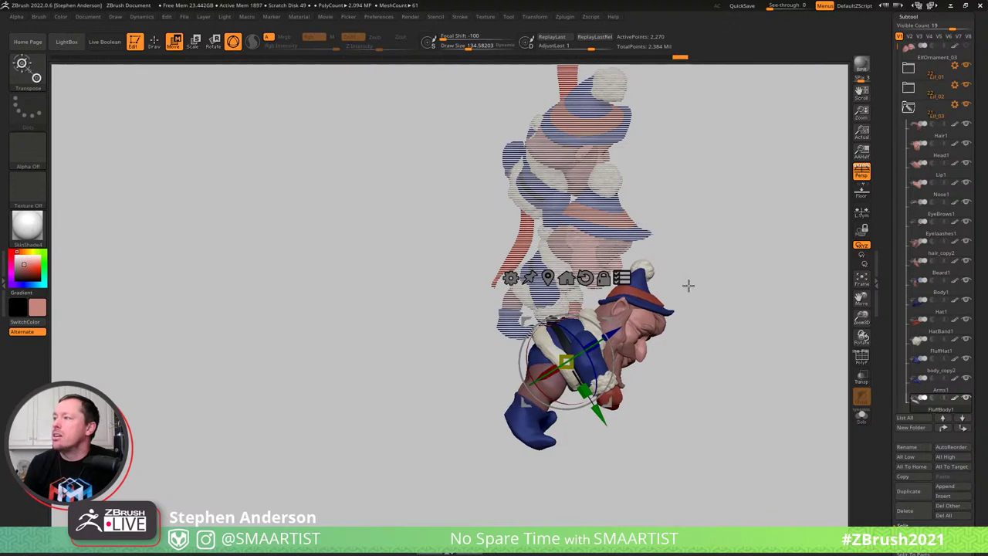
pyautogui.moveTo(688, 286); pyautogui.dragTo(689, 285)
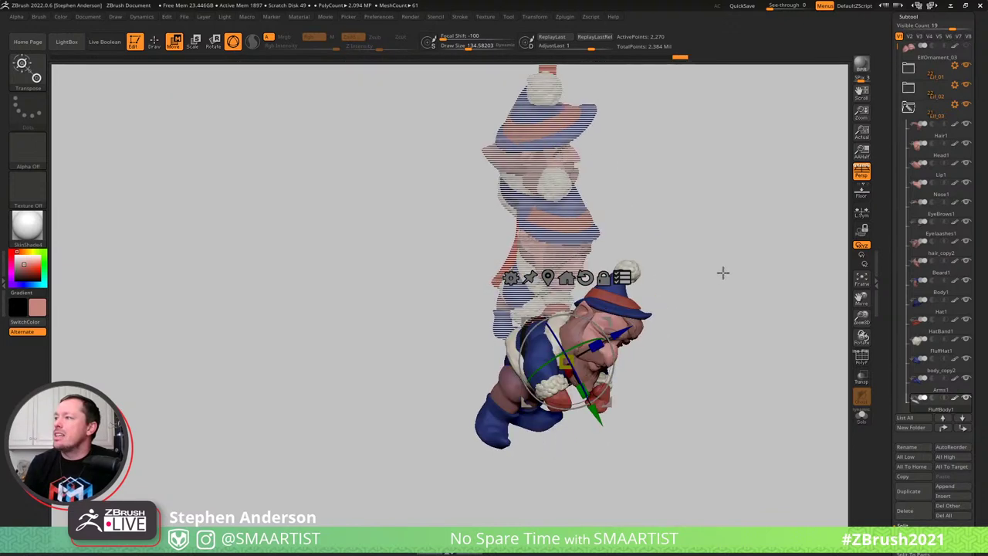
pyautogui.moveTo(608, 319); pyautogui.dragTo(603, 320)
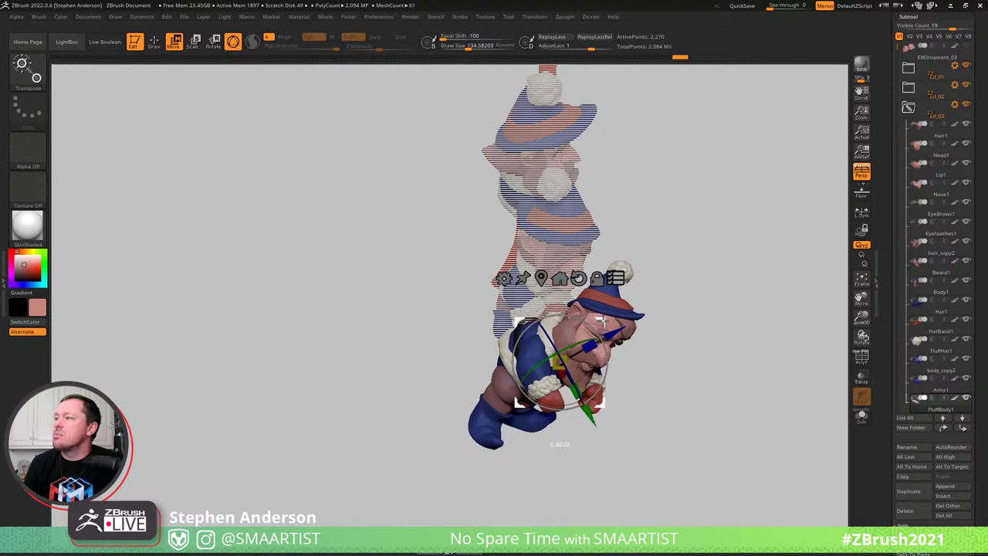
pyautogui.press('q')
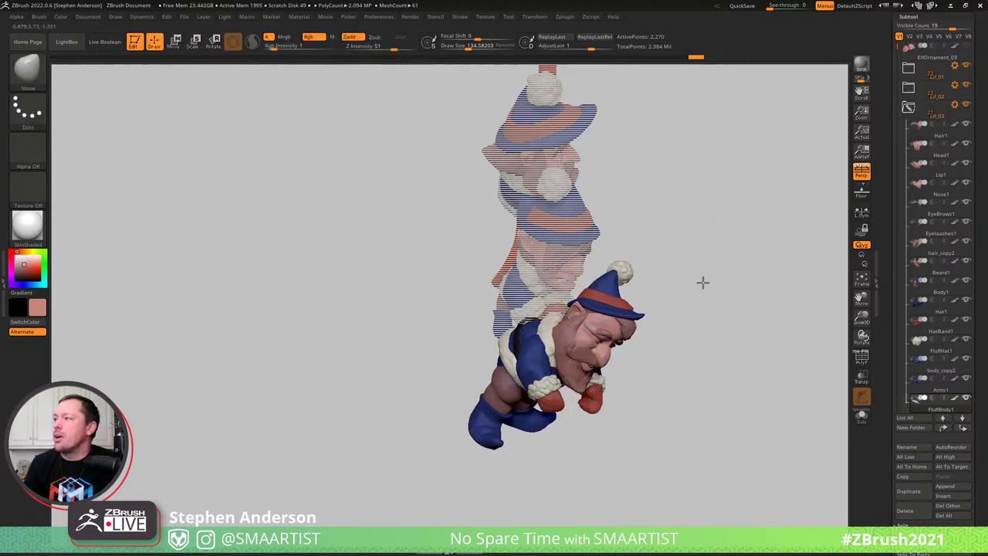
# Select the bottom elf's belt and show it with its polygroup wireframe through the ghosted surrounding parts
pyautogui.moveTo(702, 282); pyautogui.dragTo(732, 278)
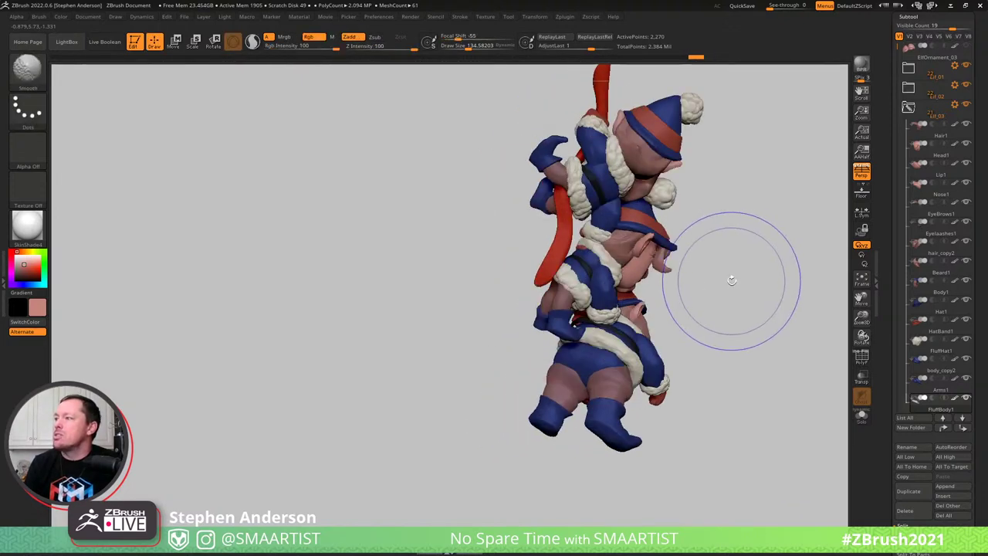
pyautogui.moveTo(730, 278)
pyautogui.mouseDown()
pyautogui.moveTo(693, 281)
pyautogui.moveTo(704, 282)
pyautogui.mouseUp()
pyautogui.keyDown('ctrl'); pyautogui.moveTo(585, 290); pyautogui.dragTo(566, 325, button='right'); pyautogui.keyUp('ctrl')
pyautogui.moveTo(566, 325); pyautogui.dragTo(567, 330)
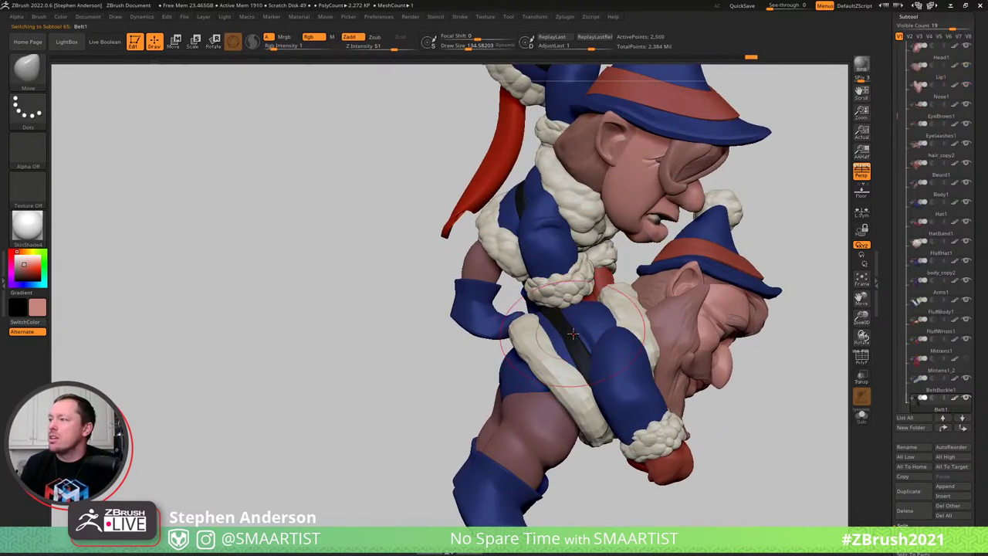
pyautogui.keyDown('alt'); pyautogui.click(596, 360); pyautogui.keyUp('alt')
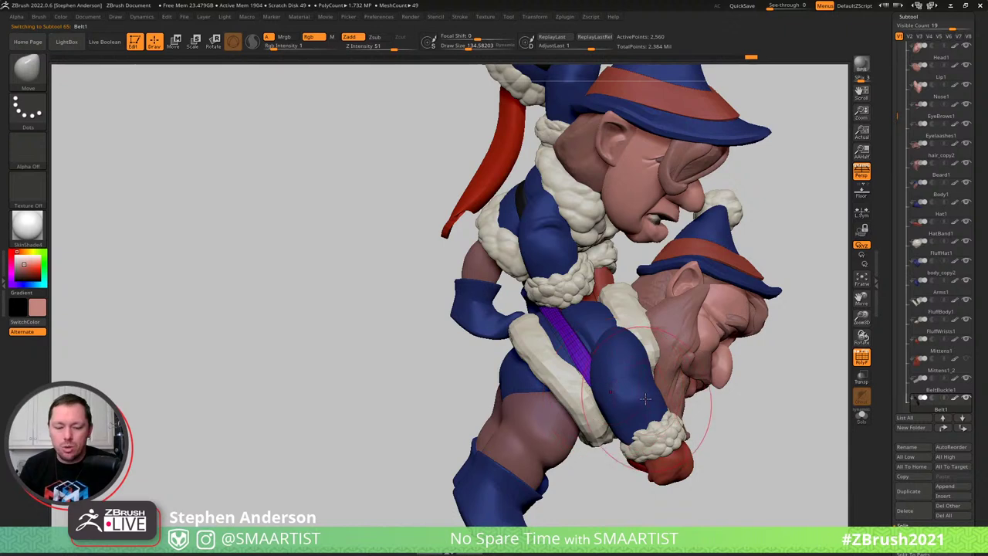
pyautogui.hotkey('ctrl', 't')
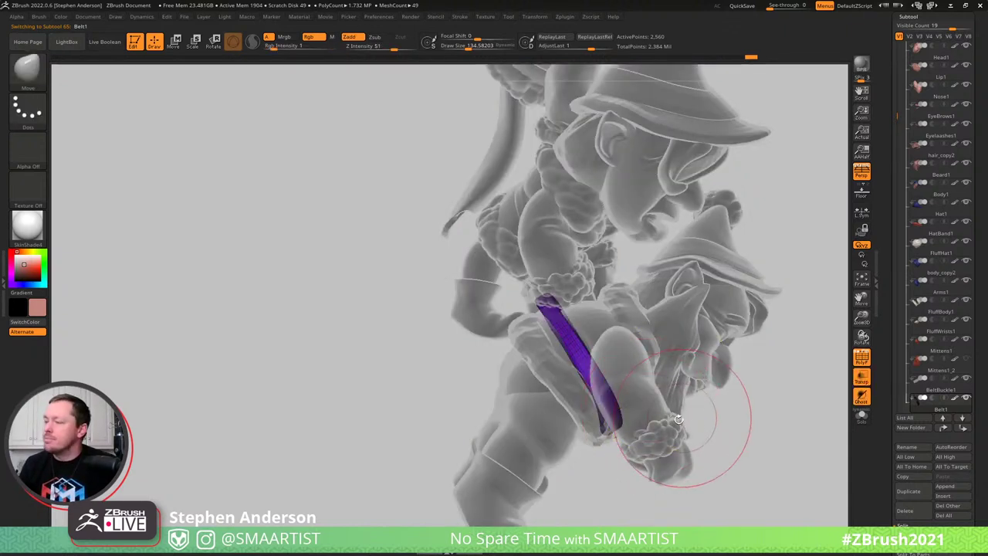
# Stretch and move the bottom elf's belt with the transpose line so its upper end follows the tilted waist
pyautogui.press('w')
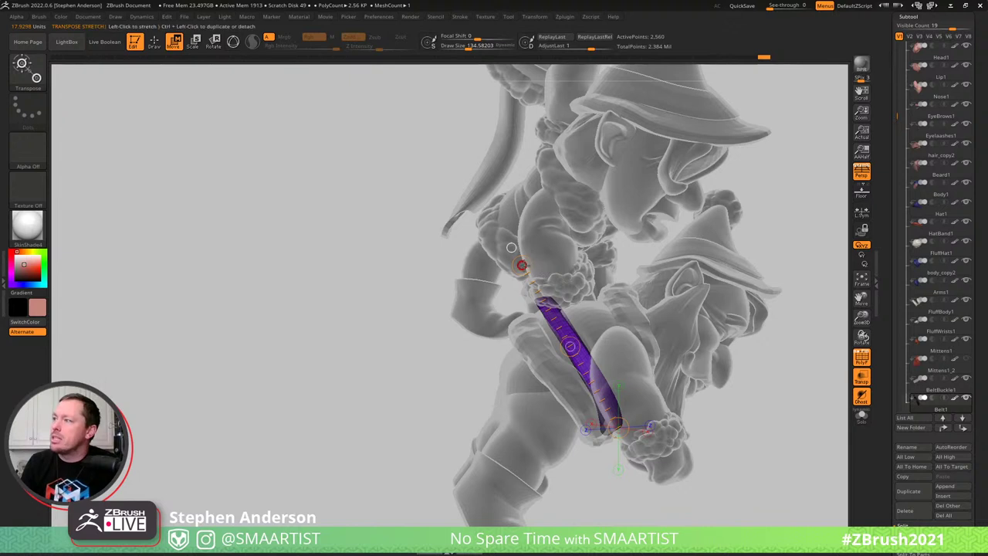
pyautogui.moveTo(534, 256); pyautogui.dragTo(553, 250)
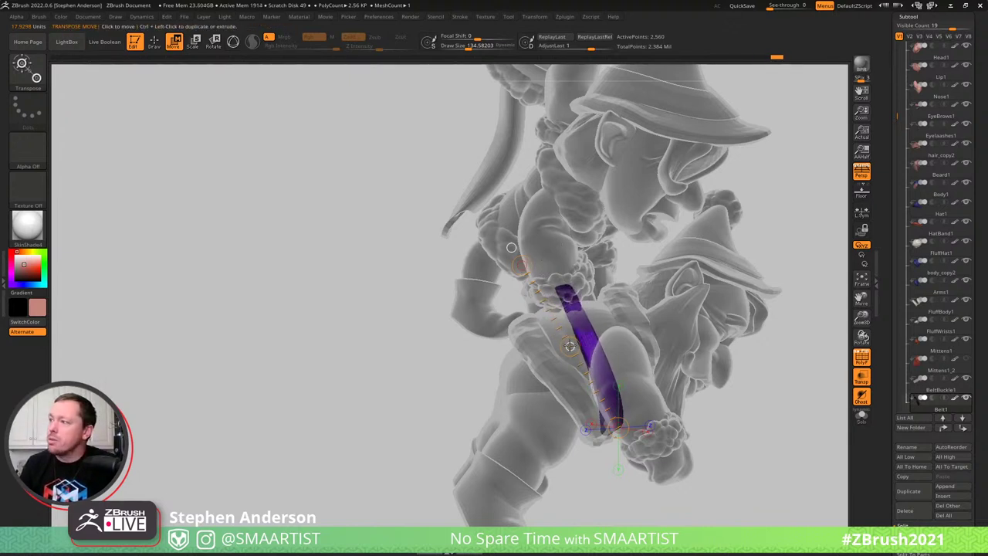
pyautogui.moveTo(569, 346); pyautogui.dragTo(558, 348)
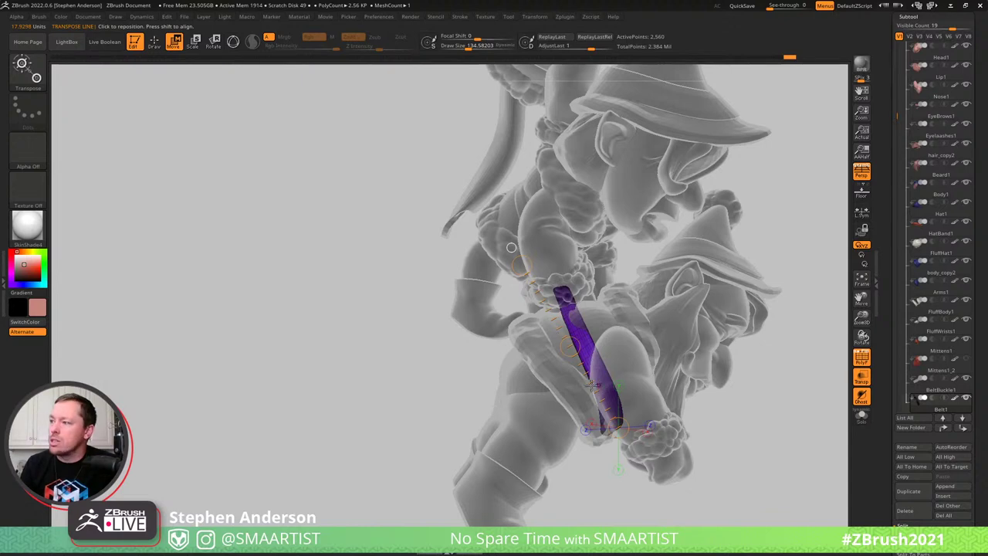
# Reshape the belt around the bottom elf's torso with the Move brush, working from the far side
pyautogui.press('b')
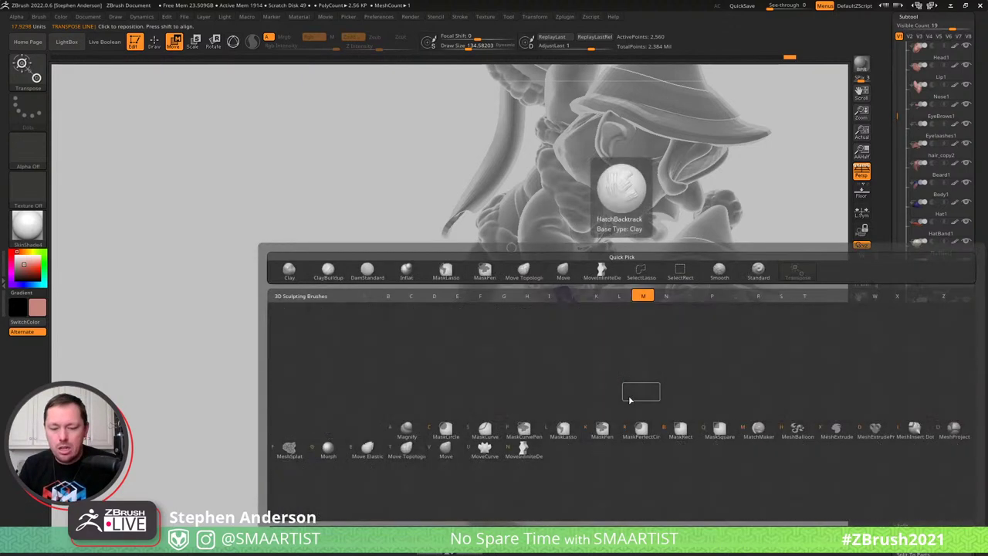
pyautogui.press('m')
pyautogui.press('v')
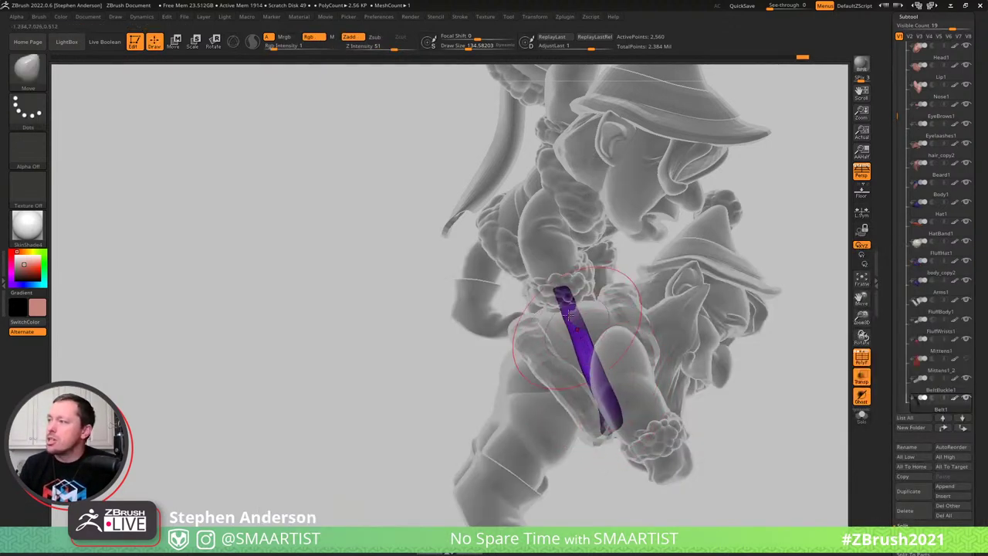
pyautogui.moveTo(589, 328); pyautogui.dragTo(702, 340, button='right')
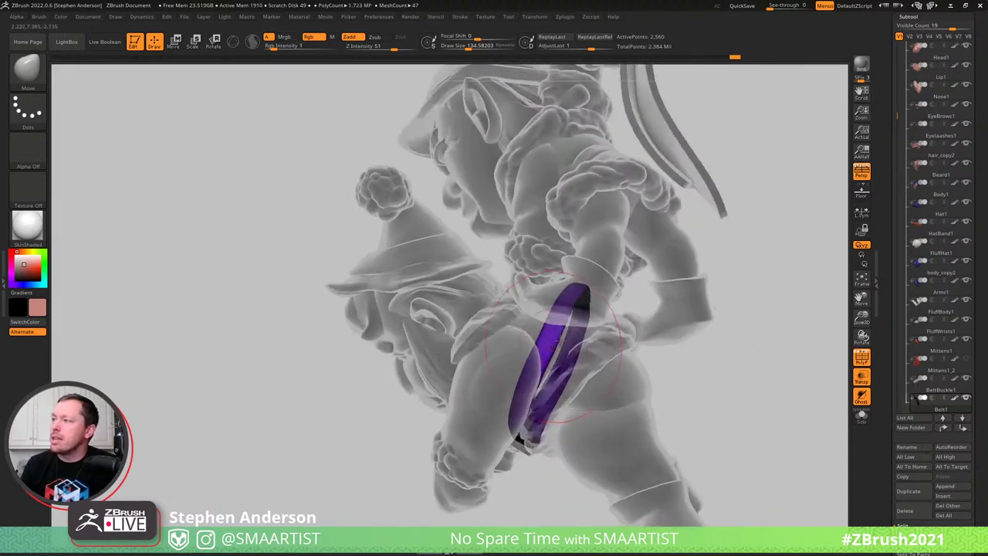
pyautogui.moveTo(544, 375)
pyautogui.mouseDown(button='right')
pyautogui.moveTo(567, 324)
pyautogui.moveTo(543, 372)
pyautogui.mouseUp(button='right')
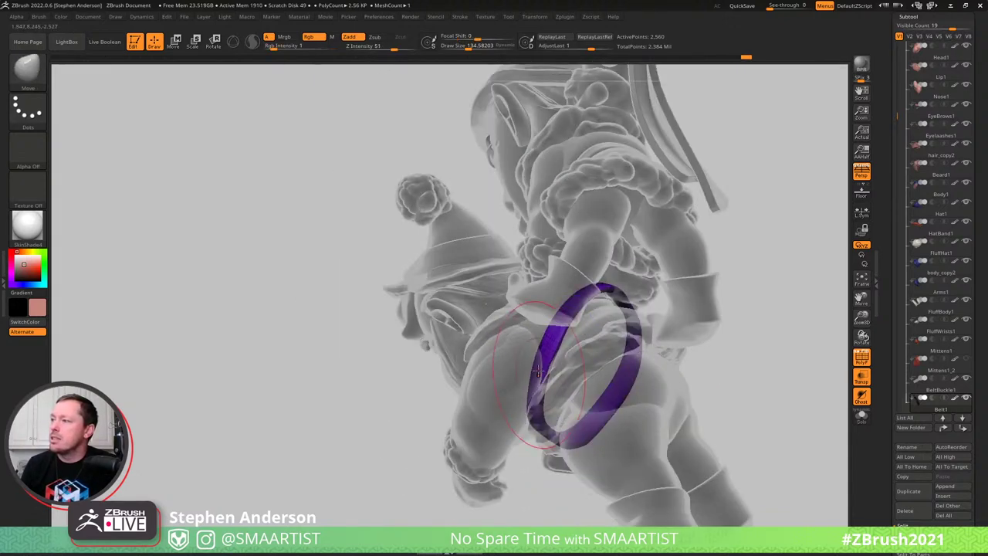
pyautogui.moveTo(539, 371); pyautogui.dragTo(401, 341)
pyautogui.moveTo(684, 296); pyautogui.dragTo(679, 296)
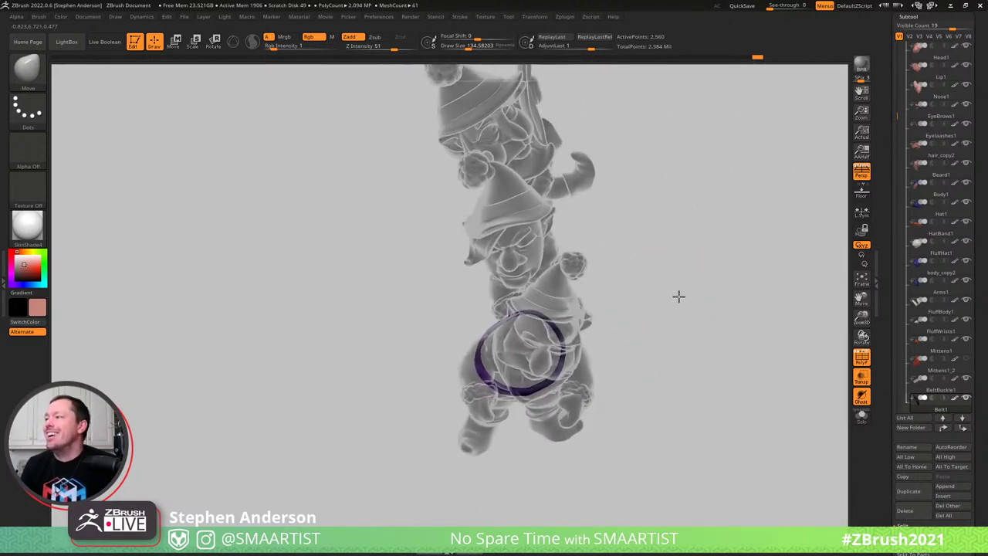
# Clear any mask on the belt, turn off the ghost transparency, and shift the whole bottom elf with the gizmo
pyautogui.press('w')
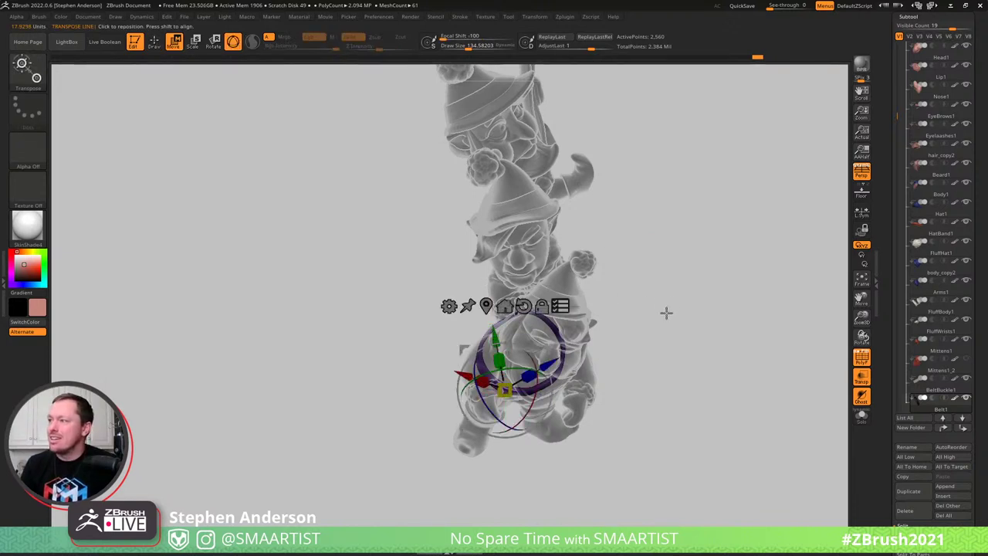
pyautogui.keyDown('ctrl'); pyautogui.moveTo(683, 296); pyautogui.dragTo(731, 388); pyautogui.keyUp('ctrl')
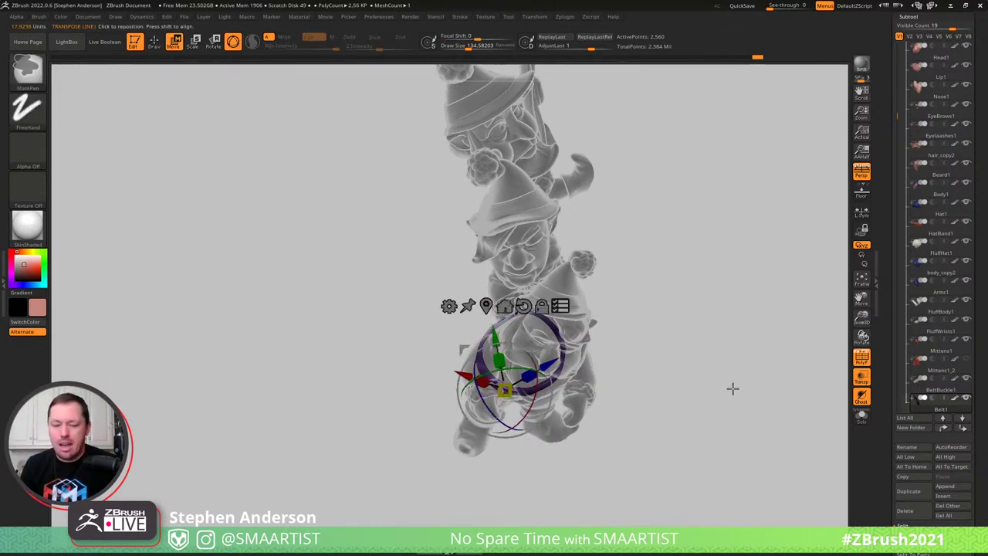
pyautogui.hotkey('ctrl', 't')
pyautogui.moveTo(688, 320)
pyautogui.mouseDown()
pyautogui.moveTo(673, 333)
pyautogui.moveTo(679, 318)
pyautogui.mouseUp()
pyautogui.moveTo(549, 351); pyautogui.dragTo(559, 350)
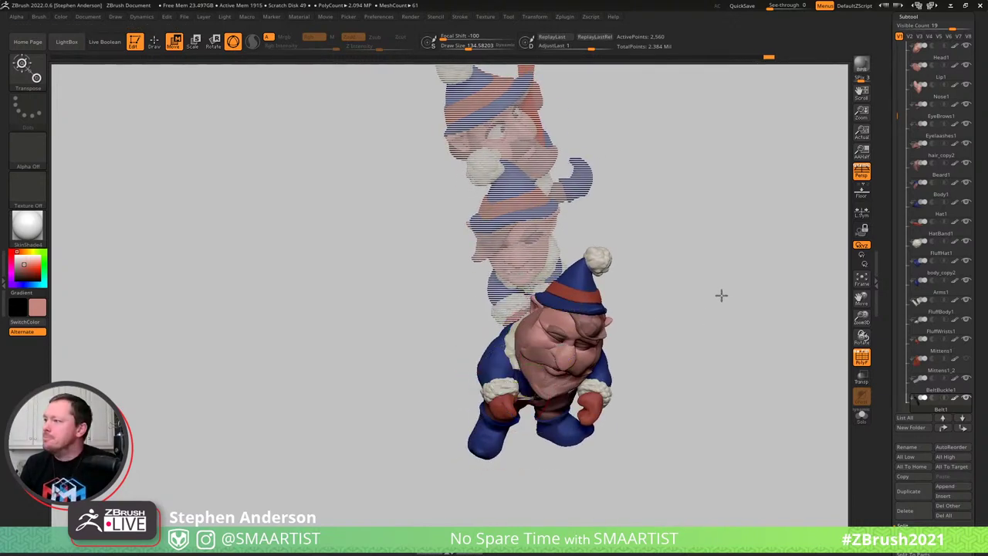
# Check the bottom elf's belt and back, then rotate the whole elf about the vertical axis with the gizmo
pyautogui.moveTo(721, 295)
pyautogui.mouseDown()
pyautogui.moveTo(697, 302)
pyautogui.moveTo(740, 301)
pyautogui.moveTo(718, 300)
pyautogui.mouseUp()
pyautogui.keyDown('ctrl'); pyautogui.moveTo(684, 289); pyautogui.dragTo(743, 378, button='right'); pyautogui.keyUp('ctrl')
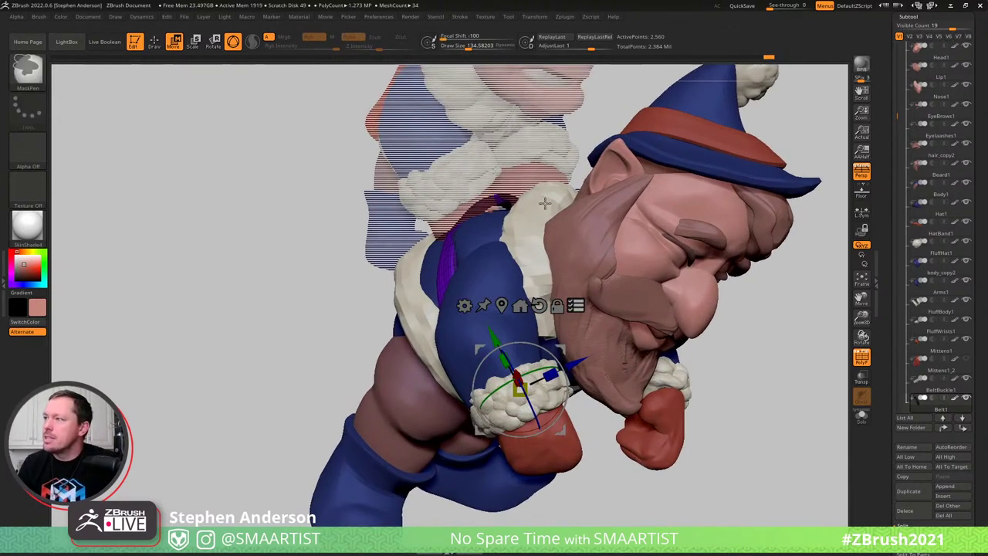
pyautogui.moveTo(545, 203); pyautogui.dragTo(583, 210)
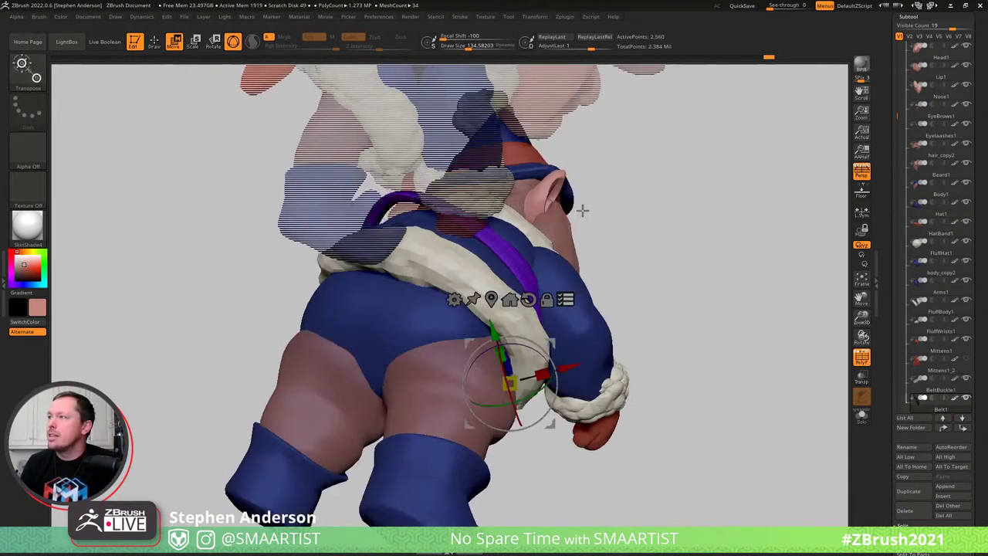
pyautogui.moveTo(710, 192)
pyautogui.mouseDown()
pyautogui.moveTo(616, 186)
pyautogui.moveTo(655, 199)
pyautogui.moveTo(691, 193)
pyautogui.mouseUp()
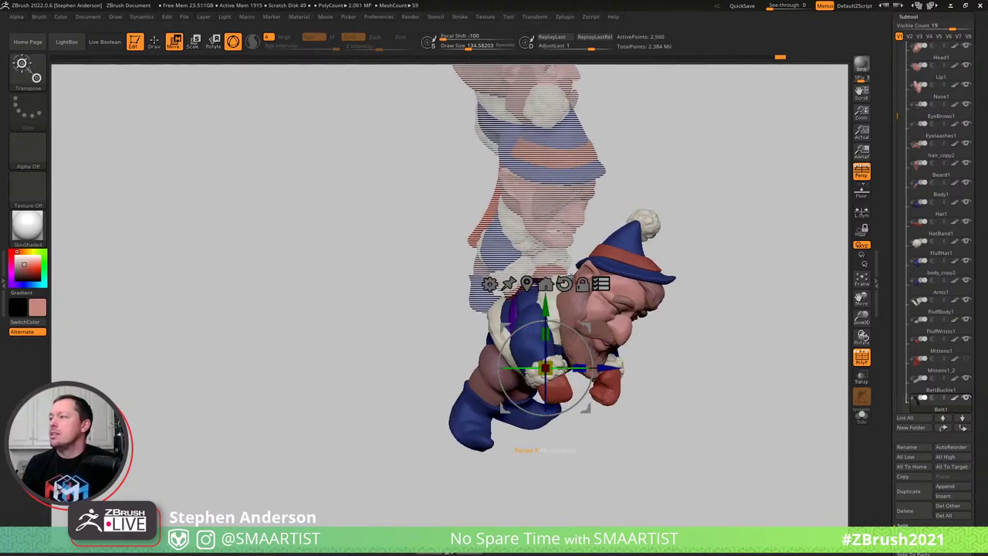
pyautogui.moveTo(579, 368); pyautogui.dragTo(557, 364)
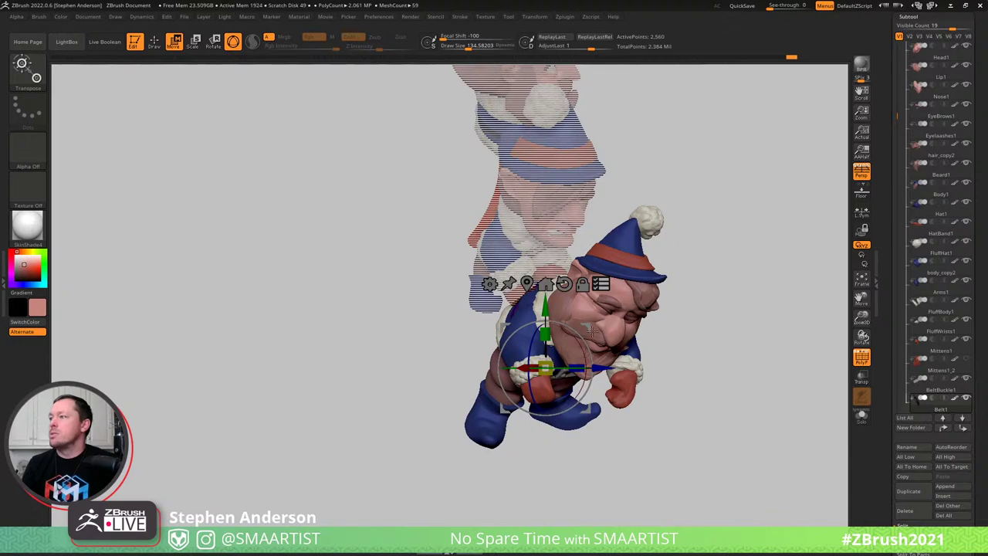
# Rotate the whole bottom elf with the gizmo to rebalance its pose beneath the stack, relocating the pivot to its upper back
pyautogui.moveTo(579, 330); pyautogui.dragTo(568, 326)
pyautogui.moveTo(670, 298)
pyautogui.mouseDown()
pyautogui.moveTo(598, 291)
pyautogui.moveTo(537, 380)
pyautogui.mouseUp()
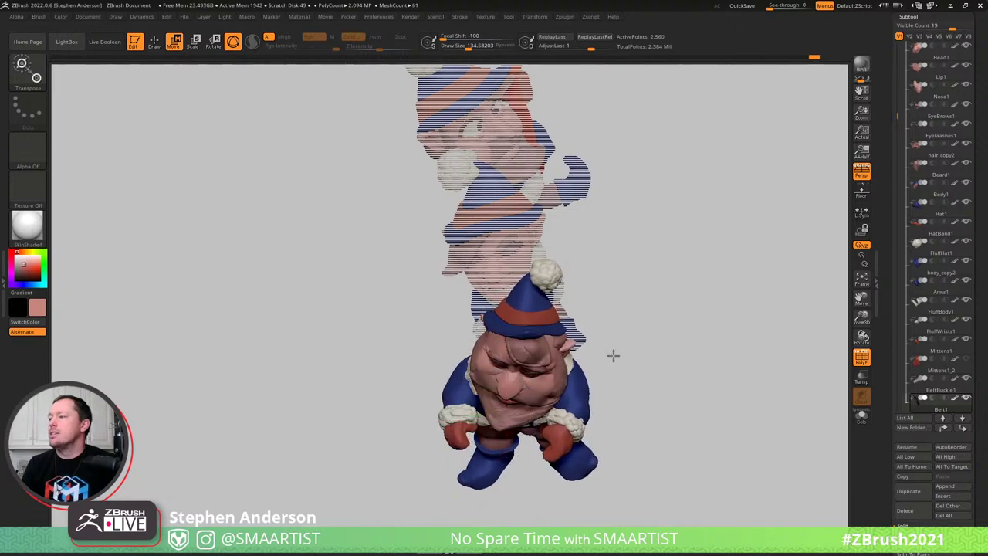
pyautogui.moveTo(613, 355)
pyautogui.mouseDown()
pyautogui.moveTo(661, 360)
pyautogui.moveTo(668, 311)
pyautogui.moveTo(621, 330)
pyautogui.moveTo(667, 316)
pyautogui.moveTo(653, 308)
pyautogui.moveTo(571, 356)
pyautogui.mouseUp()
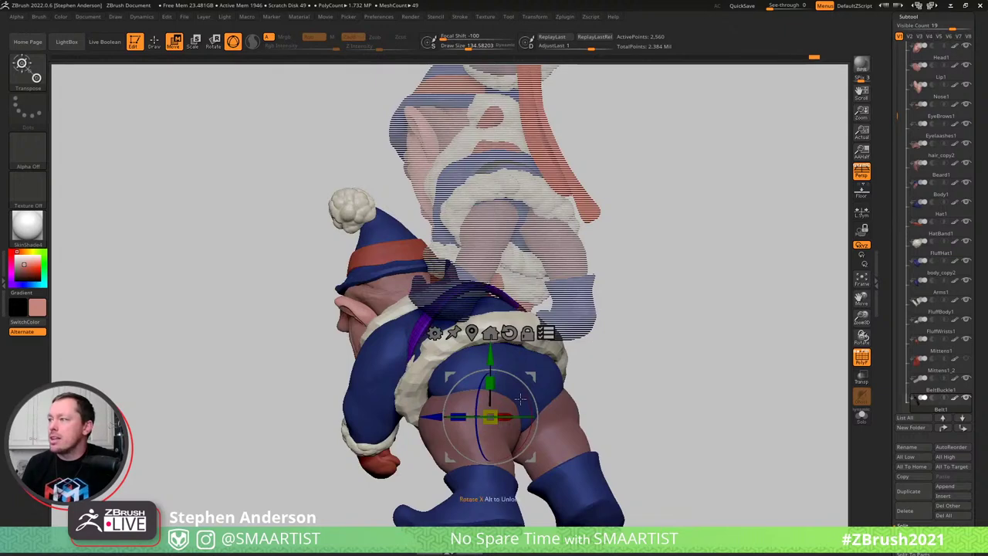
pyautogui.moveTo(517, 417); pyautogui.dragTo(554, 376)
pyautogui.moveTo(651, 302)
pyautogui.mouseDown()
pyautogui.moveTo(644, 267)
pyautogui.moveTo(643, 286)
pyautogui.mouseUp()
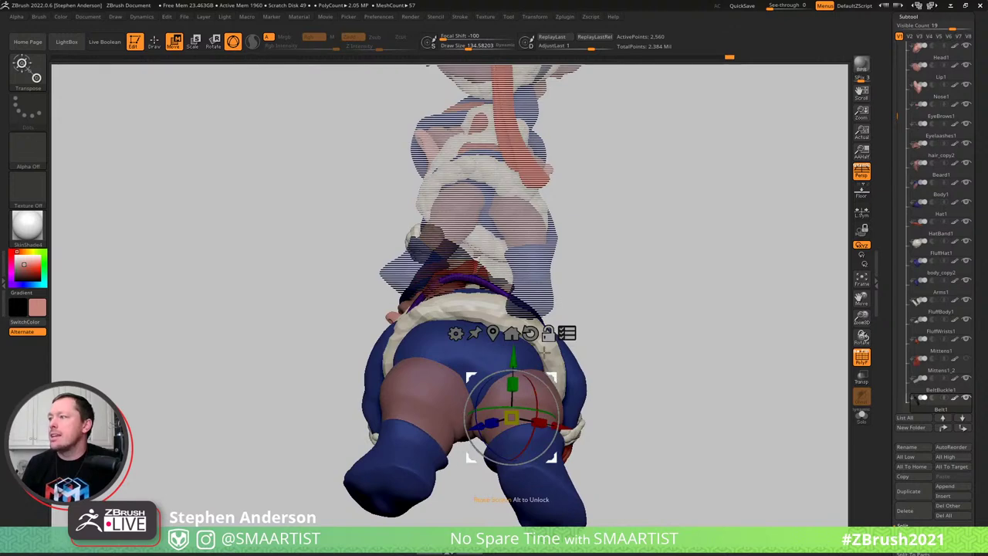
pyautogui.keyDown('alt'); pyautogui.moveTo(552, 376); pyautogui.dragTo(514, 249); pyautogui.keyUp('alt')
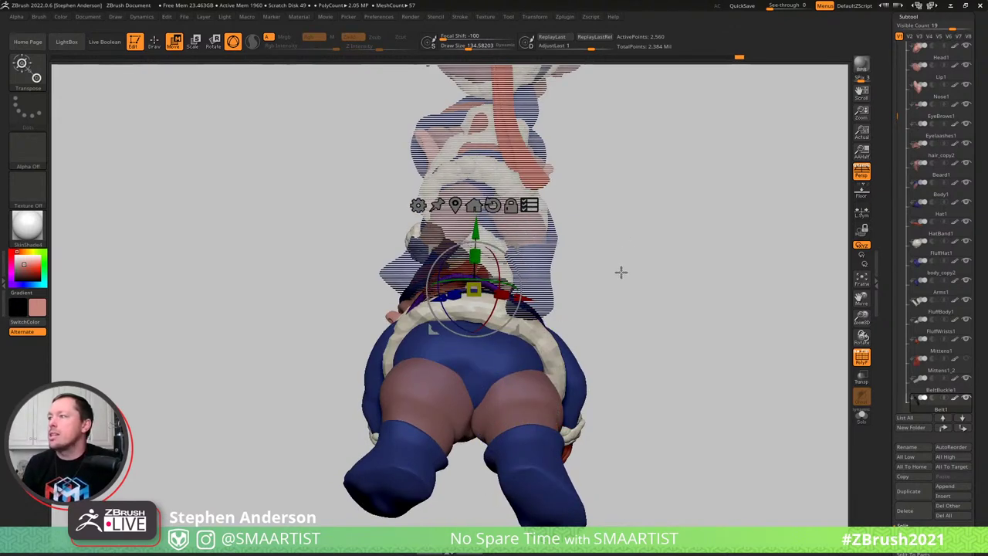
pyautogui.moveTo(620, 272); pyautogui.dragTo(719, 268)
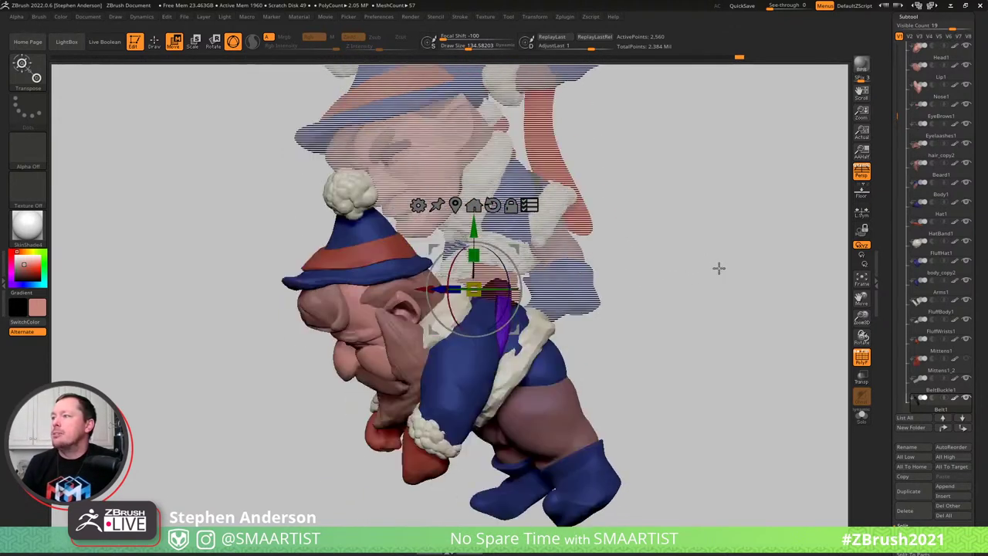
pyautogui.moveTo(661, 293)
pyautogui.mouseDown()
pyautogui.moveTo(693, 285)
pyautogui.moveTo(669, 289)
pyautogui.moveTo(633, 258)
pyautogui.moveTo(634, 290)
pyautogui.mouseUp()
# Limit the gizmo's multi-subtool selection to the bottom elf's head and hat parts and place its pivot near the neck
pyautogui.moveTo(628, 394)
pyautogui.keyDown('ctrl'); pyautogui.keyDown('alt'); pyautogui.keyDown('shift'); pyautogui.mouseDown()
pyautogui.moveTo(563, 293)
pyautogui.moveTo(457, 320)
pyautogui.moveTo(372, 512)
pyautogui.moveTo(672, 514)
pyautogui.mouseUp(); pyautogui.keyUp('shift'); pyautogui.keyUp('alt'); pyautogui.keyUp('ctrl')
pyautogui.moveTo(378, 352)
pyautogui.mouseDown(button='right')
pyautogui.moveTo(411, 318)
pyautogui.moveTo(425, 337)
pyautogui.moveTo(415, 313)
pyautogui.moveTo(352, 321)
pyautogui.mouseUp(button='right')
pyautogui.keyDown('alt'); pyautogui.moveTo(517, 284); pyautogui.dragTo(430, 313); pyautogui.keyUp('alt')
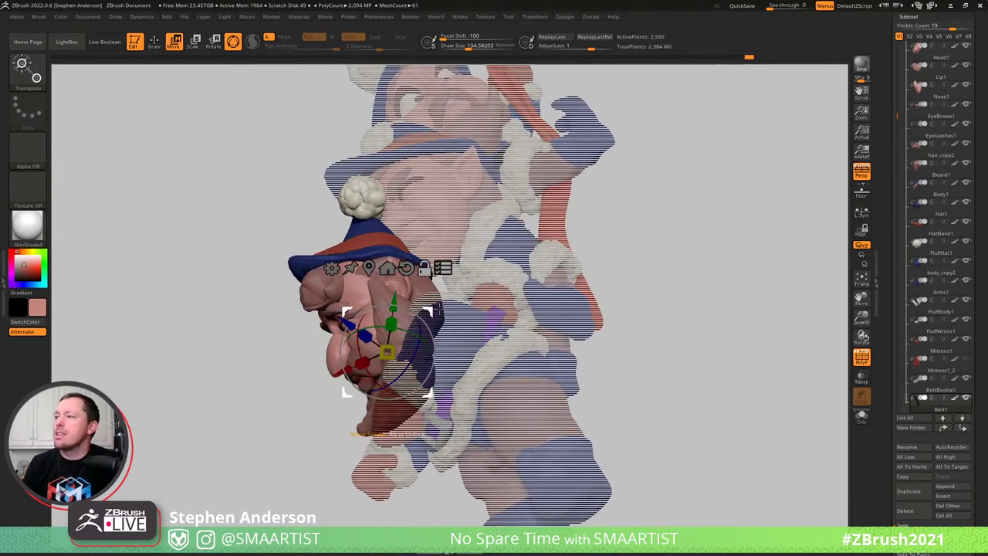
pyautogui.moveTo(417, 324); pyautogui.dragTo(437, 300, button='right')
pyautogui.moveTo(371, 441); pyautogui.dragTo(414, 459, button='right')
pyautogui.moveTo(459, 337); pyautogui.dragTo(474, 338)
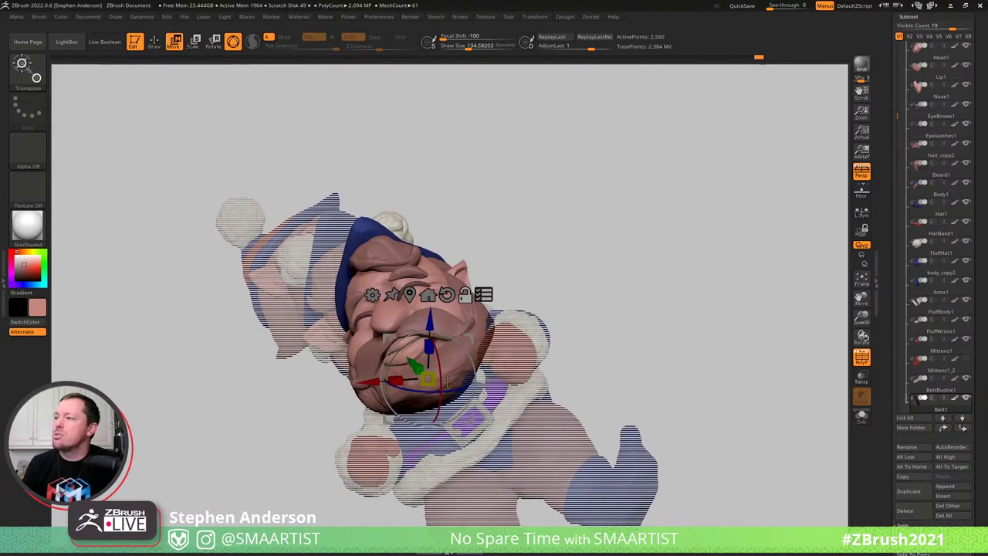
# Reorient the gizmo and rotate the bottom elf's head with its hat so it tilts sideways under the elf above
pyautogui.click(447, 295)
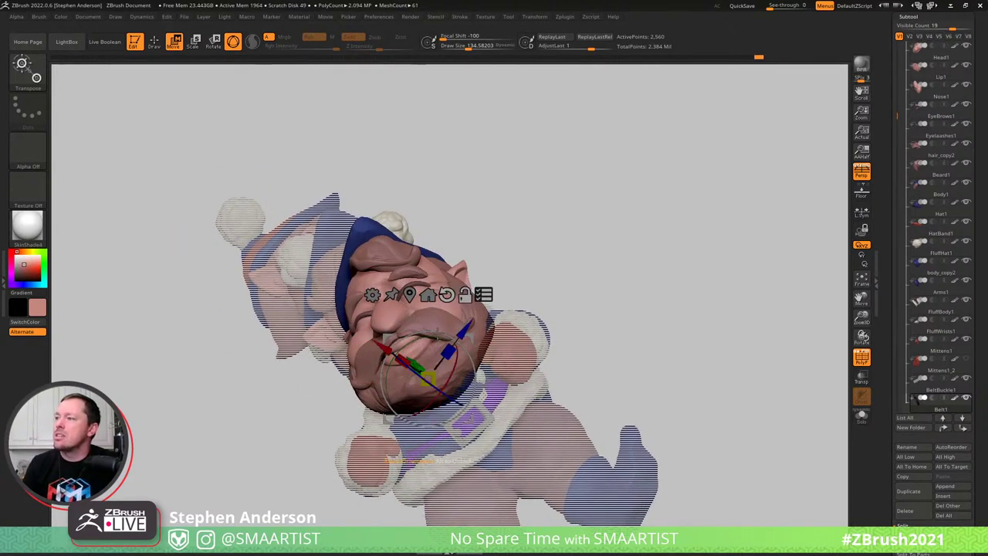
pyautogui.moveTo(421, 335); pyautogui.dragTo(448, 379)
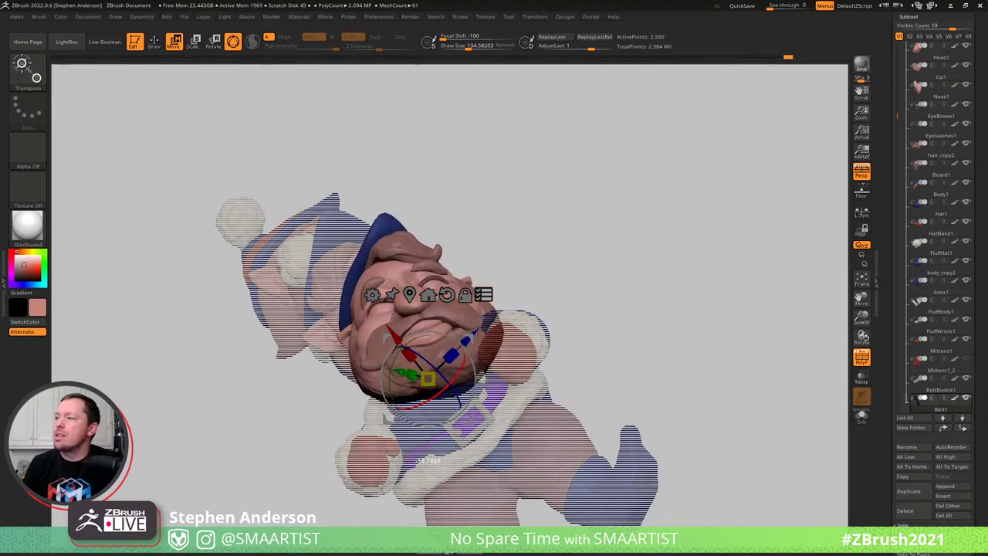
pyautogui.moveTo(476, 333); pyautogui.dragTo(480, 417, button='right')
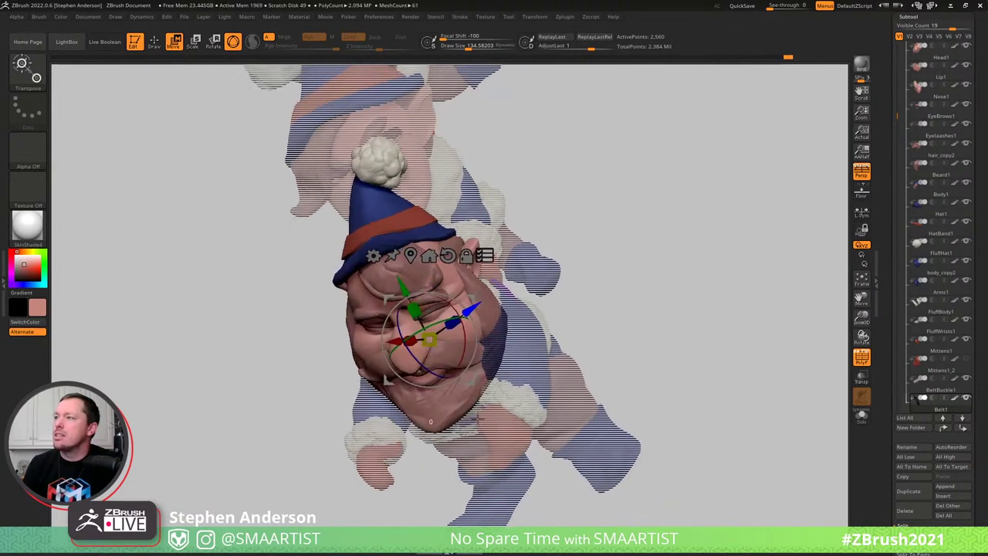
pyautogui.moveTo(431, 422)
pyautogui.mouseDown()
pyautogui.moveTo(418, 450)
pyautogui.moveTo(426, 427)
pyautogui.moveTo(523, 336)
pyautogui.moveTo(573, 260)
pyautogui.moveTo(543, 296)
pyautogui.moveTo(569, 317)
pyautogui.moveTo(535, 296)
pyautogui.moveTo(538, 285)
pyautogui.moveTo(550, 294)
pyautogui.mouseUp()
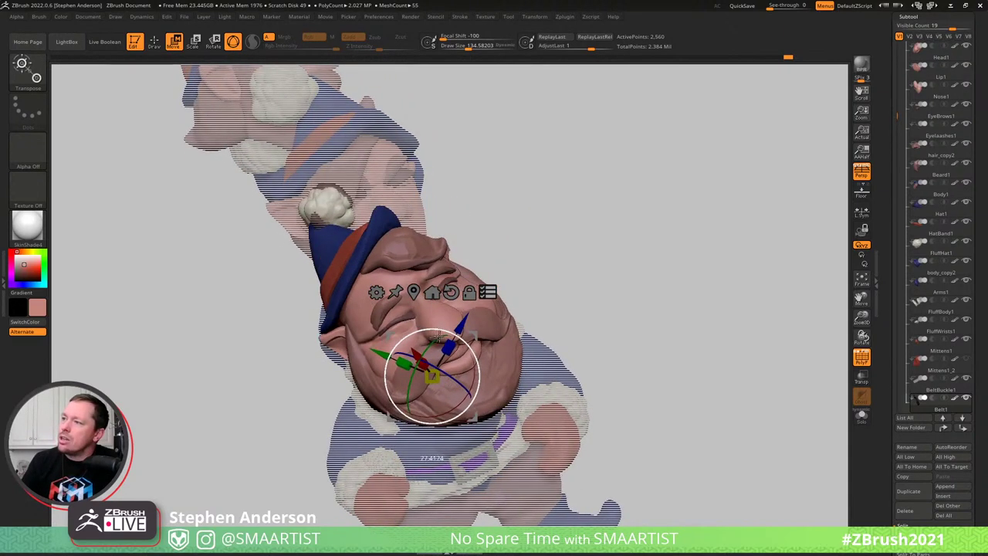
pyautogui.moveTo(439, 334); pyautogui.dragTo(519, 287)
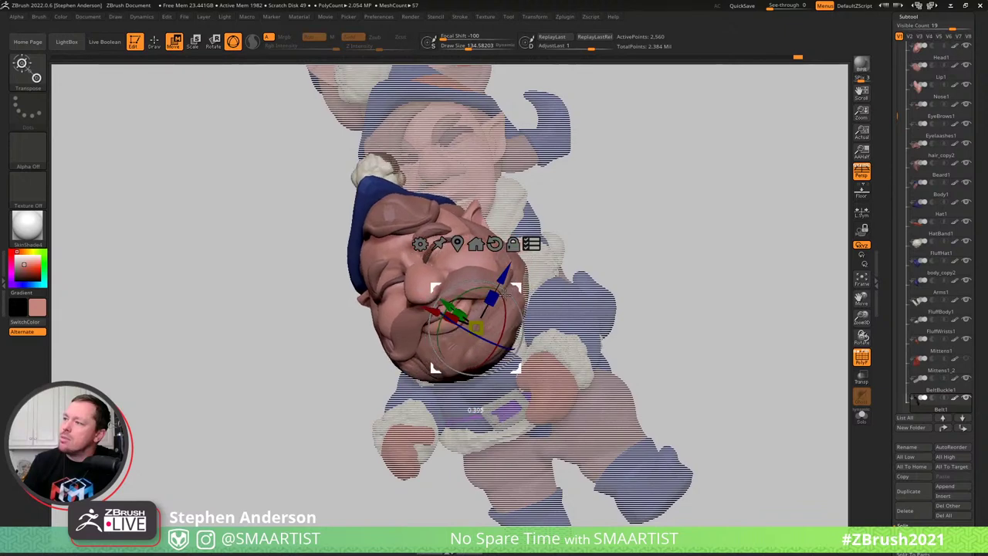
# Fine-tune the tilt and placement of the bottom elf's head and hat, and return to the Move brush
pyautogui.moveTo(504, 290); pyautogui.dragTo(543, 278, button='right')
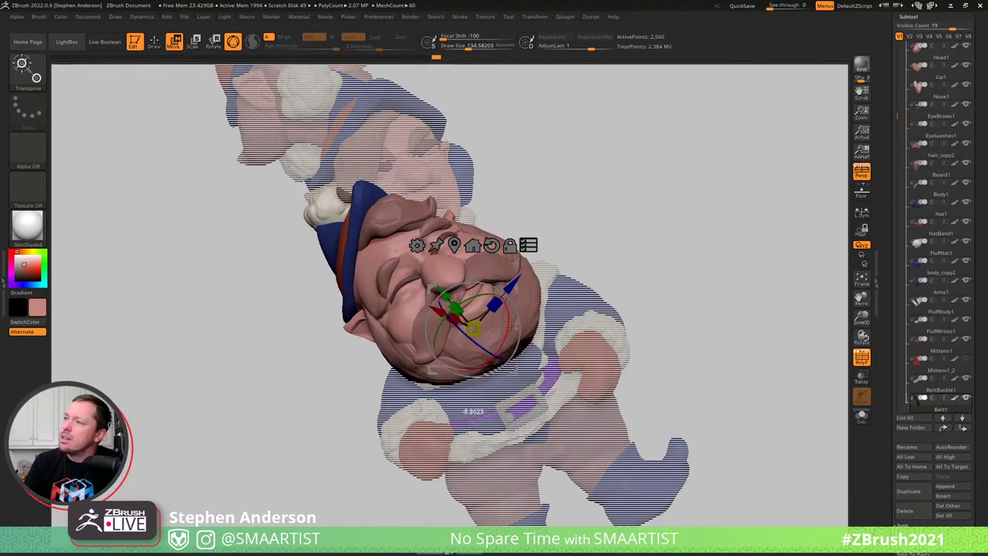
pyautogui.moveTo(512, 326); pyautogui.dragTo(514, 328)
pyautogui.moveTo(514, 328); pyautogui.dragTo(517, 356, button='right')
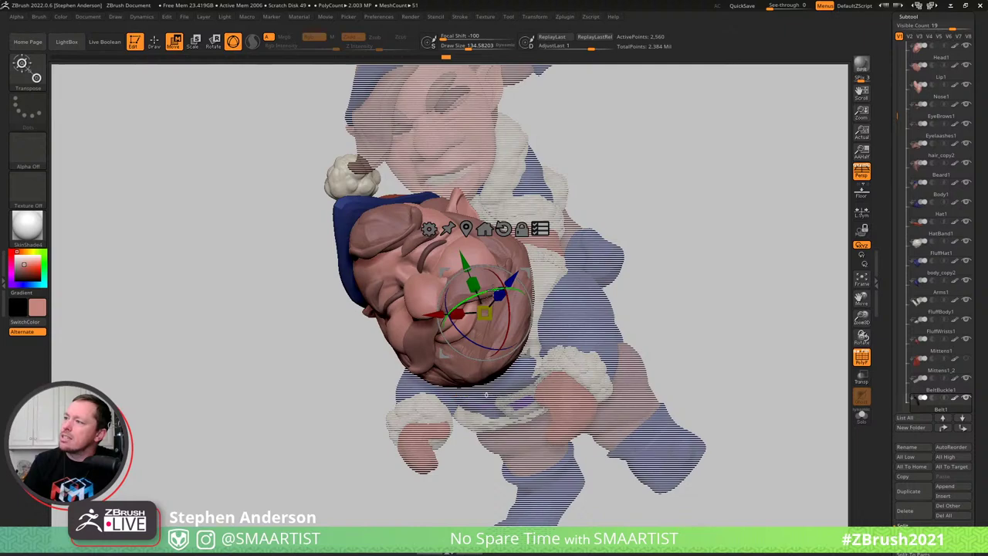
pyautogui.moveTo(514, 320)
pyautogui.mouseDown()
pyautogui.moveTo(513, 351)
pyautogui.moveTo(529, 267)
pyautogui.moveTo(502, 318)
pyautogui.mouseUp()
pyautogui.press('q')
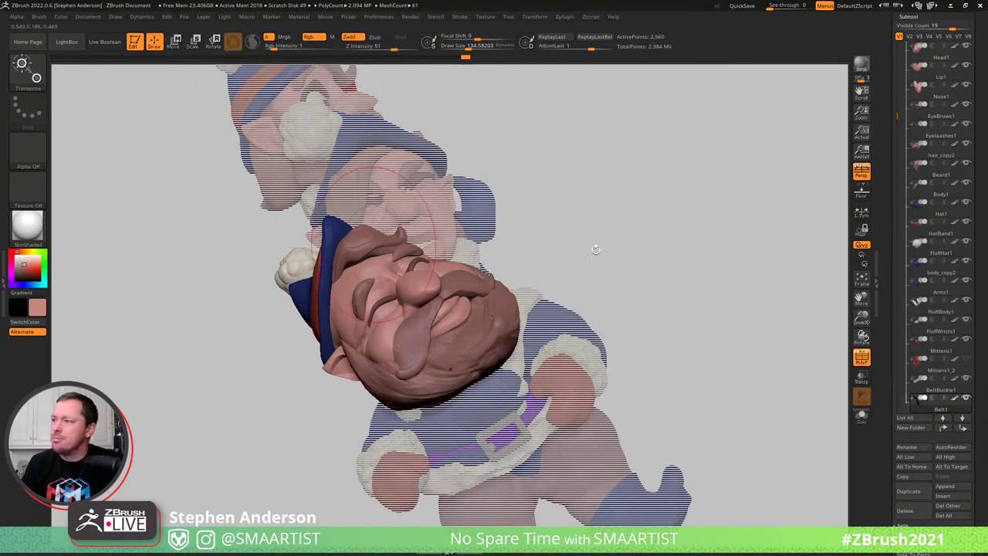
# Examine the whole elf stack from the front, below and side with the polyframe off, checking the bottom elf's tilted head
pyautogui.moveTo(596, 247)
pyautogui.mouseDown(button='right')
pyautogui.moveTo(571, 302)
pyautogui.moveTo(615, 349)
pyautogui.moveTo(532, 309)
pyautogui.moveTo(573, 303)
pyautogui.moveTo(526, 296)
pyautogui.moveTo(607, 280)
pyautogui.mouseUp(button='right')
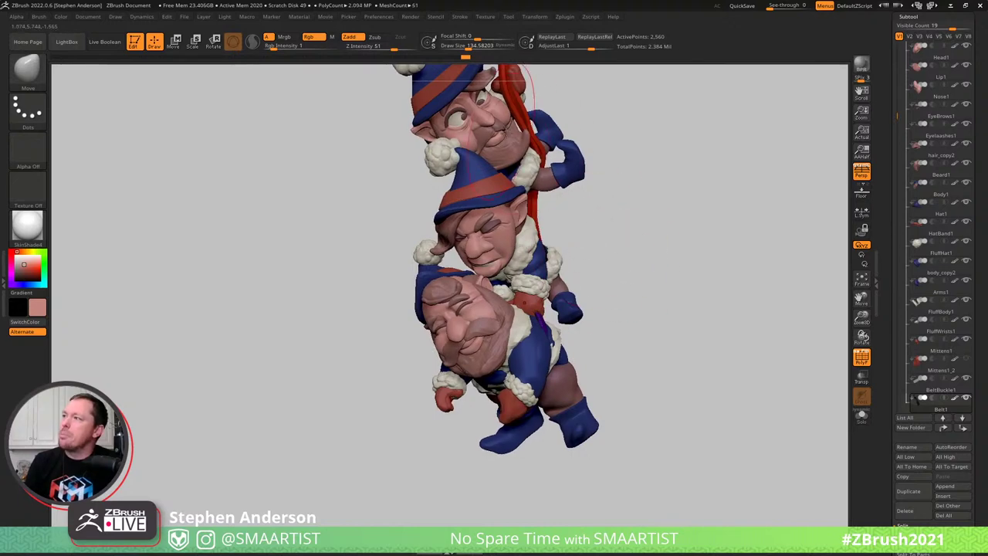
pyautogui.moveTo(547, 141); pyautogui.dragTo(548, 143, button='right')
pyautogui.moveTo(618, 227); pyautogui.dragTo(608, 261)
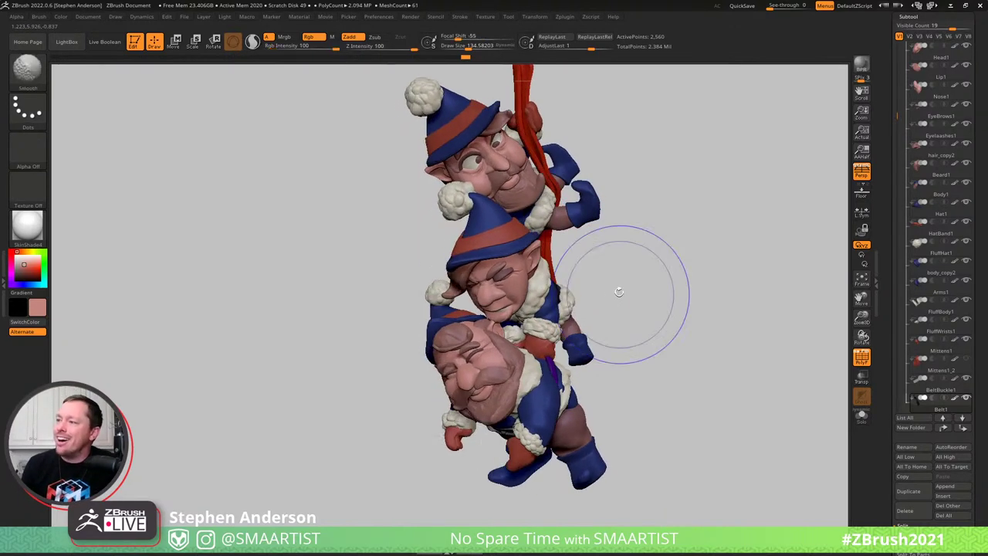
pyautogui.moveTo(654, 293); pyautogui.dragTo(680, 289)
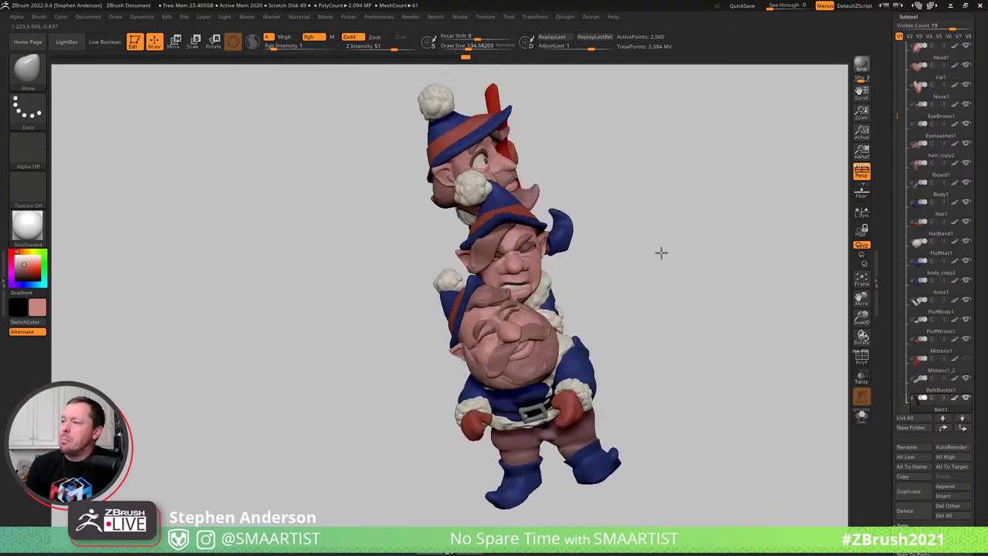
pyautogui.moveTo(674, 254); pyautogui.dragTo(645, 249)
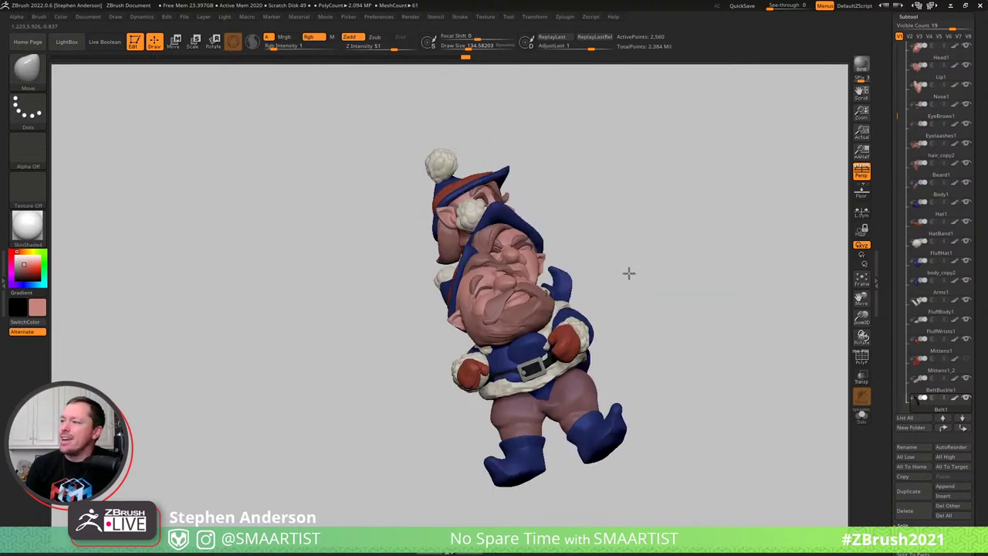
pyautogui.moveTo(622, 290)
pyautogui.mouseDown()
pyautogui.moveTo(640, 331)
pyautogui.moveTo(627, 341)
pyautogui.moveTo(620, 326)
pyautogui.moveTo(596, 325)
pyautogui.moveTo(575, 336)
pyautogui.mouseUp()
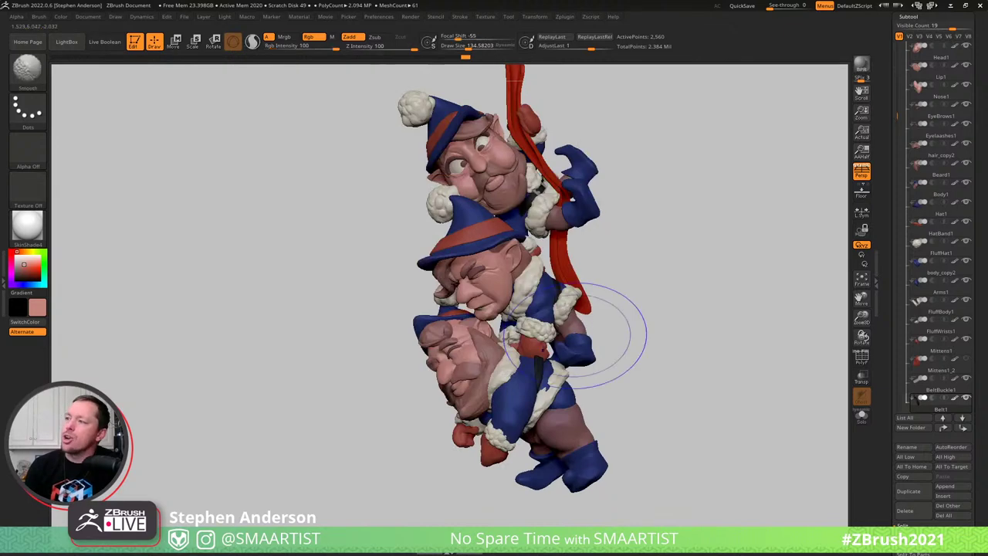
pyautogui.moveTo(488, 359); pyautogui.dragTo(468, 308, button='right')
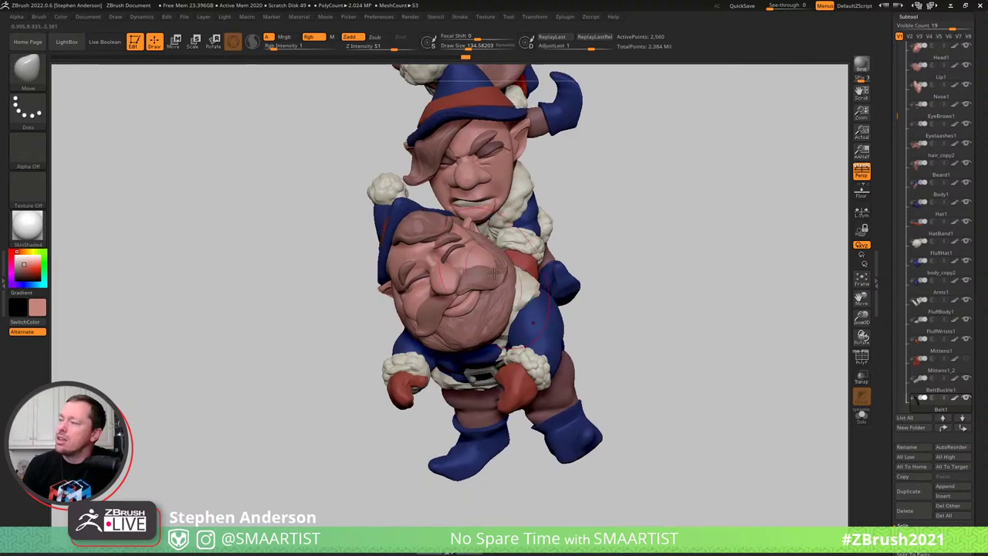
pyautogui.press('w')
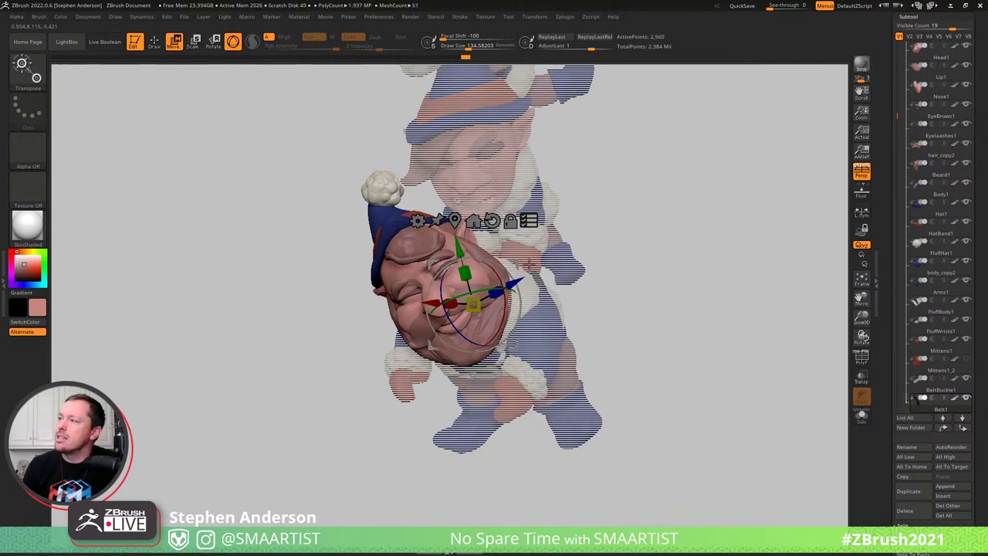
pyautogui.moveTo(518, 278)
pyautogui.mouseDown(button='right')
pyautogui.moveTo(509, 272)
pyautogui.moveTo(528, 255)
pyautogui.mouseUp(button='right')
pyautogui.press('q')
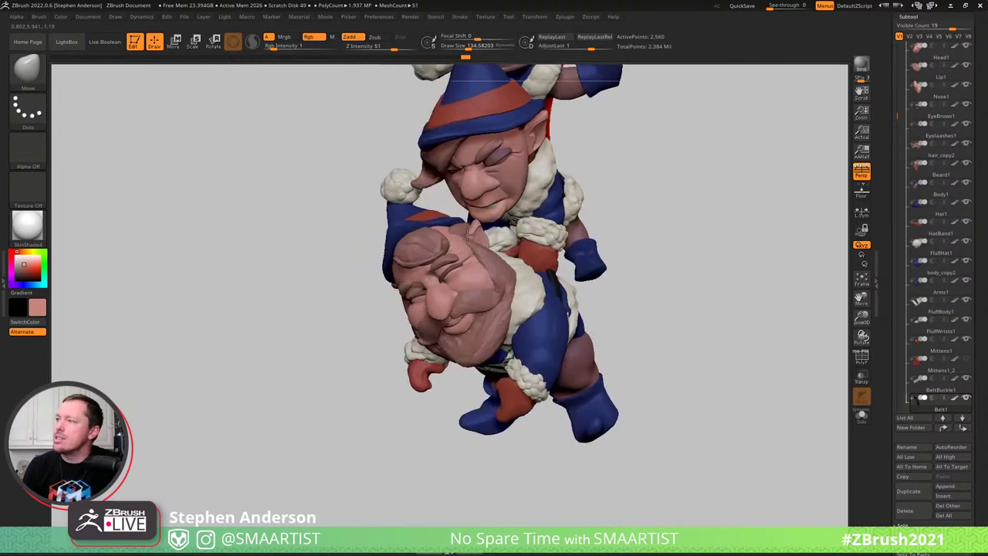
# Select the bottom elf's head subtool and enlarge the Move brush around its raised ear to a draw size of about 188
pyautogui.moveTo(477, 216)
pyautogui.keyDown('ctrl'); pyautogui.mouseDown(button='right')
pyautogui.moveTo(444, 170)
pyautogui.moveTo(458, 198)
pyautogui.mouseUp(button='right'); pyautogui.keyUp('ctrl')
pyautogui.keyDown('alt'); pyautogui.click(455, 198); pyautogui.keyUp('alt')
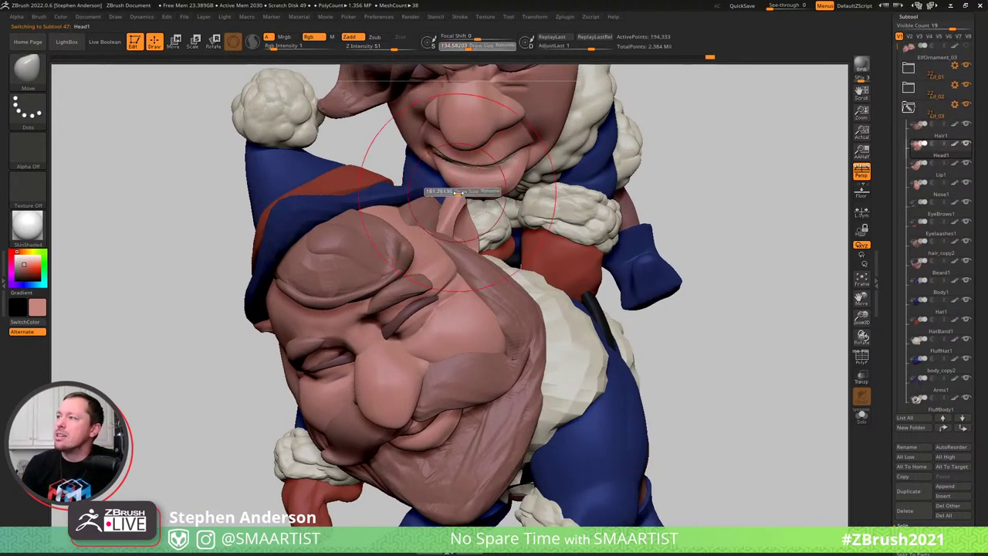
pyautogui.moveTo(434, 194)
pyautogui.mouseDown(button='right')
pyautogui.moveTo(424, 176)
pyautogui.moveTo(449, 222)
pyautogui.moveTo(485, 207)
pyautogui.moveTo(499, 219)
pyautogui.moveTo(455, 250)
pyautogui.moveTo(389, 181)
pyautogui.moveTo(358, 205)
pyautogui.moveTo(353, 230)
pyautogui.mouseUp(button='right')
# Select the bottom elf's hat, reduce the draw size to about 109, and pull the hat's tip outward with the Move brush
pyautogui.keyDown('alt'); pyautogui.click(351, 218); pyautogui.keyUp('alt')
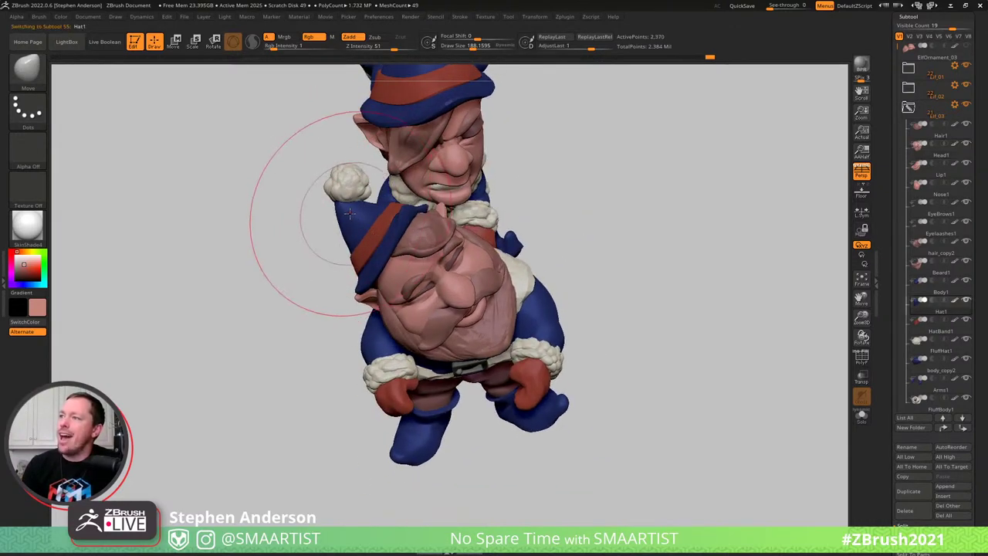
pyautogui.hotkey('shift', 'f')
pyautogui.press('s')
pyautogui.moveTo(351, 214); pyautogui.dragTo(344, 214)
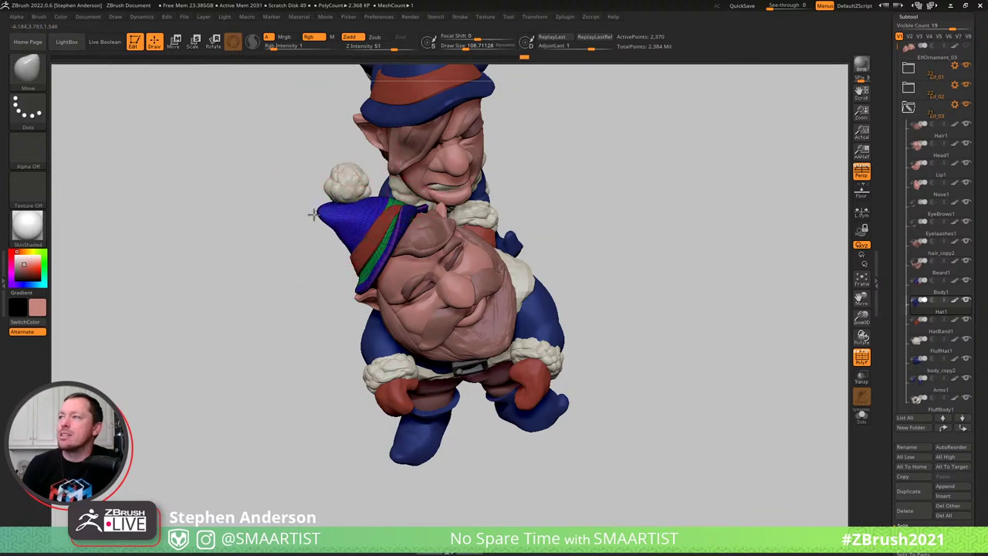
pyautogui.moveTo(383, 205); pyautogui.dragTo(397, 276, button='right')
pyautogui.hotkey('shift', 'f')
pyautogui.moveTo(382, 214); pyautogui.dragTo(393, 191, button='right')
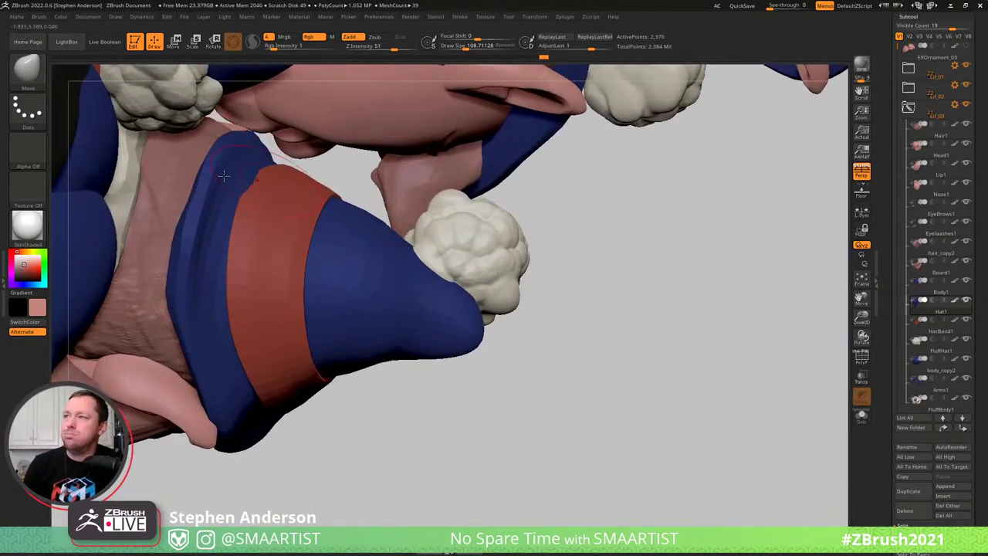
# Inspect the bottom elf's reshaped hat from above and the front, and compare it with the elves stacked over it
pyautogui.moveTo(264, 200)
pyautogui.mouseDown(button='right')
pyautogui.moveTo(219, 174)
pyautogui.moveTo(223, 186)
pyautogui.mouseUp(button='right')
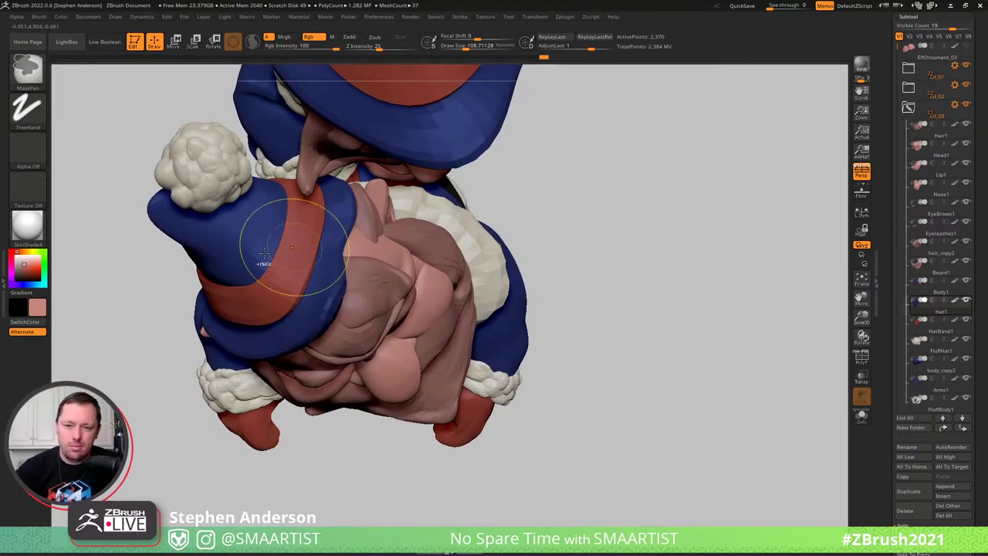
pyautogui.moveTo(319, 266); pyautogui.dragTo(331, 266)
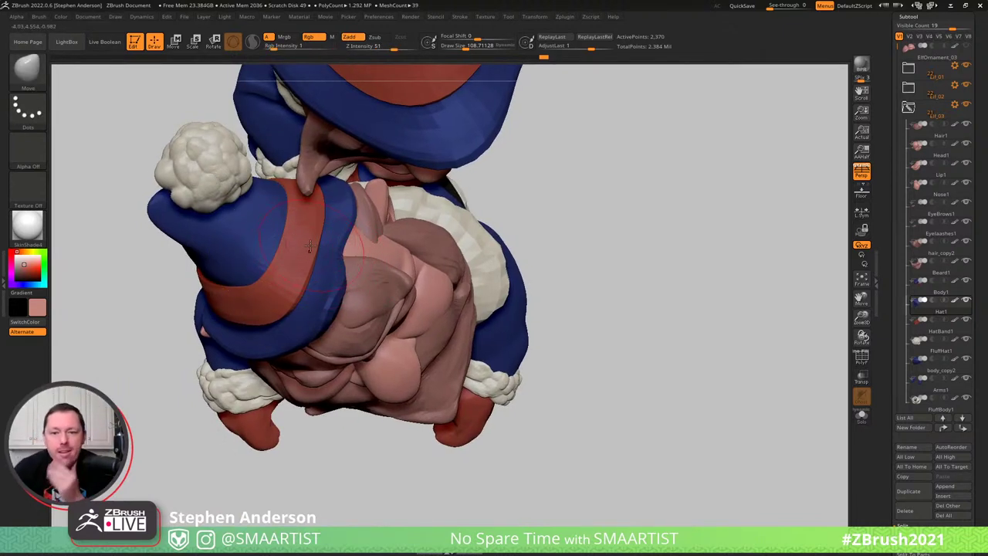
pyautogui.moveTo(305, 226)
pyautogui.mouseDown(button='right')
pyautogui.moveTo(329, 212)
pyautogui.moveTo(333, 226)
pyautogui.mouseUp(button='right')
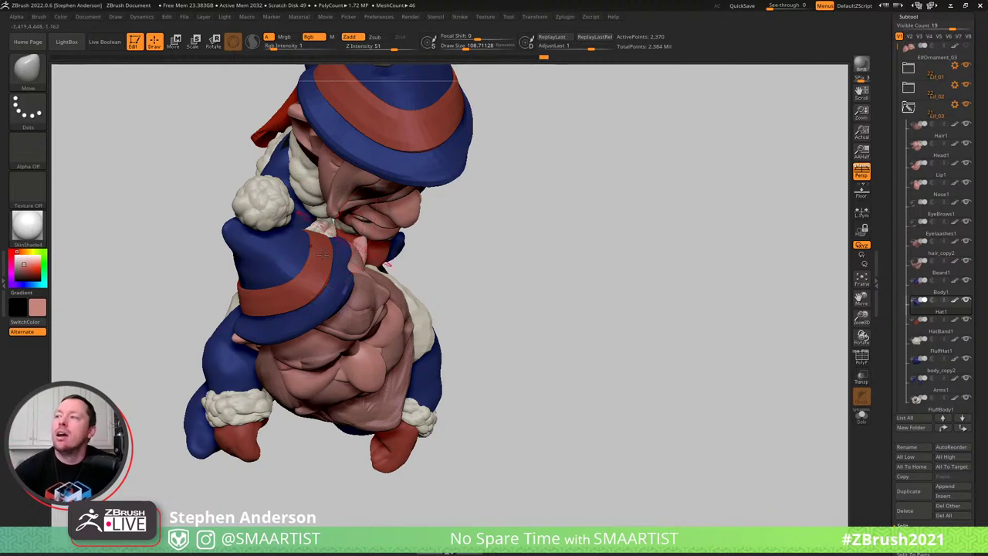
pyautogui.moveTo(395, 241); pyautogui.dragTo(356, 193, button='right')
pyautogui.keyDown('ctrl'); pyautogui.moveTo(448, 274); pyautogui.dragTo(414, 197, button='right'); pyautogui.keyUp('ctrl')
pyautogui.moveTo(414, 197); pyautogui.dragTo(415, 198)
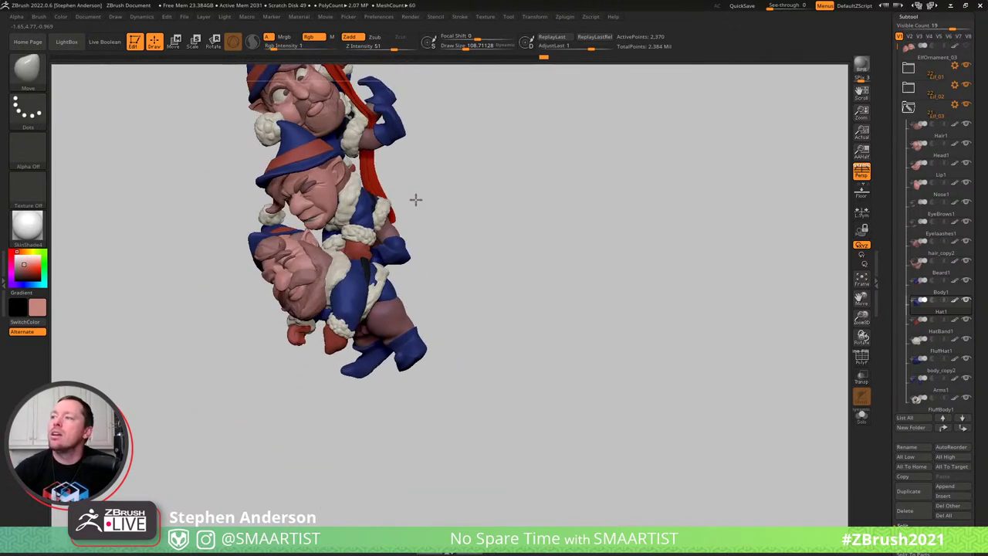
pyautogui.moveTo(310, 240)
pyautogui.keyDown('ctrl'); pyautogui.mouseDown(button='right')
pyautogui.moveTo(307, 281)
pyautogui.moveTo(280, 242)
pyautogui.mouseUp(button='right'); pyautogui.keyUp('ctrl')
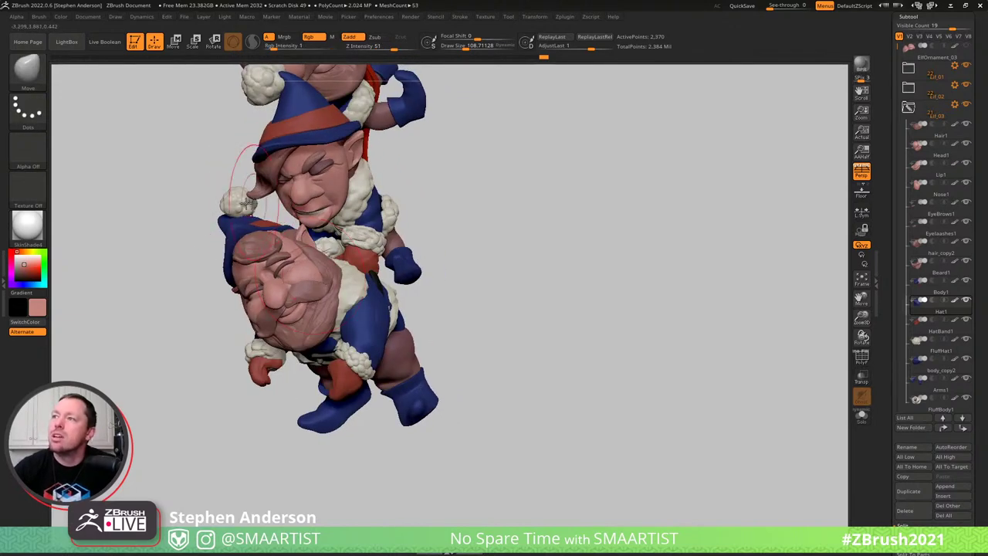
# Select the bottom elf's hat pompom and centre the unlocked transform gizmo on it
pyautogui.keyDown('alt'); pyautogui.click(239, 204); pyautogui.keyUp('alt')
pyautogui.hotkey('shift', 'f')
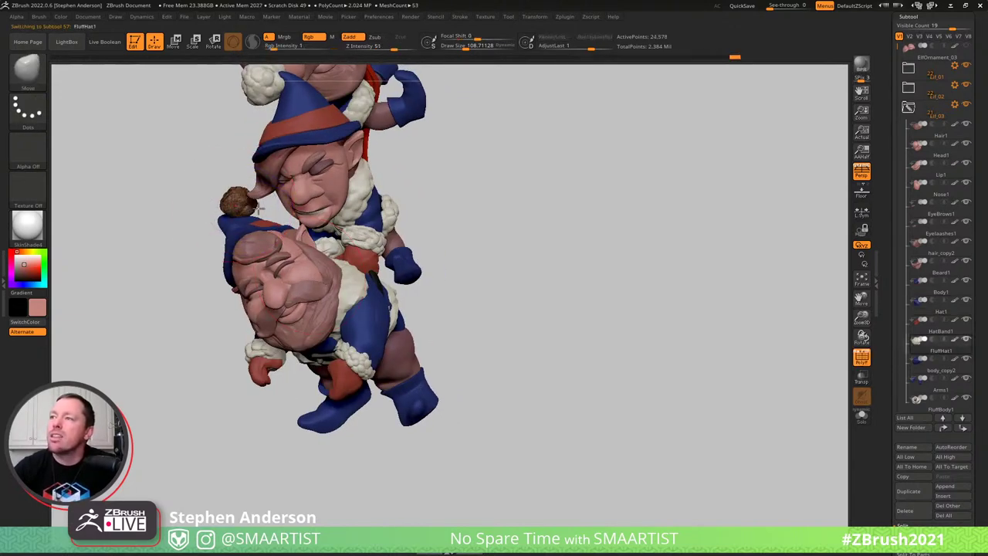
pyautogui.moveTo(233, 208); pyautogui.dragTo(281, 218, button='right')
pyautogui.press('w')
pyautogui.click(360, 111)
pyautogui.moveTo(361, 127); pyautogui.dragTo(332, 124, button='right')
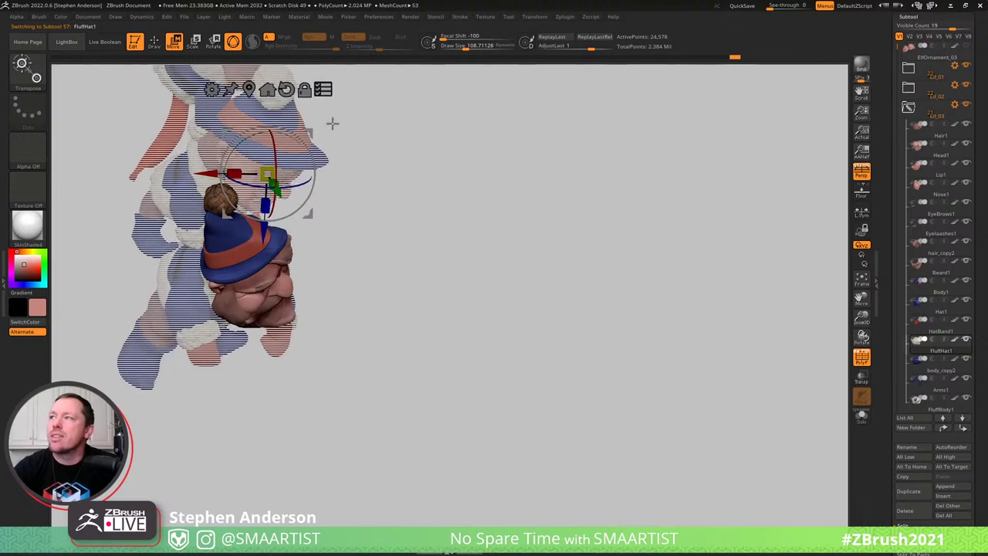
pyautogui.click(323, 89)
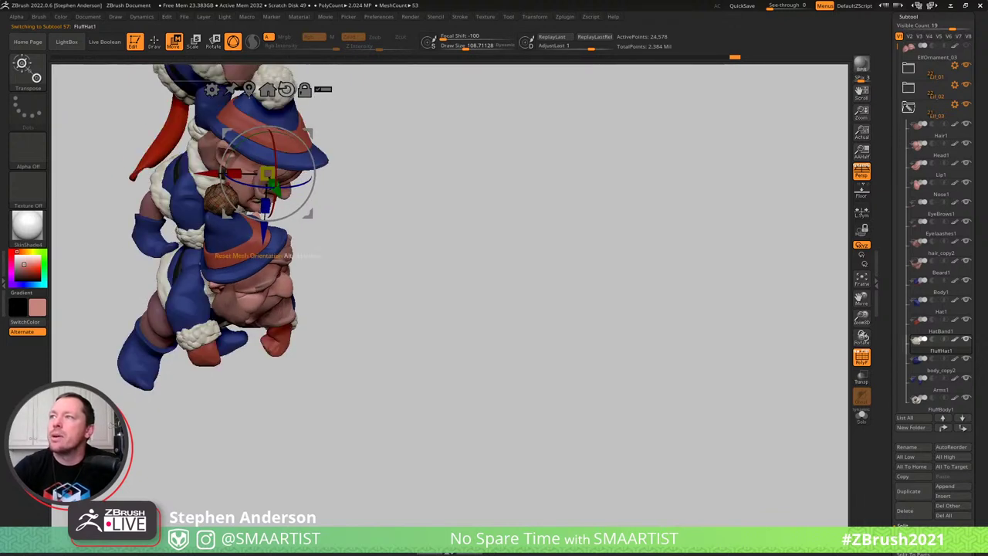
pyautogui.click(248, 90)
# Move the bottom elf's pompom outward so it sits on the end of the reshaped hat tip
pyautogui.moveTo(332, 170); pyautogui.dragTo(231, 207, button='right')
pyautogui.moveTo(222, 216); pyautogui.dragTo(208, 217)
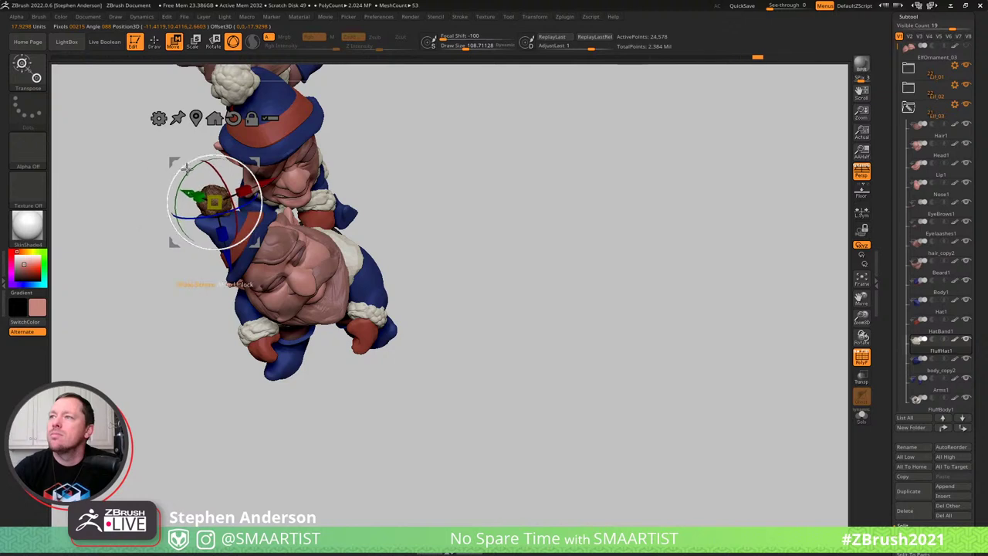
pyautogui.moveTo(260, 160); pyautogui.dragTo(238, 191)
pyautogui.press('q')
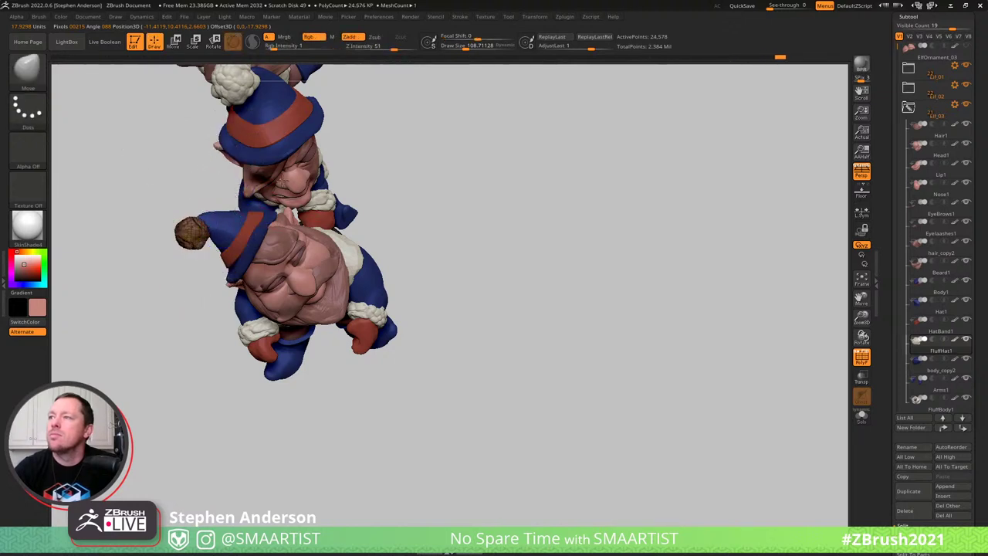
# Turn off the polyframe and scale the bottom elf's pompom up uniformly with the gizmo
pyautogui.moveTo(363, 240)
pyautogui.mouseDown(button='right')
pyautogui.moveTo(383, 208)
pyautogui.moveTo(417, 186)
pyautogui.moveTo(397, 190)
pyautogui.moveTo(409, 177)
pyautogui.mouseUp(button='right')
pyautogui.hotkey('shift', 'f')
pyautogui.moveTo(284, 202)
pyautogui.mouseDown(button='right')
pyautogui.moveTo(264, 229)
pyautogui.moveTo(282, 216)
pyautogui.moveTo(304, 260)
pyautogui.moveTo(274, 298)
pyautogui.mouseUp(button='right')
pyautogui.press('w')
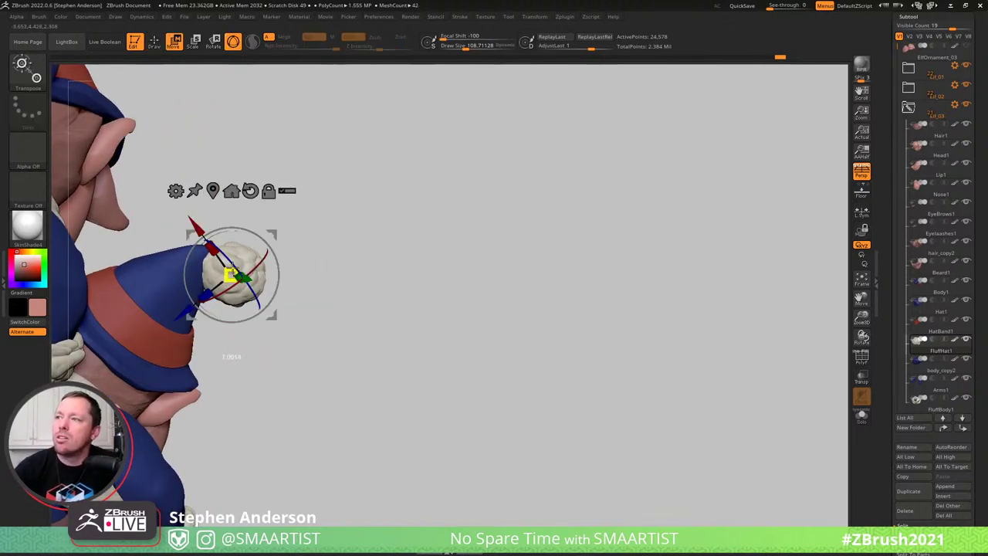
pyautogui.moveTo(245, 222); pyautogui.dragTo(245, 221)
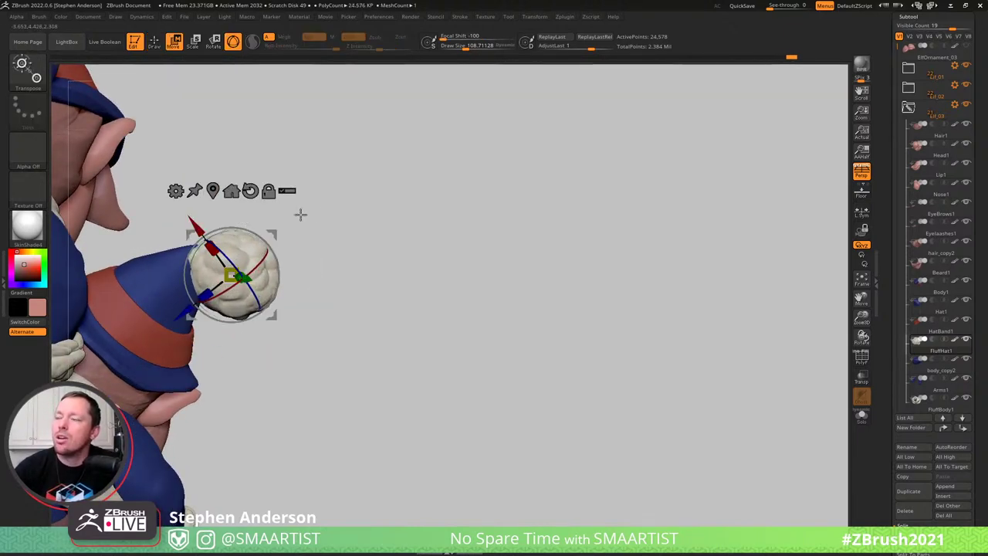
pyautogui.moveTo(301, 215)
pyautogui.mouseDown(button='right')
pyautogui.moveTo(240, 213)
pyautogui.moveTo(327, 255)
pyautogui.moveTo(290, 249)
pyautogui.moveTo(287, 236)
pyautogui.mouseUp(button='right')
pyautogui.press('q')
# Shift the enlarged pompom slightly outward at the bottom elf's hat tip, checking it from the front, above and side
pyautogui.moveTo(424, 247)
pyautogui.mouseDown(button='right')
pyautogui.moveTo(412, 243)
pyautogui.moveTo(392, 297)
pyautogui.moveTo(427, 283)
pyautogui.moveTo(395, 263)
pyautogui.moveTo(440, 296)
pyautogui.mouseUp(button='right')
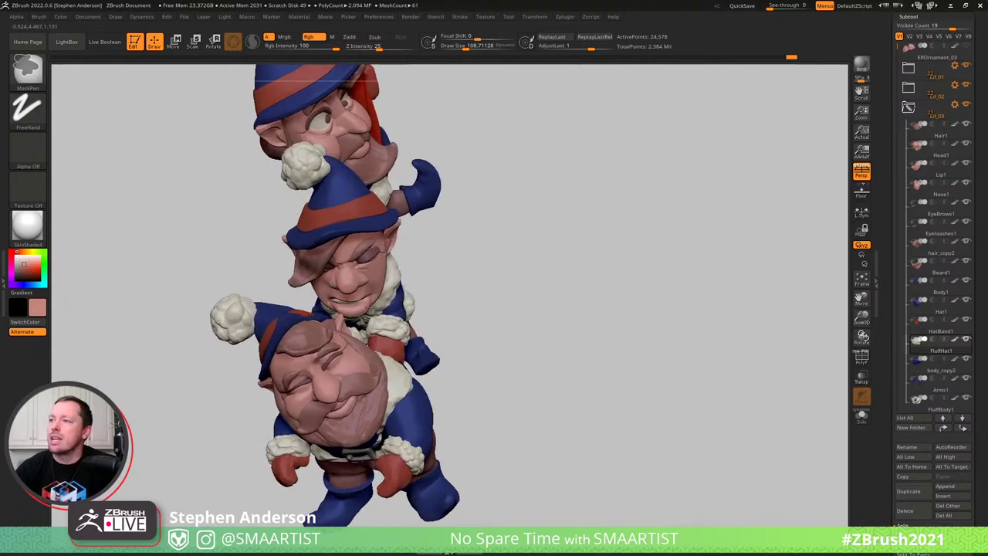
pyautogui.moveTo(262, 295)
pyautogui.mouseDown(button='right')
pyautogui.moveTo(259, 344)
pyautogui.moveTo(246, 324)
pyautogui.moveTo(251, 330)
pyautogui.moveTo(248, 292)
pyautogui.moveTo(259, 283)
pyautogui.moveTo(254, 304)
pyautogui.moveTo(260, 296)
pyautogui.moveTo(239, 278)
pyautogui.moveTo(228, 335)
pyautogui.moveTo(205, 348)
pyautogui.moveTo(209, 356)
pyautogui.moveTo(201, 320)
pyautogui.moveTo(206, 326)
pyautogui.mouseUp(button='right')
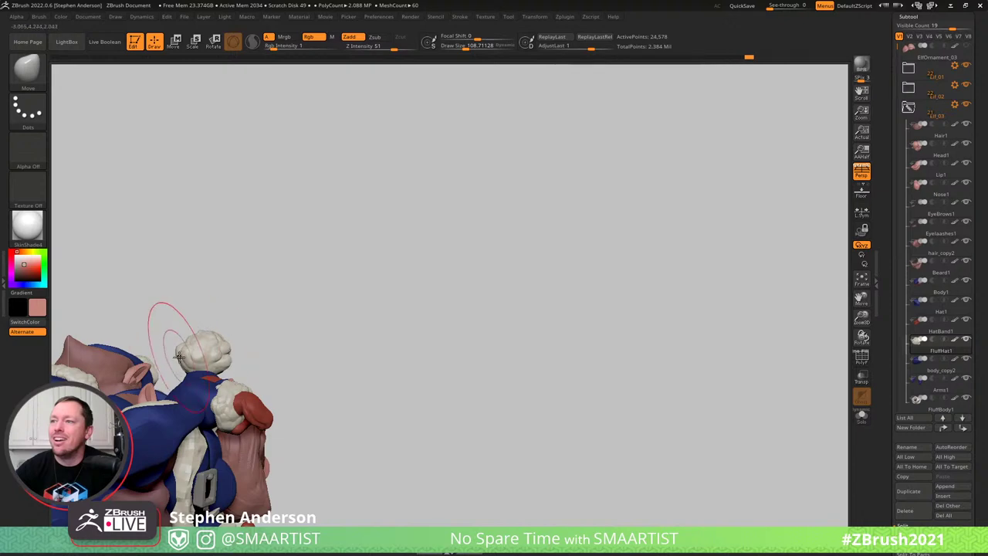
pyautogui.moveTo(193, 324); pyautogui.dragTo(237, 356, button='right')
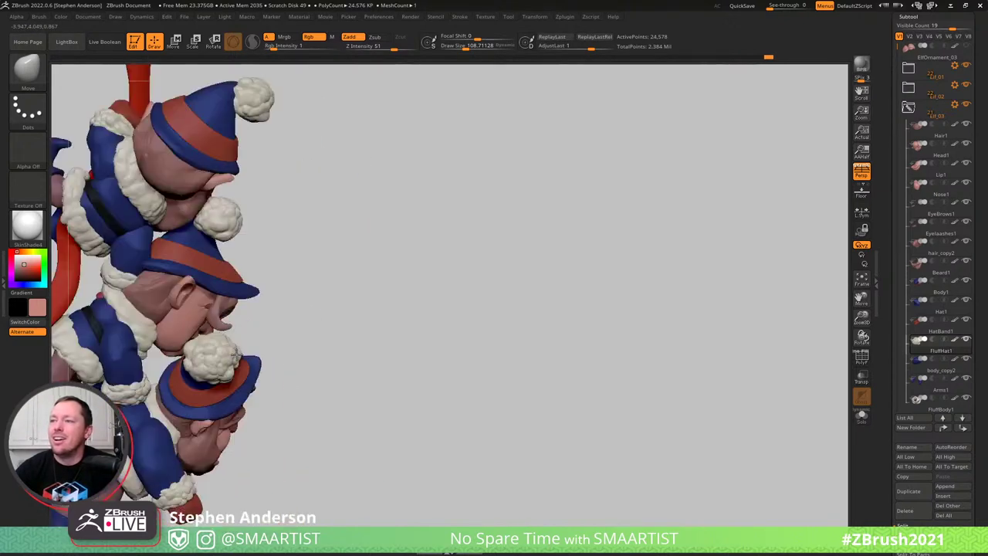
pyautogui.press('w')
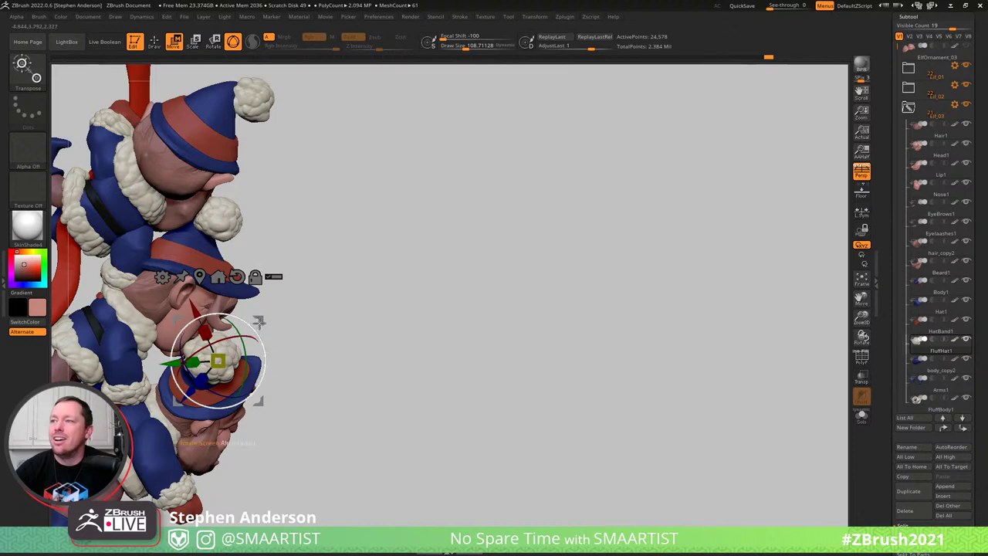
pyautogui.press('q')
pyautogui.moveTo(307, 307)
pyautogui.mouseDown(button='right')
pyautogui.moveTo(266, 304)
pyautogui.moveTo(307, 283)
pyautogui.moveTo(295, 211)
pyautogui.moveTo(301, 243)
pyautogui.mouseUp(button='right')
pyautogui.press('e')
pyautogui.moveTo(292, 291); pyautogui.dragTo(247, 314, button='right')
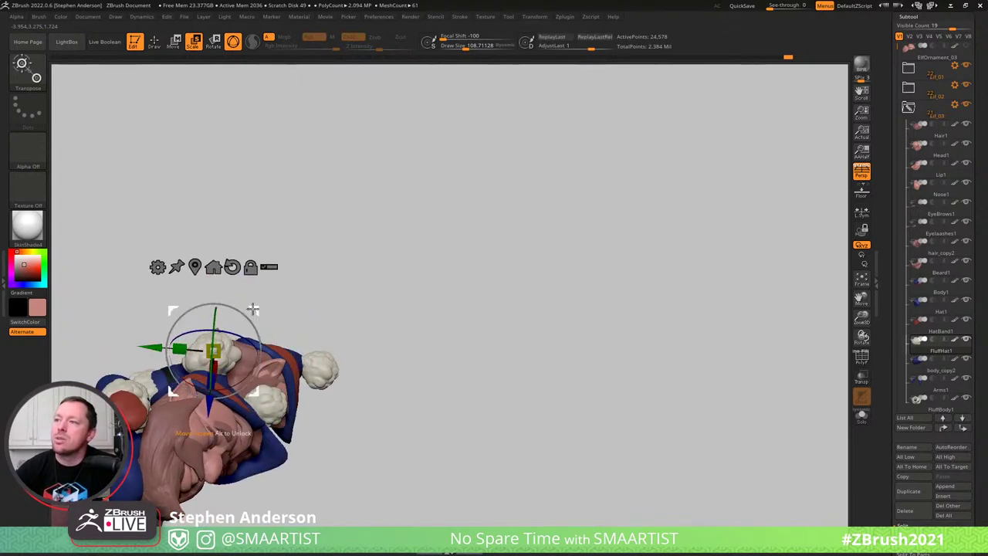
pyautogui.press('q')
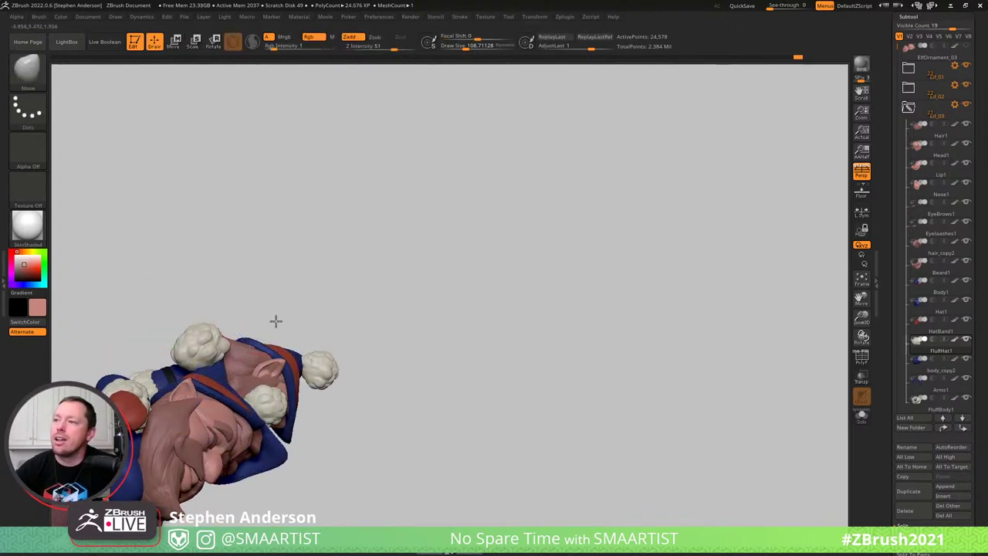
# Select the bottom elf's hat and pull its tip toward the repositioned pompom with the Move brush
pyautogui.moveTo(276, 320); pyautogui.dragTo(229, 355, button='right')
pyautogui.hotkey('shift', 'f')
pyautogui.keyDown('alt'); pyautogui.click(229, 374); pyautogui.keyUp('alt')
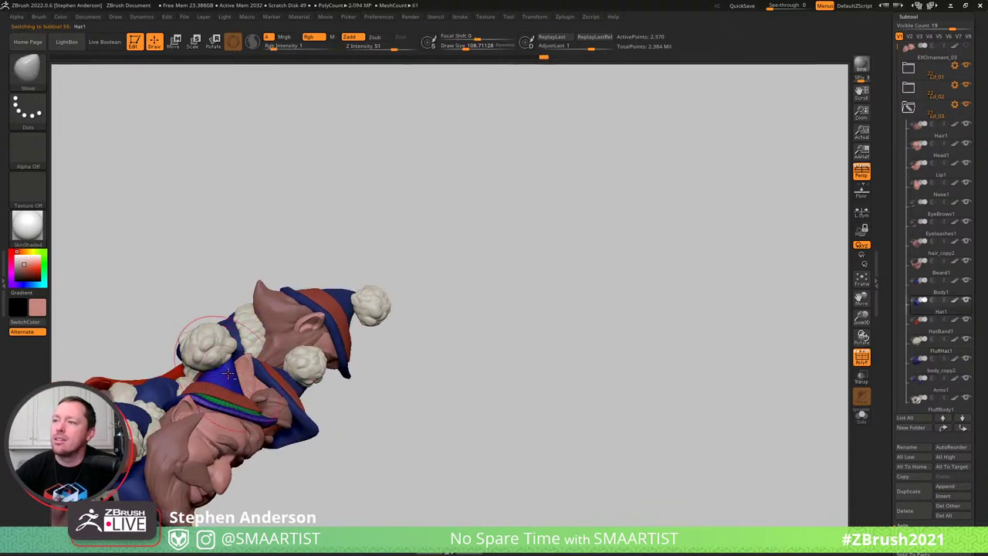
pyautogui.moveTo(215, 347); pyautogui.dragTo(216, 369)
pyautogui.press('s')
pyautogui.moveTo(186, 403)
pyautogui.mouseDown(button='right')
pyautogui.moveTo(293, 347)
pyautogui.moveTo(311, 413)
pyautogui.moveTo(329, 304)
pyautogui.moveTo(391, 332)
pyautogui.moveTo(455, 342)
pyautogui.moveTo(421, 322)
pyautogui.moveTo(390, 329)
pyautogui.moveTo(427, 320)
pyautogui.mouseUp(button='right')
# Select the middle elf's belt, set the draw size to about 73, and pull the belt out of the jacket's back with the Move brush
pyautogui.moveTo(412, 272); pyautogui.dragTo(348, 281, button='right')
pyautogui.keyDown('alt'); pyautogui.click(351, 279); pyautogui.keyUp('alt')
pyautogui.hotkey('shift', 'f')
pyautogui.hotkey('shift', 'f')
pyautogui.press('s')
pyautogui.moveTo(358, 281); pyautogui.dragTo(356, 281)
pyautogui.moveTo(356, 281)
pyautogui.mouseDown(button='right')
pyautogui.moveTo(385, 269)
pyautogui.moveTo(365, 300)
pyautogui.moveTo(363, 283)
pyautogui.mouseUp(button='right')
pyautogui.press('s')
pyautogui.moveTo(363, 283); pyautogui.dragTo(388, 277)
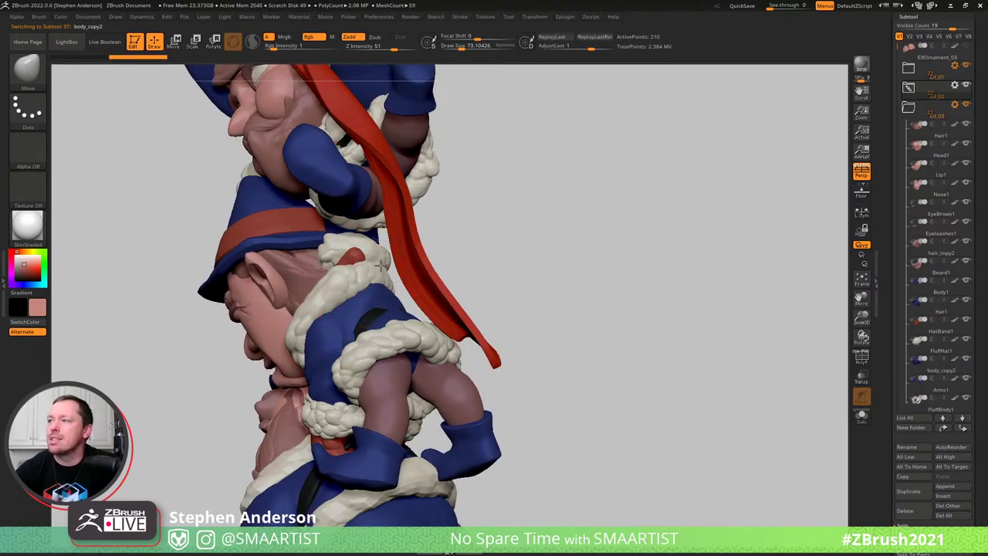
pyautogui.moveTo(406, 297); pyautogui.dragTo(386, 311, button='right')
pyautogui.moveTo(387, 310); pyautogui.dragTo(389, 306)
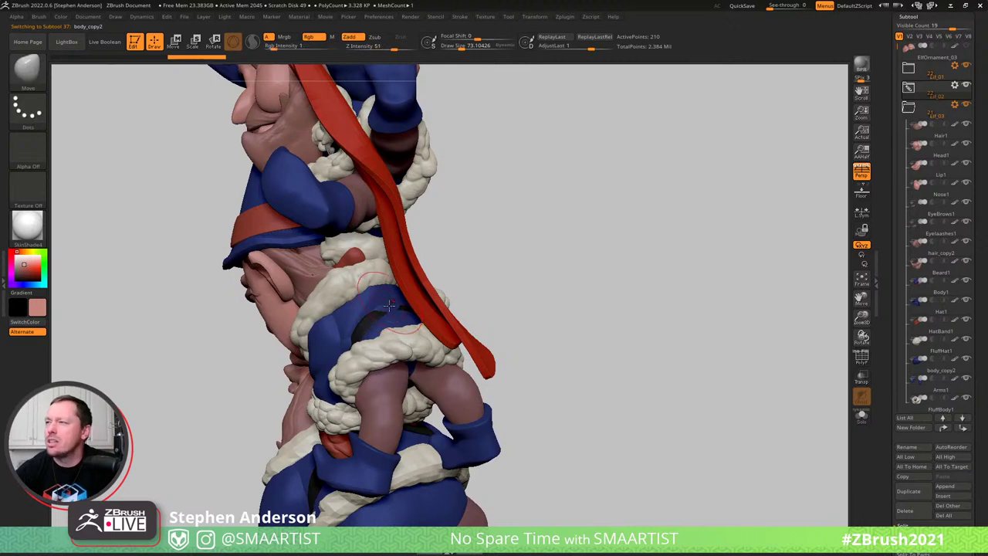
# Reduce the Move brush's draw size to about 51 for finer adjustments to the middle elf's belt
pyautogui.moveTo(405, 293)
pyautogui.mouseDown(button='right')
pyautogui.moveTo(412, 284)
pyautogui.moveTo(400, 279)
pyautogui.mouseUp(button='right')
pyautogui.press('s')
pyautogui.moveTo(385, 279); pyautogui.dragTo(382, 279)
pyautogui.click(380, 279)
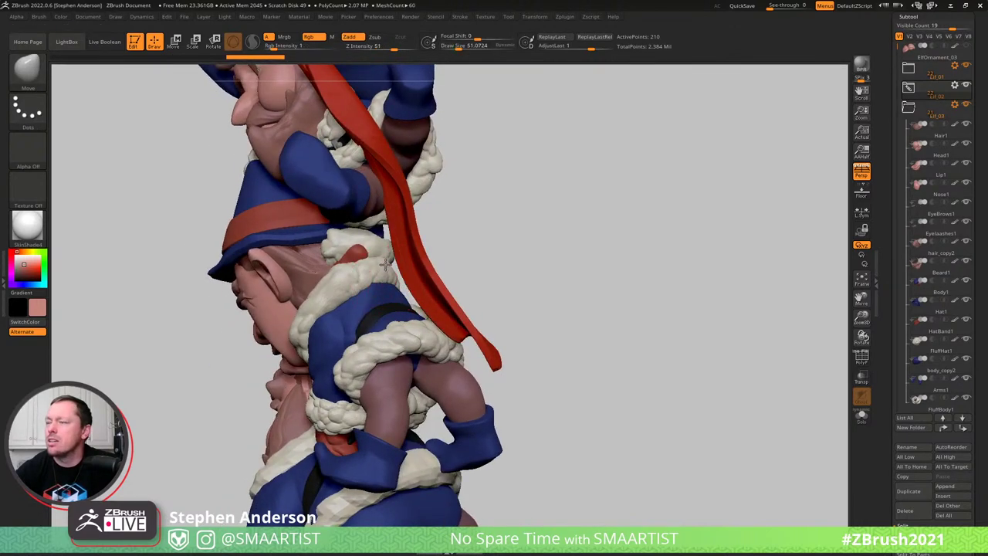
# Enable transposing of all selected subtools and lasso-select every part of the bottom elf, leaving the upper two elves and the ribbon unselected
pyautogui.moveTo(386, 264); pyautogui.dragTo(325, 298, button='right')
pyautogui.moveTo(383, 283); pyautogui.dragTo(371, 301, button='right')
pyautogui.moveTo(448, 337)
pyautogui.mouseDown(button='right')
pyautogui.moveTo(433, 302)
pyautogui.moveTo(426, 326)
pyautogui.moveTo(443, 329)
pyautogui.mouseUp(button='right')
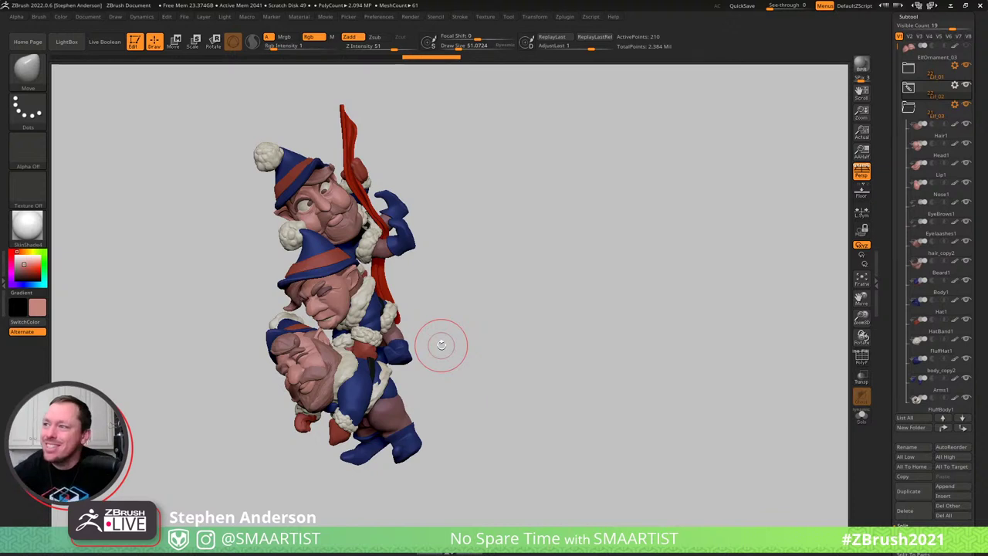
pyautogui.moveTo(519, 370); pyautogui.dragTo(507, 346)
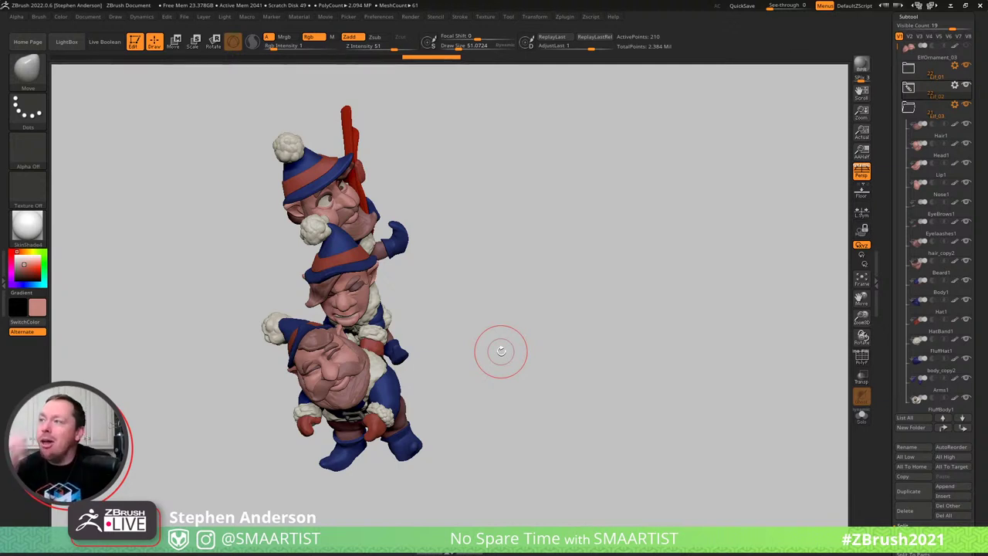
pyautogui.moveTo(469, 329); pyautogui.dragTo(441, 327)
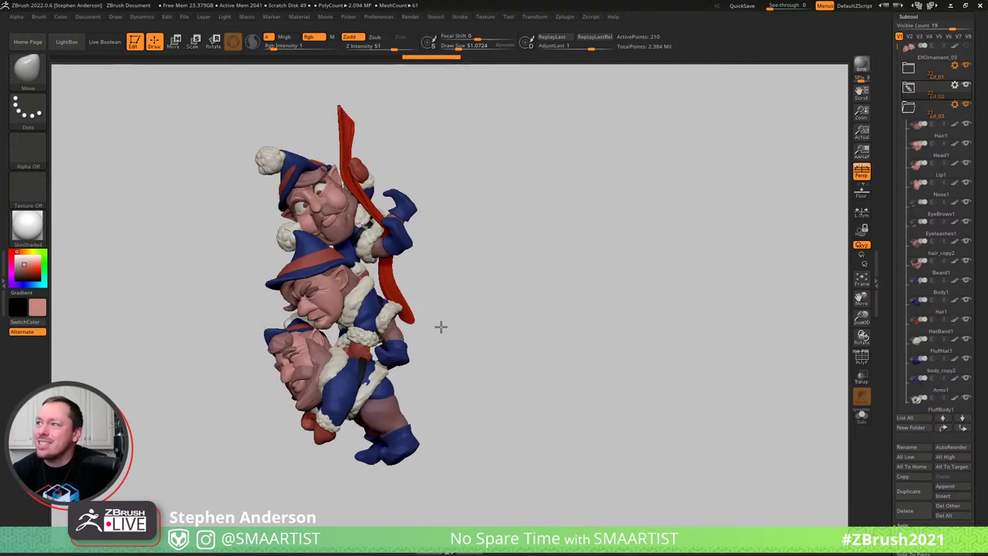
pyautogui.press('shift')
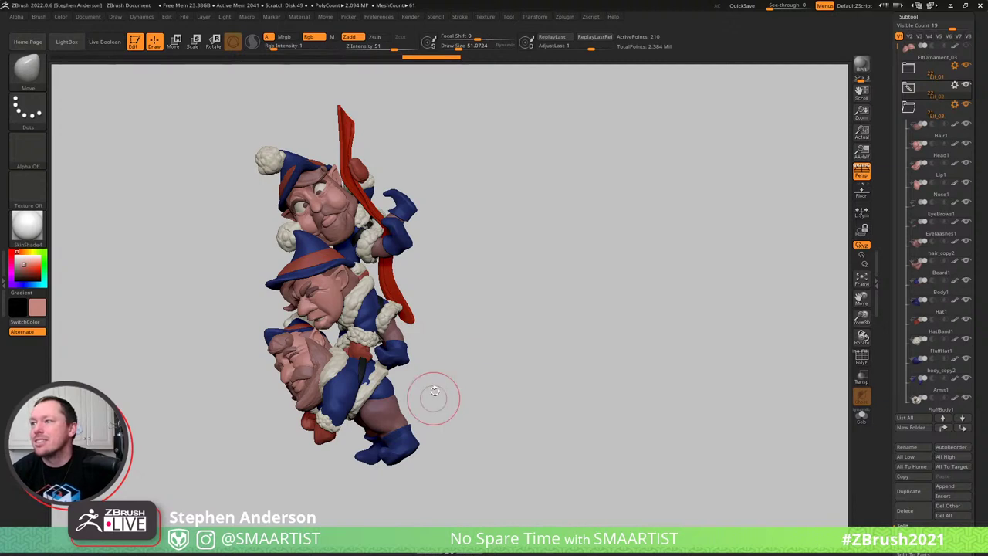
pyautogui.press('w')
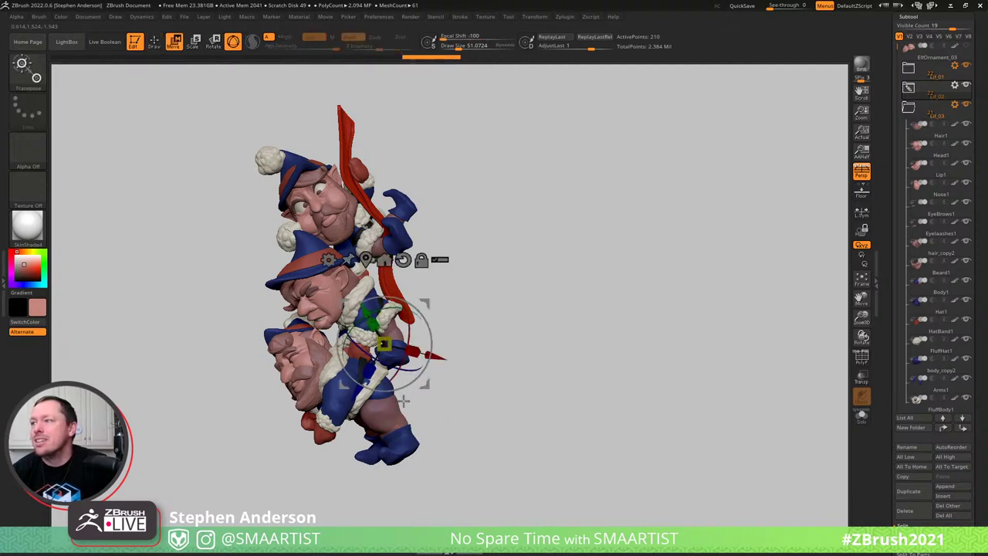
pyautogui.click(441, 261)
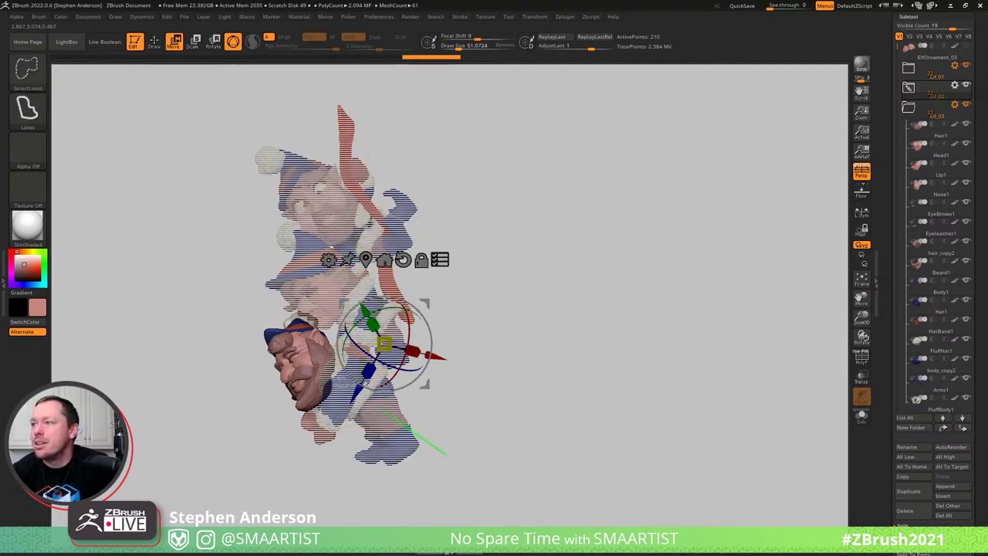
pyautogui.moveTo(446, 454)
pyautogui.keyDown('ctrl'); pyautogui.keyDown('shift'); pyautogui.mouseDown()
pyautogui.moveTo(510, 521)
pyautogui.moveTo(462, 487)
pyautogui.moveTo(441, 459)
pyautogui.moveTo(456, 457)
pyautogui.moveTo(429, 459)
pyautogui.mouseUp(); pyautogui.keyUp('shift'); pyautogui.keyUp('ctrl')
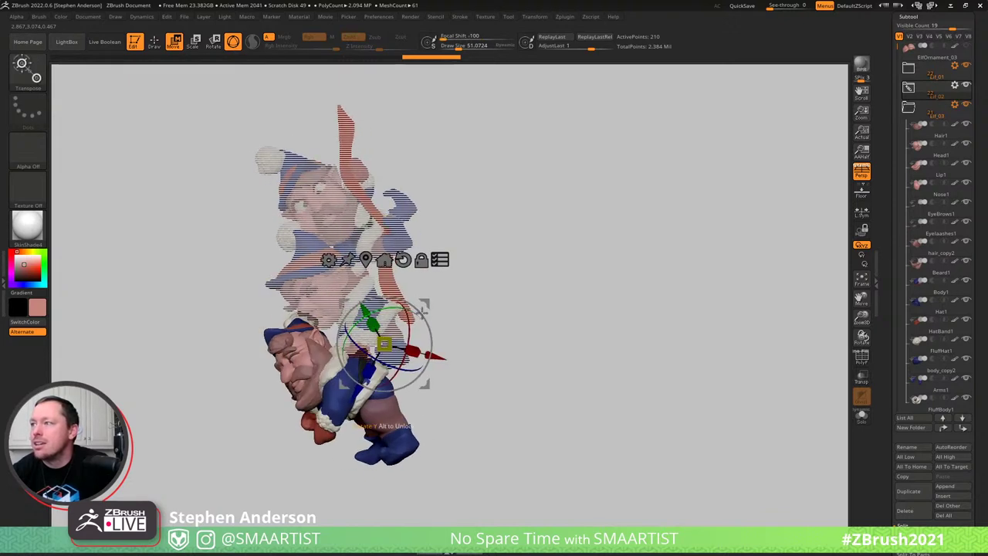
# Shift the gizmo pivot toward the bottom elf's head, rotate that elf slightly beneath the middle elf, and return to sculpting
pyautogui.keyDown('alt'); pyautogui.moveTo(422, 312); pyautogui.dragTo(374, 310); pyautogui.keyUp('alt')
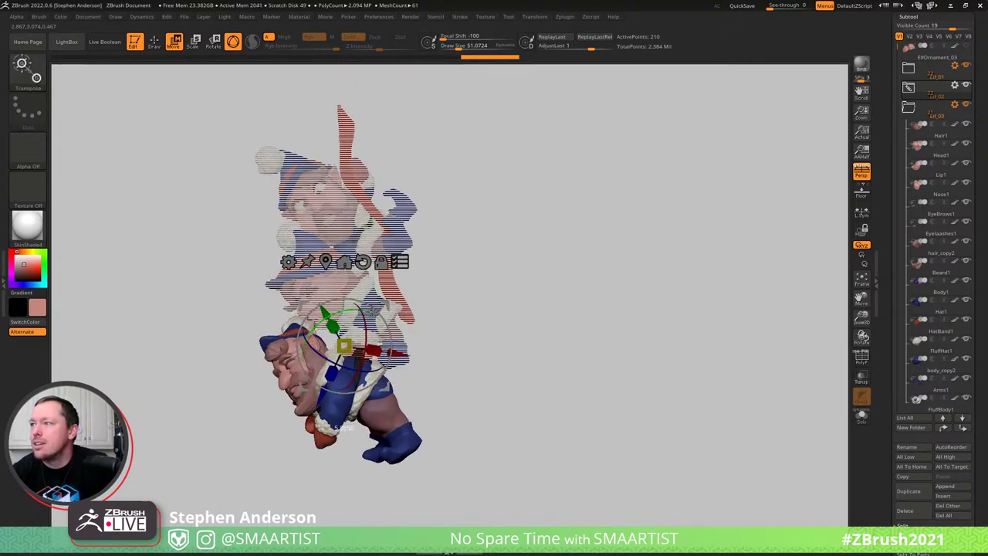
pyautogui.moveTo(340, 427); pyautogui.dragTo(338, 427)
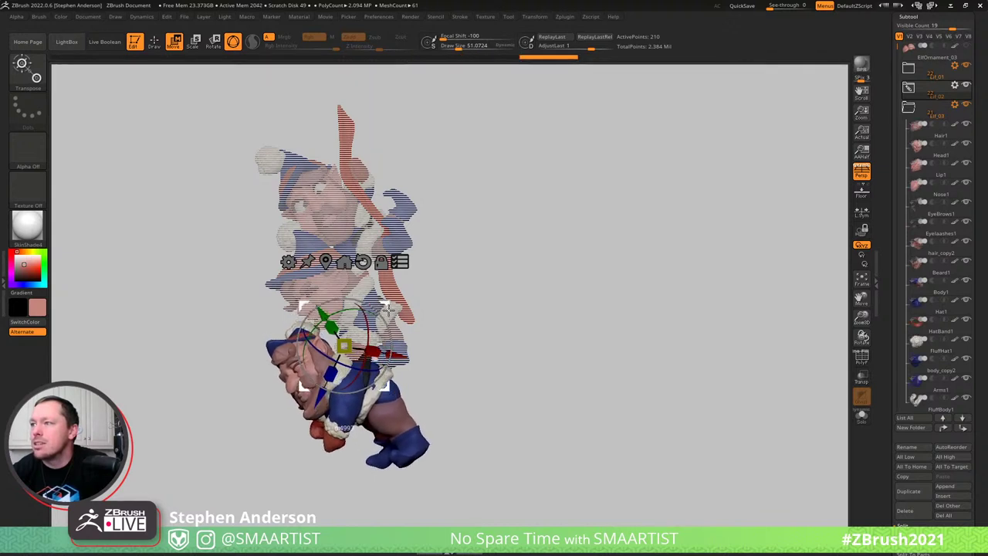
pyautogui.press('q')
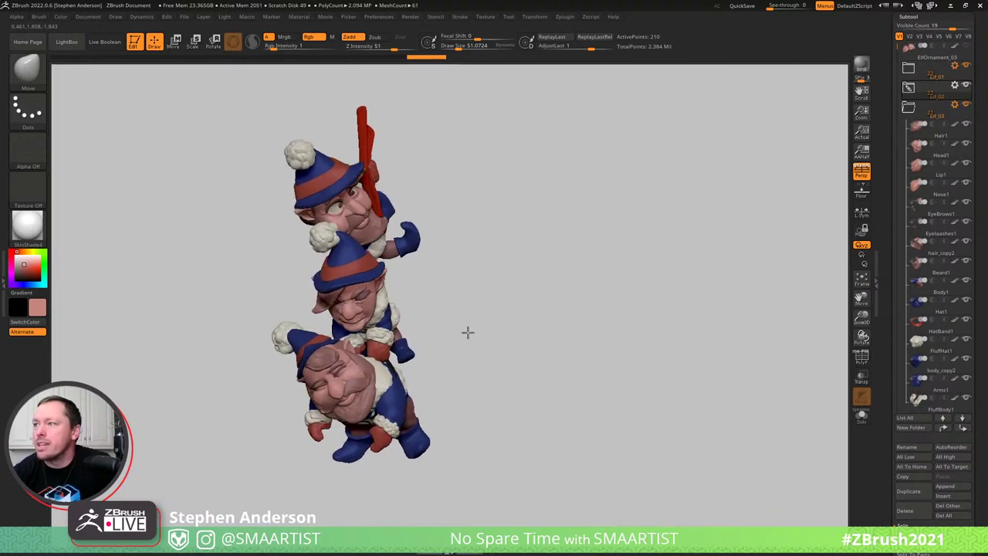
pyautogui.moveTo(468, 333)
pyautogui.mouseDown()
pyautogui.moveTo(501, 326)
pyautogui.moveTo(439, 322)
pyautogui.moveTo(420, 342)
pyautogui.moveTo(463, 335)
pyautogui.moveTo(448, 337)
pyautogui.mouseUp()
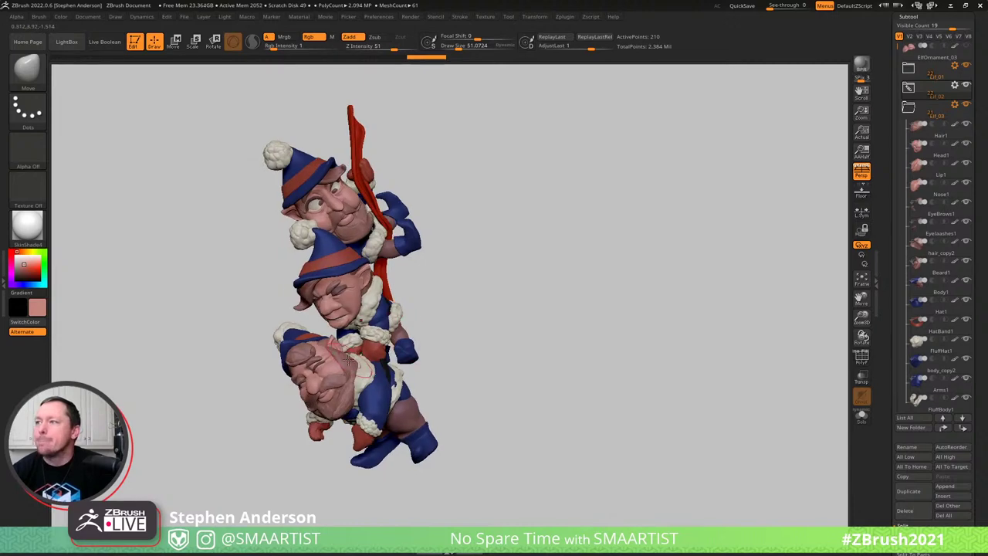
# Select the middle elf's red mittens and push them toward the back and belt of the bottom elf
pyautogui.moveTo(355, 336); pyautogui.dragTo(450, 419, button='right')
pyautogui.moveTo(450, 418); pyautogui.dragTo(429, 417)
pyautogui.keyDown('alt'); pyautogui.click(429, 417); pyautogui.keyUp('alt')
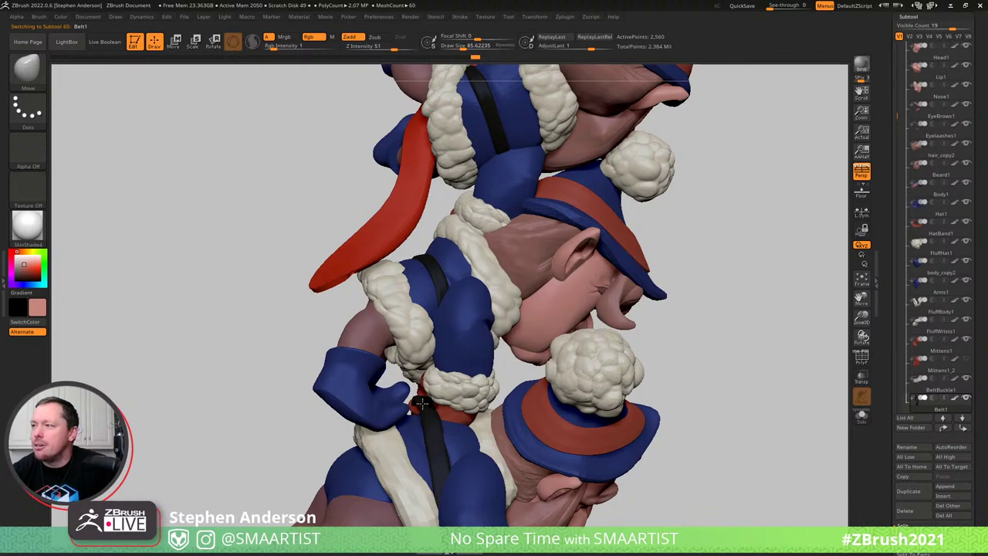
pyautogui.moveTo(467, 409); pyautogui.dragTo(388, 417)
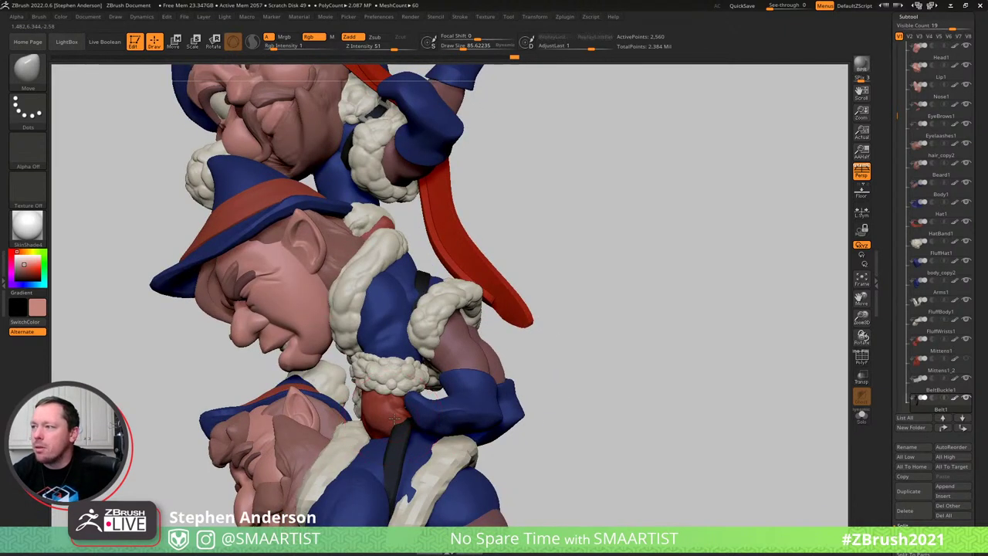
pyautogui.keyDown('alt'); pyautogui.click(393, 417); pyautogui.keyUp('alt')
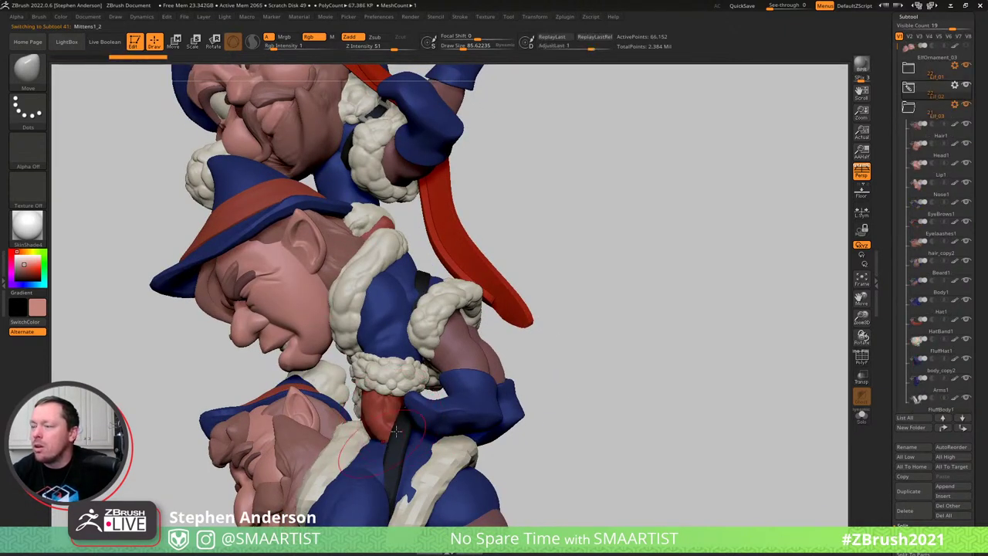
pyautogui.moveTo(387, 443)
pyautogui.mouseDown()
pyautogui.moveTo(369, 425)
pyautogui.moveTo(430, 427)
pyautogui.moveTo(441, 437)
pyautogui.moveTo(409, 375)
pyautogui.moveTo(436, 427)
pyautogui.mouseUp()
# Ghost the surrounding subtools and use the Move Topological brush to bend the mittens' fingers around the bottom elf's belt
pyautogui.hotkey('shift', 't')
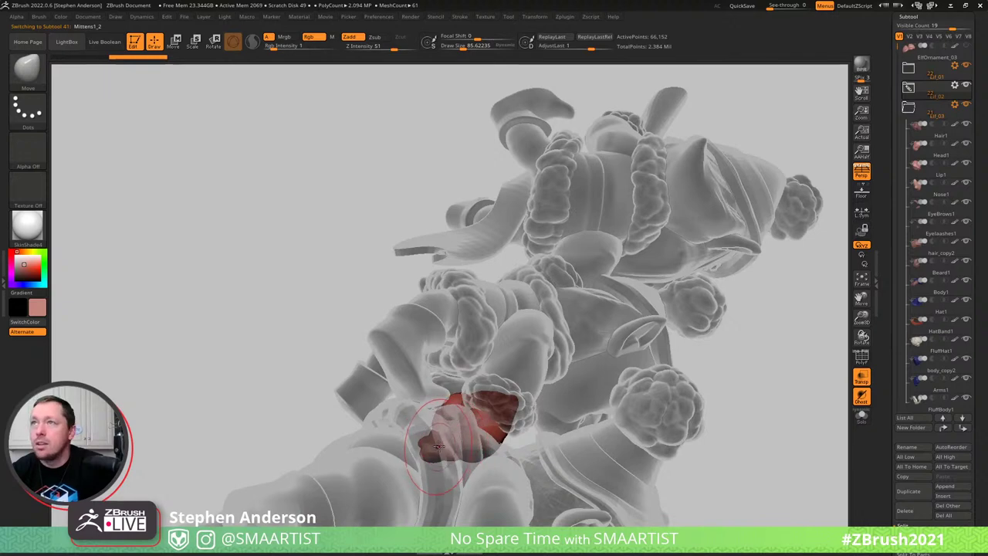
pyautogui.press('b')
pyautogui.press('m')
pyautogui.press('t')
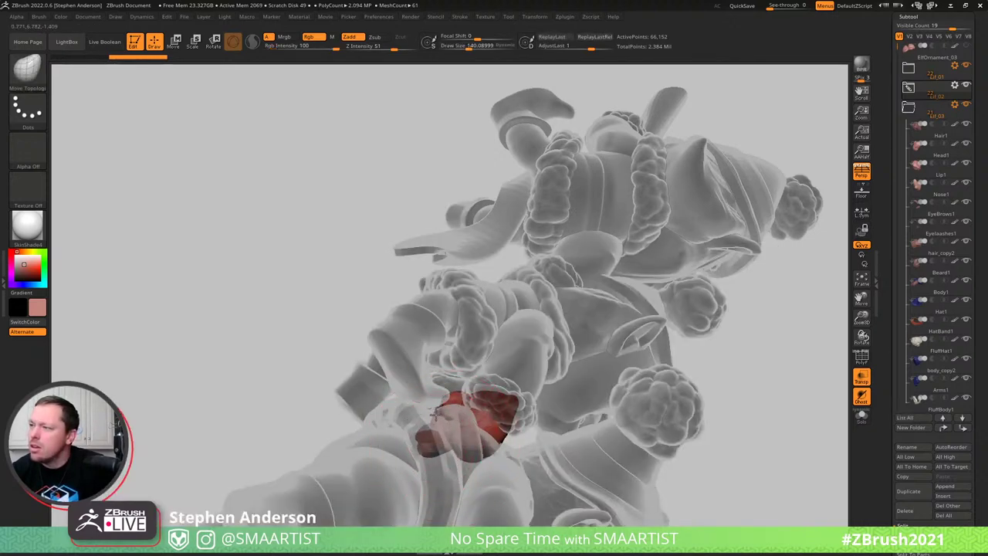
pyautogui.moveTo(436, 416); pyautogui.dragTo(432, 411)
pyautogui.moveTo(433, 411)
pyautogui.mouseDown(button='right')
pyautogui.moveTo(462, 439)
pyautogui.moveTo(453, 445)
pyautogui.mouseUp(button='right')
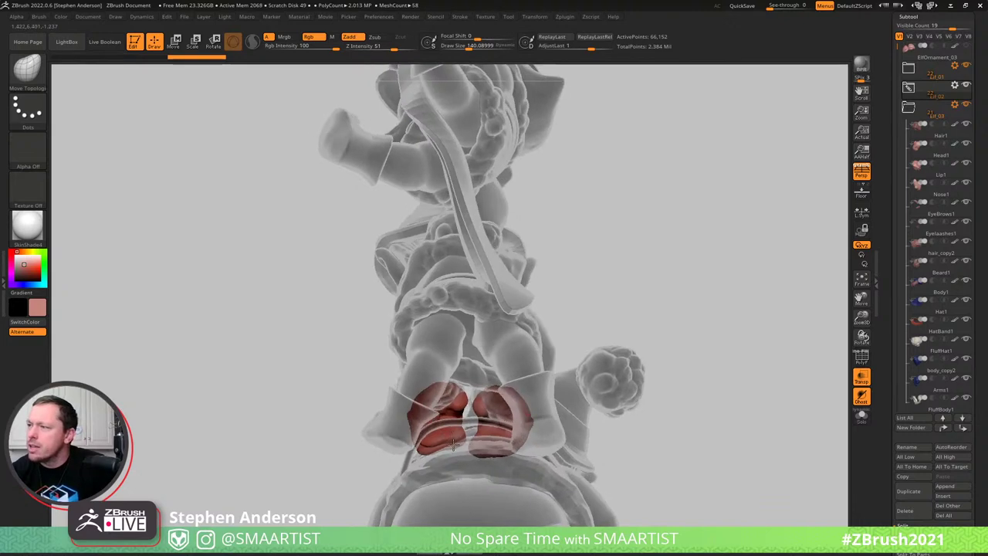
pyautogui.moveTo(454, 445)
pyautogui.mouseDown()
pyautogui.moveTo(461, 424)
pyautogui.moveTo(475, 421)
pyautogui.moveTo(478, 439)
pyautogui.moveTo(443, 457)
pyautogui.mouseUp()
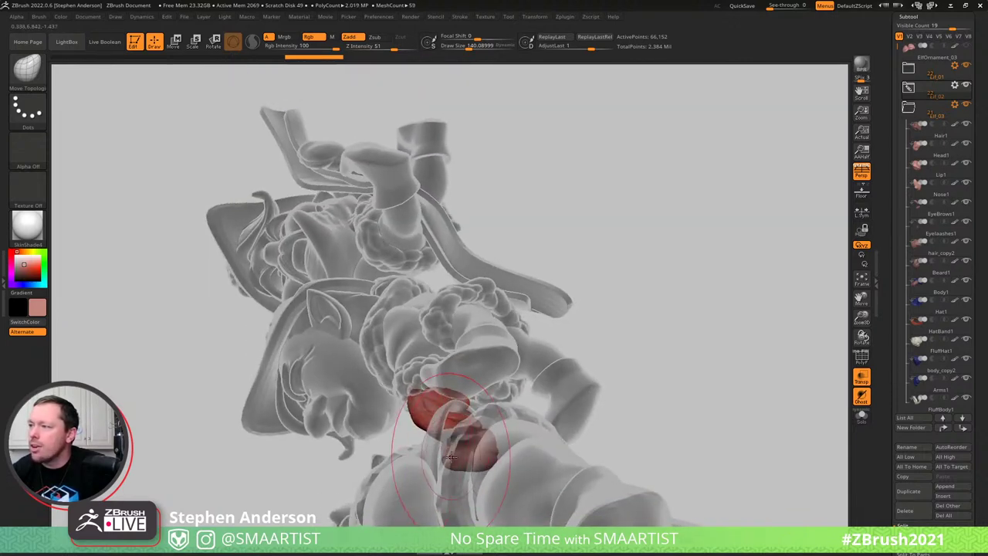
pyautogui.moveTo(479, 417)
pyautogui.mouseDown()
pyautogui.moveTo(461, 452)
pyautogui.moveTo(590, 415)
pyautogui.moveTo(550, 422)
pyautogui.mouseUp()
pyautogui.press('s')
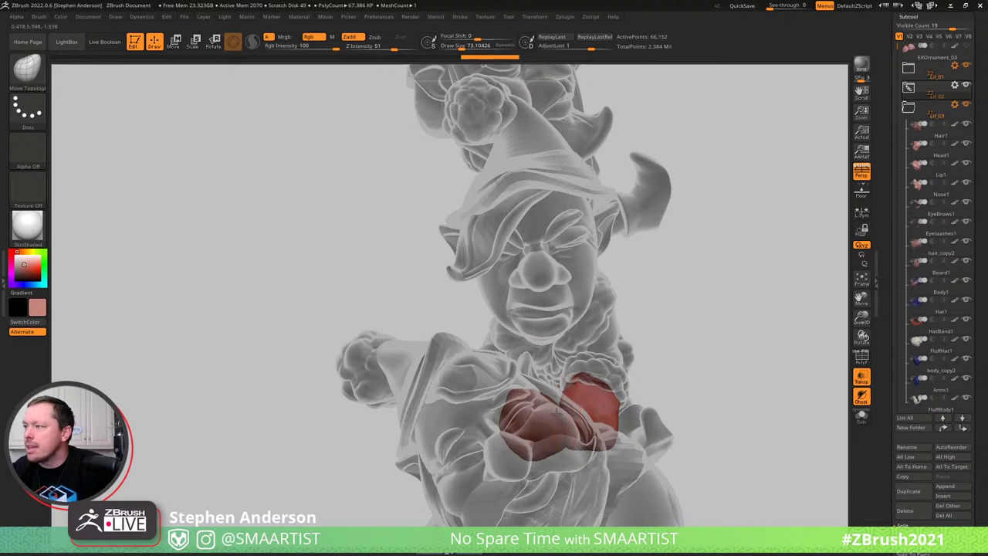
pyautogui.moveTo(569, 422); pyautogui.dragTo(570, 439)
# Turn off the ghosted display and shape the mittens' thumbs and fingers so they grip the belt from above and below
pyautogui.hotkey('ctrl', 't')
pyautogui.moveTo(512, 460)
pyautogui.mouseDown(button='right')
pyautogui.moveTo(546, 462)
pyautogui.moveTo(495, 464)
pyautogui.moveTo(510, 464)
pyautogui.mouseUp(button='right')
pyautogui.moveTo(500, 461); pyautogui.dragTo(404, 388)
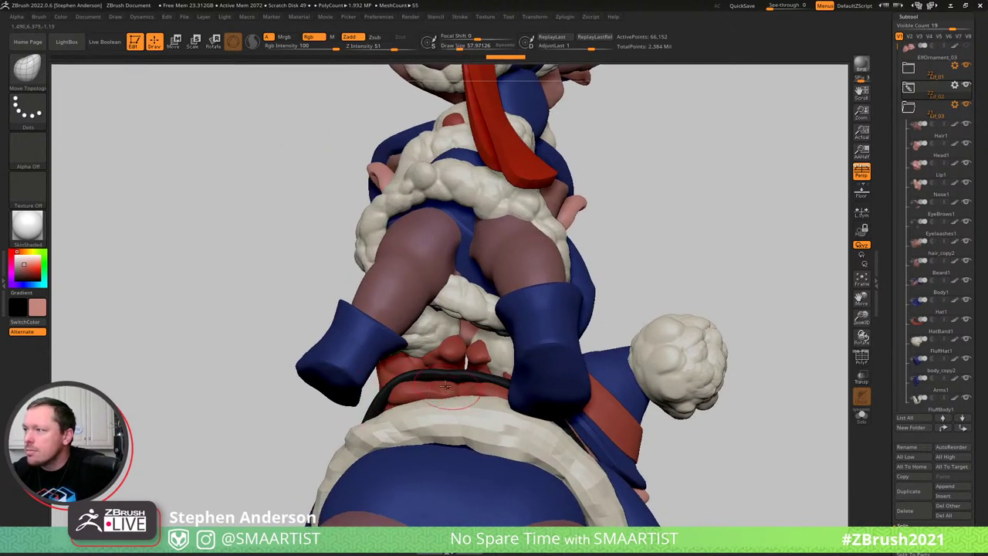
pyautogui.moveTo(434, 381); pyautogui.dragTo(481, 387)
pyautogui.moveTo(482, 386)
pyautogui.mouseDown(button='right')
pyautogui.moveTo(491, 402)
pyautogui.moveTo(512, 393)
pyautogui.moveTo(440, 356)
pyautogui.mouseUp(button='right')
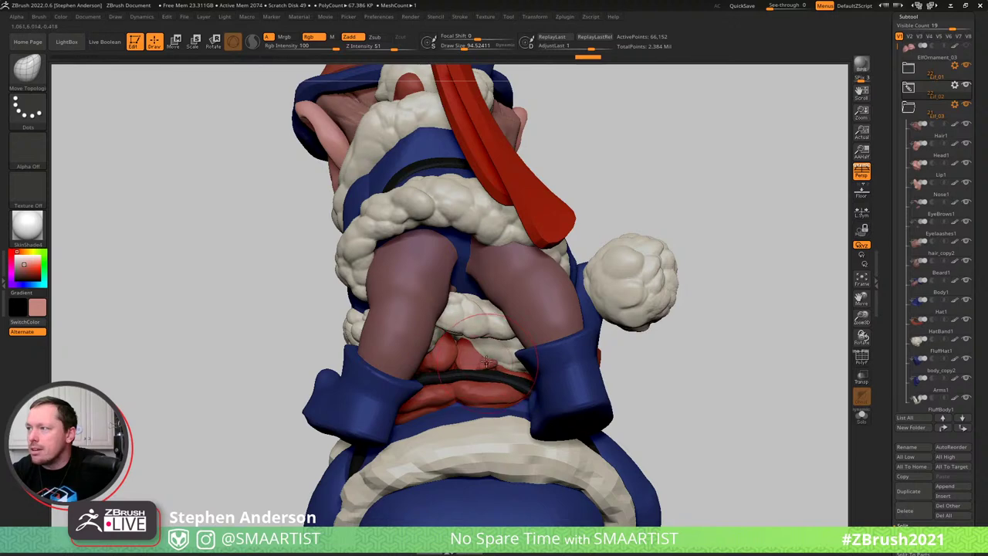
pyautogui.moveTo(486, 361)
pyautogui.mouseDown(button='right')
pyautogui.moveTo(514, 365)
pyautogui.moveTo(486, 368)
pyautogui.moveTo(500, 370)
pyautogui.mouseUp(button='right')
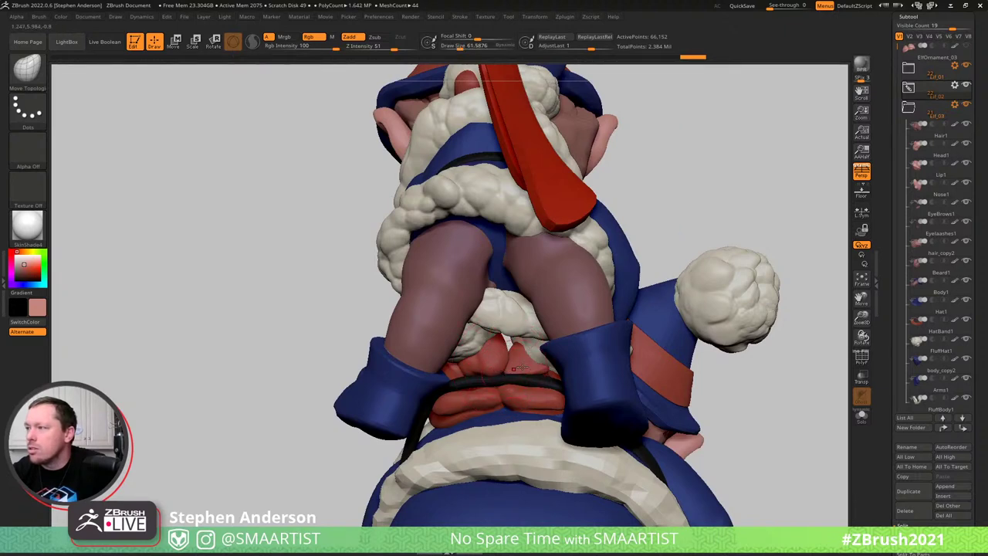
pyautogui.moveTo(522, 362); pyautogui.dragTo(431, 440, button='right')
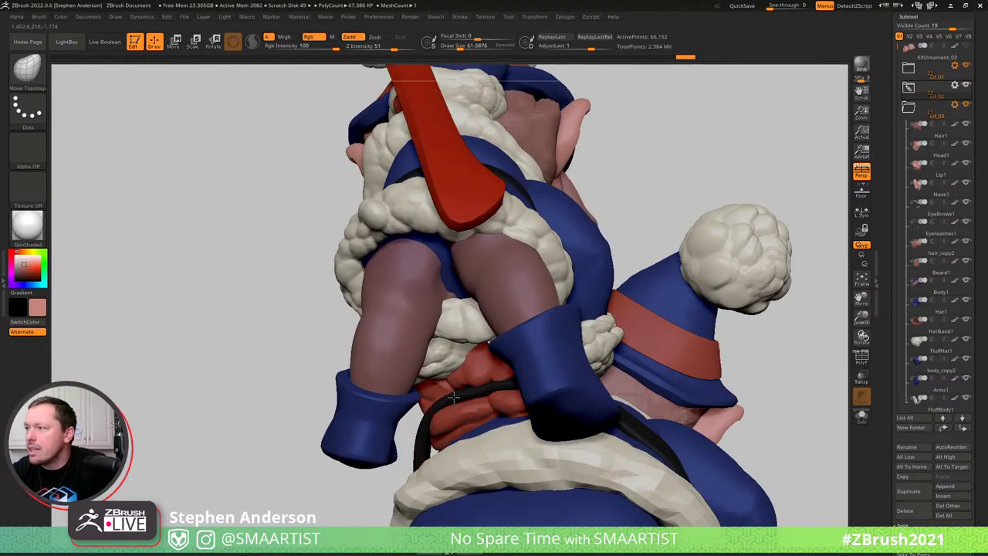
# Select the bottom elf's jacket subtool body_copy2, show its polyframe, and subdivide the mesh once
pyautogui.moveTo(466, 394); pyautogui.dragTo(448, 351, button='right')
pyautogui.keyDown('ctrl'); pyautogui.moveTo(448, 350); pyautogui.dragTo(394, 382, button='right'); pyautogui.keyUp('ctrl')
pyautogui.keyDown('alt'); pyautogui.click(410, 399); pyautogui.keyUp('alt')
pyautogui.hotkey('shift', 'f')
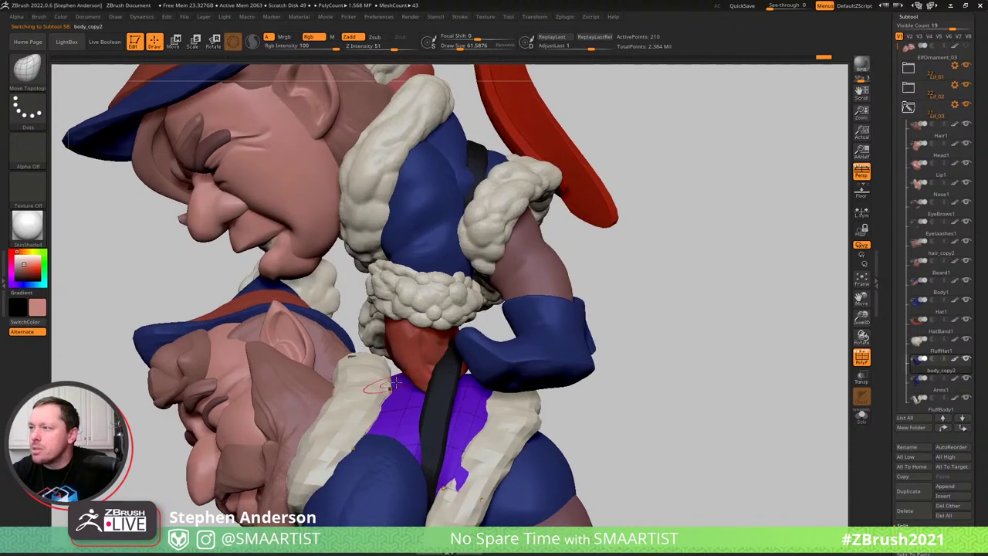
pyautogui.press('ctrl')
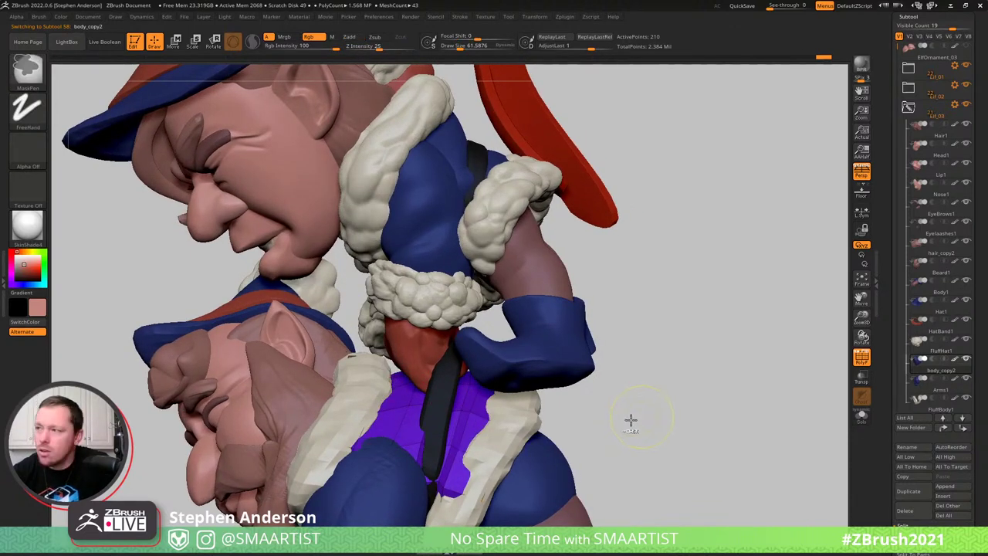
pyautogui.hotkey('ctrl', 'd')
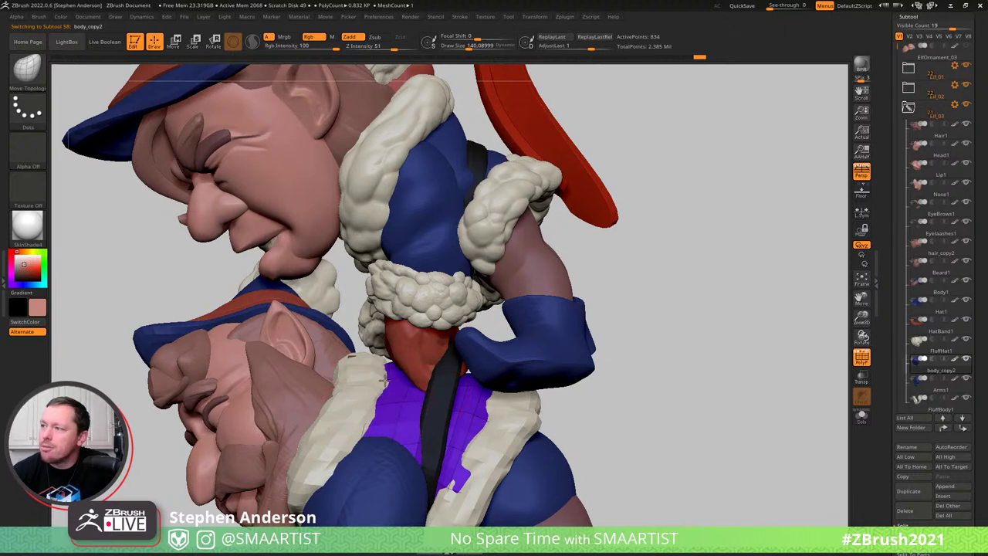
# Set the draw size to about 104 and adjust the jacket surface around the belt beneath the mitten on the elf's left side
pyautogui.moveTo(383, 378); pyautogui.dragTo(427, 403, button='right')
pyautogui.press('s')
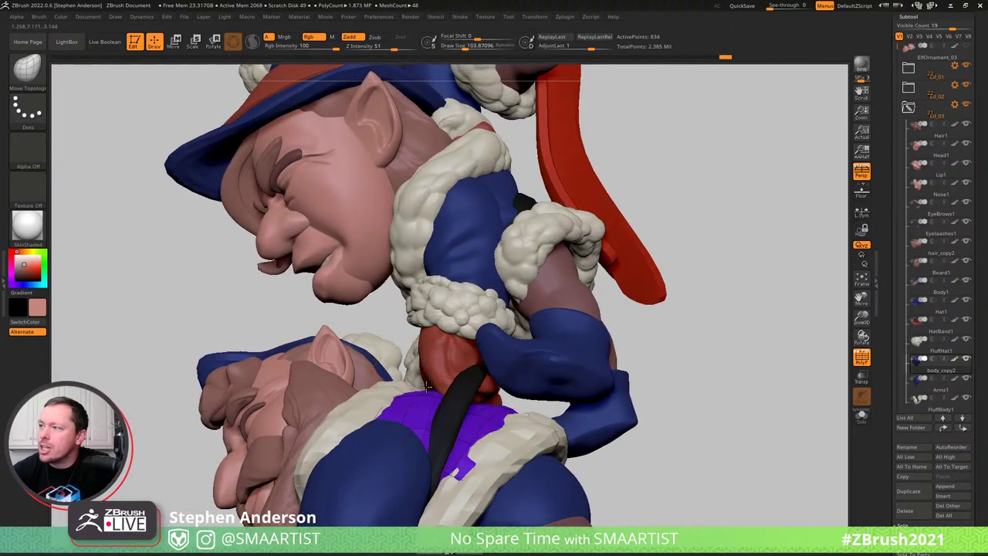
pyautogui.moveTo(496, 421); pyautogui.dragTo(500, 403, button='right')
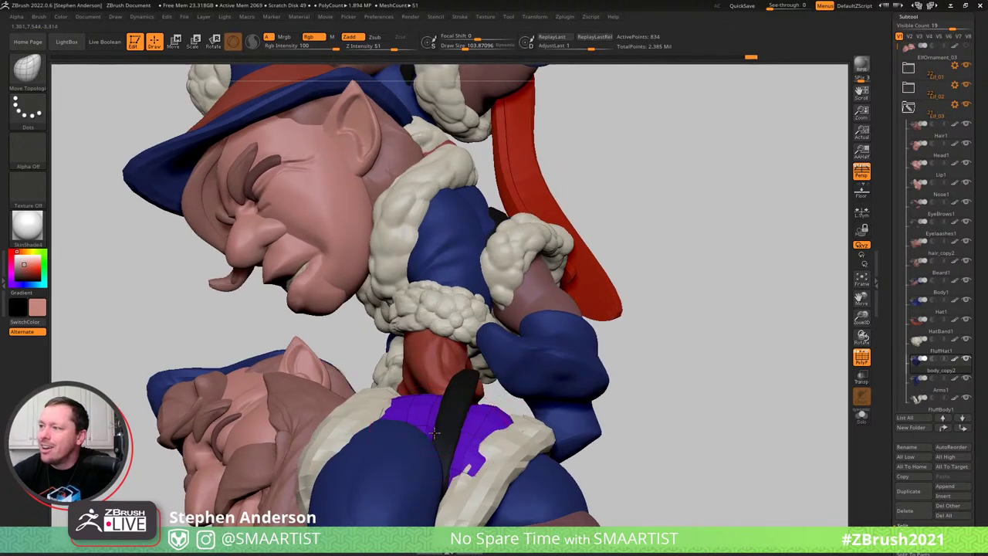
pyautogui.moveTo(468, 427)
pyautogui.mouseDown(button='right')
pyautogui.moveTo(504, 434)
pyautogui.moveTo(514, 422)
pyautogui.moveTo(486, 399)
pyautogui.mouseUp(button='right')
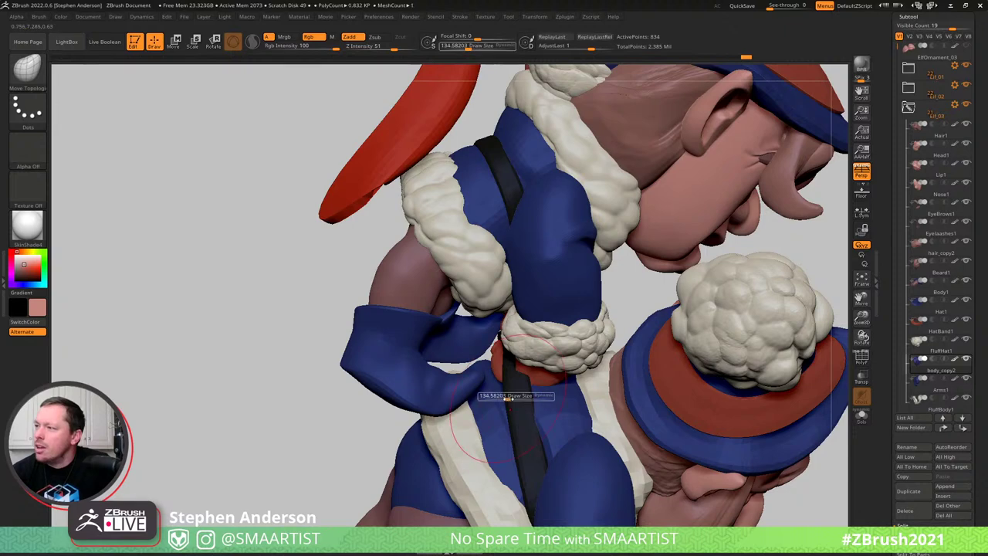
# Set the Smooth brush's Z intensity to 5 and refine the bottom elf's jacket around the belt below the middle elf's mitten
pyautogui.press('shift')
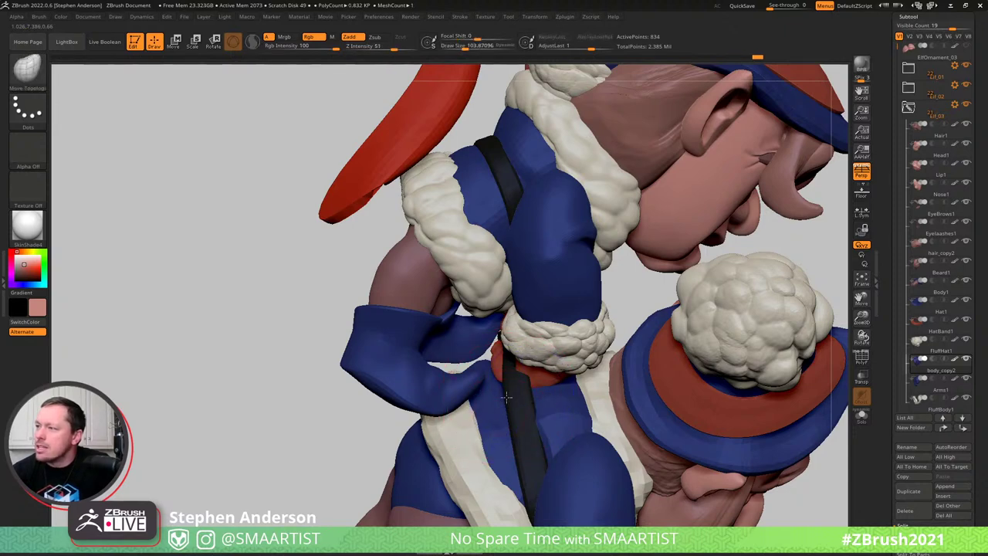
pyautogui.moveTo(521, 392); pyautogui.dragTo(539, 352, button='right')
pyautogui.press('ctrl')
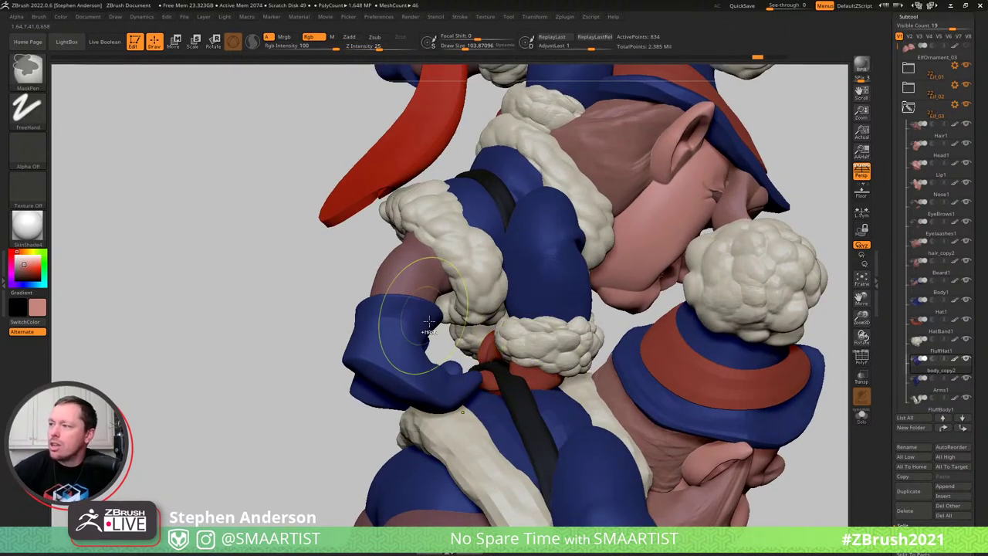
pyautogui.press('shift')
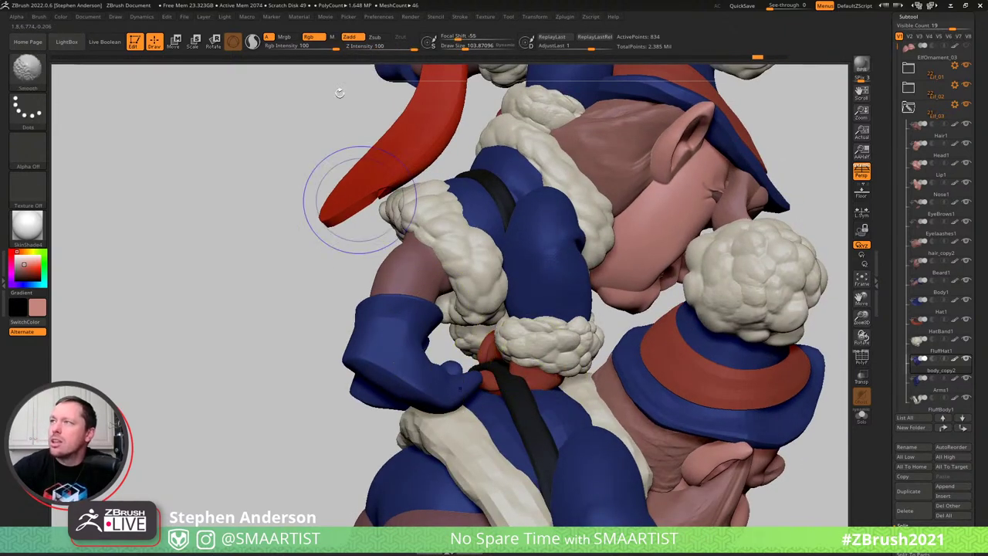
pyautogui.click(360, 47)
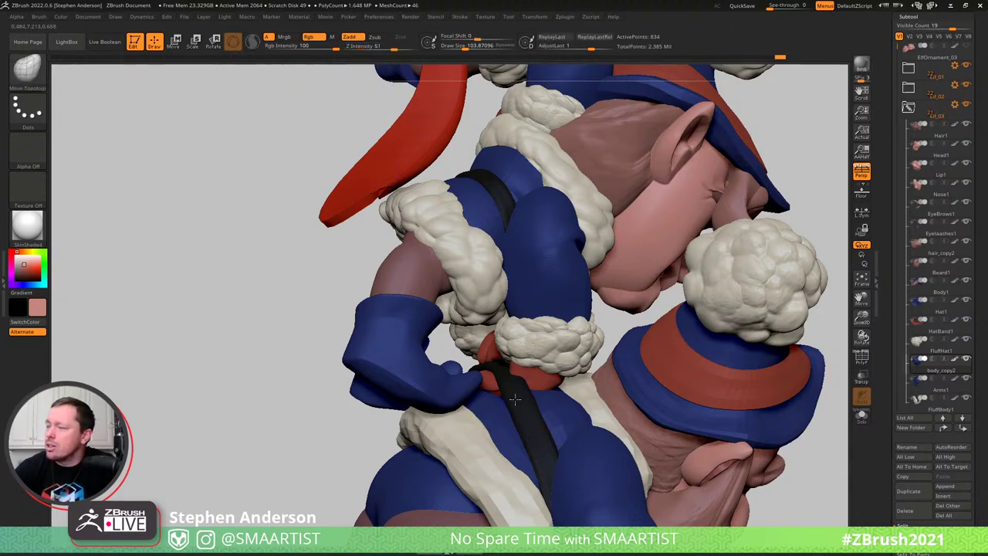
pyautogui.moveTo(513, 403)
pyautogui.mouseDown(button='right')
pyautogui.moveTo(490, 416)
pyautogui.moveTo(551, 402)
pyautogui.moveTo(511, 385)
pyautogui.moveTo(524, 370)
pyautogui.mouseUp(button='right')
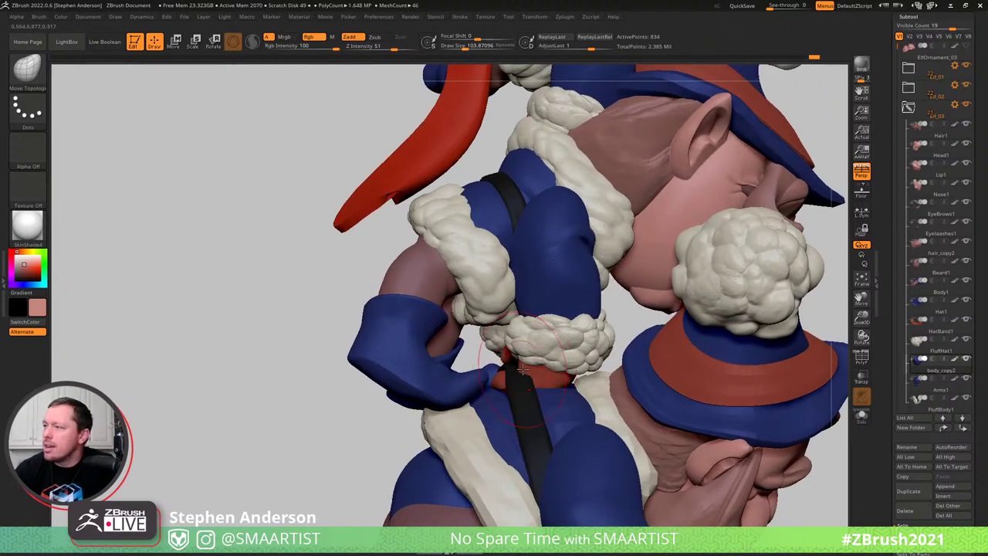
pyautogui.moveTo(523, 415)
pyautogui.mouseDown(button='right')
pyautogui.moveTo(578, 381)
pyautogui.moveTo(585, 391)
pyautogui.moveTo(507, 419)
pyautogui.mouseUp(button='right')
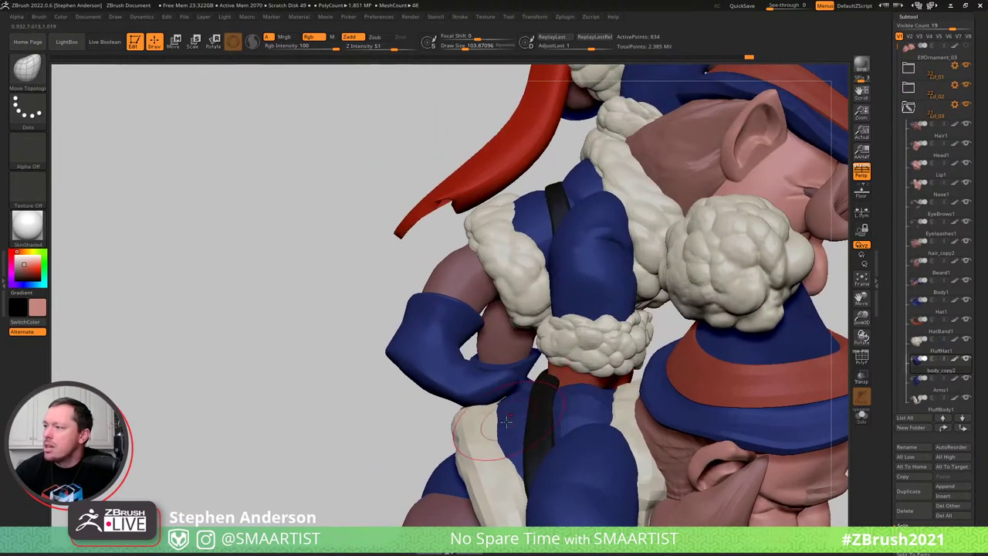
pyautogui.moveTo(550, 415)
pyautogui.mouseDown(button='right')
pyautogui.moveTo(537, 415)
pyautogui.moveTo(597, 399)
pyautogui.moveTo(508, 366)
pyautogui.moveTo(448, 368)
pyautogui.moveTo(503, 374)
pyautogui.moveTo(517, 409)
pyautogui.mouseUp(button='right')
# Select the Body1 subtool, show its polyframe, and mask everything except the torso polygroup
pyautogui.keyDown('alt'); pyautogui.click(504, 374); pyautogui.keyUp('alt')
pyautogui.moveTo(515, 398); pyautogui.dragTo(506, 384)
pyautogui.moveTo(513, 371)
pyautogui.mouseDown(button='right')
pyautogui.moveTo(507, 351)
pyautogui.moveTo(296, 380)
pyautogui.moveTo(372, 432)
pyautogui.moveTo(379, 345)
pyautogui.moveTo(394, 357)
pyautogui.mouseUp(button='right')
pyautogui.hotkey('shift', 'f')
pyautogui.press('w')
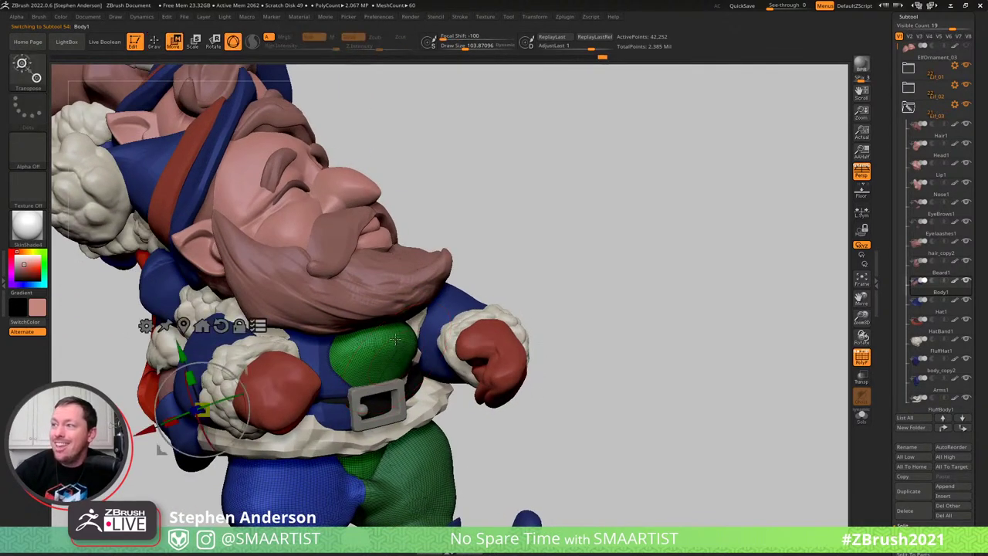
pyautogui.keyDown('ctrl'); pyautogui.click(397, 344); pyautogui.keyUp('ctrl')
# Choose the Move brush, set the draw size to about 274, and push the chest back inside the jacket beneath the beard
pyautogui.press('b')
pyautogui.press('m')
pyautogui.press('v')
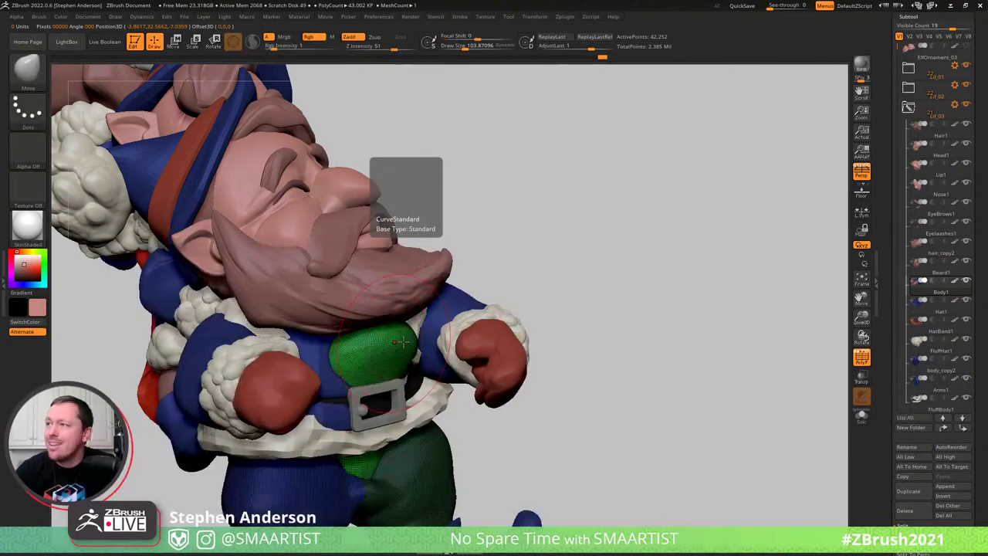
pyautogui.press('s')
pyautogui.moveTo(408, 342); pyautogui.dragTo(416, 342)
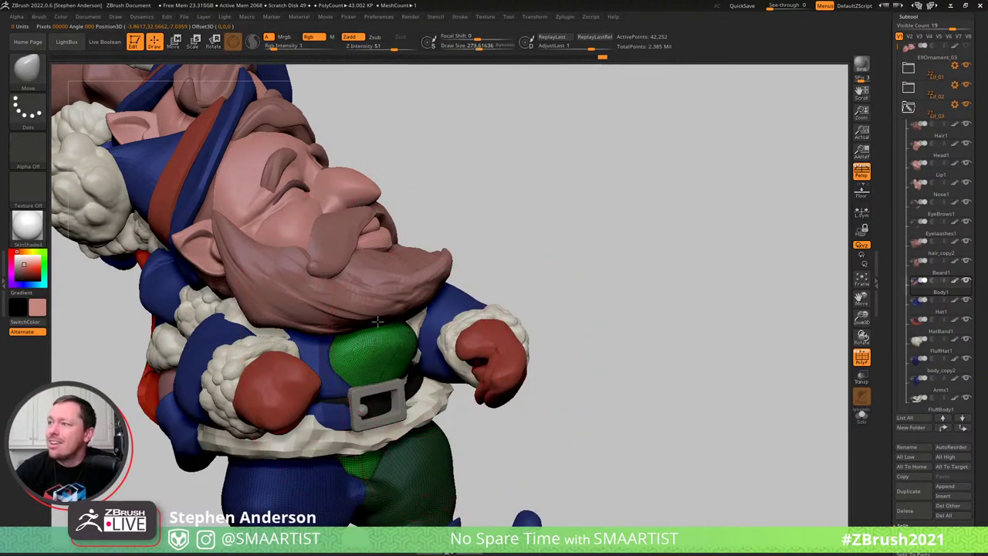
pyautogui.press('s')
pyautogui.moveTo(343, 322); pyautogui.dragTo(333, 326)
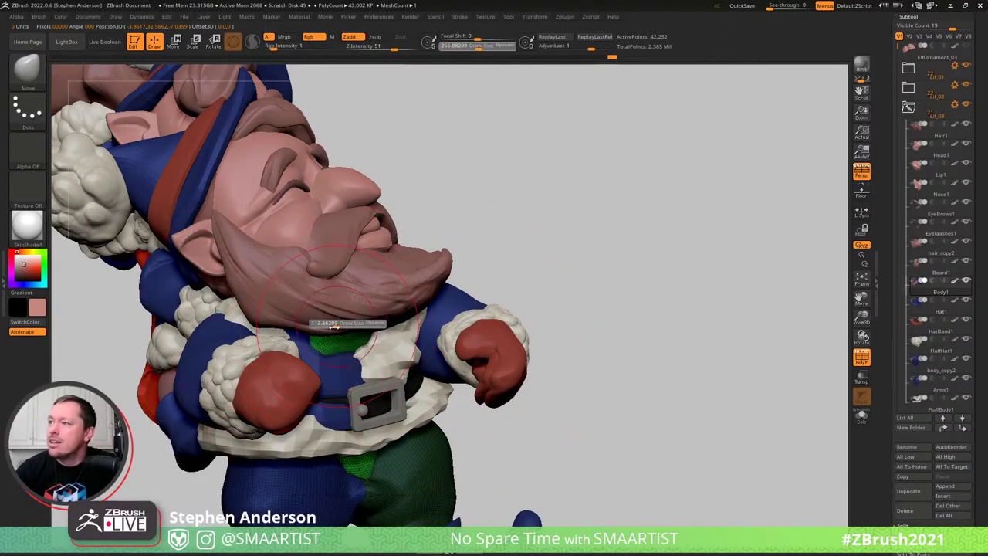
pyautogui.moveTo(369, 323)
pyautogui.mouseDown(button='right')
pyautogui.moveTo(339, 328)
pyautogui.moveTo(369, 337)
pyautogui.mouseUp(button='right')
pyautogui.click(366, 331)
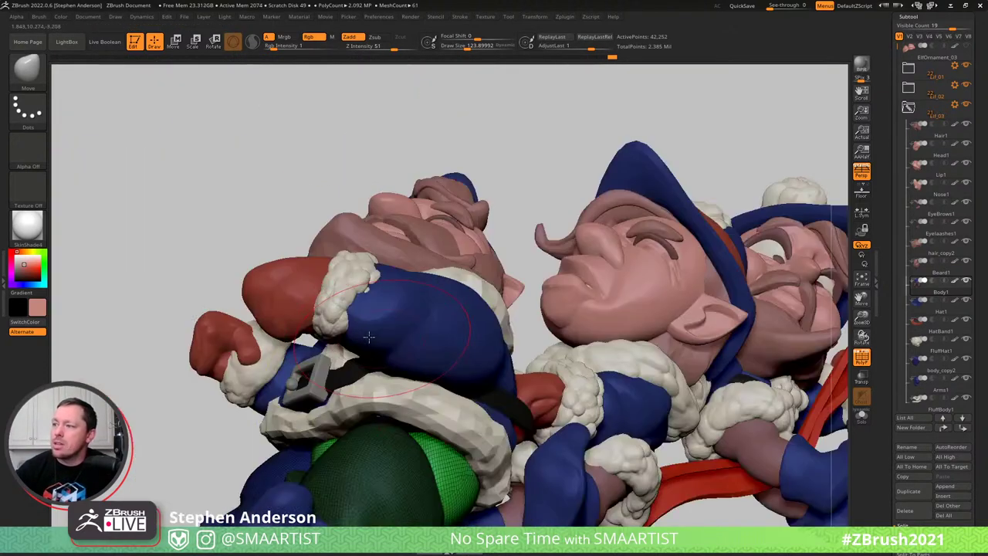
# Turn off the polyframe, reshape the blue shorts between the thighs at draw size about 124, and invert the mask to free the legs
pyautogui.moveTo(351, 423); pyautogui.dragTo(259, 335, button='right')
pyautogui.hotkey('shift', 'f')
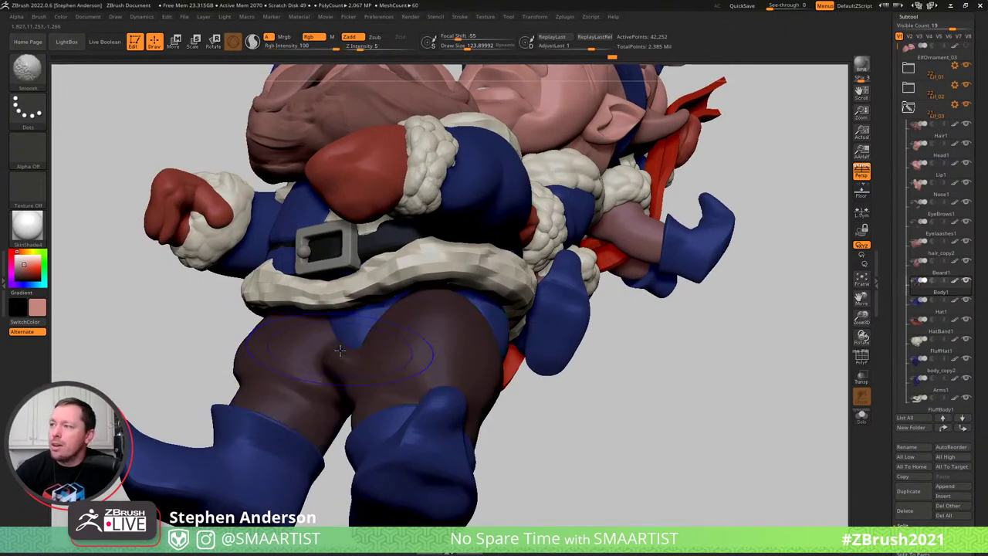
pyautogui.moveTo(328, 353)
pyautogui.mouseDown(button='right')
pyautogui.moveTo(348, 354)
pyautogui.moveTo(328, 334)
pyautogui.mouseUp(button='right')
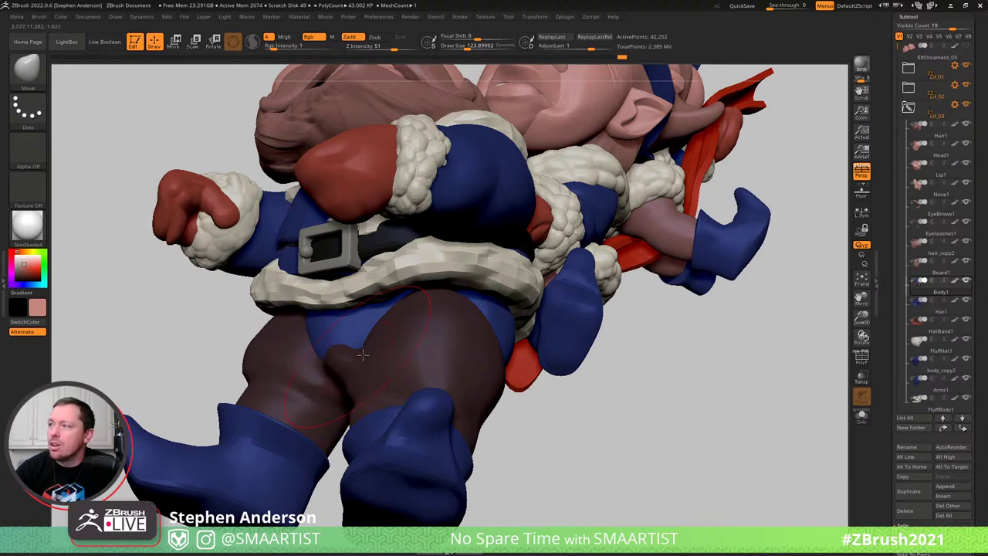
pyautogui.moveTo(363, 356); pyautogui.dragTo(397, 382, button='right')
pyautogui.moveTo(328, 358)
pyautogui.mouseDown(button='right')
pyautogui.moveTo(317, 328)
pyautogui.moveTo(441, 369)
pyautogui.mouseUp(button='right')
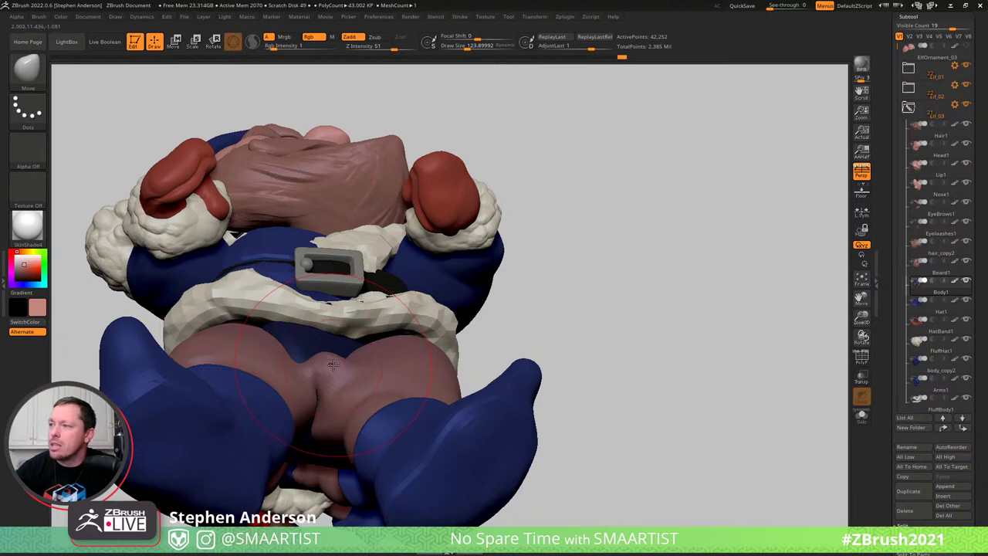
# Set the Smooth brush's Z intensity to 100 and flatten the bulge between the bottom elf's thighs
pyautogui.press('shift')
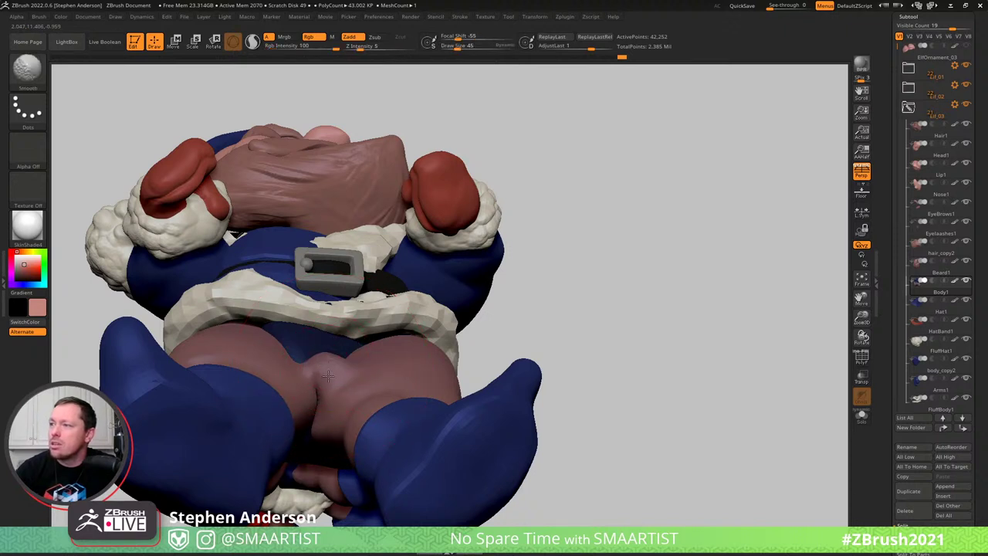
pyautogui.keyDown('shift'); pyautogui.click(413, 49); pyautogui.keyUp('shift')
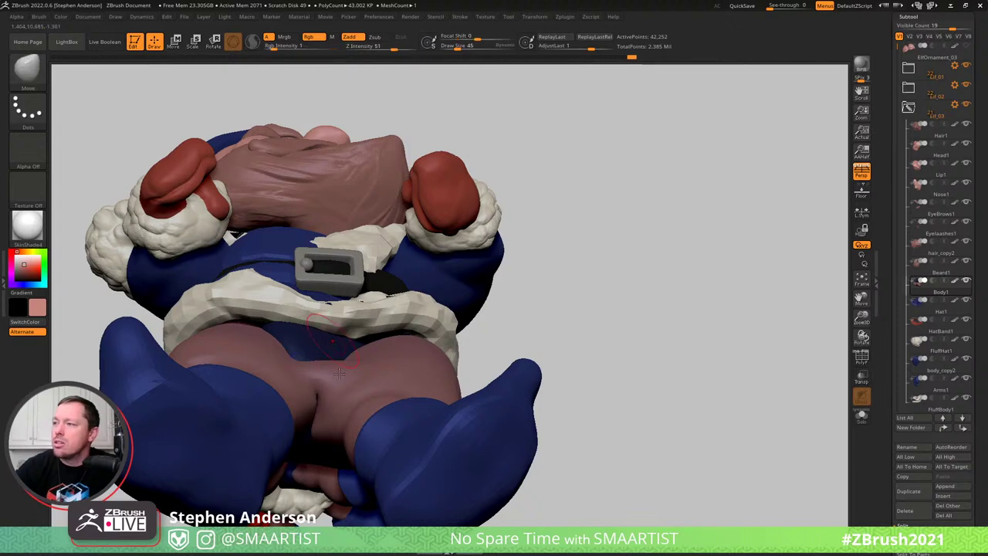
pyautogui.moveTo(324, 375); pyautogui.dragTo(346, 383, button='right')
pyautogui.moveTo(352, 385); pyautogui.dragTo(351, 386)
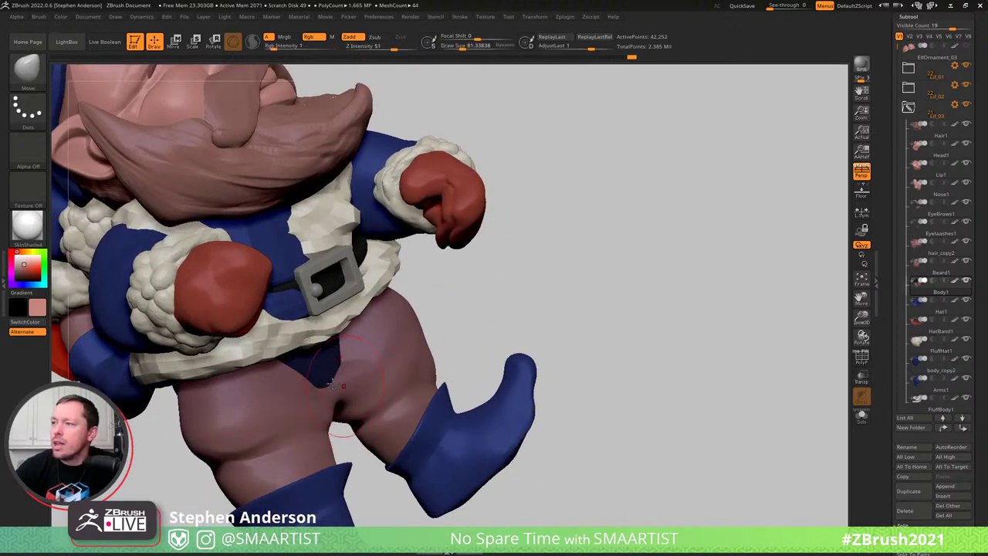
# Clean up the inner thigh along the edge of the shorts with the Move and Smooth brushes, raising the draw size to about 65
pyautogui.moveTo(315, 371); pyautogui.dragTo(337, 370, button='right')
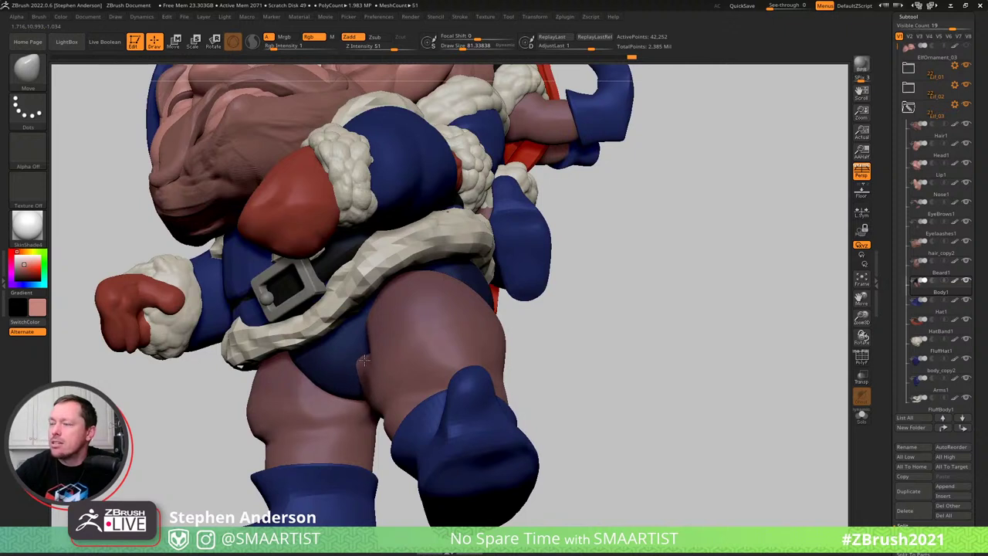
pyautogui.press('s')
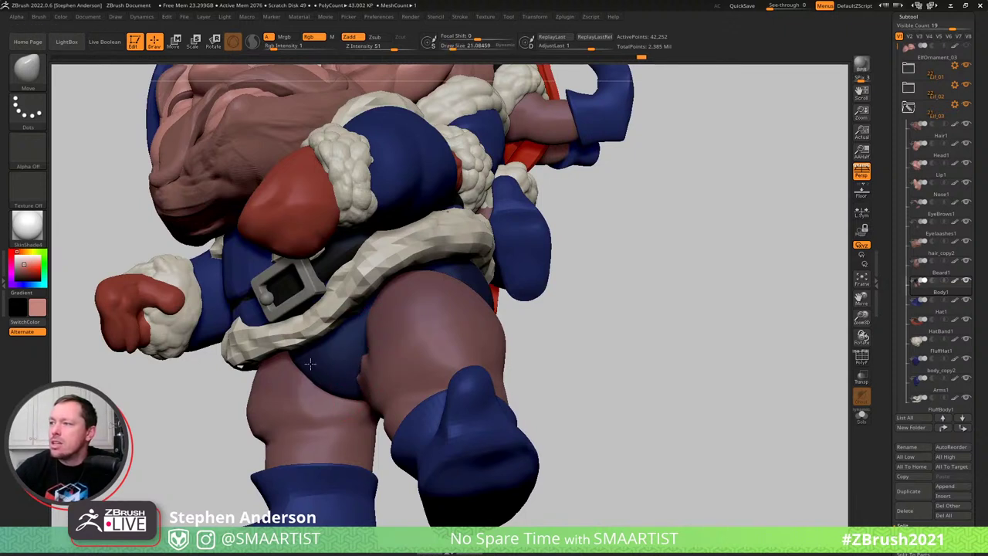
pyautogui.keyDown('shift'); pyautogui.moveTo(359, 369); pyautogui.dragTo(354, 372); pyautogui.keyUp('shift')
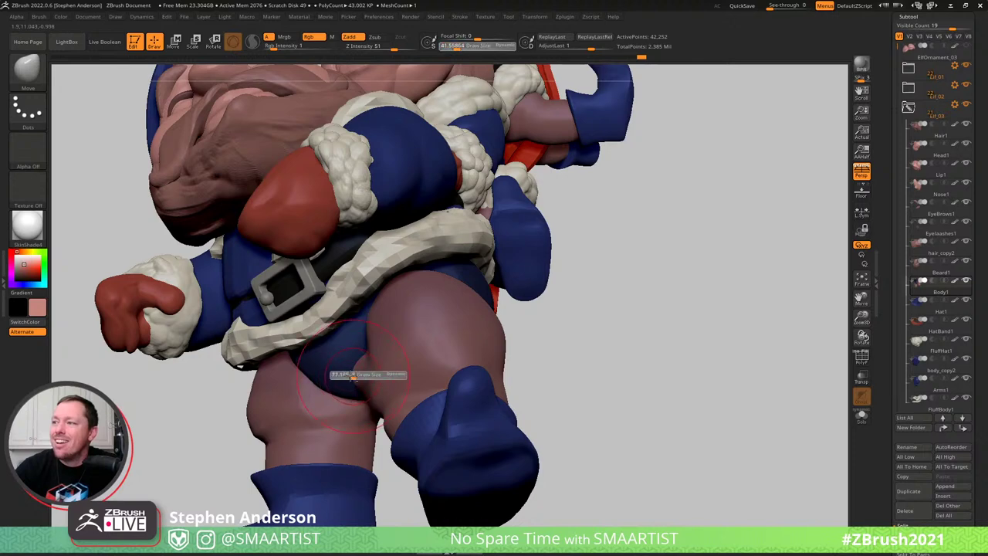
pyautogui.moveTo(357, 357); pyautogui.dragTo(361, 360, button='right')
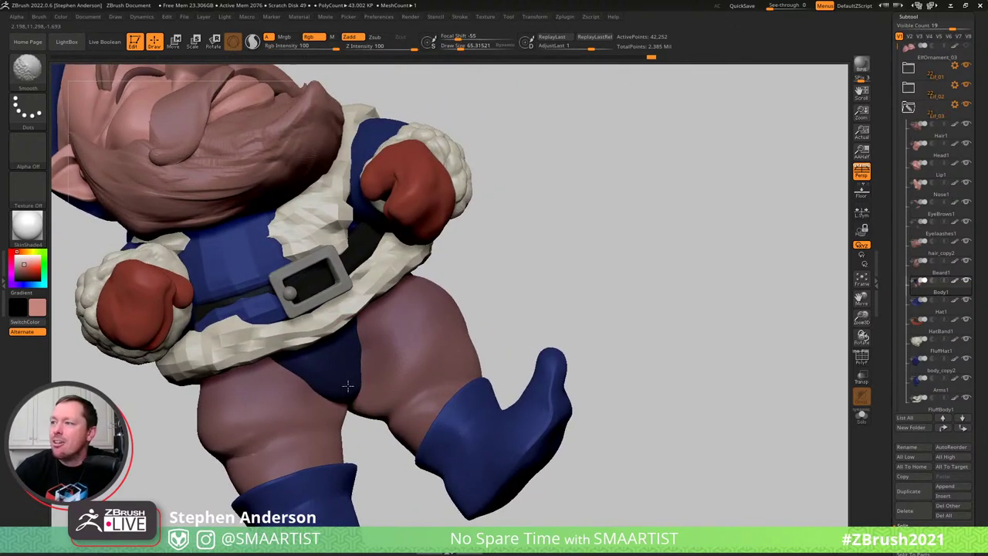
pyautogui.moveTo(353, 362)
pyautogui.mouseDown(button='right')
pyautogui.moveTo(342, 349)
pyautogui.moveTo(310, 354)
pyautogui.moveTo(376, 358)
pyautogui.moveTo(353, 349)
pyautogui.mouseUp(button='right')
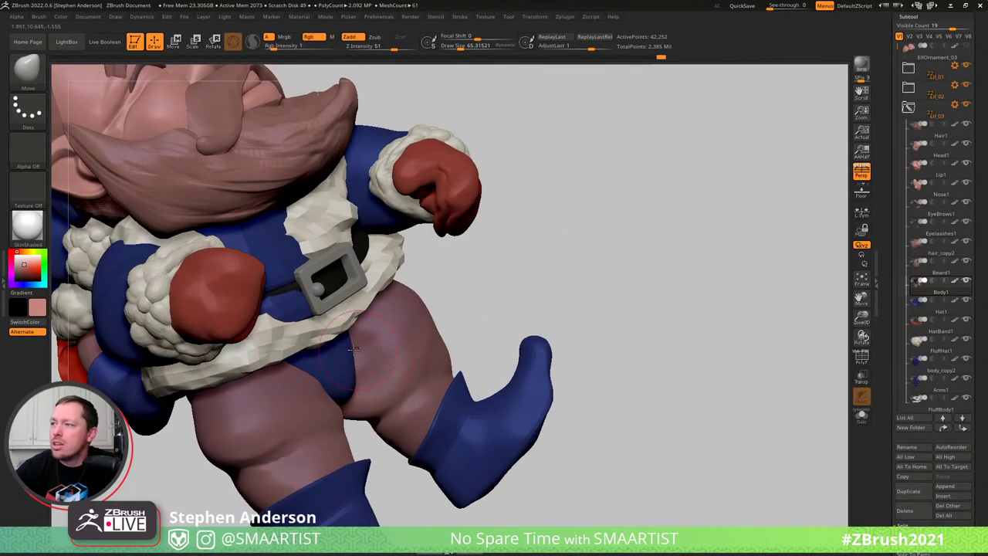
# Invert the mask to protect the legs and shape the front of the shorts at draw size about 114
pyautogui.press('ctrl')
pyautogui.press('ctrl')
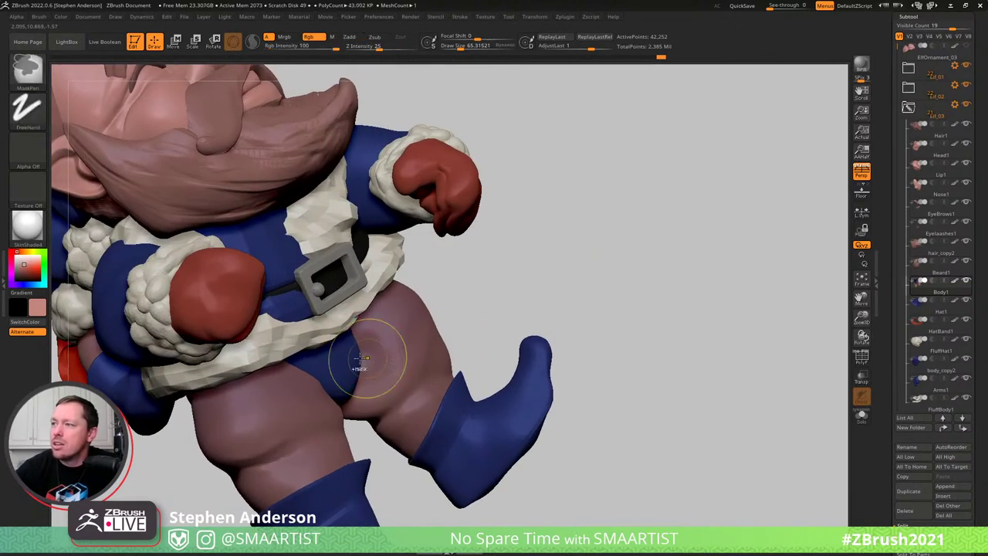
pyautogui.keyDown('ctrl'); pyautogui.click(483, 289); pyautogui.keyUp('ctrl')
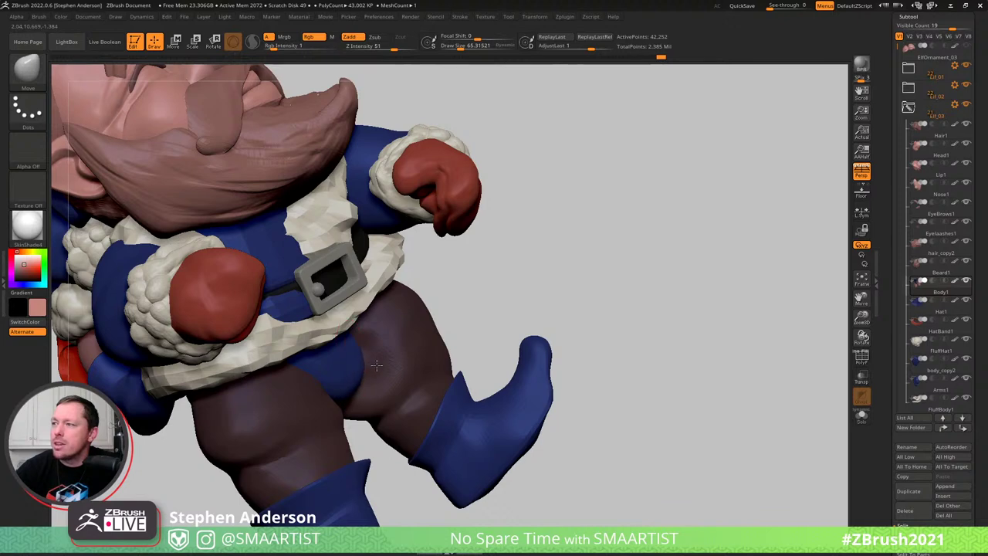
pyautogui.moveTo(345, 371); pyautogui.dragTo(366, 335, button='right')
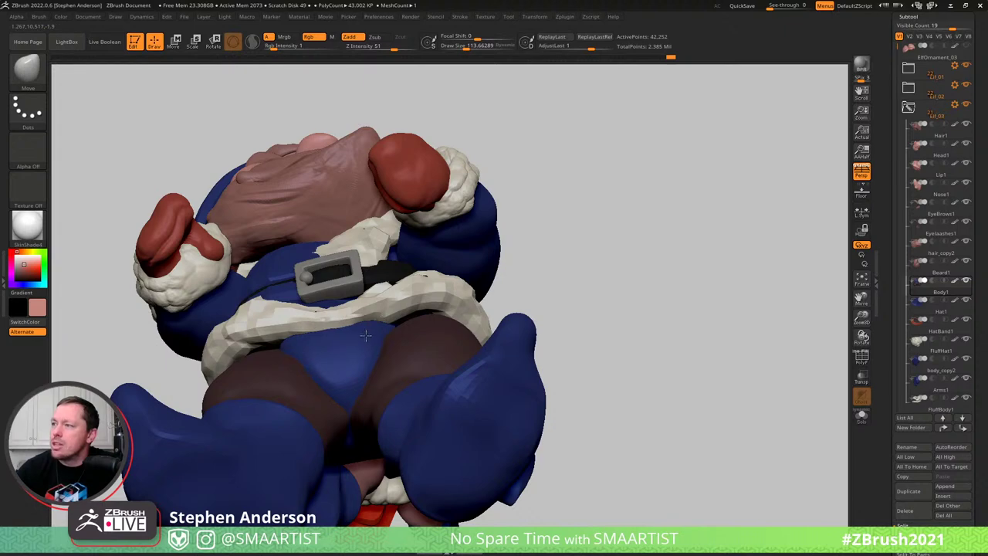
# Set the draw size to about 195 and shape the seat of the shorts so it fits beneath the jacket's fur hem
pyautogui.moveTo(365, 334)
pyautogui.mouseDown(button='right')
pyautogui.moveTo(345, 342)
pyautogui.moveTo(338, 314)
pyautogui.moveTo(284, 295)
pyautogui.moveTo(270, 301)
pyautogui.mouseUp(button='right')
pyautogui.press('s')
pyautogui.press('s')
pyautogui.moveTo(235, 322); pyautogui.dragTo(247, 322)
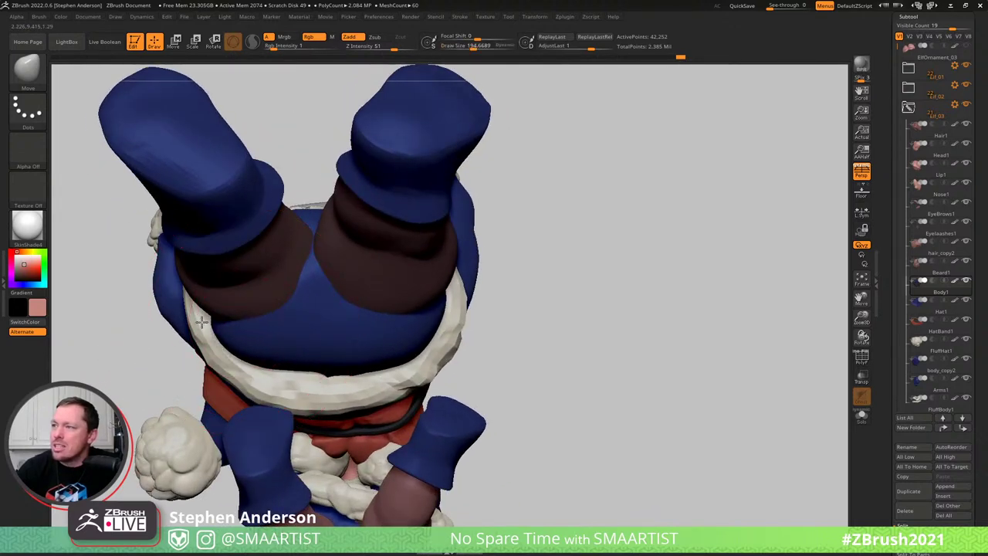
pyautogui.moveTo(364, 334)
pyautogui.mouseDown(button='right')
pyautogui.moveTo(281, 356)
pyautogui.moveTo(278, 335)
pyautogui.moveTo(301, 332)
pyautogui.moveTo(327, 221)
pyautogui.moveTo(367, 294)
pyautogui.moveTo(325, 307)
pyautogui.moveTo(279, 293)
pyautogui.moveTo(302, 351)
pyautogui.mouseUp(button='right')
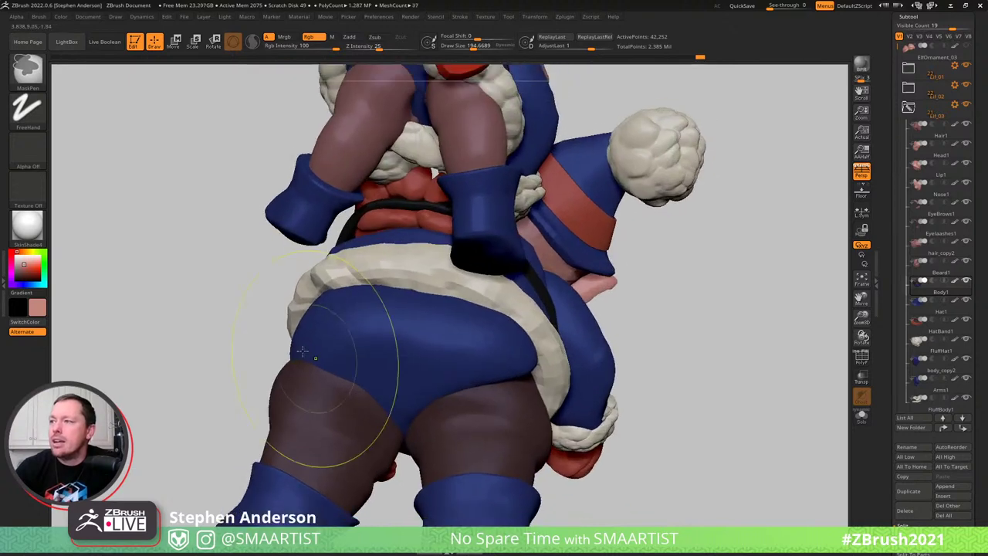
pyautogui.moveTo(368, 316); pyautogui.dragTo(300, 288, button='right')
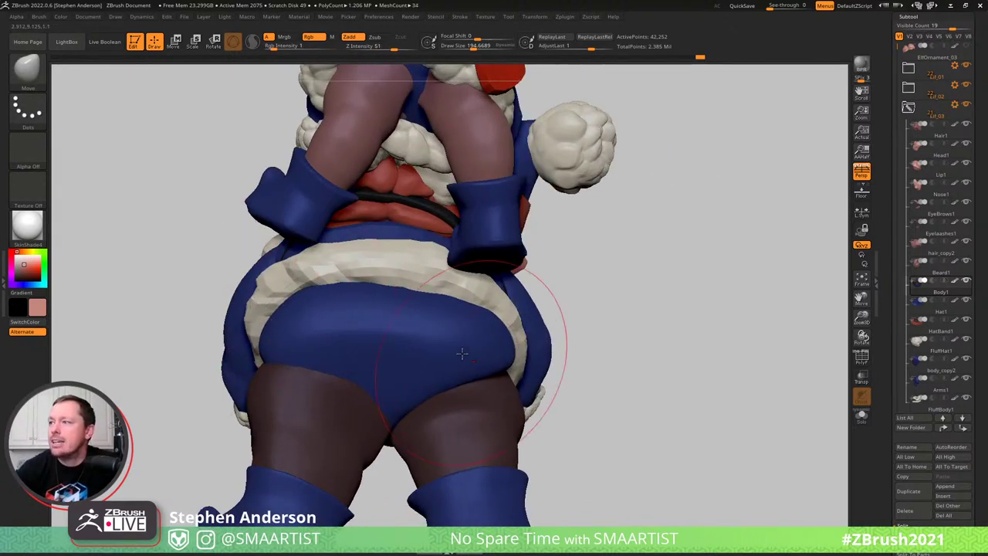
pyautogui.moveTo(462, 354); pyautogui.dragTo(523, 394, button='right')
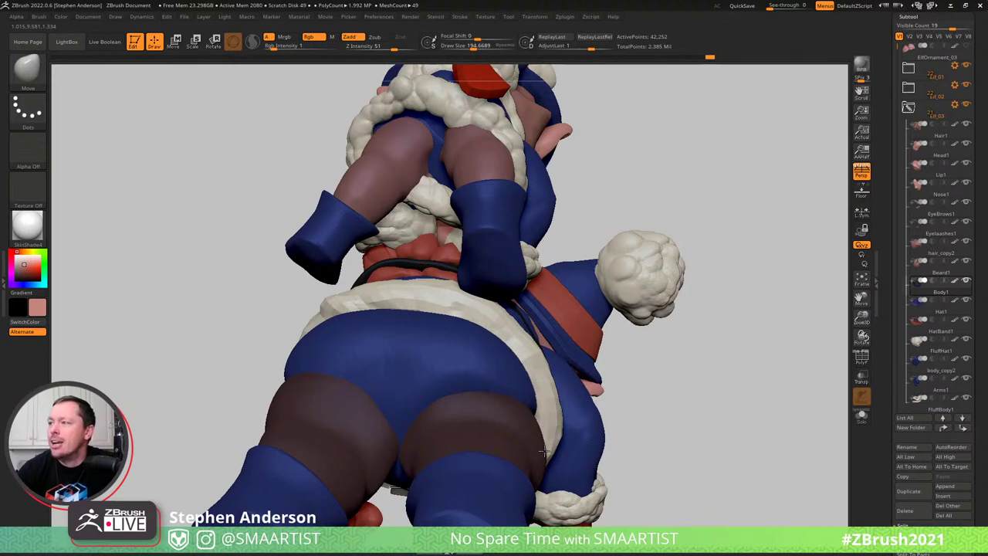
# Select the FluffBody1 subtool, show its polyframe, and mask everything except the fur collar polygroup
pyautogui.moveTo(497, 330)
pyautogui.mouseDown(button='right')
pyautogui.moveTo(516, 366)
pyautogui.moveTo(588, 384)
pyautogui.moveTo(431, 340)
pyautogui.moveTo(409, 349)
pyautogui.moveTo(436, 361)
pyautogui.moveTo(437, 403)
pyautogui.moveTo(408, 383)
pyautogui.moveTo(415, 406)
pyautogui.mouseUp(button='right')
pyautogui.keyDown('alt'); pyautogui.click(435, 399); pyautogui.keyUp('alt')
pyautogui.hotkey('shift', 'f')
pyautogui.press('w')
pyautogui.keyDown('ctrl'); pyautogui.click(476, 403); pyautogui.keyUp('ctrl')
pyautogui.press('q')
# Adjust the fur collar with the Move brush at draw size about 243, and reduce the draw size to about 129
pyautogui.press('s')
pyautogui.moveTo(406, 390); pyautogui.dragTo(409, 390)
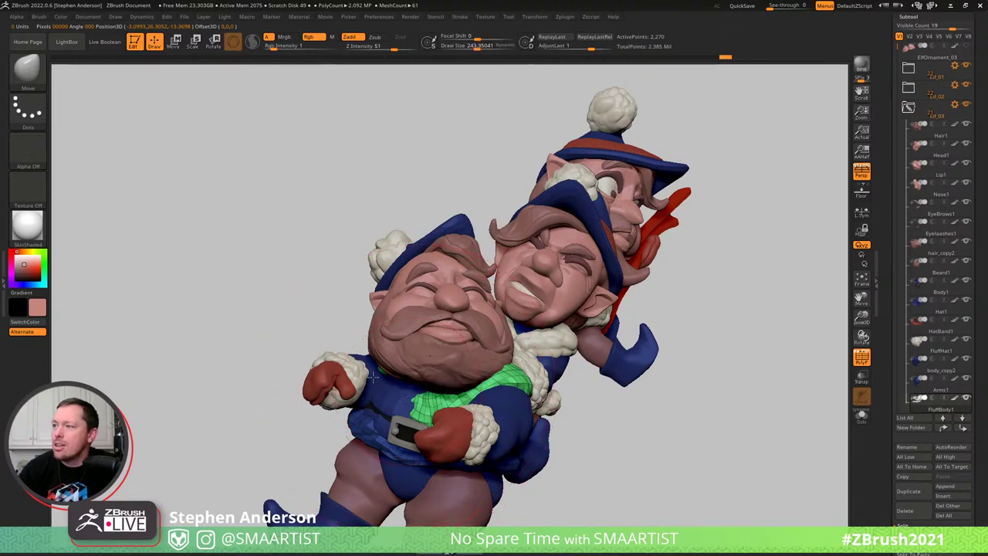
pyautogui.moveTo(395, 373)
pyautogui.mouseDown(button='right')
pyautogui.moveTo(415, 387)
pyautogui.moveTo(389, 383)
pyautogui.moveTo(452, 397)
pyautogui.moveTo(463, 407)
pyautogui.moveTo(437, 397)
pyautogui.moveTo(473, 433)
pyautogui.moveTo(526, 443)
pyautogui.moveTo(283, 323)
pyautogui.moveTo(306, 302)
pyautogui.moveTo(472, 316)
pyautogui.moveTo(445, 320)
pyautogui.moveTo(488, 398)
pyautogui.moveTo(478, 394)
pyautogui.mouseUp(button='right')
pyautogui.press('s')
pyautogui.press('s')
# Undo the last six edits to the FluffBody1 fur trim
pyautogui.hotkey('ctrl', 'z')
pyautogui.hotkey('ctrl', 'z')
pyautogui.hotkey('ctrl', 'z')
pyautogui.hotkey('ctrl', 'z')
pyautogui.hotkey('ctrl', 'z')
pyautogui.hotkey('ctrl', 'z')
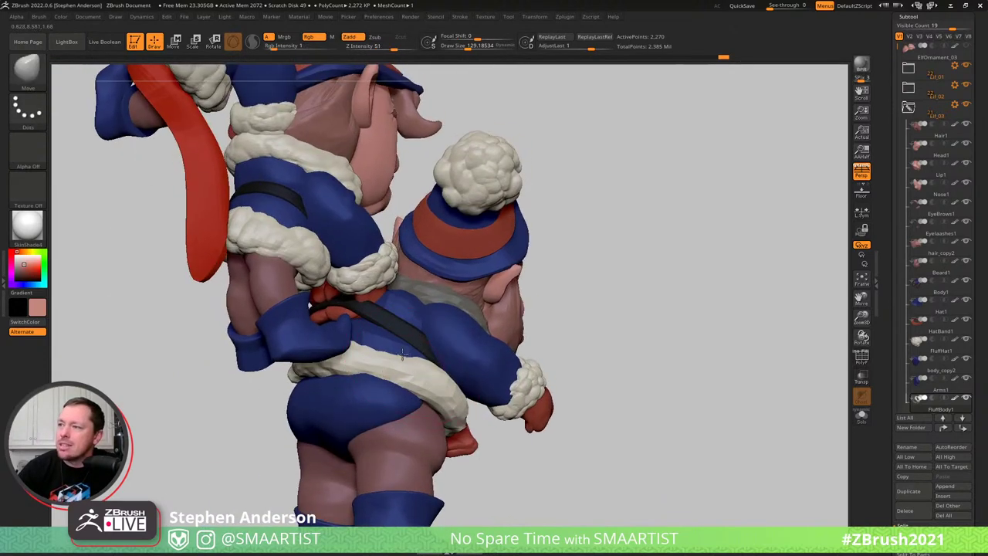
# Shape the FluffBody1 fur hem around the bottom elf's hips with the Move brush while the collar stays masked
pyautogui.moveTo(402, 355)
pyautogui.mouseDown(button='right')
pyautogui.moveTo(347, 353)
pyautogui.moveTo(400, 353)
pyautogui.moveTo(373, 378)
pyautogui.mouseUp(button='right')
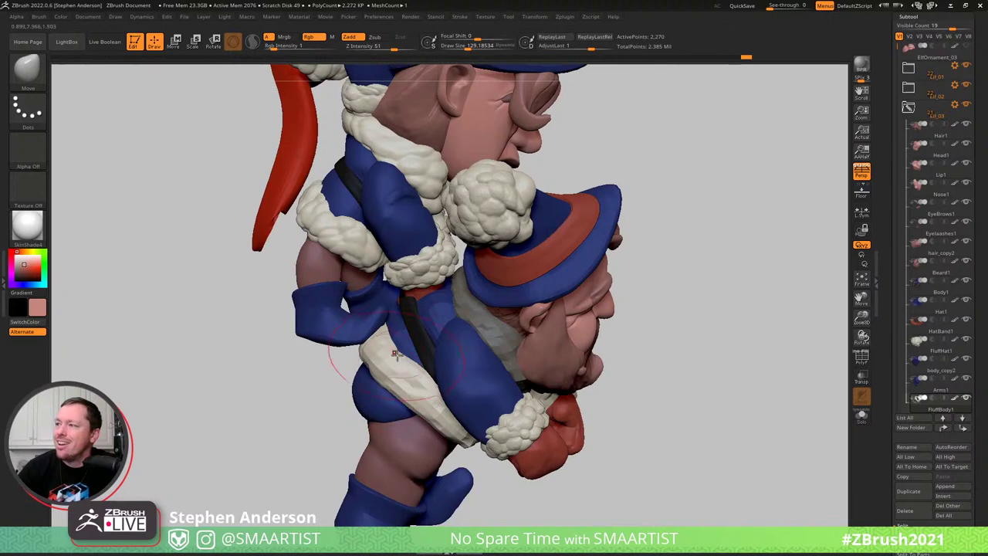
pyautogui.moveTo(397, 347)
pyautogui.mouseDown(button='right')
pyautogui.moveTo(474, 324)
pyautogui.moveTo(375, 360)
pyautogui.moveTo(294, 373)
pyautogui.moveTo(292, 352)
pyautogui.moveTo(257, 458)
pyautogui.moveTo(283, 471)
pyautogui.moveTo(249, 465)
pyautogui.moveTo(218, 430)
pyautogui.moveTo(241, 372)
pyautogui.moveTo(333, 285)
pyautogui.moveTo(344, 297)
pyautogui.moveTo(325, 287)
pyautogui.mouseUp(button='right')
pyautogui.keyDown('ctrl'); pyautogui.click(395, 473); pyautogui.keyUp('ctrl')
# Select the bottom elf's Body1 subtool, isolate it, and mask both legs so only the blue body and shorts stay editable
pyautogui.press('ctrl')
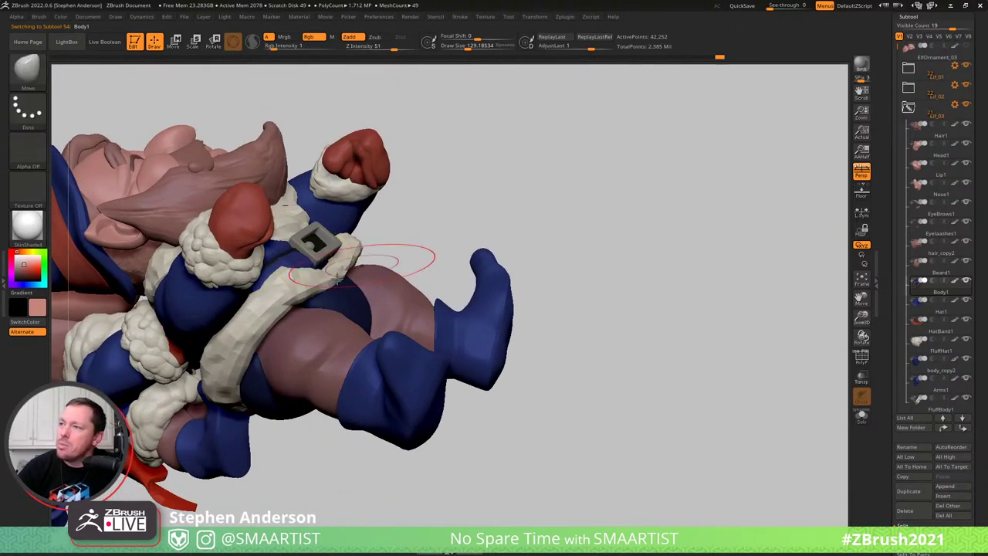
pyautogui.moveTo(413, 257); pyautogui.dragTo(326, 302, button='right')
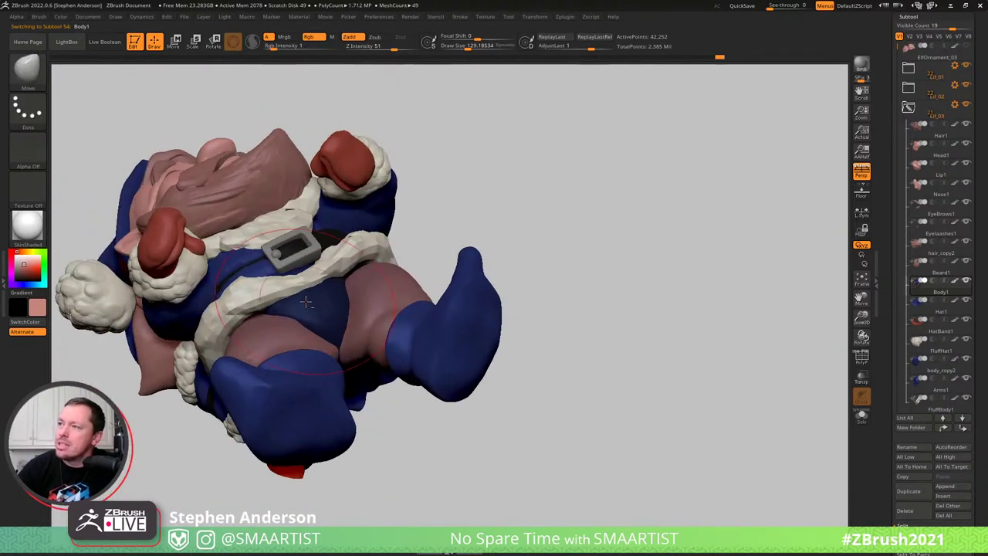
pyautogui.keyDown('ctrl'); pyautogui.click(490, 188); pyautogui.keyUp('ctrl')
pyautogui.moveTo(370, 267); pyautogui.dragTo(362, 298, button='right')
pyautogui.hotkey('ctrl', 's')
pyautogui.moveTo(353, 261)
pyautogui.mouseDown(button='right')
pyautogui.moveTo(375, 253)
pyautogui.moveTo(380, 262)
pyautogui.mouseUp(button='right')
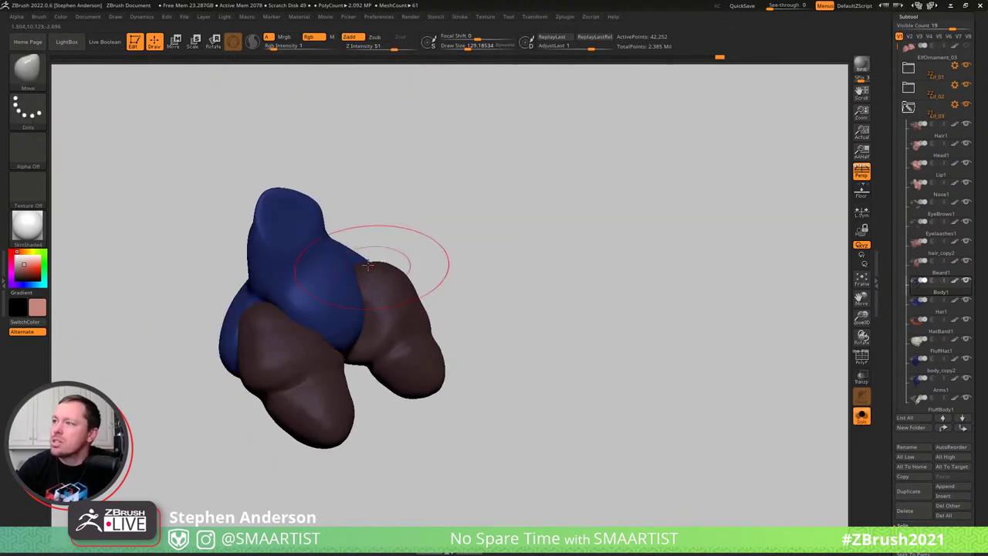
# Reshape the isolated blue shorts over the tops of the thighs with the Move brush at draw size about 90
pyautogui.press('s')
pyautogui.moveTo(363, 265); pyautogui.dragTo(426, 255)
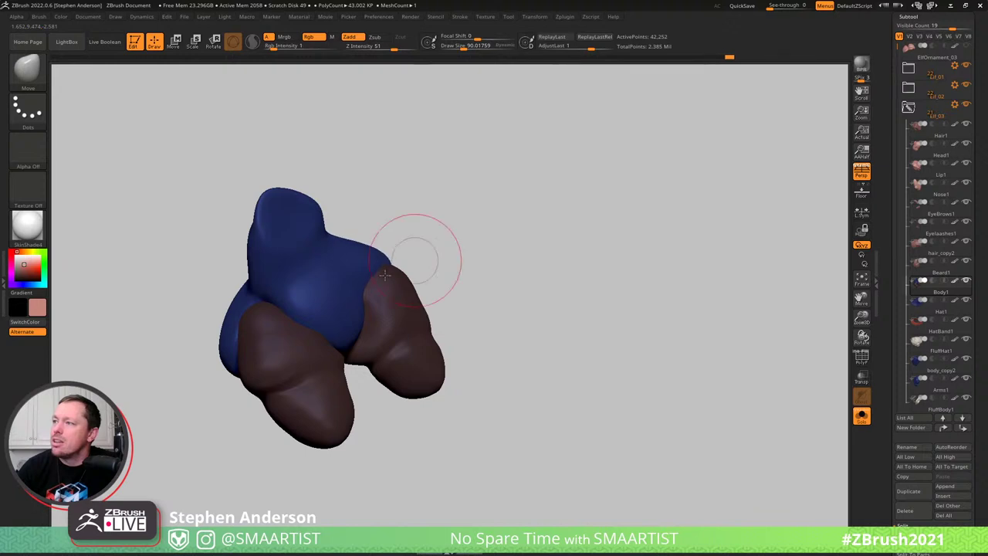
pyautogui.moveTo(384, 274); pyautogui.dragTo(400, 292, button='right')
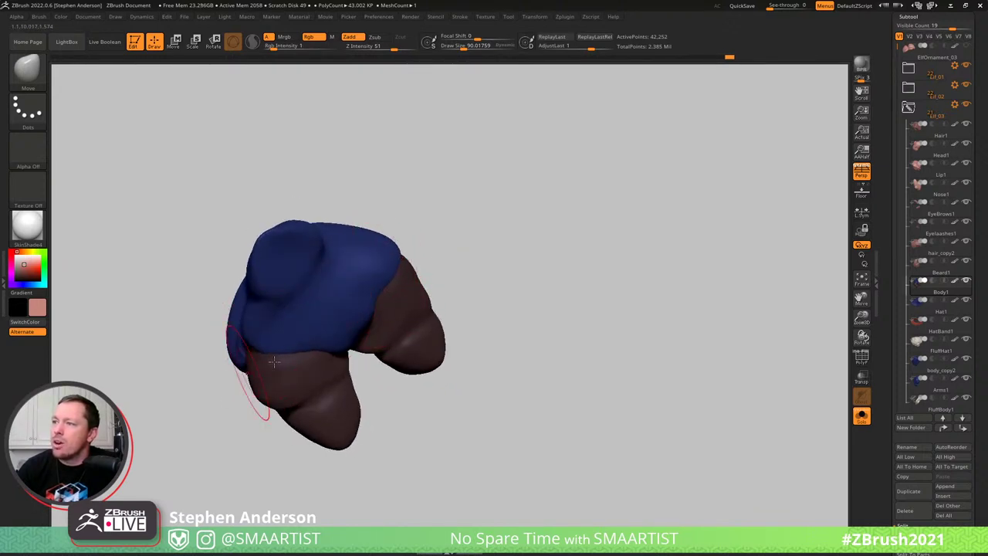
pyautogui.moveTo(295, 355)
pyautogui.mouseDown(button='right')
pyautogui.moveTo(241, 390)
pyautogui.moveTo(280, 364)
pyautogui.moveTo(306, 370)
pyautogui.moveTo(243, 374)
pyautogui.mouseUp(button='right')
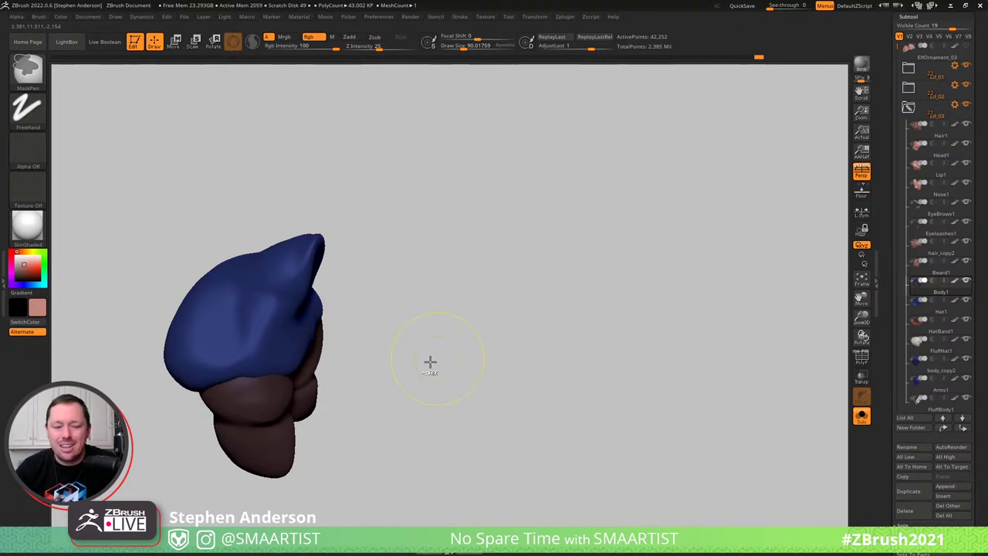
# Show the whole ornament and refine the shorts' leg openings with the Move brush at draw size about 54
pyautogui.hotkey('ctrl', 'shift', 's')
pyautogui.moveTo(342, 402)
pyautogui.mouseDown(button='right')
pyautogui.moveTo(282, 325)
pyautogui.moveTo(250, 374)
pyautogui.moveTo(261, 388)
pyautogui.moveTo(240, 376)
pyautogui.mouseUp(button='right')
pyautogui.press('s')
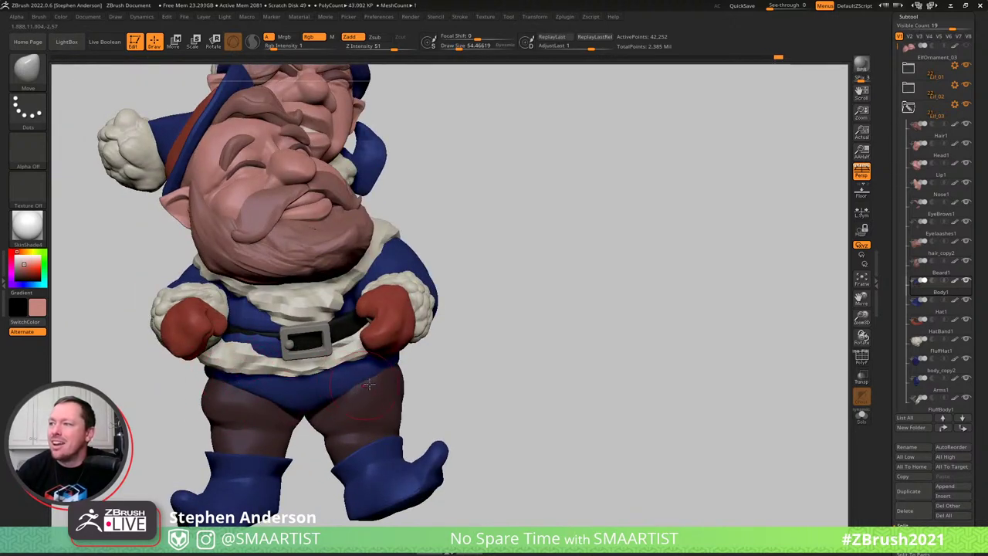
pyautogui.moveTo(369, 379)
pyautogui.mouseDown(button='right')
pyautogui.moveTo(375, 391)
pyautogui.moveTo(359, 382)
pyautogui.moveTo(430, 368)
pyautogui.moveTo(419, 383)
pyautogui.moveTo(419, 357)
pyautogui.moveTo(271, 393)
pyautogui.moveTo(253, 412)
pyautogui.mouseUp(button='right')
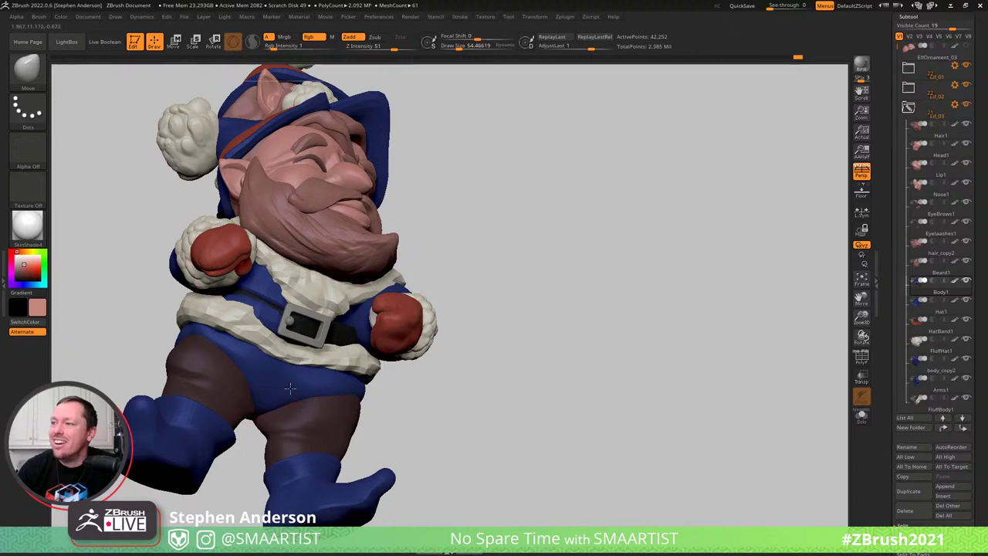
pyautogui.moveTo(289, 384)
pyautogui.mouseDown(button='right')
pyautogui.moveTo(324, 402)
pyautogui.moveTo(293, 390)
pyautogui.moveTo(297, 328)
pyautogui.mouseUp(button='right')
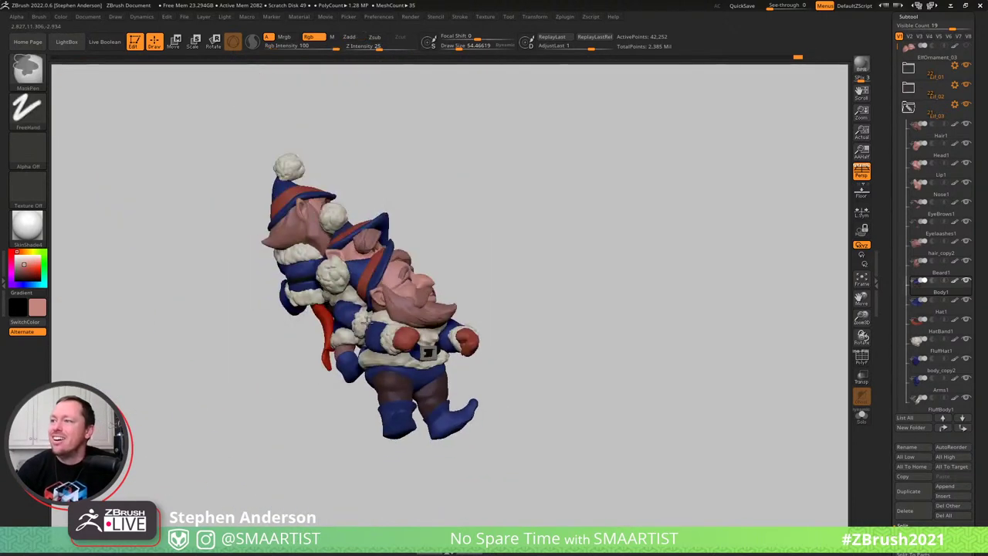
# Clear the mask from the bottom elf's legs and check the stacked ornament from the side and front
pyautogui.keyDown('shift'); pyautogui.moveTo(518, 269); pyautogui.dragTo(540, 266, button='right'); pyautogui.keyUp('shift')
pyautogui.moveTo(564, 327)
pyautogui.mouseDown(button='right')
pyautogui.moveTo(532, 337)
pyautogui.moveTo(561, 299)
pyautogui.moveTo(535, 316)
pyautogui.moveTo(536, 333)
pyautogui.moveTo(538, 324)
pyautogui.moveTo(602, 337)
pyautogui.mouseUp(button='right')
pyautogui.press('shift')
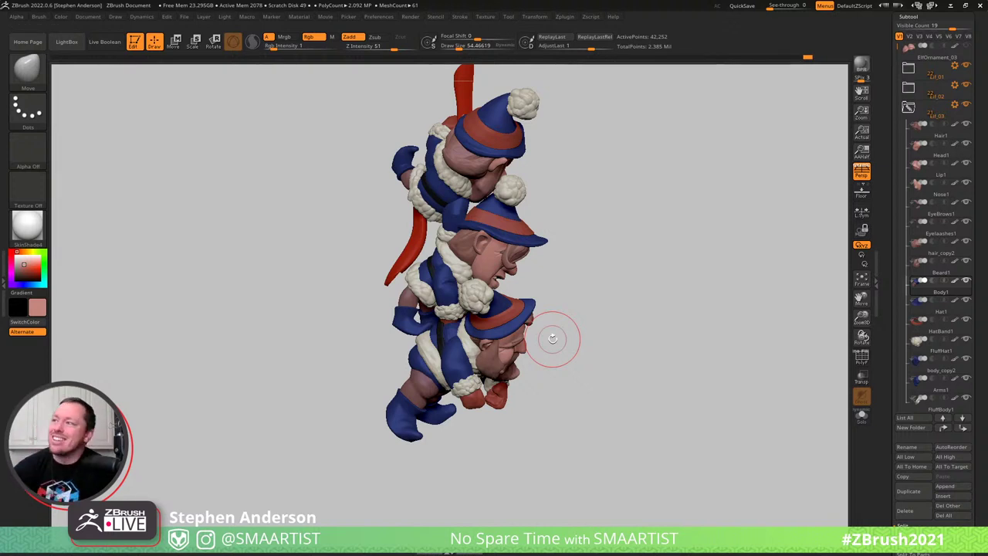
pyautogui.moveTo(579, 324)
pyautogui.mouseDown()
pyautogui.moveTo(511, 290)
pyautogui.moveTo(536, 278)
pyautogui.moveTo(520, 278)
pyautogui.moveTo(540, 279)
pyautogui.moveTo(505, 278)
pyautogui.moveTo(526, 276)
pyautogui.moveTo(551, 280)
pyautogui.moveTo(481, 323)
pyautogui.mouseUp()
pyautogui.press('ctrl')
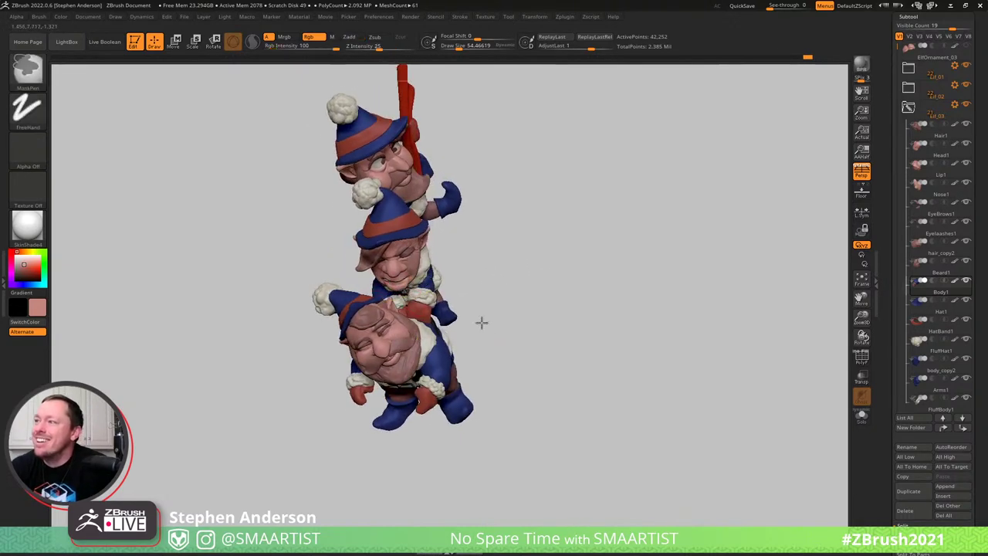
# Select the middle elf's FluffWrists1_1 subtool, show its polyframe, and mask everything except the cuff beside the bottom elf's ear
pyautogui.keyDown('ctrl'); pyautogui.moveTo(482, 322); pyautogui.dragTo(550, 362, button='right'); pyautogui.keyUp('ctrl')
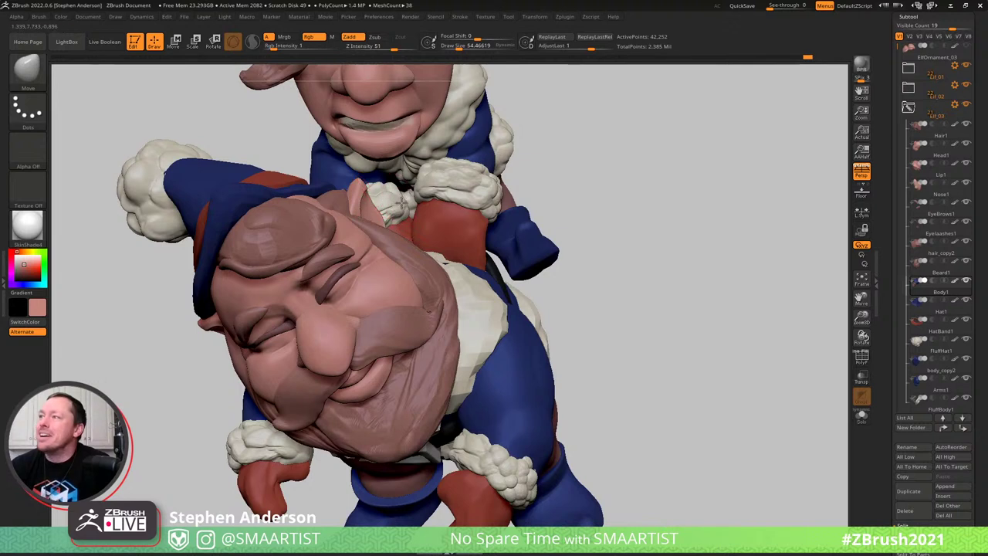
pyautogui.keyDown('alt'); pyautogui.click(402, 202); pyautogui.keyUp('alt')
pyautogui.hotkey('shift', 'f')
pyautogui.press('w')
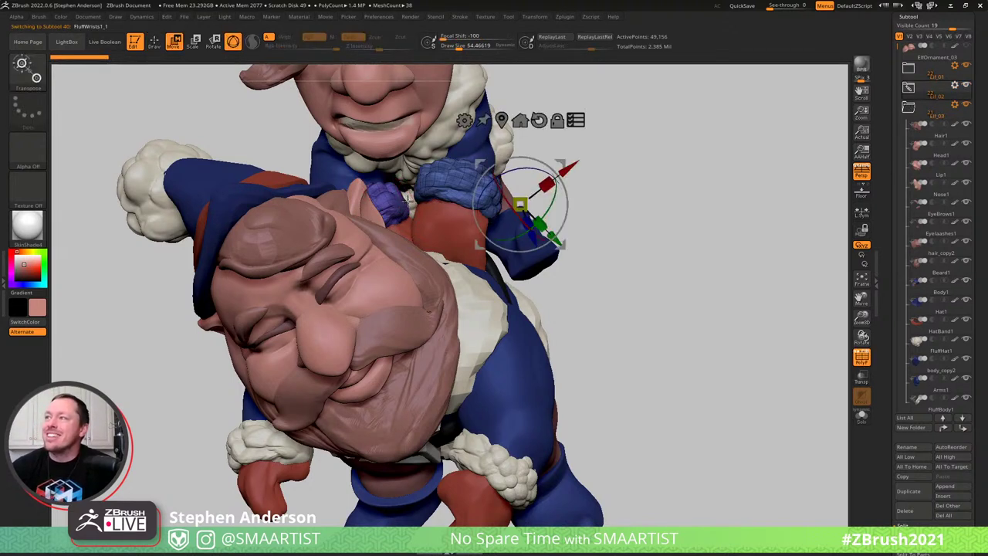
pyautogui.keyDown('ctrl'); pyautogui.click(407, 201); pyautogui.keyUp('ctrl')
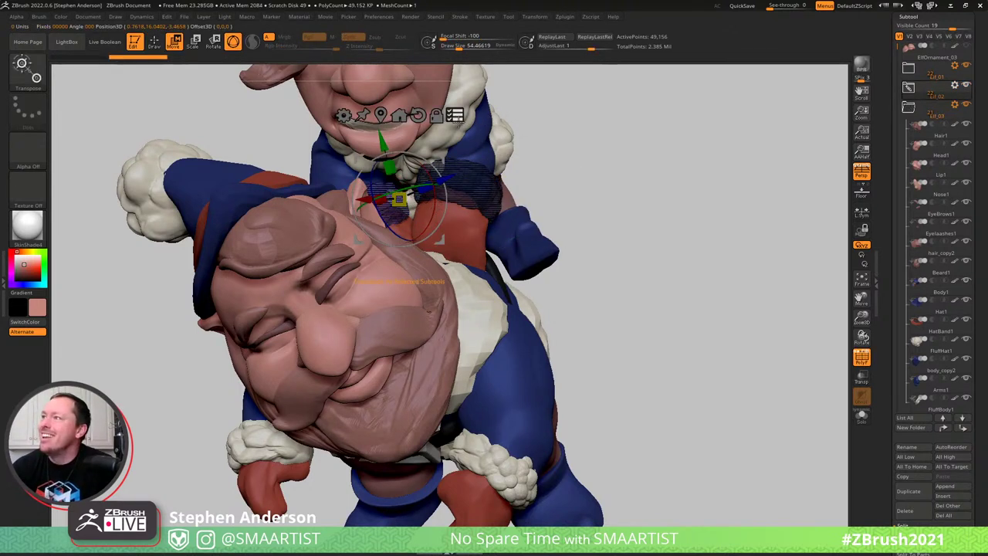
pyautogui.press('q')
# Lower the wrist fur by two subdivision levels and enlarge the Move brush's draw size to about 146
pyautogui.moveTo(423, 193); pyautogui.dragTo(402, 205, button='right')
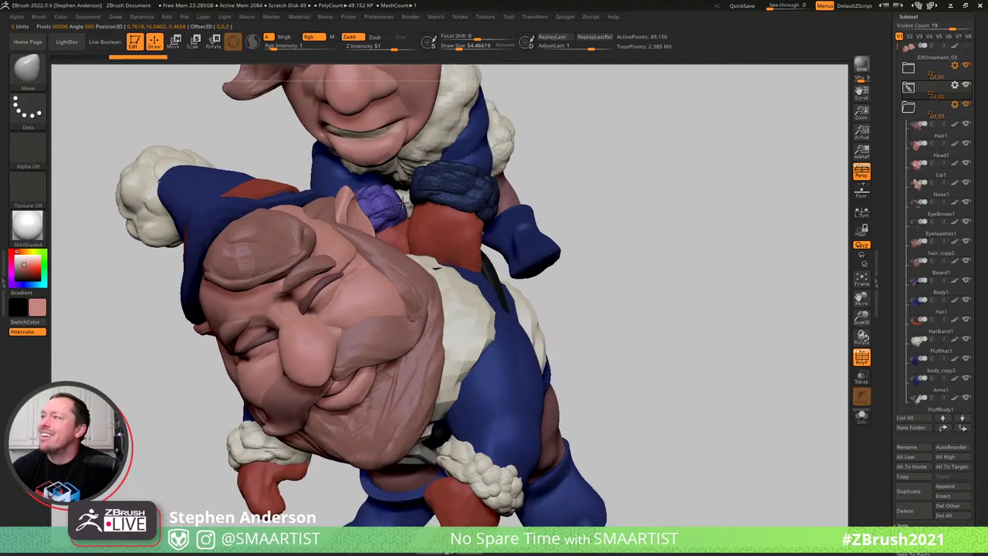
pyautogui.press('s')
pyautogui.moveTo(407, 196); pyautogui.dragTo(410, 196)
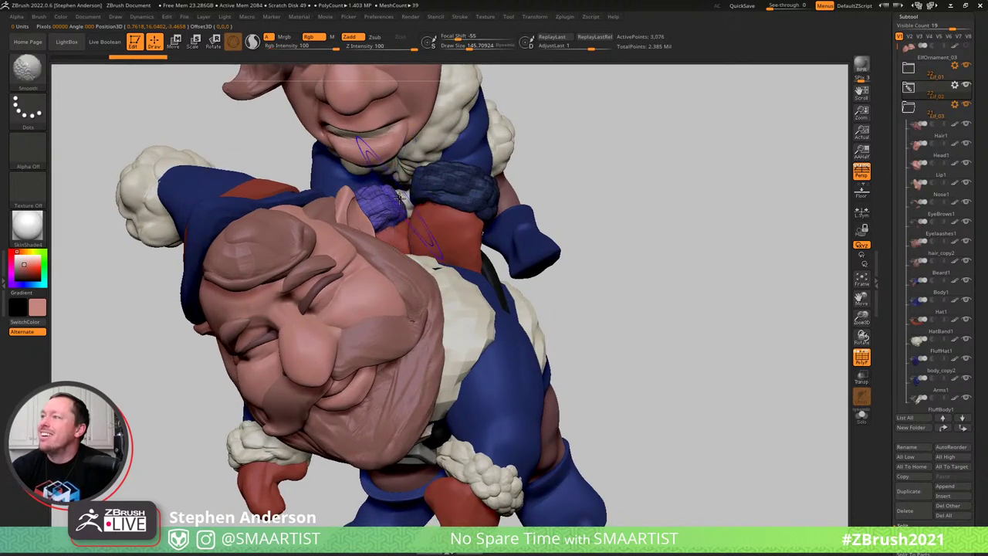
pyautogui.hotkey('shift', 'd')
pyautogui.hotkey('shift', 'd')
# Invert the mask and adjust the middle elf's other fur cuff with the Move brush at draw size about 140
pyautogui.moveTo(423, 182)
pyautogui.mouseDown(button='right')
pyautogui.moveTo(354, 186)
pyautogui.moveTo(463, 230)
pyautogui.moveTo(449, 242)
pyautogui.moveTo(458, 158)
pyautogui.moveTo(462, 210)
pyautogui.moveTo(664, 162)
pyautogui.mouseUp(button='right')
pyautogui.press('s')
pyautogui.moveTo(411, 208)
pyautogui.mouseDown(button='right')
pyautogui.moveTo(440, 202)
pyautogui.moveTo(365, 200)
pyautogui.mouseUp(button='right')
pyautogui.press('s')
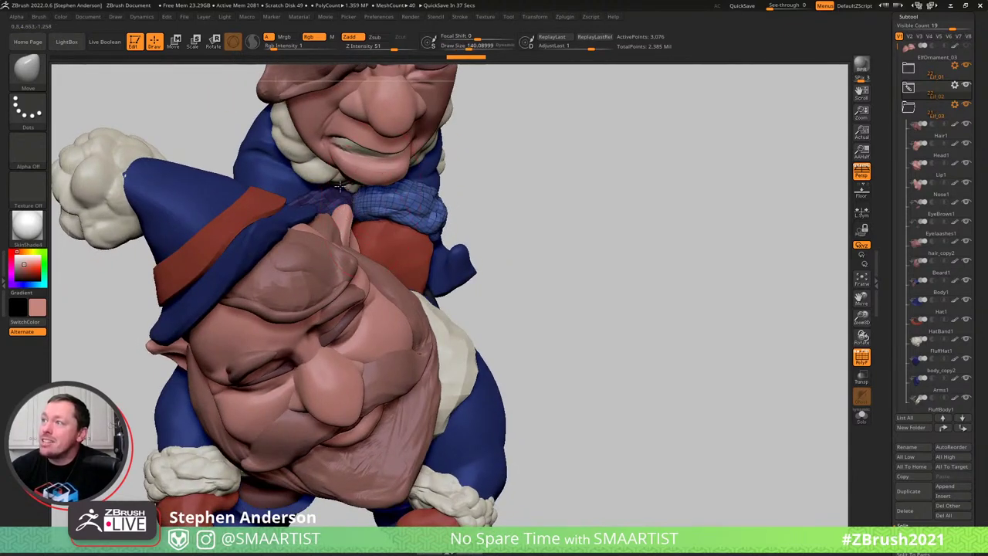
pyautogui.moveTo(340, 186); pyautogui.dragTo(345, 190)
pyautogui.moveTo(347, 193)
pyautogui.mouseDown(button='right')
pyautogui.moveTo(370, 177)
pyautogui.moveTo(376, 211)
pyautogui.moveTo(330, 227)
pyautogui.moveTo(363, 226)
pyautogui.mouseUp(button='right')
# Invert the mask again, fit the cuff by the ear around its mitten at draw sizes of about 95 and 62, and clear the mask
pyautogui.keyDown('ctrl'); pyautogui.click(590, 183); pyautogui.keyUp('ctrl')
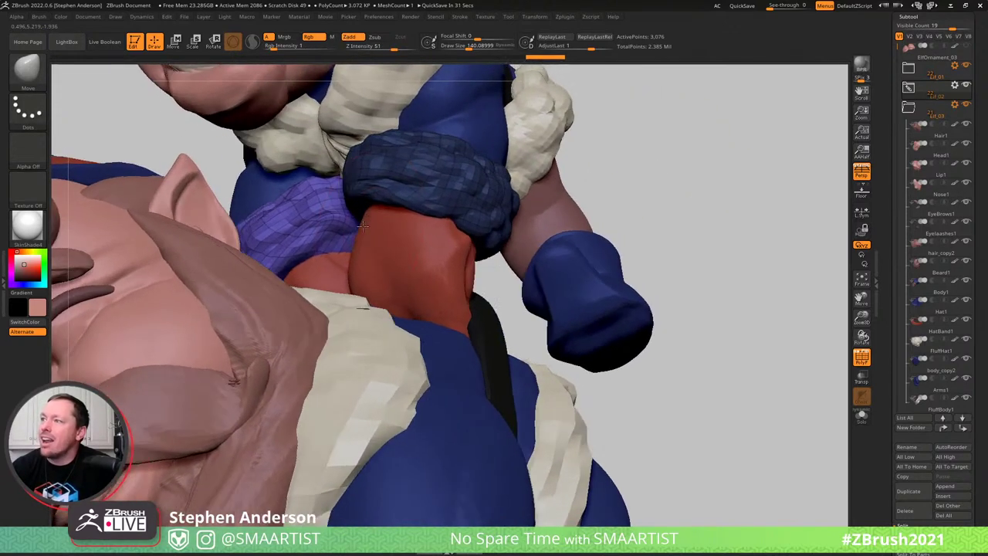
pyautogui.press('s')
pyautogui.click(320, 235)
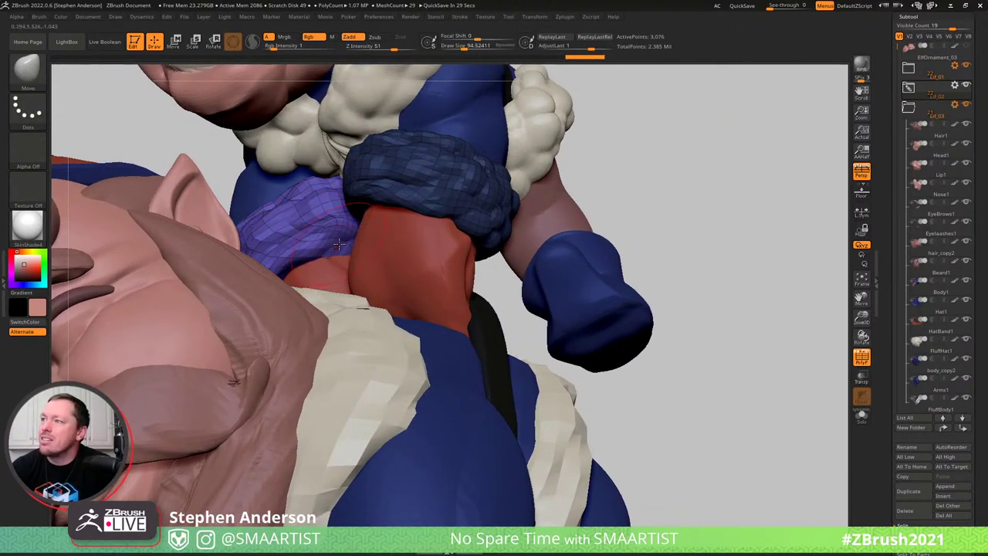
pyautogui.press('s')
pyautogui.click(332, 243)
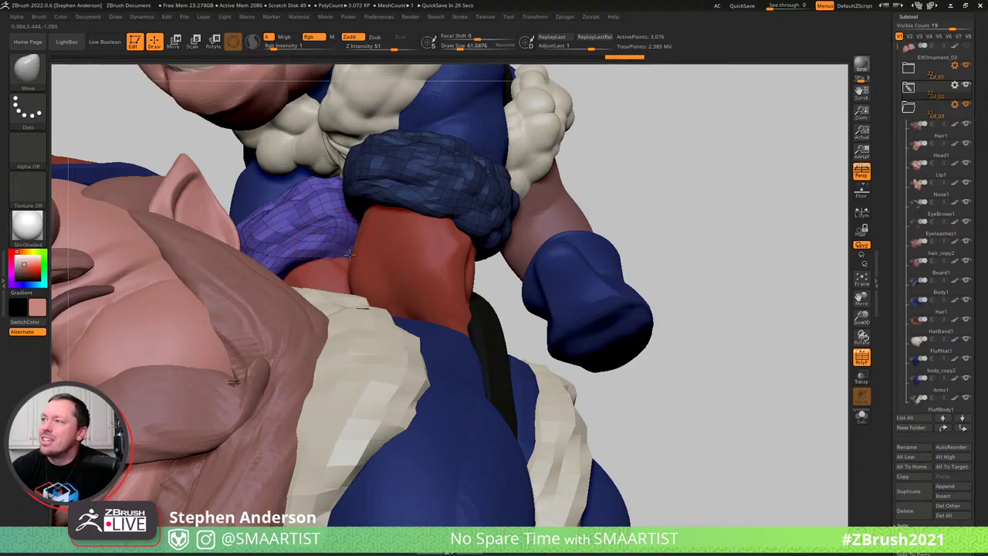
pyautogui.moveTo(330, 241); pyautogui.dragTo(336, 249)
pyautogui.moveTo(332, 246)
pyautogui.mouseDown(button='right')
pyautogui.moveTo(365, 249)
pyautogui.moveTo(372, 266)
pyautogui.moveTo(356, 246)
pyautogui.moveTo(567, 232)
pyautogui.moveTo(570, 189)
pyautogui.mouseUp(button='right')
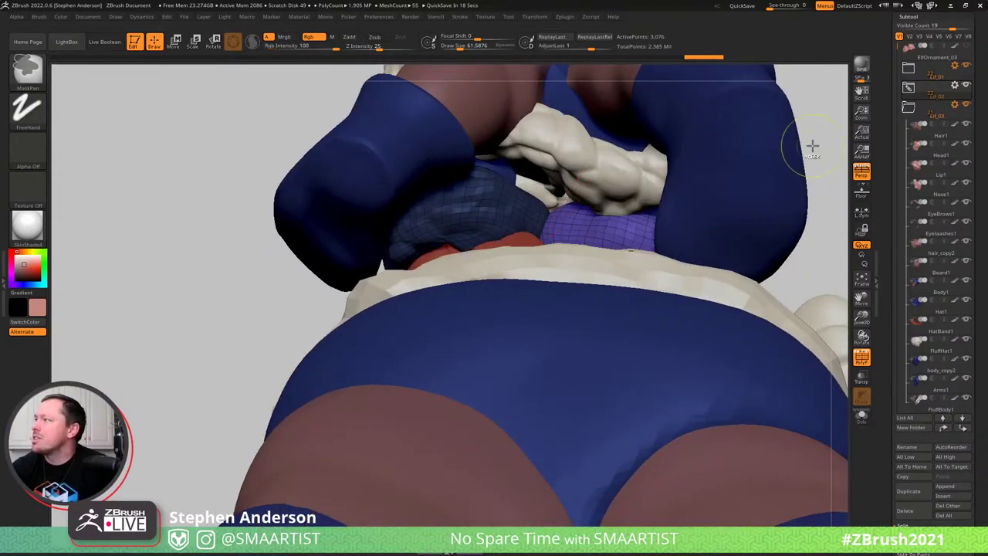
pyautogui.keyDown('ctrl'); pyautogui.moveTo(813, 147); pyautogui.dragTo(828, 164); pyautogui.keyUp('ctrl')
# Select the middle elf's FluffBody1_1 trim, drop it to low subdivision, and move its hem over the wrist gap at draw size about 95
pyautogui.moveTo(567, 200)
pyautogui.mouseDown(button='right')
pyautogui.moveTo(573, 173)
pyautogui.moveTo(569, 203)
pyautogui.moveTo(536, 167)
pyautogui.moveTo(565, 183)
pyautogui.moveTo(553, 176)
pyautogui.moveTo(571, 162)
pyautogui.mouseUp(button='right')
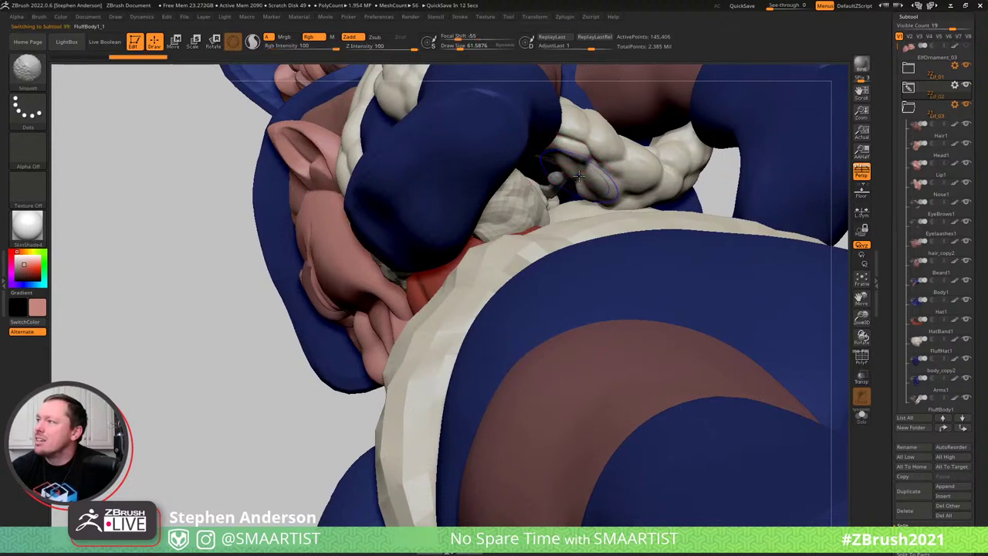
pyautogui.keyDown('alt'); pyautogui.click(558, 163); pyautogui.keyUp('alt')
pyautogui.moveTo(559, 163); pyautogui.dragTo(553, 155, button='right')
pyautogui.press('s')
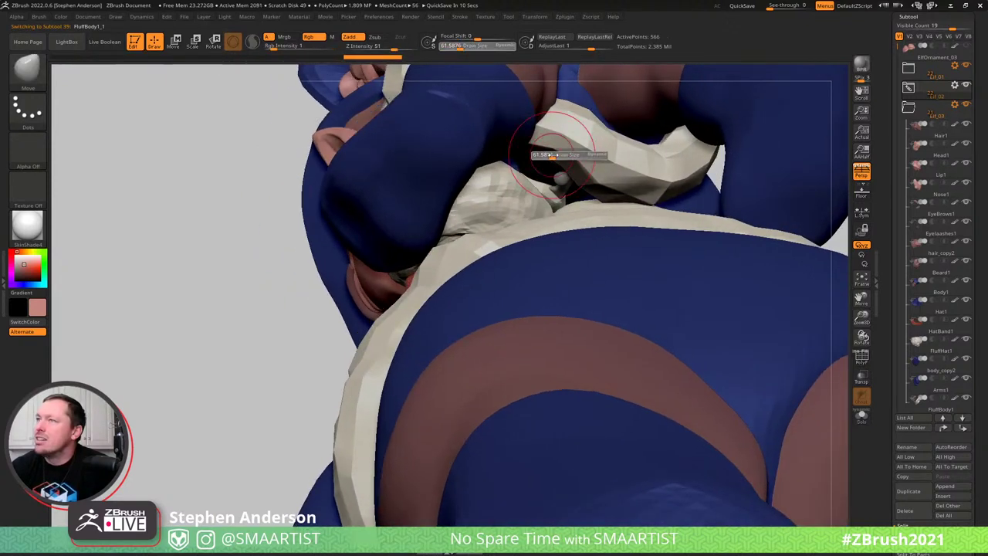
pyautogui.moveTo(554, 157); pyautogui.dragTo(556, 158)
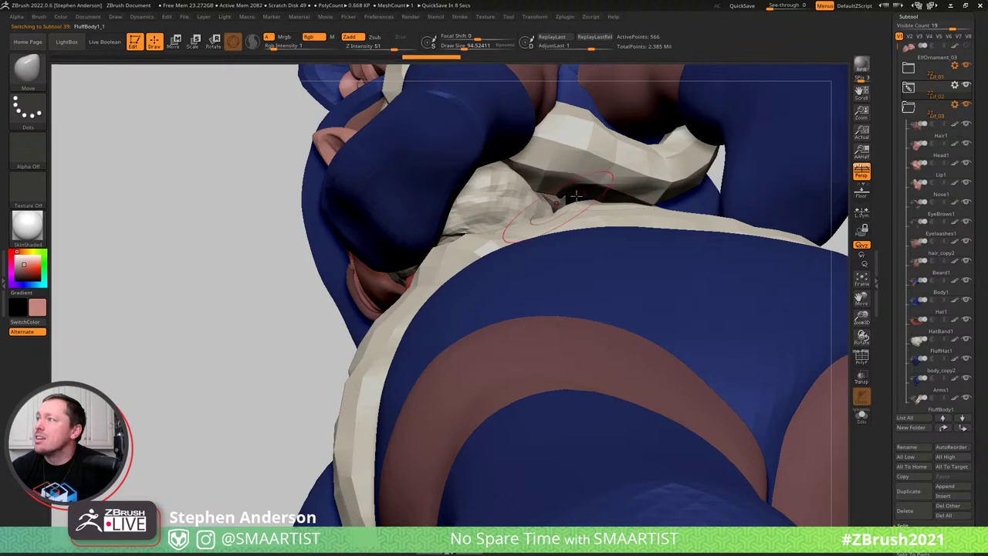
pyautogui.moveTo(574, 224); pyautogui.dragTo(561, 113, button='right')
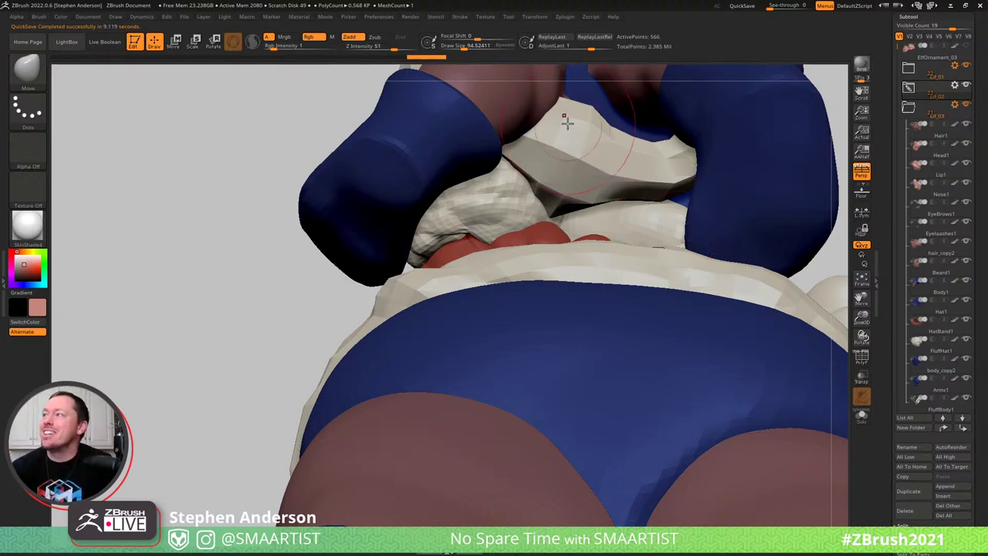
pyautogui.moveTo(568, 123)
pyautogui.mouseDown(button='right')
pyautogui.moveTo(556, 106)
pyautogui.moveTo(578, 113)
pyautogui.mouseUp(button='right')
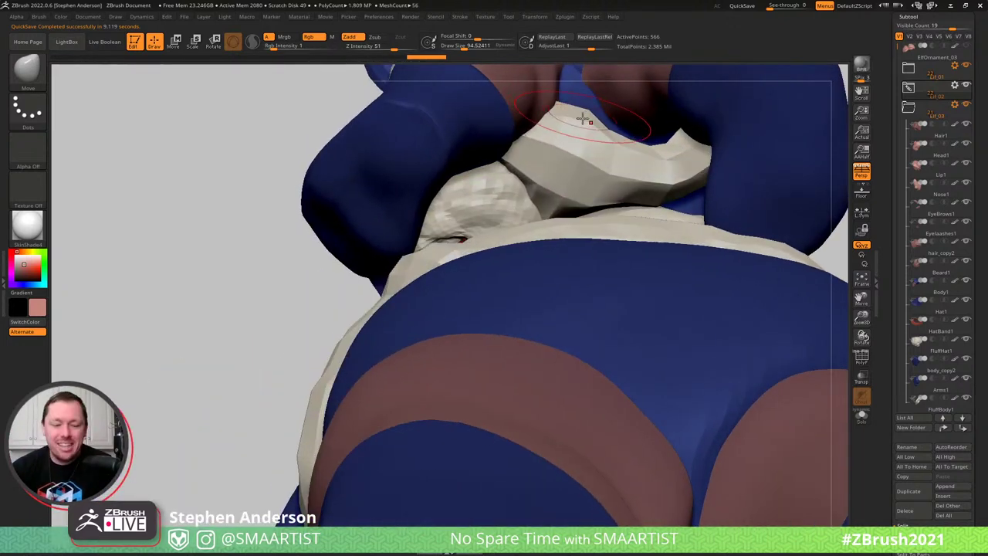
# Pull the upper edge of the middle elf's fur hem down with the Move brush at draw size about 140
pyautogui.press('s')
pyautogui.moveTo(582, 119); pyautogui.dragTo(559, 151)
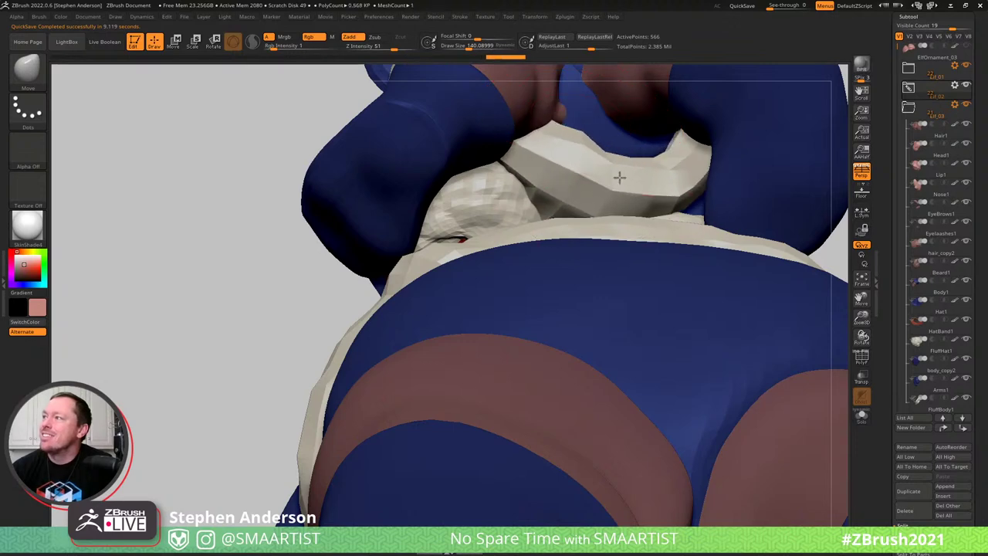
pyautogui.moveTo(621, 177)
pyautogui.mouseDown(button='right')
pyautogui.moveTo(634, 203)
pyautogui.moveTo(646, 139)
pyautogui.mouseUp(button='right')
# Fit the FluffBody1_1 fur hem around the middle elf's hips with the Move brush at draw size about 119
pyautogui.press('s')
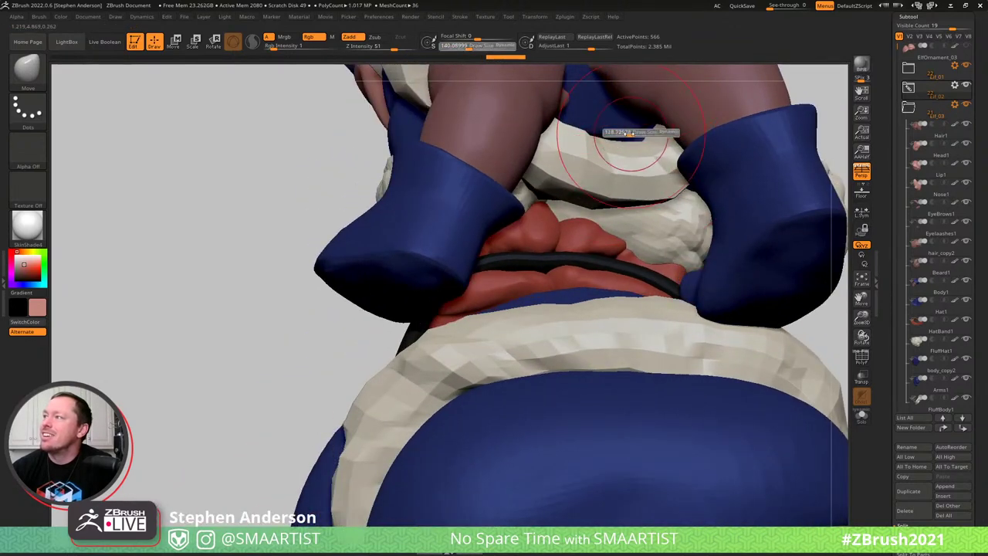
pyautogui.moveTo(634, 134); pyautogui.dragTo(629, 133)
pyautogui.moveTo(623, 109)
pyautogui.mouseDown(button='right')
pyautogui.moveTo(591, 141)
pyautogui.moveTo(648, 141)
pyautogui.moveTo(610, 126)
pyautogui.mouseUp(button='right')
pyautogui.press('s')
pyautogui.moveTo(623, 134); pyautogui.dragTo(581, 177)
pyautogui.moveTo(598, 182)
pyautogui.keyDown('ctrl'); pyautogui.mouseDown(button='right')
pyautogui.moveTo(625, 133)
pyautogui.moveTo(584, 223)
pyautogui.moveTo(614, 193)
pyautogui.mouseUp(button='right'); pyautogui.keyUp('ctrl')
pyautogui.press('s')
pyautogui.moveTo(604, 207); pyautogui.dragTo(595, 207)
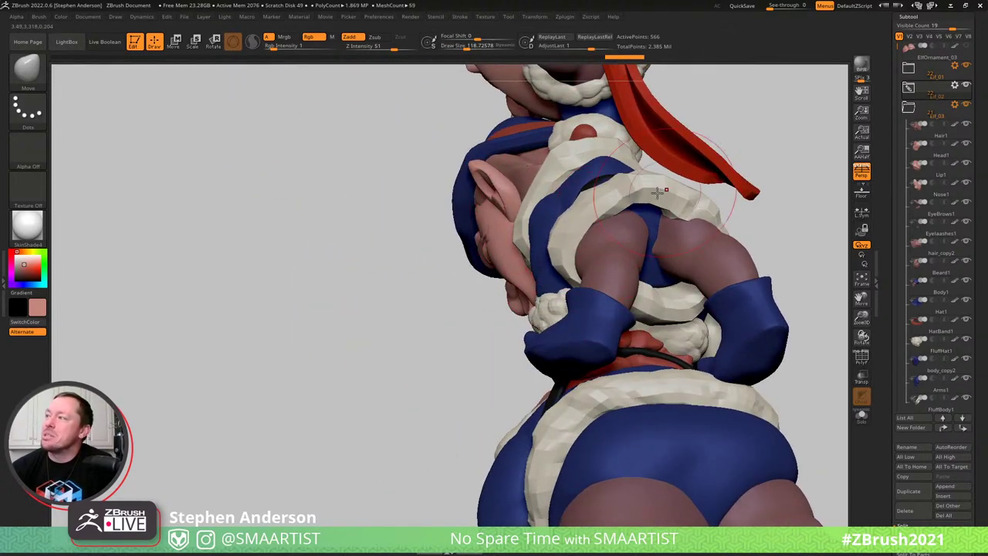
pyautogui.moveTo(653, 220)
pyautogui.mouseDown(button='right')
pyautogui.moveTo(693, 223)
pyautogui.moveTo(764, 207)
pyautogui.moveTo(728, 209)
pyautogui.moveTo(788, 161)
pyautogui.moveTo(697, 223)
pyautogui.moveTo(662, 209)
pyautogui.moveTo(604, 214)
pyautogui.moveTo(627, 217)
pyautogui.moveTo(649, 194)
pyautogui.moveTo(624, 180)
pyautogui.moveTo(646, 181)
pyautogui.moveTo(647, 210)
pyautogui.mouseUp(button='right')
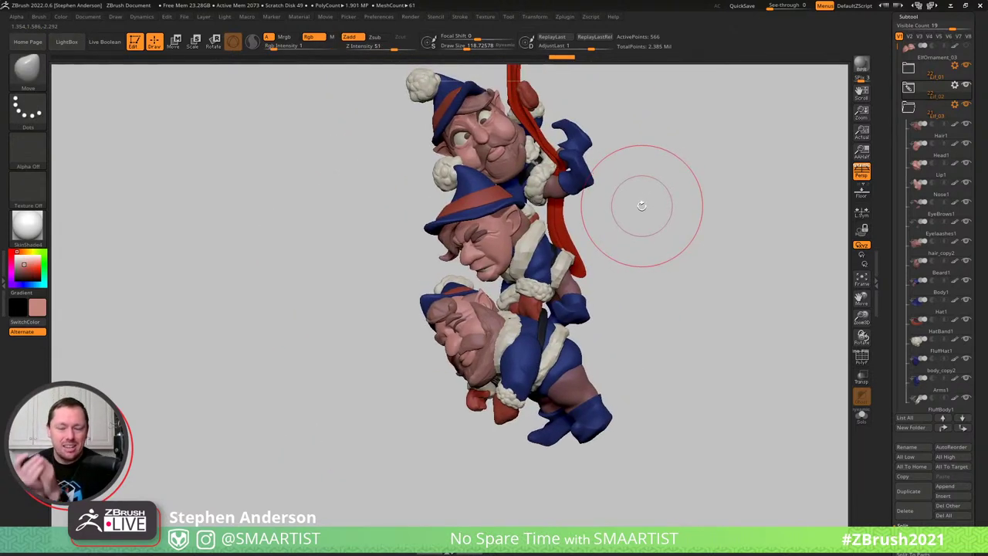
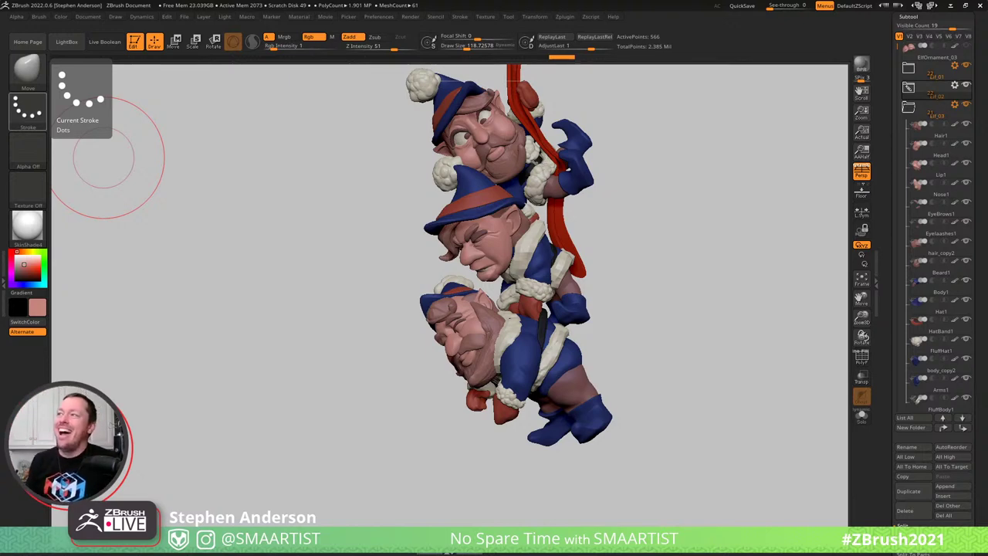
# Select the bottom elf's Shoes1 subtool and isolate the nearer shoe with an inverted MaskLasso mask
pyautogui.moveTo(672, 276); pyautogui.dragTo(706, 285)
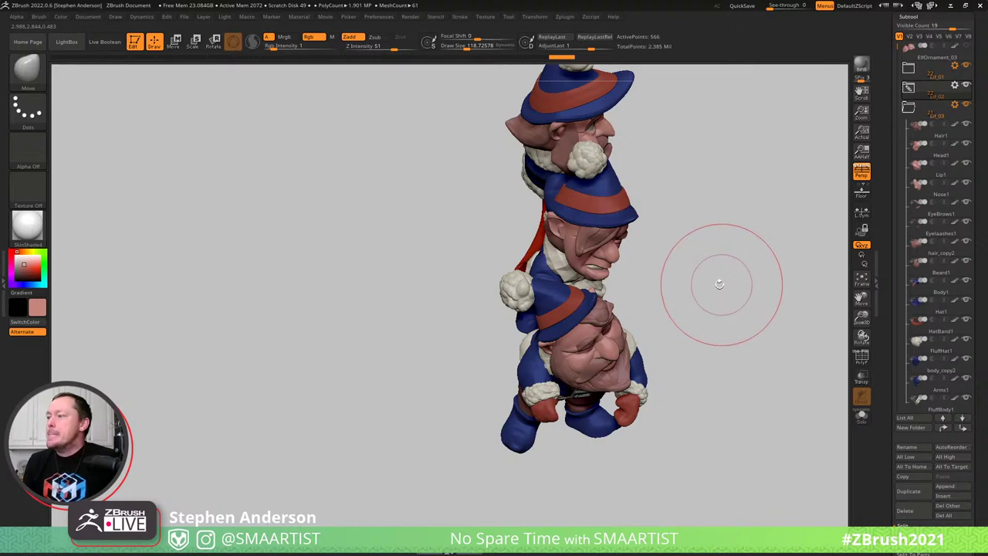
pyautogui.moveTo(513, 444); pyautogui.dragTo(569, 446)
pyautogui.moveTo(569, 446)
pyautogui.mouseDown(button='right')
pyautogui.moveTo(530, 458)
pyautogui.moveTo(526, 478)
pyautogui.mouseUp(button='right')
pyautogui.keyDown('alt'); pyautogui.click(527, 483); pyautogui.keyUp('alt')
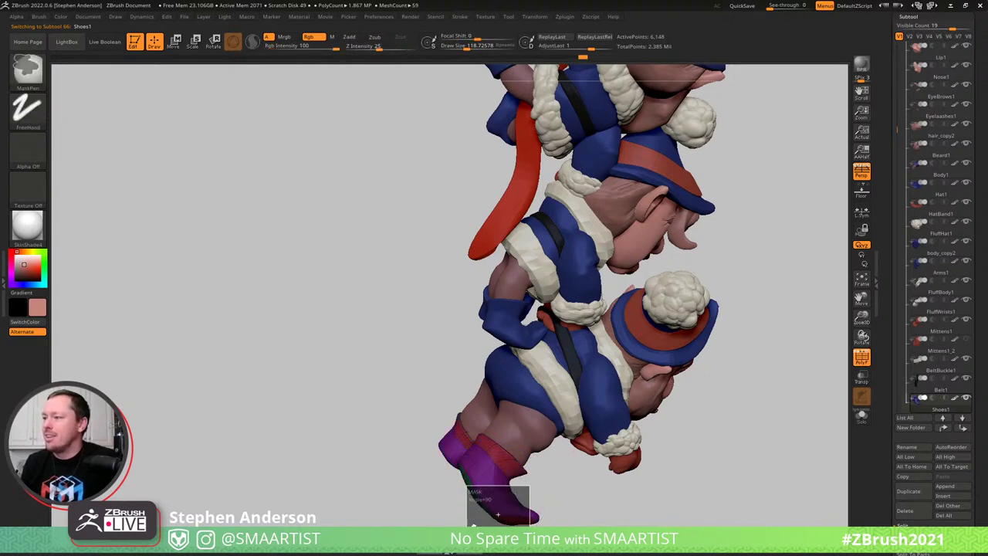
pyautogui.press('b')
pyautogui.click(198, 124)
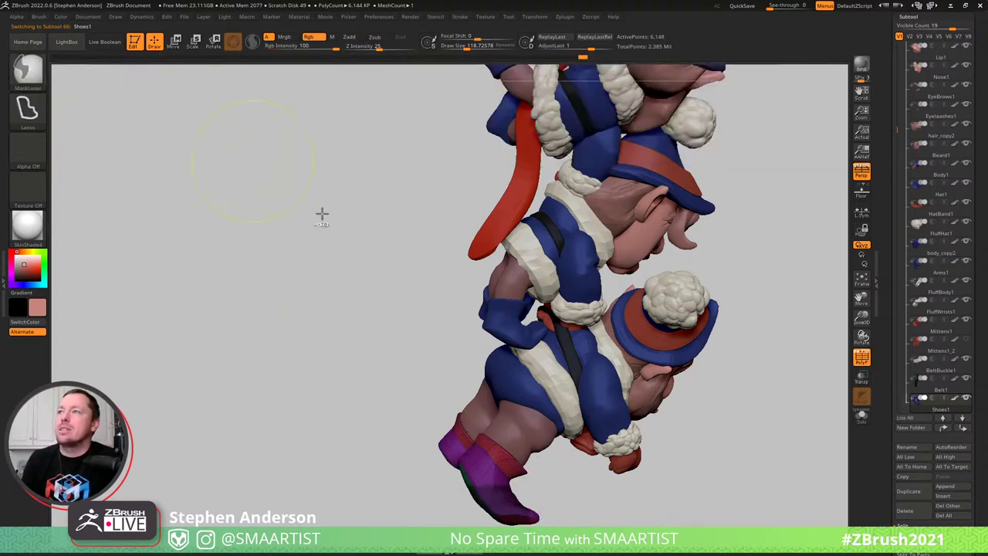
pyautogui.moveTo(411, 186)
pyautogui.mouseDown()
pyautogui.moveTo(370, 181)
pyautogui.moveTo(430, 313)
pyautogui.moveTo(478, 347)
pyautogui.moveTo(517, 298)
pyautogui.mouseUp()
pyautogui.moveTo(445, 371)
pyautogui.mouseDown()
pyautogui.moveTo(591, 345)
pyautogui.moveTo(575, 340)
pyautogui.mouseUp()
pyautogui.keyDown('ctrl'); pyautogui.click(548, 315); pyautogui.keyUp('ctrl')
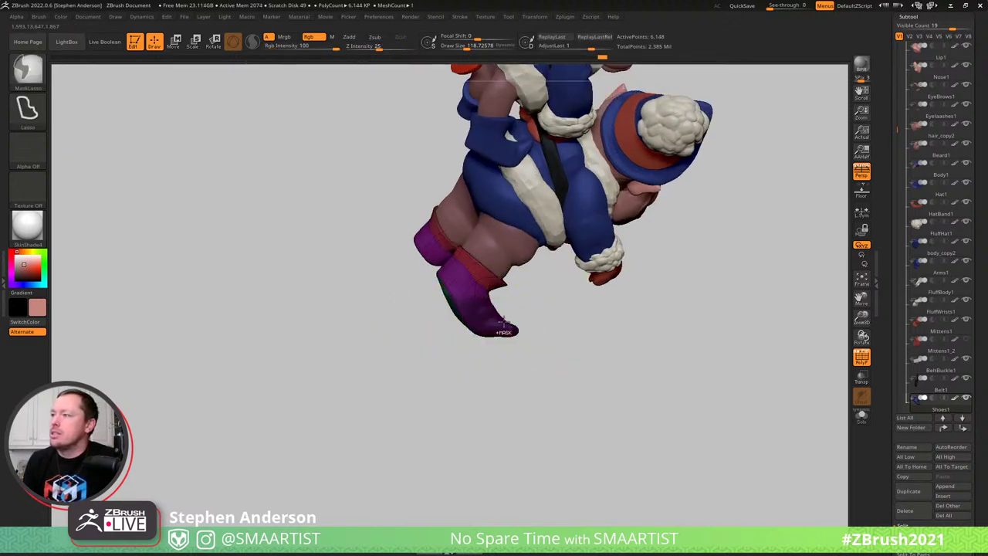
# Rotate the unmasked shoe by about 14 degrees, clear the mask, and turn off the polyframe display
pyautogui.press('w')
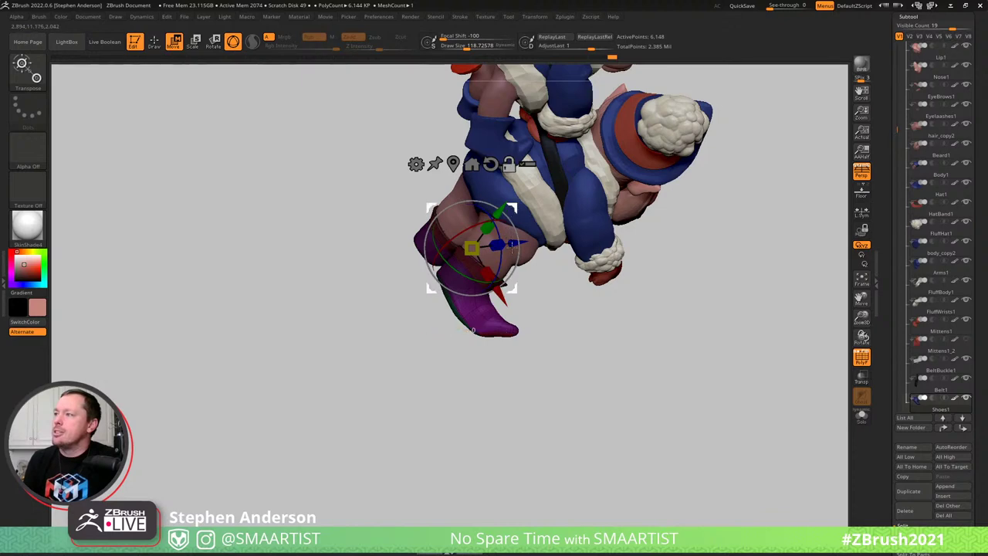
pyautogui.moveTo(512, 244); pyautogui.dragTo(510, 269)
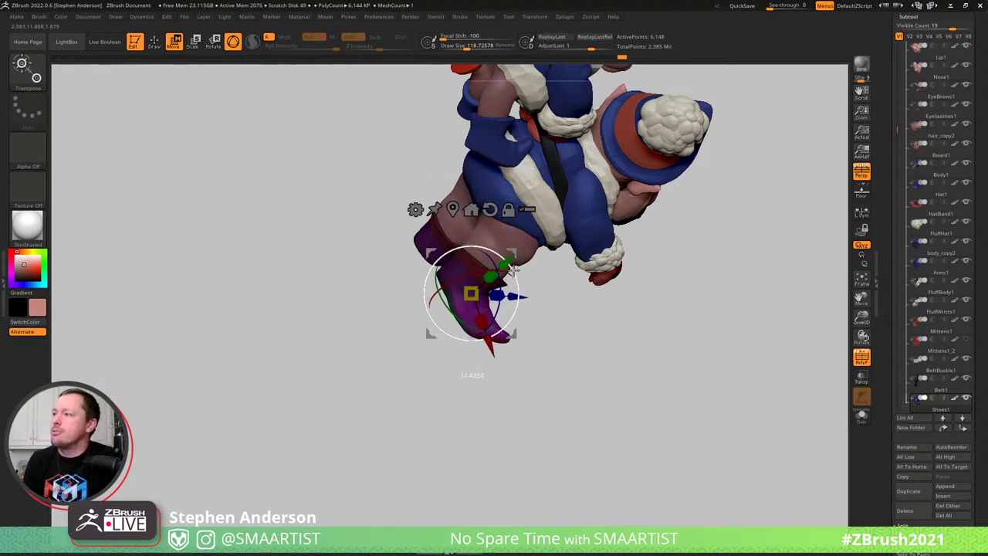
pyautogui.press('q')
pyautogui.moveTo(489, 337)
pyautogui.mouseDown(button='right')
pyautogui.moveTo(534, 311)
pyautogui.moveTo(492, 314)
pyautogui.moveTo(509, 338)
pyautogui.mouseUp(button='right')
pyautogui.moveTo(581, 353)
pyautogui.keyDown('ctrl'); pyautogui.mouseDown()
pyautogui.moveTo(582, 367)
pyautogui.moveTo(593, 362)
pyautogui.mouseUp(); pyautogui.keyUp('ctrl')
pyautogui.hotkey('shift', 'f')
pyautogui.moveTo(639, 248)
pyautogui.mouseDown(button='right')
pyautogui.moveTo(613, 234)
pyautogui.moveTo(647, 257)
pyautogui.moveTo(623, 197)
pyautogui.moveTo(547, 289)
pyautogui.mouseUp(button='right')
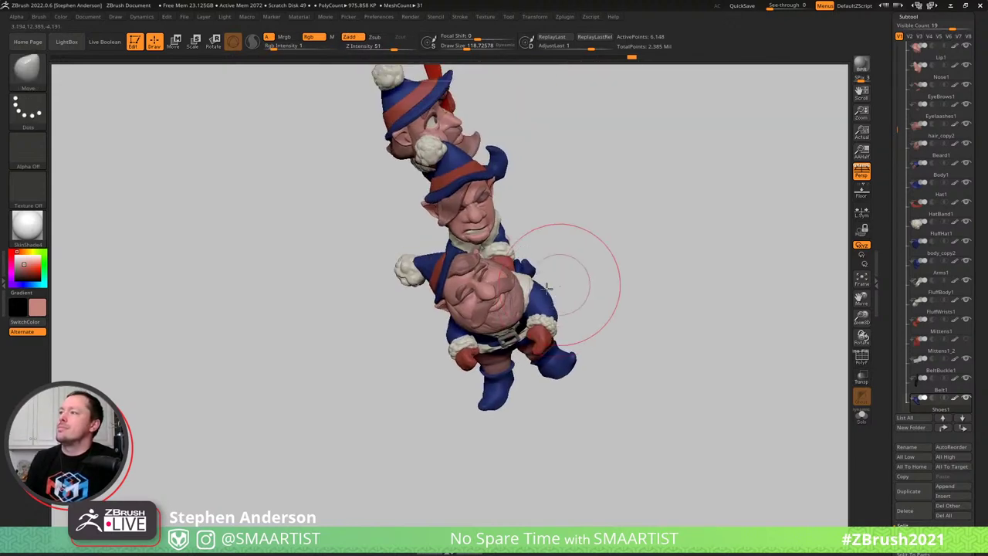
pyautogui.moveTo(547, 288); pyautogui.dragTo(615, 276)
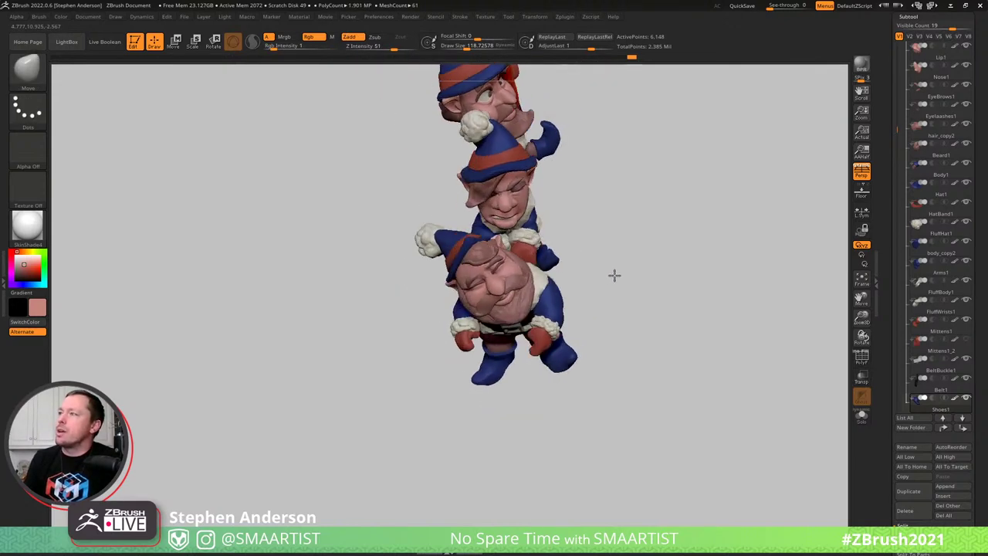
pyautogui.moveTo(649, 261)
pyautogui.keyDown('alt'); pyautogui.mouseDown(button='right')
pyautogui.moveTo(619, 320)
pyautogui.moveTo(620, 276)
pyautogui.mouseUp(button='right'); pyautogui.keyUp('alt')
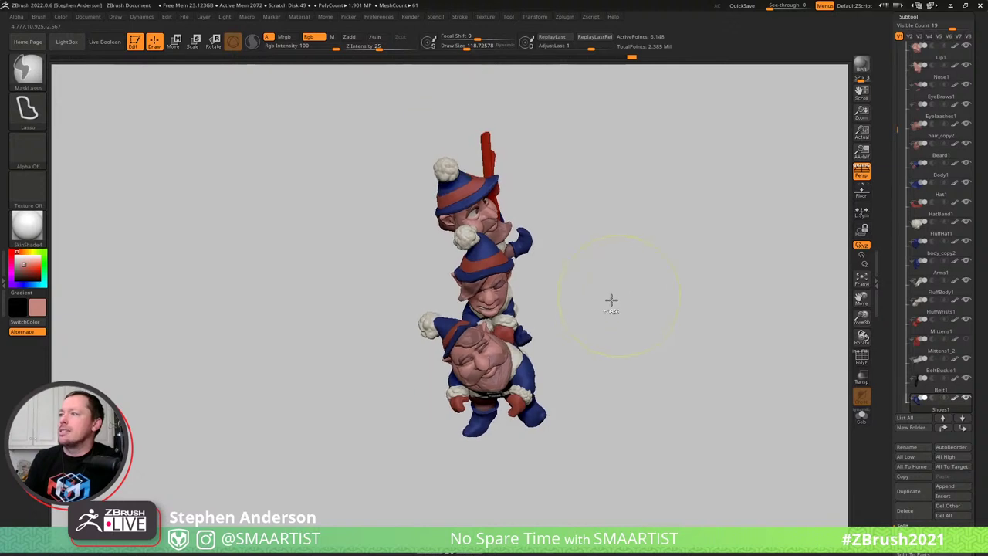
pyautogui.moveTo(611, 302)
pyautogui.mouseDown()
pyautogui.moveTo(667, 298)
pyautogui.moveTo(594, 283)
pyautogui.moveTo(626, 278)
pyautogui.moveTo(536, 288)
pyautogui.moveTo(549, 293)
pyautogui.mouseUp()
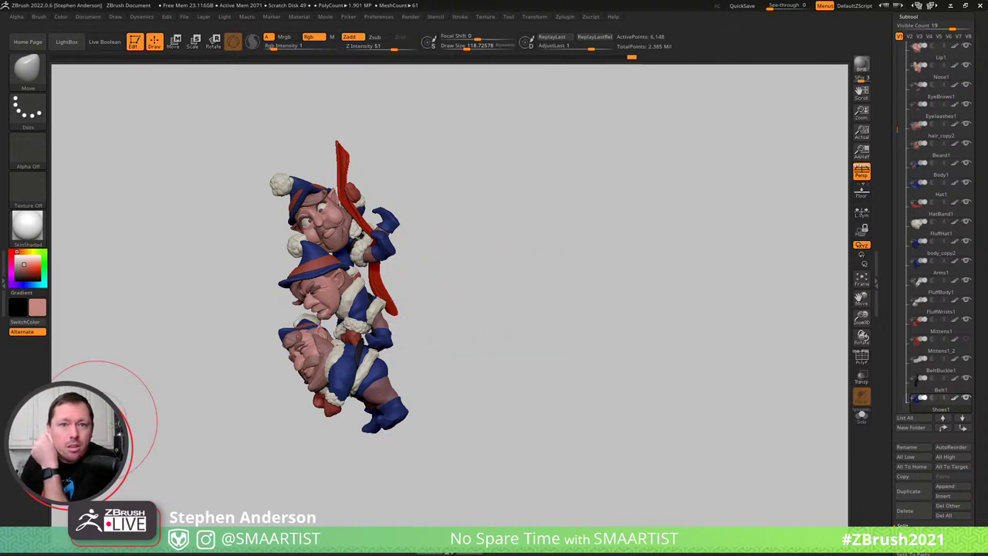
# Switch to Chrome to read the search results for "inventor of zbrush" and return to ZBrush
pyautogui.moveTo(0, 94); pyautogui.dragTo(360, 1)
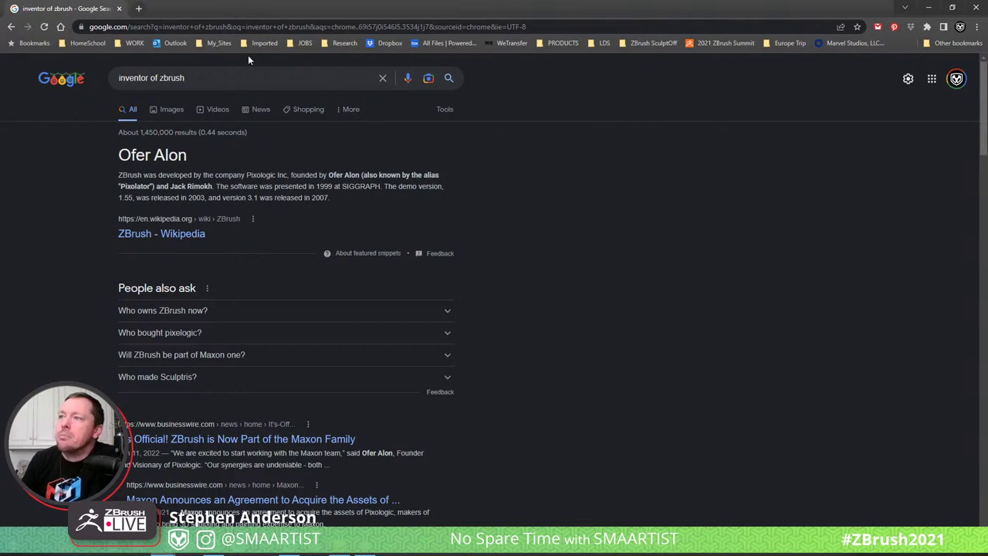
pyautogui.moveTo(99, 13); pyautogui.dragTo(0, 309)
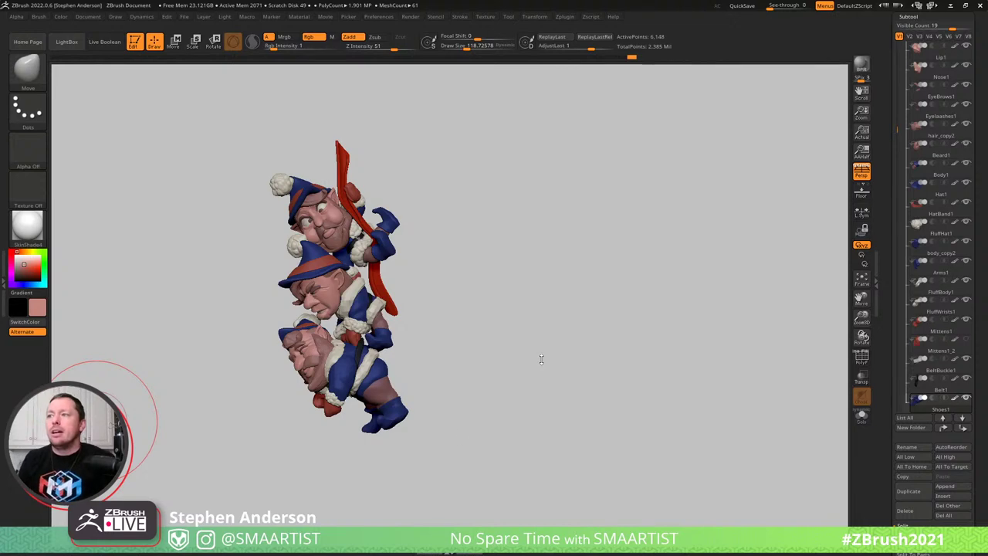
# Enable transforming of multiple selected subtools and lasso-select the bottom and middle elves, leaving the top elf and ribbon out
pyautogui.moveTo(541, 360)
pyautogui.mouseDown()
pyautogui.moveTo(558, 346)
pyautogui.moveTo(479, 347)
pyautogui.moveTo(560, 331)
pyautogui.moveTo(500, 351)
pyautogui.moveTo(545, 342)
pyautogui.mouseUp()
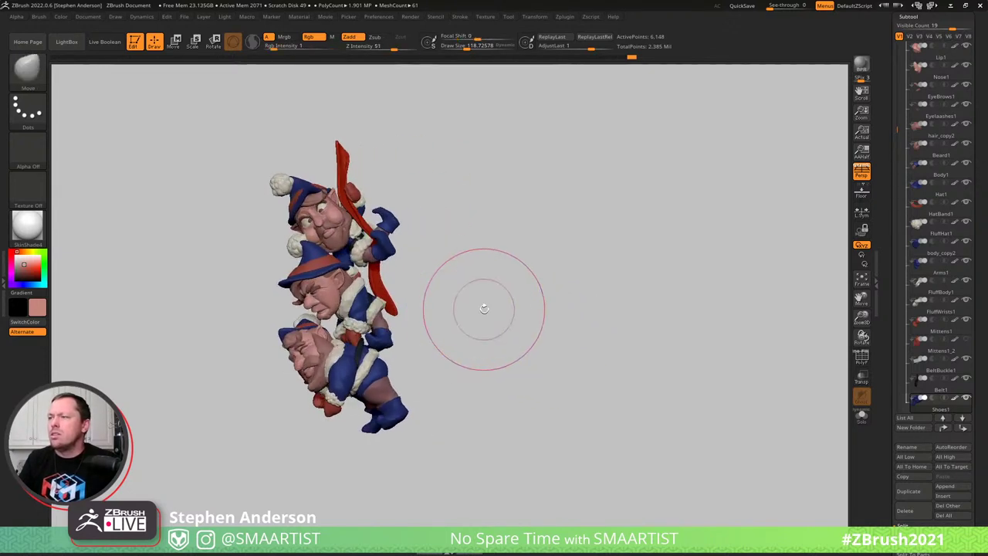
pyautogui.moveTo(484, 309)
pyautogui.mouseDown()
pyautogui.moveTo(477, 313)
pyautogui.moveTo(501, 331)
pyautogui.mouseUp()
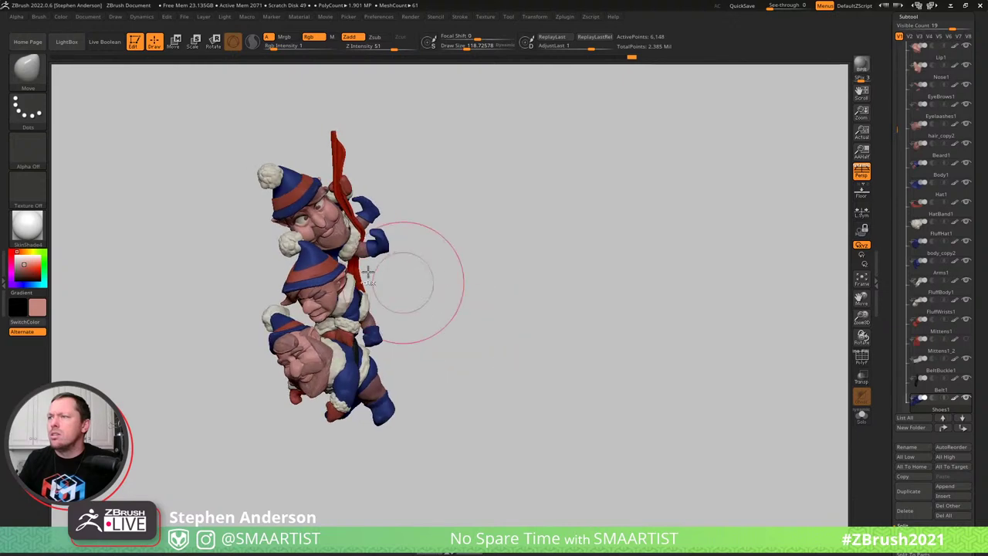
pyautogui.keyDown('ctrl'); pyautogui.moveTo(402, 282); pyautogui.dragTo(399, 305, button='right'); pyautogui.keyUp('ctrl')
pyautogui.moveTo(398, 305)
pyautogui.mouseDown()
pyautogui.moveTo(494, 304)
pyautogui.moveTo(477, 312)
pyautogui.mouseUp()
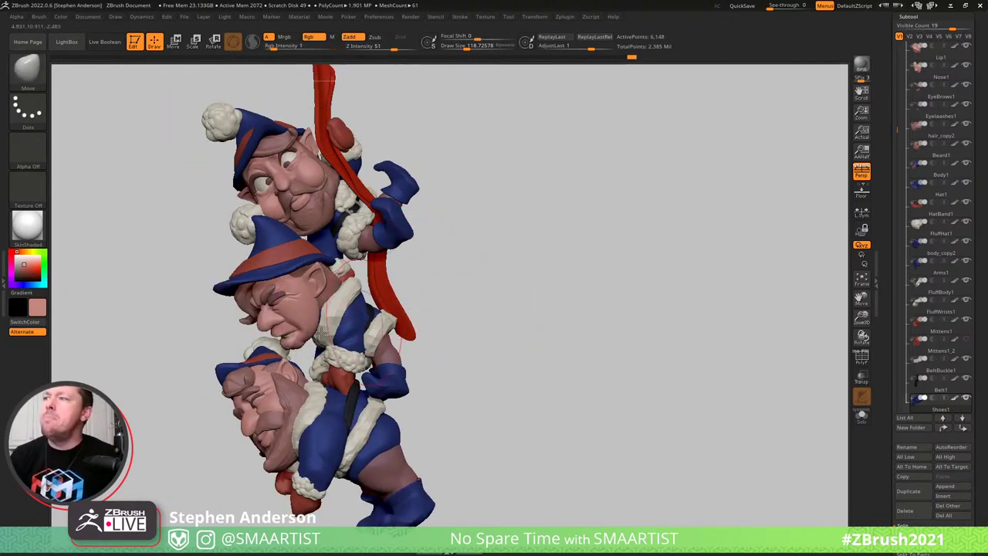
pyautogui.press('w')
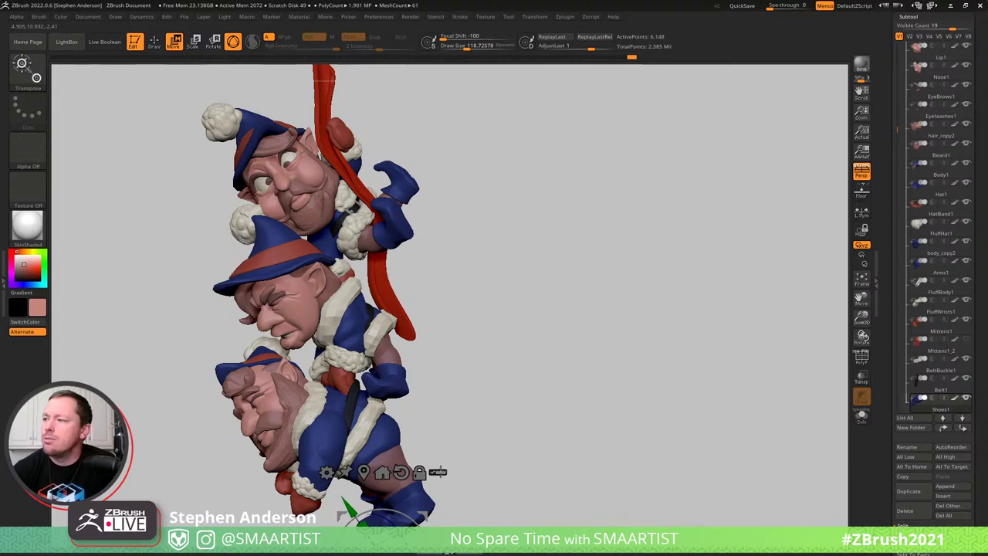
pyautogui.click(438, 472)
pyautogui.hotkey('ctrl', 'shift')
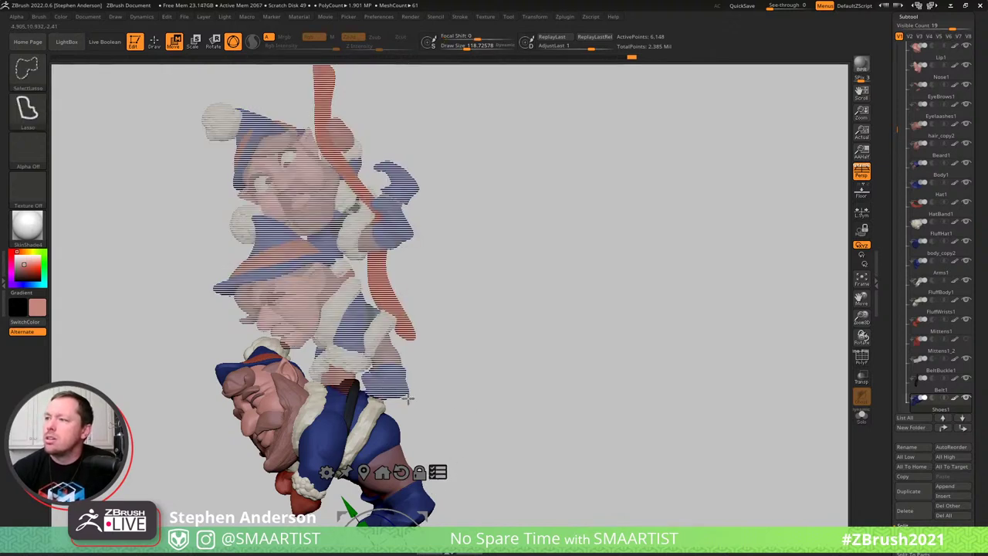
pyautogui.moveTo(357, 352)
pyautogui.keyDown('ctrl'); pyautogui.keyDown('shift'); pyautogui.mouseDown()
pyautogui.moveTo(293, 370)
pyautogui.moveTo(334, 330)
pyautogui.mouseUp(); pyautogui.keyUp('shift'); pyautogui.keyUp('ctrl')
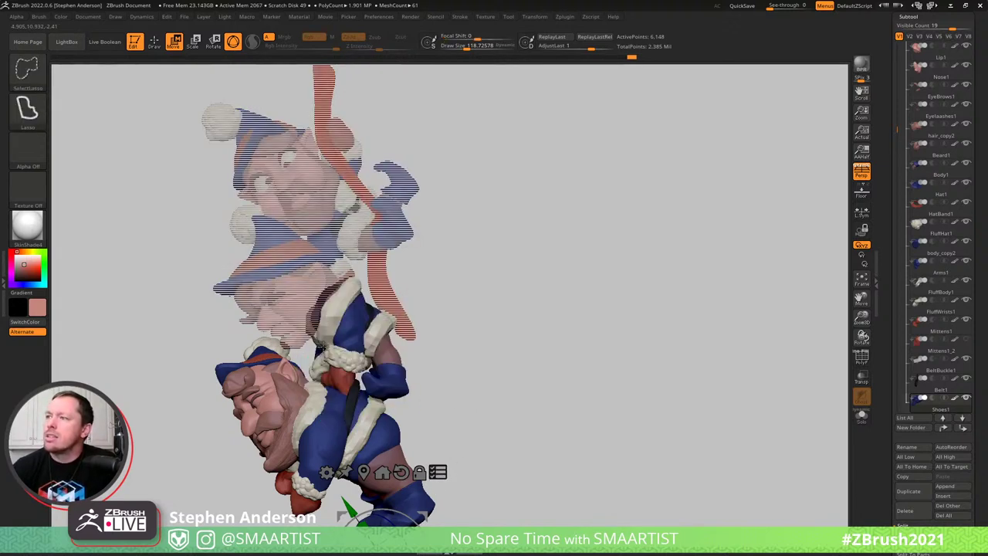
pyautogui.moveTo(284, 304)
pyautogui.keyDown('ctrl'); pyautogui.keyDown('shift'); pyautogui.mouseDown()
pyautogui.moveTo(261, 340)
pyautogui.moveTo(272, 298)
pyautogui.moveTo(253, 268)
pyautogui.moveTo(282, 265)
pyautogui.moveTo(243, 235)
pyautogui.mouseUp(); pyautogui.keyUp('shift'); pyautogui.keyUp('ctrl')
pyautogui.moveTo(372, 259)
pyautogui.mouseDown()
pyautogui.moveTo(319, 270)
pyautogui.moveTo(406, 257)
pyautogui.moveTo(340, 269)
pyautogui.mouseUp()
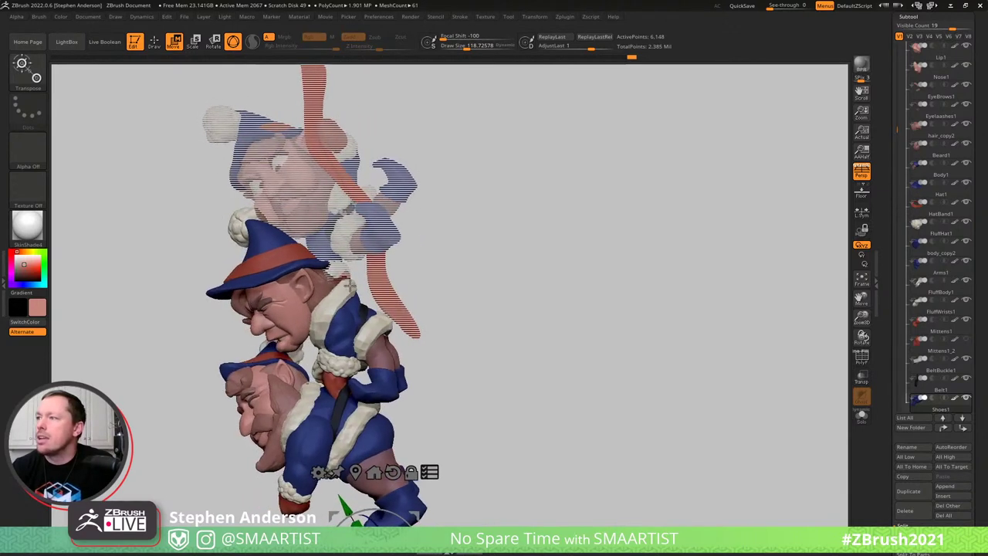
pyautogui.moveTo(416, 423)
pyautogui.keyDown('ctrl'); pyautogui.keyDown('shift'); pyautogui.mouseDown()
pyautogui.moveTo(344, 344)
pyautogui.moveTo(332, 502)
pyautogui.moveTo(352, 488)
pyautogui.mouseUp(); pyautogui.keyUp('shift'); pyautogui.keyUp('ctrl')
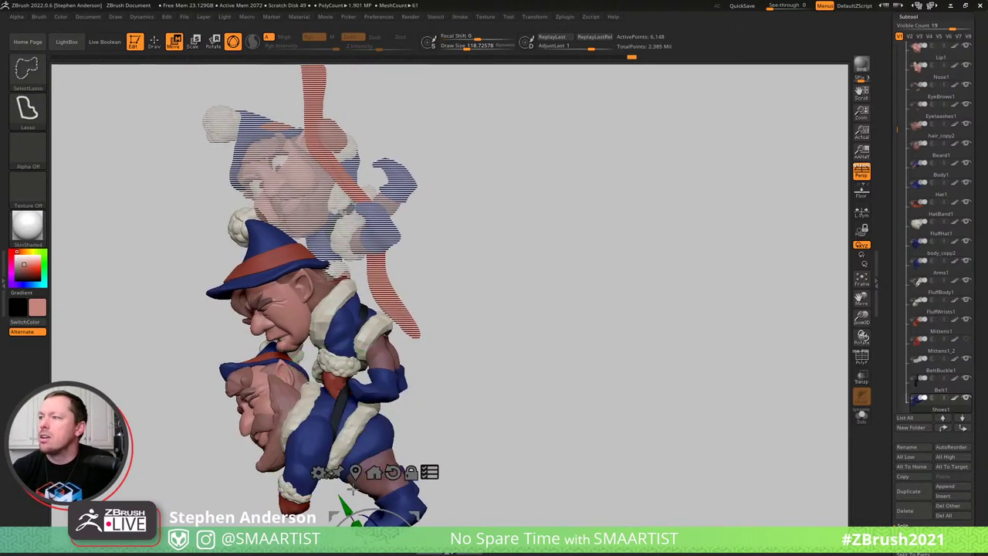
# Recentre and reorient the gizmo between the two lower elves and shift the selected elves slightly
pyautogui.keyDown('alt'); pyautogui.moveTo(414, 511); pyautogui.dragTo(391, 323); pyautogui.keyUp('alt')
pyautogui.click(370, 285)
pyautogui.moveTo(487, 258); pyautogui.dragTo(493, 254)
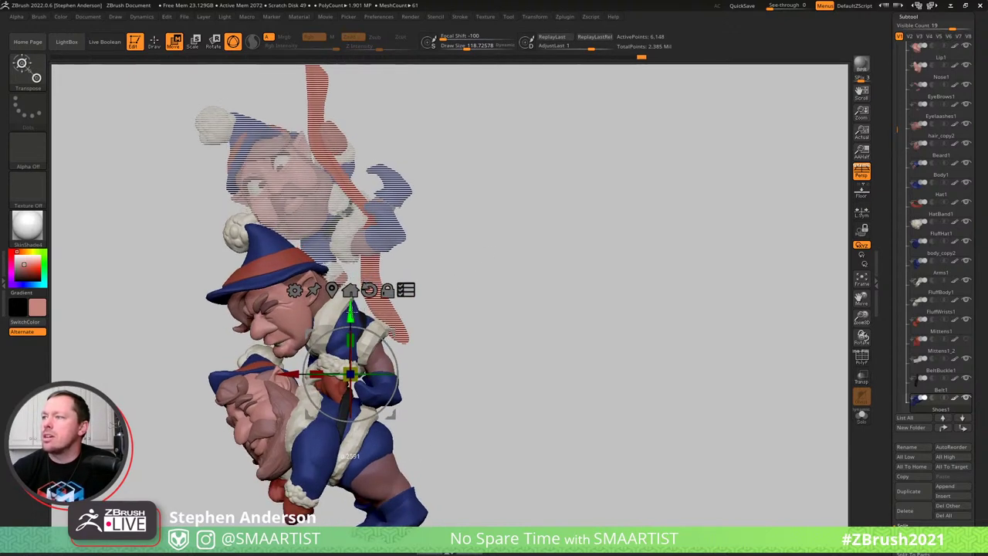
# Make the bottom elf's FluffBody1 the active subtool and lower the two selected elves slightly farther below the top elf
pyautogui.press('q')
pyautogui.keyDown('alt'); pyautogui.click(373, 340); pyautogui.keyUp('alt')
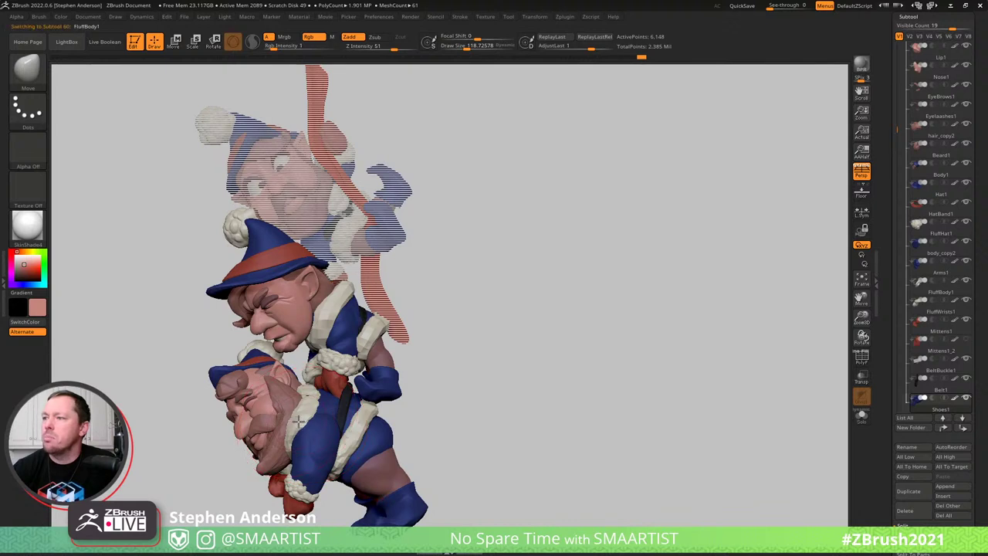
pyautogui.press('w')
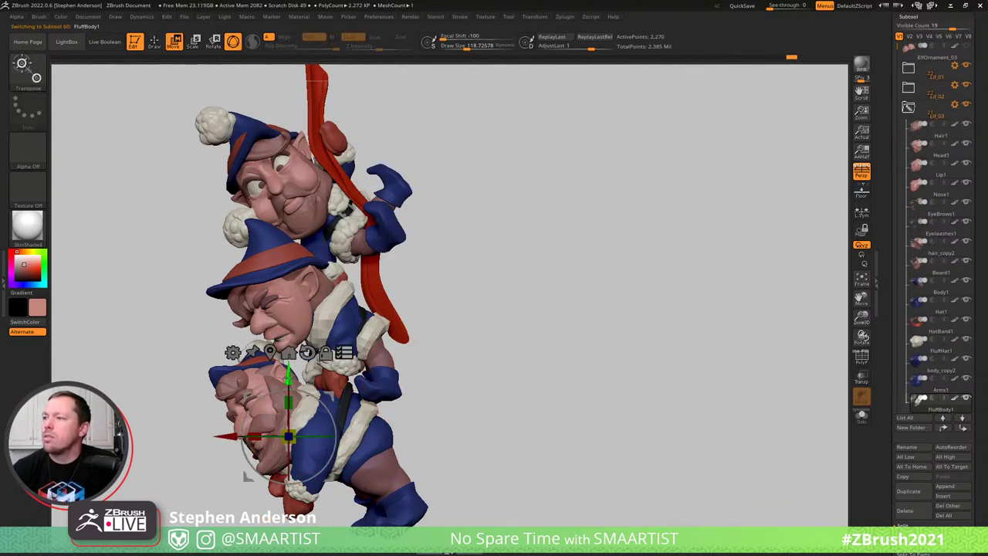
pyautogui.moveTo(289, 377); pyautogui.dragTo(288, 386)
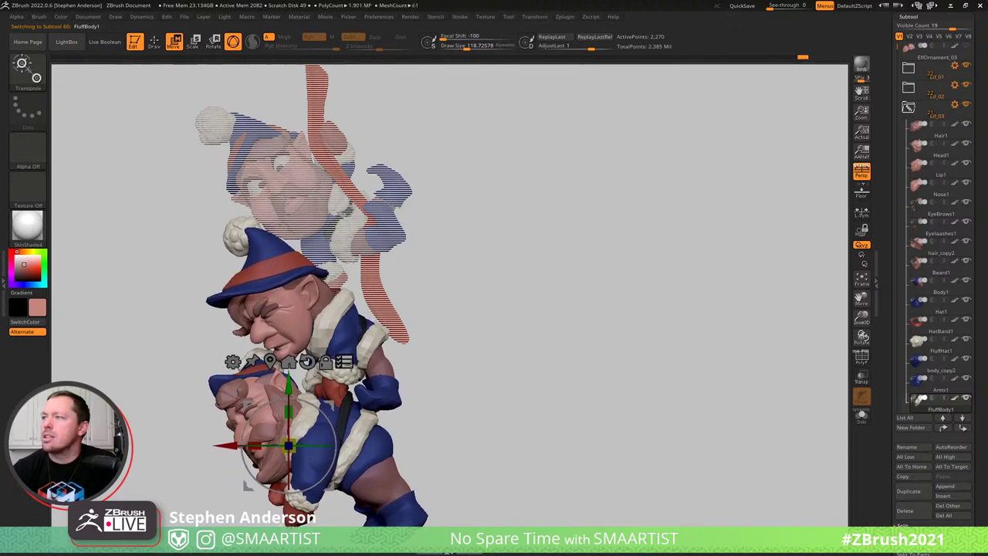
pyautogui.press('q')
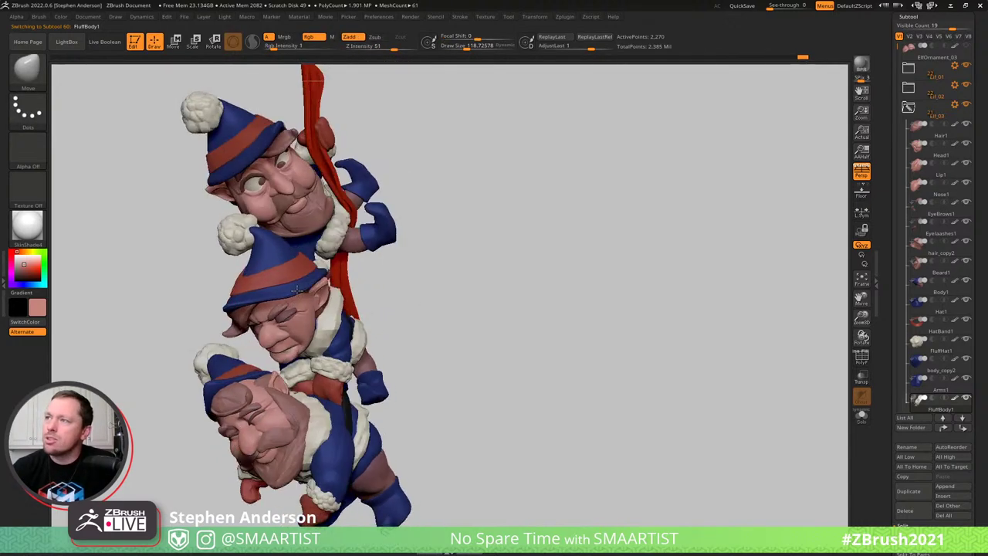
# Select the middle elf's body_copy2, raise its subdivision level, and move its upper back edge toward the fur collar at draw size about 119
pyautogui.moveTo(278, 291); pyautogui.dragTo(357, 312, button='right')
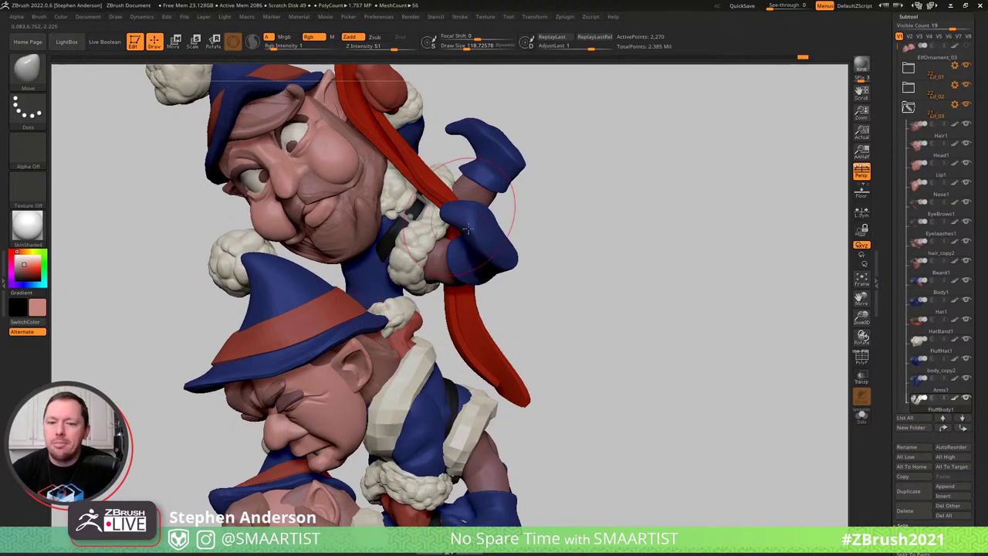
pyautogui.moveTo(414, 365)
pyautogui.mouseDown(button='right')
pyautogui.moveTo(401, 355)
pyautogui.moveTo(405, 320)
pyautogui.moveTo(428, 370)
pyautogui.moveTo(413, 358)
pyautogui.mouseUp(button='right')
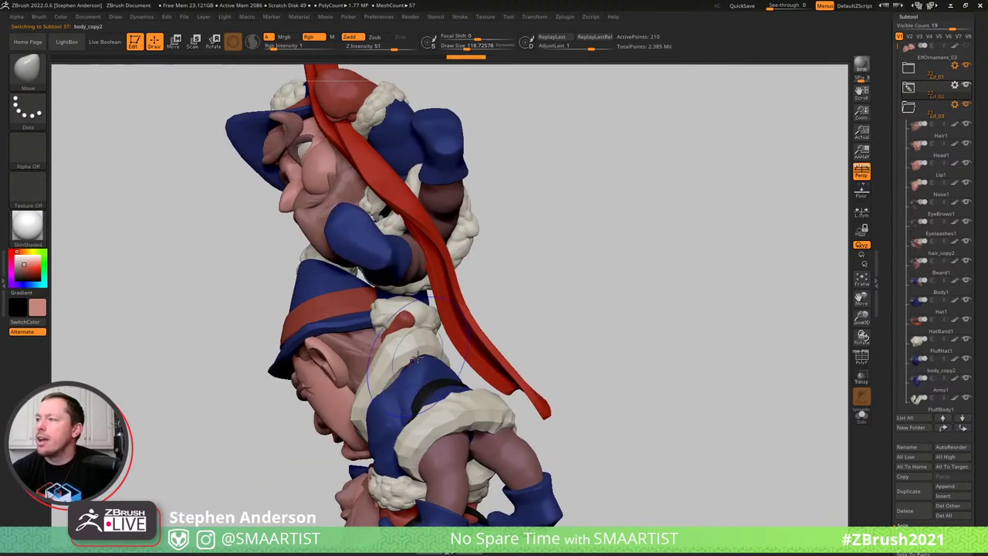
pyautogui.hotkey('shift', 'f')
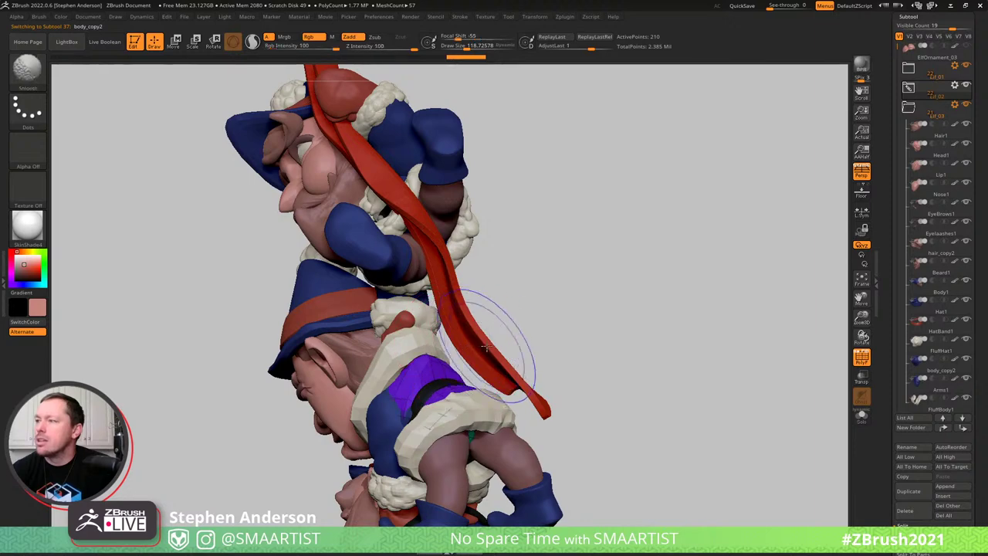
pyautogui.press('ctrl')
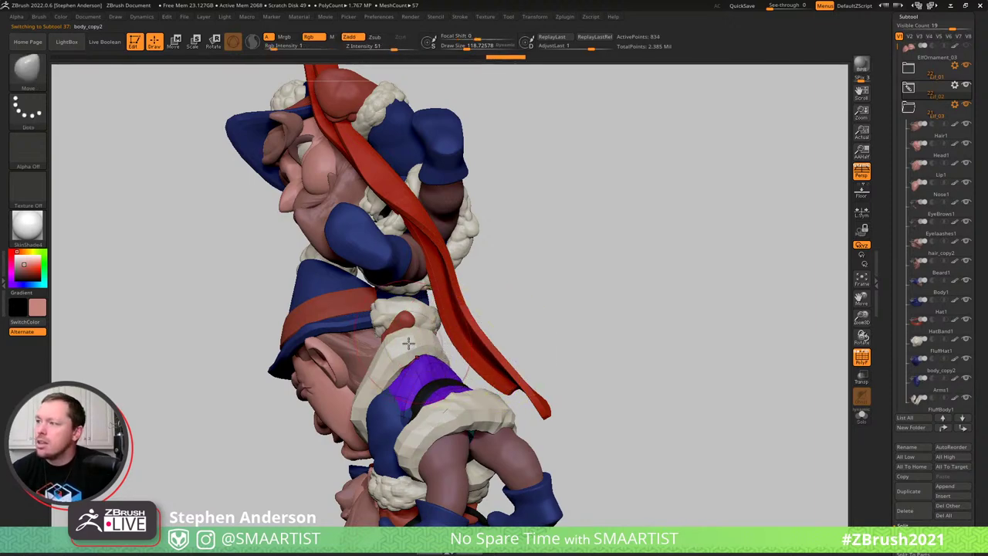
pyautogui.moveTo(398, 335); pyautogui.dragTo(392, 324)
# Refine the middle elf's coat edge against the fur collar with the Move brush at draw size about 62, and hide the polyframe
pyautogui.press('[')
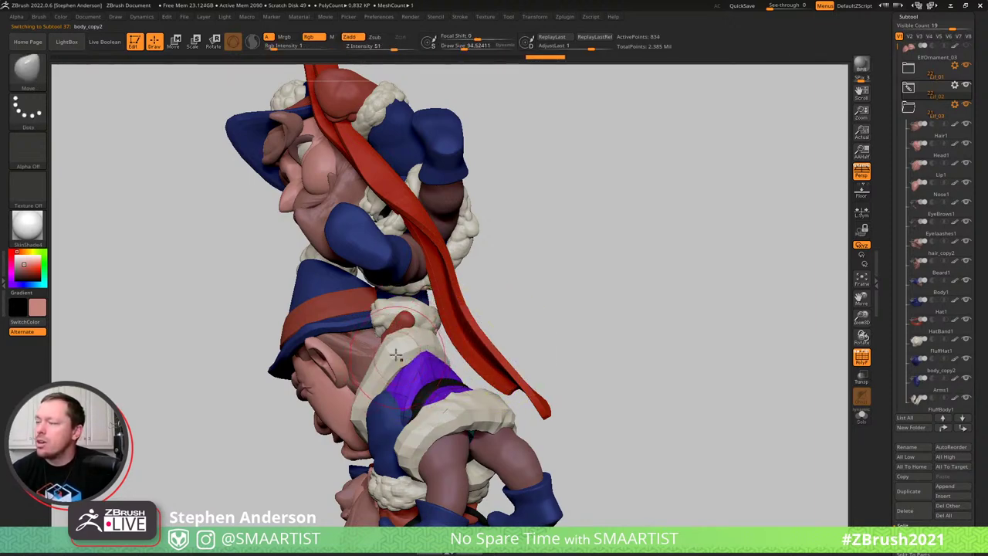
pyautogui.moveTo(397, 355)
pyautogui.mouseDown(button='right')
pyautogui.moveTo(378, 347)
pyautogui.moveTo(441, 351)
pyautogui.mouseUp(button='right')
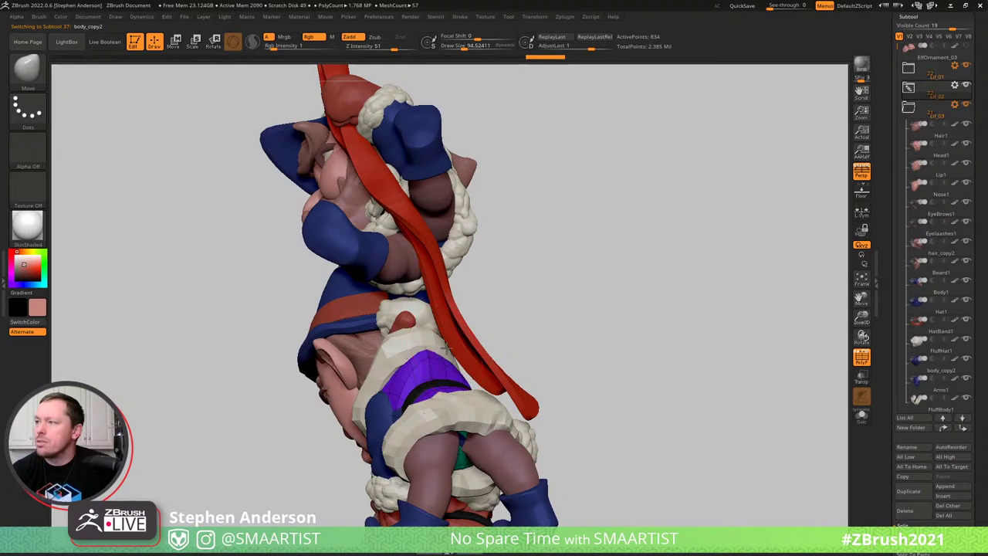
pyautogui.press('[')
pyautogui.press('[')
pyautogui.moveTo(409, 352); pyautogui.dragTo(410, 356)
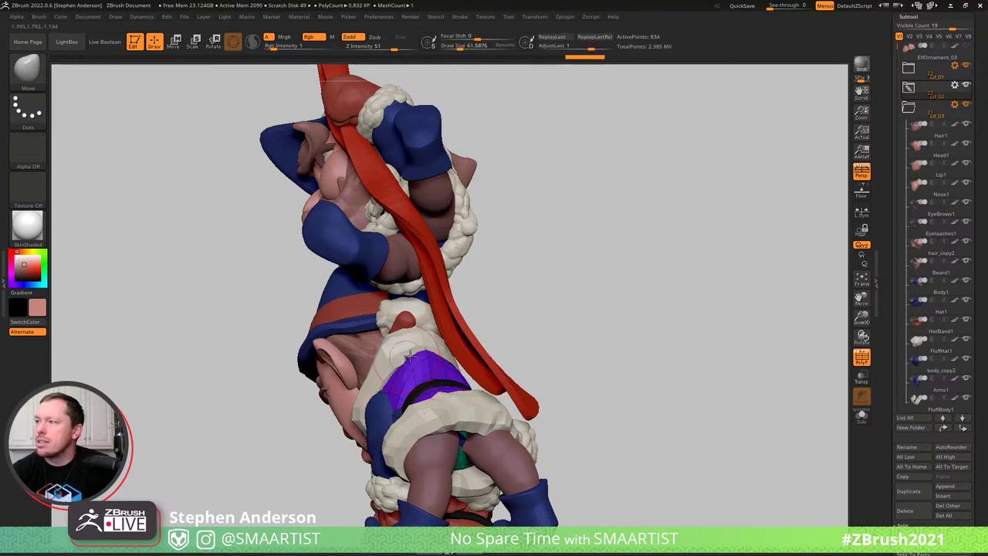
pyautogui.moveTo(410, 356); pyautogui.dragTo(494, 361, button='right')
pyautogui.hotkey('shift', 'f')
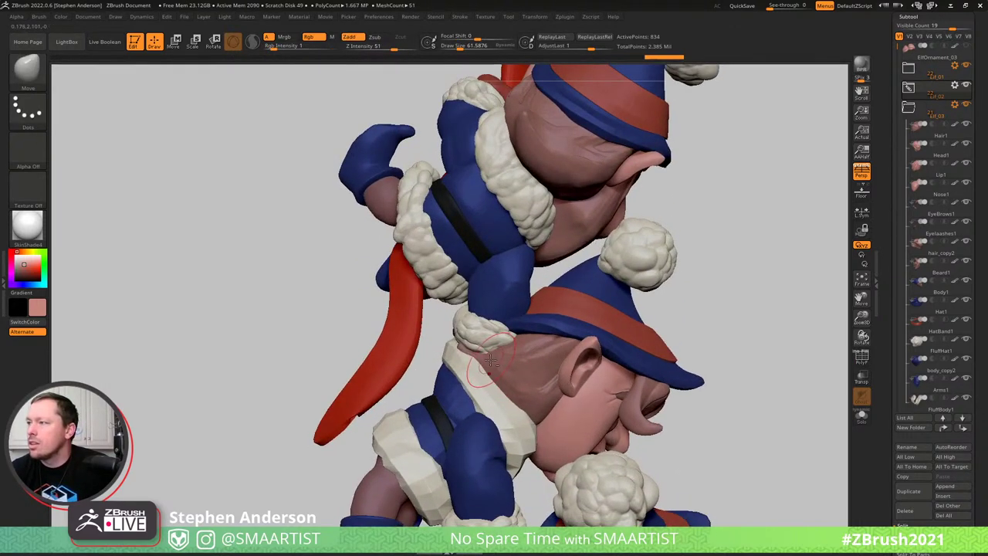
# Select the middle elf's hair_copy2, nudge its edge beside the fur cuff at draw size about 48, and hide the polyframe
pyautogui.keyDown('alt'); pyautogui.click(494, 359); pyautogui.keyUp('alt')
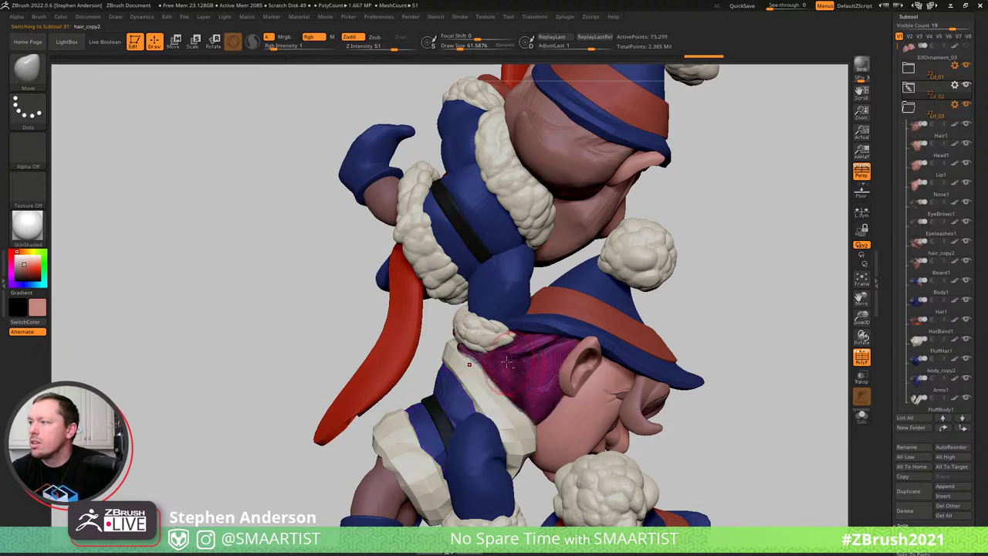
pyautogui.moveTo(506, 360); pyautogui.dragTo(461, 345, button='right')
pyautogui.press('s')
pyautogui.moveTo(468, 345); pyautogui.dragTo(467, 346)
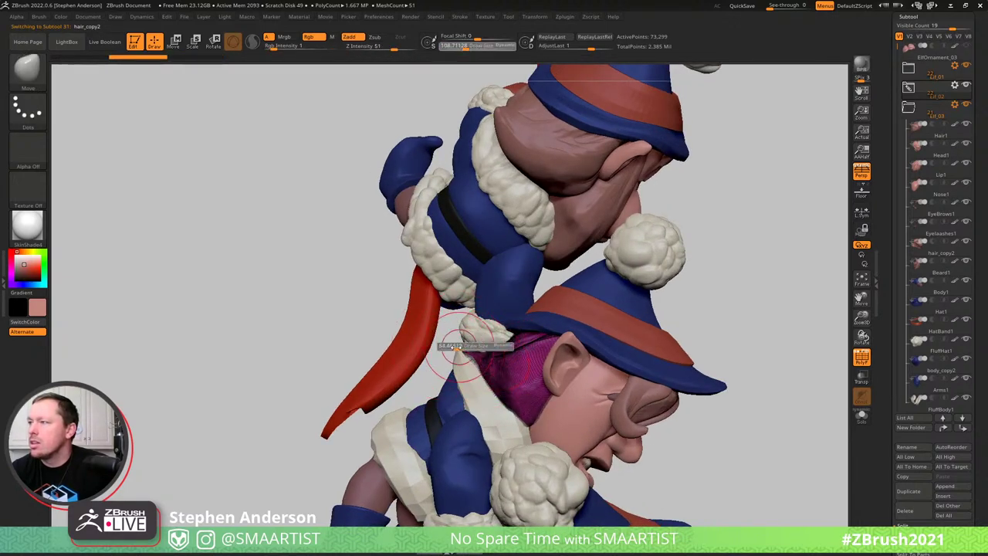
pyautogui.moveTo(490, 353); pyautogui.dragTo(485, 352)
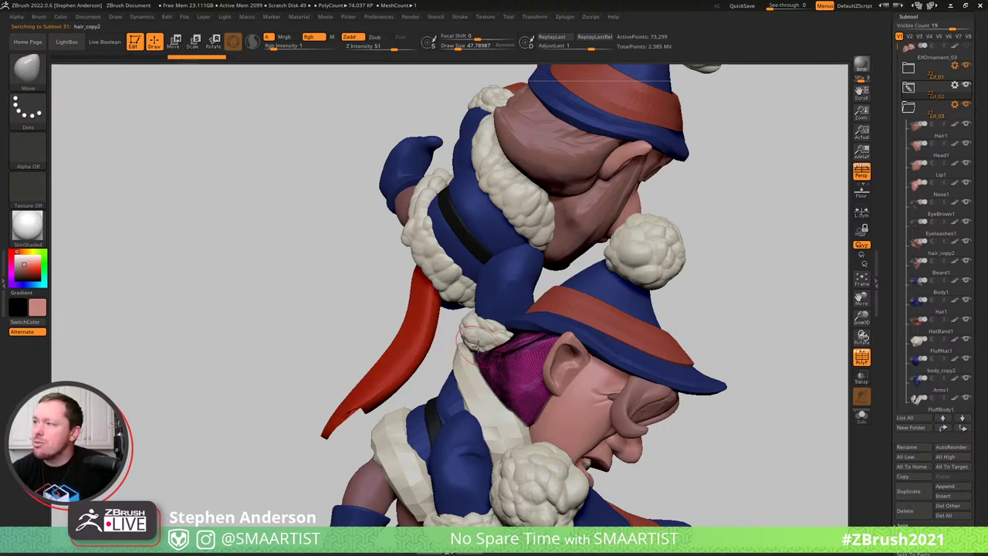
pyautogui.moveTo(487, 349)
pyautogui.mouseDown(button='right')
pyautogui.moveTo(519, 358)
pyautogui.moveTo(516, 367)
pyautogui.moveTo(477, 363)
pyautogui.mouseUp(button='right')
pyautogui.hotkey('shift', 'f')
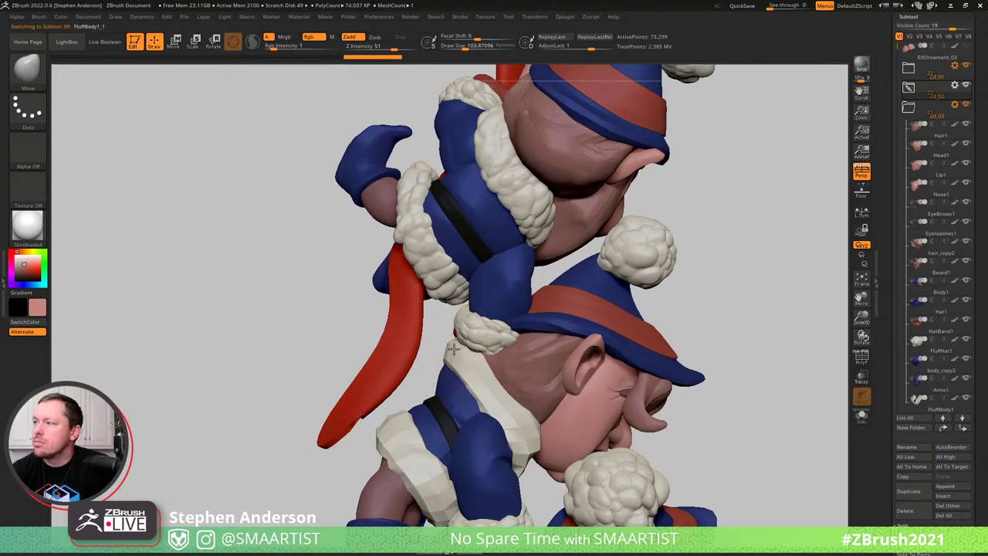
# Raise the subdivision level of the middle elf's FluffBody1_1 fur trim
pyautogui.press('d')
pyautogui.moveTo(458, 352); pyautogui.dragTo(468, 352, button='right')
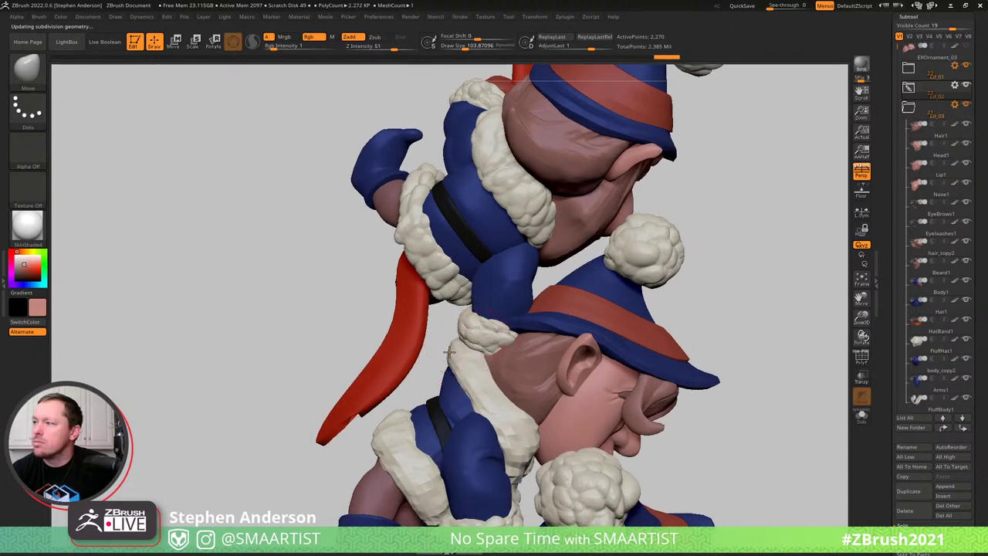
pyautogui.moveTo(467, 346)
pyautogui.mouseDown(button='right')
pyautogui.moveTo(522, 347)
pyautogui.moveTo(508, 331)
pyautogui.moveTo(397, 376)
pyautogui.moveTo(456, 398)
pyautogui.moveTo(421, 377)
pyautogui.moveTo(512, 385)
pyautogui.moveTo(467, 356)
pyautogui.moveTo(470, 371)
pyautogui.moveTo(439, 305)
pyautogui.moveTo(368, 315)
pyautogui.moveTo(370, 304)
pyautogui.moveTo(445, 285)
pyautogui.moveTo(350, 321)
pyautogui.moveTo(409, 298)
pyautogui.moveTo(437, 360)
pyautogui.moveTo(387, 346)
pyautogui.moveTo(373, 308)
pyautogui.moveTo(430, 338)
pyautogui.moveTo(472, 309)
pyautogui.moveTo(455, 309)
pyautogui.moveTo(451, 343)
pyautogui.mouseUp(button='right')
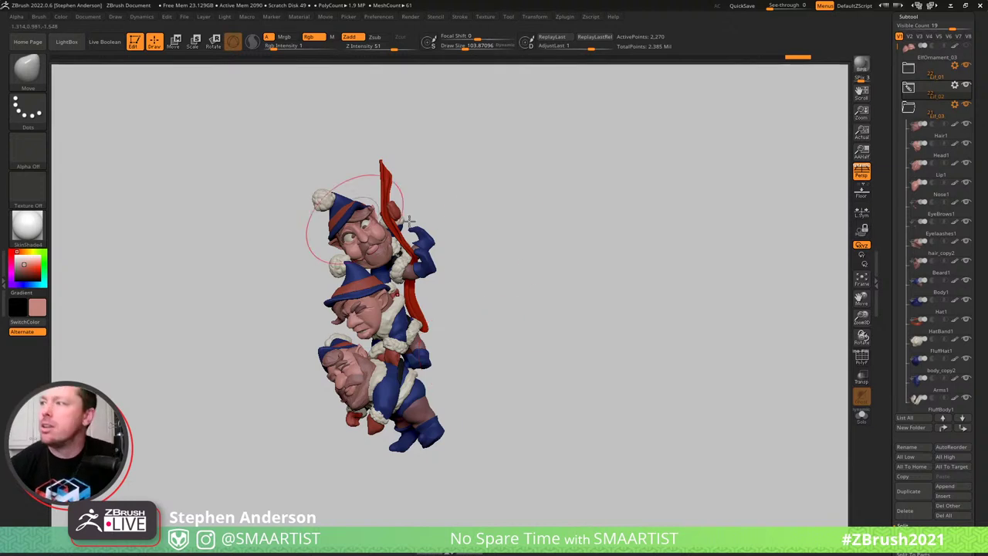
# Append a cube to the ornament and make PM3D_Cube3D1 the active subtool
pyautogui.click(954, 493)
pyautogui.click(708, 378)
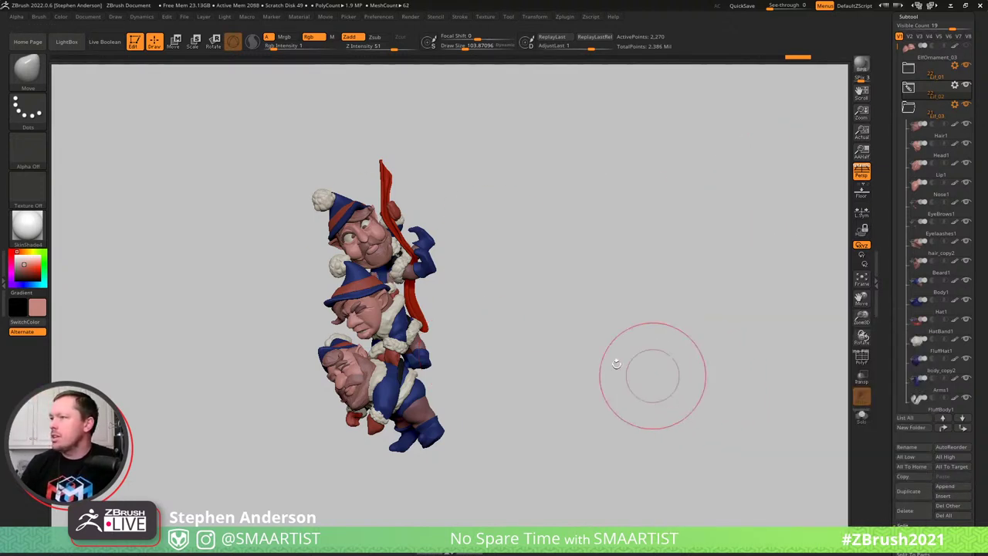
pyautogui.press('w')
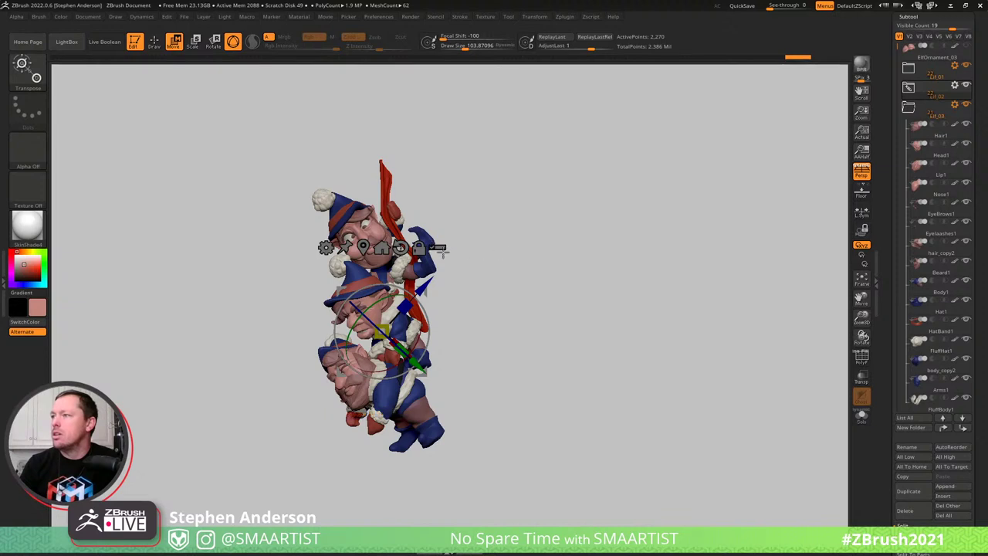
pyautogui.click(362, 247)
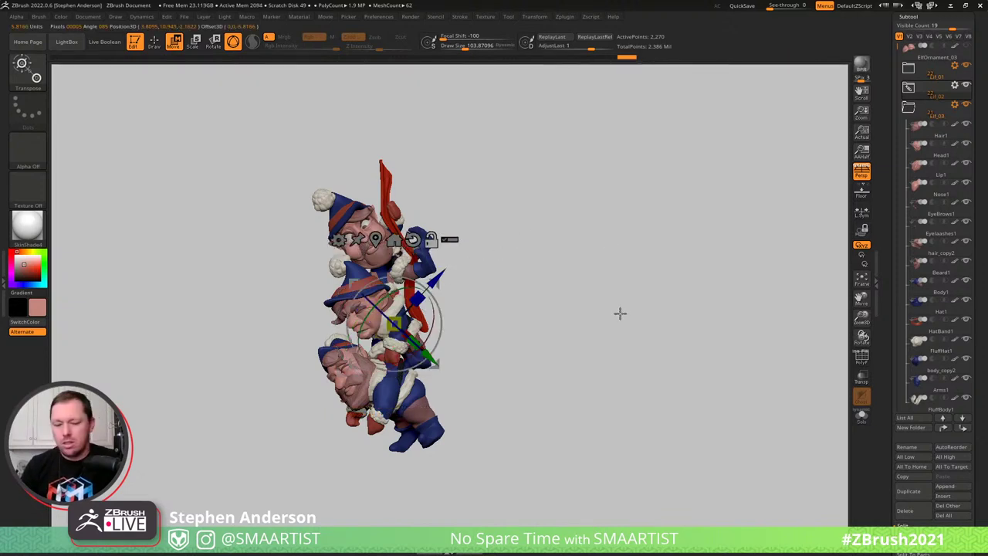
pyautogui.press('n')
pyautogui.click(675, 512)
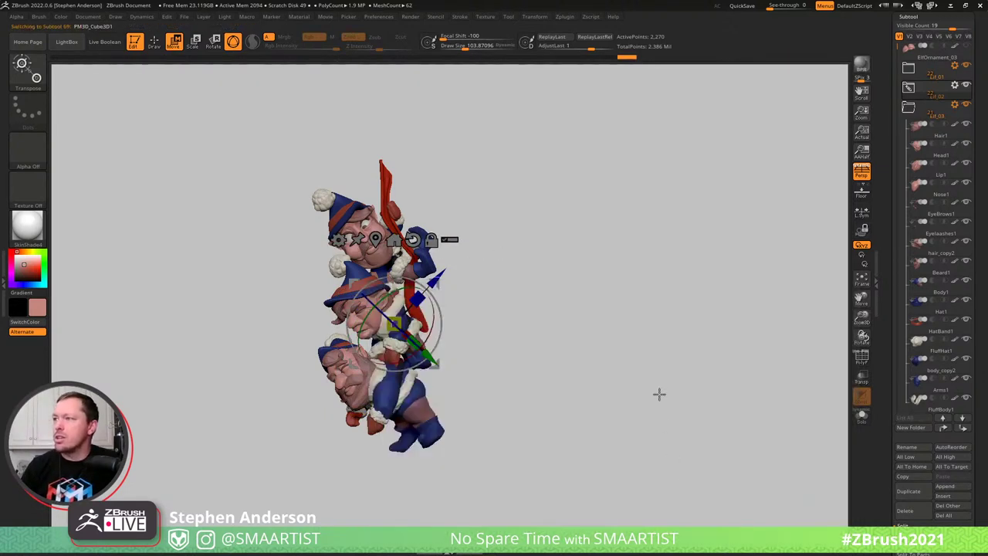
# Replace the appended cube with the QCube Simple mesh from the IMM Primitives brush
pyautogui.press('b')
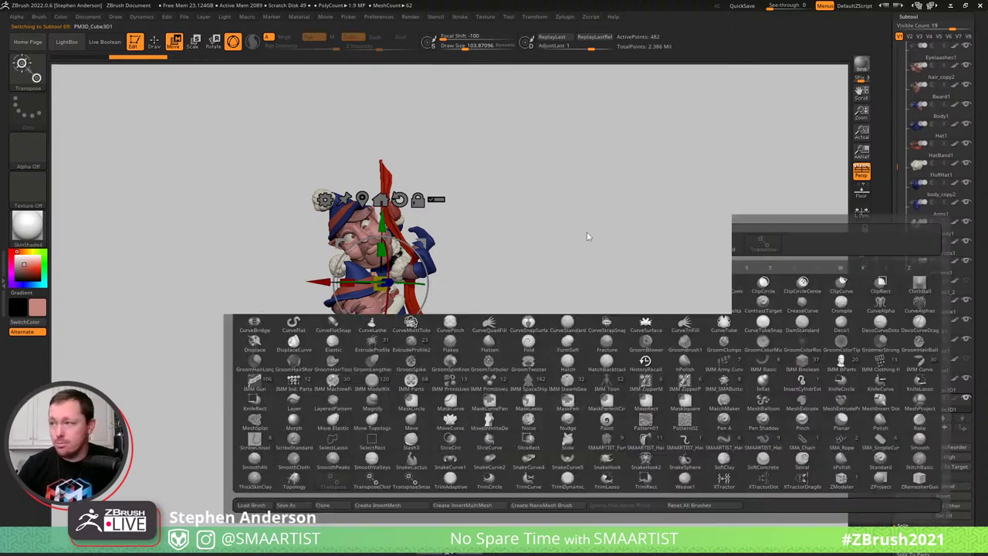
pyautogui.click(453, 383)
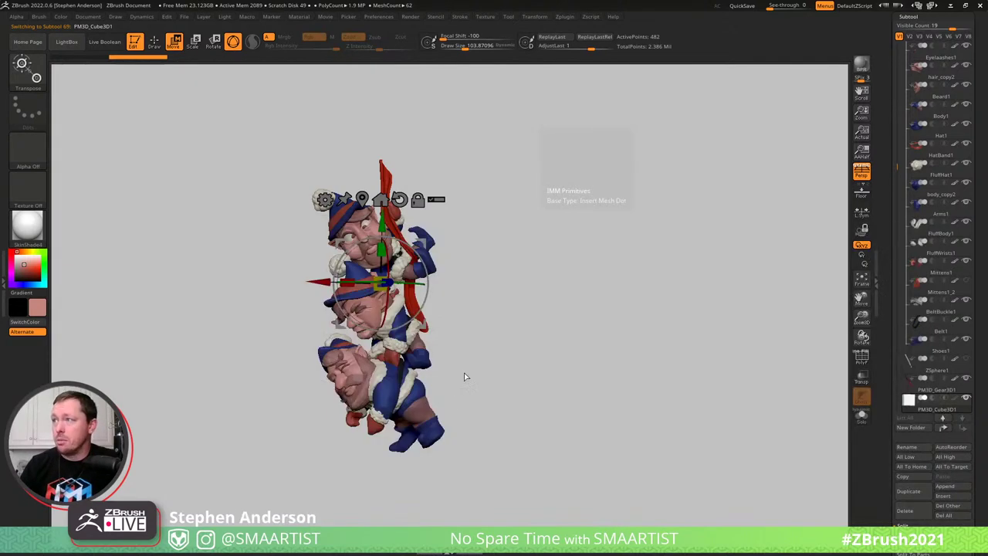
pyautogui.click(328, 70)
pyautogui.moveTo(549, 258); pyautogui.dragTo(531, 268)
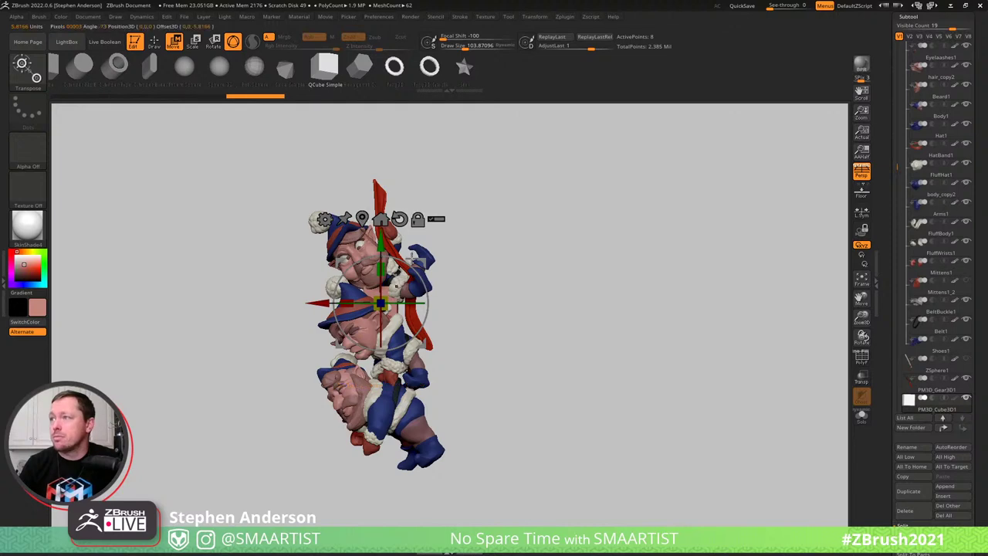
# Move and tilt the cube in front of the bottom elf so that it sits beneath his mittens
pyautogui.moveTo(424, 275); pyautogui.dragTo(495, 410)
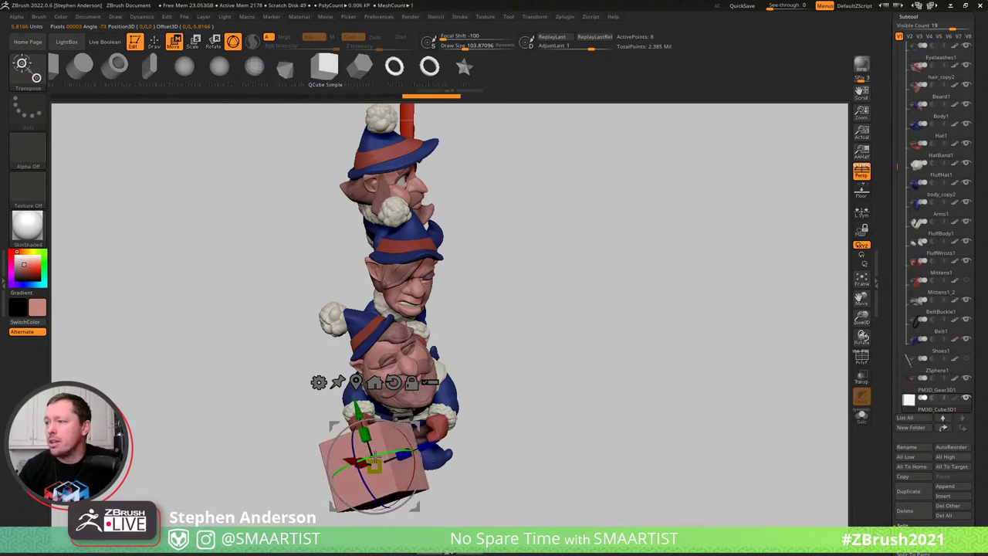
pyautogui.moveTo(496, 411); pyautogui.dragTo(561, 368)
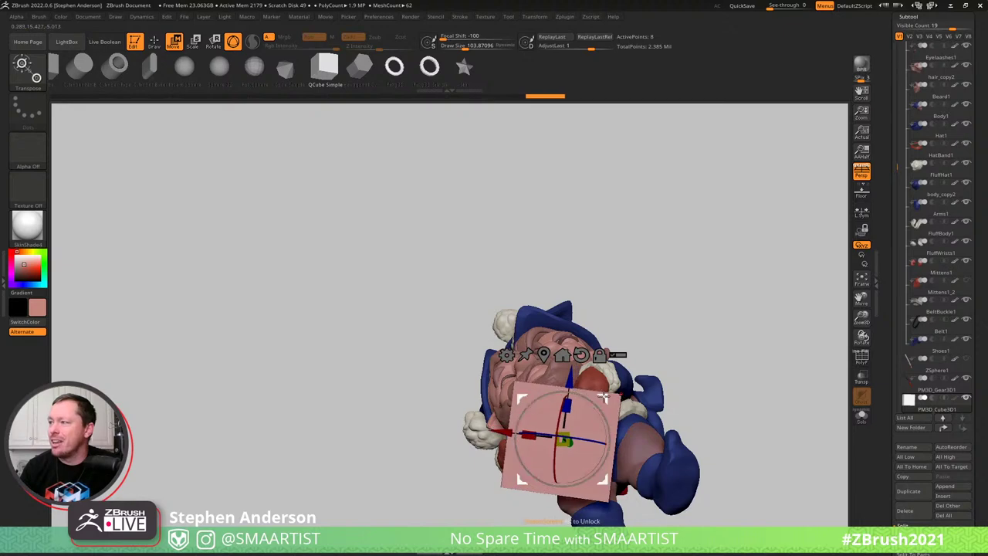
pyautogui.press('q')
pyautogui.moveTo(682, 352)
pyautogui.mouseDown()
pyautogui.moveTo(622, 372)
pyautogui.moveTo(678, 333)
pyautogui.moveTo(541, 370)
pyautogui.moveTo(578, 379)
pyautogui.moveTo(568, 381)
pyautogui.moveTo(596, 332)
pyautogui.moveTo(581, 382)
pyautogui.moveTo(585, 409)
pyautogui.moveTo(540, 394)
pyautogui.moveTo(548, 380)
pyautogui.mouseUp()
pyautogui.moveTo(549, 381); pyautogui.dragTo(661, 363, button='right')
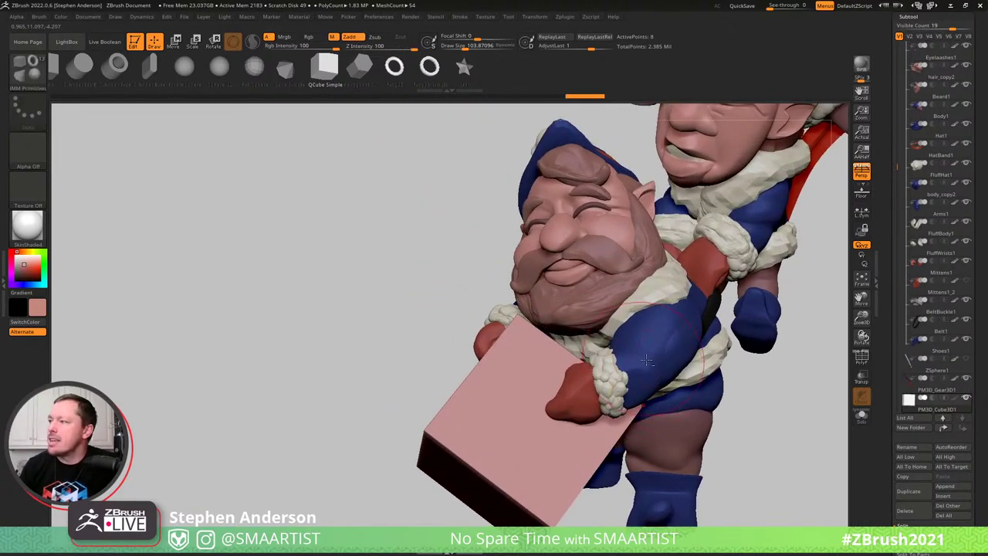
# Select the bottom elf's Arms1 with the polyframe shown, mask his right arm, and place the gizmo on his left upper arm
pyautogui.keyDown('alt'); pyautogui.click(660, 362); pyautogui.keyUp('alt')
pyautogui.hotkey('shift', 'f')
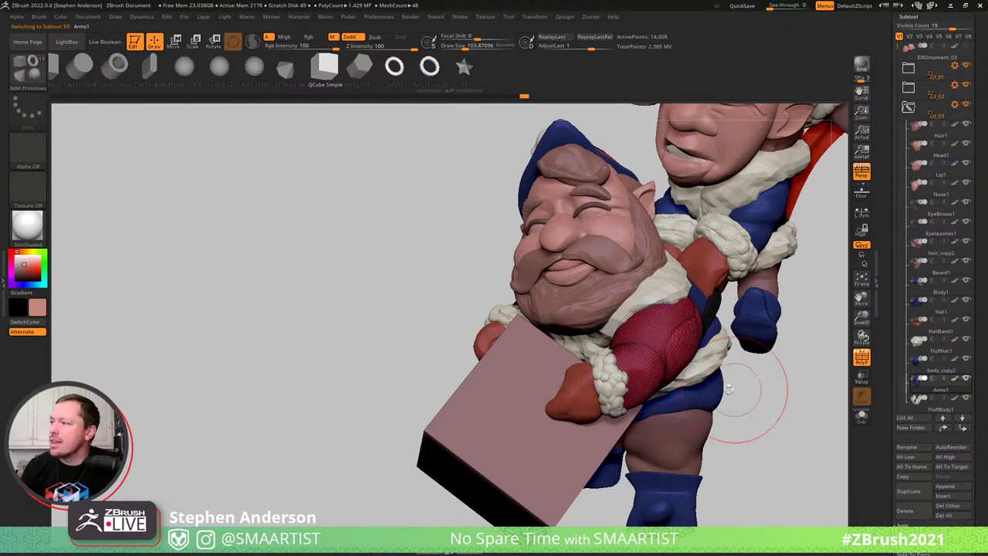
pyautogui.moveTo(706, 379); pyautogui.dragTo(739, 403)
pyautogui.press('w')
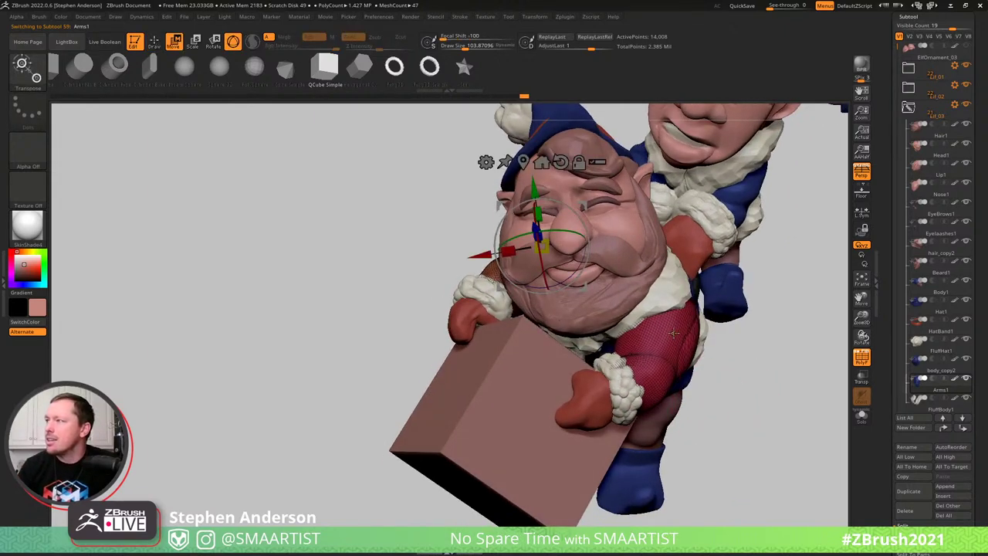
pyautogui.click(674, 334)
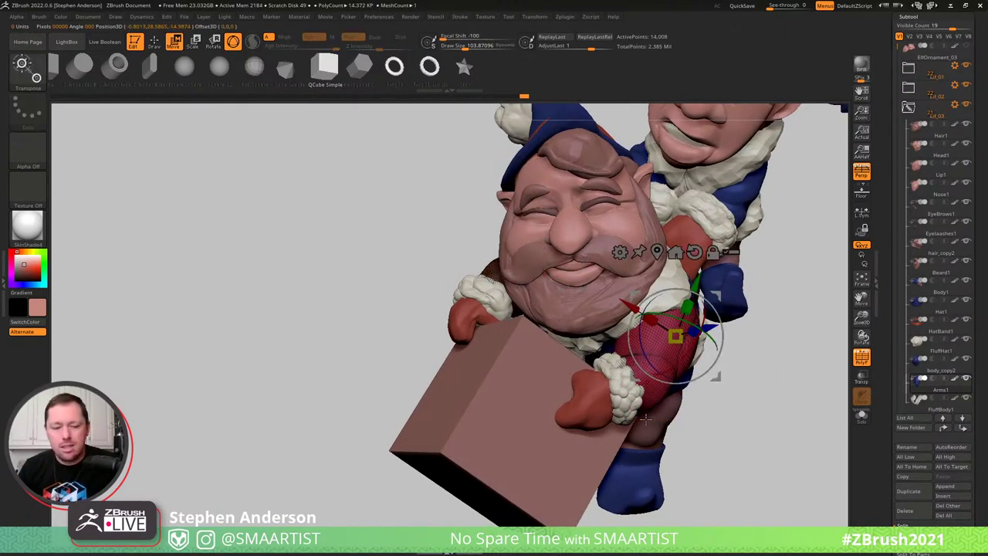
# Mask the bottom elf's right cuff in FluffWrists1 and his right mitten in Mittens1
pyautogui.press('q')
pyautogui.keyDown('alt'); pyautogui.click(632, 395); pyautogui.keyUp('alt')
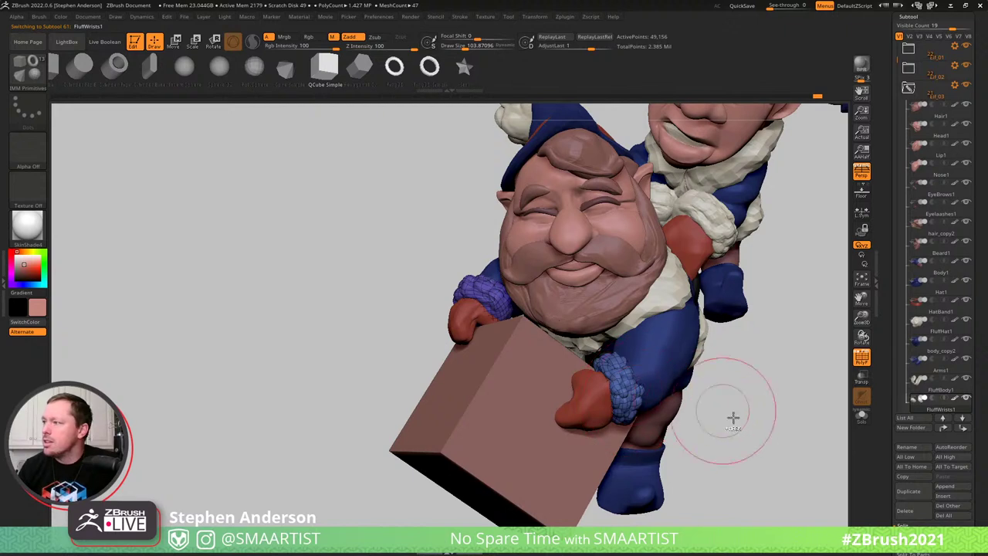
pyautogui.press('ctrl')
pyautogui.moveTo(739, 416)
pyautogui.keyDown('ctrl'); pyautogui.keyDown('alt'); pyautogui.mouseDown()
pyautogui.moveTo(593, 317)
pyautogui.moveTo(568, 469)
pyautogui.moveTo(719, 474)
pyautogui.mouseUp(); pyautogui.keyUp('alt'); pyautogui.keyUp('ctrl')
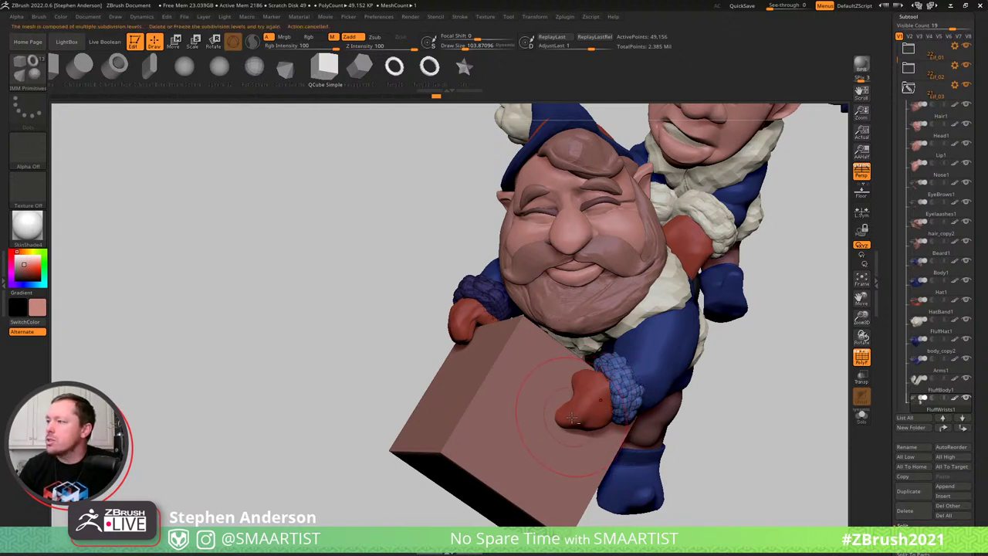
pyautogui.keyDown('alt'); pyautogui.click(576, 392); pyautogui.keyUp('alt')
pyautogui.press('ctrl')
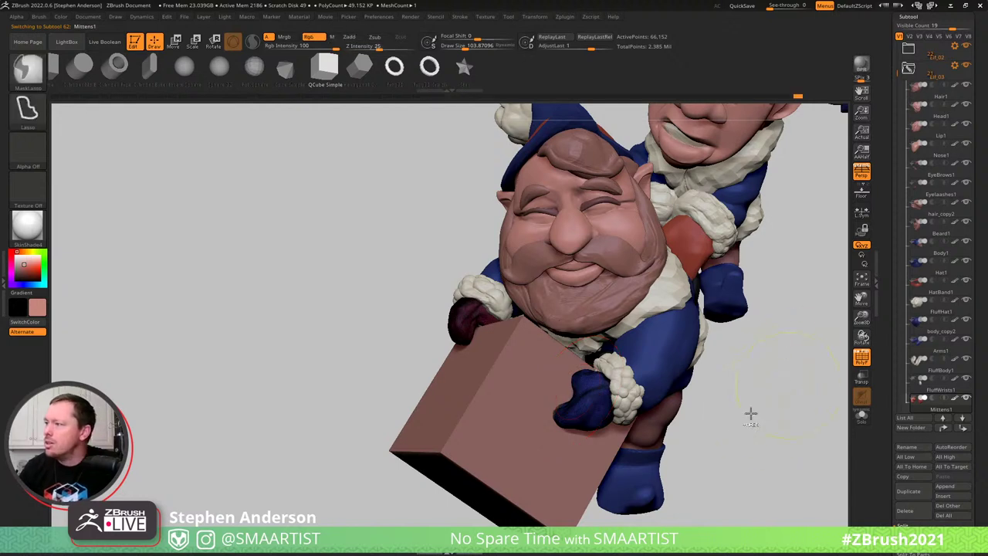
pyautogui.moveTo(692, 334)
pyautogui.keyDown('ctrl'); pyautogui.mouseDown()
pyautogui.moveTo(556, 326)
pyautogui.moveTo(686, 482)
pyautogui.moveTo(695, 463)
pyautogui.mouseUp(); pyautogui.keyUp('ctrl')
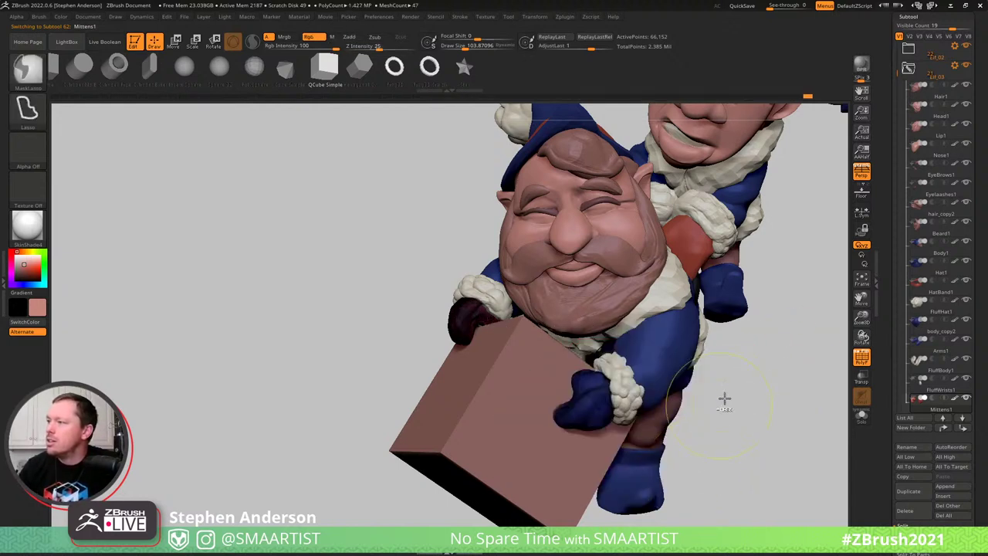
# Centre the Arms1 gizmo on the bottom elf's left shoulder and add the cuffs and mittens to the transform selection
pyautogui.press('w')
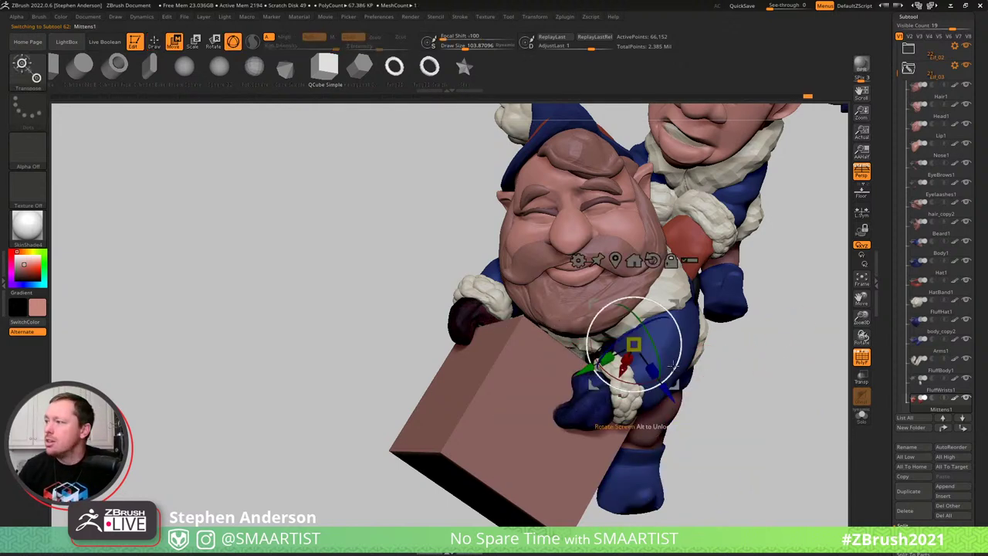
pyautogui.moveTo(694, 331); pyautogui.dragTo(610, 327, button='right')
pyautogui.keyDown('alt'); pyautogui.click(695, 321); pyautogui.keyUp('alt')
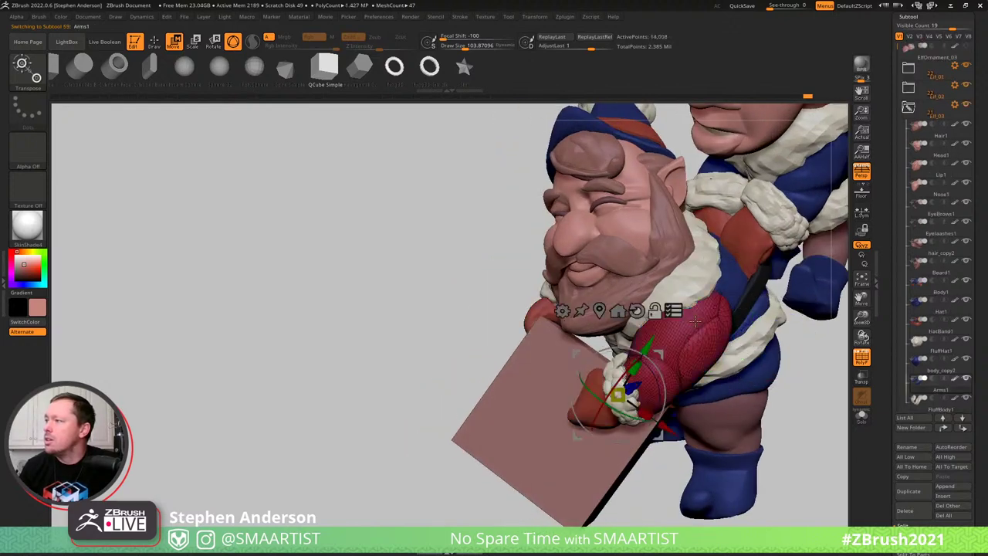
pyautogui.click(711, 316)
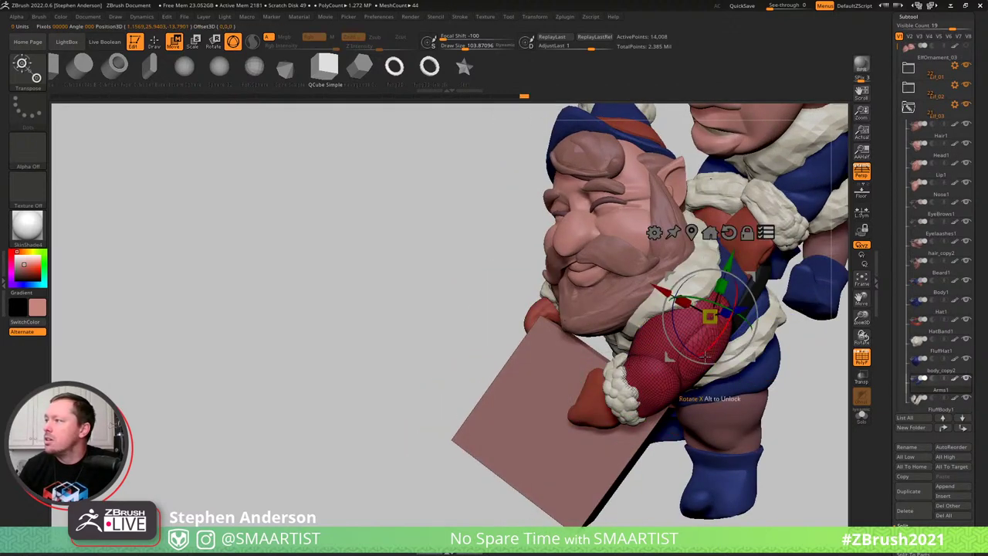
pyautogui.moveTo(669, 423)
pyautogui.keyDown('ctrl'); pyautogui.keyDown('shift'); pyautogui.mouseDown(button='right')
pyautogui.moveTo(656, 347)
pyautogui.moveTo(645, 404)
pyautogui.mouseUp(button='right'); pyautogui.keyUp('shift'); pyautogui.keyUp('ctrl')
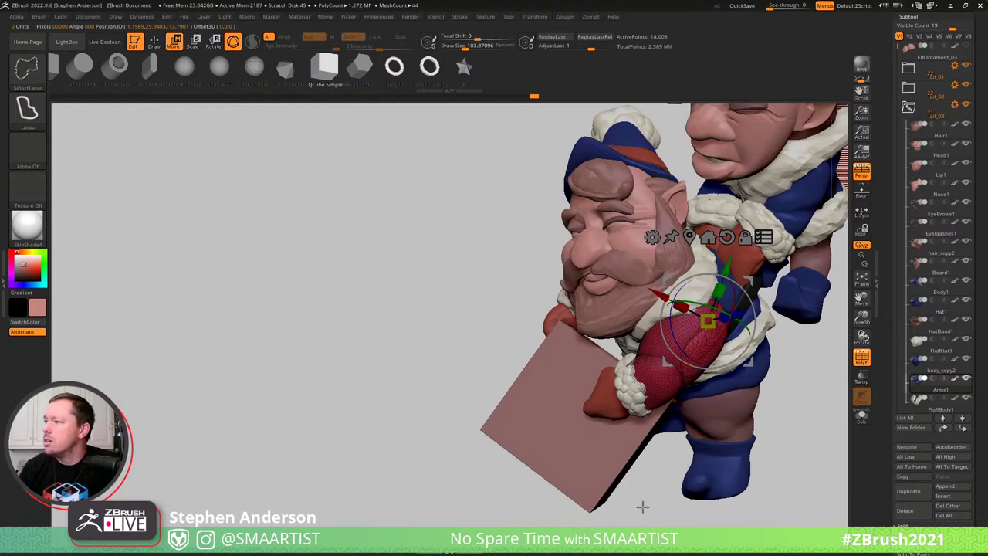
pyautogui.keyDown('ctrl'); pyautogui.keyDown('shift'); pyautogui.click(657, 385); pyautogui.keyUp('shift'); pyautogui.keyUp('ctrl')
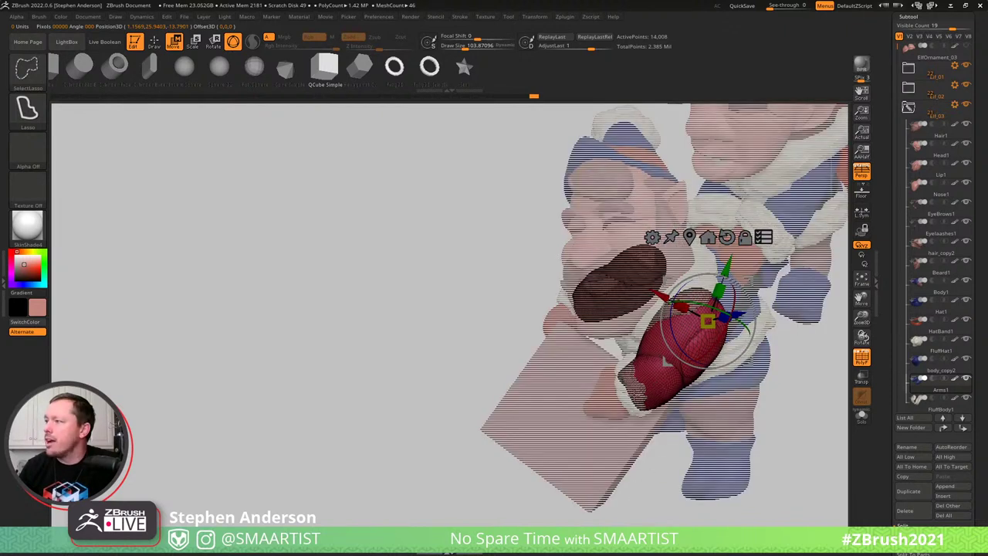
pyautogui.keyDown('ctrl'); pyautogui.keyDown('shift'); pyautogui.click(633, 394); pyautogui.keyUp('shift'); pyautogui.keyUp('ctrl')
pyautogui.keyDown('ctrl'); pyautogui.keyDown('shift'); pyautogui.click(609, 403); pyautogui.keyUp('shift'); pyautogui.keyUp('ctrl')
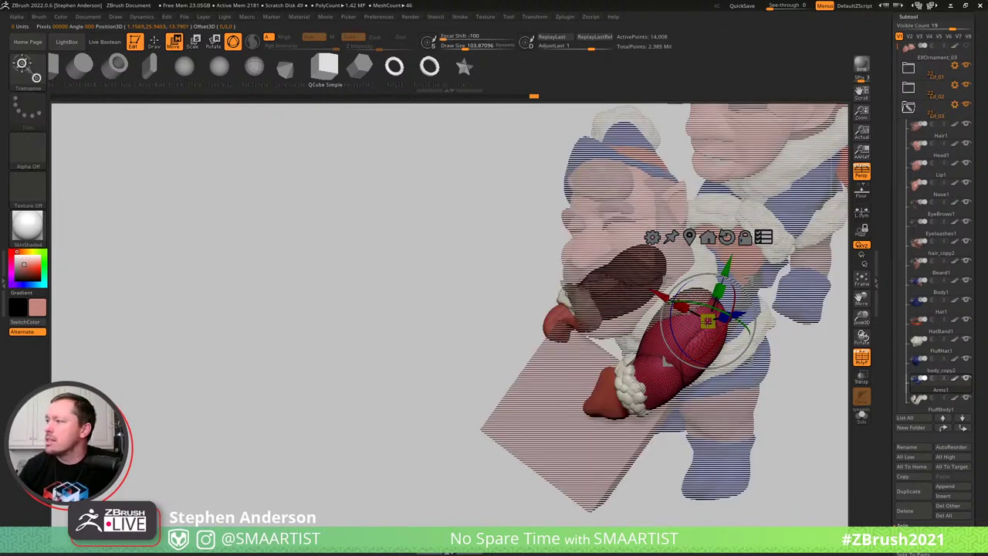
# Swing the bottom elf's left arm down about the shoulder and adjust its forearm at the elbow with the upper arm masked
pyautogui.moveTo(706, 274); pyautogui.dragTo(695, 277)
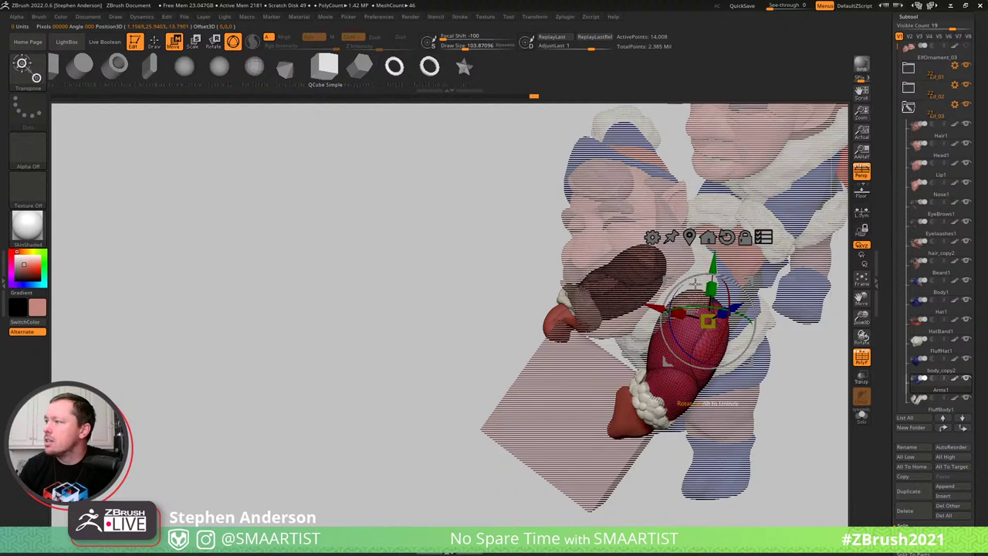
pyautogui.moveTo(695, 284)
pyautogui.mouseDown(button='right')
pyautogui.moveTo(780, 301)
pyautogui.moveTo(664, 287)
pyautogui.moveTo(685, 289)
pyautogui.mouseUp(button='right')
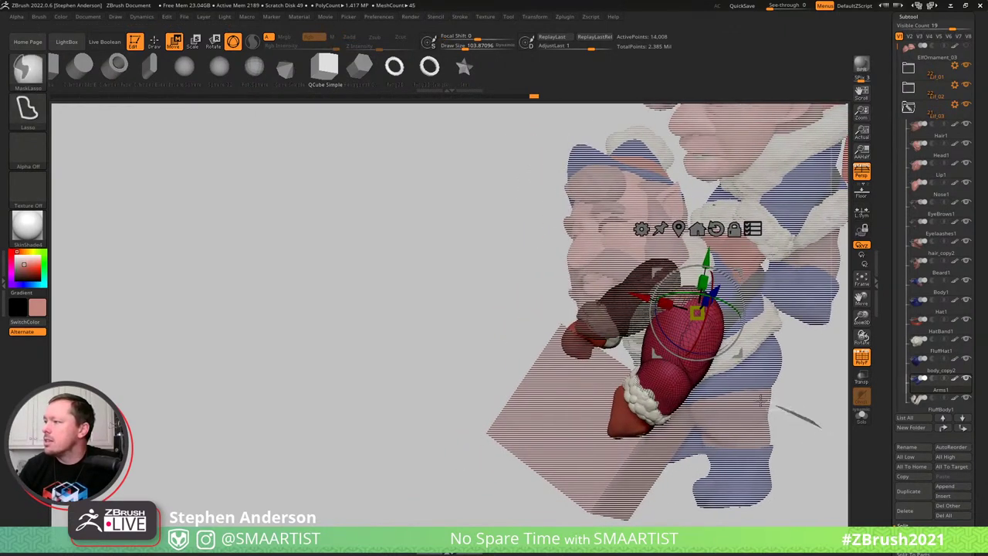
pyautogui.moveTo(593, 340)
pyautogui.keyDown('ctrl'); pyautogui.mouseDown()
pyautogui.moveTo(839, 232)
pyautogui.moveTo(872, 309)
pyautogui.mouseUp(); pyautogui.keyUp('ctrl')
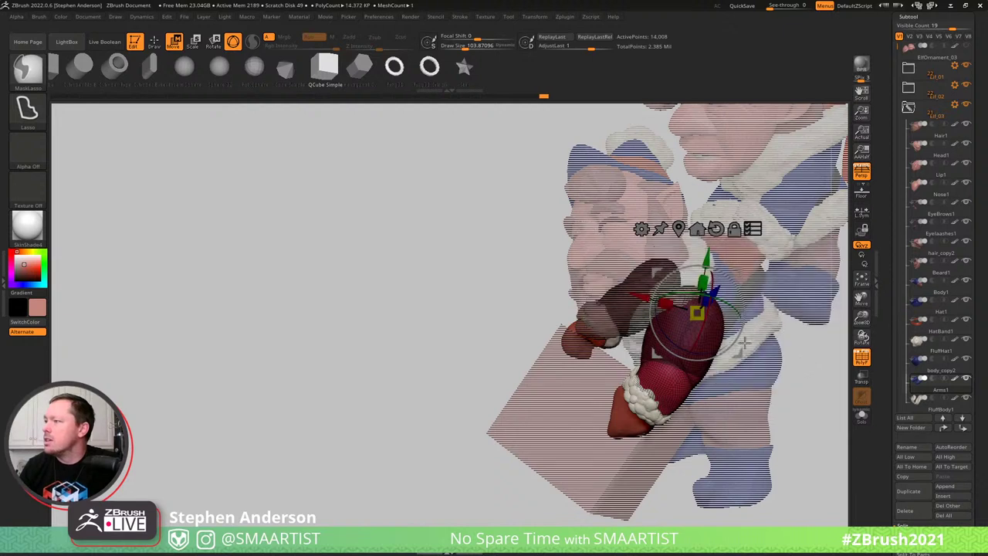
pyautogui.moveTo(738, 269); pyautogui.dragTo(714, 311)
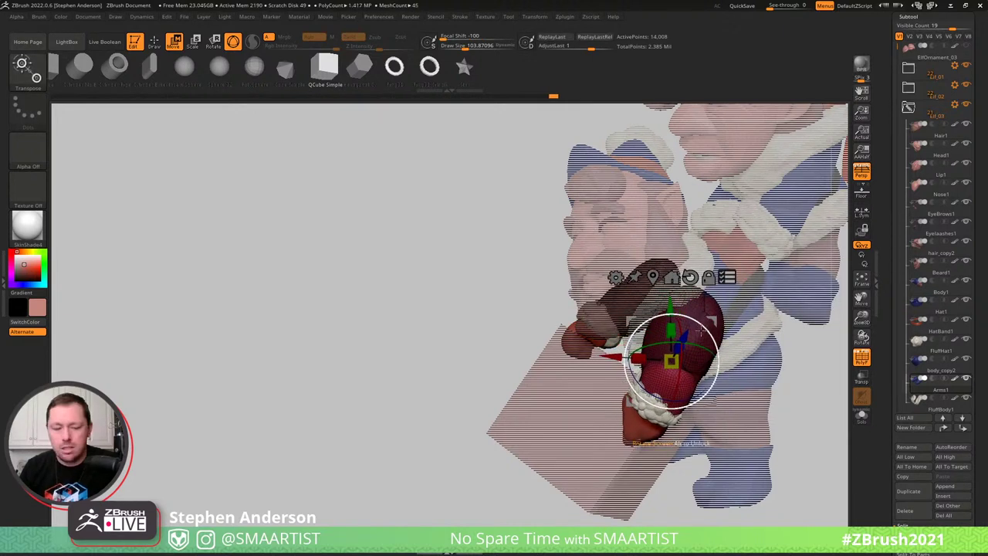
# Isolate the bottom elf's left arm in Arms1 by hiding the right arm
pyautogui.hotkey('ctrl', 'shift')
pyautogui.keyDown('ctrl'); pyautogui.keyDown('shift'); pyautogui.click(693, 336); pyautogui.keyUp('shift'); pyautogui.keyUp('ctrl')
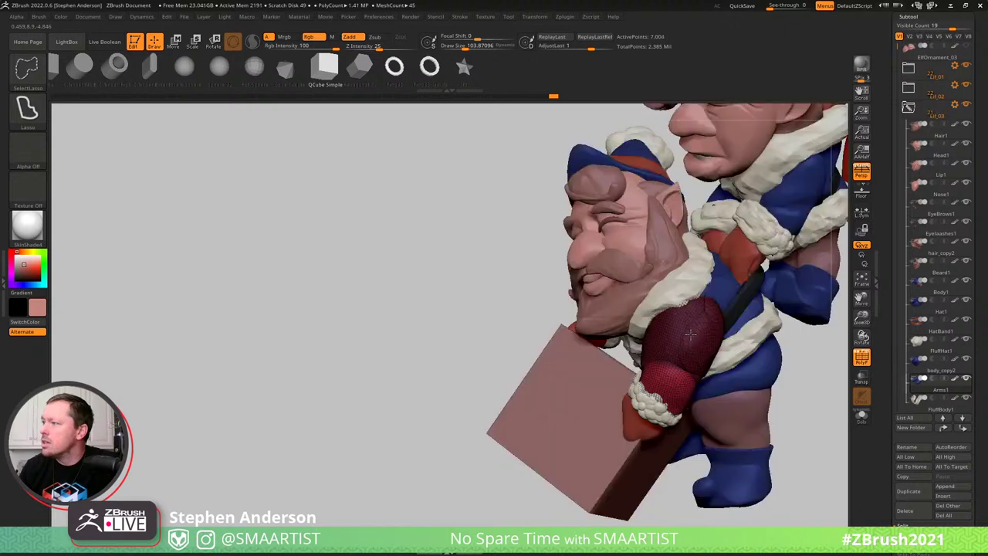
pyautogui.moveTo(798, 374); pyautogui.dragTo(721, 321)
pyautogui.hotkey('ctrl', 'shift')
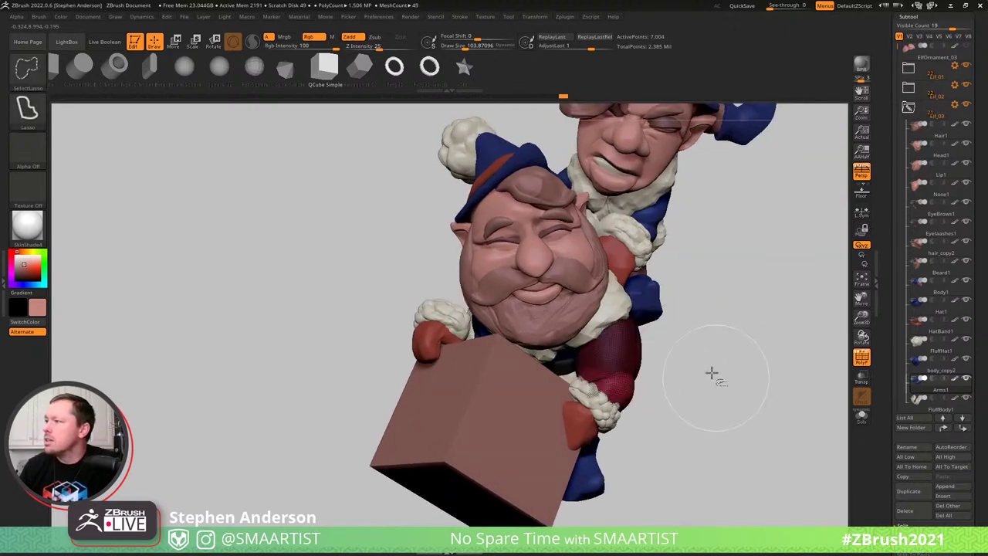
# Centre the gizmo on the bottom elf's left shoulder and rotate his arm, cuff and mitten about it toward the box
pyautogui.moveTo(491, 332)
pyautogui.keyDown('ctrl'); pyautogui.keyDown('shift'); pyautogui.mouseDown()
pyautogui.moveTo(746, 452)
pyautogui.moveTo(738, 376)
pyautogui.mouseUp(); pyautogui.keyUp('shift'); pyautogui.keyUp('ctrl')
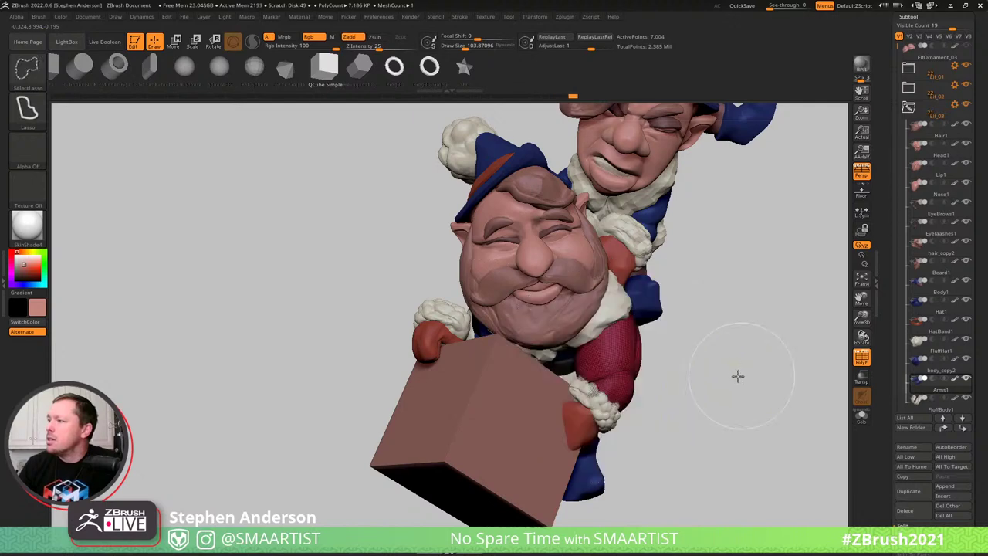
pyautogui.moveTo(639, 379); pyautogui.dragTo(533, 370)
pyautogui.press('w')
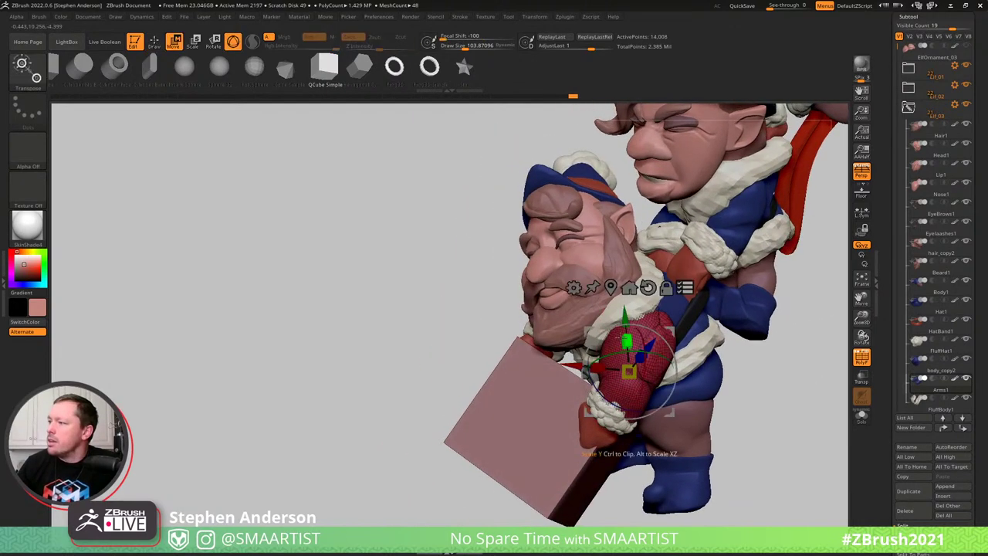
pyautogui.moveTo(618, 360); pyautogui.dragTo(653, 340)
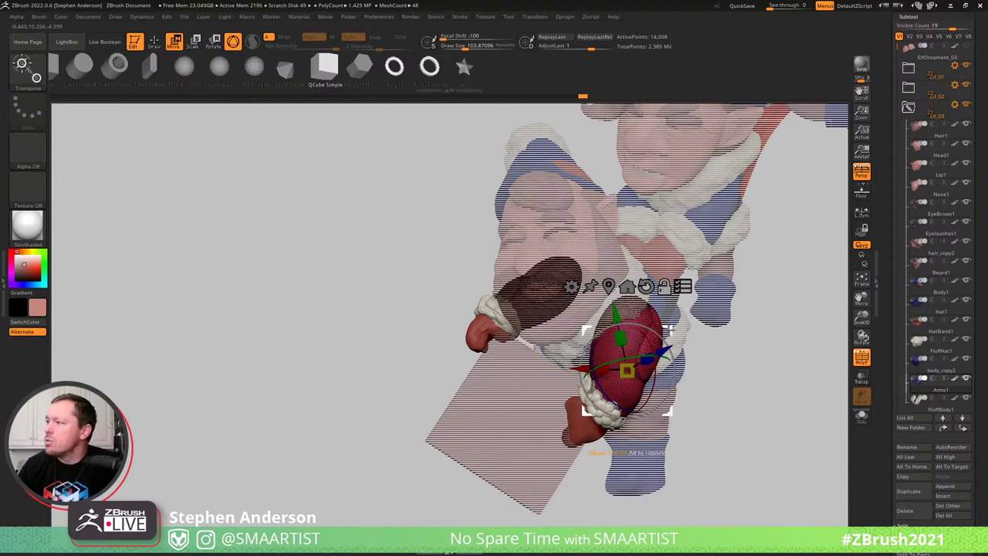
pyautogui.moveTo(627, 370); pyautogui.dragTo(631, 311)
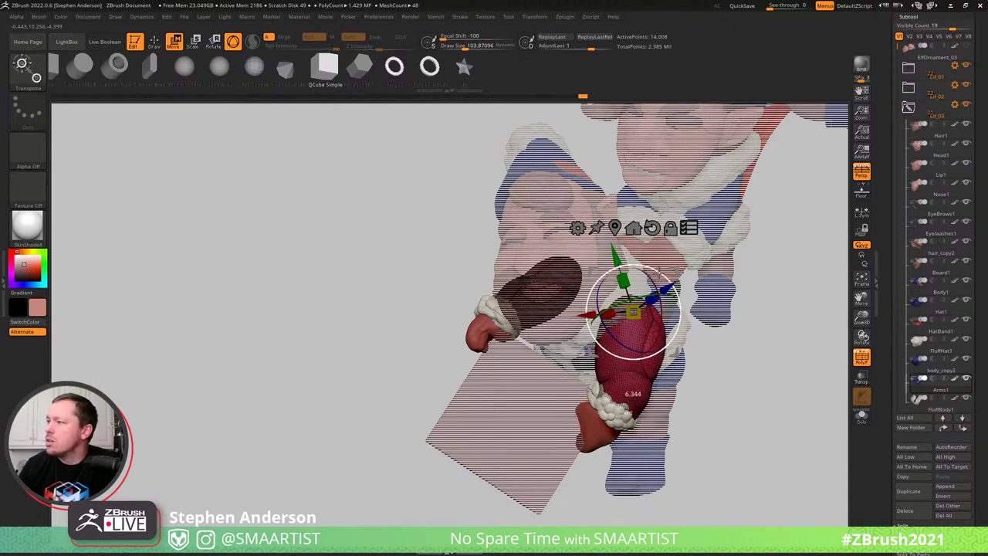
pyautogui.moveTo(593, 392)
pyautogui.mouseDown()
pyautogui.moveTo(583, 325)
pyautogui.moveTo(594, 392)
pyautogui.mouseUp()
# Select Mittens1, centre the gizmo on the bottom elf's left mitten and rotate the mitten against the box's edge
pyautogui.keyDown('alt'); pyautogui.click(596, 417); pyautogui.keyUp('alt')
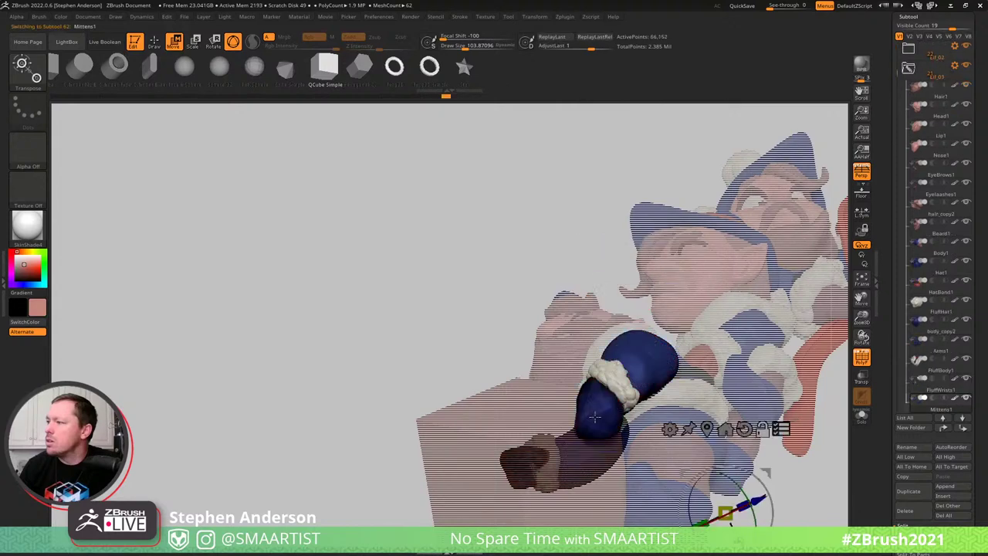
pyautogui.press('q')
pyautogui.moveTo(533, 400)
pyautogui.mouseDown(button='right')
pyautogui.moveTo(610, 421)
pyautogui.moveTo(563, 399)
pyautogui.moveTo(597, 353)
pyautogui.mouseUp(button='right')
pyautogui.moveTo(597, 353); pyautogui.dragTo(614, 376)
pyautogui.press('w')
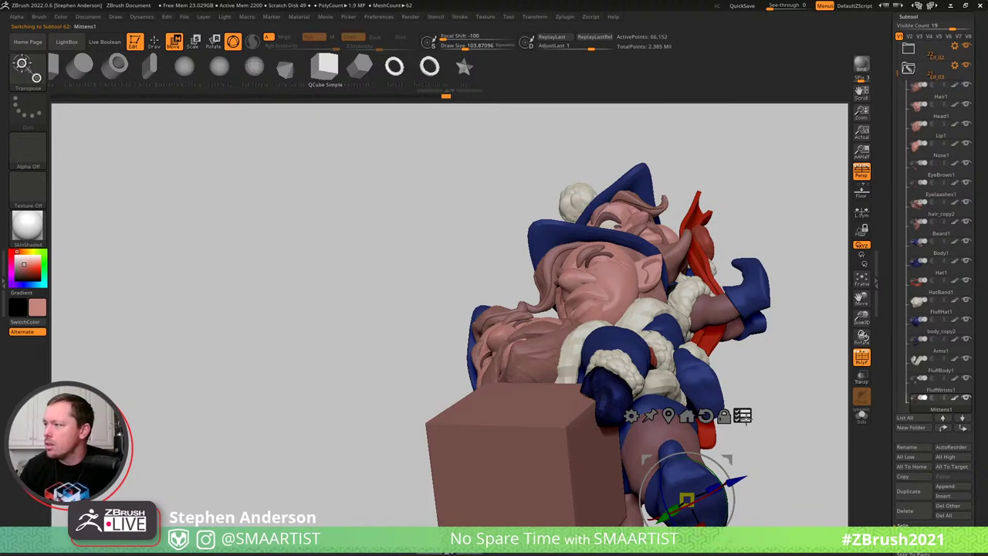
pyautogui.click(602, 380)
pyautogui.moveTo(603, 380); pyautogui.dragTo(638, 341, button='right')
pyautogui.moveTo(644, 345); pyautogui.dragTo(695, 395)
pyautogui.moveTo(695, 454); pyautogui.dragTo(713, 340)
pyautogui.moveTo(719, 305)
pyautogui.mouseDown()
pyautogui.moveTo(723, 326)
pyautogui.moveTo(706, 292)
pyautogui.mouseUp()
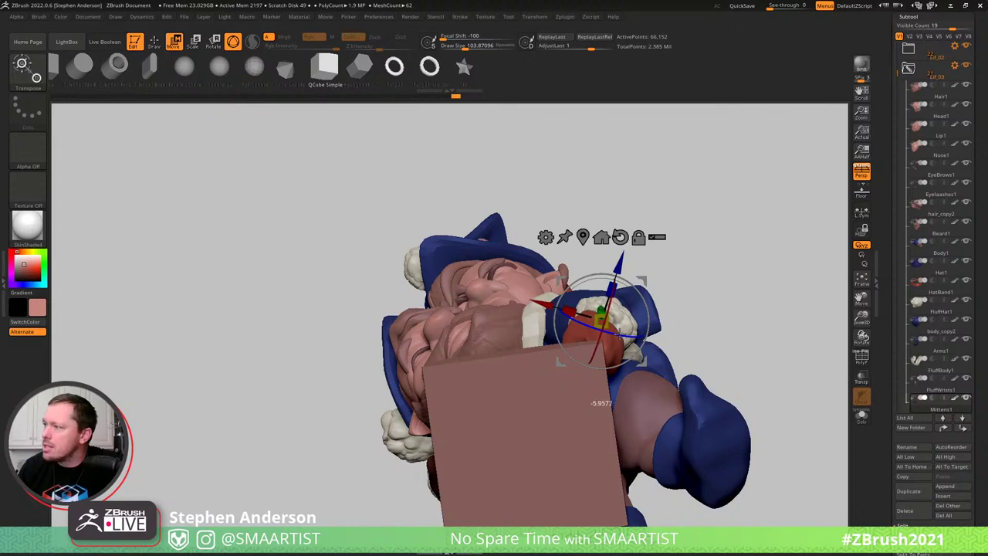
pyautogui.moveTo(642, 281)
pyautogui.mouseDown()
pyautogui.moveTo(655, 273)
pyautogui.moveTo(639, 313)
pyautogui.mouseUp()
# Reshape the bottom elf's left mitten against the box with the Move brush
pyautogui.press('q')
pyautogui.moveTo(651, 288)
pyautogui.mouseDown(button='right')
pyautogui.moveTo(614, 369)
pyautogui.moveTo(579, 338)
pyautogui.mouseUp(button='right')
pyautogui.press('s')
pyautogui.moveTo(580, 339); pyautogui.dragTo(568, 334)
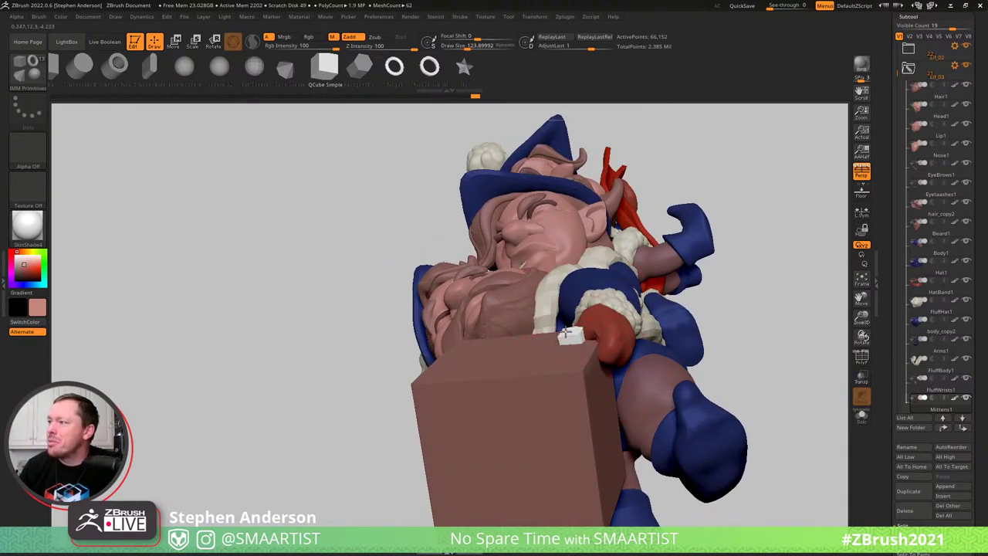
pyautogui.press('b')
pyautogui.press('m')
pyautogui.press('v')
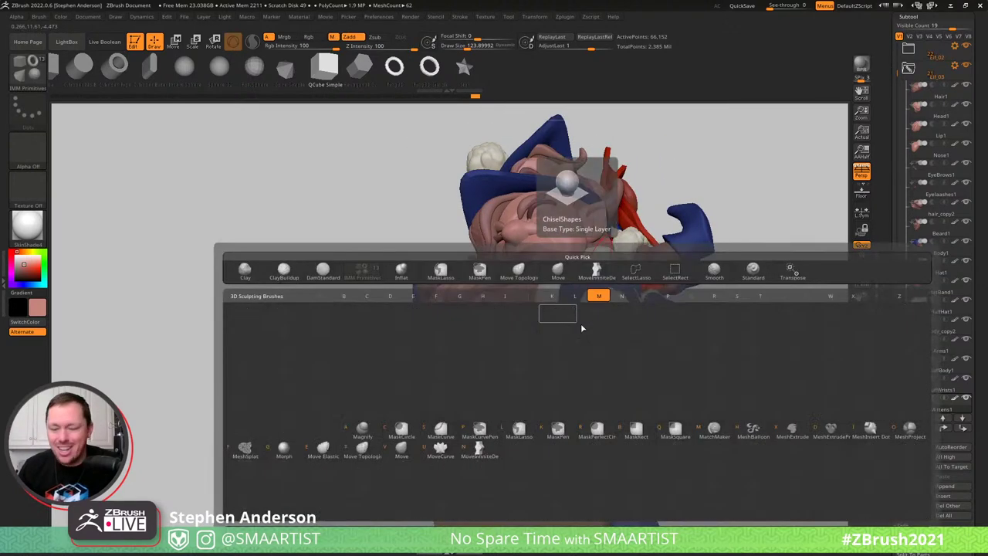
pyautogui.moveTo(573, 317); pyautogui.dragTo(573, 312)
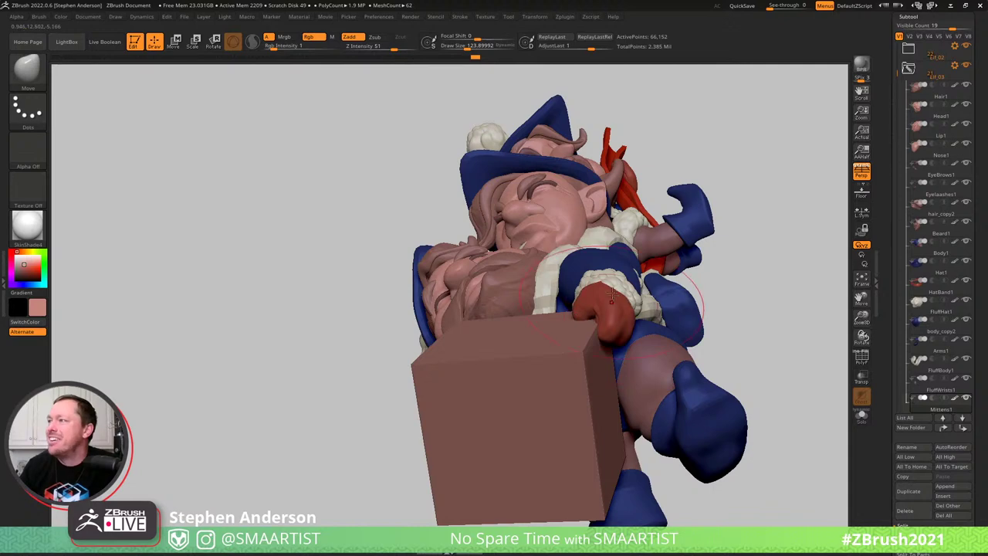
pyautogui.press('s')
pyautogui.moveTo(613, 278); pyautogui.dragTo(607, 276)
pyautogui.moveTo(607, 272)
pyautogui.mouseDown(button='right')
pyautogui.moveTo(602, 343)
pyautogui.moveTo(618, 363)
pyautogui.moveTo(563, 333)
pyautogui.moveTo(527, 287)
pyautogui.mouseUp(button='right')
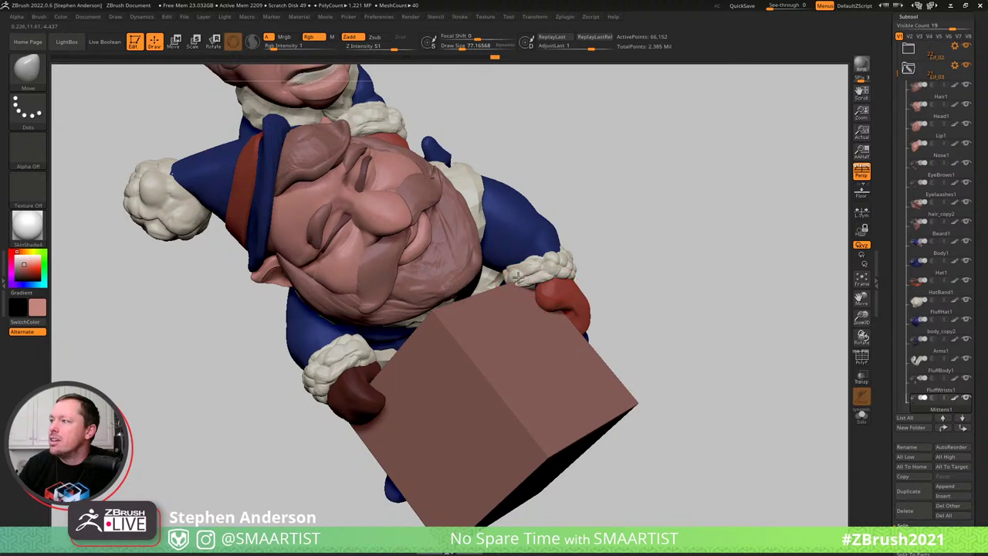
# Nudge the bottom elf's left cuff in FluffWrists1 with the Move brush and lower the subtool by two subdivision levels
pyautogui.moveTo(526, 277); pyautogui.dragTo(504, 278, button='right')
pyautogui.keyDown('alt'); pyautogui.click(539, 278); pyautogui.keyUp('alt')
pyautogui.moveTo(507, 276); pyautogui.dragTo(499, 286)
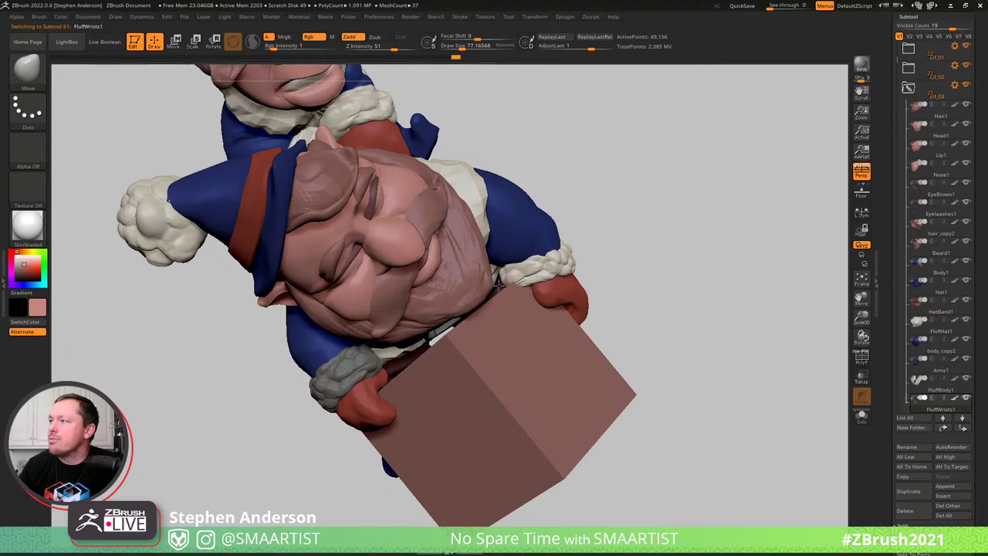
pyautogui.moveTo(510, 278)
pyautogui.mouseDown(button='right')
pyautogui.moveTo(550, 274)
pyautogui.moveTo(506, 276)
pyautogui.moveTo(546, 300)
pyautogui.mouseUp(button='right')
pyautogui.press('s')
pyautogui.moveTo(523, 275); pyautogui.dragTo(512, 275)
pyautogui.hotkey('shift', 'd')
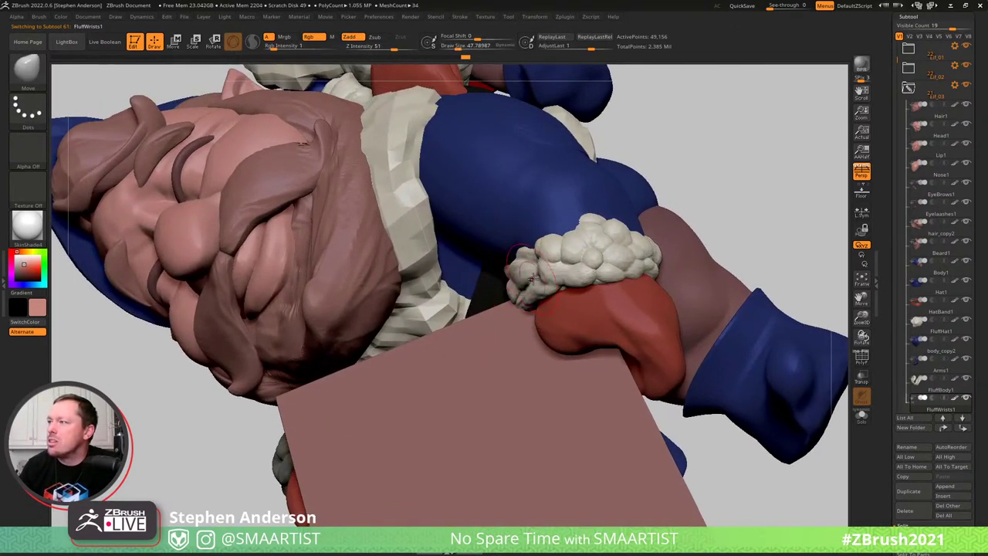
pyautogui.hotkey('shift', 'd')
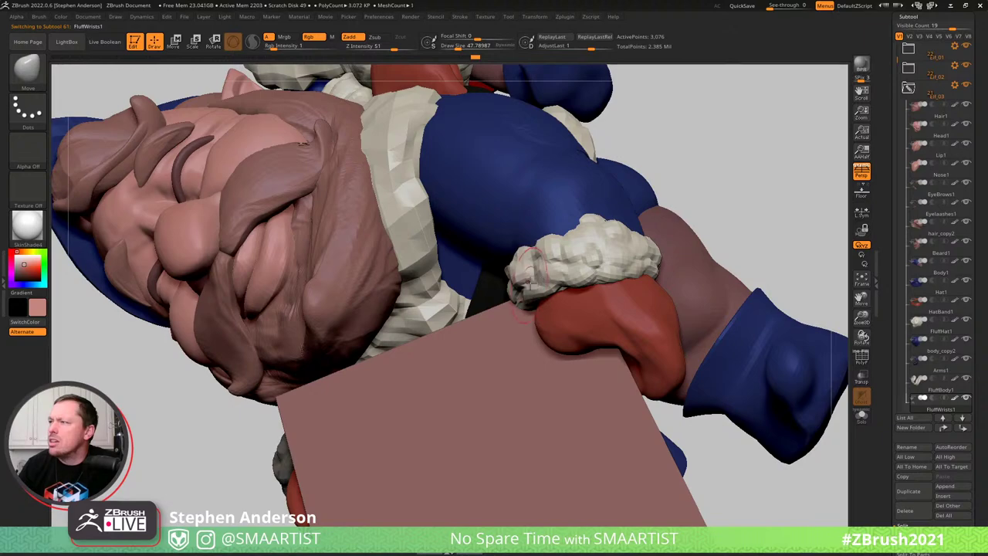
# Reshape the bottom elf's left cuff around the wrist with the Move brush at a draw size of about 86
pyautogui.moveTo(527, 284)
pyautogui.mouseDown(button='right')
pyautogui.moveTo(556, 264)
pyautogui.moveTo(495, 286)
pyautogui.moveTo(576, 309)
pyautogui.moveTo(575, 263)
pyautogui.mouseUp(button='right')
pyautogui.press('s')
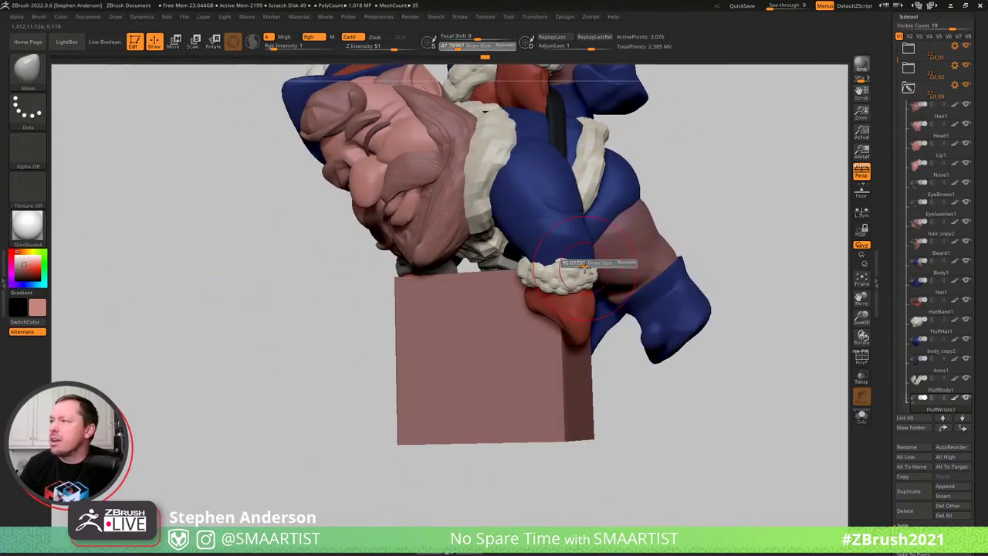
pyautogui.moveTo(585, 267); pyautogui.dragTo(583, 267)
pyautogui.moveTo(525, 286)
pyautogui.mouseDown(button='right')
pyautogui.moveTo(525, 267)
pyautogui.moveTo(538, 260)
pyautogui.moveTo(573, 256)
pyautogui.moveTo(585, 270)
pyautogui.moveTo(559, 274)
pyautogui.mouseUp(button='right')
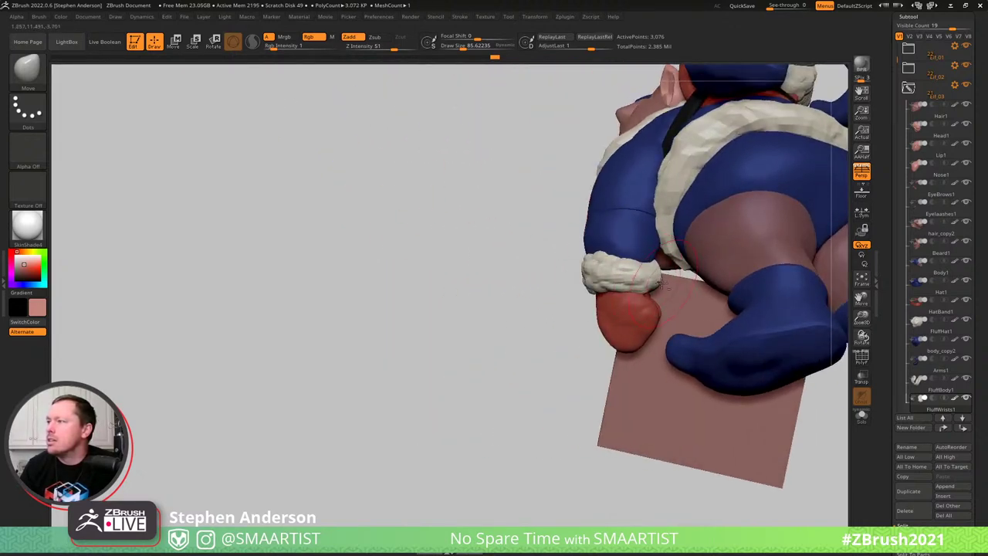
pyautogui.moveTo(657, 279)
pyautogui.mouseDown(button='right')
pyautogui.moveTo(658, 261)
pyautogui.moveTo(587, 265)
pyautogui.moveTo(591, 283)
pyautogui.moveTo(654, 290)
pyautogui.moveTo(678, 249)
pyautogui.moveTo(741, 250)
pyautogui.moveTo(729, 286)
pyautogui.moveTo(741, 230)
pyautogui.moveTo(706, 237)
pyautogui.moveTo(724, 228)
pyautogui.mouseUp(button='right')
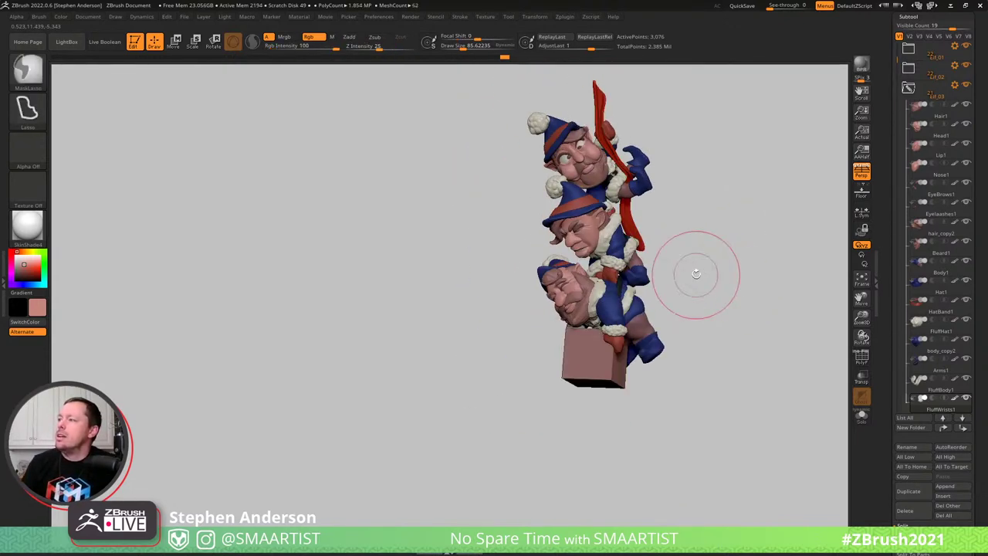
# Review the stacked elves from several angles and set all subtools to their highest subdivision level
pyautogui.moveTo(696, 273); pyautogui.dragTo(739, 271, button='right')
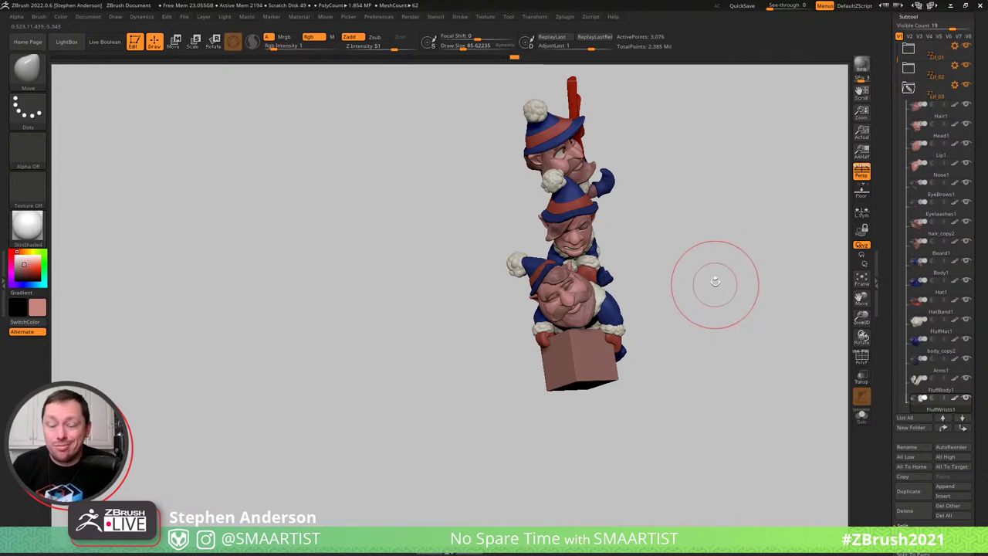
pyautogui.moveTo(710, 259)
pyautogui.mouseDown(button='right')
pyautogui.moveTo(663, 309)
pyautogui.moveTo(611, 335)
pyautogui.moveTo(653, 293)
pyautogui.moveTo(656, 315)
pyautogui.moveTo(665, 275)
pyautogui.moveTo(673, 293)
pyautogui.moveTo(646, 304)
pyautogui.moveTo(679, 286)
pyautogui.mouseUp(button='right')
pyautogui.press('shift')
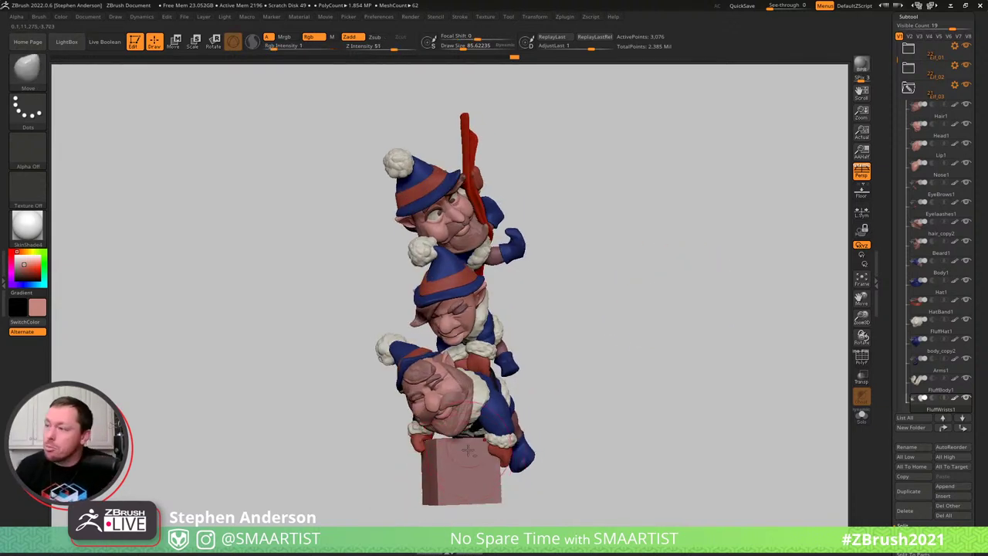
pyautogui.moveTo(468, 451); pyautogui.dragTo(495, 392, button='right')
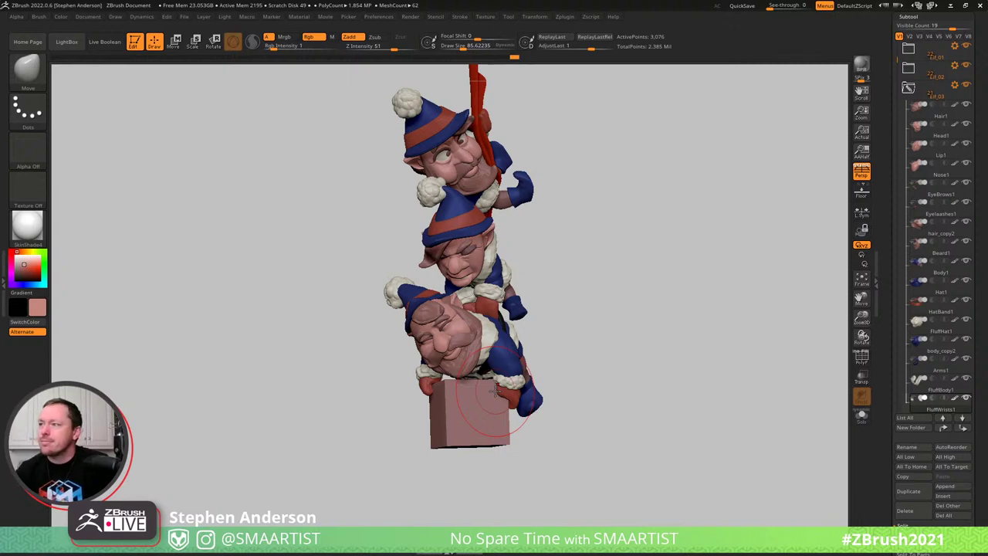
pyautogui.moveTo(633, 273); pyautogui.dragTo(782, 228)
pyautogui.scroll(-1, 980, 500)
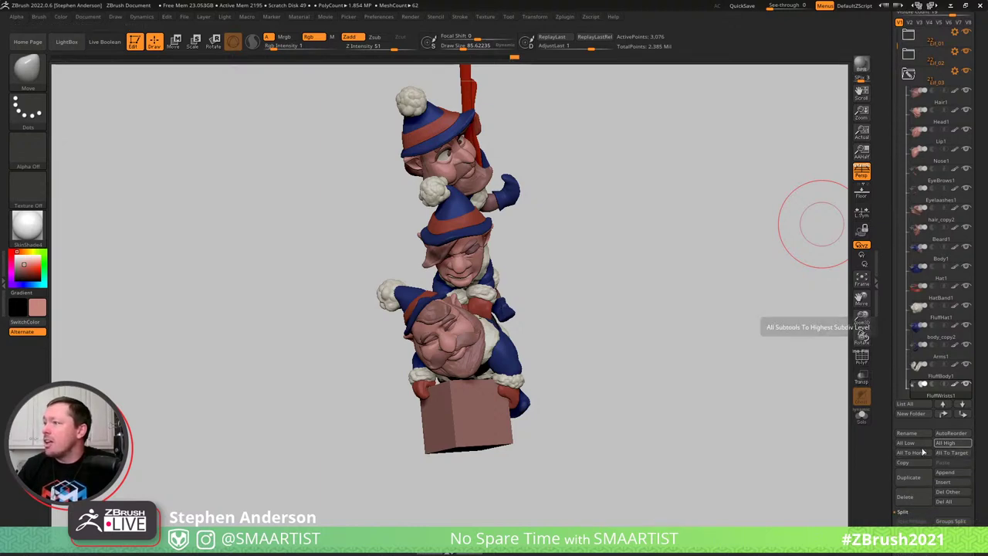
# Lower FluffBody1 by two subdivision levels and pull the bottom elf's fur collar into place around his beard and left shoulder
pyautogui.moveTo(615, 325); pyautogui.dragTo(584, 295)
pyautogui.moveTo(585, 294); pyautogui.dragTo(508, 364, button='right')
pyautogui.keyDown('alt'); pyautogui.click(457, 223); pyautogui.keyUp('alt')
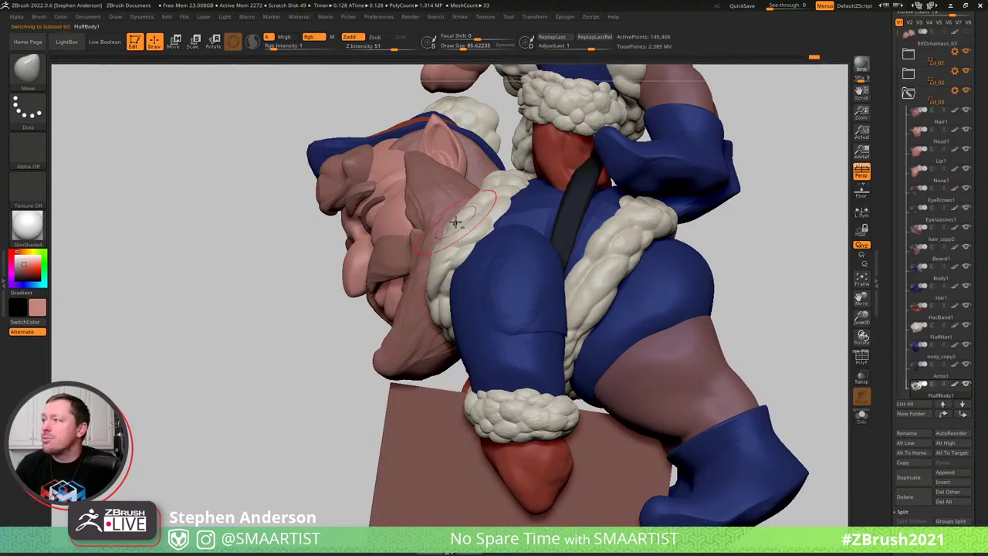
pyautogui.hotkey('shift', 'd')
pyautogui.hotkey('shift', 'd')
pyautogui.moveTo(457, 217)
pyautogui.mouseDown(button='right')
pyautogui.moveTo(461, 228)
pyautogui.moveTo(459, 220)
pyautogui.mouseUp(button='right')
pyautogui.press('s')
pyautogui.moveTo(455, 219); pyautogui.dragTo(456, 220)
pyautogui.moveTo(456, 218)
pyautogui.mouseDown()
pyautogui.moveTo(439, 204)
pyautogui.moveTo(477, 194)
pyautogui.mouseUp()
pyautogui.moveTo(478, 194); pyautogui.dragTo(462, 204, button='right')
pyautogui.moveTo(476, 193); pyautogui.dragTo(483, 186)
pyautogui.moveTo(483, 185)
pyautogui.mouseDown(button='right')
pyautogui.moveTo(530, 180)
pyautogui.moveTo(493, 206)
pyautogui.mouseUp(button='right')
pyautogui.moveTo(481, 251)
pyautogui.mouseDown(button='right')
pyautogui.moveTo(464, 255)
pyautogui.moveTo(545, 270)
pyautogui.moveTo(475, 236)
pyautogui.mouseUp(button='right')
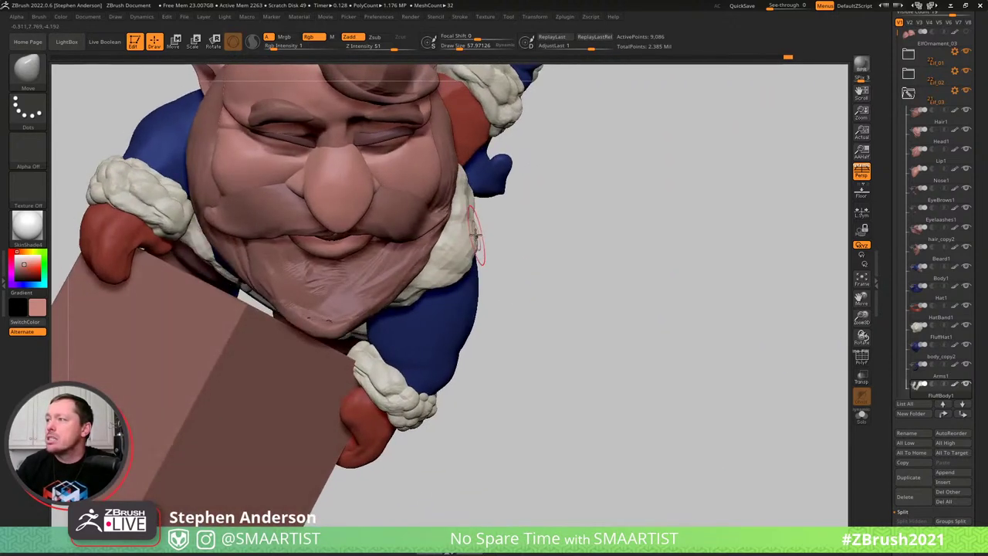
# Reshape the fur waist trim along the bottom elf's left side with the Move brush at a draw size of about 86
pyautogui.moveTo(166, 187); pyautogui.dragTo(458, 261, button='right')
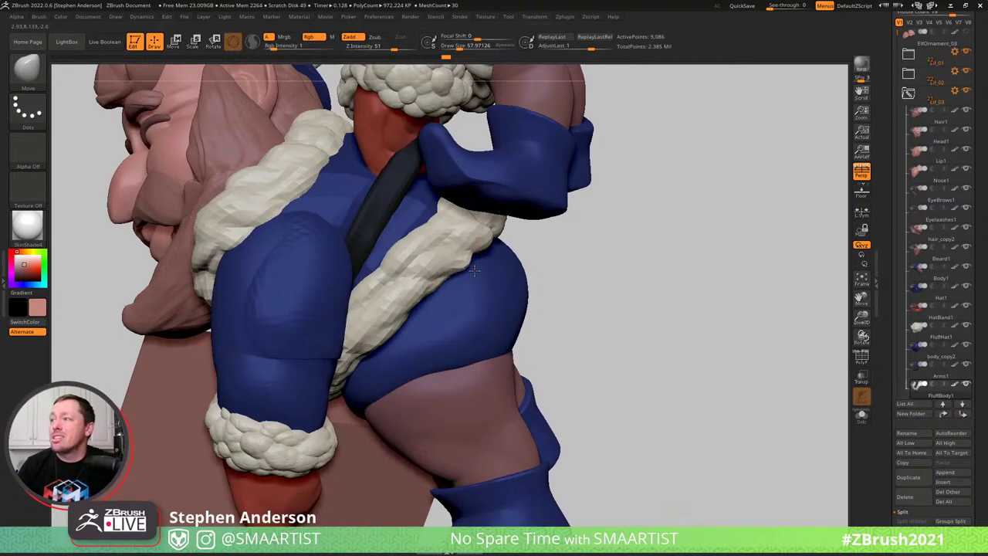
pyautogui.moveTo(396, 248)
pyautogui.mouseDown(button='right')
pyautogui.moveTo(388, 245)
pyautogui.moveTo(398, 244)
pyautogui.moveTo(394, 336)
pyautogui.moveTo(364, 325)
pyautogui.mouseUp(button='right')
pyautogui.moveTo(362, 282); pyautogui.dragTo(371, 272, button='right')
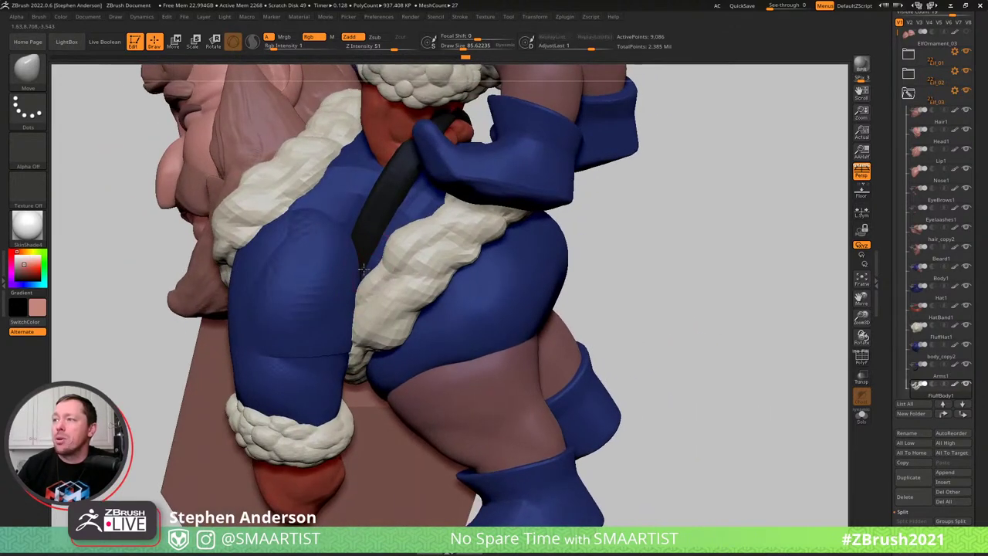
pyautogui.moveTo(466, 219); pyautogui.dragTo(853, 182, button='right')
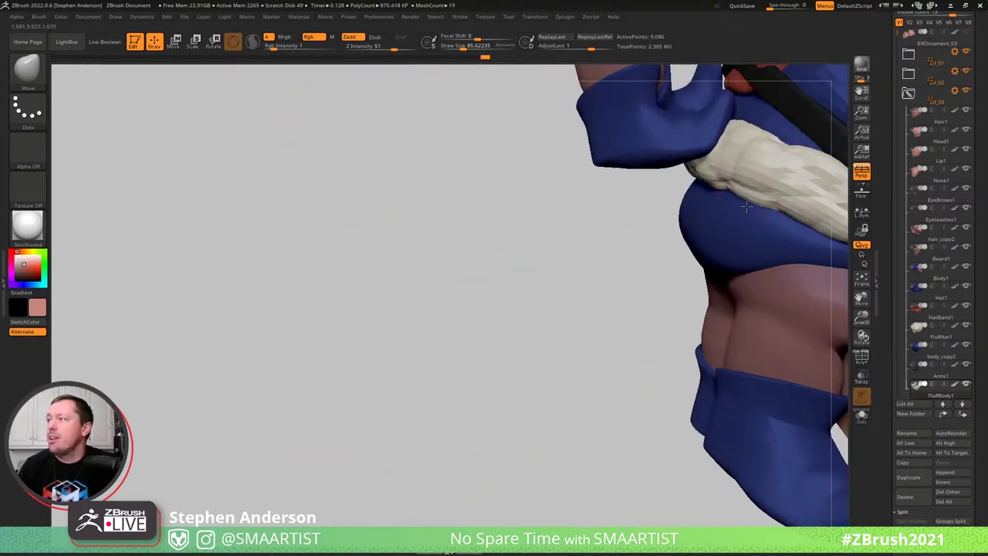
# Reshape the fur waist trim along the bottom elf's right side with the Move brush, reducing the draw size to about 45
pyautogui.moveTo(751, 204); pyautogui.dragTo(757, 185)
pyautogui.moveTo(733, 182)
pyautogui.keyDown('alt'); pyautogui.mouseDown(button='right')
pyautogui.moveTo(616, 214)
pyautogui.moveTo(637, 224)
pyautogui.moveTo(655, 215)
pyautogui.moveTo(675, 245)
pyautogui.mouseUp(button='right'); pyautogui.keyUp('alt')
pyautogui.press('s')
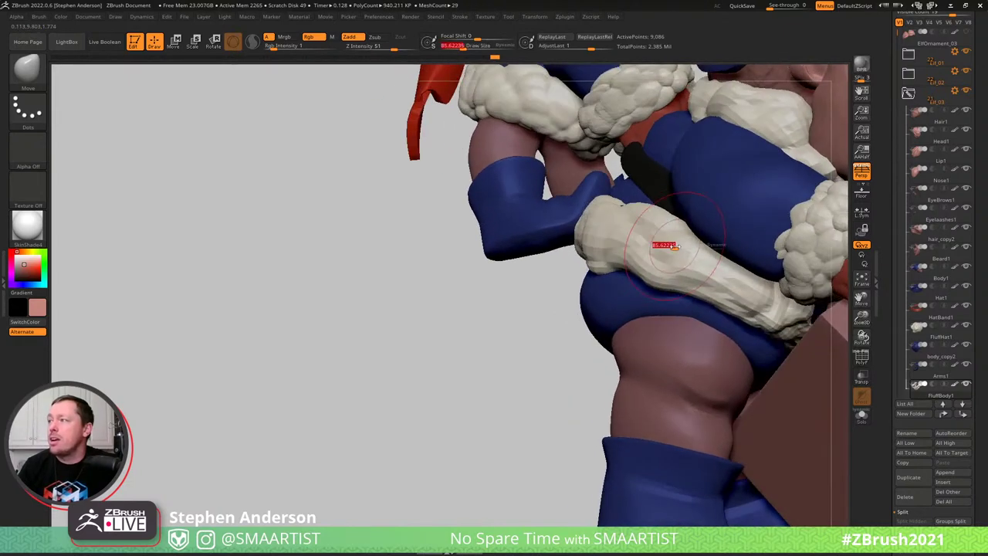
pyautogui.moveTo(676, 246); pyautogui.dragTo(668, 246)
pyautogui.moveTo(665, 225); pyautogui.dragTo(696, 297, button='right')
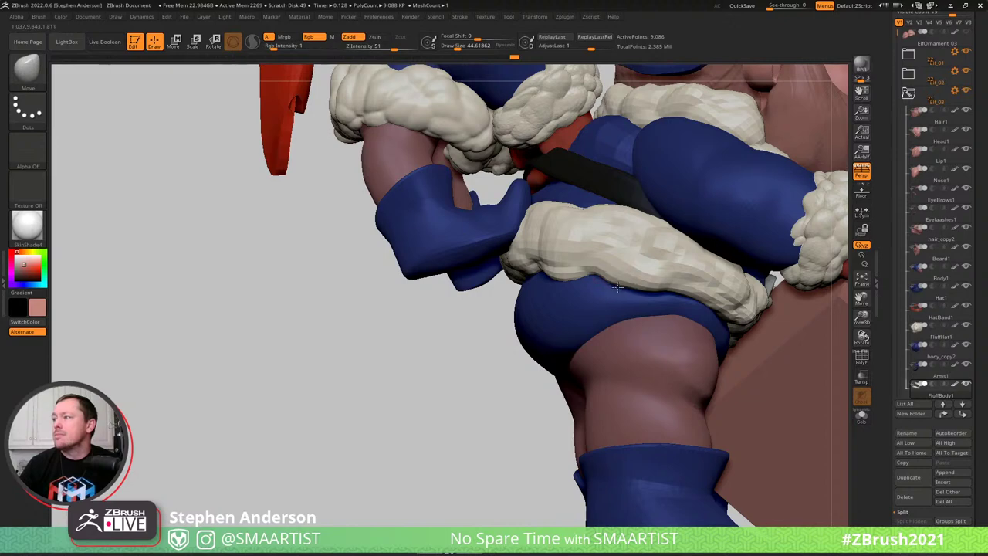
pyautogui.moveTo(642, 267)
pyautogui.mouseDown(button='right')
pyautogui.moveTo(590, 268)
pyautogui.moveTo(607, 269)
pyautogui.mouseUp(button='right')
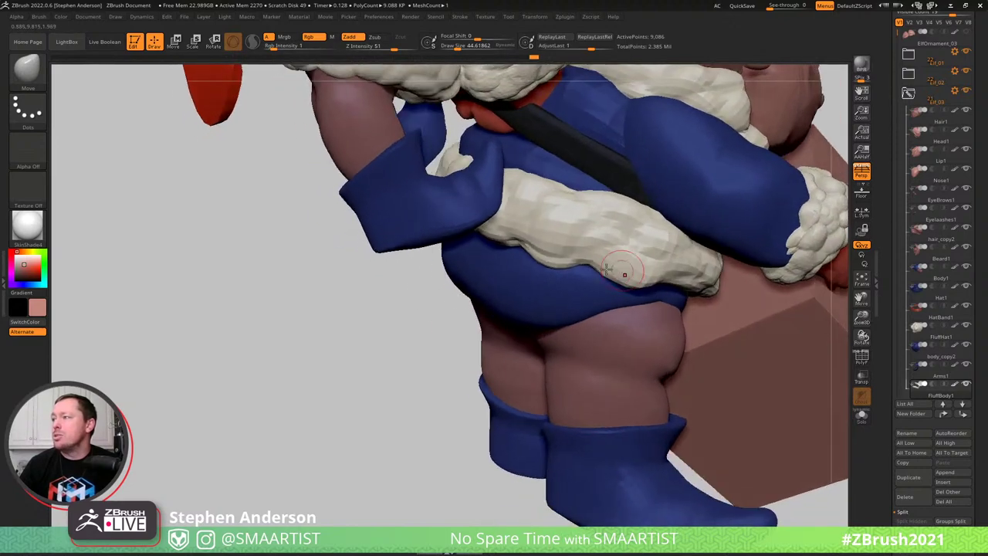
pyautogui.moveTo(604, 269); pyautogui.dragTo(612, 251)
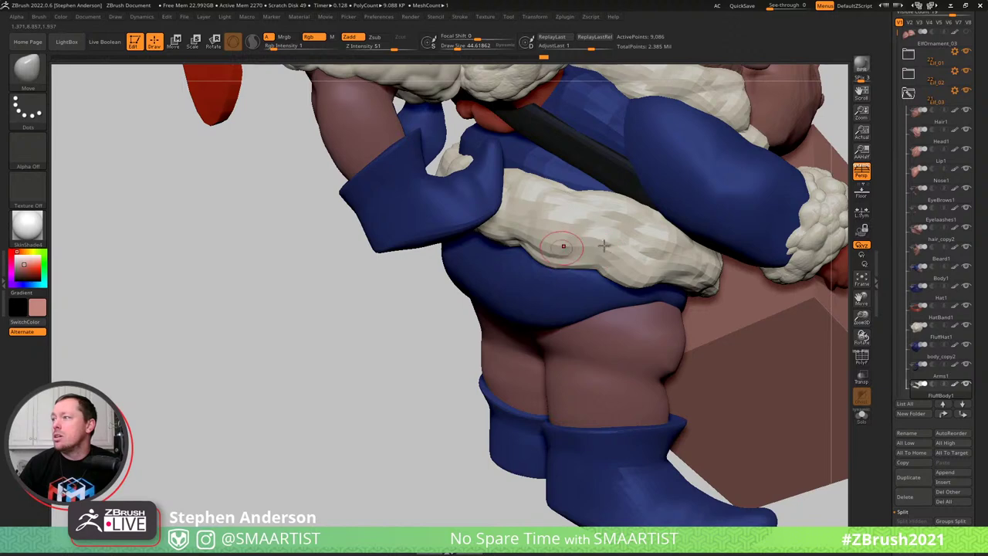
# Adjust the waist trim's rear end and lower front edge with the Move brush at draw sizes of about 58 and 77
pyautogui.moveTo(605, 246); pyautogui.dragTo(545, 251, button='right')
pyautogui.press('s')
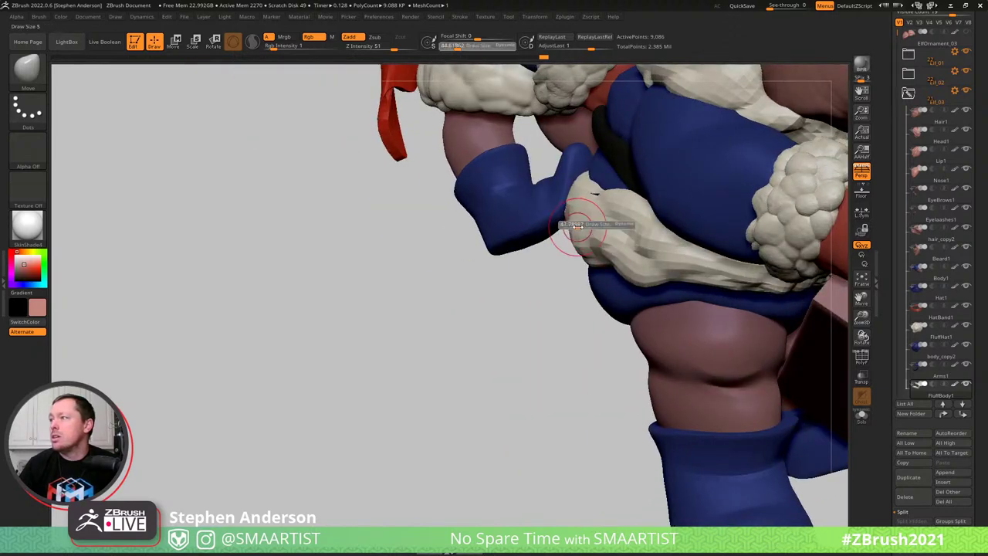
pyautogui.moveTo(576, 225); pyautogui.dragTo(579, 225)
pyautogui.moveTo(574, 236); pyautogui.dragTo(564, 236)
pyautogui.moveTo(694, 278); pyautogui.dragTo(719, 283, button='right')
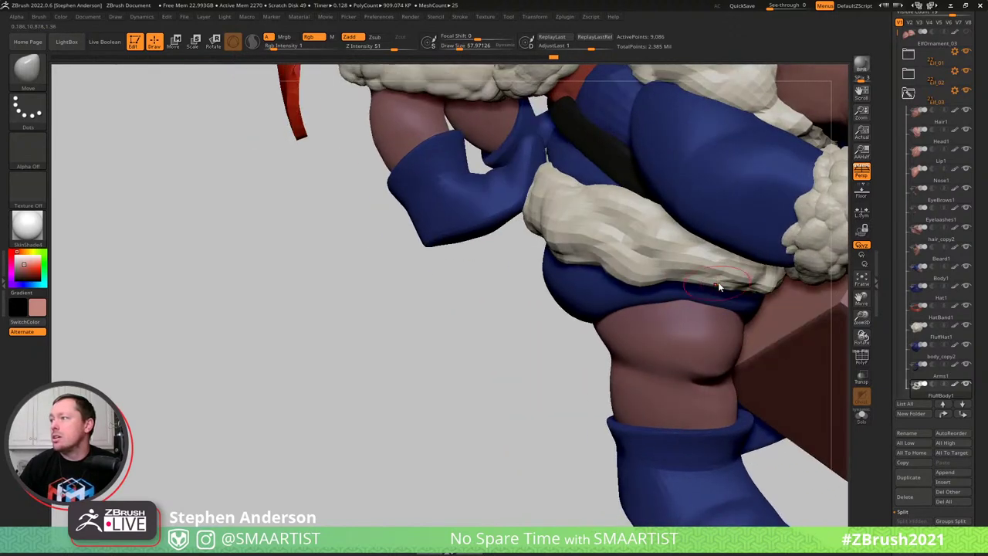
pyautogui.press('s')
pyautogui.moveTo(719, 286); pyautogui.dragTo(719, 306)
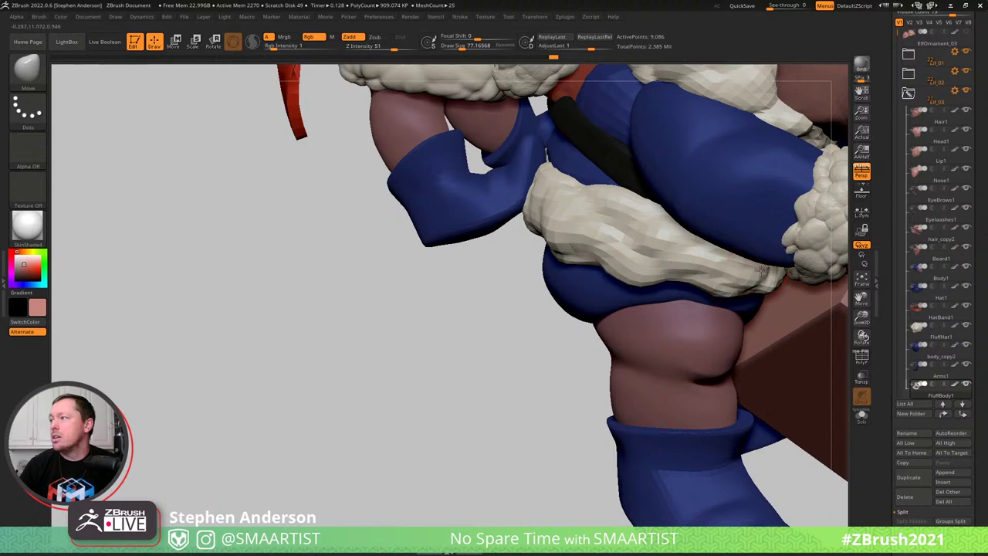
# Preview the waist trim one subdivision level higher and drop FluffBody1 three levels from there
pyautogui.press('d')
pyautogui.moveTo(647, 265); pyautogui.dragTo(608, 267, button='right')
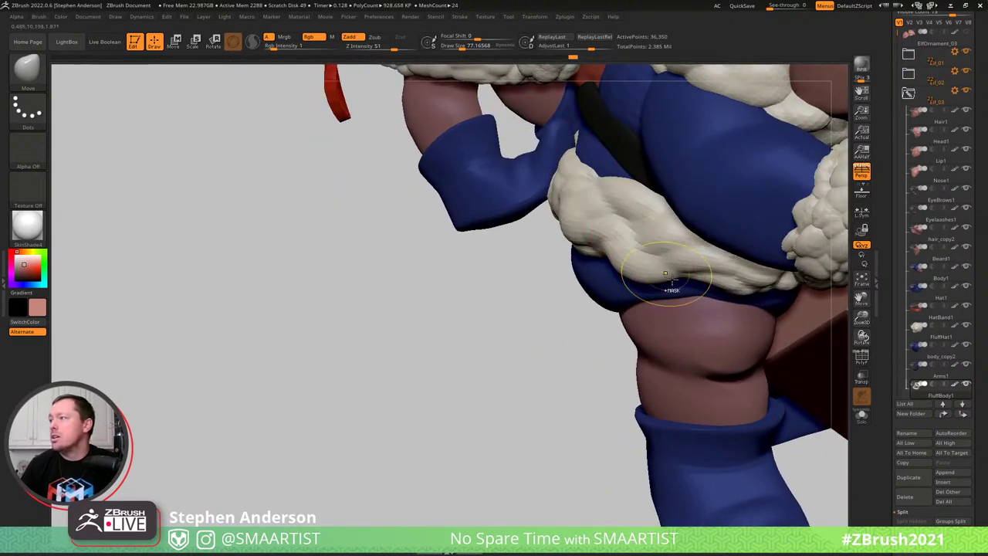
pyautogui.hotkey('shift', 'd')
pyautogui.hotkey('shift', 'd')
pyautogui.hotkey('shift', 'd')
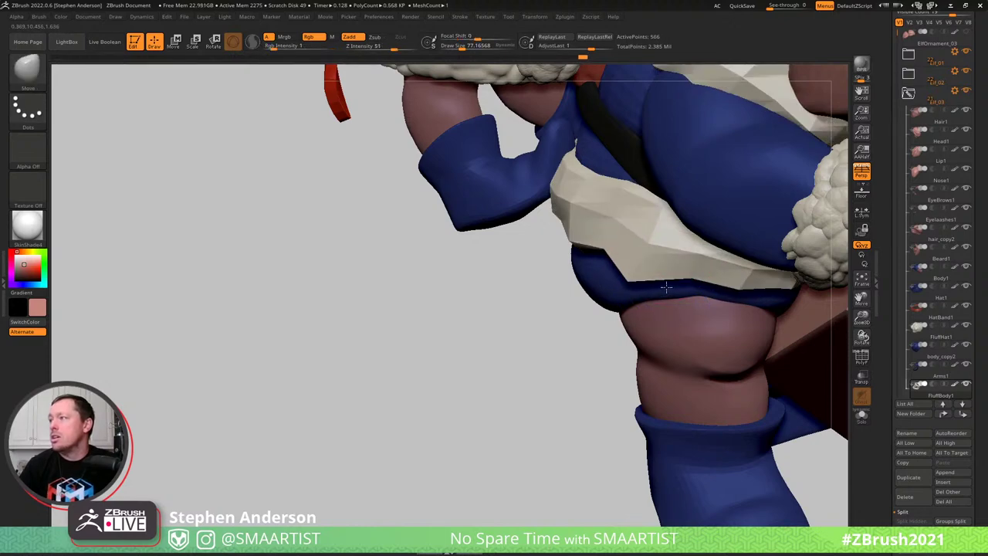
# Step the bottom elf's fur waist trim up two subdivision levels to restore its finer form
pyautogui.moveTo(641, 208); pyautogui.dragTo(680, 196, button='right')
pyautogui.hotkey('ctrl', 'd')
pyautogui.moveTo(525, 185); pyautogui.dragTo(601, 210, button='right')
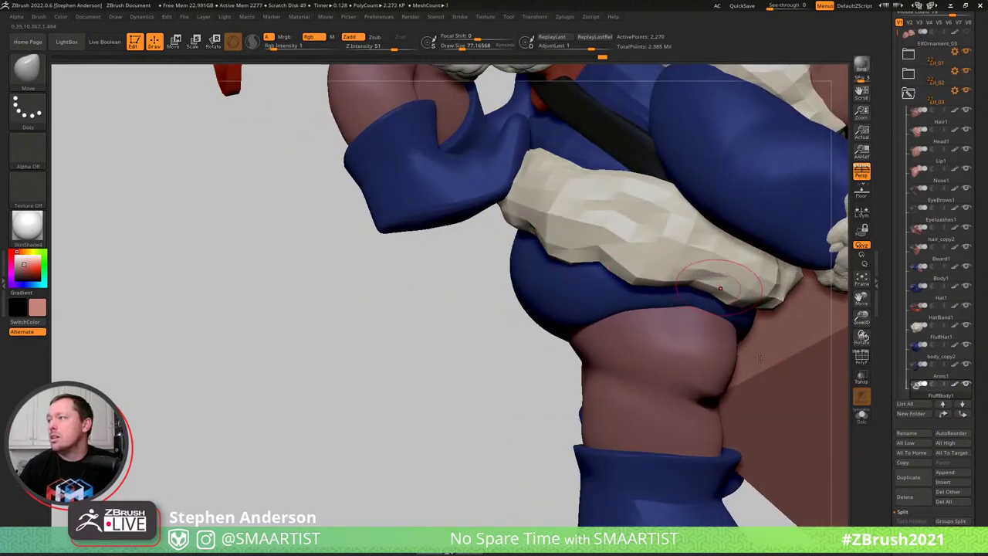
pyautogui.hotkey('ctrl', 'd')
pyautogui.keyDown('ctrl'); pyautogui.moveTo(741, 358); pyautogui.dragTo(666, 240, button='right'); pyautogui.keyUp('ctrl')
pyautogui.moveTo(782, 405)
pyautogui.keyDown('ctrl'); pyautogui.mouseDown(button='right')
pyautogui.moveTo(820, 494)
pyautogui.moveTo(814, 483)
pyautogui.mouseUp(button='right'); pyautogui.keyUp('ctrl')
# Nudge the waist trim's lower edge and side with the Move brush at draw sizes of about 48, 51 and 39, and raise it one subdivision level
pyautogui.press('[')
pyautogui.press('[')
pyautogui.press('[')
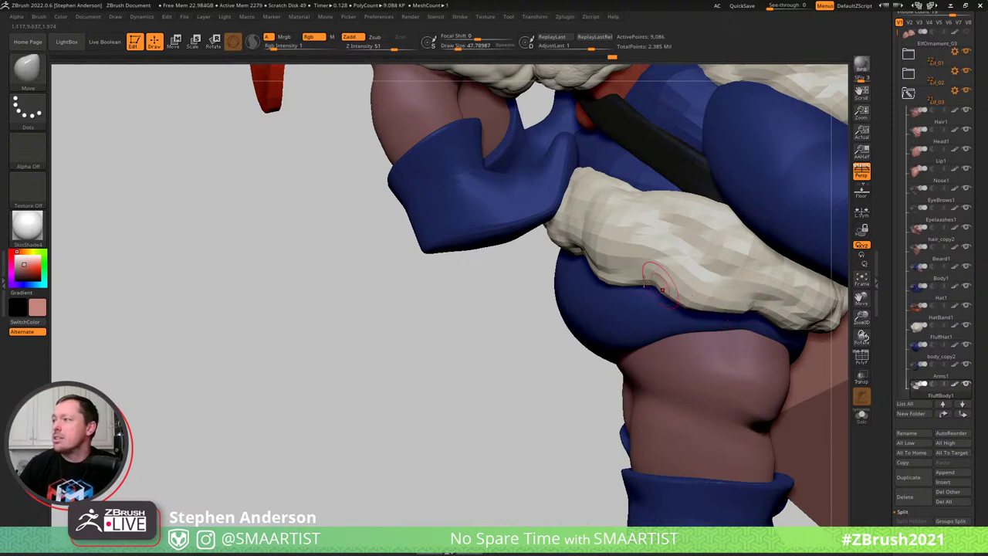
pyautogui.moveTo(655, 283); pyautogui.dragTo(609, 272, button='right')
pyautogui.moveTo(618, 279); pyautogui.dragTo(631, 279)
pyautogui.press('s')
pyautogui.moveTo(630, 277); pyautogui.dragTo(622, 266)
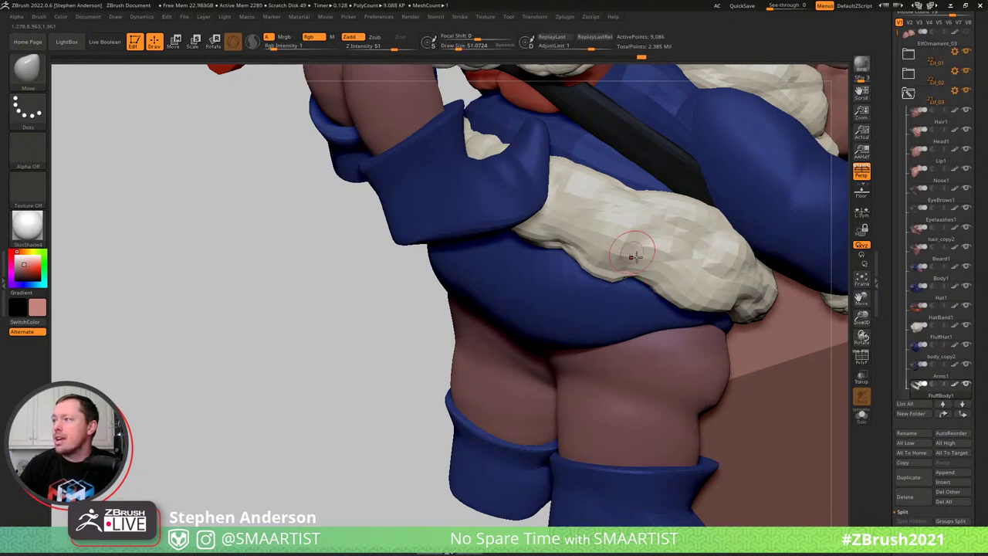
pyautogui.moveTo(633, 257)
pyautogui.mouseDown(button='right')
pyautogui.moveTo(647, 262)
pyautogui.moveTo(624, 245)
pyautogui.moveTo(670, 282)
pyautogui.moveTo(677, 265)
pyautogui.moveTo(633, 282)
pyautogui.mouseUp(button='right')
pyautogui.press('s')
pyautogui.moveTo(633, 283); pyautogui.dragTo(620, 259)
pyautogui.press('s')
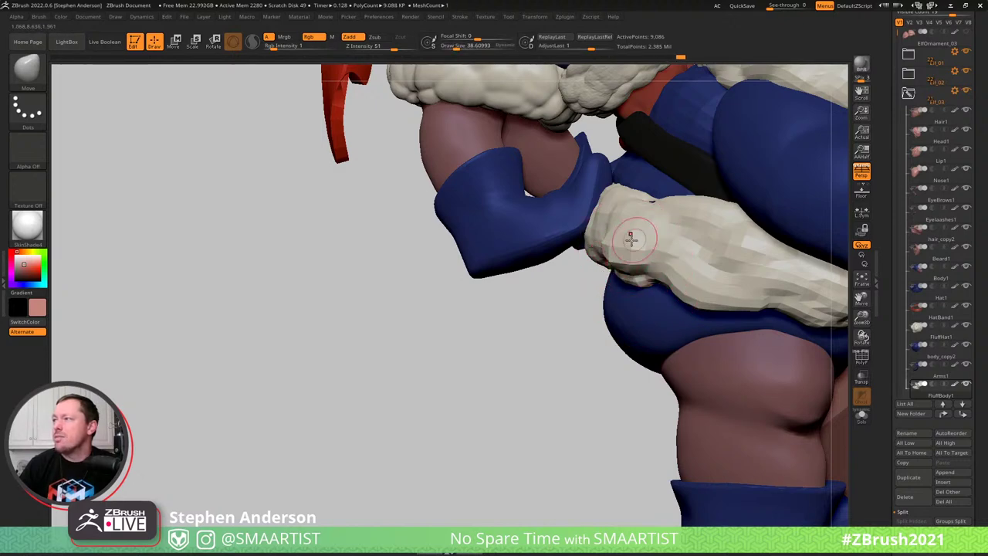
pyautogui.moveTo(632, 240)
pyautogui.keyDown('ctrl'); pyautogui.mouseDown(button='right')
pyautogui.moveTo(623, 245)
pyautogui.moveTo(695, 256)
pyautogui.moveTo(668, 269)
pyautogui.moveTo(692, 292)
pyautogui.moveTo(664, 259)
pyautogui.moveTo(653, 265)
pyautogui.moveTo(696, 317)
pyautogui.moveTo(680, 312)
pyautogui.moveTo(694, 290)
pyautogui.moveTo(679, 295)
pyautogui.moveTo(709, 294)
pyautogui.moveTo(761, 400)
pyautogui.mouseUp(button='right'); pyautogui.keyUp('ctrl')
pyautogui.press('d')
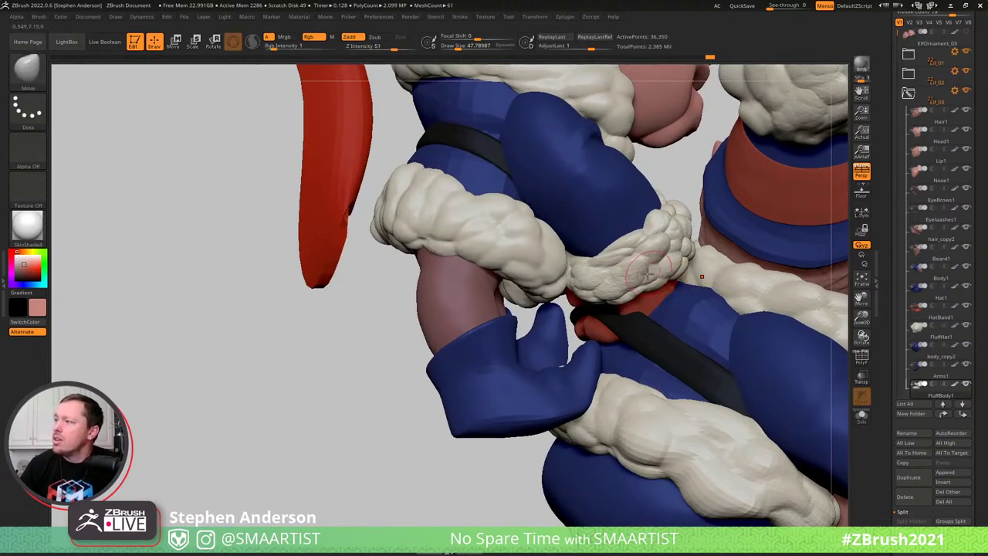
# Select the middle elf's FluffWrists1_1 and adjust the cuff fur with the Move brush, enlarging the draw size to about 81
pyautogui.keyDown('alt'); pyautogui.click(641, 274); pyautogui.keyUp('alt')
pyautogui.moveTo(641, 274)
pyautogui.mouseDown(button='right')
pyautogui.moveTo(651, 287)
pyautogui.moveTo(638, 272)
pyautogui.mouseUp(button='right')
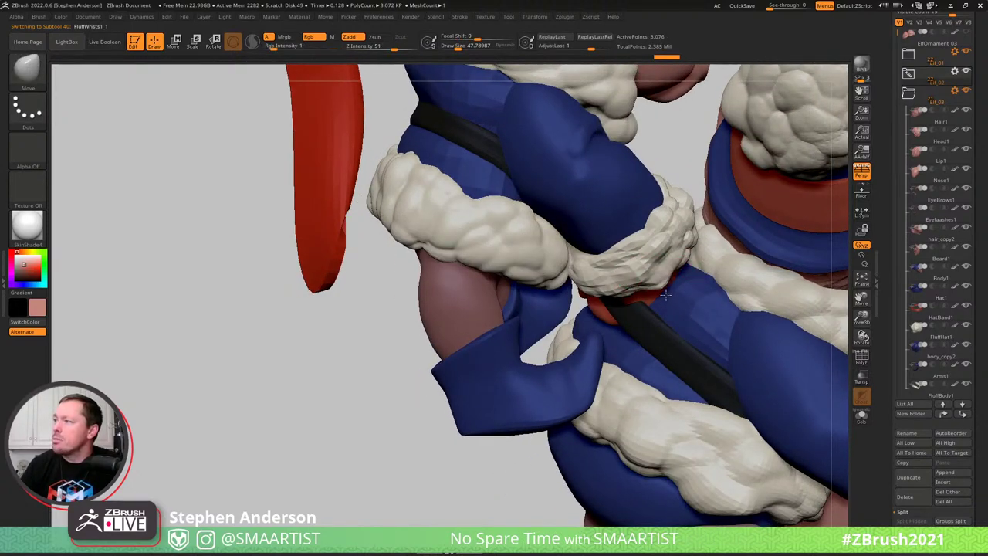
pyautogui.moveTo(661, 287); pyautogui.dragTo(663, 285, button='right')
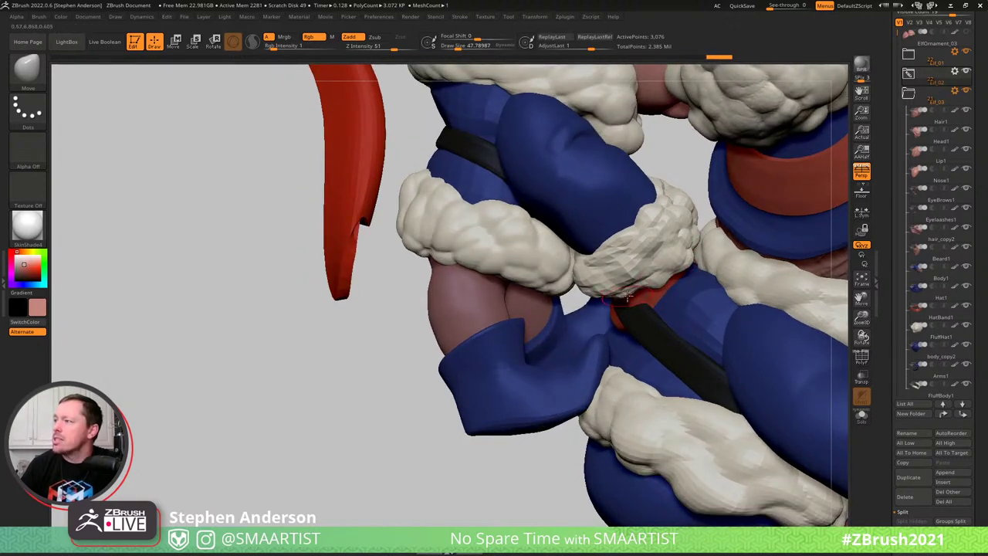
pyautogui.moveTo(621, 279); pyautogui.dragTo(606, 270, button='right')
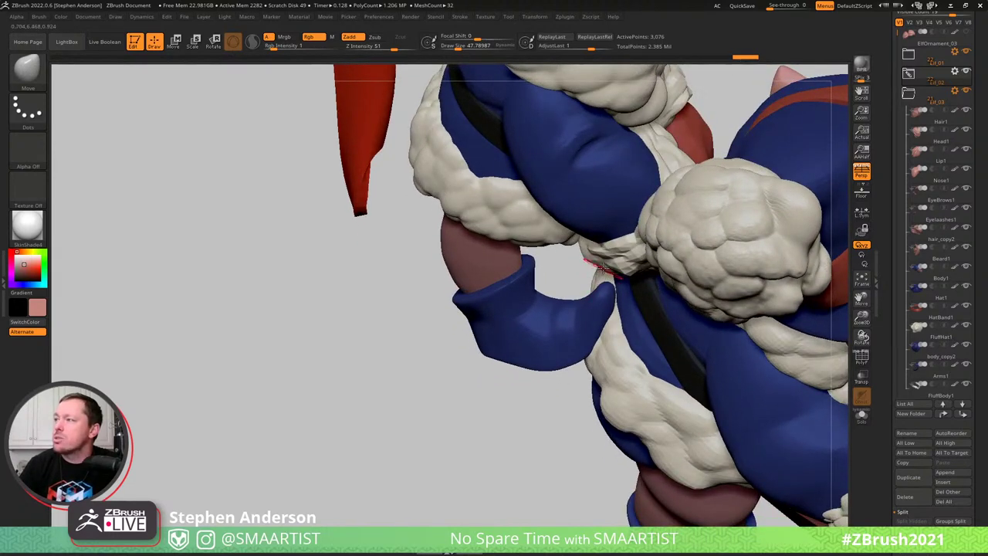
pyautogui.moveTo(605, 283)
pyautogui.mouseDown(button='right')
pyautogui.moveTo(669, 182)
pyautogui.moveTo(568, 244)
pyautogui.moveTo(572, 271)
pyautogui.moveTo(524, 228)
pyautogui.moveTo(433, 230)
pyautogui.moveTo(506, 212)
pyautogui.moveTo(570, 170)
pyautogui.mouseUp(button='right')
pyautogui.press('s')
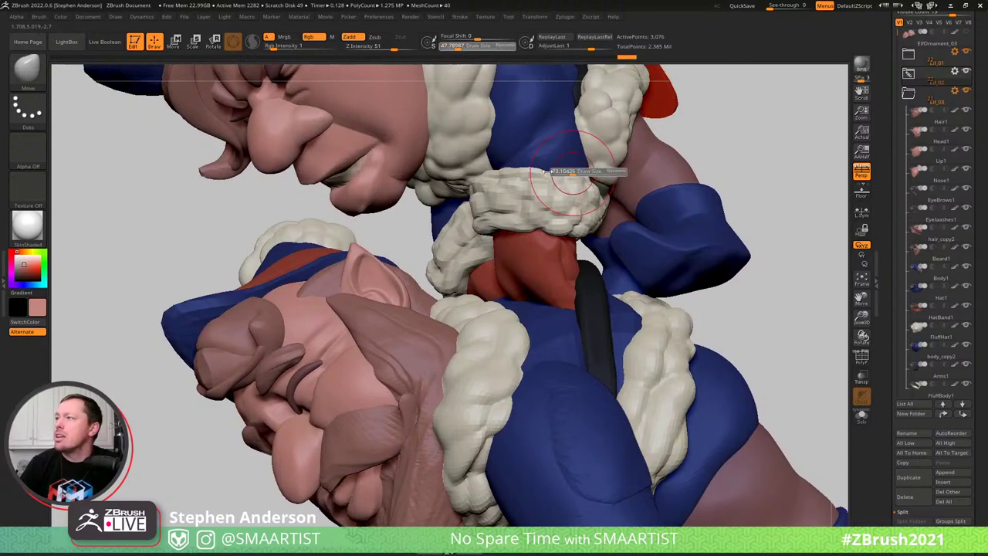
pyautogui.moveTo(573, 172); pyautogui.dragTo(576, 172)
# Select the middle elf's FluffBody1_1, drop it one subdivision level and reshape the collar fur behind his ear with the Move brush
pyautogui.moveTo(581, 156)
pyautogui.mouseDown(button='right')
pyautogui.moveTo(569, 177)
pyautogui.moveTo(576, 291)
pyautogui.moveTo(759, 345)
pyautogui.mouseUp(button='right')
pyautogui.press('ctrl')
pyautogui.keyDown('ctrl'); pyautogui.moveTo(607, 291); pyautogui.dragTo(622, 292, button='right'); pyautogui.keyUp('ctrl')
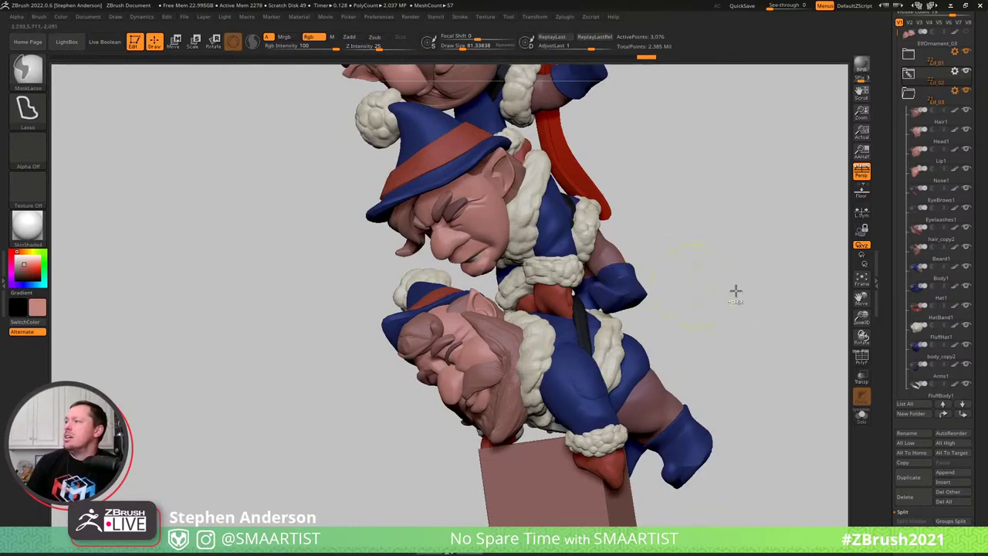
pyautogui.keyDown('ctrl'); pyautogui.moveTo(549, 176); pyautogui.dragTo(559, 191, button='right'); pyautogui.keyUp('ctrl')
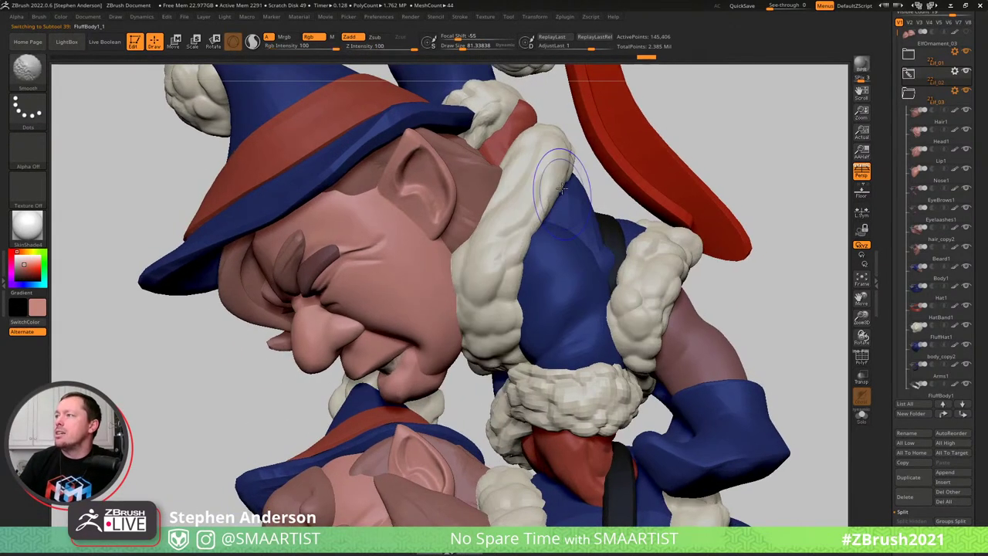
pyautogui.hotkey('shift', 'd')
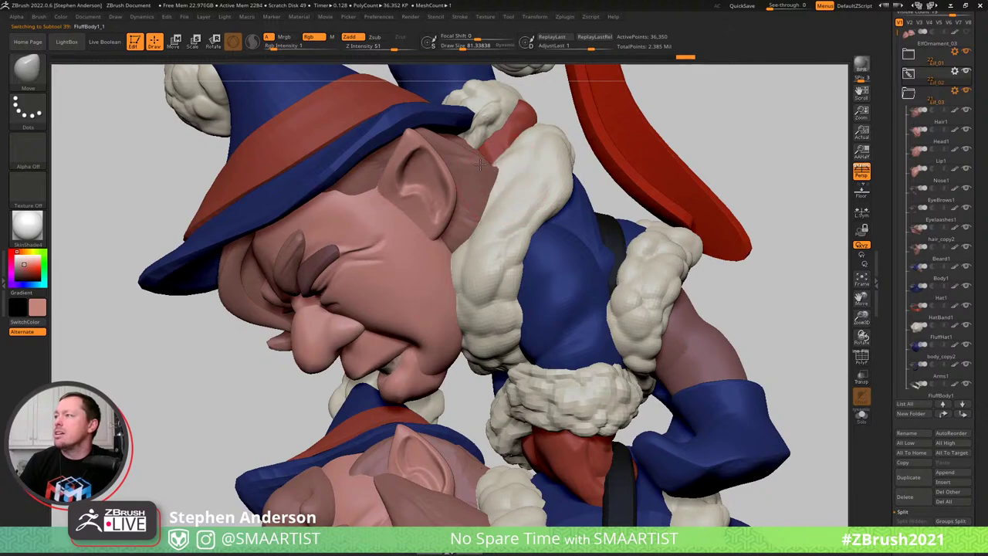
pyautogui.moveTo(509, 162)
pyautogui.mouseDown(button='right')
pyautogui.moveTo(533, 178)
pyautogui.moveTo(505, 195)
pyautogui.moveTo(548, 188)
pyautogui.moveTo(554, 216)
pyautogui.moveTo(564, 198)
pyautogui.moveTo(561, 218)
pyautogui.moveTo(543, 205)
pyautogui.moveTo(592, 221)
pyautogui.moveTo(585, 188)
pyautogui.moveTo(628, 193)
pyautogui.moveTo(662, 172)
pyautogui.moveTo(662, 191)
pyautogui.moveTo(633, 143)
pyautogui.moveTo(619, 211)
pyautogui.moveTo(607, 137)
pyautogui.moveTo(646, 145)
pyautogui.moveTo(660, 190)
pyautogui.moveTo(610, 157)
pyautogui.moveTo(647, 203)
pyautogui.moveTo(641, 172)
pyautogui.moveTo(640, 212)
pyautogui.moveTo(664, 181)
pyautogui.moveTo(652, 197)
pyautogui.mouseUp(button='right')
# Select the box PM3D_Cube3D1 and insert a Cone Simple mesh from the IMM Primitives brush onto its side face
pyautogui.press('f')
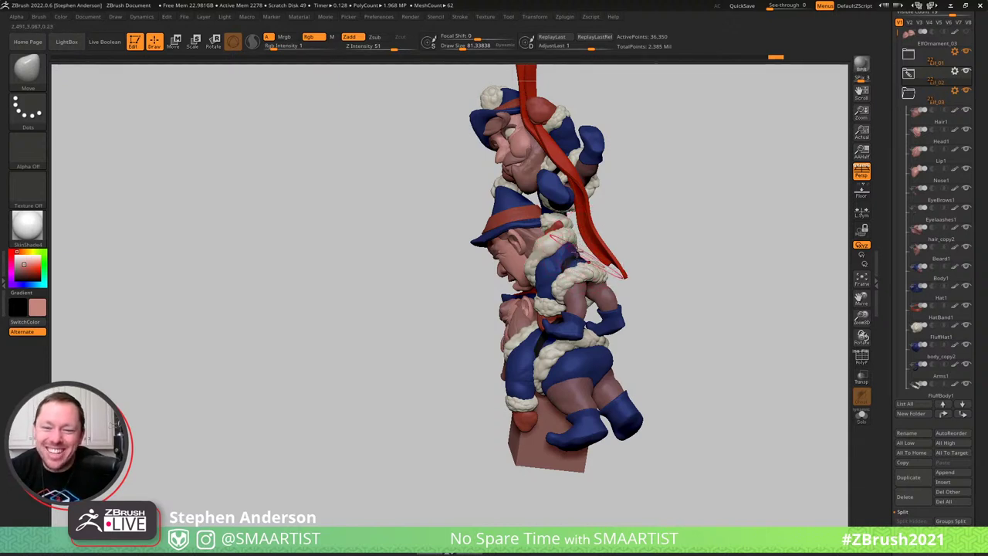
pyautogui.moveTo(621, 221); pyautogui.dragTo(611, 307)
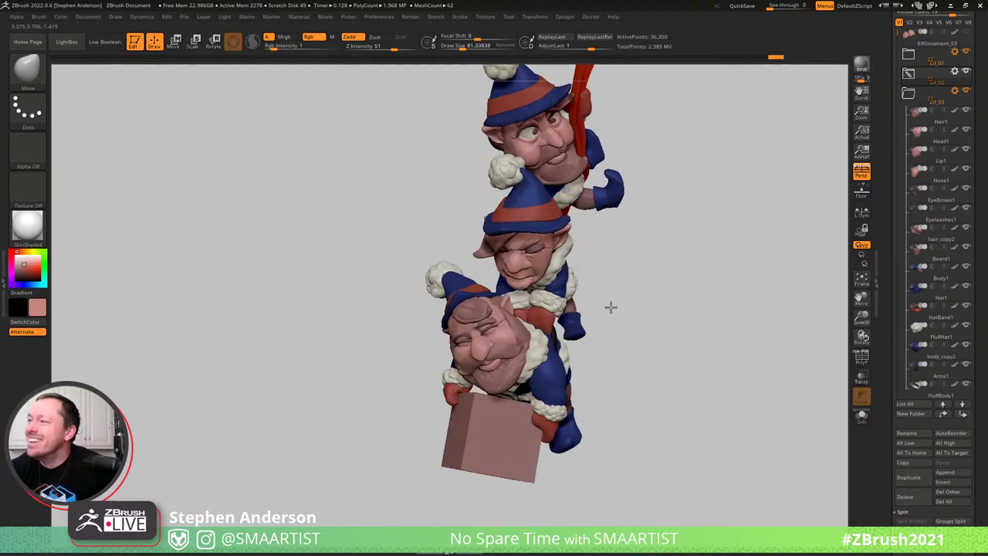
pyautogui.keyDown('alt'); pyautogui.click(458, 434); pyautogui.keyUp('alt')
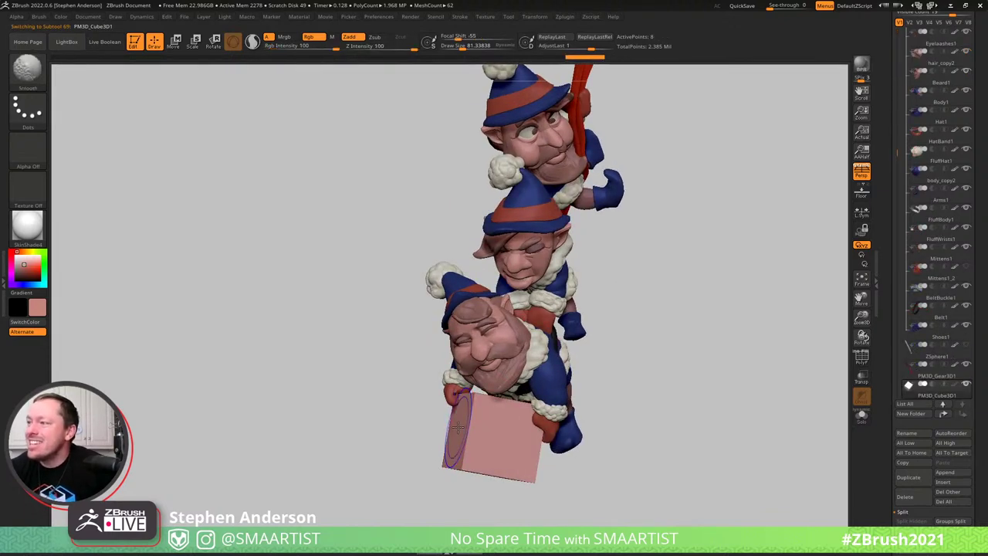
pyautogui.press('b')
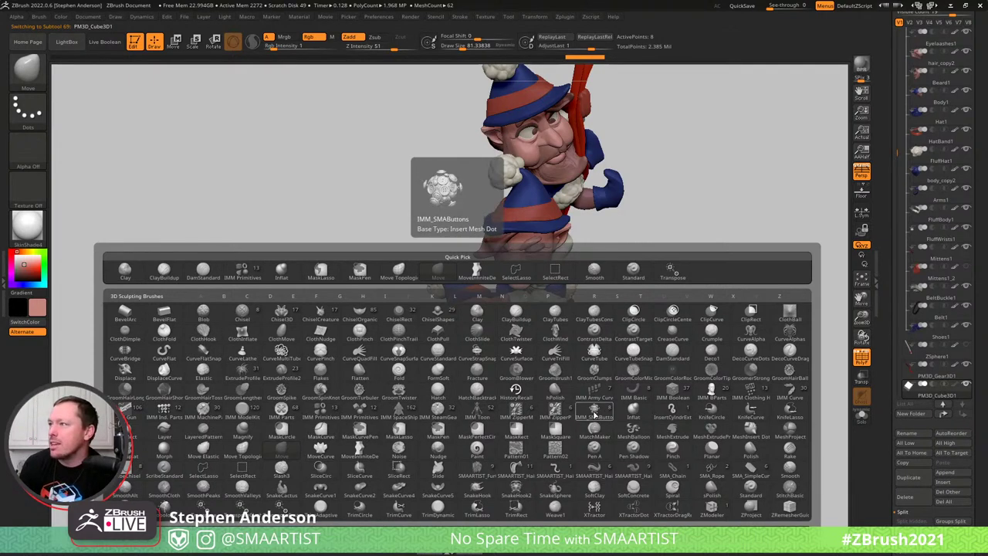
pyautogui.click(321, 413)
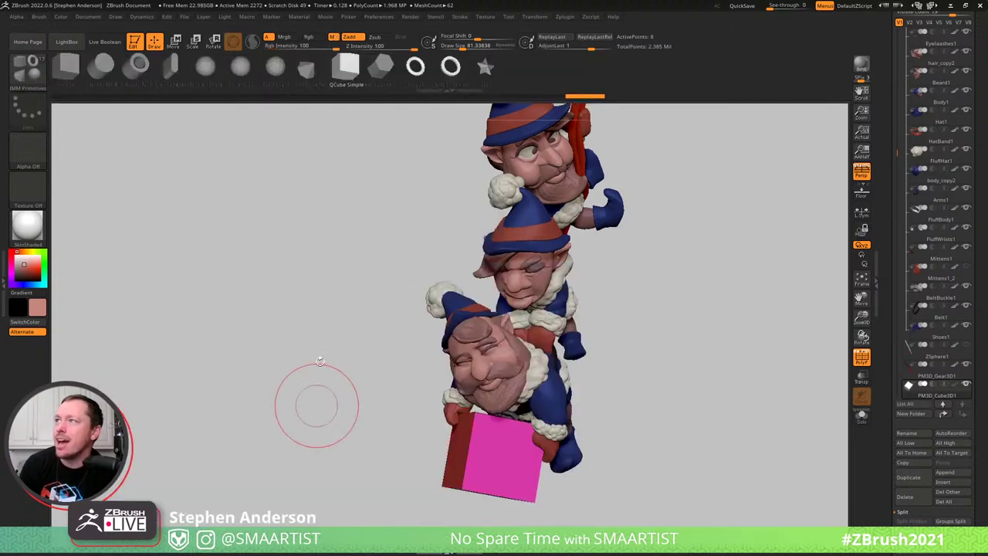
pyautogui.click(304, 75)
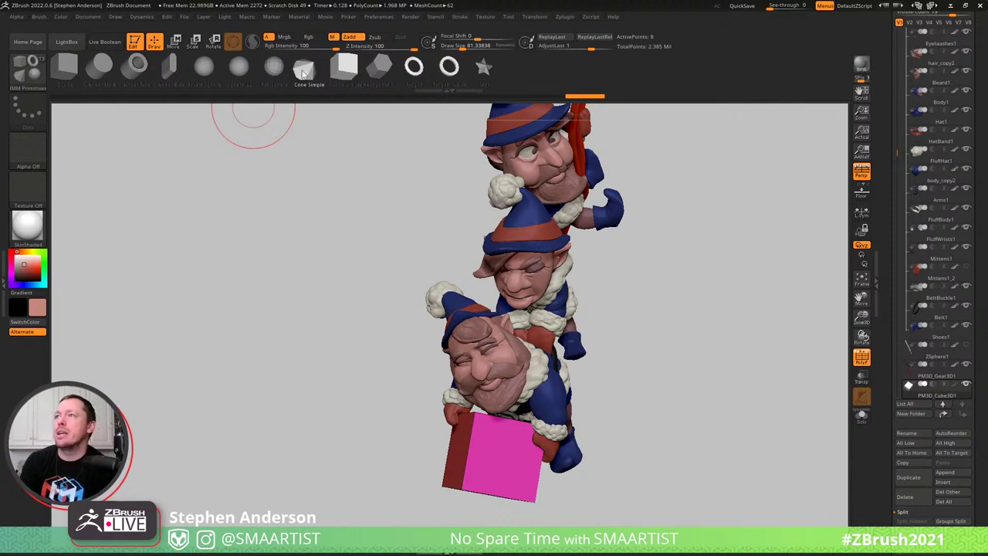
pyautogui.moveTo(505, 468); pyautogui.dragTo(579, 462, button='right')
pyautogui.moveTo(464, 462); pyautogui.dragTo(457, 461, button='right')
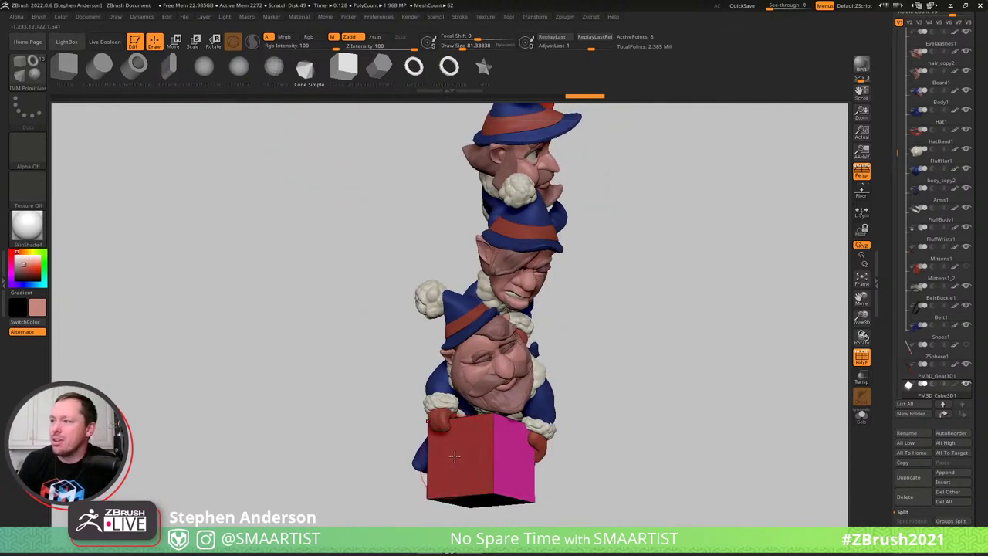
pyautogui.moveTo(494, 473); pyautogui.dragTo(487, 463)
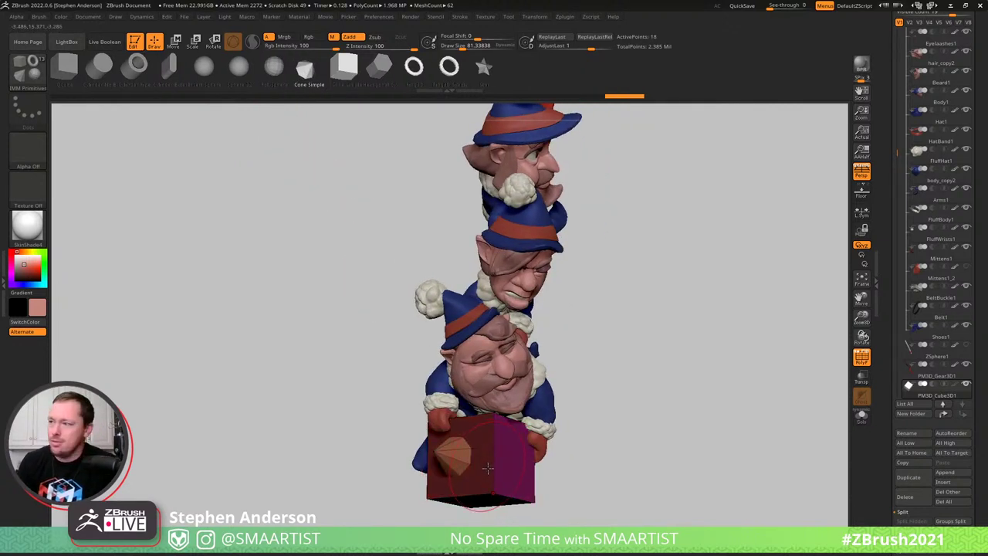
# Reorient the inserted cone with the transform gizmo so it lies along the box's side face
pyautogui.press('w')
pyautogui.moveTo(443, 487); pyautogui.dragTo(451, 463)
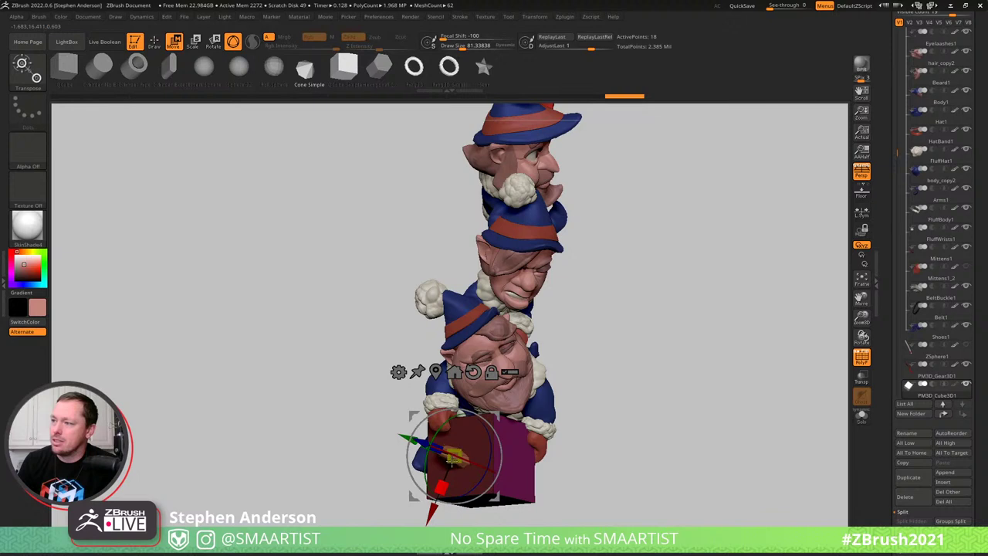
pyautogui.moveTo(441, 427); pyautogui.dragTo(450, 456)
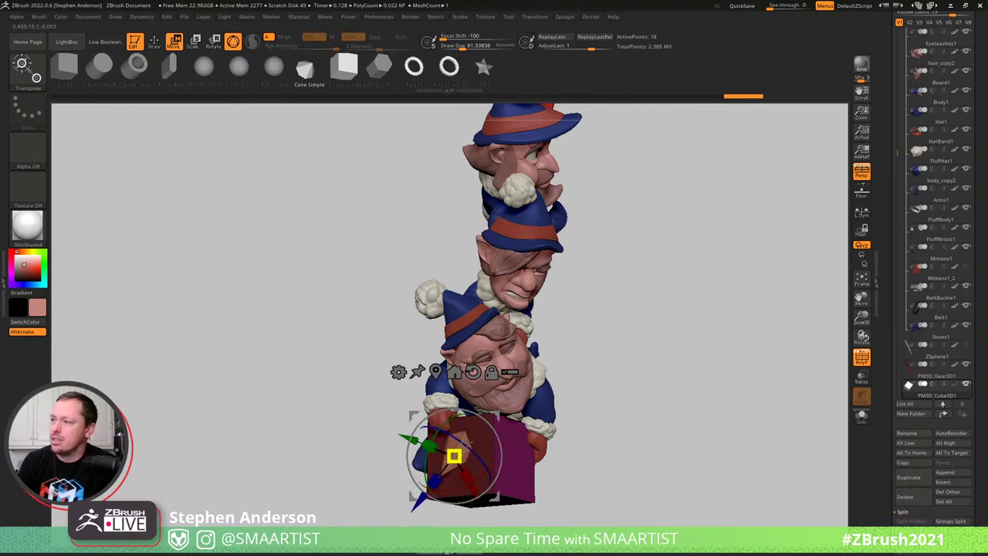
pyautogui.moveTo(494, 414); pyautogui.dragTo(481, 443)
pyautogui.moveTo(482, 443)
pyautogui.mouseDown(button='right')
pyautogui.moveTo(506, 396)
pyautogui.moveTo(473, 436)
pyautogui.moveTo(478, 443)
pyautogui.mouseUp(button='right')
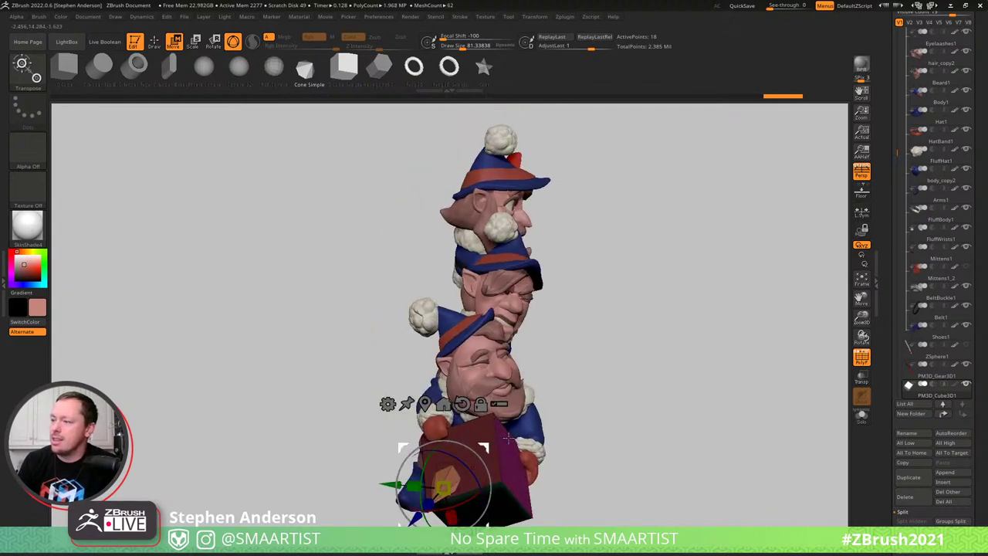
# Duplicate the cone with the gizmo, then rotate and position the copy beside the original below the elf's mitten
pyautogui.moveTo(508, 437); pyautogui.dragTo(485, 341)
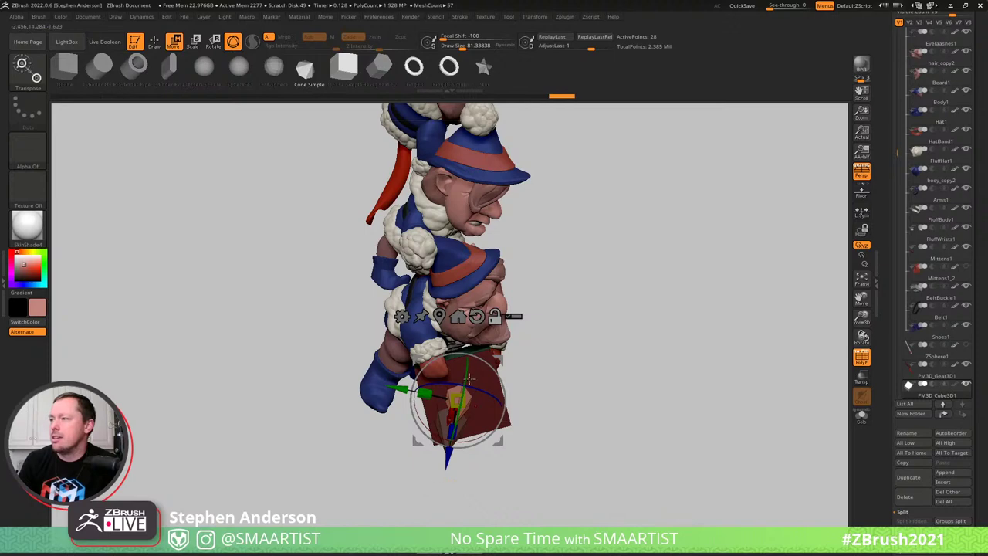
pyautogui.moveTo(470, 380); pyautogui.dragTo(457, 391)
pyautogui.moveTo(478, 359)
pyautogui.mouseDown()
pyautogui.moveTo(510, 415)
pyautogui.moveTo(464, 357)
pyautogui.mouseUp()
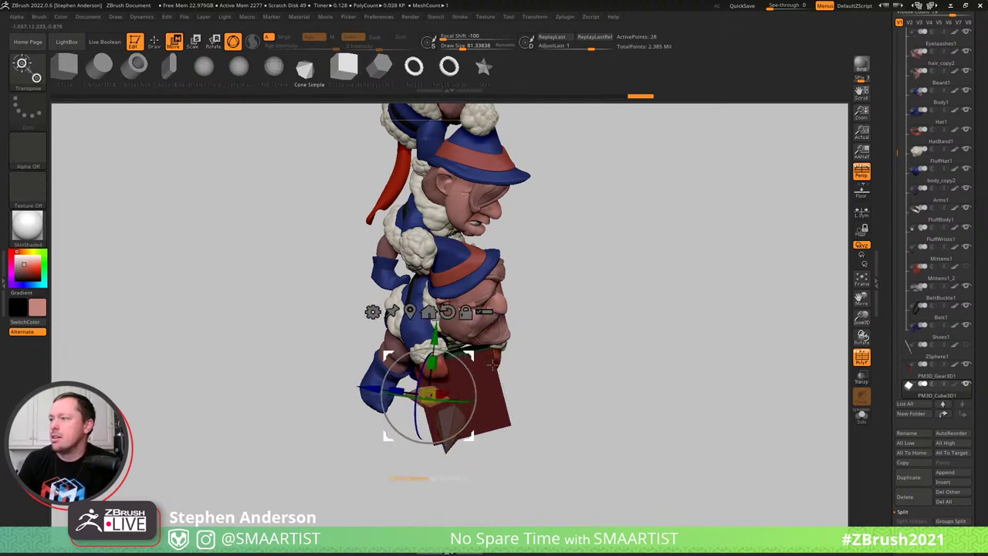
pyautogui.moveTo(530, 379); pyautogui.dragTo(539, 410)
pyautogui.keyDown('alt'); pyautogui.moveTo(585, 382); pyautogui.dragTo(590, 422); pyautogui.keyUp('alt')
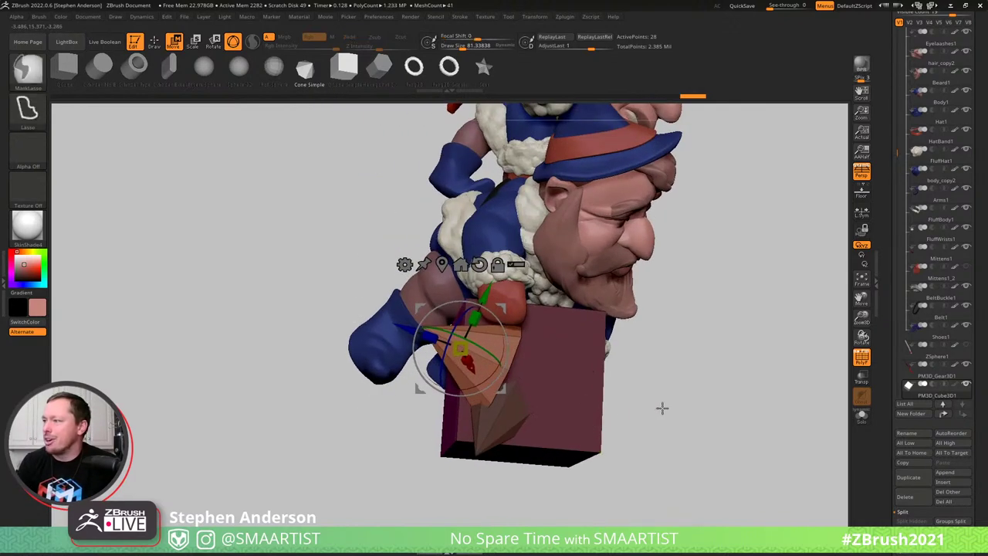
# Clear the mask from the cones and duplicate both as a pair across the box's side
pyautogui.keyDown('ctrl'); pyautogui.moveTo(682, 477); pyautogui.dragTo(697, 495); pyautogui.keyUp('ctrl')
pyautogui.keyDown('ctrl'); pyautogui.click(479, 451); pyautogui.keyUp('ctrl')
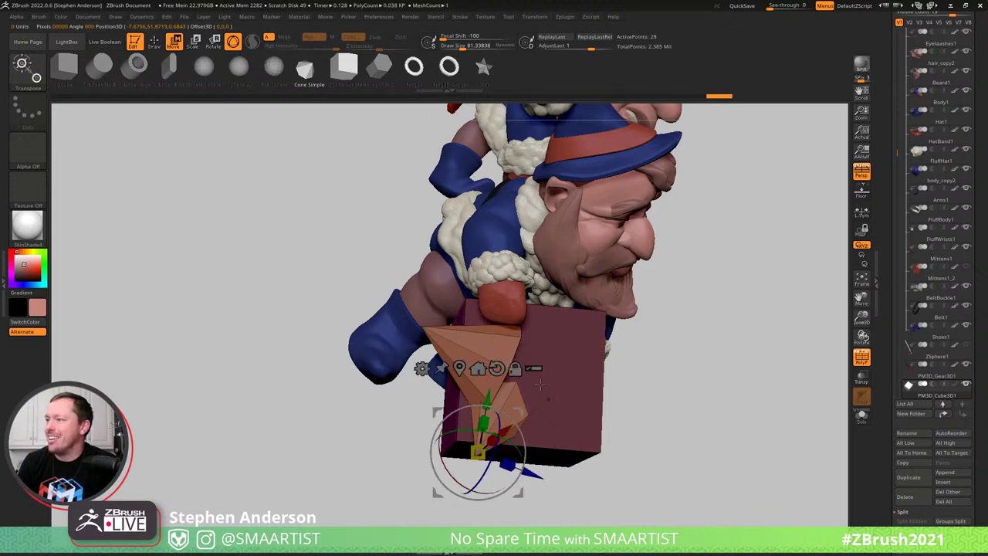
pyautogui.keyDown('ctrl'); pyautogui.moveTo(519, 411); pyautogui.dragTo(557, 485); pyautogui.keyUp('ctrl')
pyautogui.moveTo(566, 473); pyautogui.dragTo(548, 403)
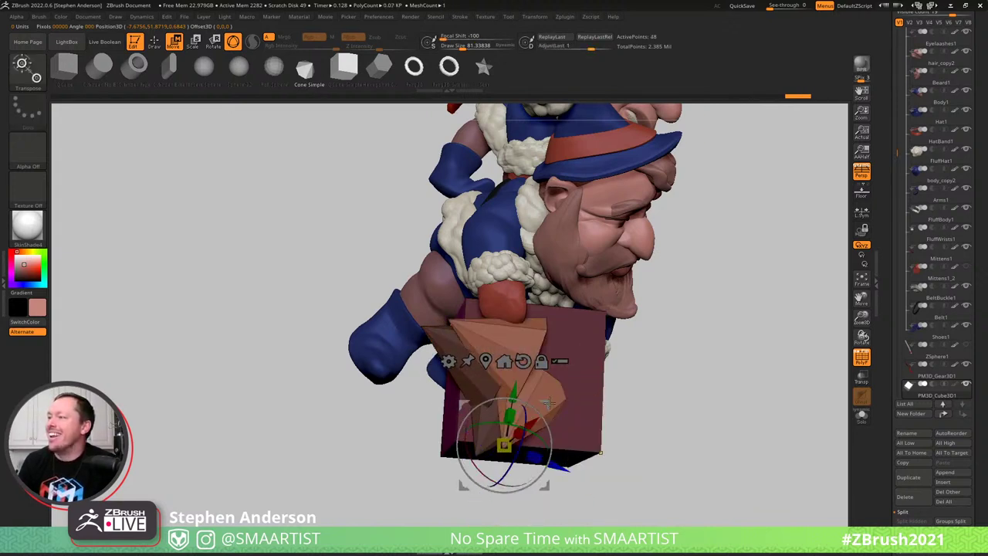
# Center the gizmo on the duplicated cone pair, then rotate and move it so its points spread outward beside the first pair
pyautogui.keyDown('alt'); pyautogui.click(519, 377); pyautogui.keyUp('alt')
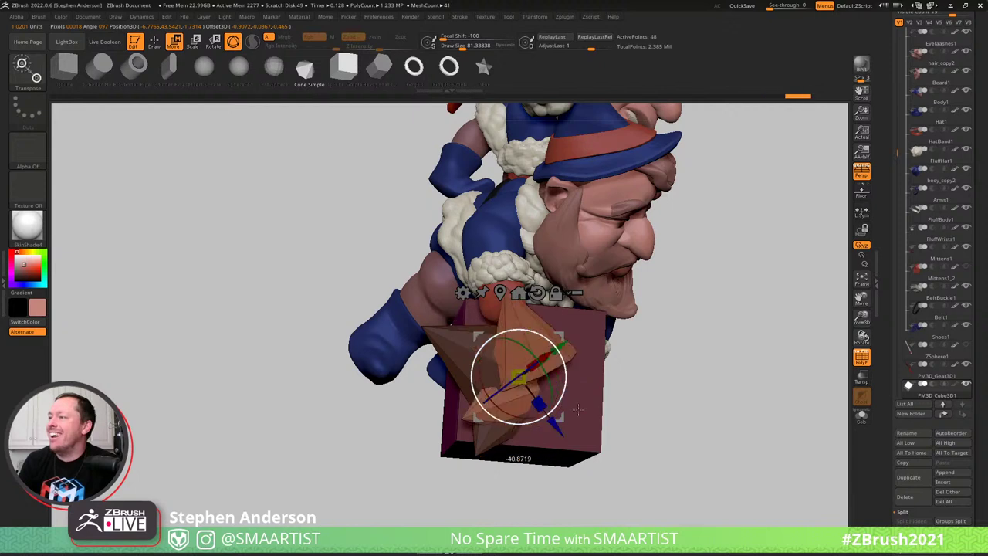
pyautogui.moveTo(446, 441); pyautogui.dragTo(538, 364)
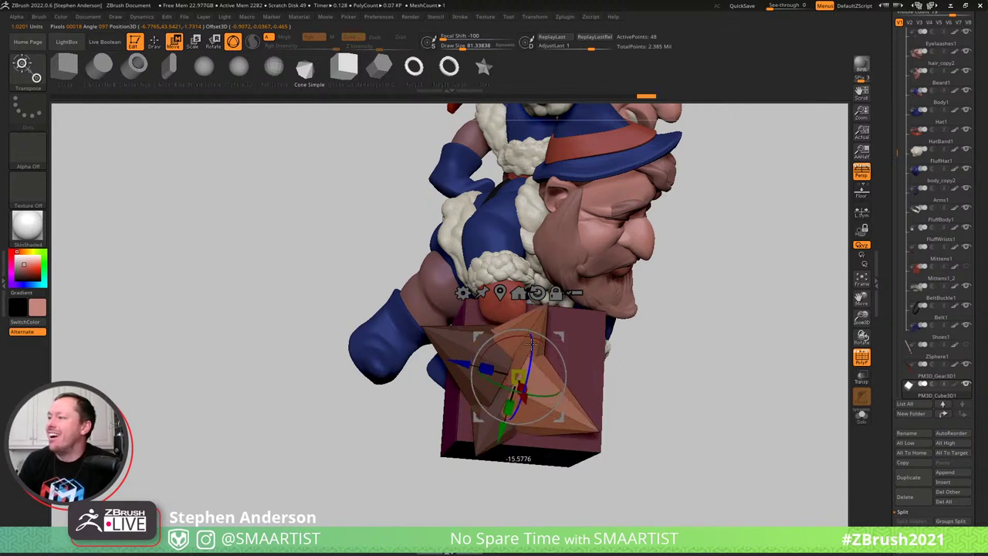
pyautogui.moveTo(560, 335); pyautogui.dragTo(568, 315)
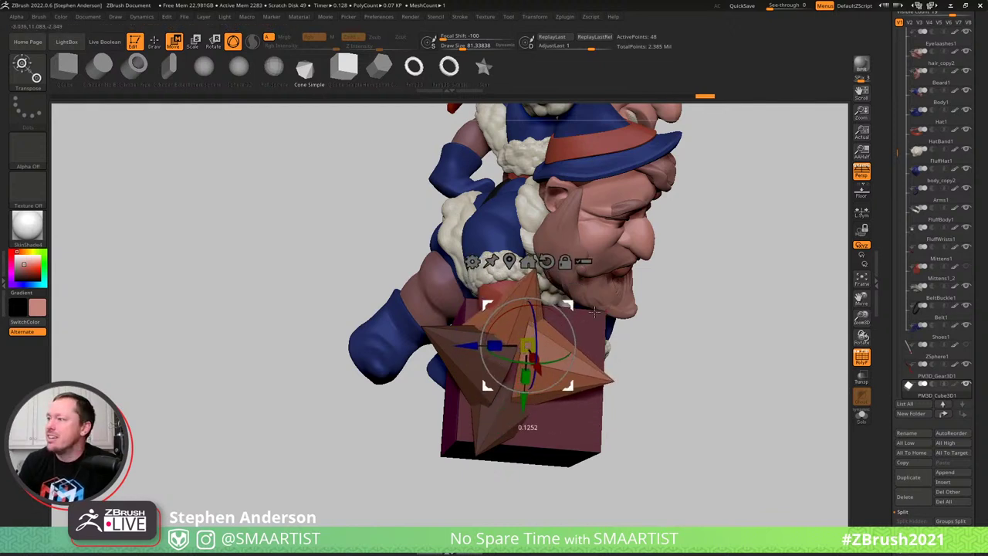
pyautogui.moveTo(562, 307); pyautogui.dragTo(595, 315)
# Duplicate the cone pair once more, rotate the copy to point downward and shift it toward the box's lower edge
pyautogui.moveTo(603, 325); pyautogui.dragTo(554, 356, button='right')
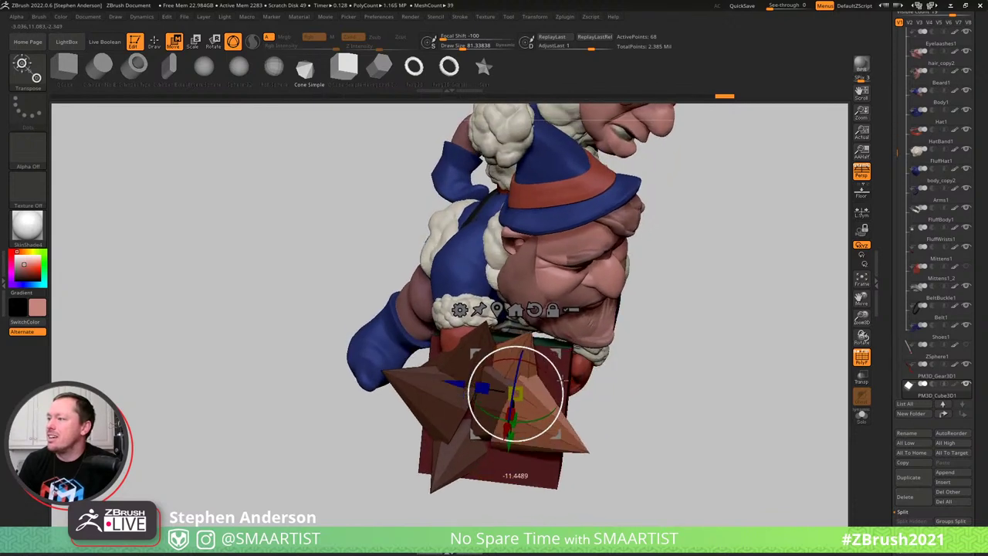
pyautogui.moveTo(541, 433); pyautogui.dragTo(474, 435)
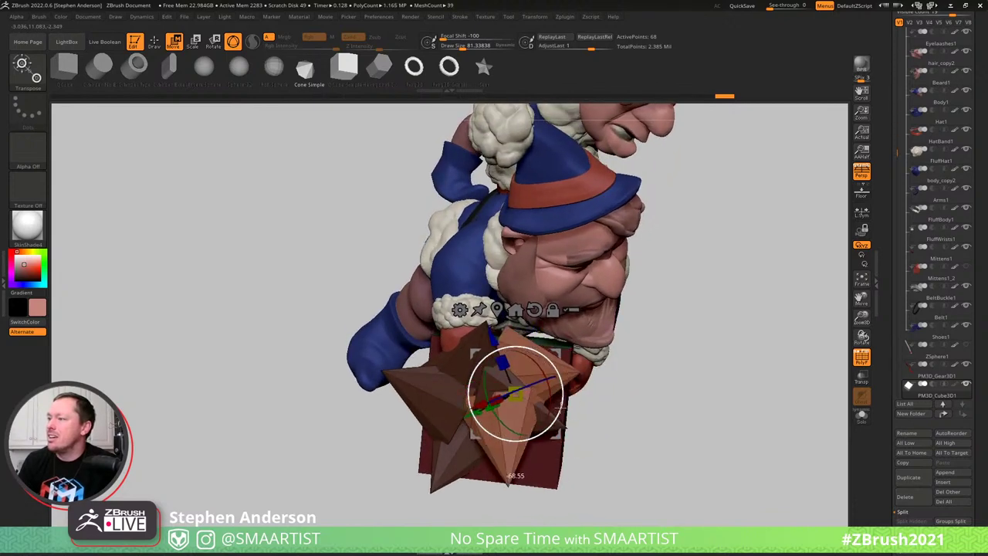
pyautogui.moveTo(517, 473); pyautogui.dragTo(504, 492)
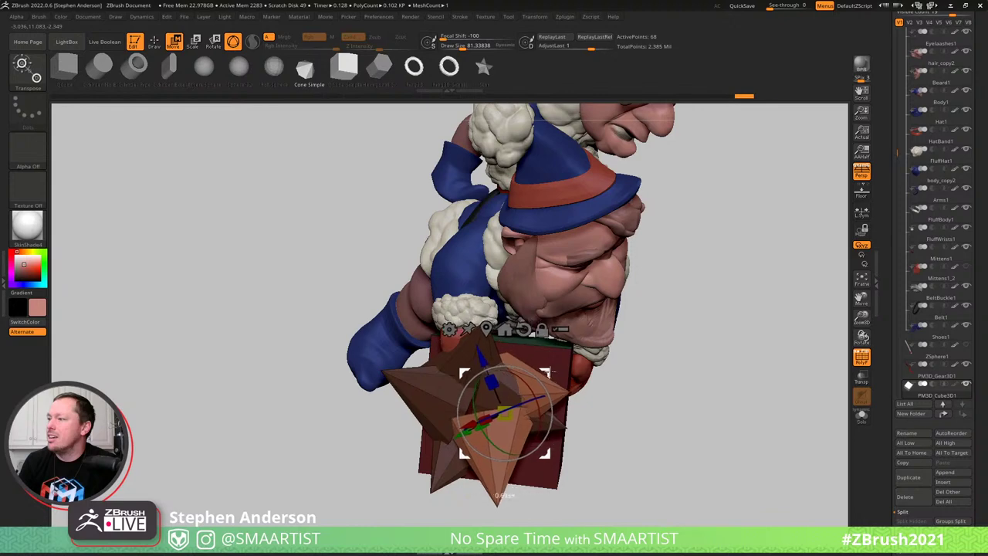
pyautogui.moveTo(533, 335)
pyautogui.mouseDown(button='right')
pyautogui.moveTo(494, 315)
pyautogui.moveTo(543, 329)
pyautogui.mouseUp(button='right')
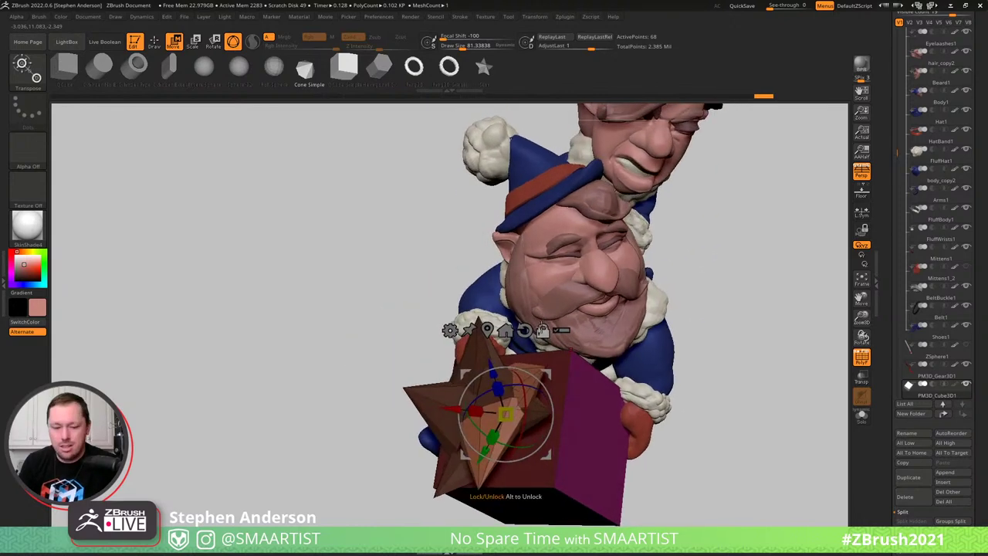
# Switch to the Move brush with a draw size of about 129 and clear the mask from the cone star
pyautogui.press('b')
pyautogui.press('m')
pyautogui.press('v')
pyautogui.moveTo(515, 434); pyautogui.dragTo(498, 423, button='right')
pyautogui.press('s')
pyautogui.moveTo(498, 424); pyautogui.dragTo(503, 426)
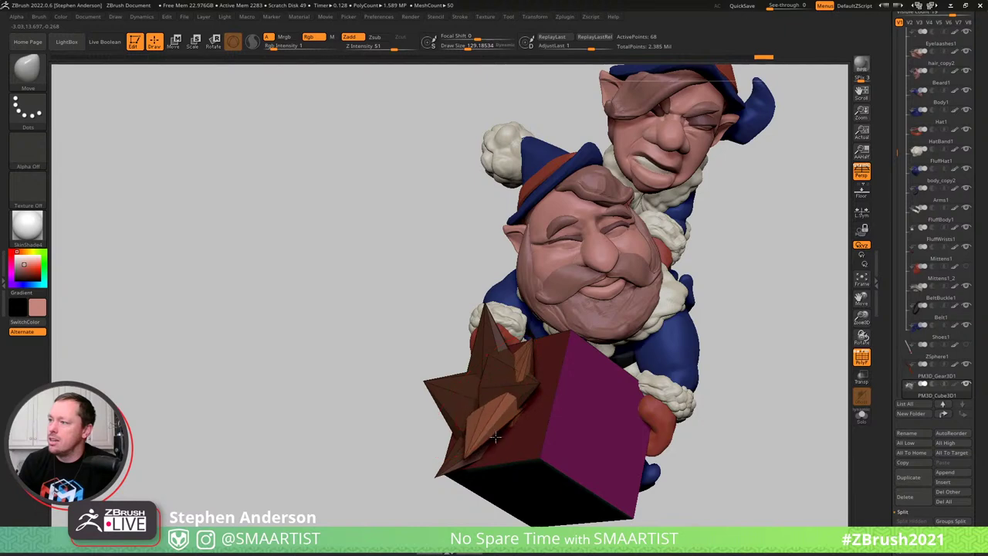
pyautogui.moveTo(538, 409); pyautogui.dragTo(503, 337, button='right')
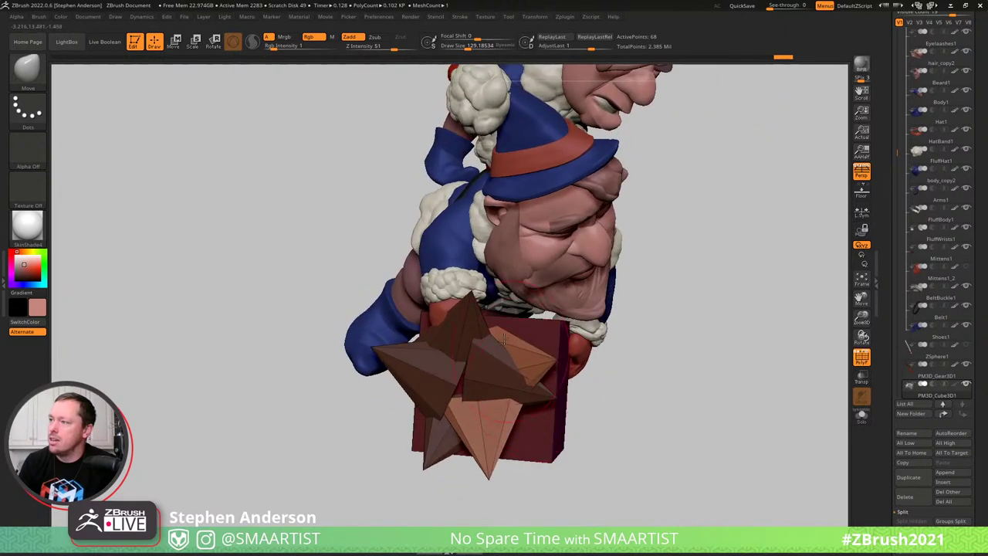
pyautogui.moveTo(539, 368); pyautogui.dragTo(567, 353, button='right')
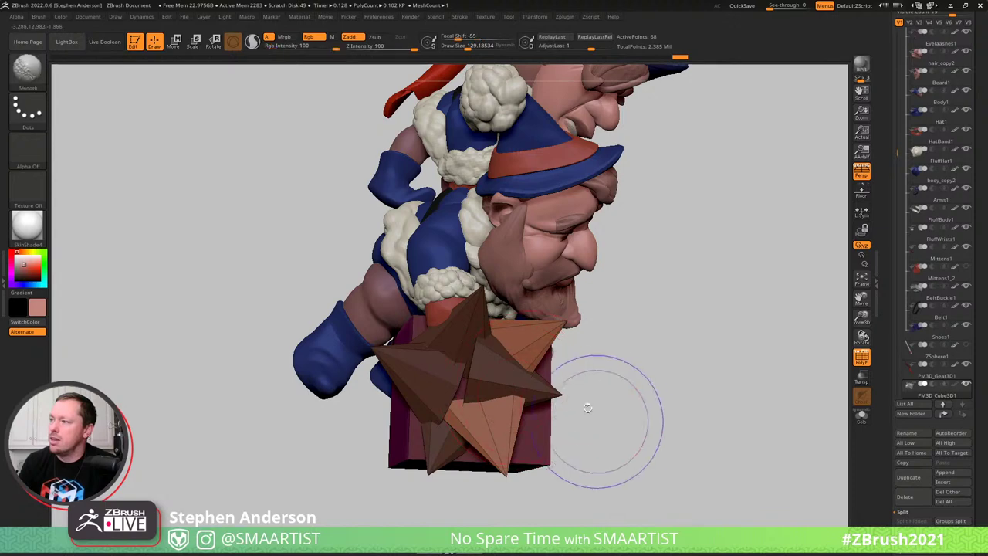
pyautogui.keyDown('ctrl'); pyautogui.moveTo(622, 379); pyautogui.dragTo(636, 429); pyautogui.keyUp('ctrl')
pyautogui.moveTo(637, 430)
pyautogui.keyDown('ctrl'); pyautogui.mouseDown(button='right')
pyautogui.moveTo(560, 366)
pyautogui.moveTo(544, 398)
pyautogui.moveTo(555, 390)
pyautogui.moveTo(542, 362)
pyautogui.moveTo(577, 410)
pyautogui.mouseUp(button='right'); pyautogui.keyUp('ctrl')
# Hide the polygroup wireframe and fill the box and star with the current pink colour and material using Mrgb at intensity 100
pyautogui.hotkey('shift', 'f')
pyautogui.hotkey('shift', 'f')
pyautogui.hotkey('shift', 'f')
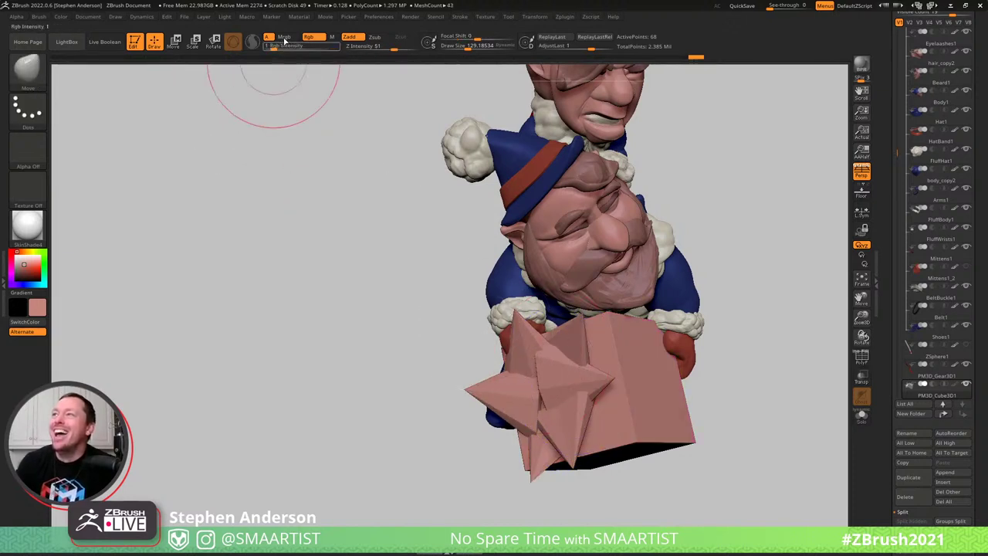
pyautogui.click(63, 16)
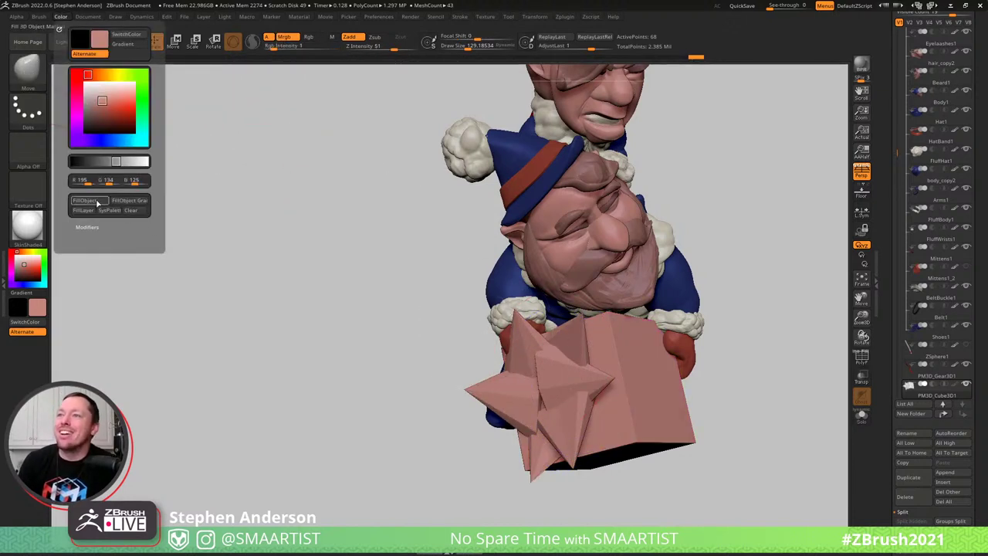
pyautogui.click(97, 203)
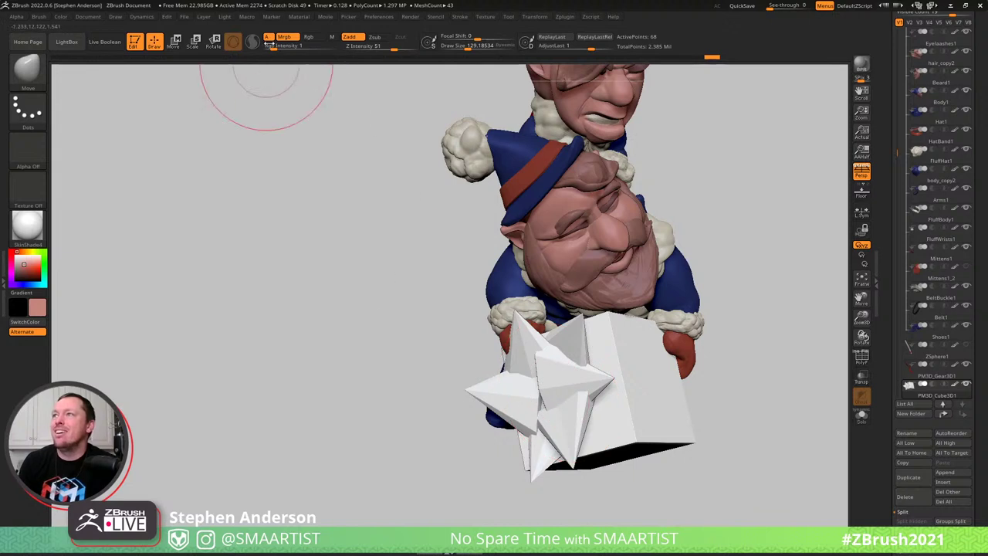
pyautogui.click(60, 17)
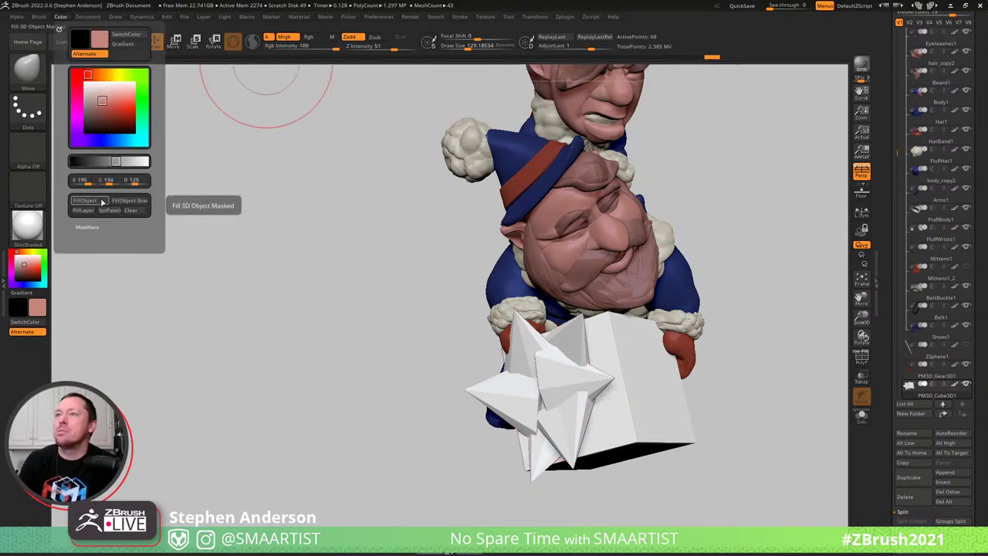
pyautogui.click(101, 200)
pyautogui.moveTo(658, 349); pyautogui.dragTo(656, 346, button='right')
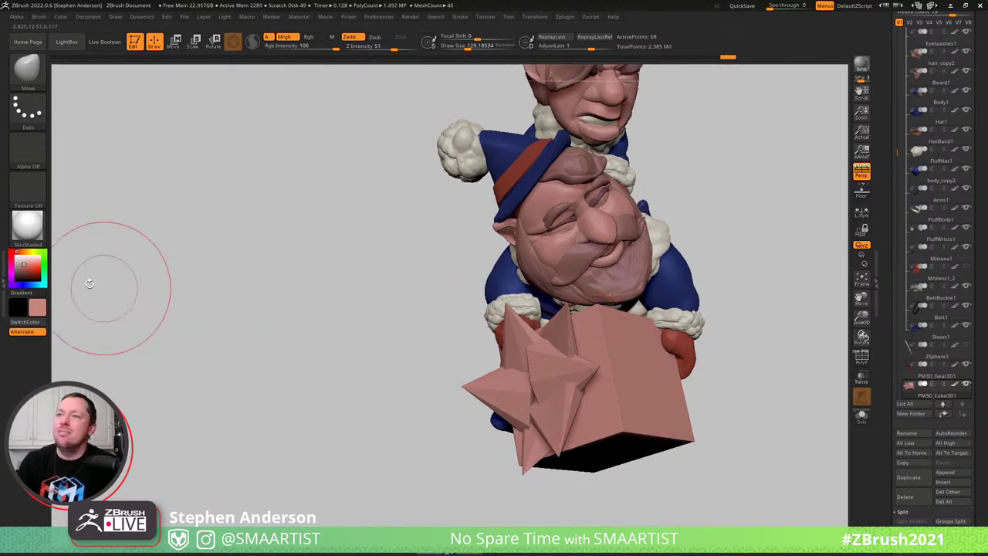
# Choose a medium green (R 62, G 145, B 55) and fill the whole box and star object with it
pyautogui.click(44, 260)
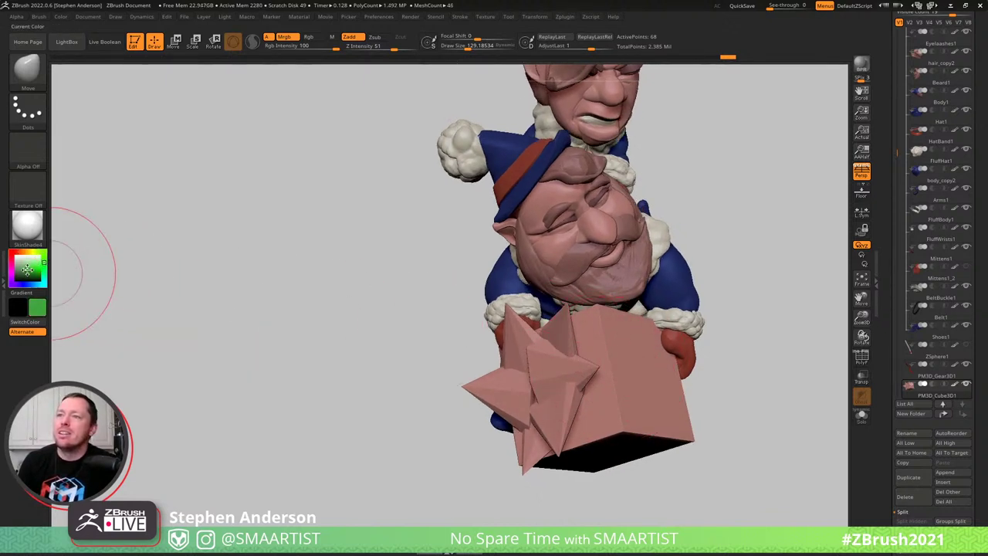
pyautogui.click(60, 16)
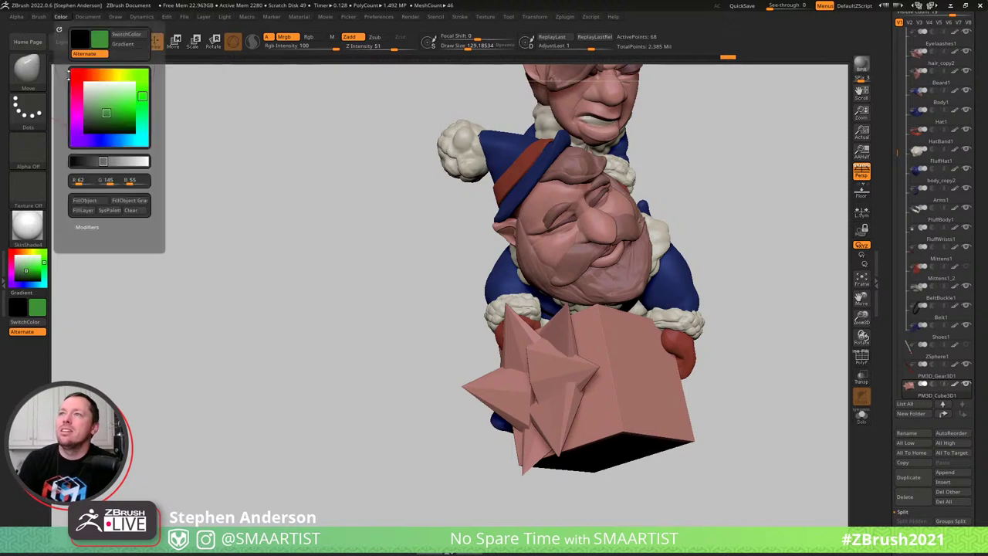
pyautogui.click(85, 202)
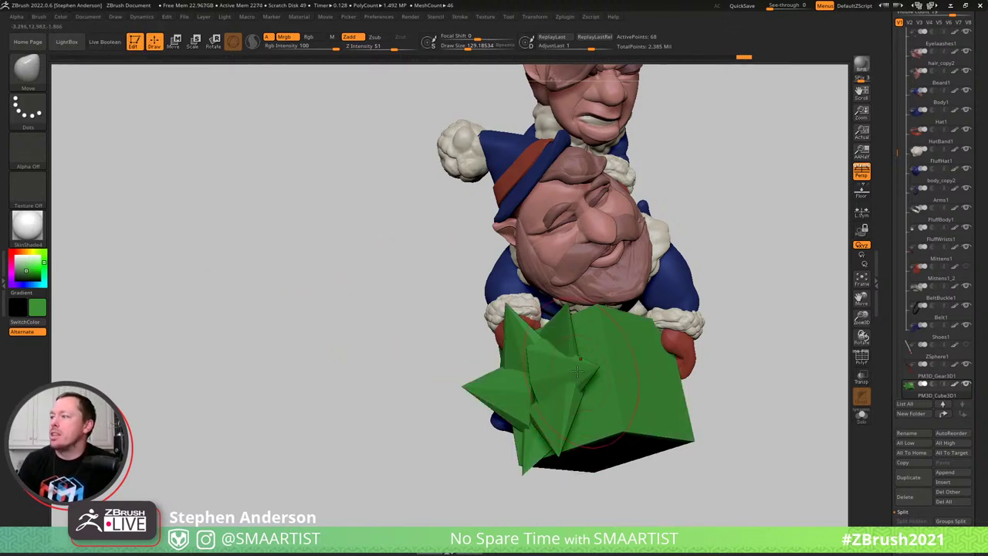
# Isolate the cone star, fill it with the dark red sampled from the elf's mitten, and unhide the box
pyautogui.keyDown('ctrl'); pyautogui.keyDown('shift'); pyautogui.click(538, 394); pyautogui.keyUp('shift'); pyautogui.keyUp('ctrl')
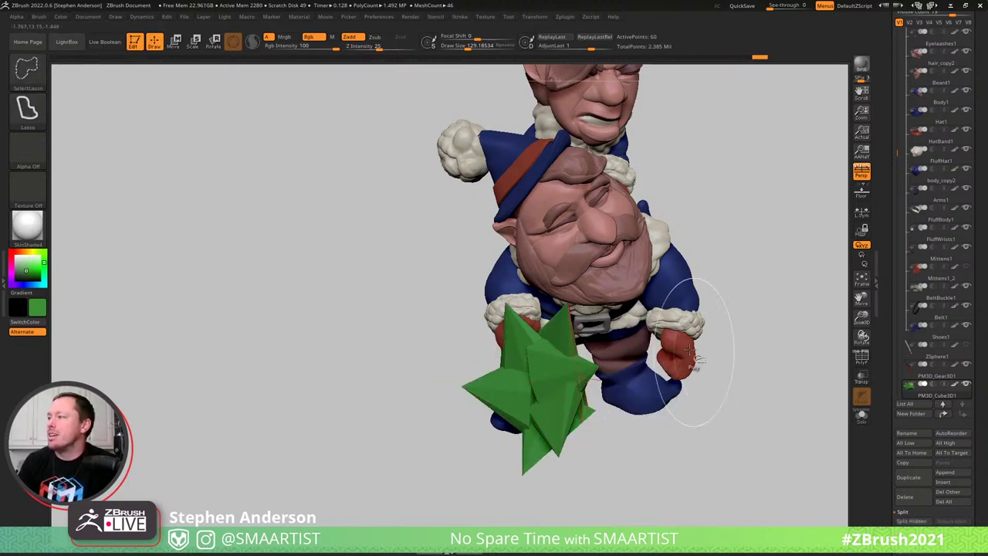
pyautogui.press('c')
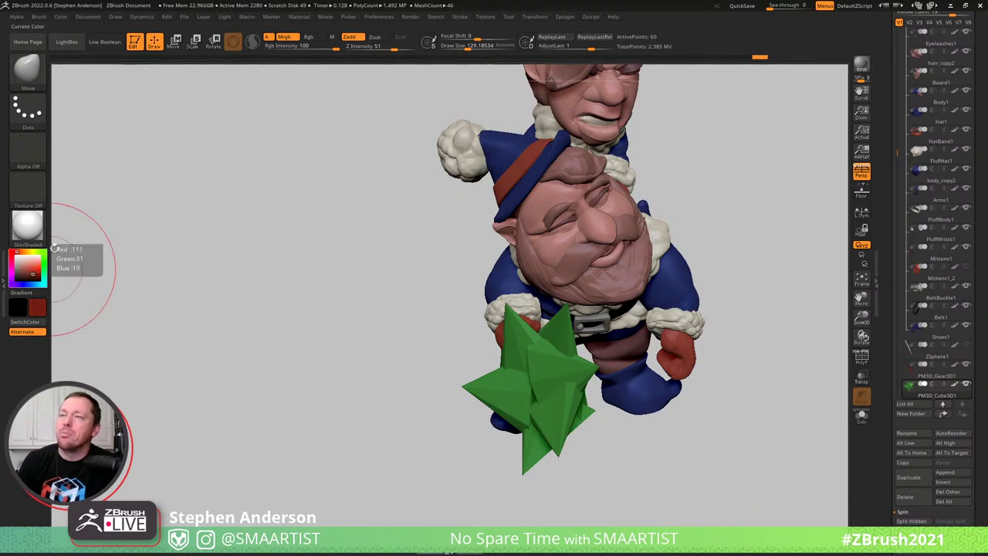
pyautogui.click(61, 17)
pyautogui.click(94, 201)
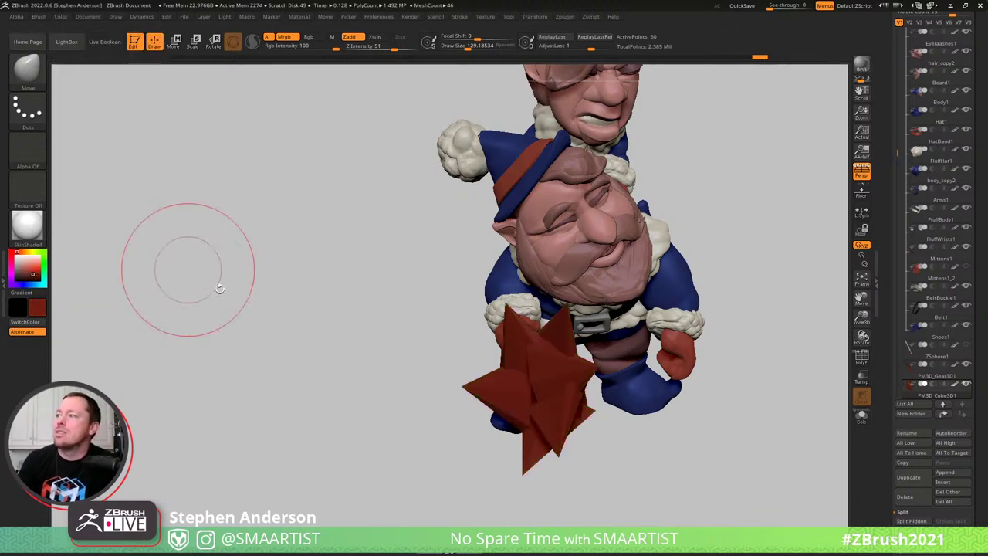
pyautogui.keyDown('ctrl'); pyautogui.keyDown('shift'); pyautogui.click(393, 353); pyautogui.keyUp('shift'); pyautogui.keyUp('ctrl')
# Show the polygroup wireframe on the box and star and turn off perspective
pyautogui.keyDown('ctrl'); pyautogui.moveTo(638, 378); pyautogui.dragTo(605, 390, button='right'); pyautogui.keyUp('ctrl')
pyautogui.hotkey('shift', 'f')
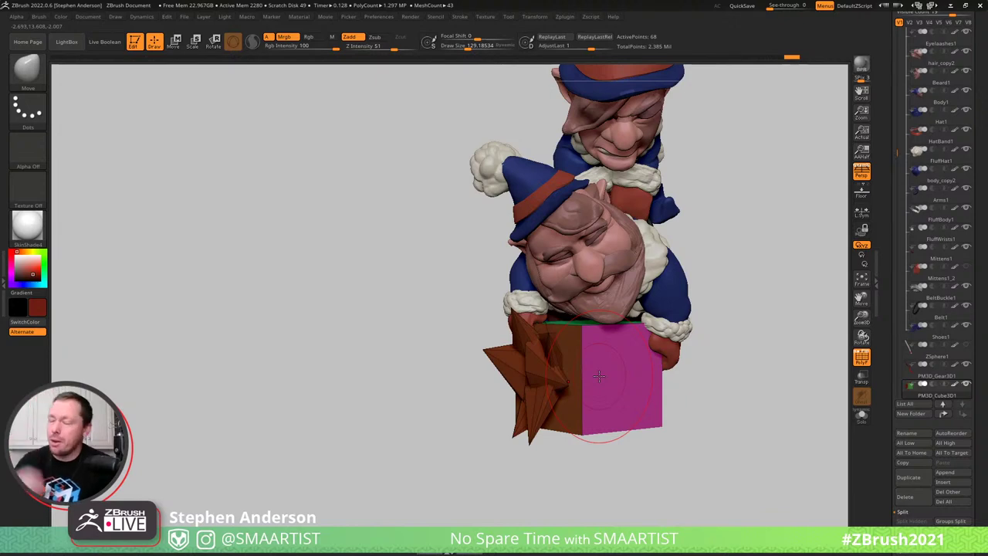
pyautogui.moveTo(573, 408); pyautogui.dragTo(611, 417, button='right')
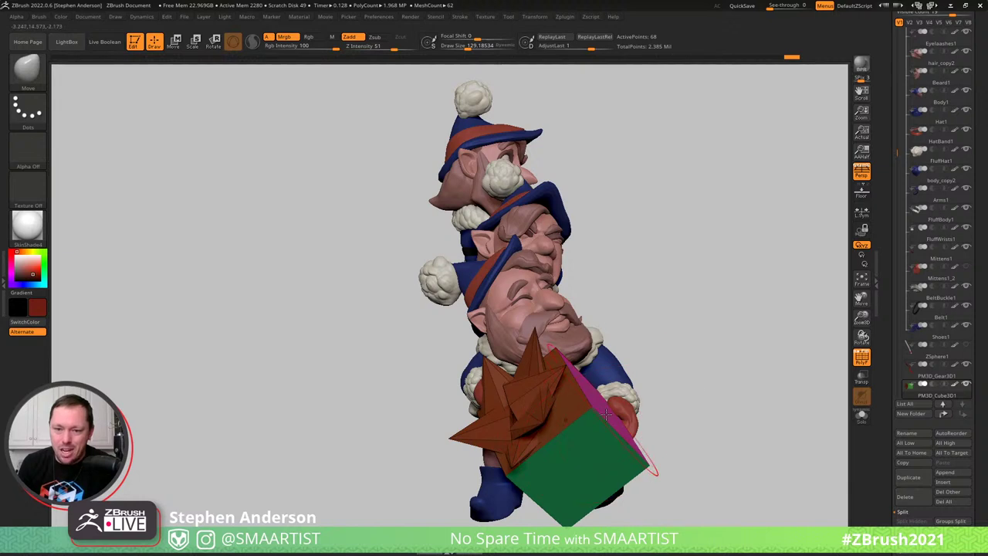
pyautogui.moveTo(611, 405); pyautogui.dragTo(575, 390, button='right')
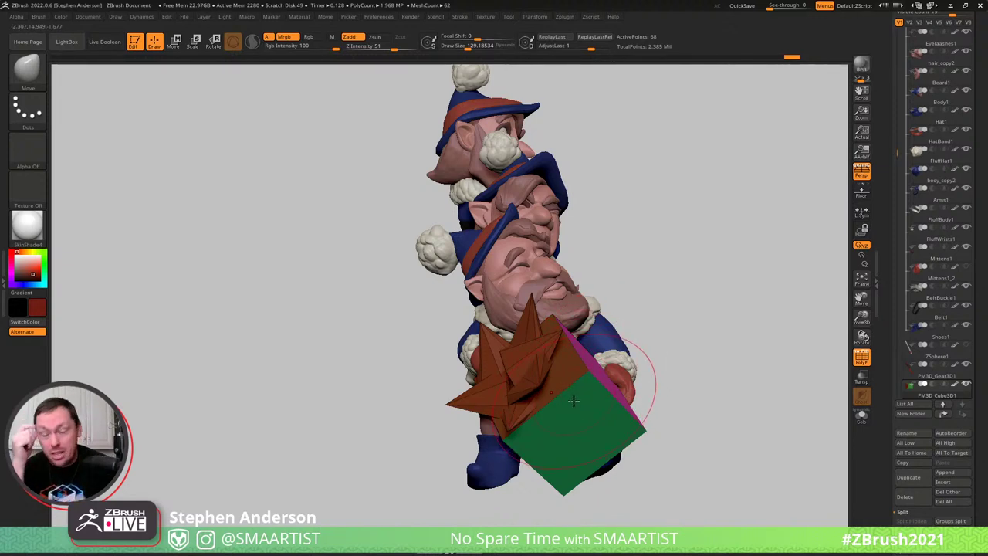
pyautogui.moveTo(638, 362); pyautogui.dragTo(550, 525)
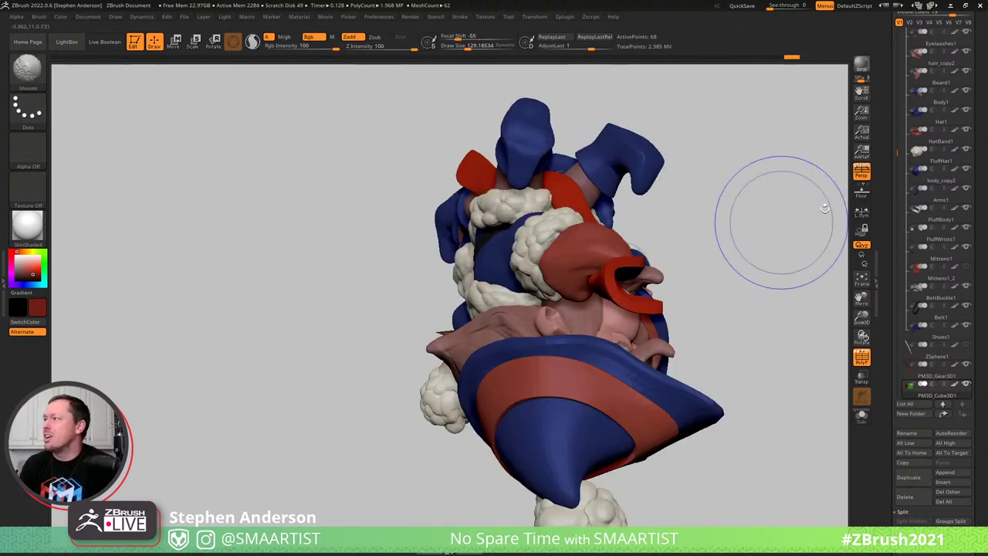
pyautogui.click(865, 177)
pyautogui.moveTo(698, 270)
pyautogui.keyDown('alt'); pyautogui.mouseDown(button='right')
pyautogui.moveTo(637, 258)
pyautogui.moveTo(511, 287)
pyautogui.moveTo(649, 280)
pyautogui.mouseUp(button='right'); pyautogui.keyUp('alt')
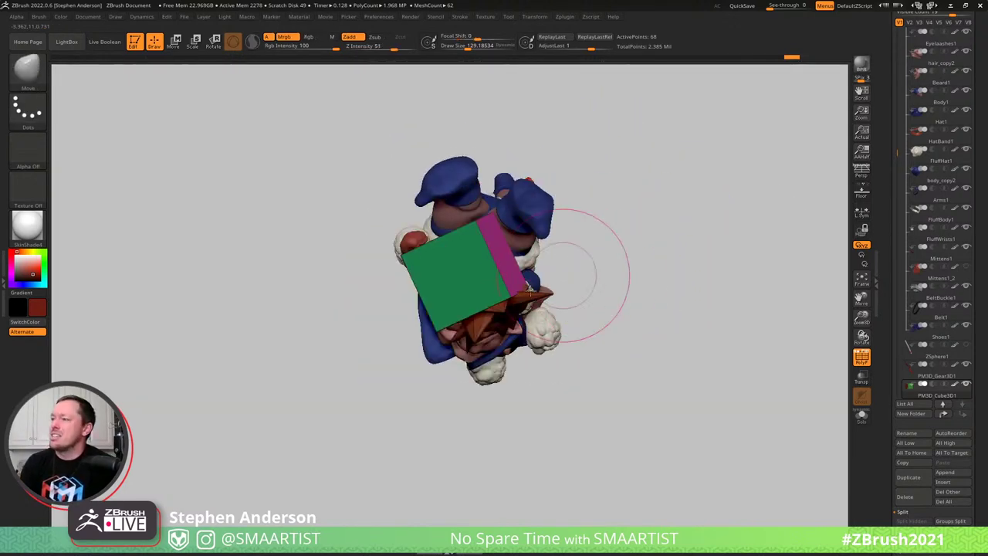
pyautogui.keyDown('alt'); pyautogui.click(473, 326); pyautogui.keyUp('alt')
pyautogui.moveTo(473, 326); pyautogui.dragTo(454, 359, button='right')
pyautogui.moveTo(455, 359)
pyautogui.mouseDown()
pyautogui.moveTo(442, 392)
pyautogui.moveTo(474, 360)
pyautogui.moveTo(438, 400)
pyautogui.moveTo(441, 426)
pyautogui.moveTo(398, 374)
pyautogui.mouseUp()
# Switch to the ZModeler brush, isolate the box from the star and give the box a single polygroup
pyautogui.press('b')
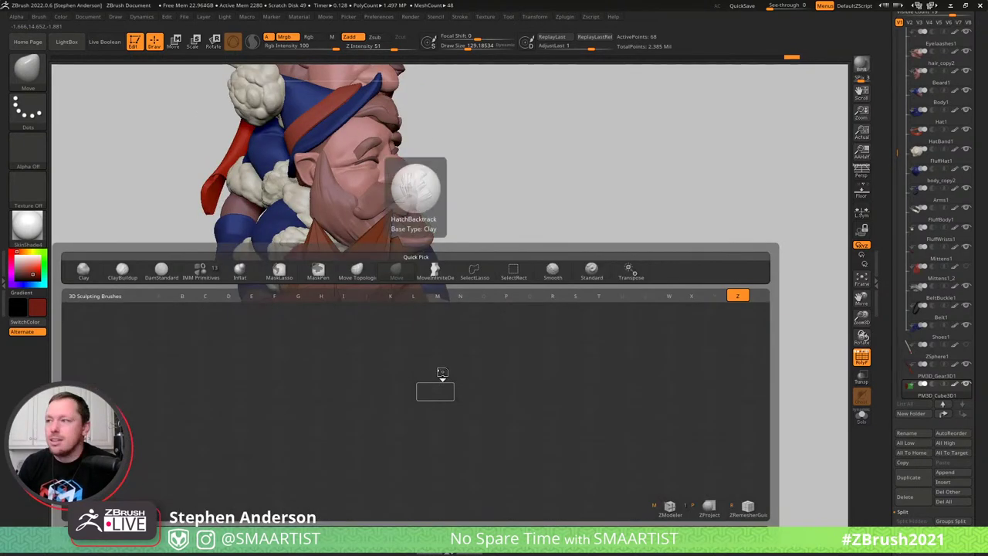
pyautogui.click(440, 415)
pyautogui.press('s')
pyautogui.press('l')
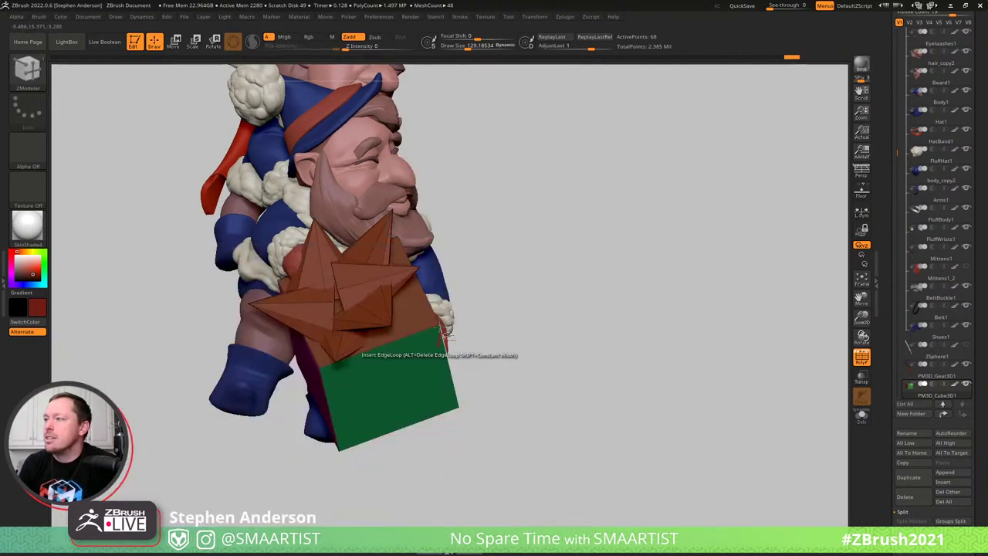
pyautogui.keyDown('ctrl'); pyautogui.keyDown('shift'); pyautogui.click(441, 331); pyautogui.keyUp('shift'); pyautogui.keyUp('ctrl')
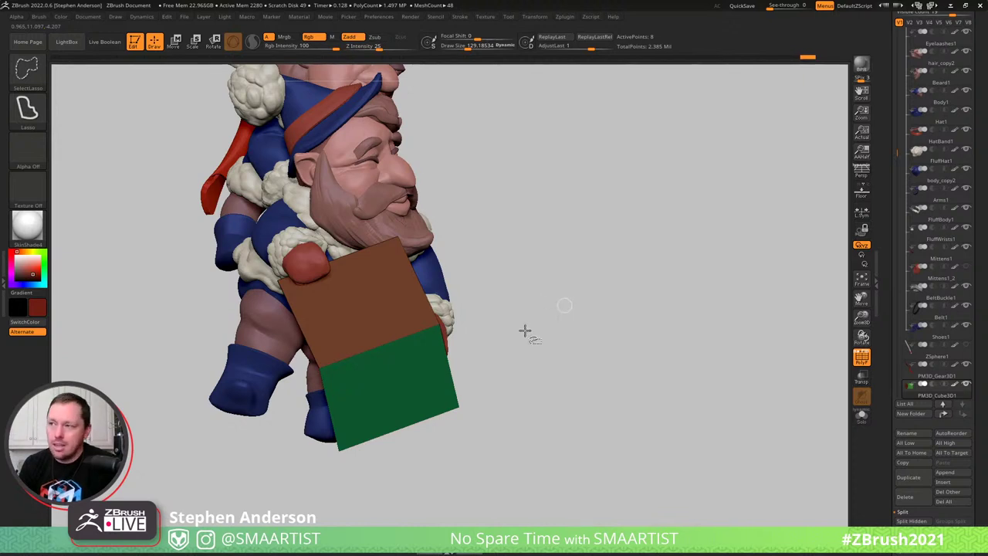
pyautogui.press('ctrl')
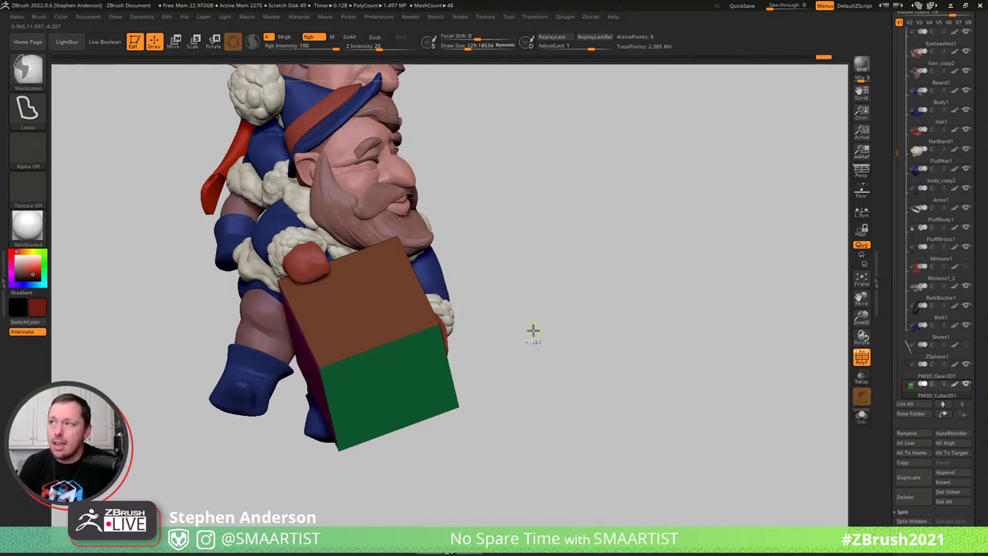
pyautogui.hotkey('ctrl', 'w')
pyautogui.press('space')
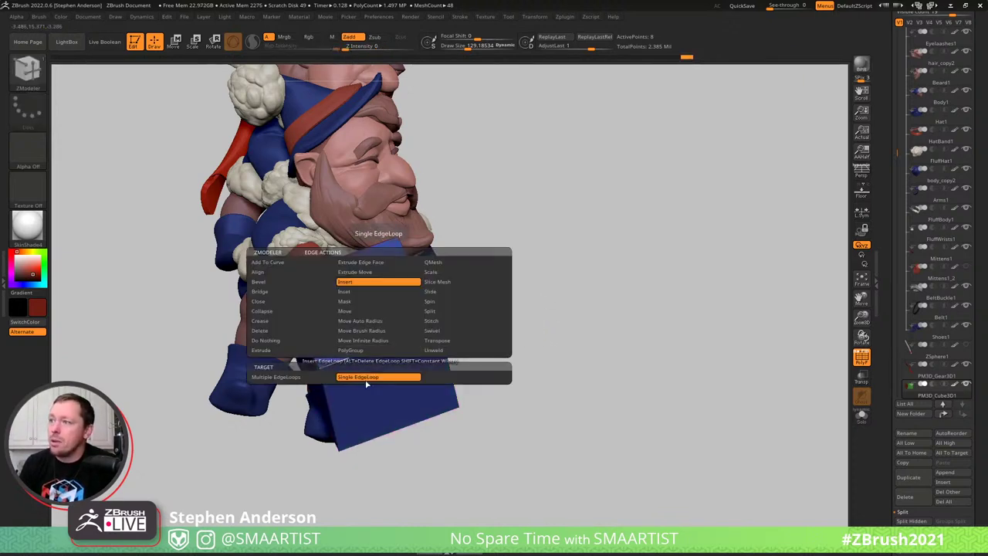
pyautogui.click(321, 378)
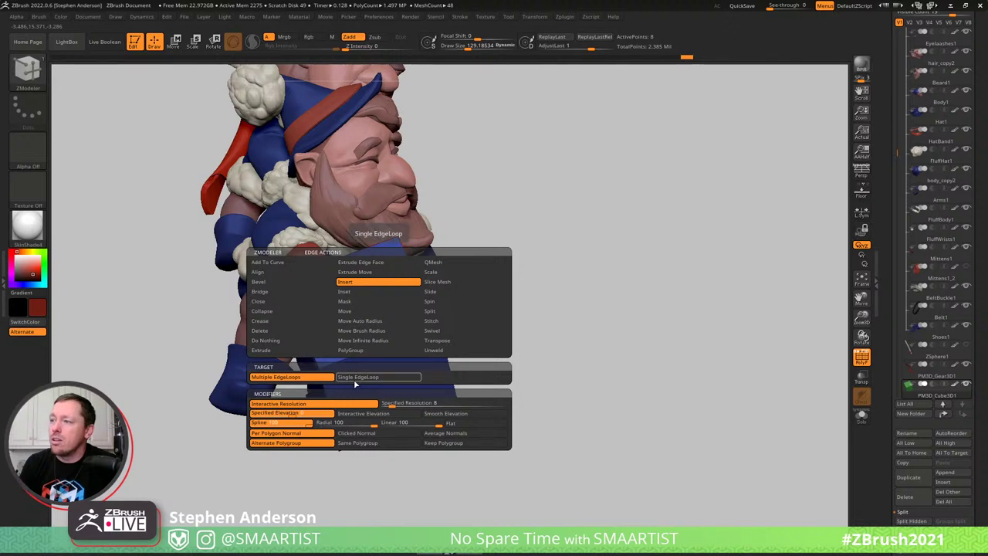
pyautogui.click(353, 379)
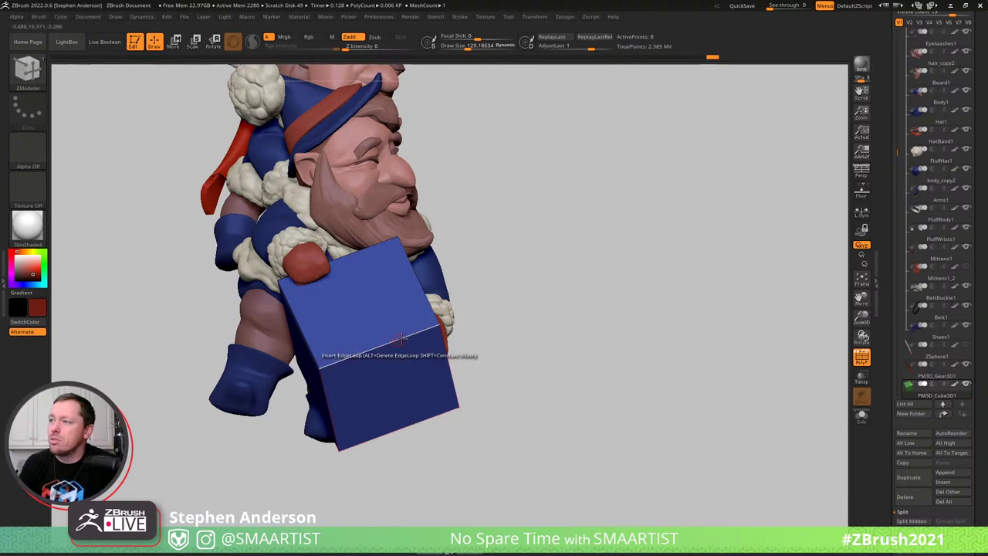
pyautogui.press('ctrl')
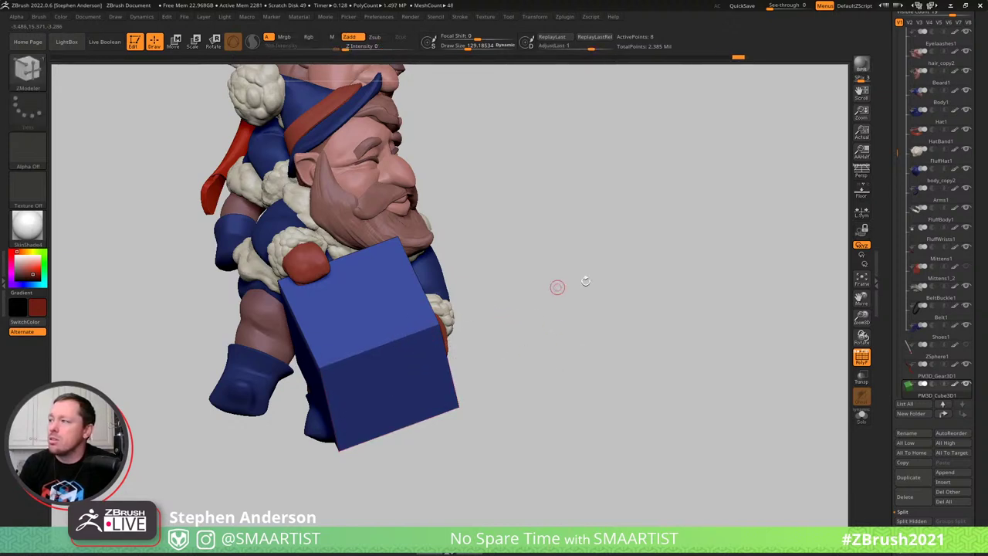
# Expand the box's Dynamic Subdiv geometry settings and unhide the cone star
pyautogui.moveTo(955, 468); pyautogui.dragTo(956, 279)
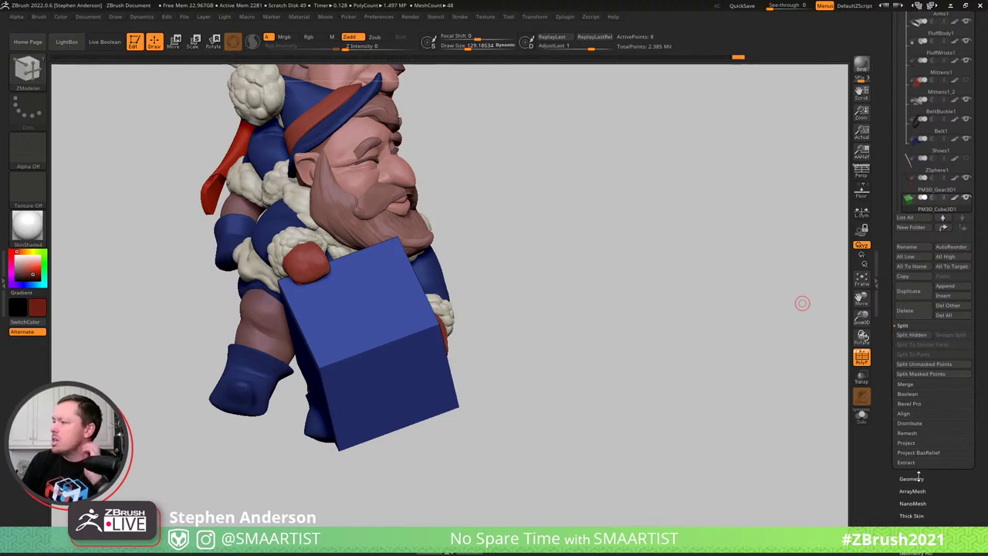
pyautogui.click(920, 478)
pyautogui.click(919, 110)
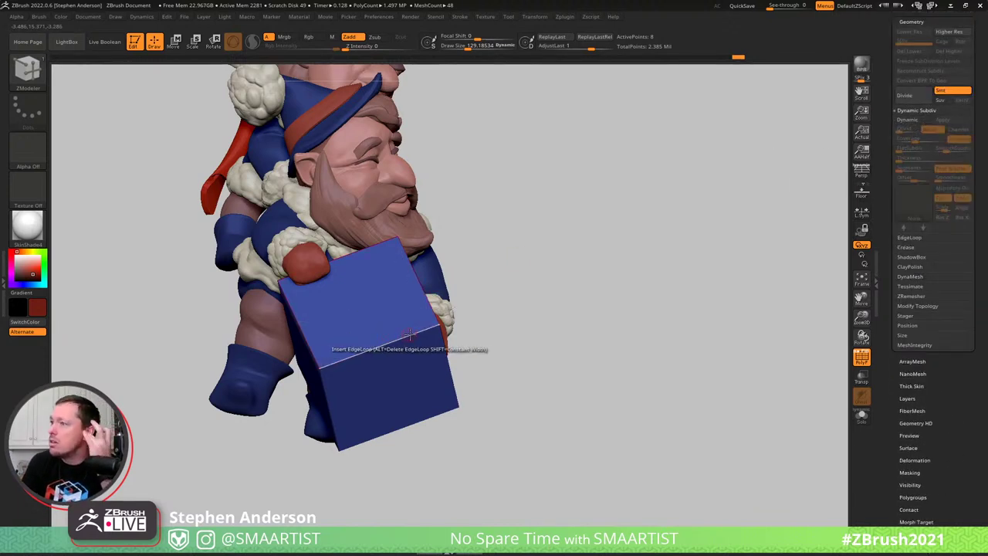
pyautogui.moveTo(415, 327); pyautogui.dragTo(322, 346, button='right')
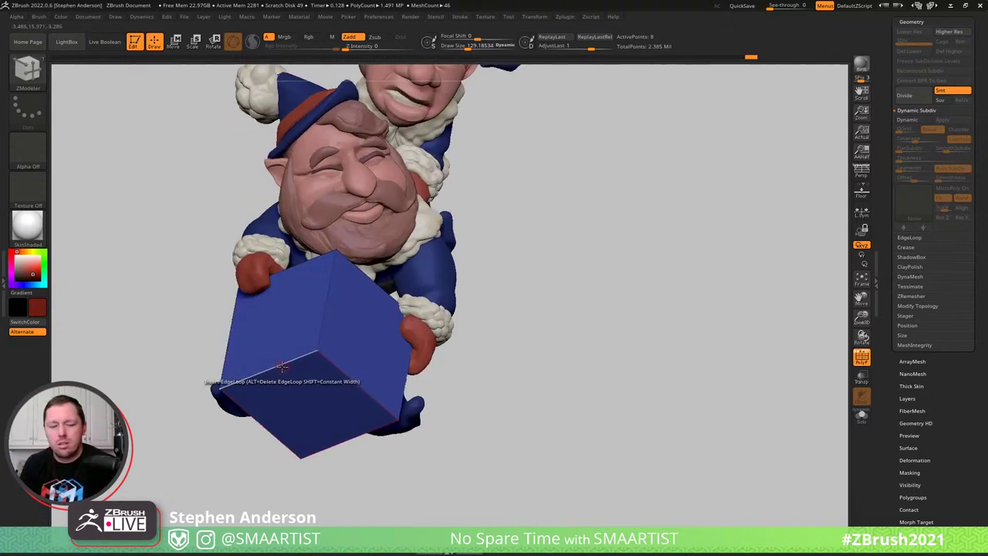
pyautogui.keyDown('ctrl'); pyautogui.keyDown('shift'); pyautogui.click(486, 338); pyautogui.keyUp('shift'); pyautogui.keyUp('ctrl')
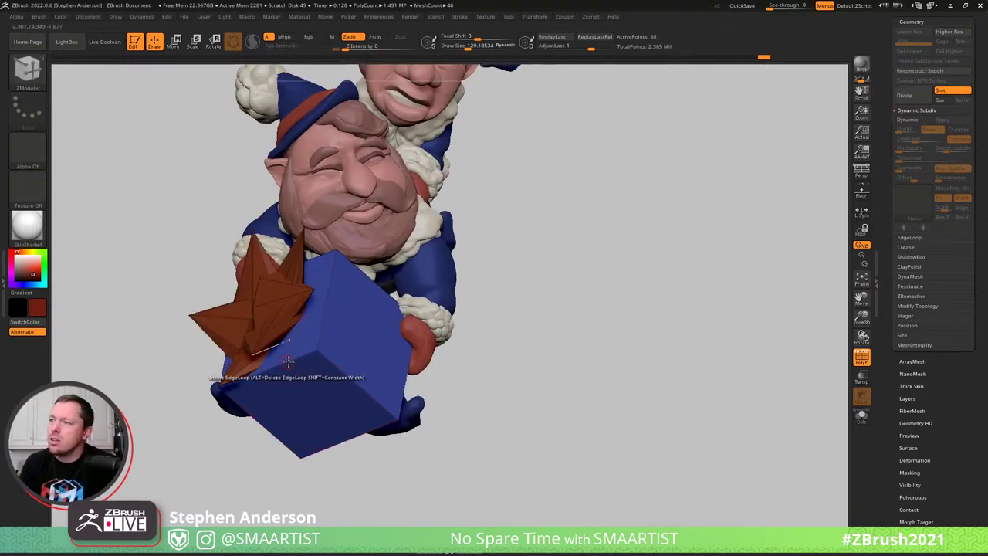
# Insert two crossing single edge loops around the box, undoing the loop placed in the wrong direction
pyautogui.click(286, 363)
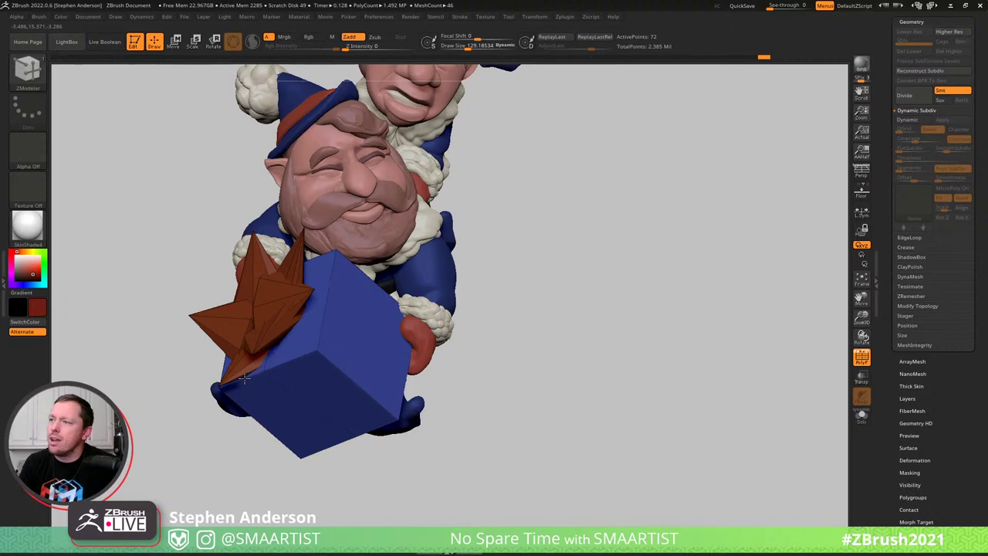
pyautogui.click(335, 292)
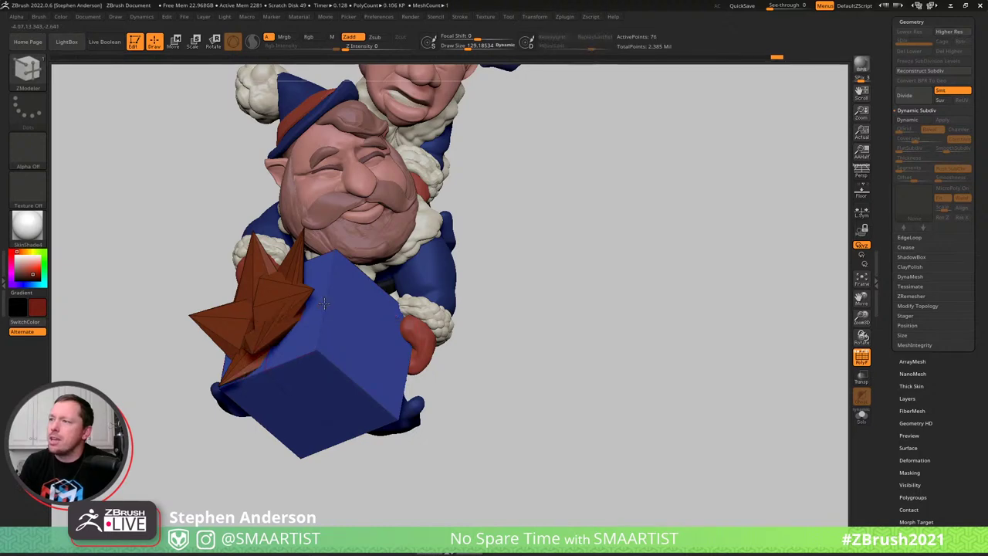
pyautogui.hotkey('ctrl', 'z')
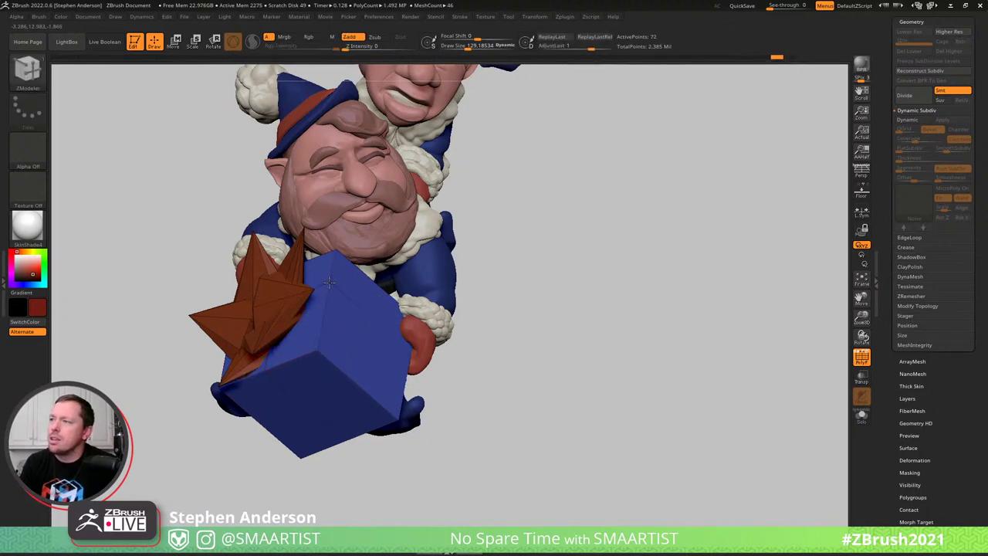
pyautogui.moveTo(334, 277); pyautogui.dragTo(288, 391, button='right')
# Bevel both edge loops on the box with EdgeLoop Complete, Single Row and Linear Edge to form two crossing ribbon bands
pyautogui.press('space')
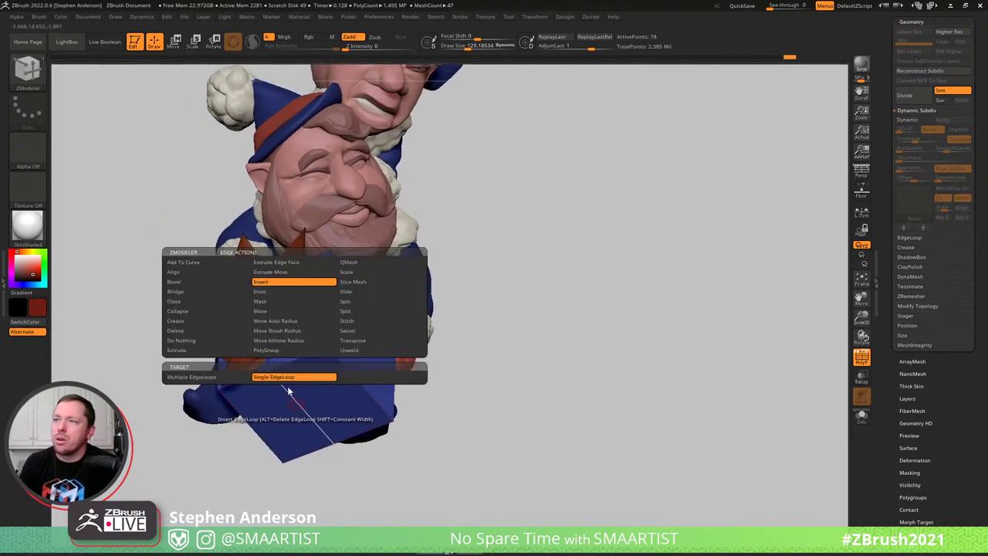
pyautogui.click(185, 283)
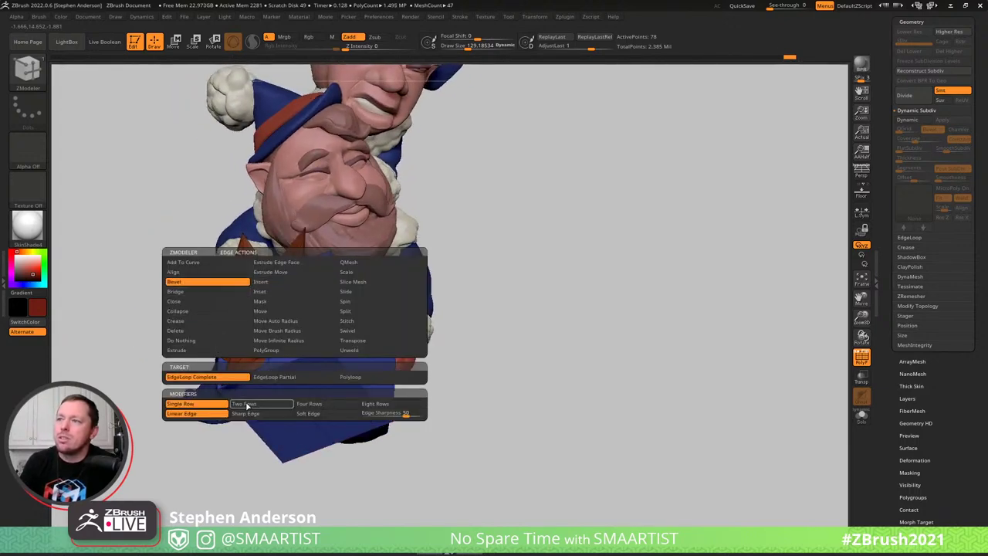
pyautogui.moveTo(267, 373); pyautogui.dragTo(277, 368)
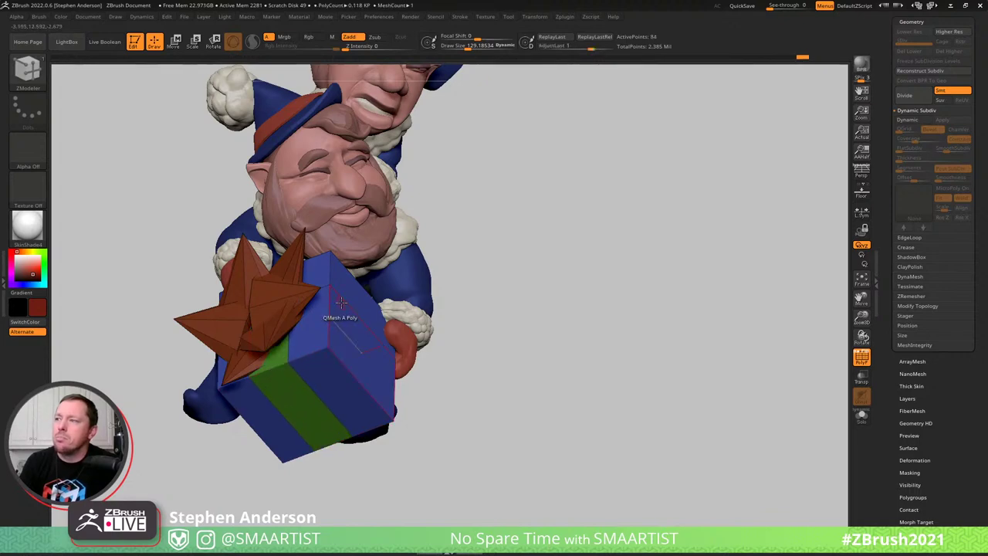
pyautogui.moveTo(341, 296); pyautogui.dragTo(348, 293)
# Isolate the two crossing ribbon bands by hiding the star and the remaining faces of the box
pyautogui.moveTo(348, 293); pyautogui.dragTo(334, 370, button='right')
pyautogui.hotkey('ctrl', 'shift')
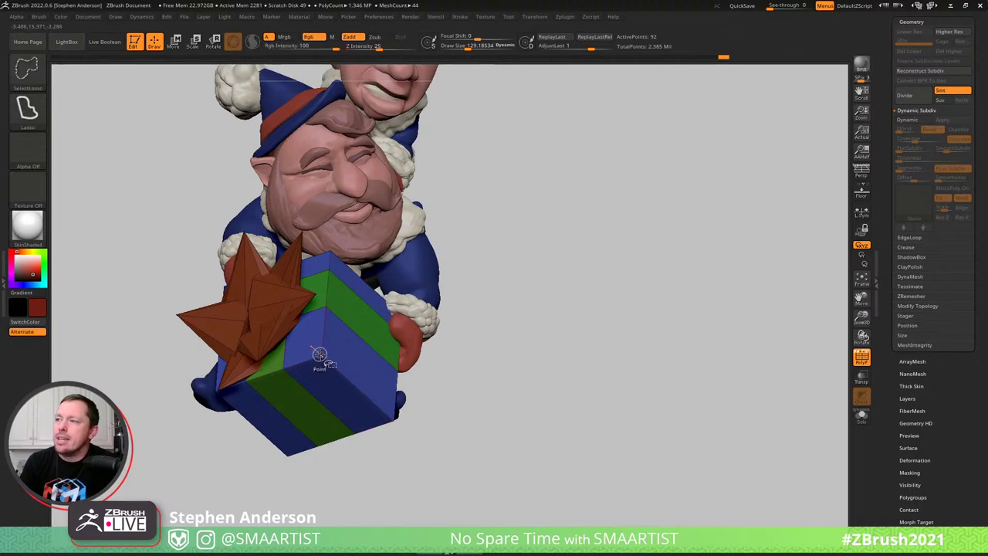
pyautogui.keyDown('ctrl'); pyautogui.keyDown('shift'); pyautogui.click(345, 352); pyautogui.keyUp('shift'); pyautogui.keyUp('ctrl')
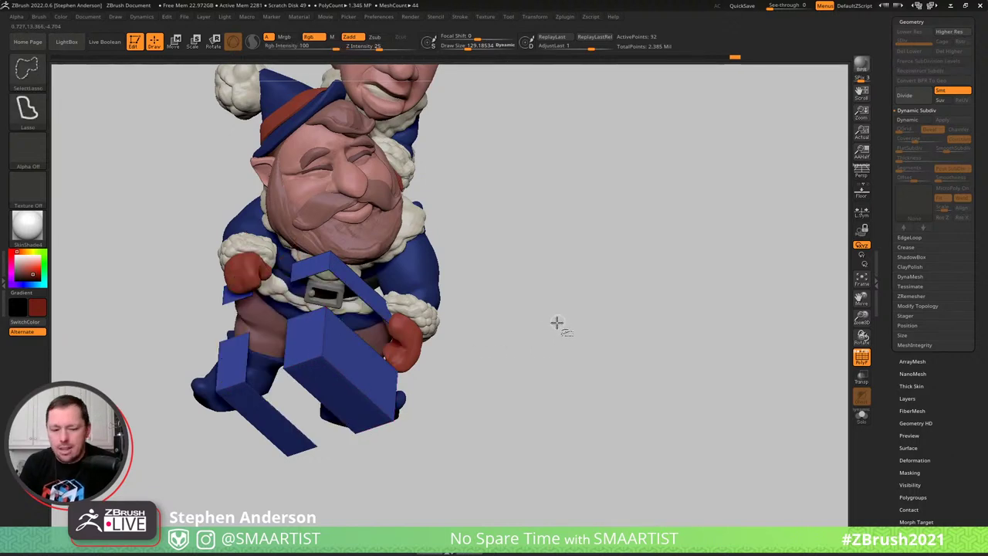
pyautogui.keyDown('ctrl'); pyautogui.keyDown('shift'); pyautogui.click(462, 357); pyautogui.keyUp('shift'); pyautogui.keyUp('ctrl')
pyautogui.keyDown('ctrl'); pyautogui.keyDown('shift'); pyautogui.click(329, 350); pyautogui.keyUp('shift'); pyautogui.keyUp('ctrl')
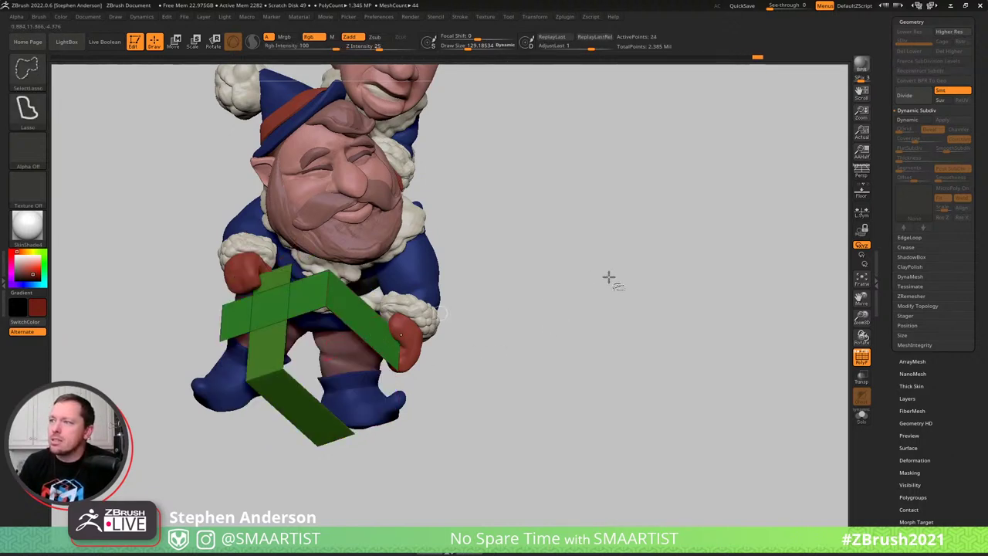
# Copy the isolated bands into their own subtool, unhide the whole box with its star, and make the ribbon subtool active
pyautogui.click(916, 305)
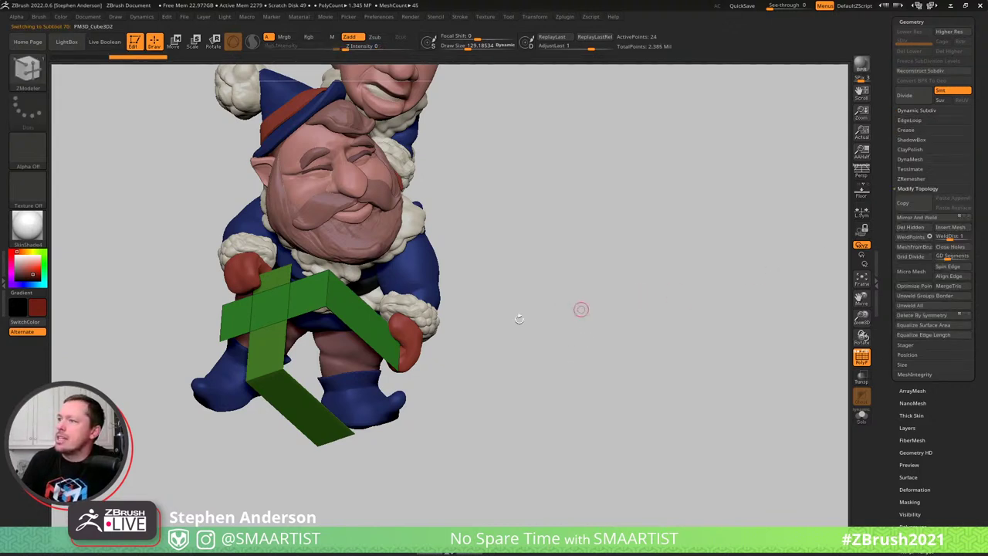
pyautogui.keyDown('ctrl'); pyautogui.keyDown('shift'); pyautogui.click(633, 347); pyautogui.keyUp('shift'); pyautogui.keyUp('ctrl')
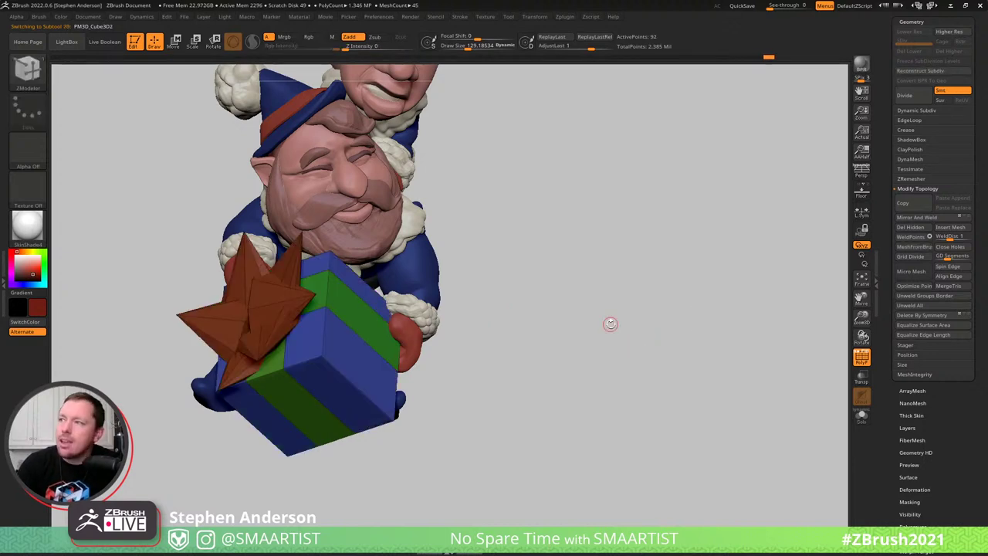
pyautogui.press('Down')
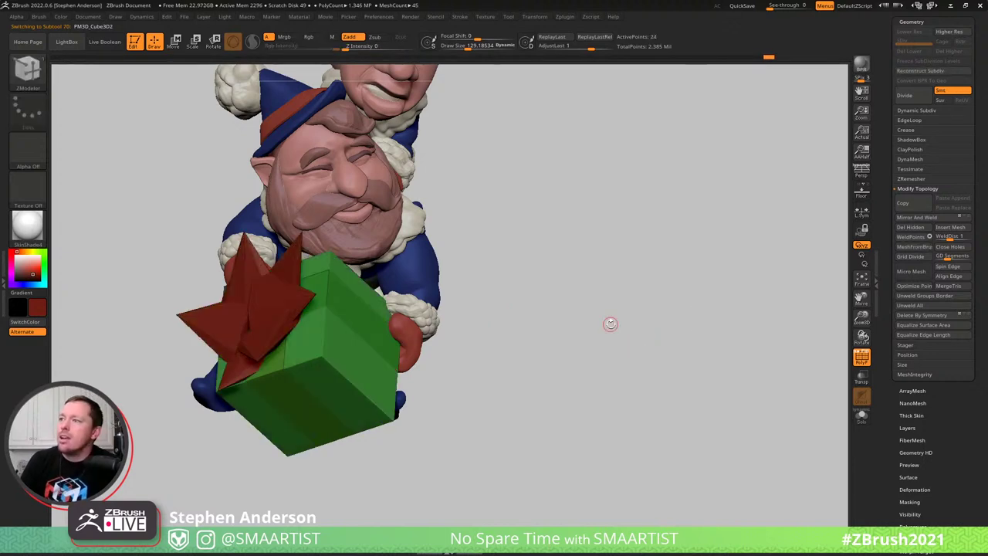
# Turn on Dynamic Subdiv for the ribbon and give it a thickness of 0.13351
pyautogui.click(910, 111)
pyautogui.click(915, 121)
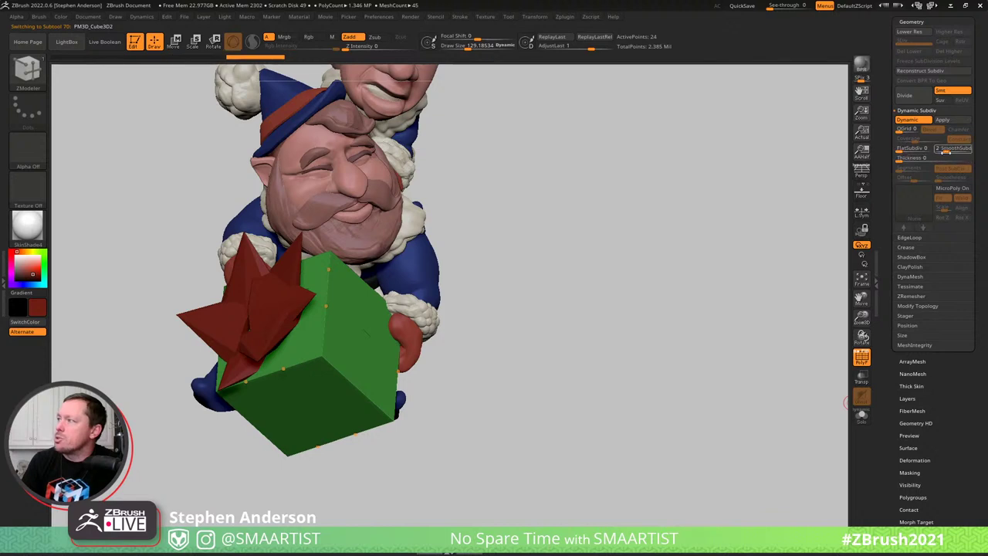
pyautogui.moveTo(941, 150)
pyautogui.mouseDown()
pyautogui.moveTo(908, 161)
pyautogui.moveTo(948, 159)
pyautogui.mouseUp()
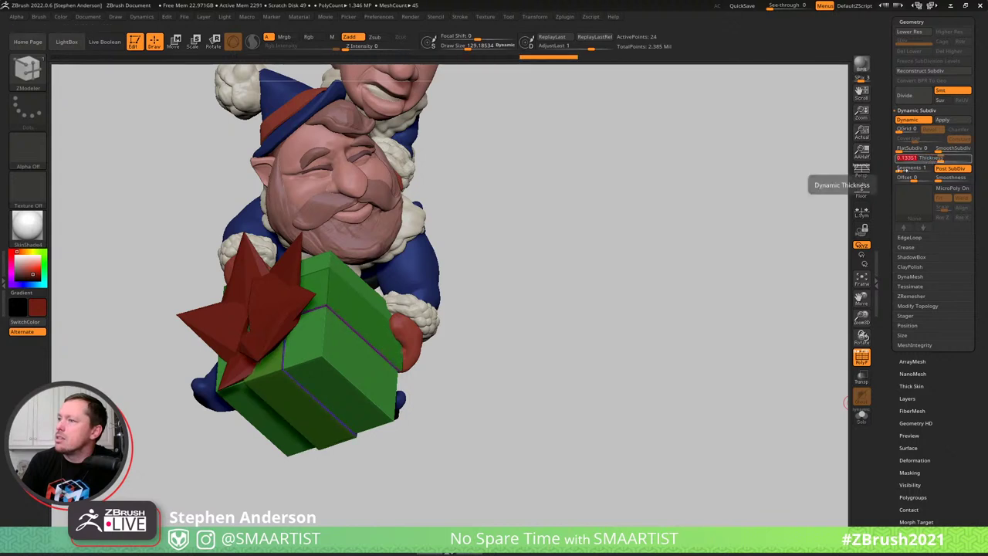
# Turn off the polyframe display and fill the ribbon with the dark red RGB 111, 31, 19
pyautogui.keyDown('ctrl'); pyautogui.moveTo(562, 315); pyautogui.dragTo(543, 286, button='right'); pyautogui.keyUp('ctrl')
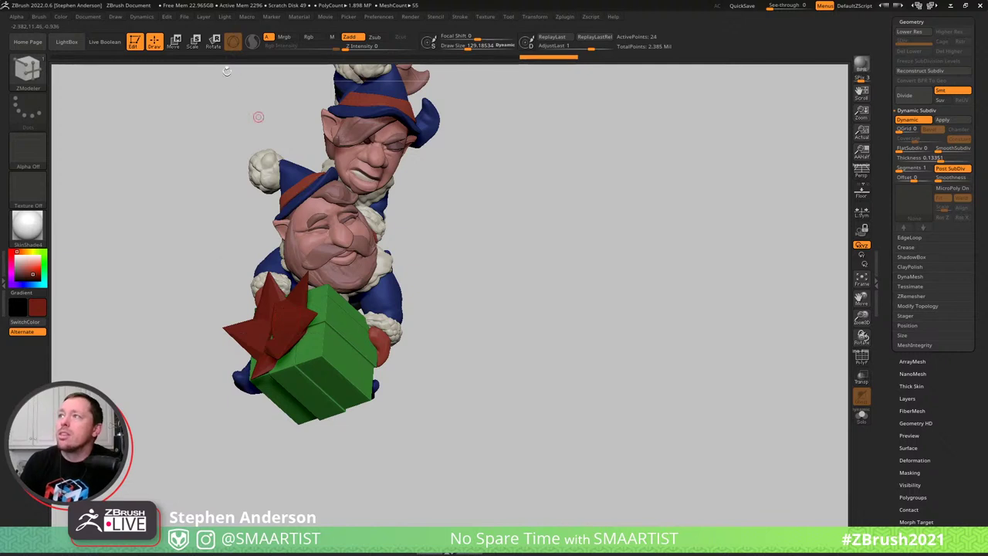
pyautogui.click(65, 16)
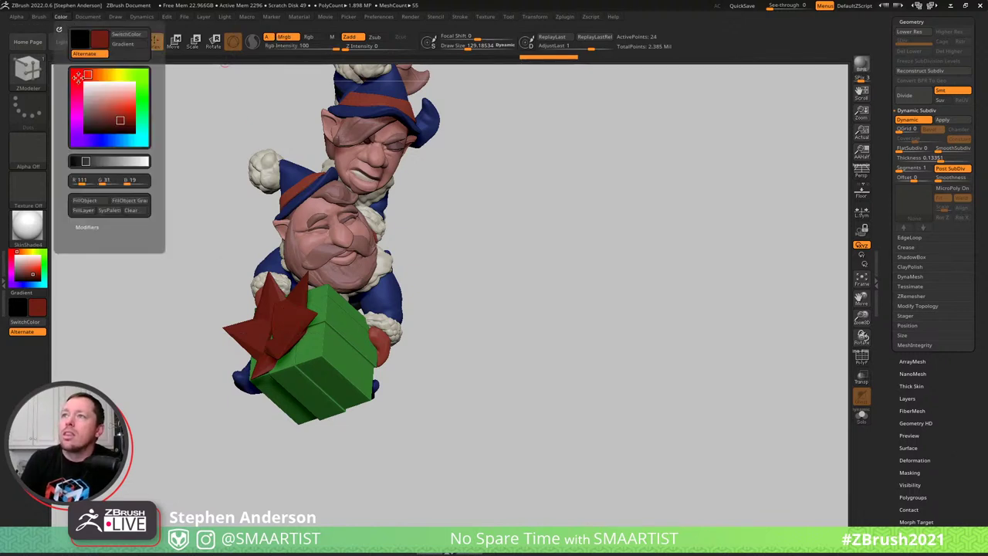
pyautogui.moveTo(534, 247)
pyautogui.mouseDown()
pyautogui.moveTo(534, 265)
pyautogui.moveTo(517, 229)
pyautogui.moveTo(539, 199)
pyautogui.mouseUp()
pyautogui.hotkey('ctrl', 'shift')
pyautogui.moveTo(528, 236)
pyautogui.mouseDown()
pyautogui.moveTo(488, 247)
pyautogui.moveTo(499, 242)
pyautogui.moveTo(490, 243)
pyautogui.moveTo(494, 229)
pyautogui.moveTo(435, 237)
pyautogui.moveTo(508, 276)
pyautogui.moveTo(502, 206)
pyautogui.moveTo(477, 193)
pyautogui.moveTo(433, 145)
pyautogui.mouseUp()
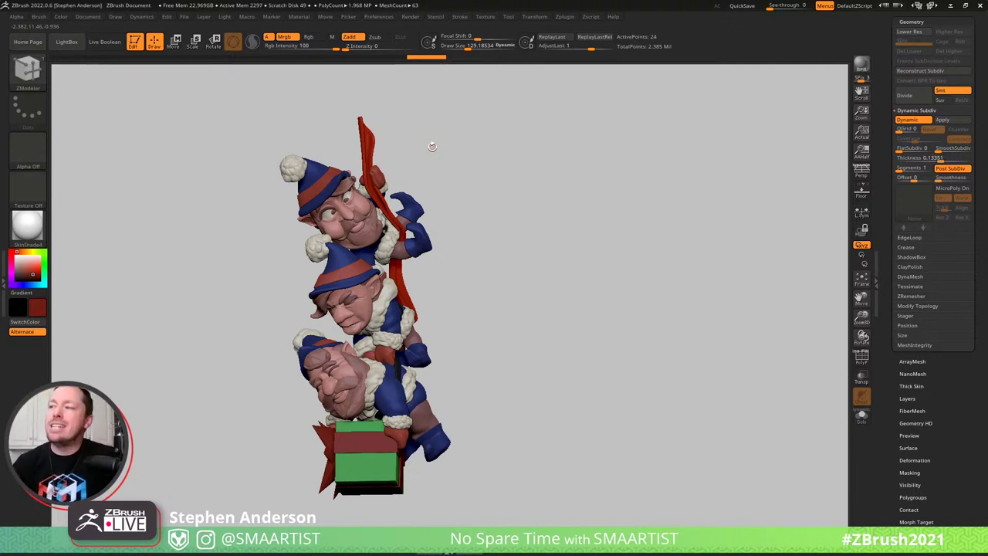
pyautogui.moveTo(452, 353)
pyautogui.mouseDown()
pyautogui.moveTo(507, 347)
pyautogui.moveTo(515, 324)
pyautogui.moveTo(494, 320)
pyautogui.mouseUp()
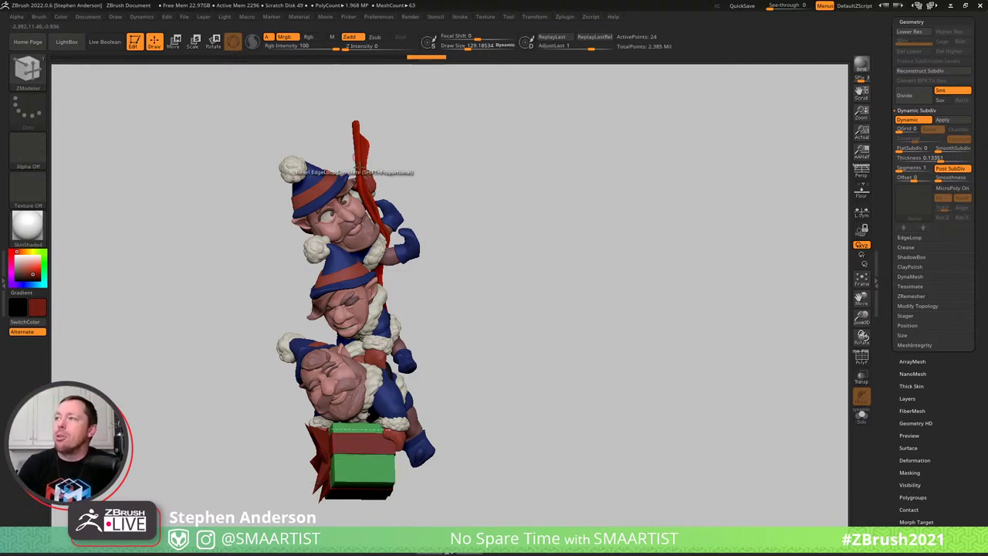
pyautogui.moveTo(516, 197); pyautogui.dragTo(502, 194)
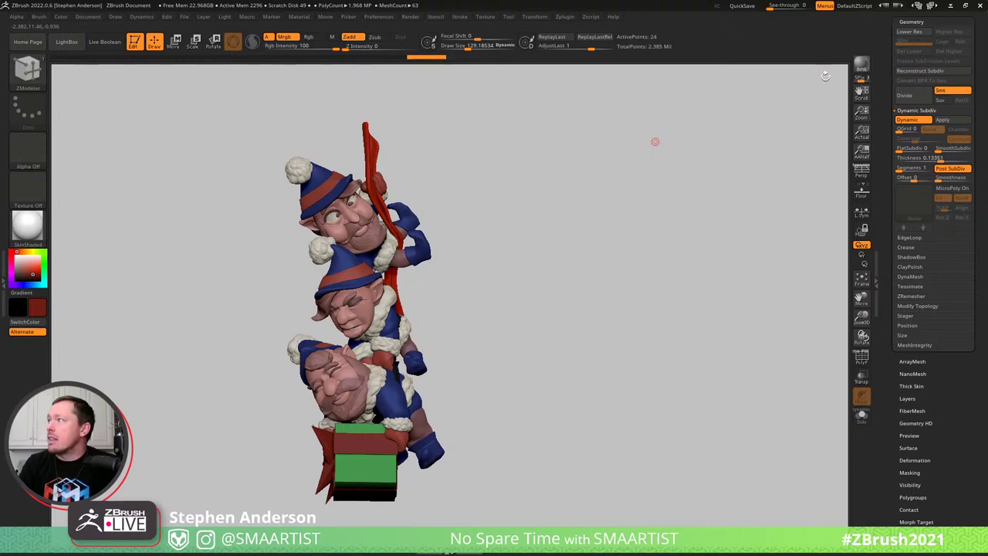
# Show the subtool list, collapse the elf folders and select the ribbon subtool PM3D_Cube3D2
pyautogui.click(909, 23)
pyautogui.moveTo(930, 32); pyautogui.dragTo(940, 47)
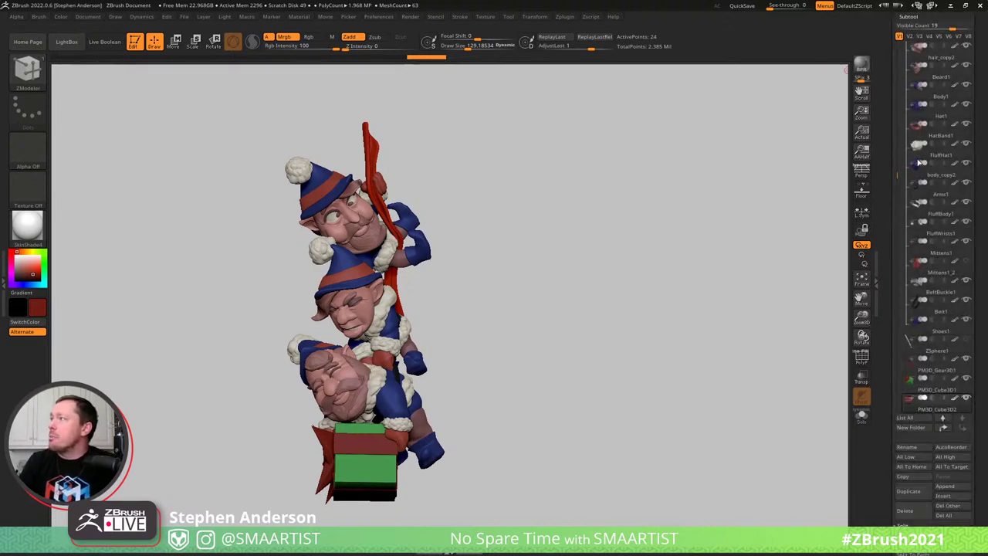
pyautogui.click(936, 91)
pyautogui.moveTo(899, 172); pyautogui.dragTo(905, 110)
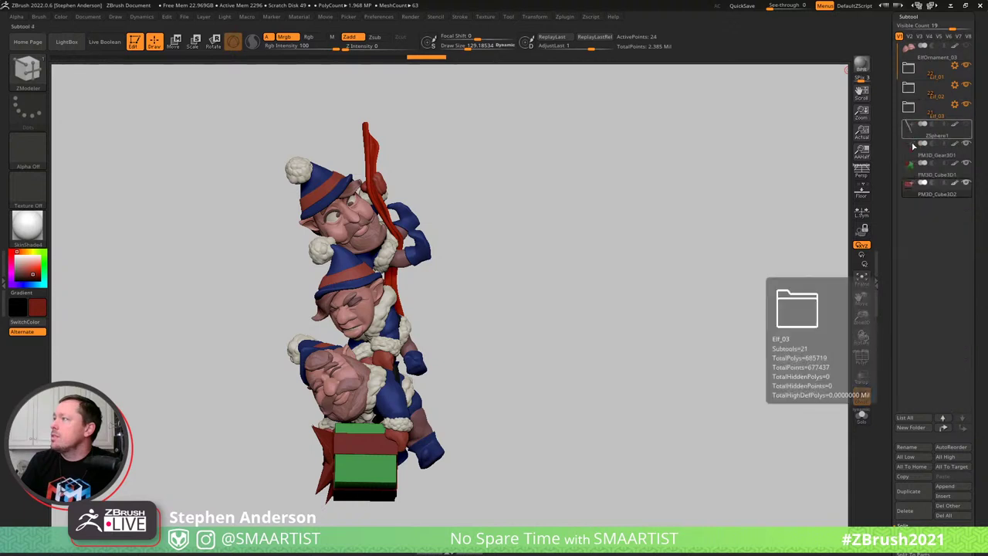
pyautogui.click(909, 108)
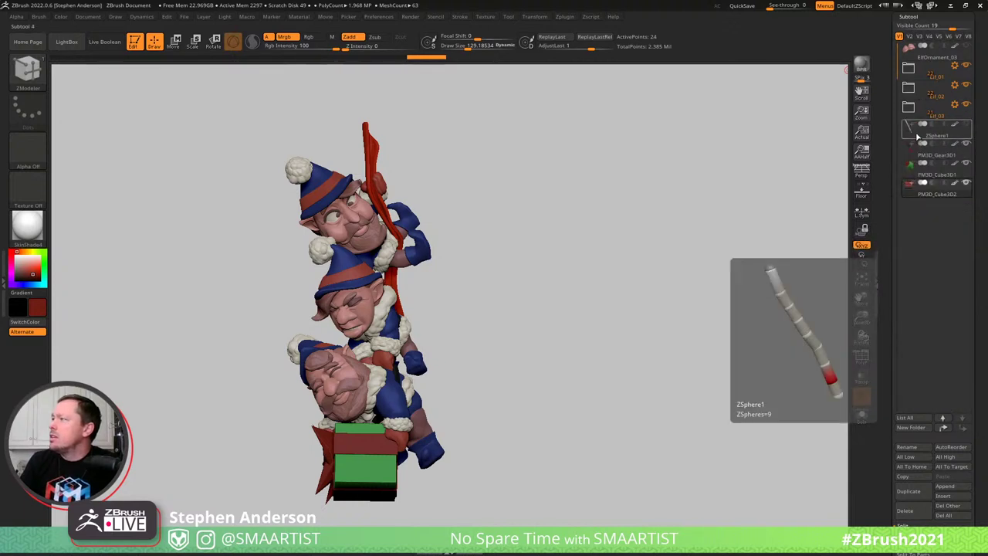
pyautogui.click(922, 187)
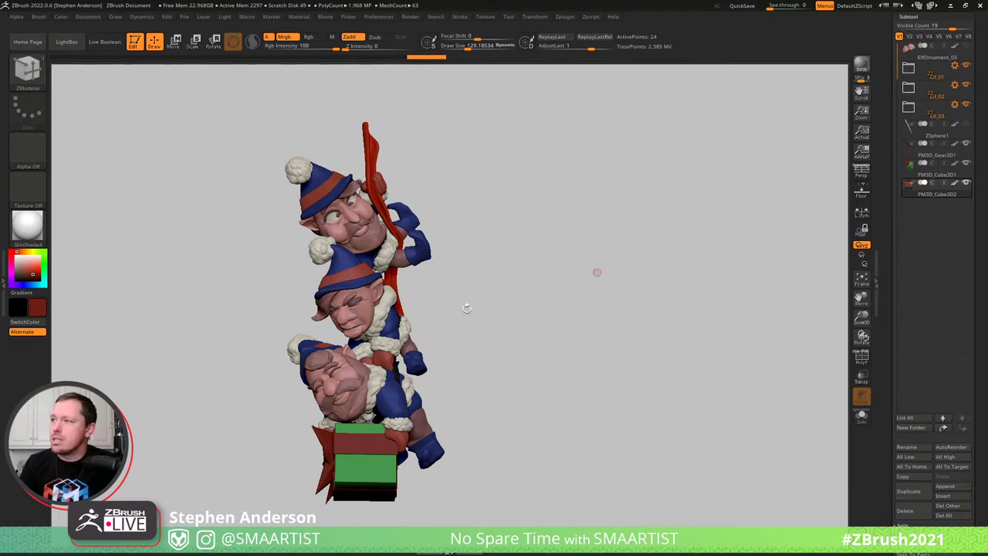
# Create a new subtool folder named Practical Elements holding the ribbon
pyautogui.moveTo(446, 367); pyautogui.dragTo(496, 323)
pyautogui.hotkey('ctrl', 'f')
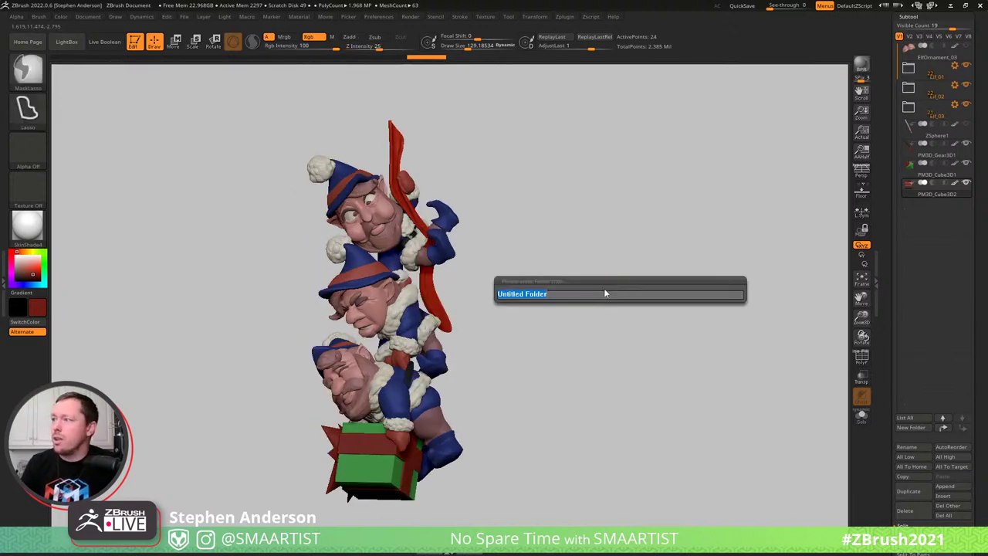
pyautogui.press('shift')
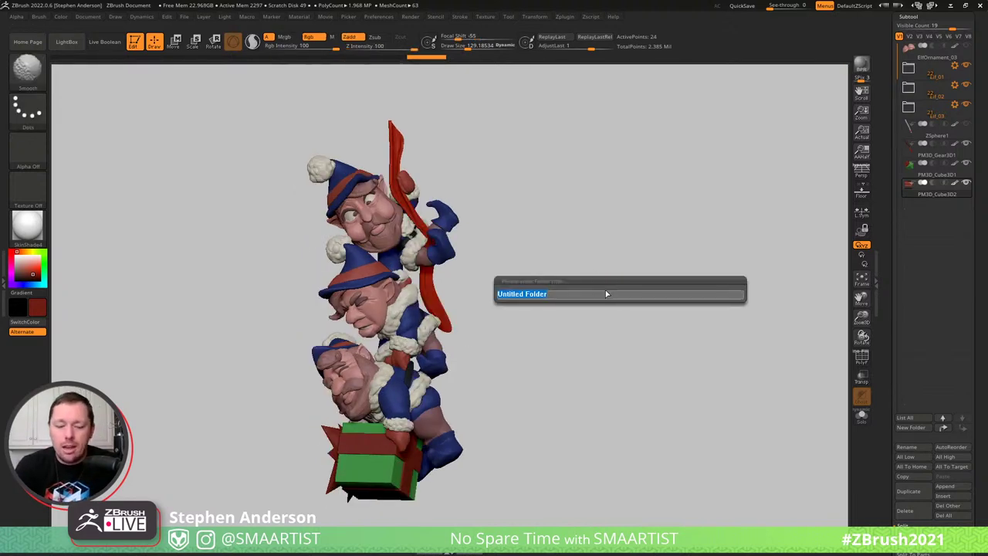
pyautogui.write('Pract')
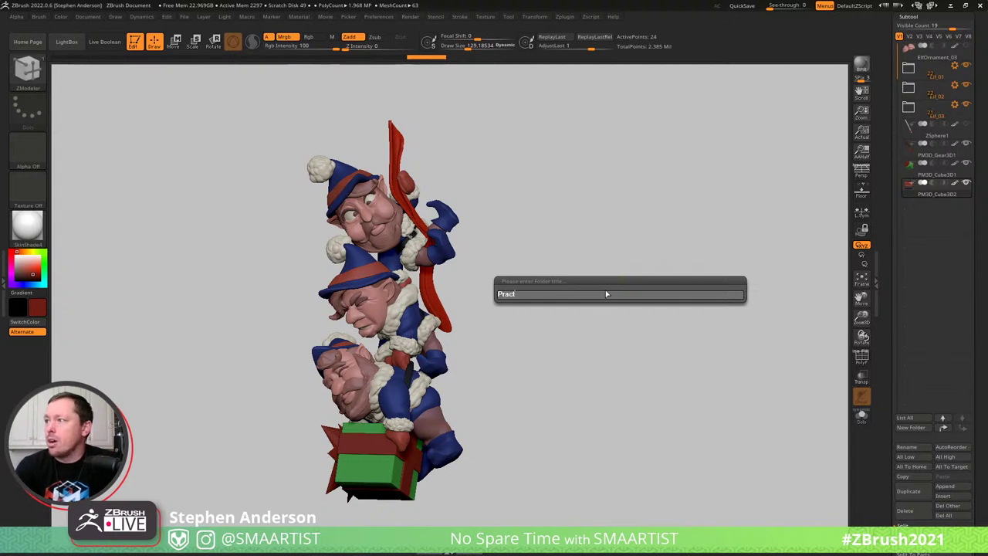
pyautogui.write('ical')
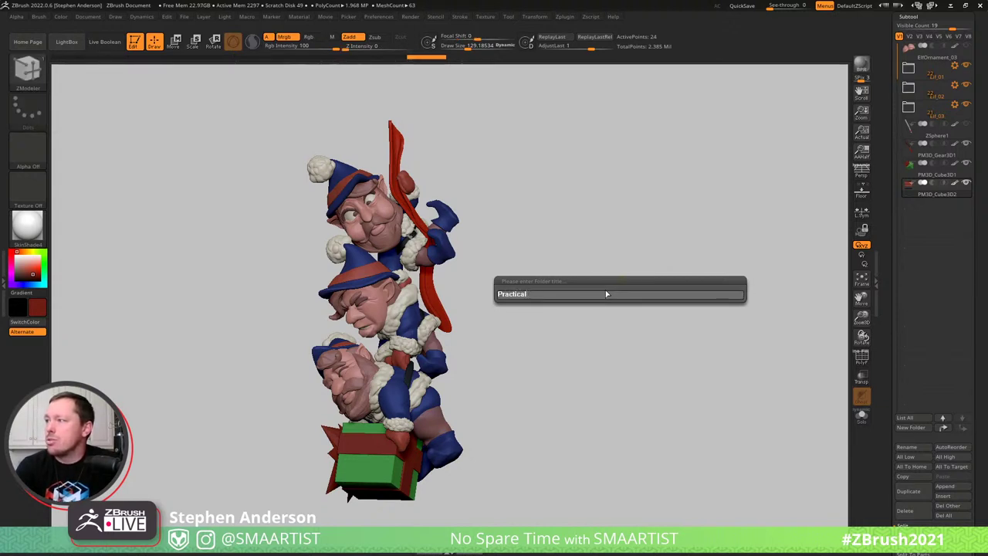
pyautogui.write('Ele Element')
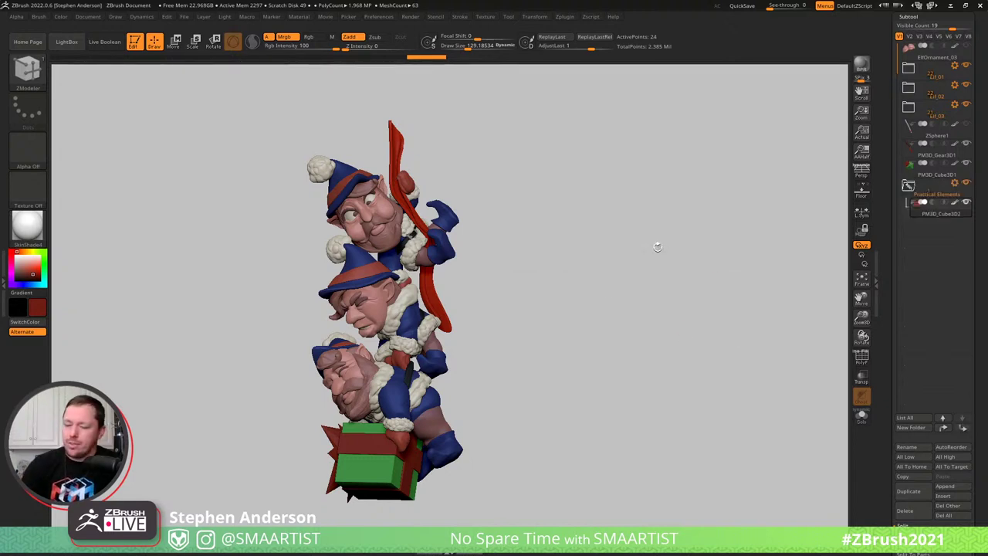
# Move the PM3D_Cube3D1, PM3D_Gear3D1 and ZSphere1 subtools into the Practical Elements folder and collapse it
pyautogui.press('Up')
pyautogui.hotkey('ctrl', 'Down')
pyautogui.press('Up')
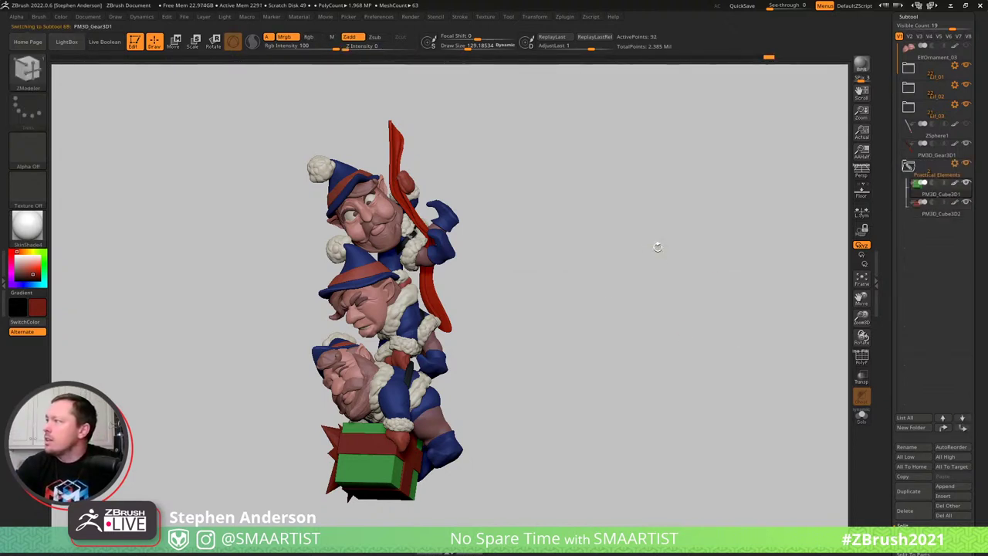
pyautogui.hotkey('ctrl', 'Down')
pyautogui.press('Up')
pyautogui.hotkey('ctrl', 'Down')
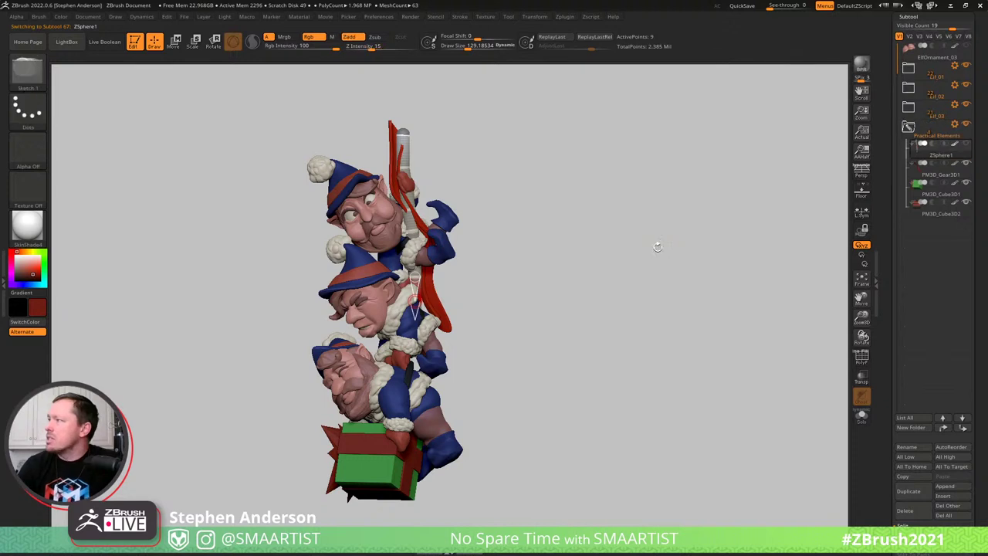
pyautogui.click(910, 131)
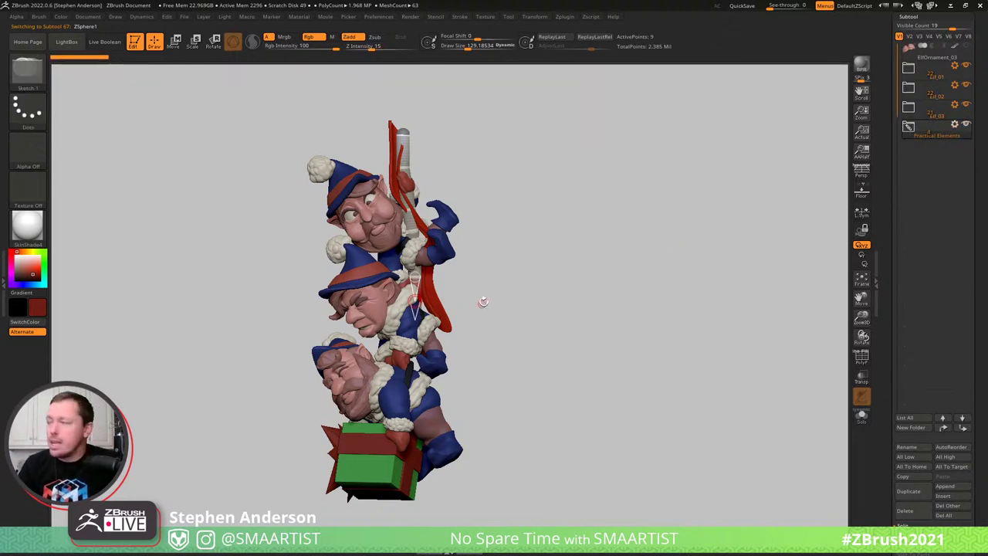
# Make the Shoes1 subtool in Elf_03 active and hide the Practical Elements folder
pyautogui.press('Up')
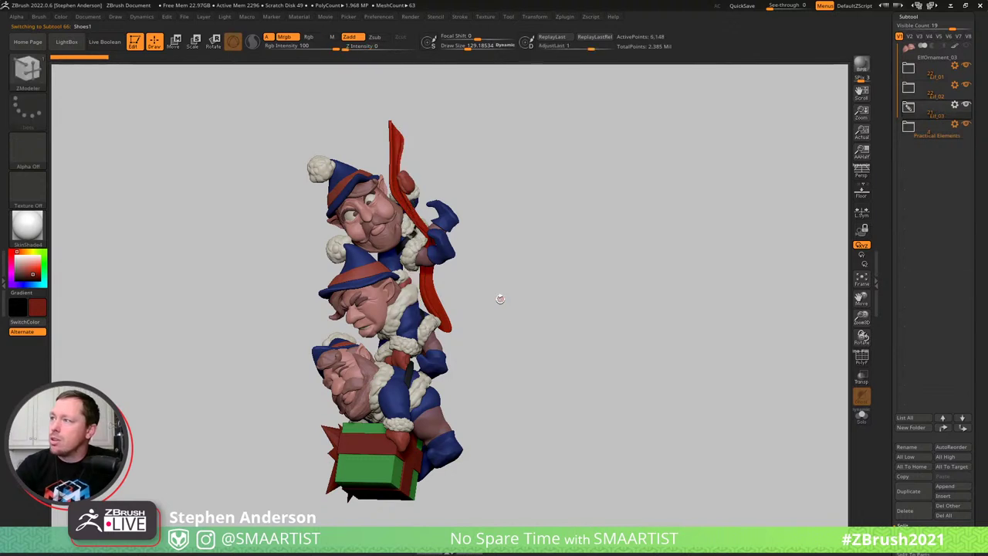
pyautogui.click(968, 125)
pyautogui.moveTo(599, 259)
pyautogui.mouseDown()
pyautogui.moveTo(616, 256)
pyautogui.moveTo(598, 263)
pyautogui.mouseUp()
# Turn off the polypaint display on all the elf subtools and set the main colour to white
pyautogui.keyDown('shift'); pyautogui.click(956, 46); pyautogui.keyUp('shift')
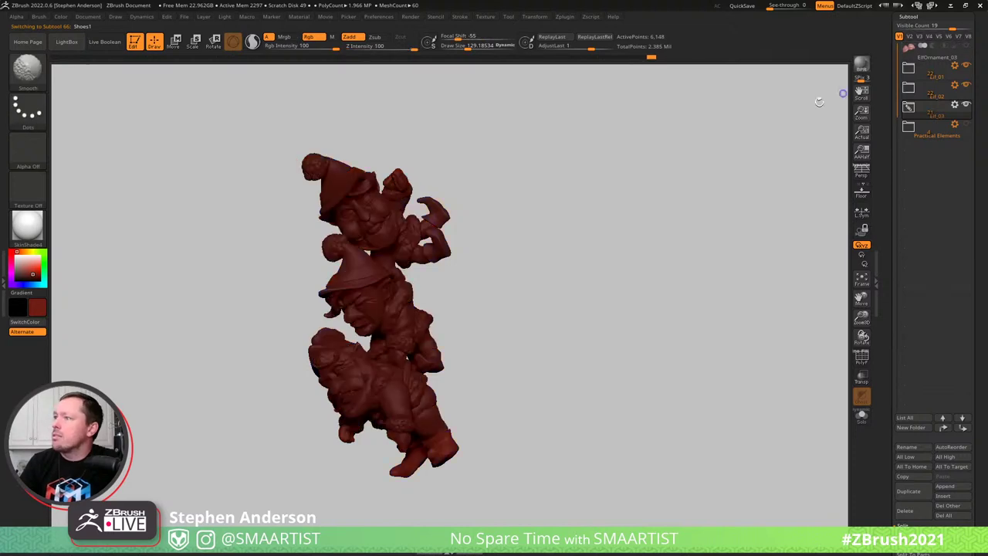
pyautogui.click(19, 262)
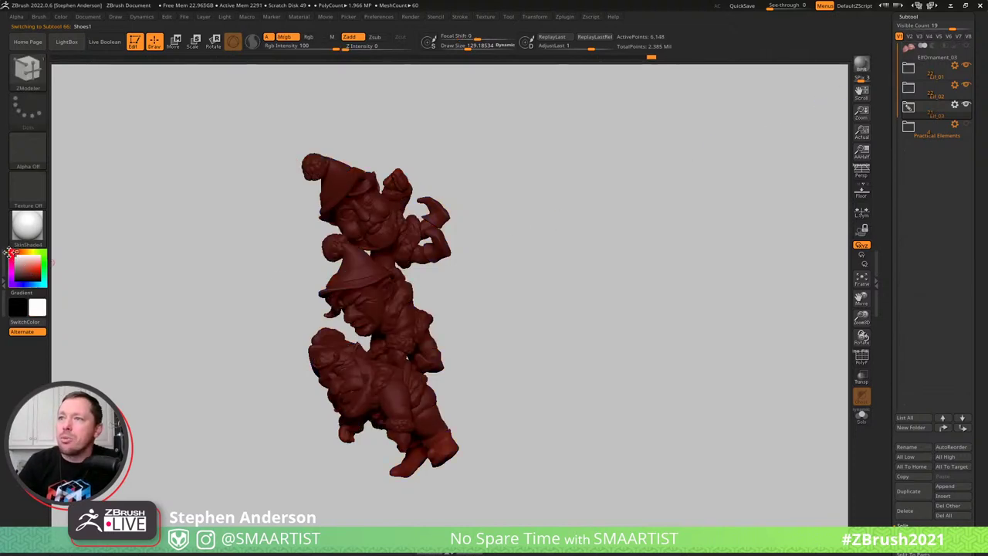
pyautogui.moveTo(10, 253); pyautogui.dragTo(12, 251)
pyautogui.moveTo(384, 231); pyautogui.dragTo(437, 225, button='right')
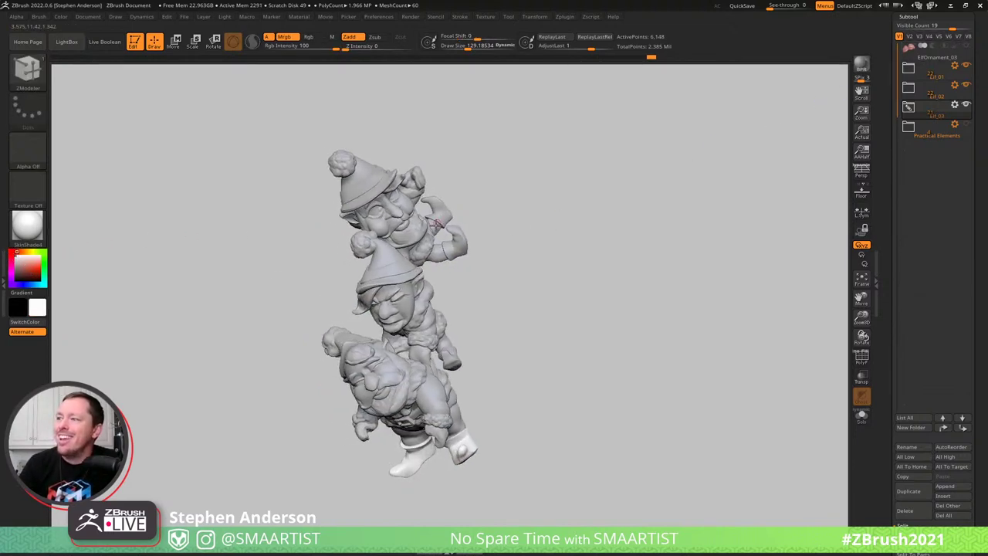
# Switch the elf ornament's material to StartupMaterial
pyautogui.click(27, 224)
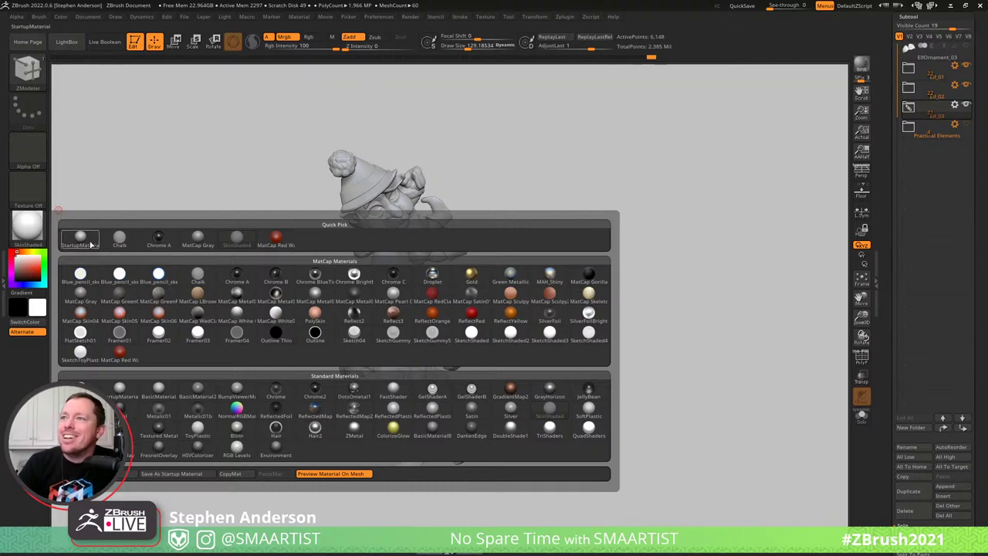
pyautogui.click(135, 238)
pyautogui.moveTo(628, 230); pyautogui.dragTo(578, 233, button='right')
pyautogui.moveTo(443, 285)
pyautogui.keyDown('ctrl'); pyautogui.mouseDown(button='right')
pyautogui.moveTo(451, 297)
pyautogui.moveTo(481, 292)
pyautogui.moveTo(427, 217)
pyautogui.moveTo(469, 168)
pyautogui.moveTo(526, 214)
pyautogui.moveTo(386, 220)
pyautogui.moveTo(455, 191)
pyautogui.moveTo(450, 174)
pyautogui.moveTo(464, 199)
pyautogui.moveTo(443, 189)
pyautogui.moveTo(457, 192)
pyautogui.moveTo(454, 180)
pyautogui.moveTo(561, 271)
pyautogui.moveTo(459, 214)
pyautogui.mouseUp(button='right'); pyautogui.keyUp('ctrl')
# Make the top elf's Arms subtool active and adjust the raised arm's shape with the Move brush at draw size about 281
pyautogui.keyDown('alt'); pyautogui.click(444, 188); pyautogui.keyUp('alt')
pyautogui.press('s')
pyautogui.moveTo(452, 200)
pyautogui.mouseDown()
pyautogui.moveTo(465, 206)
pyautogui.moveTo(447, 197)
pyautogui.mouseUp()
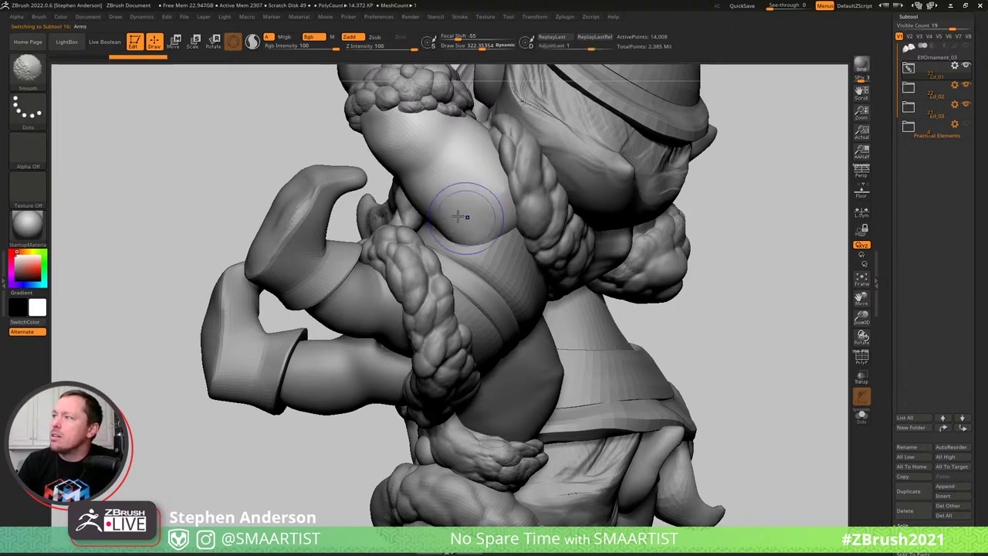
pyautogui.moveTo(457, 190)
pyautogui.mouseDown(button='right')
pyautogui.moveTo(478, 188)
pyautogui.moveTo(426, 176)
pyautogui.moveTo(463, 214)
pyautogui.mouseUp(button='right')
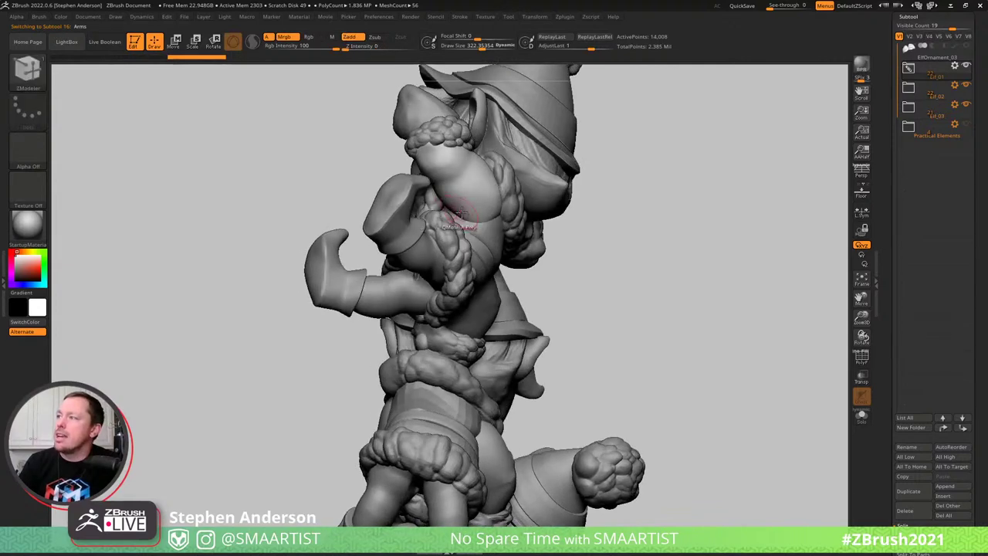
pyautogui.press('s')
pyautogui.moveTo(463, 216); pyautogui.dragTo(458, 216)
pyautogui.press('b')
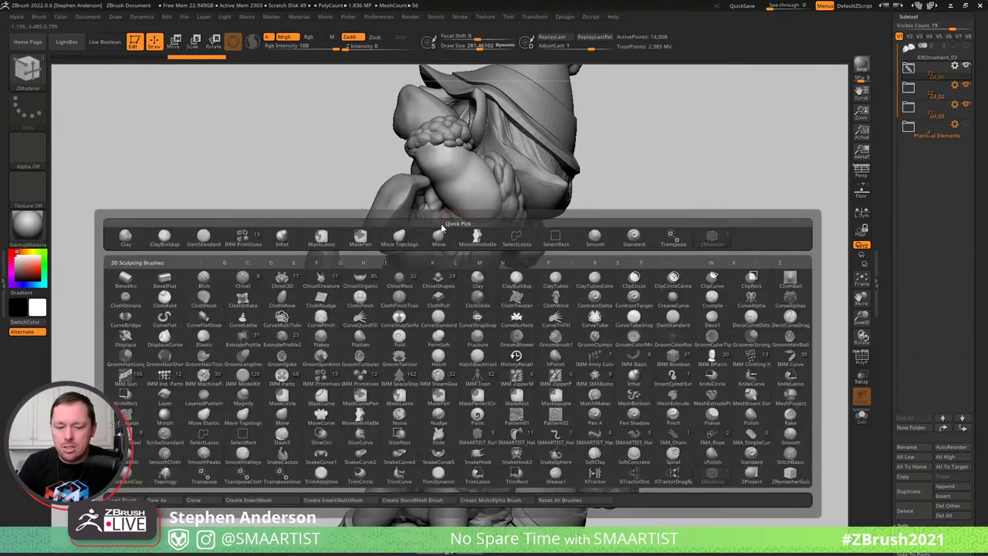
pyautogui.press('m')
pyautogui.press('v')
pyautogui.moveTo(460, 227); pyautogui.dragTo(465, 231)
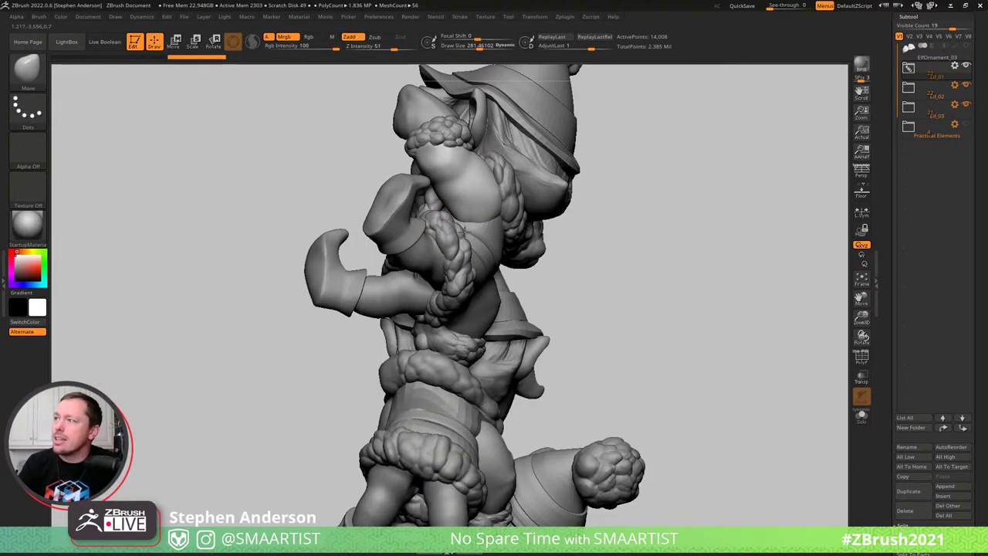
# Carve creases into the sleeve of the top elf's raised arm with the DamStandard brush
pyautogui.moveTo(471, 246); pyautogui.dragTo(479, 233, button='right')
pyautogui.press('b')
pyautogui.press('d')
pyautogui.press('s')
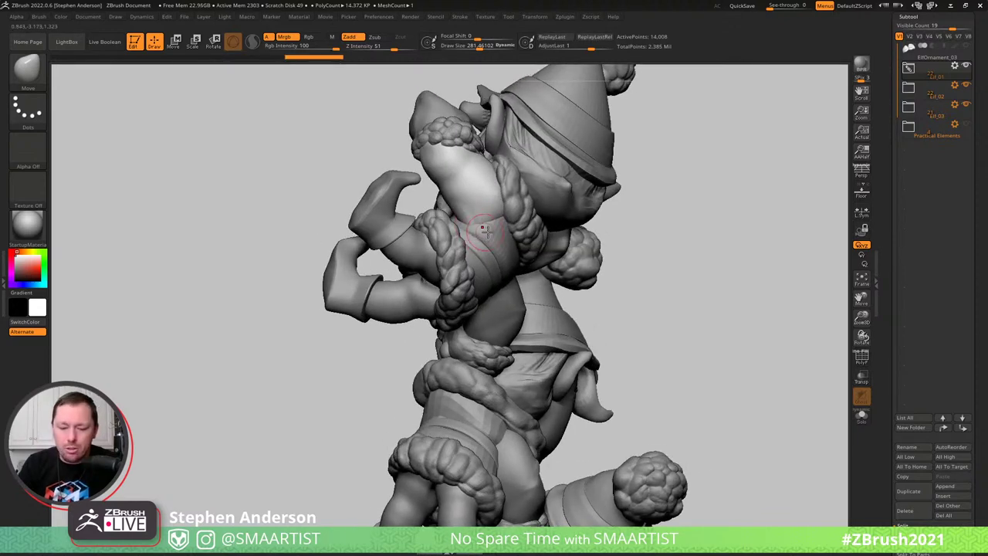
pyautogui.moveTo(467, 207)
pyautogui.mouseDown()
pyautogui.moveTo(463, 215)
pyautogui.moveTo(485, 215)
pyautogui.moveTo(468, 204)
pyautogui.moveTo(477, 226)
pyautogui.moveTo(483, 199)
pyautogui.moveTo(472, 209)
pyautogui.moveTo(479, 220)
pyautogui.mouseUp()
pyautogui.moveTo(481, 223)
pyautogui.mouseDown(button='right')
pyautogui.moveTo(498, 226)
pyautogui.moveTo(448, 206)
pyautogui.mouseUp(button='right')
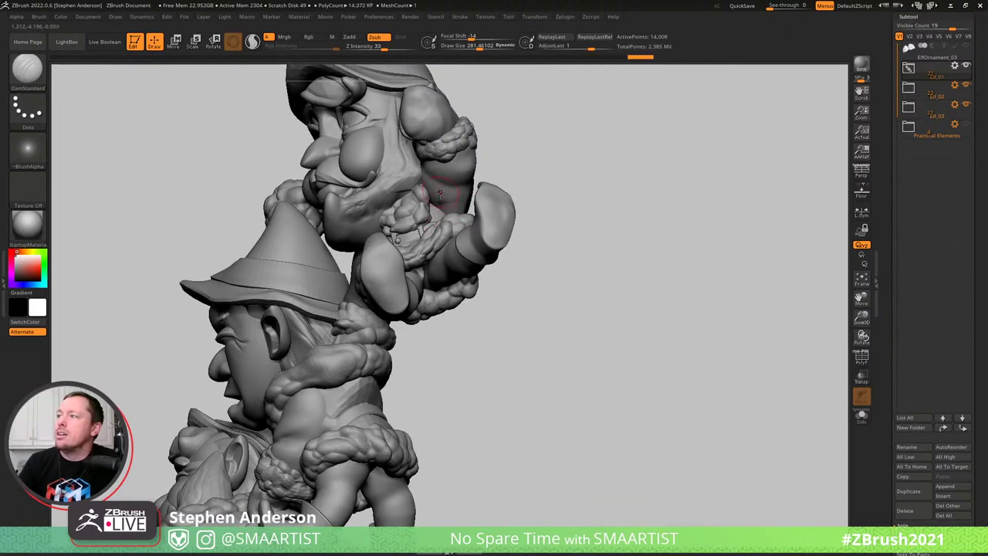
pyautogui.moveTo(440, 195)
pyautogui.mouseDown()
pyautogui.moveTo(454, 197)
pyautogui.moveTo(449, 189)
pyautogui.mouseUp()
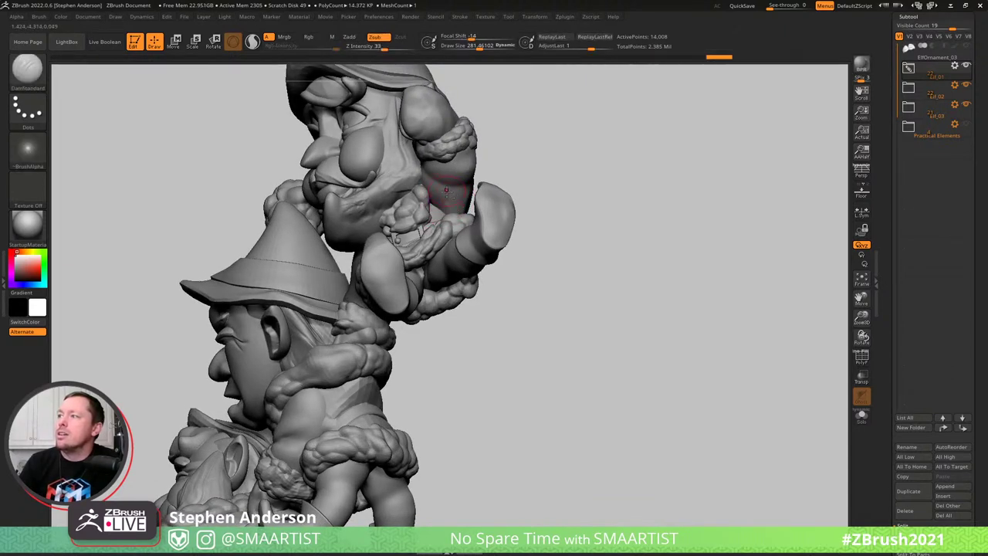
pyautogui.moveTo(445, 190); pyautogui.dragTo(441, 201, button='right')
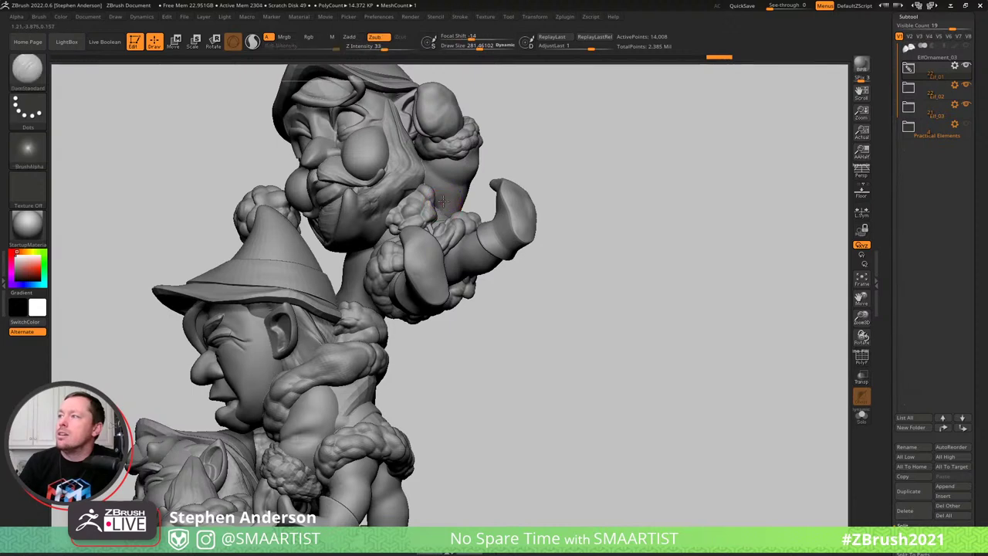
# Switch all subtools to their highest subdivision level
pyautogui.moveTo(442, 199)
pyautogui.mouseDown(button='right')
pyautogui.moveTo(477, 193)
pyautogui.moveTo(481, 172)
pyautogui.moveTo(426, 180)
pyautogui.moveTo(453, 159)
pyautogui.moveTo(479, 206)
pyautogui.moveTo(409, 536)
pyautogui.moveTo(442, 273)
pyautogui.moveTo(564, 276)
pyautogui.mouseUp(button='right')
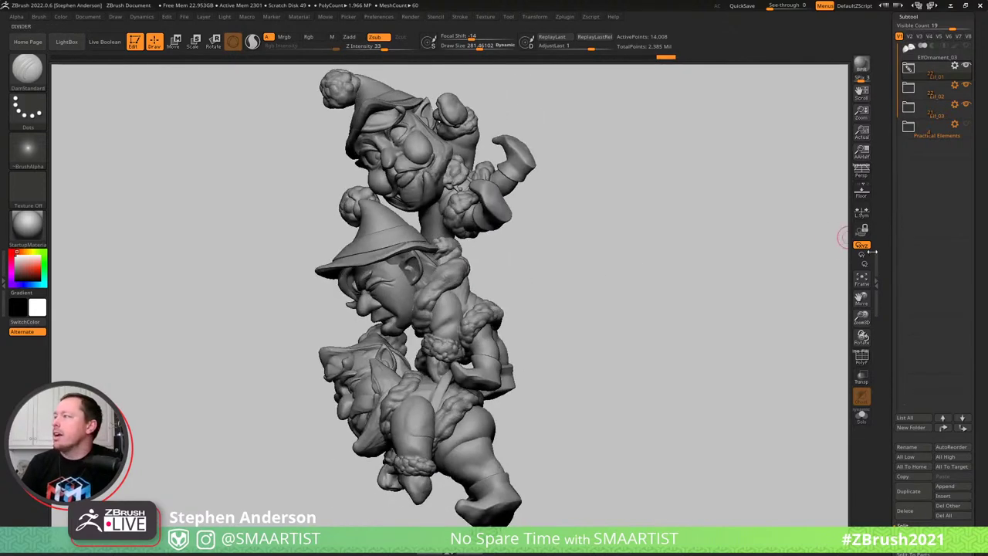
pyautogui.click(915, 458)
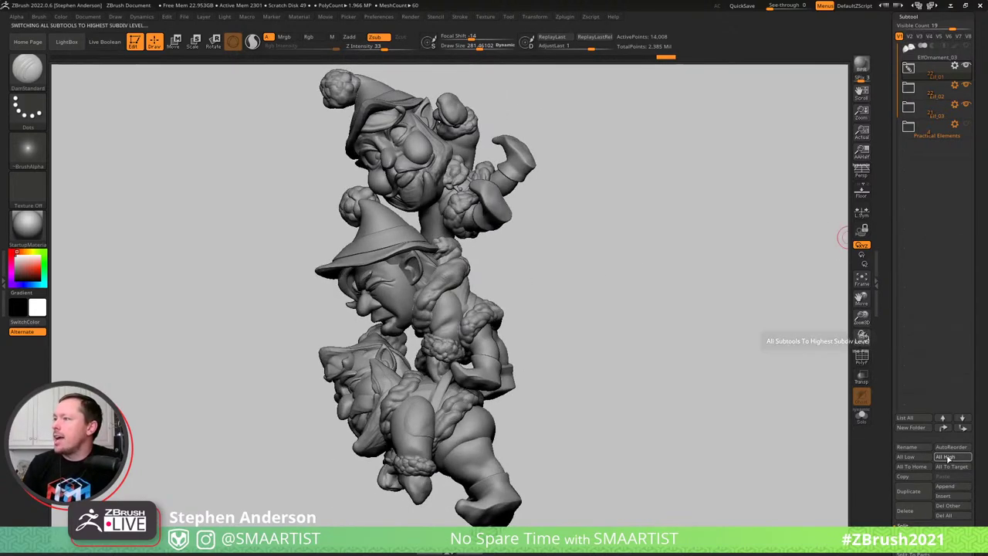
pyautogui.moveTo(525, 268)
pyautogui.mouseDown(button='right')
pyautogui.moveTo(576, 265)
pyautogui.moveTo(548, 261)
pyautogui.moveTo(592, 271)
pyautogui.moveTo(553, 266)
pyautogui.mouseUp(button='right')
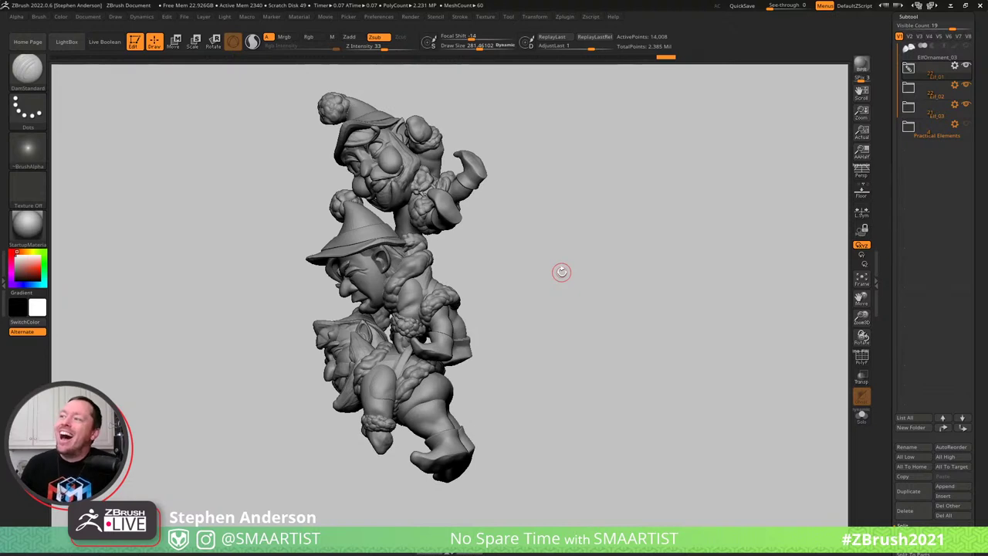
# Leave a snapshot of the grey elf stack at the canvas's left side and show the polypaint on the live model beside it
pyautogui.moveTo(533, 293)
pyautogui.mouseDown()
pyautogui.moveTo(588, 292)
pyautogui.moveTo(603, 307)
pyautogui.mouseUp()
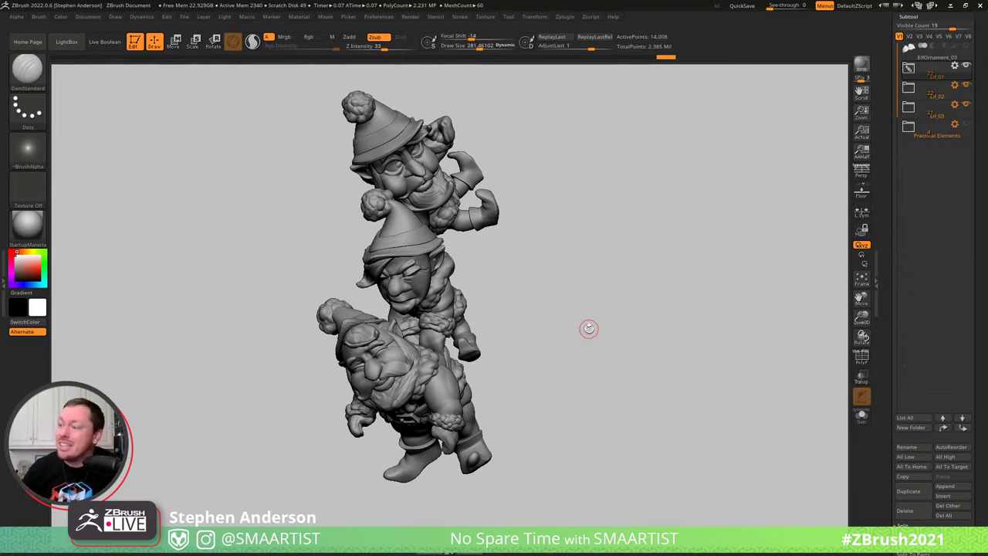
pyautogui.moveTo(533, 285)
pyautogui.mouseDown()
pyautogui.moveTo(591, 283)
pyautogui.moveTo(550, 280)
pyautogui.mouseUp()
pyautogui.keyDown('alt'); pyautogui.moveTo(628, 283); pyautogui.dragTo(378, 282); pyautogui.keyUp('alt')
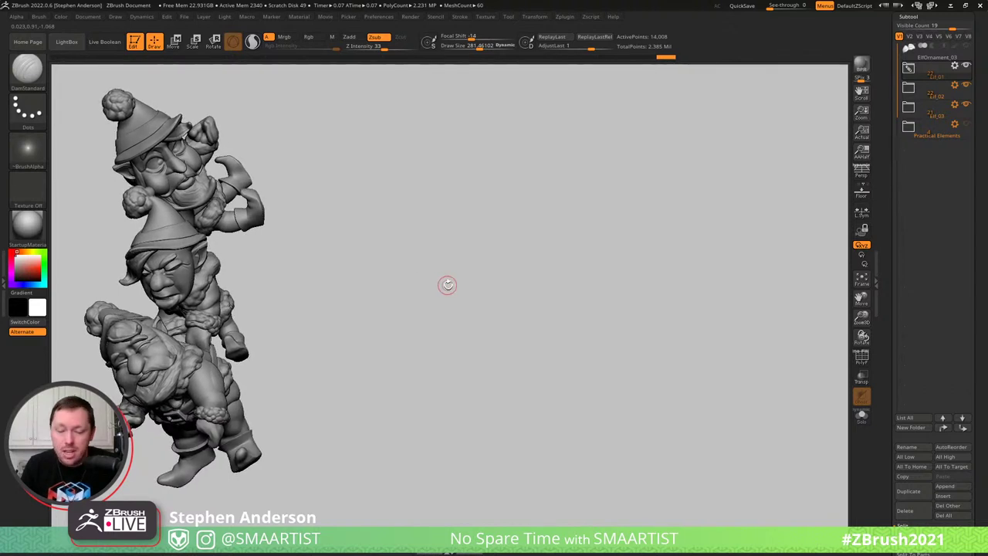
pyautogui.press('shift')
pyautogui.press('shift')
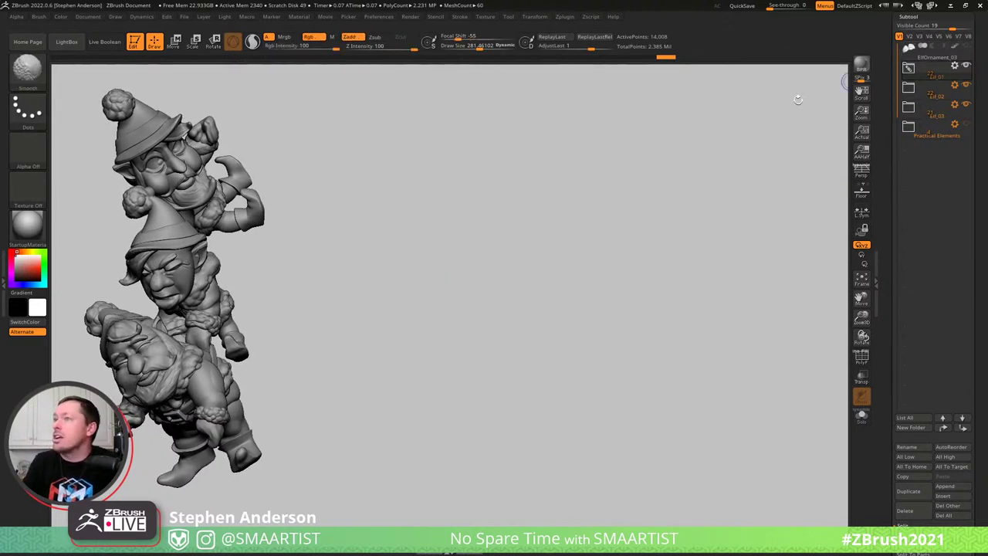
pyautogui.moveTo(421, 276)
pyautogui.keyDown('alt'); pyautogui.mouseDown()
pyautogui.moveTo(680, 278)
pyautogui.moveTo(614, 288)
pyautogui.mouseUp(); pyautogui.keyUp('alt')
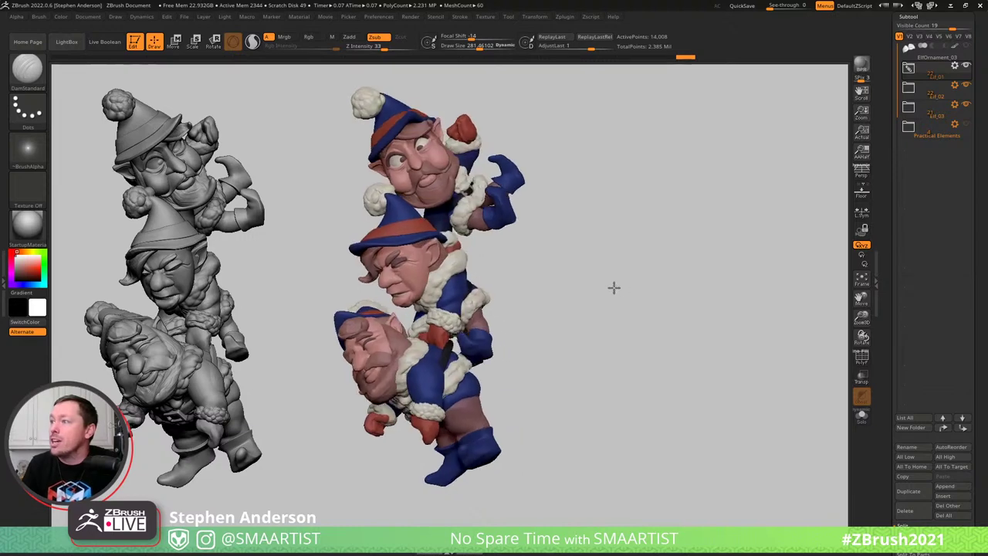
# Enlarge the painted elf stack and leave a close-up snapshot of it in the middle of the canvas
pyautogui.press('ctrl')
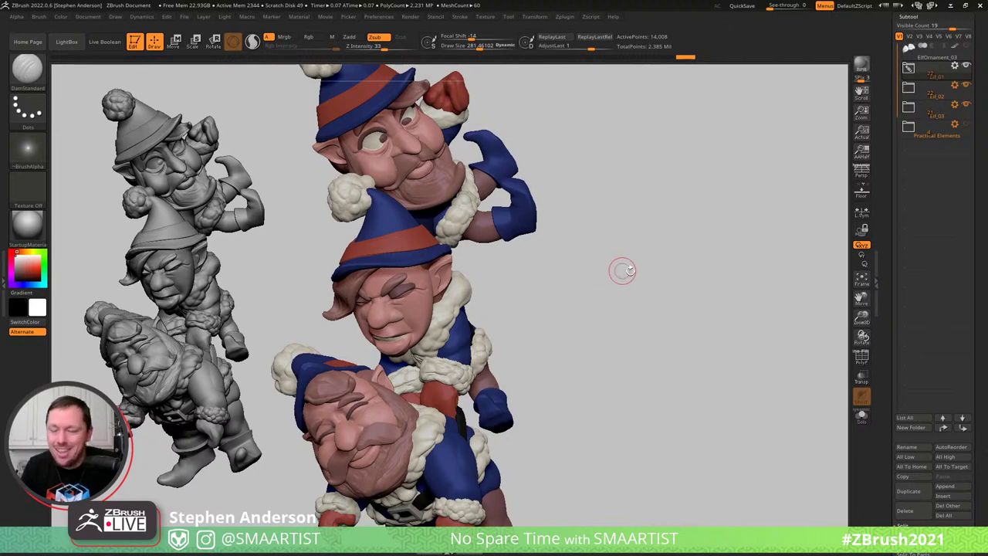
pyautogui.moveTo(635, 267); pyautogui.dragTo(651, 265)
pyautogui.hotkey('shift', 's')
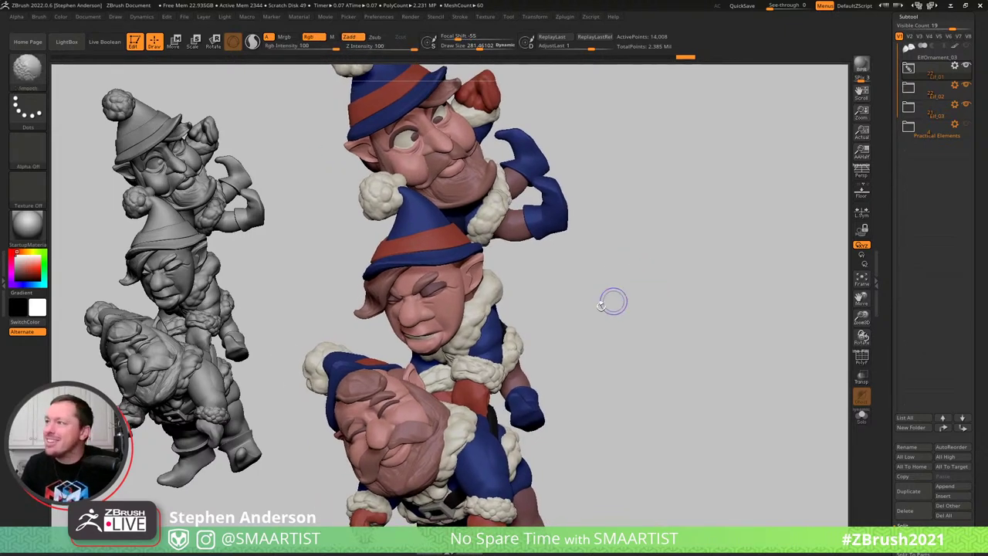
# Place the whole live elf stack to the right of the two snapshots and show the Practical Elements folder
pyautogui.moveTo(664, 304)
pyautogui.keyDown('alt'); pyautogui.mouseDown()
pyautogui.moveTo(737, 309)
pyautogui.moveTo(615, 309)
pyautogui.moveTo(795, 251)
pyautogui.moveTo(811, 243)
pyautogui.moveTo(826, 206)
pyautogui.moveTo(726, 205)
pyautogui.moveTo(763, 223)
pyautogui.moveTo(786, 294)
pyautogui.mouseUp(); pyautogui.keyUp('alt')
pyautogui.moveTo(816, 261)
pyautogui.keyDown('alt'); pyautogui.mouseDown(button='right')
pyautogui.moveTo(787, 275)
pyautogui.moveTo(796, 267)
pyautogui.mouseUp(button='right'); pyautogui.keyUp('alt')
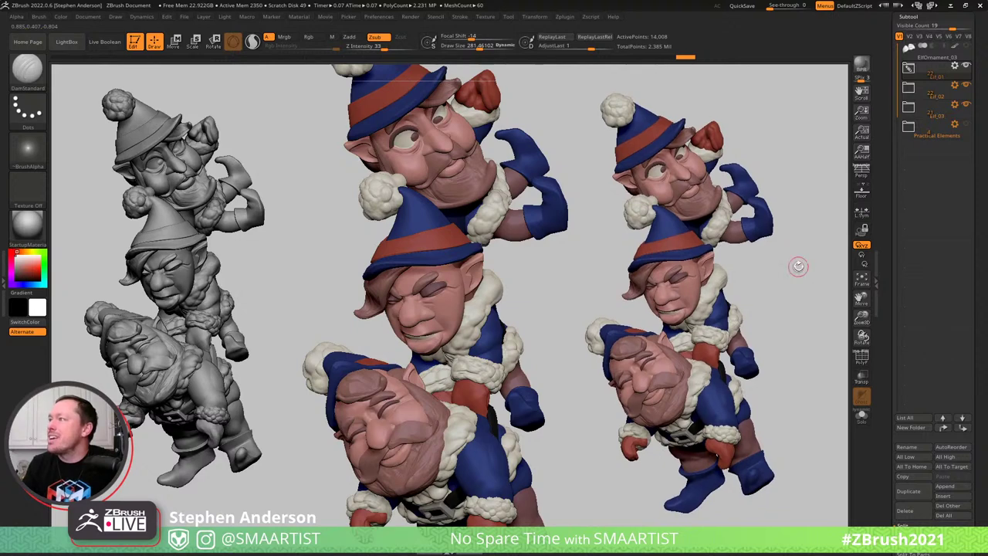
pyautogui.click(966, 124)
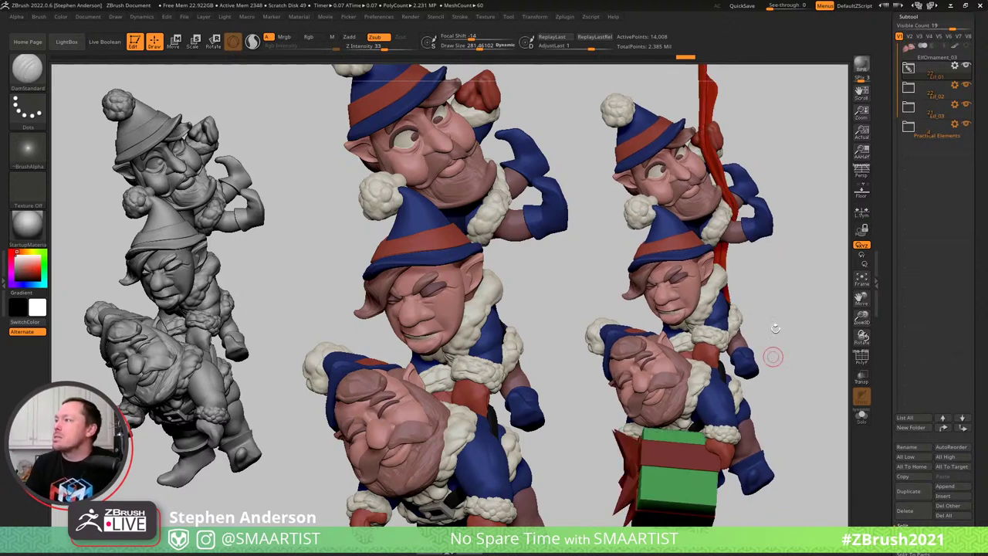